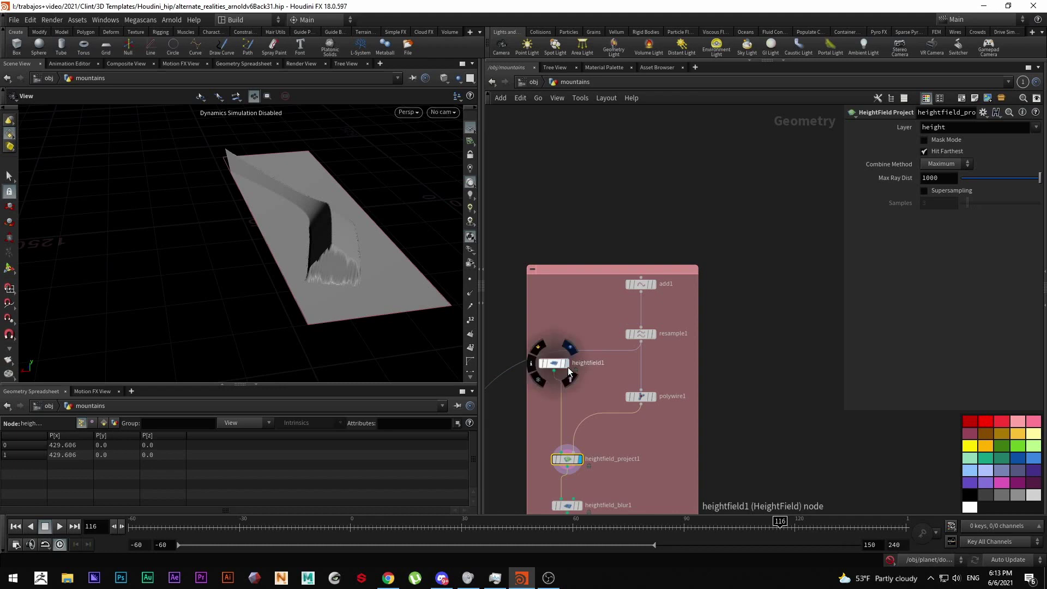
# Display heightfield1 on its own, followed by heightfield_project1, to compare the flat base with the projected shape.
pyautogui.scroll(2, 581, 449)
pyautogui.click(586, 470)
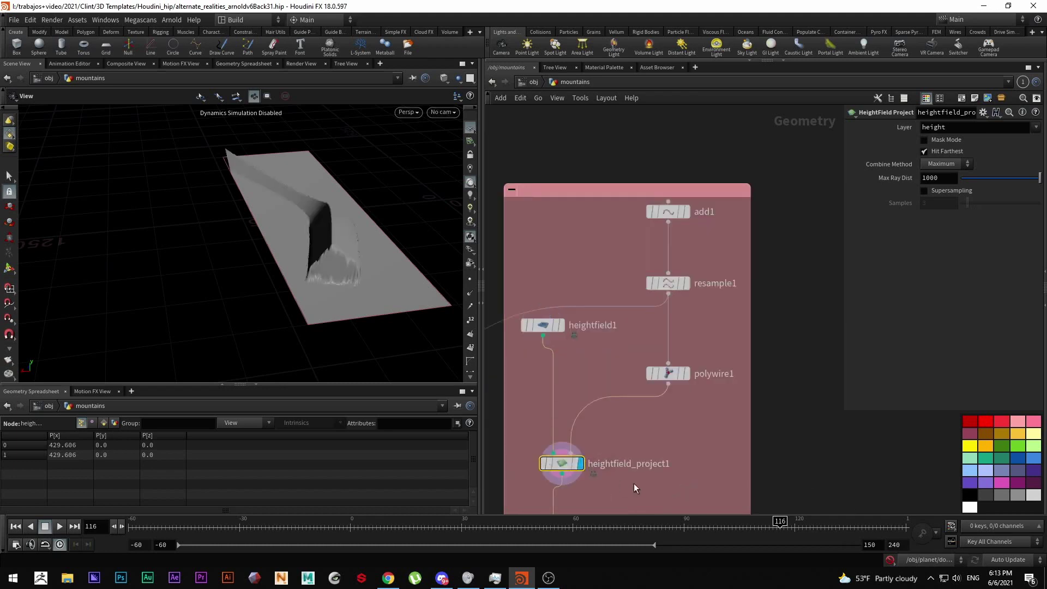
pyautogui.click(567, 330)
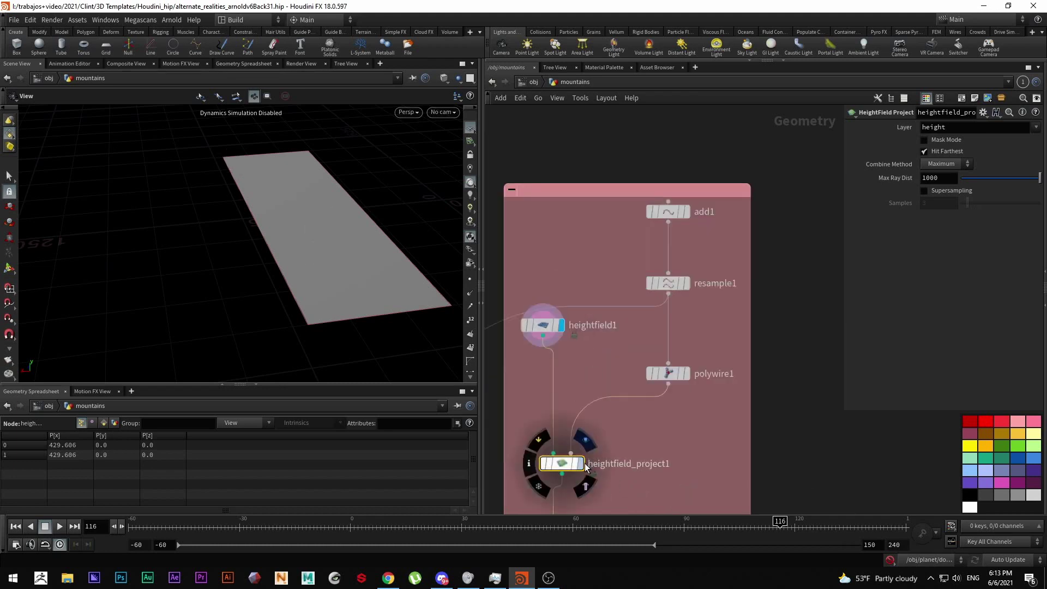
pyautogui.click(588, 468)
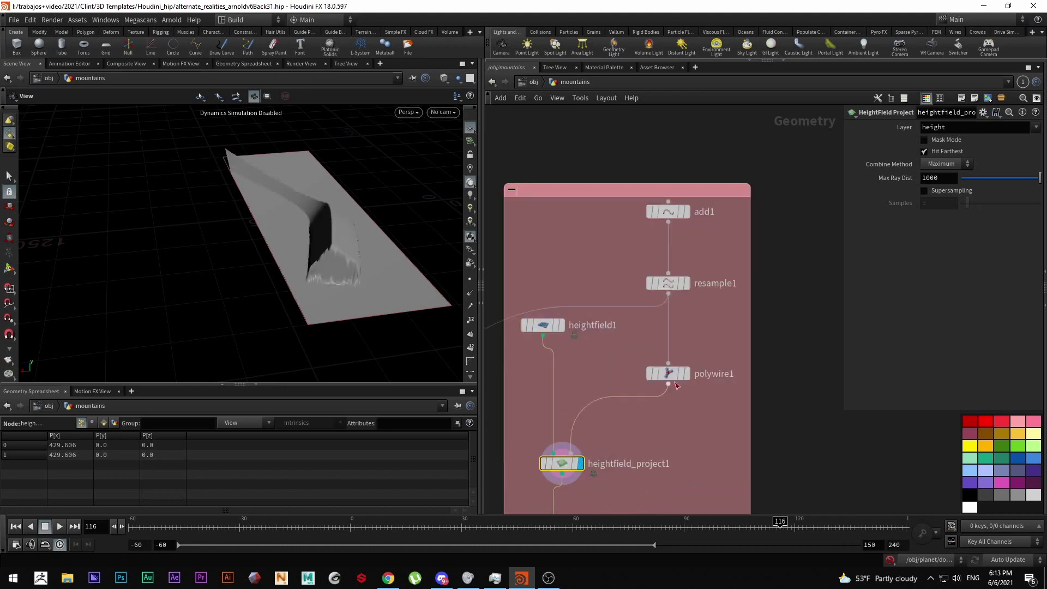
# Display add1, resample1 and polywire1 in turn to inspect the curve and its wire mesh, ending on heightfield_project1.
pyautogui.click(686, 216)
pyautogui.click(670, 216)
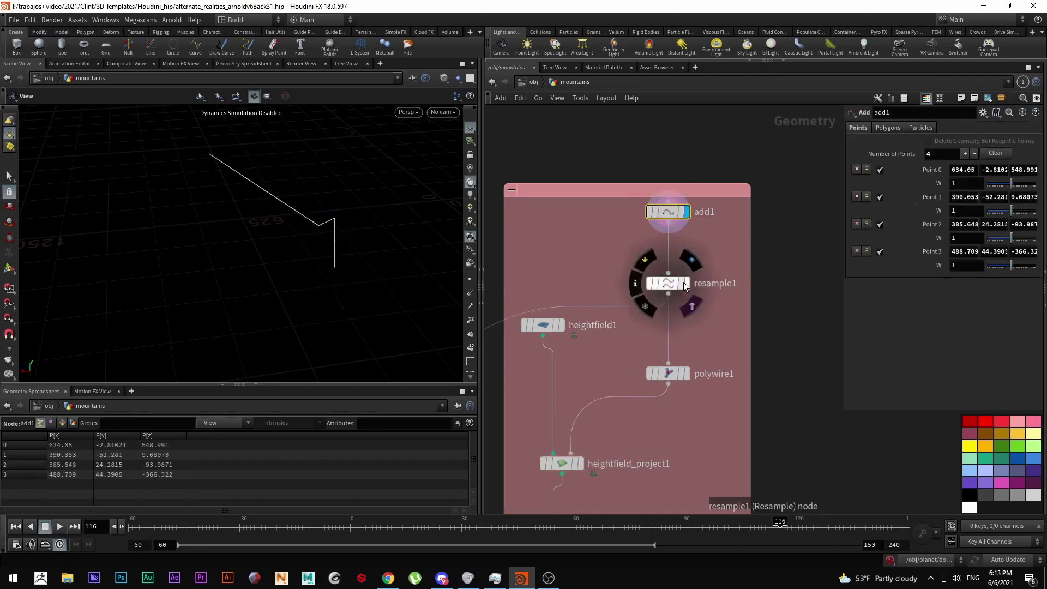
pyautogui.moveTo(400, 236); pyautogui.dragTo(474, 263)
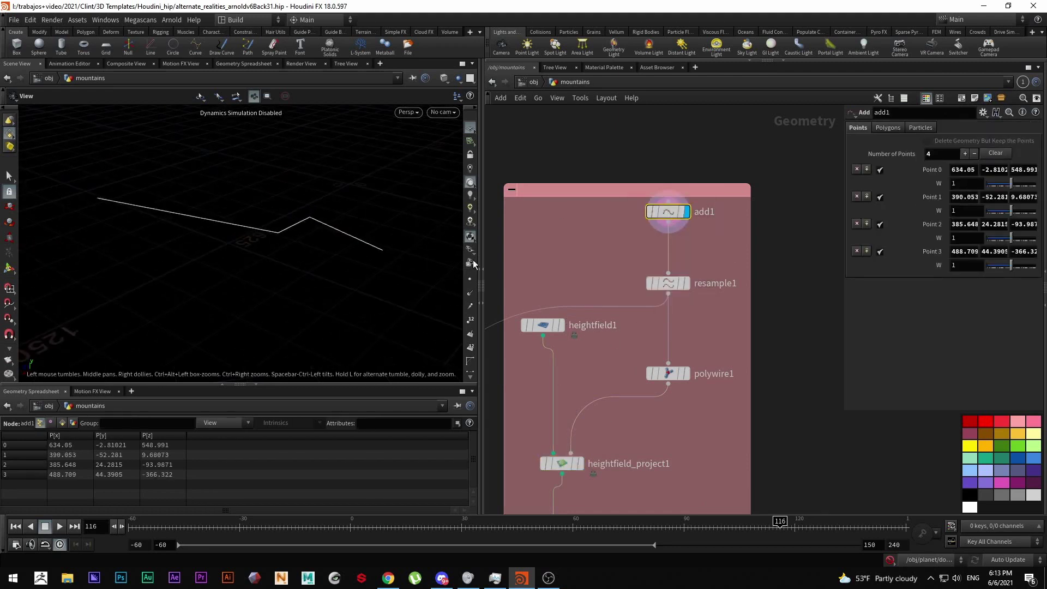
pyautogui.click(689, 283)
pyautogui.click(689, 372)
pyautogui.click(679, 373)
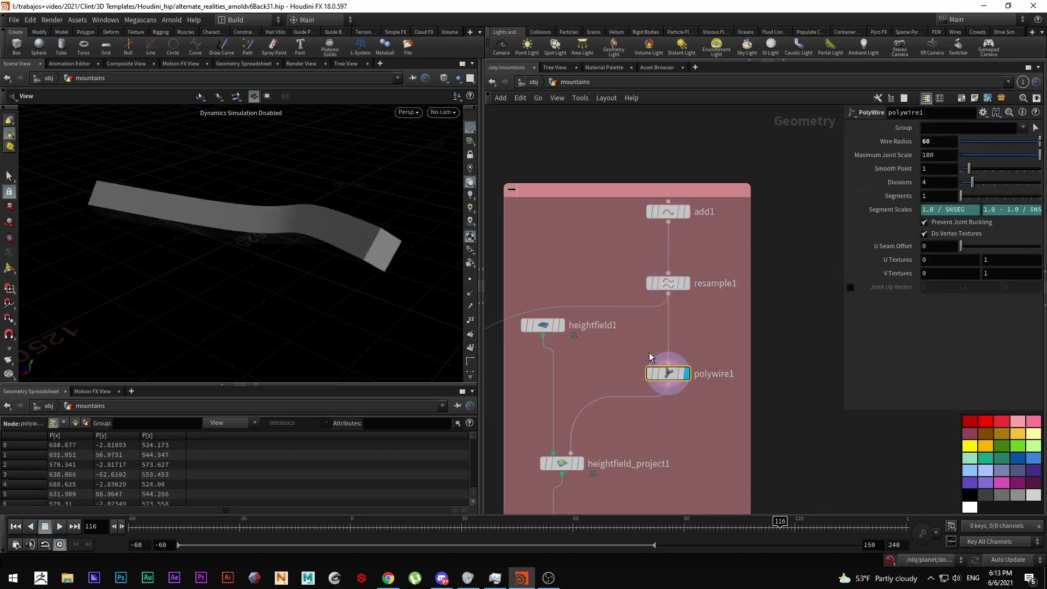
pyautogui.click(580, 464)
# Show the point handles of add1 and try raising Point 3 to about 229.5 in Y with heightfield_project1 displayed.
pyautogui.click(668, 211)
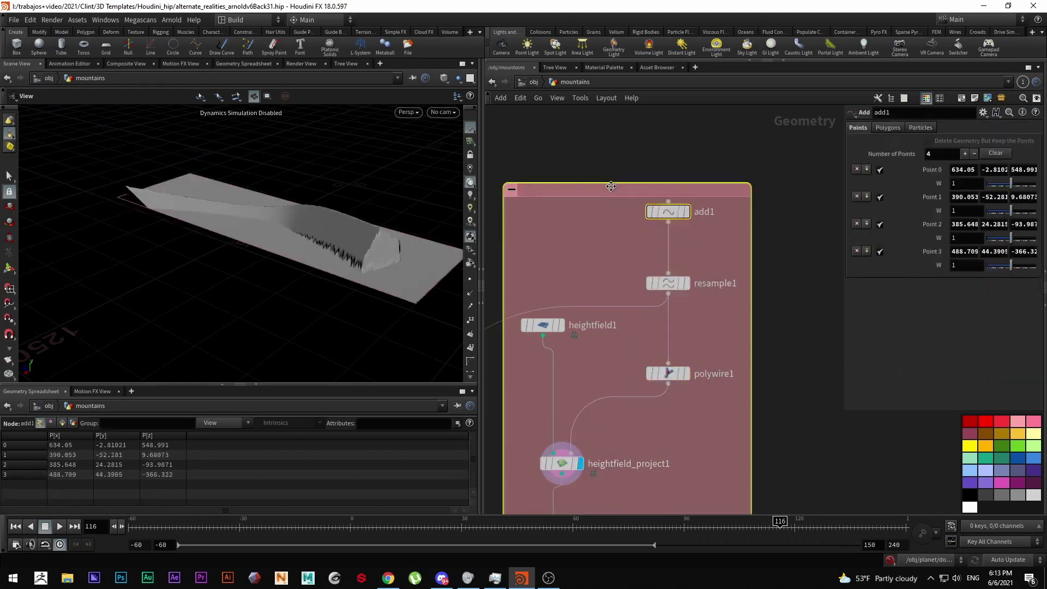
pyautogui.click(10, 267)
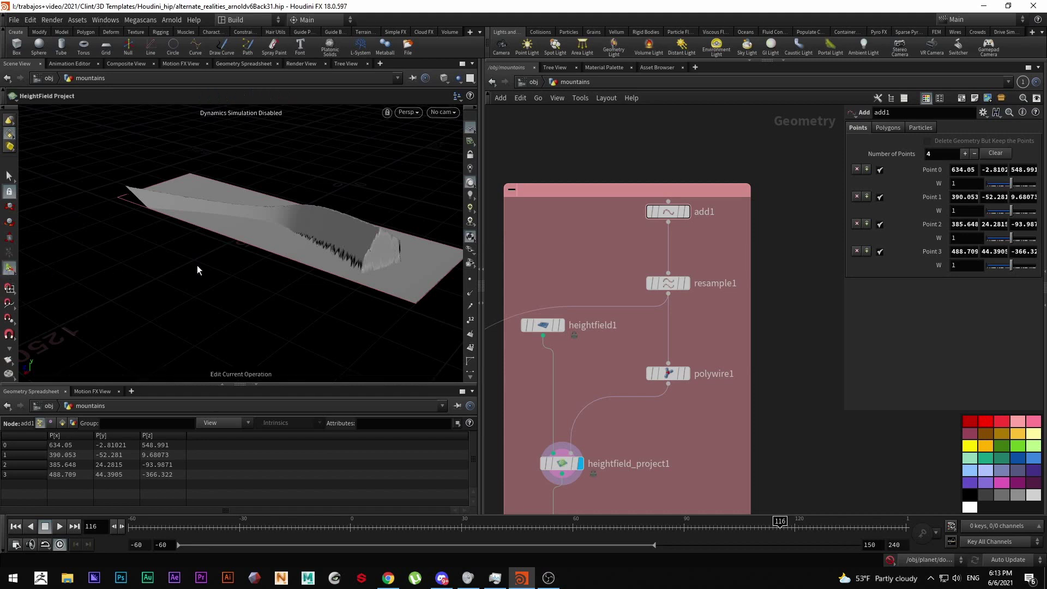
pyautogui.click(685, 212)
pyautogui.moveTo(384, 241); pyautogui.dragTo(394, 177)
pyautogui.click(583, 464)
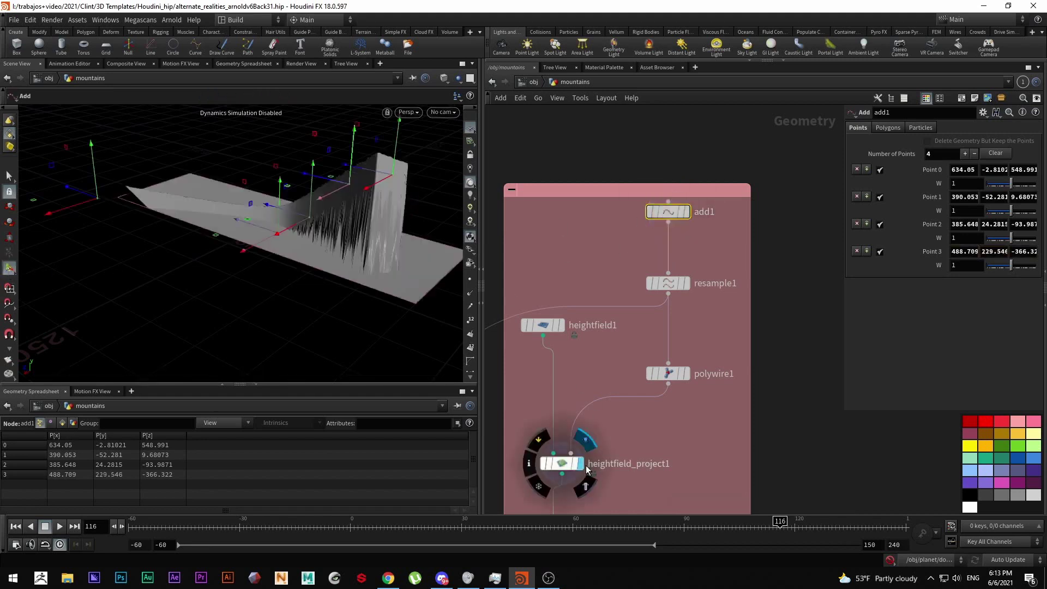
pyautogui.moveTo(397, 217); pyautogui.dragTo(404, 321)
# Undo the point handle changes on add1 and display heightfield_project1 again.
pyautogui.hotkey('ctrl', 'z')
pyautogui.hotkey('ctrl', 'z')
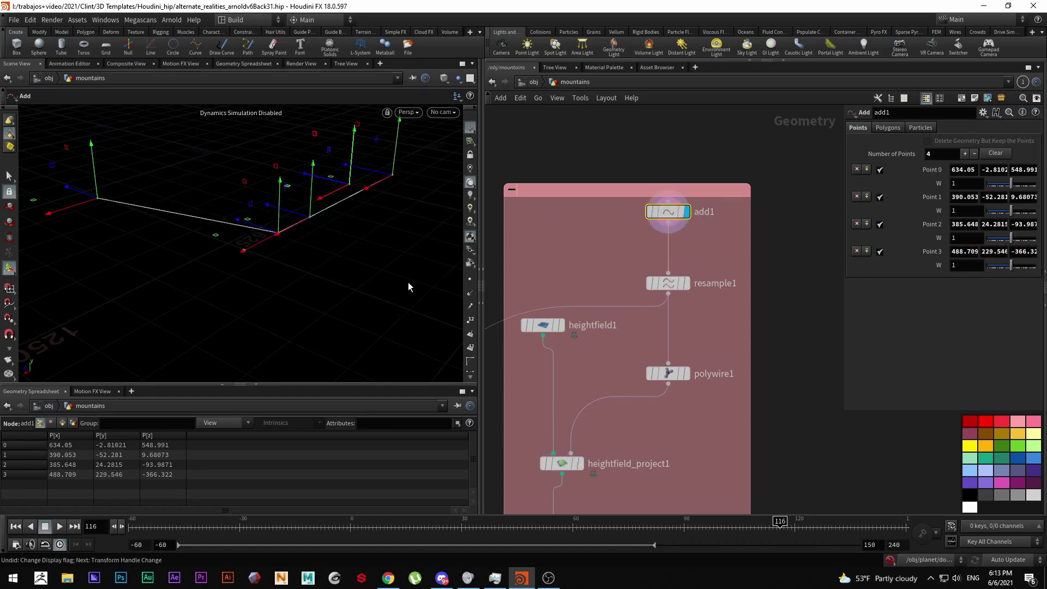
pyautogui.hotkey('ctrl', 'z')
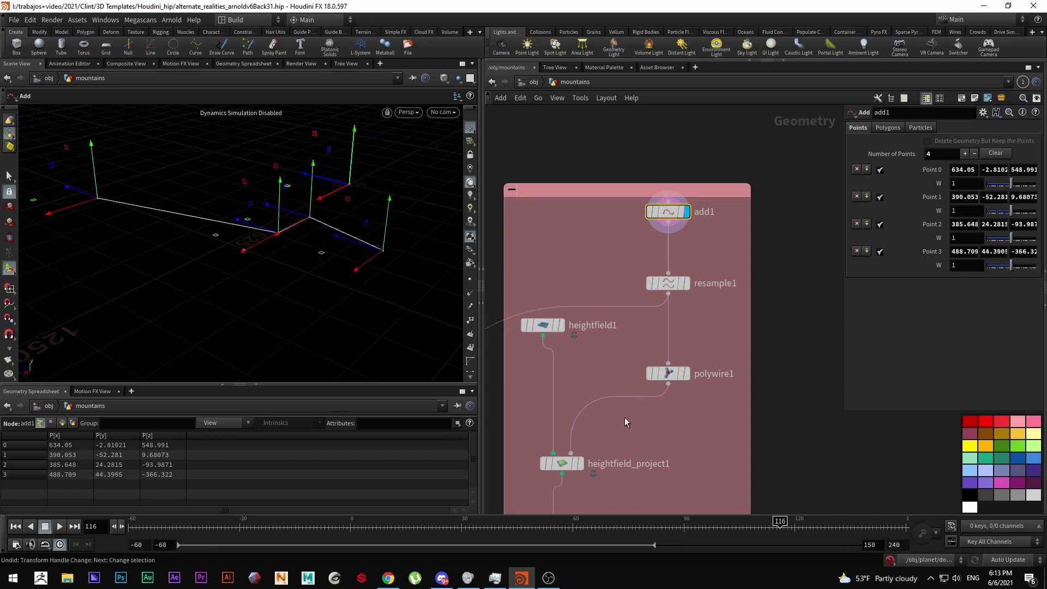
pyautogui.click(579, 463)
pyautogui.hotkey('ctrl', 'z')
# Display heightfield_blur1, heightfield_noise1 and heightfield_maskclear1 in turn, and inspect the terrain at the mask clear stage.
pyautogui.moveTo(629, 410)
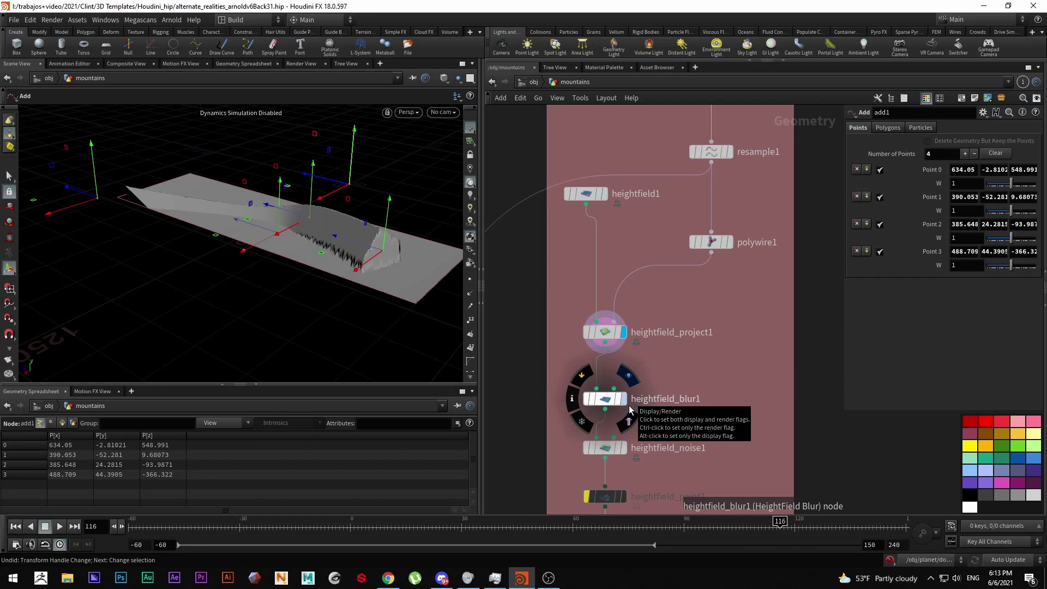
pyautogui.click(630, 409)
pyautogui.moveTo(630, 410); pyautogui.dragTo(630, 325, button='middle')
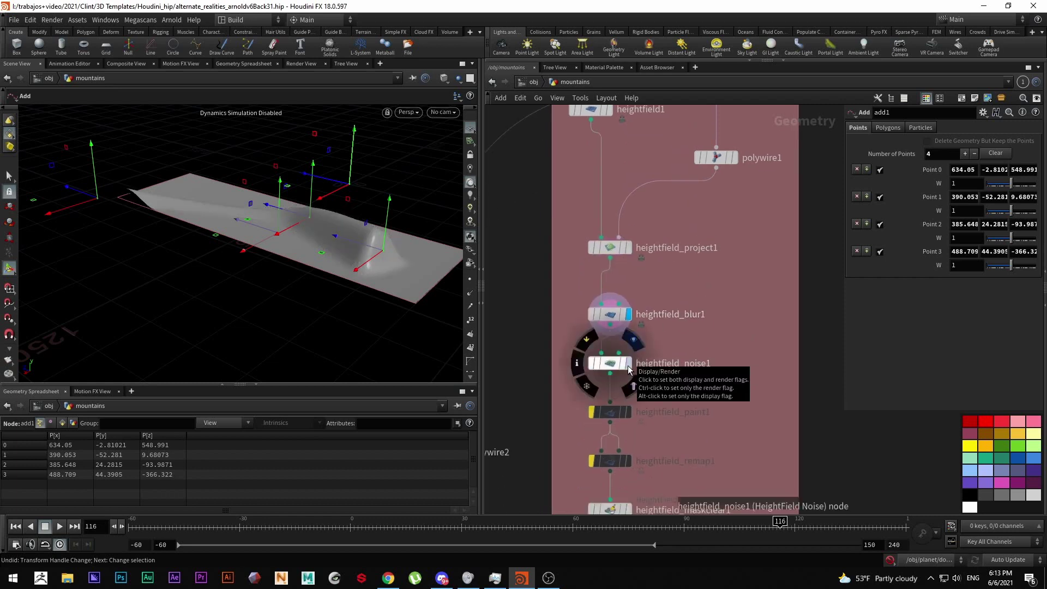
pyautogui.click(629, 369)
pyautogui.moveTo(643, 510); pyautogui.dragTo(643, 396, button='middle')
pyautogui.click(633, 402)
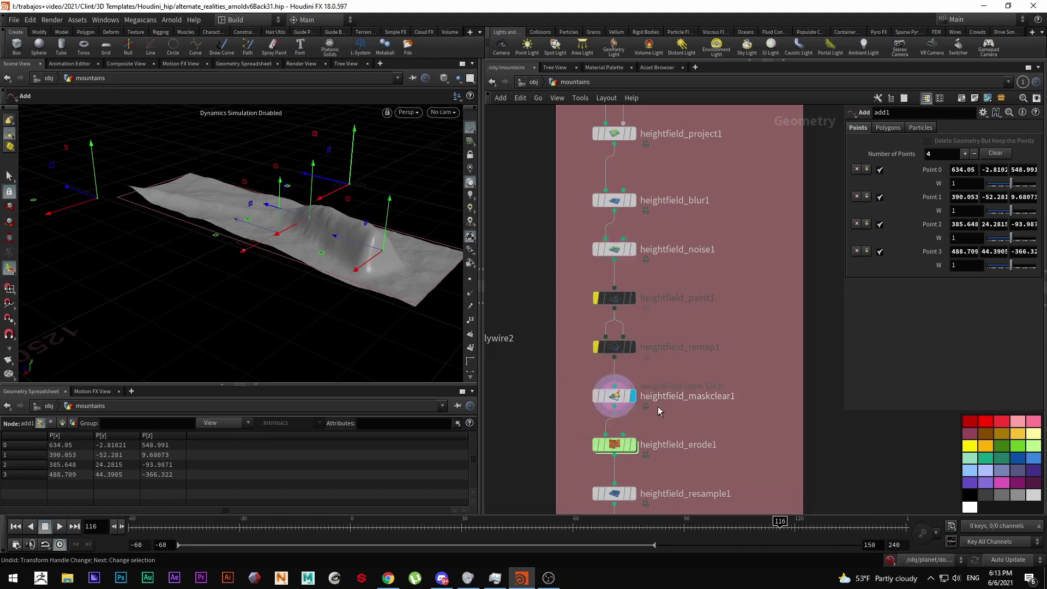
pyautogui.moveTo(709, 420); pyautogui.dragTo(587, 381)
pyautogui.press('Escape')
pyautogui.moveTo(322, 227); pyautogui.dragTo(381, 254)
# Display heightfield_erode1 and go to frame 2 to inspect the eroded mountain up close.
pyautogui.moveTo(712, 395); pyautogui.dragTo(713, 233, button='middle')
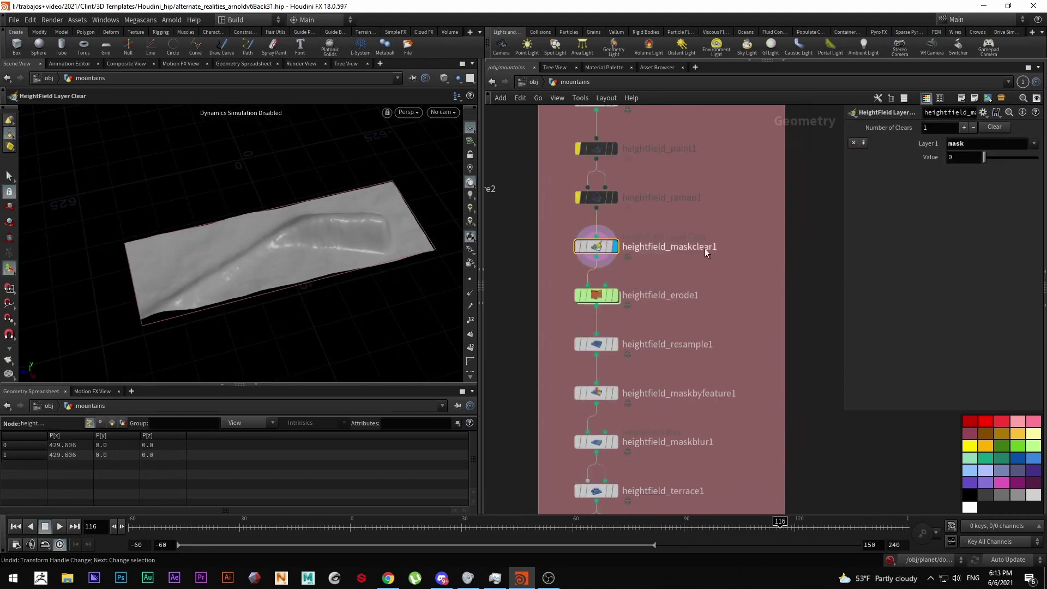
pyautogui.scroll(-3, 594, 283)
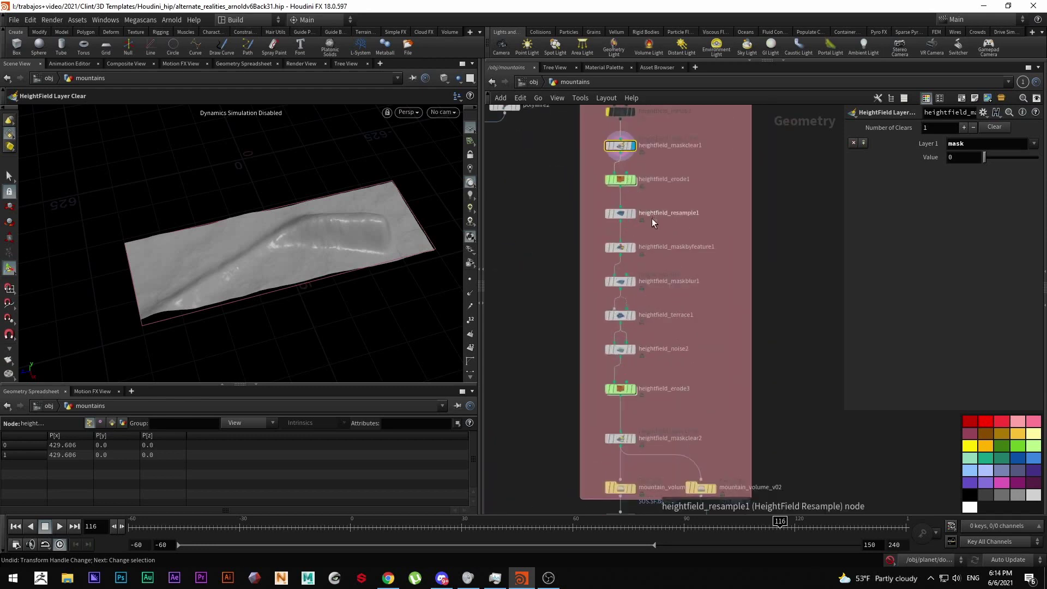
pyautogui.click(621, 241)
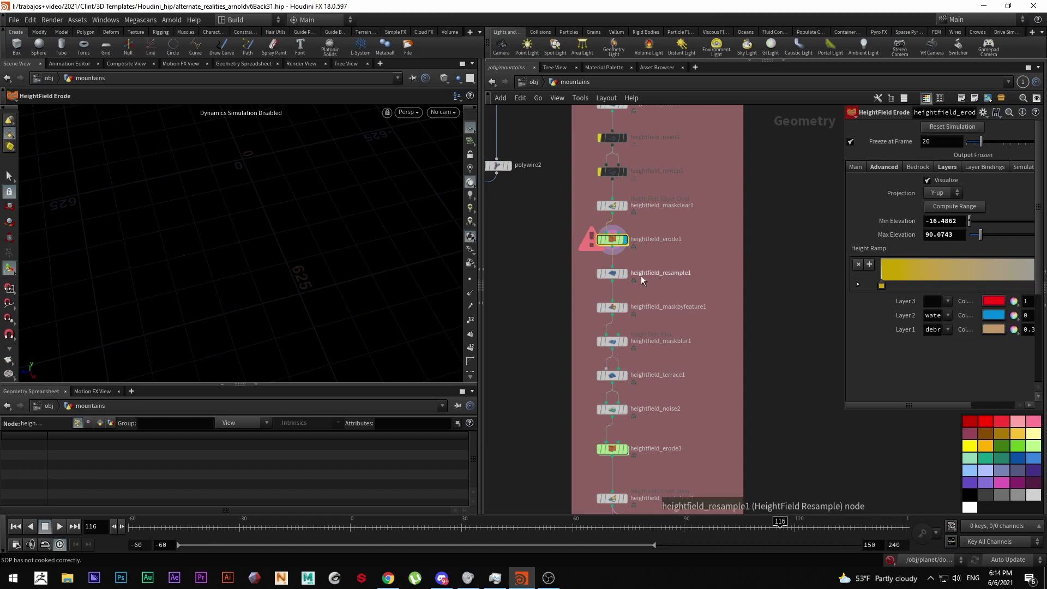
pyautogui.click(355, 528)
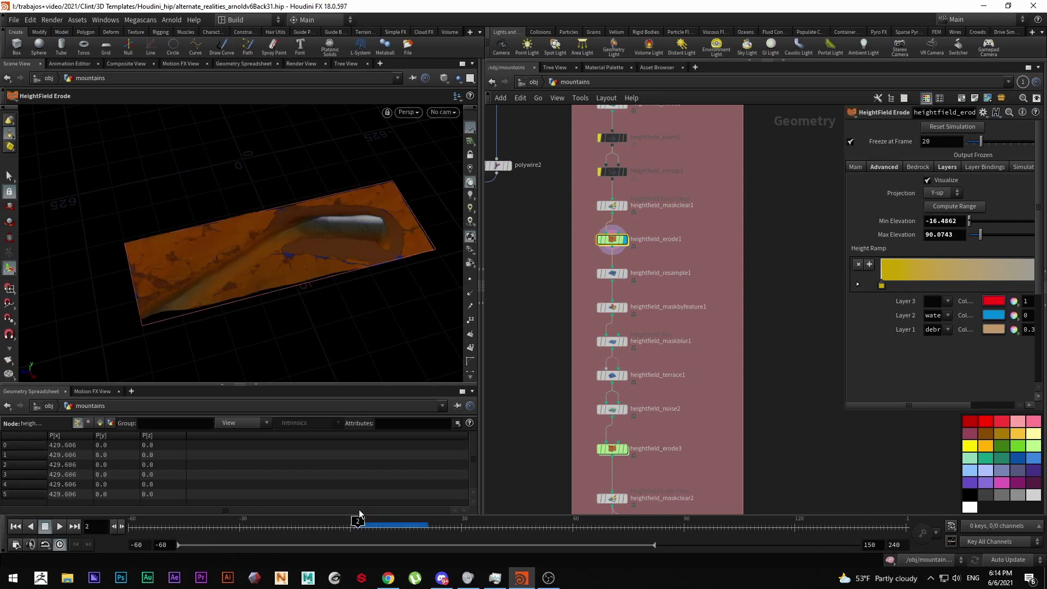
pyautogui.press('space')
pyautogui.moveTo(339, 234); pyautogui.dragTo(256, 223)
# Select and display the mountain_volume file cache at the end of the mountain network to check its cached output.
pyautogui.moveTo(646, 374); pyautogui.dragTo(649, 243, button='middle')
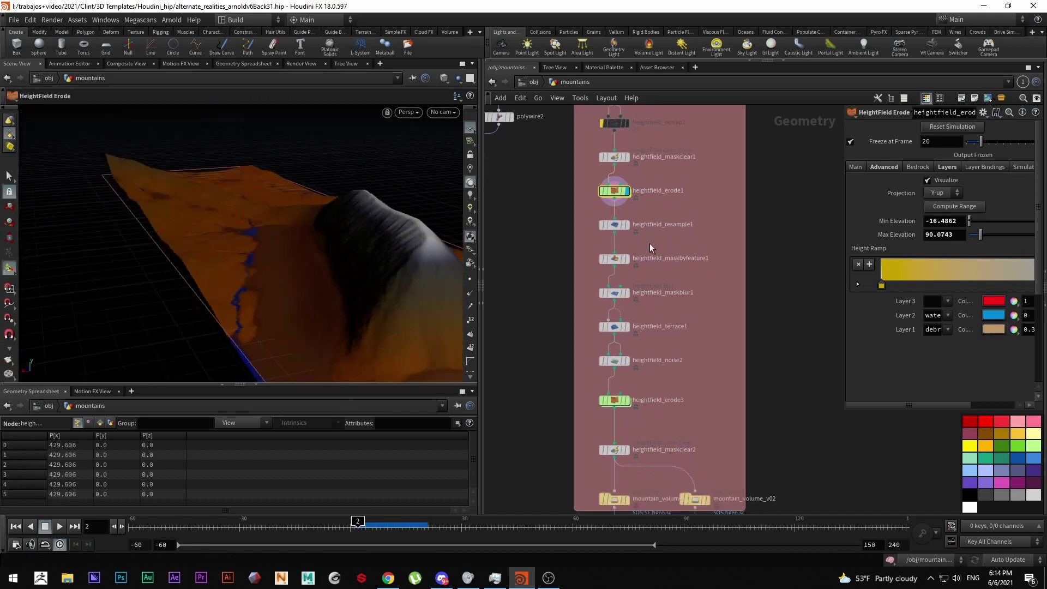
pyautogui.moveTo(691, 308); pyautogui.dragTo(691, 299, button='middle')
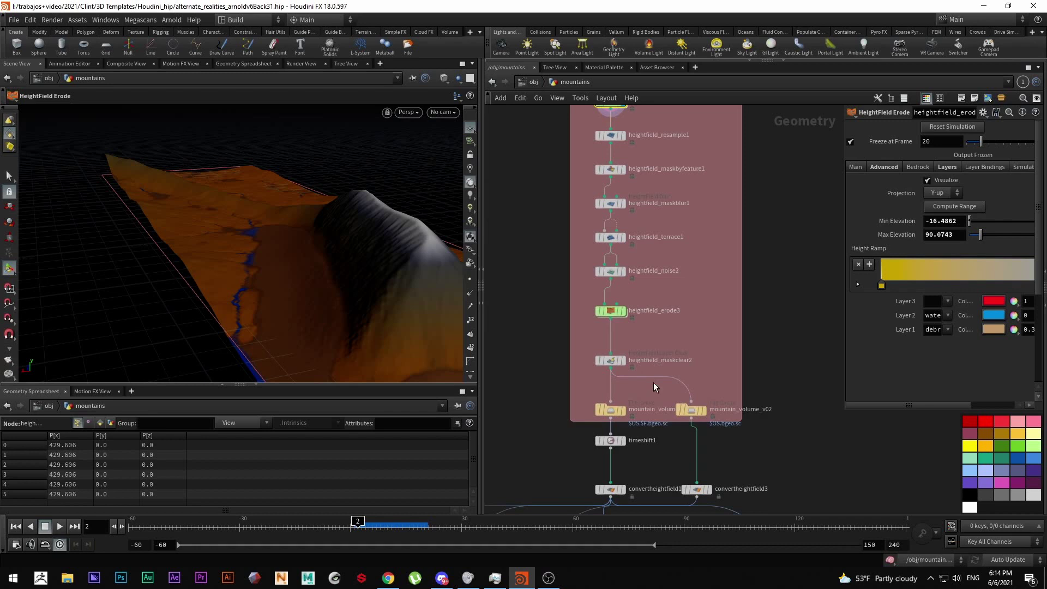
pyautogui.click(622, 410)
pyautogui.click(615, 413)
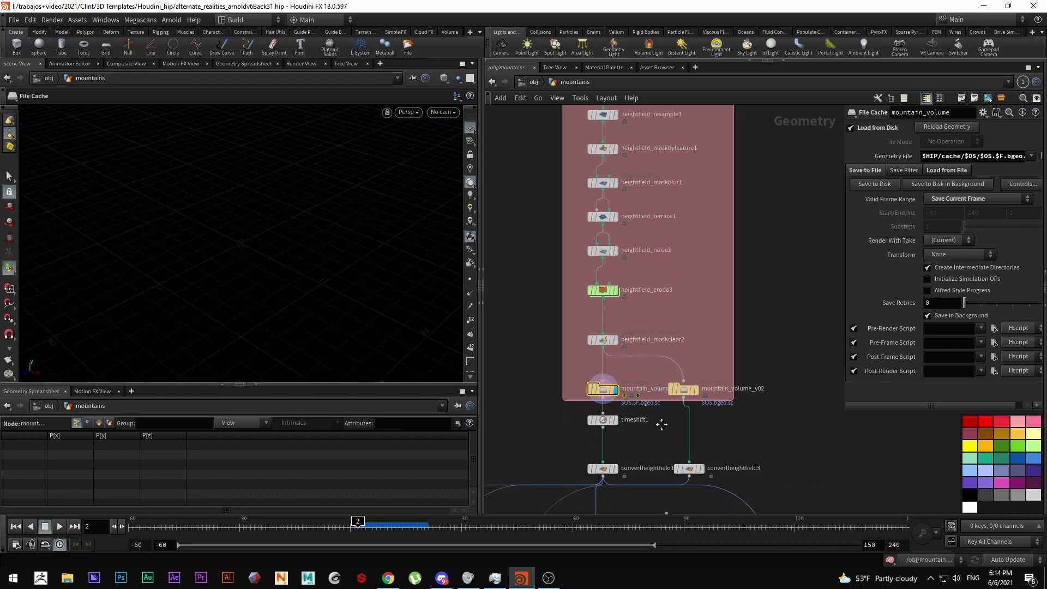
pyautogui.scroll(-3, 650, 384)
pyautogui.scroll(3, 648, 284)
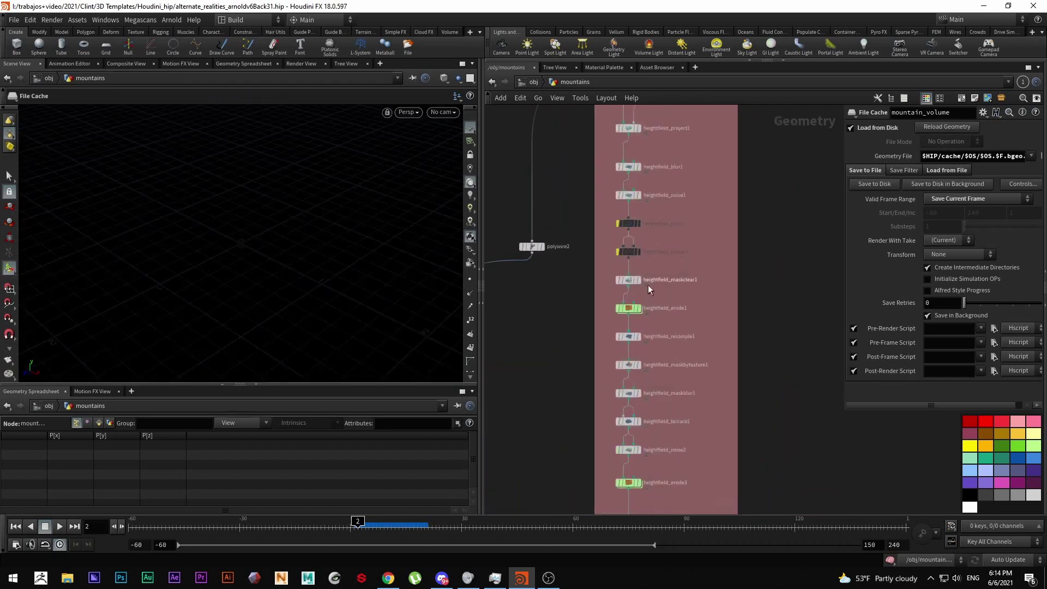
# Display heightfield_maskclear1 and heightfield_erode1 again to recheck the erosion stage.
pyautogui.moveTo(688, 292); pyautogui.dragTo(589, 267)
pyautogui.click(624, 312)
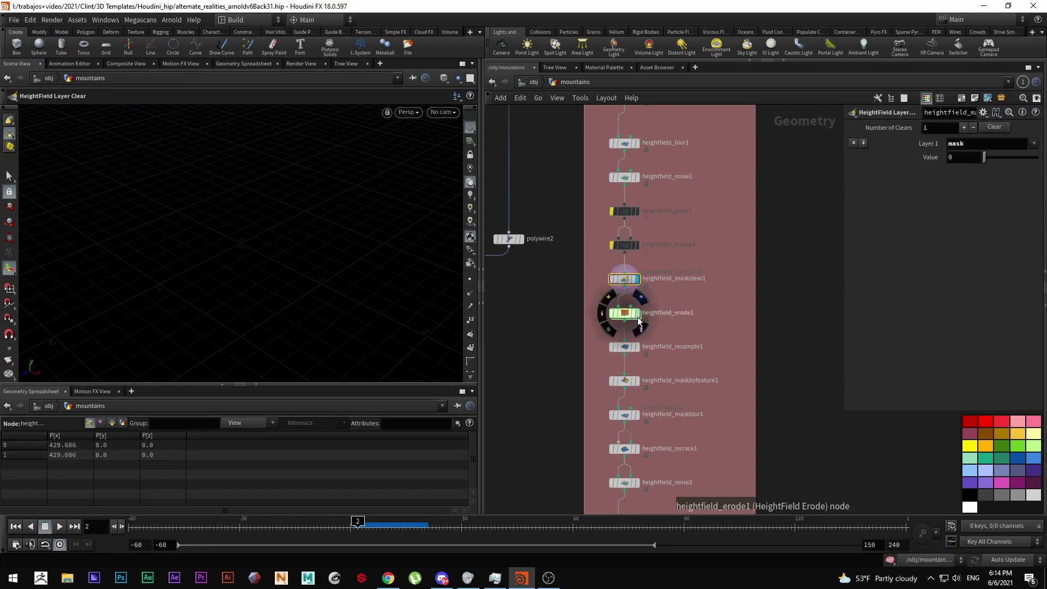
pyautogui.scroll(2, 665, 331)
pyautogui.scroll(-6, 670, 335)
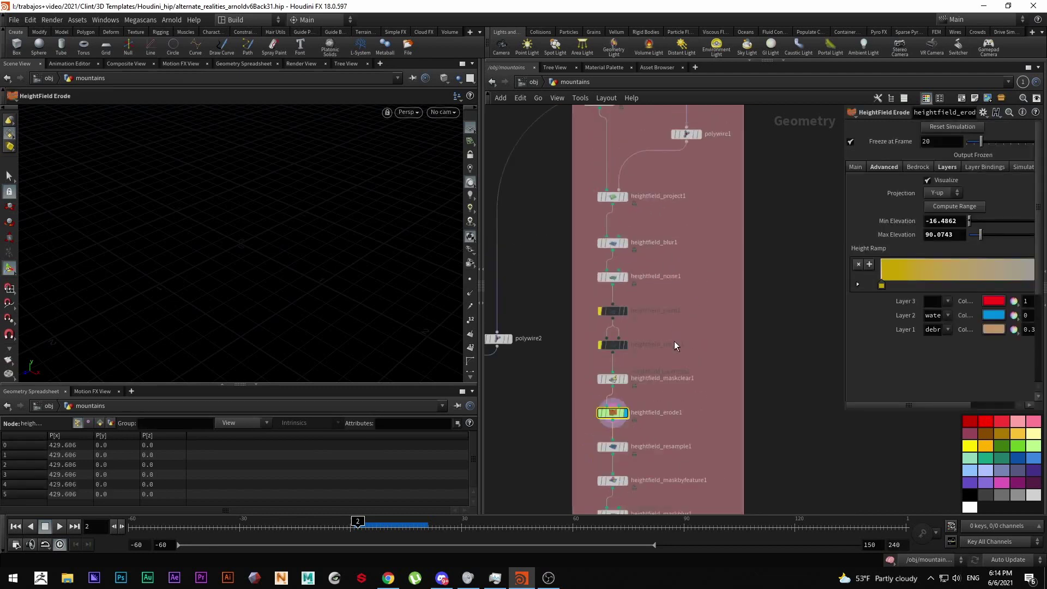
pyautogui.scroll(6, 646, 240)
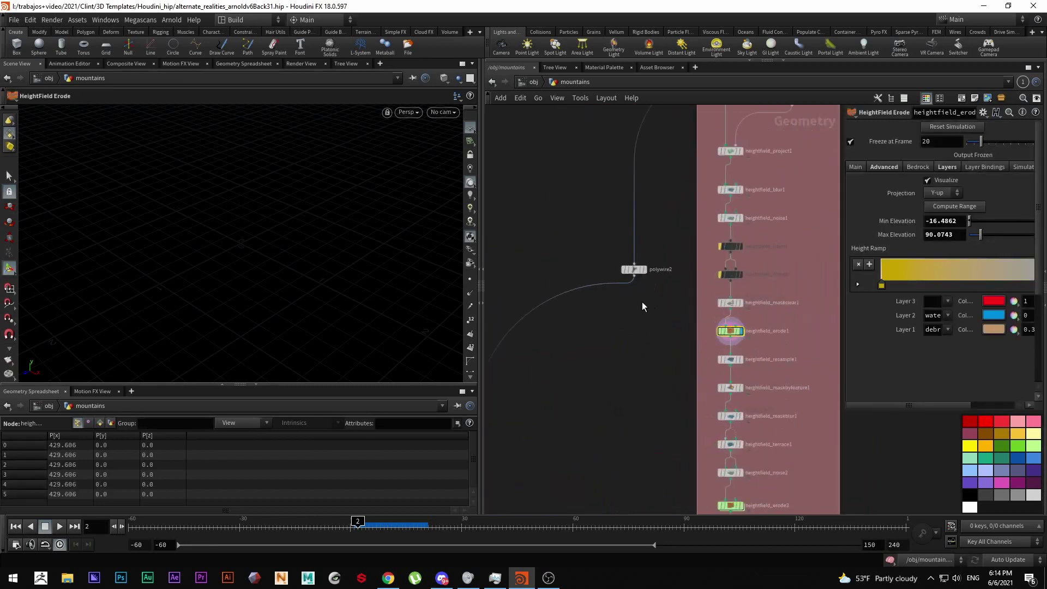
# Select polywire2 and examine the downstream branches fed by the mountain network, including the boolean and collision groups.
pyautogui.moveTo(675, 305); pyautogui.dragTo(577, 232)
pyautogui.scroll(-6, 652, 218)
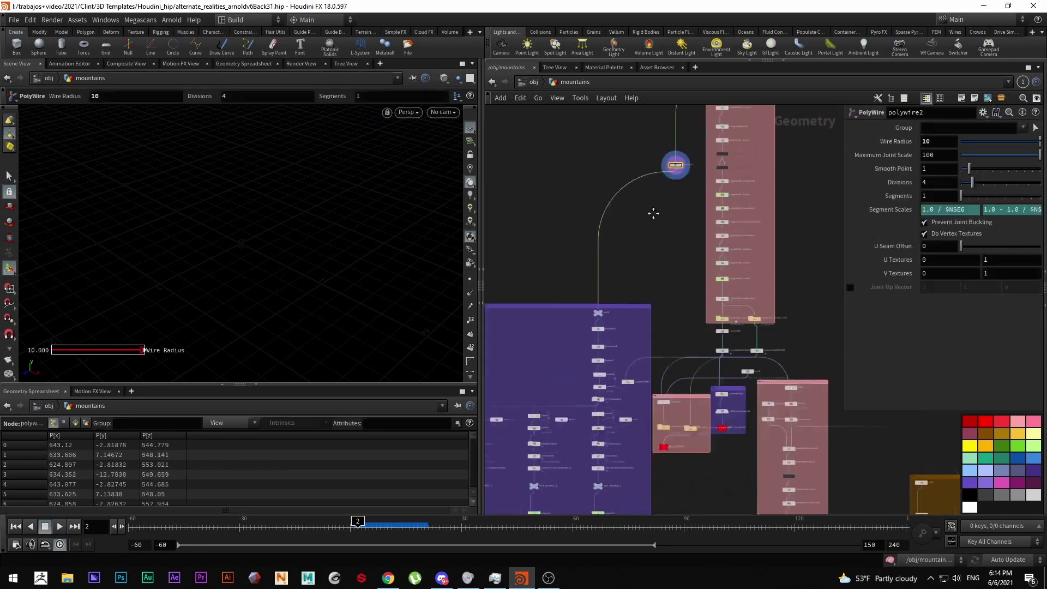
pyautogui.moveTo(781, 284); pyautogui.dragTo(720, 284, button='middle')
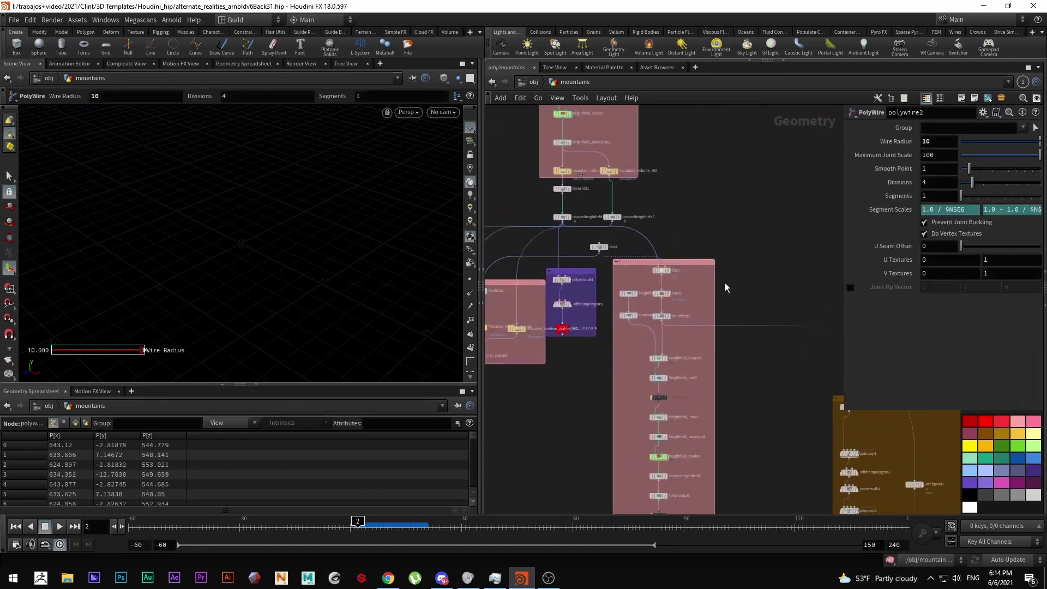
pyautogui.scroll(4, 731, 257)
pyautogui.moveTo(570, 289); pyautogui.dragTo(548, 424, button='middle')
pyautogui.scroll(-5, 625, 308)
pyautogui.moveTo(629, 302); pyautogui.dragTo(740, 232, button='middle')
pyautogui.scroll(3, 623, 370)
pyautogui.scroll(2, 627, 402)
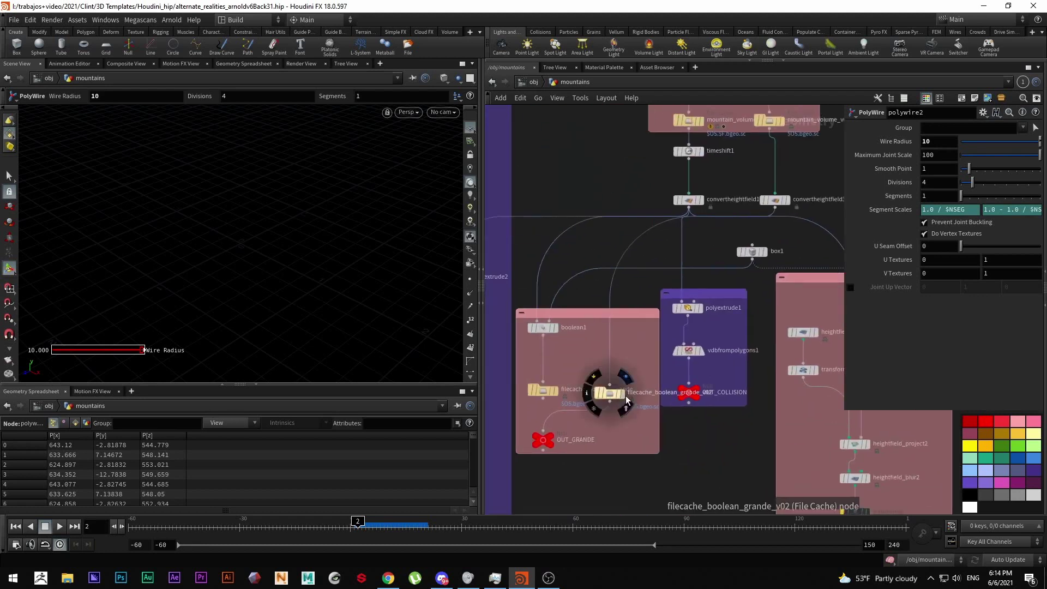
# Display the filecache_boolean_grande_v02 cache and frame its terrain mesh for inspection.
pyautogui.click(616, 397)
pyautogui.press('Escape')
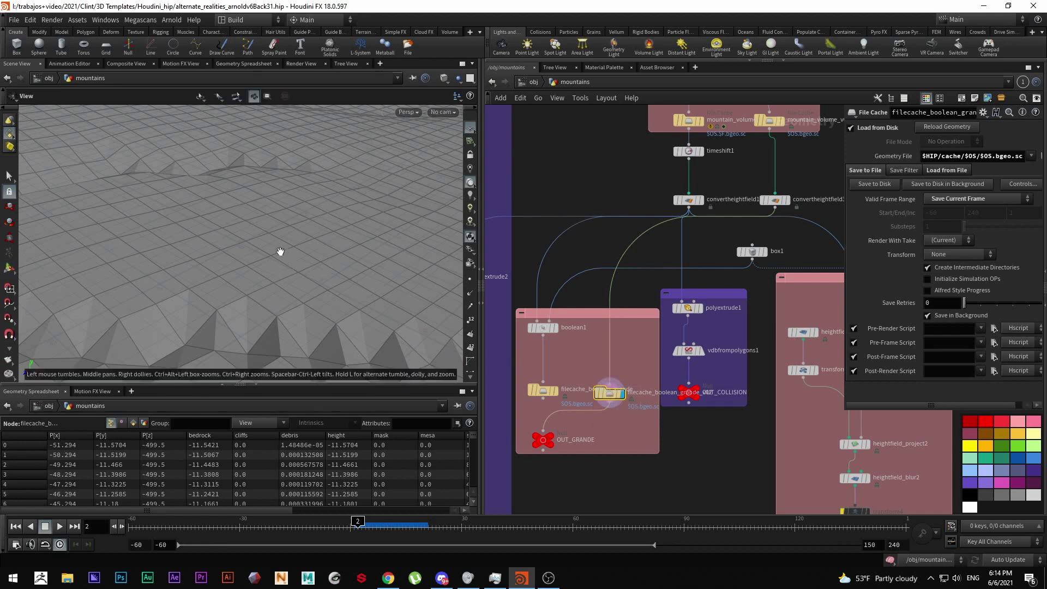
pyautogui.press('h')
pyautogui.moveTo(268, 243); pyautogui.dragTo(289, 278)
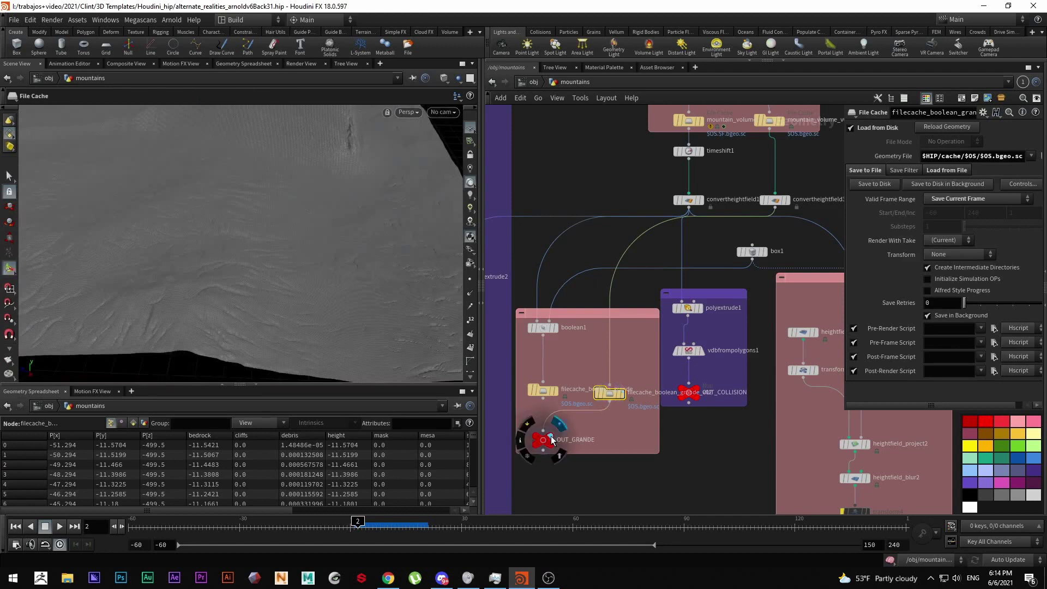
# Move the OUT_GRANDE null directly beneath filecache_boolean_grande_v02 and display it.
pyautogui.moveTo(542, 439); pyautogui.dragTo(596, 443)
pyautogui.click(605, 441)
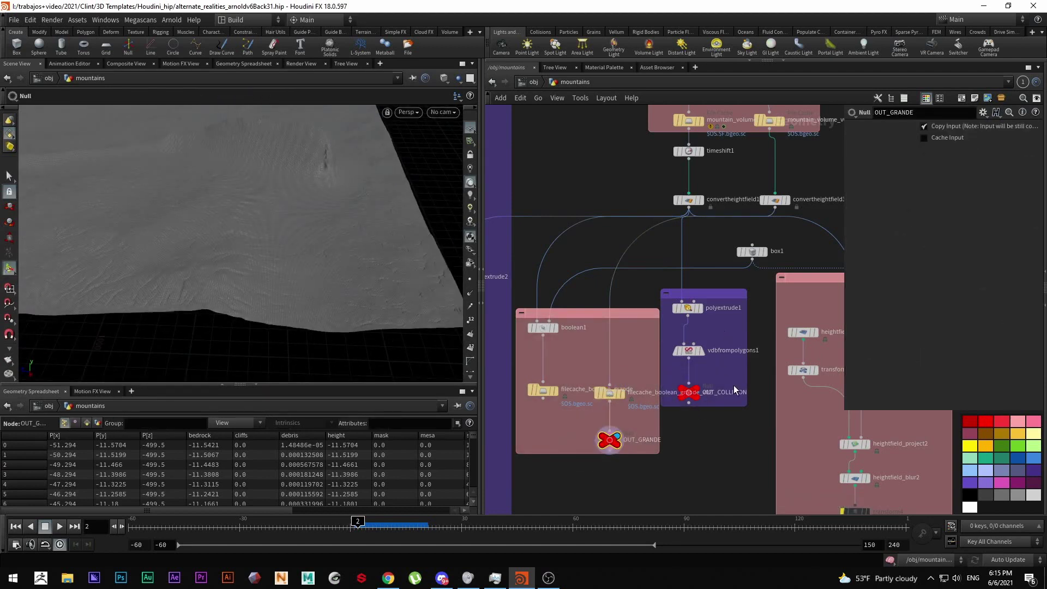
# Display the OUT_COLLISION null and inspect the collision branch's output.
pyautogui.moveTo(705, 392); pyautogui.dragTo(676, 383, button='middle')
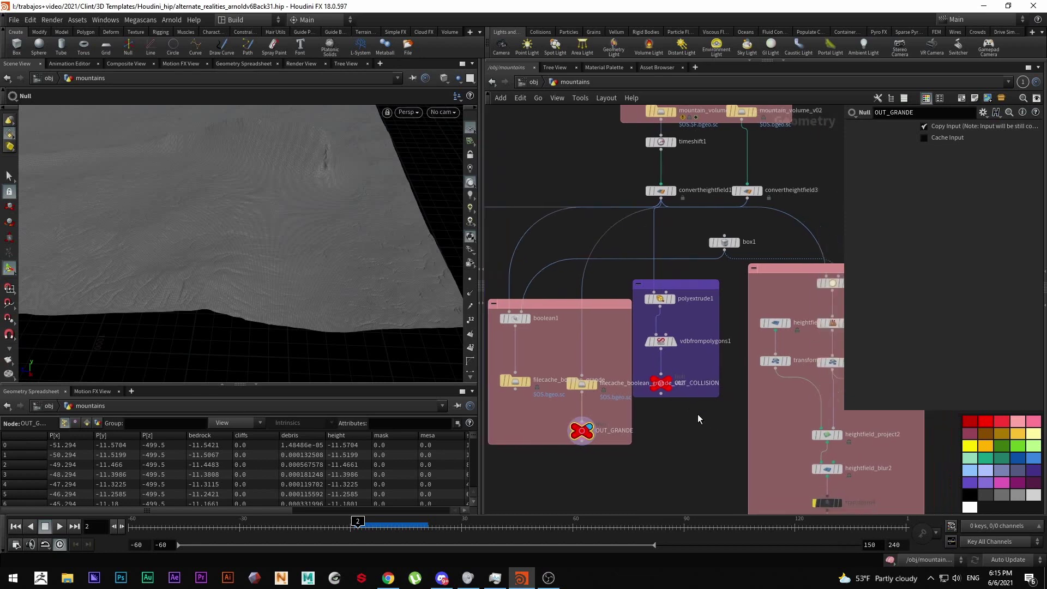
pyautogui.click(670, 383)
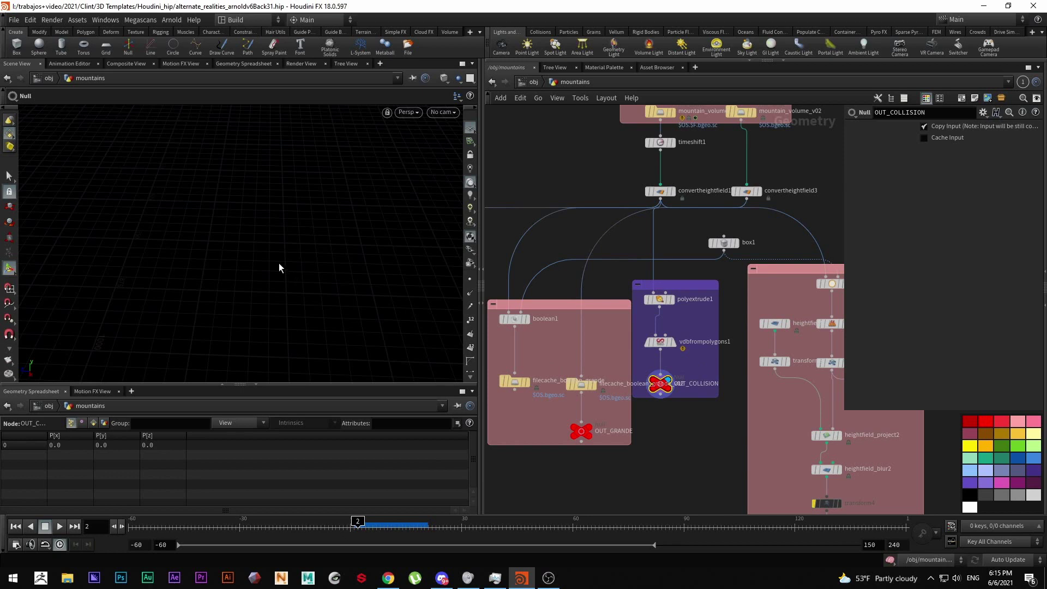
pyautogui.scroll(-5, 321, 274)
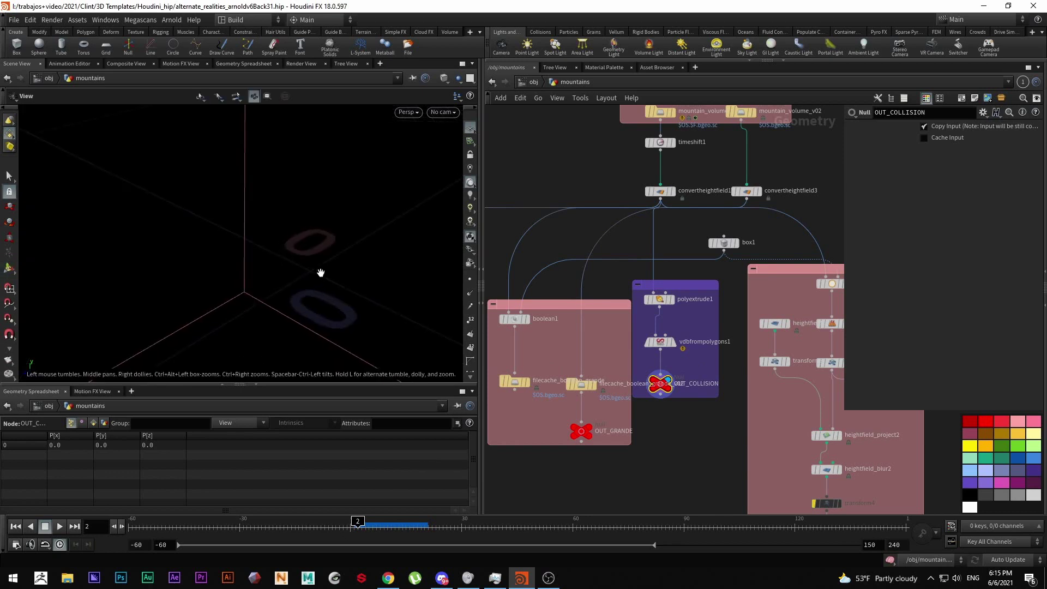
pyautogui.scroll(-2, 320, 272)
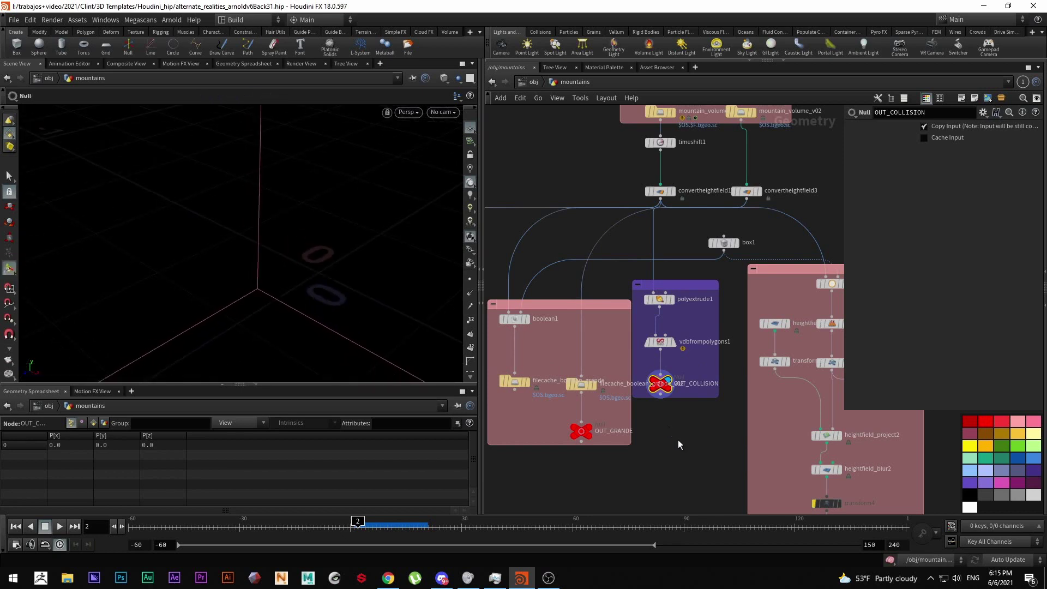
# Display the blast group node at the start of the near-mountain branch and frame its geometry.
pyautogui.moveTo(677, 435); pyautogui.dragTo(596, 437, button='middle')
pyautogui.moveTo(708, 407); pyautogui.dragTo(614, 295, button='middle')
pyautogui.scroll(-4, 620, 306)
pyautogui.scroll(4, 614, 294)
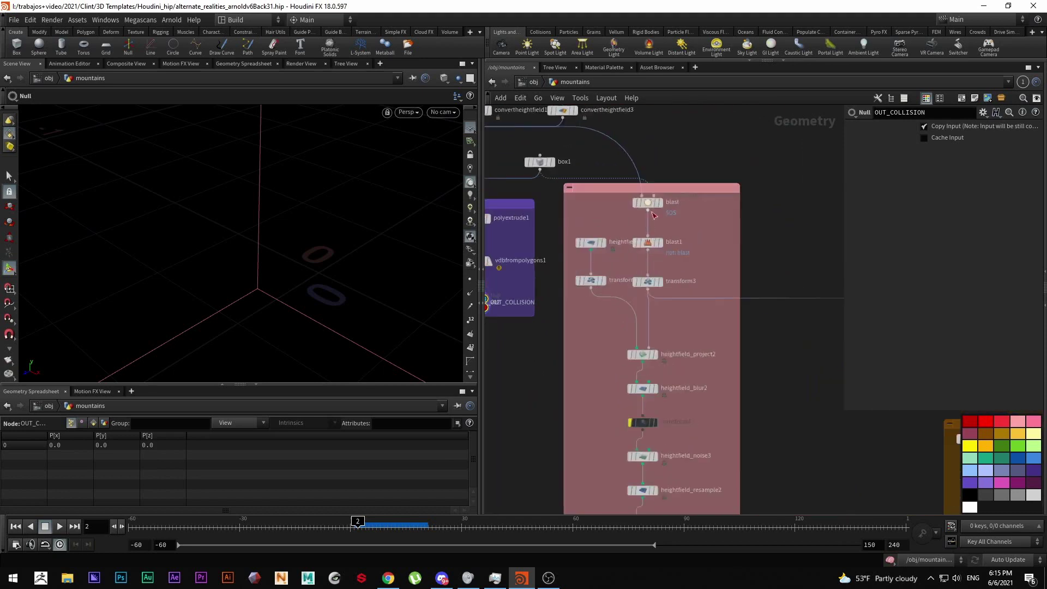
pyautogui.moveTo(571, 214); pyautogui.dragTo(667, 286, button='middle')
pyautogui.click(742, 274)
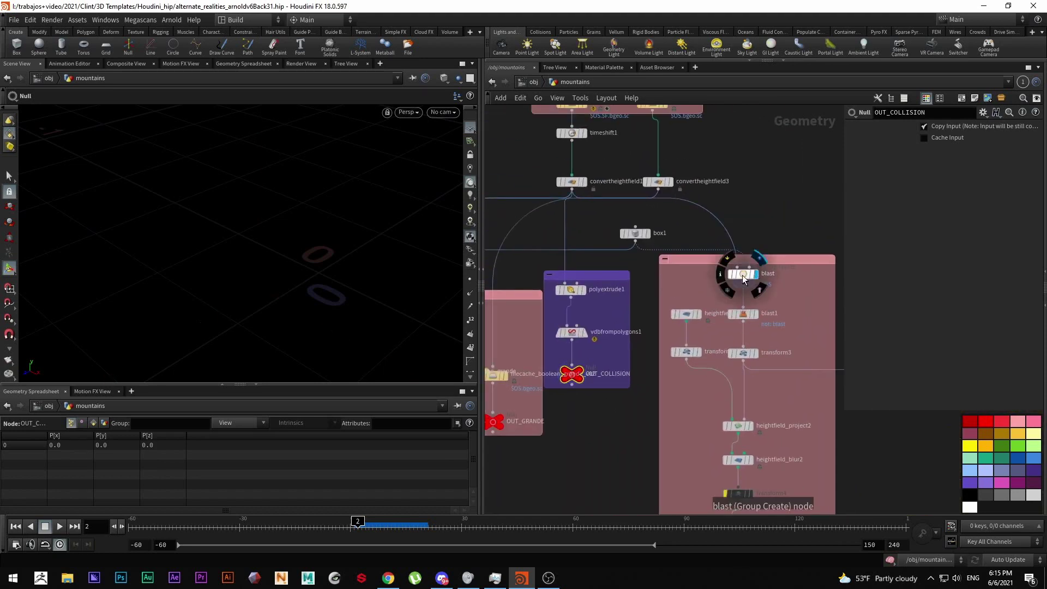
pyautogui.hotkey('space', 'g')
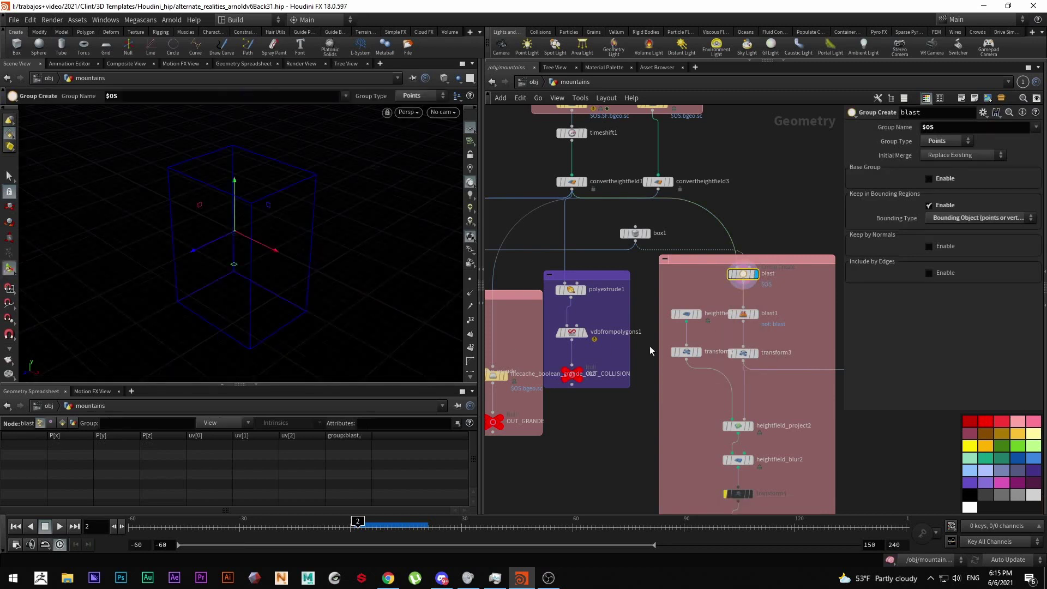
# Display heightfield_project2 and inspect the whole projected heightfield plane.
pyautogui.click(752, 426)
pyautogui.click(737, 426)
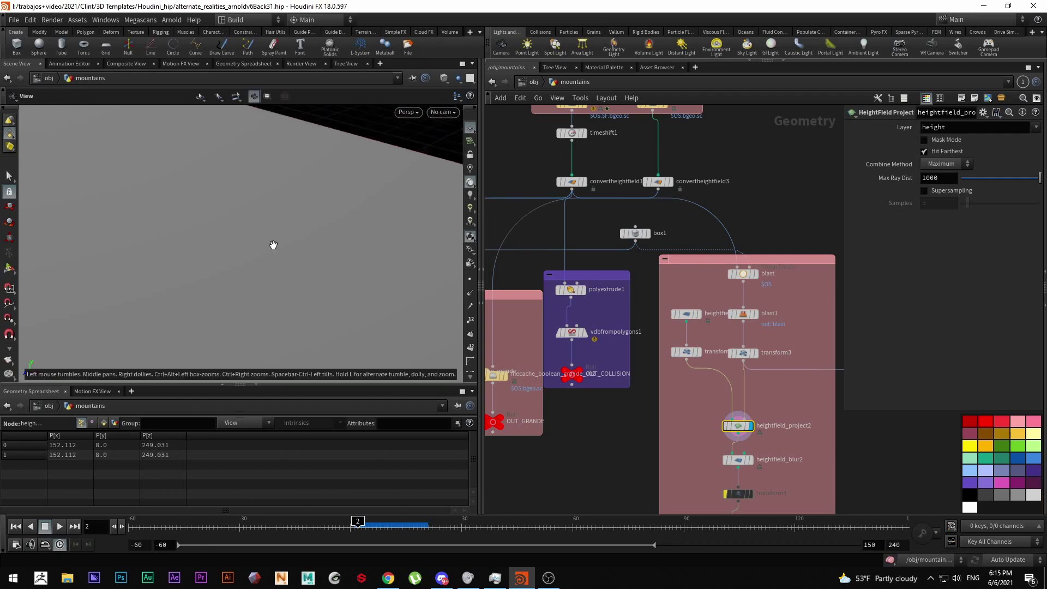
pyautogui.scroll(-8, 274, 246)
pyautogui.keyDown('alt'); pyautogui.moveTo(281, 264); pyautogui.dragTo(250, 182, button='middle'); pyautogui.keyUp('alt')
pyautogui.keyDown('alt'); pyautogui.moveTo(250, 182); pyautogui.dragTo(277, 202); pyautogui.keyUp('alt')
pyautogui.scroll(-2, 756, 437)
pyautogui.scroll(-3, 750, 417)
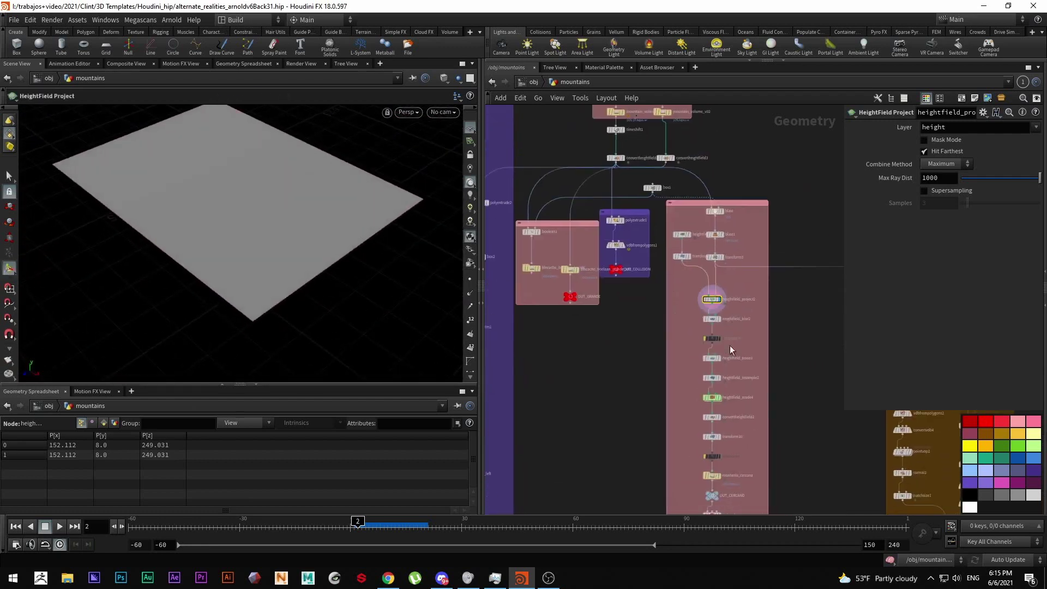
# Display heightfield_noise3 and heightfield_resample2 in turn to review the terrain's noise and resampling stages.
pyautogui.scroll(5, 725, 326)
pyautogui.moveTo(725, 321)
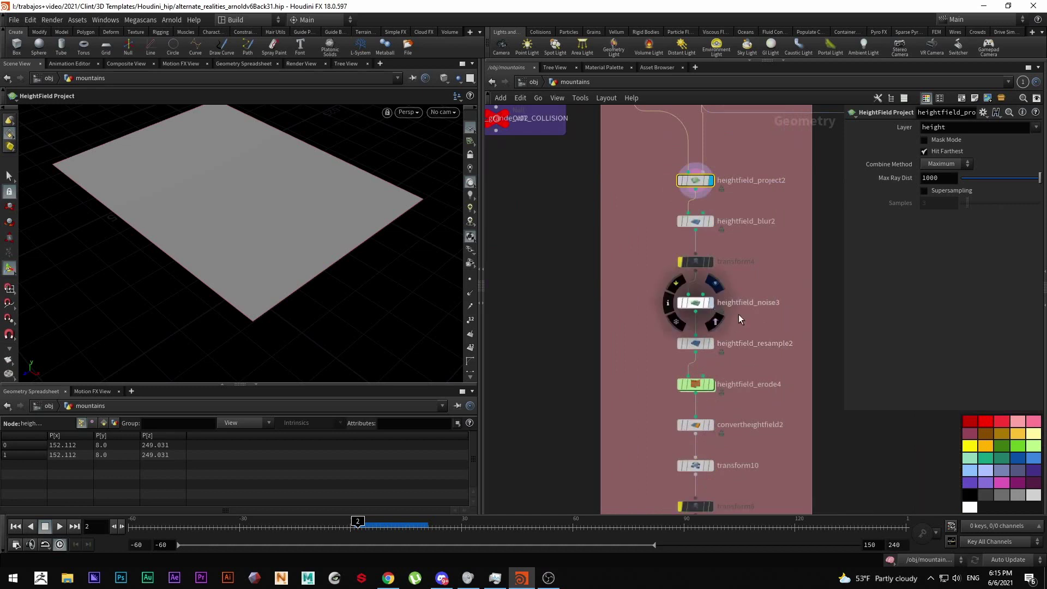
pyautogui.click(695, 302)
pyautogui.moveTo(715, 346)
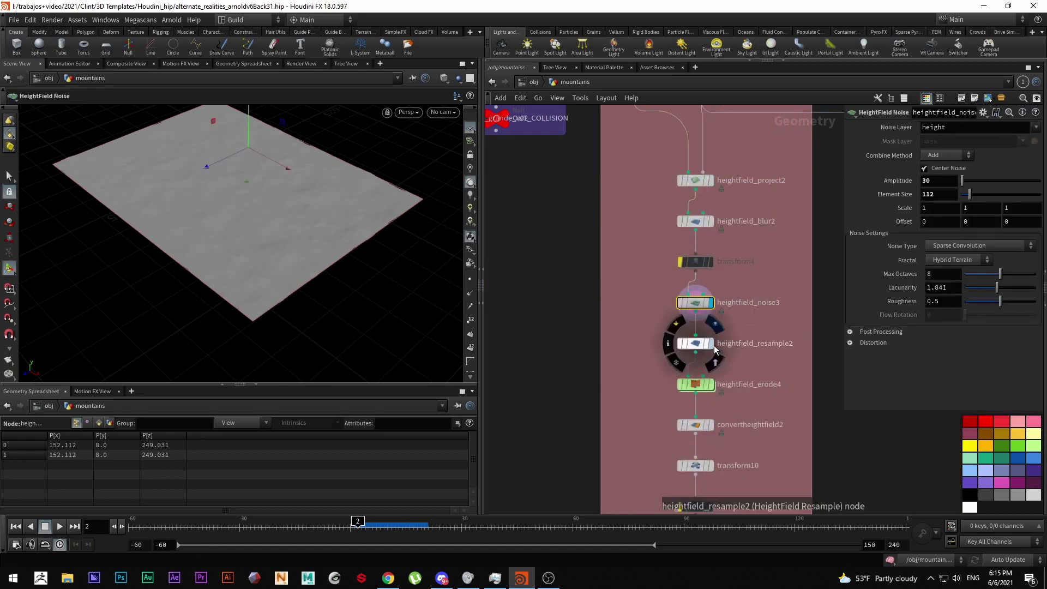
pyautogui.click(695, 343)
pyautogui.moveTo(695, 342); pyautogui.dragTo(667, 229, button='middle')
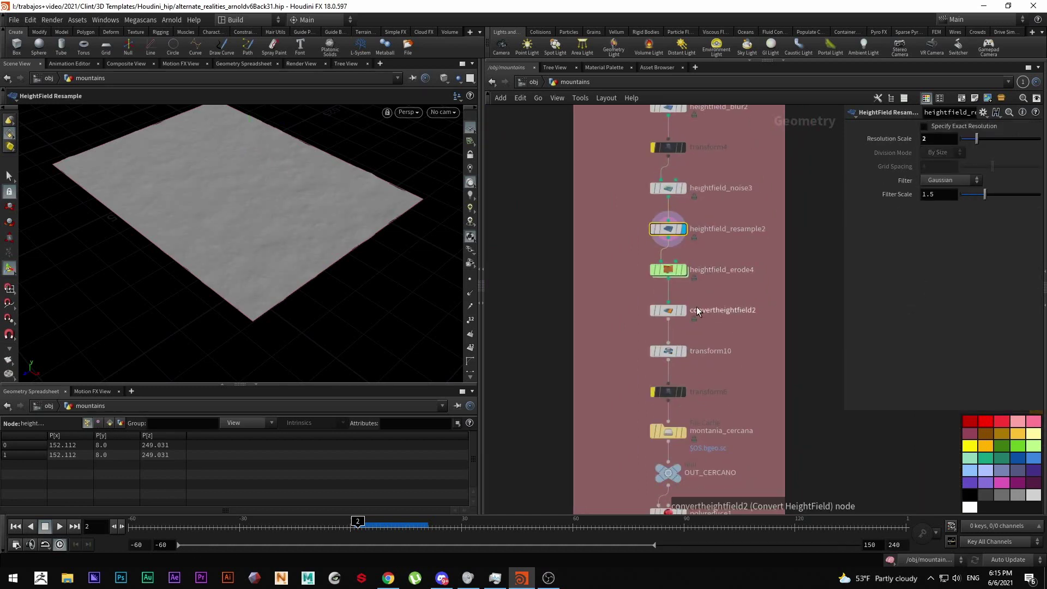
# Cancel the running erosion cook and display the montania_cercana file cache instead.
pyautogui.moveTo(687, 318)
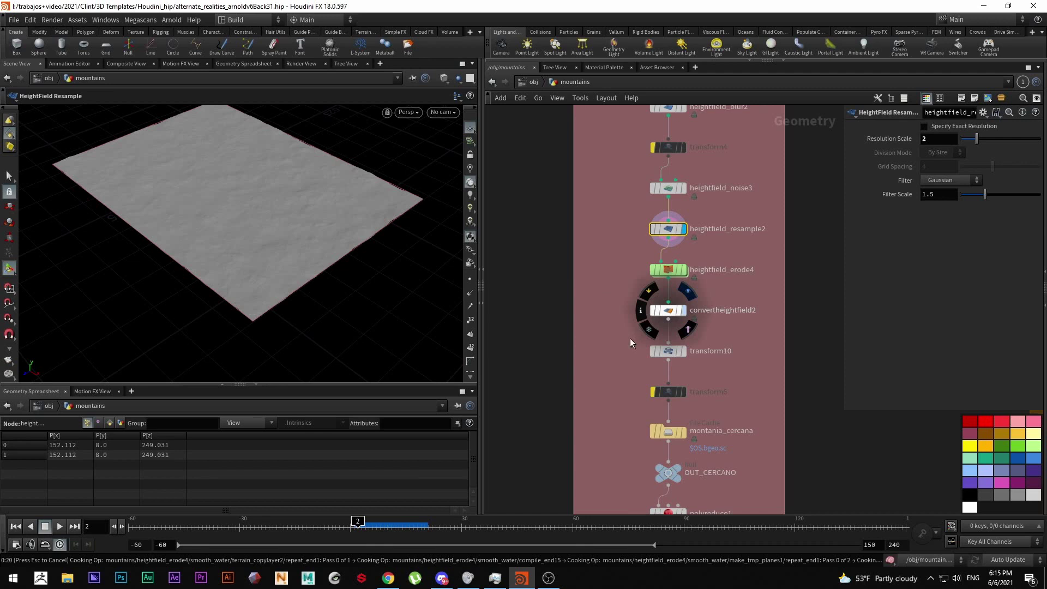
pyautogui.press('Escape')
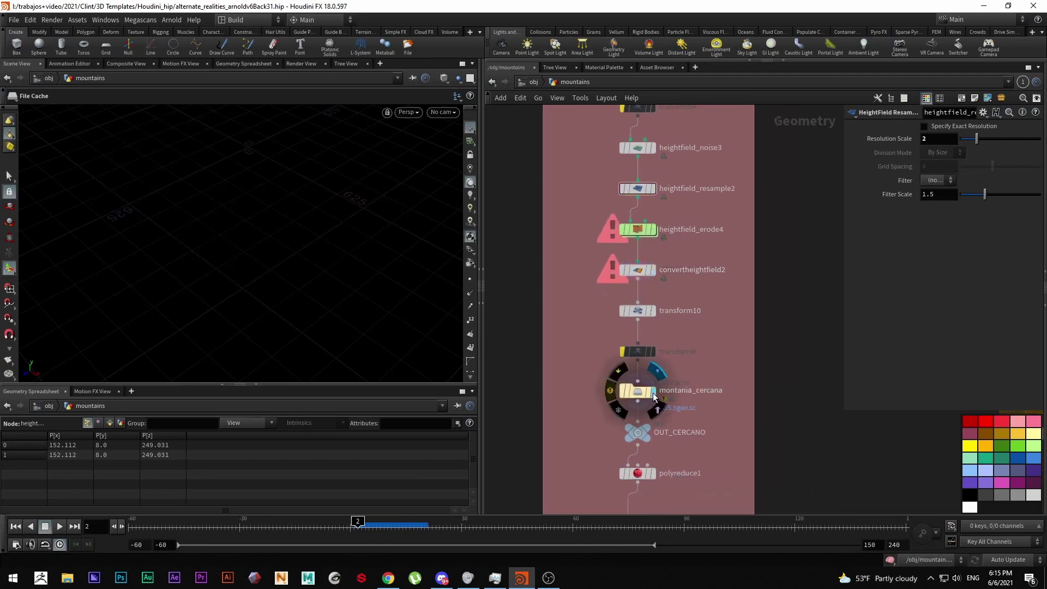
pyautogui.click(653, 392)
pyautogui.scroll(-3, 565, 380)
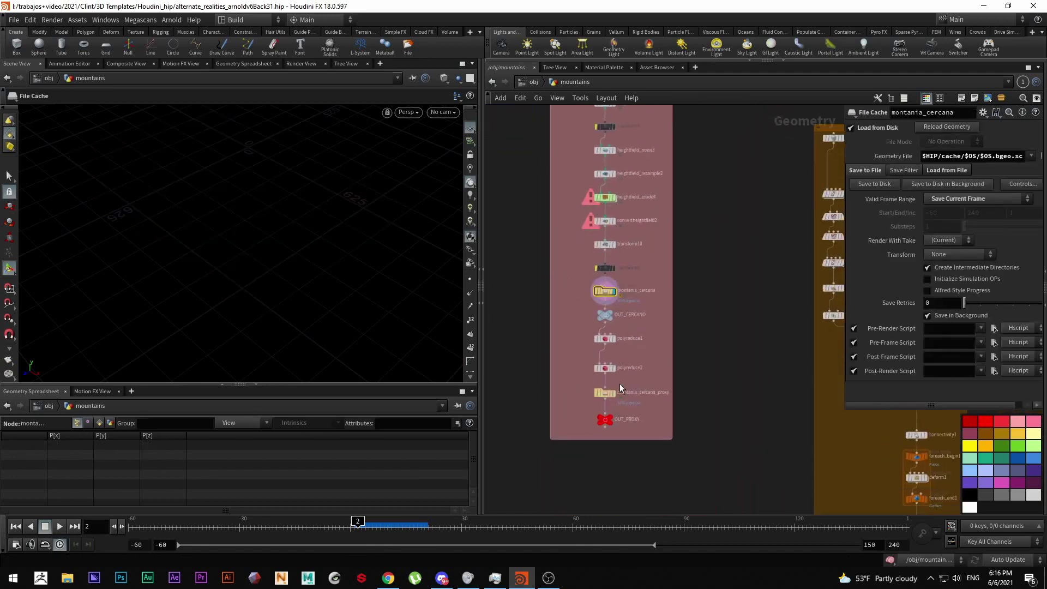
pyautogui.scroll(2, 619, 384)
# Display the montania_cercana_proxy cache, frame its terrain mesh and inspect it from a new angle.
pyautogui.click(596, 381)
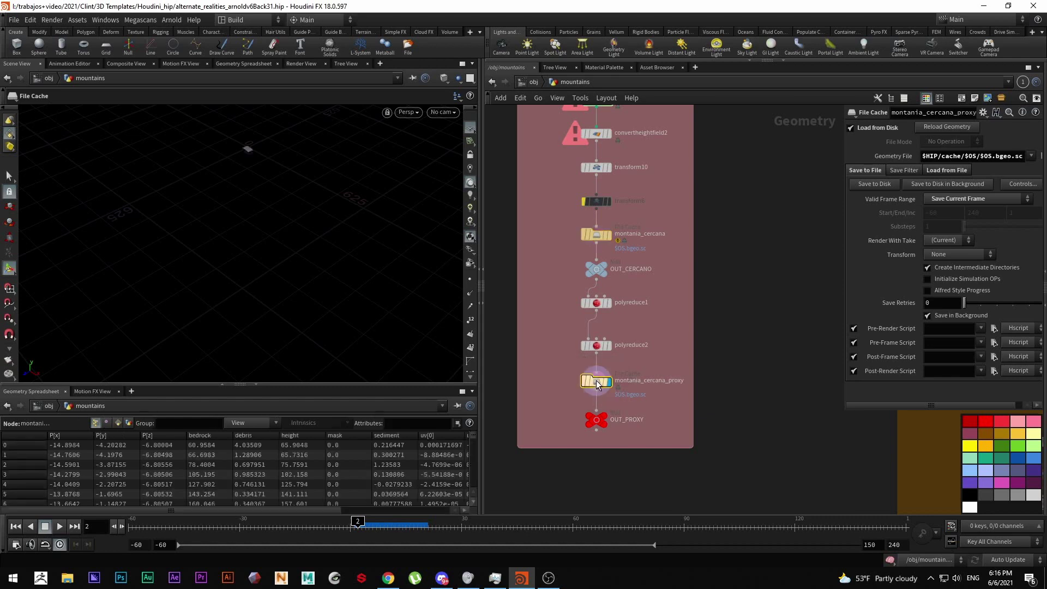
pyautogui.press('Escape')
pyautogui.press('h')
pyautogui.moveTo(266, 229); pyautogui.dragTo(17, 233)
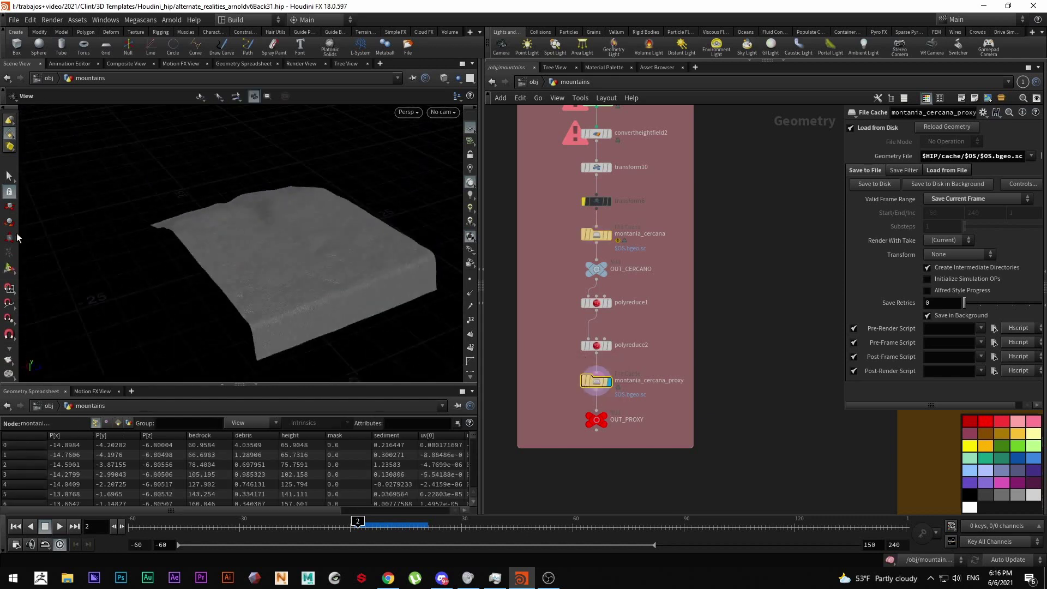
pyautogui.press('Return')
pyautogui.scroll(3, 301, 265)
# Look through the OctaneCameraShape camera to check how the proxy terrain appears in the shot.
pyautogui.click(442, 112)
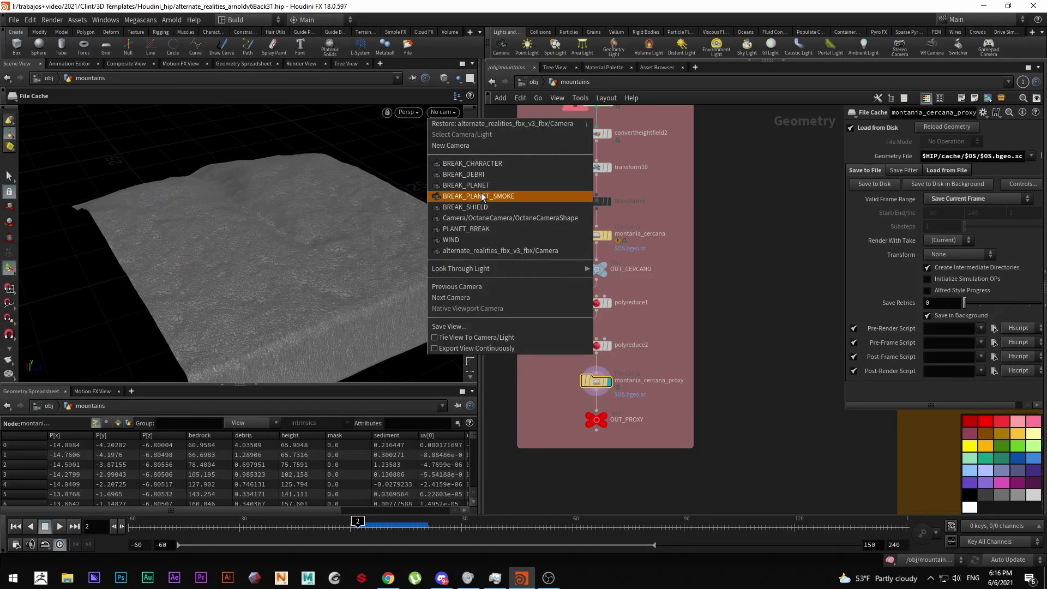
pyautogui.click(498, 220)
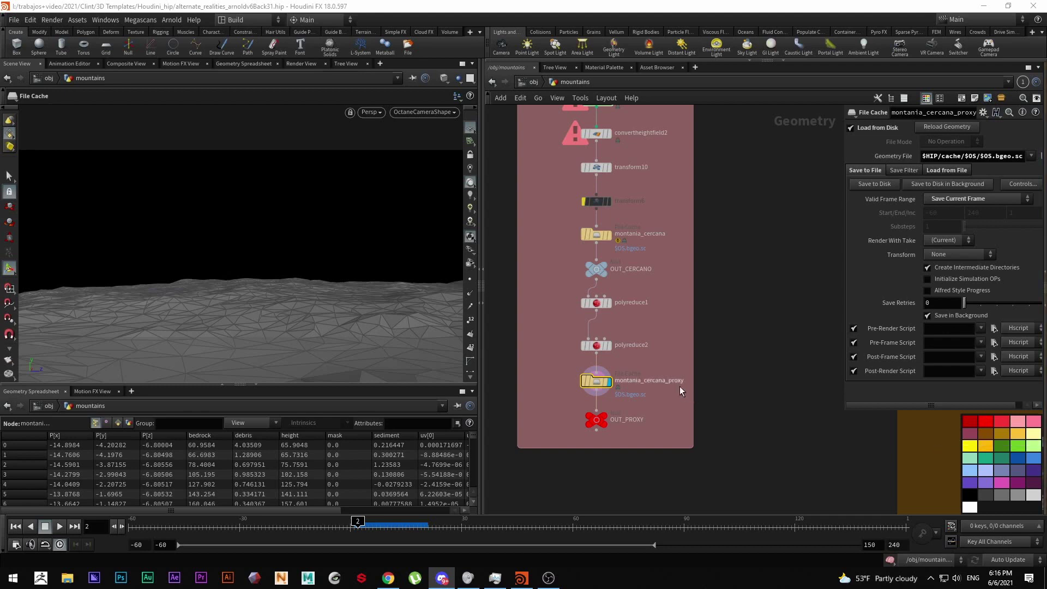
pyautogui.scroll(2, 627, 327)
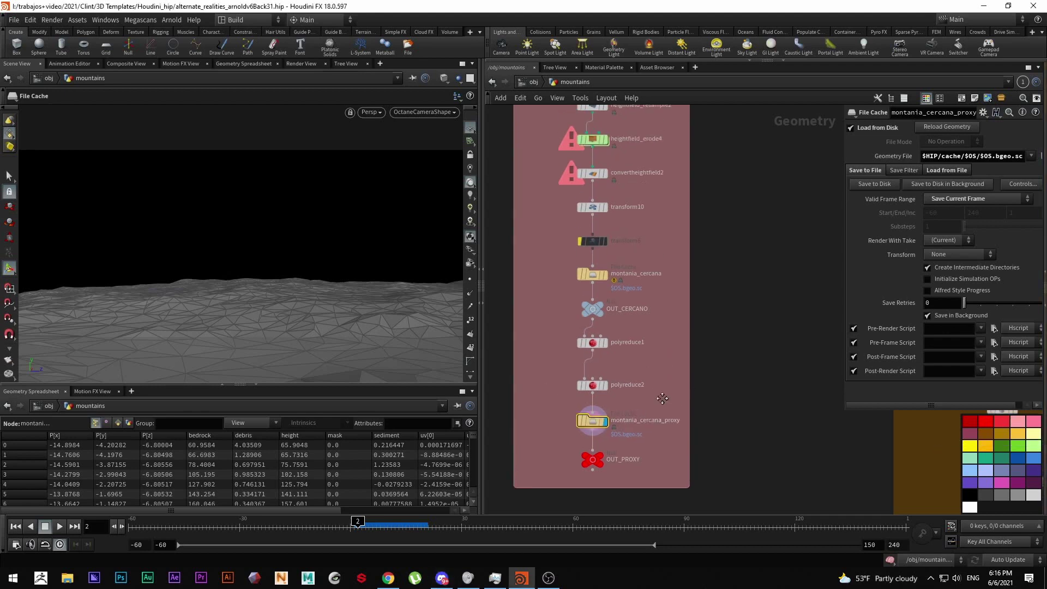
# Display the montania_cercana cache, switch back to montania_cercana_proxy and examine the proxy mesh up close outside the camera.
pyautogui.click(609, 283)
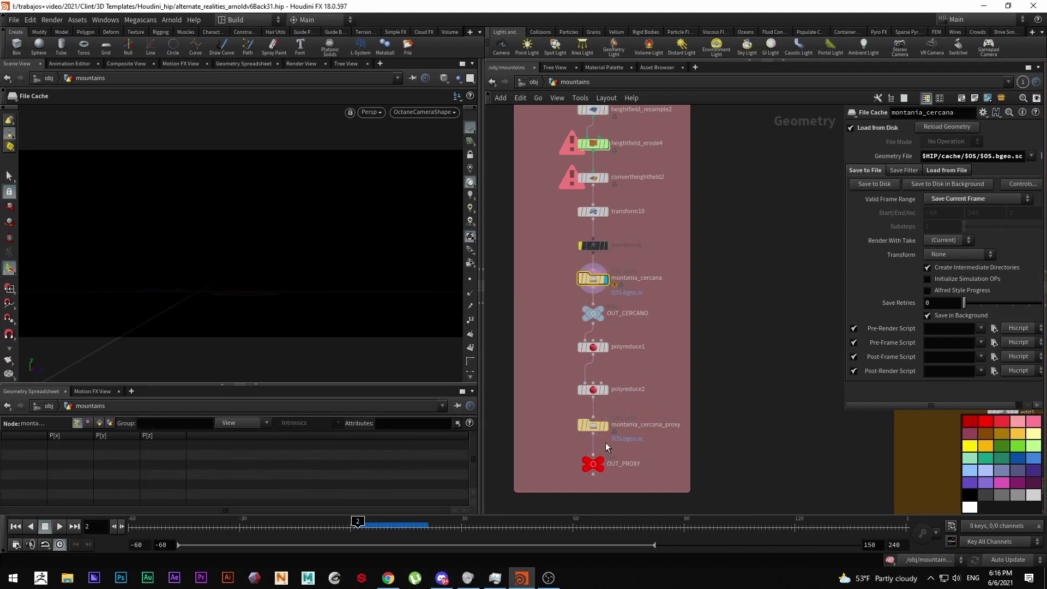
pyautogui.press('Escape')
pyautogui.moveTo(289, 303); pyautogui.dragTo(240, 278)
pyautogui.moveTo(240, 278); pyautogui.dragTo(320, 311, button='right')
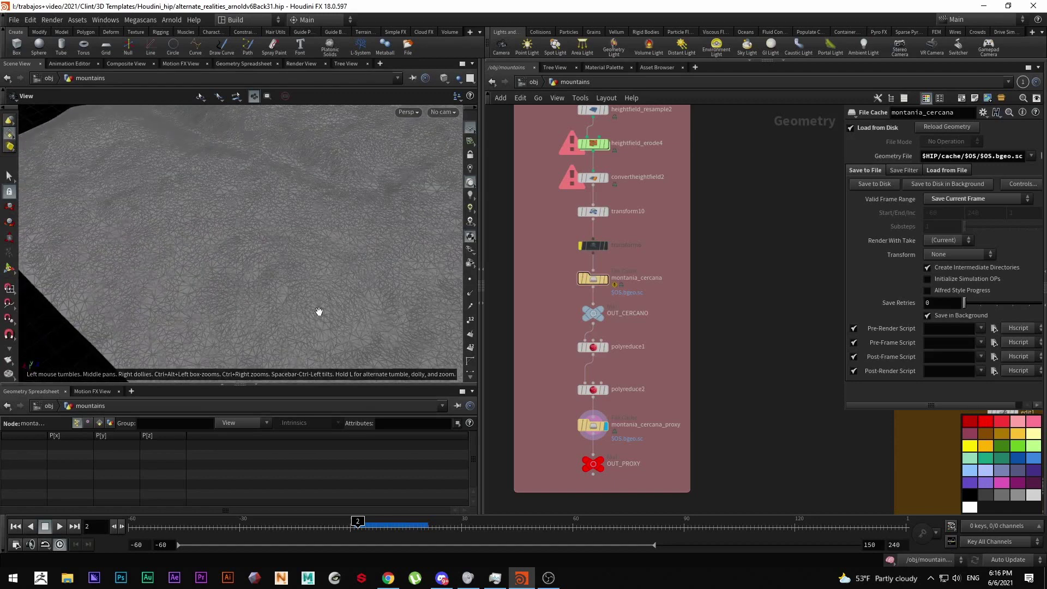
pyautogui.moveTo(320, 311); pyautogui.dragTo(365, 287)
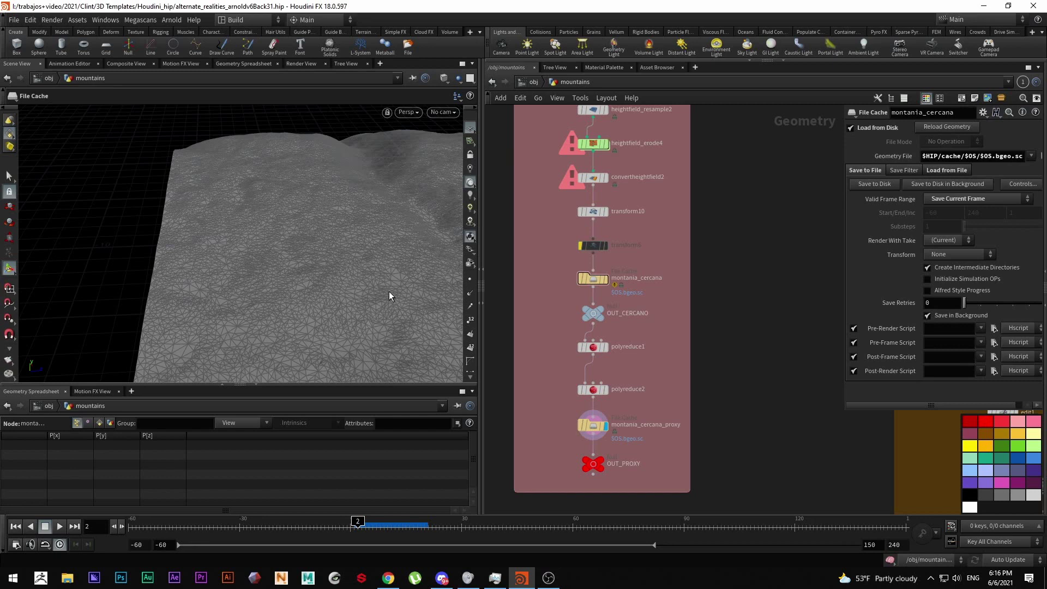
# Display the full montania_cercana cache again, restore the proxy cache's display and examine the proxy's edge.
pyautogui.moveTo(605, 284)
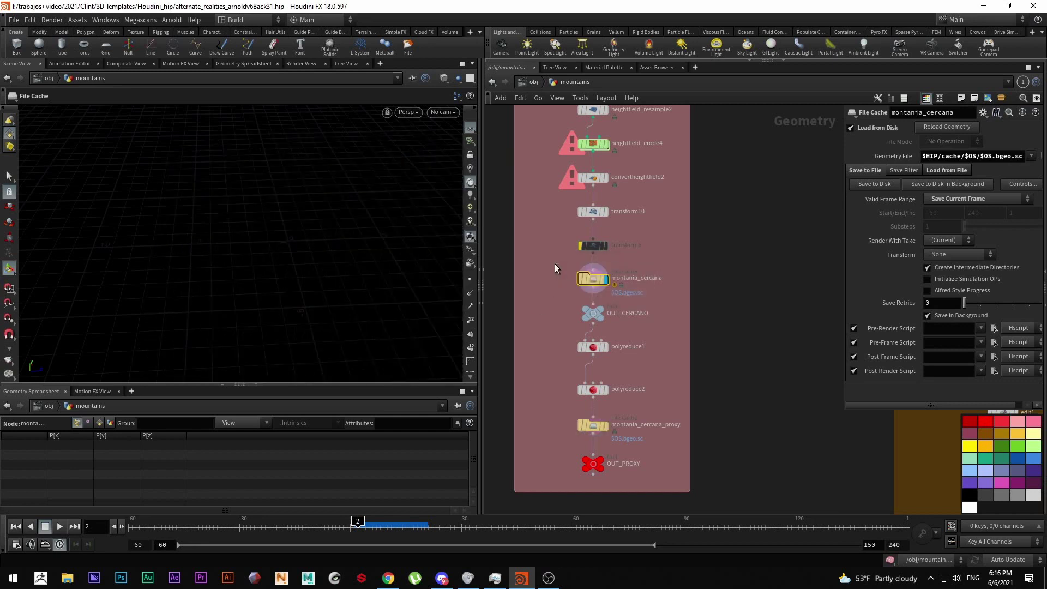
pyautogui.moveTo(648, 296); pyautogui.dragTo(558, 266)
pyautogui.moveTo(659, 299); pyautogui.dragTo(555, 259)
pyautogui.click(605, 426)
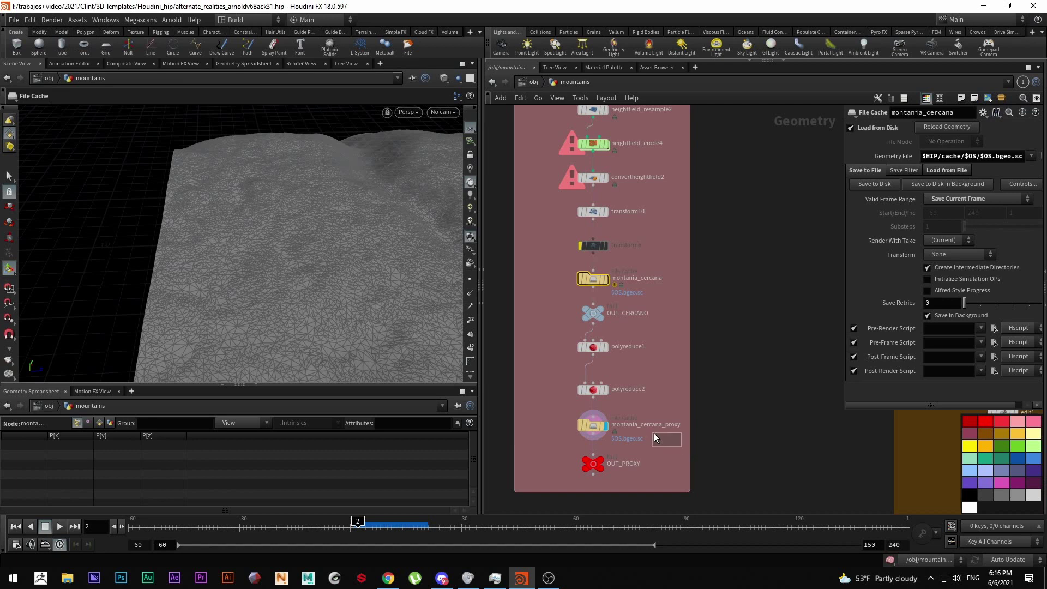
pyautogui.press('Escape')
pyautogui.moveTo(327, 297); pyautogui.dragTo(173, 209)
pyautogui.scroll(-5, 173, 209)
pyautogui.press('Return')
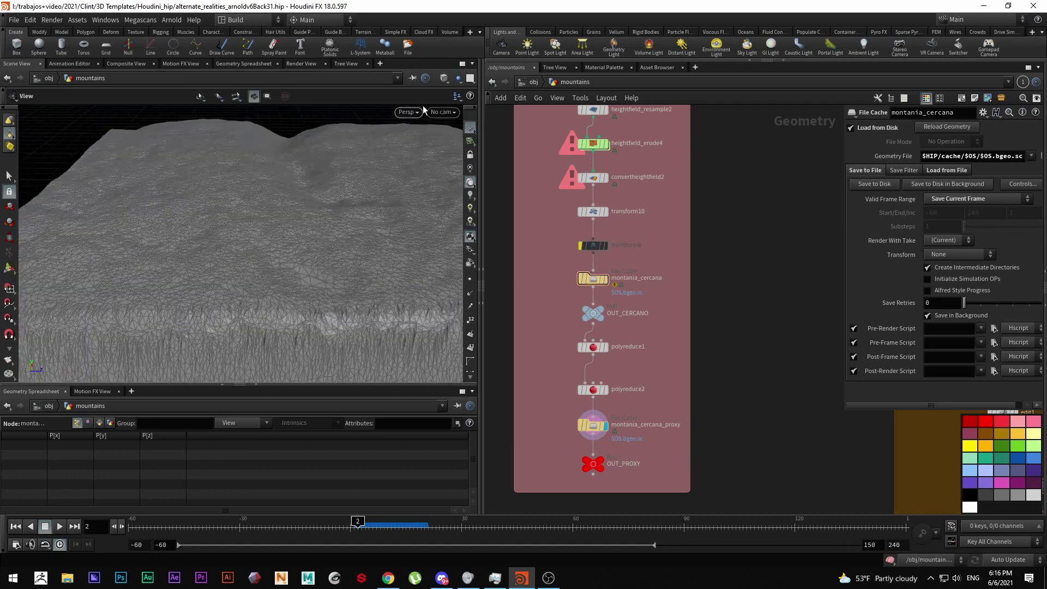
# Display the OUT_PROXY null and inspect the proxy terrain it outputs from above.
pyautogui.click(606, 462)
pyautogui.moveTo(283, 246); pyautogui.dragTo(264, 285)
pyautogui.scroll(-5, 264, 285)
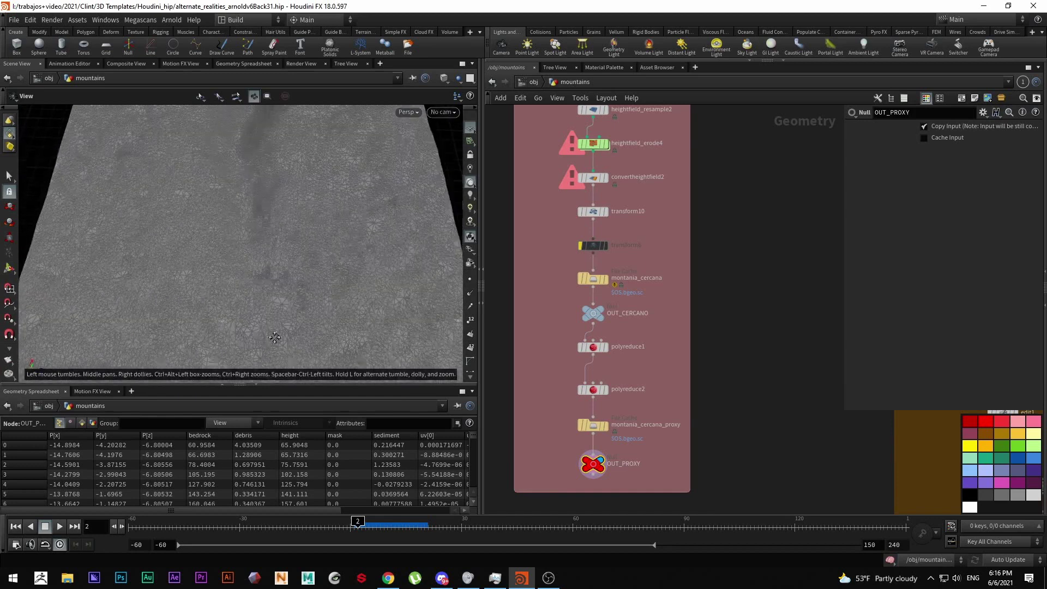
pyautogui.press('Return')
# Display box5 at the start of the orange rock branch and frame the divided box for inspection.
pyautogui.scroll(-5, 643, 426)
pyautogui.scroll(-2, 649, 414)
pyautogui.moveTo(656, 404); pyautogui.dragTo(563, 251, button='middle')
pyautogui.scroll(5, 610, 290)
pyautogui.scroll(2, 580, 392)
pyautogui.click(563, 251)
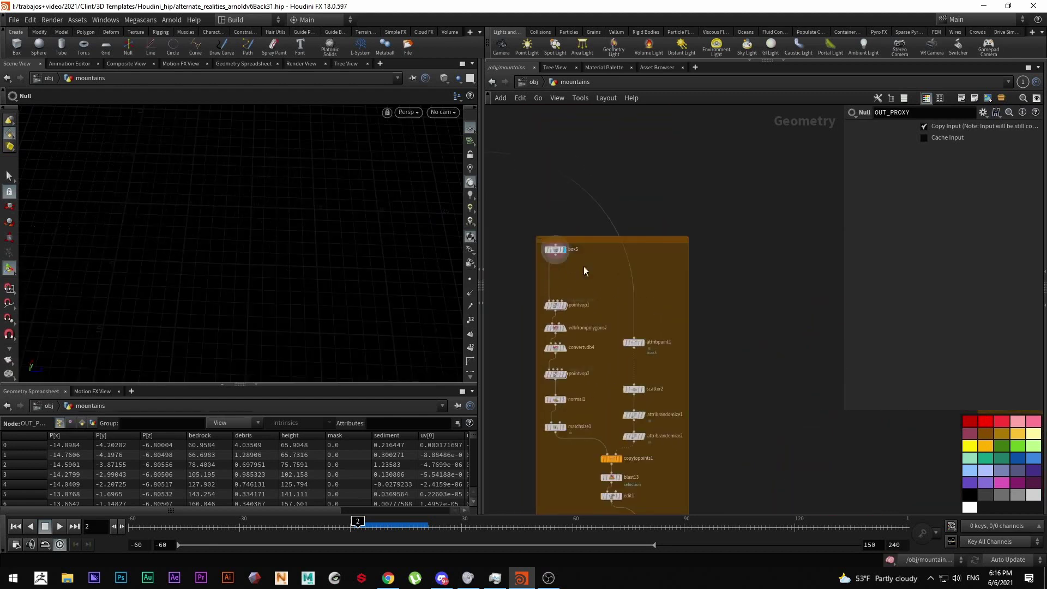
pyautogui.hotkey('space', 'g')
pyautogui.moveTo(287, 251); pyautogui.dragTo(396, 145)
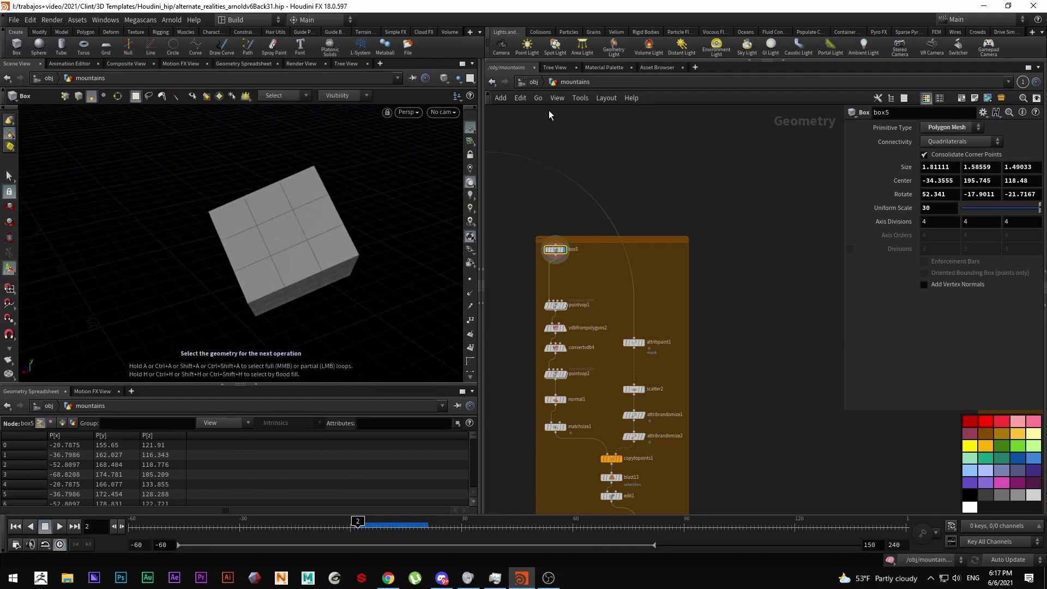
# Go up to the object level, display the rndr_rock_middle_fg object and inspect its rock meshes.
pyautogui.click(528, 81)
pyautogui.scroll(5, 621, 262)
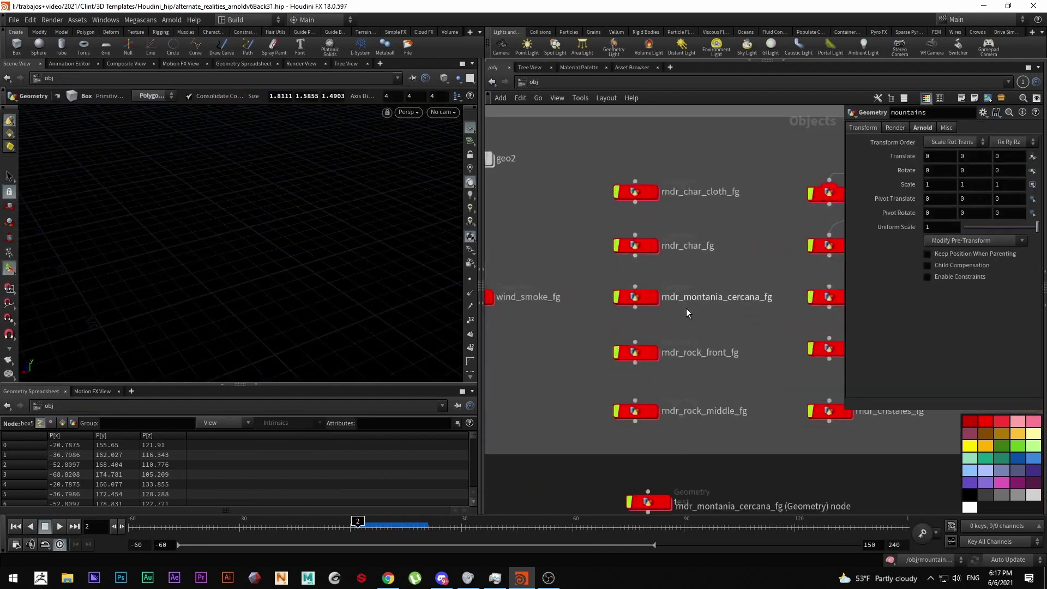
pyautogui.click(653, 411)
pyautogui.click(632, 410)
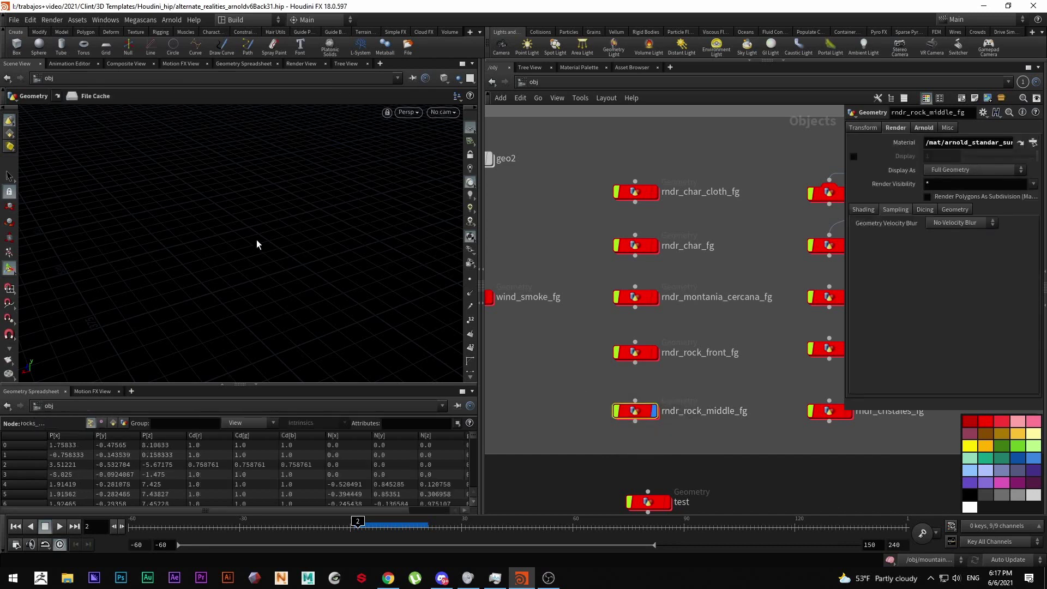
pyautogui.scroll(10, 258, 245)
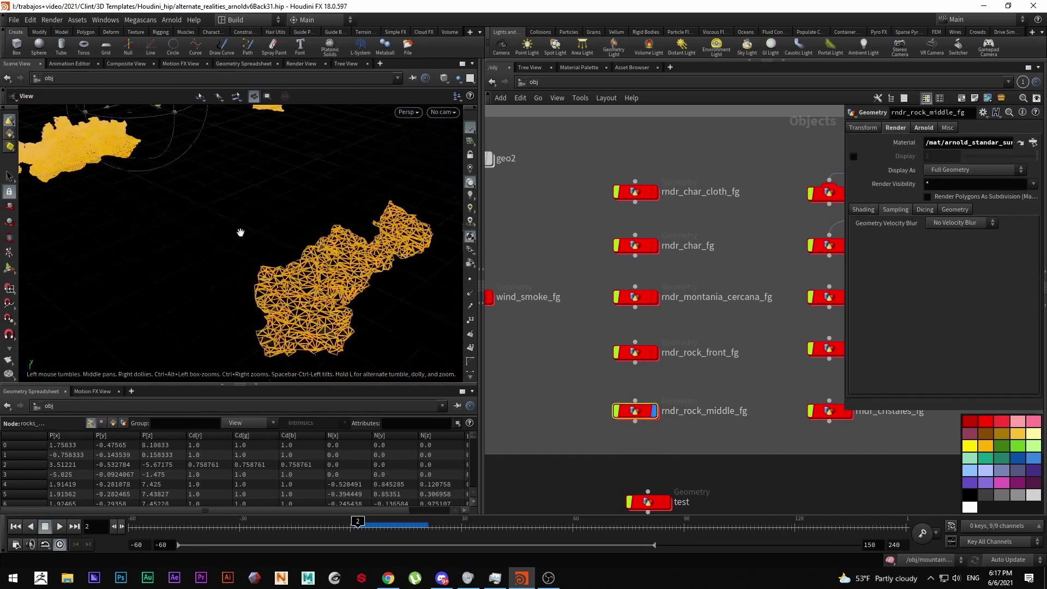
pyautogui.moveTo(295, 274); pyautogui.dragTo(364, 278)
pyautogui.moveTo(303, 254); pyautogui.dragTo(60, 278)
pyautogui.scroll(5, 318, 249)
pyautogui.moveTo(318, 249); pyautogui.dragTo(178, 241)
pyautogui.press('Return')
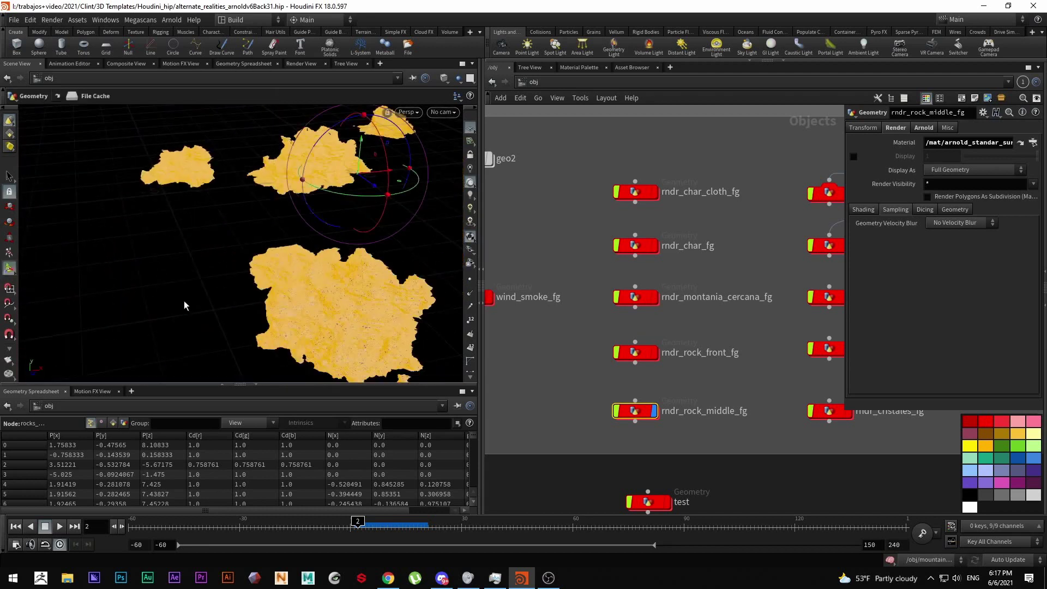
# Clear the selection highlight and examine the shaded surface of the middle rocks up close.
pyautogui.click(543, 366)
pyautogui.scroll(3, 322, 338)
pyautogui.keyDown('alt'); pyautogui.moveTo(322, 339); pyautogui.dragTo(414, 235); pyautogui.keyUp('alt')
# Enter the mountains geometry network again and frame box5, the rock branch's source shape.
pyautogui.scroll(-3, 763, 334)
pyautogui.moveTo(586, 359); pyautogui.dragTo(608, 451, button='middle')
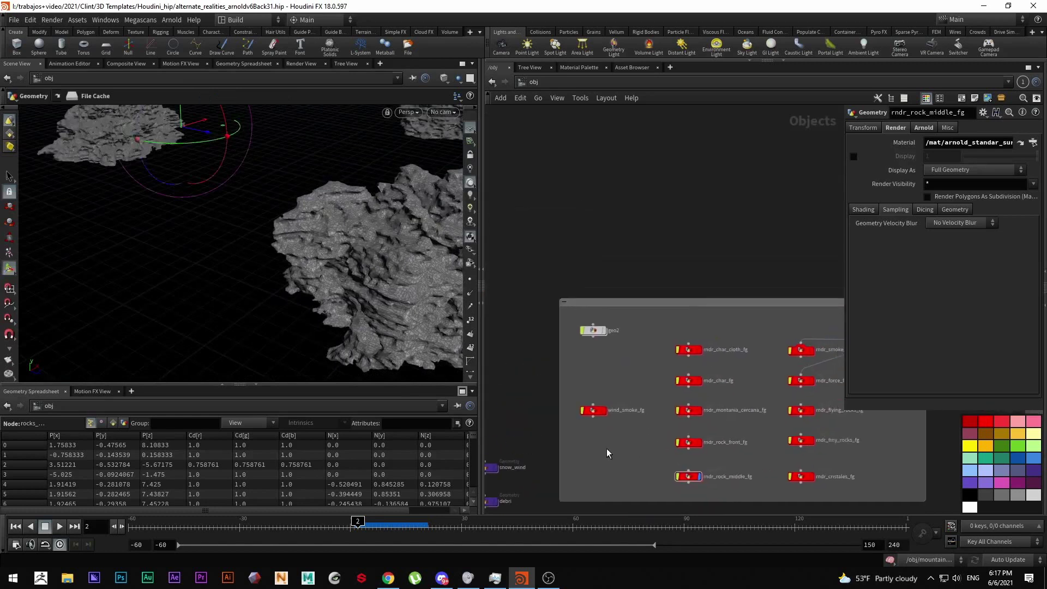
pyautogui.moveTo(546, 469); pyautogui.dragTo(676, 354, button='middle')
pyautogui.scroll(3, 540, 376)
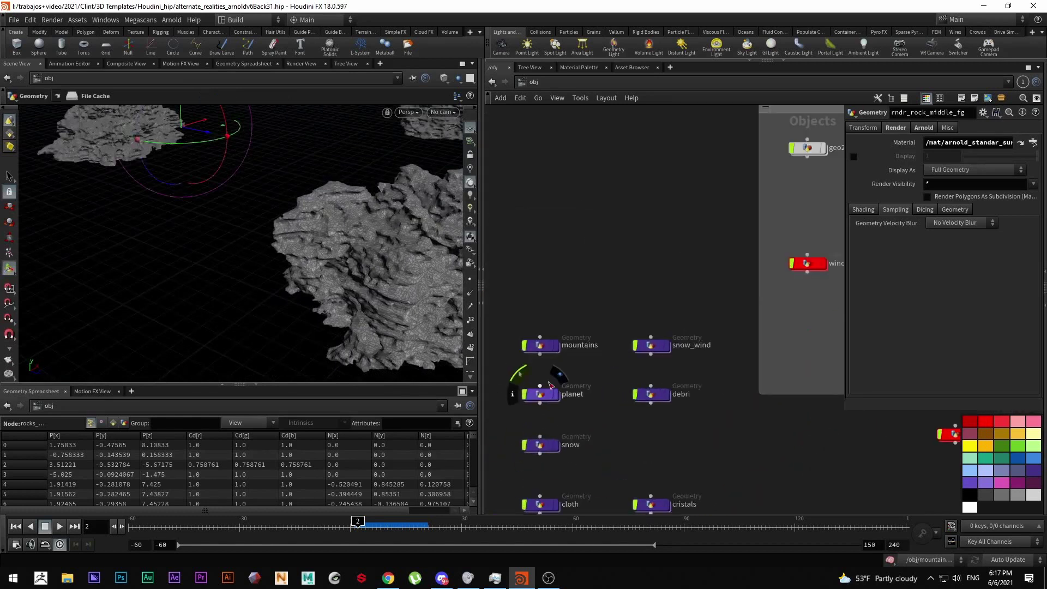
pyautogui.doubleClick(543, 349)
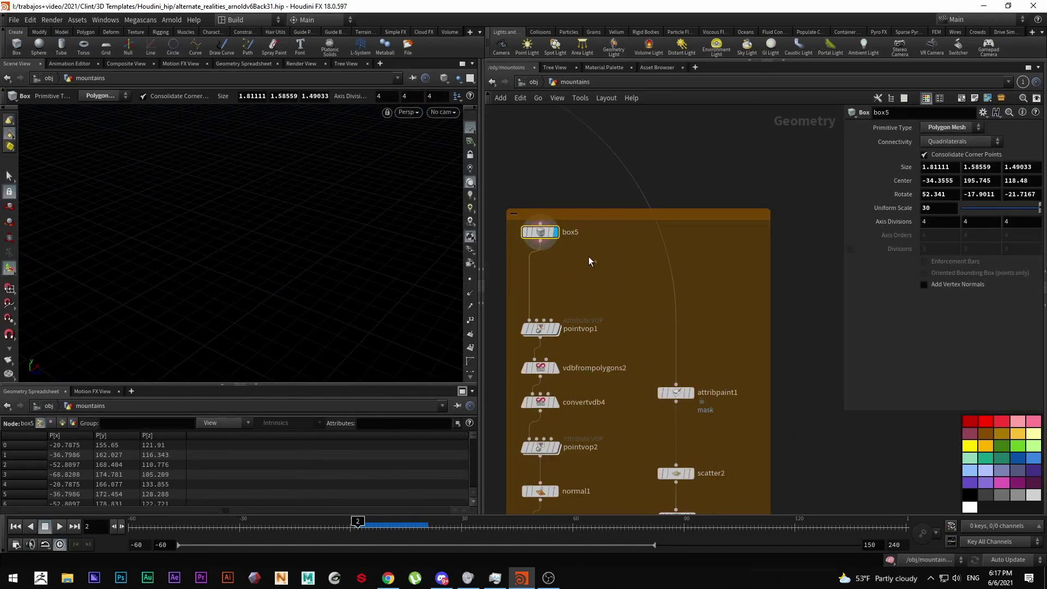
pyautogui.hotkey('space', 'g')
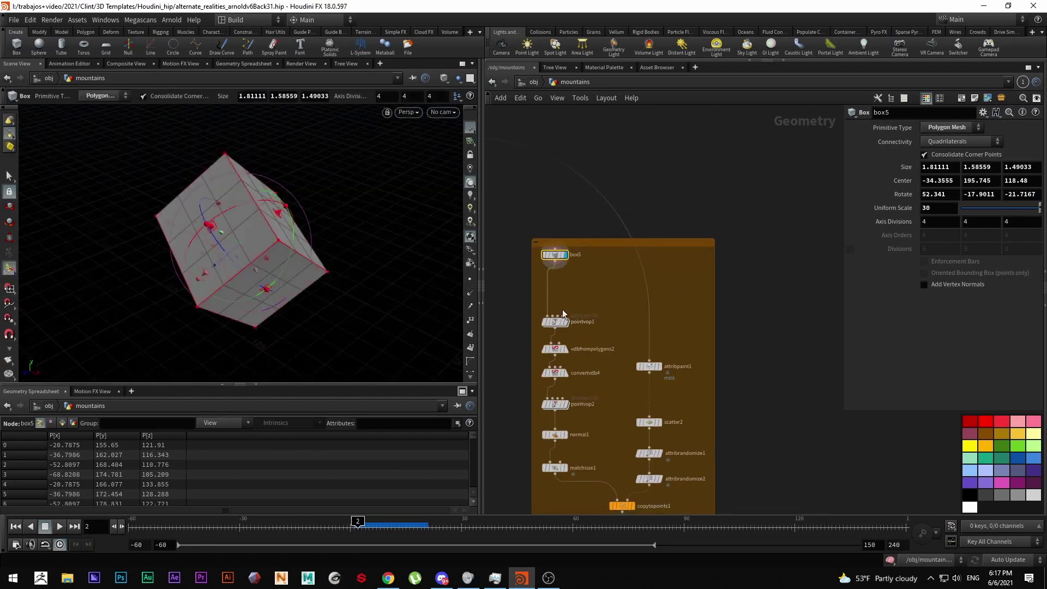
# Open pointvop1's VEX network to check its nodes, and return to the mountains network.
pyautogui.doubleClick(554, 322)
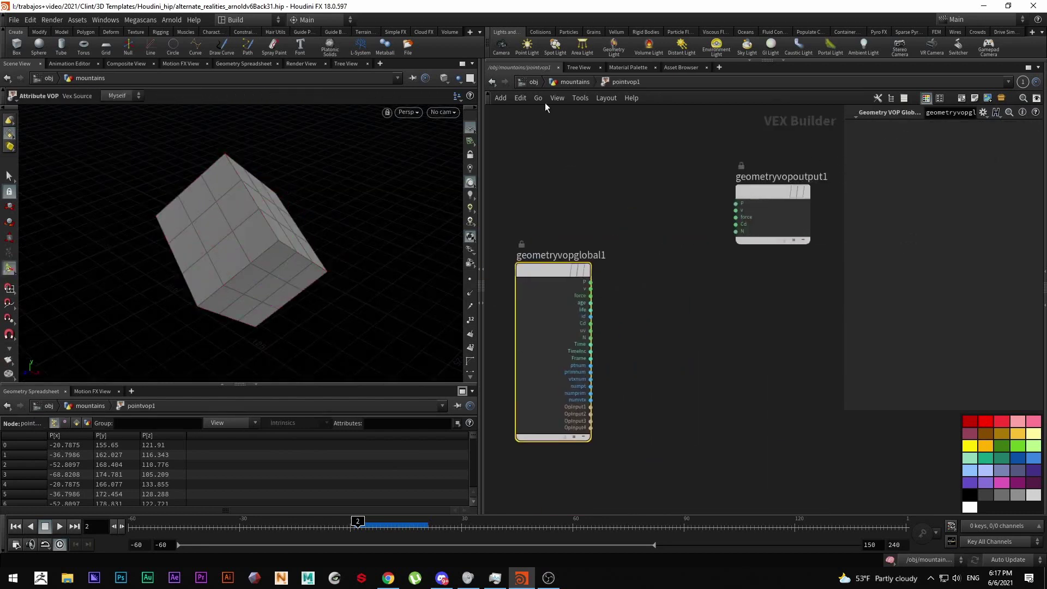
pyautogui.click(569, 83)
pyautogui.moveTo(545, 309)
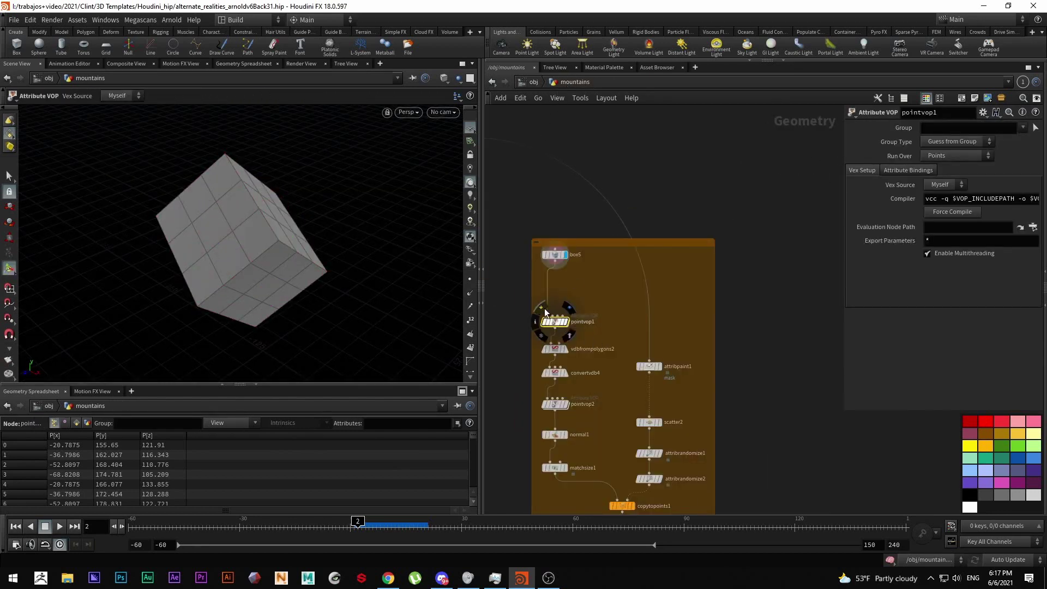
# Display vdbfrompolygons2, convertvdb4 and pointvop2 in turn, and inspect how each changes the rotated box.
pyautogui.click(568, 359)
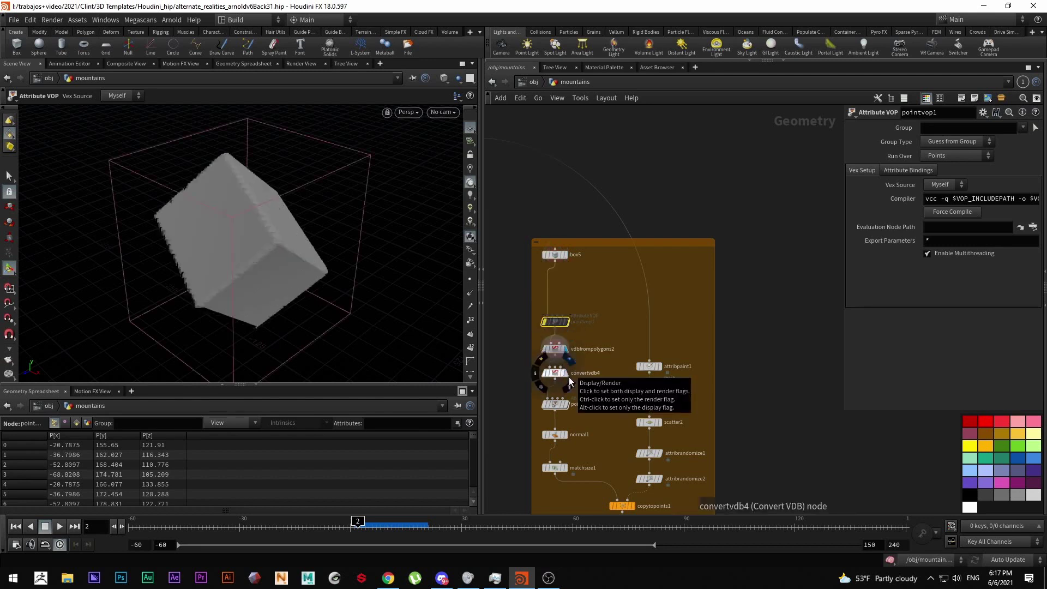
pyautogui.click(570, 380)
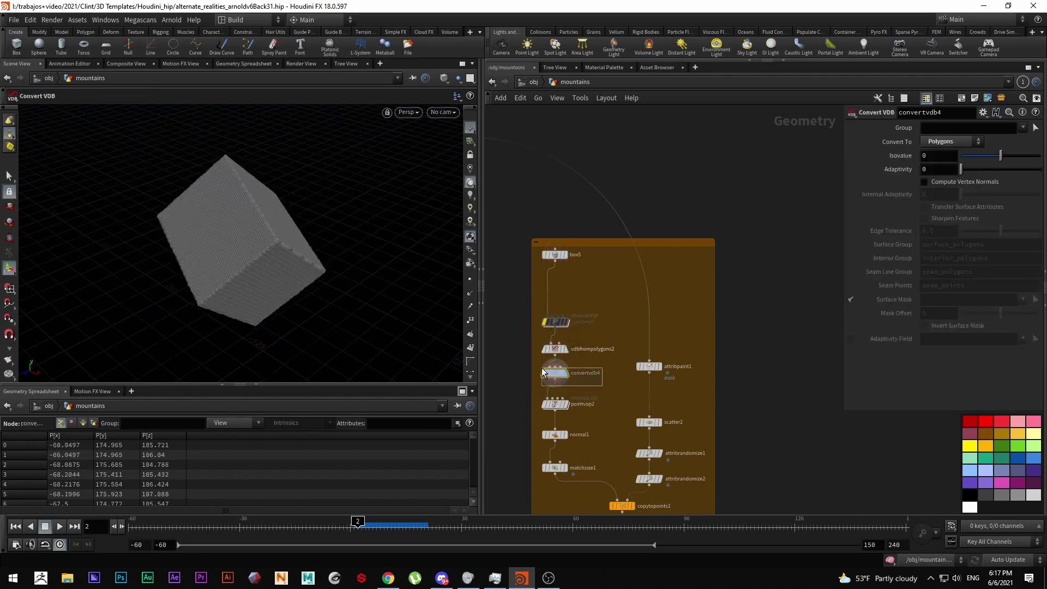
pyautogui.keyDown('alt'); pyautogui.moveTo(274, 276); pyautogui.dragTo(286, 249); pyautogui.keyUp('alt')
pyautogui.scroll(5, 249, 255)
pyautogui.click(566, 411)
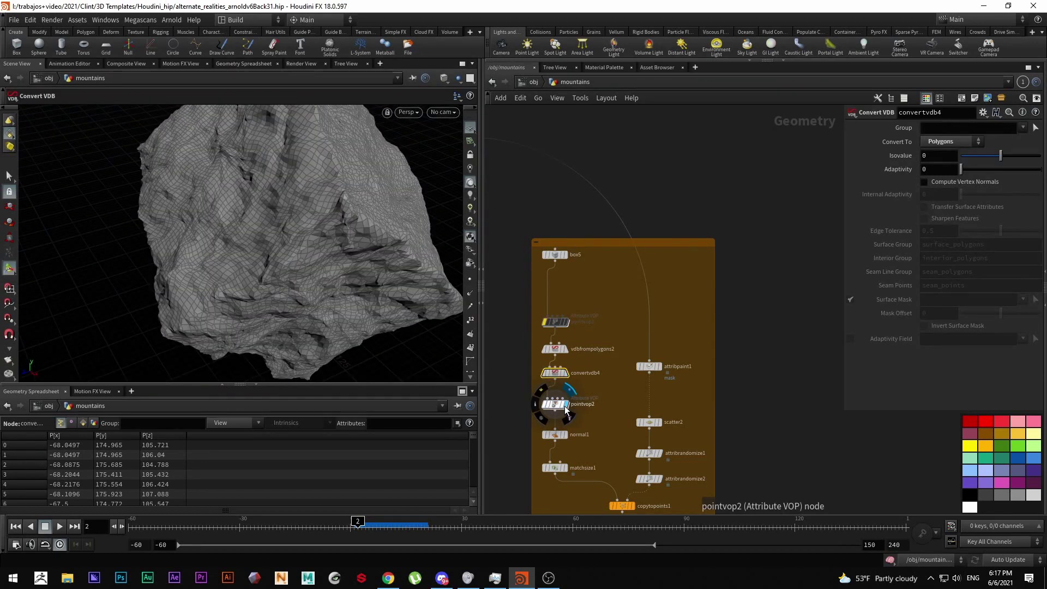
# Enter pointvop2's VEX network and move aaflownoise1 slightly further away below add1.
pyautogui.doubleClick(555, 405)
pyautogui.moveTo(688, 365); pyautogui.dragTo(619, 383, button='middle')
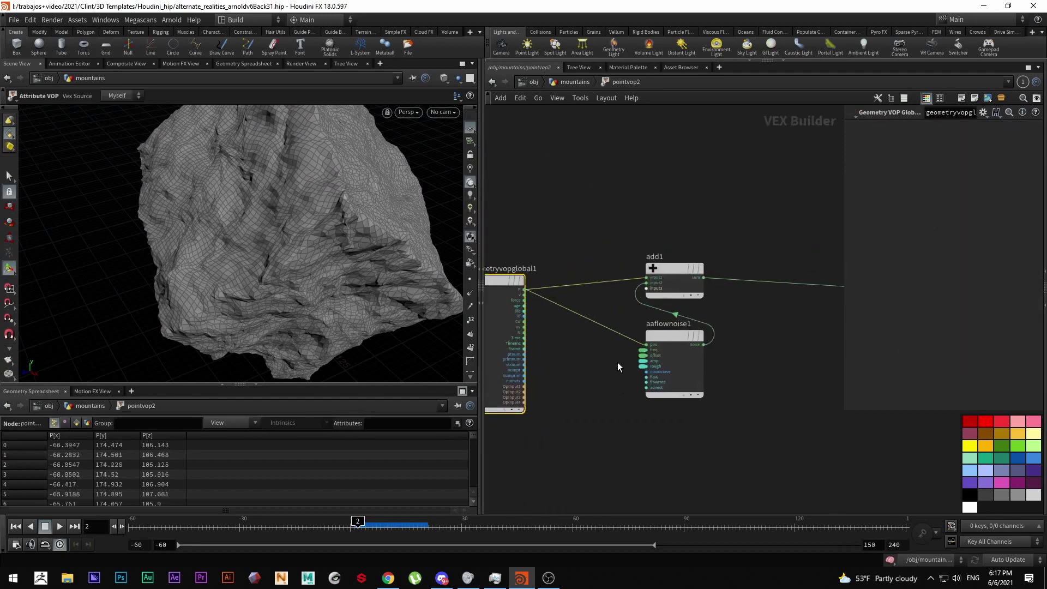
pyautogui.moveTo(669, 338); pyautogui.dragTo(669, 354)
# Try adding a second Anti-Aliased Flow Noise with the 3D Input, 3D Noise signature, and delete it.
pyautogui.press('Tab')
pyautogui.press('Return')
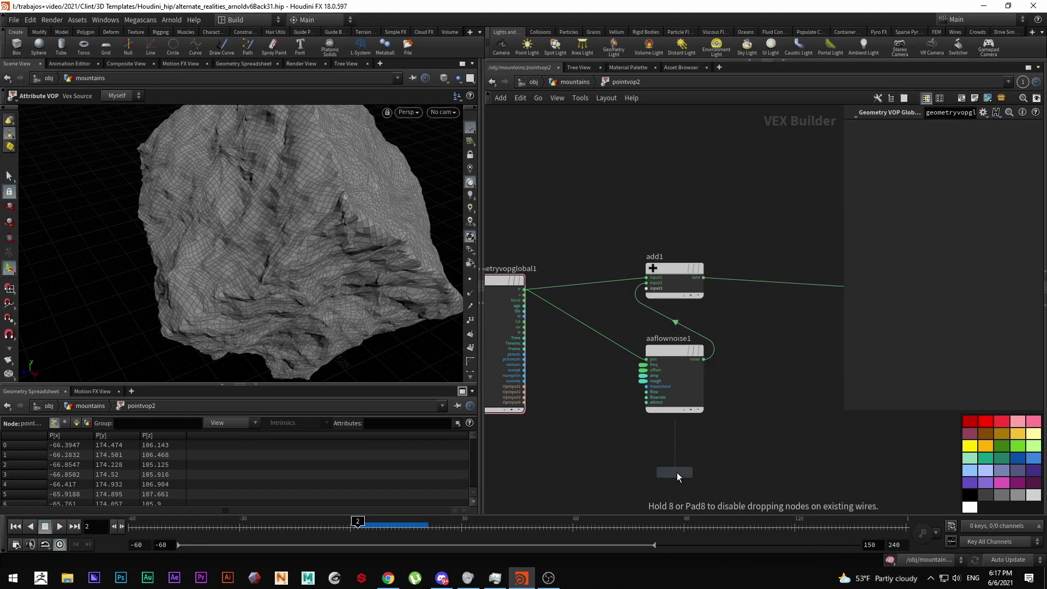
pyautogui.click(676, 472)
pyautogui.click(943, 130)
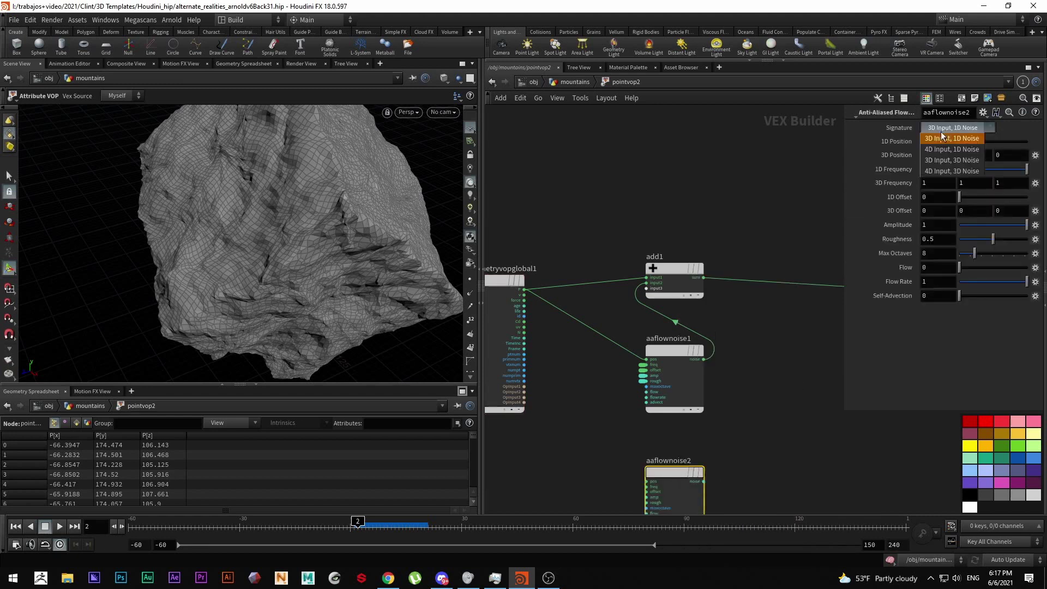
pyautogui.click(941, 161)
pyautogui.moveTo(785, 390); pyautogui.dragTo(758, 352, button='middle')
pyautogui.press('Delete')
# Cut the wire from aaflownoise1 to add1 and inspect the box without noise displacement.
pyautogui.moveTo(530, 280); pyautogui.dragTo(562, 300, button='middle')
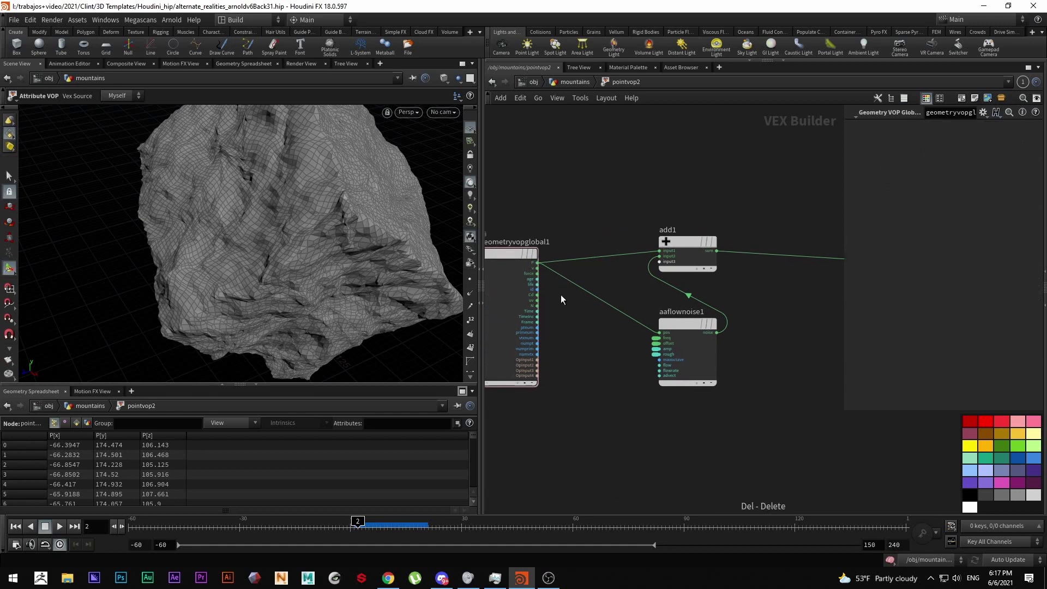
pyautogui.click(538, 264)
pyautogui.press('y')
pyautogui.moveTo(617, 287); pyautogui.dragTo(743, 283)
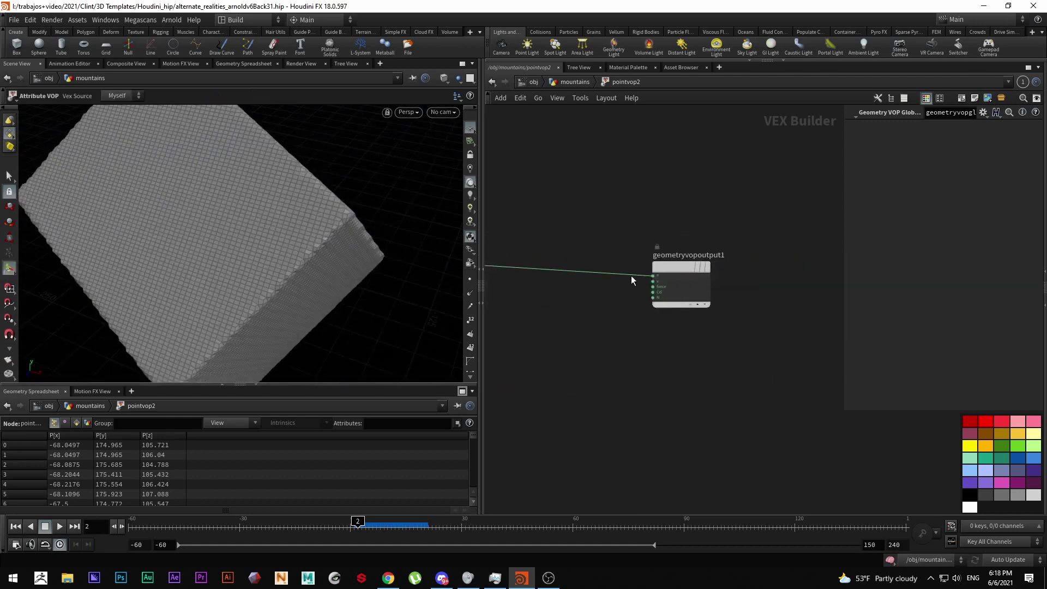
pyautogui.moveTo(814, 290); pyautogui.dragTo(713, 313, button='middle')
pyautogui.keyDown('alt'); pyautogui.moveTo(306, 229); pyautogui.dragTo(273, 236); pyautogui.keyUp('alt')
pyautogui.moveTo(622, 353); pyautogui.dragTo(674, 386, button='middle')
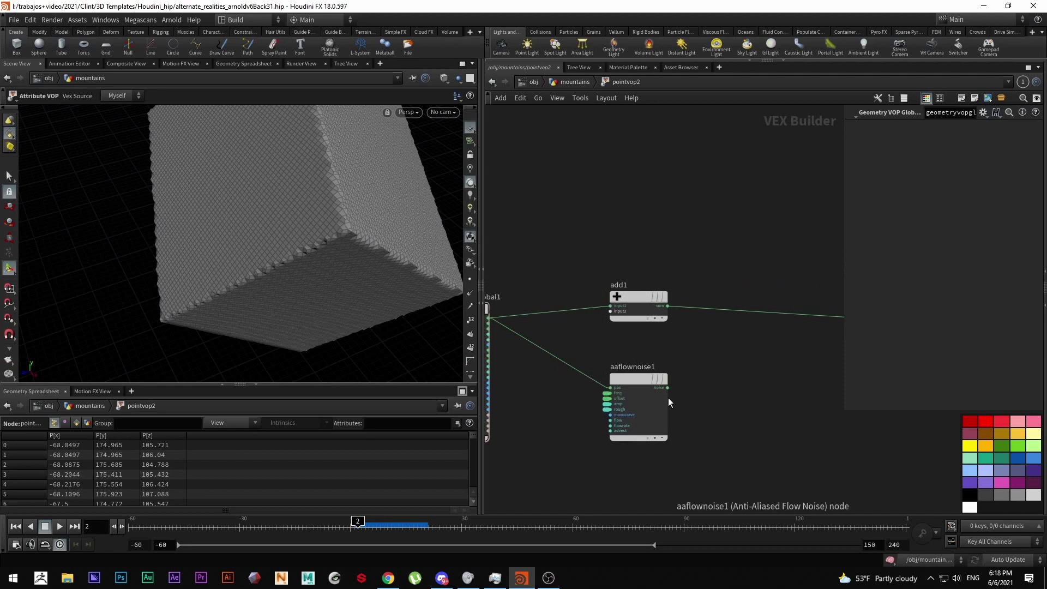
# Reconnect aaflownoise1's noise output to add1's second input and align add1 with its incoming position wire.
pyautogui.click(667, 387)
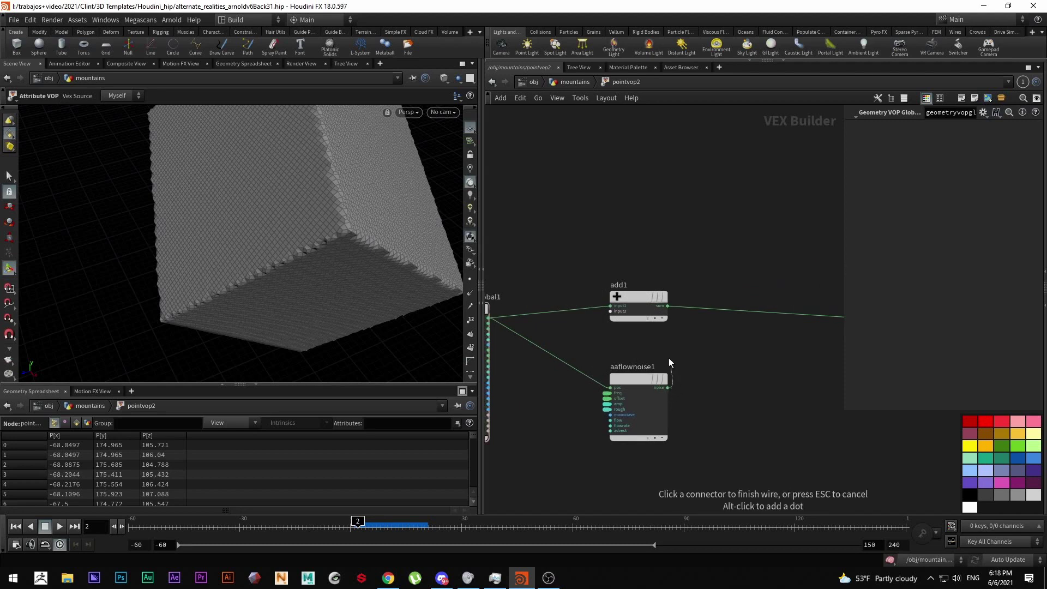
pyautogui.click(629, 334)
pyautogui.moveTo(632, 305); pyautogui.dragTo(634, 317)
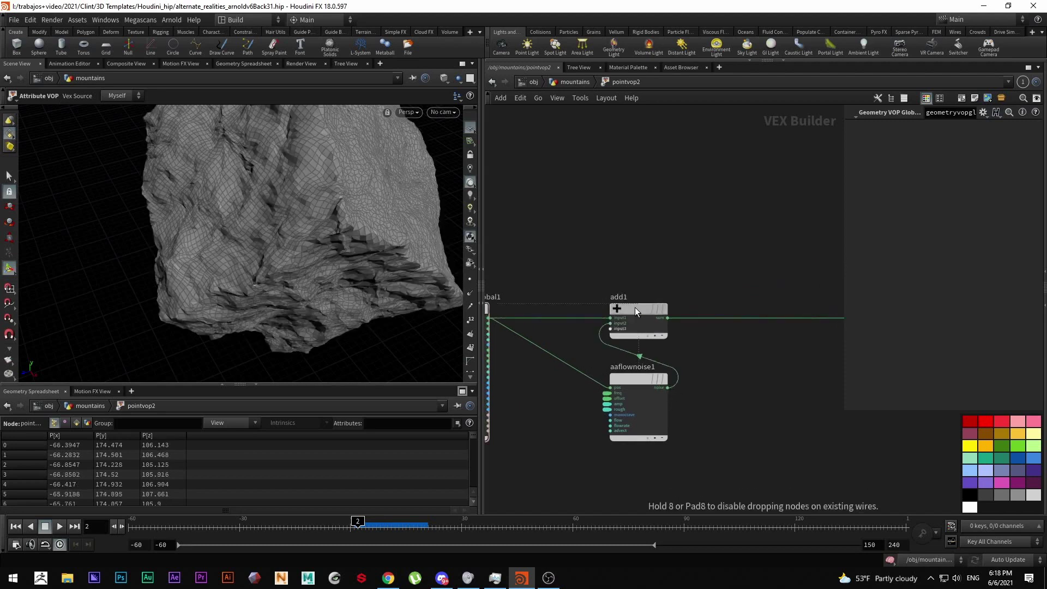
# Go up to the mountains network, re-enter pointvop2 and check aaflownoise1's promoted inputs and parameters.
pyautogui.click(575, 81)
pyautogui.doubleClick(556, 418)
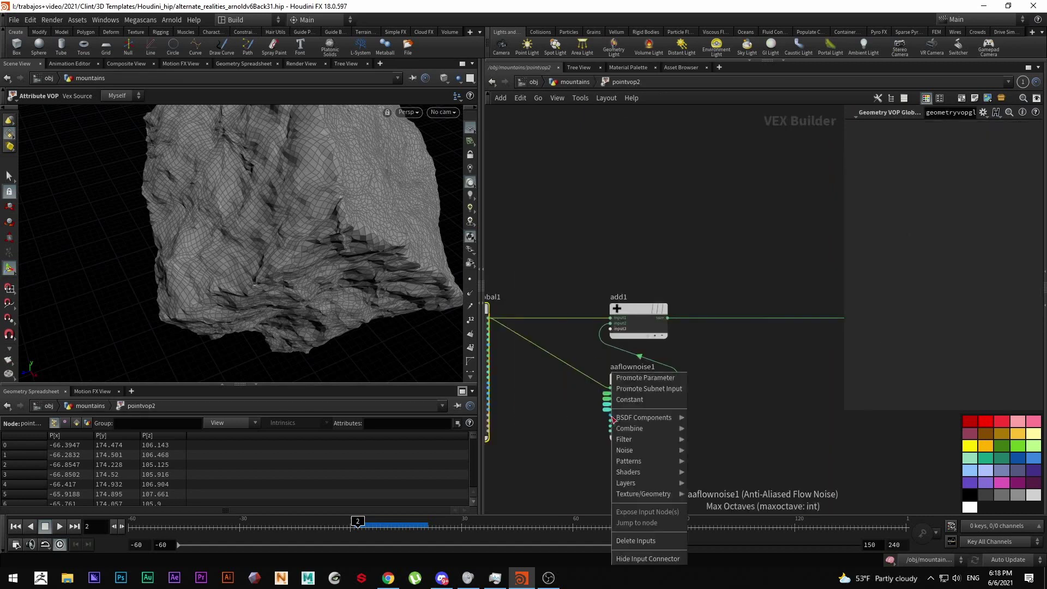
pyautogui.click(564, 444)
pyautogui.scroll(5, 613, 456)
pyautogui.click(663, 284)
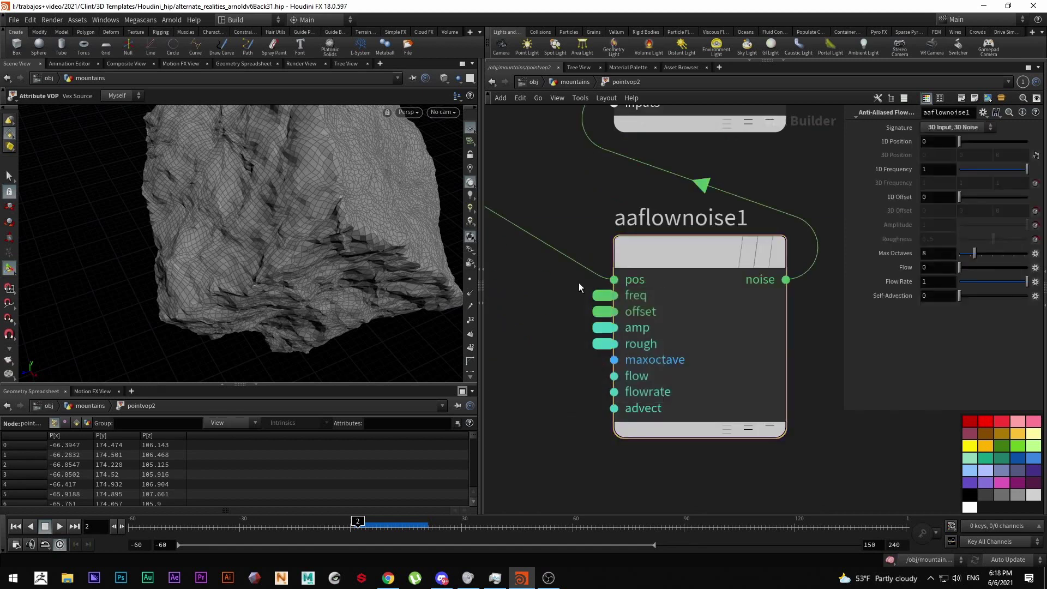
# Return to the mountains network, try pointvop2's Amplitude at 1 and 10.5, and undo the change.
pyautogui.click(574, 82)
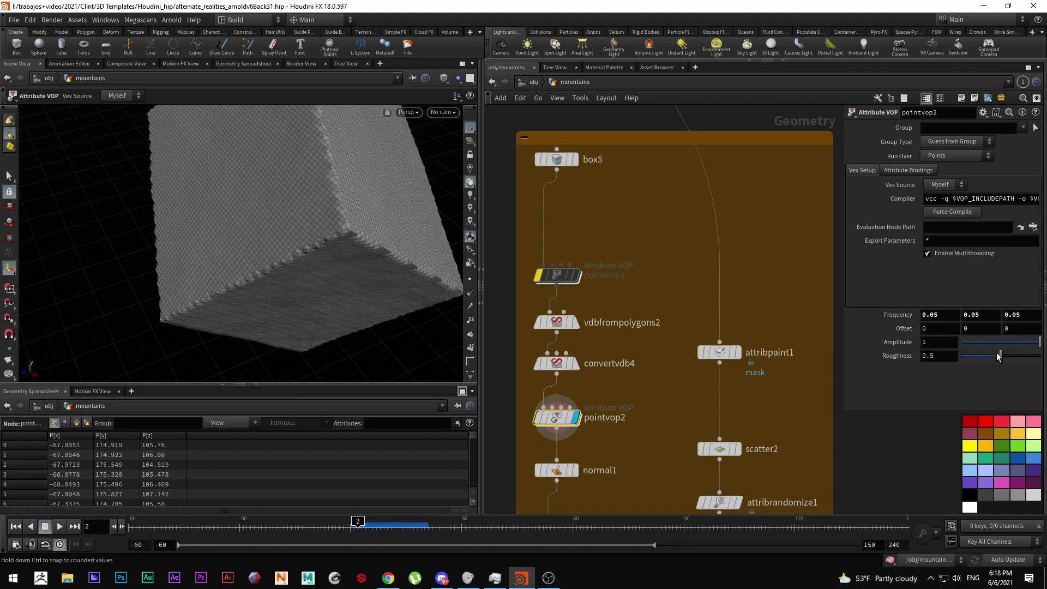
pyautogui.moveTo(938, 342); pyautogui.dragTo(992, 357, button='middle')
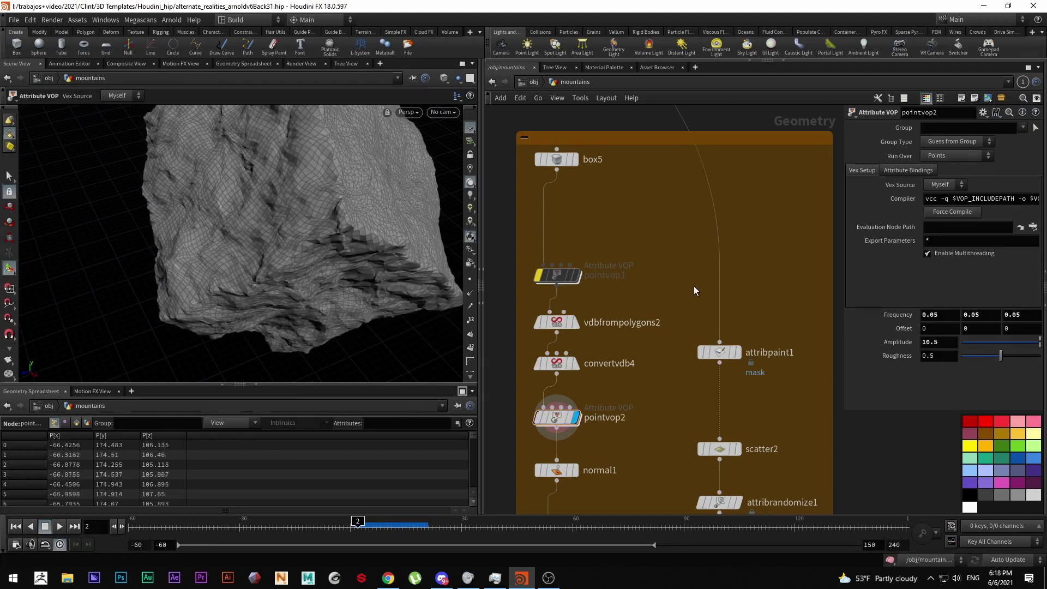
pyautogui.hotkey('ctrl', 'z')
# Display normal1 with its point normals drawn, compare it with pointvop2, and hide the normals again.
pyautogui.moveTo(651, 416); pyautogui.dragTo(633, 276, button='middle')
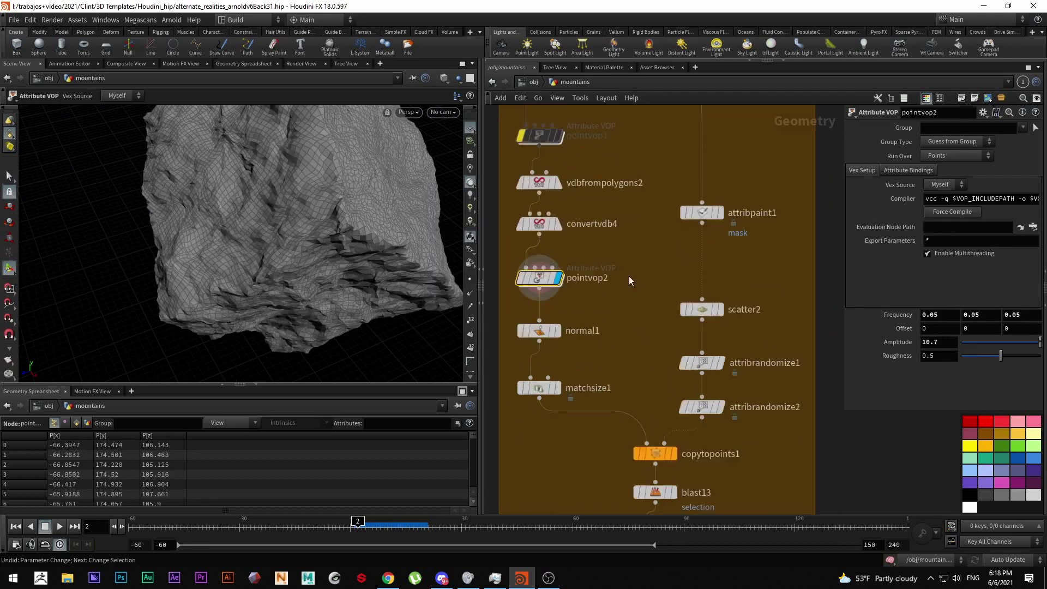
pyautogui.moveTo(543, 329)
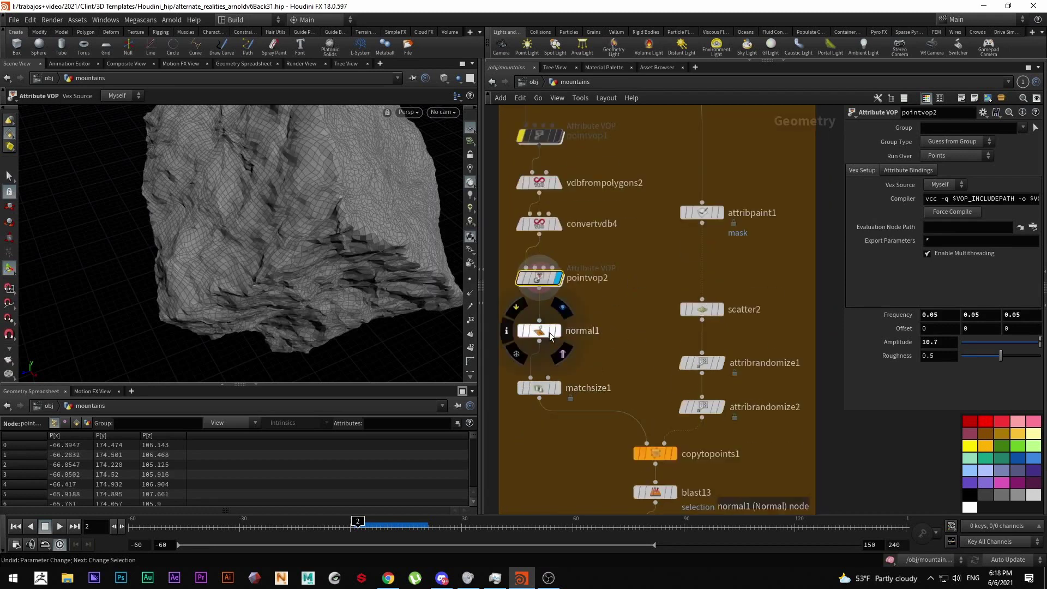
pyautogui.click(556, 330)
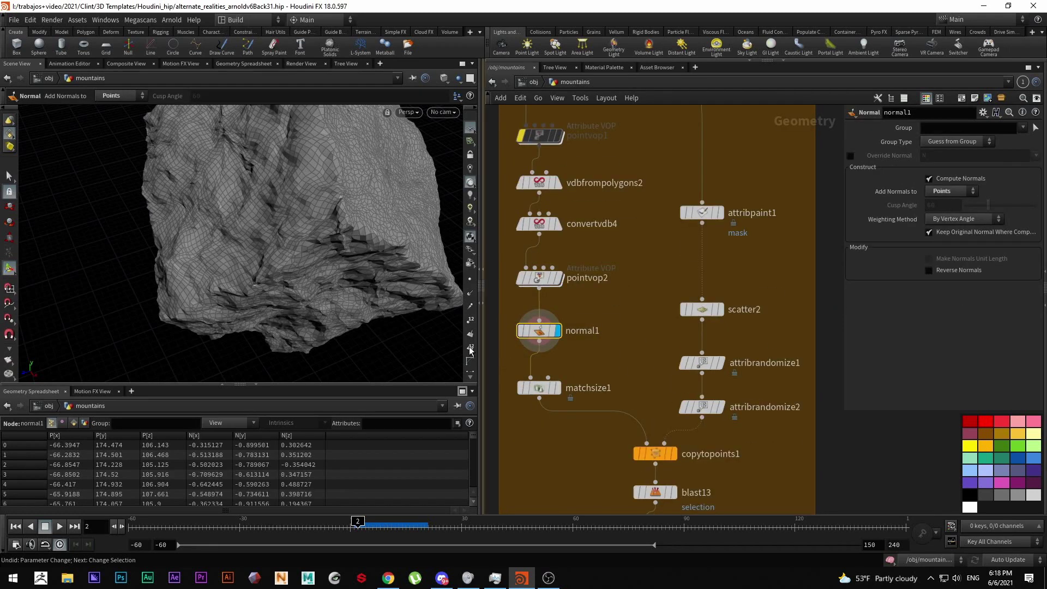
pyautogui.click(469, 293)
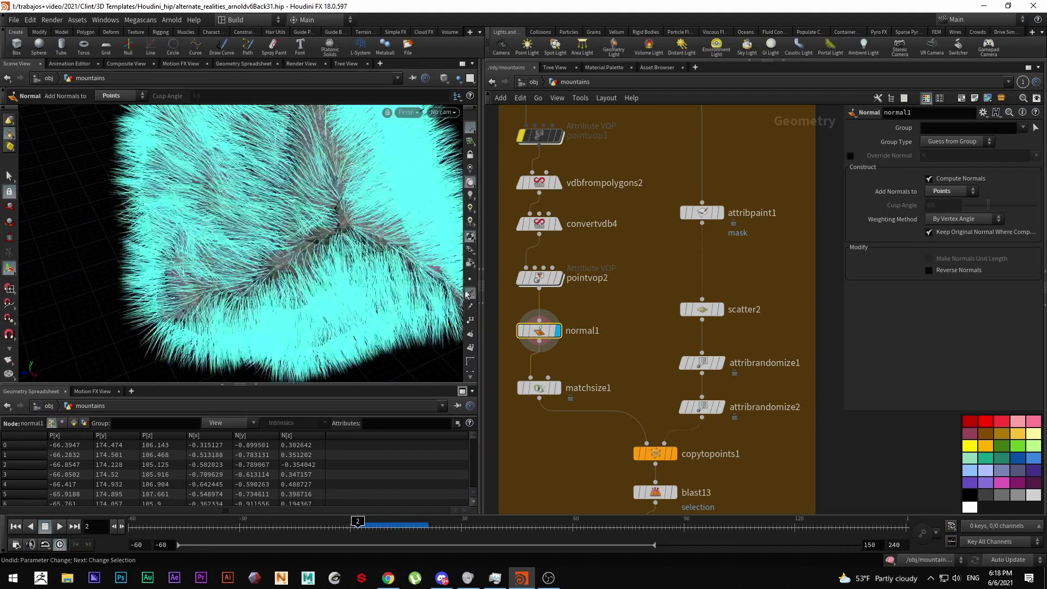
pyautogui.click(557, 278)
pyautogui.click(556, 330)
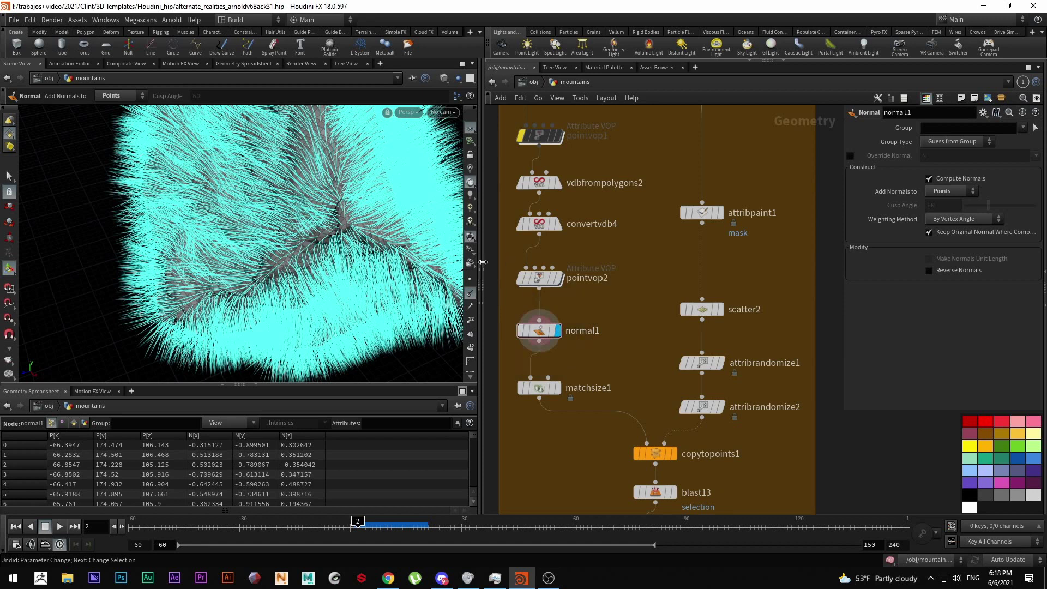
pyautogui.click(468, 297)
# Inspect the whole rock from several angles, then display matchsize1 and check its centring settings.
pyautogui.keyDown('alt'); pyautogui.moveTo(394, 299); pyautogui.dragTo(302, 286, button='right'); pyautogui.keyUp('alt')
pyautogui.keyDown('alt'); pyautogui.moveTo(301, 285); pyautogui.dragTo(315, 224); pyautogui.keyUp('alt')
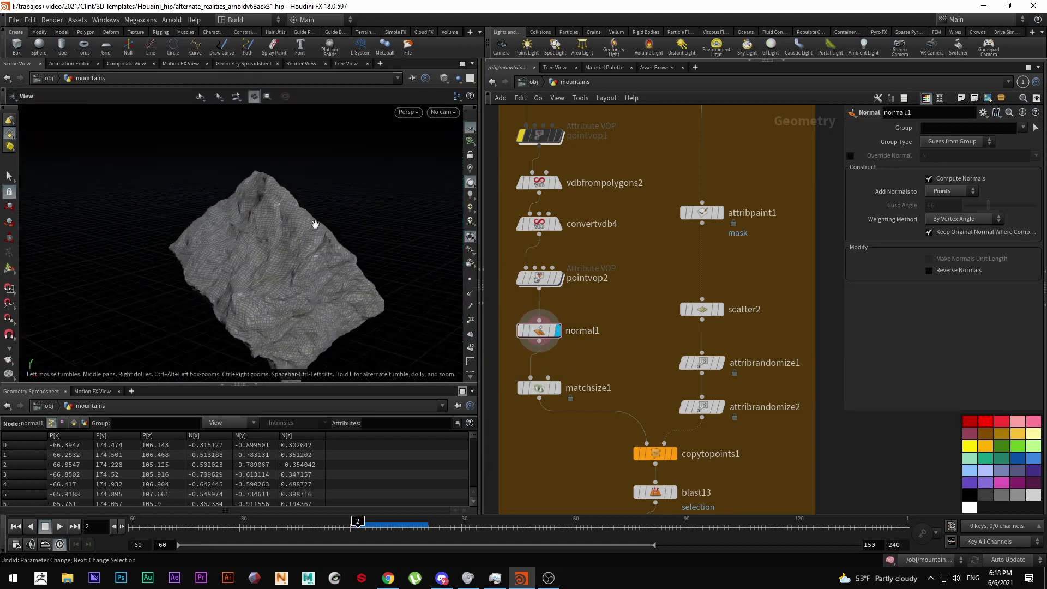
pyautogui.keyDown('alt'); pyautogui.moveTo(315, 224); pyautogui.dragTo(316, 142, button='middle'); pyautogui.keyUp('alt')
pyautogui.keyDown('alt'); pyautogui.moveTo(316, 143); pyautogui.dragTo(299, 187, button='right'); pyautogui.keyUp('alt')
pyautogui.keyDown('alt'); pyautogui.moveTo(299, 187); pyautogui.dragTo(263, 307); pyautogui.keyUp('alt')
pyautogui.click(556, 388)
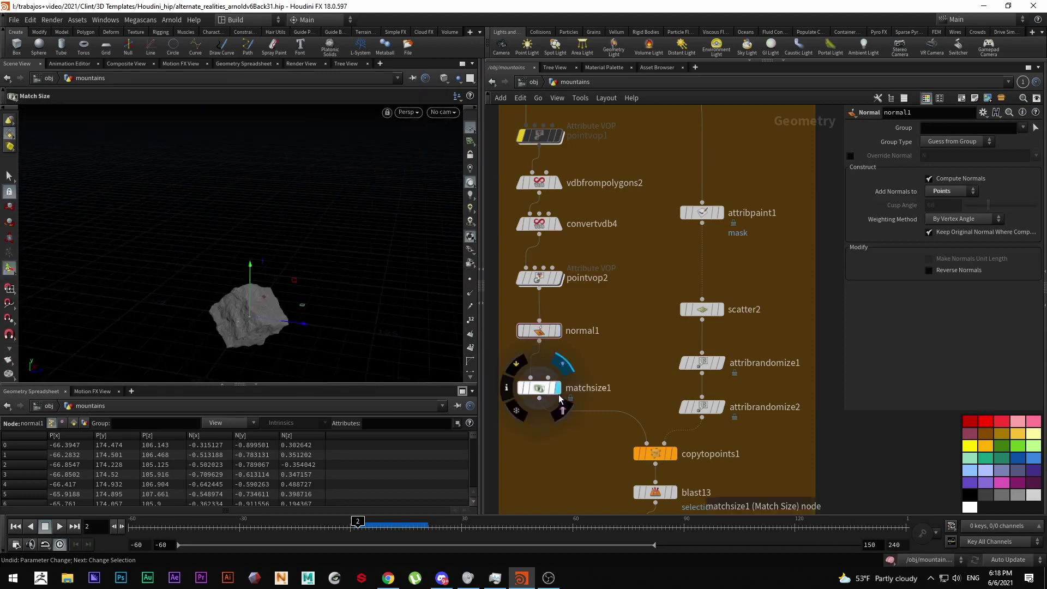
pyautogui.click(545, 388)
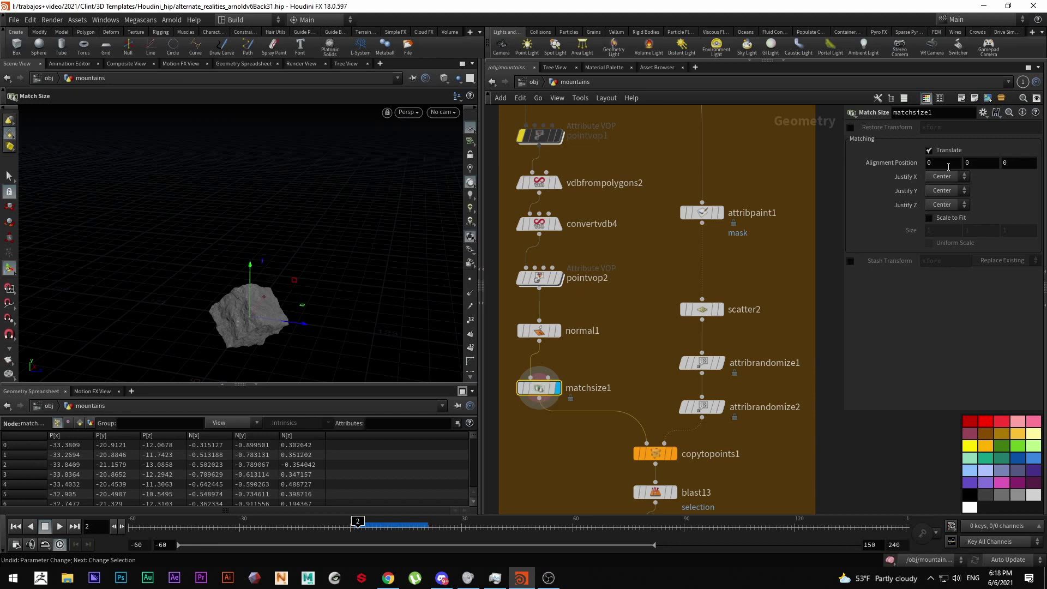
# Display attribpaint1 and copytopoints1 in turn to check whether the rock scattering branch outputs geometry.
pyautogui.scroll(-4, 639, 381)
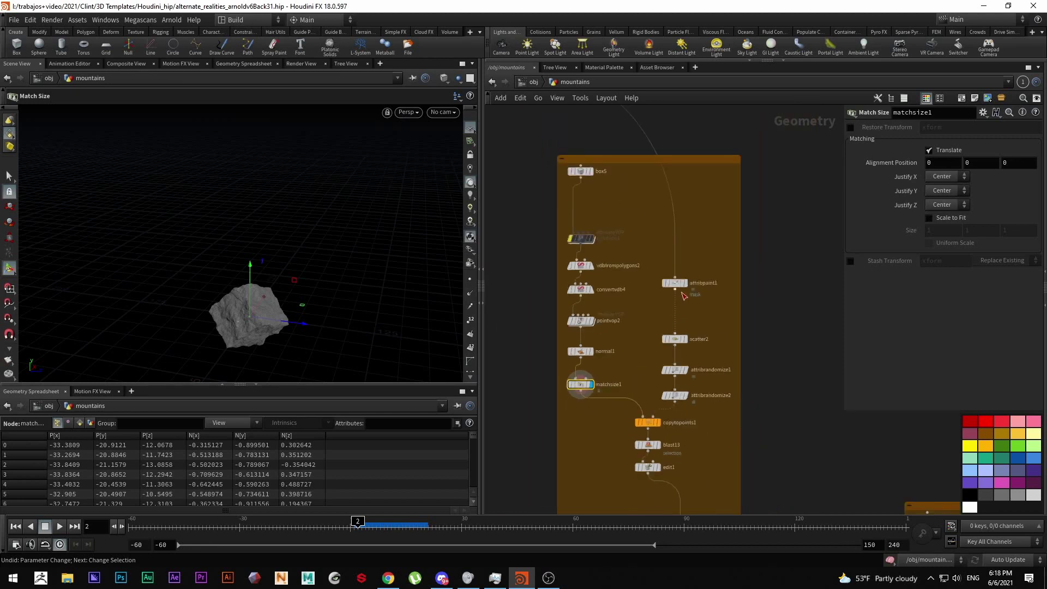
pyautogui.click(685, 283)
pyautogui.click(674, 282)
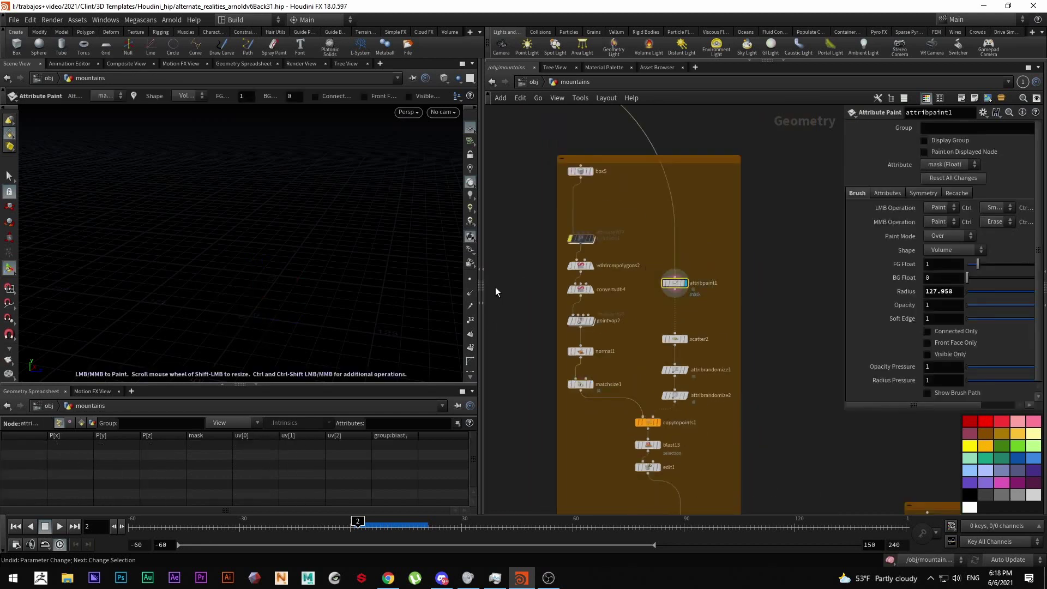
pyautogui.click(654, 423)
# Wire the OUT_PROXY terrain output into attribpaint1's input and view the copied rocks.
pyautogui.scroll(-5, 632, 277)
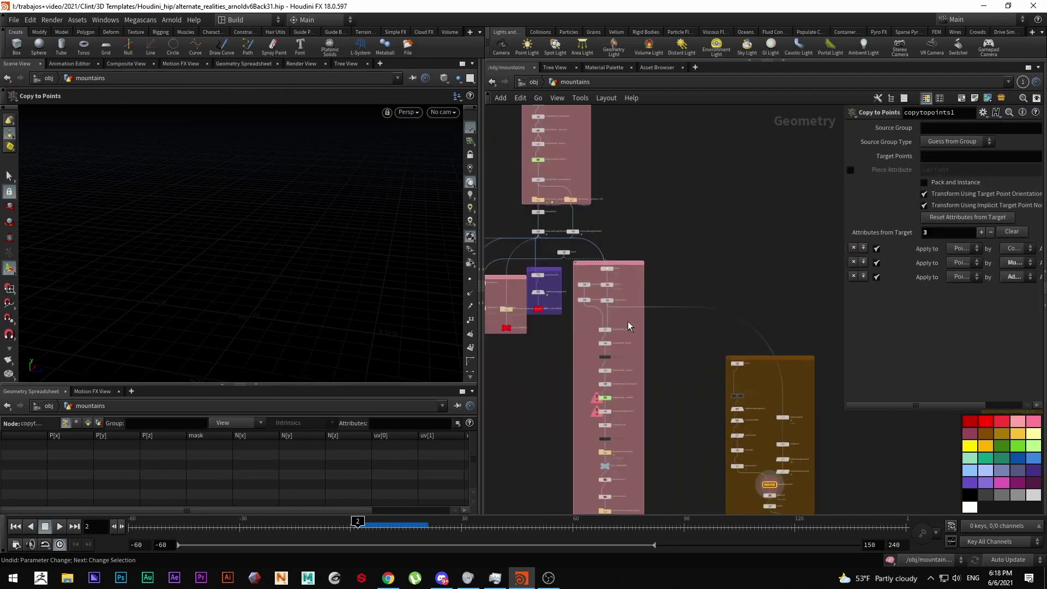
pyautogui.scroll(5, 641, 333)
pyautogui.click(696, 309)
pyautogui.scroll(-5, 696, 324)
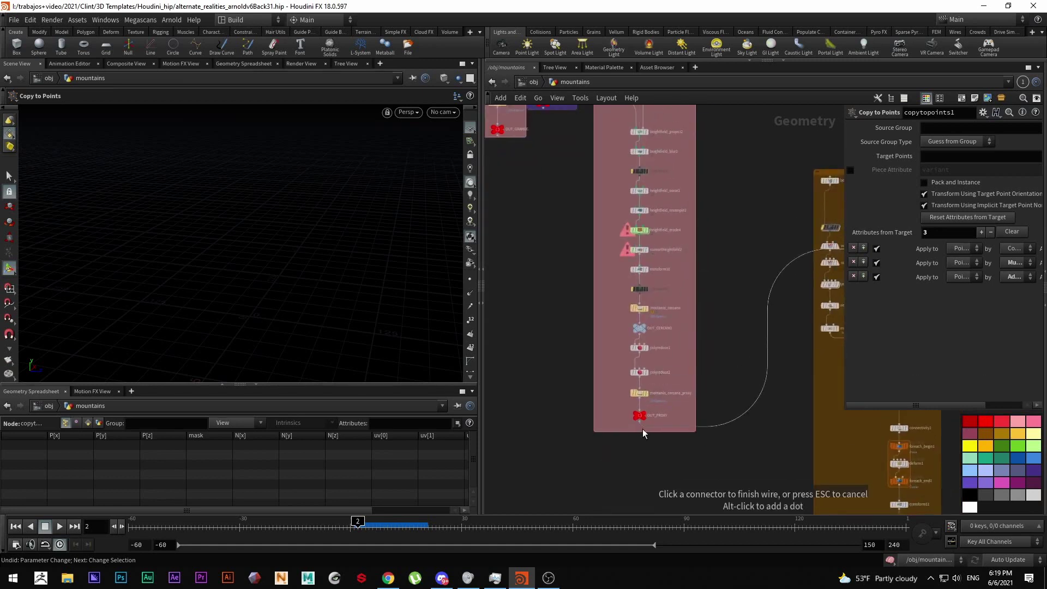
pyautogui.click(642, 429)
pyautogui.moveTo(728, 433); pyautogui.dragTo(597, 356, button='middle')
pyautogui.keyDown('alt'); pyautogui.moveTo(273, 305); pyautogui.dragTo(309, 284); pyautogui.keyUp('alt')
pyautogui.moveTo(662, 288); pyautogui.dragTo(613, 308, button='middle')
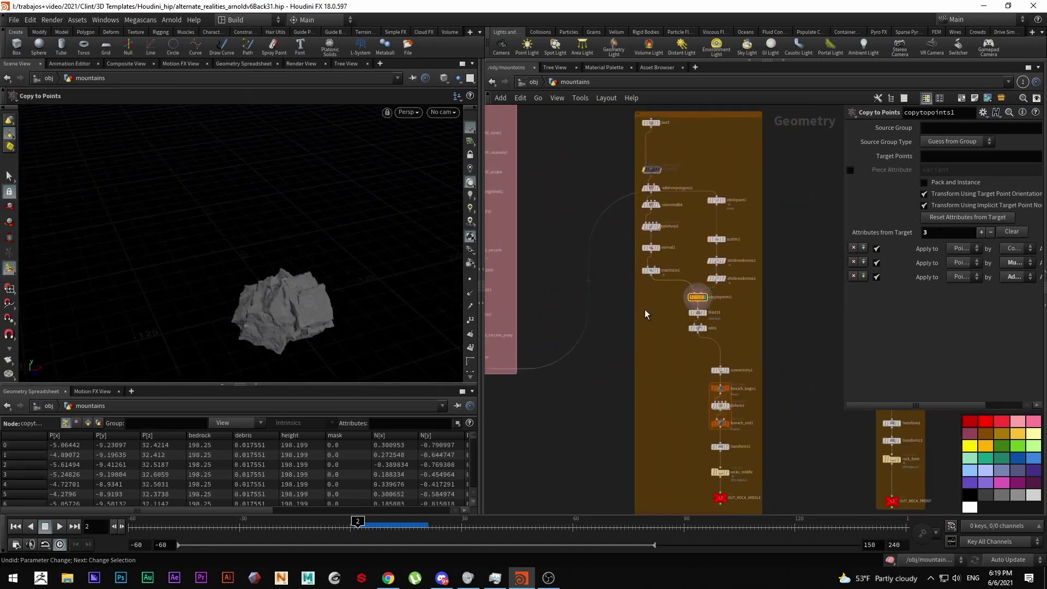
# Set scatter2's Force Total Count to 1.
pyautogui.scroll(3, 703, 310)
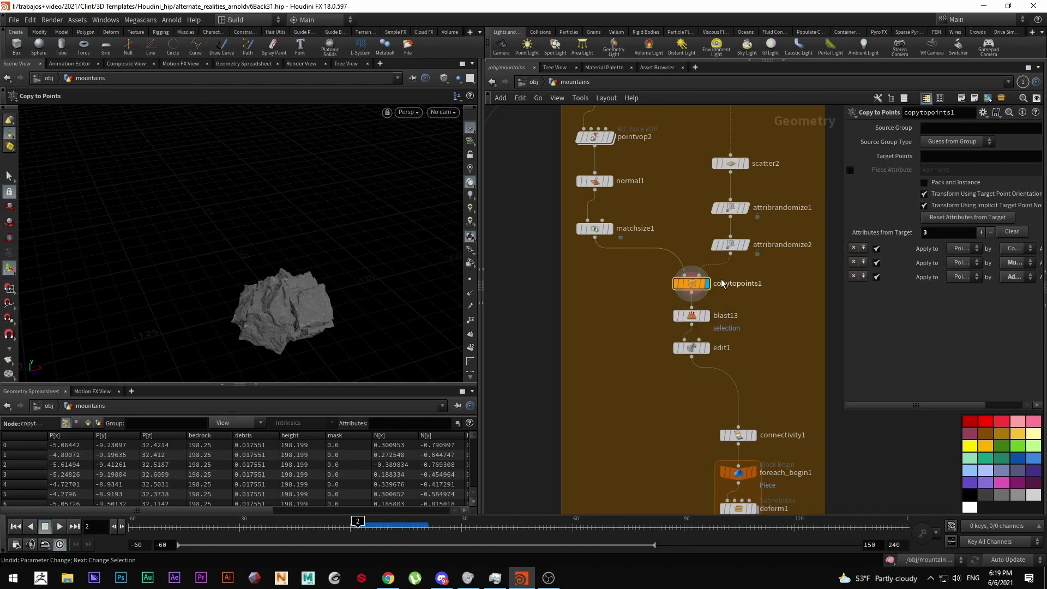
pyautogui.moveTo(789, 180); pyautogui.dragTo(759, 280, button='middle')
pyautogui.moveTo(758, 280); pyautogui.dragTo(680, 252)
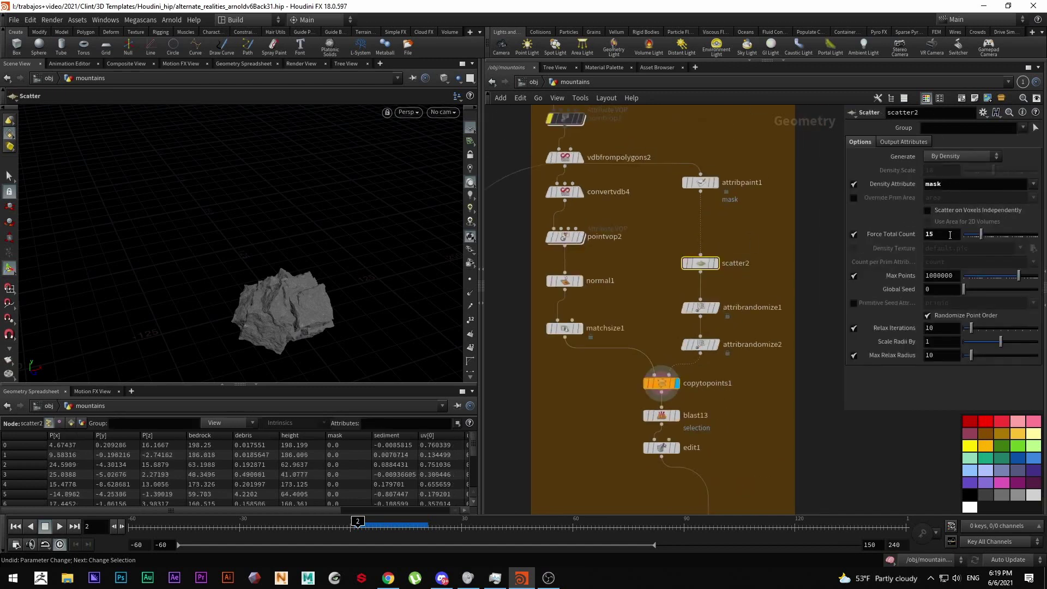
pyautogui.write('1')
pyautogui.press('Return')
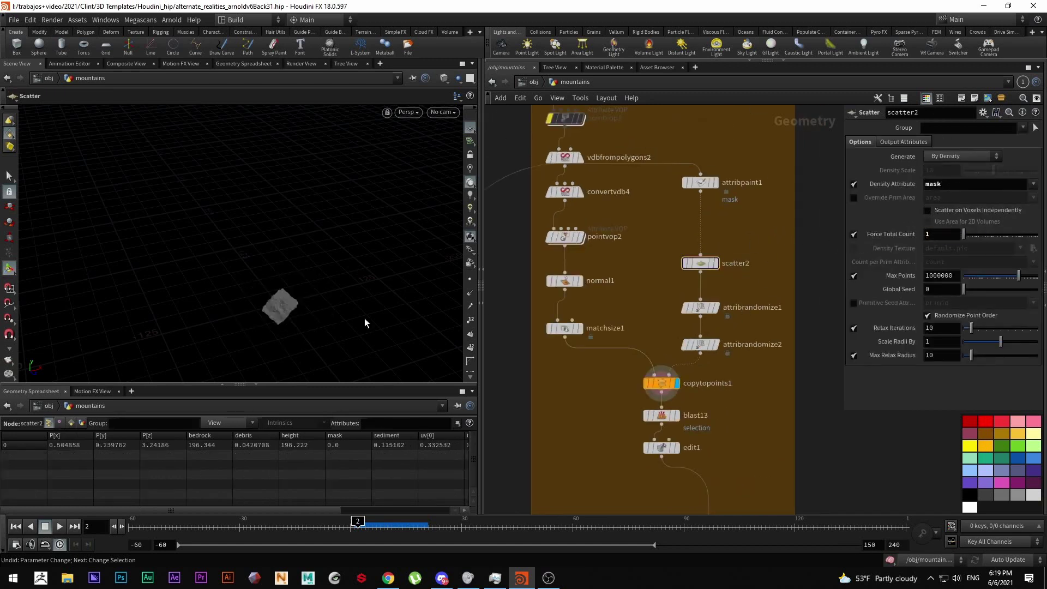
# Display blast13 and connectivity1 in turn, and check the single rock and connectivity1's settings.
pyautogui.moveTo(700, 432); pyautogui.dragTo(670, 362, button='middle')
pyautogui.scroll(3, 671, 362)
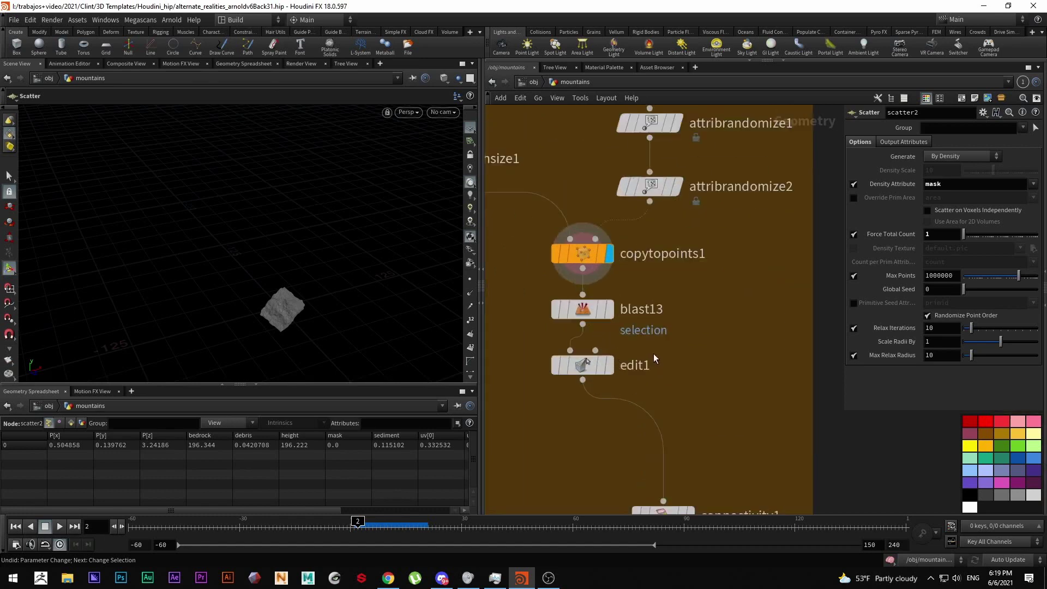
pyautogui.click(610, 311)
pyautogui.moveTo(676, 365); pyautogui.dragTo(654, 235, button='middle')
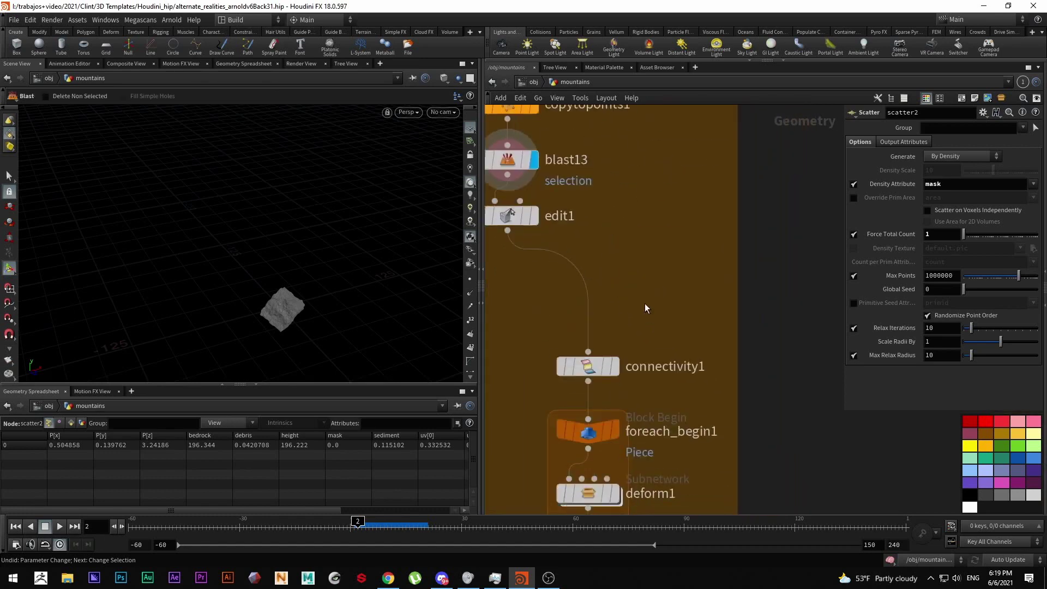
pyautogui.scroll(-3, 633, 263)
pyautogui.scroll(3, 638, 264)
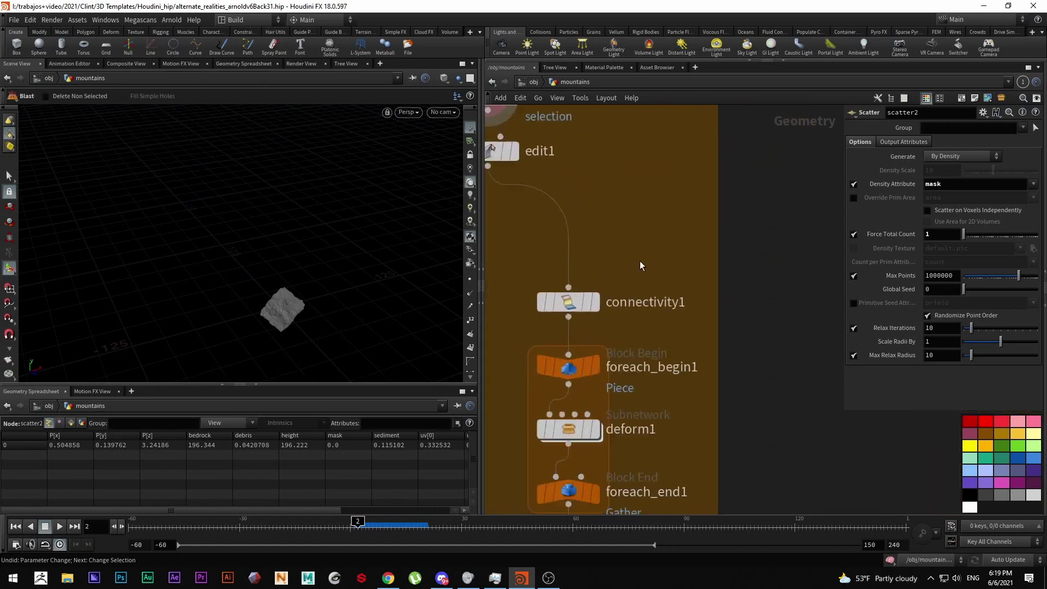
pyautogui.click(609, 296)
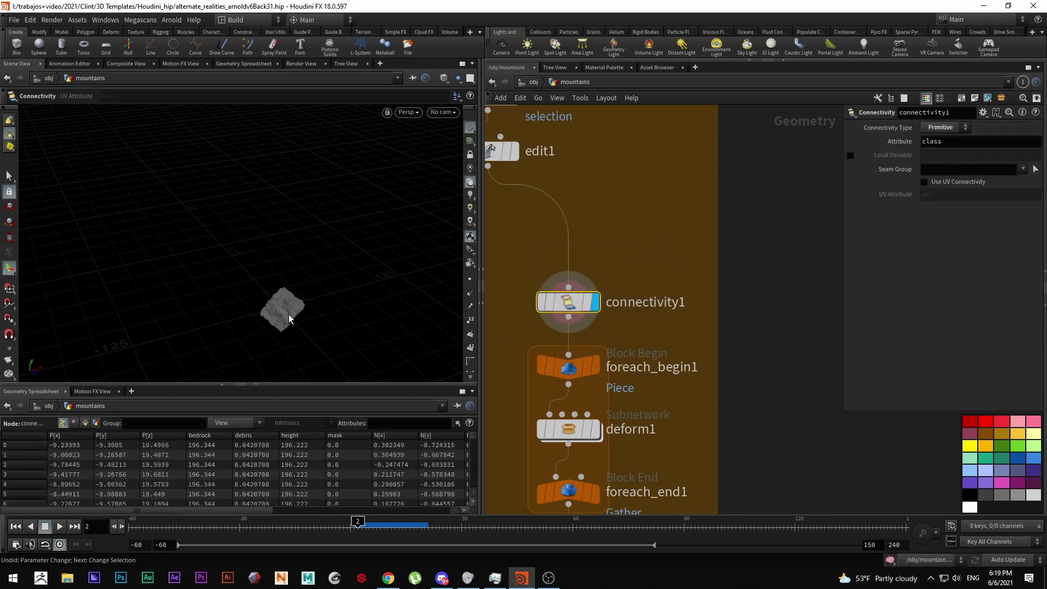
# Check connectivity1's rock up close with its primitive class attribute in the geometry spreadsheet, and review foreach_end1's piece settings.
pyautogui.press('space')
pyautogui.scroll(5, 303, 252)
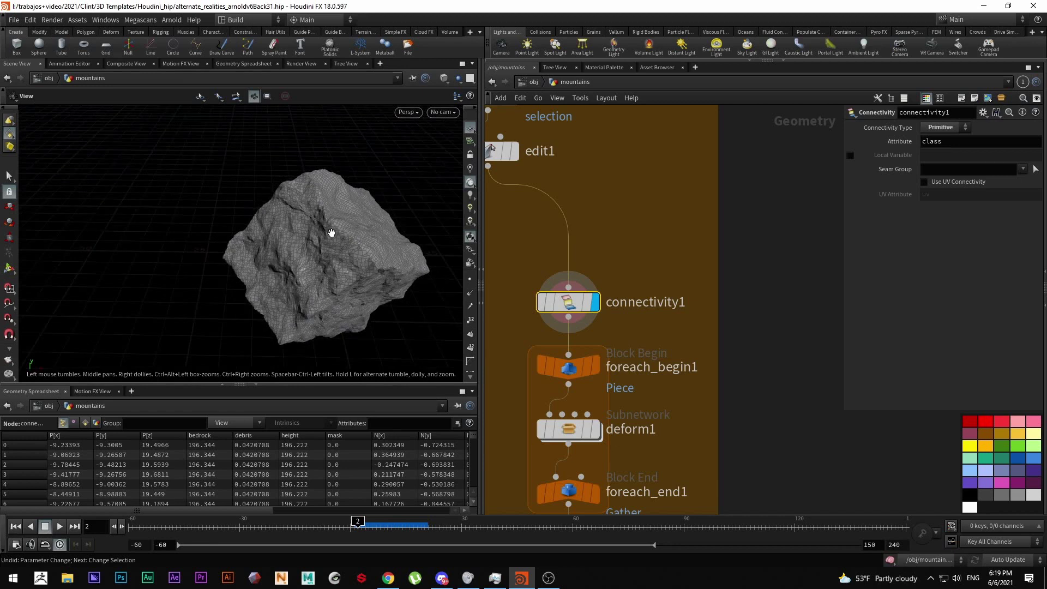
pyautogui.click(85, 424)
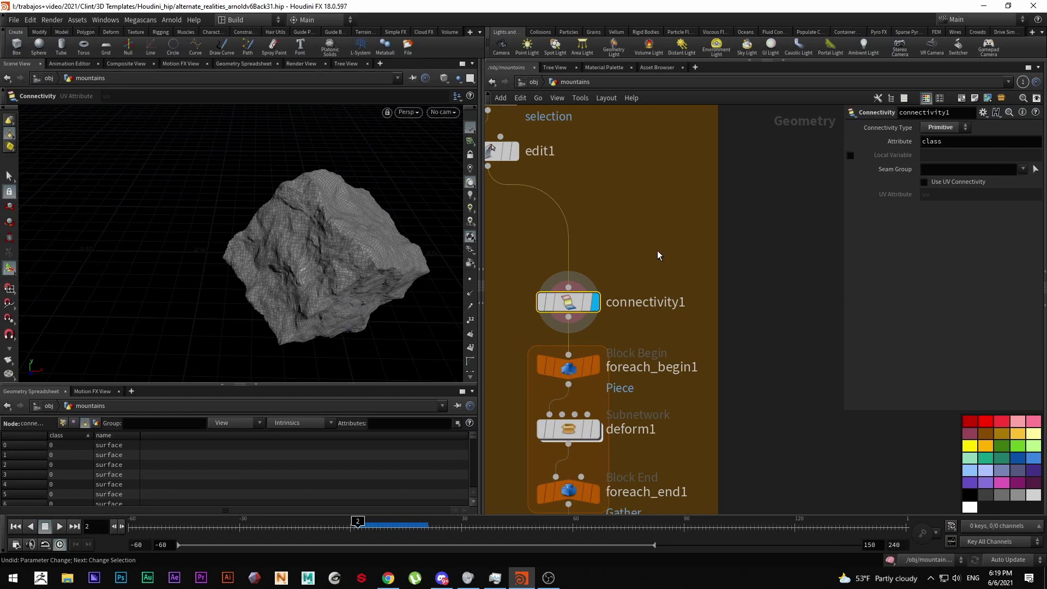
pyautogui.scroll(-3, 657, 252)
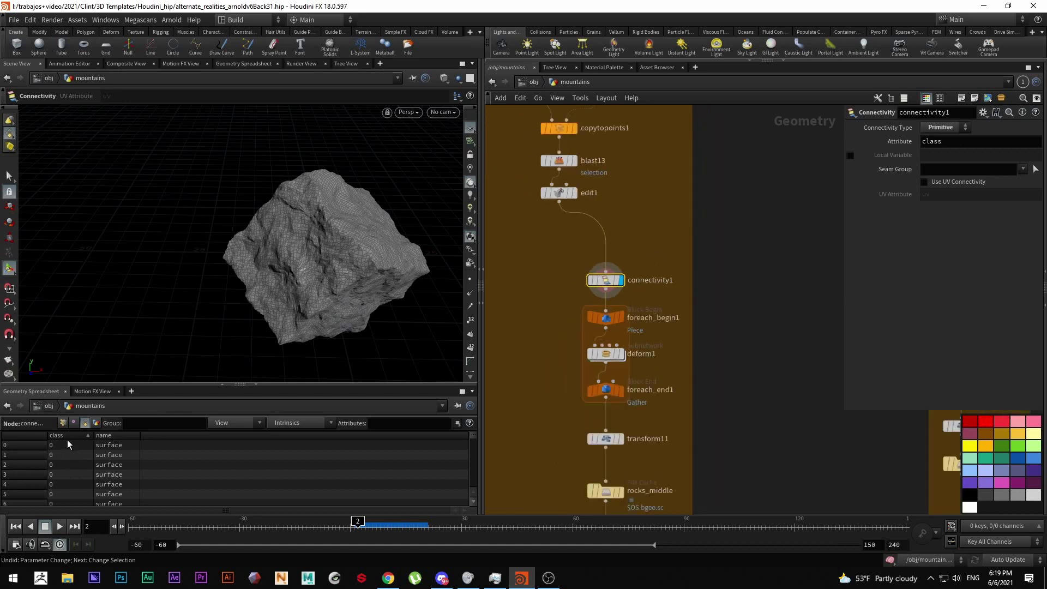
pyautogui.scroll(2, 644, 365)
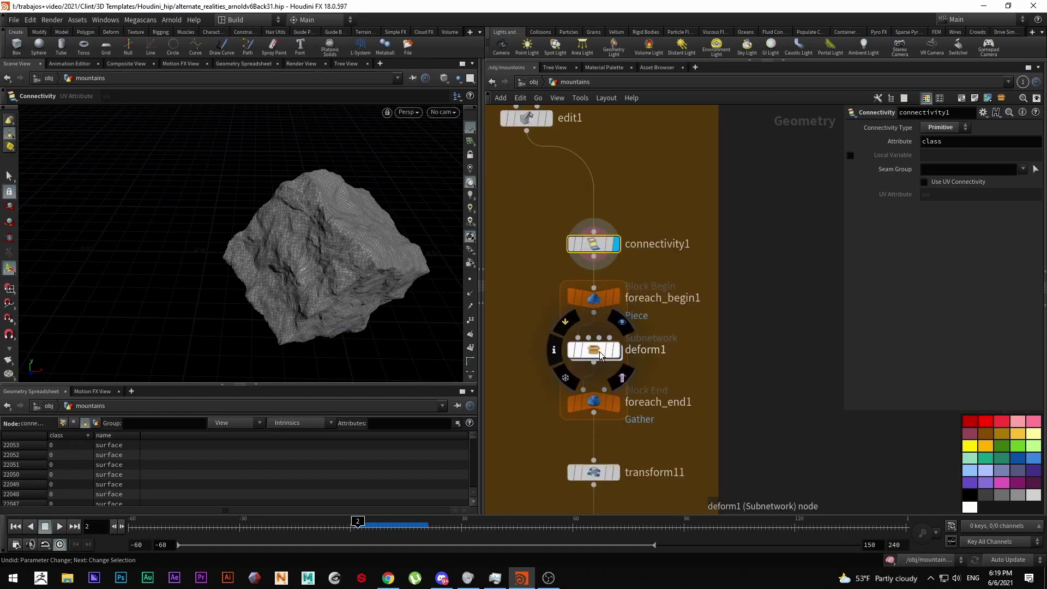
pyautogui.click(649, 346)
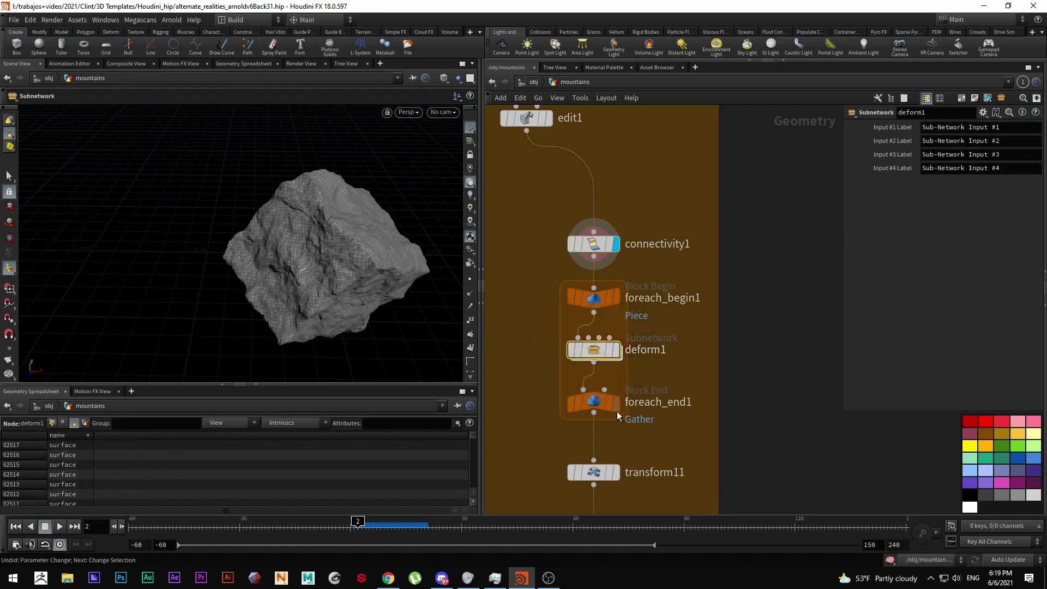
pyautogui.moveTo(646, 424); pyautogui.dragTo(548, 375)
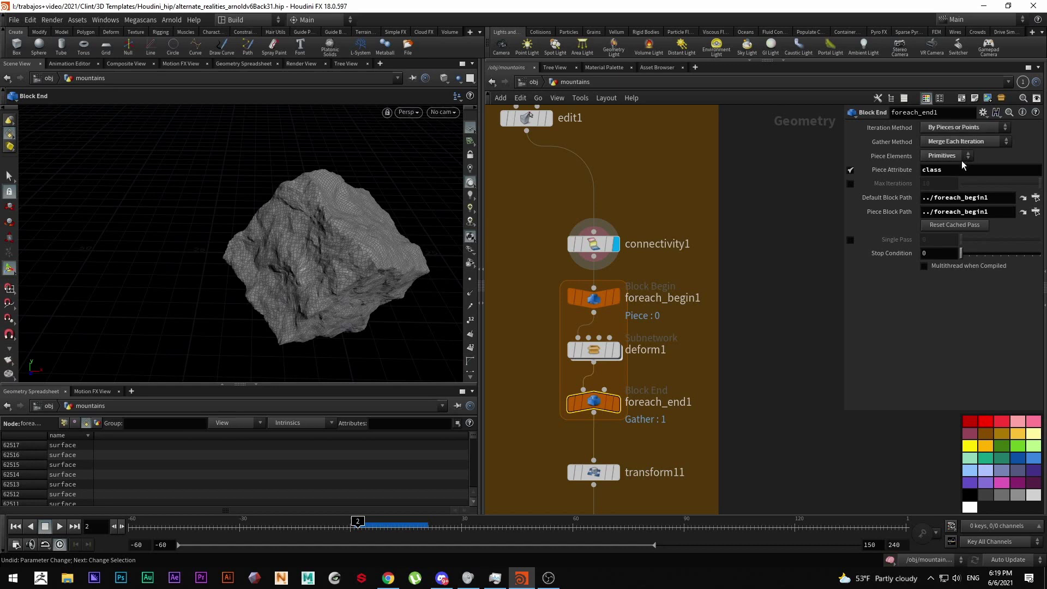
# Enter the deform1 subnetwork, display pointvop3's deformed rock and check the aaflownoise1 settings inside it.
pyautogui.doubleClick(593, 349)
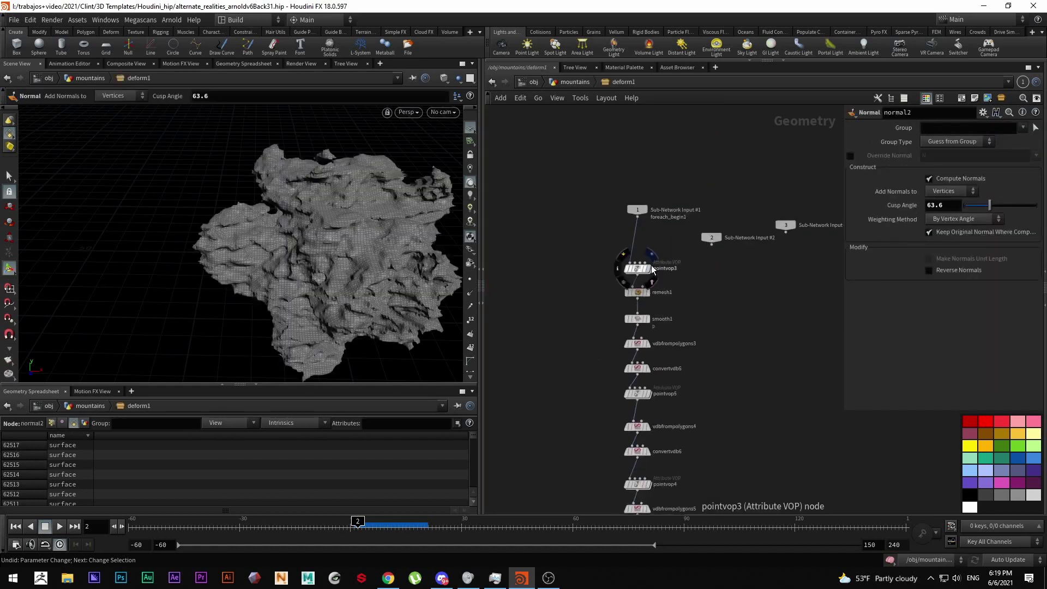
pyautogui.click(653, 268)
pyautogui.click(625, 265)
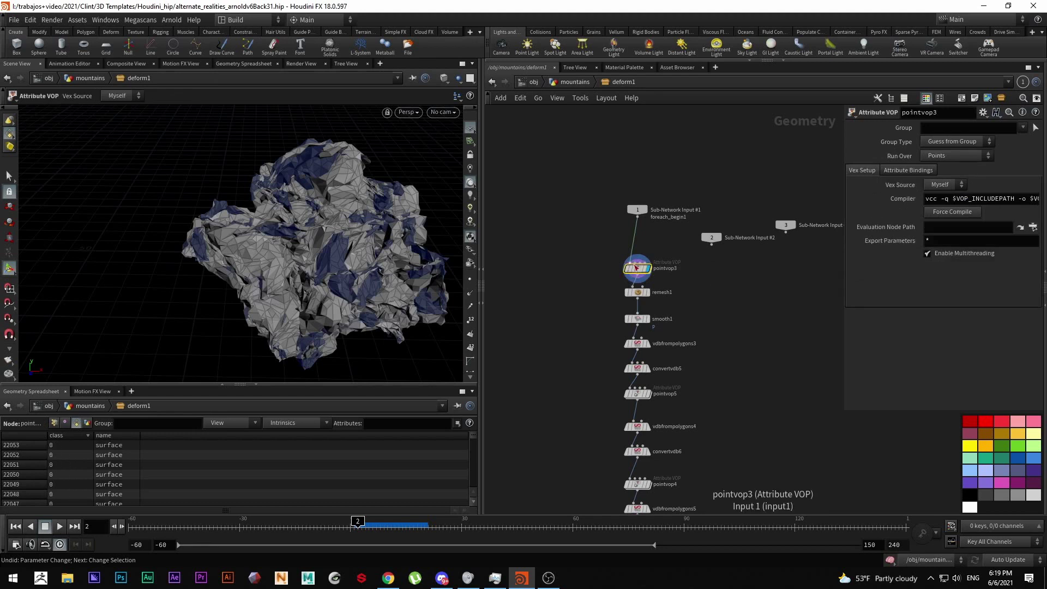
pyautogui.doubleClick(641, 271)
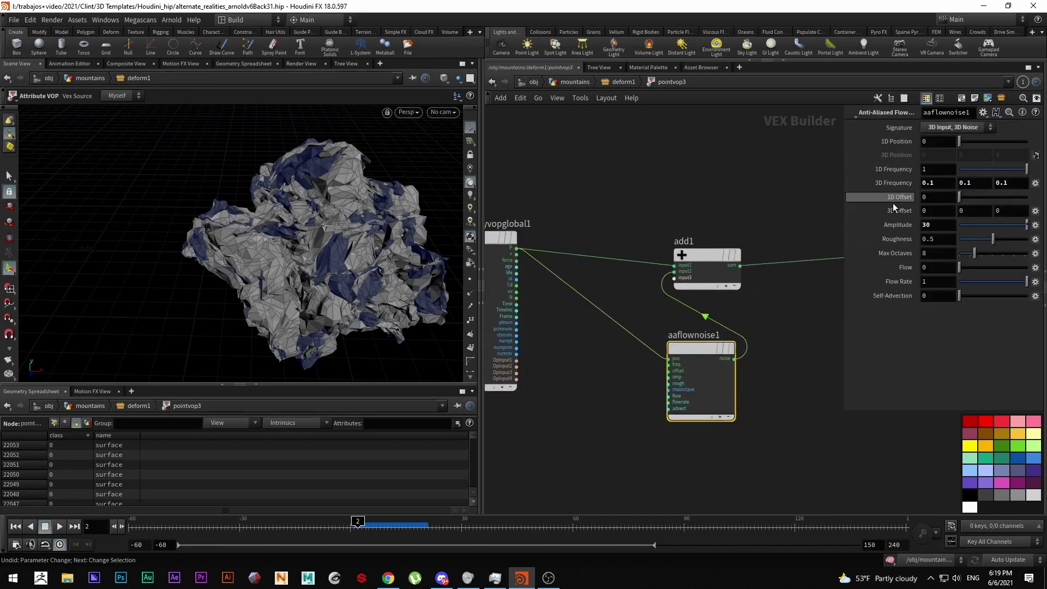
pyautogui.press('u')
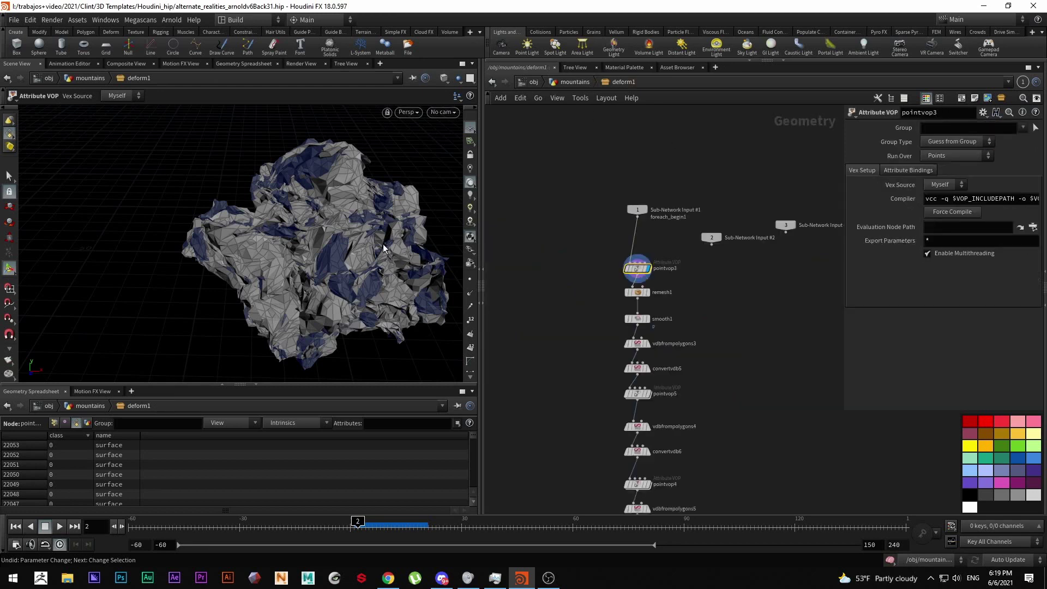
pyautogui.moveTo(356, 243)
pyautogui.keyDown('alt'); pyautogui.mouseDown()
pyautogui.moveTo(227, 227)
pyautogui.moveTo(372, 236)
pyautogui.mouseUp(); pyautogui.keyUp('alt')
pyautogui.keyDown('alt'); pyautogui.moveTo(371, 236); pyautogui.dragTo(222, 226, button='middle'); pyautogui.keyUp('alt')
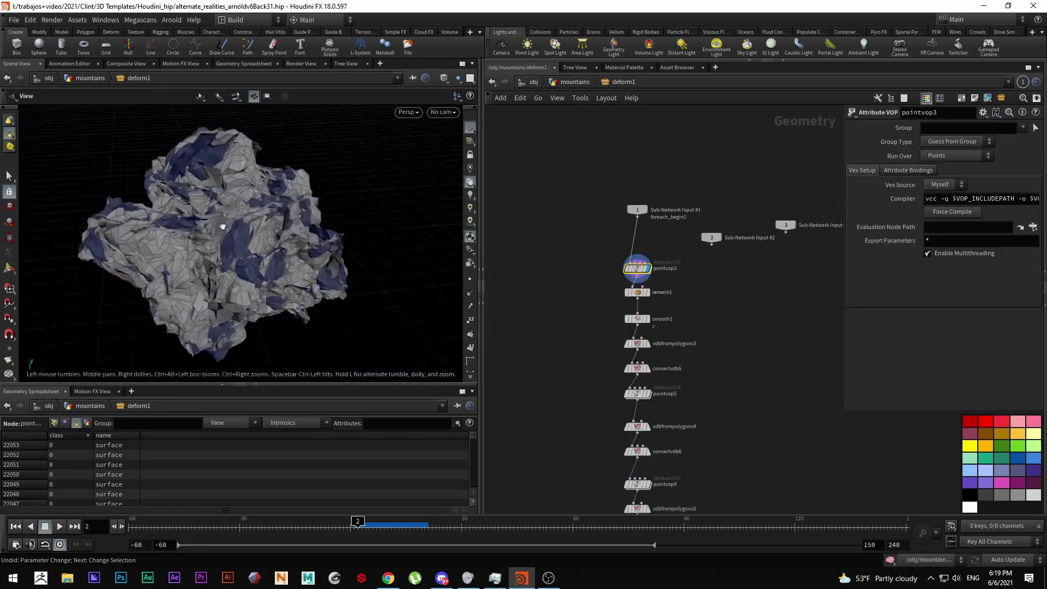
pyautogui.keyDown('alt'); pyautogui.moveTo(223, 226); pyautogui.dragTo(208, 227); pyautogui.keyUp('alt')
# Display remesh1 and smooth1 in turn, examining the rock mesh and each node's settings.
pyautogui.moveTo(651, 296)
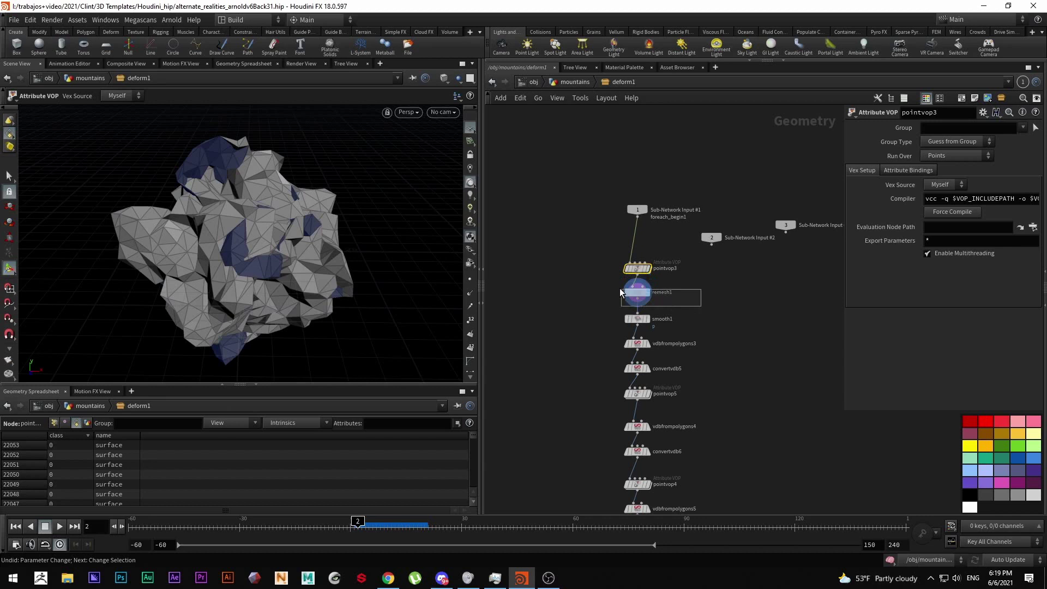
pyautogui.click(638, 292)
pyautogui.moveTo(235, 213)
pyautogui.mouseDown()
pyautogui.moveTo(398, 206)
pyautogui.moveTo(227, 215)
pyautogui.mouseUp()
pyautogui.scroll(3, 652, 326)
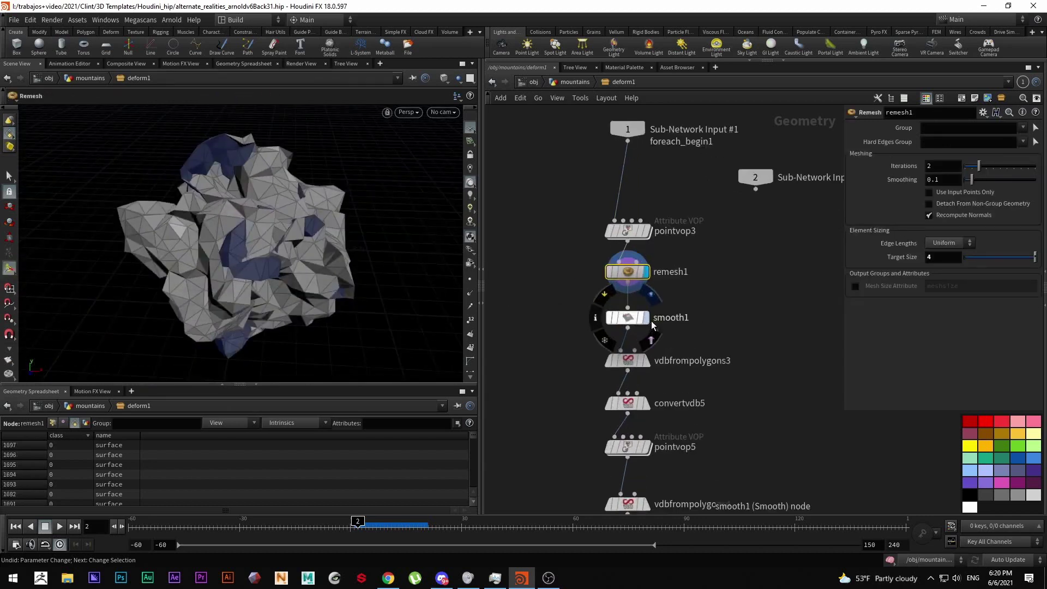
pyautogui.click(646, 318)
pyautogui.click(627, 317)
pyautogui.moveTo(351, 264)
pyautogui.mouseDown()
pyautogui.moveTo(236, 236)
pyautogui.moveTo(305, 232)
pyautogui.moveTo(242, 248)
pyautogui.moveTo(404, 213)
pyautogui.moveTo(369, 222)
pyautogui.moveTo(198, 215)
pyautogui.moveTo(369, 257)
pyautogui.mouseUp()
# Display vdbfrompolygons3 and convertvdb5 in turn to examine the rock's VDB and polygon conversion.
pyautogui.click(645, 360)
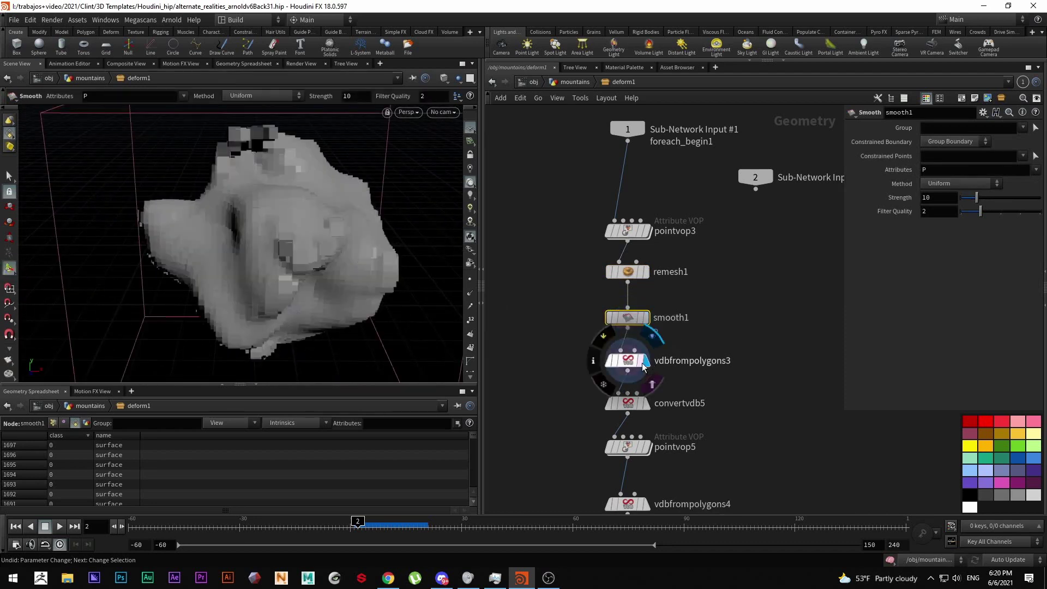
pyautogui.click(645, 403)
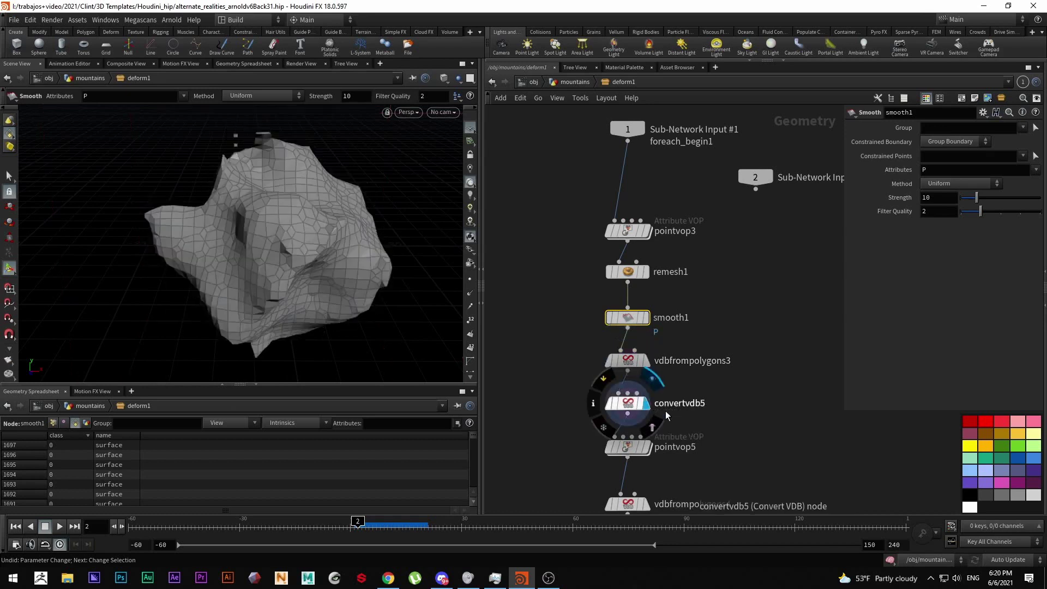
pyautogui.click(666, 416)
pyautogui.moveTo(326, 241); pyautogui.dragTo(335, 213)
pyautogui.scroll(-2, 695, 446)
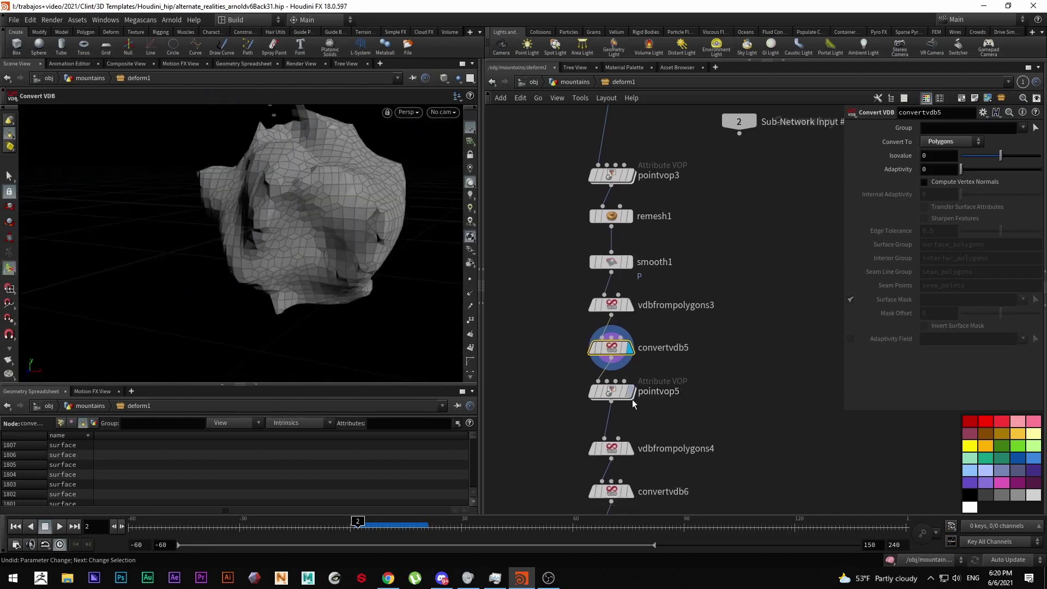
# Compare pointvop5's noise deformation with the outputs of pointvop3 and convertvdb5.
pyautogui.scroll(-2, 711, 255)
pyautogui.scroll(4, 632, 362)
pyautogui.click(621, 415)
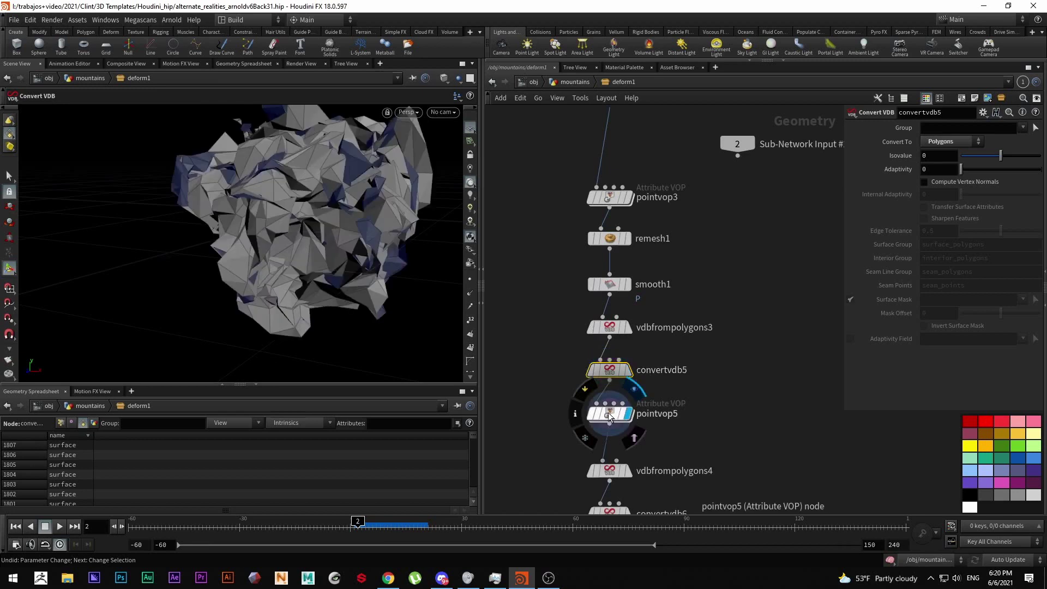
pyautogui.click(627, 197)
pyautogui.click(627, 371)
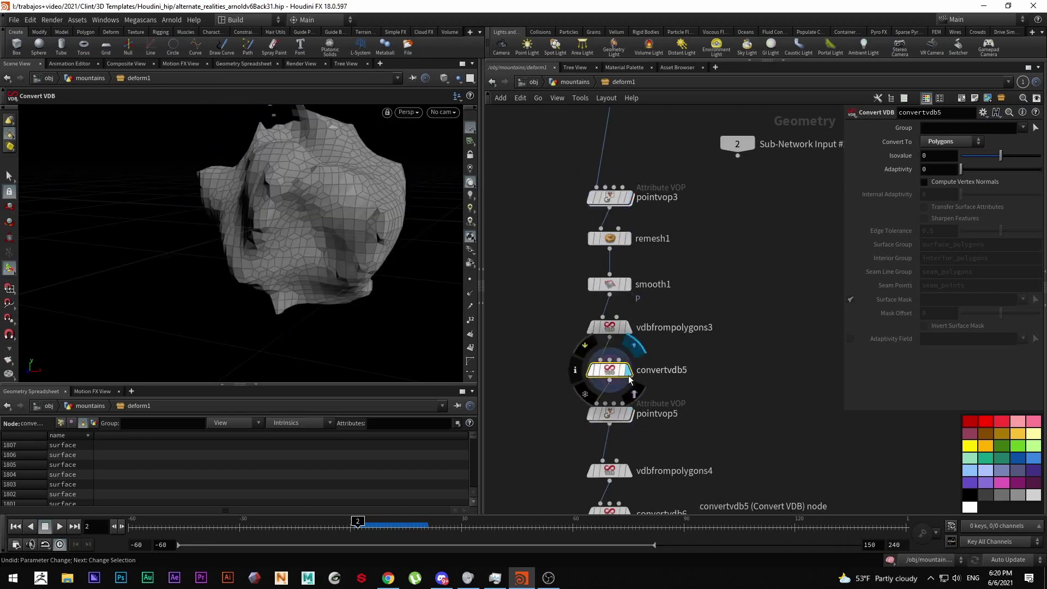
pyautogui.click(627, 414)
# Display convertvdb6, pointvop4 and convertvdb7 in turn to examine how the layered rock surface is formed.
pyautogui.moveTo(626, 417); pyautogui.dragTo(613, 271, button='middle')
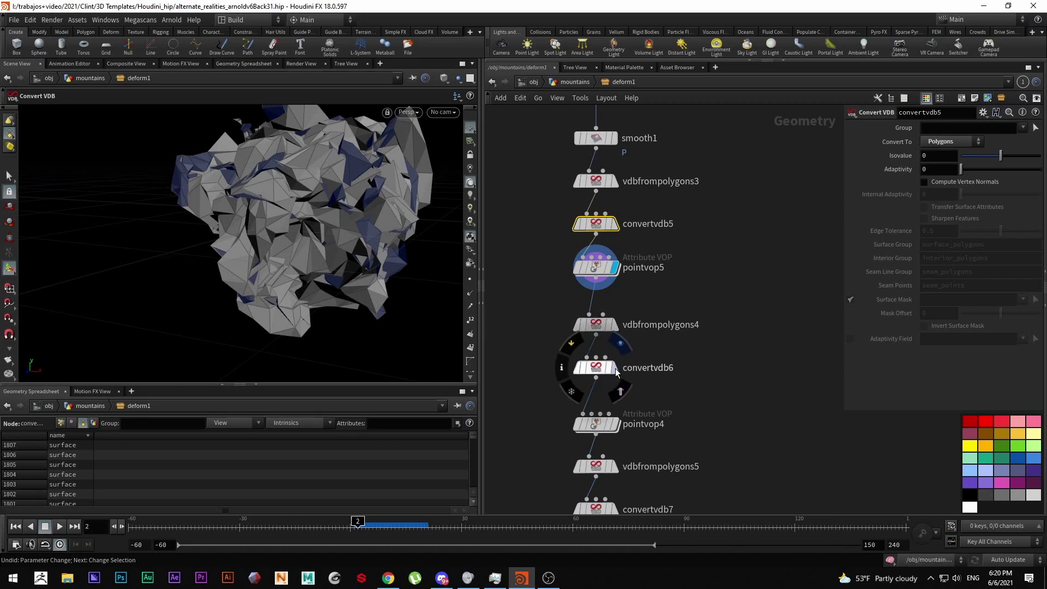
pyautogui.click(614, 367)
pyautogui.moveTo(616, 376); pyautogui.dragTo(614, 299, button='middle')
pyautogui.click(614, 348)
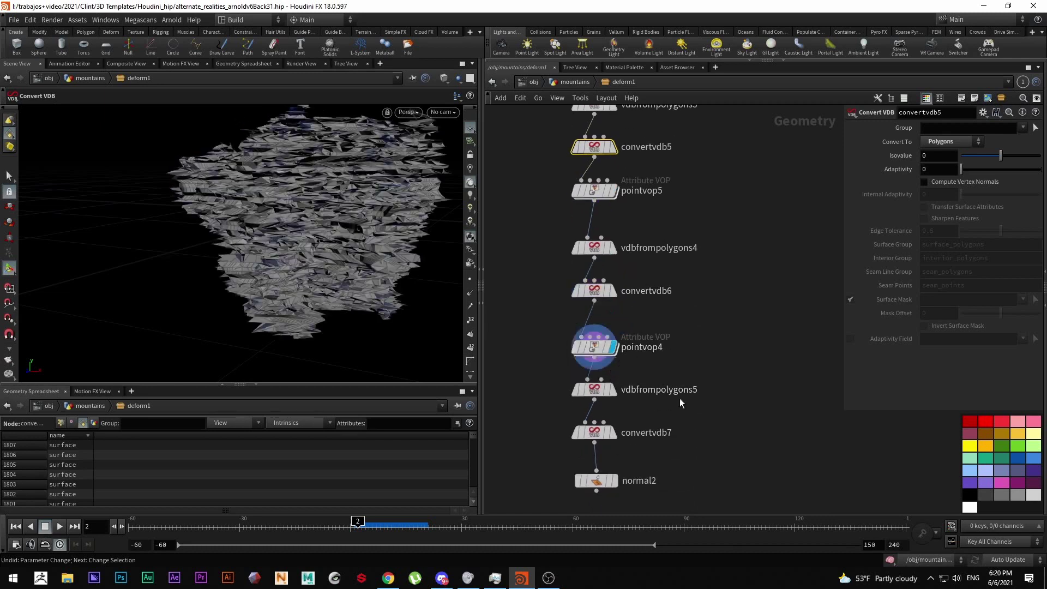
pyautogui.moveTo(614, 357); pyautogui.dragTo(609, 317, button='middle')
pyautogui.click(608, 399)
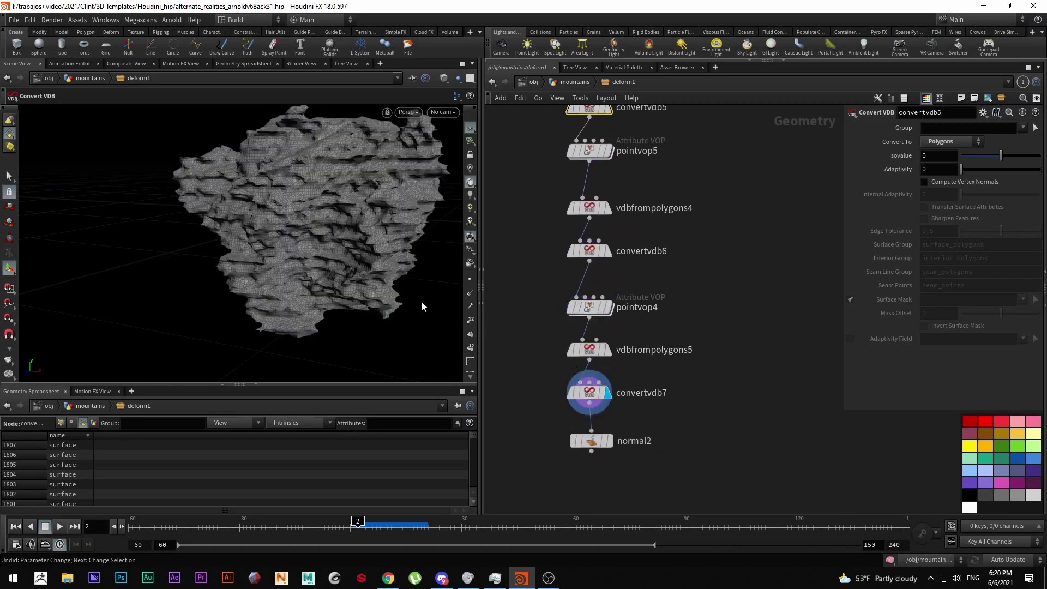
pyautogui.moveTo(414, 240); pyautogui.dragTo(382, 262)
# Open pointvop4 and check unifiednoise_static1's noise type, frequency and amplitude settings.
pyautogui.doubleClick(590, 312)
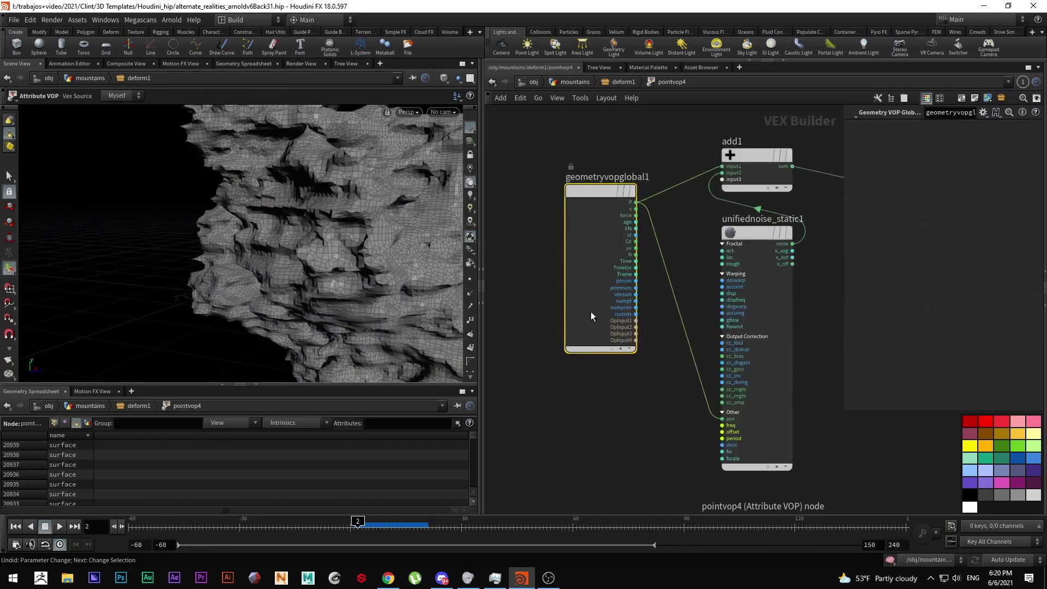
pyautogui.scroll(-5, 565, 394)
pyautogui.moveTo(595, 406); pyautogui.dragTo(593, 403)
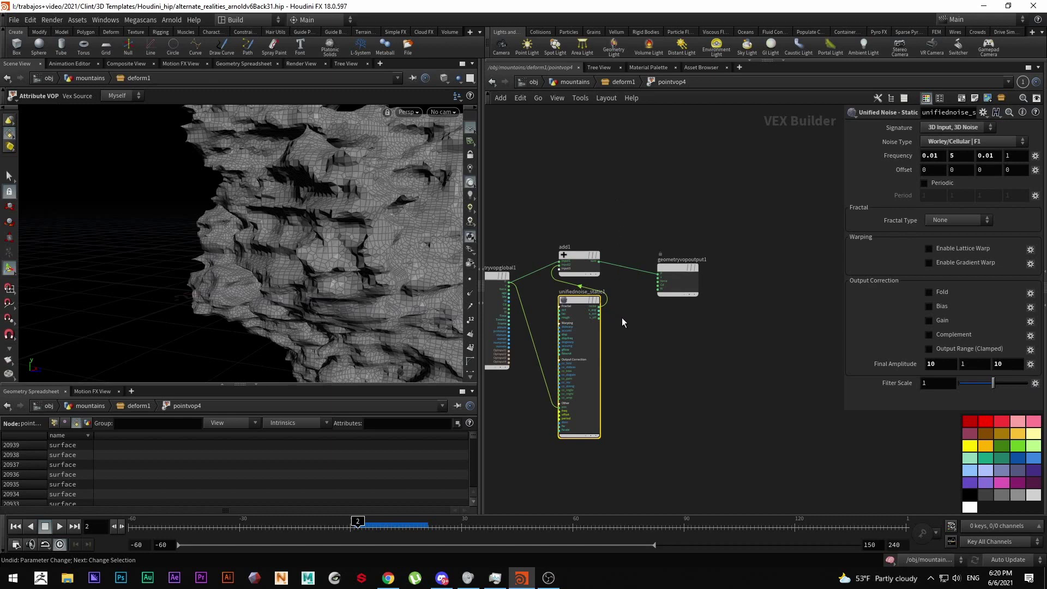
pyautogui.scroll(2, 570, 297)
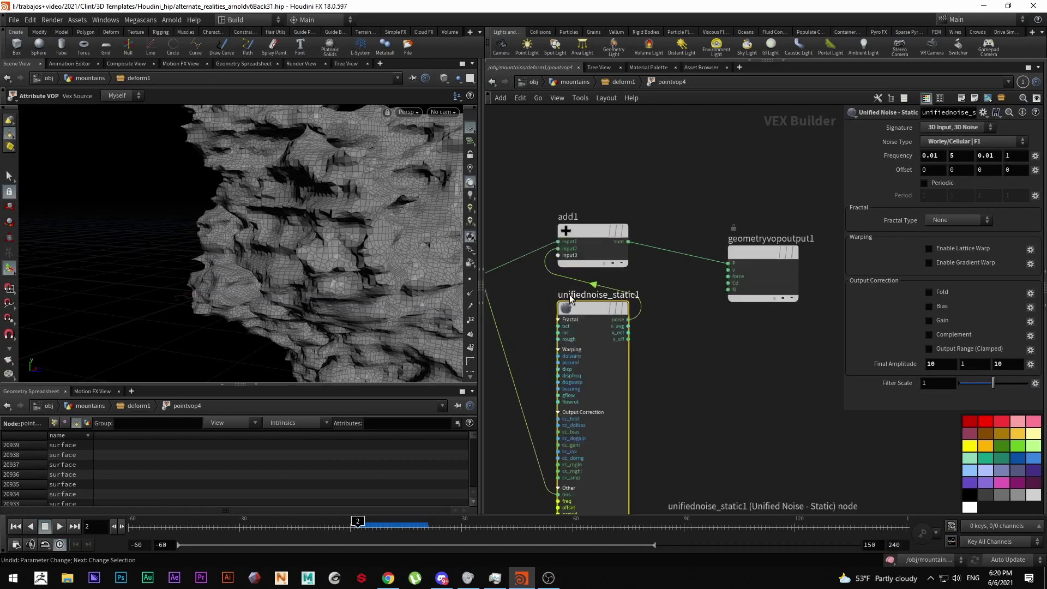
pyautogui.press('h')
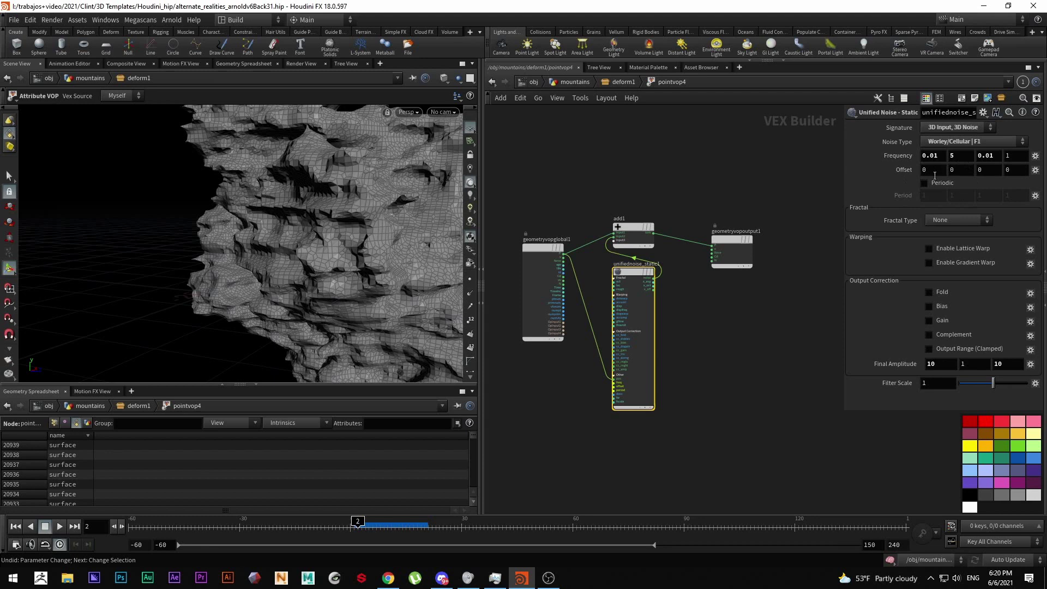
# Try a second frequency component of 7.6 and then 0.1 on unifiednoise_static1, viewing the whole rock.
pyautogui.moveTo(954, 158)
pyautogui.mouseDown(button='middle')
pyautogui.moveTo(973, 158)
pyautogui.moveTo(961, 156)
pyautogui.mouseUp(button='middle')
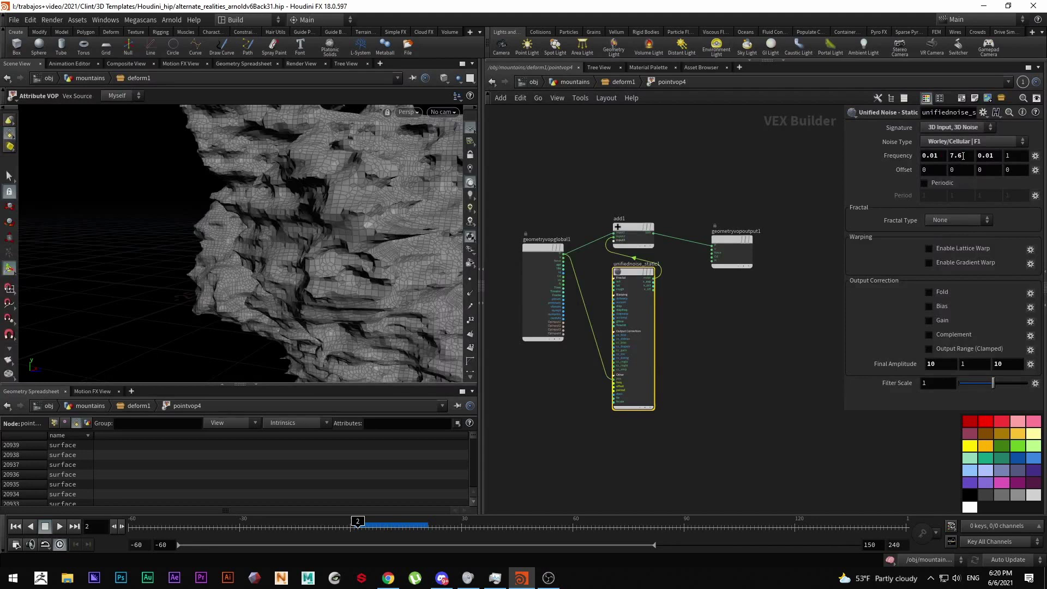
pyautogui.write('.1')
pyautogui.press('Return')
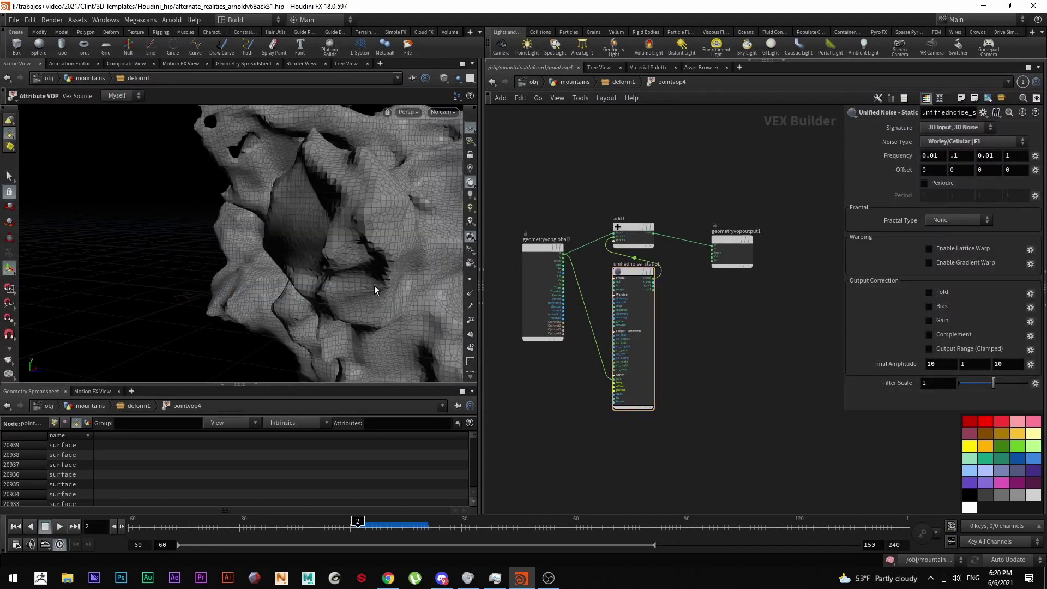
pyautogui.keyDown('alt'); pyautogui.moveTo(374, 290); pyautogui.dragTo(213, 229, button='right'); pyautogui.keyUp('alt')
pyautogui.keyDown('alt'); pyautogui.moveTo(214, 229); pyautogui.dragTo(327, 229); pyautogui.keyUp('alt')
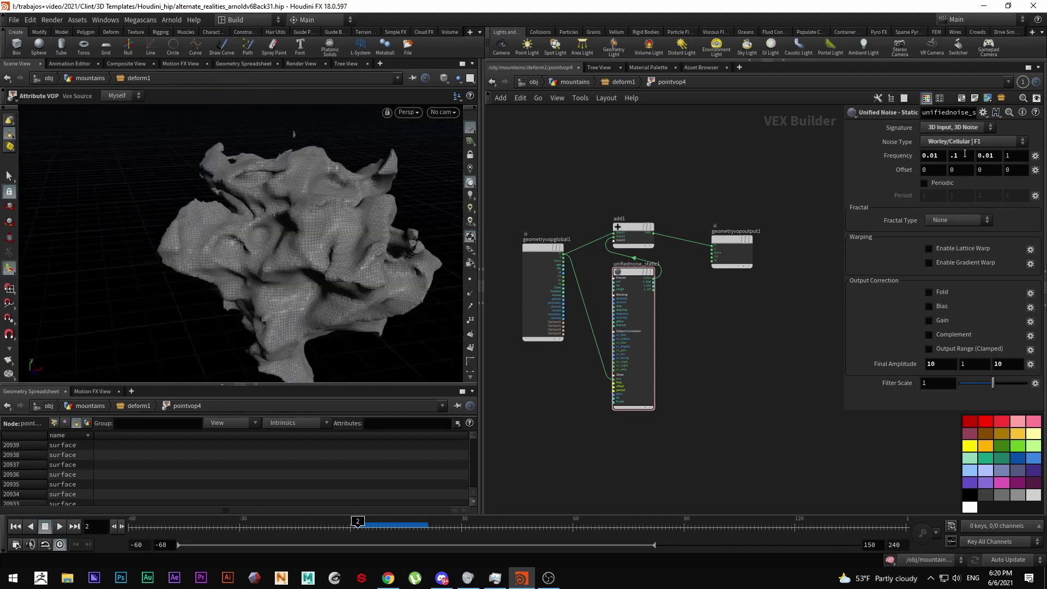
# Restore unifiednoise_static1's second frequency component to 5.
pyautogui.write('4')
pyautogui.press('BackSpace')
pyautogui.write('5')
pyautogui.press('Return')
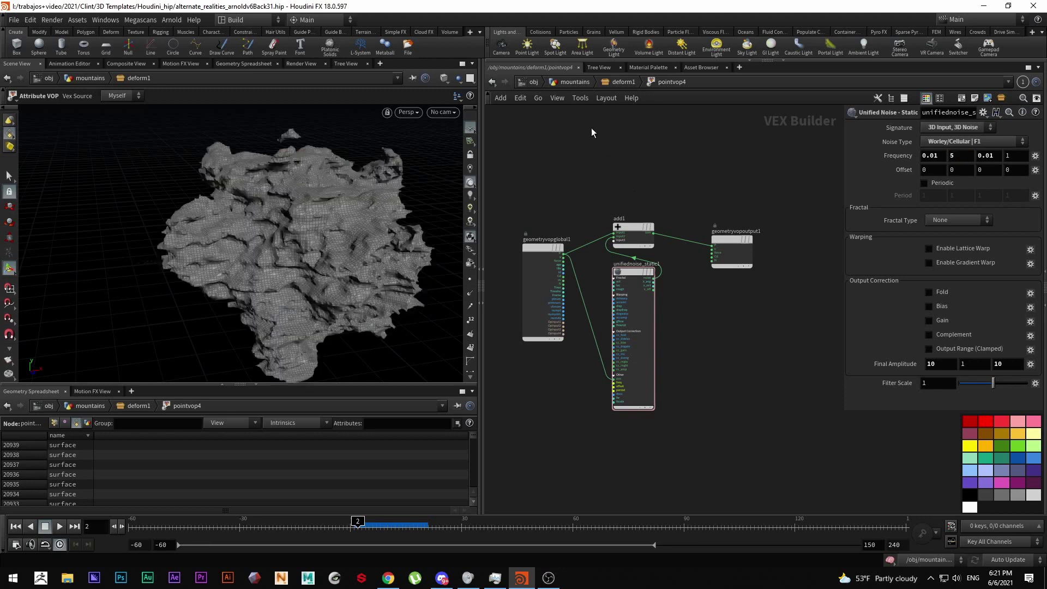
# Set normal2 as the displayed output of deform1 and return to the mountains network.
pyautogui.click(615, 83)
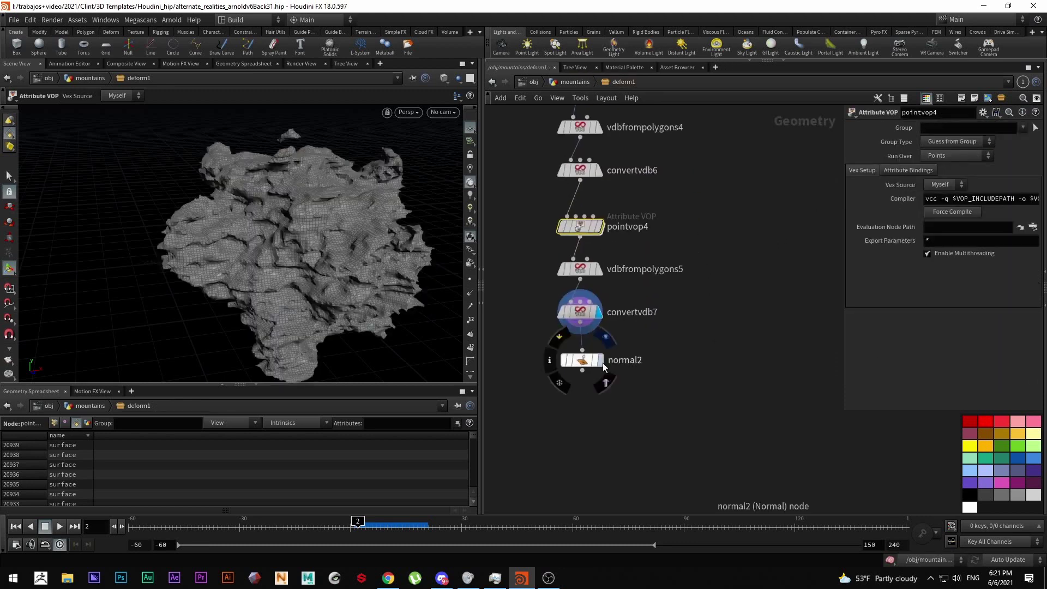
pyautogui.moveTo(585, 354); pyautogui.dragTo(578, 362)
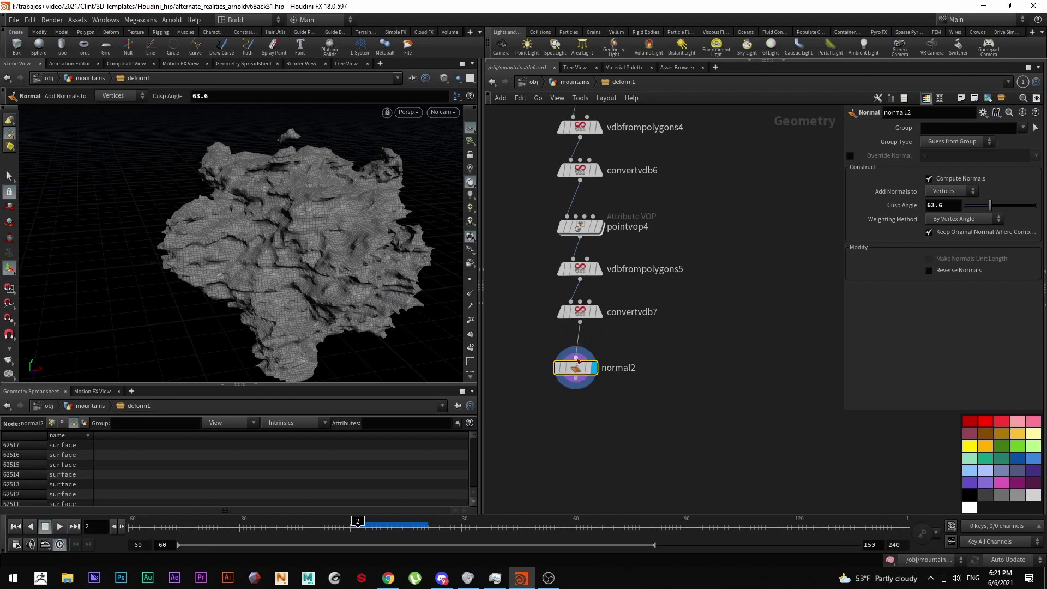
pyautogui.click(575, 82)
# Display the rocks_middle file cache and view its rocks through the OctaneCameraShape camera.
pyautogui.moveTo(614, 359)
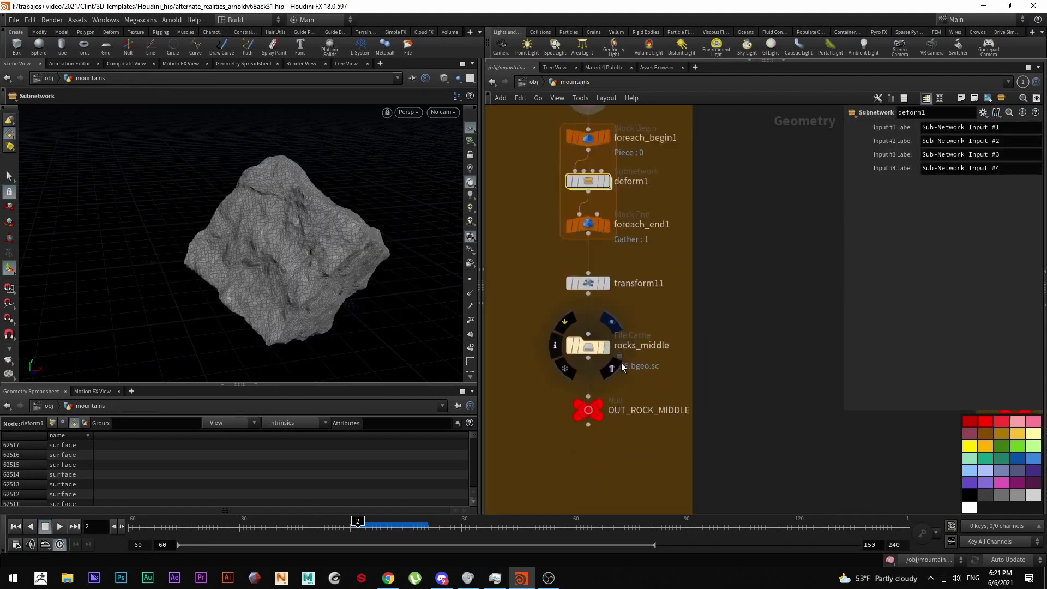
pyautogui.click(588, 347)
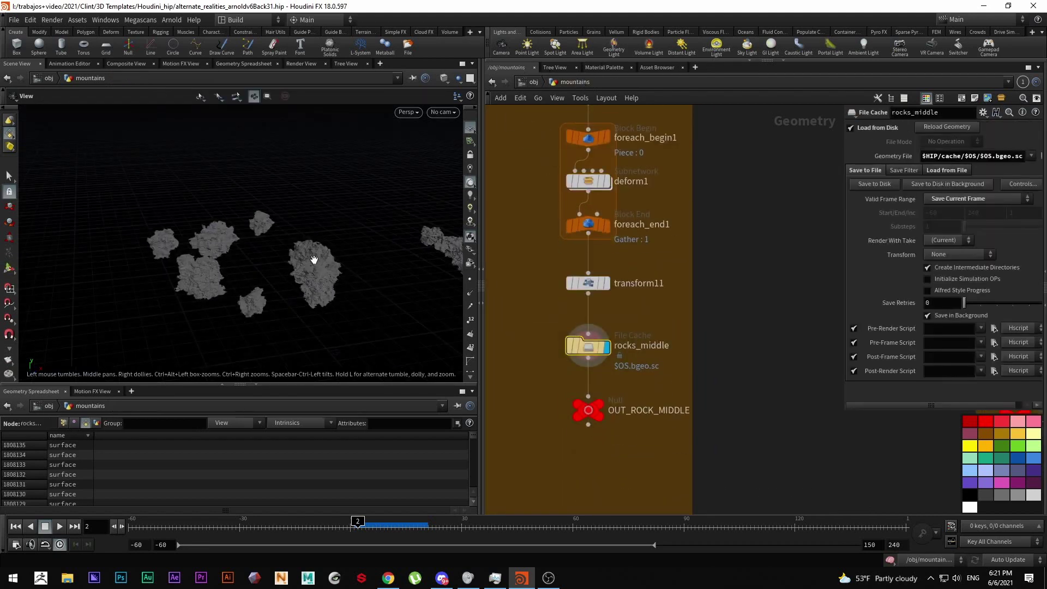
pyautogui.moveTo(291, 263); pyautogui.dragTo(414, 155)
pyautogui.click(443, 113)
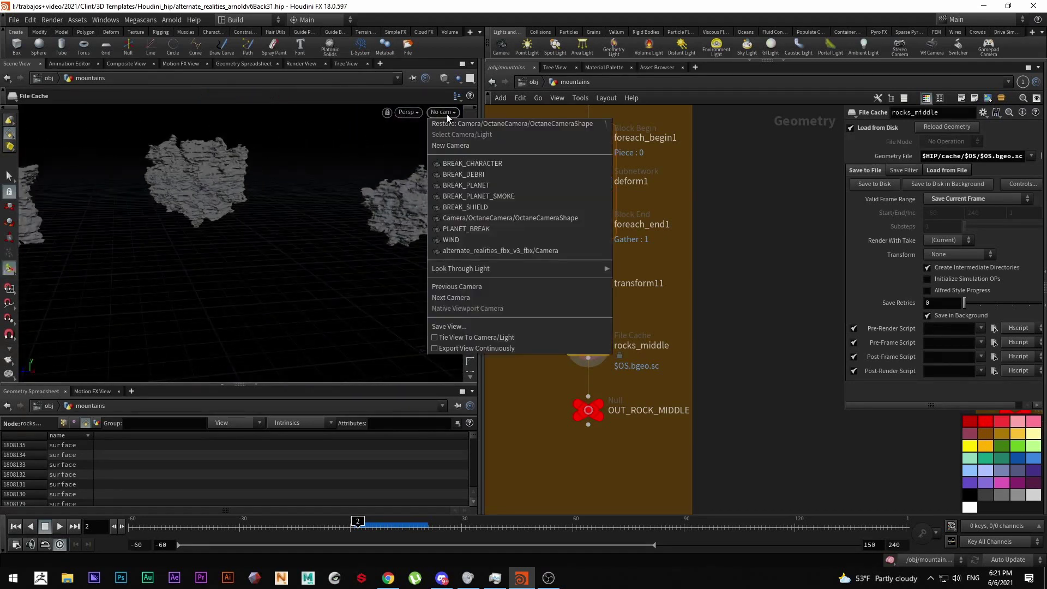
pyautogui.click(492, 218)
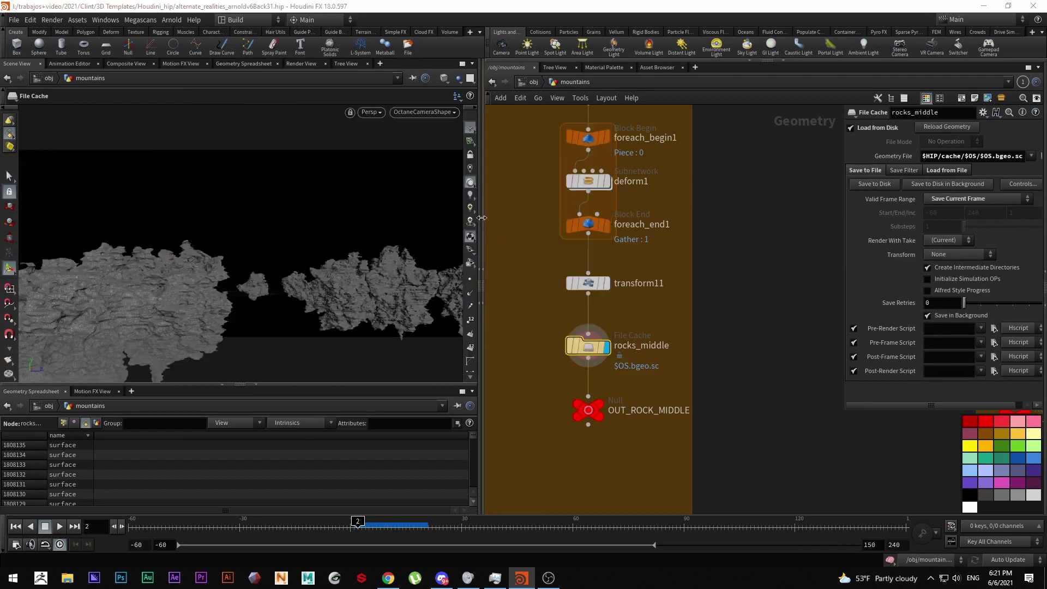
# Move the timeline to frame 10, then display box6 in the OUT_ROCK_FRONT branch and frame the box in the free view.
pyautogui.moveTo(372, 524); pyautogui.dragTo(388, 496)
pyautogui.scroll(-6, 585, 354)
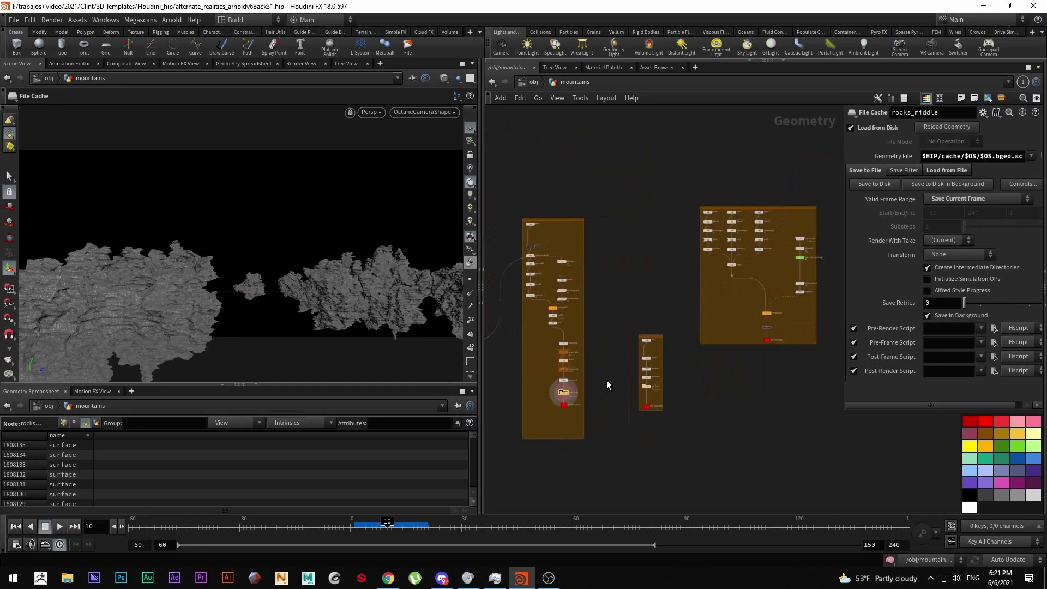
pyautogui.scroll(6, 606, 381)
pyautogui.moveTo(695, 391); pyautogui.dragTo(690, 403, button='middle')
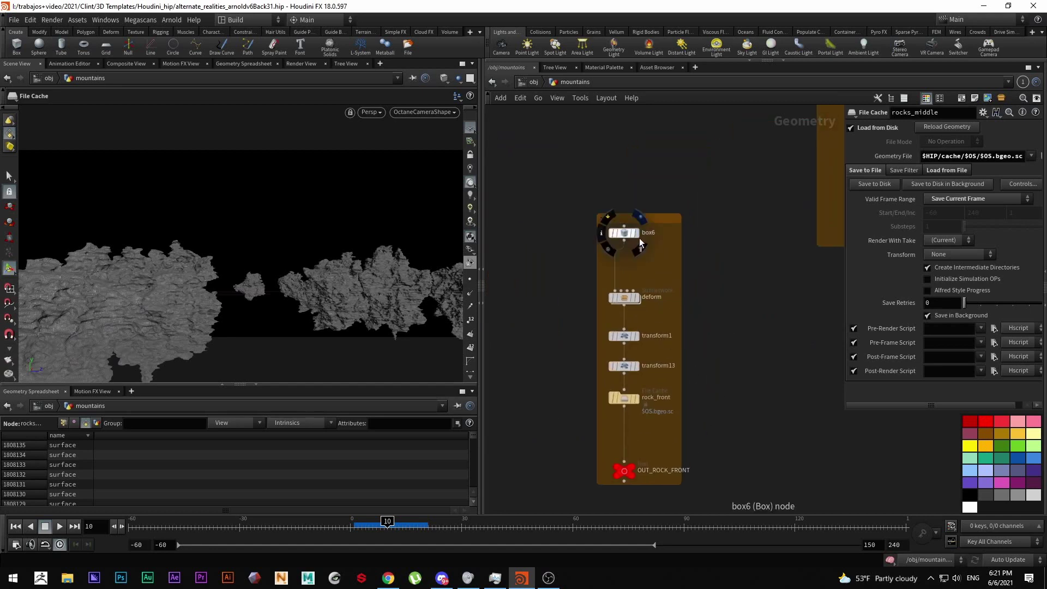
pyautogui.click(639, 239)
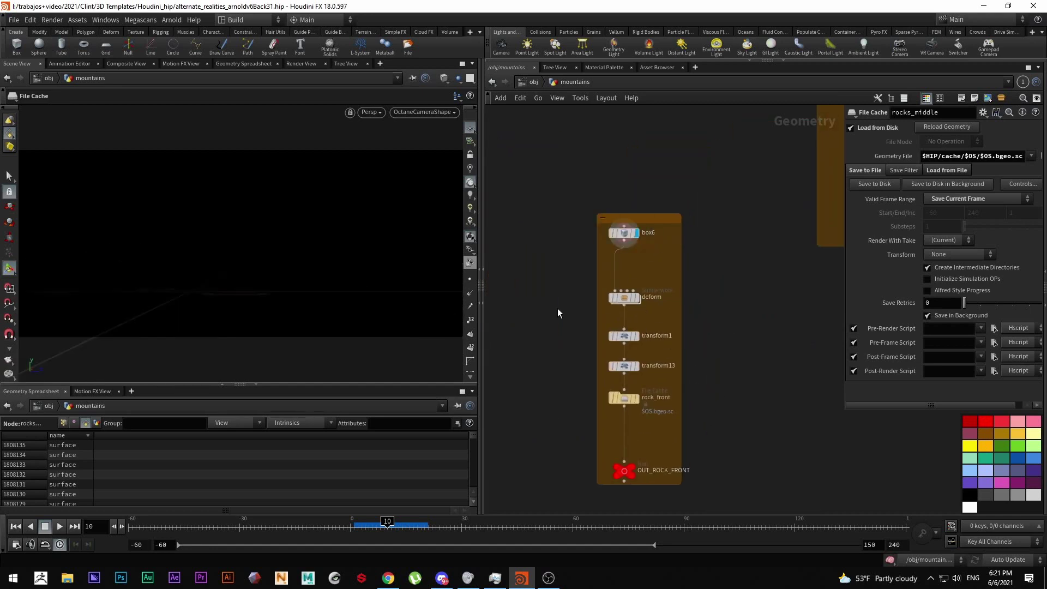
pyautogui.hotkey('space', 'g')
pyautogui.keyDown('alt'); pyautogui.moveTo(293, 251); pyautogui.dragTo(219, 271); pyautogui.keyUp('alt')
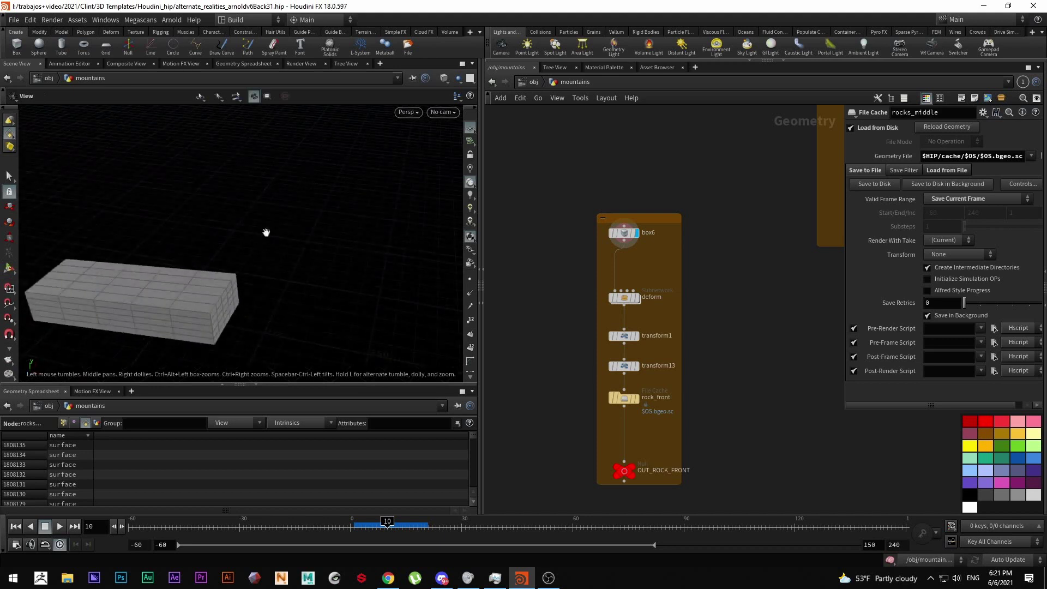
# Look through the OctaneCameraShape camera and move the timeline to frame 61.
pyautogui.click(451, 111)
pyautogui.click(483, 218)
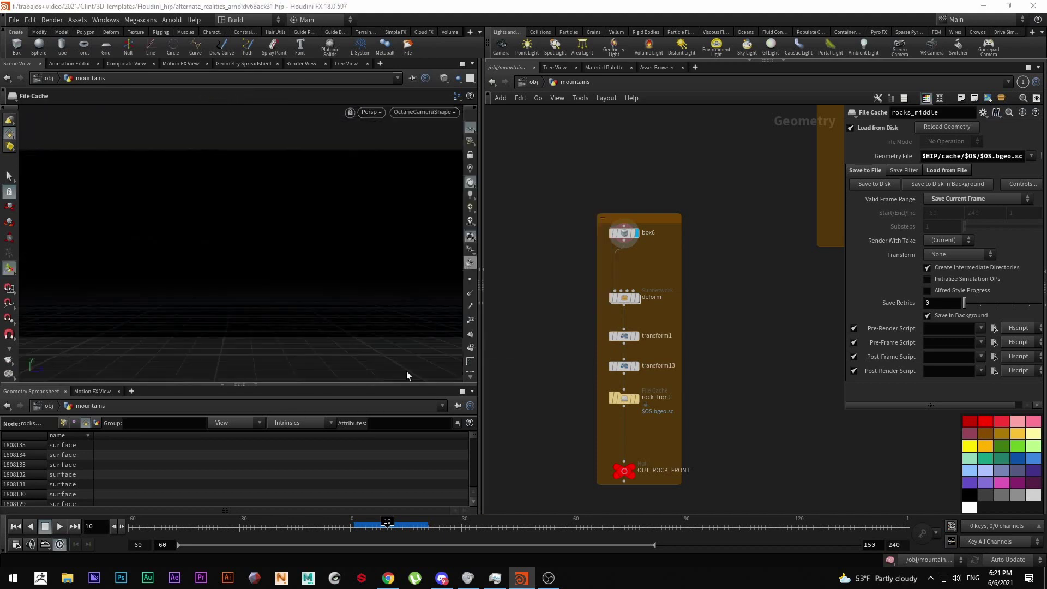
pyautogui.moveTo(379, 526); pyautogui.dragTo(487, 526)
pyautogui.moveTo(705, 505); pyautogui.dragTo(576, 479)
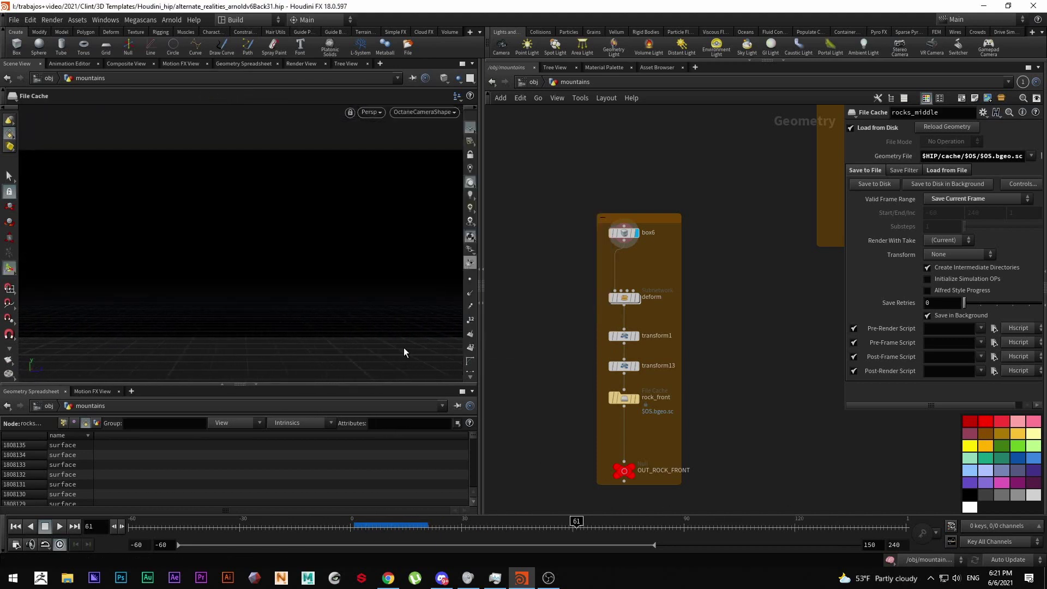
# Leave the camera view, display the deform subnetwork in the OUT_ROCK_FRONT branch and examine the deformed rock surface up close.
pyautogui.keyDown('alt'); pyautogui.moveTo(345, 312); pyautogui.dragTo(331, 308); pyautogui.keyUp('alt')
pyautogui.moveTo(282, 252); pyautogui.dragTo(507, 277)
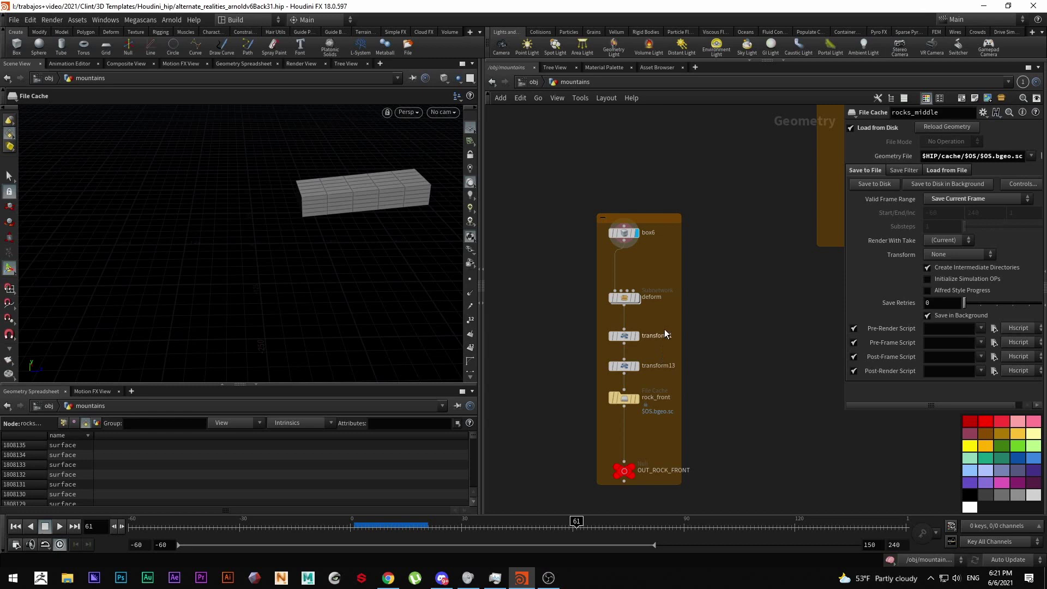
pyautogui.moveTo(638, 304)
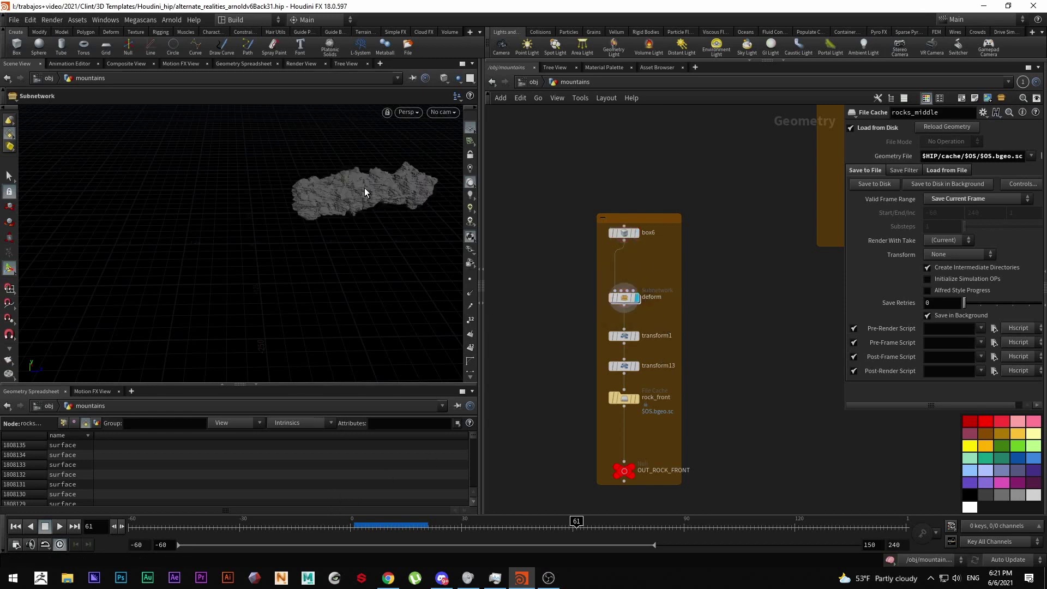
pyautogui.press('Escape')
pyautogui.scroll(10, 367, 170)
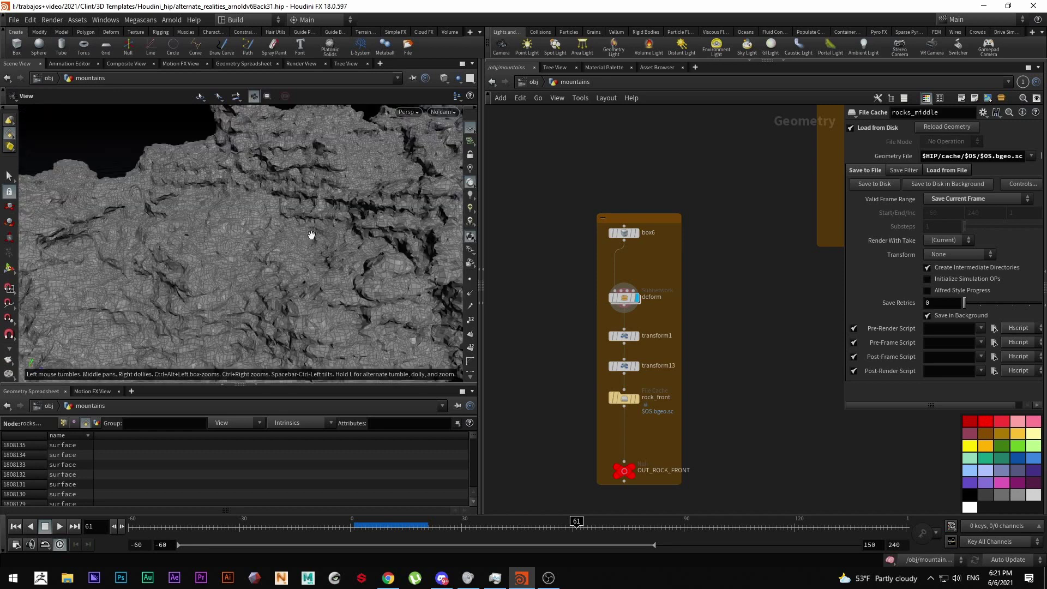
pyautogui.moveTo(311, 235)
pyautogui.keyDown('alt'); pyautogui.mouseDown()
pyautogui.moveTo(348, 239)
pyautogui.moveTo(315, 237)
pyautogui.mouseUp(); pyautogui.keyUp('alt')
pyautogui.scroll(-4, 524, 321)
pyautogui.moveTo(525, 322)
pyautogui.mouseDown(button='middle')
pyautogui.moveTo(723, 318)
pyautogui.moveTo(525, 327)
pyautogui.mouseUp(button='middle')
pyautogui.scroll(3, 719, 321)
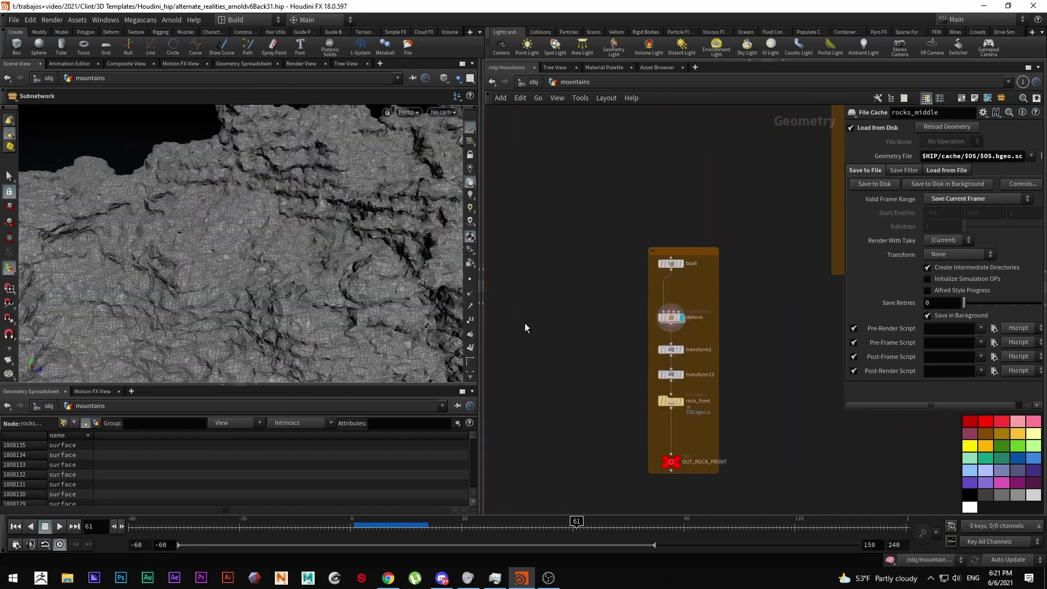
pyautogui.keyDown('alt'); pyautogui.moveTo(235, 240); pyautogui.dragTo(222, 222); pyautogui.keyUp('alt')
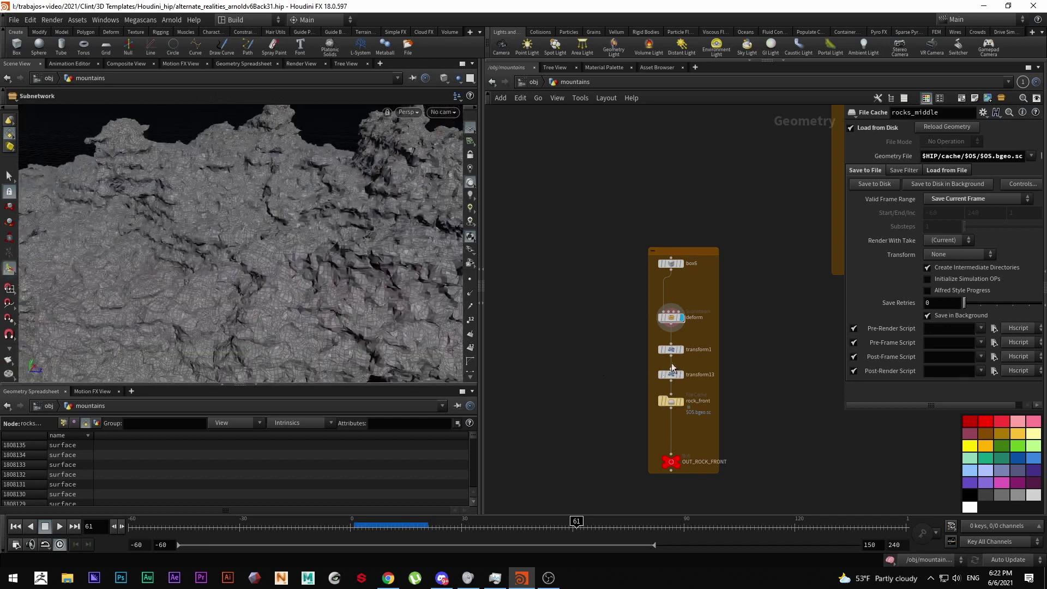
# Display transform13 and view the front rock through the OctaneCameraShape camera at frame 99.
pyautogui.scroll(1, 686, 353)
pyautogui.click(680, 349)
pyautogui.click(680, 378)
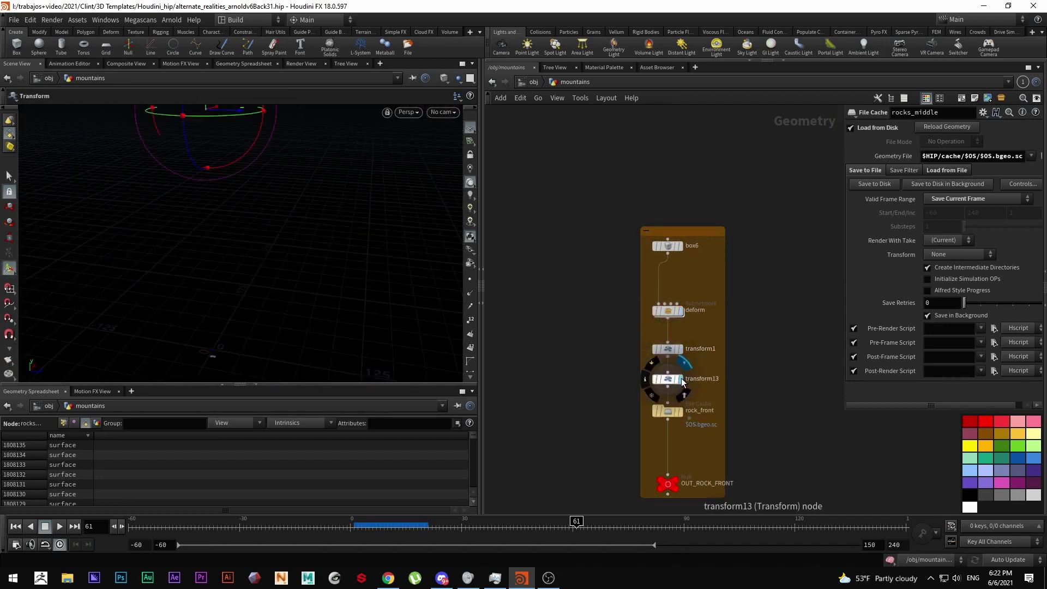
pyautogui.click(709, 377)
pyautogui.click(442, 112)
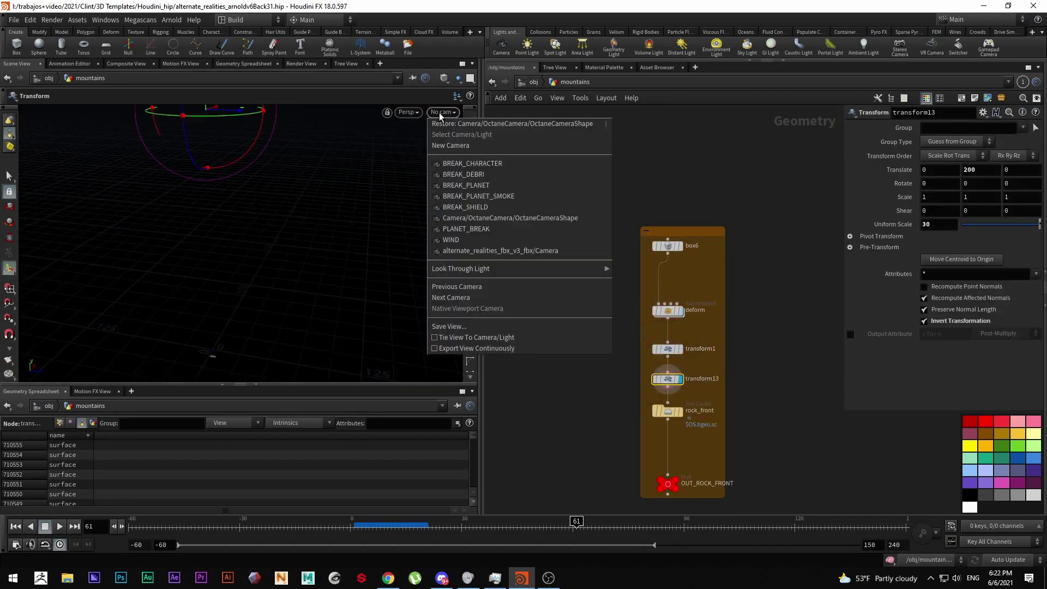
pyautogui.click(484, 210)
pyautogui.moveTo(425, 533); pyautogui.dragTo(676, 491)
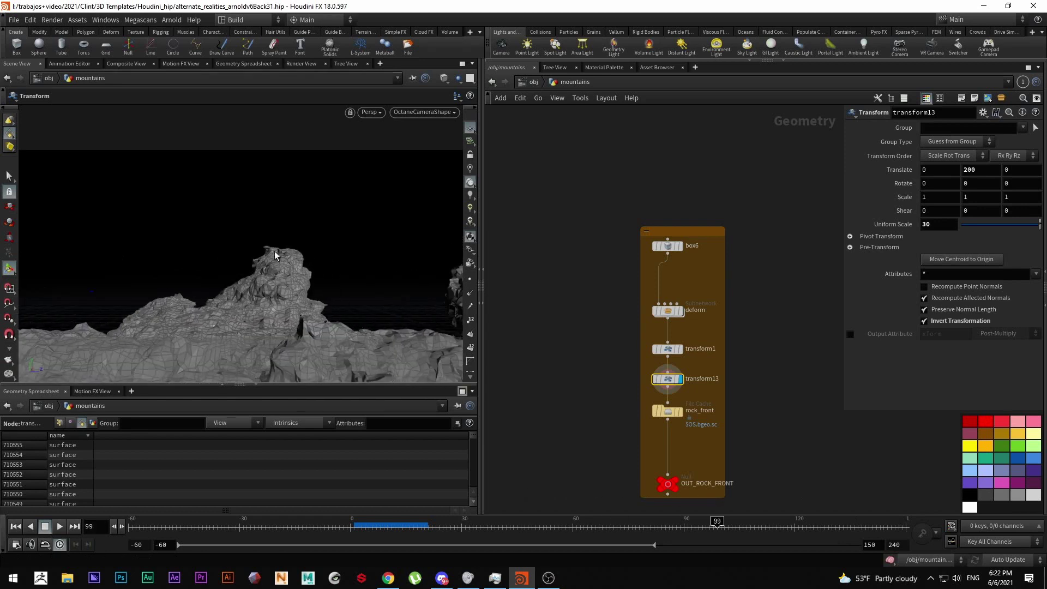
# Display object_merge1 in the OUT_TINY_ROCKS branch and examine the merged proxy terrain in the free view.
pyautogui.scroll(-5, 671, 382)
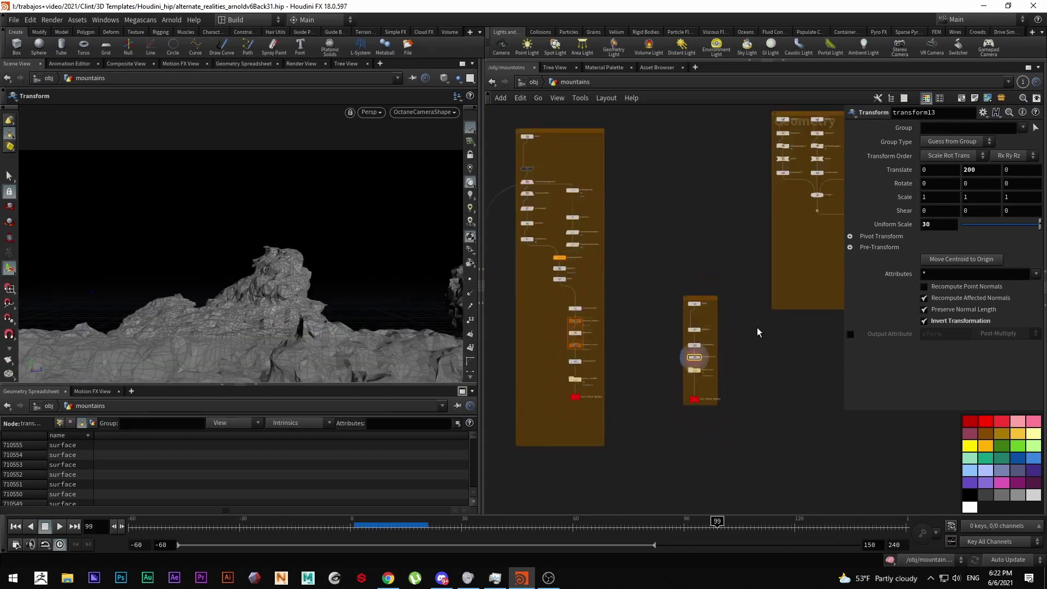
pyautogui.scroll(6, 684, 402)
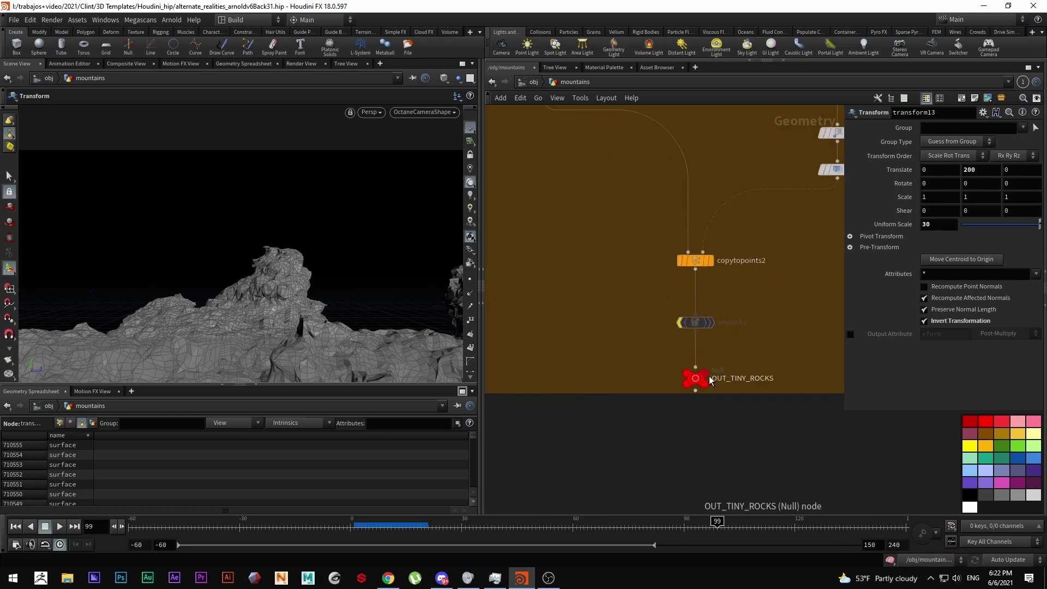
pyautogui.scroll(-4, 633, 334)
pyautogui.scroll(2, 704, 283)
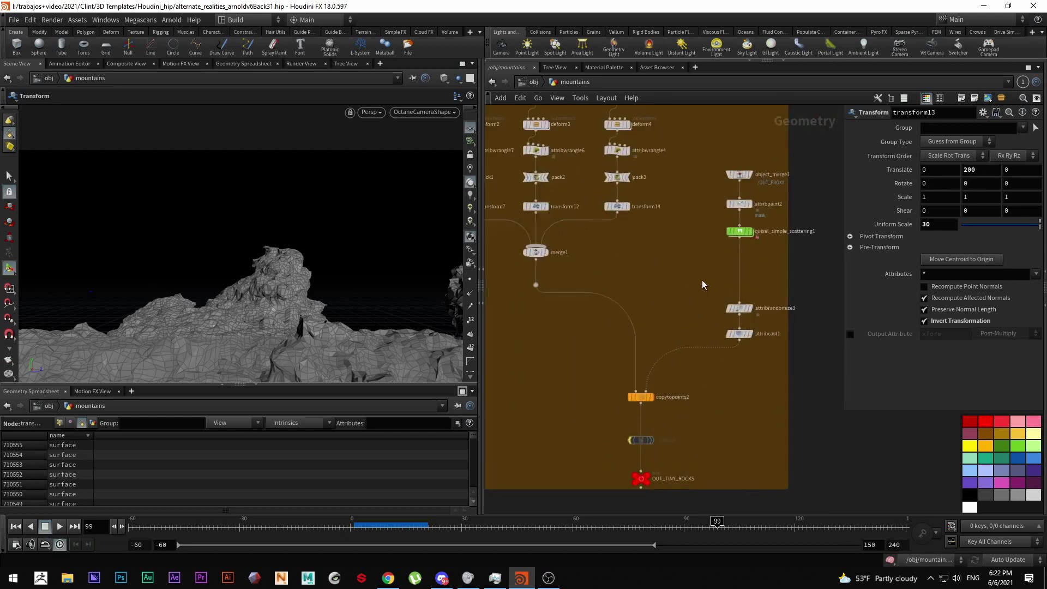
pyautogui.click(710, 207)
pyautogui.press('Escape')
pyautogui.moveTo(257, 304); pyautogui.dragTo(306, 259)
pyautogui.scroll(5, 254, 251)
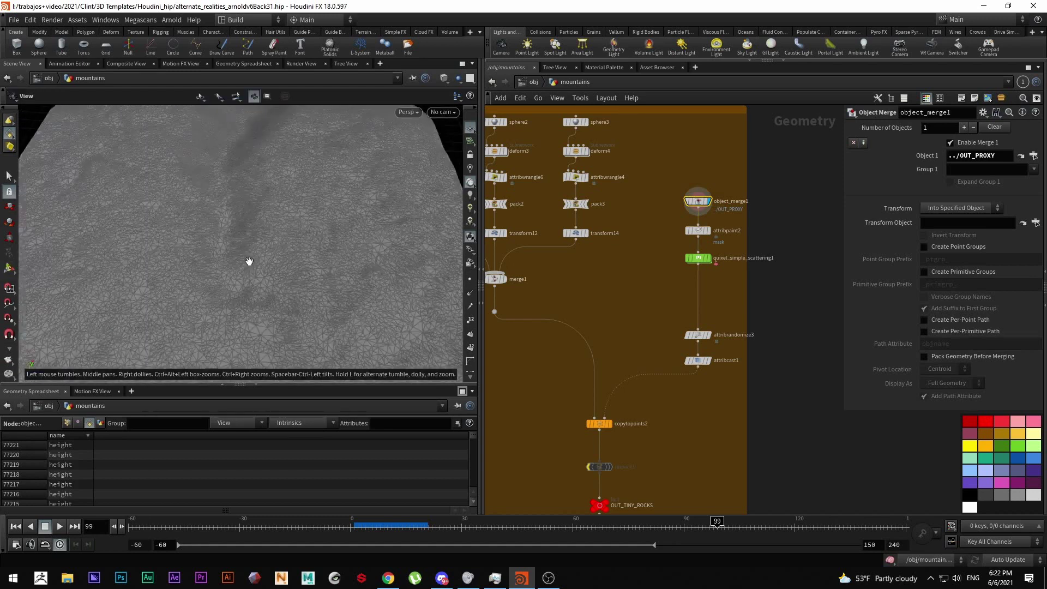
# Display and select attribpaint2, and examine the mask painted on the terrain up close.
pyautogui.moveTo(712, 238)
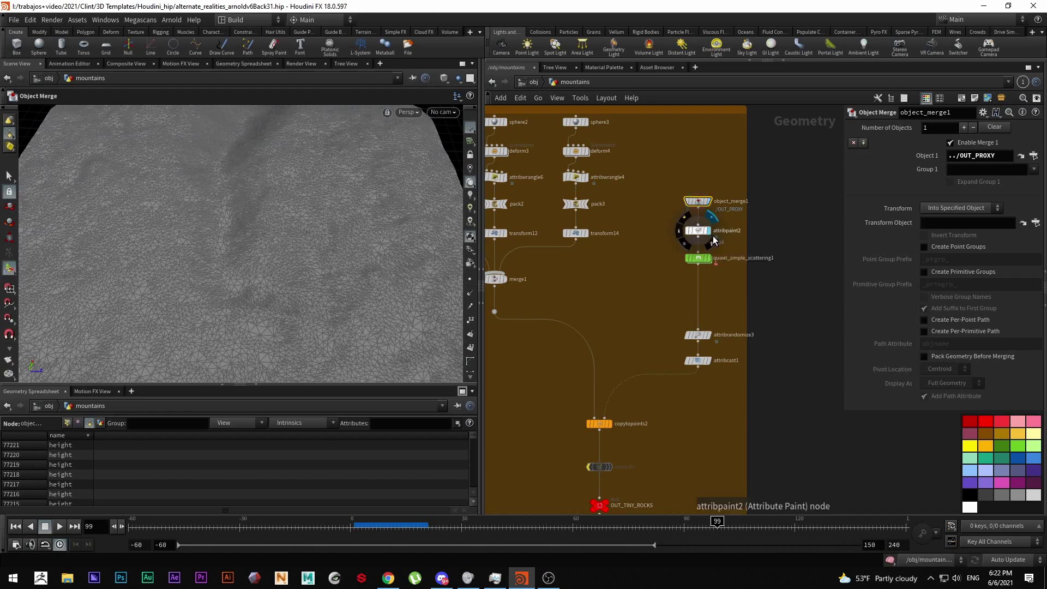
pyautogui.click(693, 231)
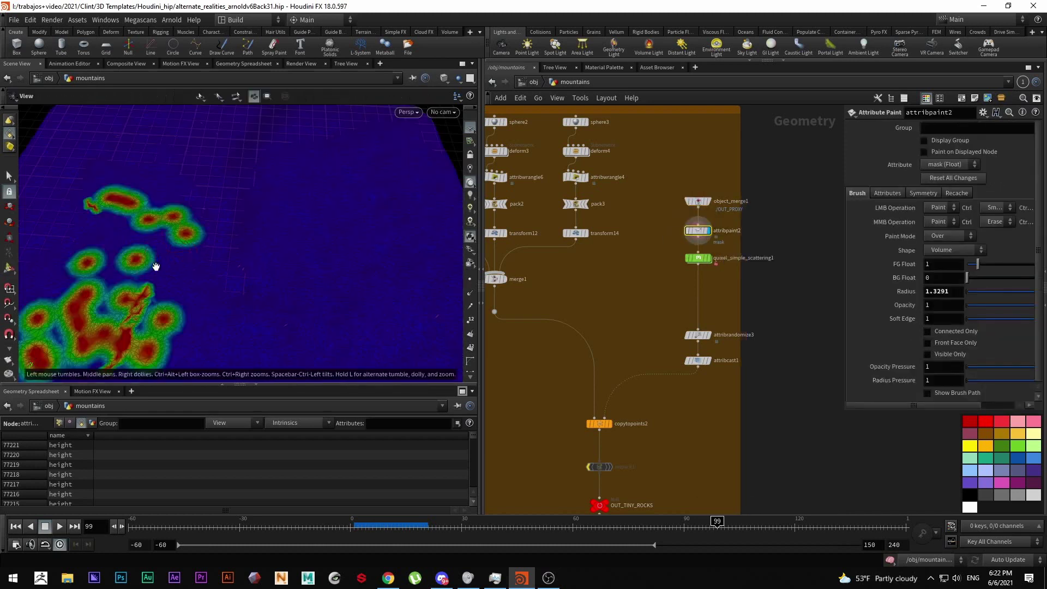
pyautogui.moveTo(174, 250)
pyautogui.mouseDown()
pyautogui.moveTo(206, 297)
pyautogui.moveTo(240, 273)
pyautogui.moveTo(213, 300)
pyautogui.mouseUp()
pyautogui.press('Return')
pyautogui.press('Escape')
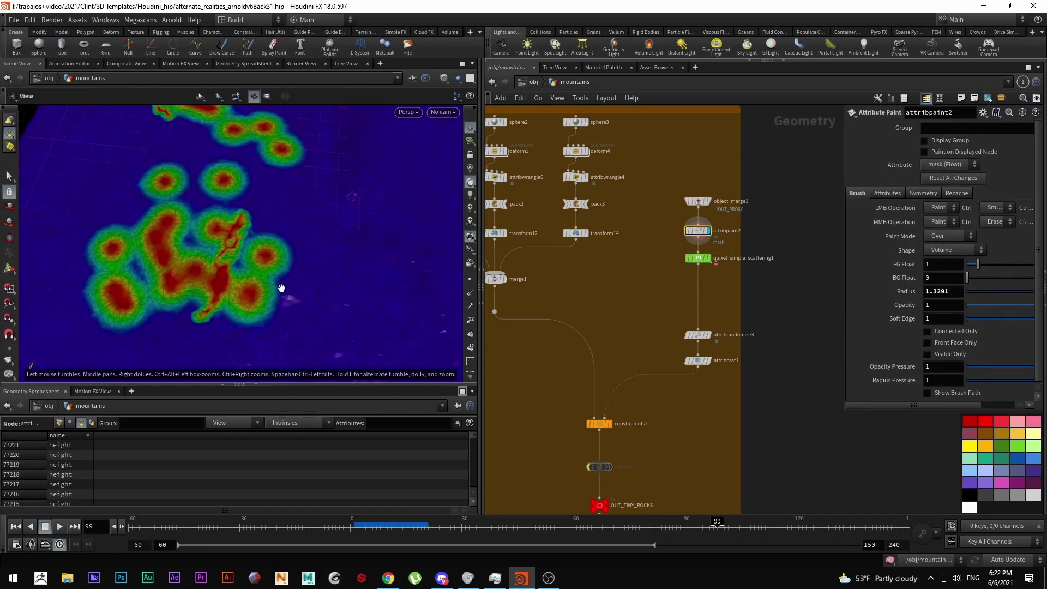
pyautogui.moveTo(281, 288); pyautogui.dragTo(292, 261, button='middle')
pyautogui.press('Return')
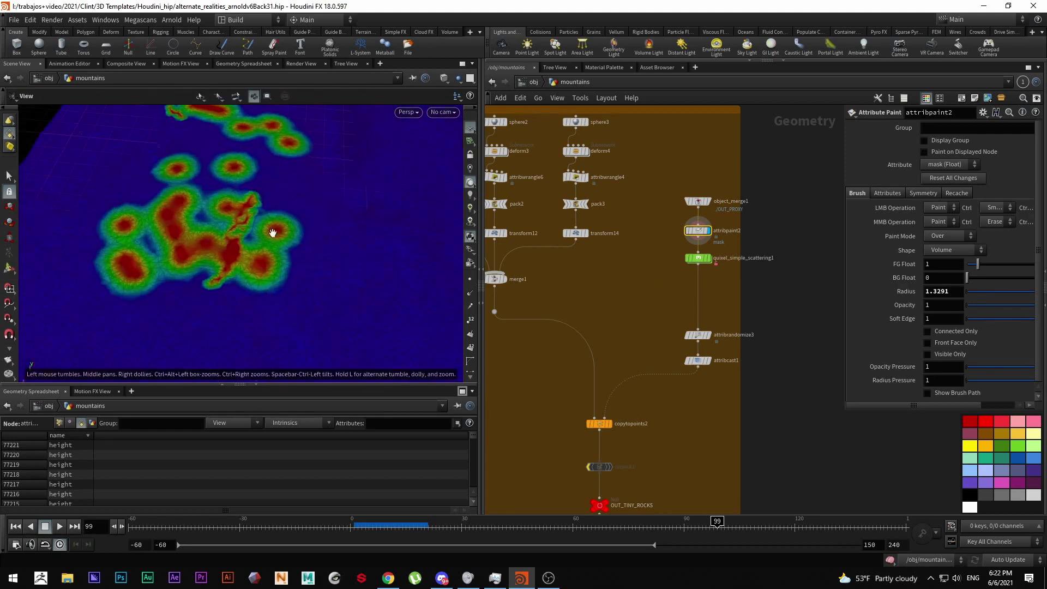
pyautogui.scroll(5, 233, 241)
# Move quixel_simple_scattering1 farther below attribpaint2, then display and select it to view its scattered points.
pyautogui.scroll(3, 624, 322)
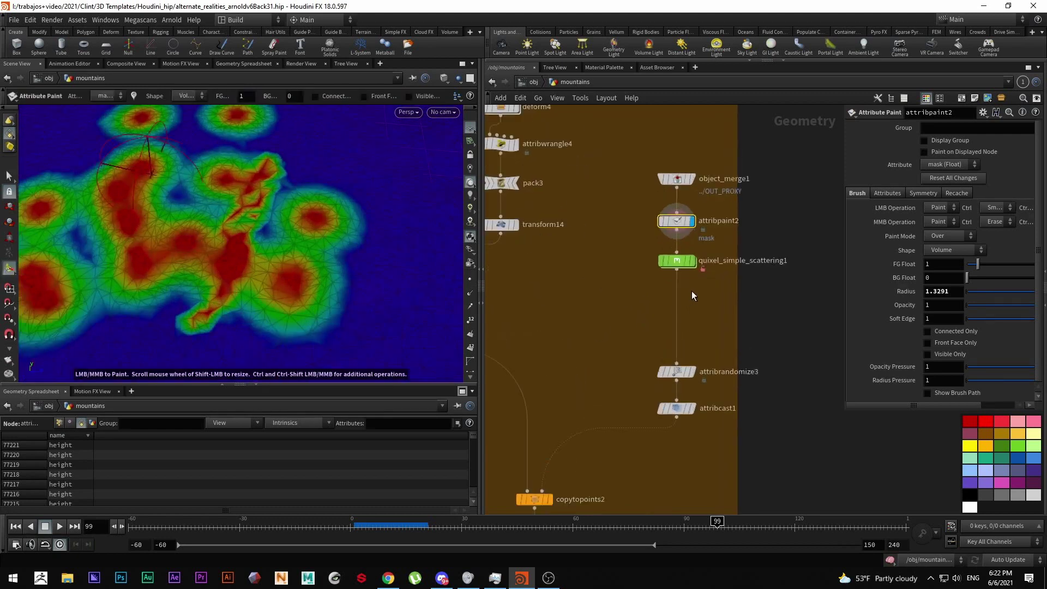
pyautogui.moveTo(681, 265); pyautogui.dragTo(685, 290)
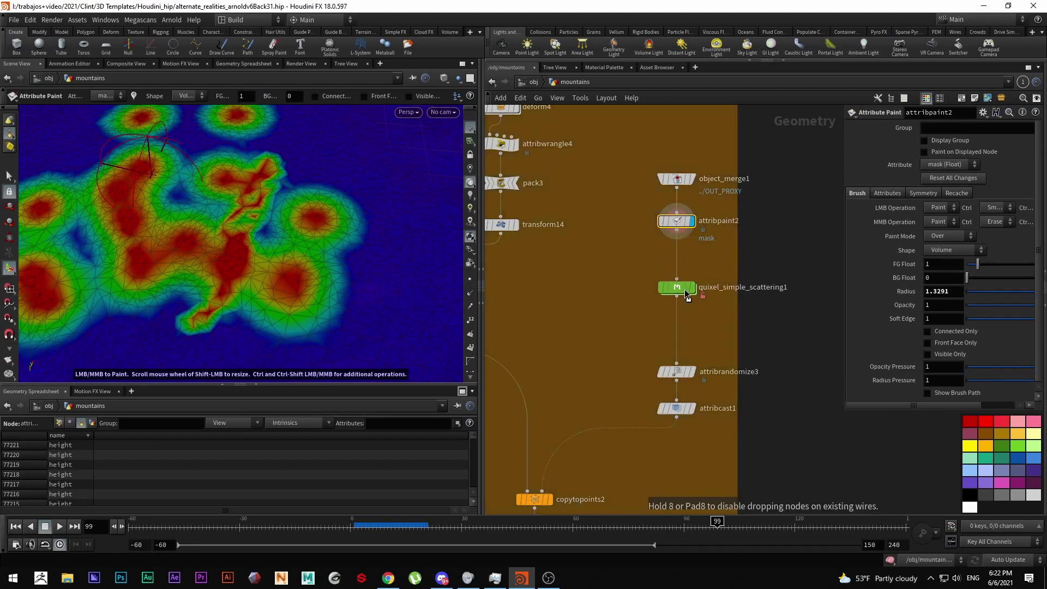
pyautogui.moveTo(620, 264); pyautogui.dragTo(700, 320)
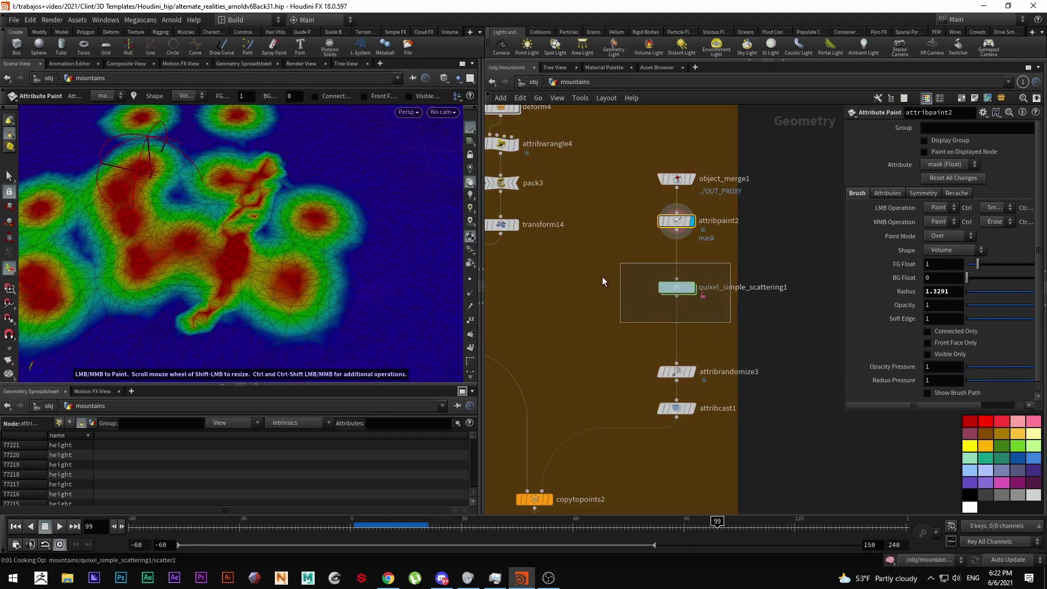
pyautogui.click(693, 290)
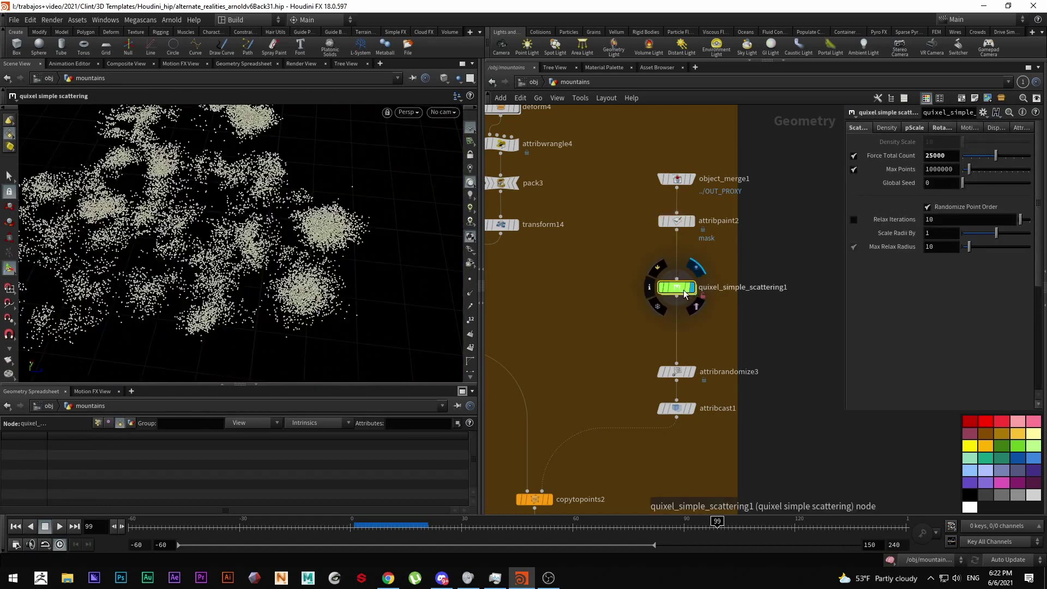
pyautogui.press('Escape')
pyautogui.moveTo(375, 261); pyautogui.dragTo(310, 274)
pyautogui.press('Return')
# Examine quixel_simple_scattering1's pScale, rotation, motion, displacement, density and scatter settings.
pyautogui.click(915, 130)
pyautogui.click(938, 129)
pyautogui.click(965, 129)
pyautogui.click(999, 129)
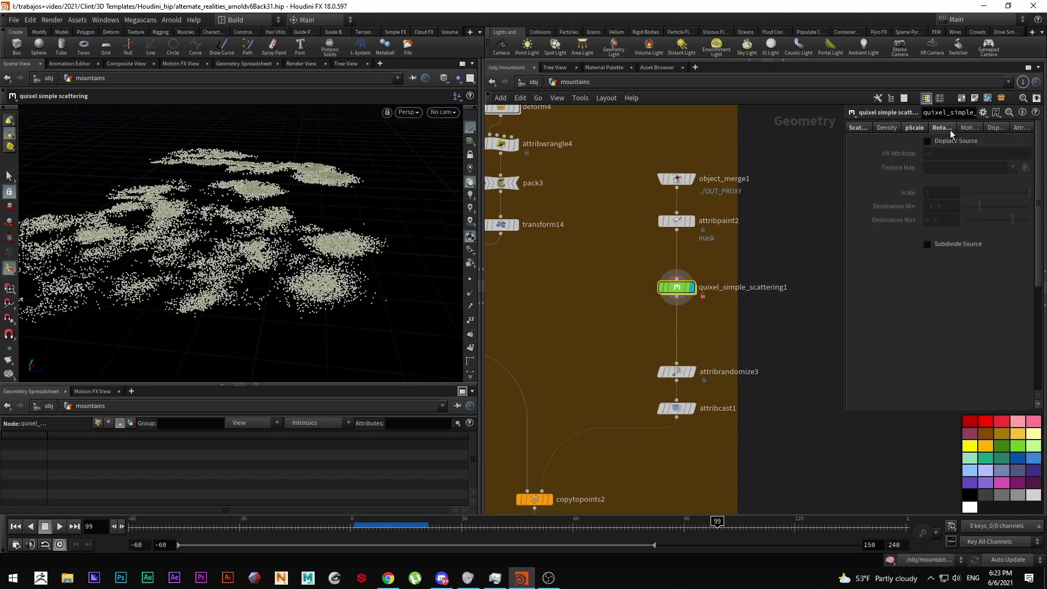
pyautogui.click(924, 130)
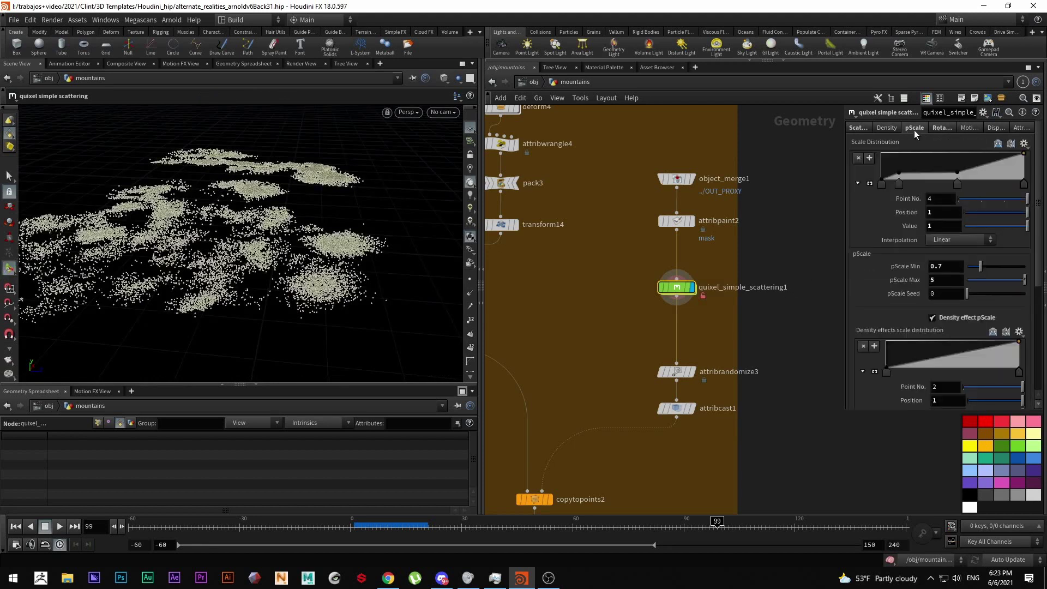
pyautogui.click(943, 129)
pyautogui.click(962, 128)
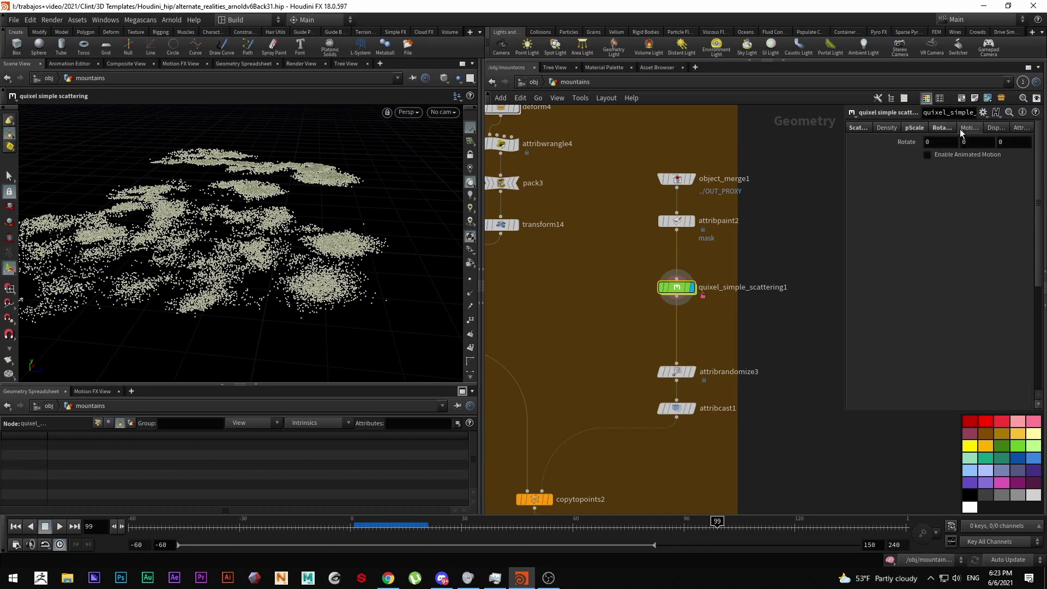
pyautogui.click(895, 129)
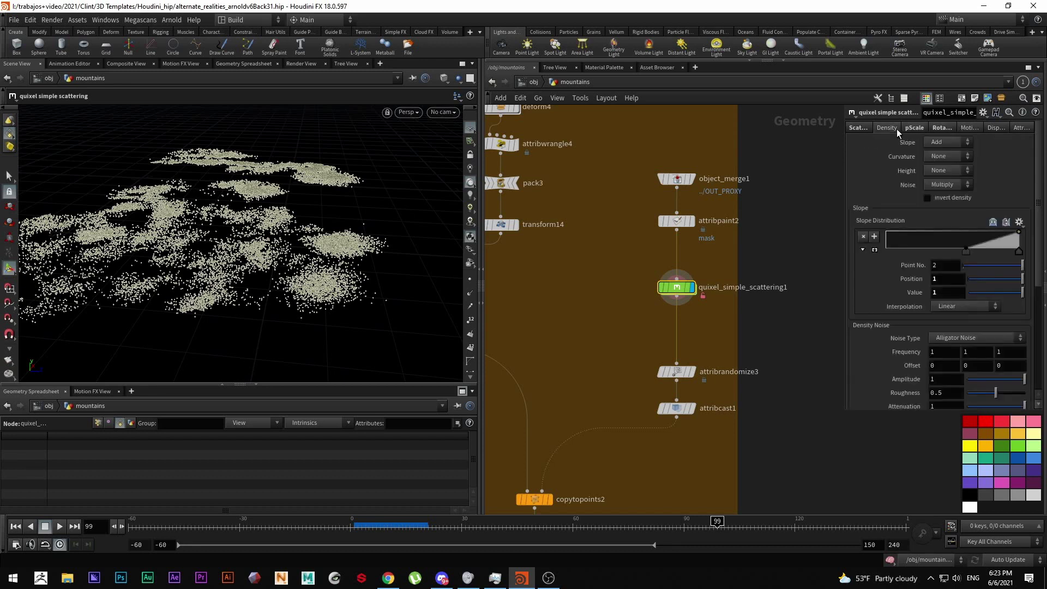
pyautogui.click(865, 129)
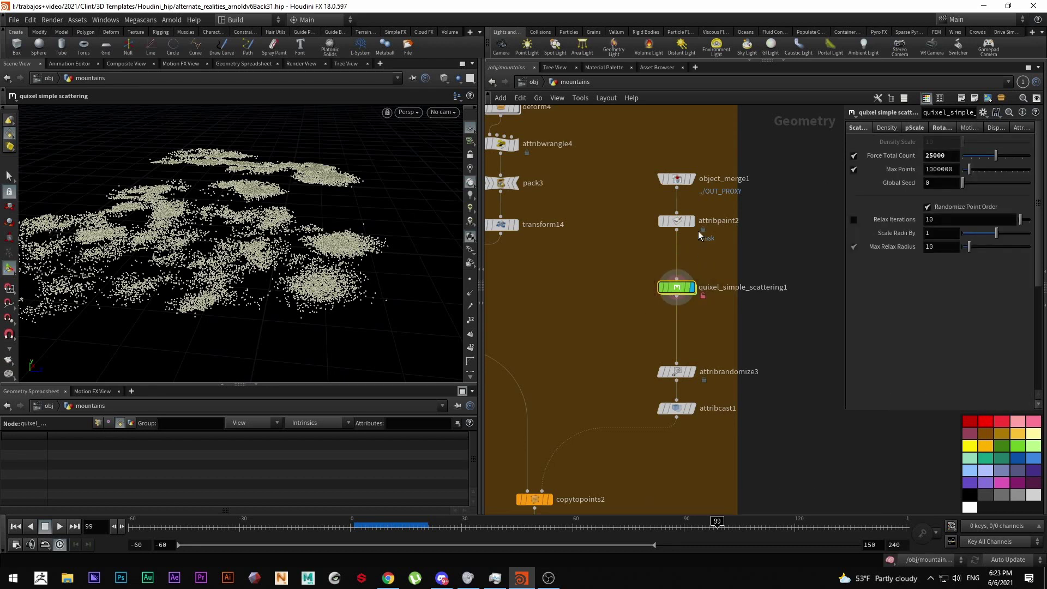
# Try matching quixel_simple_scattering1 to its current definition and allowing its contents to be edited again.
pyautogui.rightClick(678, 289)
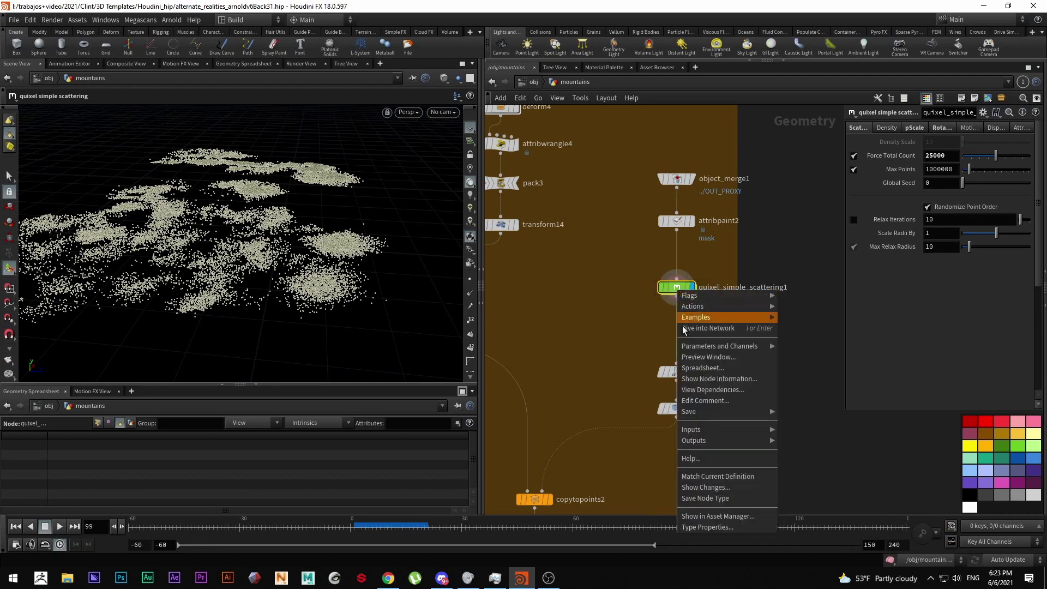
pyautogui.click(707, 477)
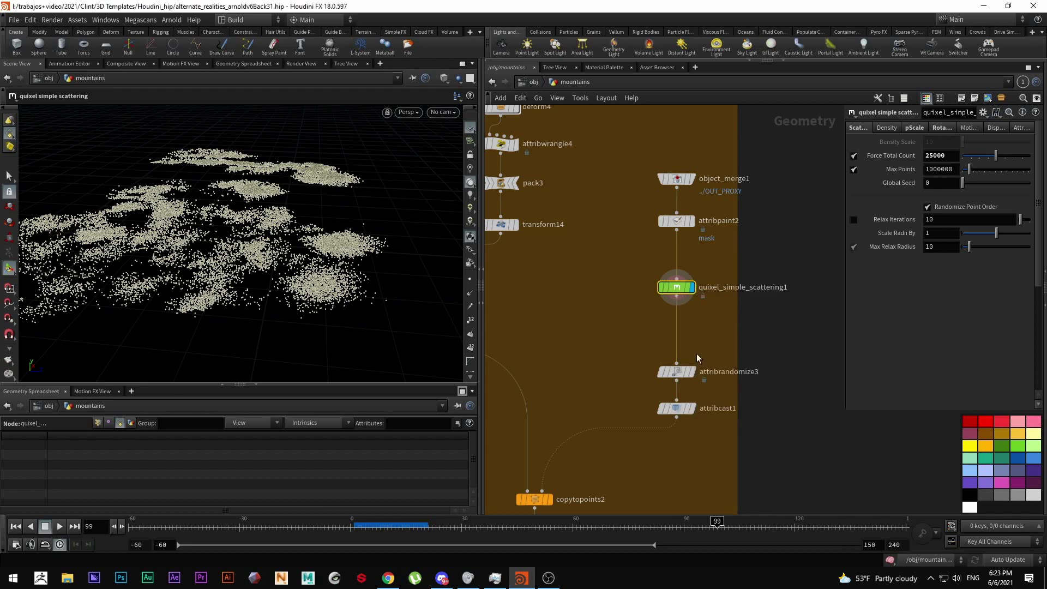
pyautogui.rightClick(684, 294)
pyautogui.click(736, 520)
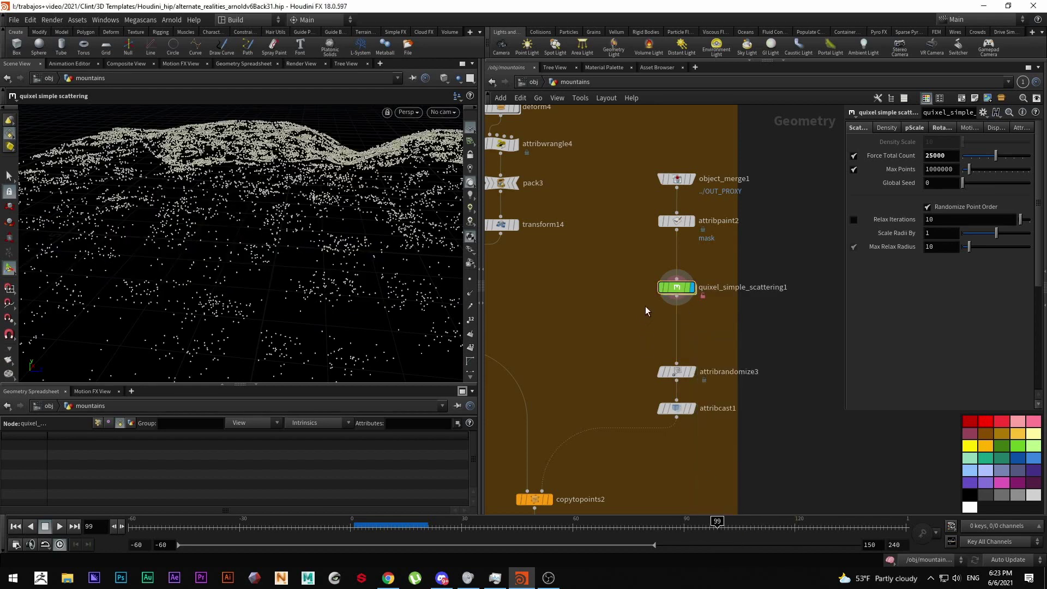
# Undo the content-editing changes on quixel_simple_scattering1 and open the density VOP network inside it.
pyautogui.hotkey('ctrl', 'z')
pyautogui.hotkey('ctrl', 'z')
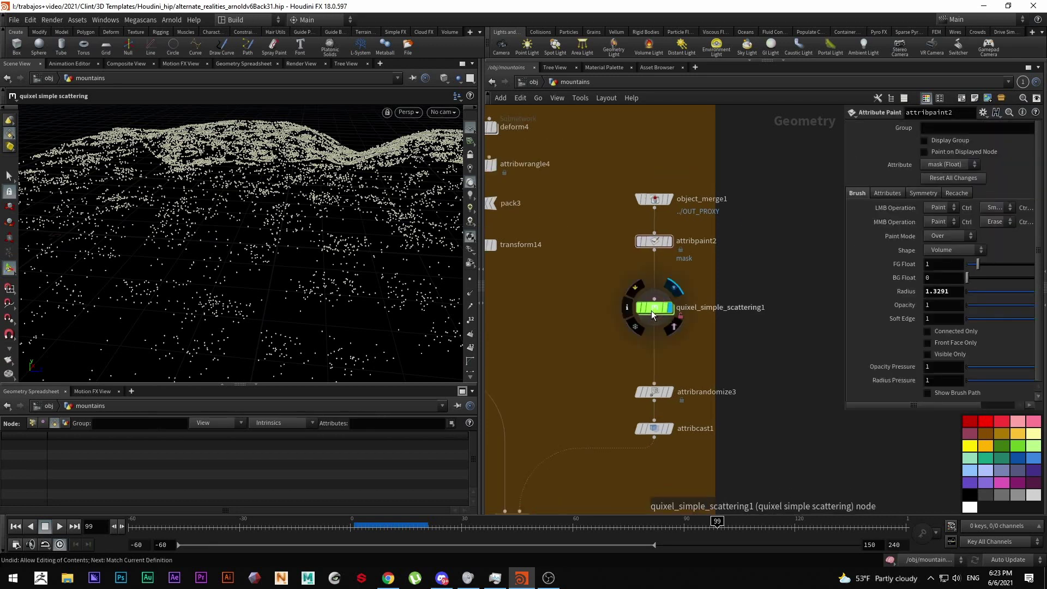
pyautogui.click(651, 308)
pyautogui.doubleClick(651, 309)
pyautogui.scroll(6, 688, 343)
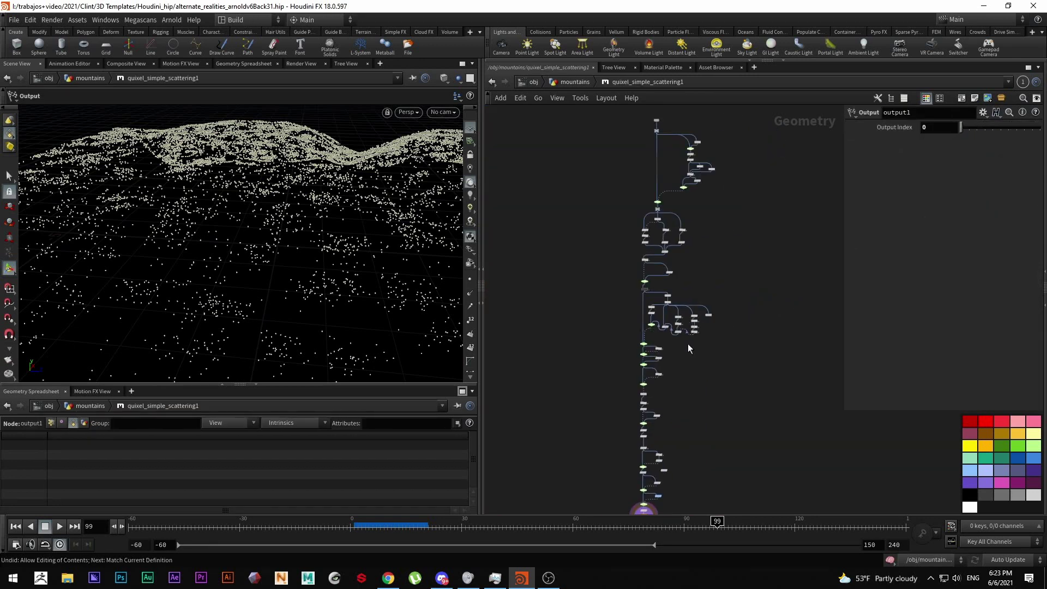
pyautogui.scroll(10, 653, 430)
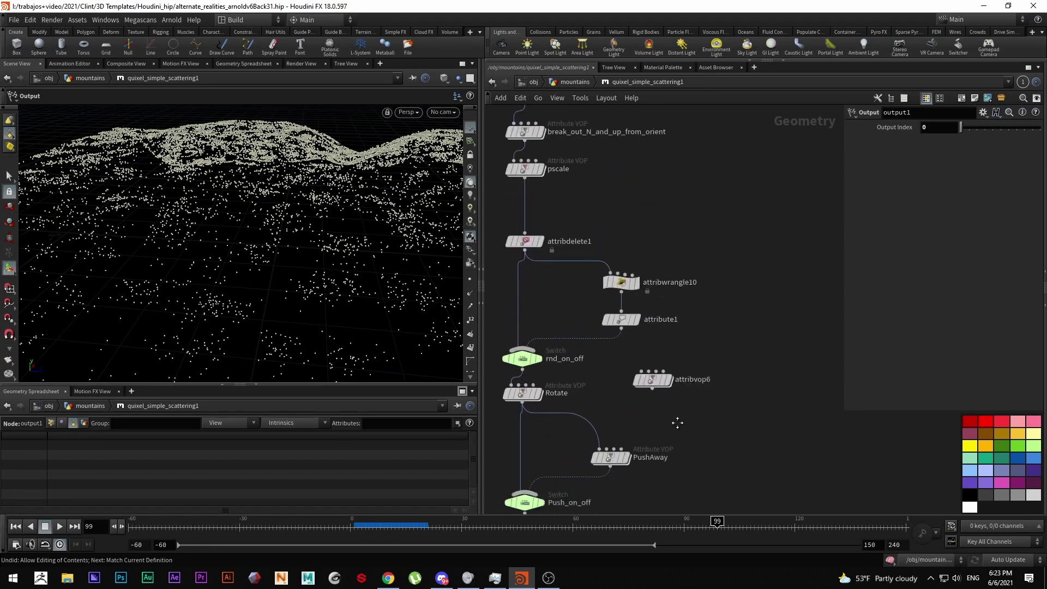
pyautogui.scroll(8, 662, 397)
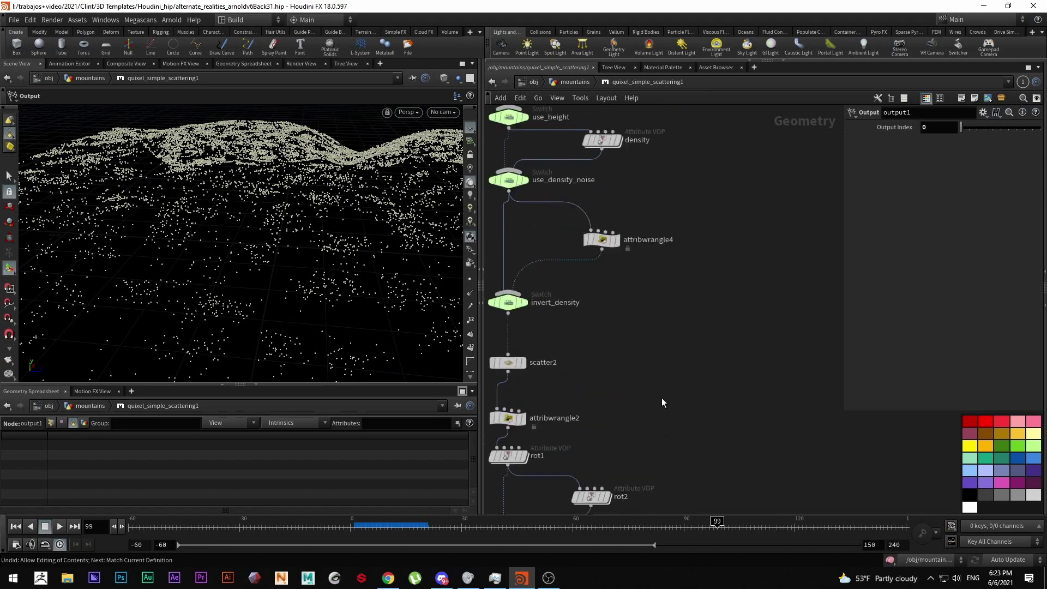
pyautogui.doubleClick(598, 266)
pyautogui.scroll(5, 724, 344)
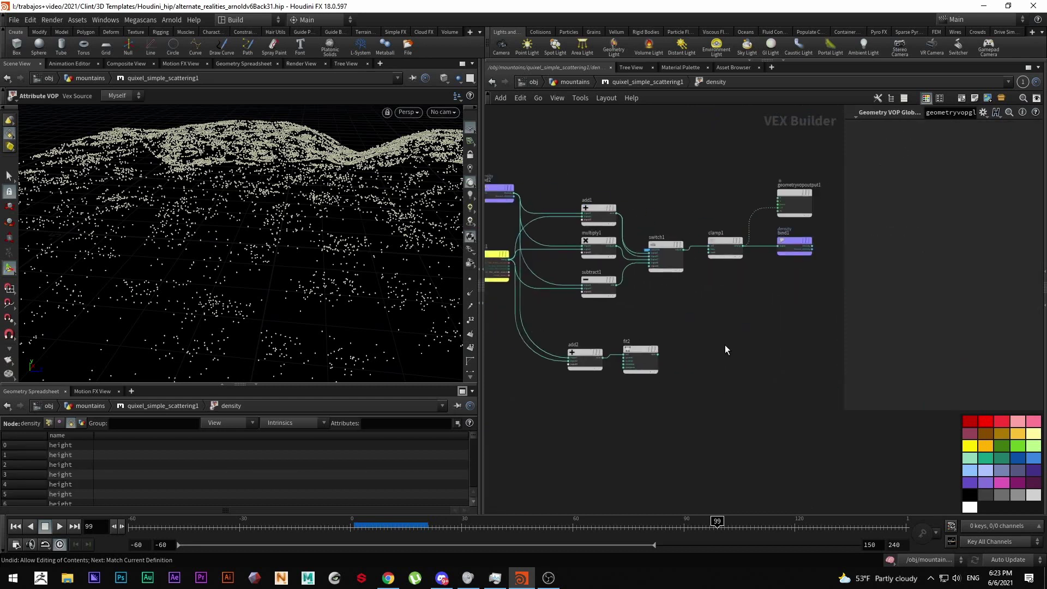
# Add a Bind node below clamp1 in the density network.
pyautogui.press('Tab')
pyautogui.click(654, 340)
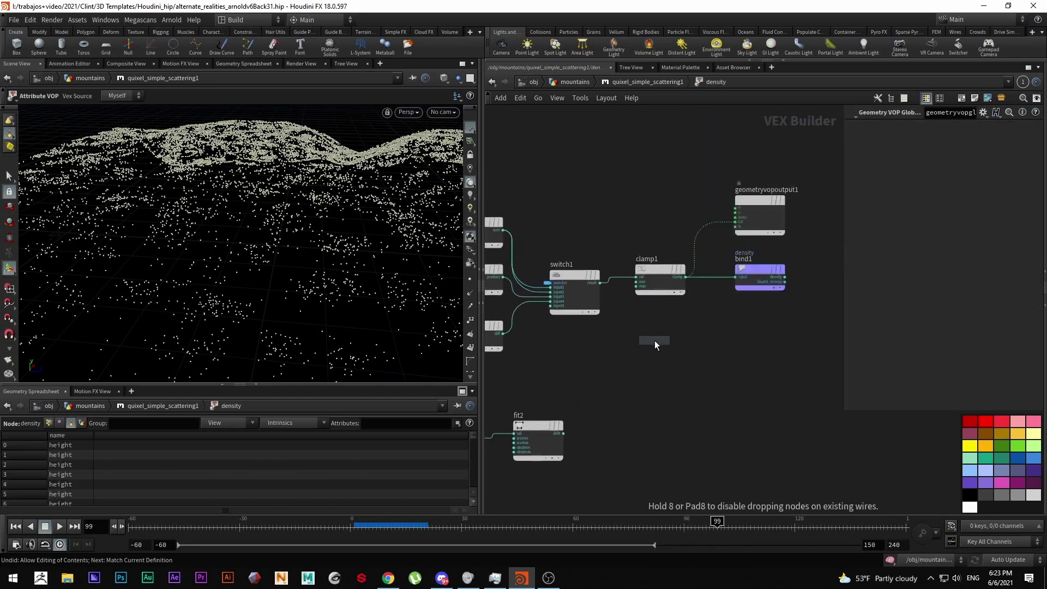
pyautogui.click(655, 340)
# Return to the mountains network, display and select attribpaint2, and check its point attributes for the mask.
pyautogui.click(630, 82)
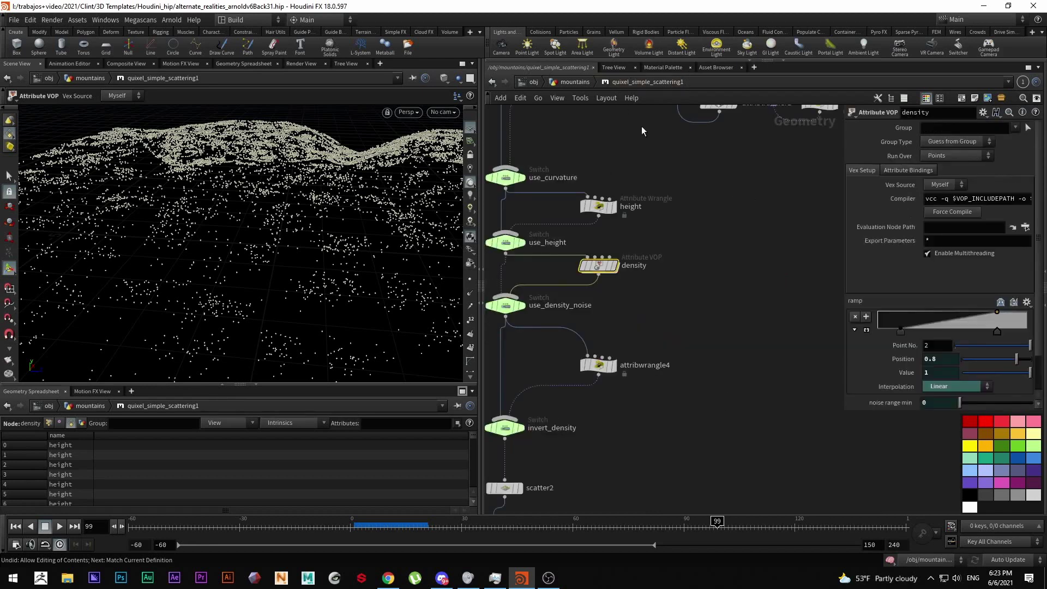
pyautogui.press('u')
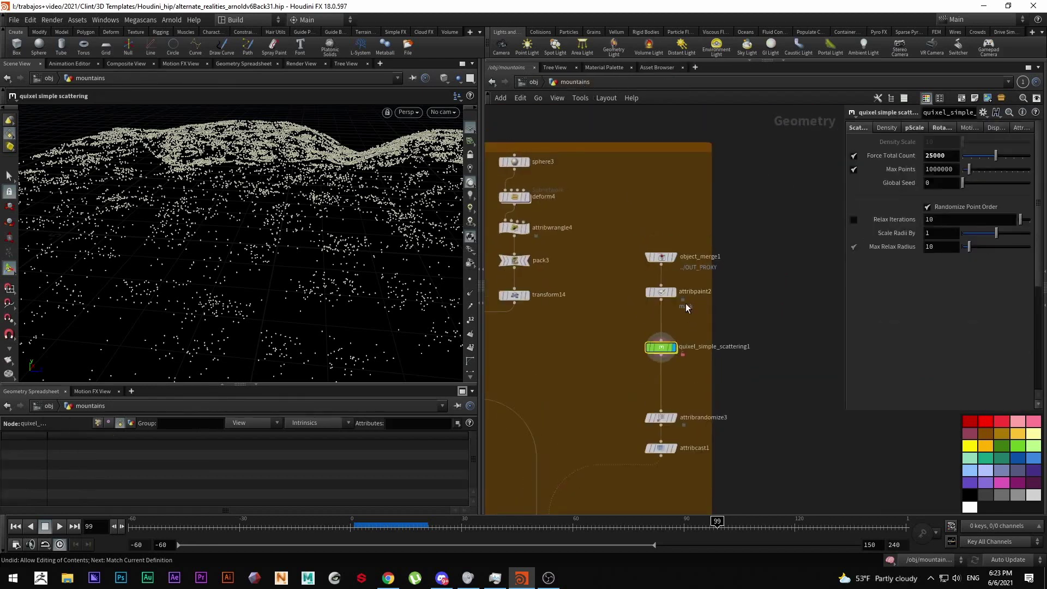
pyautogui.click(661, 292)
pyautogui.scroll(3, 681, 304)
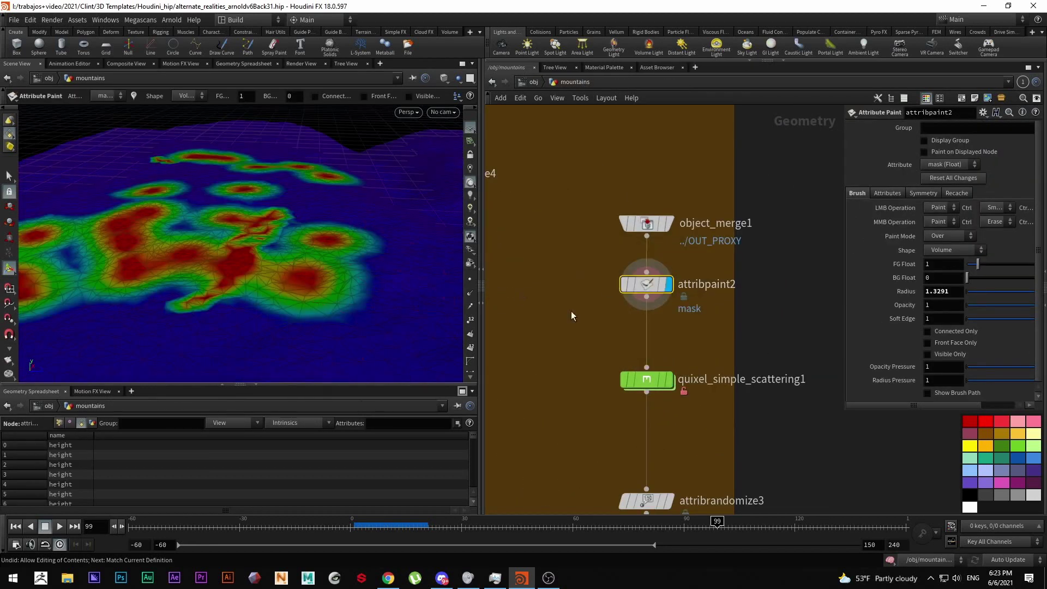
pyautogui.click(58, 423)
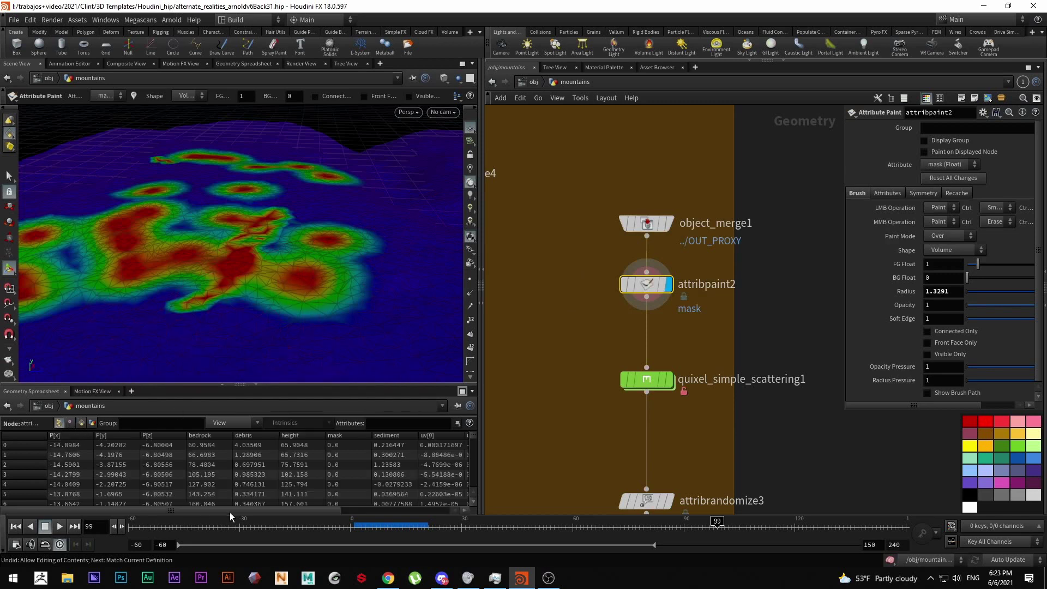
# Reopen the density network inside quixel_simple_scattering1 and name the new Bind node's parameter mask.
pyautogui.doubleClick(648, 380)
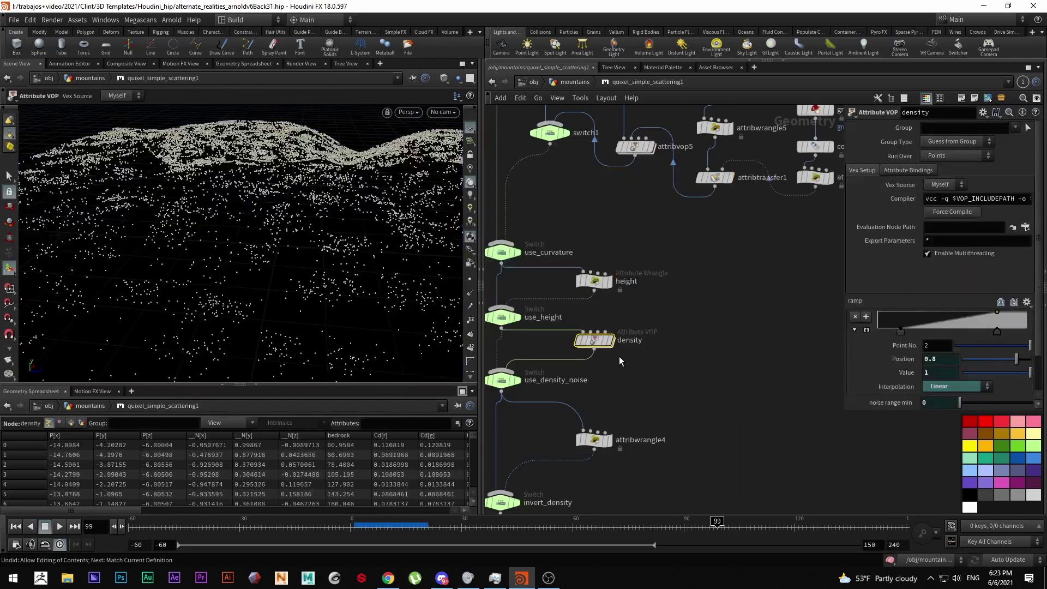
pyautogui.doubleClick(597, 346)
pyautogui.scroll(5, 695, 367)
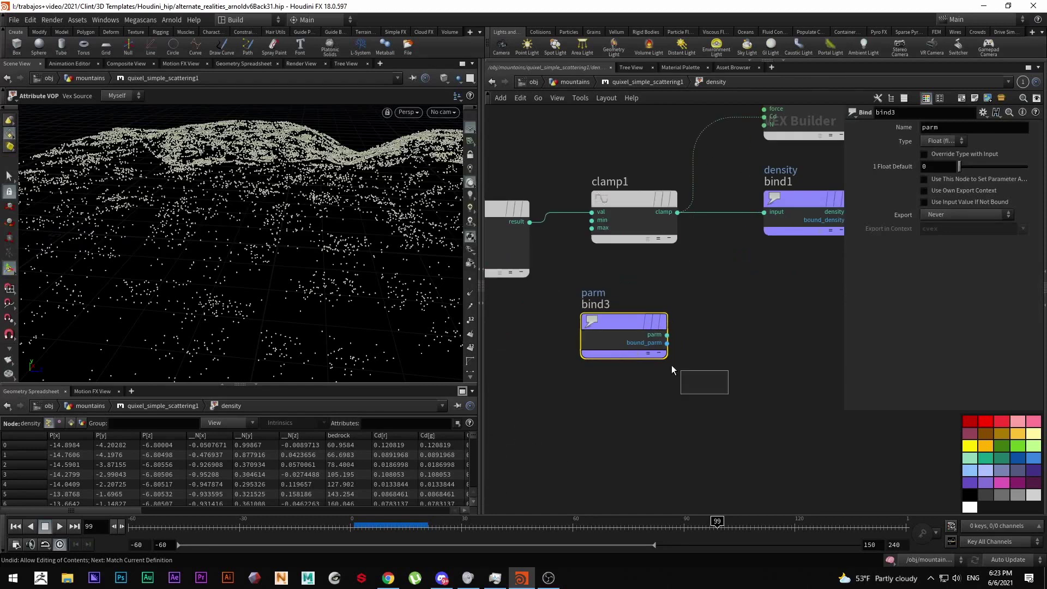
pyautogui.doubleClick(937, 127)
pyautogui.write('mask')
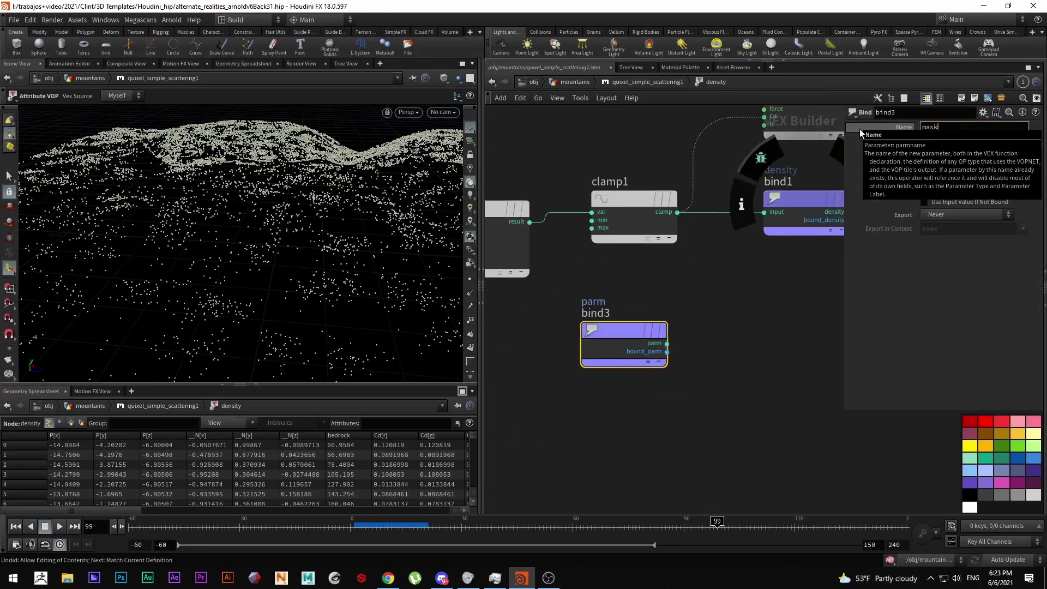
pyautogui.press('Return')
# Insert a Multiply node between clamp1 and the density bind, and connect the mask output to its second input.
pyautogui.press('Tab')
pyautogui.write('mult')
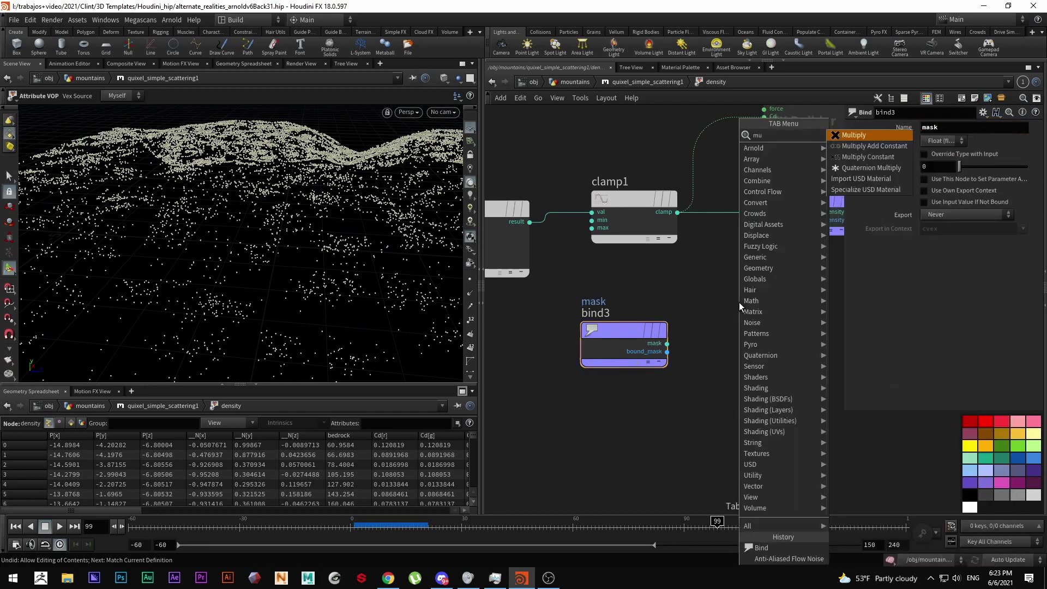
pyautogui.press('Return')
pyautogui.click(736, 295)
pyautogui.moveTo(734, 283); pyautogui.dragTo(794, 219)
pyautogui.click(667, 343)
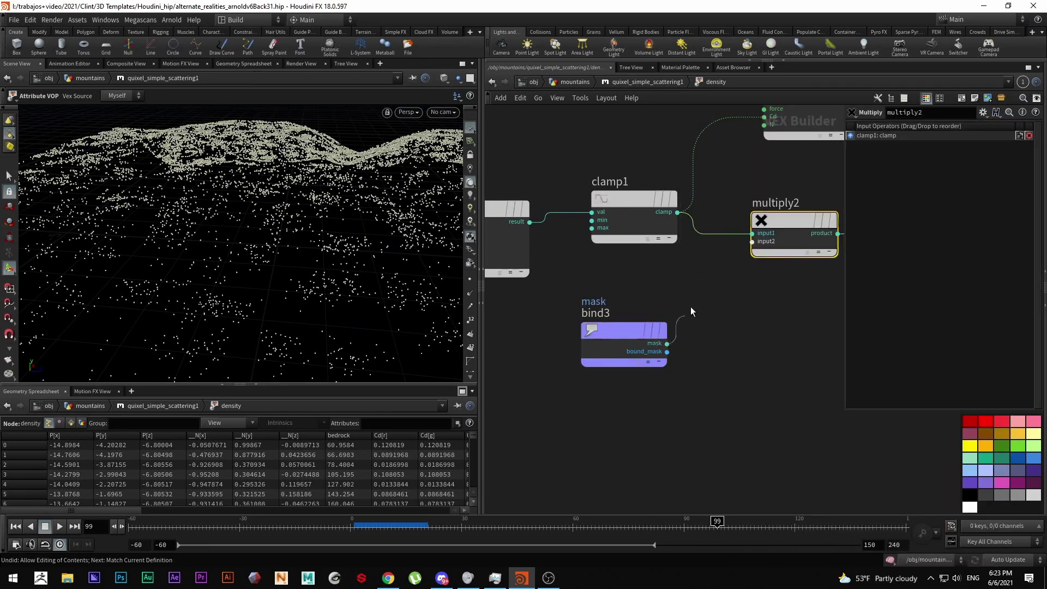
pyautogui.click(752, 241)
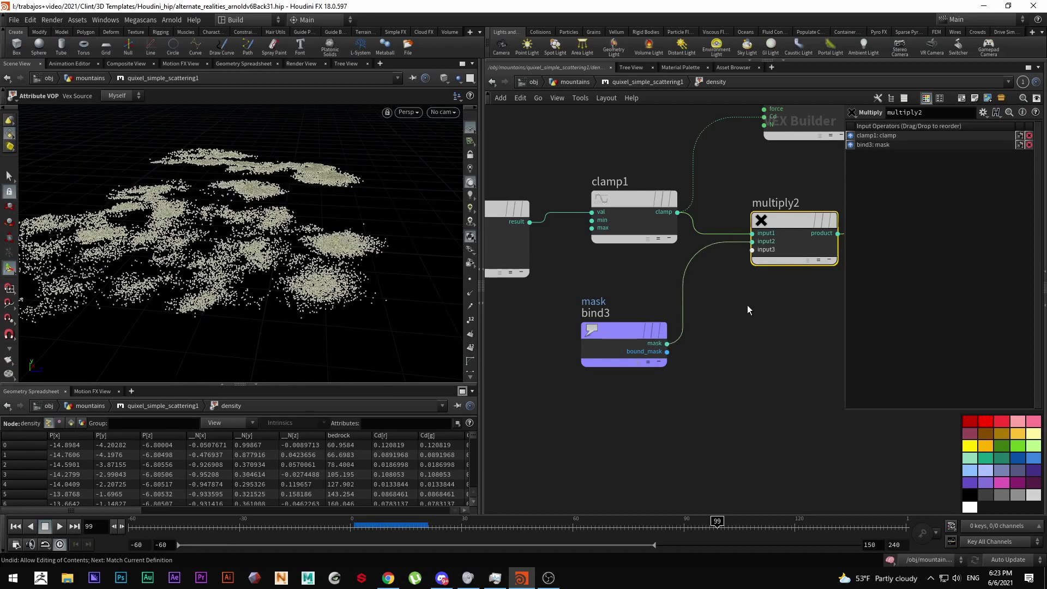
# Return to the mountains network and display quixel_simple_scattering1 to view the masked point scatter.
pyautogui.scroll(-4, 747, 305)
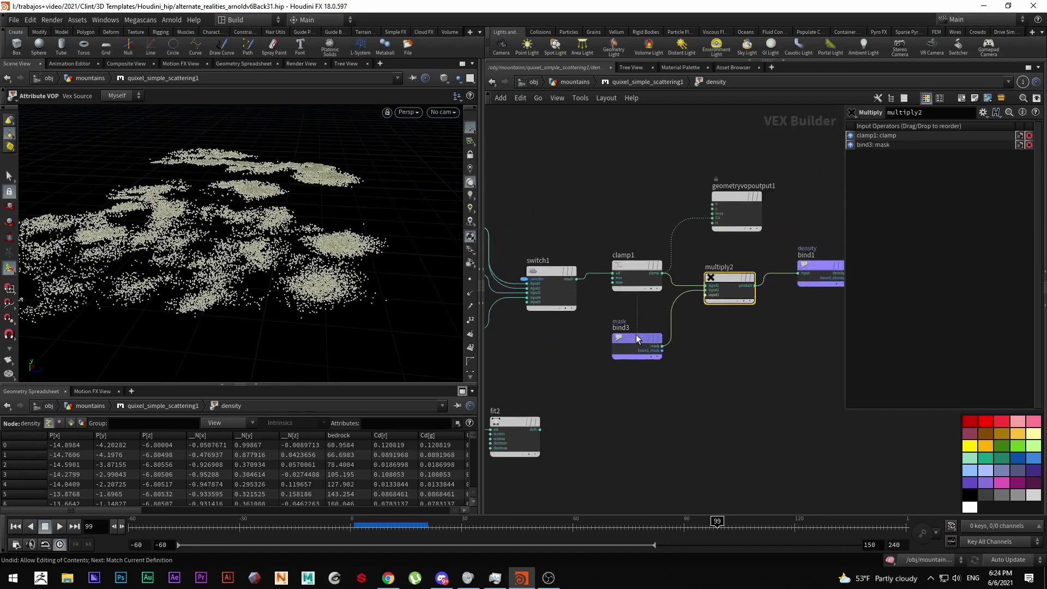
pyautogui.click(626, 82)
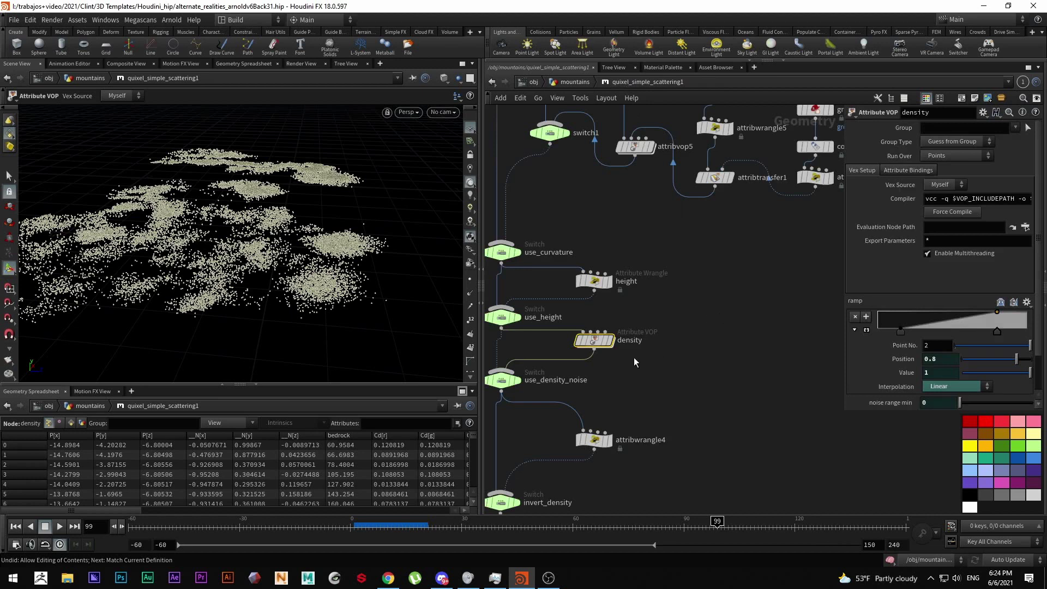
pyautogui.press('u')
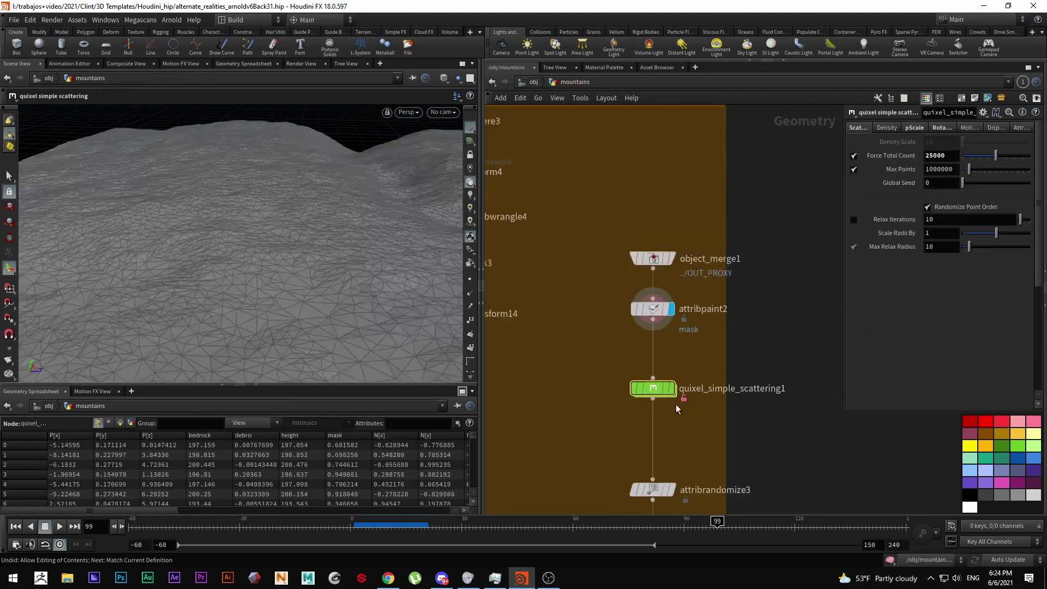
pyautogui.click(674, 390)
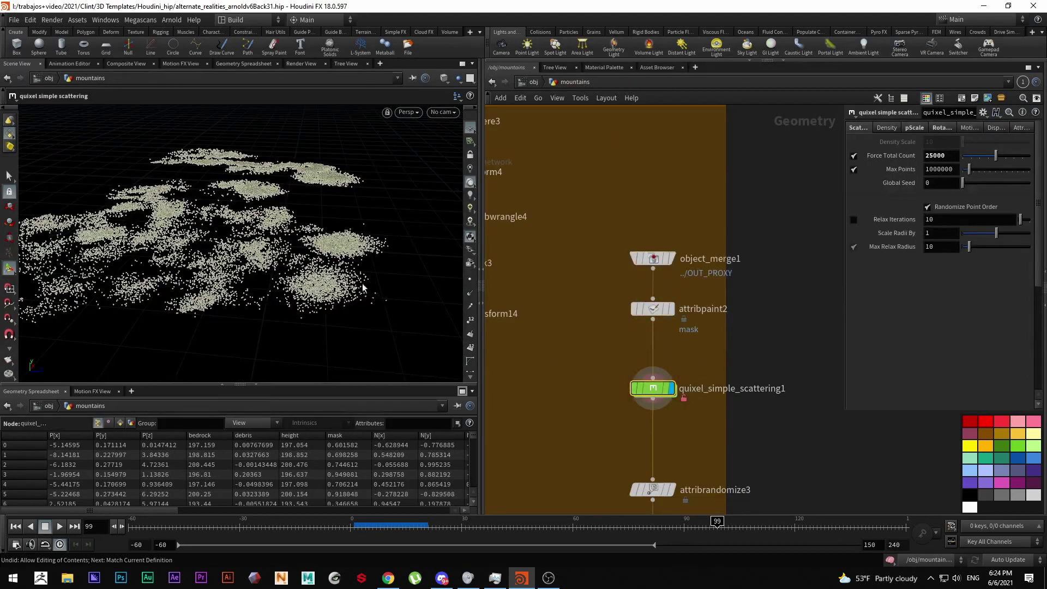
# Try painting an extra mask stroke on the terrain, and undo it.
pyautogui.press('Up')
pyautogui.press('Return')
pyautogui.moveTo(362, 182)
pyautogui.keyDown('alt'); pyautogui.mouseDown()
pyautogui.moveTo(412, 276)
pyautogui.moveTo(314, 316)
pyautogui.moveTo(456, 327)
pyautogui.moveTo(391, 303)
pyautogui.mouseUp(); pyautogui.keyUp('alt')
pyautogui.hotkey('ctrl', 'z')
# Display and select attribrandomize3, and examine its variant attribute settings.
pyautogui.moveTo(562, 411); pyautogui.dragTo(571, 332, button='middle')
pyautogui.scroll(-2, 591, 368)
pyautogui.scroll(-2, 591, 367)
pyautogui.scroll(3, 588, 353)
pyautogui.moveTo(585, 342)
pyautogui.mouseDown()
pyautogui.moveTo(684, 288)
pyautogui.moveTo(669, 279)
pyautogui.mouseUp()
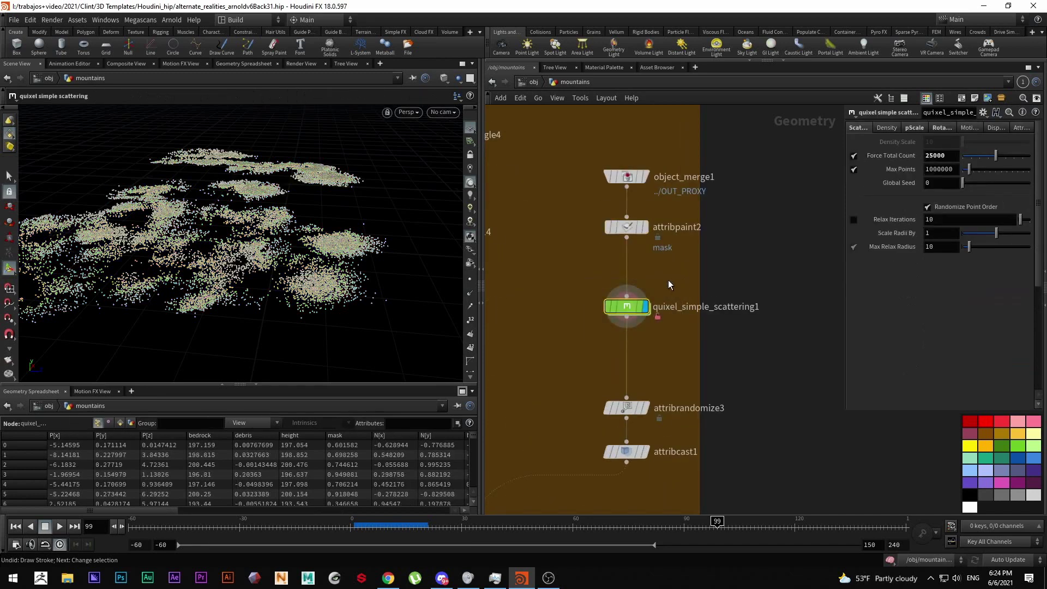
pyautogui.scroll(-1, 600, 338)
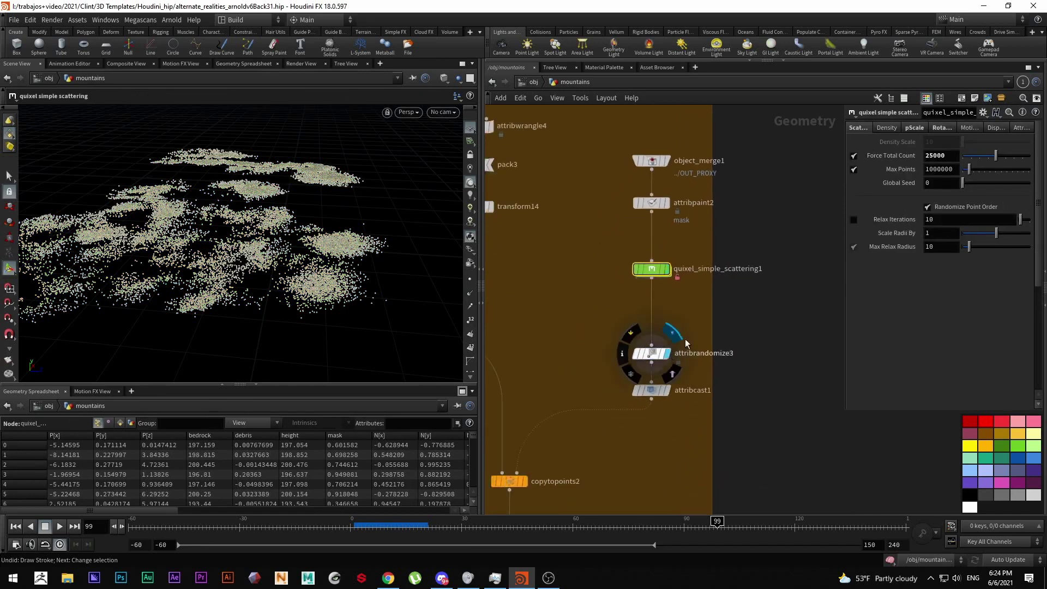
pyautogui.click(651, 353)
pyautogui.doubleClick(921, 170)
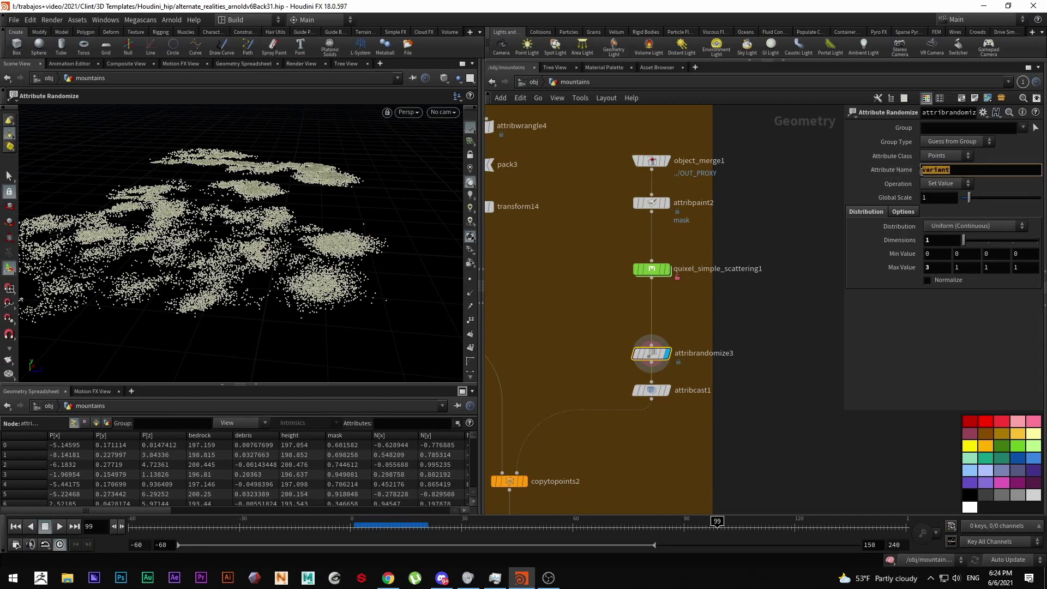
pyautogui.scroll(-3, 651, 357)
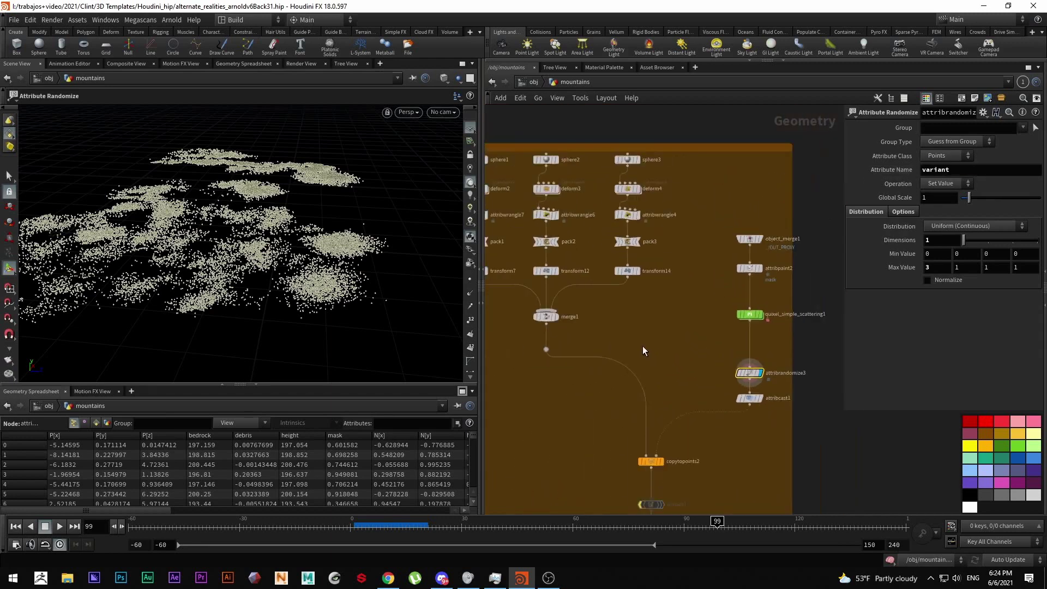
# Review the three sphere branches feeding merge1, and display and select copytopoints2 to view the copied rocks up close.
pyautogui.moveTo(576, 318); pyautogui.dragTo(644, 353, button='middle')
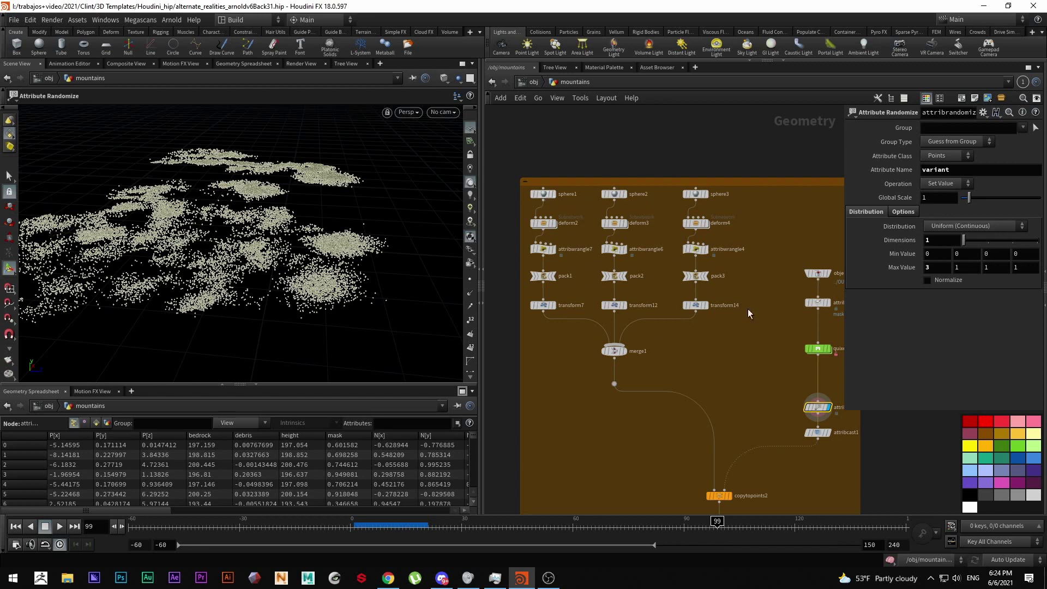
pyautogui.moveTo(669, 360); pyautogui.dragTo(675, 364)
pyautogui.moveTo(678, 370); pyautogui.dragTo(704, 399, button='middle')
pyautogui.scroll(4, 587, 343)
pyautogui.scroll(-4, 629, 280)
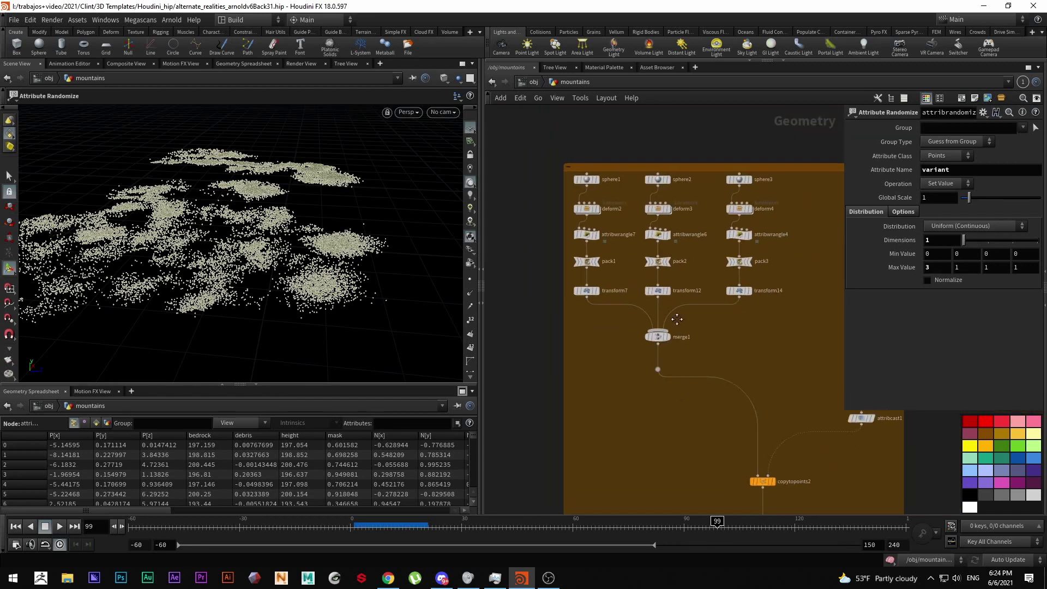
pyautogui.moveTo(688, 347); pyautogui.dragTo(605, 265, button='middle')
pyautogui.moveTo(698, 417)
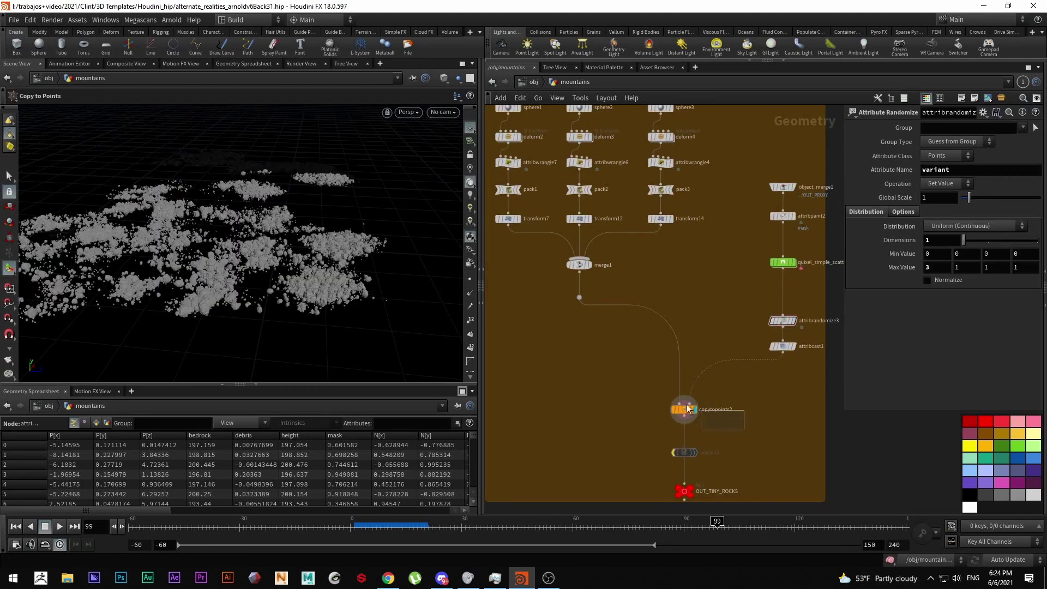
pyautogui.moveTo(220, 253); pyautogui.dragTo(271, 289)
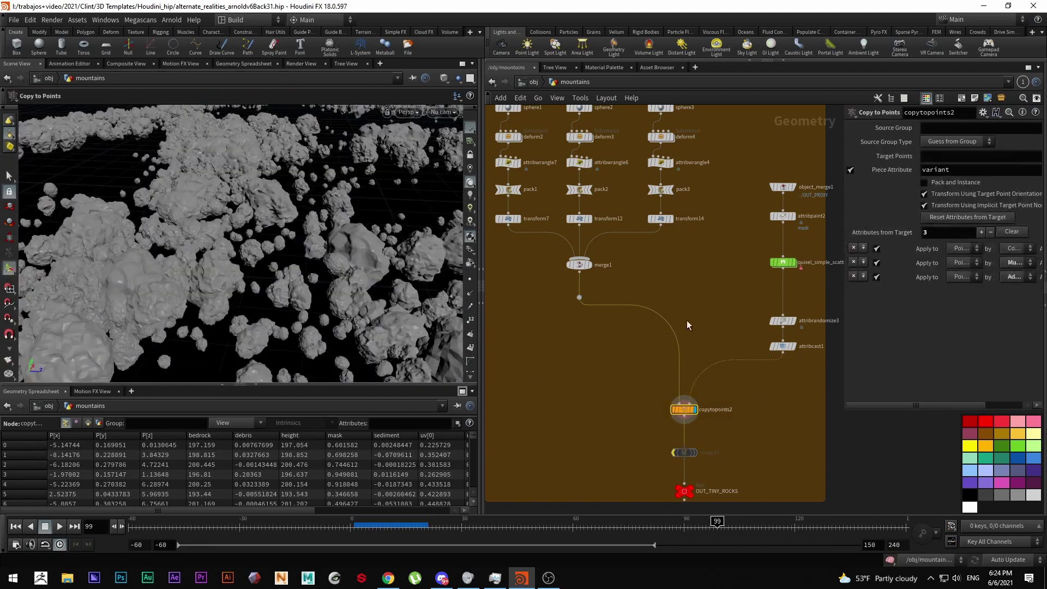
# Display and select deform2, and examine the first rock variant from another angle.
pyautogui.moveTo(658, 279); pyautogui.dragTo(673, 399, button='middle')
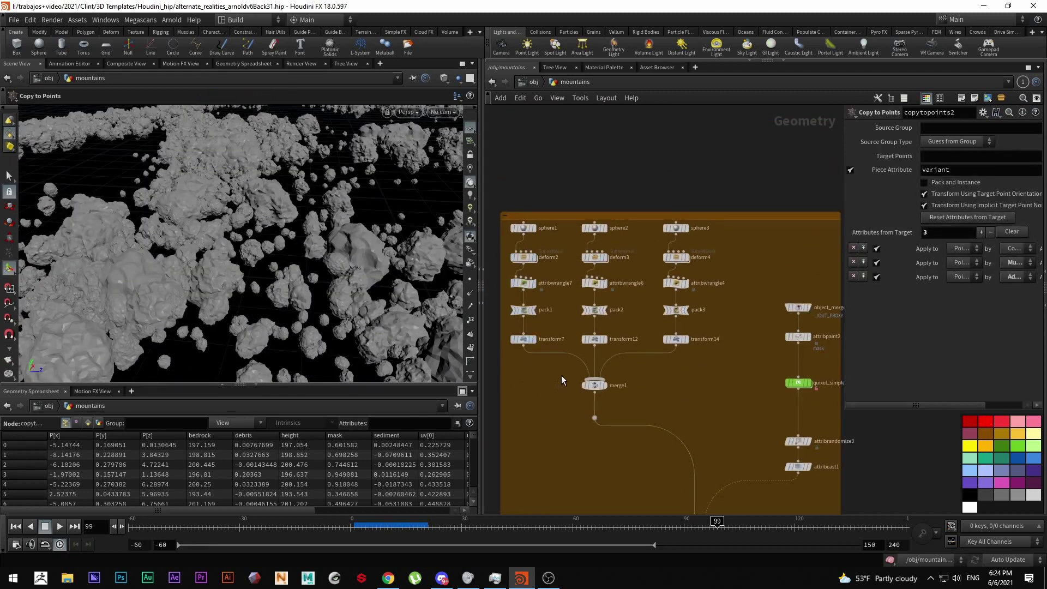
pyautogui.moveTo(571, 345); pyautogui.dragTo(537, 382)
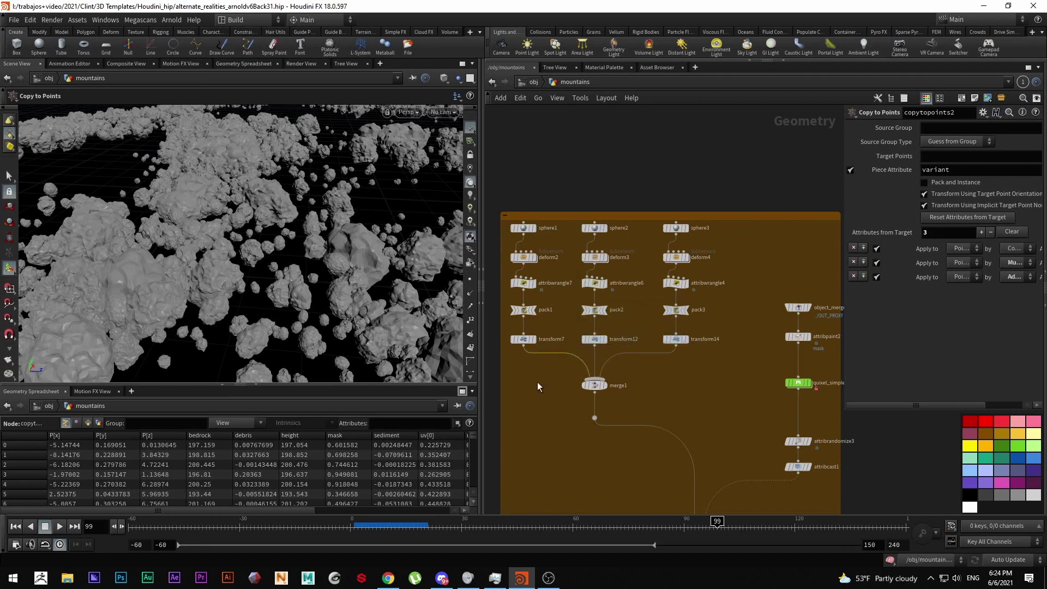
pyautogui.click(533, 257)
pyautogui.keyDown('alt'); pyautogui.moveTo(212, 206); pyautogui.dragTo(226, 245, button='middle'); pyautogui.keyUp('alt')
pyautogui.scroll(-5, 604, 397)
pyautogui.moveTo(604, 396); pyautogui.dragTo(819, 387, button='middle')
pyautogui.keyDown('alt'); pyautogui.moveTo(233, 276); pyautogui.dragTo(189, 269); pyautogui.keyUp('alt')
# Display deform4 and pack2 in turn to compare the other rock variants.
pyautogui.moveTo(791, 334); pyautogui.dragTo(654, 336, button='middle')
pyautogui.scroll(5, 709, 319)
pyautogui.click(716, 341)
pyautogui.click(735, 339)
pyautogui.moveTo(780, 415); pyautogui.dragTo(782, 343, button='middle')
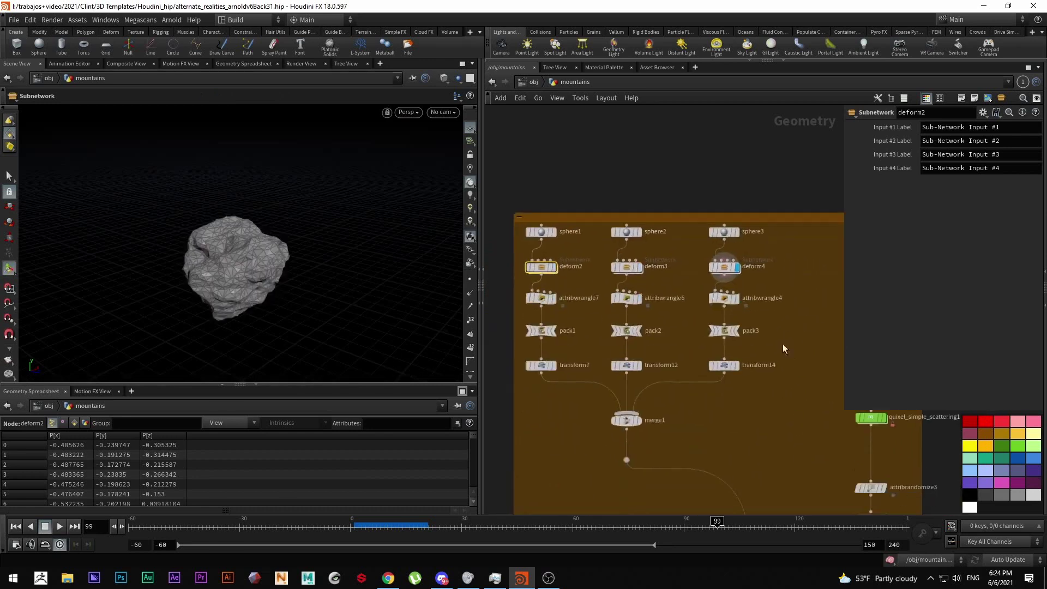
pyautogui.click(639, 332)
pyautogui.scroll(-3, 710, 442)
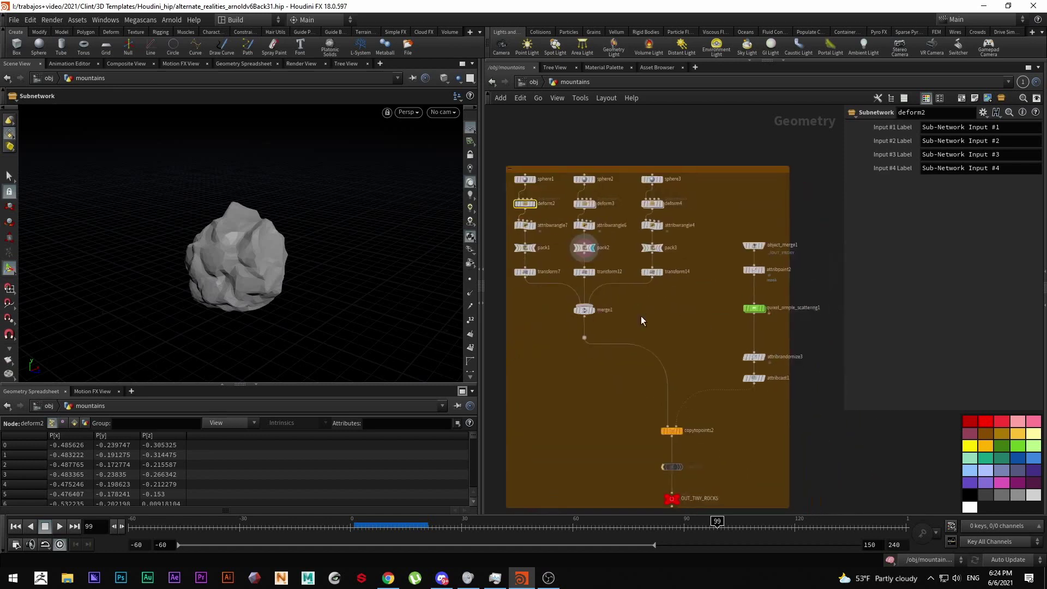
# Display and select copytopoints2 again, and examine the scattered tiny rocks across the terrain.
pyautogui.moveTo(688, 439); pyautogui.dragTo(666, 385, button='middle')
pyautogui.scroll(3, 667, 385)
pyautogui.click(667, 370)
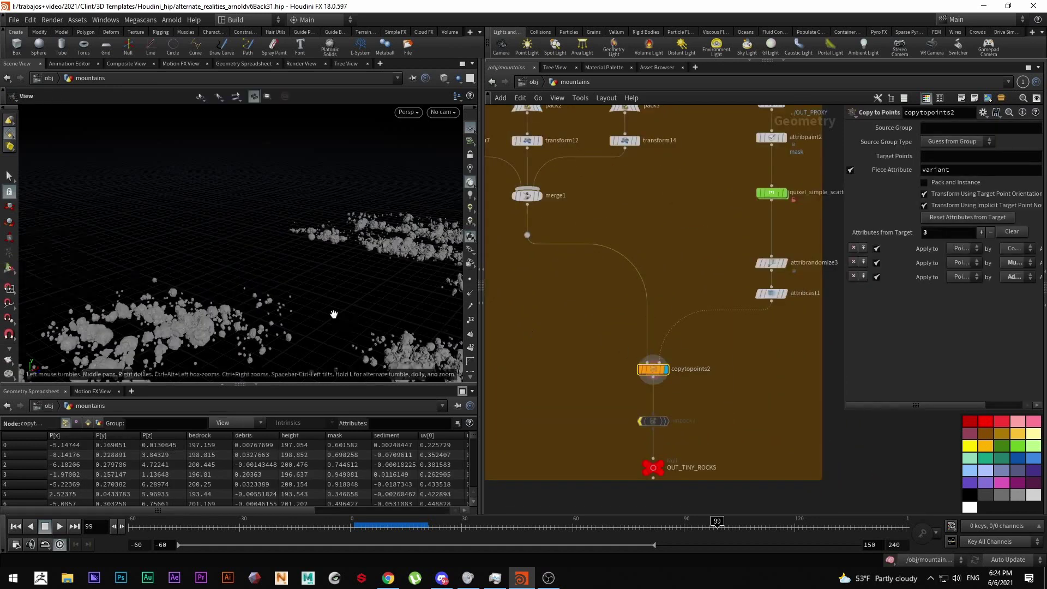
pyautogui.keyDown('alt'); pyautogui.moveTo(332, 313); pyautogui.dragTo(246, 205); pyautogui.keyUp('alt')
pyautogui.scroll(-8, 627, 262)
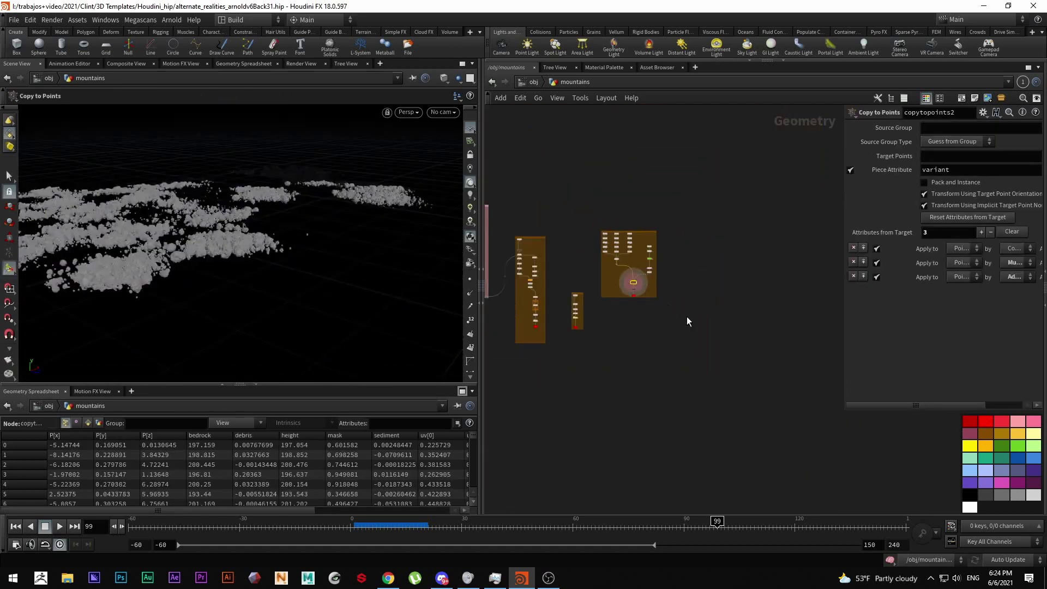
pyautogui.scroll(4, 724, 287)
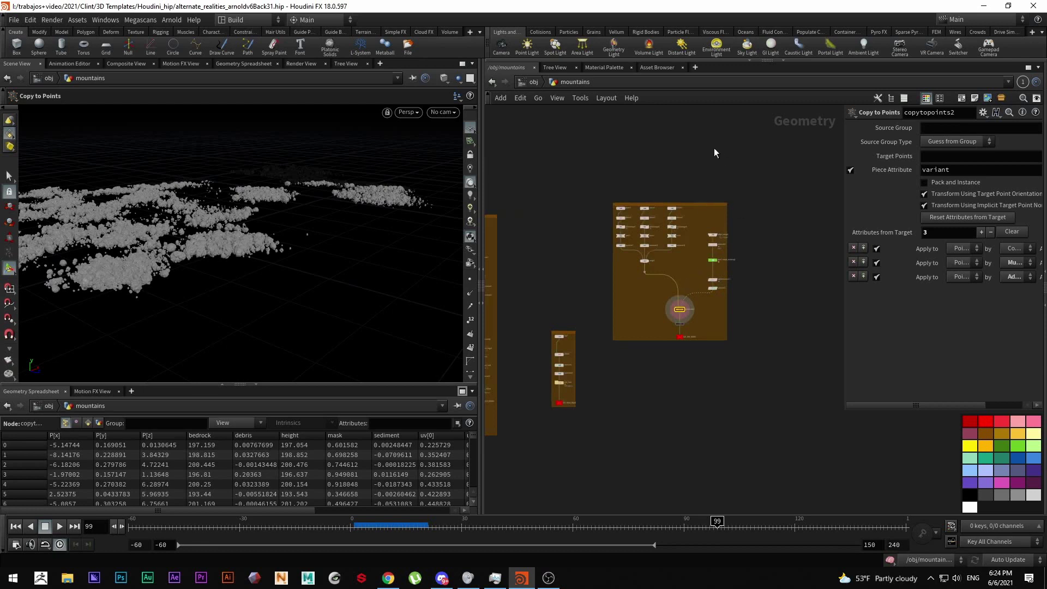
# Display OUT_ROCK_MIDDLE in the middle rocks network box to view the mid-ground rock formations.
pyautogui.moveTo(714, 148); pyautogui.dragTo(836, 142, button='middle')
pyautogui.moveTo(654, 168); pyautogui.dragTo(656, 255)
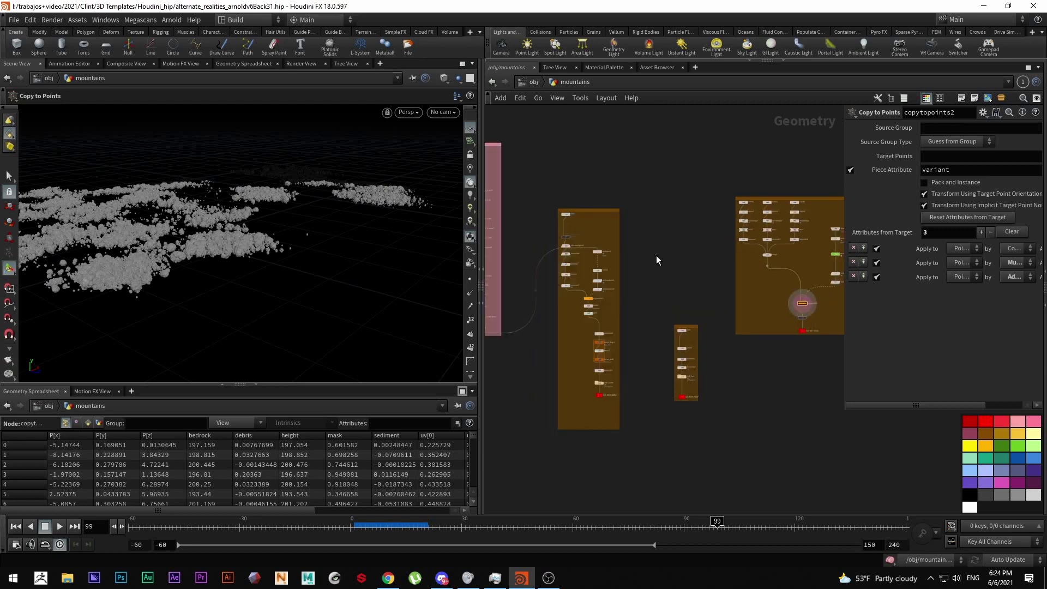
pyautogui.moveTo(656, 255); pyautogui.dragTo(720, 251, button='middle')
pyautogui.scroll(3, 677, 353)
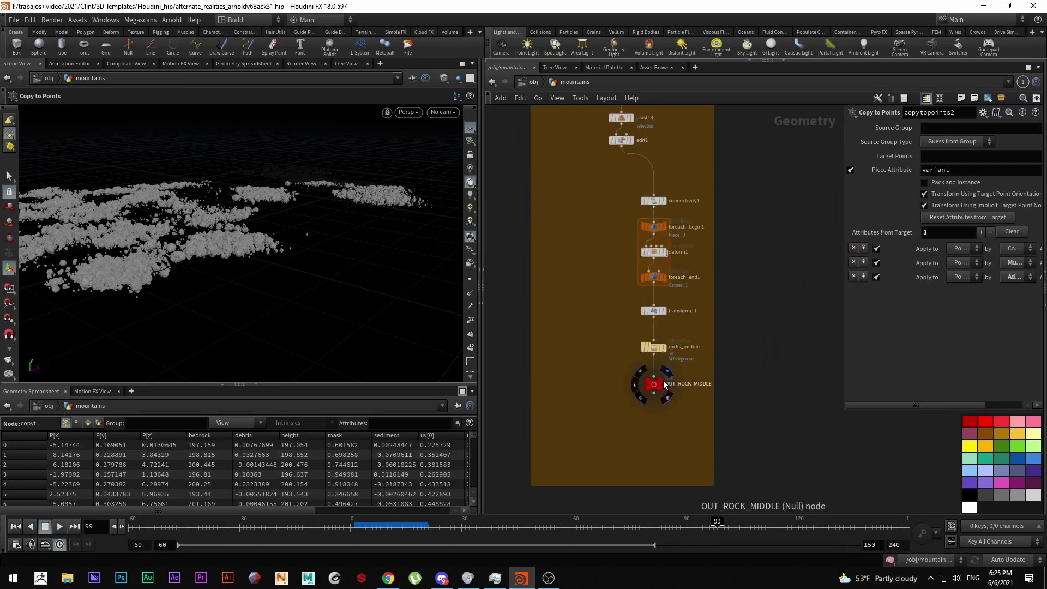
pyautogui.click(664, 382)
pyautogui.moveTo(595, 383); pyautogui.dragTo(711, 385, button='middle')
pyautogui.scroll(-3, 665, 386)
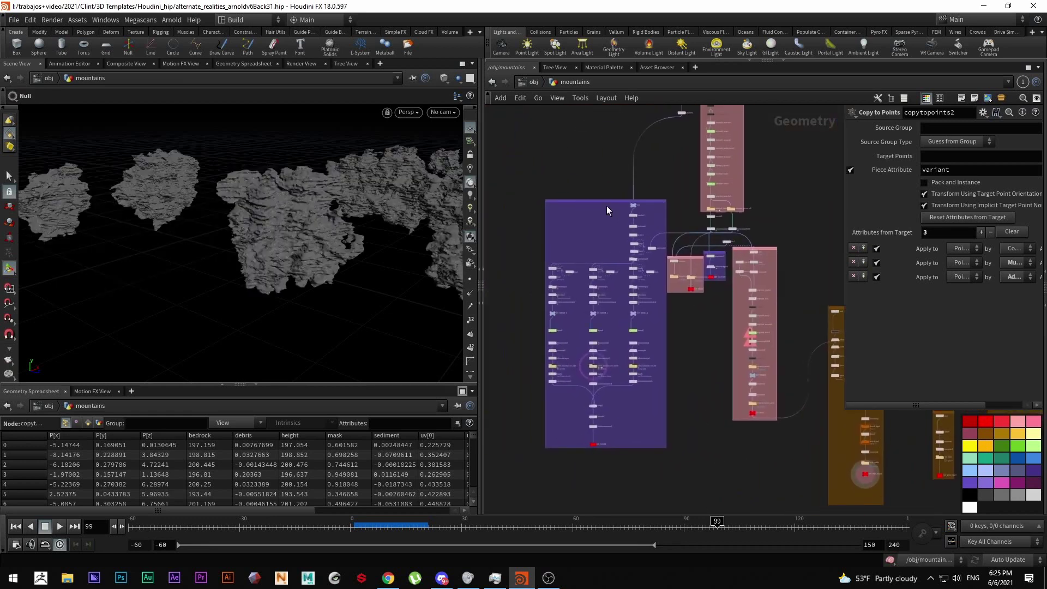
# Move the large purple network box and the small pink network box left, spacing them away from their neighbours.
pyautogui.moveTo(606, 205); pyautogui.dragTo(559, 204)
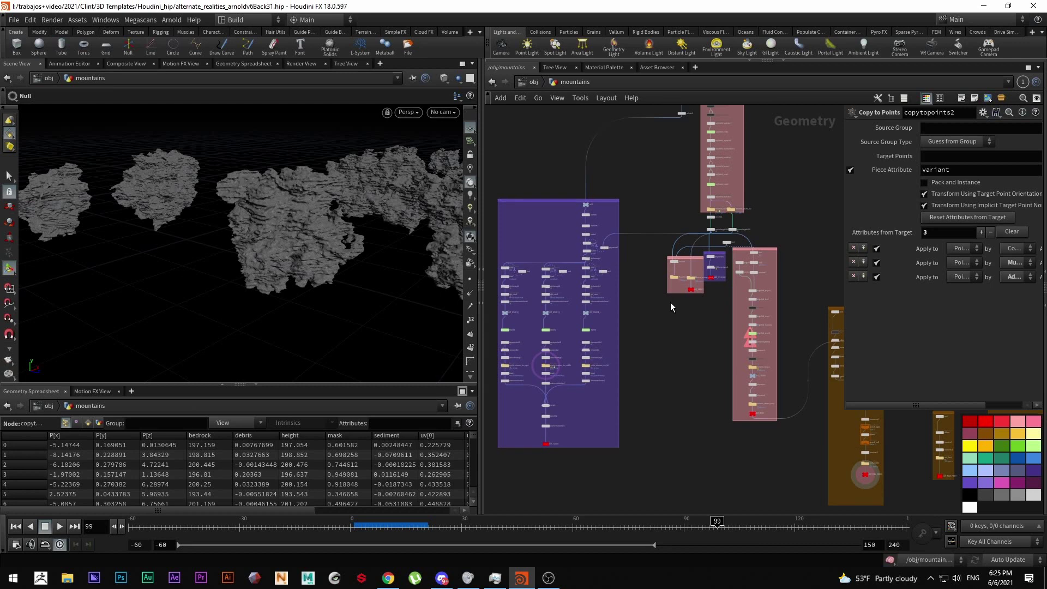
pyautogui.press('Escape')
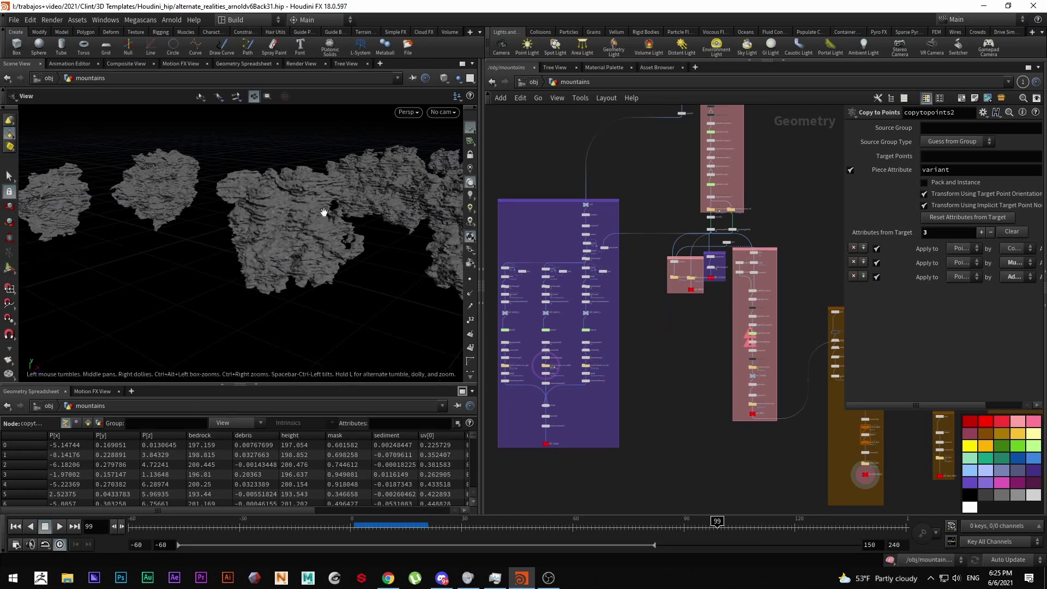
pyautogui.scroll(-5, 326, 210)
pyautogui.moveTo(345, 196); pyautogui.dragTo(368, 240)
pyautogui.moveTo(545, 205); pyautogui.dragTo(610, 196, button='middle')
pyautogui.moveTo(615, 195); pyautogui.dragTo(595, 191)
pyautogui.moveTo(713, 184); pyautogui.dragTo(680, 208, button='middle')
pyautogui.moveTo(709, 273); pyautogui.dragTo(683, 268)
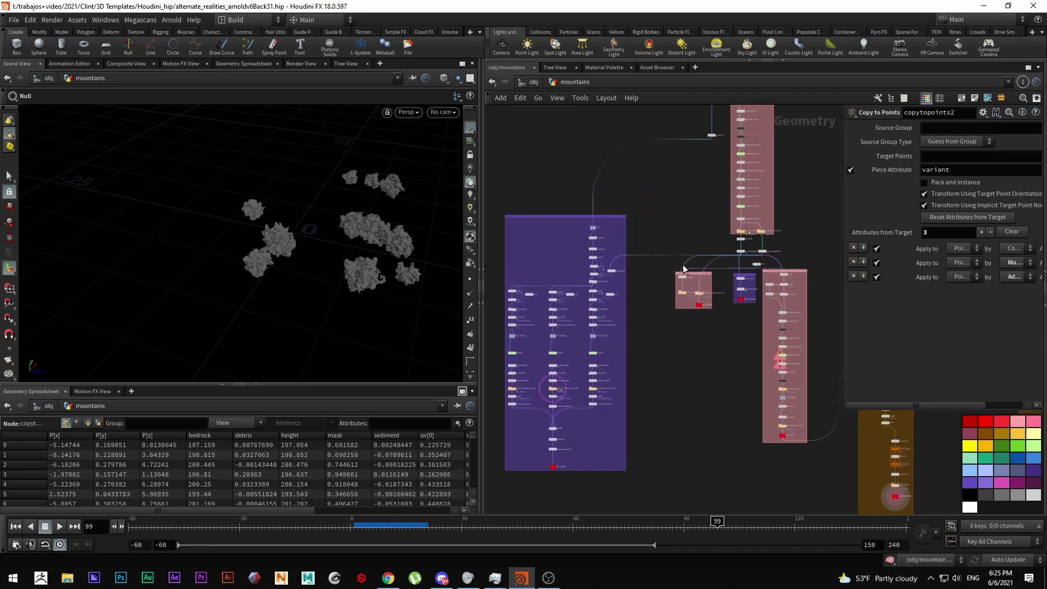
# Leave the mountains network for the object level and open the snow_wind network.
pyautogui.click(534, 82)
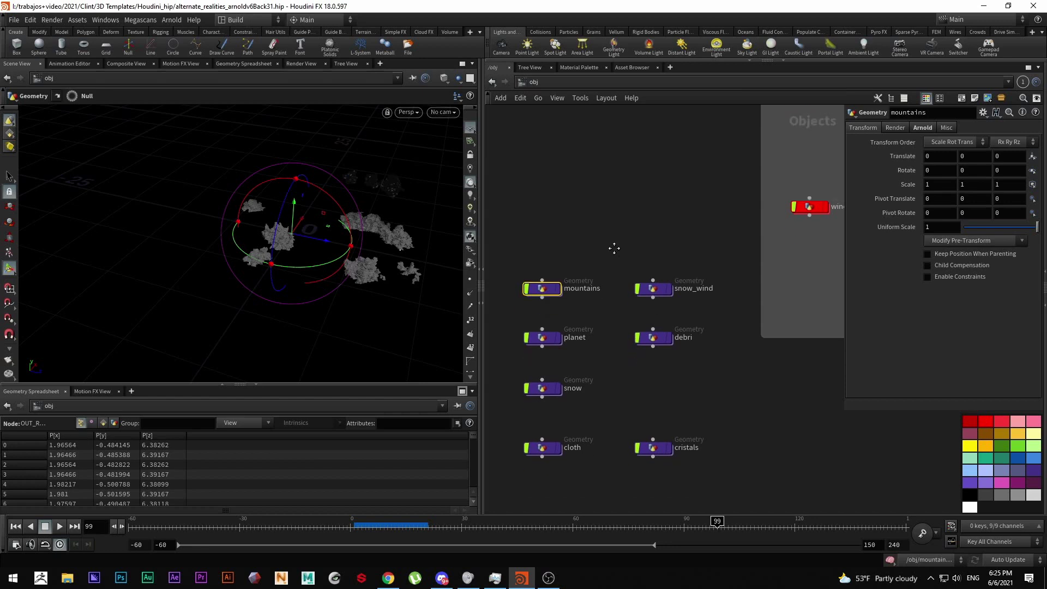
pyautogui.doubleClick(653, 288)
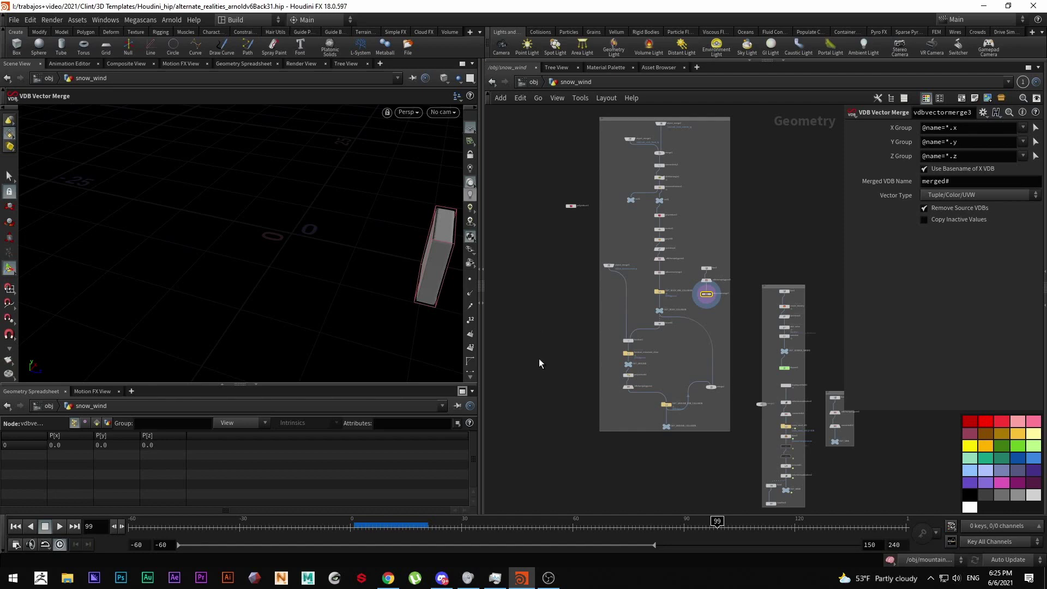
# Switch to Chrome, play the Average Storm breakdown video around its wind smoke section at 0:23, and return to Houdini.
pyautogui.click(387, 578)
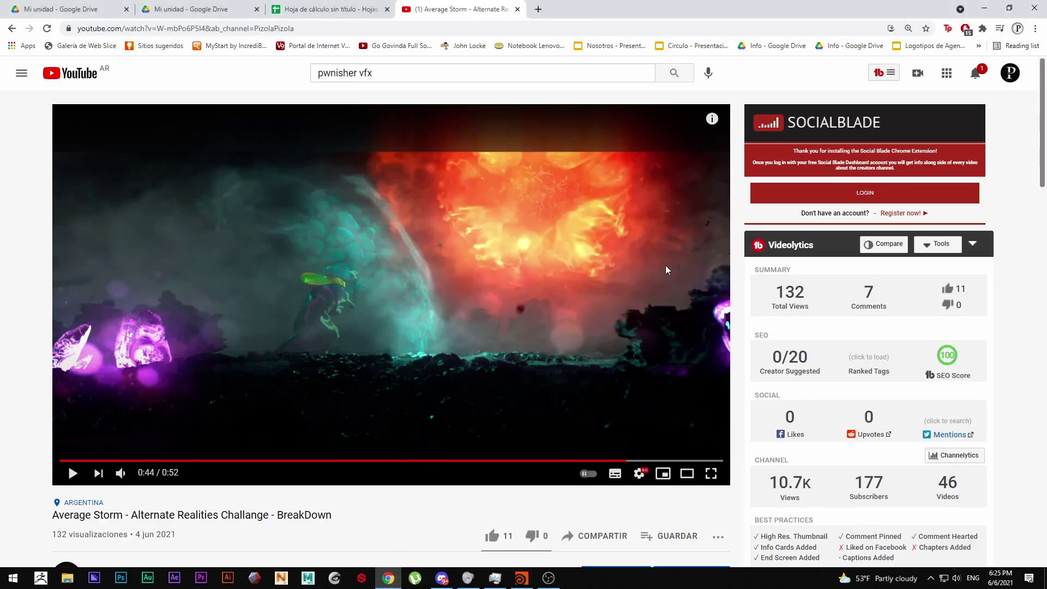
pyautogui.click(396, 274)
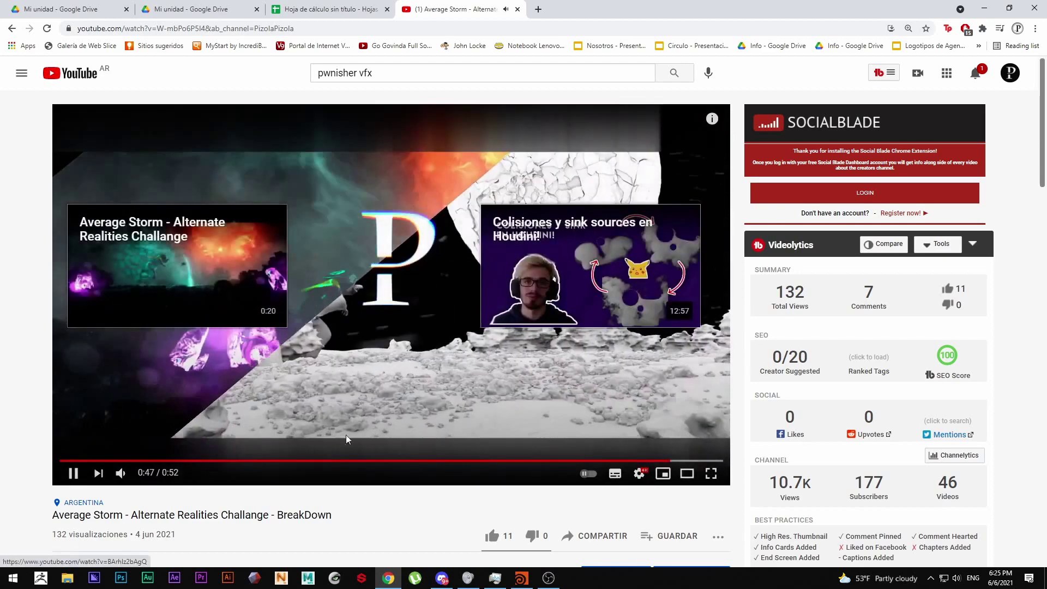
pyautogui.click(283, 461)
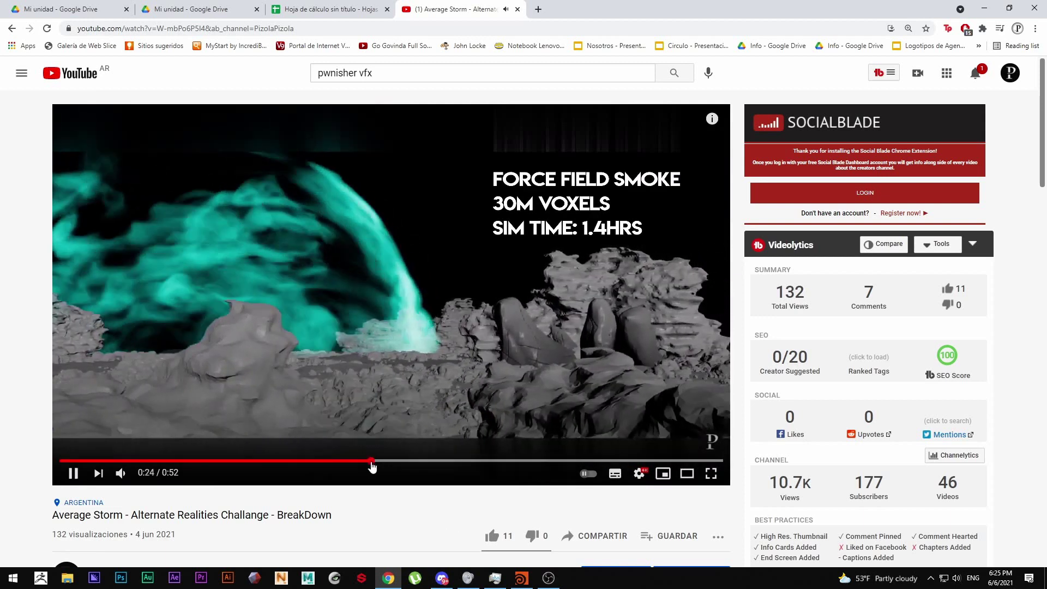
pyautogui.click(375, 461)
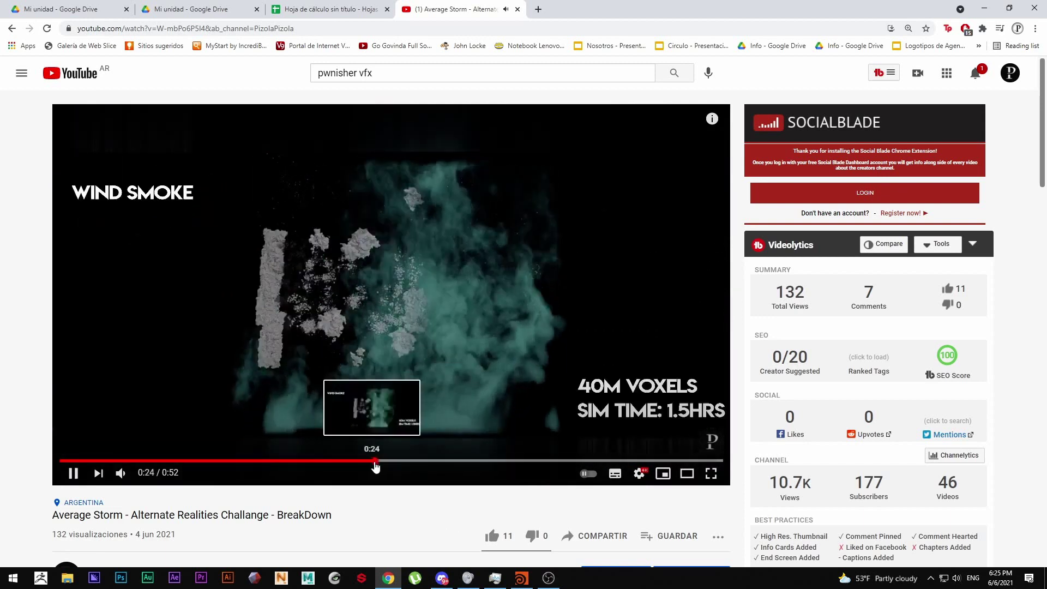
pyautogui.click(357, 462)
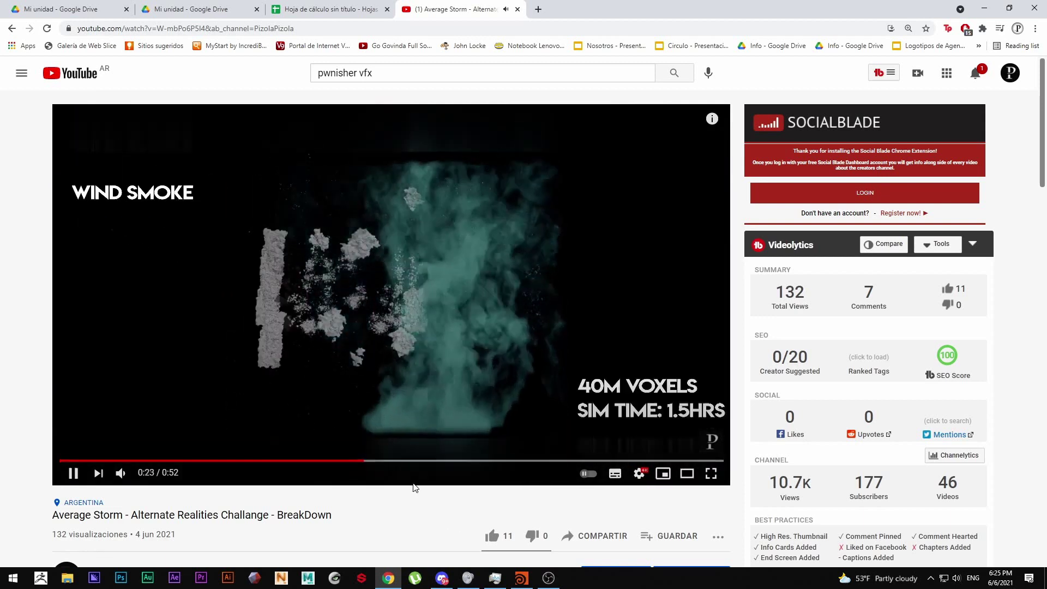
pyautogui.press('space')
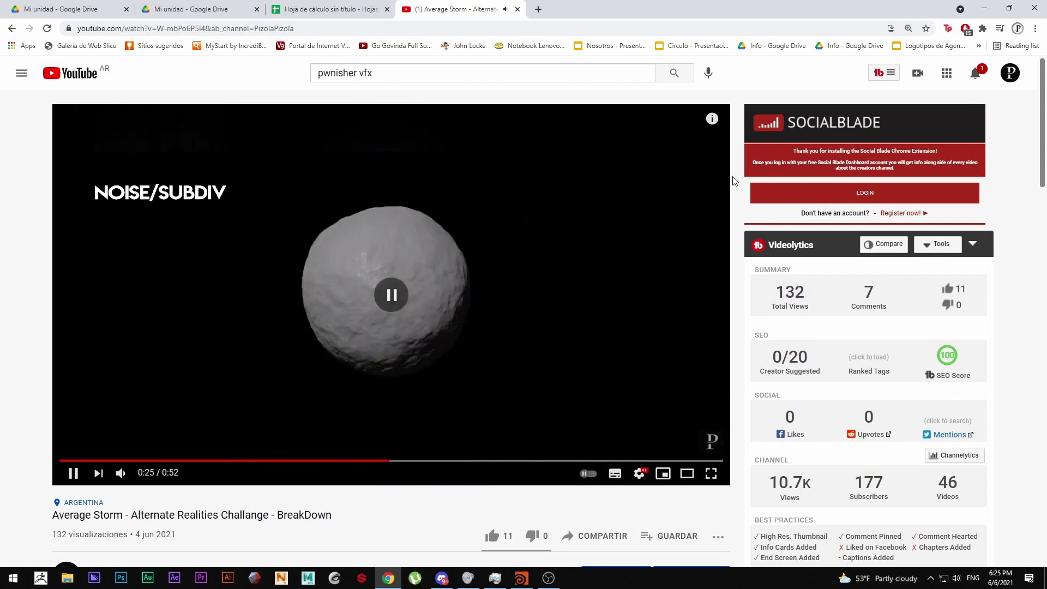
pyautogui.click(984, 7)
# Display and select object_merge2 to inspect the imported middle rocks from rndr_rock_middle_fg.
pyautogui.scroll(10, 626, 175)
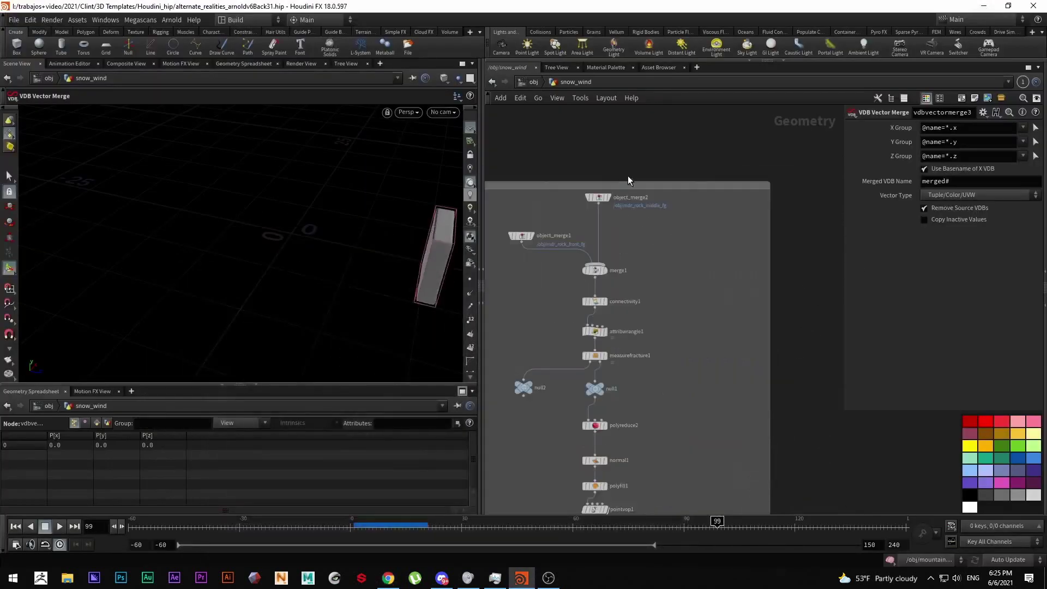
pyautogui.click(596, 201)
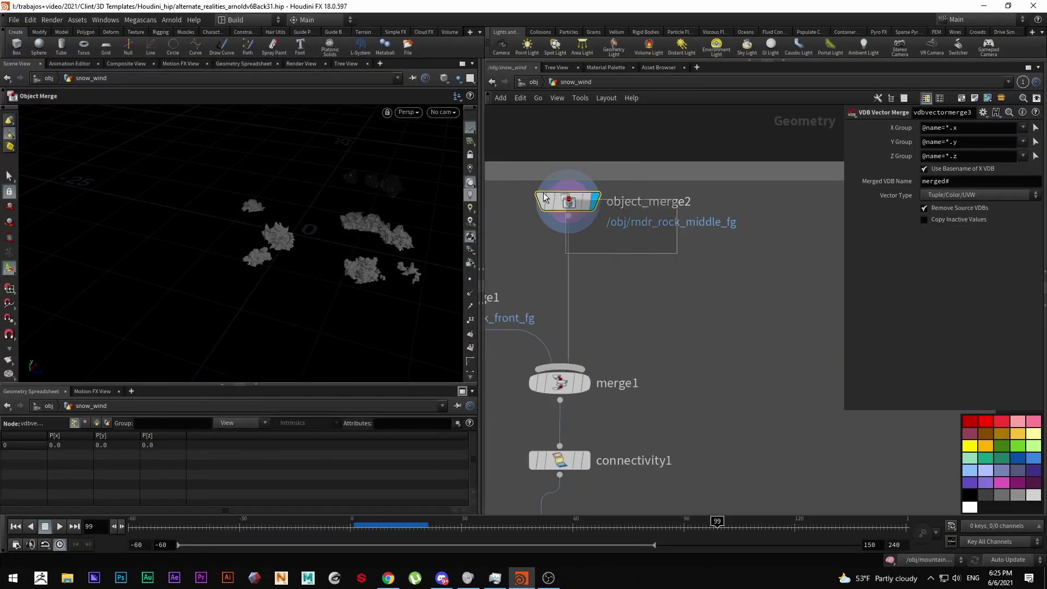
pyautogui.click(568, 201)
pyautogui.moveTo(603, 286); pyautogui.dragTo(664, 296, button='middle')
pyautogui.scroll(4, 432, 264)
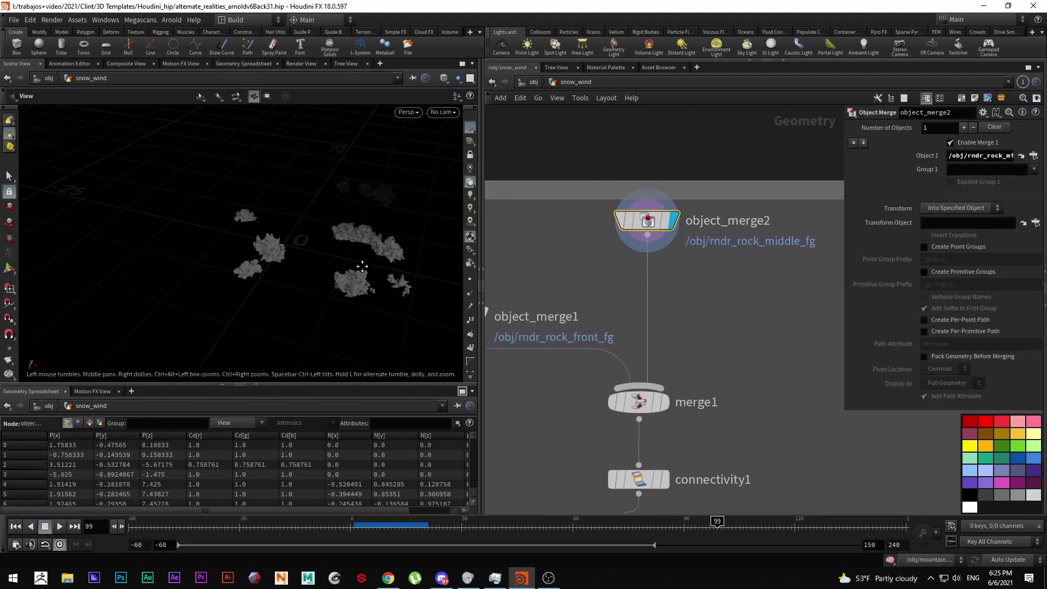
# Display and select object_merge1, and frame the imported front rocks from rndr_rock_front_fg.
pyautogui.moveTo(585, 292); pyautogui.dragTo(709, 253, button='middle')
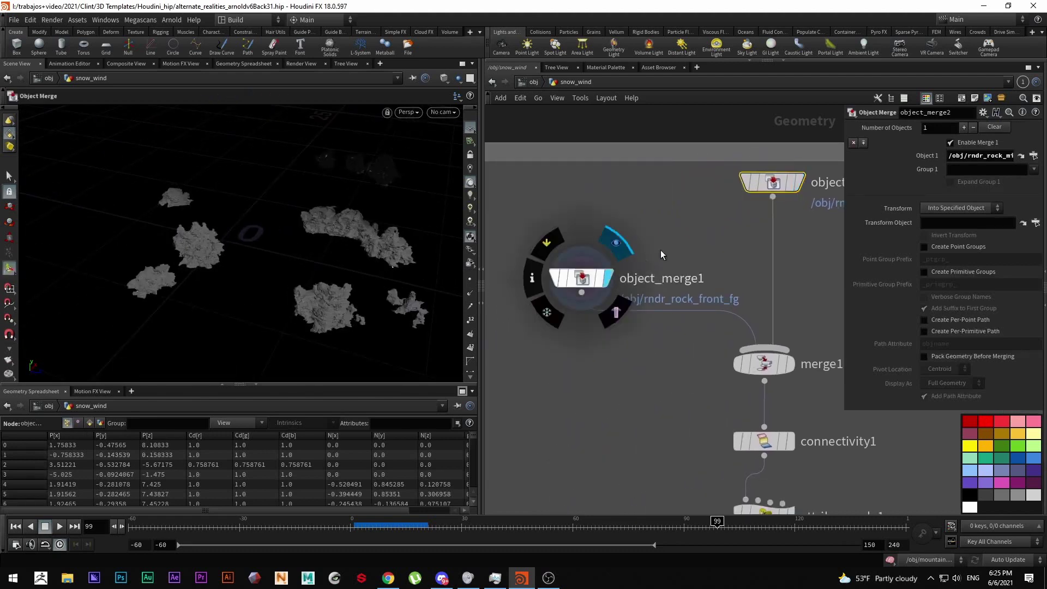
pyautogui.click(603, 279)
pyautogui.click(578, 278)
pyautogui.moveTo(284, 306); pyautogui.dragTo(336, 295)
pyautogui.hotkey('space', 'h')
# Display and select merge1 to view the front and middle rocks together.
pyautogui.moveTo(710, 381); pyautogui.dragTo(580, 277, button='middle')
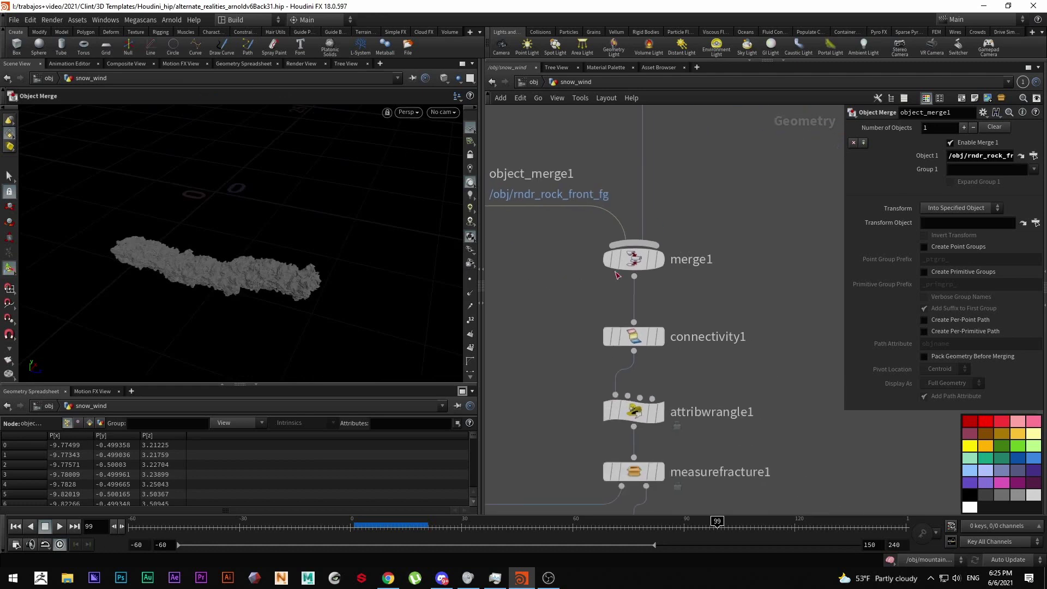
pyautogui.moveTo(689, 279)
pyautogui.press('r')
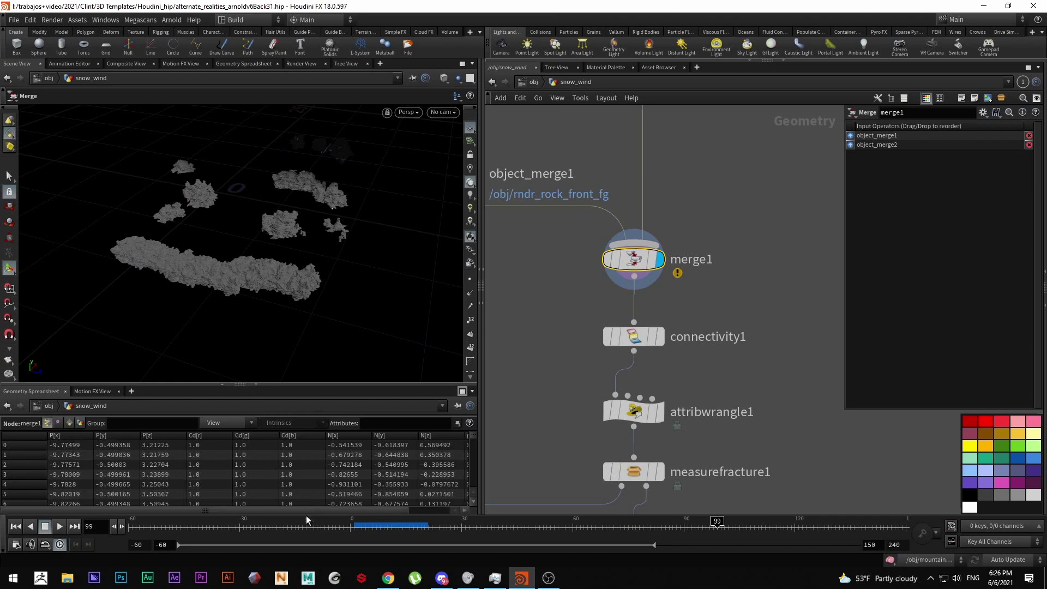
# Display and select connectivity1, and list its primitive attributes sorted by class in descending order.
pyautogui.click(661, 338)
pyautogui.click(633, 336)
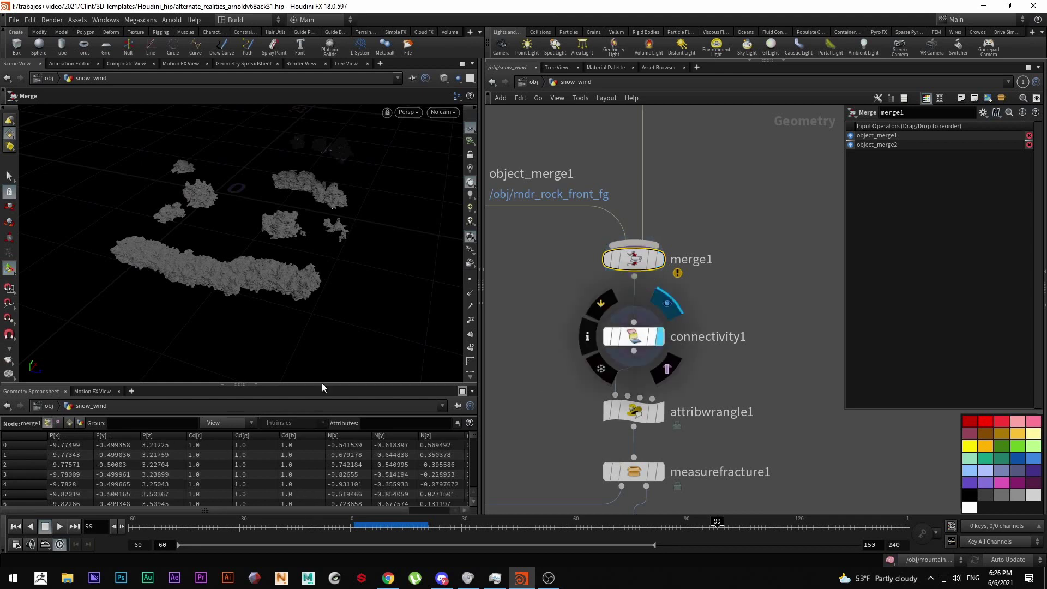
pyautogui.click(85, 423)
pyautogui.click(78, 438)
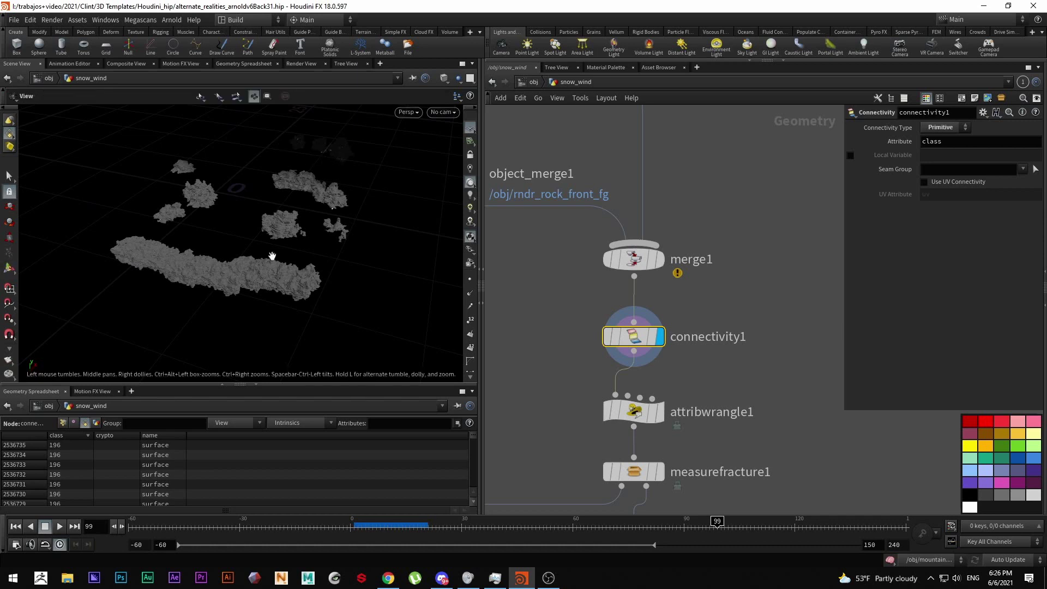
pyautogui.scroll(5, 273, 250)
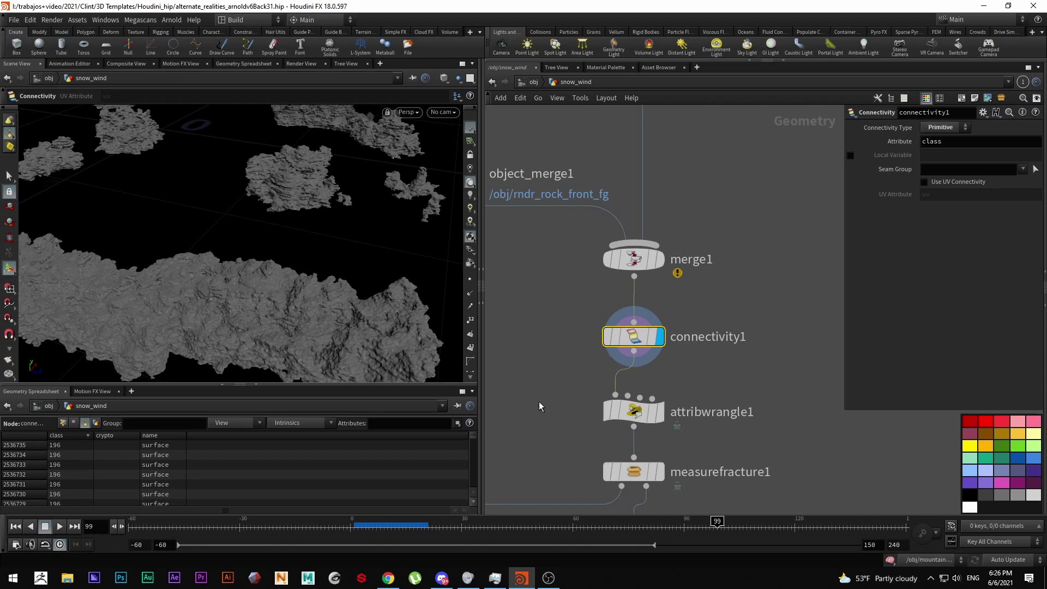
# Display and select attribwrangle1 to review the expression that names rock pieces from their class.
pyautogui.scroll(-2, 554, 394)
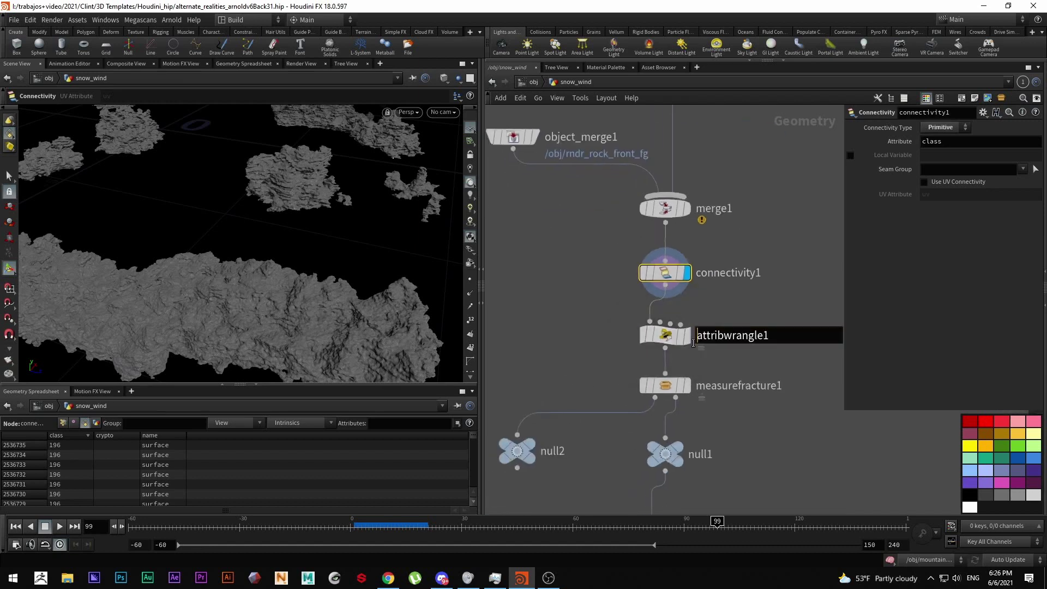
pyautogui.moveTo(668, 338)
pyautogui.click(668, 338)
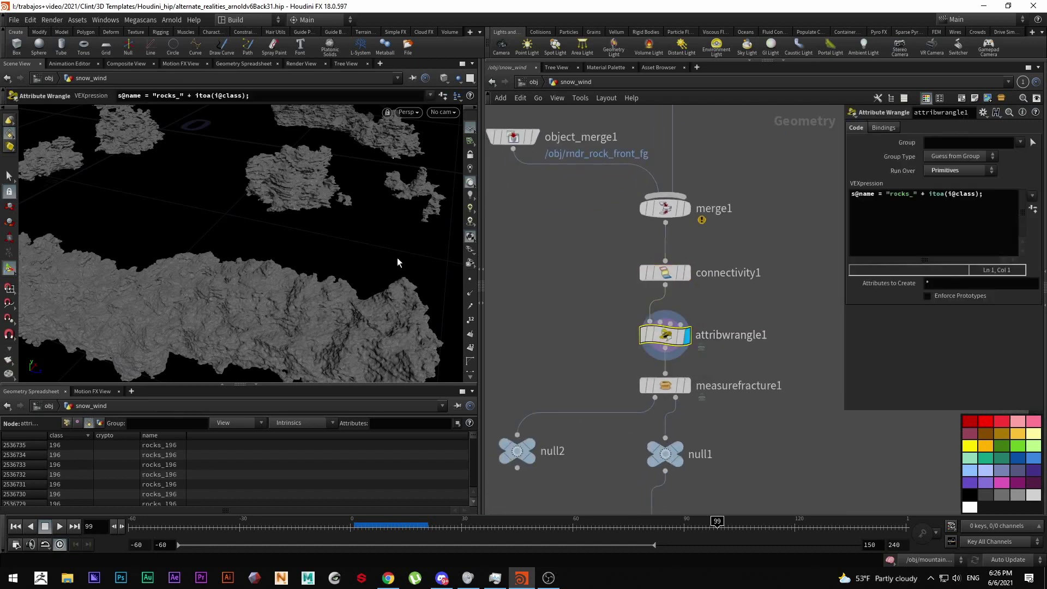
# Display and select measurefracture1, and enter its internal network.
pyautogui.moveTo(690, 388)
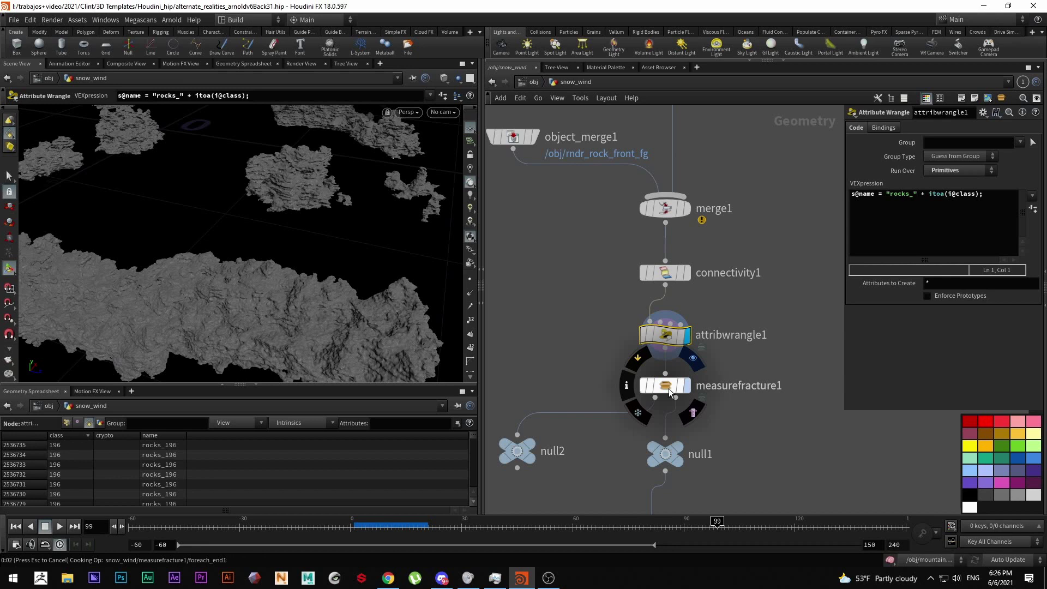
pyautogui.click(668, 388)
pyautogui.rightClick(669, 391)
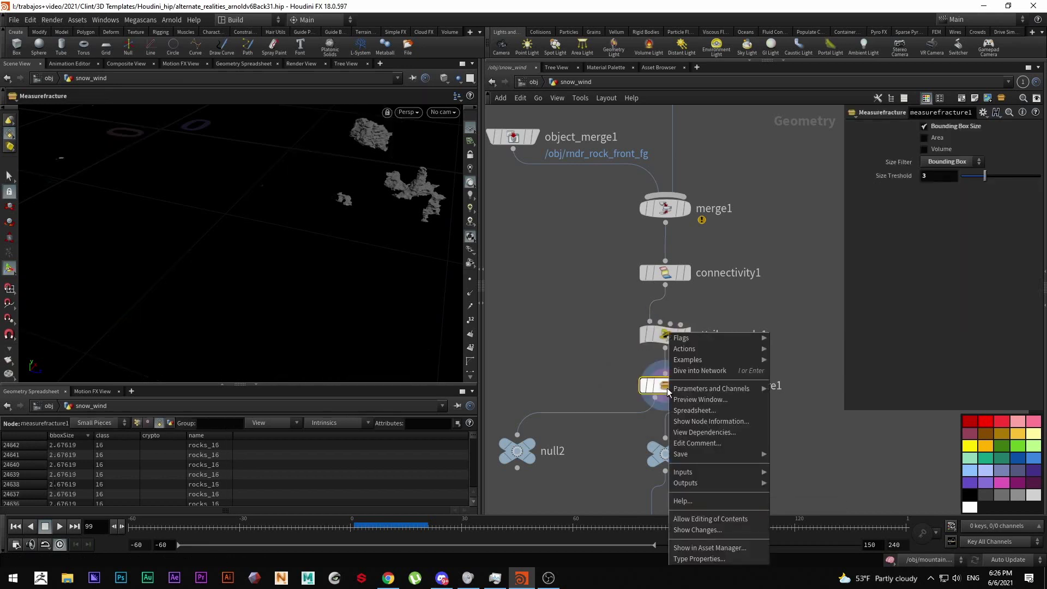
pyautogui.press('i')
pyautogui.scroll(3, 718, 218)
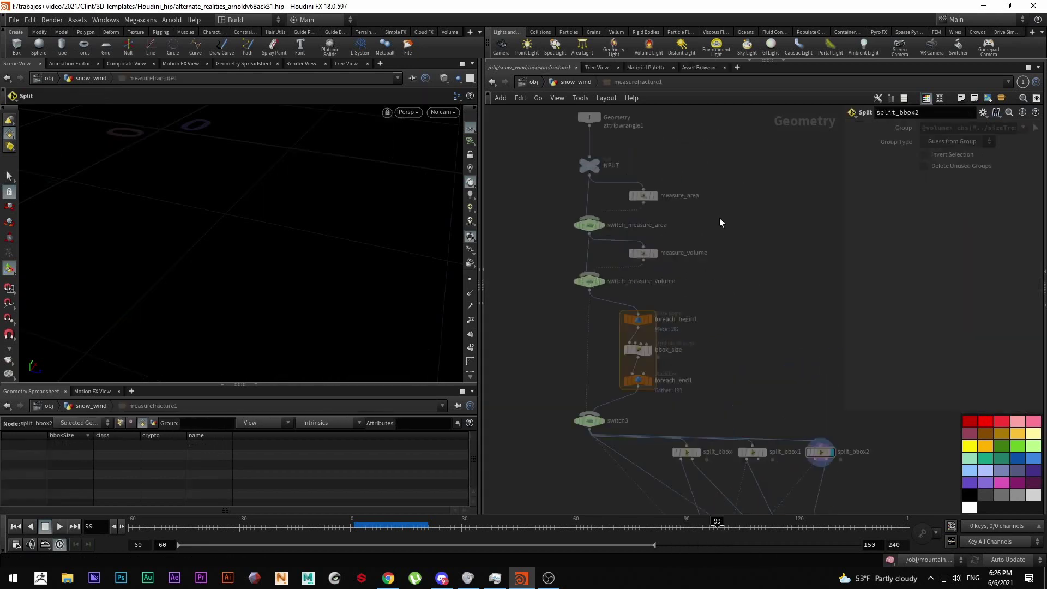
# Inspect the per-piece area visualization of measure_area and the nodes after it, and return to snow_wind.
pyautogui.moveTo(717, 217); pyautogui.dragTo(621, 180)
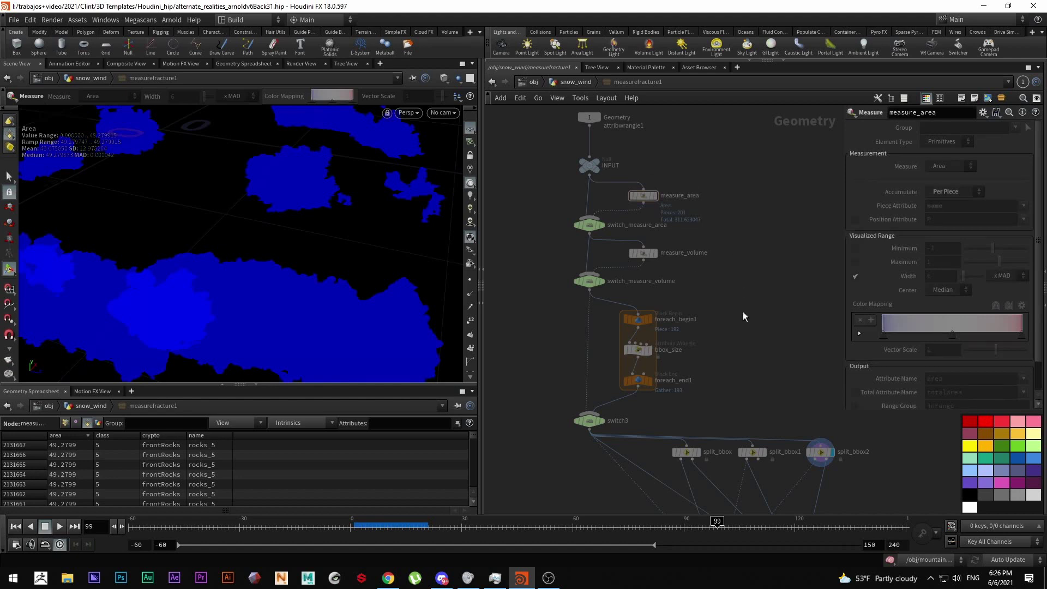
pyautogui.scroll(-3, 666, 224)
pyautogui.moveTo(668, 230); pyautogui.dragTo(673, 288, button='middle')
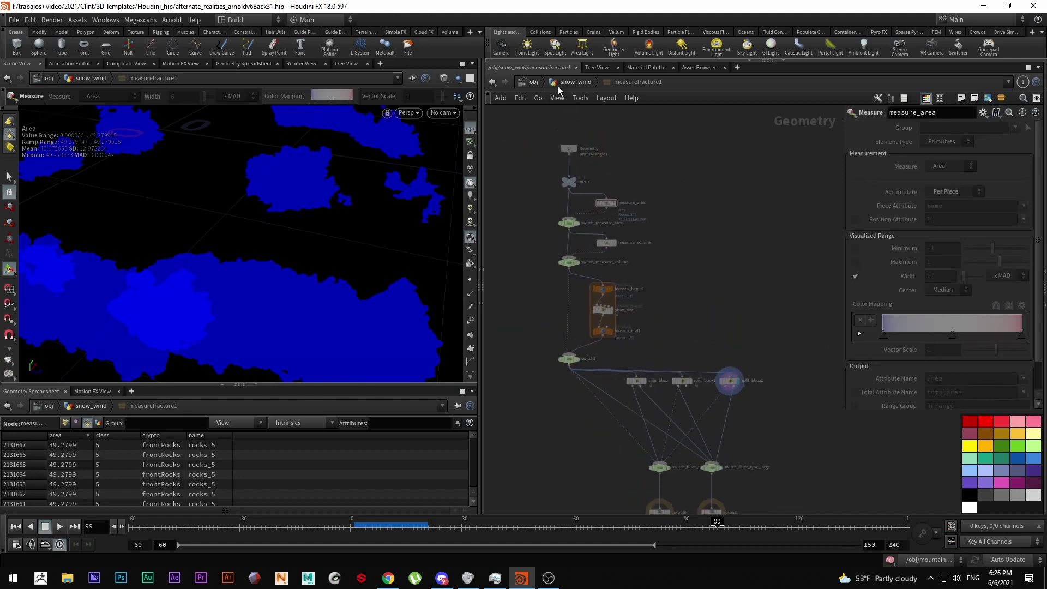
pyautogui.press('u')
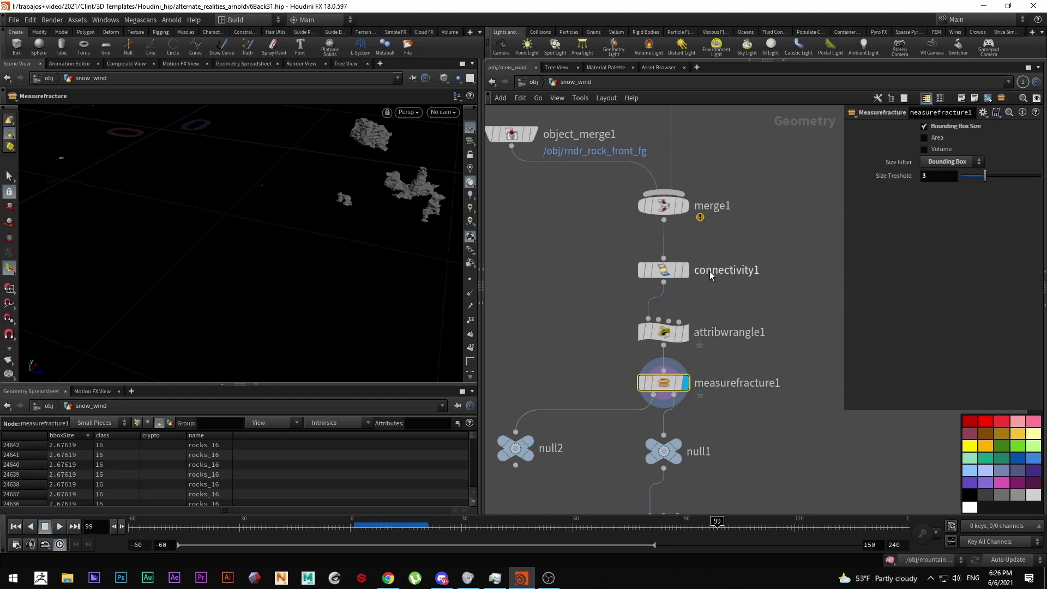
# Display and select null2 and null1 in turn to compare the small and large rock pieces.
pyautogui.moveTo(544, 394); pyautogui.dragTo(565, 363, button='middle')
pyautogui.click(536, 420)
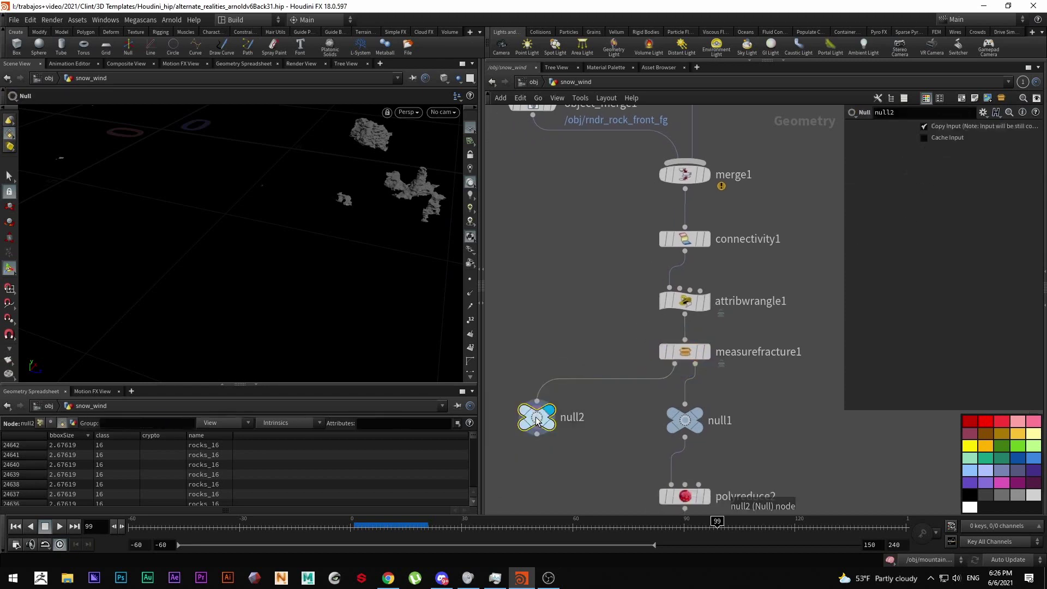
pyautogui.moveTo(699, 418)
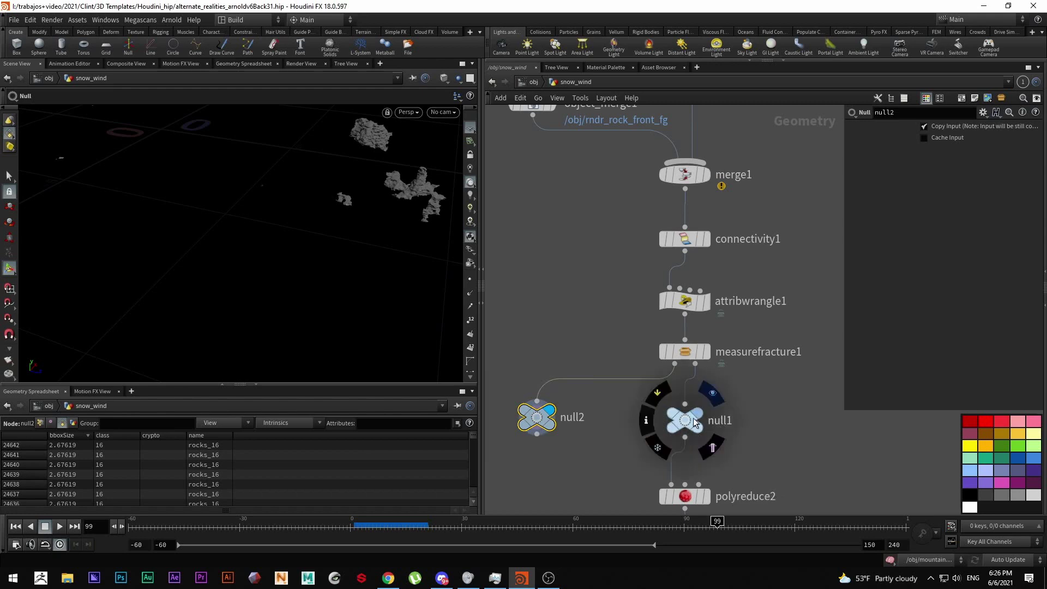
pyautogui.click(686, 422)
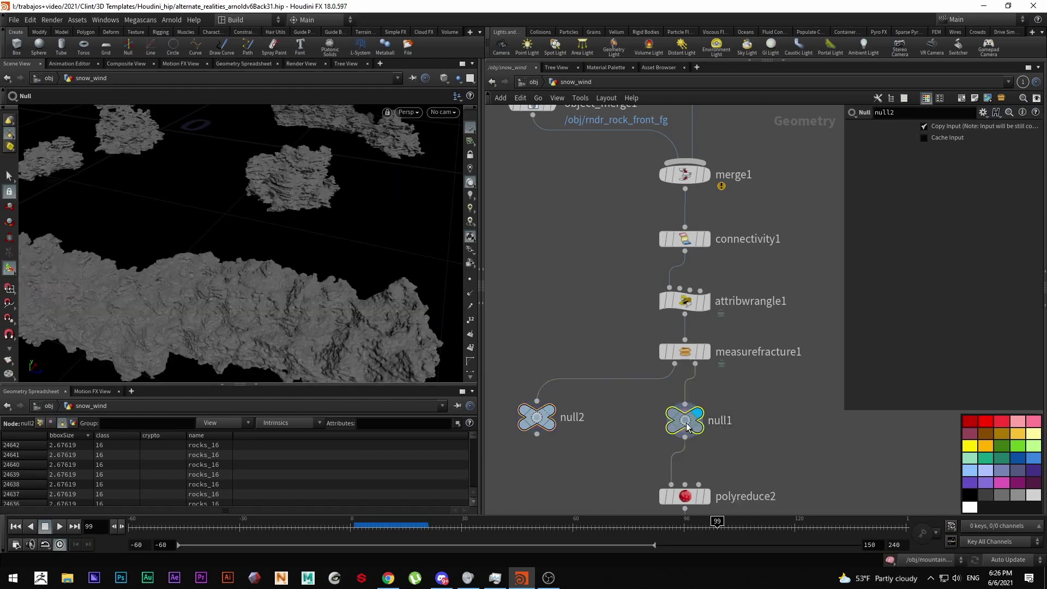
pyautogui.press('Escape')
pyautogui.scroll(-5, 247, 234)
pyautogui.moveTo(247, 234); pyautogui.dragTo(280, 215, button='middle')
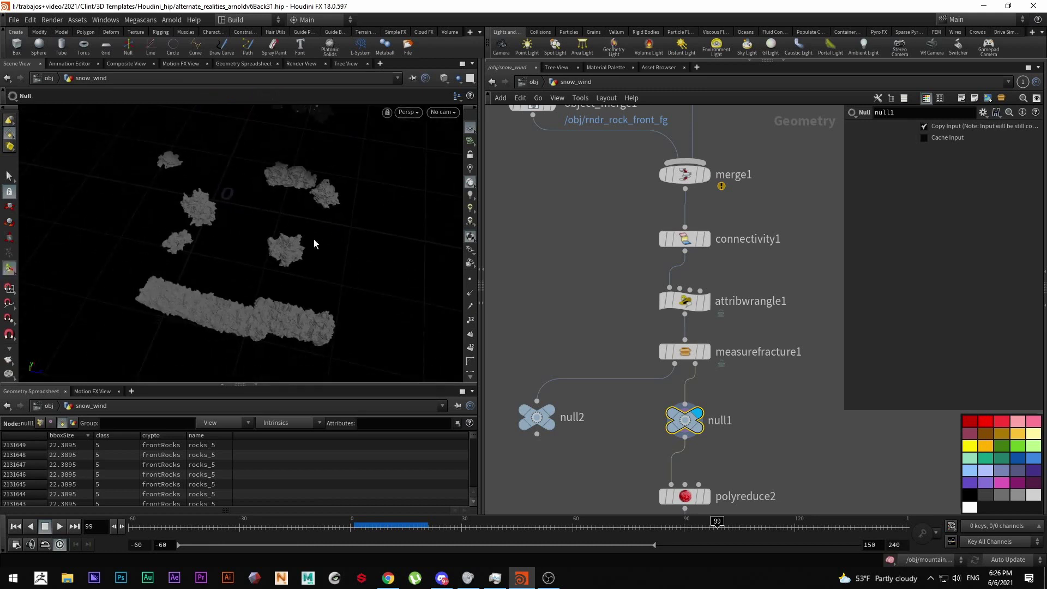
# Display and select polyfill1 below polyreduce2 and normal1 to view the reduced and filled rocks.
pyautogui.moveTo(623, 436); pyautogui.dragTo(581, 304, button='middle')
pyautogui.moveTo(695, 414); pyautogui.dragTo(702, 299, button='middle')
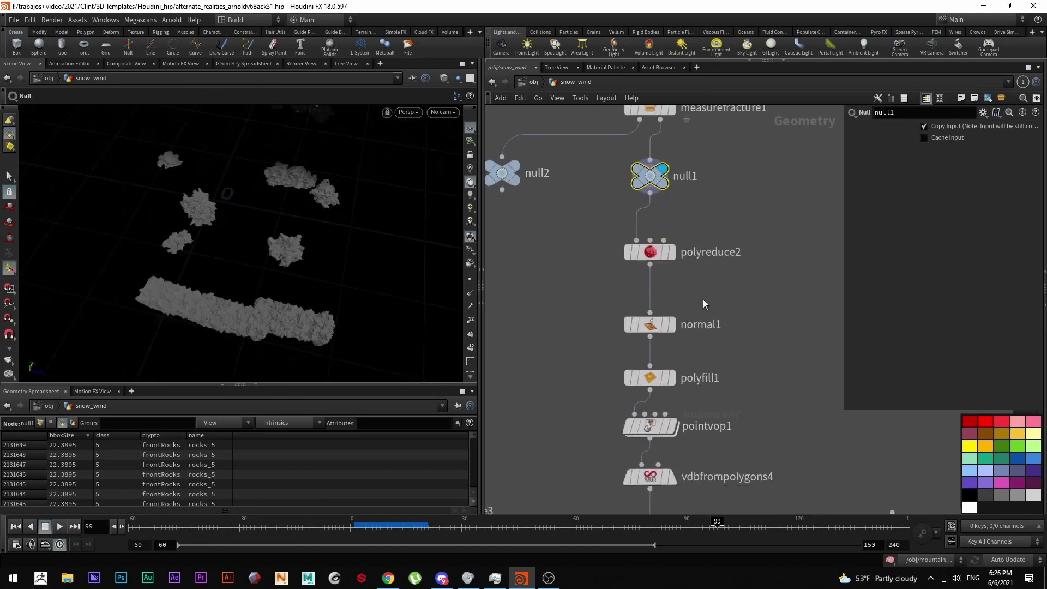
pyautogui.moveTo(674, 331)
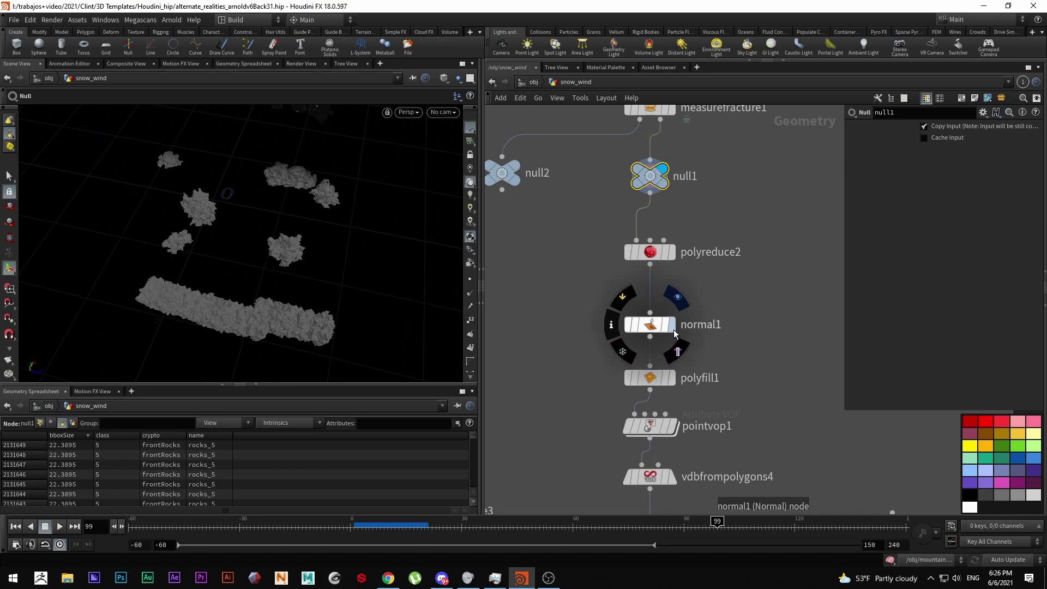
pyautogui.moveTo(679, 386); pyautogui.dragTo(678, 355, button='middle')
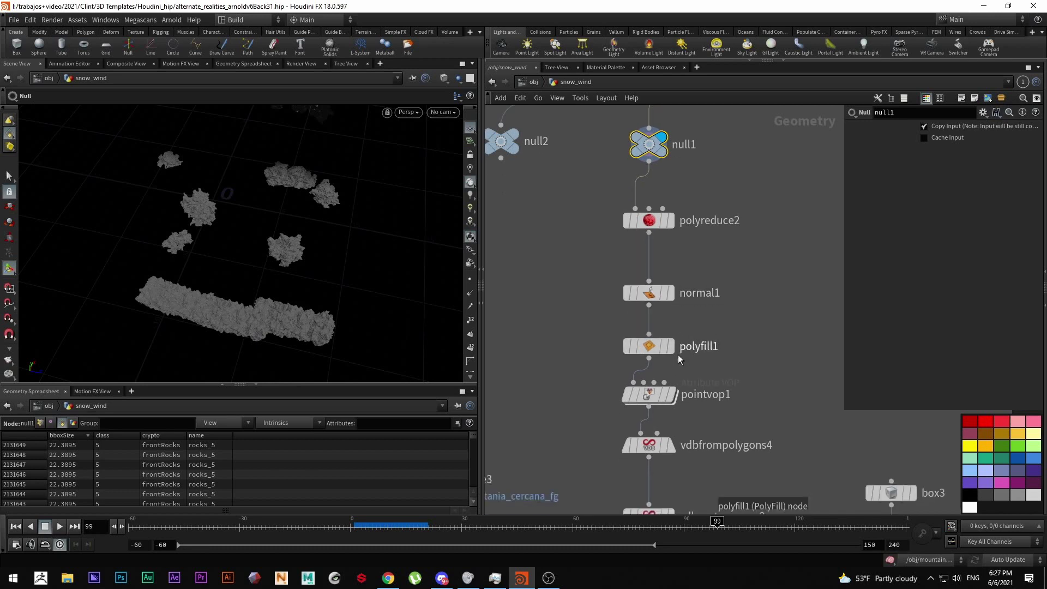
pyautogui.moveTo(670, 351)
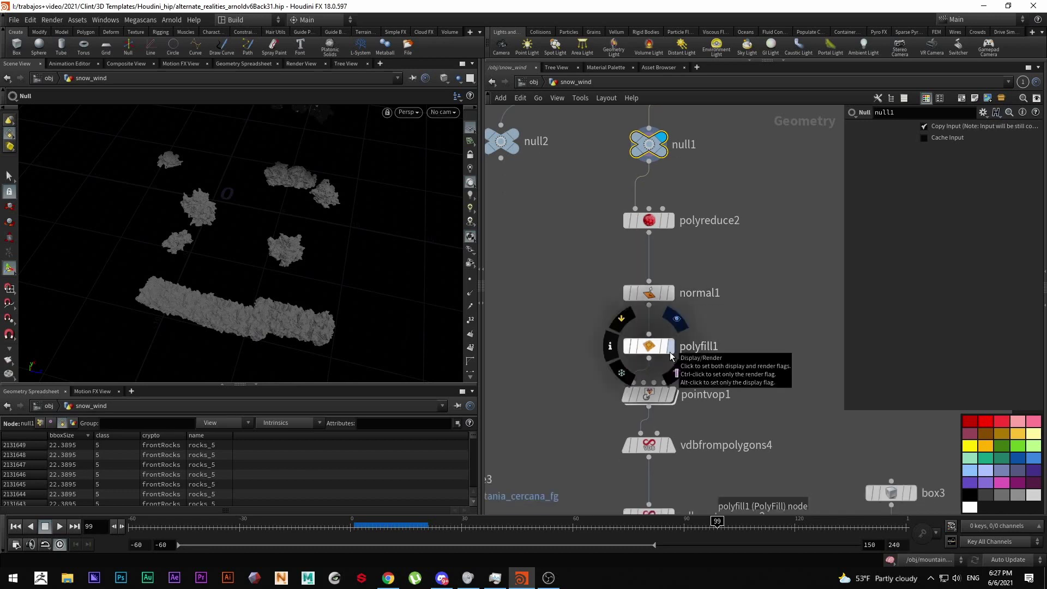
pyautogui.scroll(-5, 698, 332)
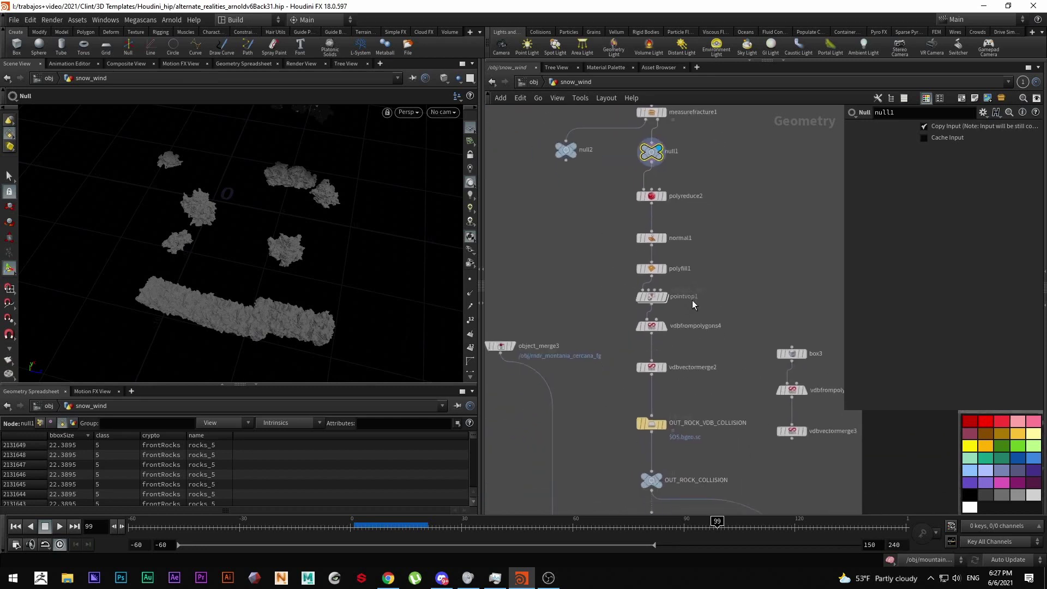
pyautogui.scroll(3, 697, 134)
pyautogui.moveTo(649, 328)
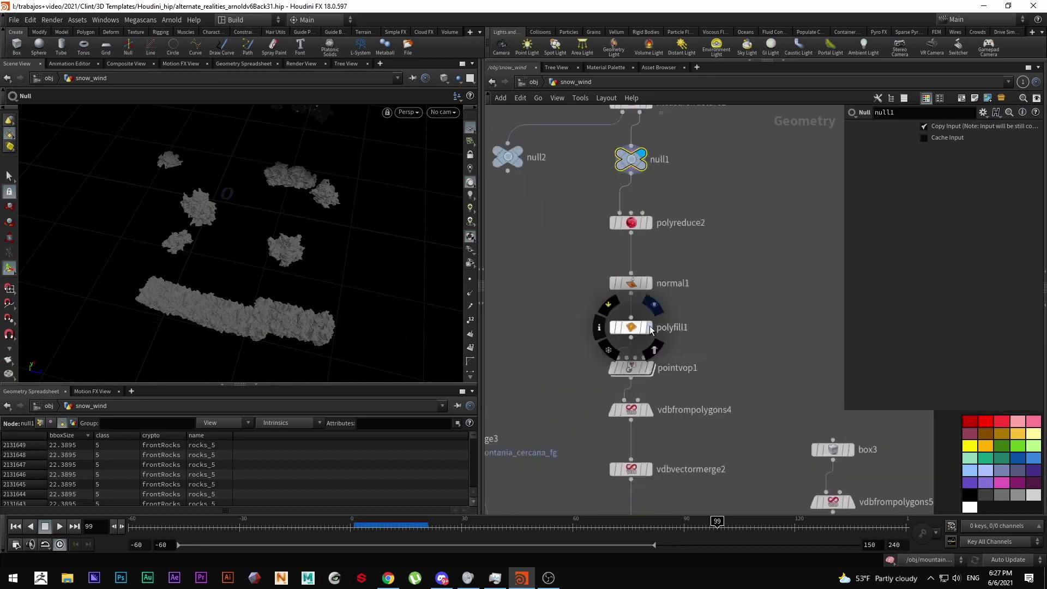
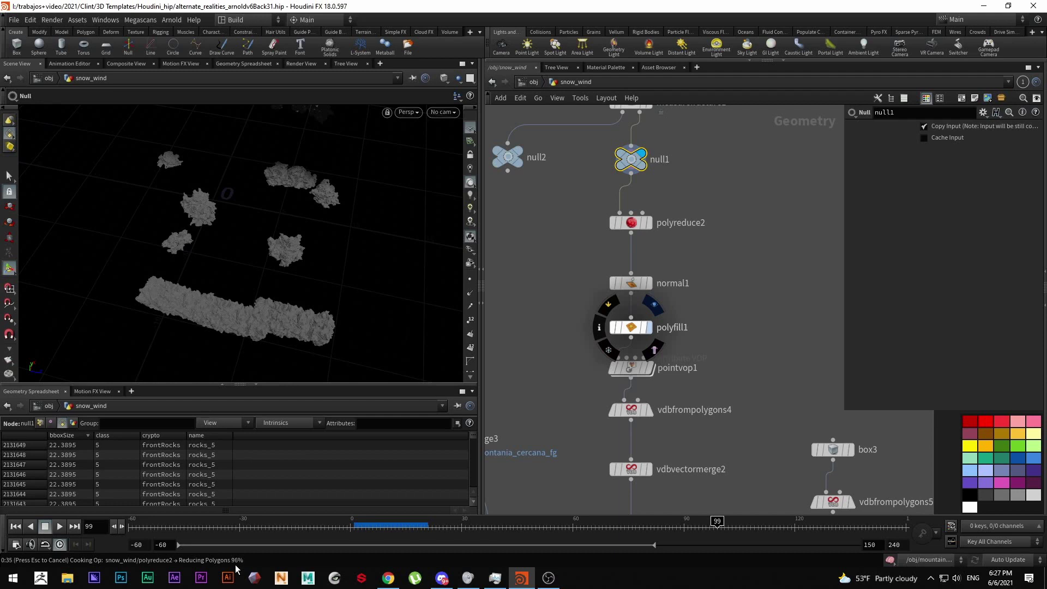
pyautogui.click(649, 327)
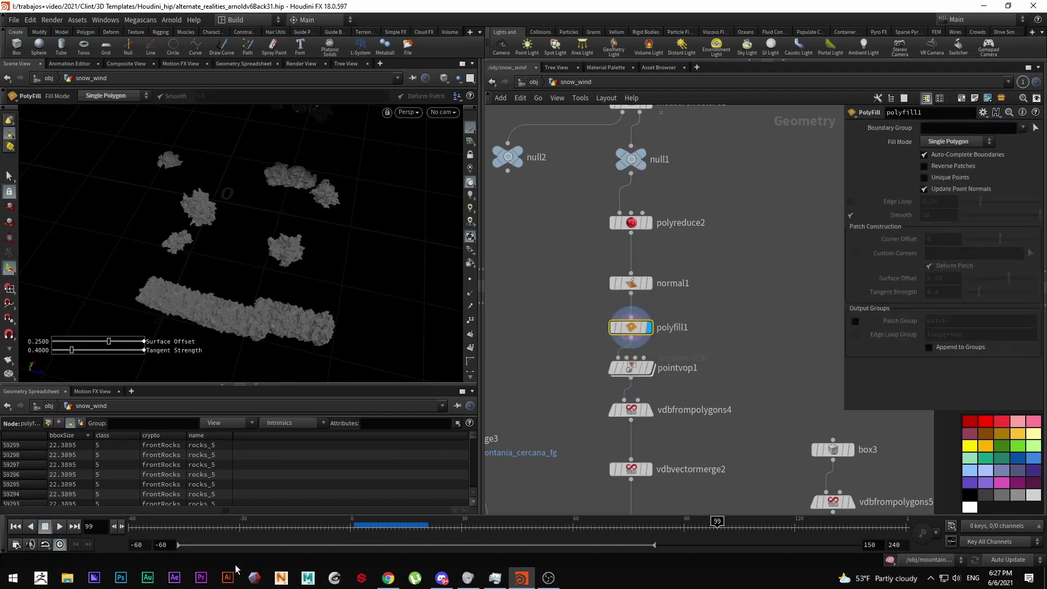
# Display pointvop1 with normals shown on the rocks, and select normalize1 inside its network.
pyautogui.click(648, 369)
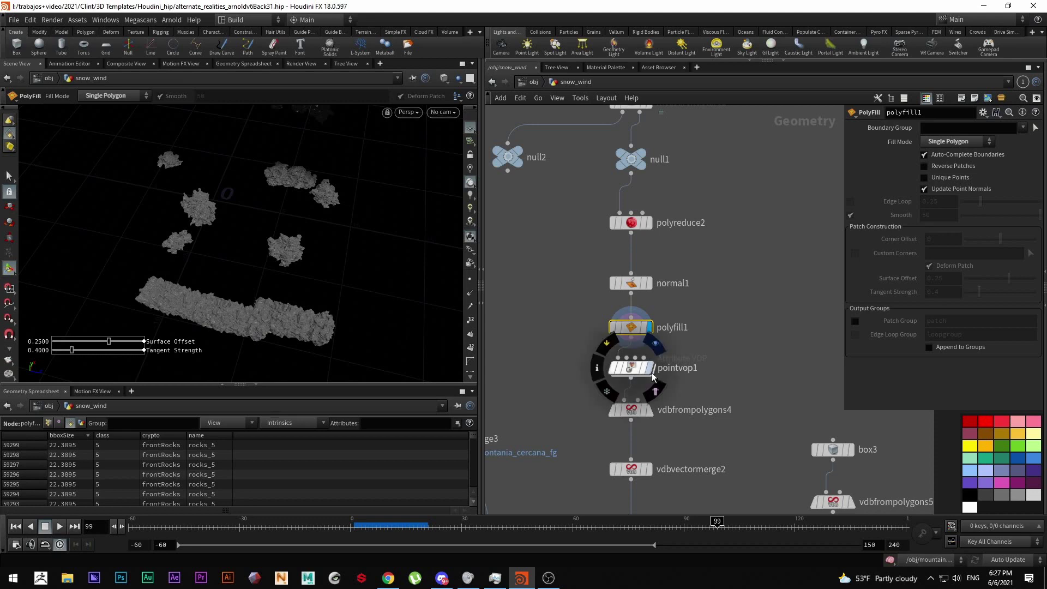
pyautogui.doubleClick(632, 369)
pyautogui.scroll(3, 631, 264)
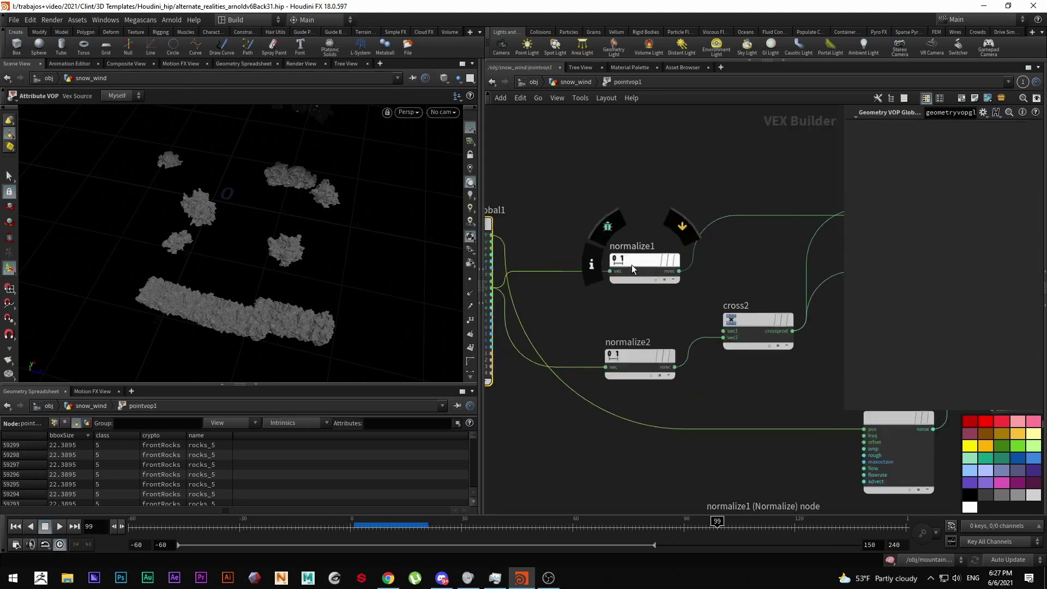
pyautogui.click(641, 262)
pyautogui.keyDown('alt'); pyautogui.moveTo(263, 330); pyautogui.dragTo(316, 319, button='right'); pyautogui.keyUp('alt')
pyautogui.keyDown('alt'); pyautogui.moveTo(319, 300); pyautogui.dragTo(355, 304); pyautogui.keyUp('alt')
pyautogui.keyDown('alt'); pyautogui.moveTo(355, 304); pyautogui.dragTo(352, 289, button='middle'); pyautogui.keyUp('alt')
pyautogui.press('Return')
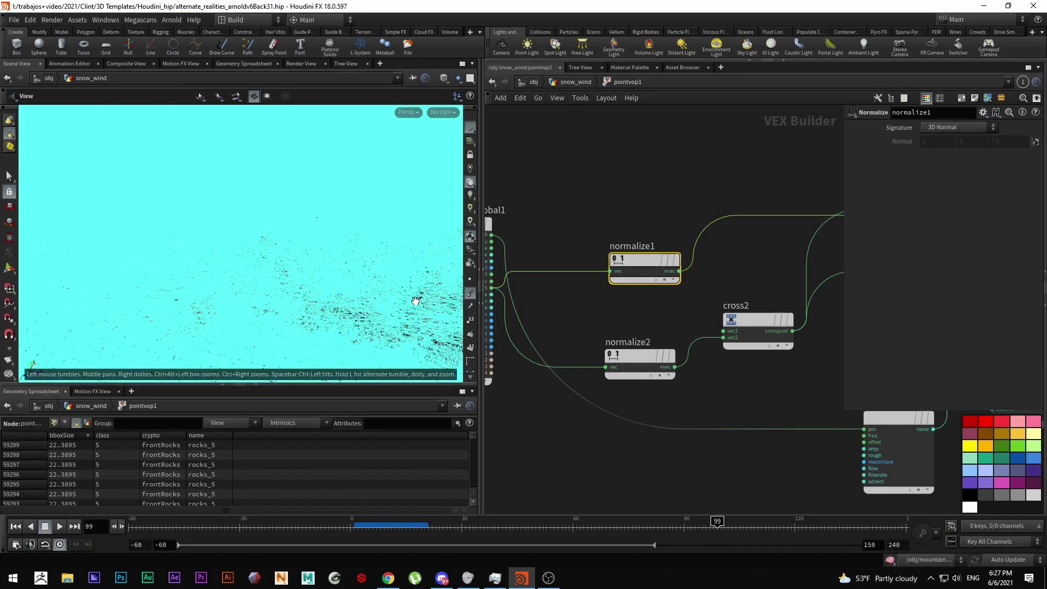
# Reduce the viewport's Scale Normal guide size to 0.05 in the display options.
pyautogui.press('d')
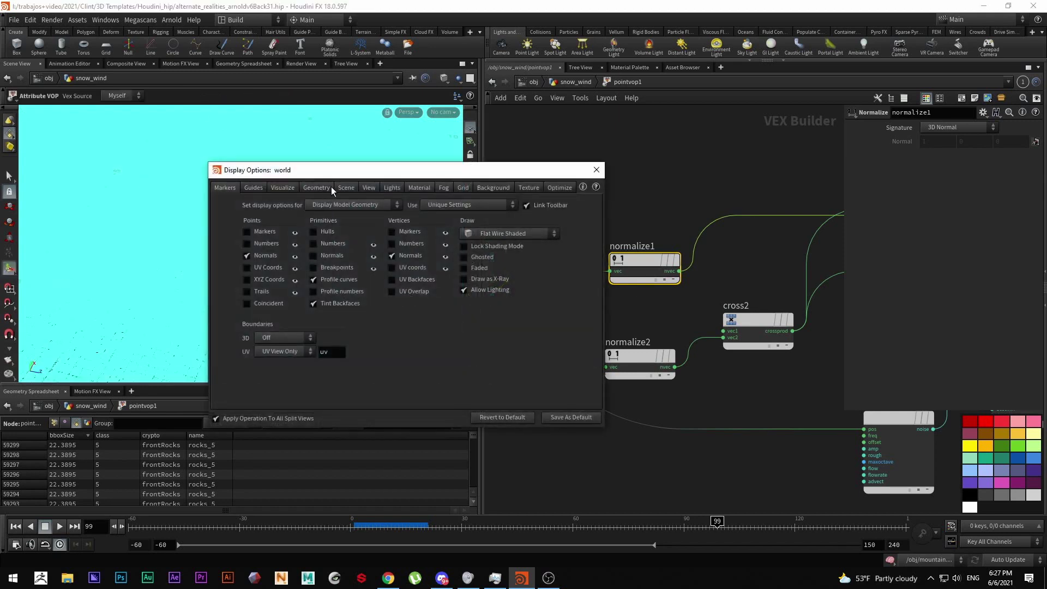
pyautogui.click(306, 187)
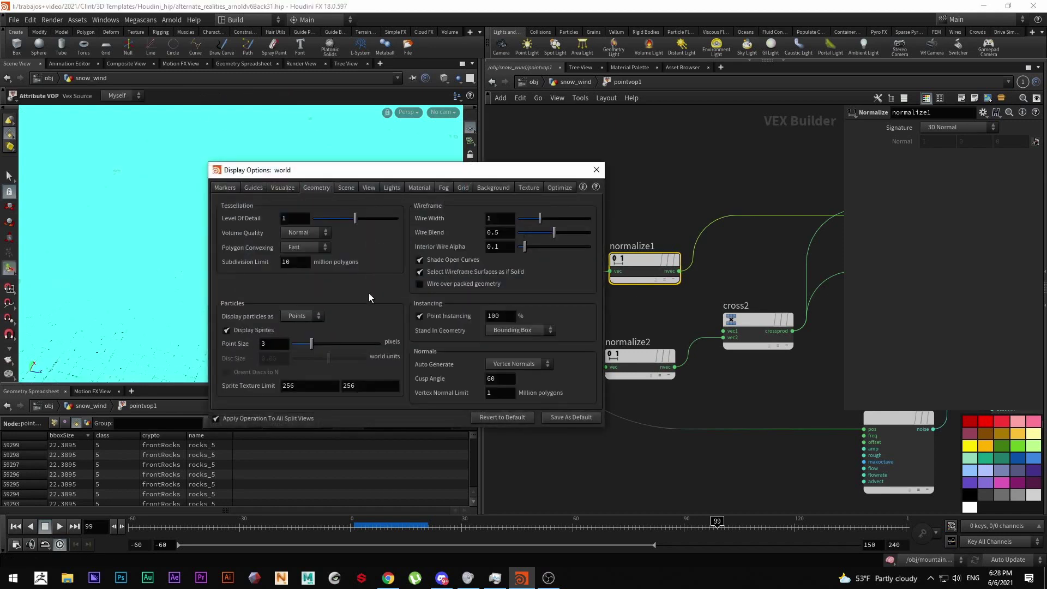
pyautogui.click(280, 188)
pyautogui.click(351, 189)
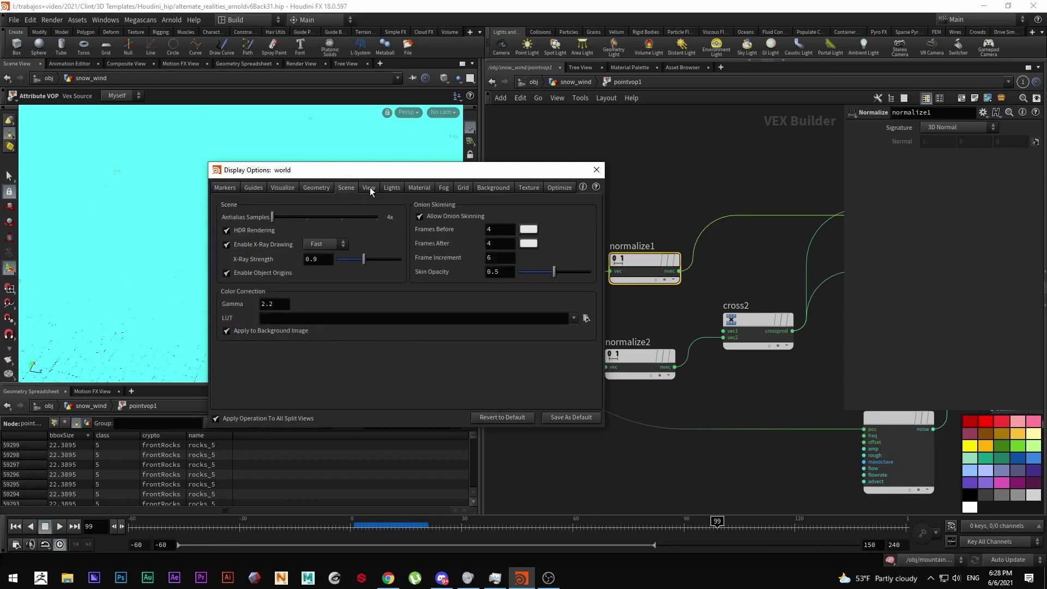
pyautogui.click(370, 188)
pyautogui.click(399, 187)
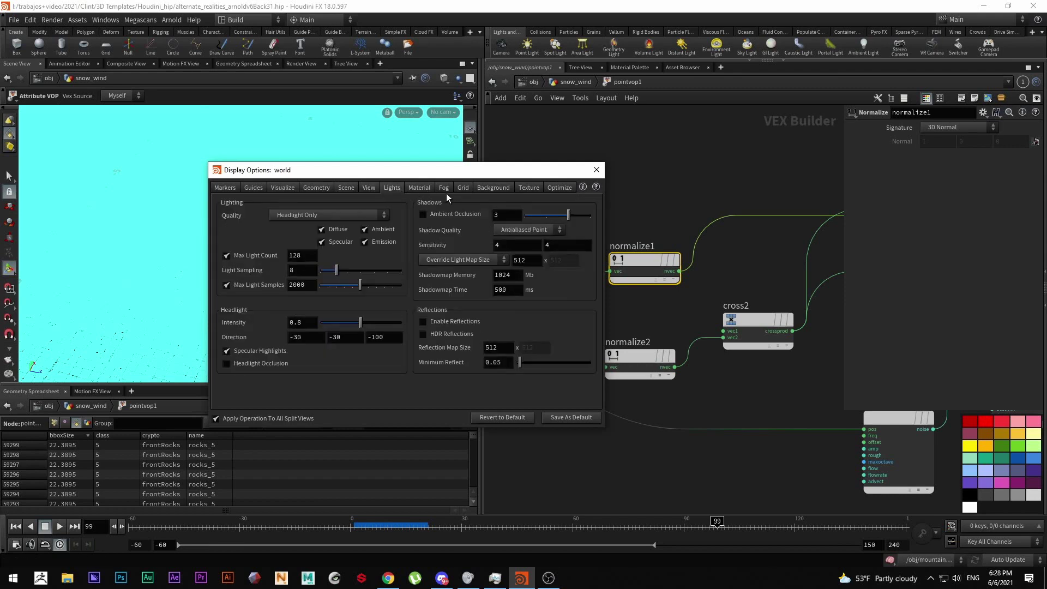
pyautogui.click(274, 188)
pyautogui.click(254, 189)
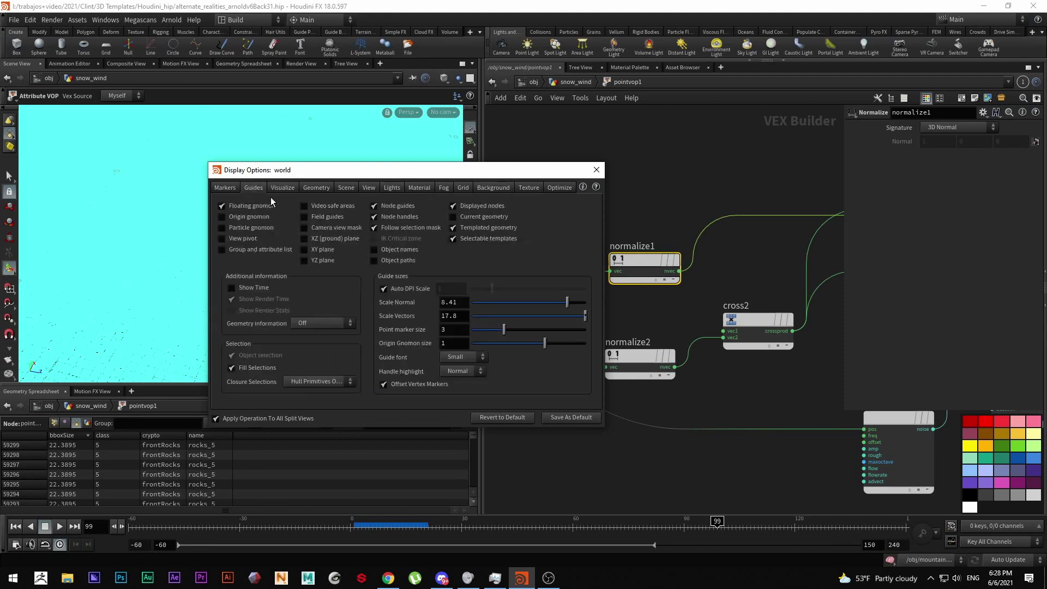
pyautogui.moveTo(502, 301); pyautogui.dragTo(472, 307)
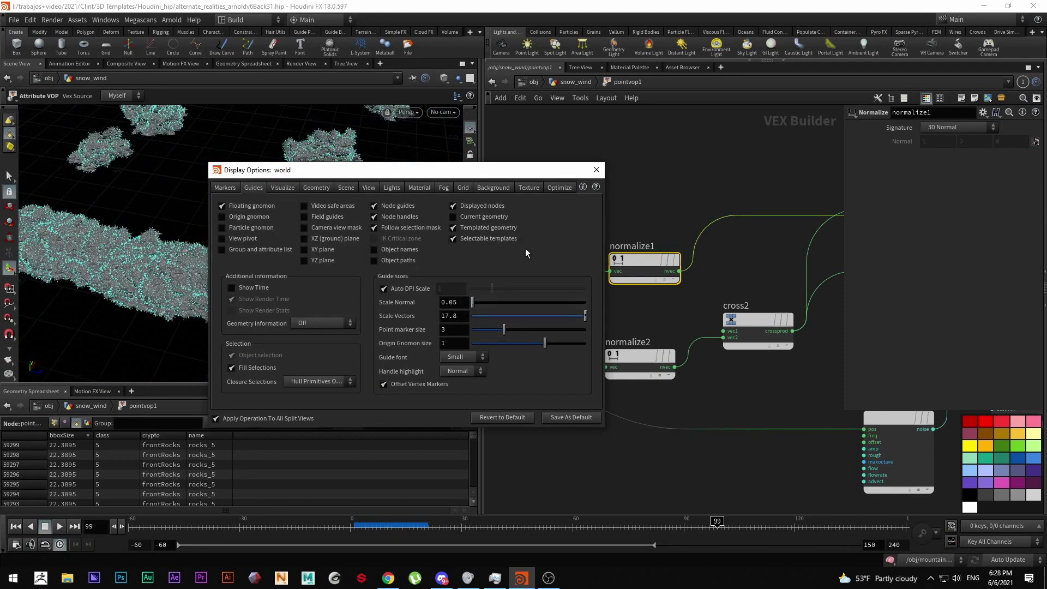
pyautogui.click(597, 170)
# Inspect the rock normals up close, and switch the viewport markers from normals to point trails.
pyautogui.scroll(5, 309, 292)
pyautogui.moveTo(309, 292); pyautogui.dragTo(291, 239)
pyautogui.scroll(-5, 292, 241)
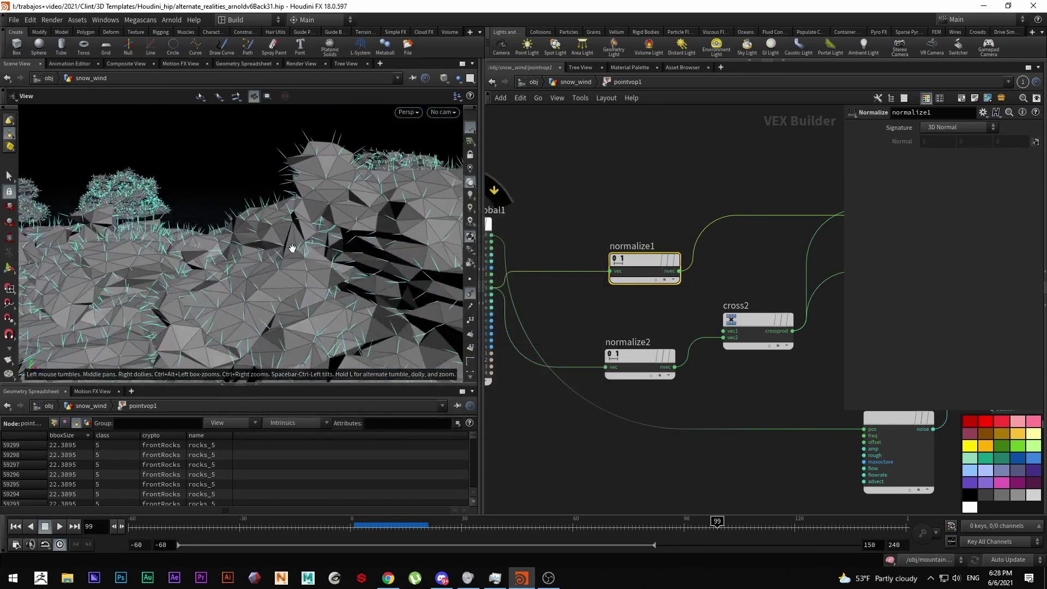
pyautogui.scroll(5, 309, 251)
pyautogui.moveTo(330, 262); pyautogui.dragTo(455, 259)
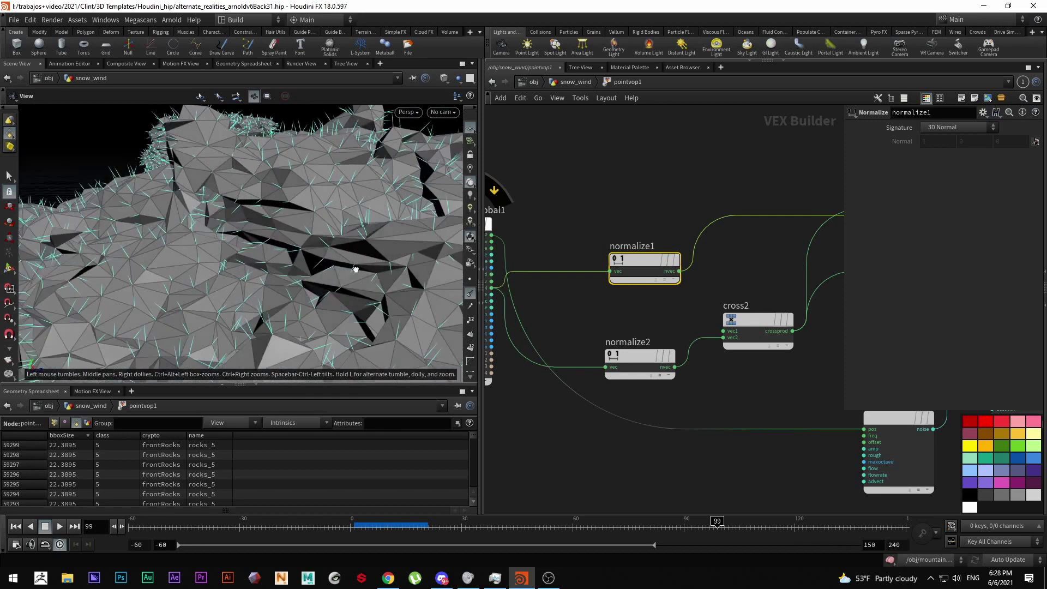
pyautogui.click(469, 295)
pyautogui.click(470, 306)
pyautogui.scroll(-5, 320, 285)
pyautogui.scroll(3, 321, 286)
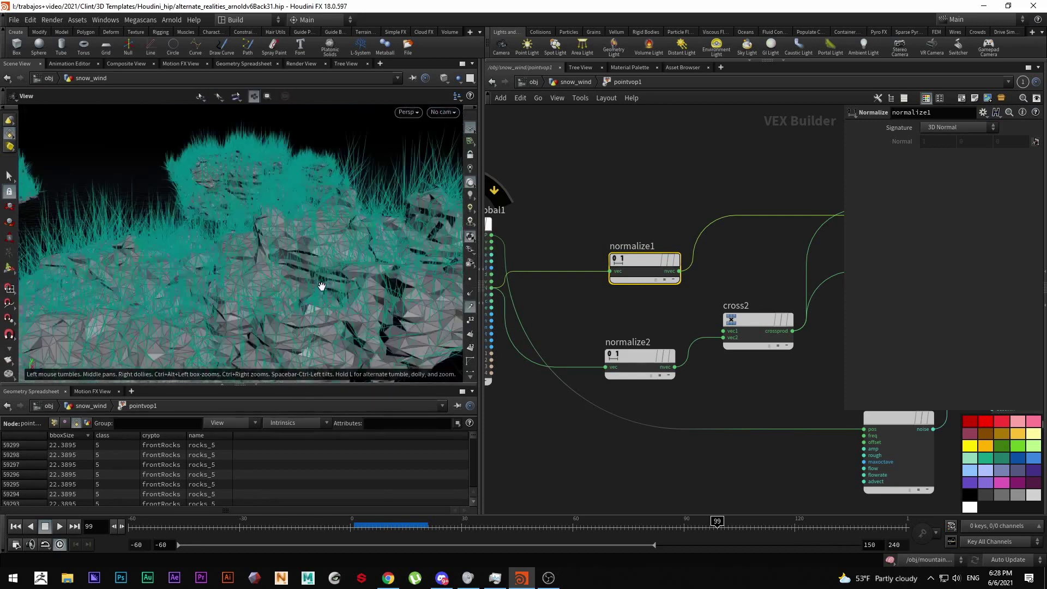
# Reduce the viewport's Scale Vectors guide size to 2.12 in the display options.
pyautogui.press('d')
pyautogui.click(283, 188)
pyautogui.click(316, 187)
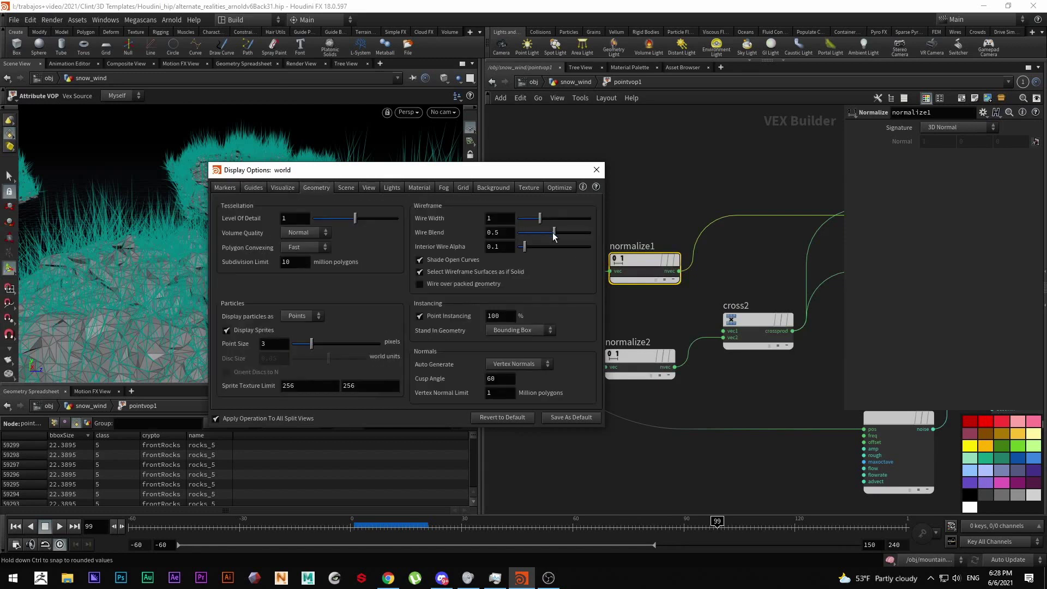
pyautogui.click(232, 188)
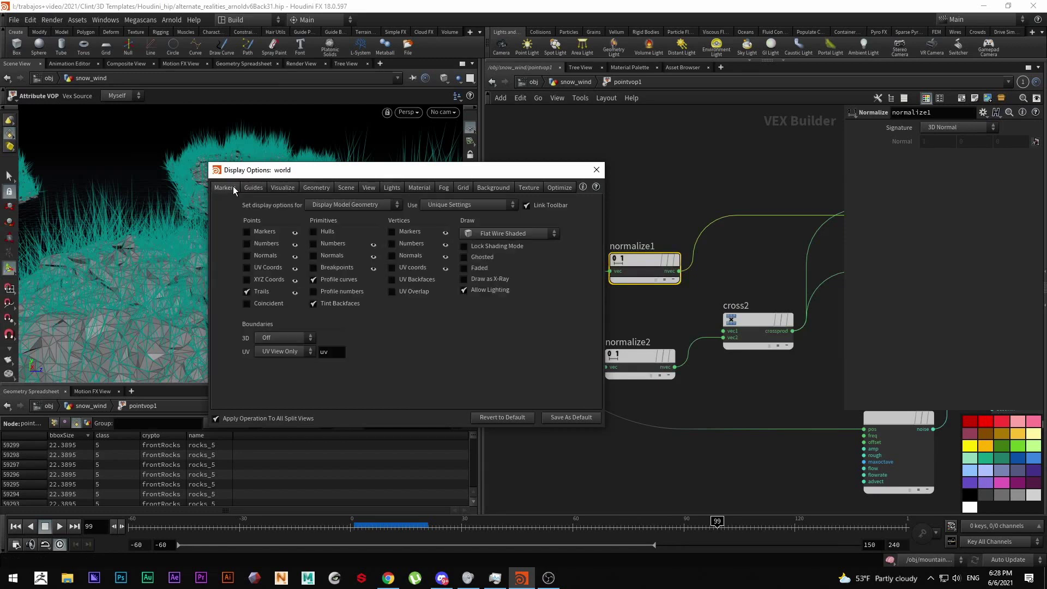
pyautogui.click(254, 187)
pyautogui.moveTo(540, 317); pyautogui.dragTo(502, 315)
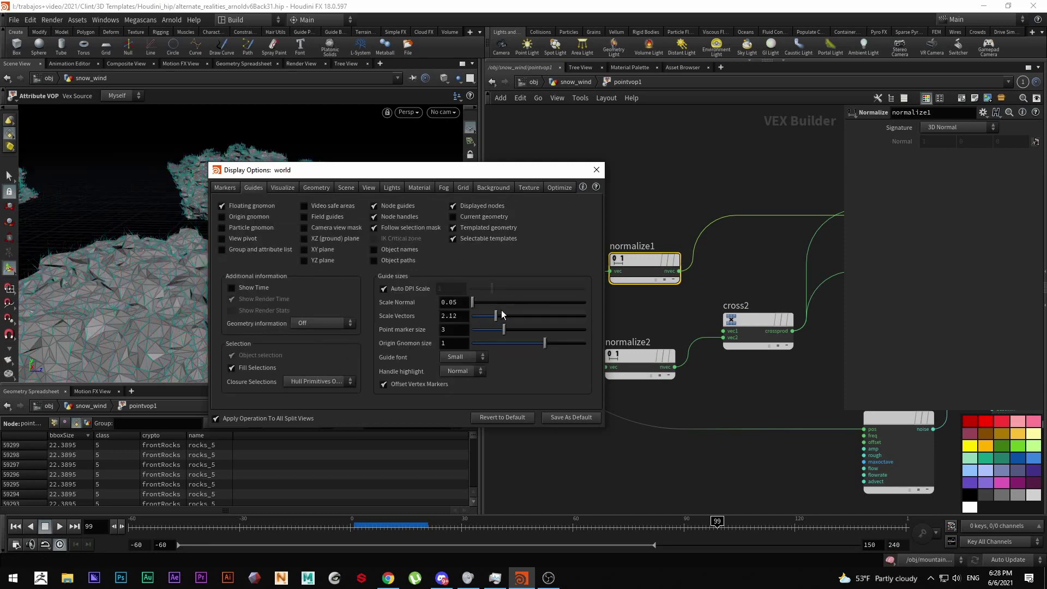
pyautogui.click(595, 170)
# Examine the point trails running along the rock surfaces from close up and from farther away.
pyautogui.keyDown('alt'); pyautogui.moveTo(358, 277); pyautogui.dragTo(313, 266); pyautogui.keyUp('alt')
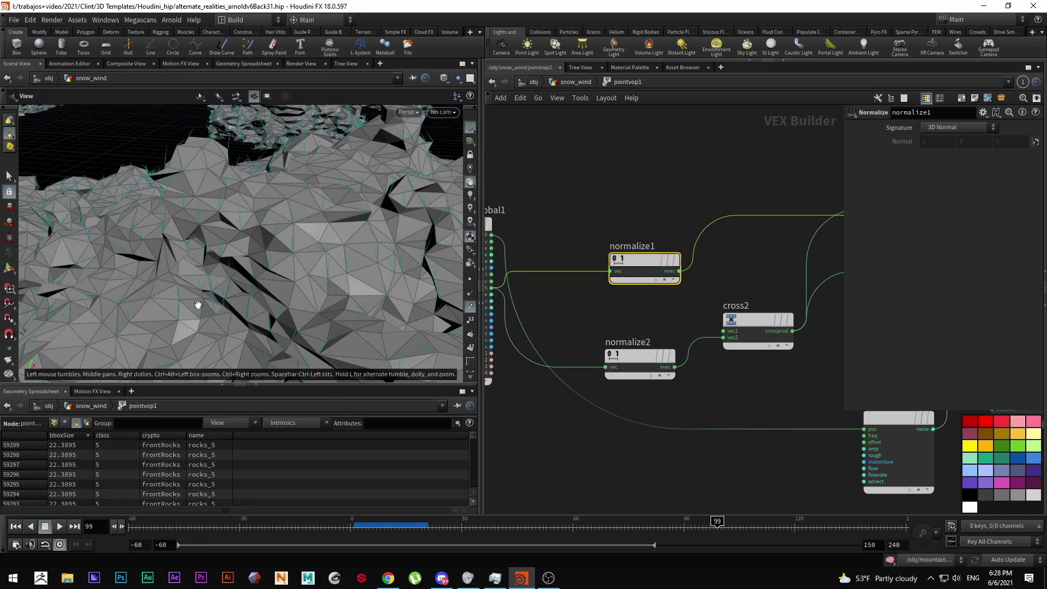
pyautogui.keyDown('alt'); pyautogui.moveTo(219, 294); pyautogui.dragTo(275, 268); pyautogui.keyUp('alt')
pyautogui.keyDown('alt'); pyautogui.moveTo(274, 267); pyautogui.dragTo(290, 215, button='right'); pyautogui.keyUp('alt')
pyautogui.keyDown('alt'); pyautogui.moveTo(278, 227); pyautogui.dragTo(273, 210); pyautogui.keyUp('alt')
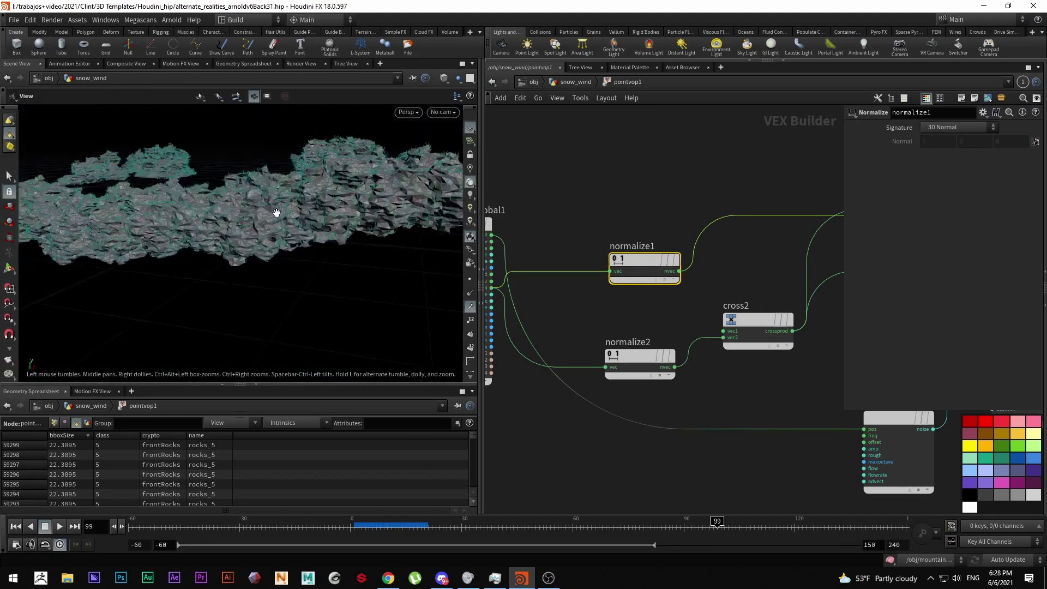
# Move cross1 beside normalize1, directly above cross2, in the pointvop1 network.
pyautogui.scroll(-2, 662, 234)
pyautogui.scroll(2, 610, 210)
pyautogui.scroll(-3, 505, 239)
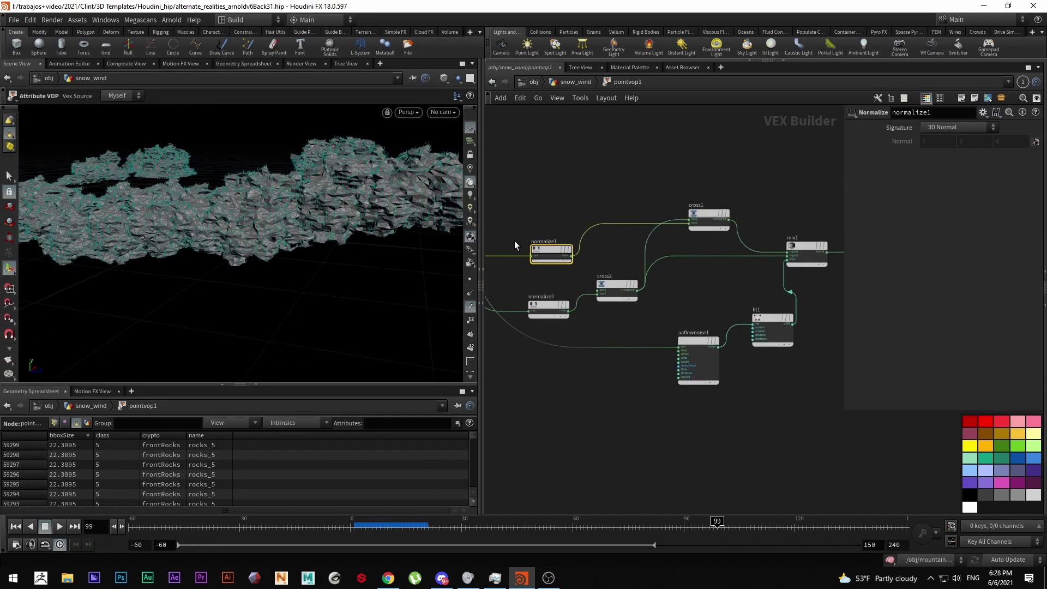
pyautogui.moveTo(705, 218); pyautogui.dragTo(613, 244)
pyautogui.moveTo(608, 210); pyautogui.dragTo(704, 217, button='middle')
pyautogui.scroll(2, 624, 285)
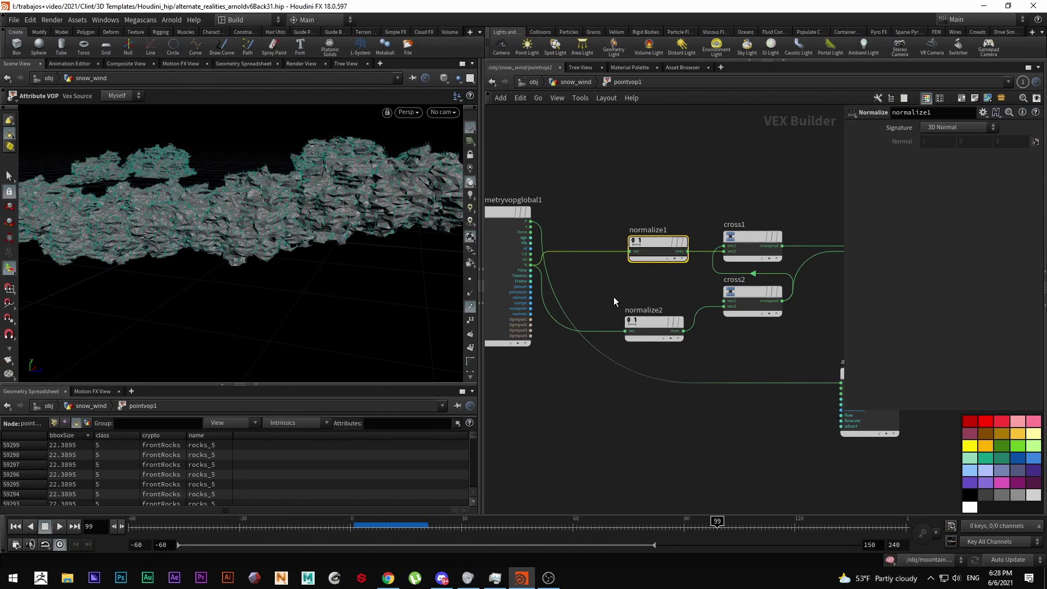
pyautogui.moveTo(613, 296); pyautogui.dragTo(617, 336, button='middle')
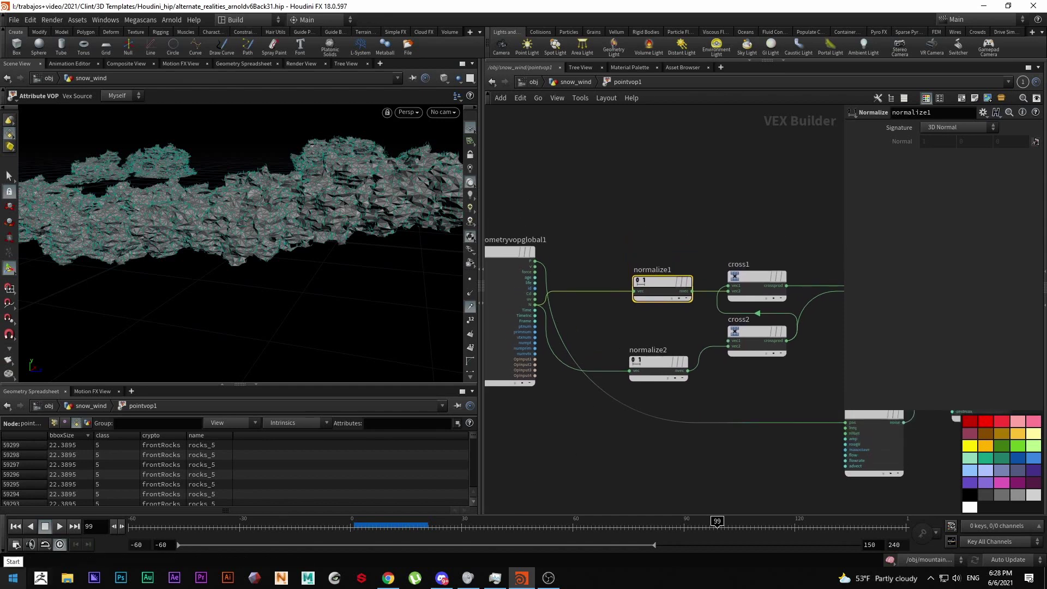
# Open Paint and draw a black arrow pointing straight up on the blank canvas.
pyautogui.click(12, 578)
pyautogui.write('paint')
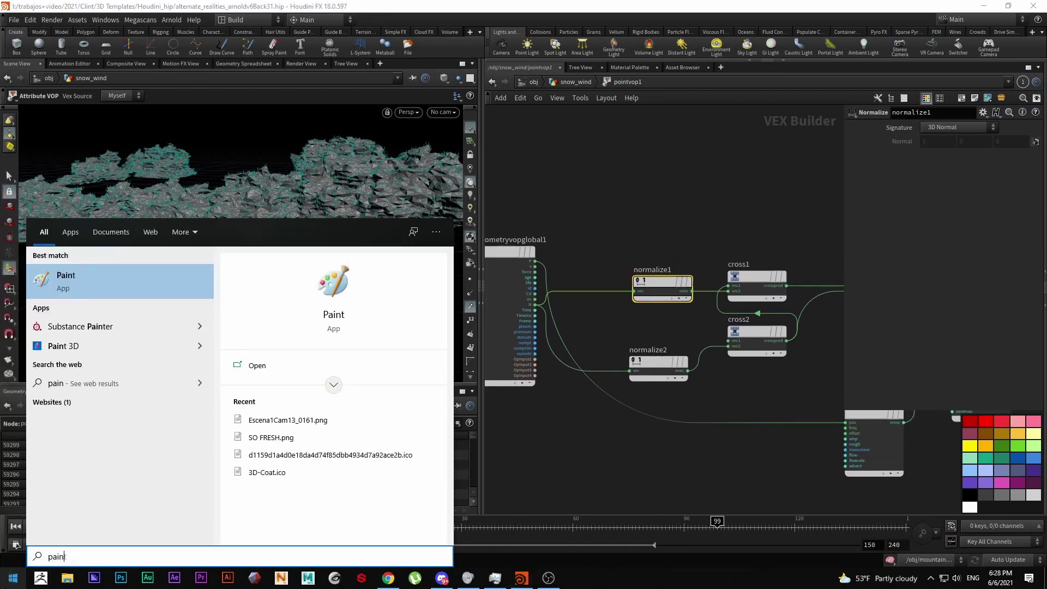
pyautogui.press('Return')
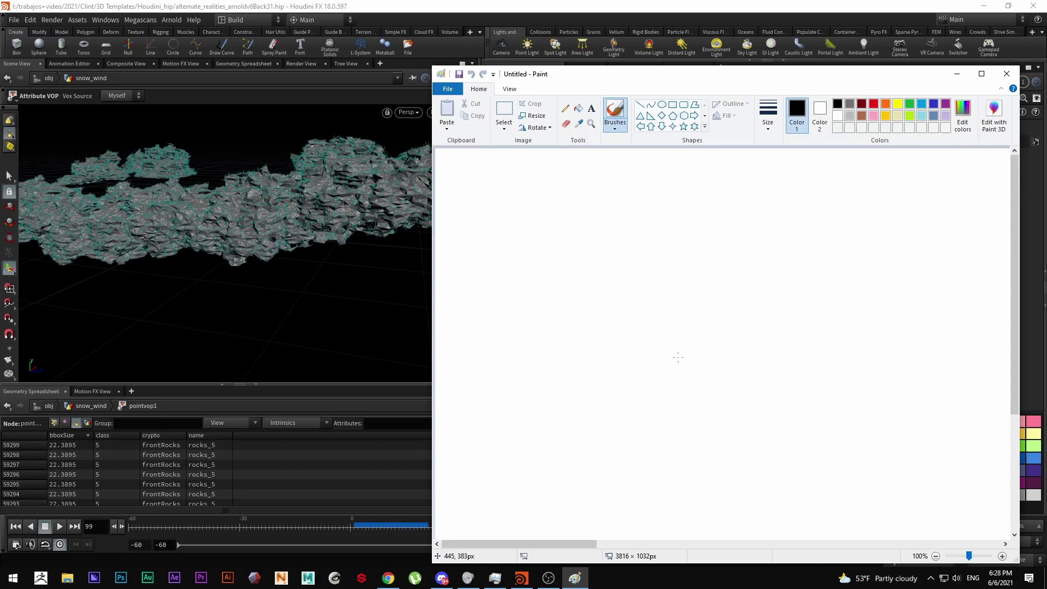
pyautogui.moveTo(637, 360)
pyautogui.mouseDown()
pyautogui.moveTo(638, 242)
pyautogui.moveTo(620, 255)
pyautogui.moveTo(663, 256)
pyautogui.mouseUp()
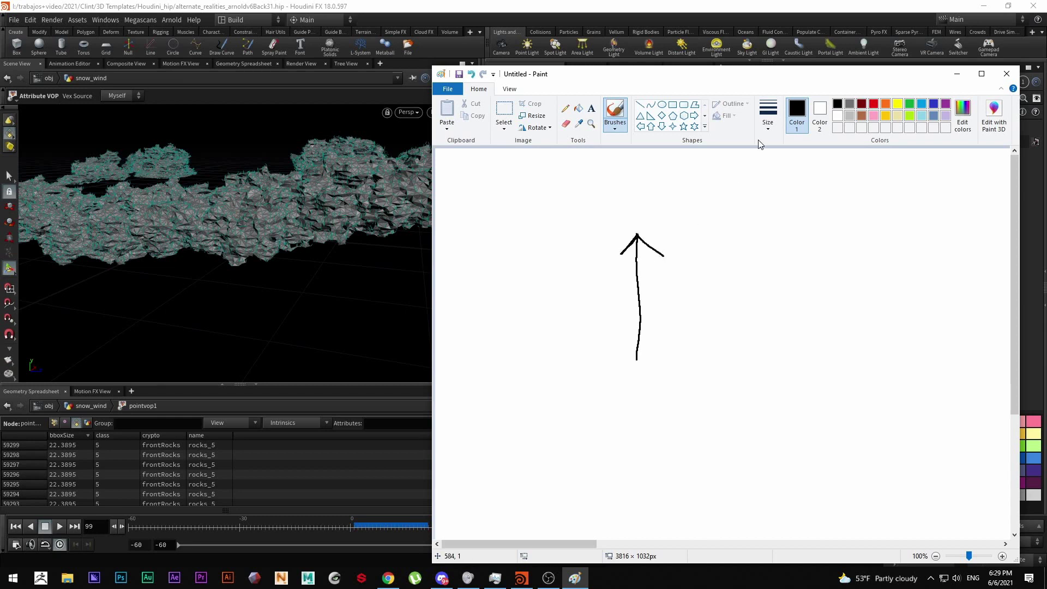
# Draw a red arrow pointing right and a light blue arrow pointing down-left from the black arrow's base.
pyautogui.click(873, 104)
pyautogui.moveTo(636, 361)
pyautogui.mouseDown()
pyautogui.moveTo(818, 365)
pyautogui.moveTo(809, 352)
pyautogui.moveTo(825, 372)
pyautogui.moveTo(790, 384)
pyautogui.mouseUp()
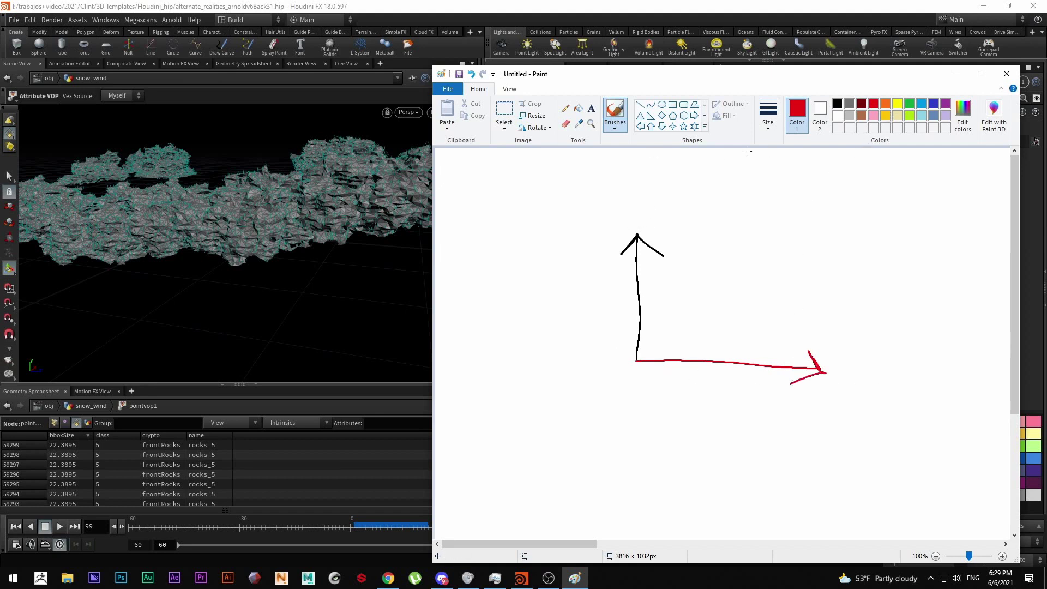
pyautogui.click(921, 106)
pyautogui.moveTo(635, 362)
pyautogui.mouseDown()
pyautogui.moveTo(546, 467)
pyautogui.moveTo(587, 465)
pyautogui.moveTo(544, 453)
pyautogui.mouseUp()
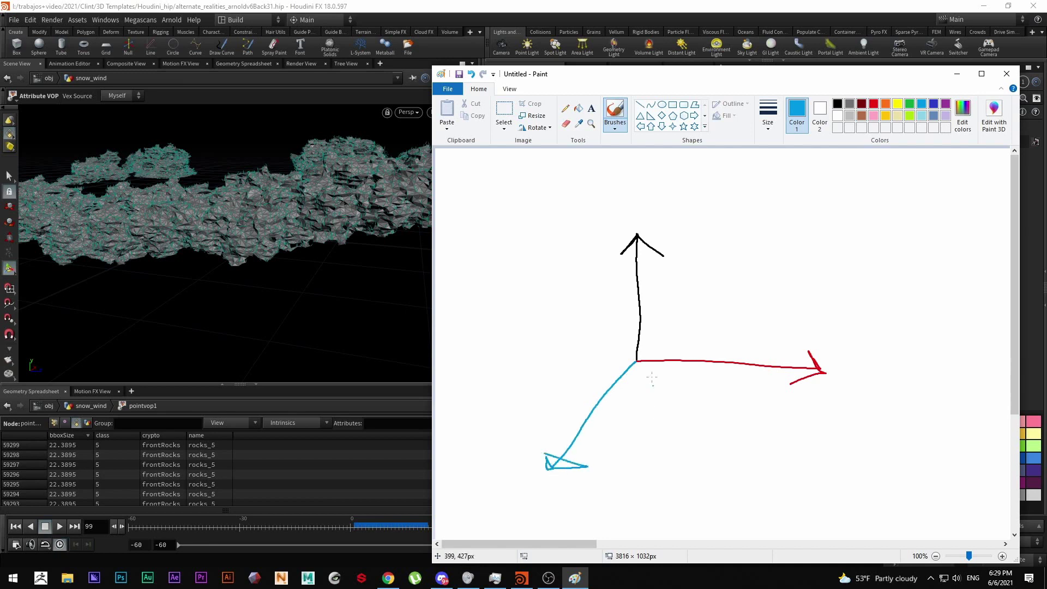
# Minimize Paint to return to Houdini, and select cross2 to review its cross product vector.
pyautogui.click(955, 76)
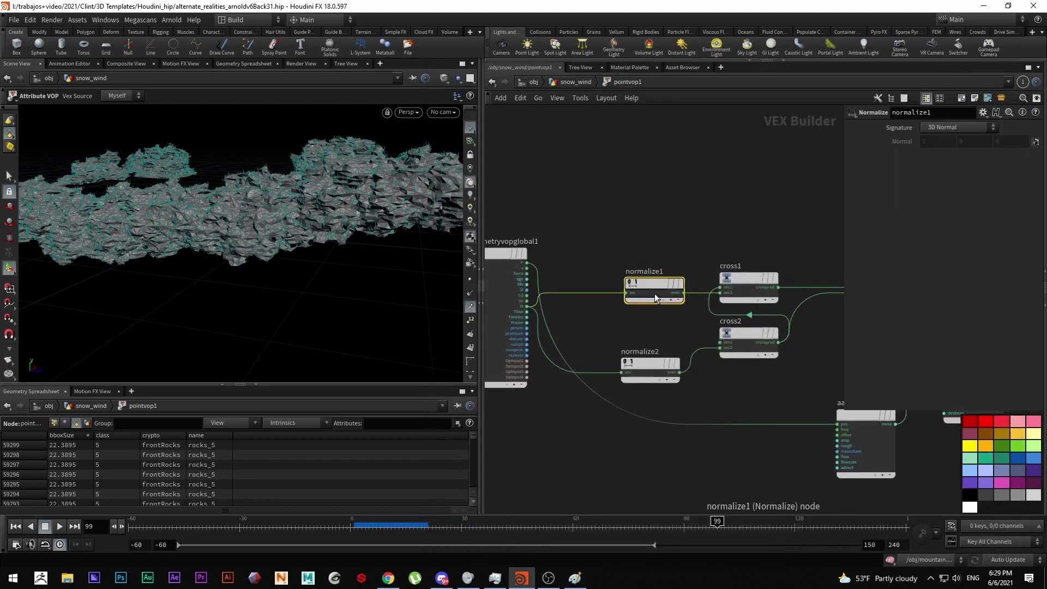
pyautogui.moveTo(651, 290); pyautogui.dragTo(649, 292)
pyautogui.click(744, 349)
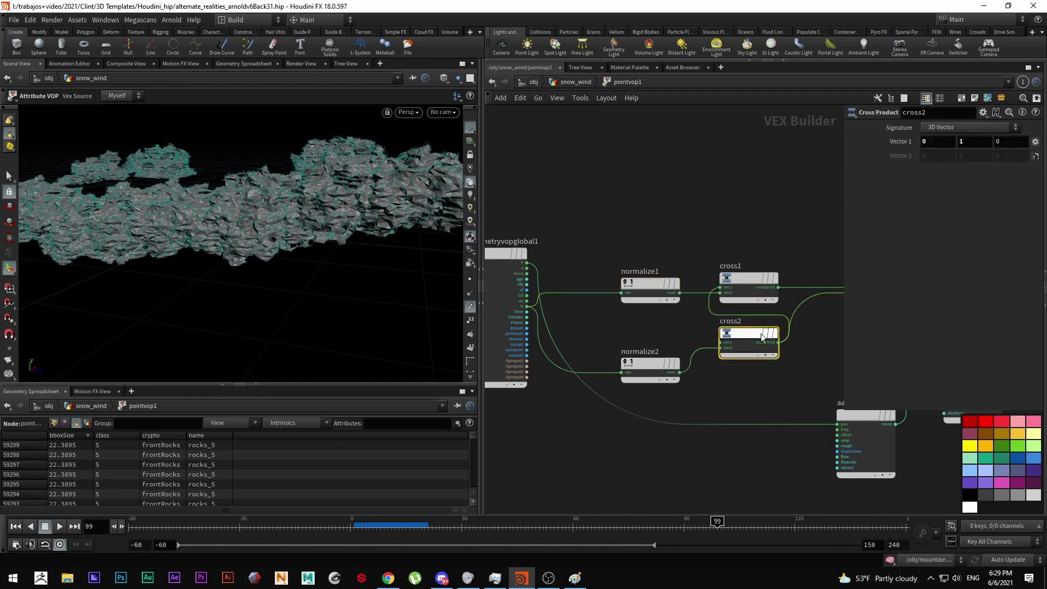
# Disconnect the wire running from cross2's output to cross1's first input.
pyautogui.press('y')
pyautogui.moveTo(685, 328); pyautogui.dragTo(733, 314)
# Disconnect cross1 and fit1 from mix1, leaving only cross2 wired to it.
pyautogui.moveTo(795, 369)
pyautogui.mouseDown(button='middle')
pyautogui.moveTo(647, 390)
pyautogui.moveTo(511, 386)
pyautogui.mouseUp(button='middle')
pyautogui.press('y')
pyautogui.moveTo(636, 298); pyautogui.dragTo(642, 308)
pyautogui.moveTo(690, 357); pyautogui.dragTo(728, 363)
pyautogui.scroll(-2, 659, 366)
pyautogui.moveTo(663, 369); pyautogui.dragTo(760, 377, button='middle')
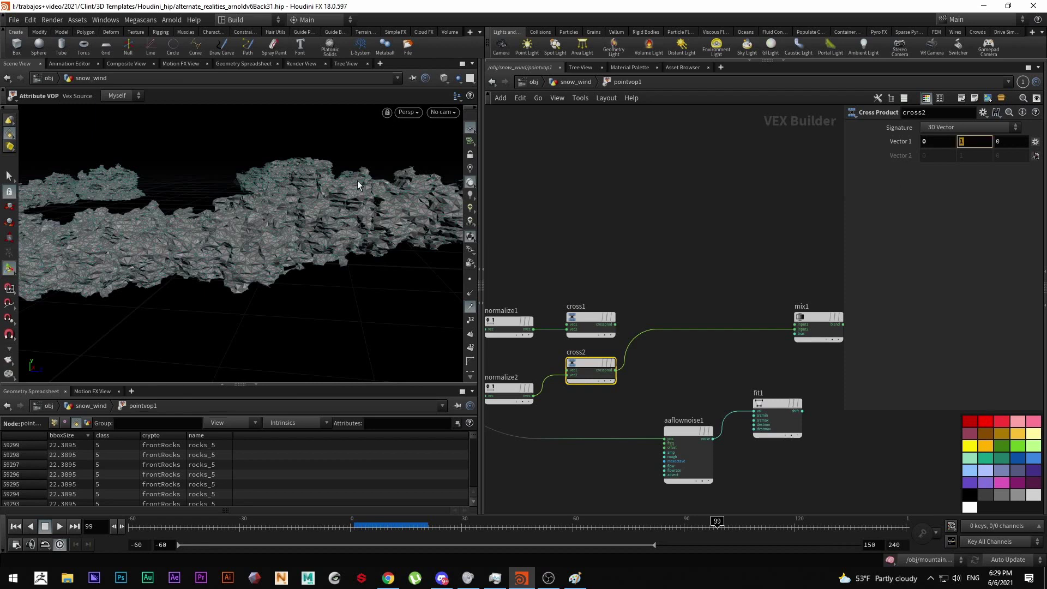
# Examine the velocity trails on the rock surface up close, from several angles, with only cross2 feeding mix1.
pyautogui.keyDown('alt'); pyautogui.moveTo(356, 215); pyautogui.dragTo(329, 218); pyautogui.keyUp('alt')
pyautogui.moveTo(330, 218)
pyautogui.mouseDown(button='right')
pyautogui.moveTo(345, 218)
pyautogui.moveTo(327, 208)
pyautogui.mouseUp(button='right')
pyautogui.moveTo(313, 200); pyautogui.dragTo(438, 247)
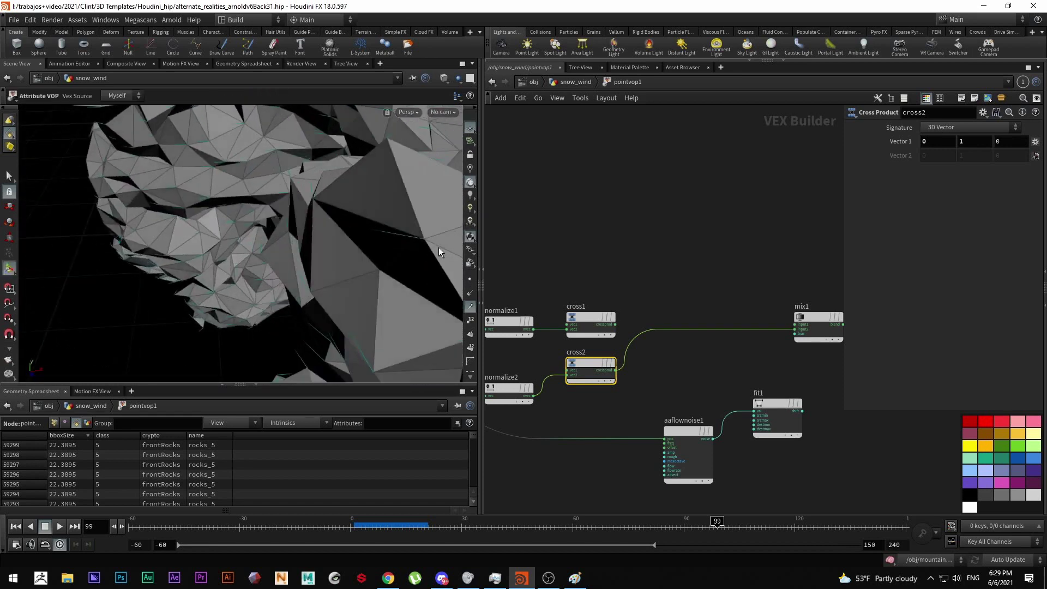
pyautogui.moveTo(304, 198); pyautogui.dragTo(439, 285)
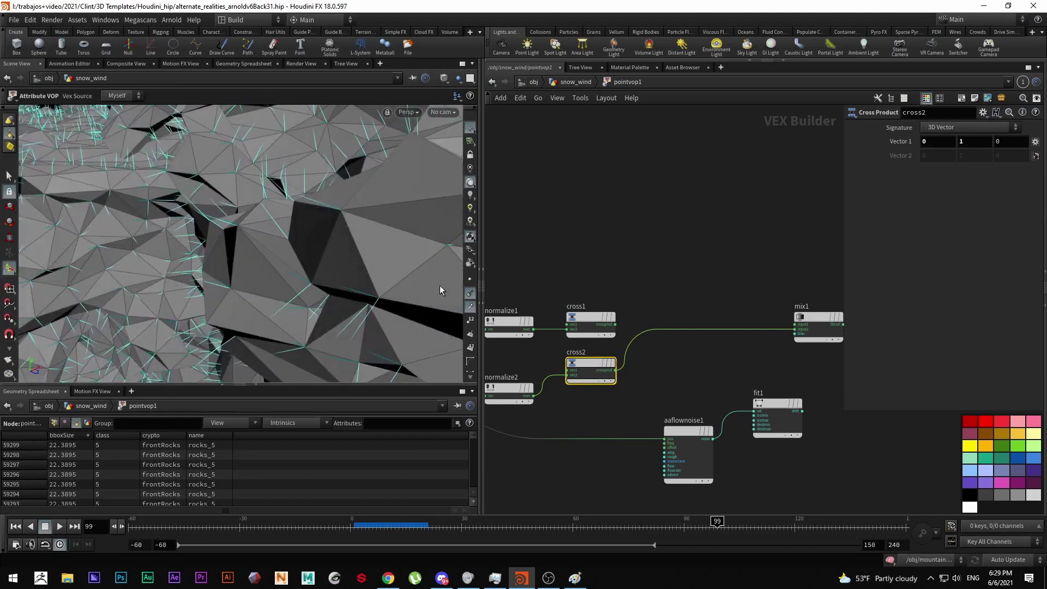
pyautogui.moveTo(334, 220); pyautogui.dragTo(428, 212)
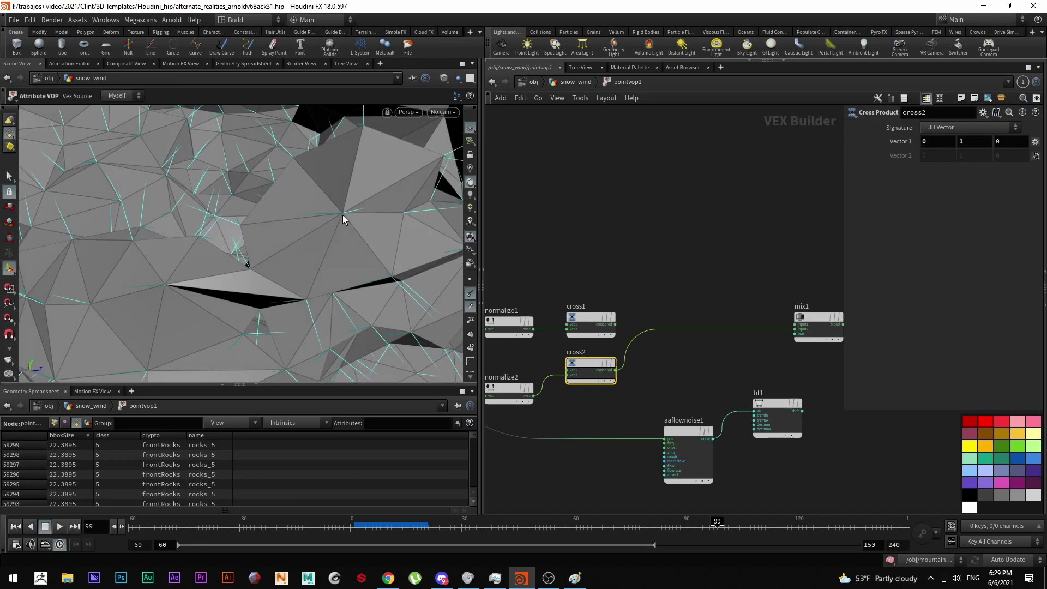
pyautogui.moveTo(350, 161); pyautogui.dragTo(371, 214)
pyautogui.moveTo(429, 194); pyautogui.dragTo(297, 221)
pyautogui.press('Return')
pyautogui.press('Escape')
pyautogui.press('Return')
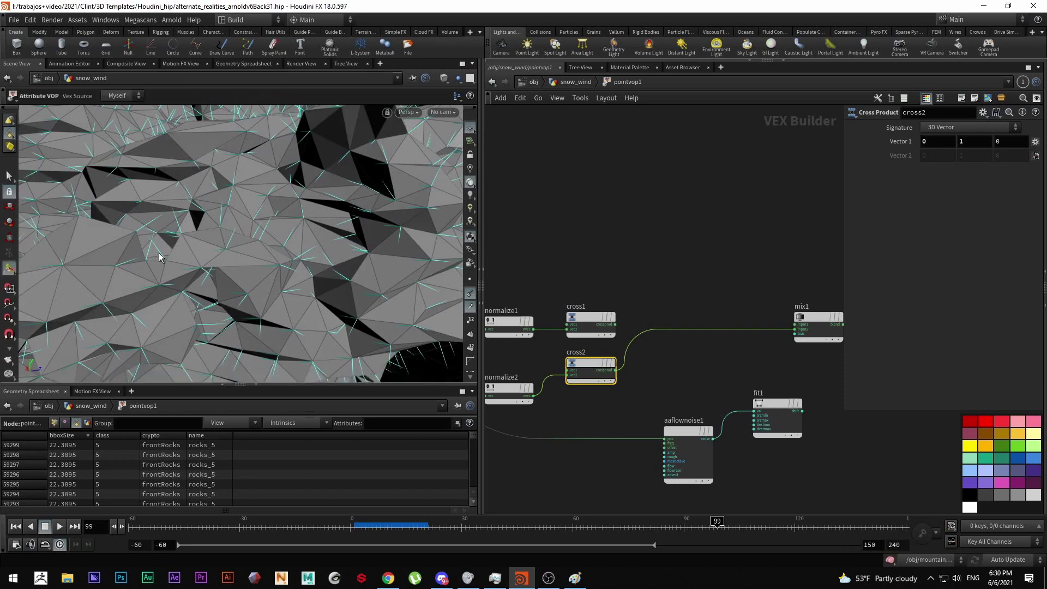
# Undo the disconnections so that cross1 and fit1 feed mix1 again.
pyautogui.hotkey('ctrl', 'z')
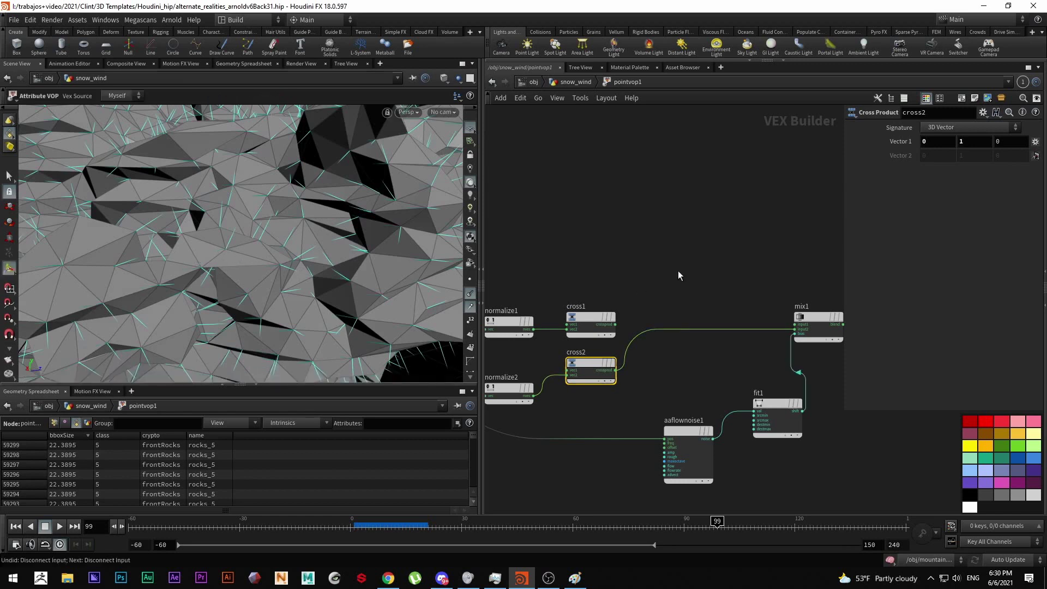
pyautogui.scroll(-2, 676, 262)
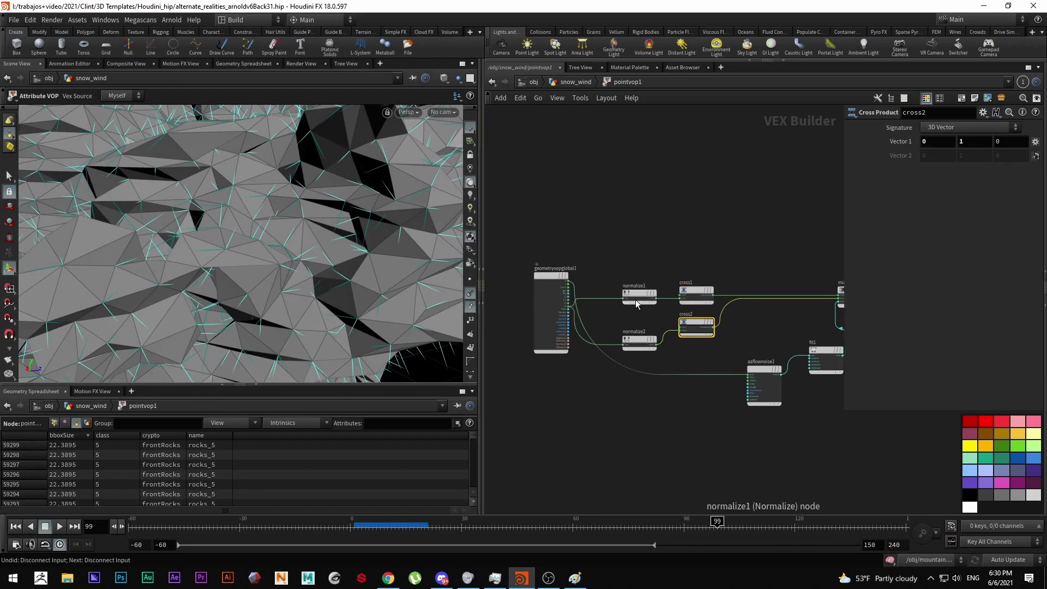
# Review the Vector 1 settings of cross2 and cross1.
pyautogui.scroll(2, 627, 253)
pyautogui.moveTo(655, 303); pyautogui.dragTo(655, 302)
pyautogui.click(737, 342)
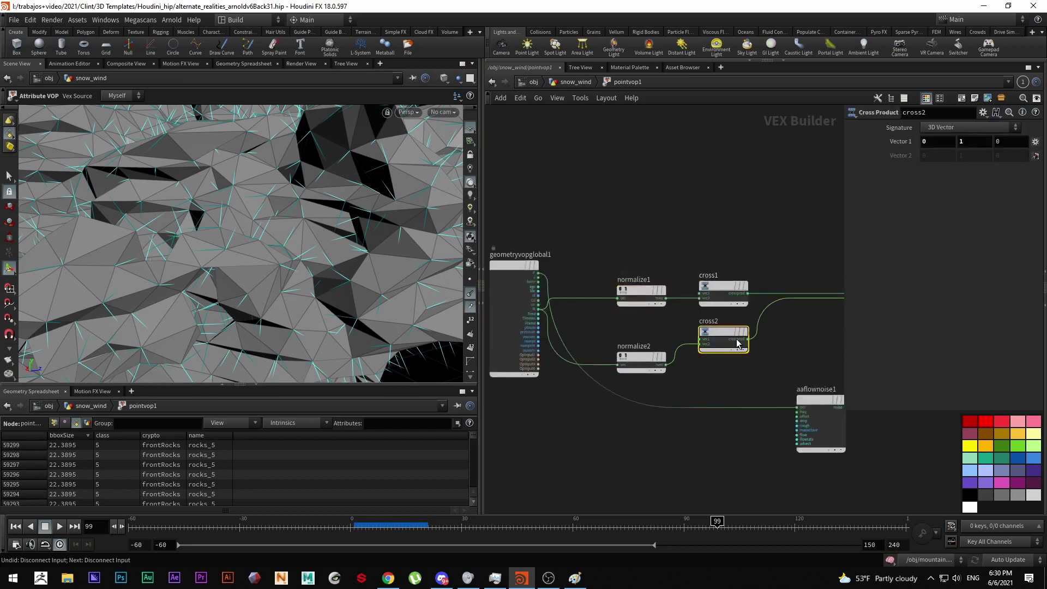
pyautogui.click(720, 284)
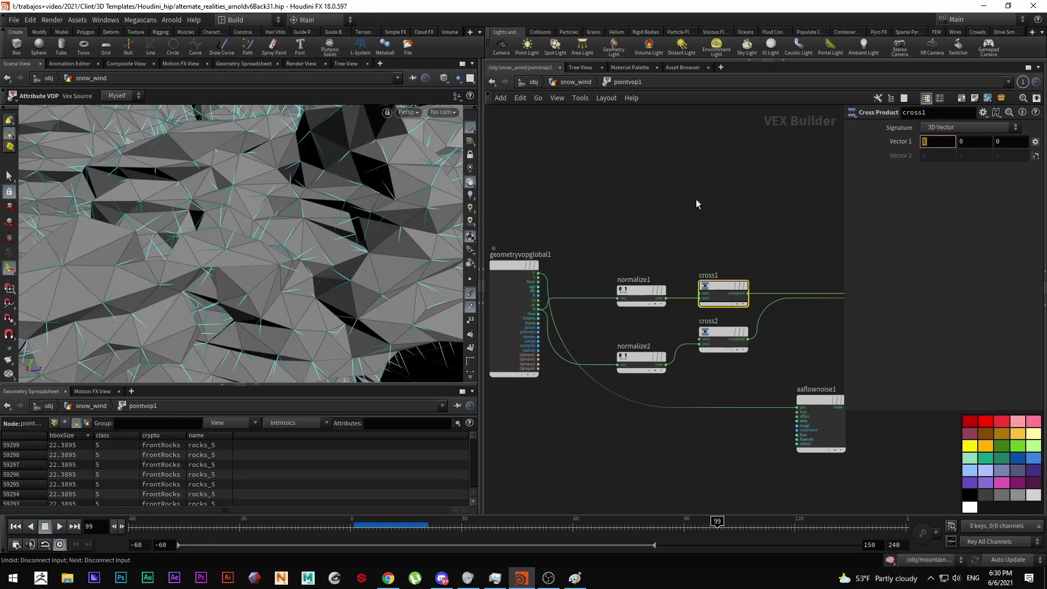
# Examine the mixed velocity trails across the whole rock formation and close up.
pyautogui.scroll(-6, 262, 235)
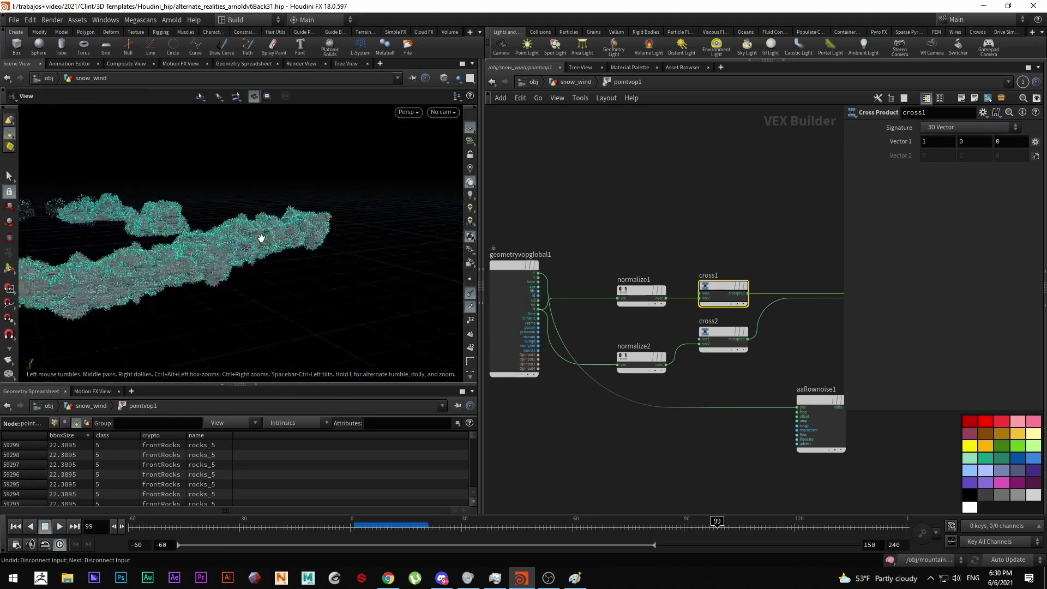
pyautogui.moveTo(284, 256)
pyautogui.mouseDown()
pyautogui.moveTo(227, 264)
pyautogui.moveTo(277, 254)
pyautogui.mouseUp()
pyautogui.scroll(8, 279, 256)
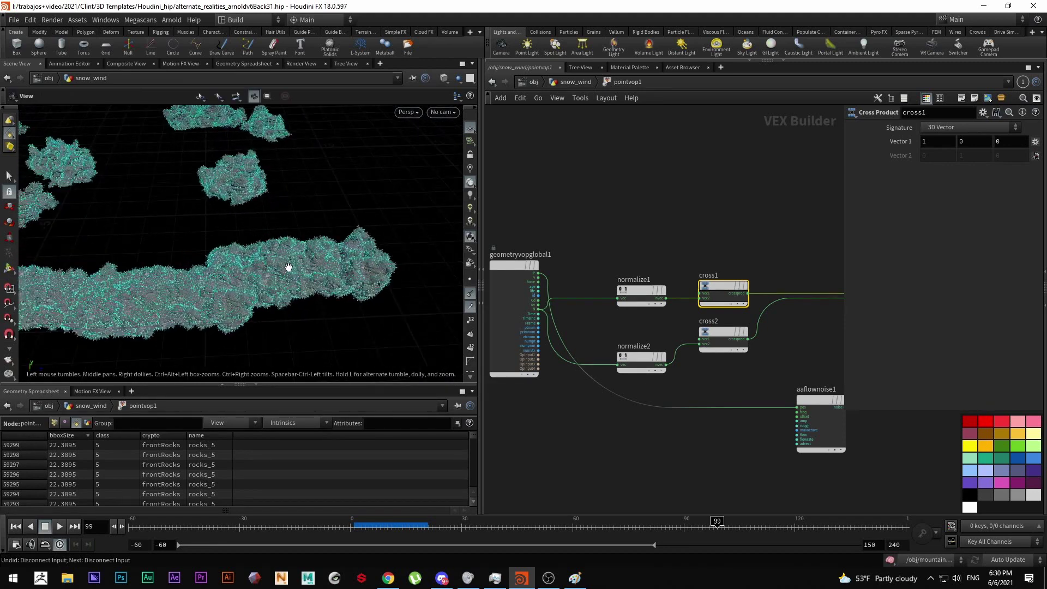
# Move aaflownoise1 beneath normalize2 and fit1 beneath cross2 to tidy the network.
pyautogui.moveTo(709, 369); pyautogui.dragTo(655, 378, button='middle')
pyautogui.moveTo(737, 396); pyautogui.dragTo(560, 395)
pyautogui.moveTo(818, 372); pyautogui.dragTo(642, 389)
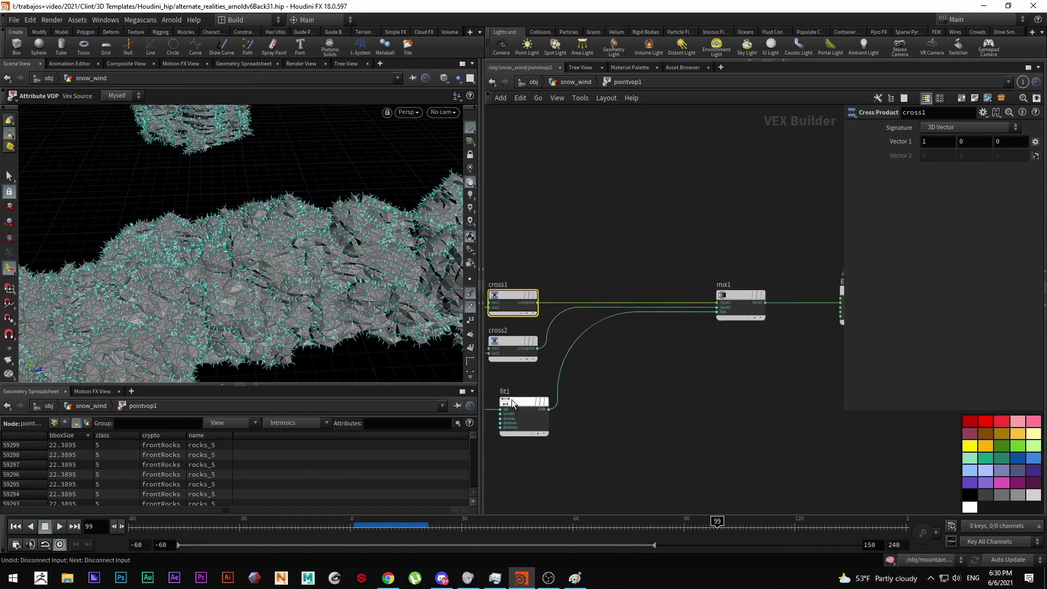
pyautogui.moveTo(606, 385); pyautogui.dragTo(724, 381, button='middle')
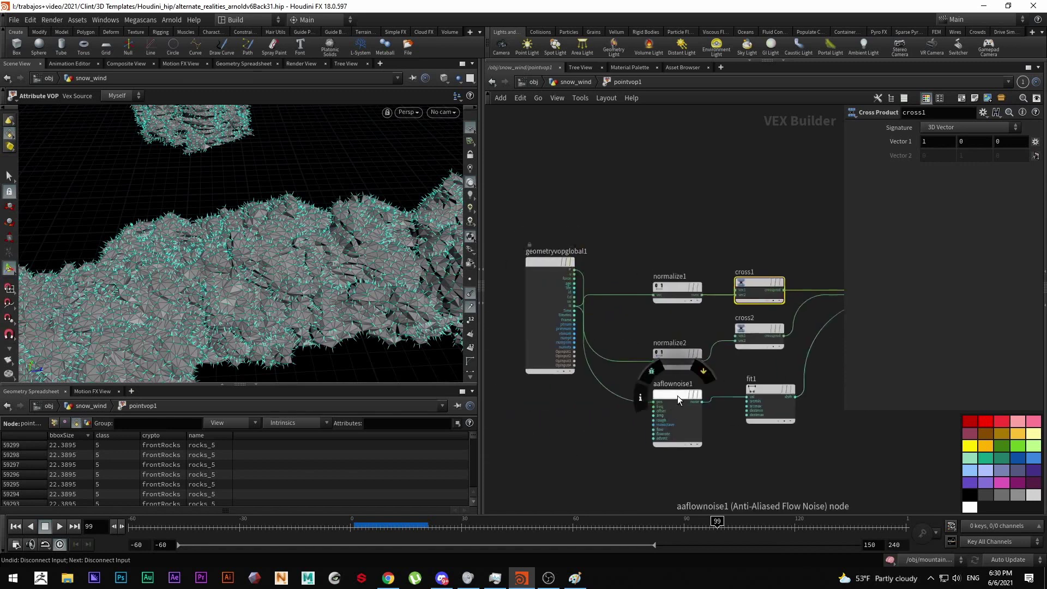
# Wire fit1's output into the Cd input of geometryvopoutput1 and view the noise pattern on the rocks.
pyautogui.moveTo(785, 448); pyautogui.dragTo(694, 449, button='middle')
pyautogui.moveTo(789, 438); pyautogui.dragTo(524, 436, button='middle')
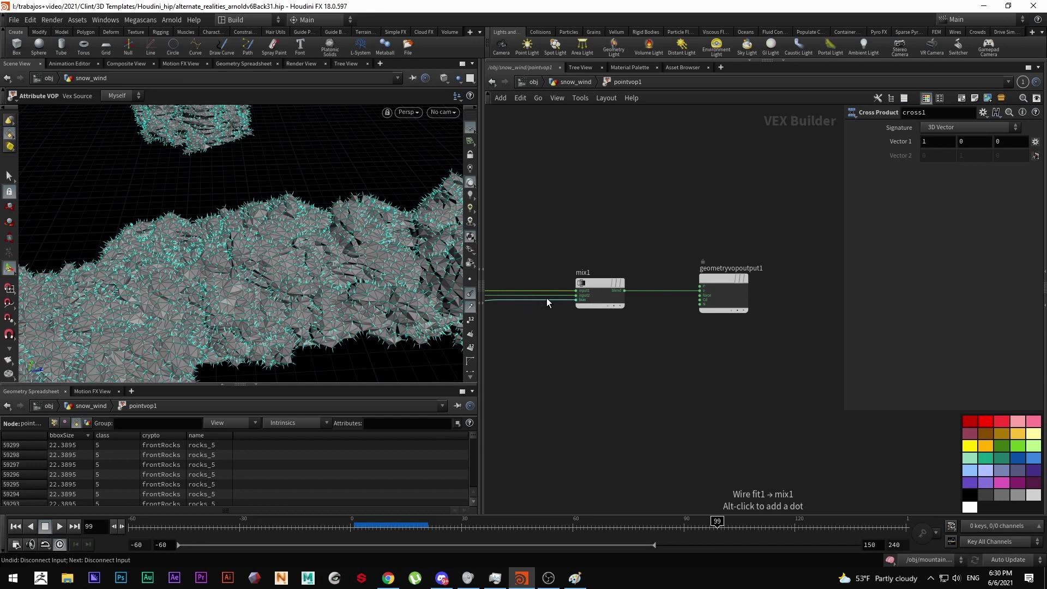
pyautogui.moveTo(549, 304); pyautogui.dragTo(700, 300)
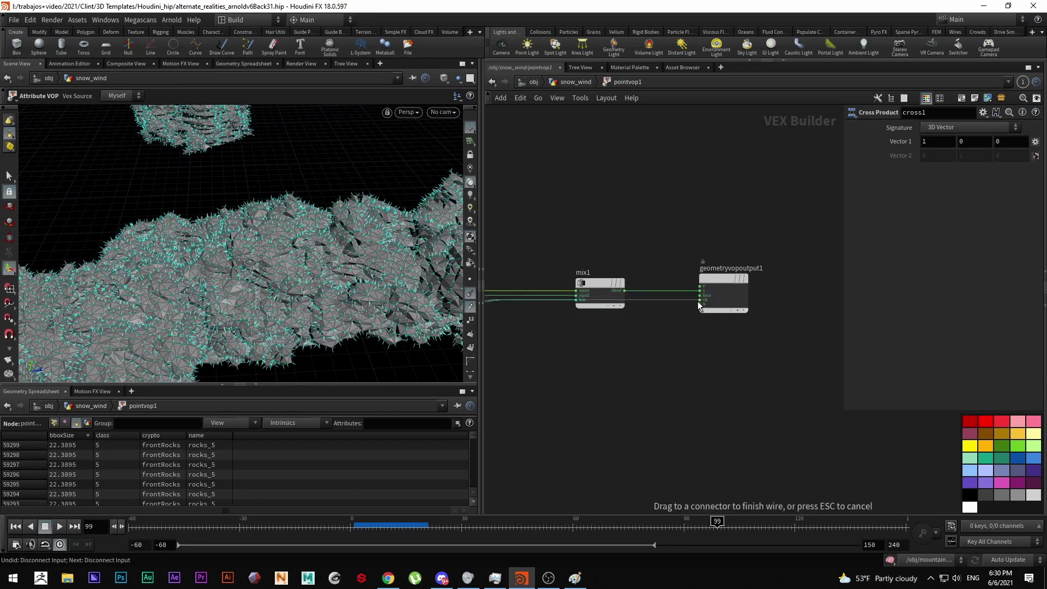
pyautogui.scroll(-5, 299, 285)
pyautogui.scroll(5, 324, 283)
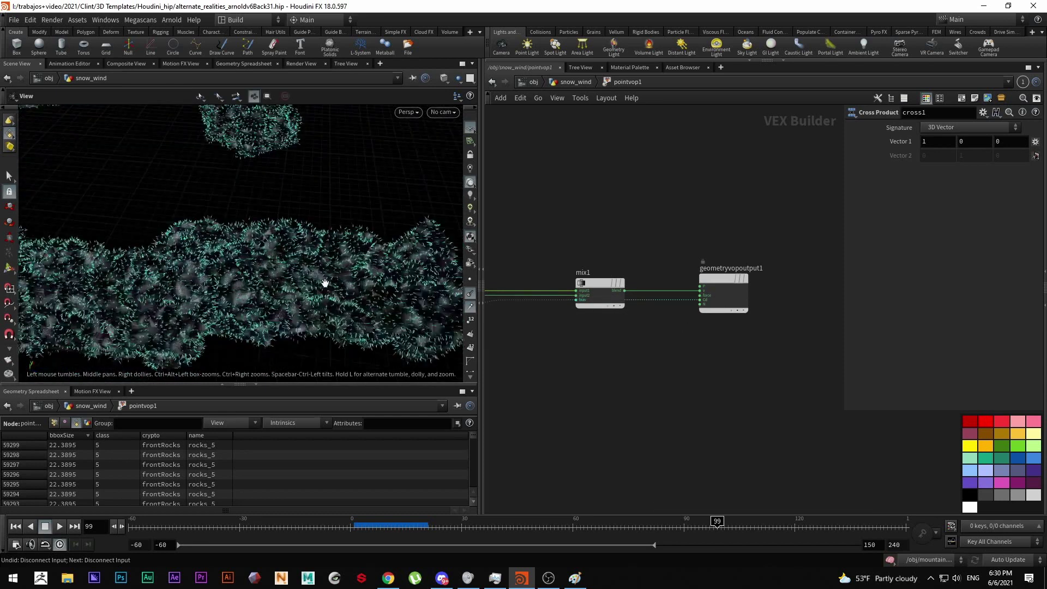
# Undo the connection from fit1 to geometryvopoutput1's Cd input.
pyautogui.hotkey('ctrl', 'z')
pyautogui.scroll(-2, 638, 368)
pyautogui.scroll(-2, 635, 371)
pyautogui.moveTo(635, 370); pyautogui.dragTo(715, 329, button='middle')
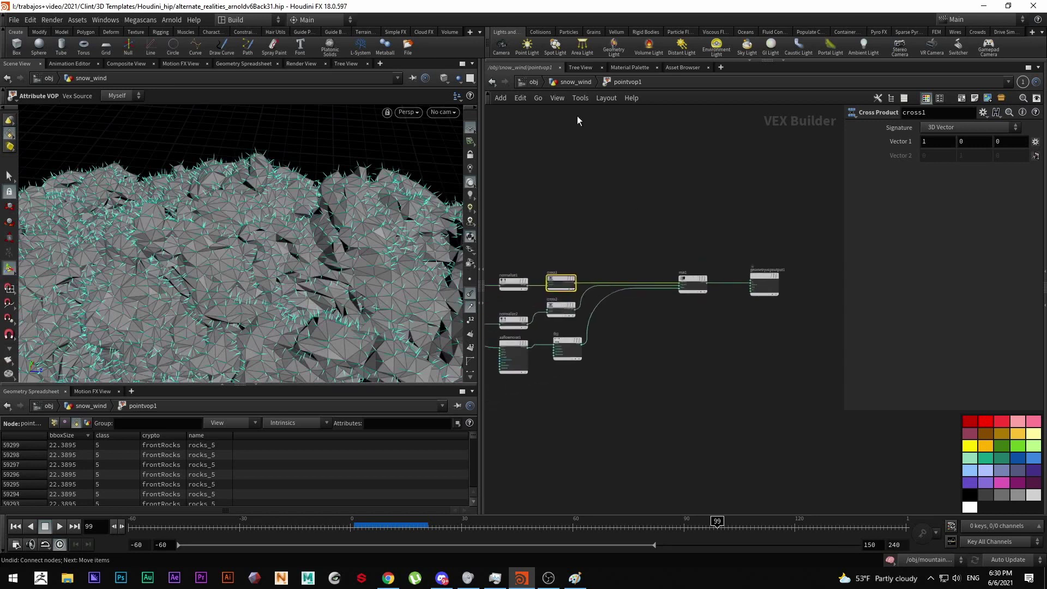
# Promote the flow input of aaflownoise1 to a parameter on pointvop1.
pyautogui.click(574, 83)
pyautogui.moveTo(597, 369)
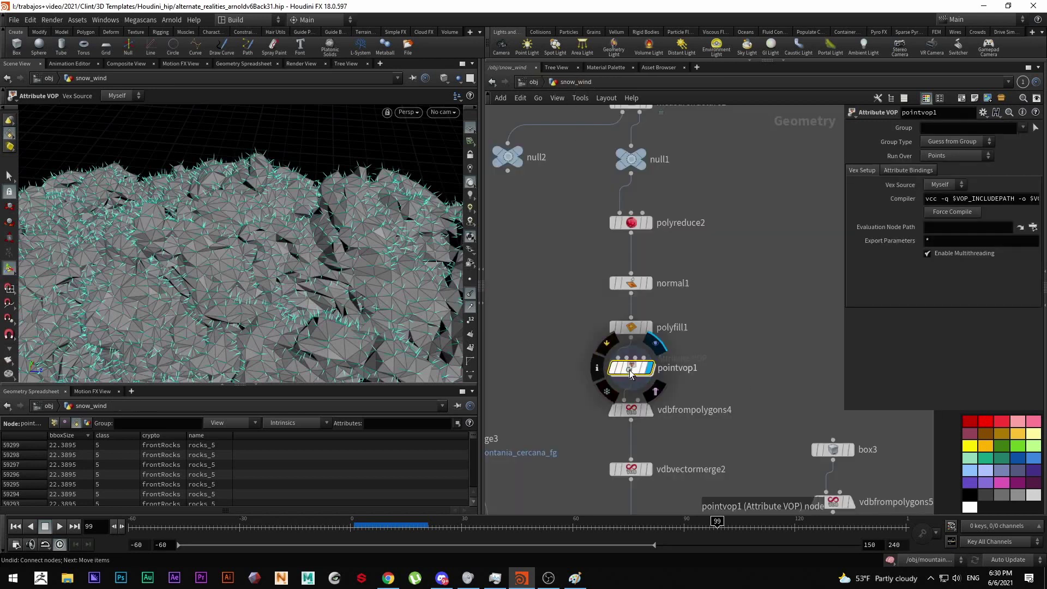
pyautogui.doubleClick(629, 369)
pyautogui.scroll(5, 610, 385)
pyautogui.rightClick(635, 377)
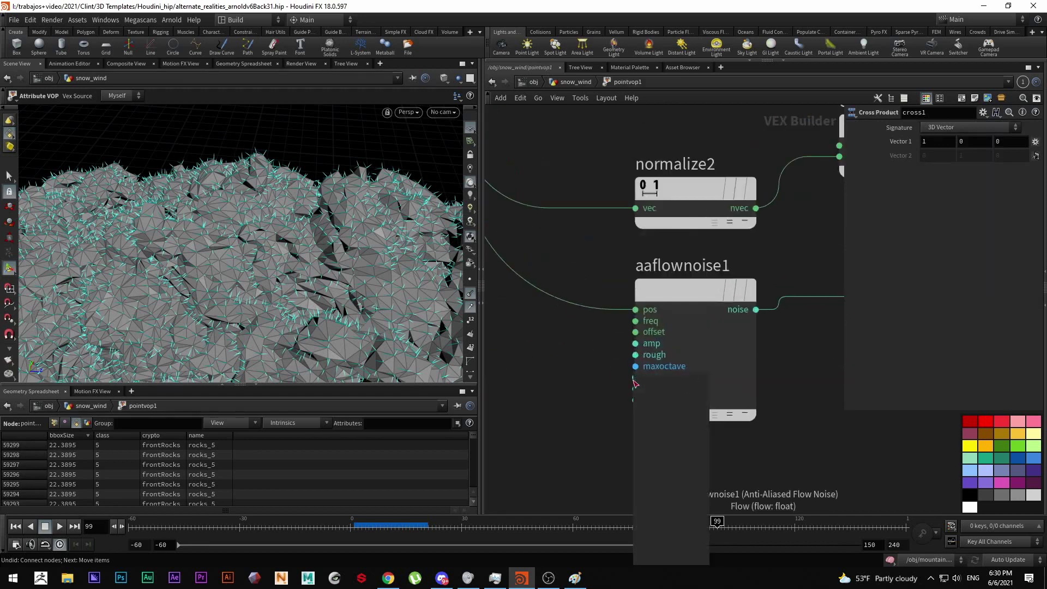
pyautogui.click(643, 381)
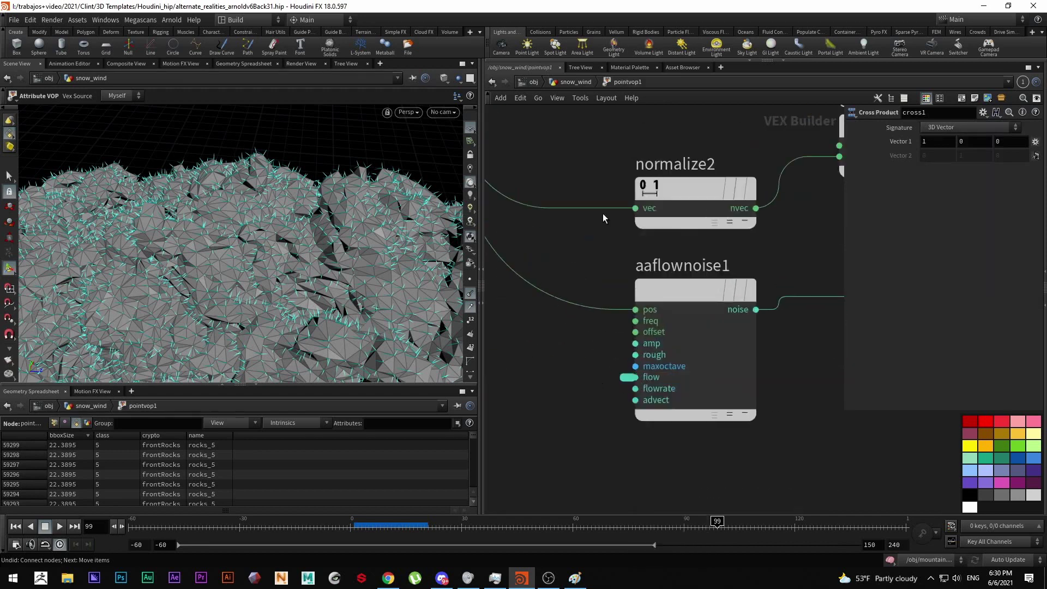
# Return to the snow_wind network and set pointvop1's Flow to 0.586.
pyautogui.click(579, 84)
pyautogui.moveTo(960, 315); pyautogui.dragTo(969, 316)
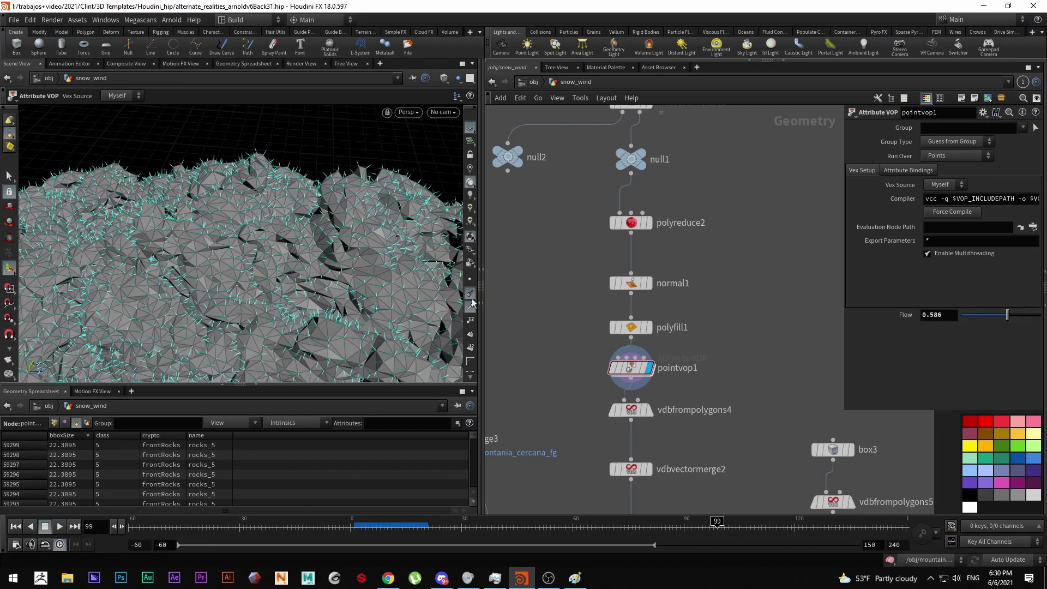
pyautogui.moveTo(981, 314); pyautogui.dragTo(976, 333, button='middle')
# Undo the Flow value change on pointvop1, and check the promoted flow input inside it.
pyautogui.hotkey('ctrl', 'z')
pyautogui.hotkey('ctrl', 'z')
pyautogui.hotkey('ctrl', 'z')
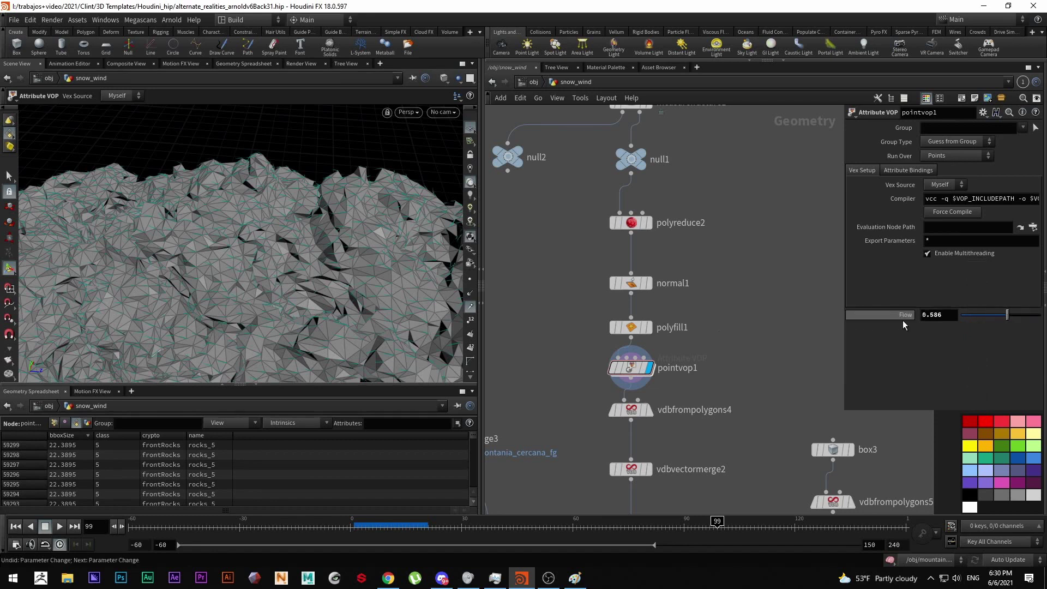
pyautogui.doubleClick(631, 367)
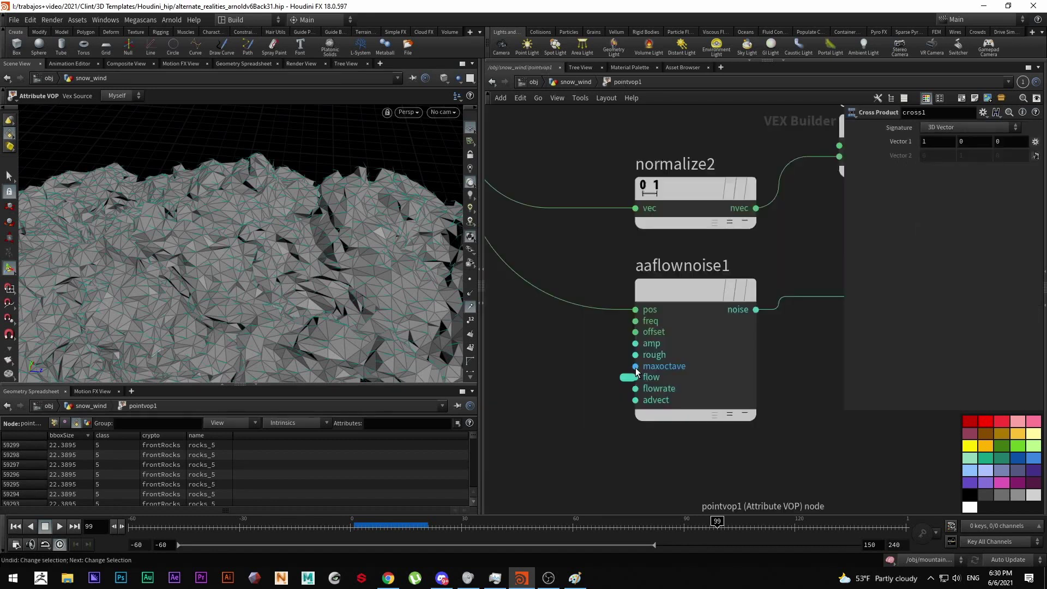
pyautogui.press('u')
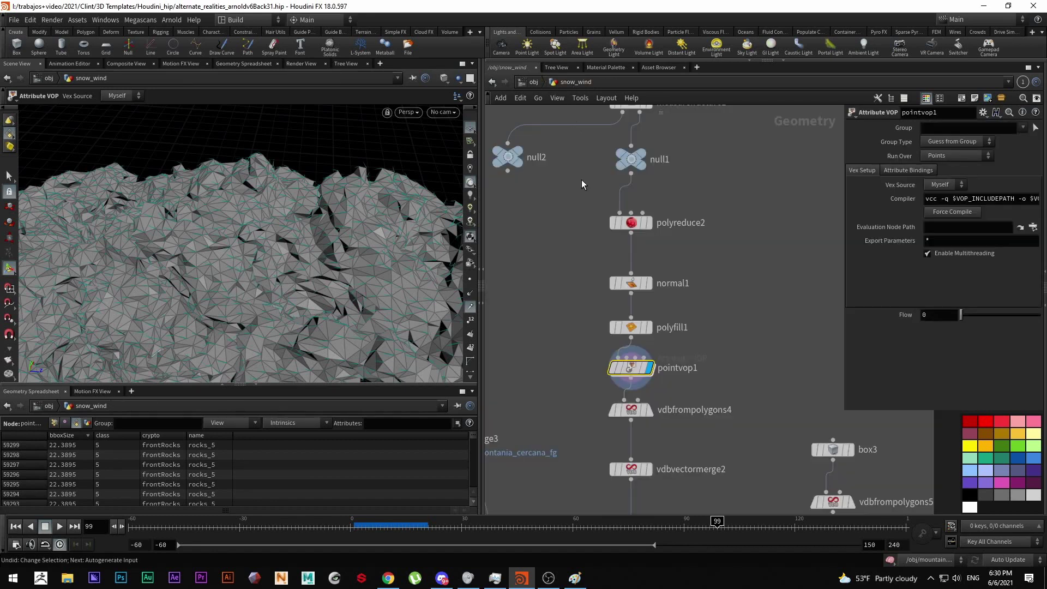
# Display vdbfrompolygons4 and review its VDB conversion settings and node information.
pyautogui.click(627, 342)
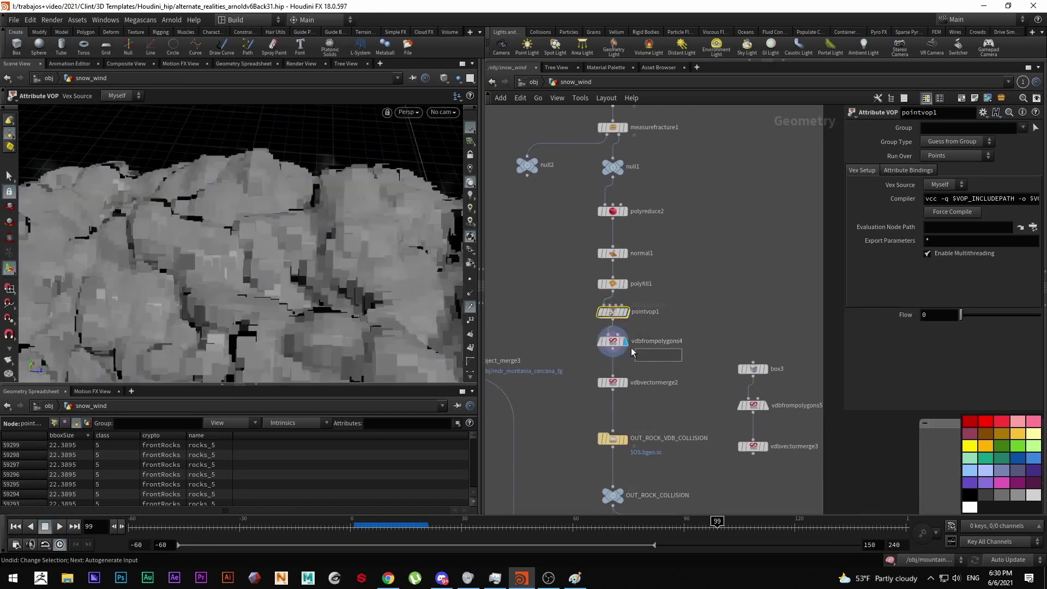
pyautogui.click(612, 341)
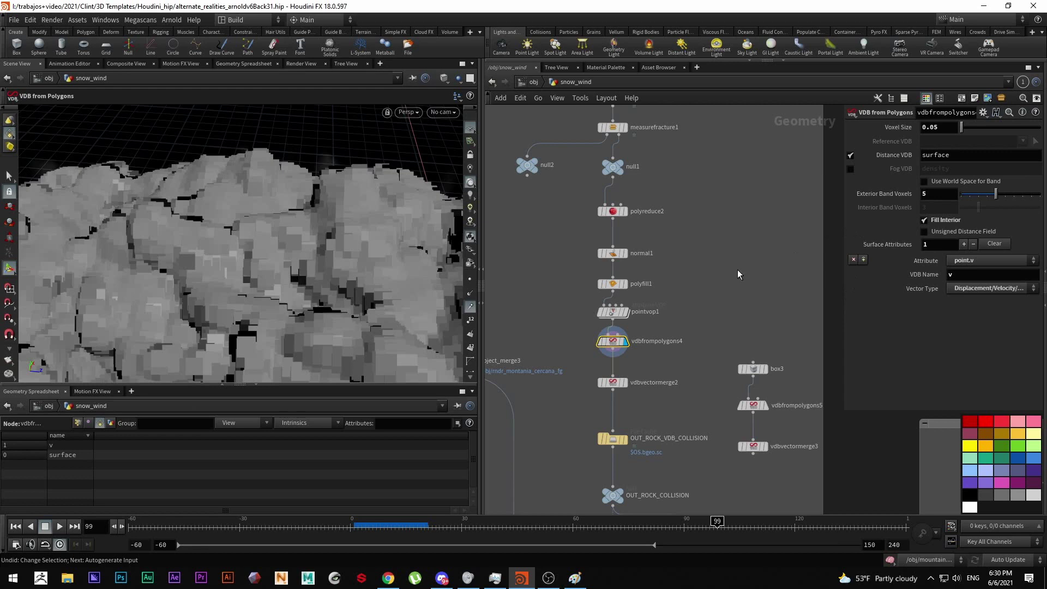
pyautogui.click(704, 362)
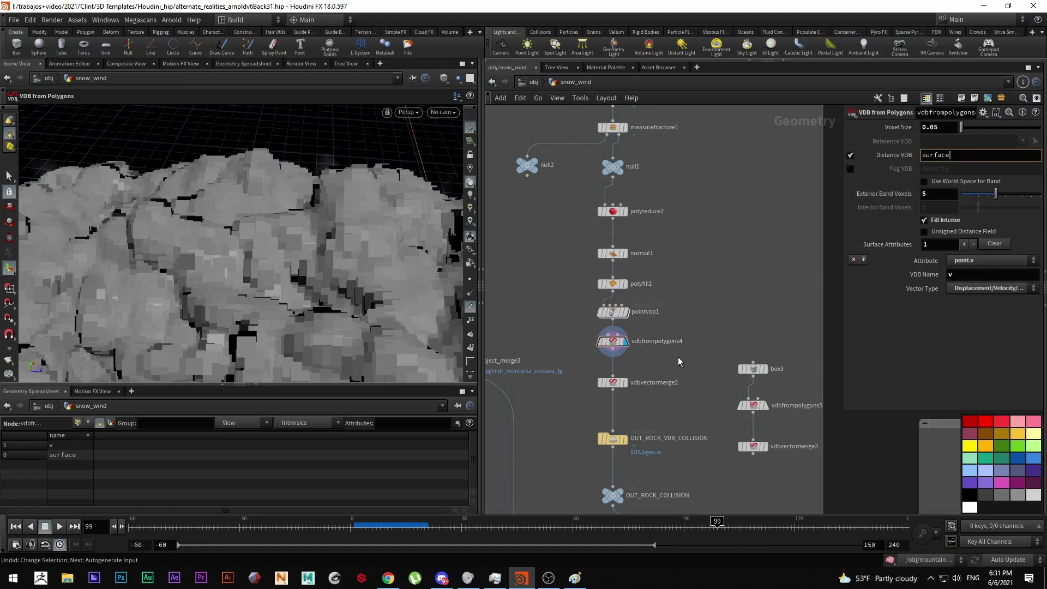
pyautogui.moveTo(678, 356); pyautogui.dragTo(688, 336, button='middle')
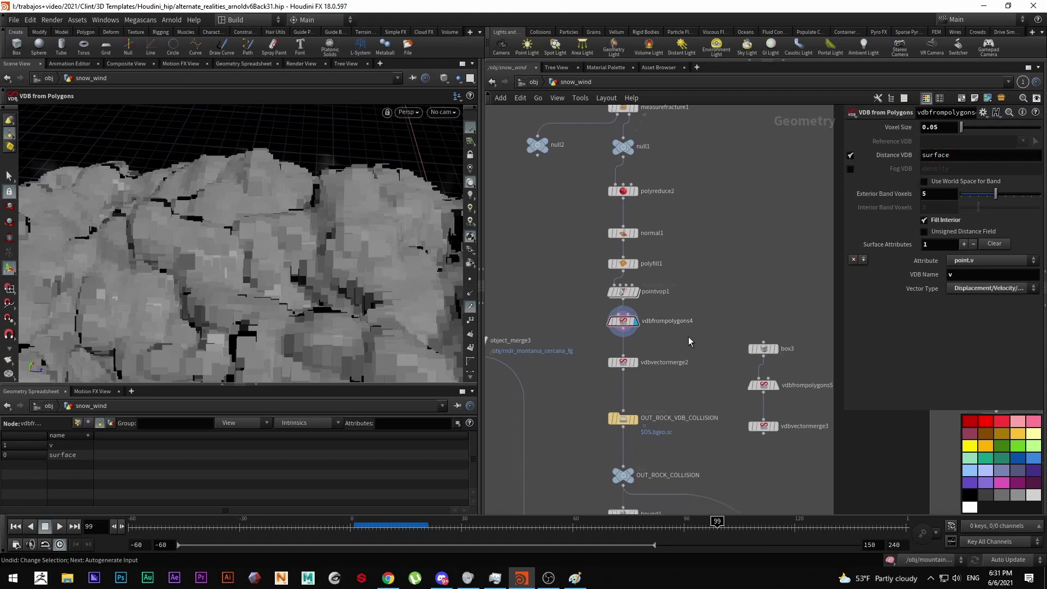
pyautogui.middleClick(625, 327)
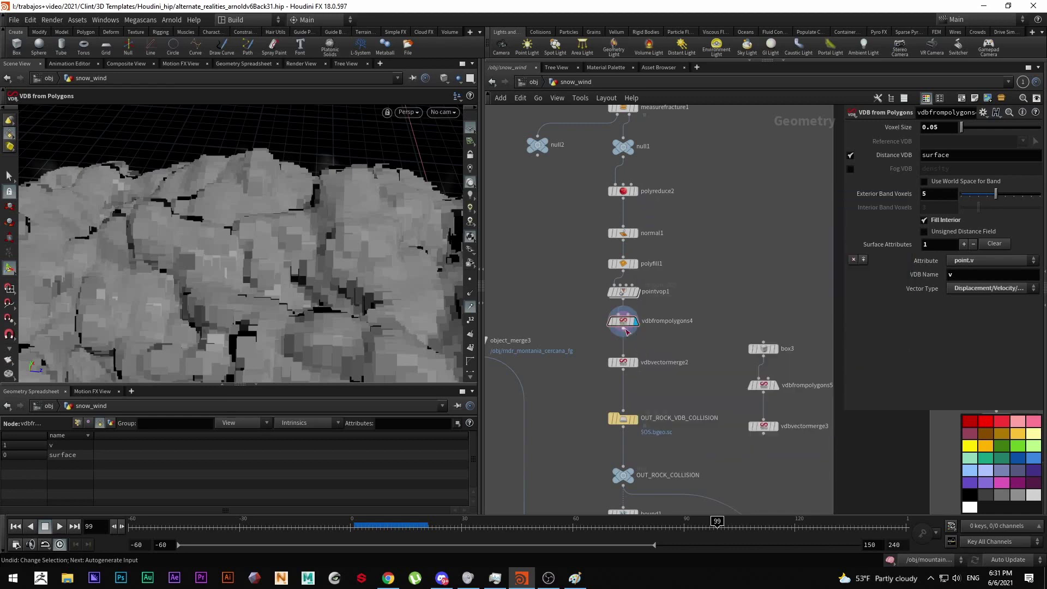
pyautogui.middleClick(623, 323)
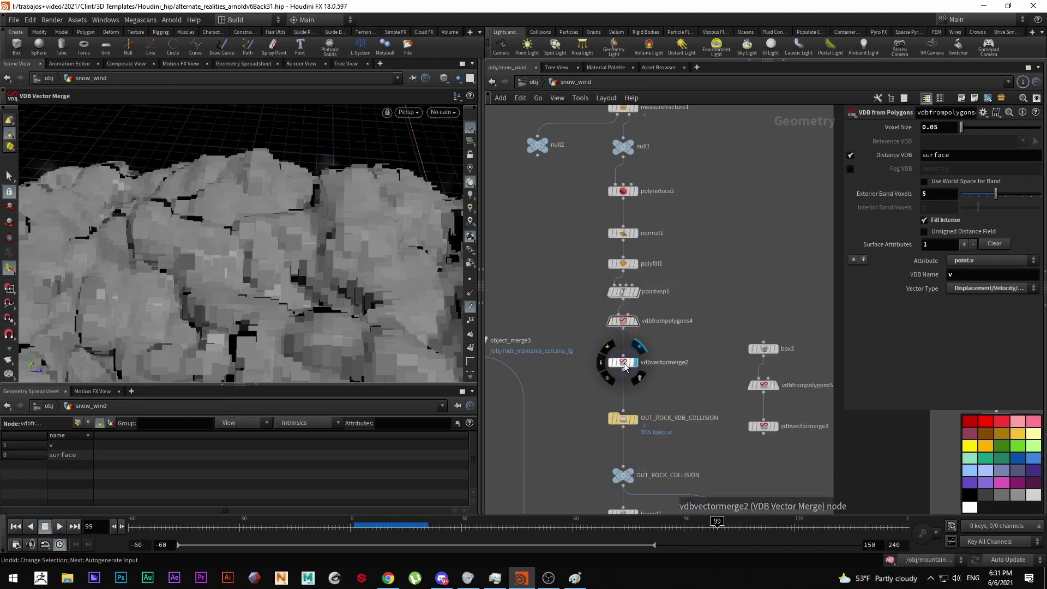
# Select vdbvectormerge2 and compare its node information with that of vdbfrompolygons4.
pyautogui.click(625, 362)
pyautogui.middleClick(624, 364)
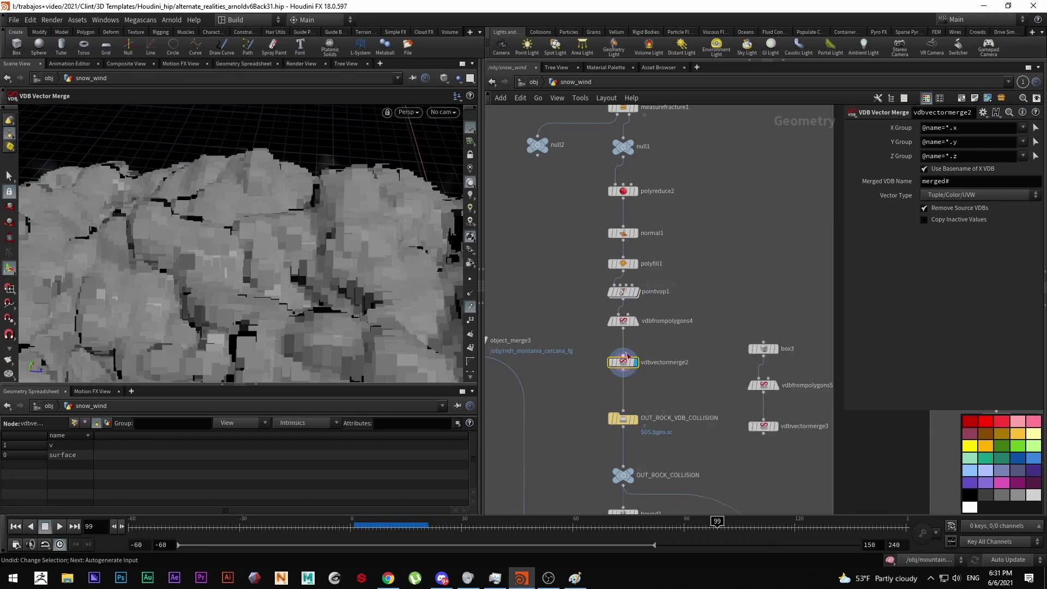
pyautogui.middleClick(625, 330)
pyautogui.middleClick(625, 334)
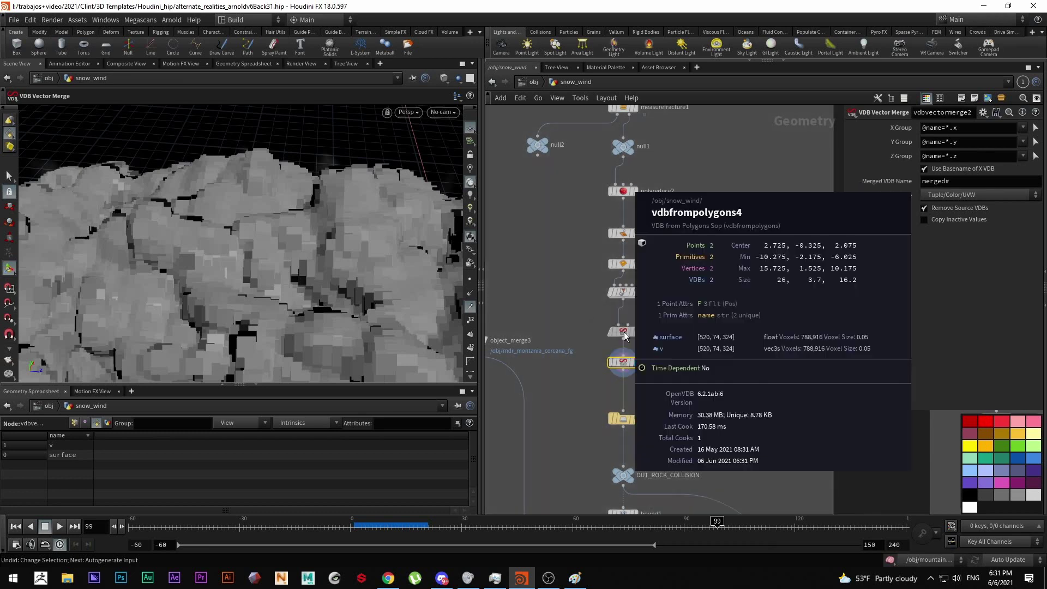
pyautogui.moveTo(701, 269); pyautogui.dragTo(673, 317, button='middle')
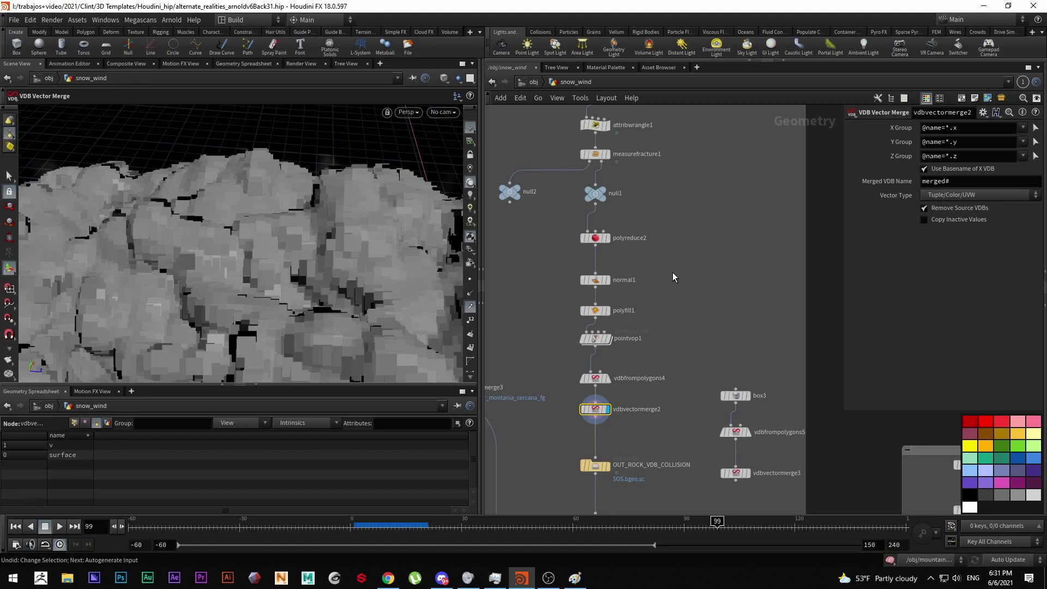
pyautogui.middleClick(599, 382)
pyautogui.middleClick(596, 408)
# Display the OUT_ROCK_VDB_COLLISION file cache and review its save settings.
pyautogui.moveTo(637, 462); pyautogui.dragTo(656, 335, button='middle')
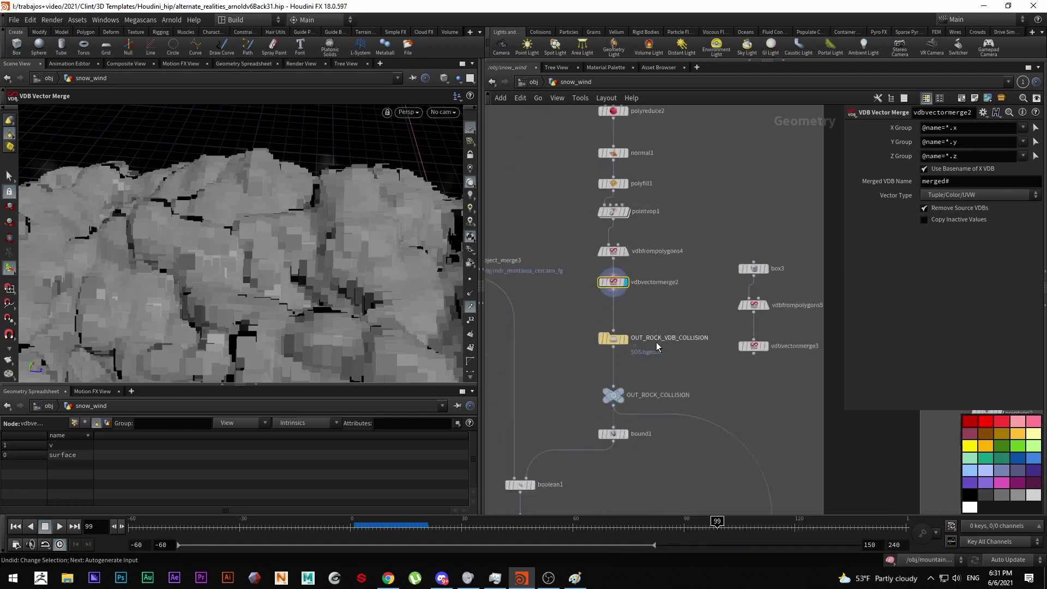
pyautogui.click(622, 339)
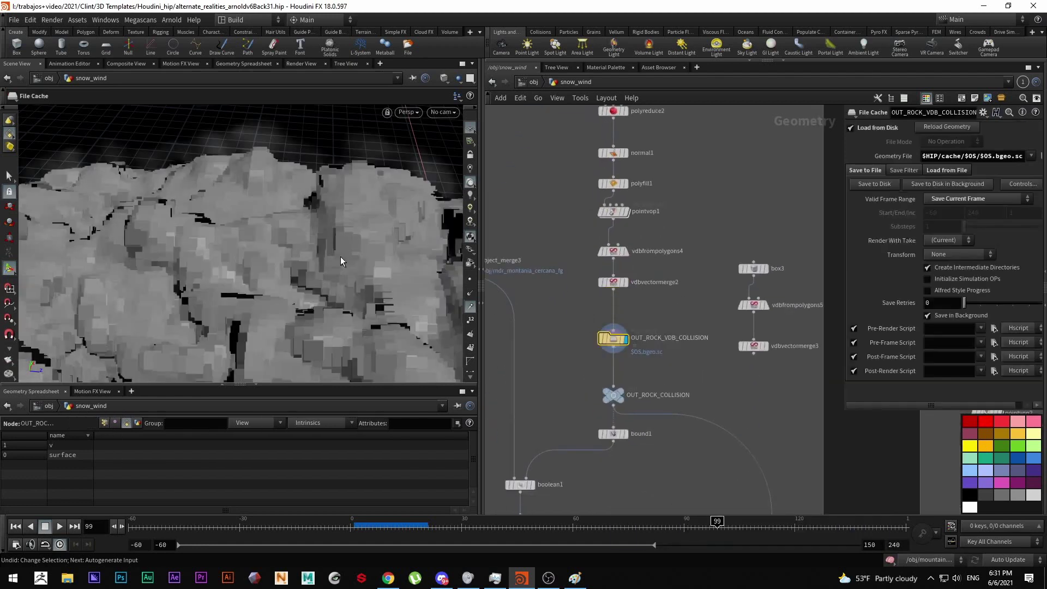
# View the whole rock collision VDB, and display the boolean_mountain_close file cache.
pyautogui.hotkey('space', 'h')
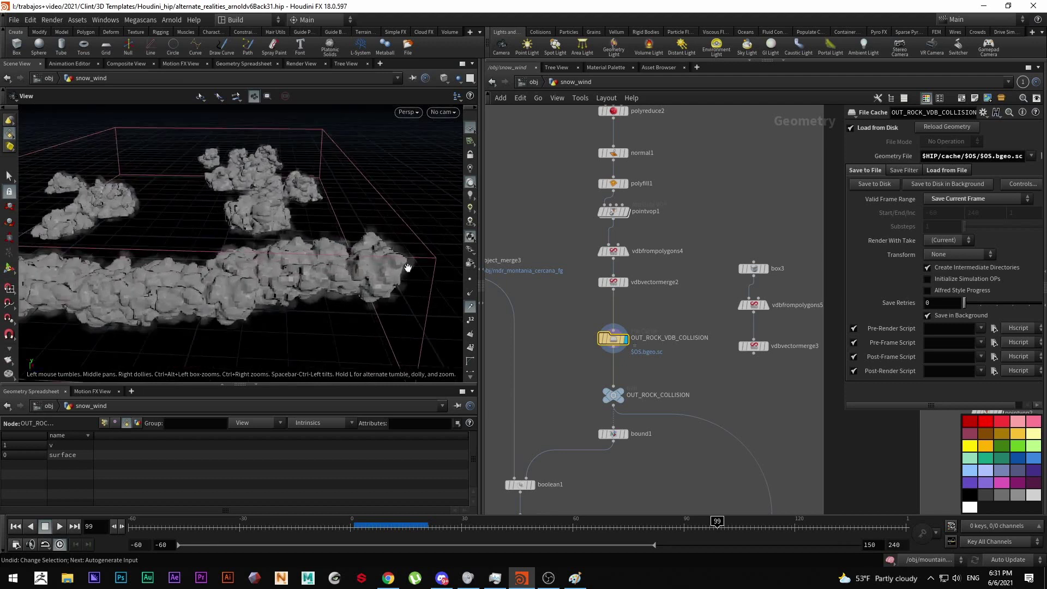
pyautogui.scroll(-4, 646, 328)
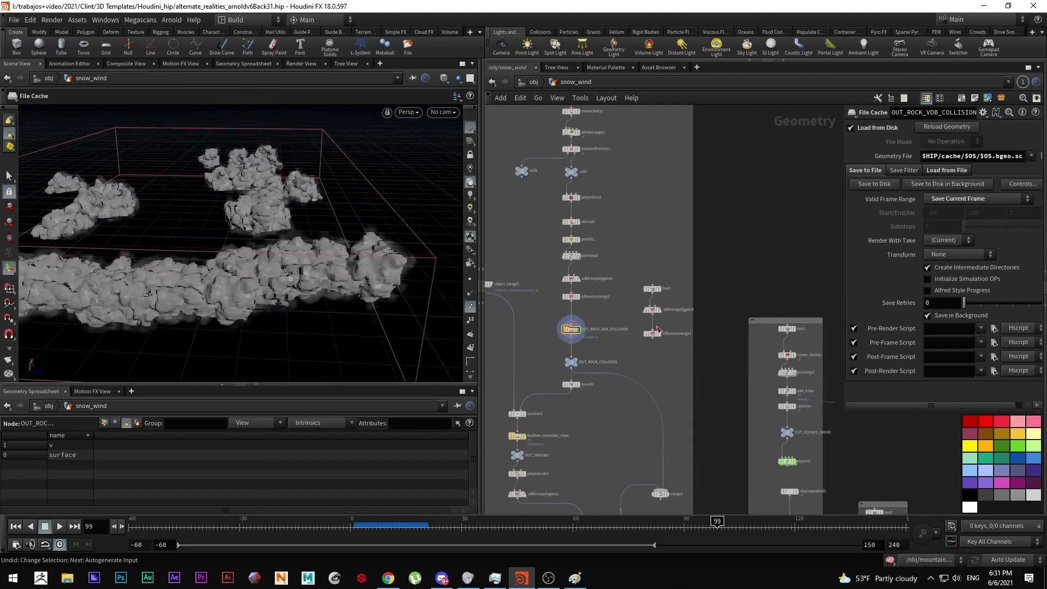
pyautogui.moveTo(539, 349); pyautogui.dragTo(613, 278, button='middle')
pyautogui.scroll(5, 613, 278)
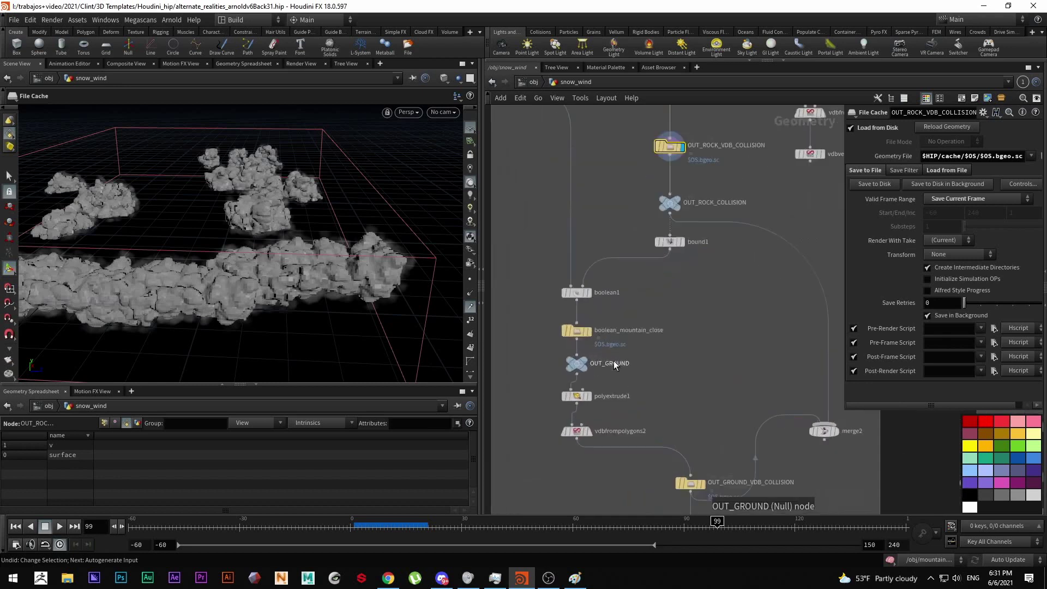
pyautogui.click(579, 334)
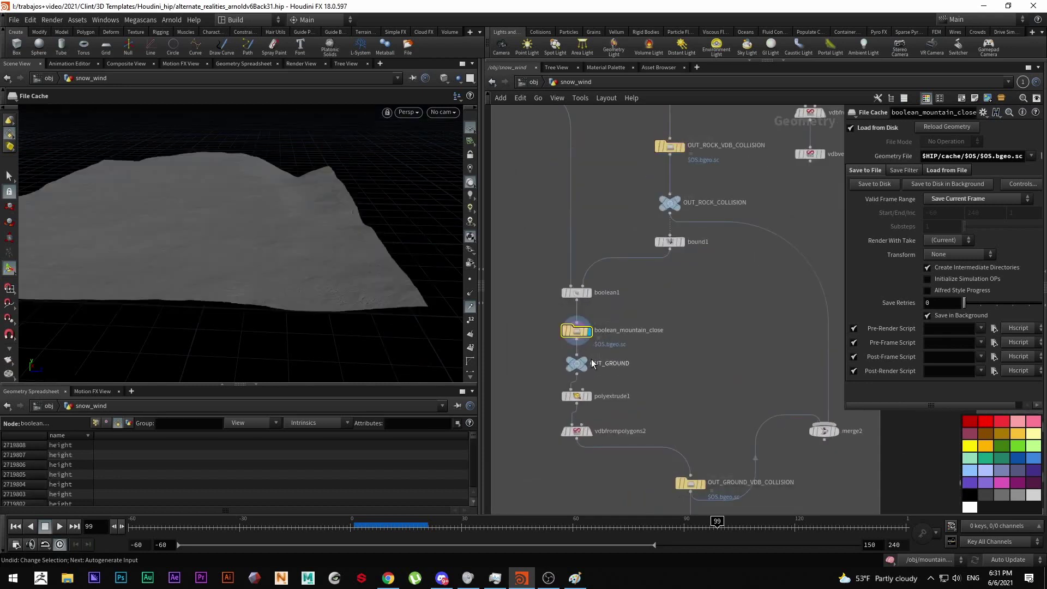
# Follow the ground branch past OUT_GROUND and display OUT_GROUND_COLLISION to inspect the ground's collision volume.
pyautogui.moveTo(657, 387); pyautogui.dragTo(634, 337, button='middle')
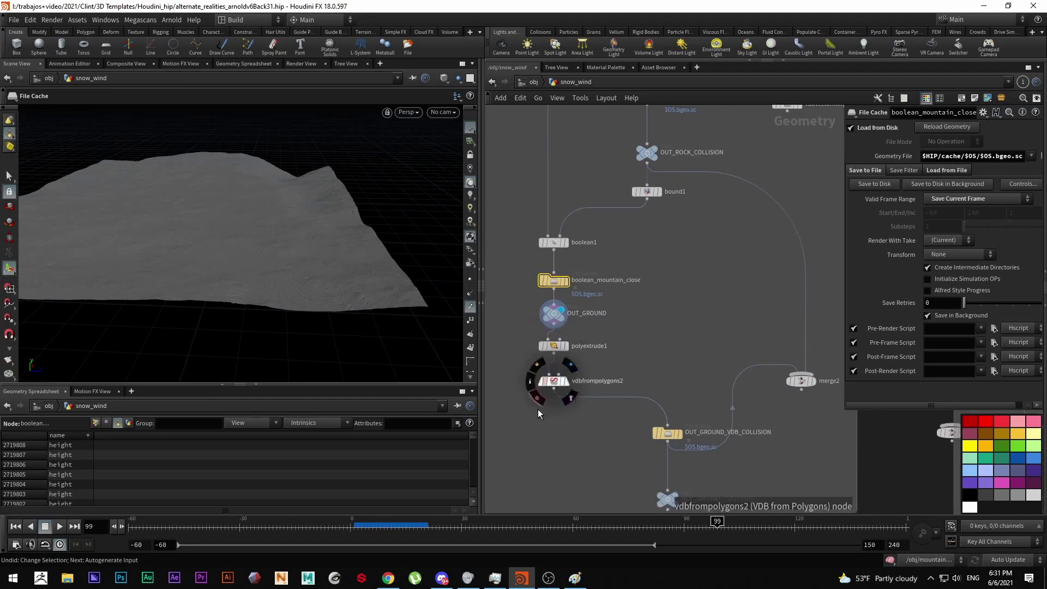
pyautogui.moveTo(674, 502); pyautogui.dragTo(654, 463, button='middle')
pyautogui.click(654, 462)
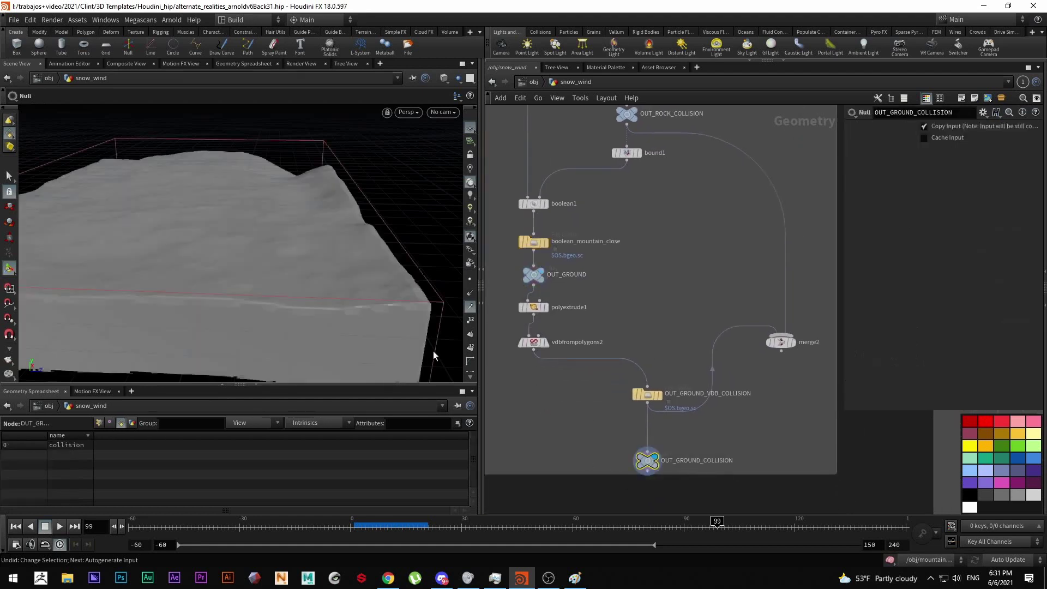
pyautogui.press('Escape')
pyautogui.moveTo(393, 312); pyautogui.dragTo(371, 278)
# Display merge2 to view the rock and ground collision volumes together.
pyautogui.scroll(-5, 761, 398)
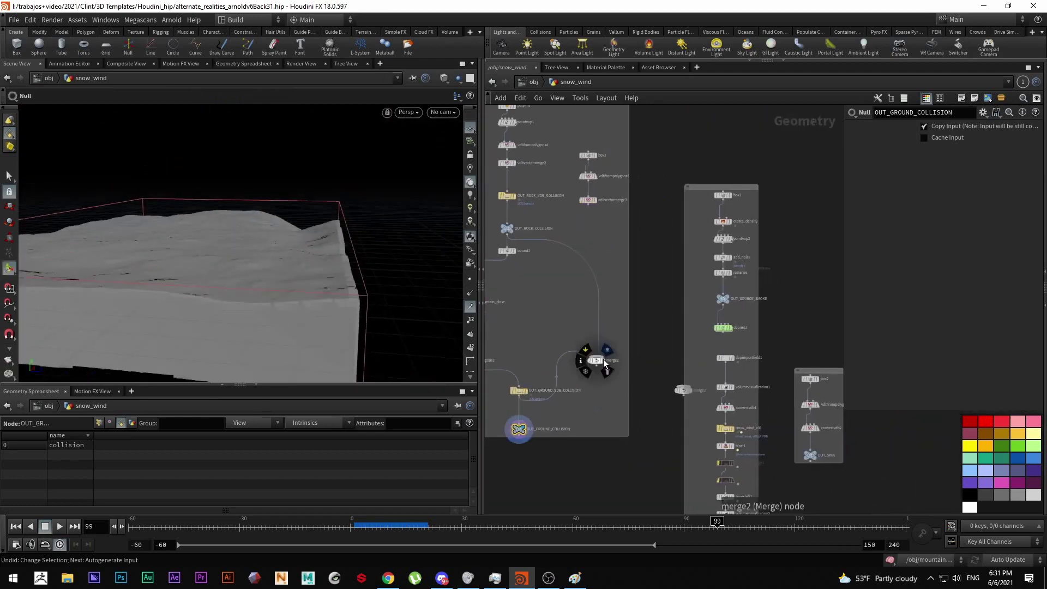
pyautogui.click(606, 361)
pyautogui.scroll(3, 701, 350)
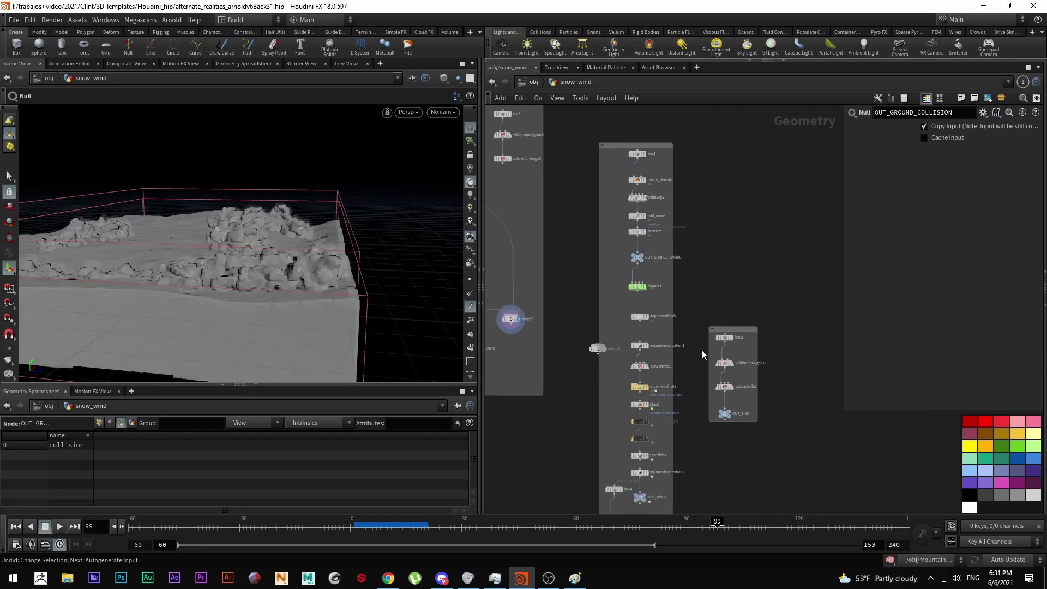
# Display the OUT_SINK null and inspect its box-shaped sink volume from several angles.
pyautogui.click(731, 426)
pyautogui.moveTo(749, 429); pyautogui.dragTo(725, 436)
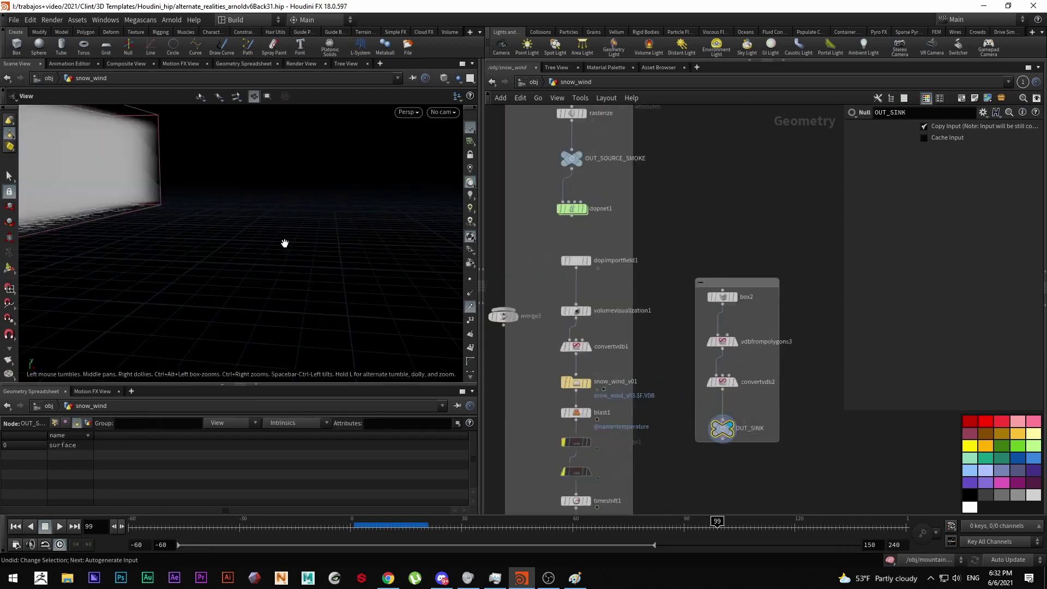
pyautogui.scroll(-2, 243, 229)
pyautogui.keyDown('alt'); pyautogui.moveTo(244, 229); pyautogui.dragTo(197, 243); pyautogui.keyUp('alt')
pyautogui.press('Return')
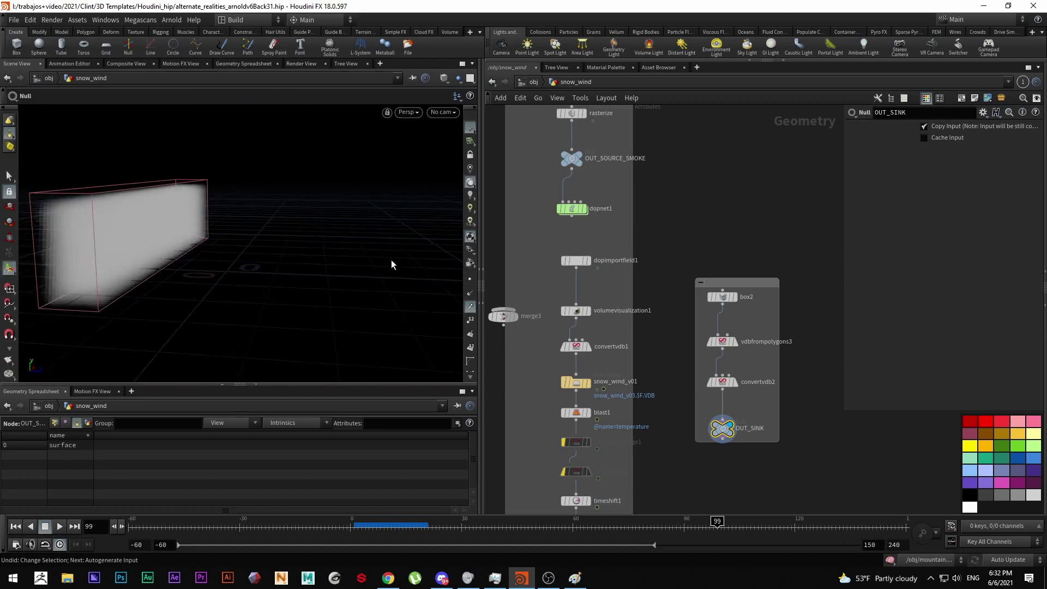
pyautogui.keyDown('alt'); pyautogui.moveTo(376, 260); pyautogui.dragTo(342, 231); pyautogui.keyUp('alt')
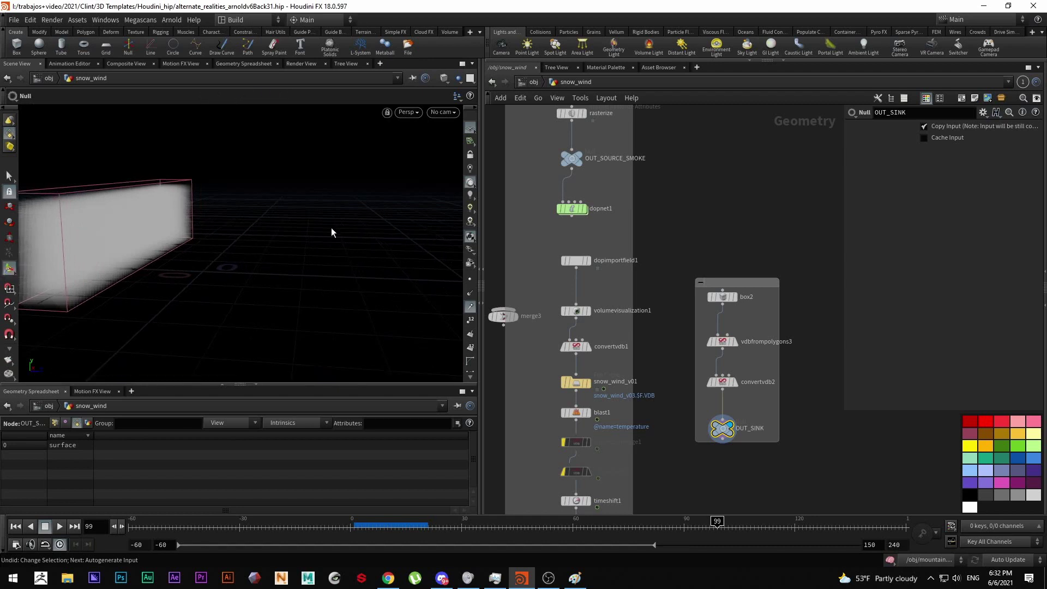
pyautogui.keyDown('alt'); pyautogui.moveTo(128, 222); pyautogui.dragTo(250, 276); pyautogui.keyUp('alt')
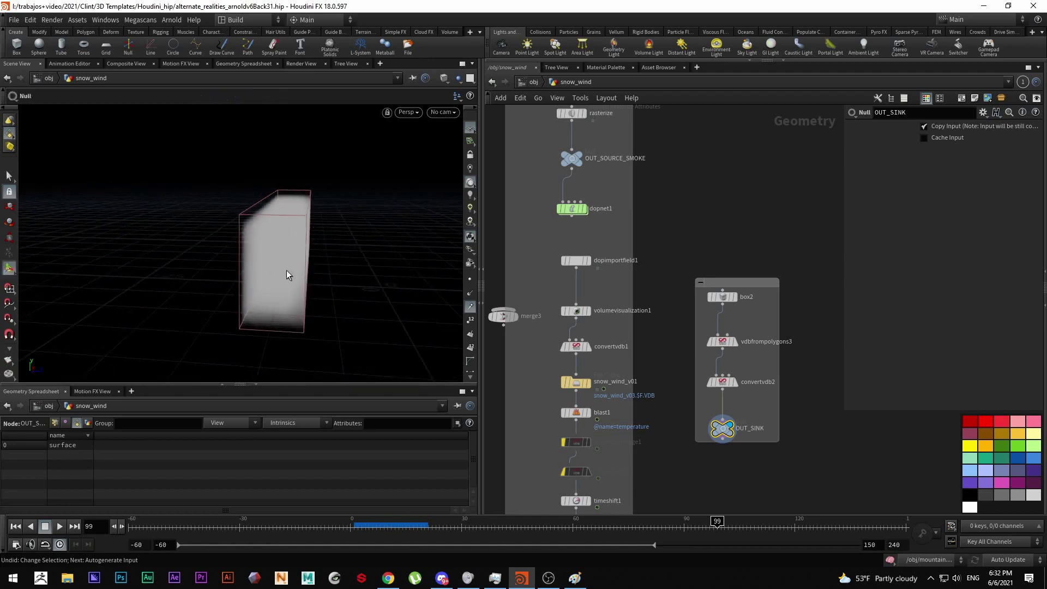
# Display box1 at the start of the smoke source branch and inspect its shape and size settings.
pyautogui.scroll(-3, 672, 443)
pyautogui.scroll(2, 682, 289)
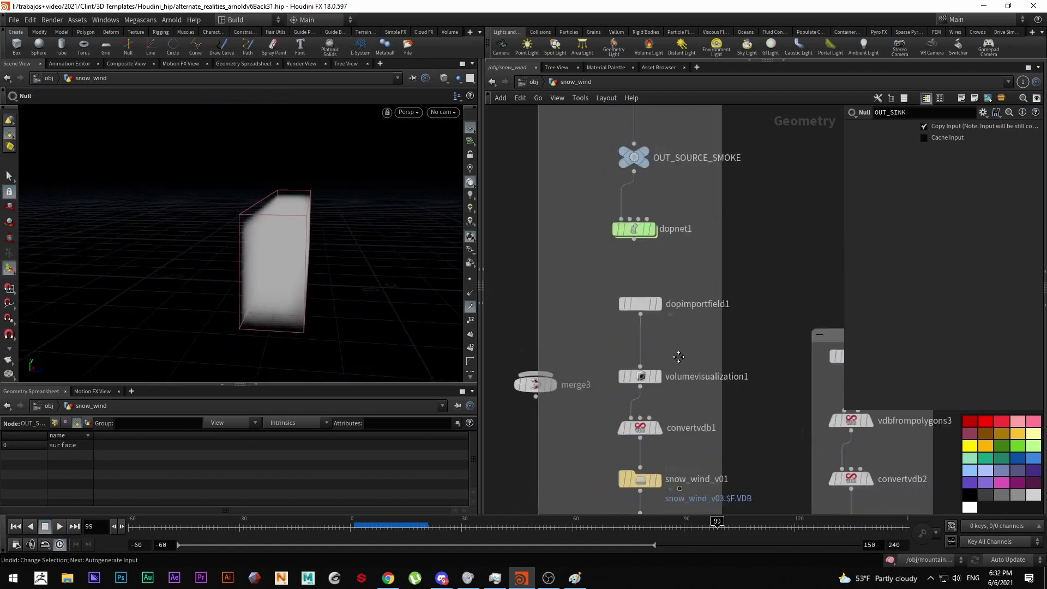
pyautogui.moveTo(682, 289); pyautogui.dragTo(663, 348, button='middle')
pyautogui.scroll(2, 654, 344)
pyautogui.moveTo(685, 263); pyautogui.dragTo(688, 316, button='middle')
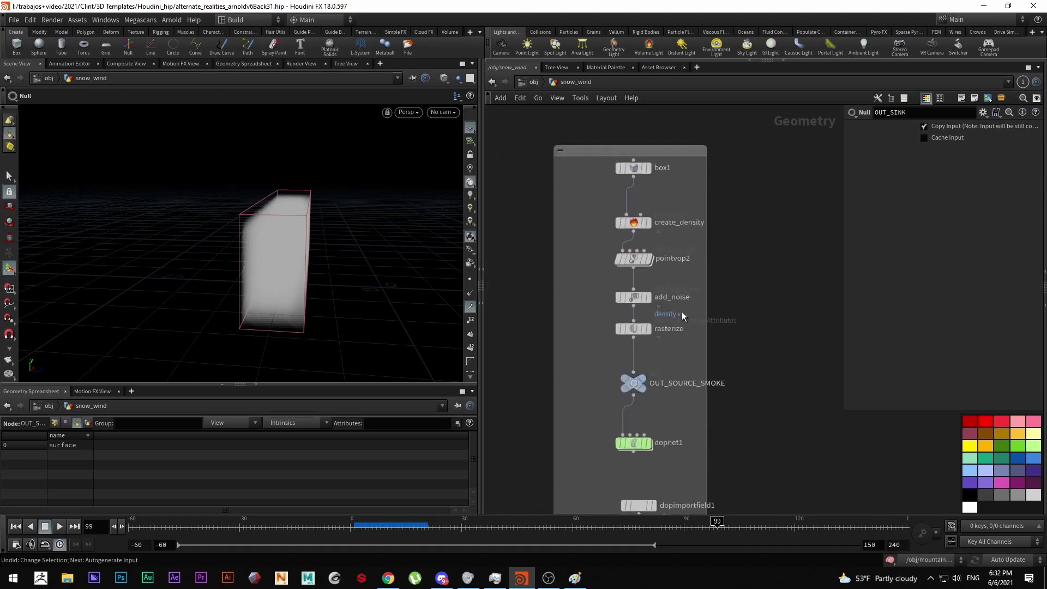
pyautogui.click(648, 171)
pyautogui.press('space')
pyautogui.moveTo(366, 260); pyautogui.dragTo(415, 273)
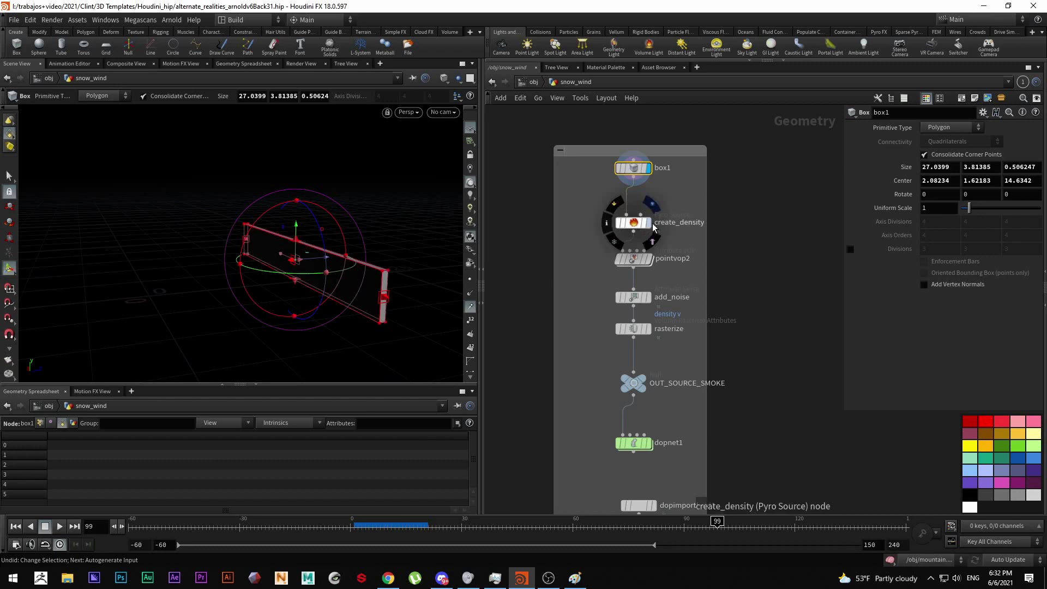
# Display create_density and pointvop2 in turn, and inspect the source points and the VOP's component settings up close.
pyautogui.click(649, 223)
pyautogui.click(648, 261)
pyautogui.press('Escape')
pyautogui.scroll(10, 358, 295)
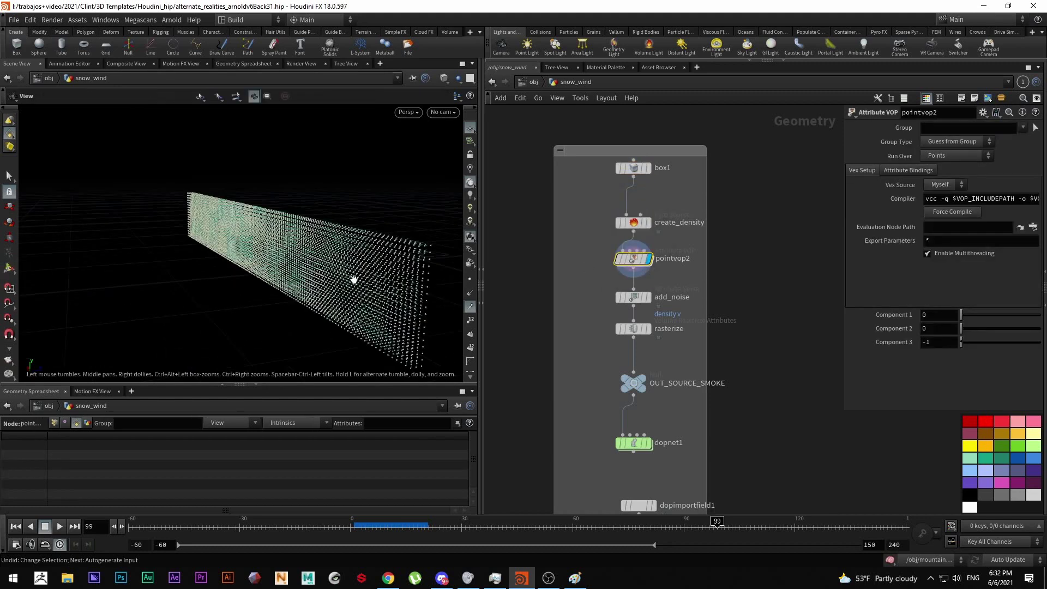
# Open the pointvop2 network and align the fval1, fval2 and fval3 parameter nodes beside floattovec1.
pyautogui.moveTo(374, 290); pyautogui.dragTo(413, 335)
pyautogui.press('Return')
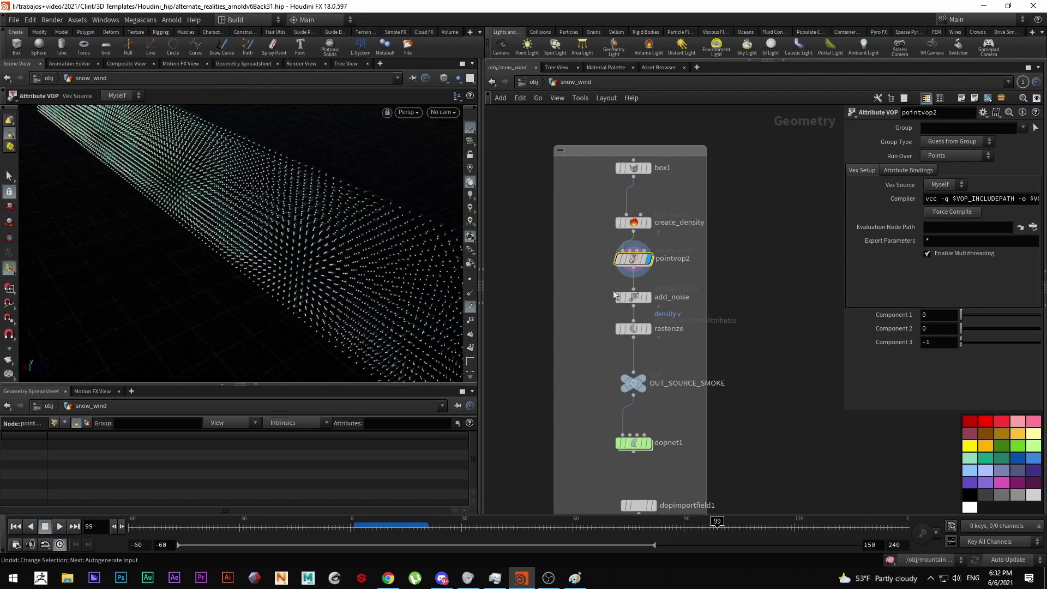
pyautogui.doubleClick(634, 260)
pyautogui.moveTo(623, 355); pyautogui.dragTo(606, 353)
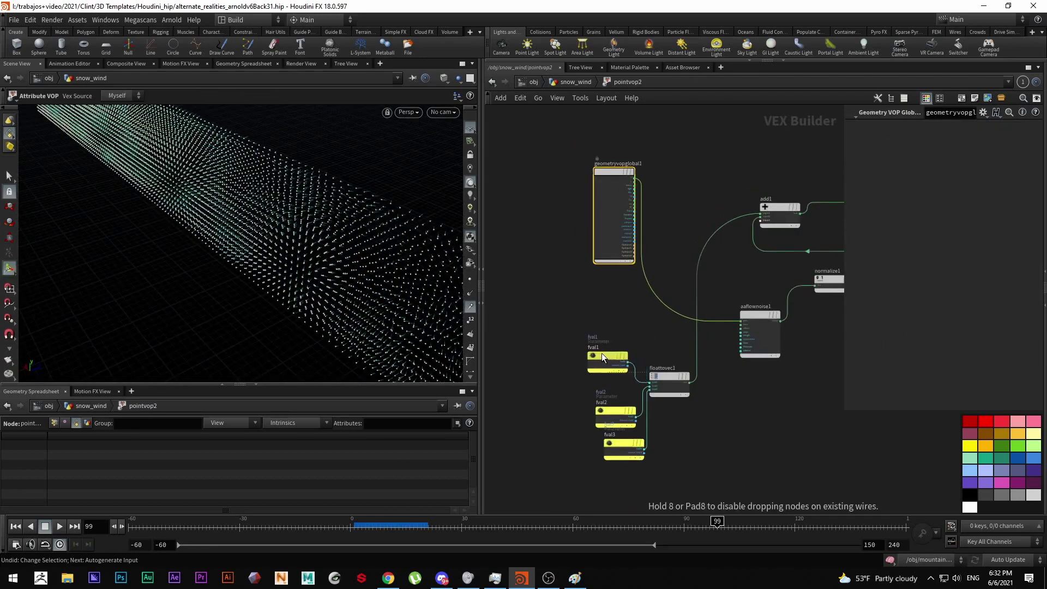
pyautogui.moveTo(607, 408); pyautogui.dragTo(597, 408)
pyautogui.moveTo(618, 444); pyautogui.dragTo(598, 446)
pyautogui.moveTo(694, 416); pyautogui.dragTo(653, 416, button='middle')
pyautogui.moveTo(582, 312); pyautogui.dragTo(543, 408)
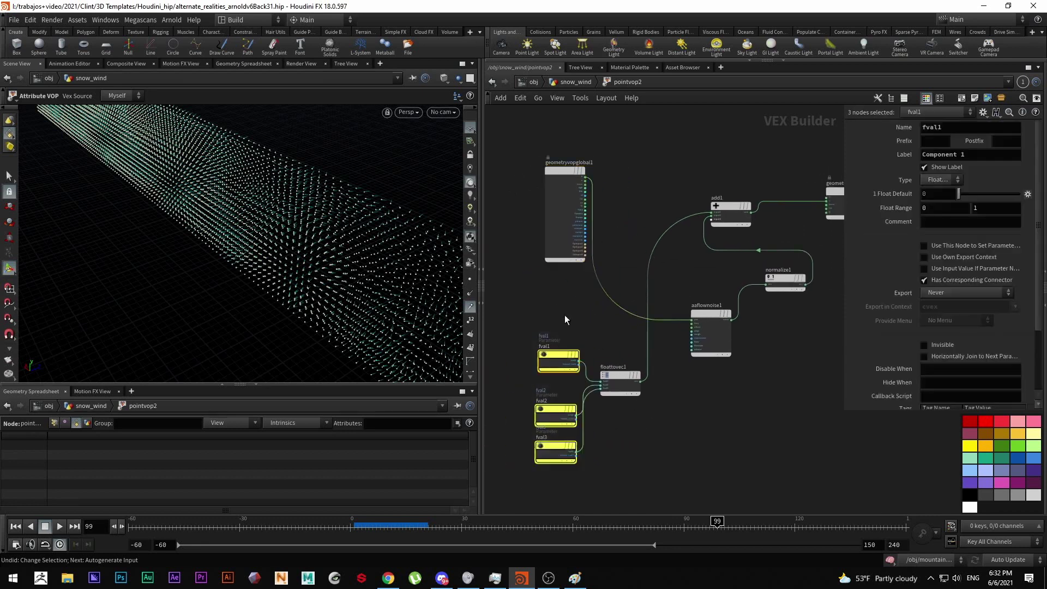
# Examine how floattovec1 and the flow noise feed the add node inside pointvop2, and return to the snow_wind network.
pyautogui.click(620, 384)
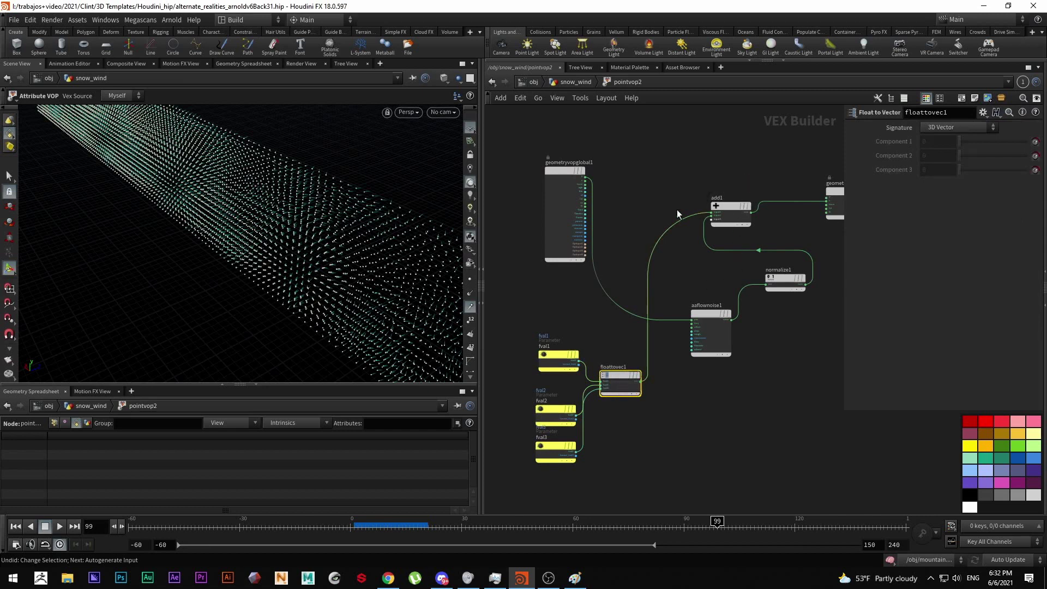
pyautogui.scroll(2, 647, 205)
pyautogui.moveTo(679, 271); pyautogui.dragTo(610, 263, button='middle')
pyautogui.moveTo(669, 357); pyautogui.dragTo(658, 305)
pyautogui.moveTo(659, 267); pyautogui.dragTo(677, 299, button='middle')
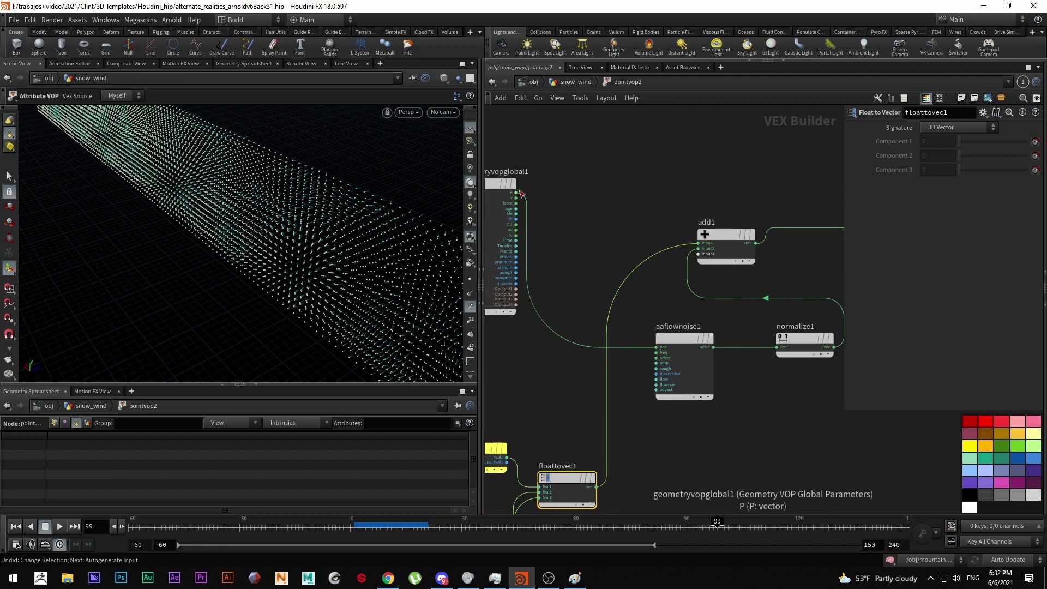
pyautogui.click(575, 82)
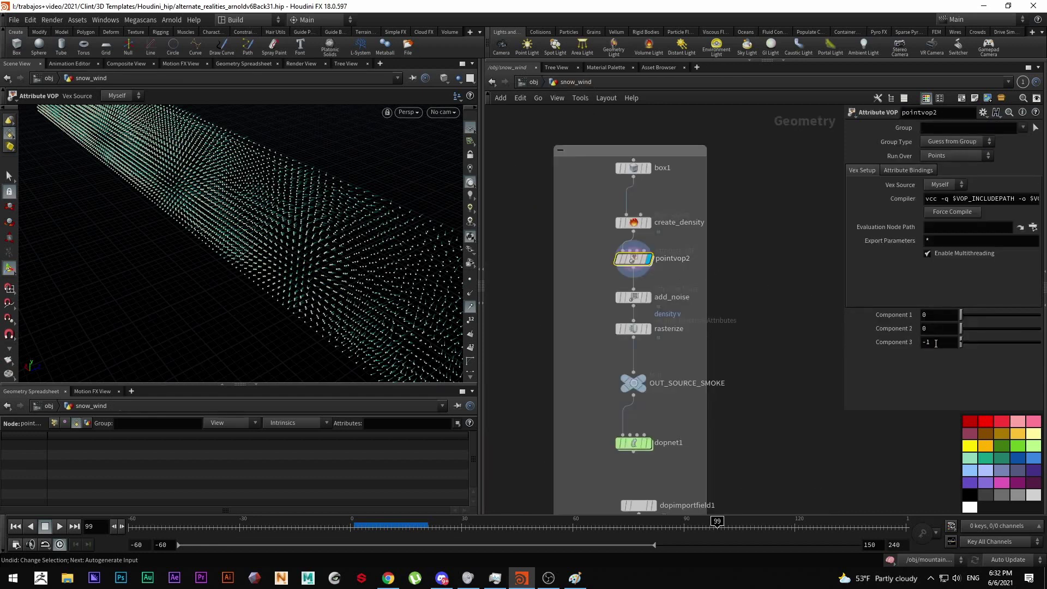
# Examine the direction of the point velocity vectors in the viewport from several angles, checking them against the pointvop2 network.
pyautogui.press('Escape')
pyautogui.moveTo(342, 239); pyautogui.dragTo(292, 260)
pyautogui.press('Return')
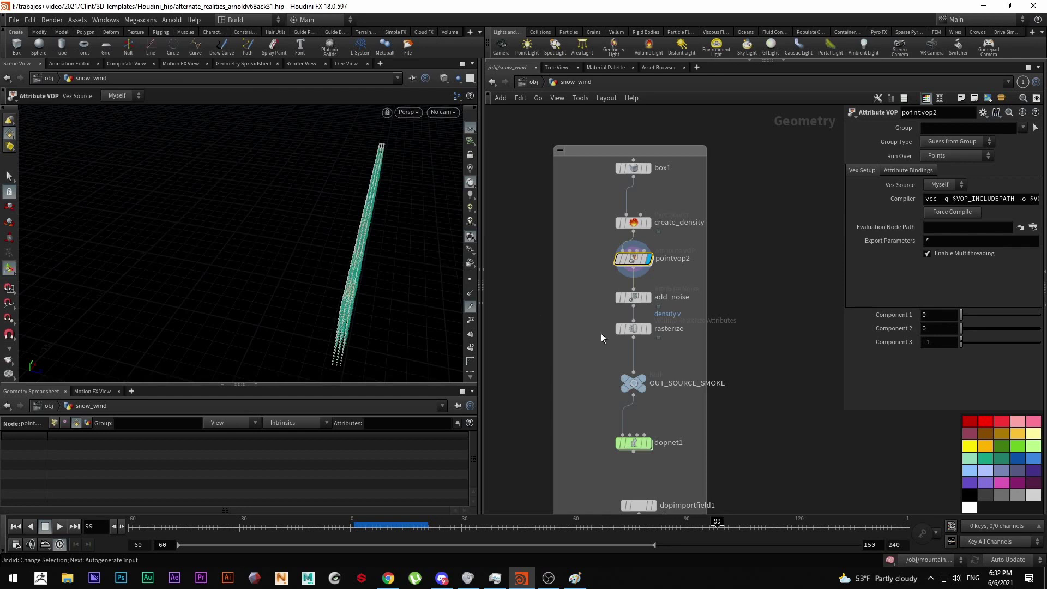
pyautogui.doubleClick(625, 264)
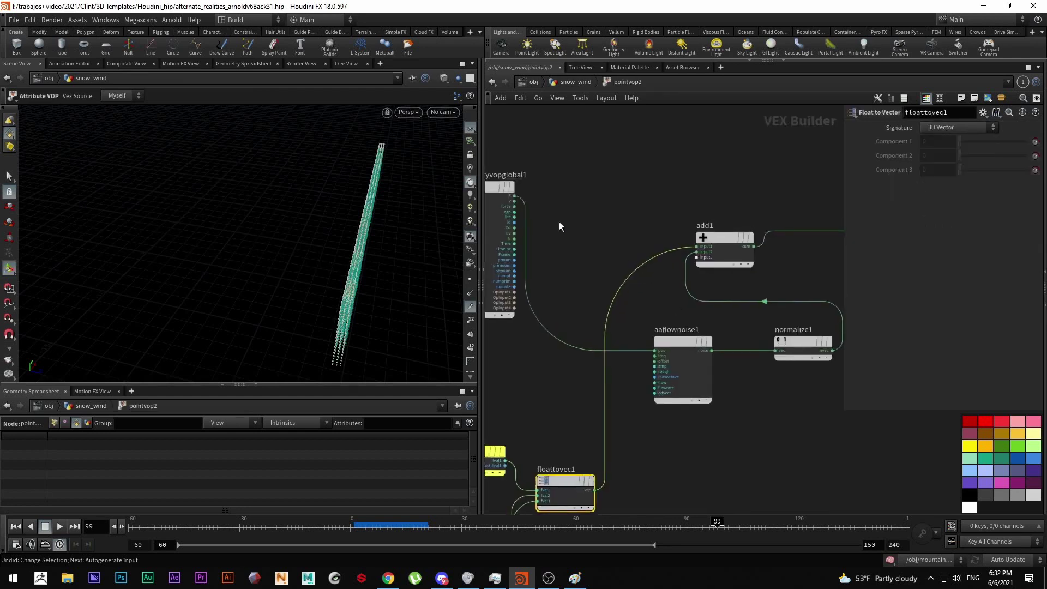
pyautogui.press('Escape')
pyautogui.moveTo(366, 238); pyautogui.dragTo(307, 304)
pyautogui.moveTo(343, 251); pyautogui.dragTo(294, 248)
pyautogui.moveTo(294, 248); pyautogui.dragTo(313, 262, button='middle')
pyautogui.moveTo(220, 219); pyautogui.dragTo(320, 246)
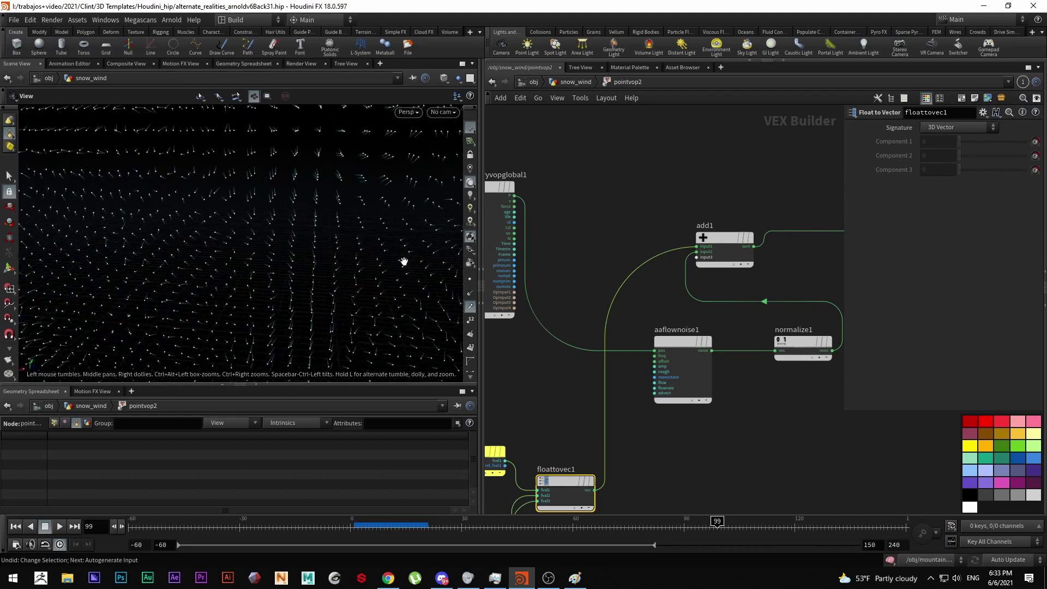
pyautogui.press('Return')
pyautogui.click(582, 84)
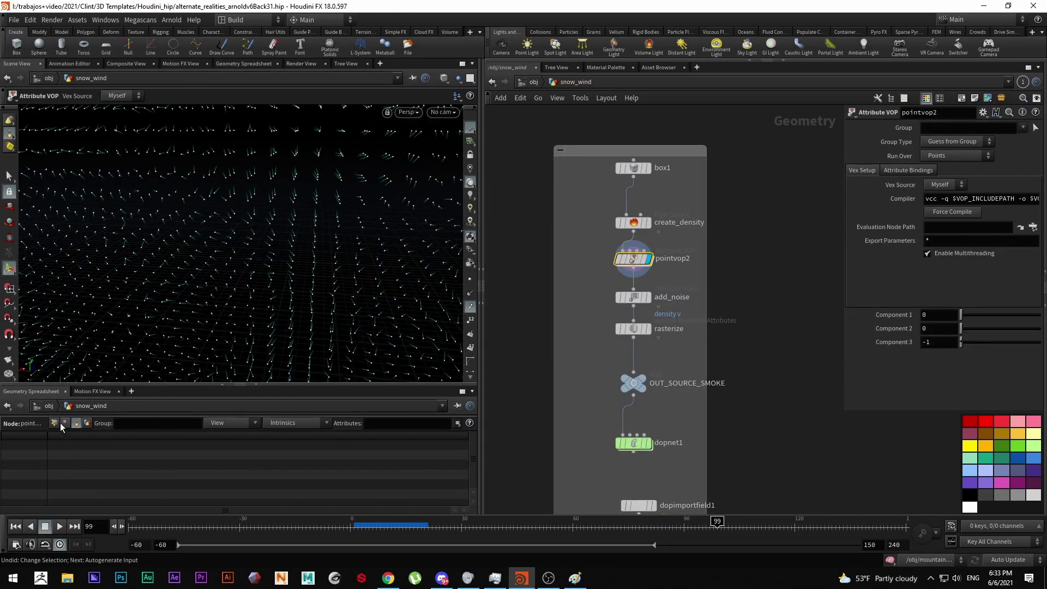
# Show pointvop2's point attributes in the geometry spreadsheet and move to frame 49 with the whole point wall in view.
pyautogui.click(344, 439)
pyautogui.moveTo(517, 525)
pyautogui.mouseDown()
pyautogui.moveTo(483, 524)
pyautogui.moveTo(531, 525)
pyautogui.mouseUp()
pyautogui.press('Escape')
pyautogui.moveTo(311, 292); pyautogui.dragTo(295, 256)
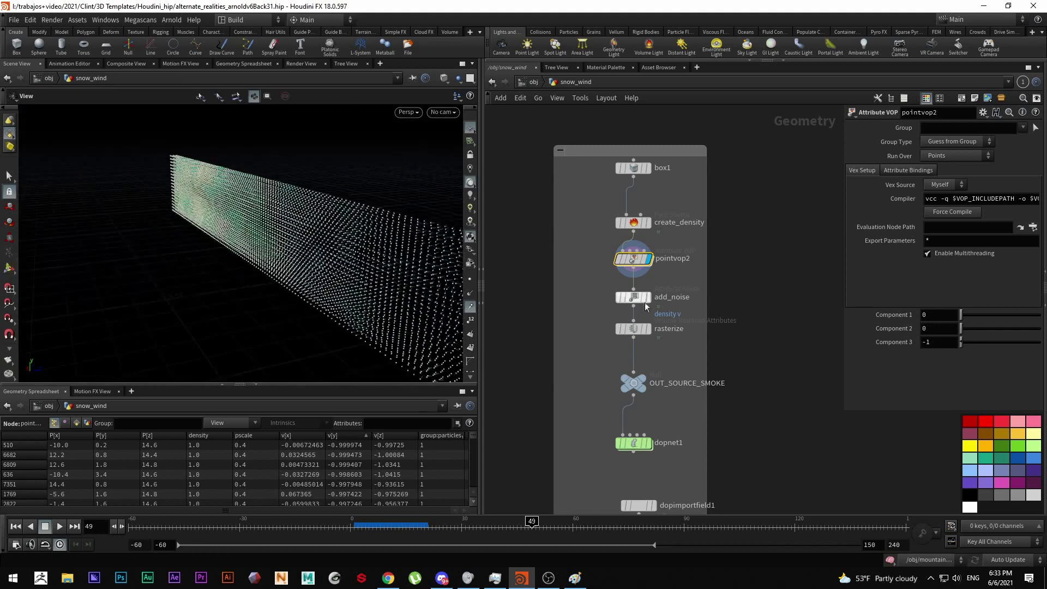
# Display the add_noise node and scrub the timeline to frame 82 to examine its noise offset and attribute values.
pyautogui.moveTo(649, 305)
pyautogui.click(654, 304)
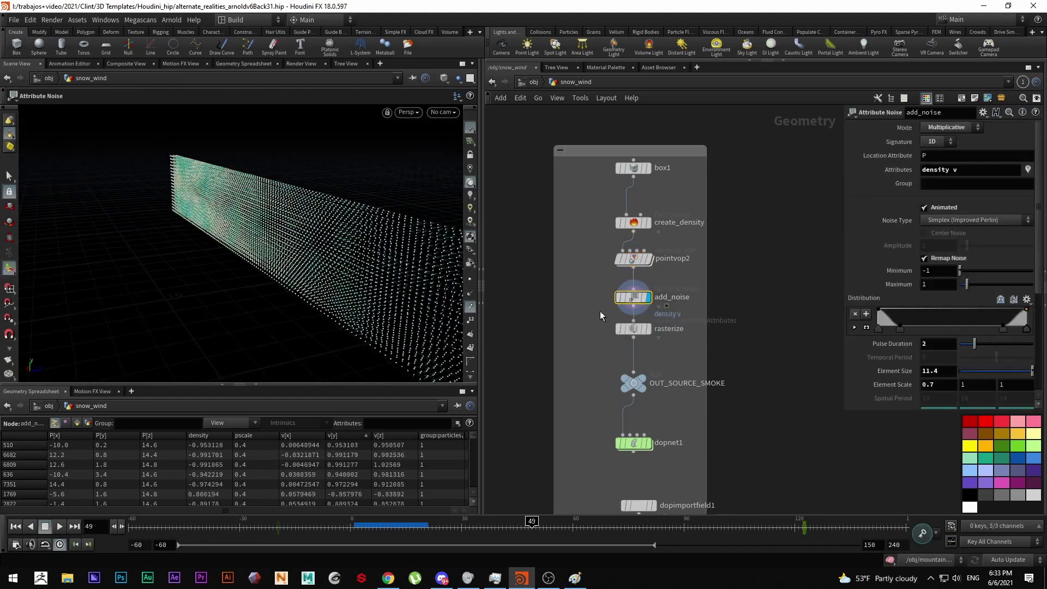
pyautogui.moveTo(532, 527); pyautogui.dragTo(572, 527)
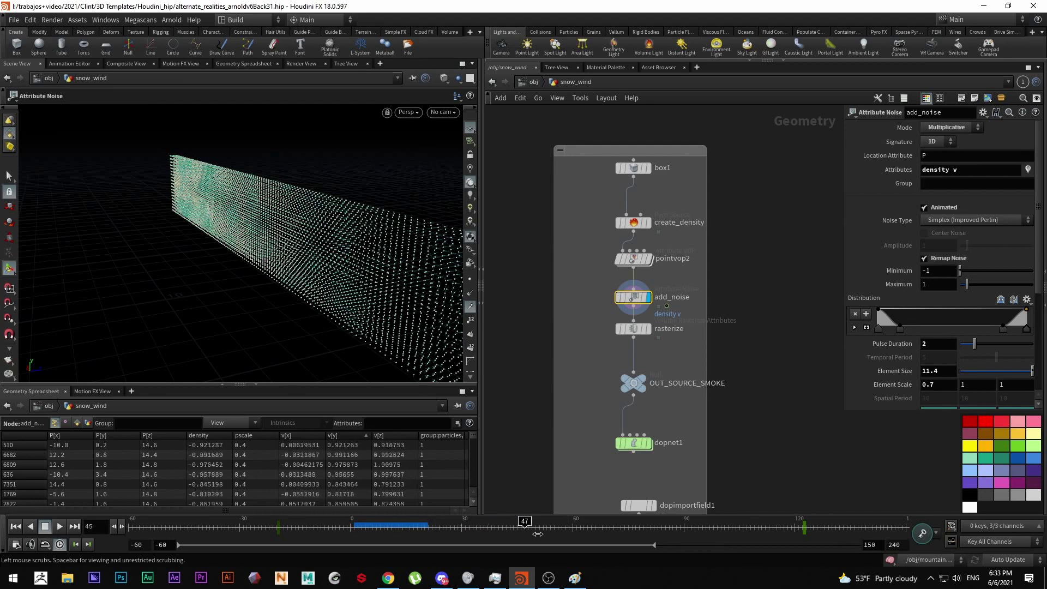
pyautogui.scroll(-3, 872, 384)
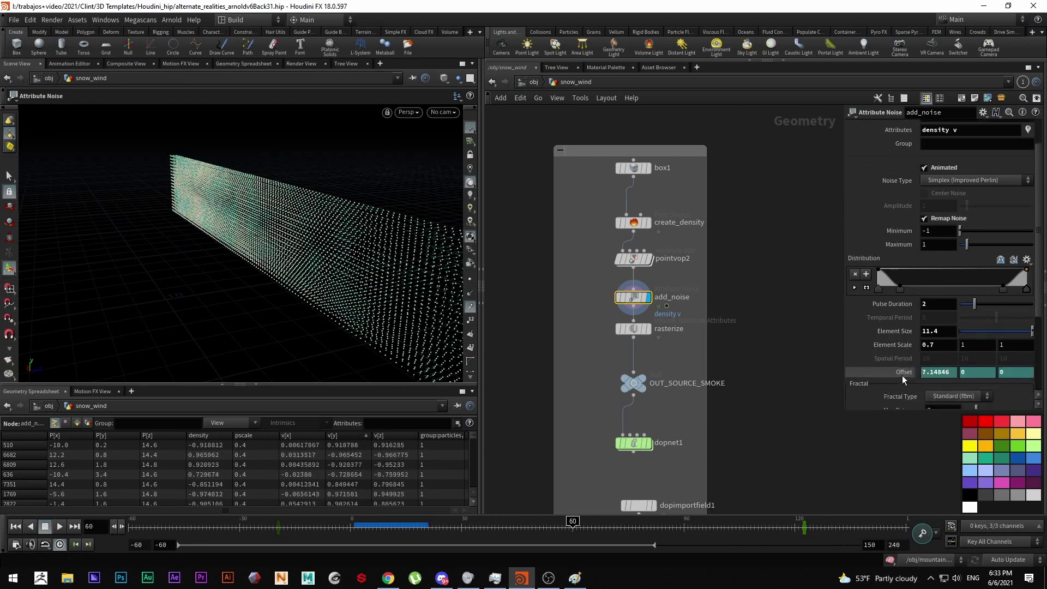
pyautogui.moveTo(484, 526); pyautogui.dragTo(654, 535)
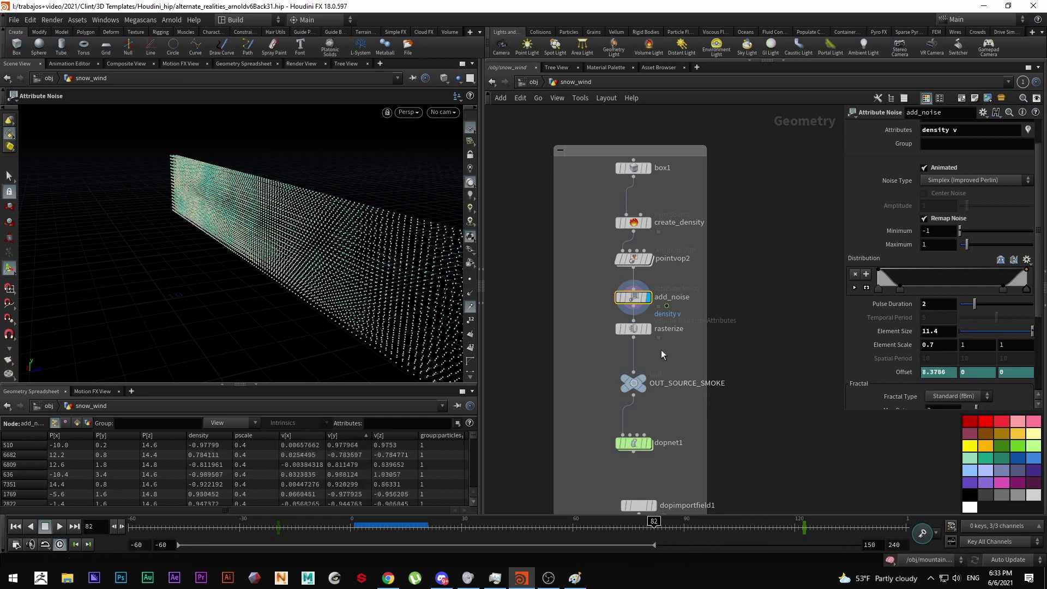
# Display the rasterized volume and the OUT_SOURCE_SMOKE node, scrubbing through frames 87 and 2 to review the smoke source.
pyautogui.click(647, 328)
pyautogui.click(632, 328)
pyautogui.moveTo(654, 526); pyautogui.dragTo(672, 545)
pyautogui.click(644, 382)
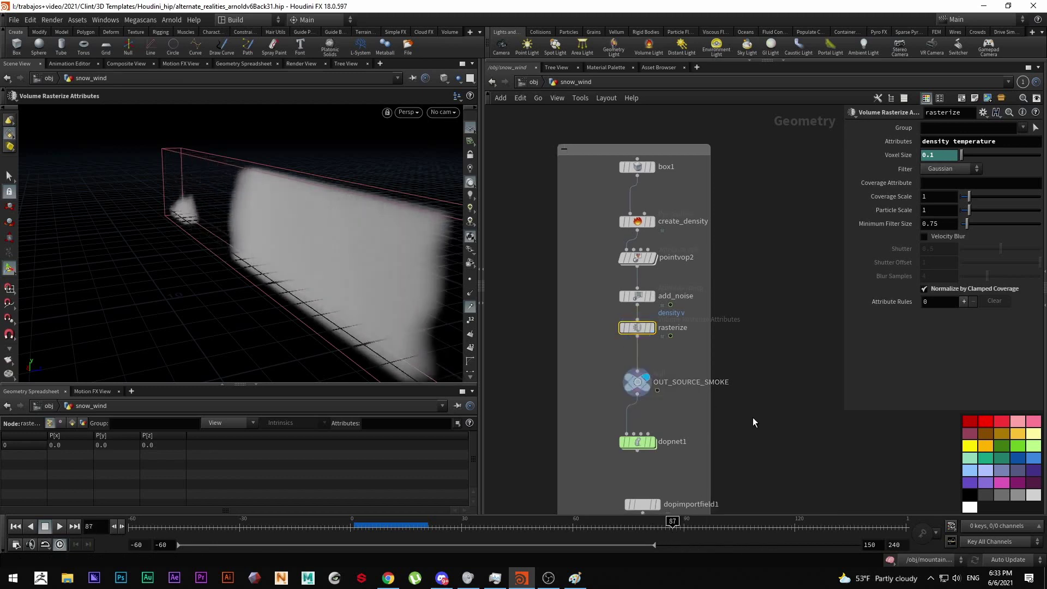
pyautogui.moveTo(403, 526); pyautogui.dragTo(357, 526)
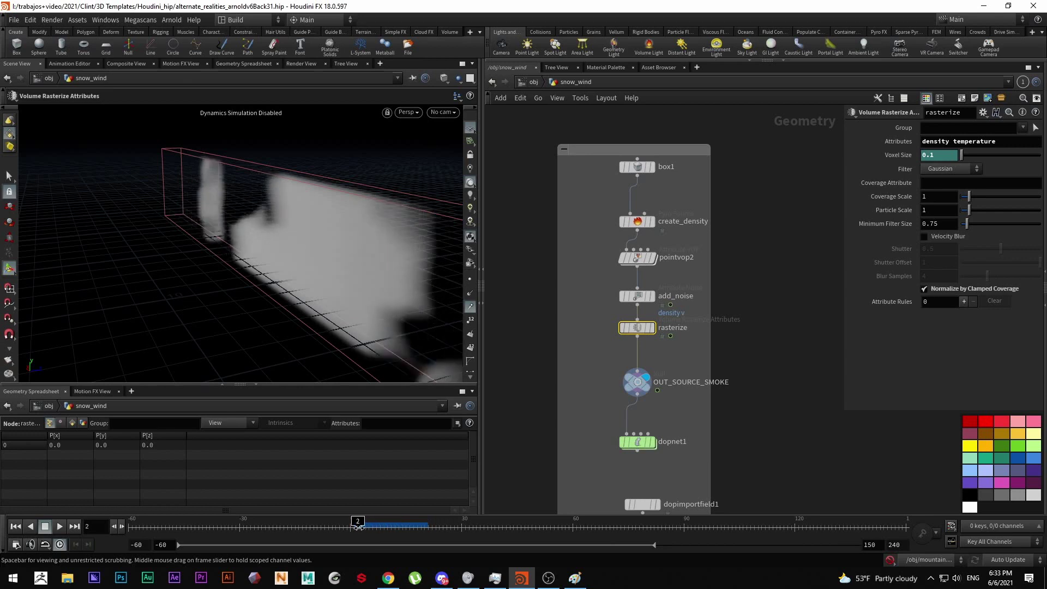
# Open the dopnet1 dynamics network and examine the modifydata1 node's settings.
pyautogui.doubleClick(636, 446)
pyautogui.moveTo(633, 433); pyautogui.dragTo(568, 441, button='middle')
pyautogui.scroll(-3, 568, 441)
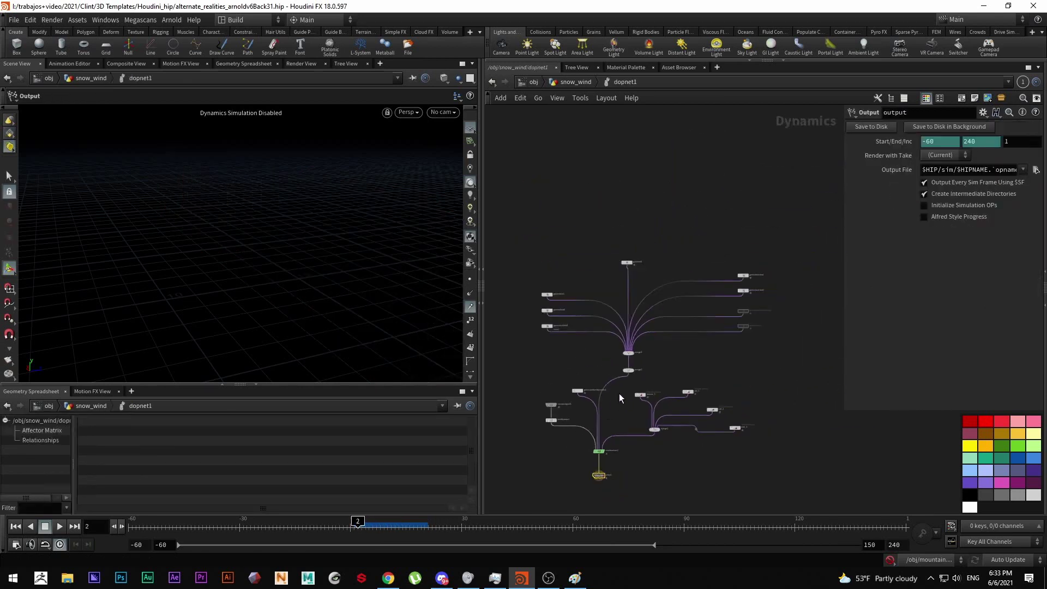
pyautogui.scroll(3, 703, 367)
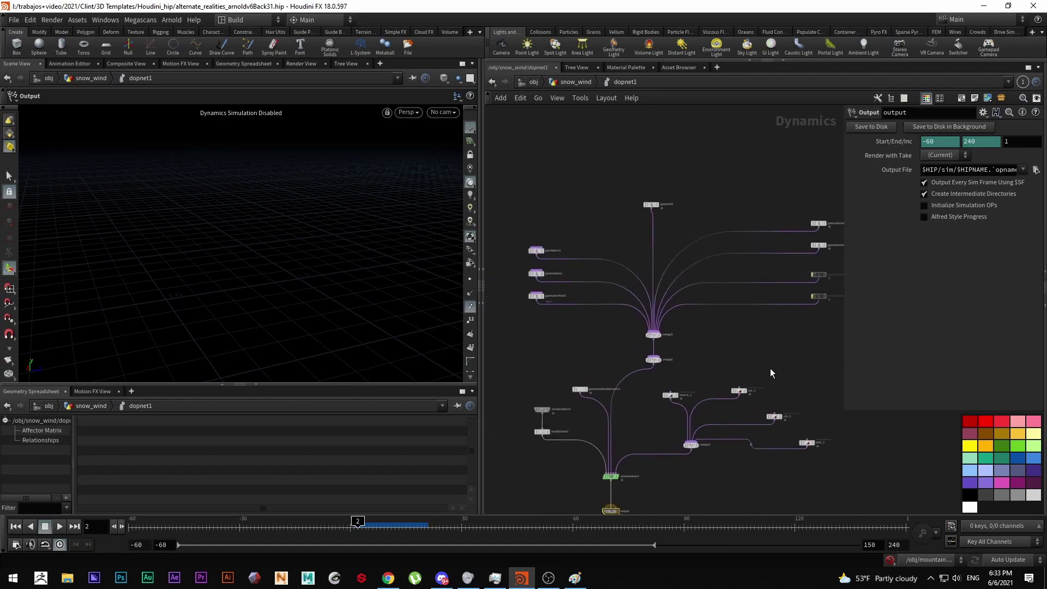
pyautogui.scroll(2, 557, 458)
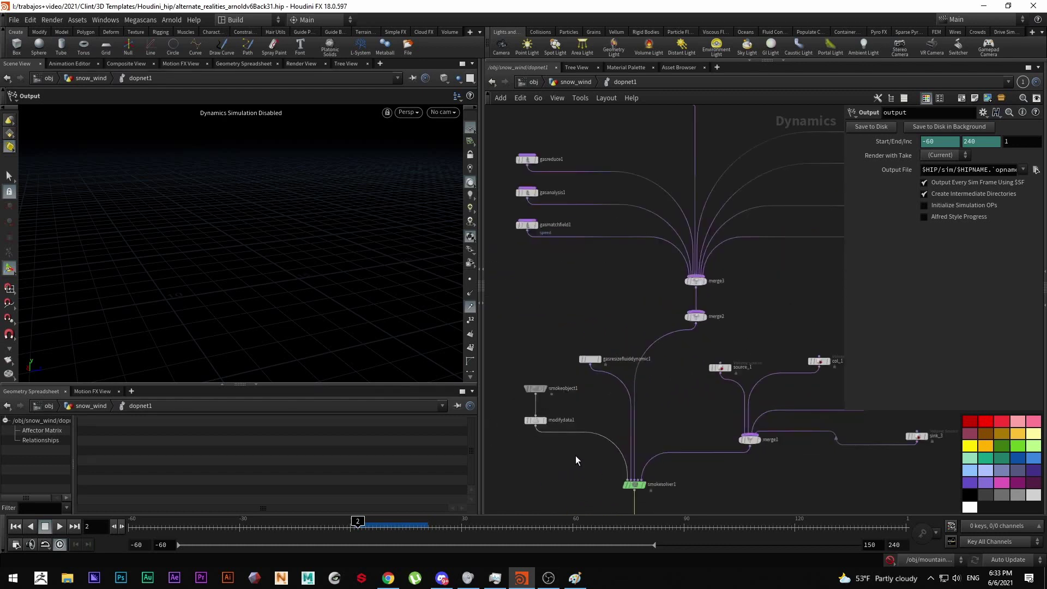
pyautogui.click(533, 420)
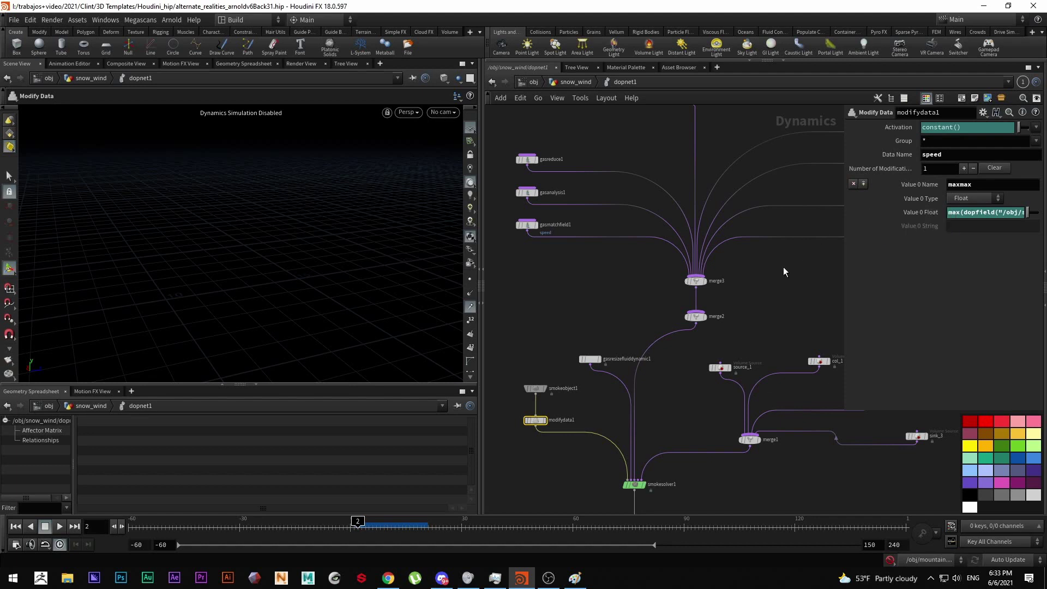
# Examine the gasreduce1 and gaswind1 settings and the control field of gasturbulence1.
pyautogui.scroll(3, 771, 280)
pyautogui.moveTo(570, 220); pyautogui.dragTo(512, 250)
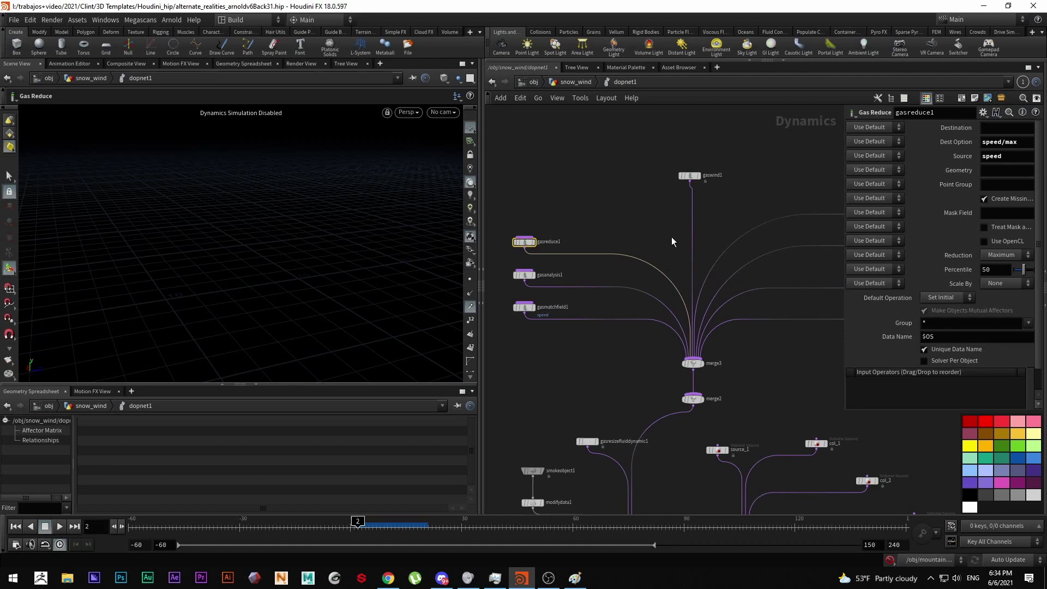
pyautogui.moveTo(743, 200); pyautogui.dragTo(590, 222, button='middle')
pyautogui.moveTo(590, 162); pyautogui.dragTo(500, 219)
pyautogui.moveTo(776, 276); pyautogui.dragTo(696, 284, button='middle')
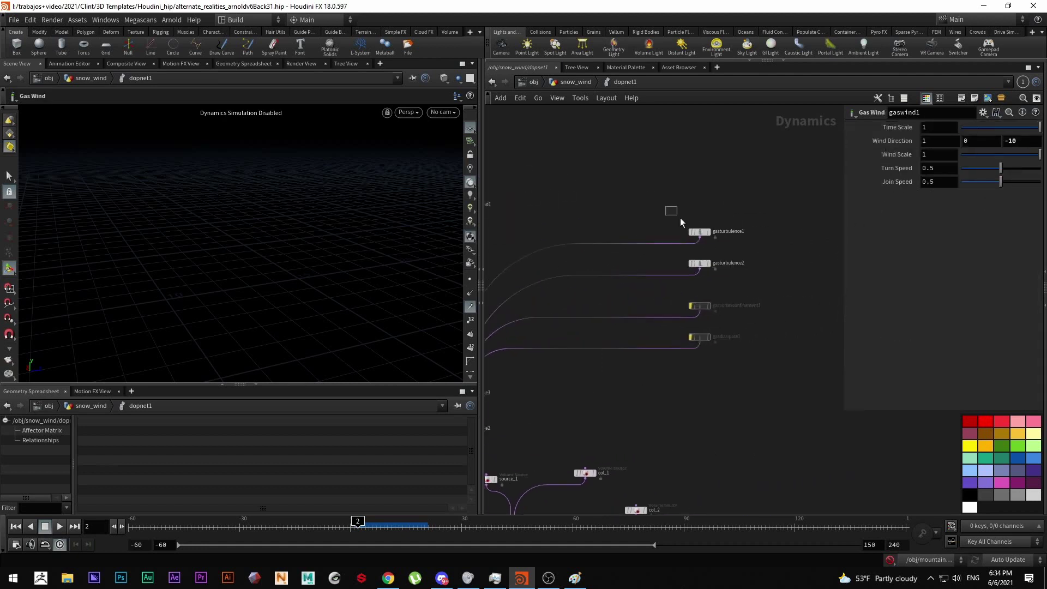
pyautogui.moveTo(679, 218); pyautogui.dragTo(719, 239)
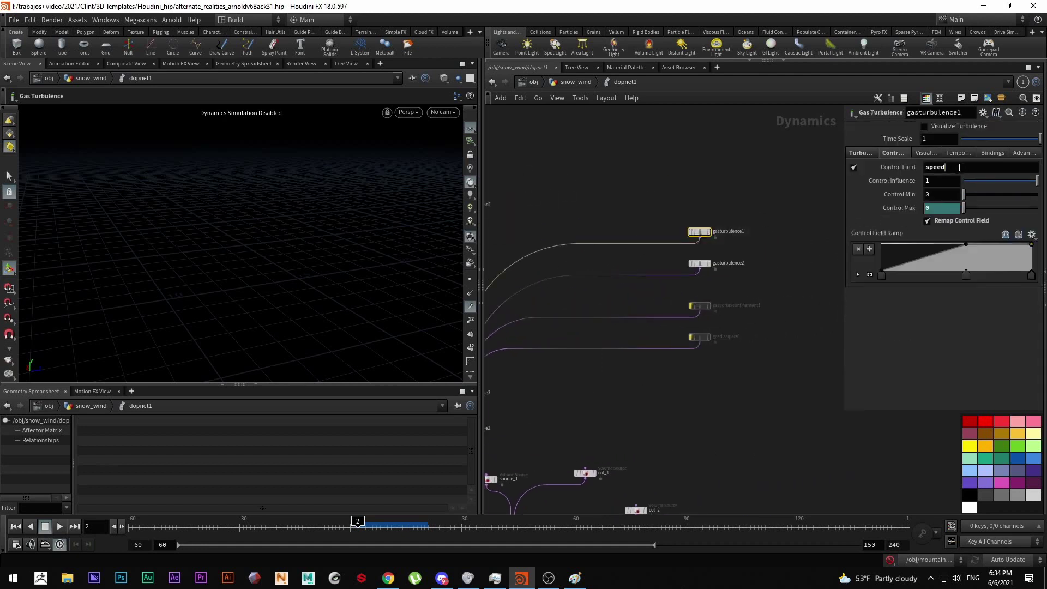
pyautogui.doubleClick(942, 168)
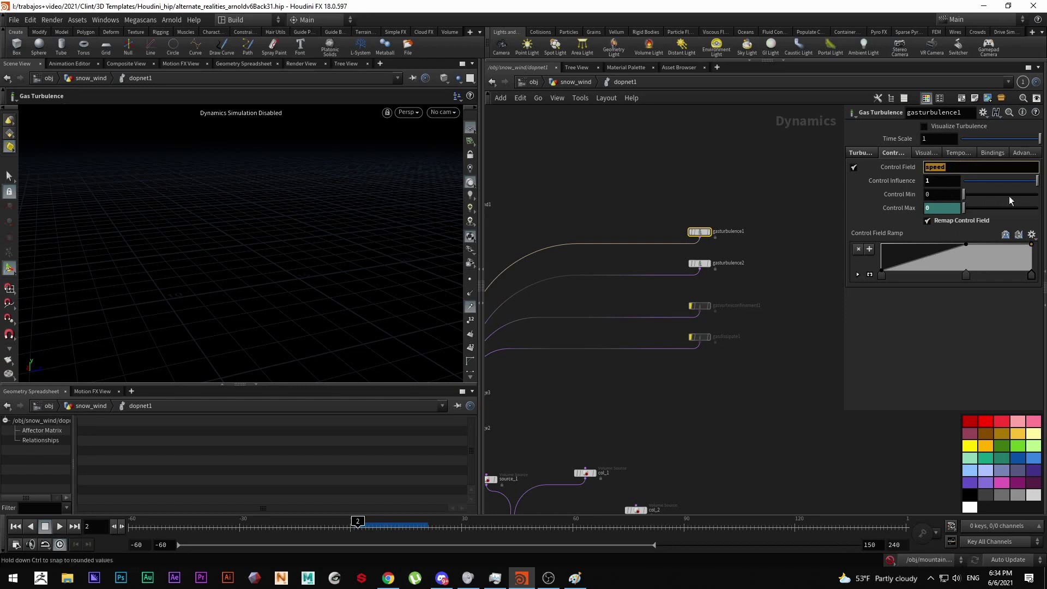
# Return to modifydata1 and examine the maxmax value it defines on the speed data.
pyautogui.scroll(-2, 703, 357)
pyautogui.moveTo(701, 360); pyautogui.dragTo(826, 247, button='middle')
pyautogui.moveTo(552, 428); pyautogui.dragTo(601, 423, button='middle')
pyautogui.moveTo(576, 417); pyautogui.dragTo(524, 367)
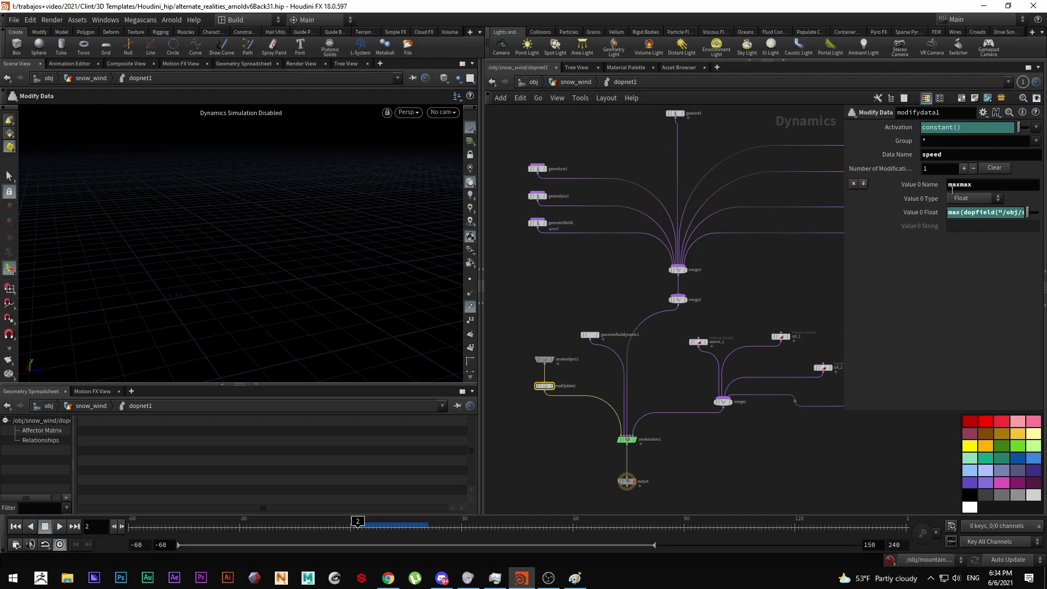
# Compare the control field and ramp settings of gasturbulence1 and gasturbulence2.
pyautogui.moveTo(640, 266); pyautogui.dragTo(610, 283, button='middle')
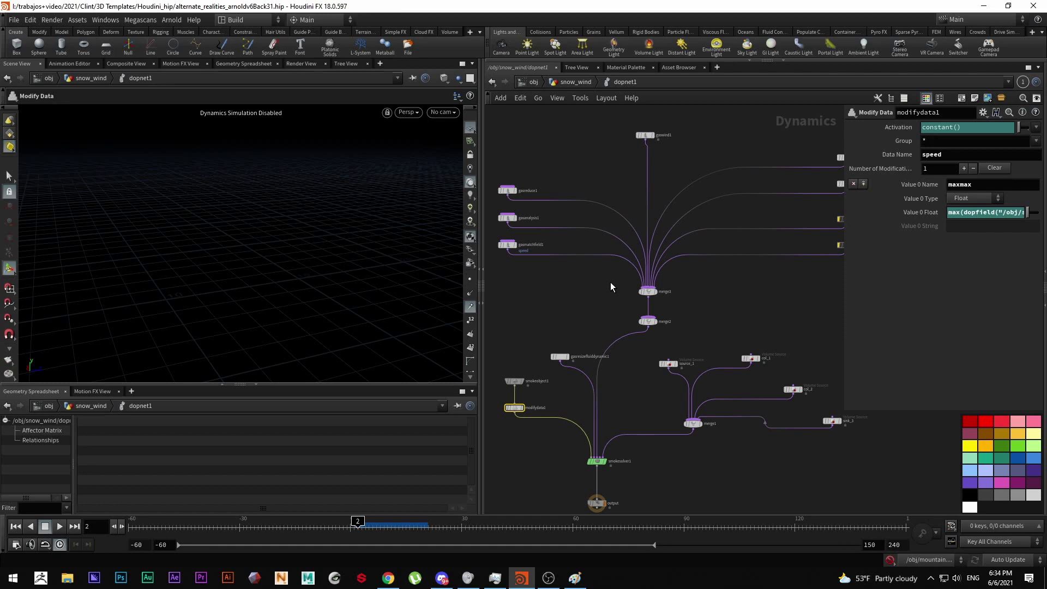
pyautogui.moveTo(789, 270); pyautogui.dragTo(683, 311, button='middle')
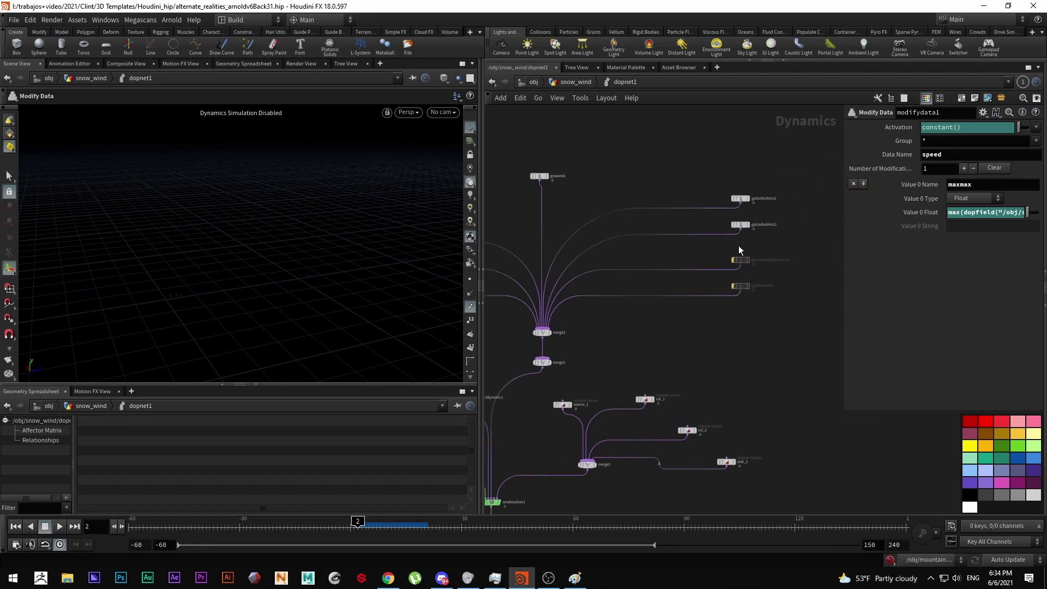
pyautogui.click(741, 198)
pyautogui.scroll(5, 763, 209)
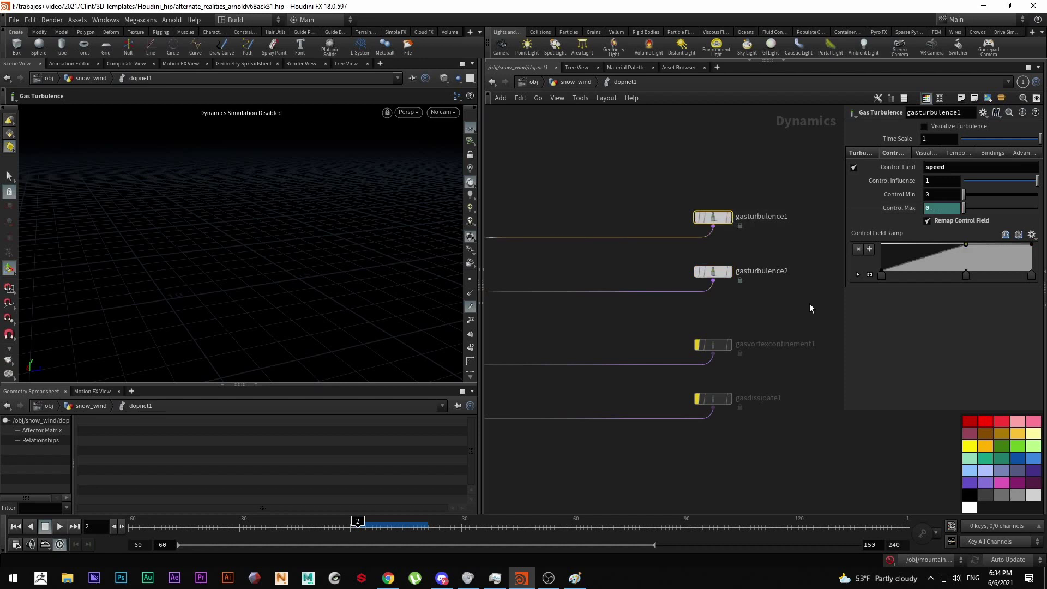
pyautogui.moveTo(809, 303); pyautogui.dragTo(696, 248)
pyautogui.click(897, 207)
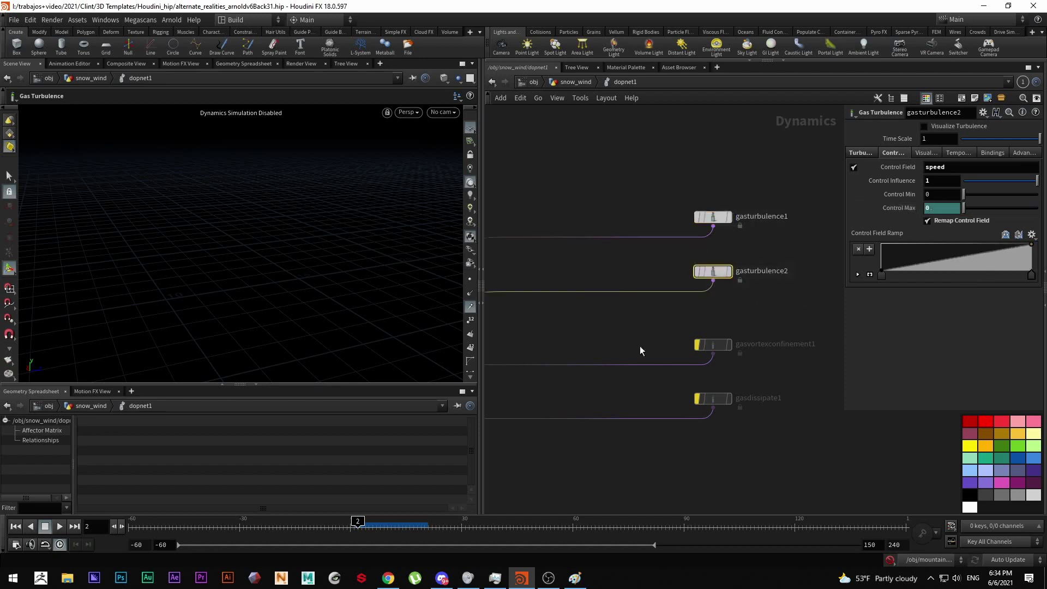
# Set the division size of smokeobject1 to 0.09.
pyautogui.scroll(-5, 639, 346)
pyautogui.scroll(5, 627, 381)
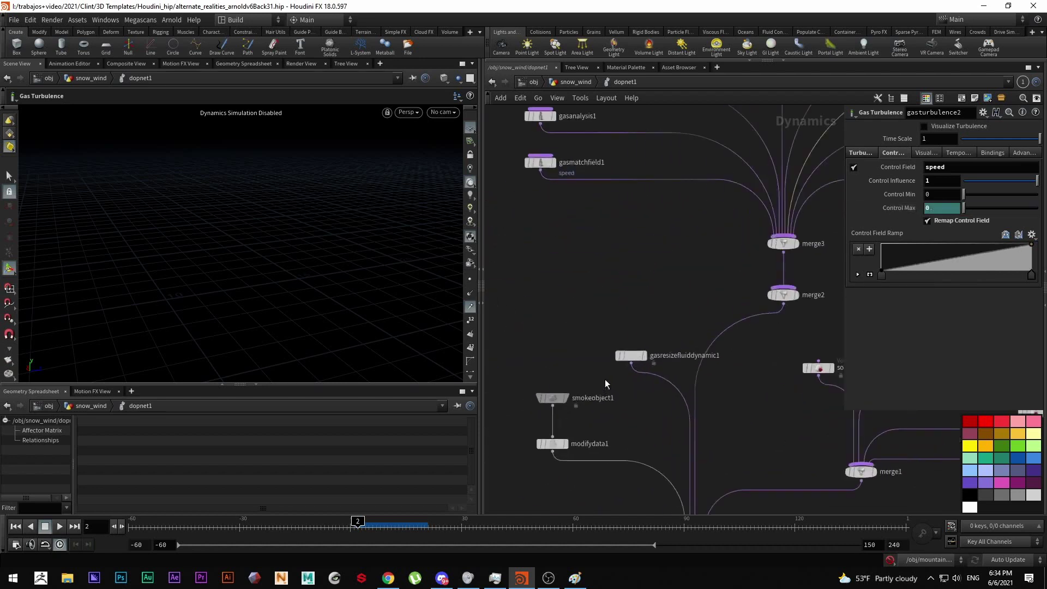
pyautogui.moveTo(572, 366); pyautogui.dragTo(533, 402)
pyautogui.moveTo(942, 171); pyautogui.dragTo(936, 174)
pyautogui.write('9')
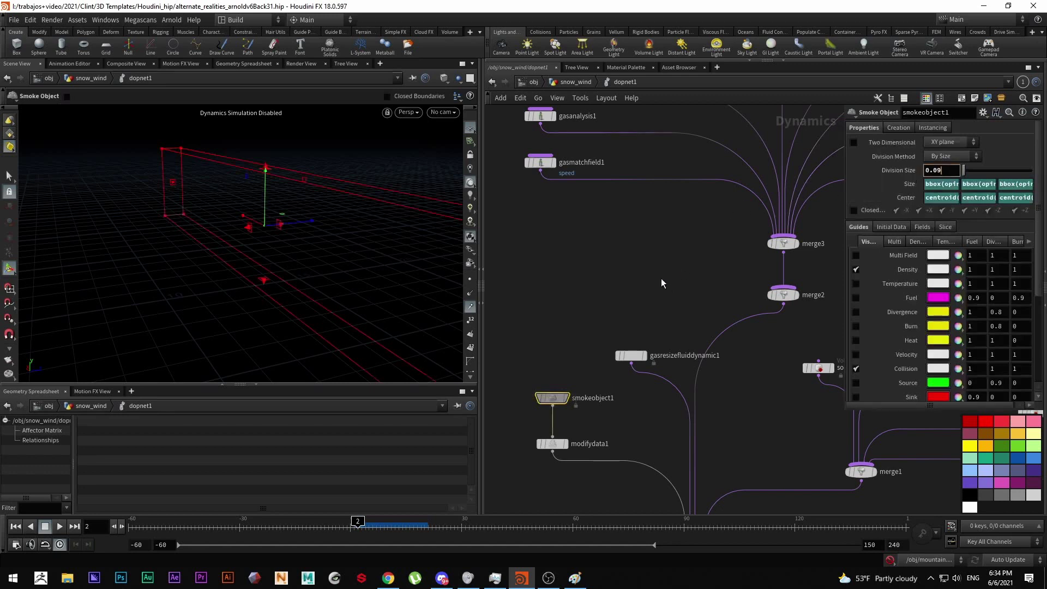
pyautogui.press('Return')
# Simulate the smoke from frame -30 to frame -18 and examine it in the viewport from another angle.
pyautogui.scroll(-3, 657, 275)
pyautogui.moveTo(522, 484); pyautogui.dragTo(446, 350, button='middle')
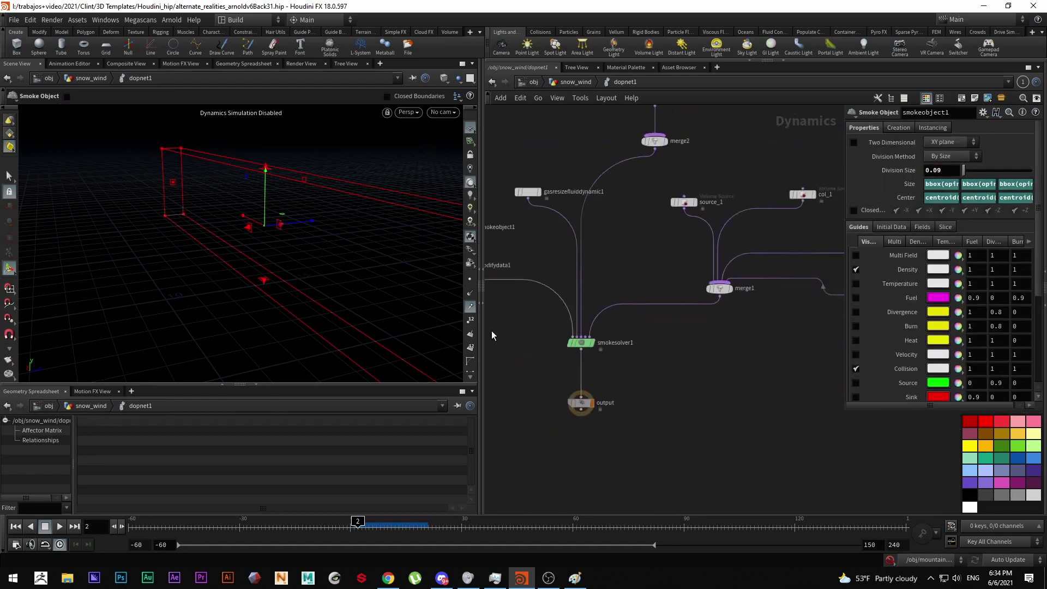
pyautogui.click(241, 526)
pyautogui.moveTo(242, 525); pyautogui.dragTo(289, 519)
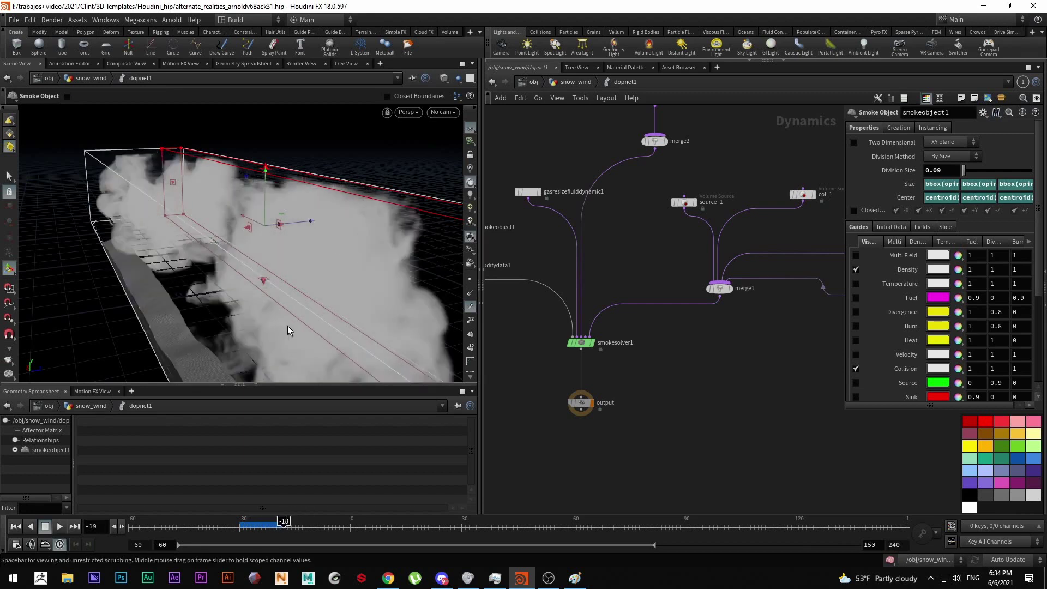
pyautogui.moveTo(287, 327); pyautogui.dragTo(303, 205)
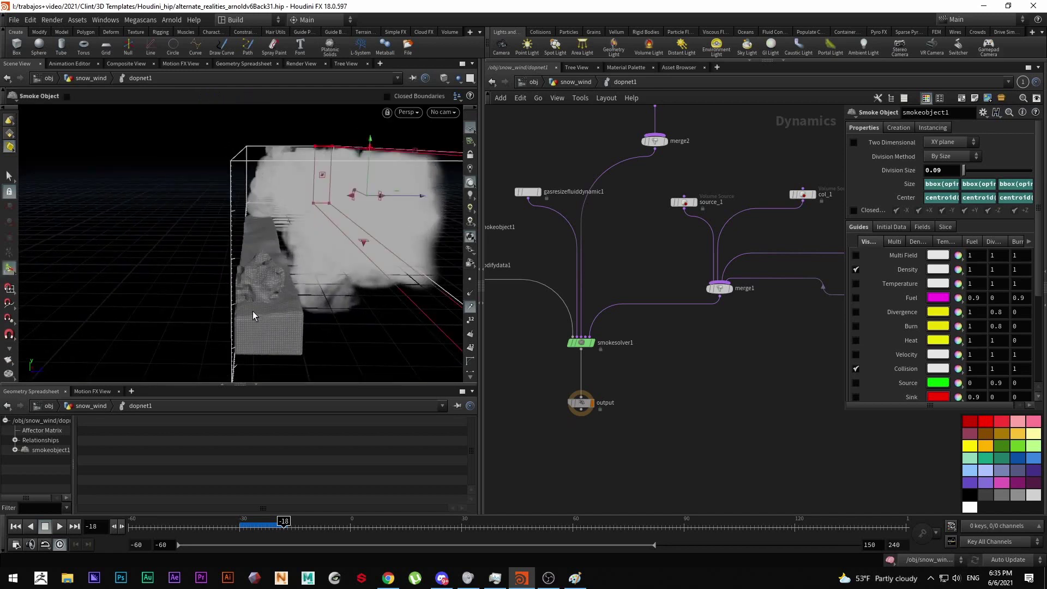
# Compare the initialization, SOP path and field settings of the source_1, col_1 and col_2 volume sources.
pyautogui.moveTo(633, 255); pyautogui.dragTo(581, 312, button='middle')
pyautogui.moveTo(581, 312); pyautogui.dragTo(666, 238)
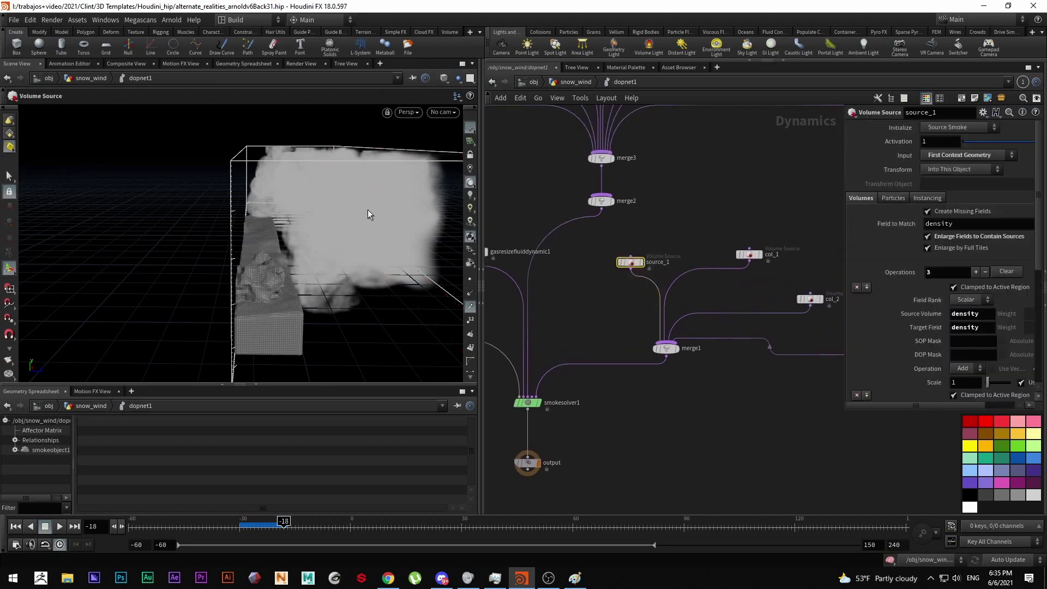
pyautogui.moveTo(772, 212); pyautogui.dragTo(684, 235, button='middle')
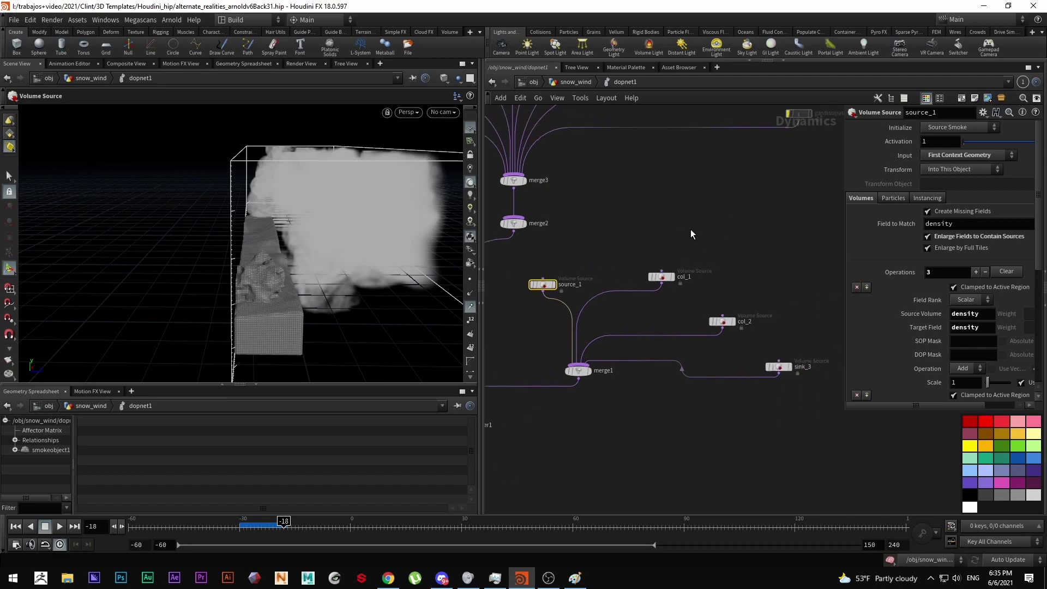
pyautogui.click(660, 273)
pyautogui.moveTo(964, 170); pyautogui.dragTo(1035, 170)
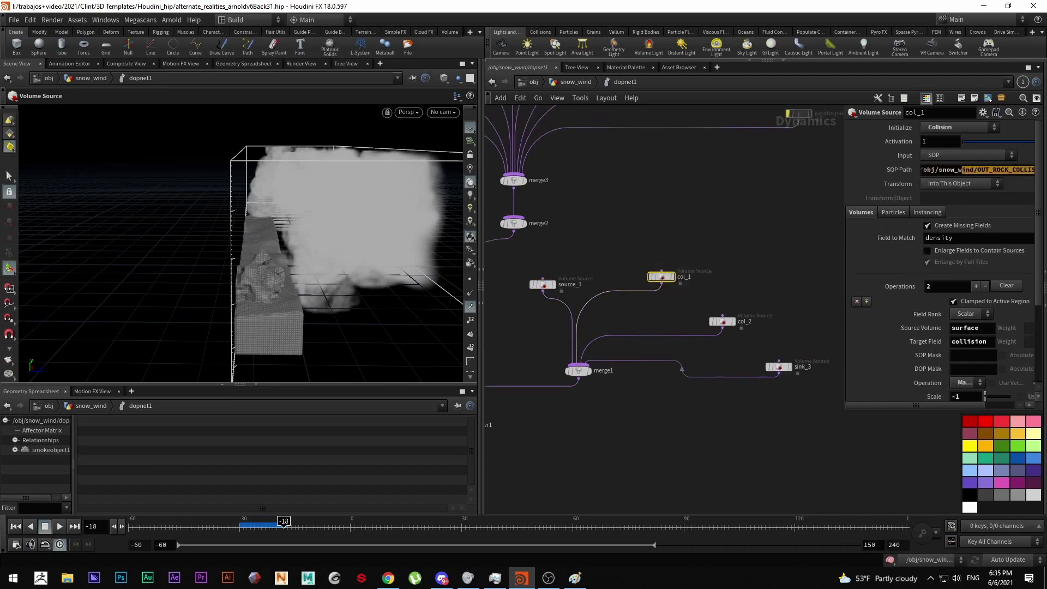
pyautogui.click(721, 321)
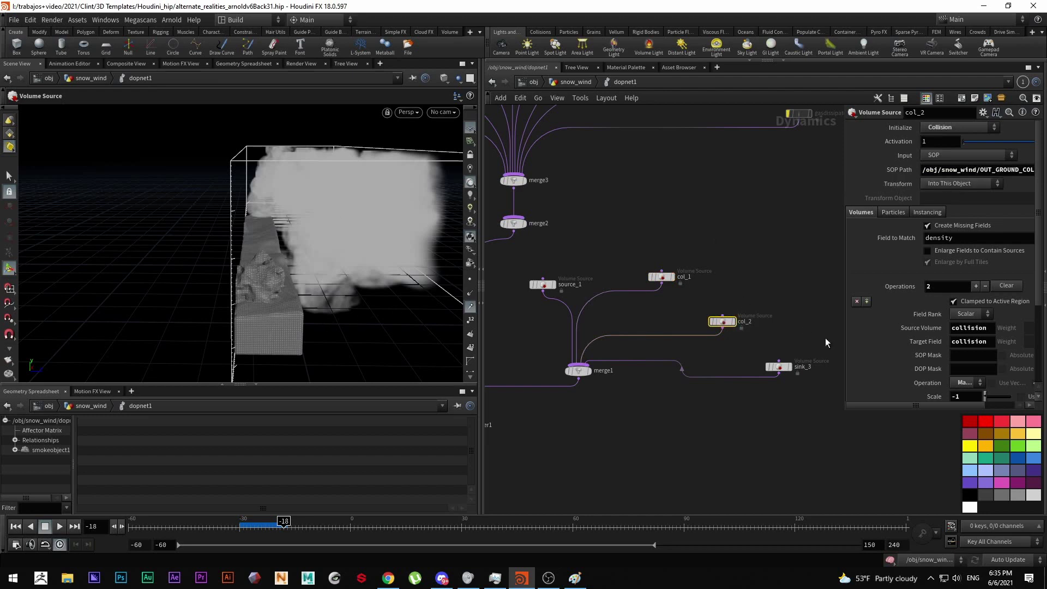
# Examine the sink_3 volume source's SOP path, surface and density fields, and available operation options.
pyautogui.click(778, 367)
pyautogui.scroll(-1, 895, 336)
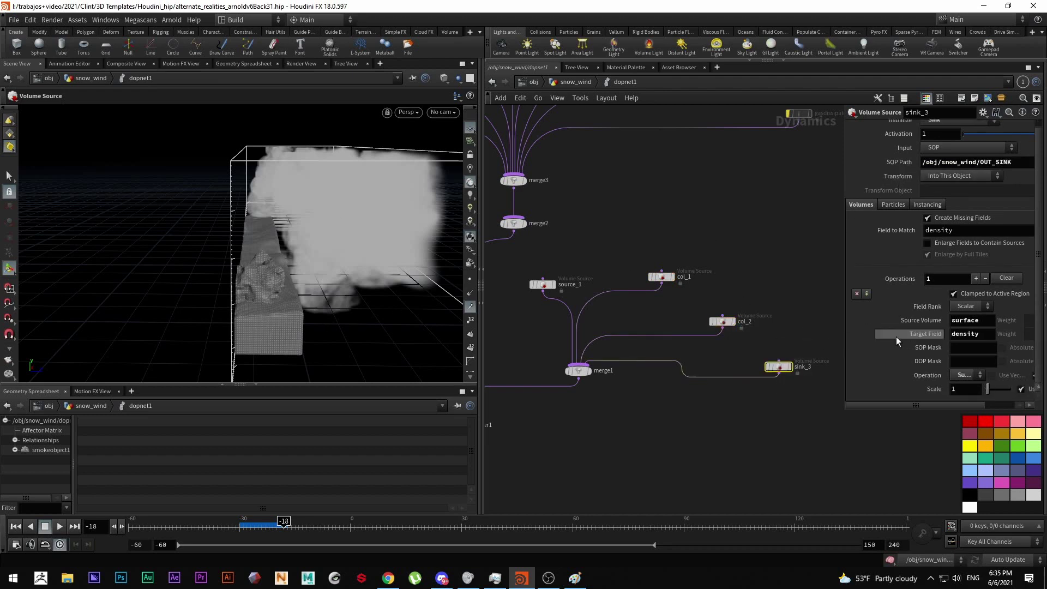
pyautogui.moveTo(930, 407); pyautogui.dragTo(963, 406)
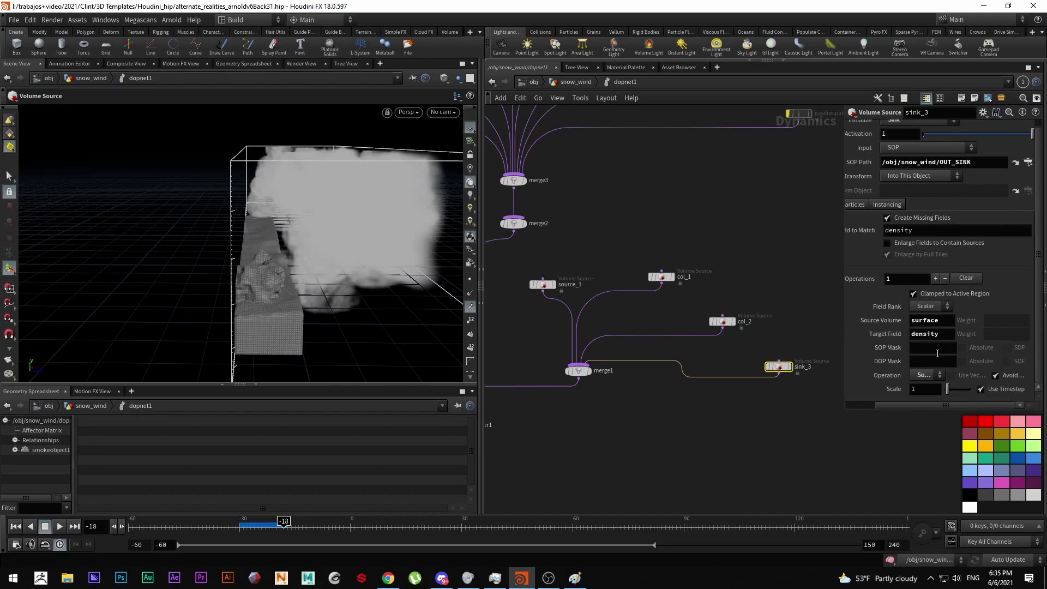
pyautogui.click(939, 375)
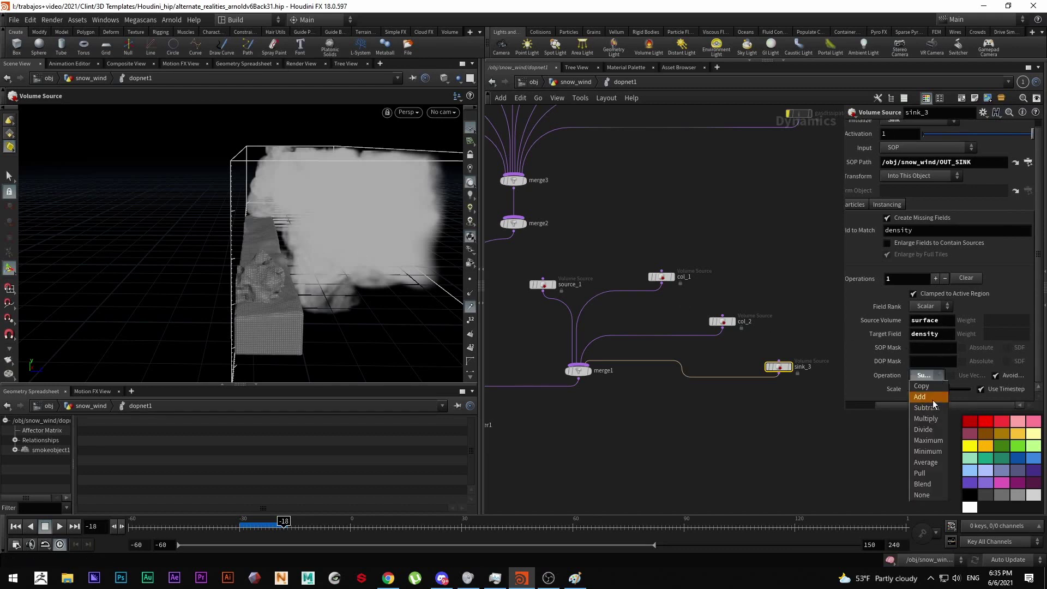
pyautogui.click(935, 378)
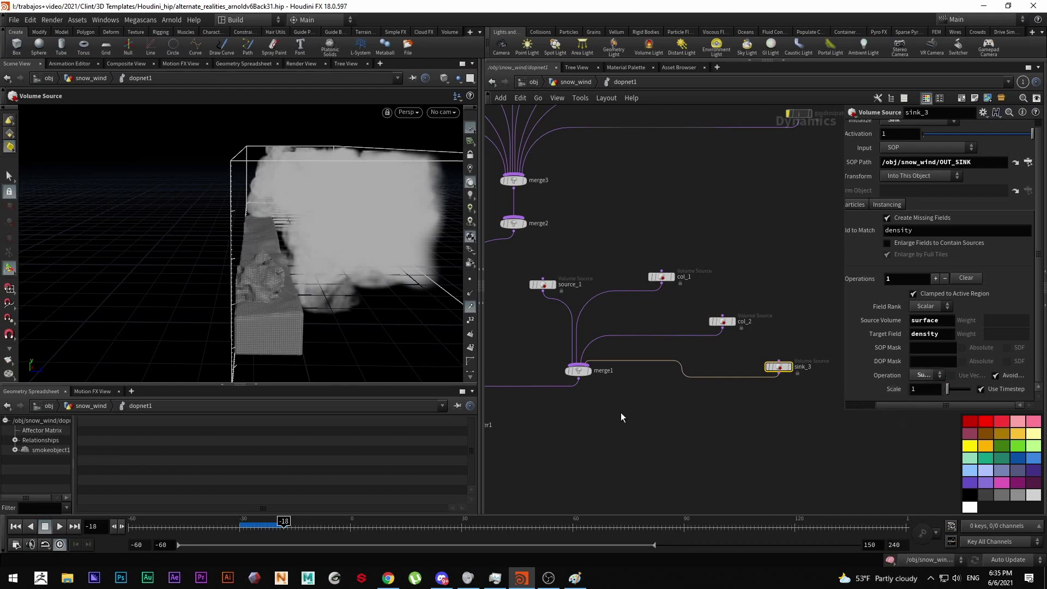
# Check the max bounds of gasresizefluiddynamic1, simulate to frame -1 and examine the smoke from another angle.
pyautogui.scroll(-3, 620, 413)
pyautogui.moveTo(620, 412); pyautogui.dragTo(762, 416, button='middle')
pyautogui.click(584, 315)
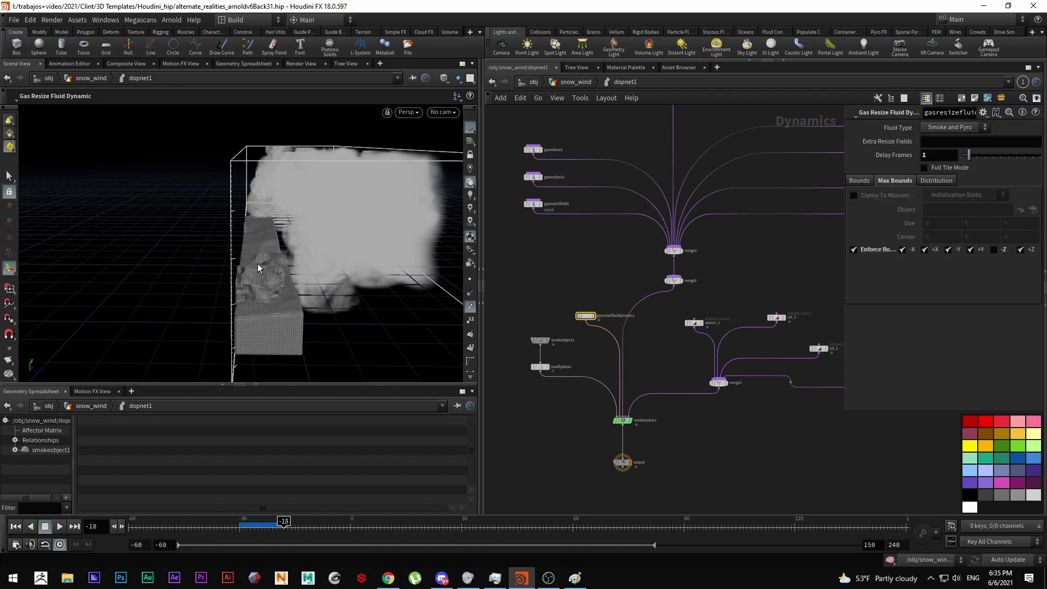
pyautogui.moveTo(567, 286); pyautogui.dragTo(599, 262, button='middle')
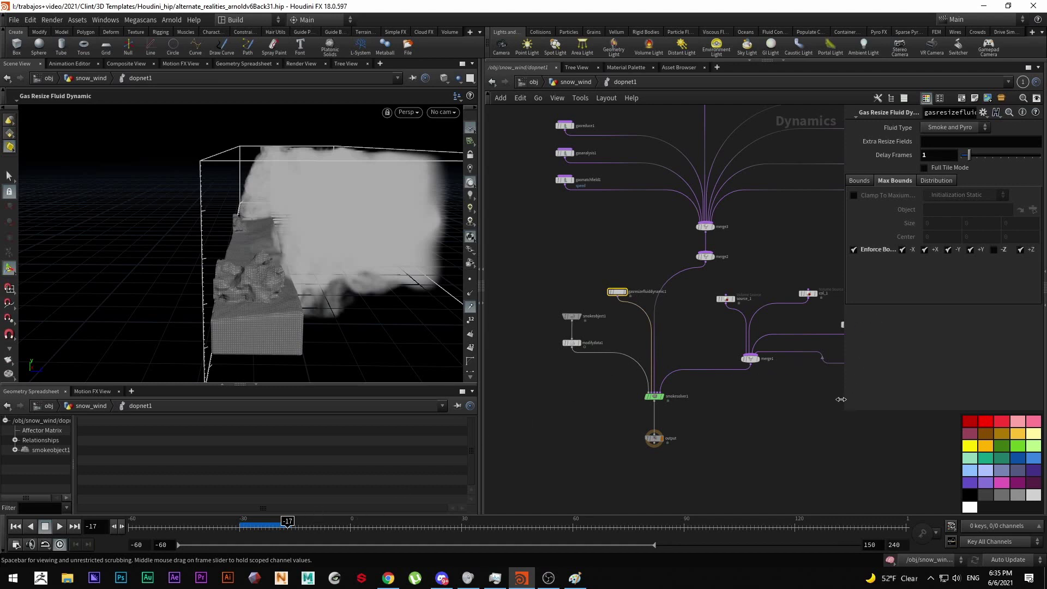
pyautogui.press('Up')
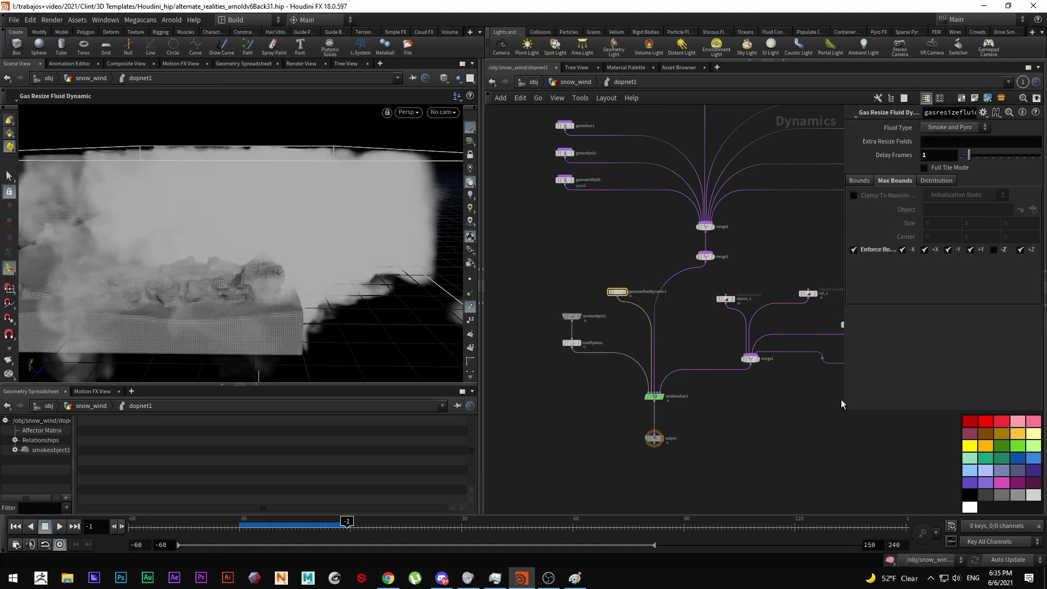
pyautogui.moveTo(201, 251); pyautogui.dragTo(338, 296)
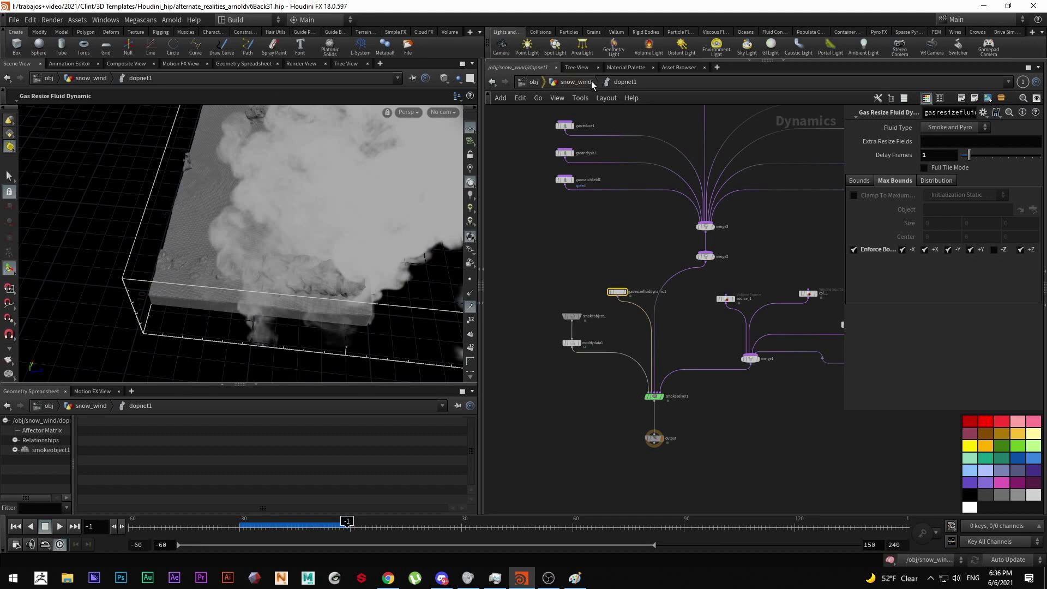
# Return to the snow_wind network, display dopimportfield1 and examine its DOP node pattern and imported fields.
pyautogui.click(592, 80)
pyautogui.moveTo(720, 359); pyautogui.dragTo(708, 253, button='middle')
pyautogui.scroll(2, 627, 306)
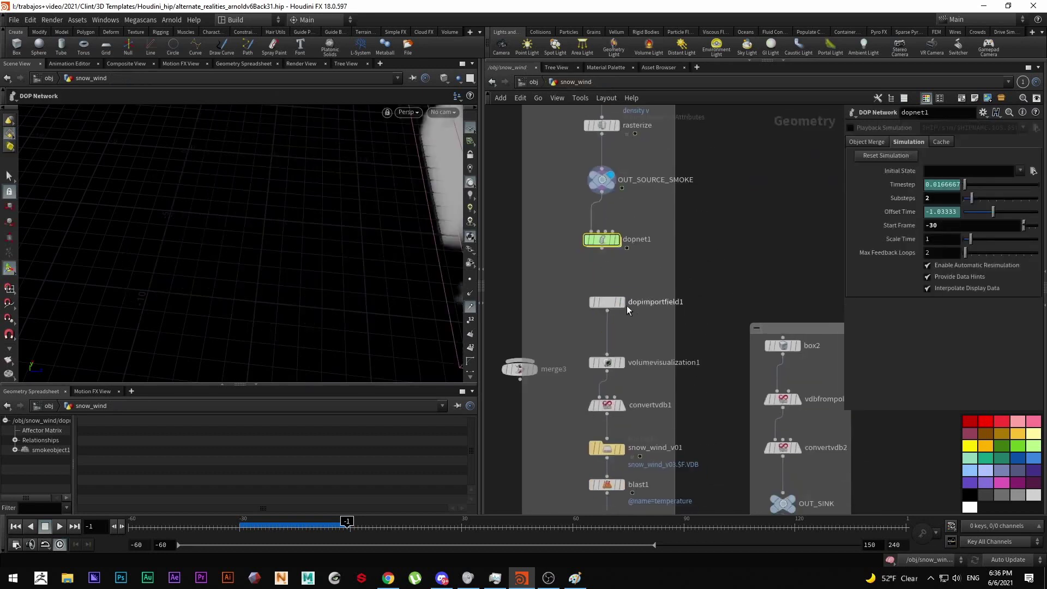
pyautogui.click(650, 330)
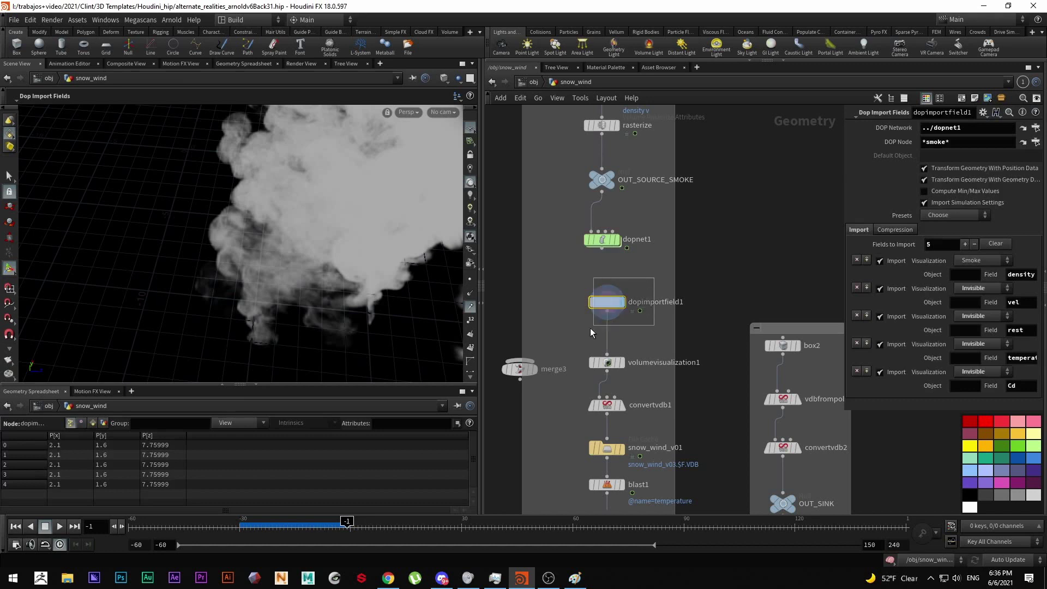
pyautogui.moveTo(601, 242)
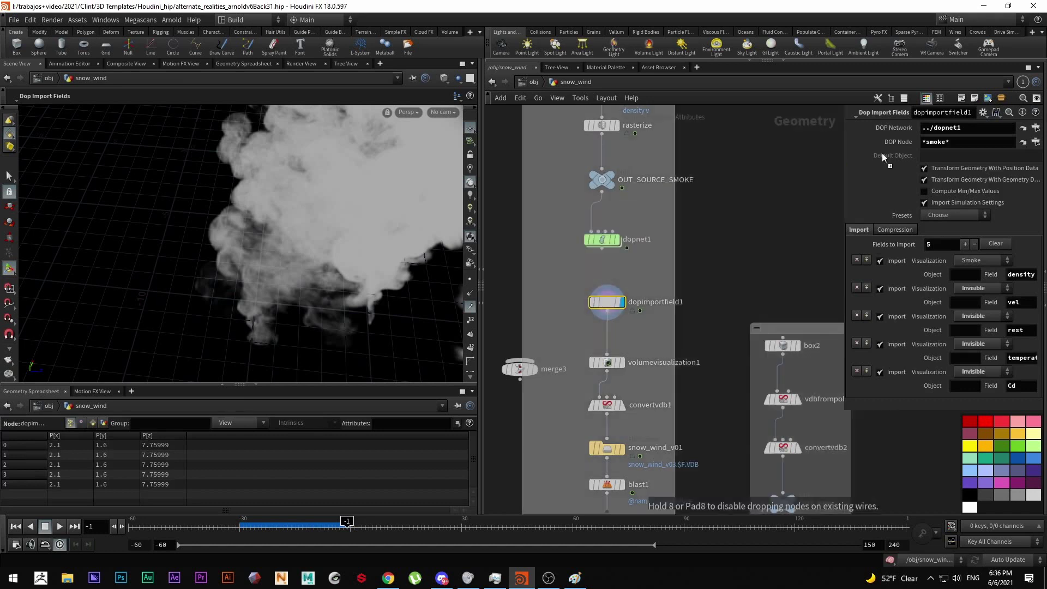
pyautogui.doubleClick(935, 143)
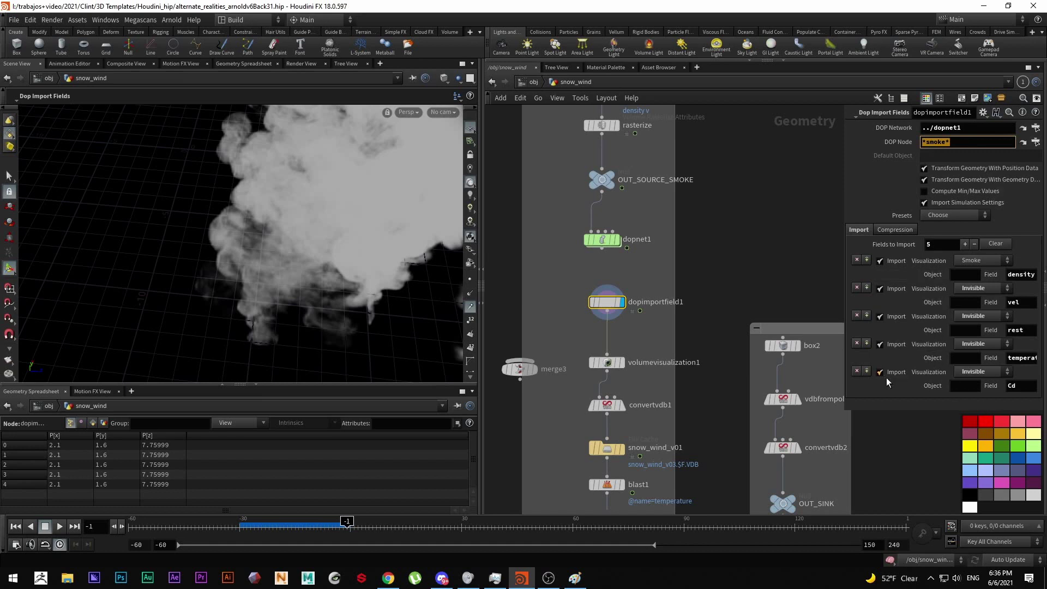
# Inspect the volume fields of volumevisualization1 and display convertvdb1 with its VDB conversion settings.
pyautogui.click(622, 362)
pyautogui.middleClick(607, 363)
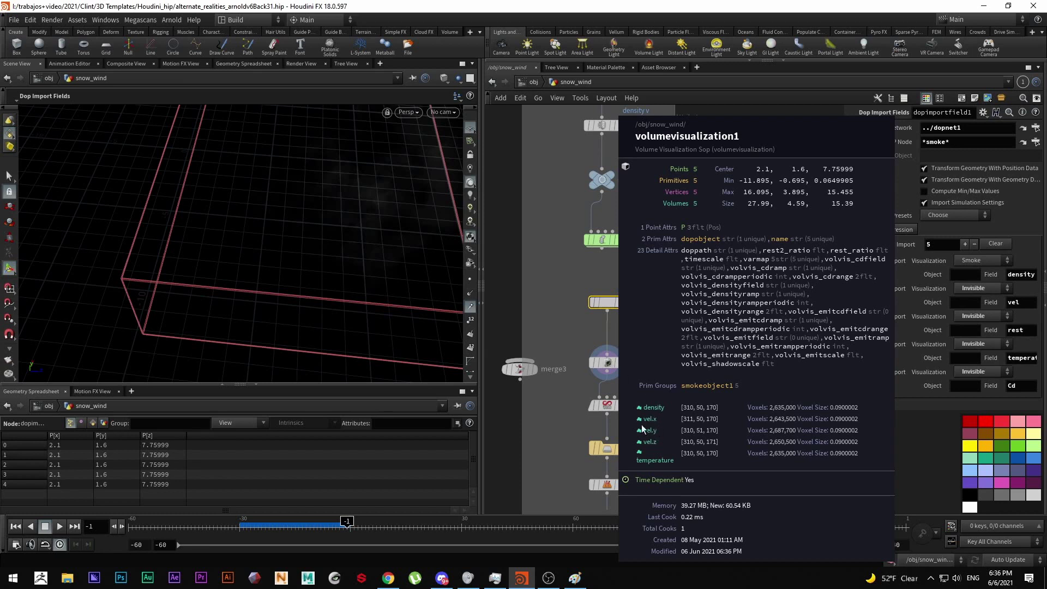
pyautogui.click(609, 412)
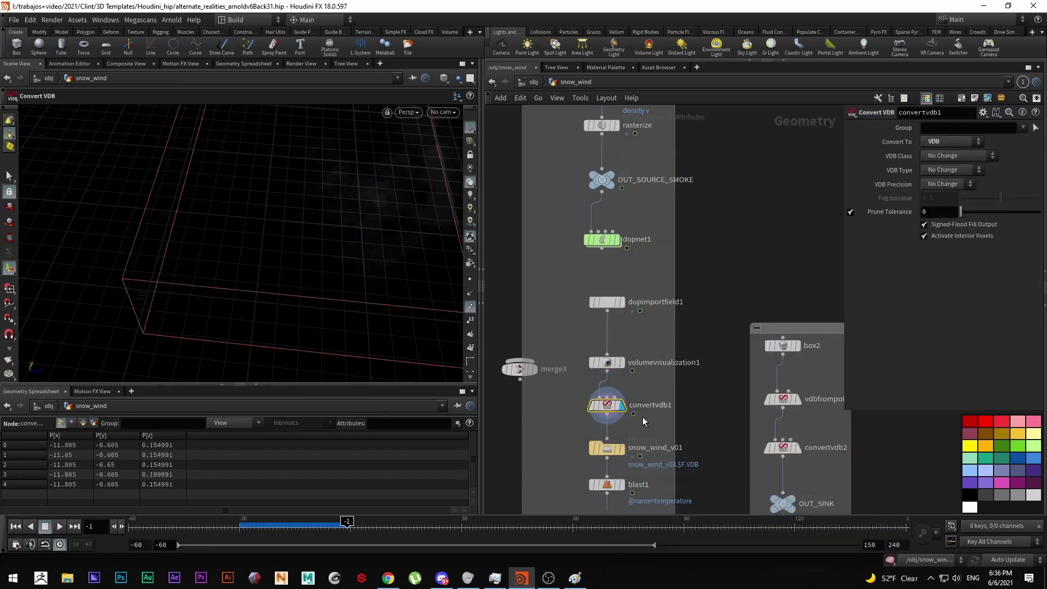
# Try a VDB Vector Merge node on the output of convertvdb1, inspect its merged fields and delete it.
pyautogui.scroll(-2, 600, 403)
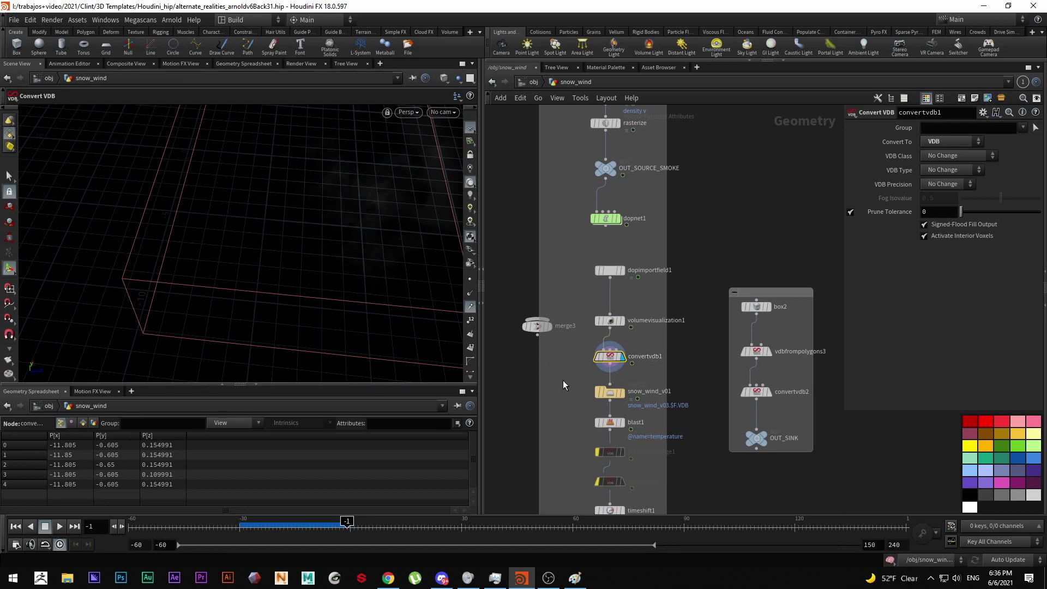
pyautogui.press('Tab')
pyautogui.write('vector')
pyautogui.press('Return')
pyautogui.click(547, 387)
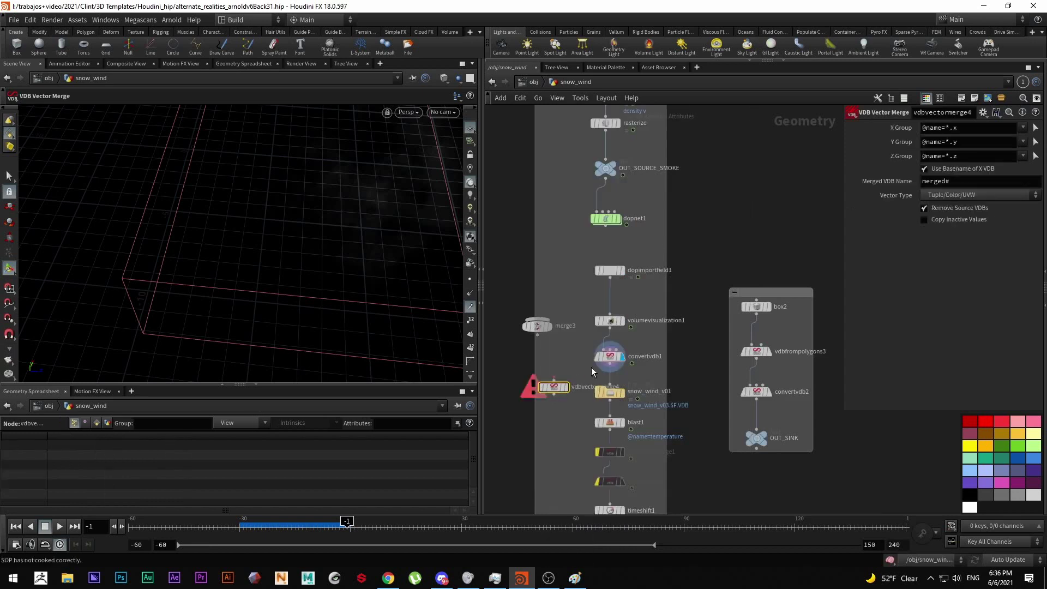
pyautogui.middleClick(609, 360)
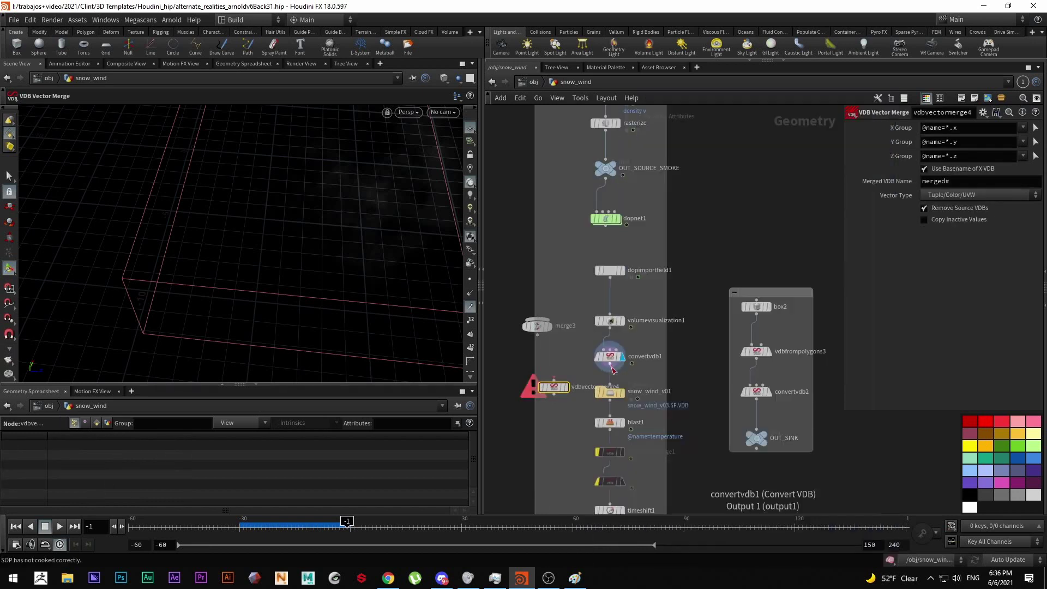
pyautogui.middleClick(556, 390)
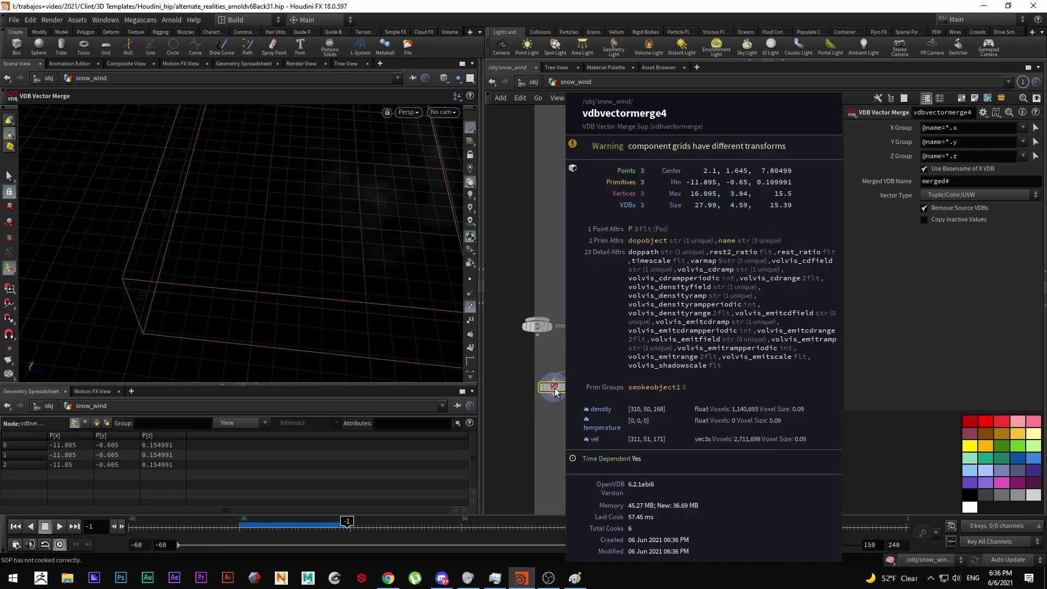
pyautogui.press('Delete')
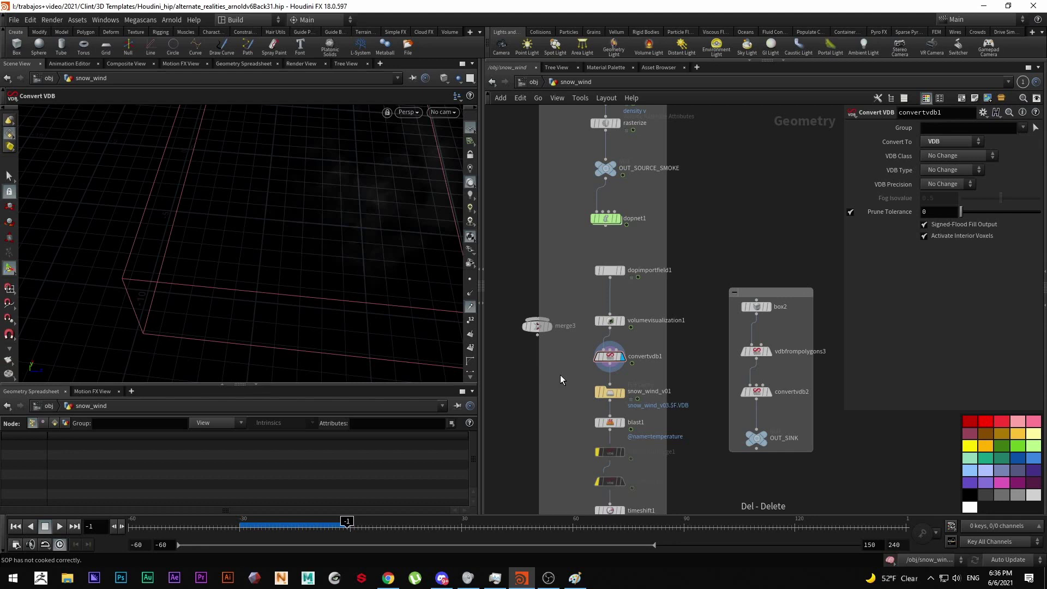
# Display the snow wind file cache, try renaming it snow_wind_v02 and restore the name snow_wind_v01.
pyautogui.click(621, 392)
pyautogui.click(611, 391)
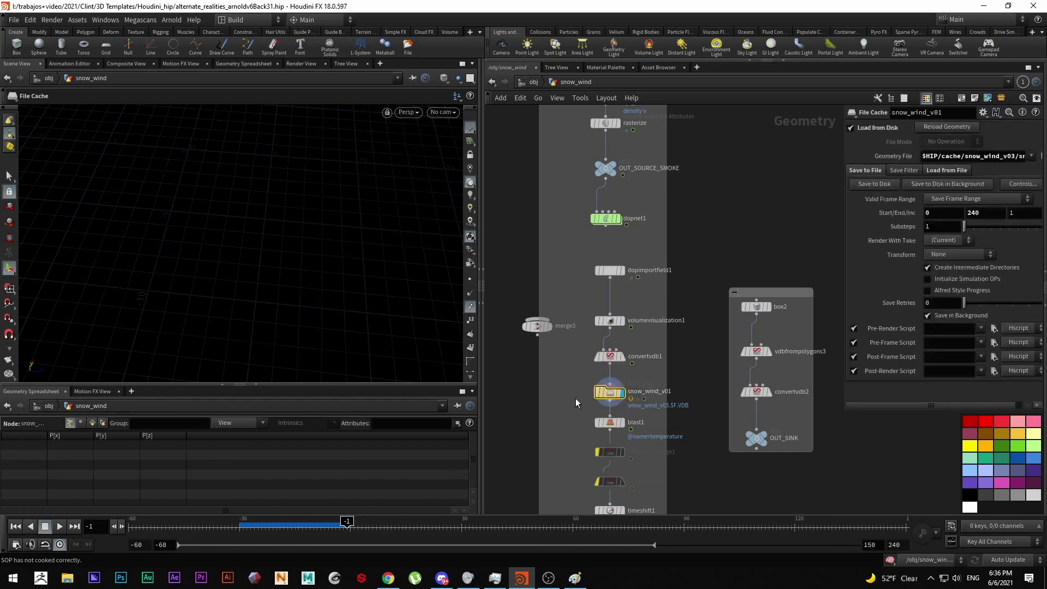
pyautogui.doubleClick(664, 379)
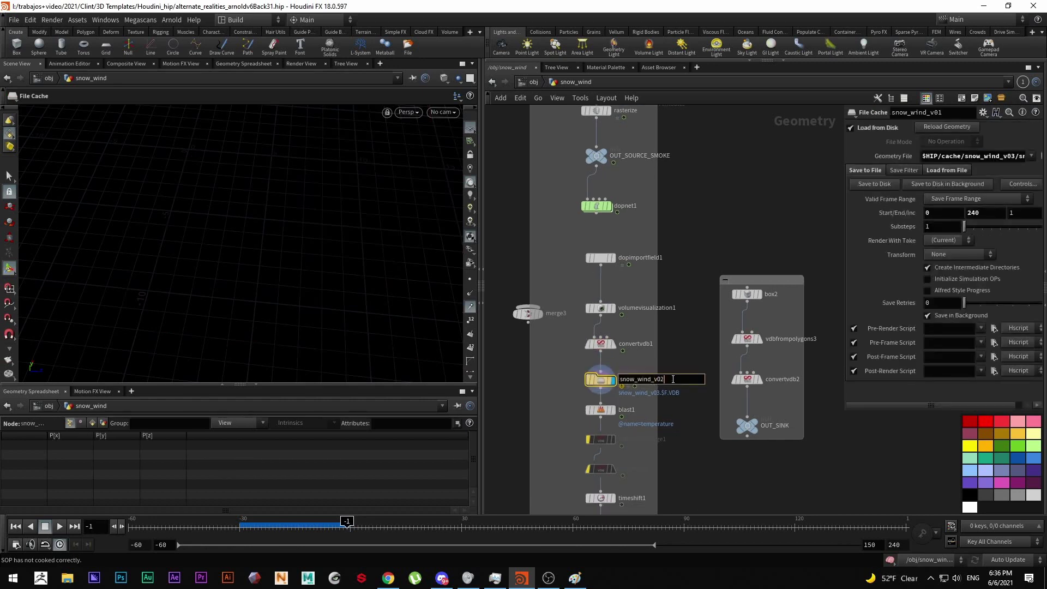
pyautogui.write('2')
pyautogui.press('Return')
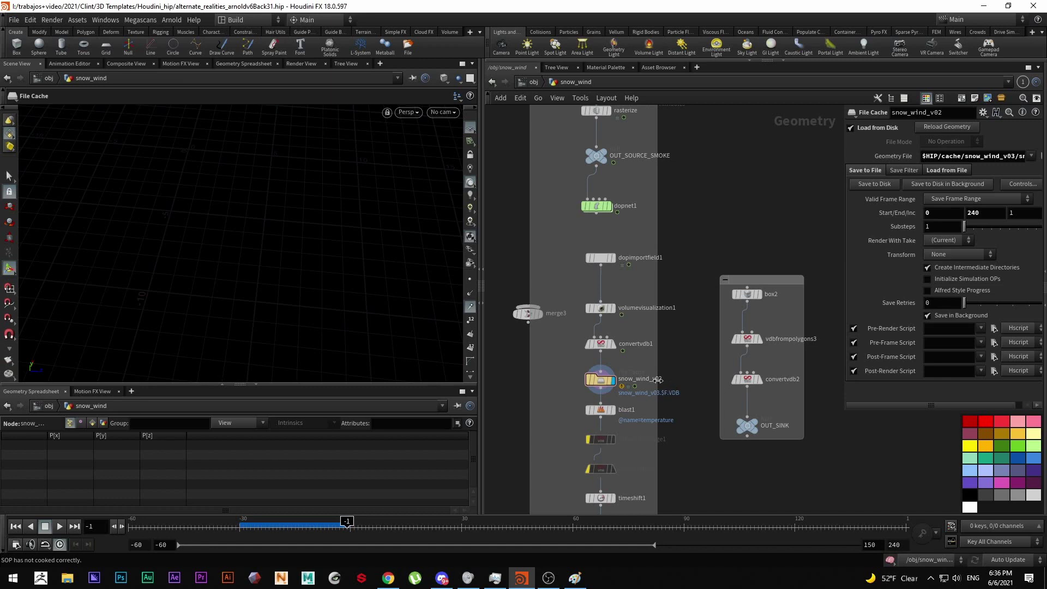
pyautogui.doubleClick(664, 379)
pyautogui.write('1')
pyautogui.click(613, 346)
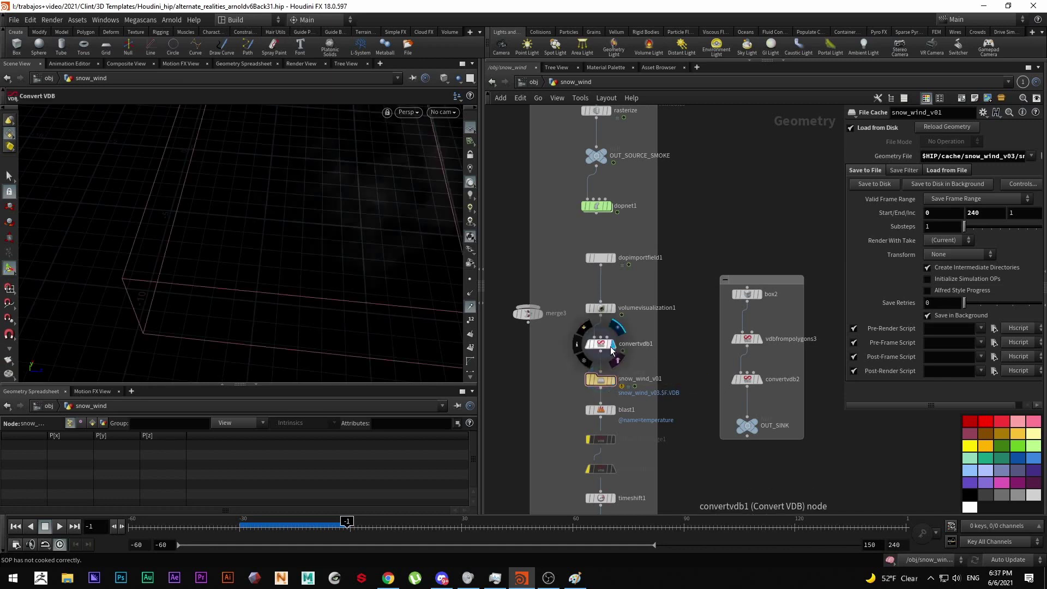
pyautogui.click(584, 366)
pyautogui.click(614, 411)
pyautogui.click(600, 410)
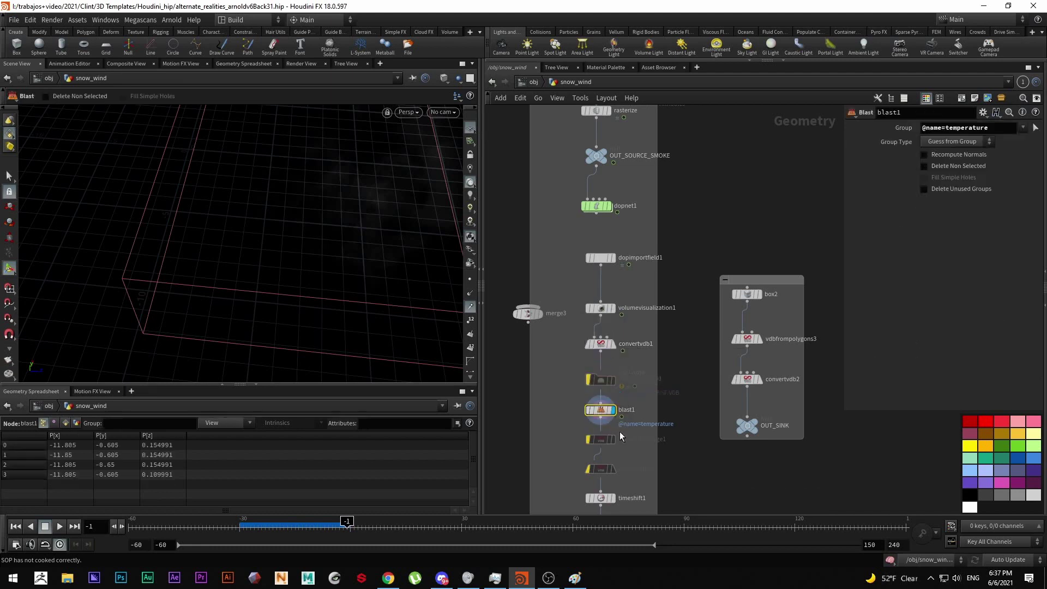
# Display timeshift1, cancel its cooking, and bypass the node with the timeline at frame -10.
pyautogui.scroll(-3, 611, 425)
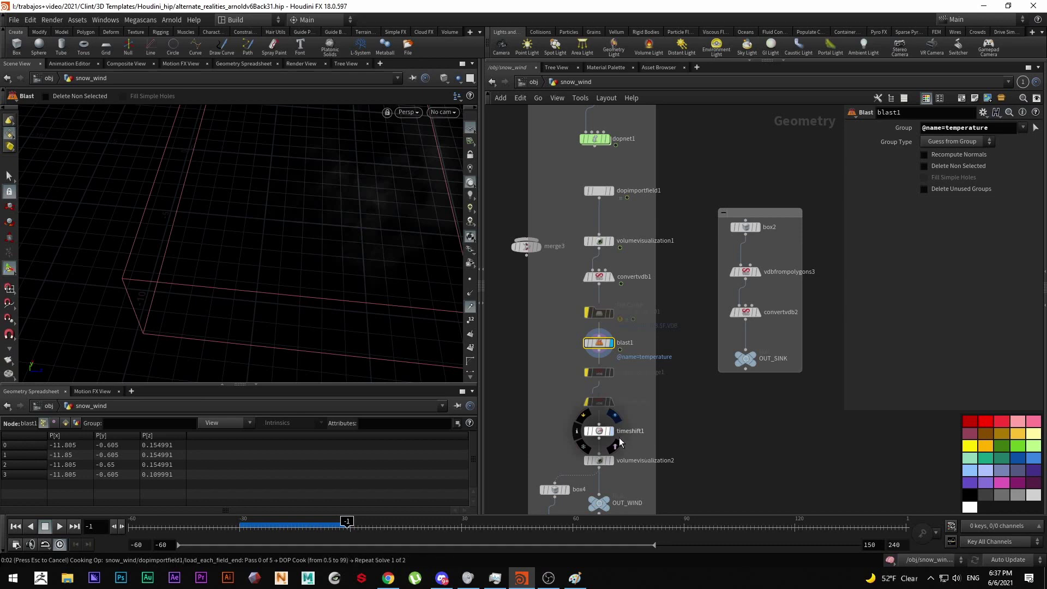
pyautogui.press('Escape')
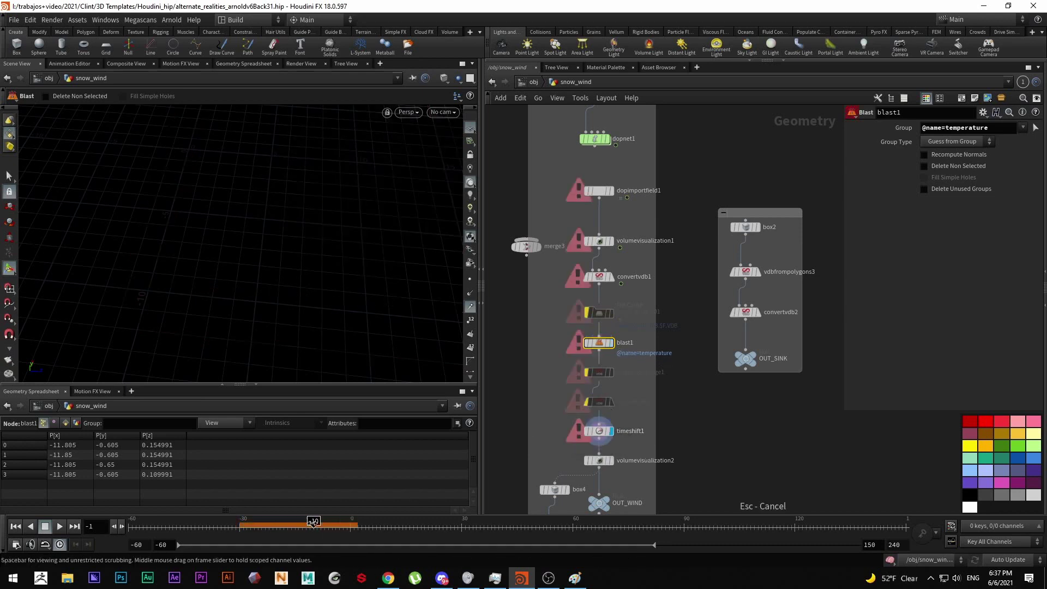
pyautogui.click(587, 430)
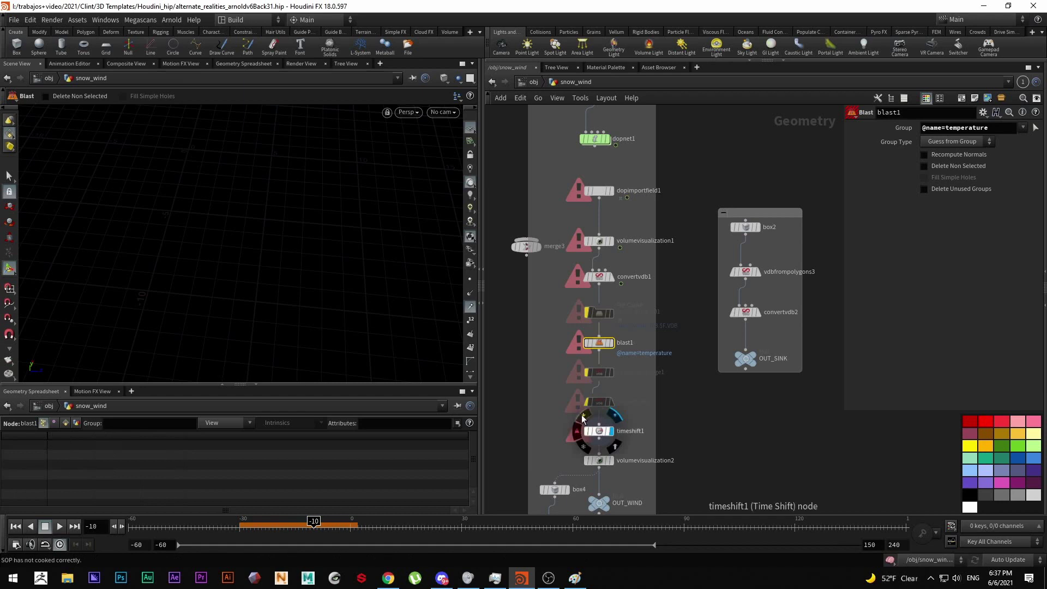
pyautogui.scroll(3, 544, 427)
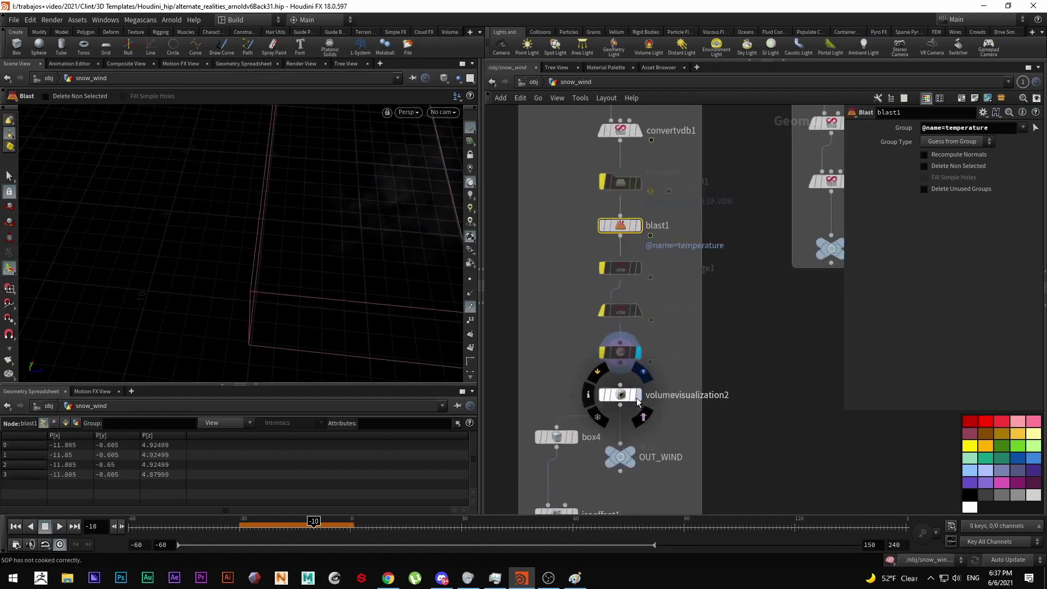
# Display volumevisualization2 and examine the tinted smoke and its density and diffuse ramps.
pyautogui.click(639, 395)
pyautogui.moveTo(587, 374); pyautogui.dragTo(583, 372)
pyautogui.keyDown('alt'); pyautogui.moveTo(360, 250); pyautogui.dragTo(313, 217); pyautogui.keyUp('alt')
pyautogui.moveTo(669, 418); pyautogui.dragTo(664, 383, button='middle')
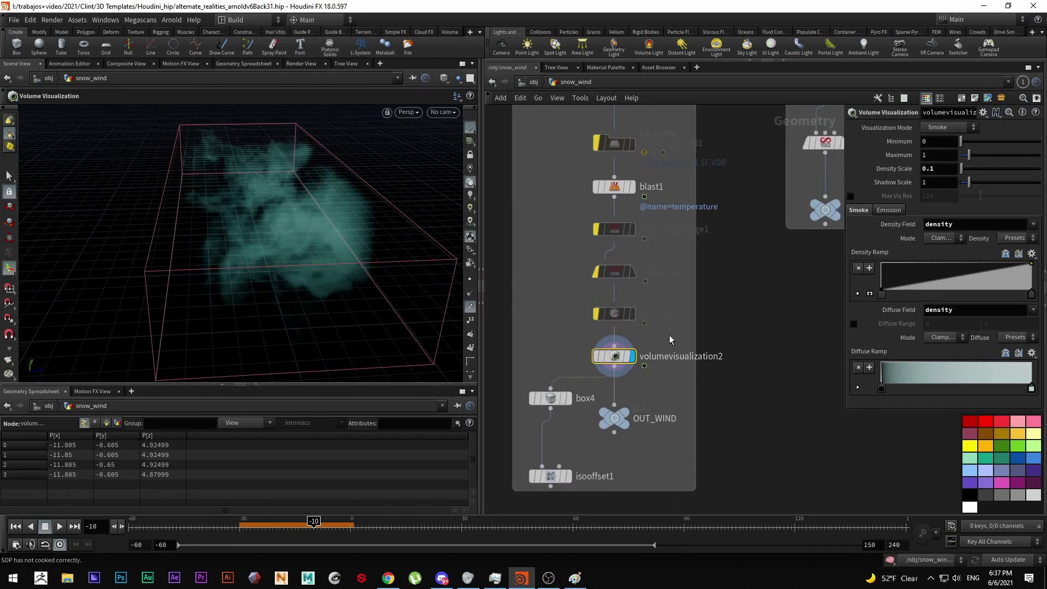
# Re-enable and display the snow_wind_v01 file cache, and move the timeline to frame 11.
pyautogui.moveTo(671, 338); pyautogui.dragTo(640, 443, button='middle')
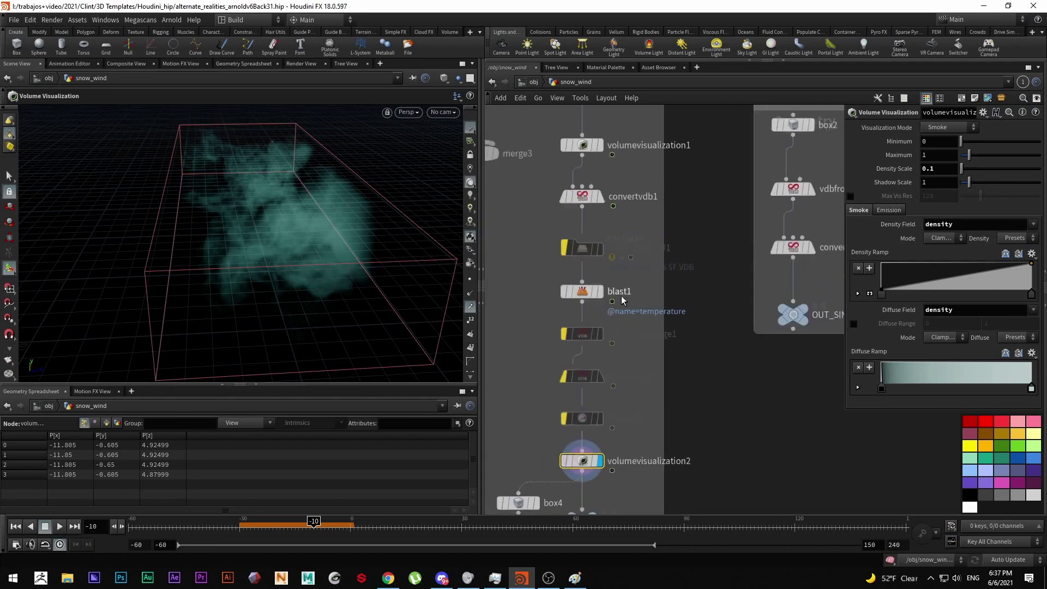
pyautogui.click(600, 248)
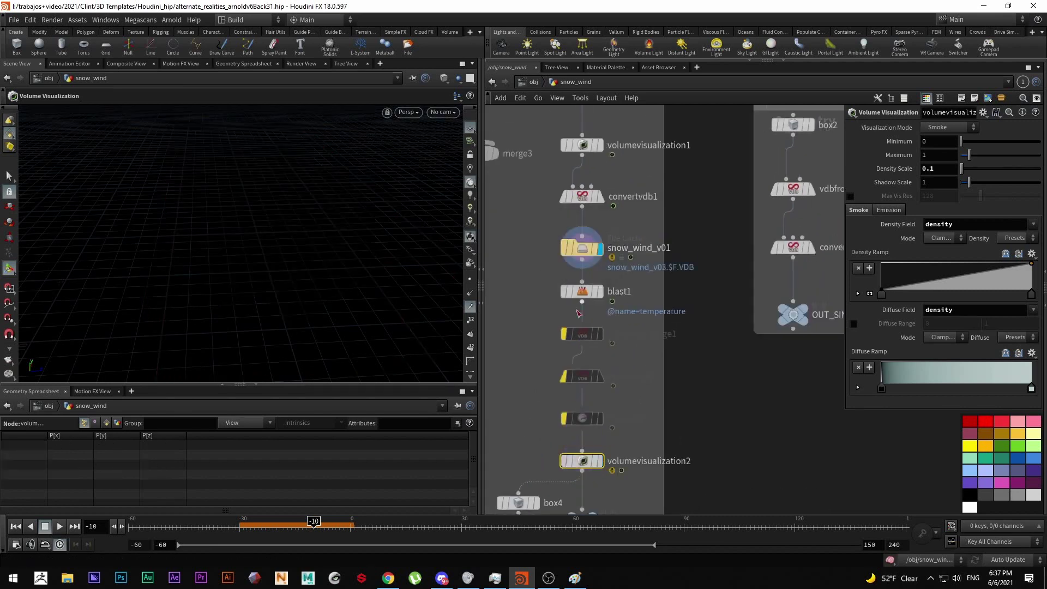
pyautogui.click(391, 527)
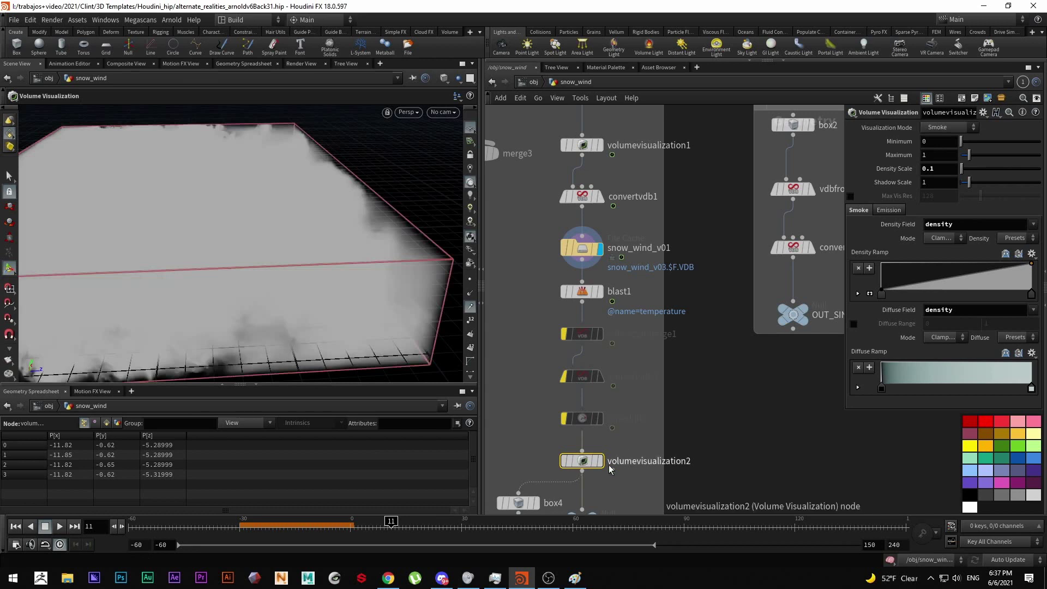
# Display blast1 followed by volumevisualization2, and examine the tinted smoke from another angle.
pyautogui.moveTo(625, 419); pyautogui.dragTo(642, 374, button='middle')
pyautogui.scroll(-2, 346, 331)
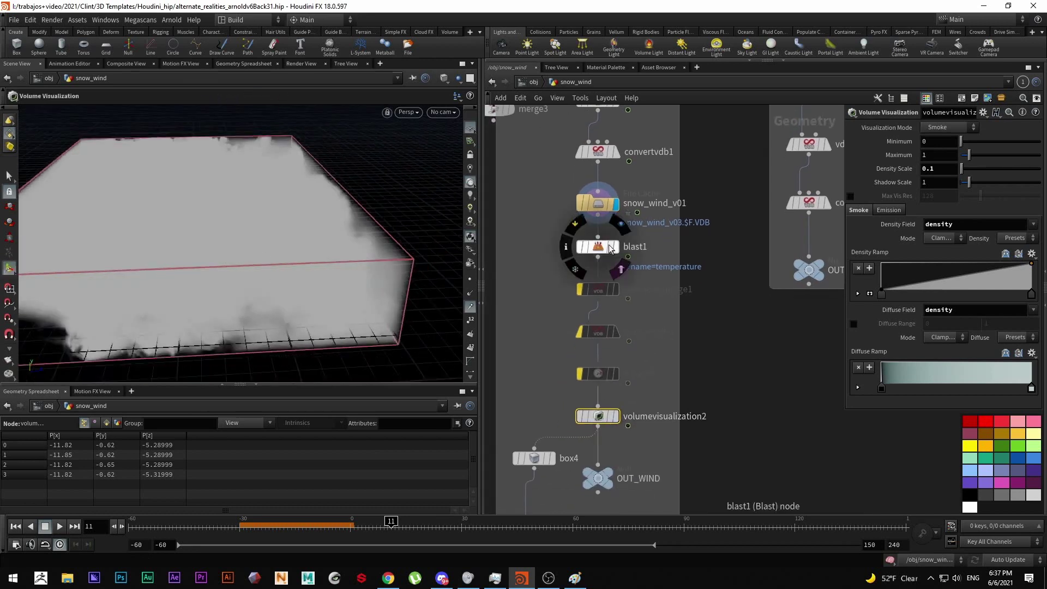
pyautogui.click(613, 249)
pyautogui.click(604, 248)
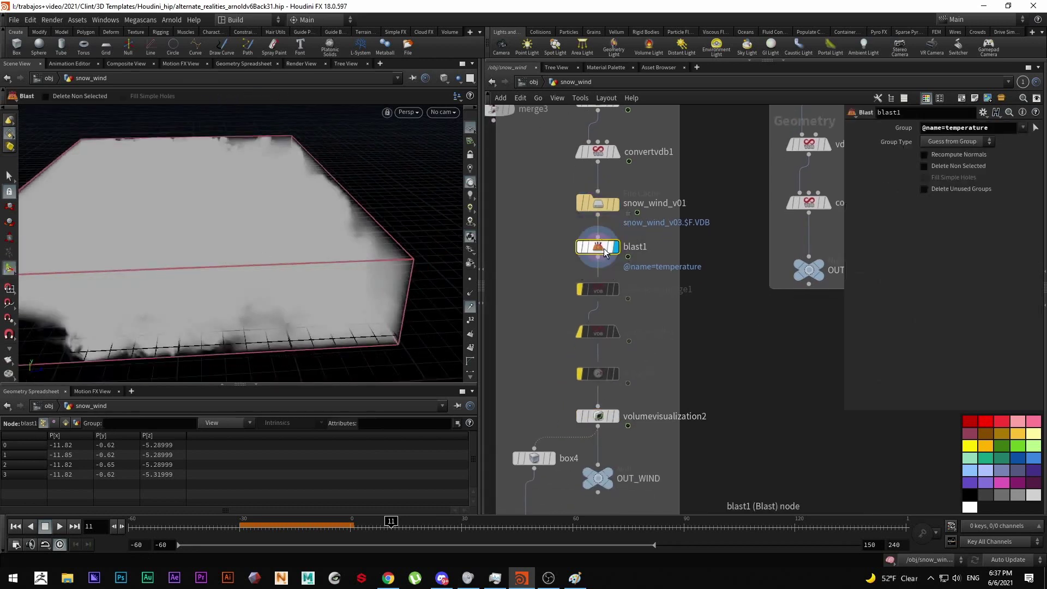
pyautogui.click(614, 416)
pyautogui.click(598, 416)
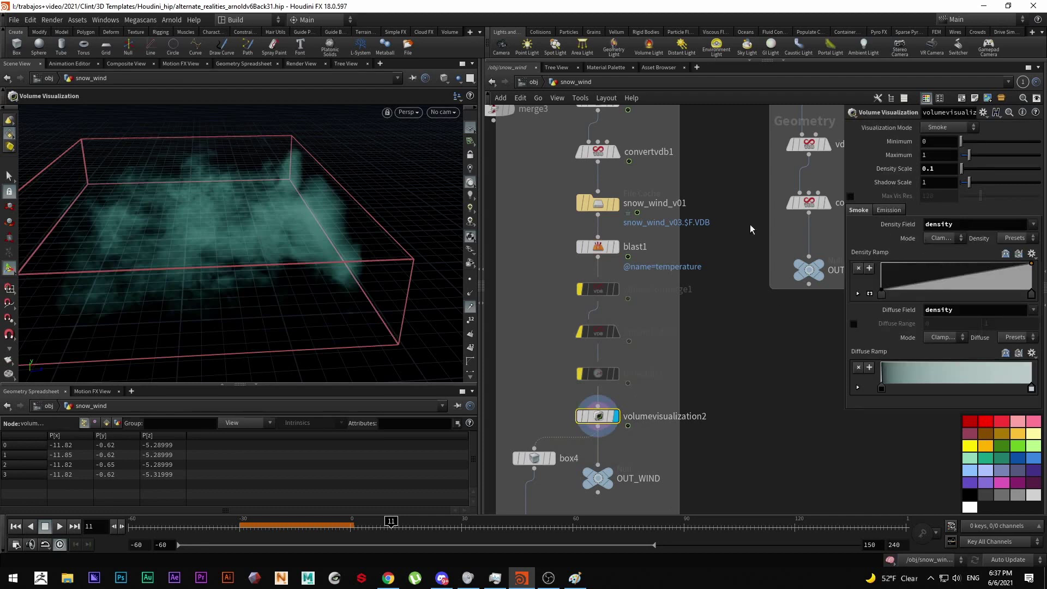
pyautogui.press('space')
pyautogui.moveTo(296, 236); pyautogui.dragTo(414, 250)
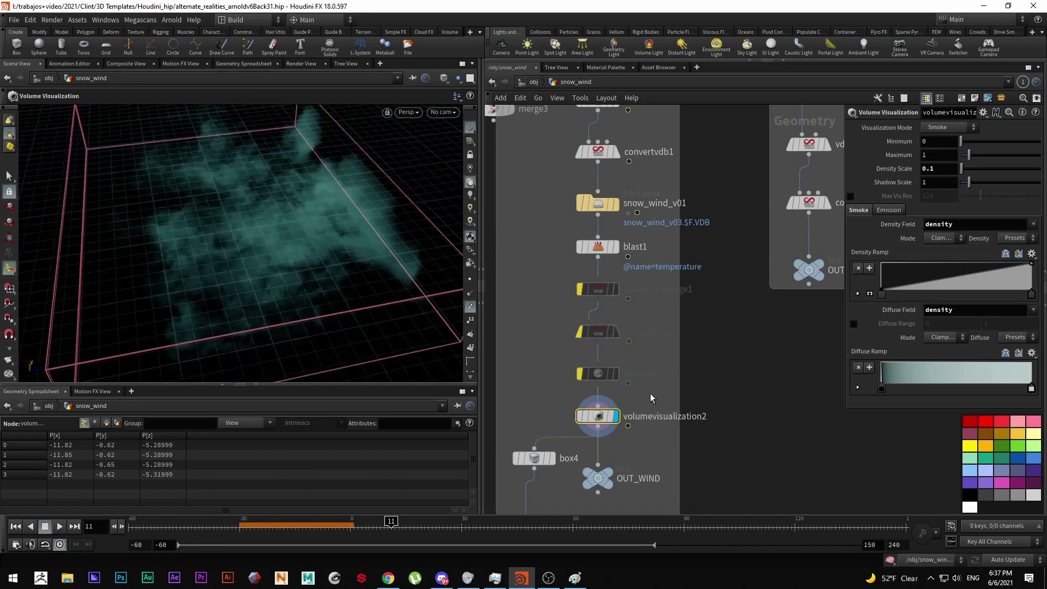
# Add a low point near the middle of volumevisualization2's density ramp and check its density and diffuse fields.
pyautogui.middleClick(600, 420)
pyautogui.moveTo(943, 280); pyautogui.dragTo(950, 287)
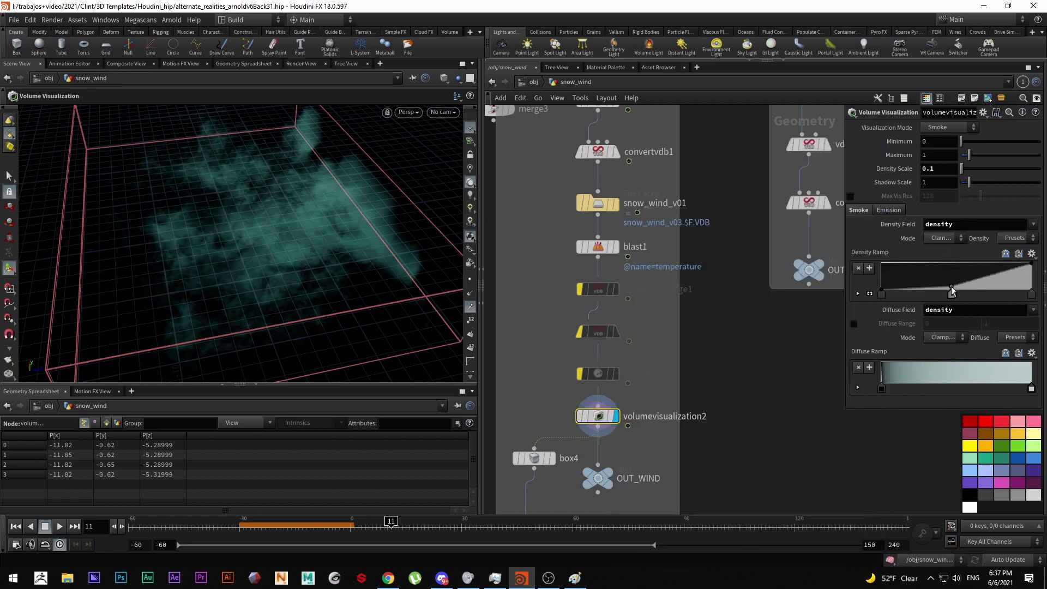
pyautogui.doubleClick(969, 225)
pyautogui.doubleClick(957, 313)
# Undo the last selection and display changes, and make volumevisualization2 the selected, displayed node again.
pyautogui.click(724, 401)
pyautogui.hotkey('ctrl', 'z')
pyautogui.hotkey('ctrl', 'z')
pyautogui.hotkey('ctrl', 'z')
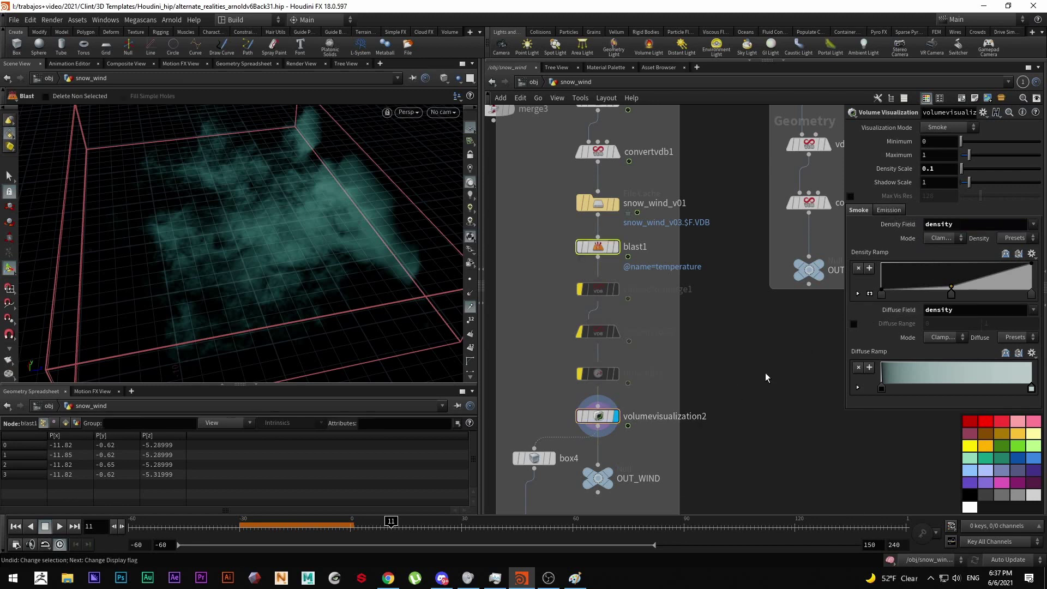
pyautogui.click(598, 416)
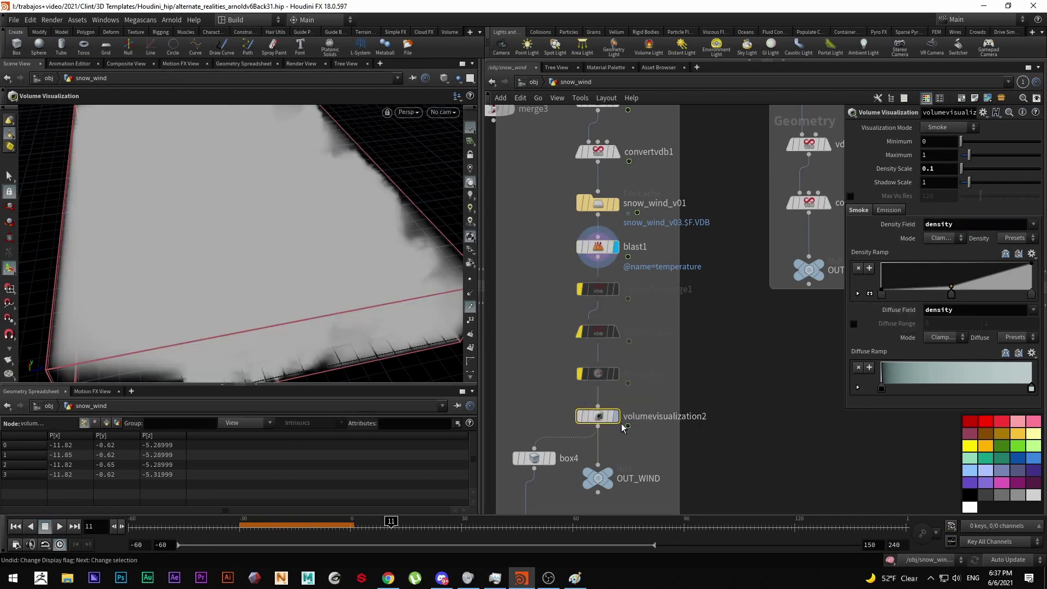
pyautogui.click(615, 416)
# Set volumevisualization2's density scale to 0.3 and check the denser smoke in the view.
pyautogui.doubleClick(937, 171)
pyautogui.write('0.3')
pyautogui.press('Return')
pyautogui.moveTo(191, 295); pyautogui.dragTo(306, 240)
# Change the end colour of the diffuse ramp to white and raise the shadow scale to 4.48.
pyautogui.click(1031, 390)
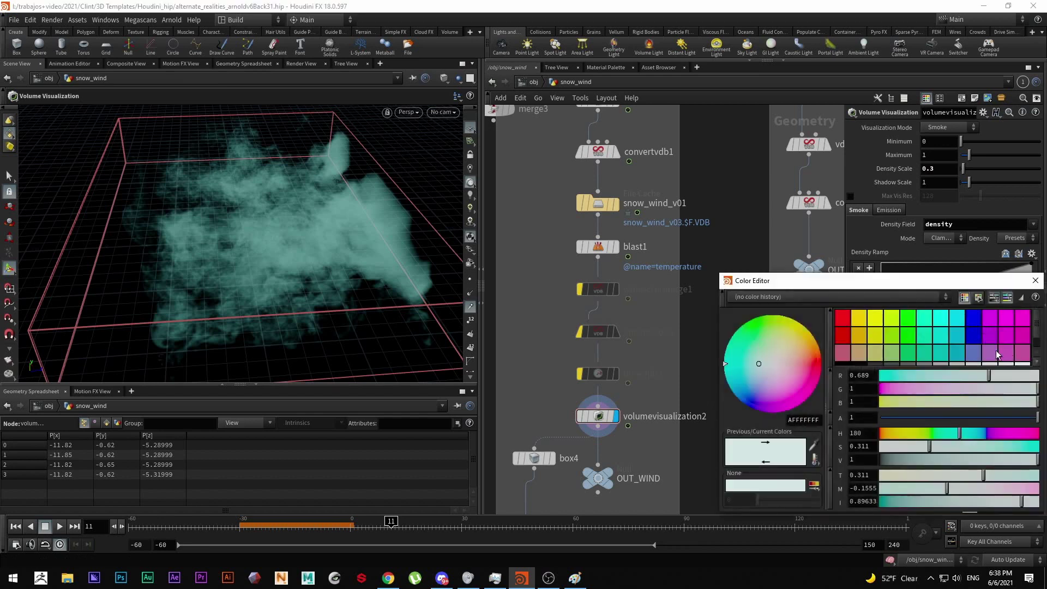
pyautogui.click(1027, 368)
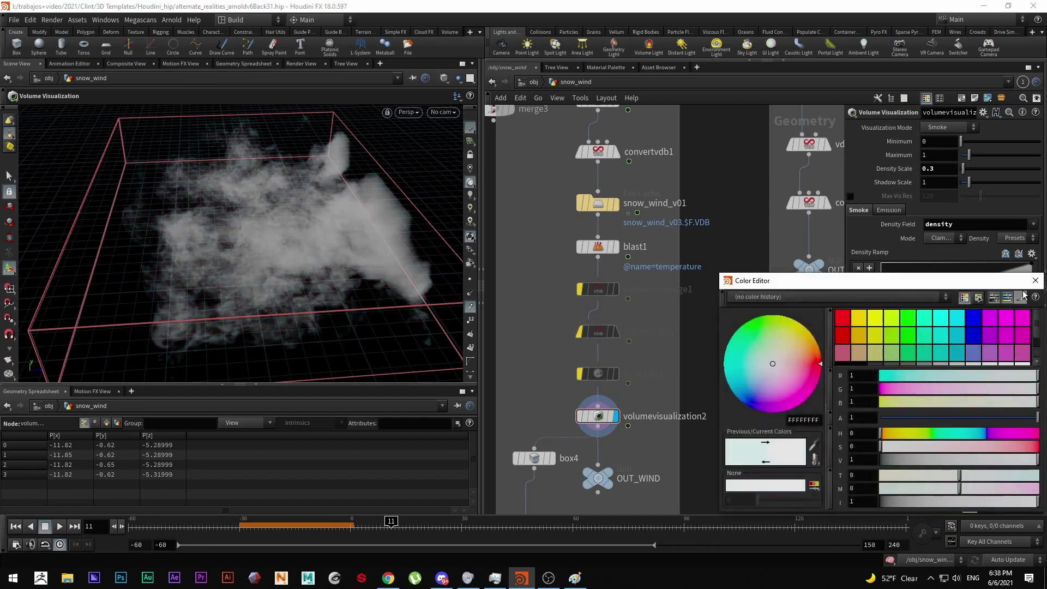
pyautogui.click(1035, 280)
pyautogui.moveTo(968, 182); pyautogui.dragTo(997, 189)
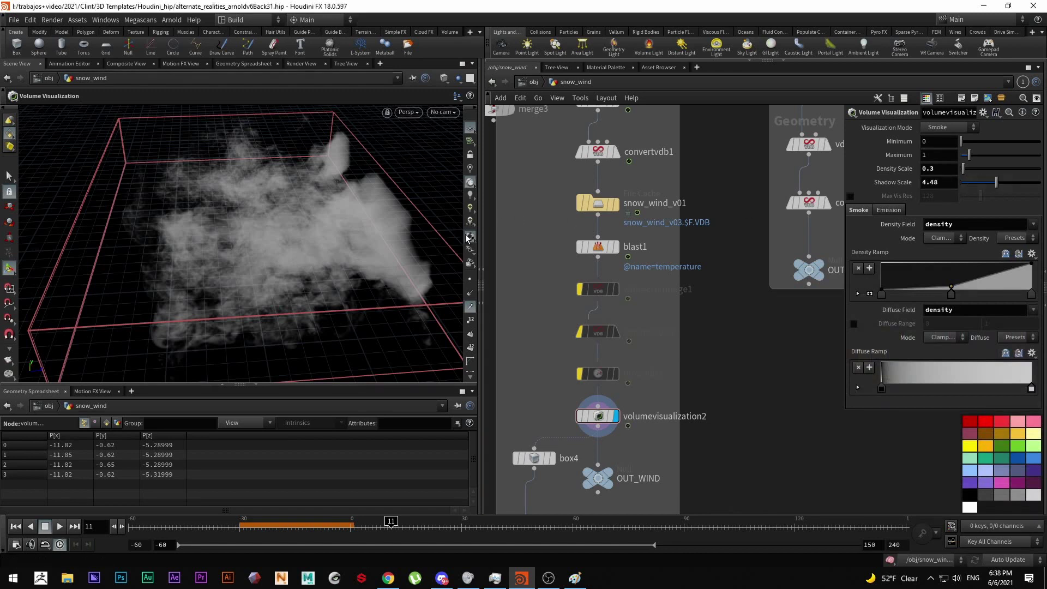
# Try the viewport's scene lighting on the smoke, examine it up close, and review the whole snow_wind network.
pyautogui.click(470, 195)
pyautogui.press('Escape')
pyautogui.moveTo(320, 240); pyautogui.dragTo(365, 245)
pyautogui.scroll(3, 367, 243)
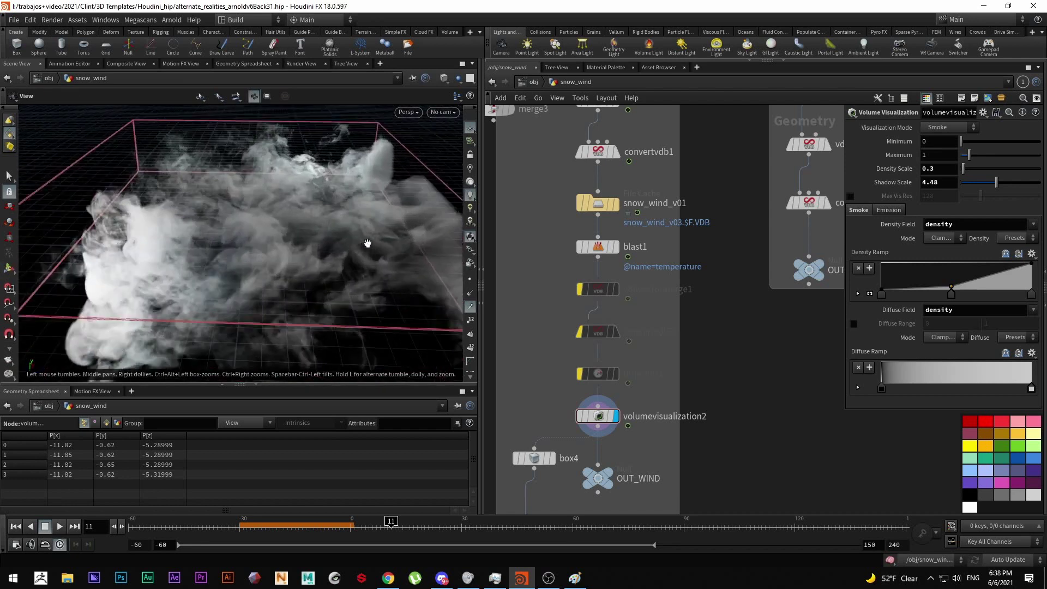
pyautogui.moveTo(291, 232); pyautogui.dragTo(376, 185)
pyautogui.press('Return')
pyautogui.scroll(-4, 559, 317)
pyautogui.moveTo(559, 313); pyautogui.dragTo(568, 322, button='middle')
pyautogui.scroll(-4, 318, 233)
pyautogui.moveTo(318, 233); pyautogui.dragTo(309, 257)
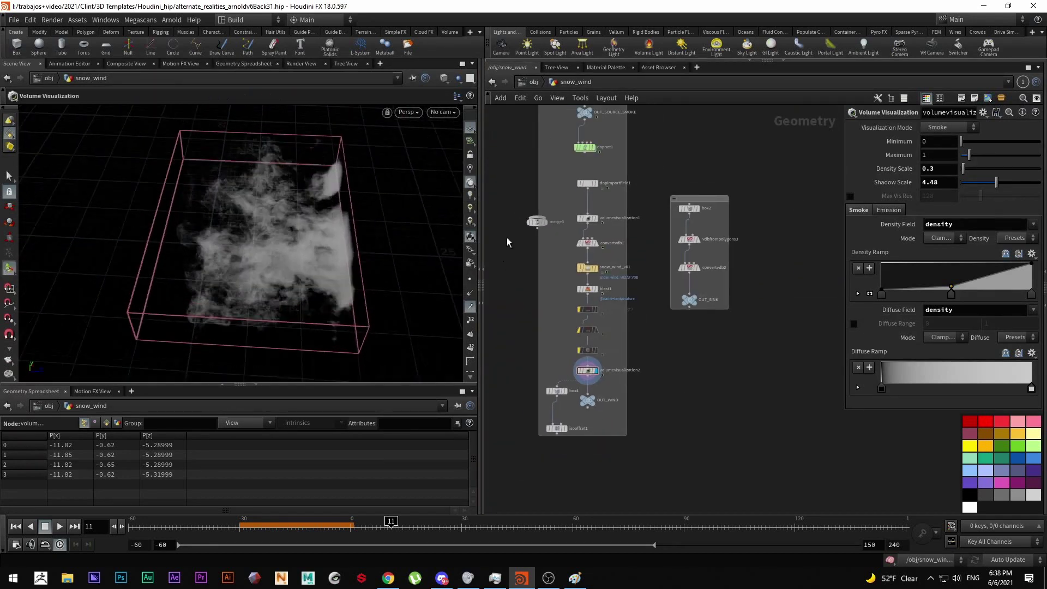
# Return to the object level, enter the cristals geometry, and move the timeline to frame 0.
pyautogui.click(534, 82)
pyautogui.moveTo(661, 252); pyautogui.dragTo(649, 236, button='middle')
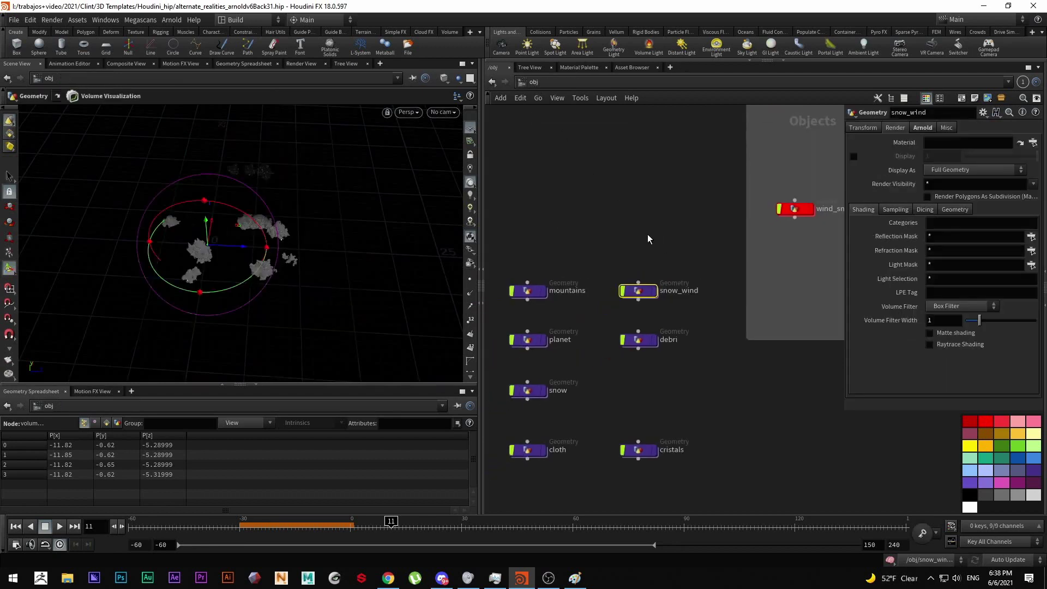
pyautogui.moveTo(590, 331); pyautogui.dragTo(607, 315, button='middle')
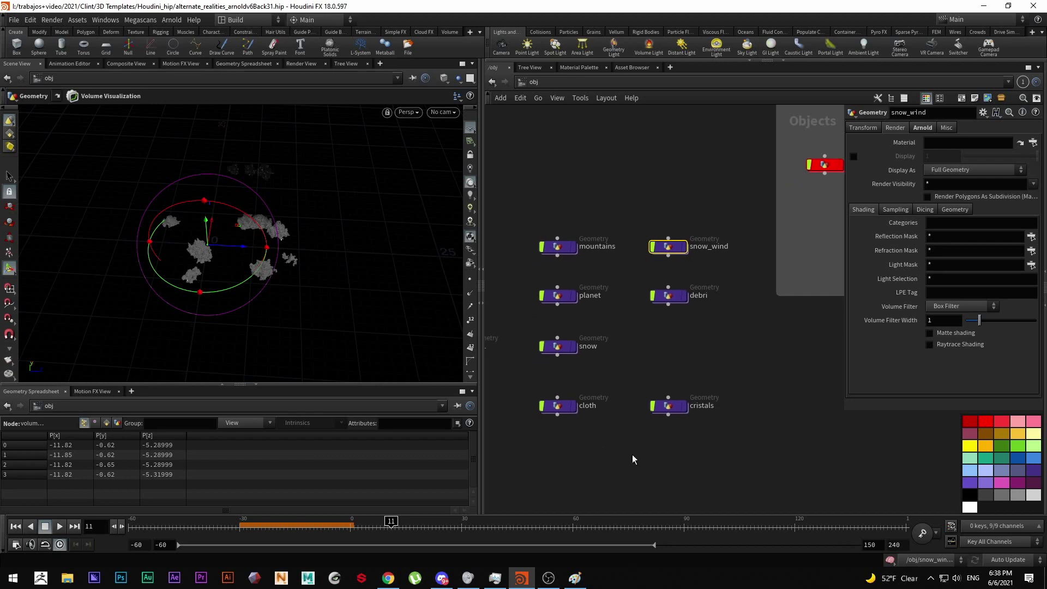
pyautogui.moveTo(730, 364); pyautogui.dragTo(682, 375, button='middle')
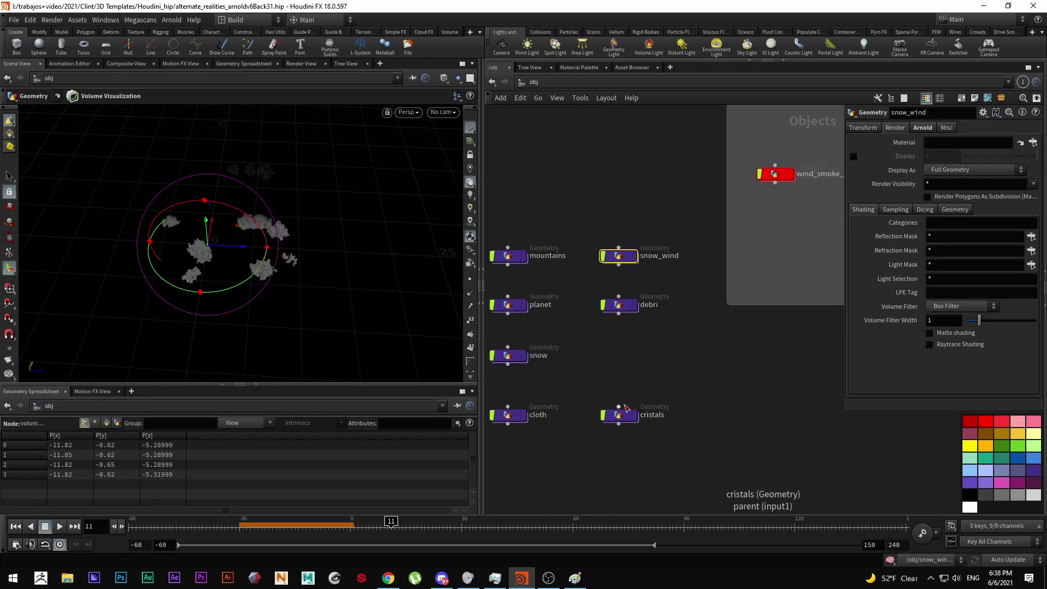
pyautogui.scroll(1, 626, 411)
pyautogui.click(352, 527)
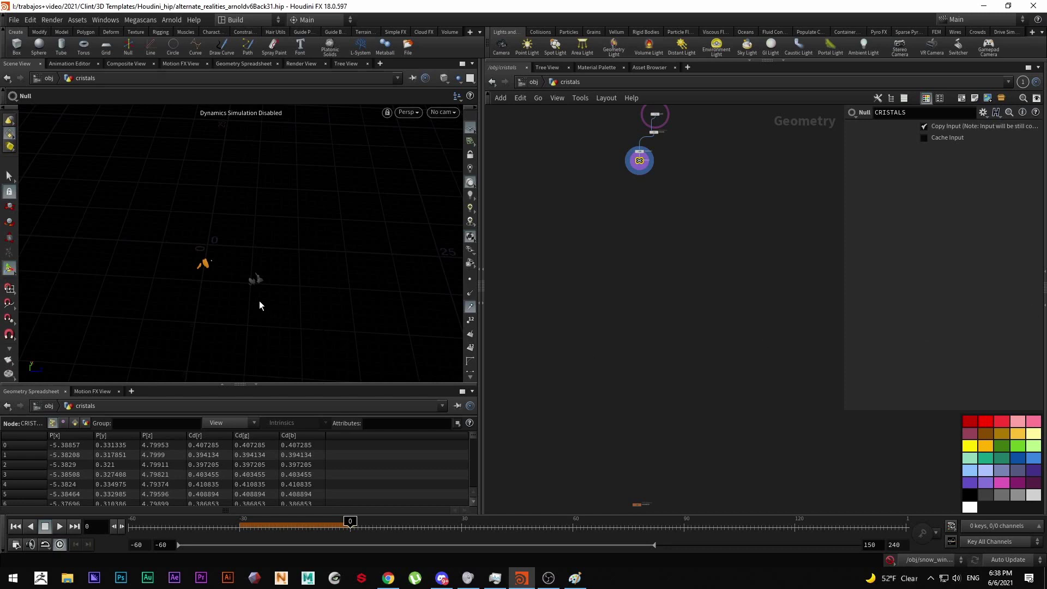
# Examine the crystal geometry up close and the node chain from add1 to the CRISTALS null.
pyautogui.press('Escape')
pyautogui.scroll(6, 206, 249)
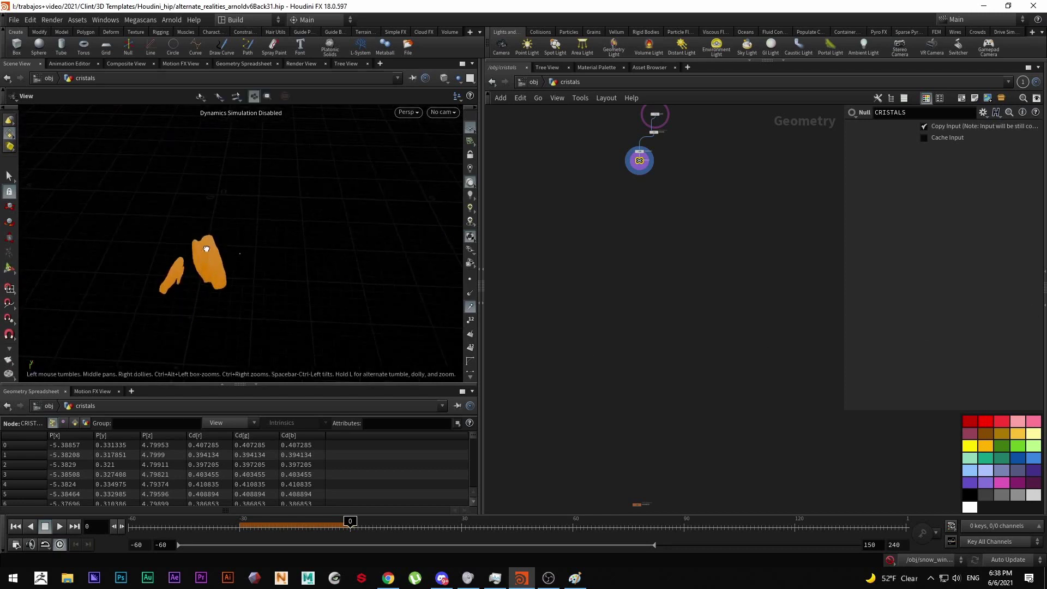
pyautogui.scroll(4, 213, 262)
pyautogui.moveTo(213, 262)
pyautogui.mouseDown()
pyautogui.moveTo(177, 252)
pyautogui.moveTo(196, 260)
pyautogui.mouseUp()
pyautogui.moveTo(661, 212); pyautogui.dragTo(620, 347, button='middle')
pyautogui.scroll(7, 601, 261)
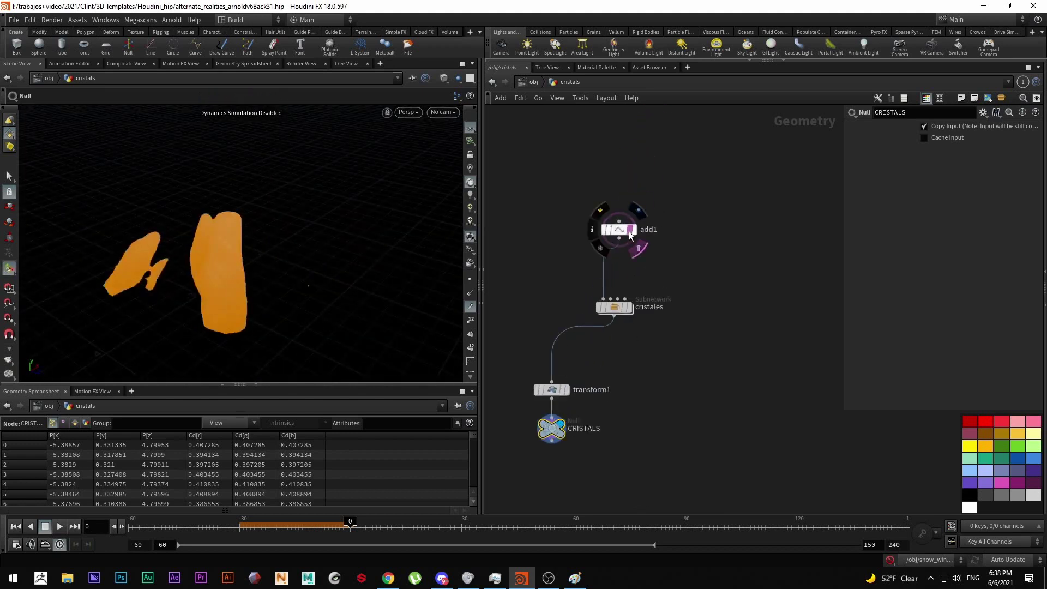
# Display add1 and examine the source points that place the crystals.
pyautogui.click(629, 231)
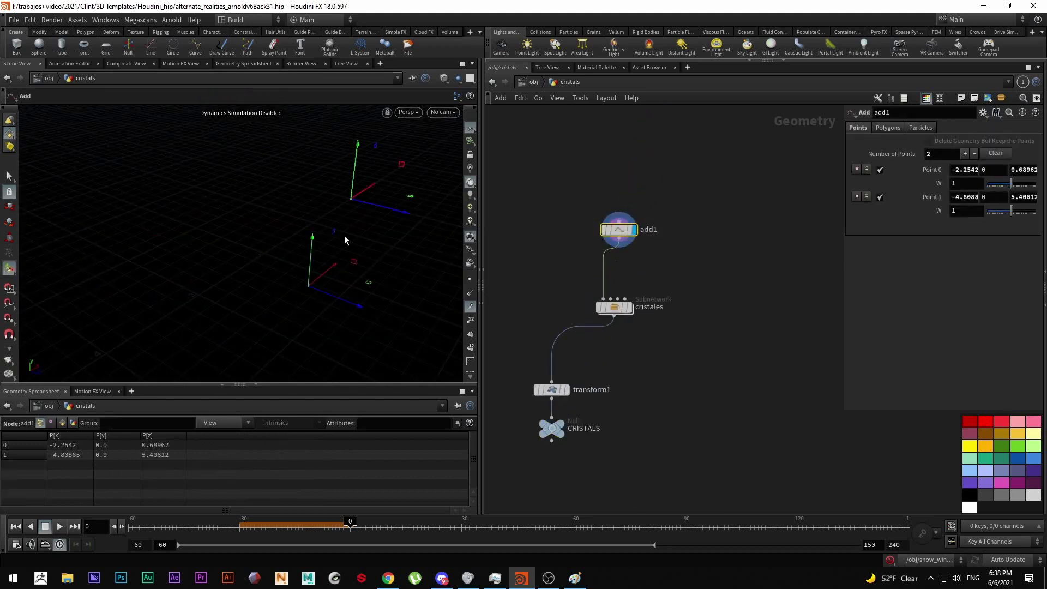
pyautogui.moveTo(344, 234); pyautogui.dragTo(246, 229)
pyautogui.scroll(-1, 568, 282)
pyautogui.press('space')
pyautogui.moveTo(378, 263); pyautogui.dragTo(424, 204)
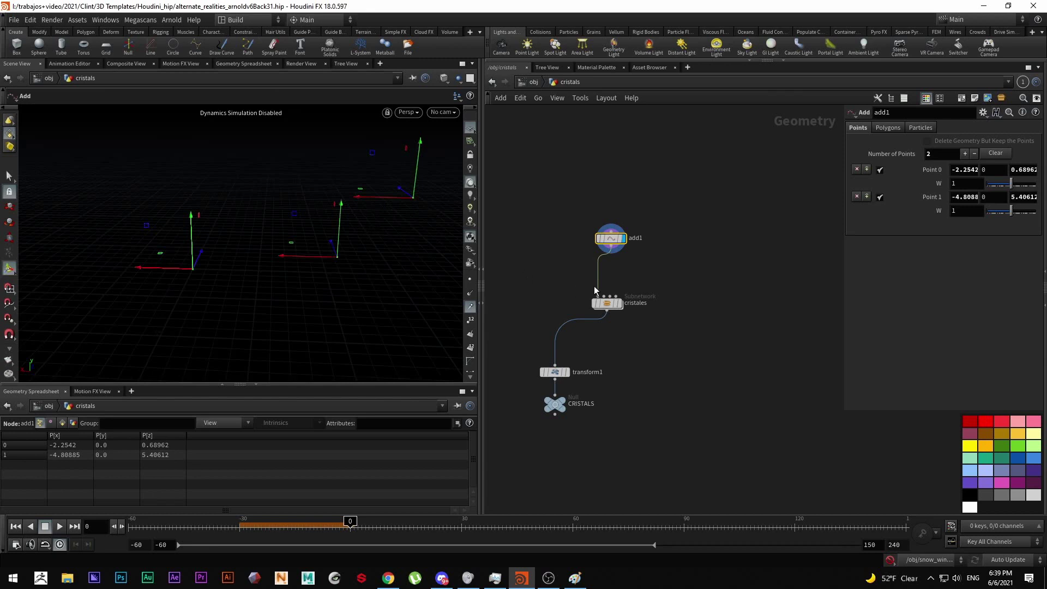
# Enter the cristales subnetwork and display connectivity2 to examine its class attribute.
pyautogui.click(620, 289)
pyautogui.doubleClick(609, 303)
pyautogui.scroll(10, 696, 222)
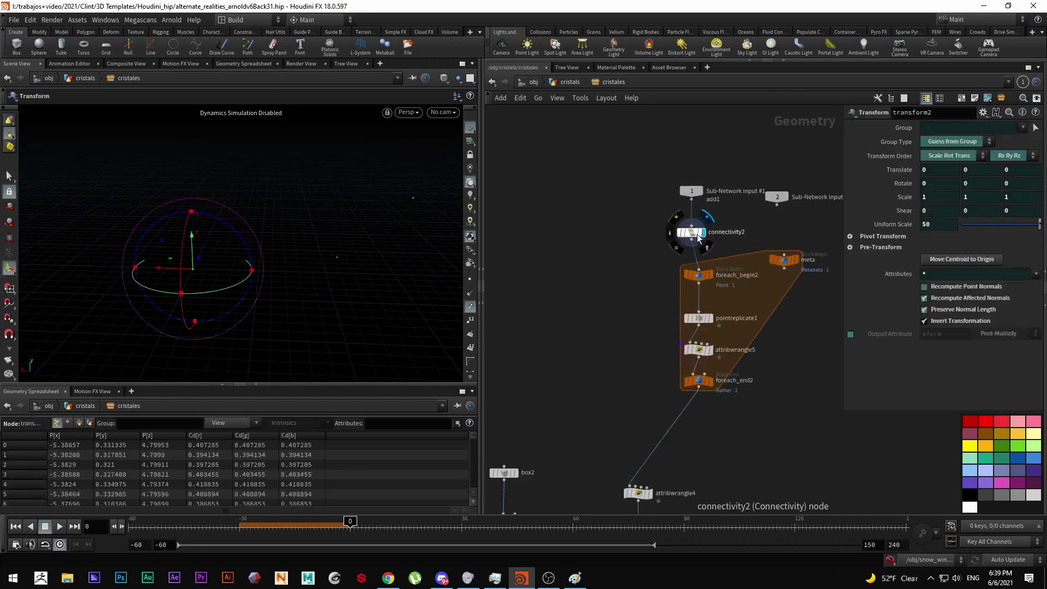
pyautogui.click(699, 238)
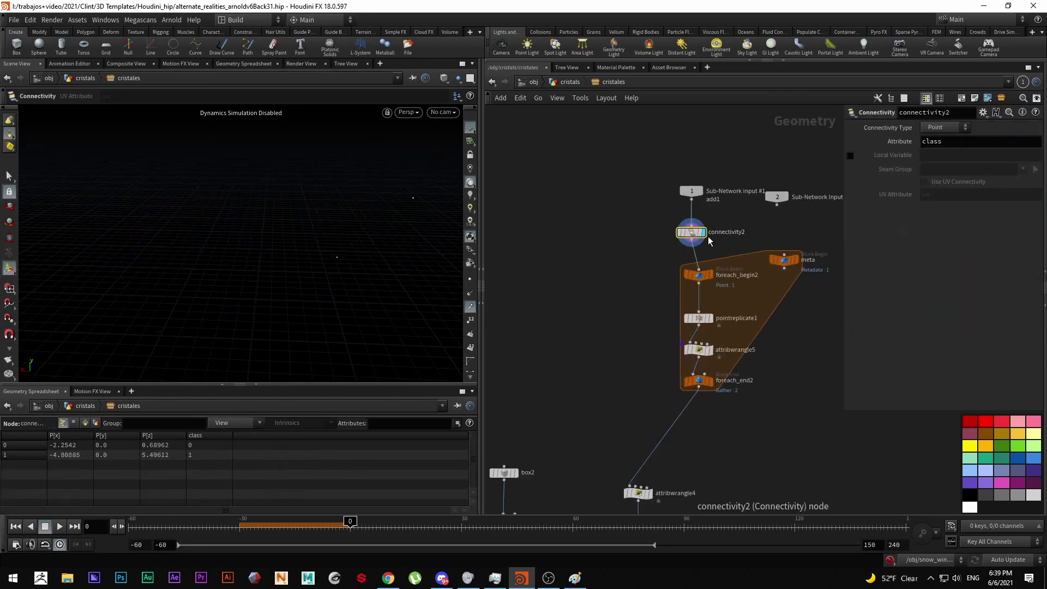
# Display pointreplicate1 and examine its replicated points and its quantity, shape, noise and attribute settings.
pyautogui.click(709, 317)
pyautogui.click(697, 318)
pyautogui.moveTo(406, 185); pyautogui.dragTo(362, 244)
pyautogui.press('Return')
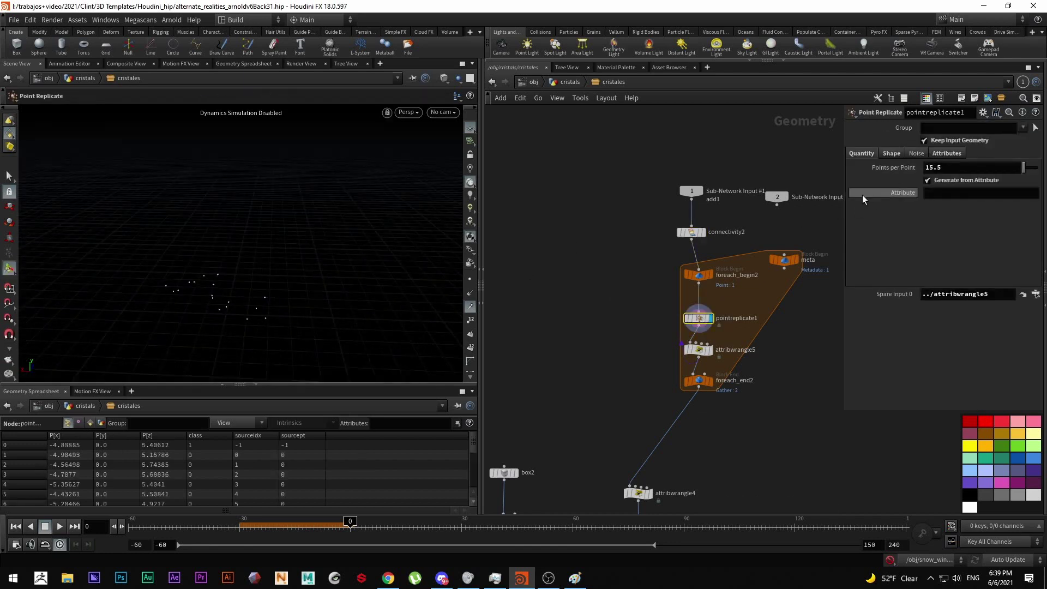
pyautogui.click(889, 155)
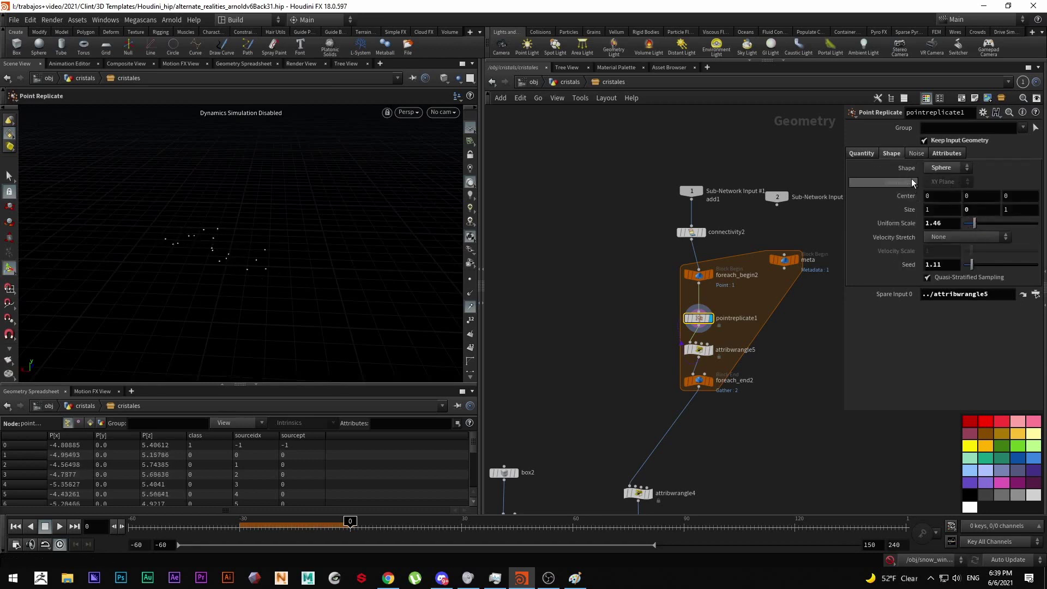
pyautogui.click(915, 154)
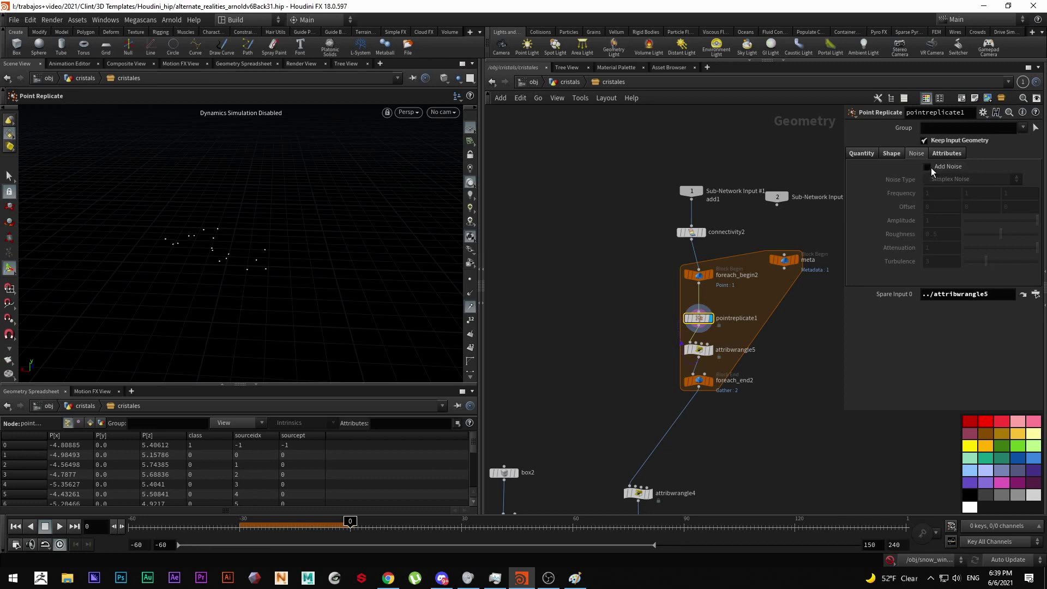
pyautogui.click(941, 157)
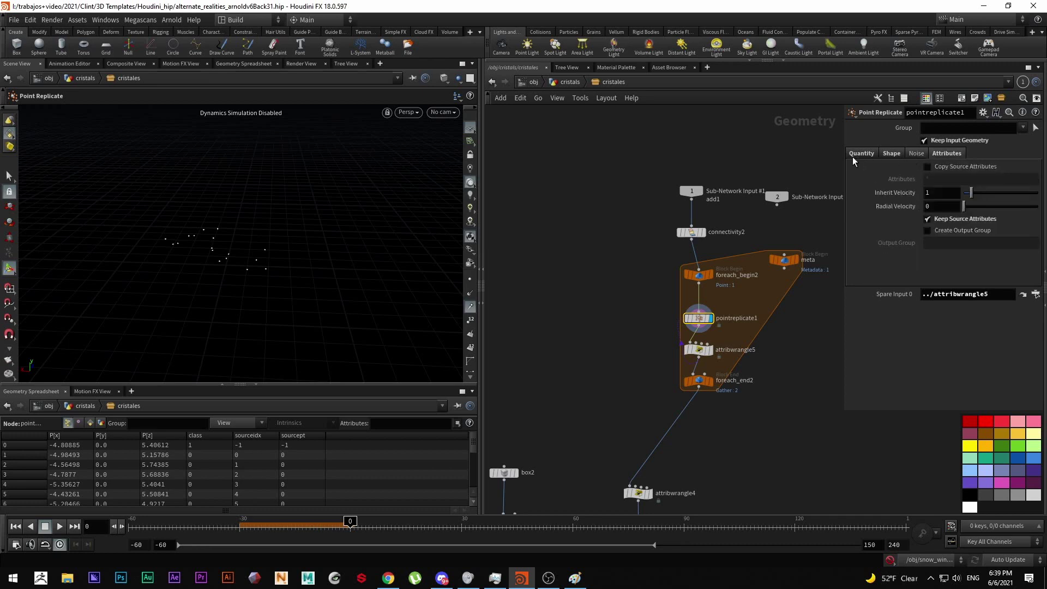
pyautogui.click(886, 152)
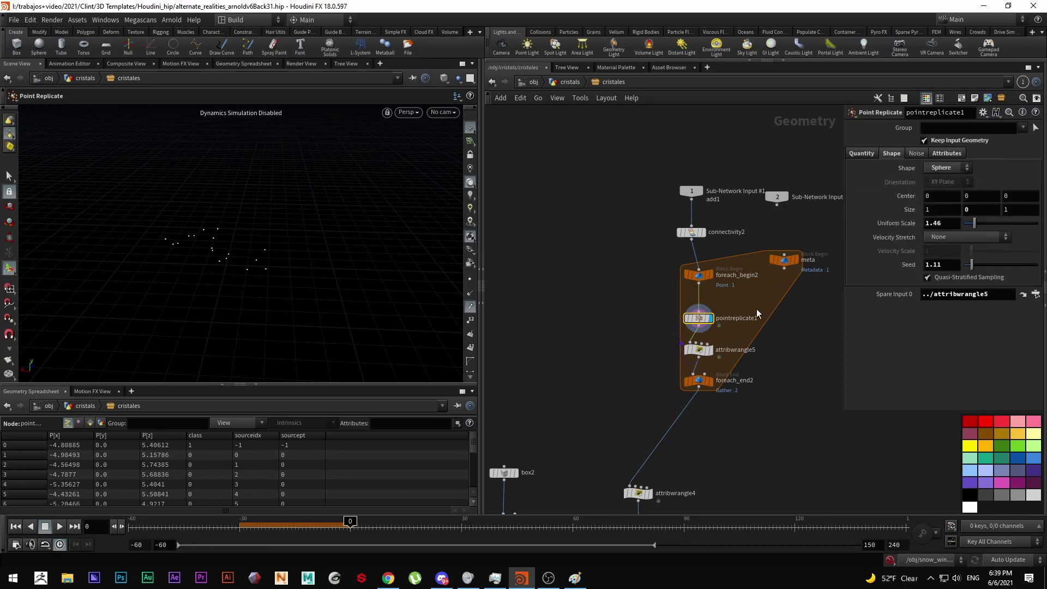
# Display attribwrangle5 and highlight the detail('../meta','iteration',0) multiplier in its point-removal expression.
pyautogui.click(712, 352)
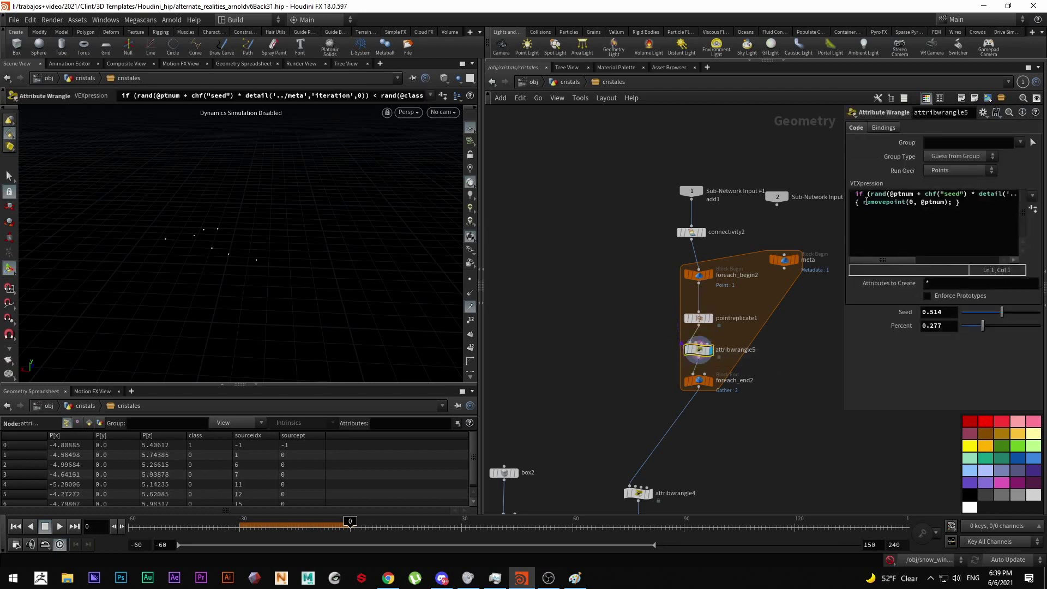
pyautogui.click(889, 195)
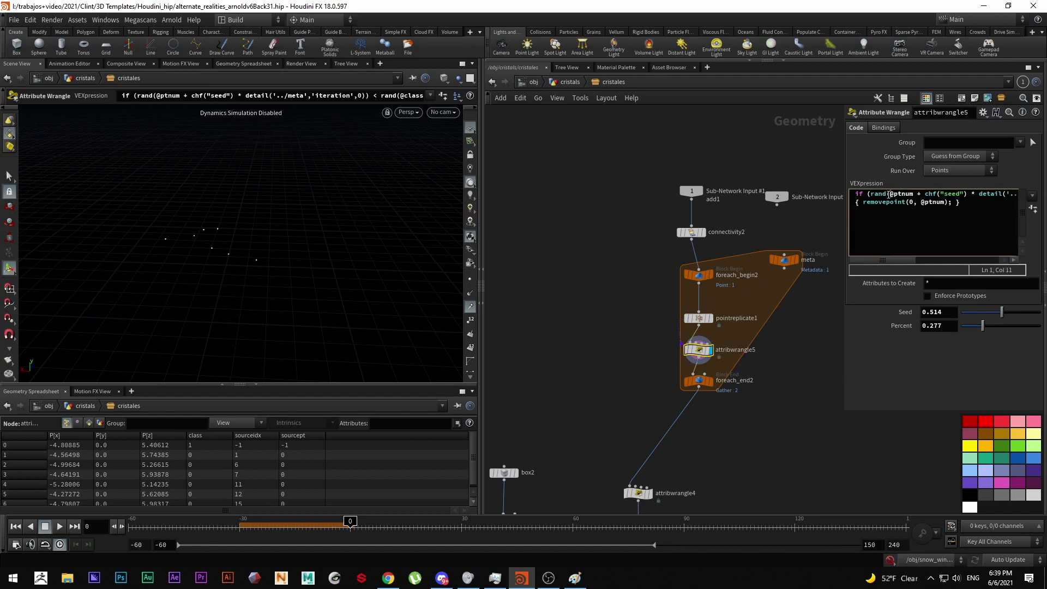
pyautogui.moveTo(894, 194); pyautogui.dragTo(986, 192)
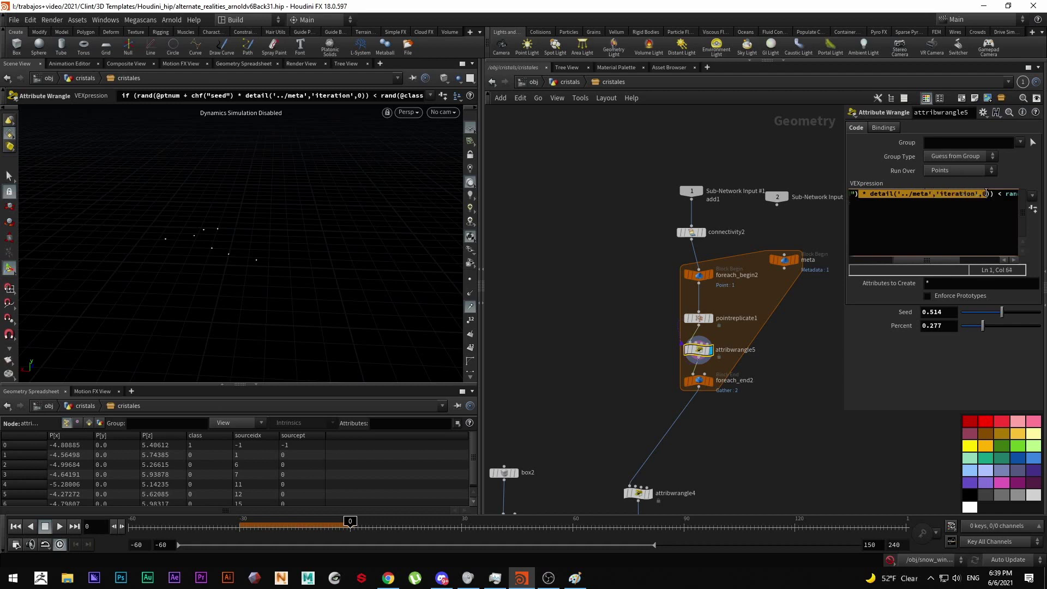
# Move the meta block level with foreach_begin2, check its Fetch Metadata settings, and reselect attribwrangle5.
pyautogui.moveTo(787, 265); pyautogui.dragTo(794, 281)
pyautogui.moveTo(825, 331)
pyautogui.mouseDown()
pyautogui.moveTo(773, 237)
pyautogui.moveTo(780, 257)
pyautogui.mouseUp()
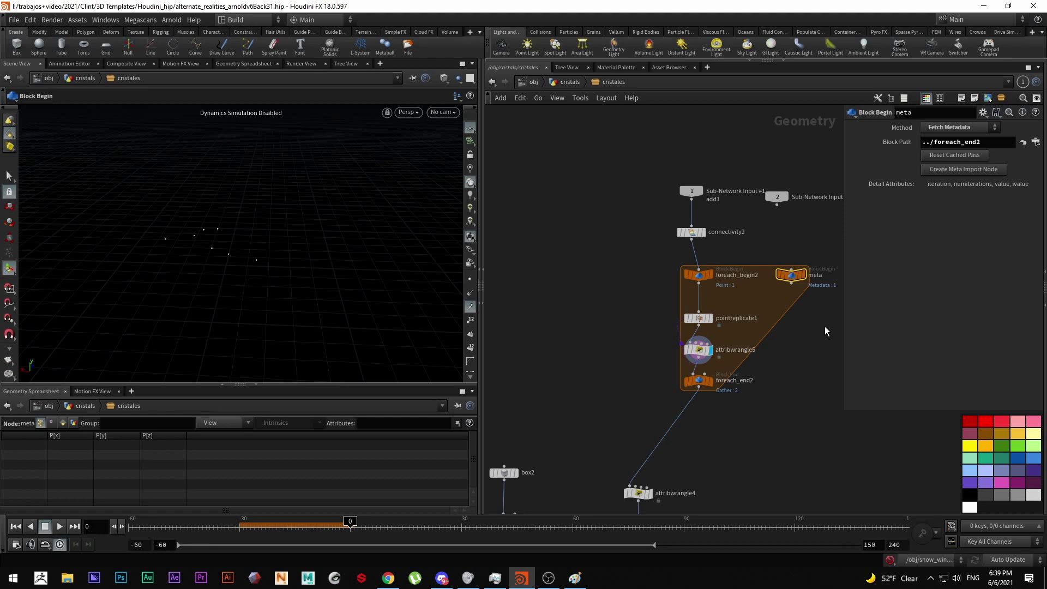
pyautogui.click(697, 347)
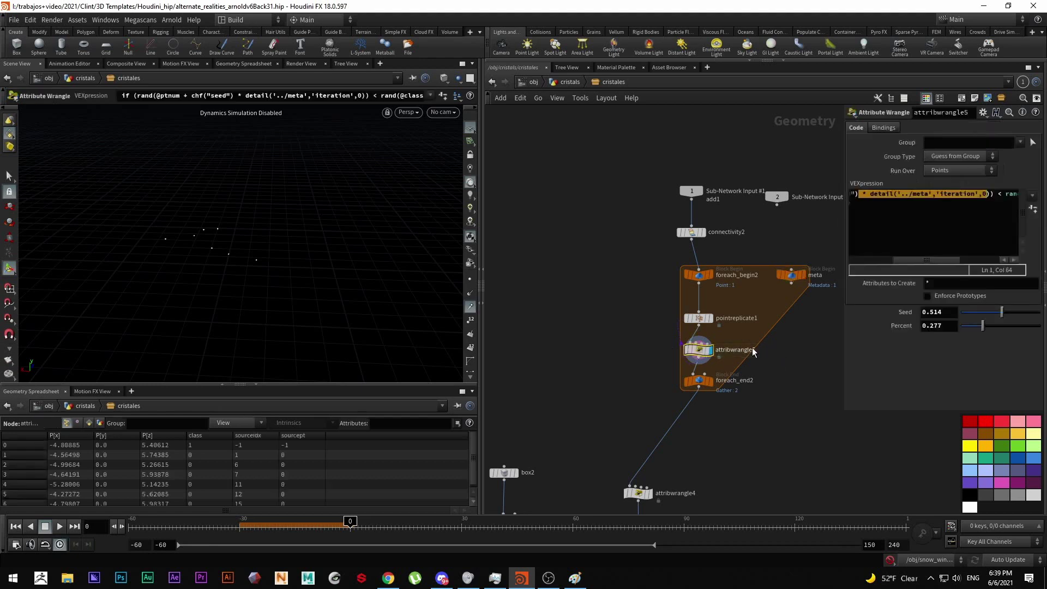
pyautogui.moveTo(969, 194)
pyautogui.mouseDown()
pyautogui.moveTo(1017, 194)
pyautogui.moveTo(987, 194)
pyautogui.mouseUp()
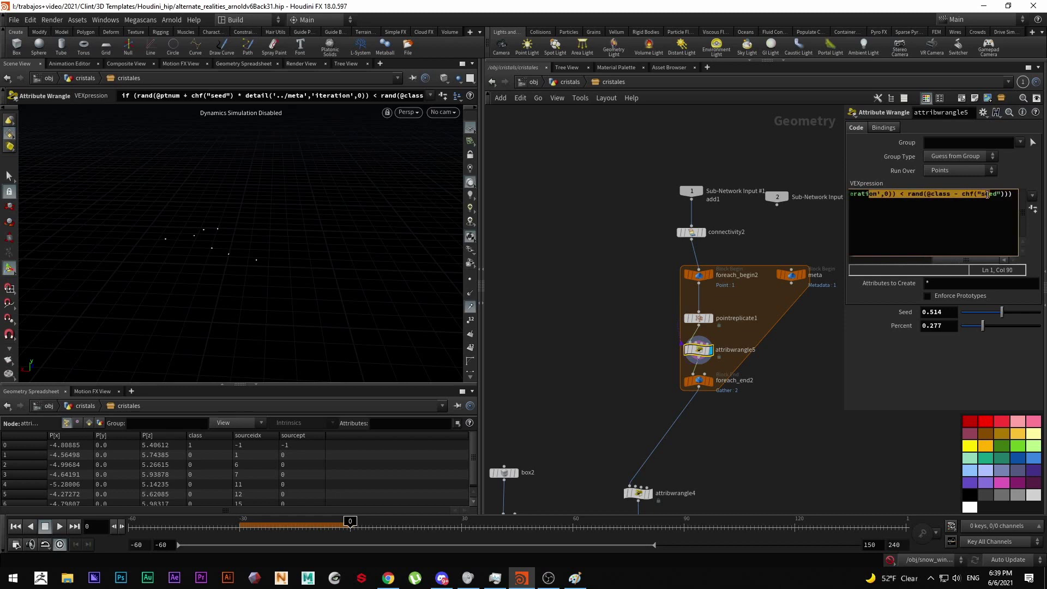
pyautogui.click(892, 200)
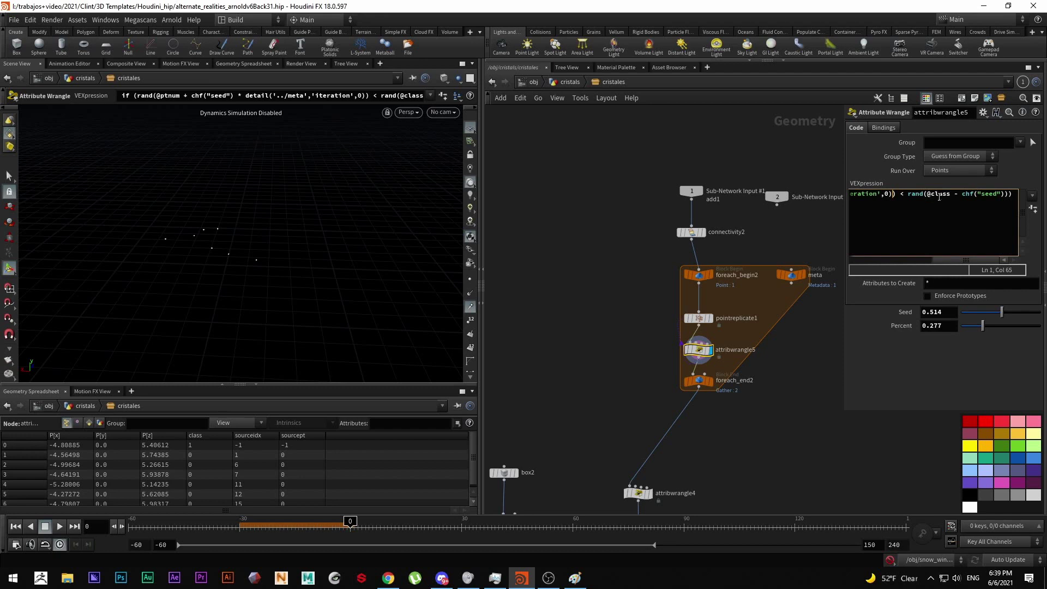
pyautogui.click(700, 381)
pyautogui.scroll(-2, 737, 448)
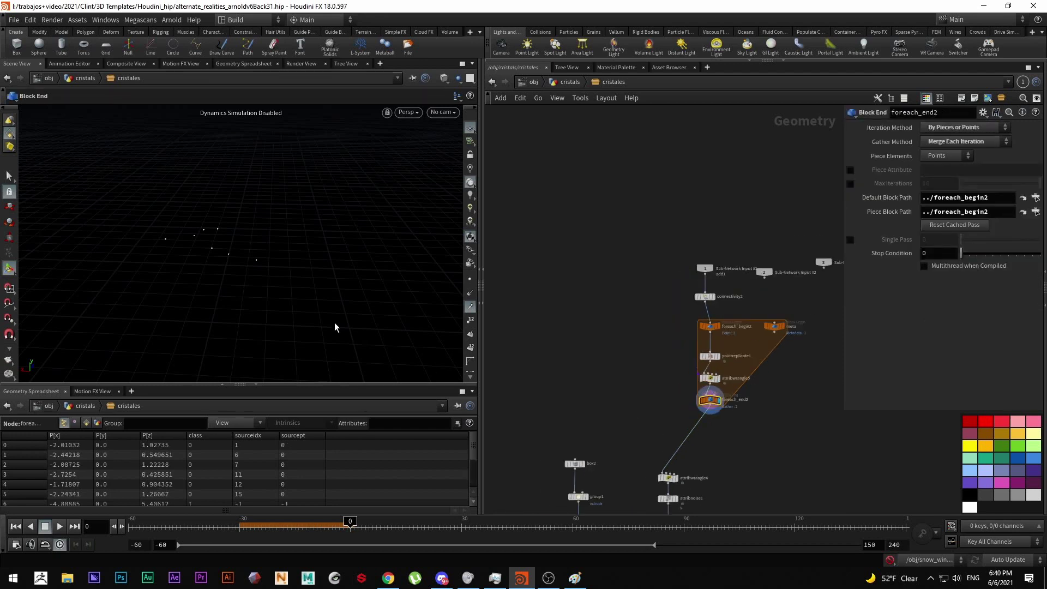
# Examine attribwrangle4's @N = set(0,1,0) expression and compare its point normals with the foreach_end2 output.
pyautogui.moveTo(680, 423); pyautogui.dragTo(669, 297, button='middle')
pyautogui.scroll(3, 651, 352)
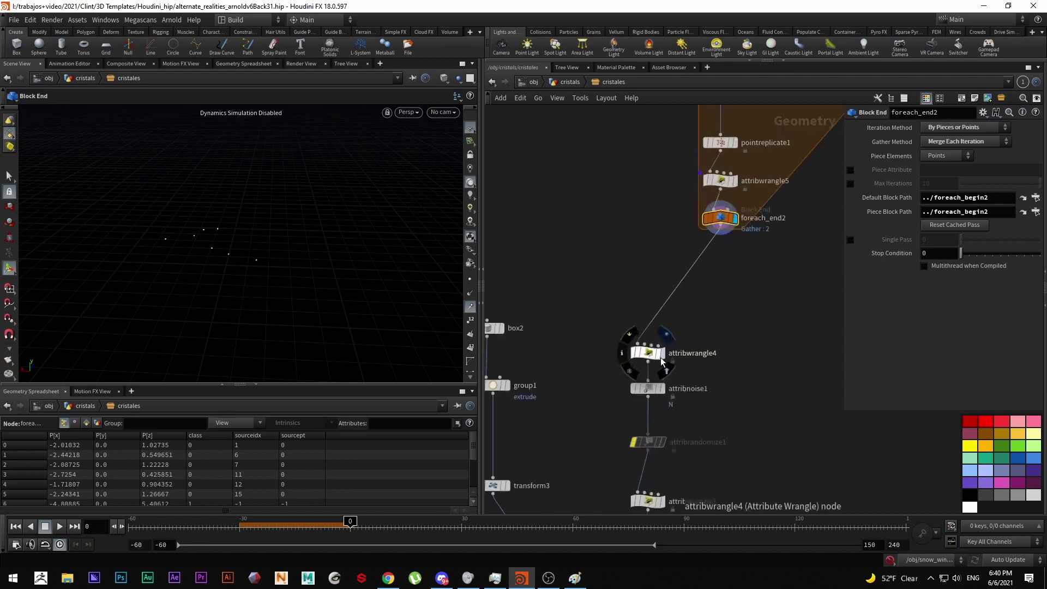
pyautogui.click(648, 352)
pyautogui.click(928, 198)
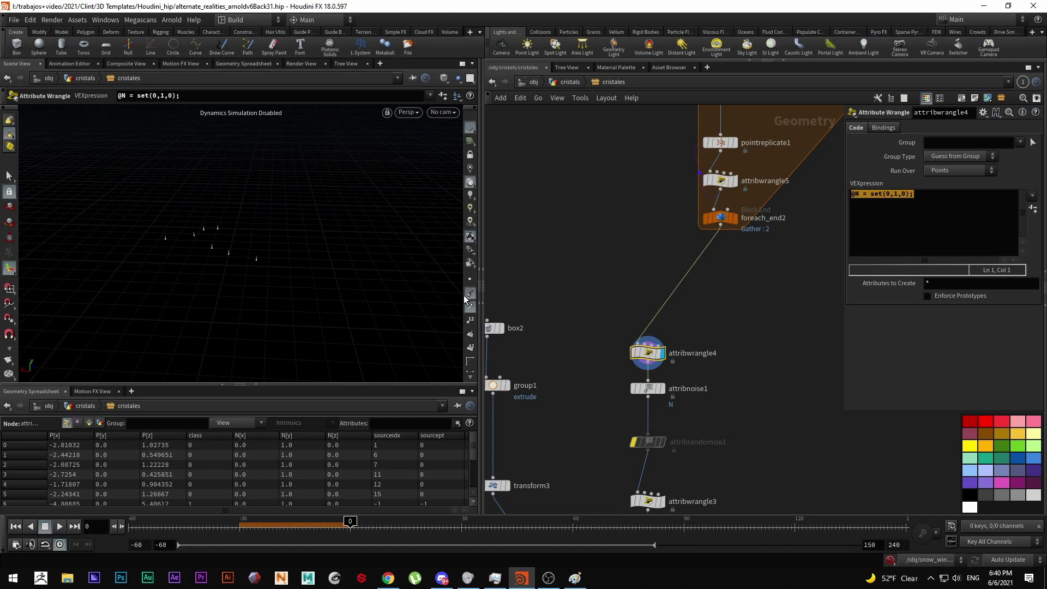
pyautogui.click(735, 218)
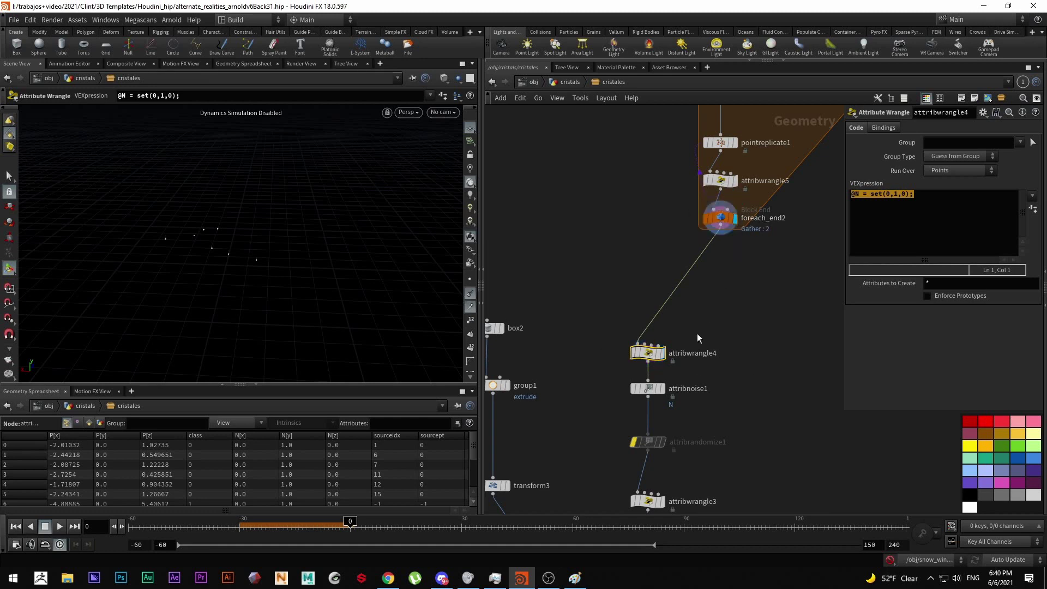
pyautogui.click(667, 357)
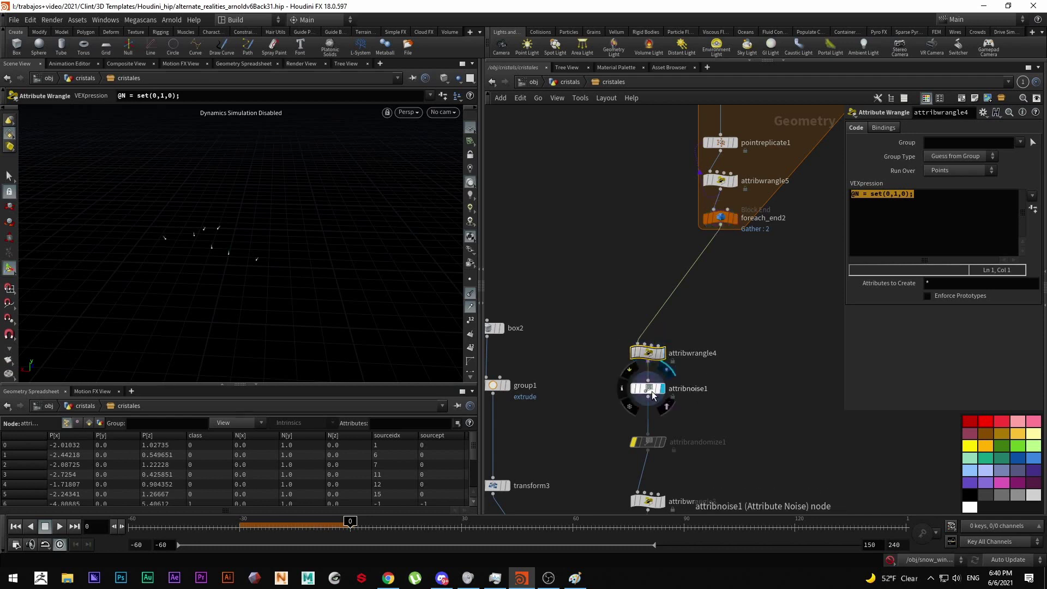
# Display attribnoise1 and examine how its noise settings vary the direction of the point normals.
pyautogui.click(660, 388)
pyautogui.moveTo(216, 264)
pyautogui.keyDown('alt'); pyautogui.mouseDown()
pyautogui.moveTo(163, 252)
pyautogui.moveTo(207, 239)
pyautogui.moveTo(211, 218)
pyautogui.moveTo(221, 251)
pyautogui.mouseUp(); pyautogui.keyUp('alt')
pyautogui.moveTo(119, 269); pyautogui.dragTo(222, 255, button='middle')
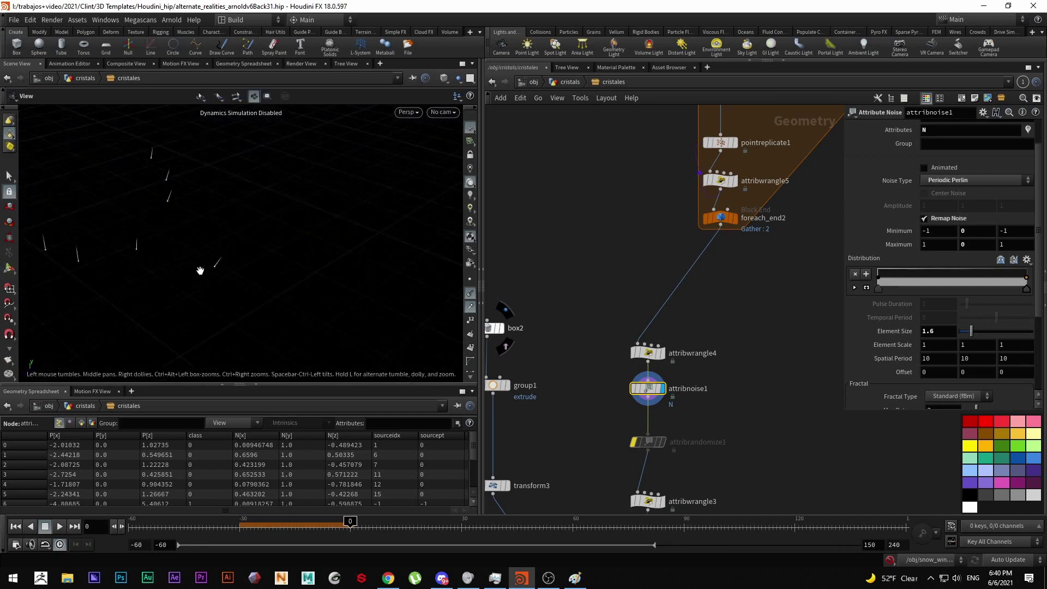
pyautogui.click(630, 377)
pyautogui.click(630, 377)
pyautogui.moveTo(736, 384); pyautogui.dragTo(741, 284, button='middle')
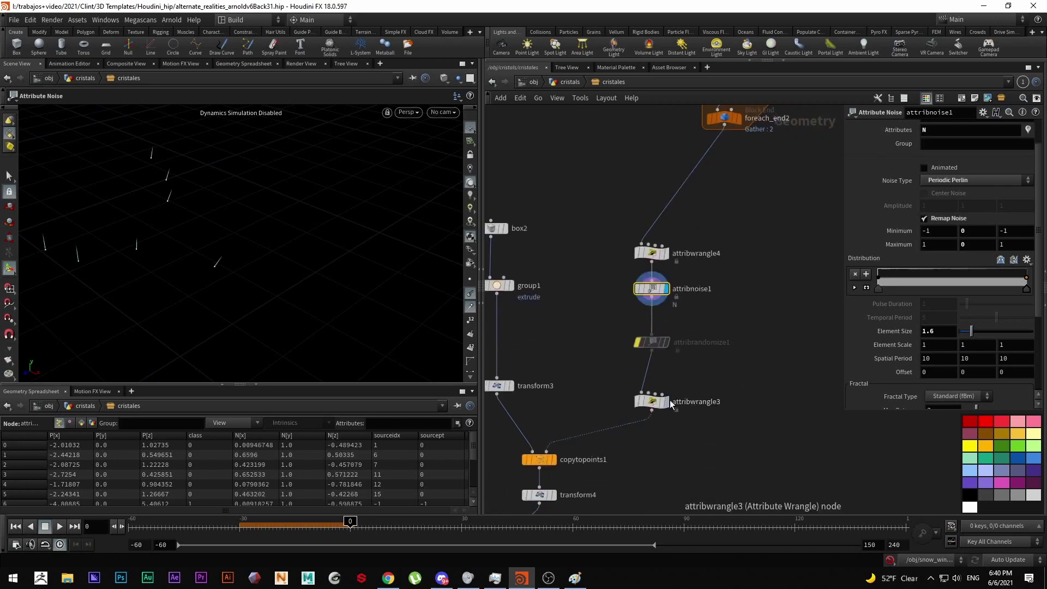
pyautogui.press('Down')
pyautogui.press('Down')
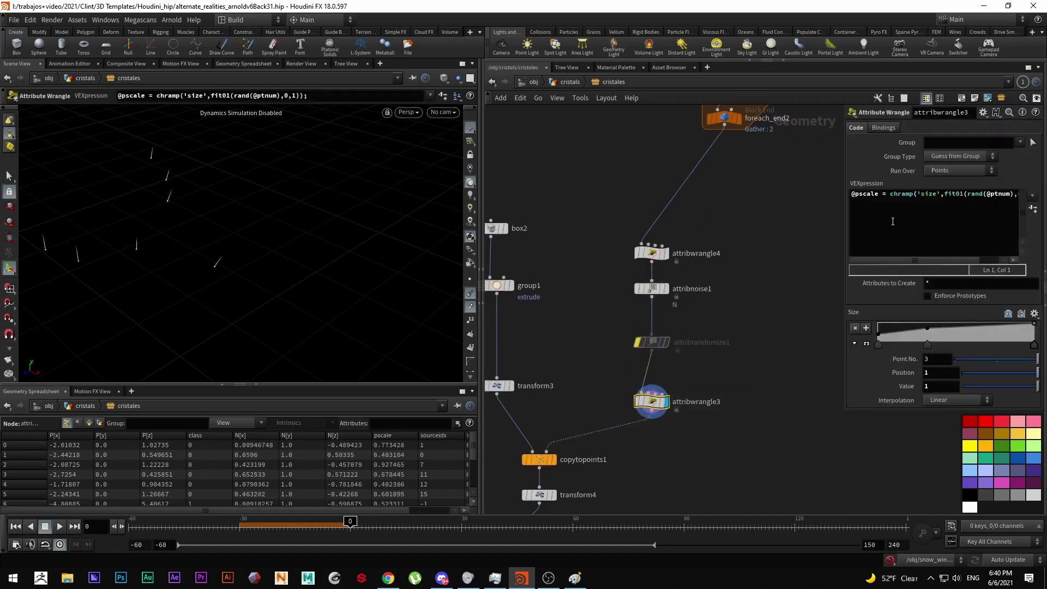
pyautogui.moveTo(901, 260); pyautogui.dragTo(953, 261)
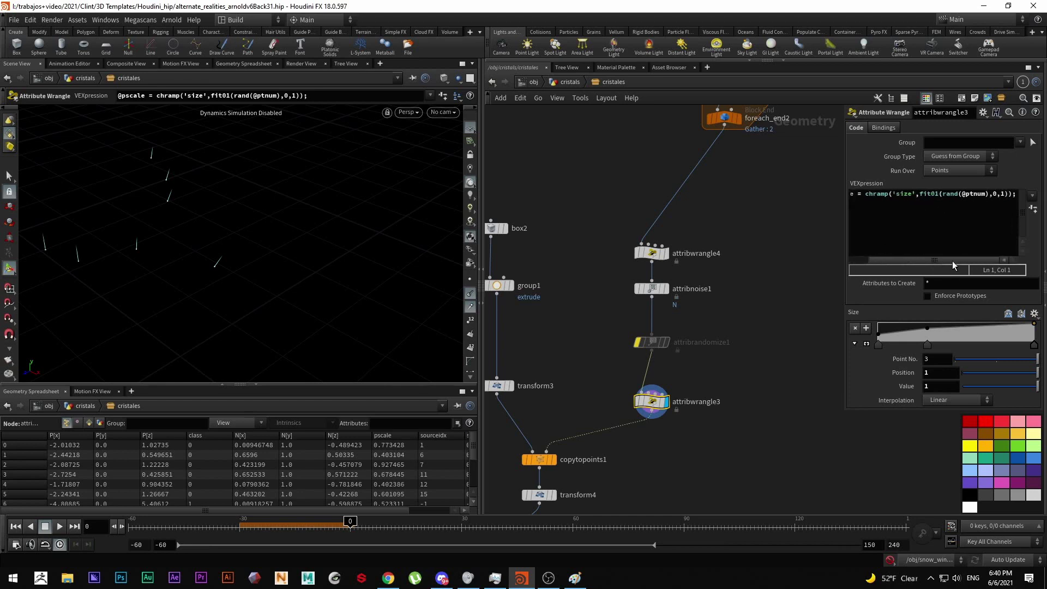
pyautogui.moveTo(588, 340); pyautogui.dragTo(695, 283, button='middle')
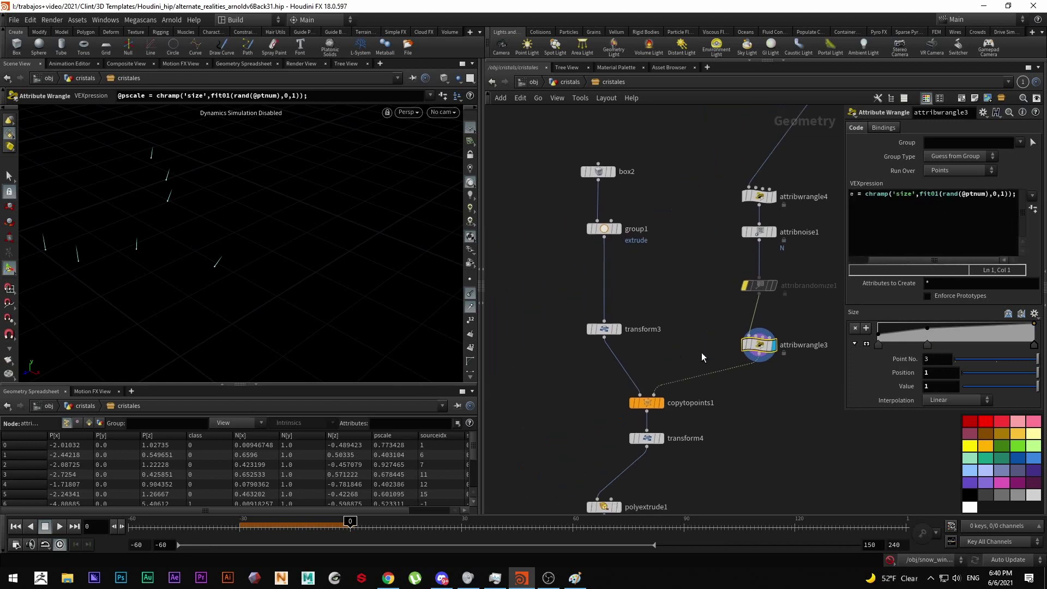
# Display box2 and group1 to examine the base box and the face assigned to the extrude group.
pyautogui.click(612, 173)
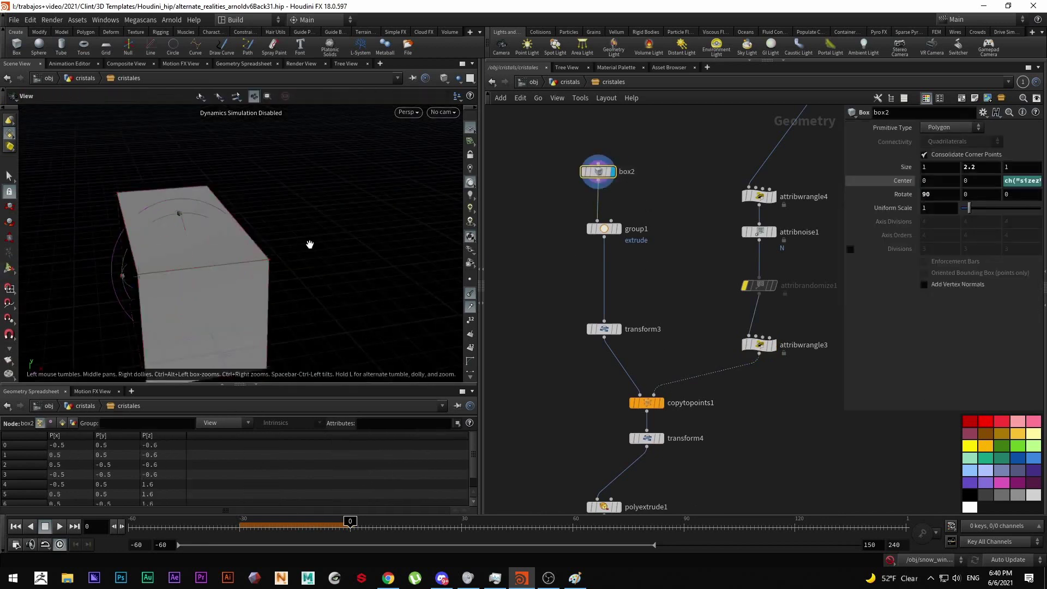
pyautogui.keyDown('alt'); pyautogui.moveTo(374, 243); pyautogui.dragTo(447, 232); pyautogui.keyUp('alt')
pyautogui.keyDown('alt'); pyautogui.moveTo(336, 236); pyautogui.dragTo(394, 212, button='middle'); pyautogui.keyUp('alt')
pyautogui.click(619, 229)
pyautogui.click(605, 230)
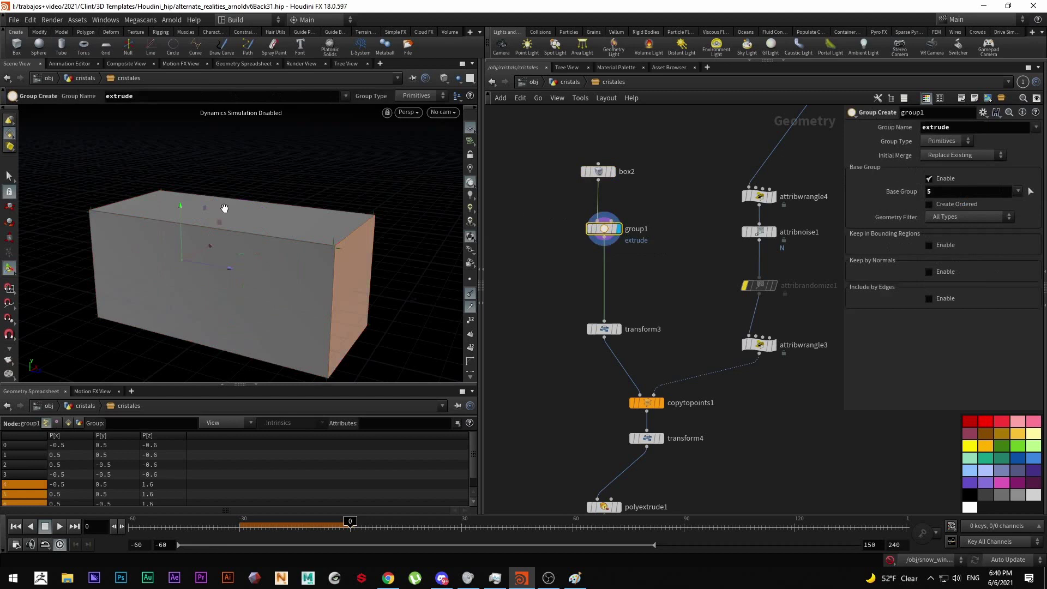
pyautogui.keyDown('alt'); pyautogui.moveTo(343, 264); pyautogui.dragTo(316, 175); pyautogui.keyUp('alt')
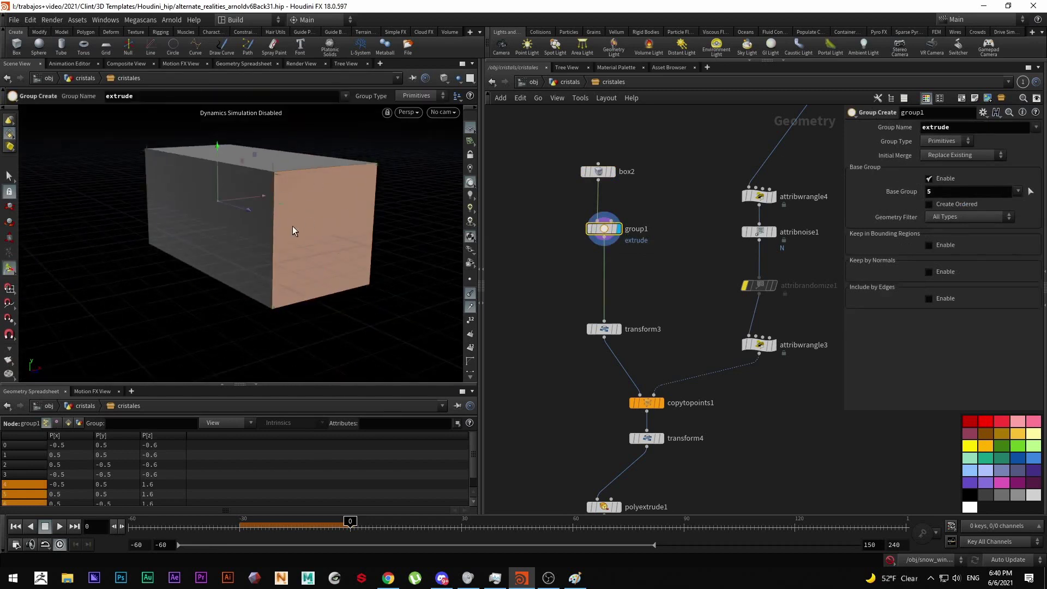
# Display transform3's scaled box, and examine its copies on the points at copytopoints1.
pyautogui.click(618, 328)
pyautogui.click(604, 329)
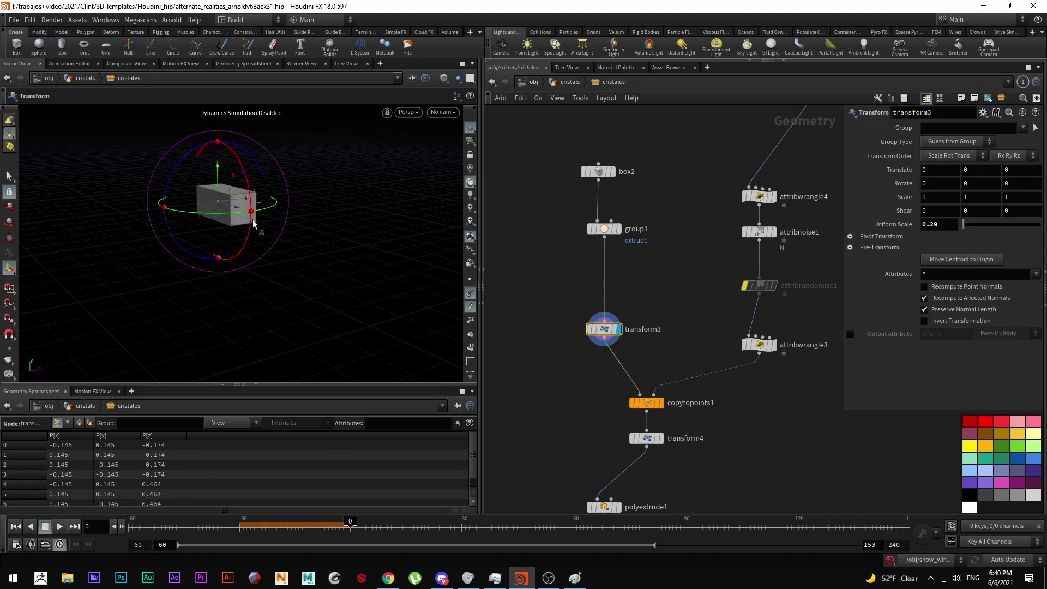
pyautogui.moveTo(692, 429); pyautogui.dragTo(681, 412, button='middle')
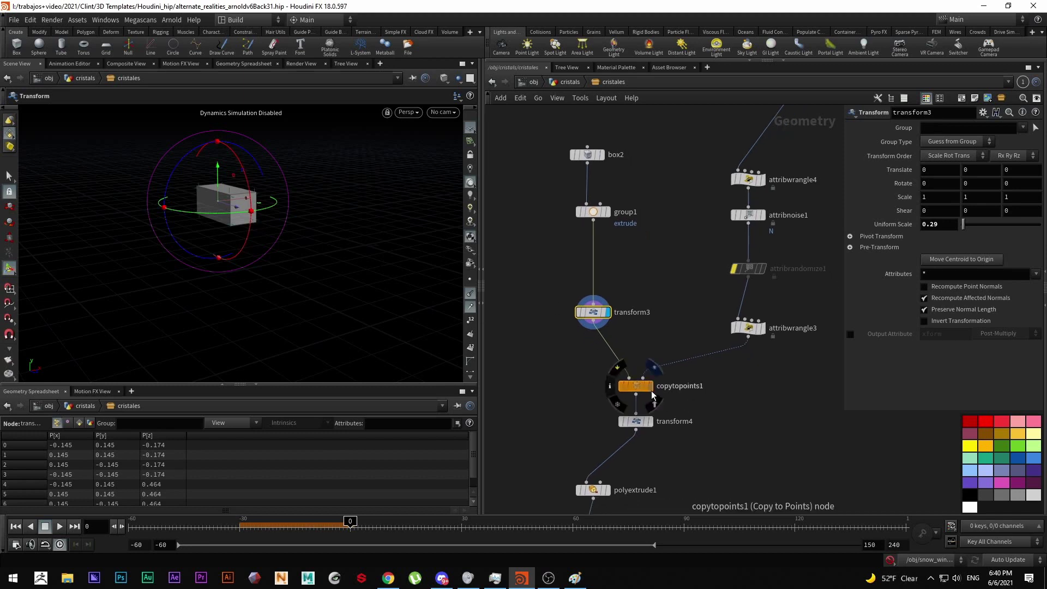
pyautogui.click(651, 385)
pyautogui.click(634, 385)
pyautogui.keyDown('alt'); pyautogui.moveTo(89, 234); pyautogui.dragTo(270, 264, button='middle'); pyautogui.keyUp('alt')
pyautogui.keyDown('alt'); pyautogui.moveTo(269, 265); pyautogui.dragTo(397, 229); pyautogui.keyUp('alt')
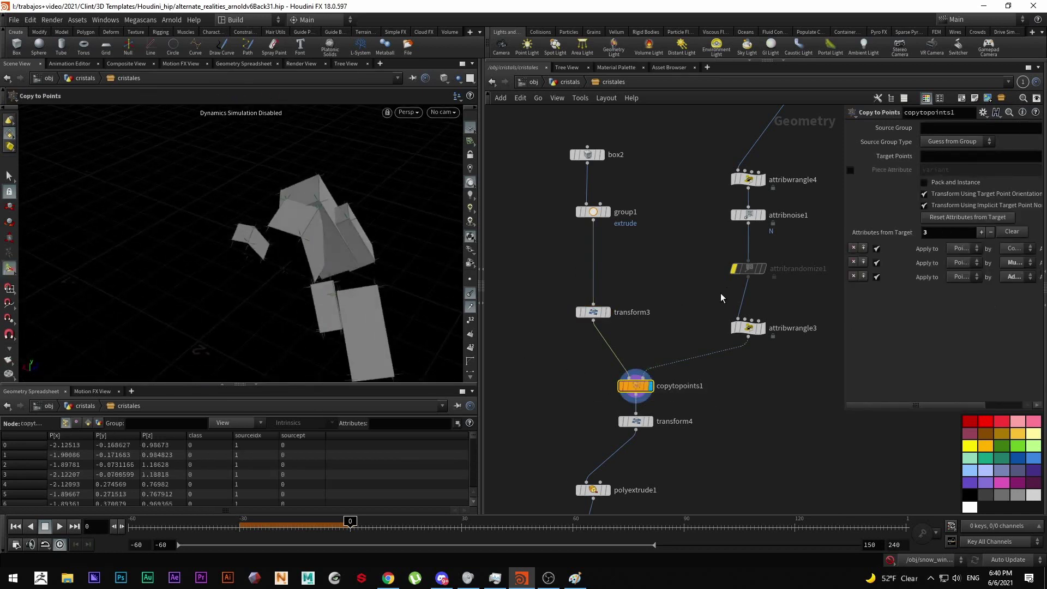
# Try altering attribnoise1's distribution ramp and attribwrangle3's size ramp to see their effect on the copied boxes.
pyautogui.moveTo(714, 269); pyautogui.dragTo(650, 289, button='middle')
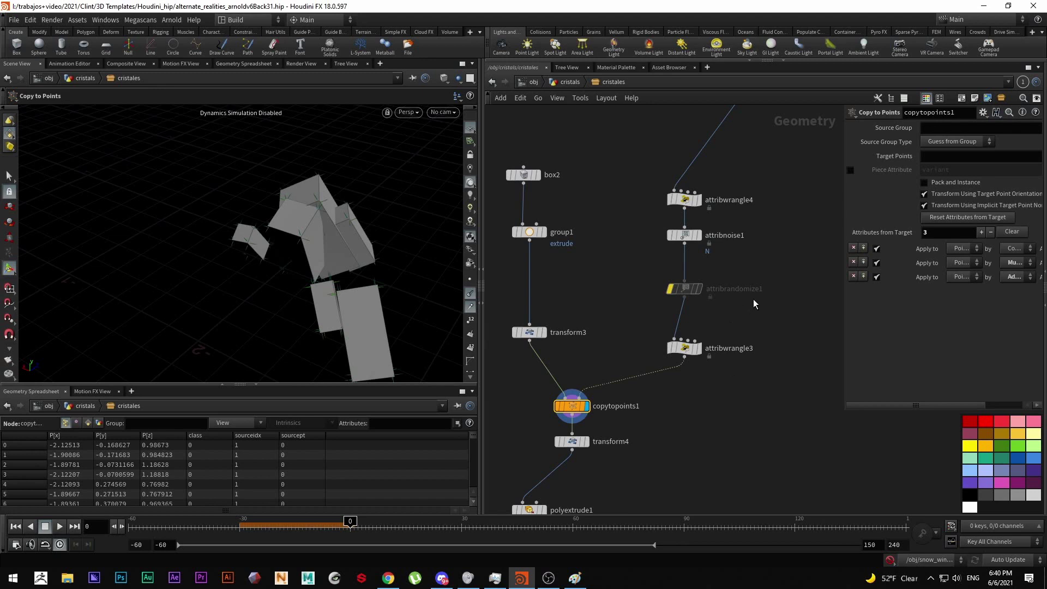
pyautogui.click(684, 235)
pyautogui.moveTo(907, 283); pyautogui.dragTo(953, 288)
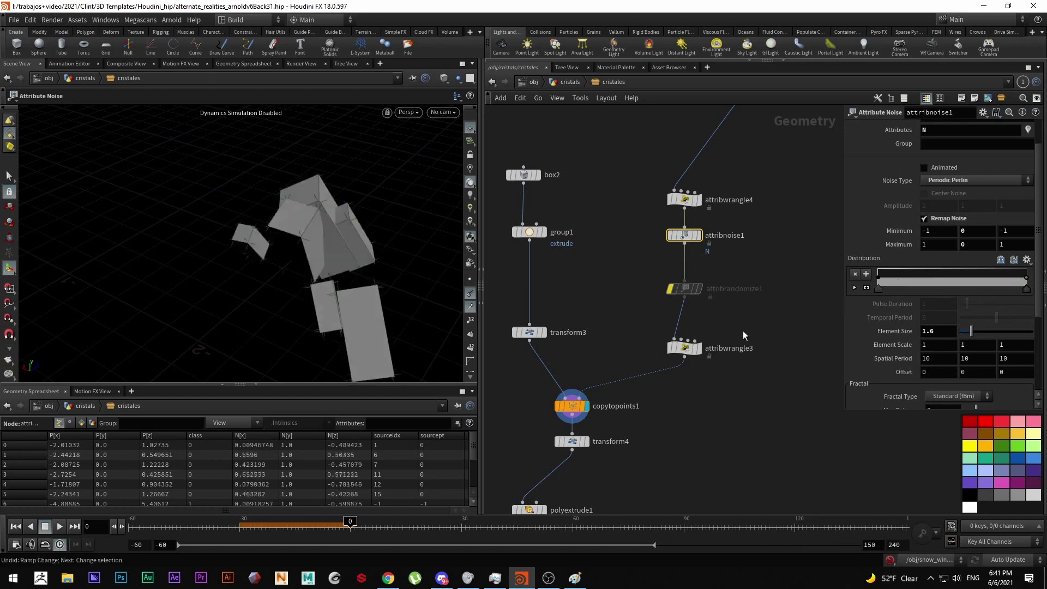
pyautogui.click(685, 347)
pyautogui.moveTo(927, 332)
pyautogui.mouseDown()
pyautogui.moveTo(1013, 327)
pyautogui.moveTo(908, 344)
pyautogui.moveTo(927, 328)
pyautogui.mouseUp()
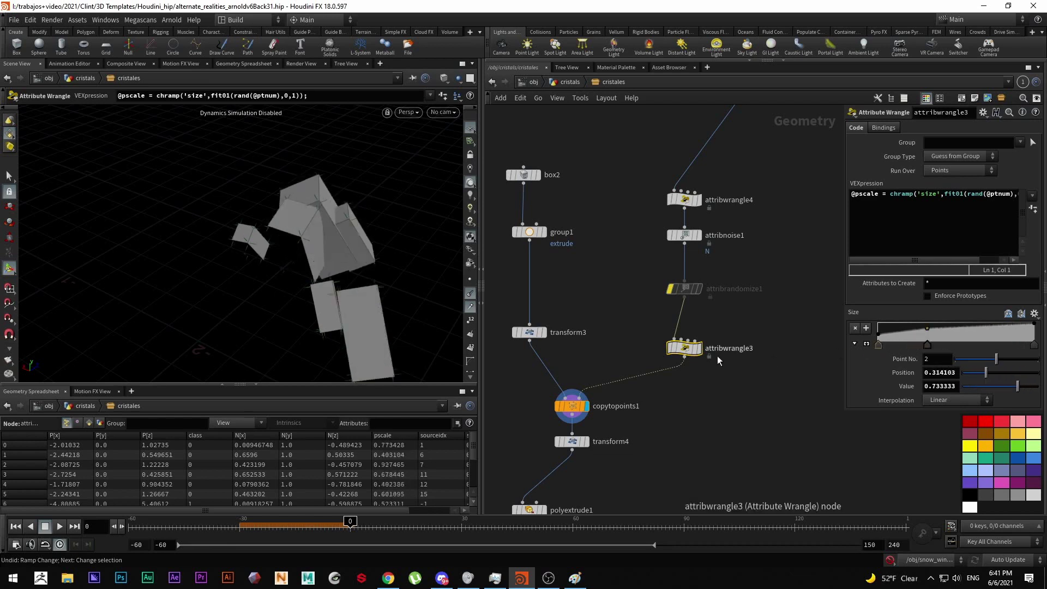
# Display transform4 and examine its vertical translation of the copied boxes from several angles.
pyautogui.click(633, 366)
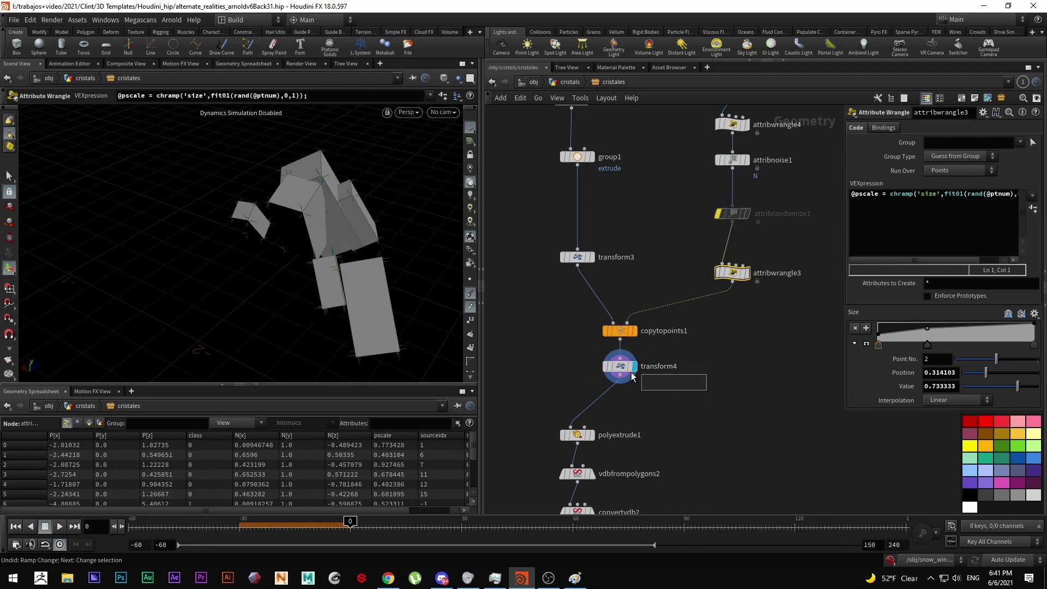
pyautogui.keyDown('alt'); pyautogui.moveTo(211, 231); pyautogui.dragTo(220, 219, button='right'); pyautogui.keyUp('alt')
pyautogui.keyDown('alt'); pyautogui.moveTo(220, 220); pyautogui.dragTo(190, 208); pyautogui.keyUp('alt')
pyautogui.keyDown('alt'); pyautogui.moveTo(213, 216); pyautogui.dragTo(262, 245, button='middle'); pyautogui.keyUp('alt')
pyautogui.moveTo(675, 424); pyautogui.dragTo(706, 374, button='middle')
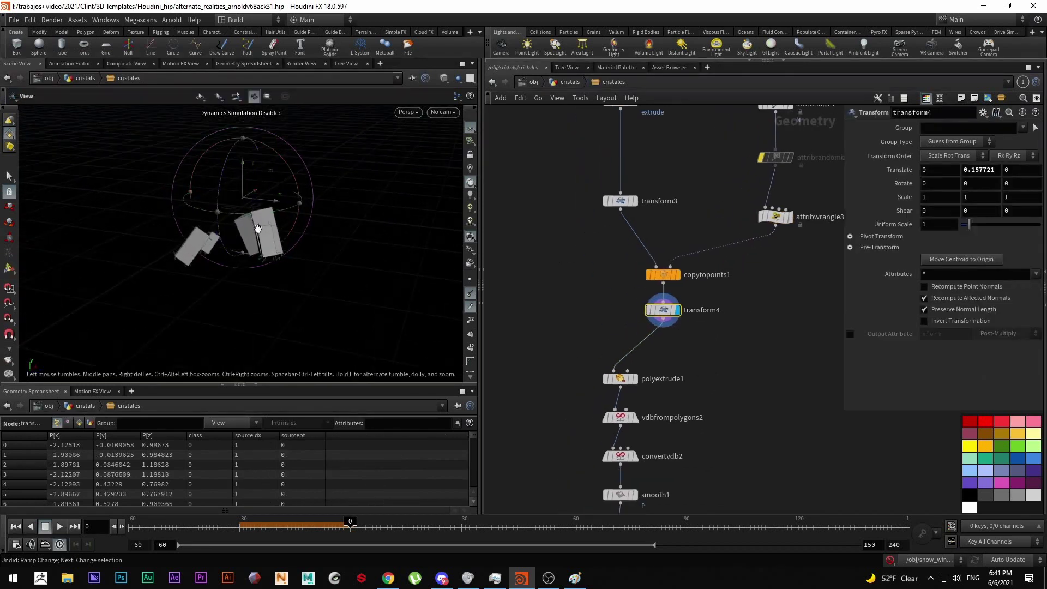
# Return to group1 and recheck which face of the box belongs to the extrude group.
pyautogui.moveTo(591, 139); pyautogui.dragTo(593, 229, button='middle')
pyautogui.click(626, 197)
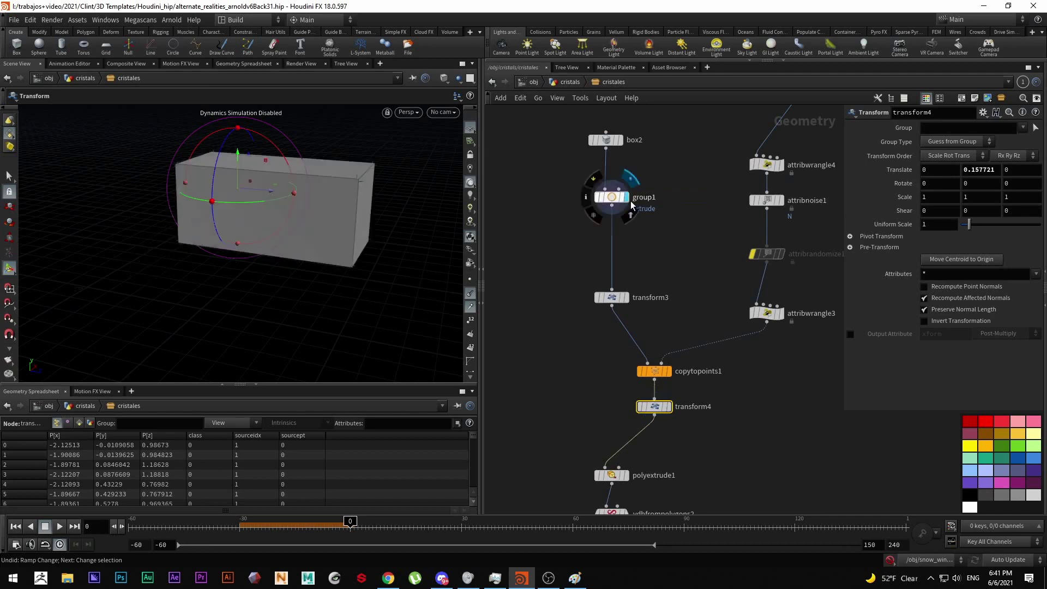
pyautogui.click(611, 197)
pyautogui.moveTo(414, 213); pyautogui.dragTo(397, 227)
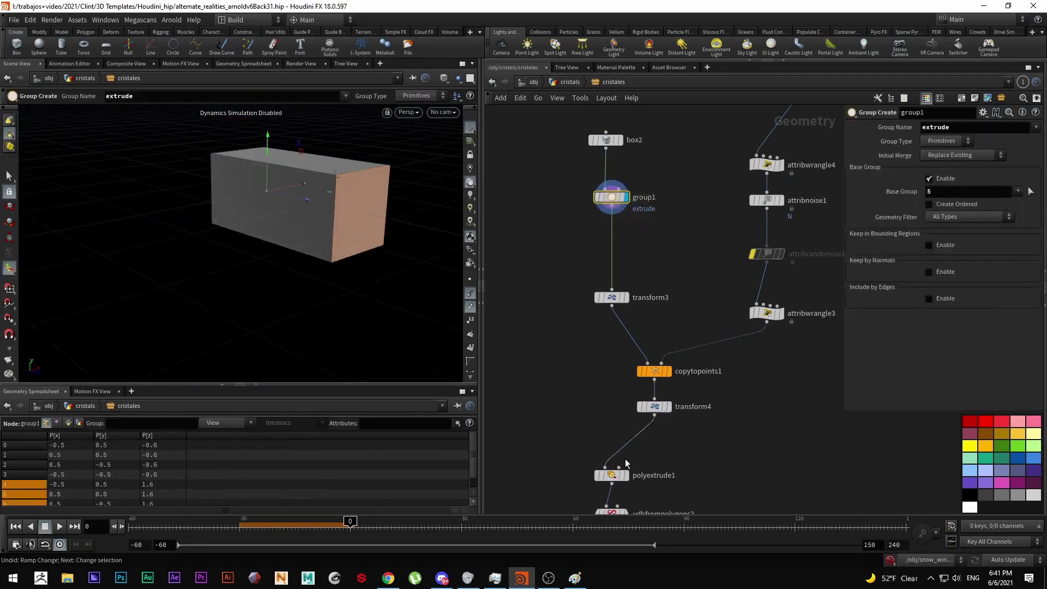
# Display polyextrude1 and examine the distance, inset, twist and divisions that shape the crystal tips.
pyautogui.click(626, 475)
pyautogui.click(610, 475)
pyautogui.moveTo(247, 244); pyautogui.dragTo(229, 238)
pyautogui.scroll(5, 228, 237)
pyautogui.moveTo(716, 439); pyautogui.dragTo(721, 360, button='middle')
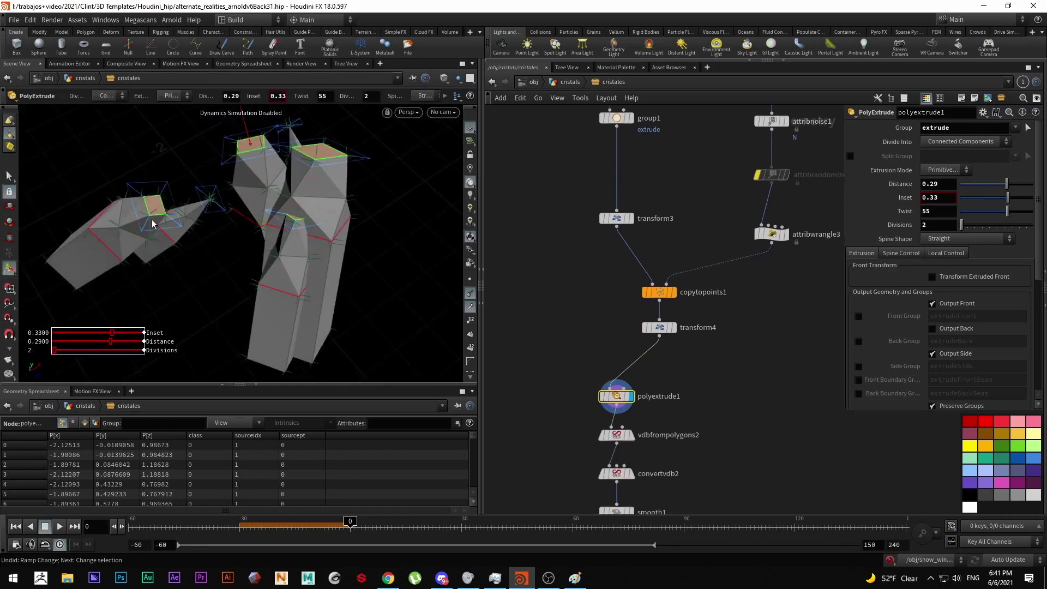
# Try different extrusion values on polyextrude1, and undo the parameter changes.
pyautogui.moveTo(1006, 184); pyautogui.dragTo(1014, 224)
pyautogui.hotkey('ctrl', 'z')
pyautogui.hotkey('ctrl', 'z')
pyautogui.hotkey('ctrl', 'z')
# Display vdbfrompolygons2 and then convertvdb2's polygon mesh, and hide the normals in the viewport.
pyautogui.moveTo(731, 425); pyautogui.dragTo(745, 324, button='middle')
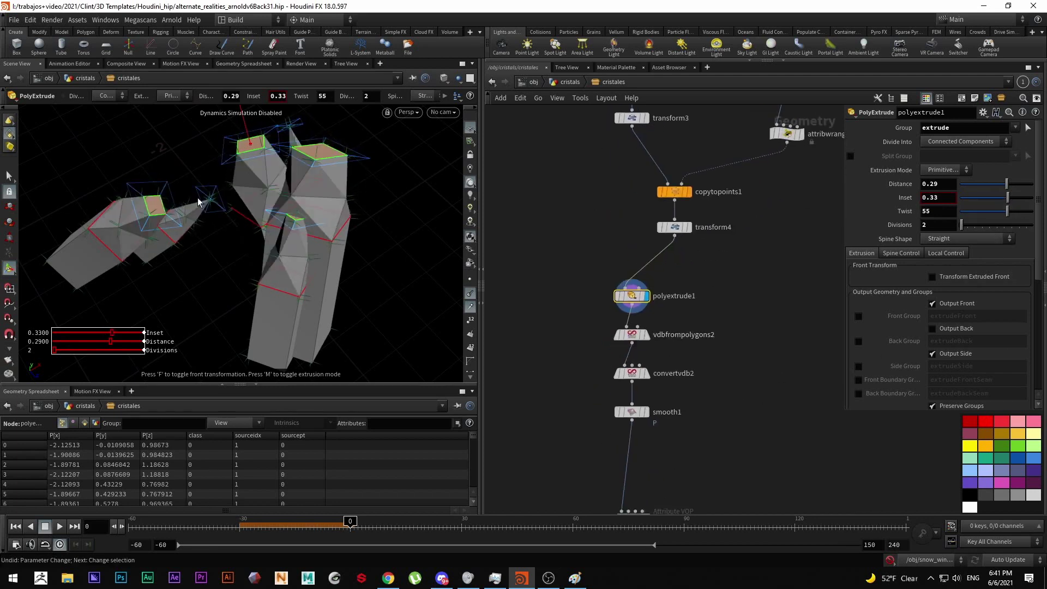
pyautogui.moveTo(637, 326); pyautogui.dragTo(634, 289, button='middle')
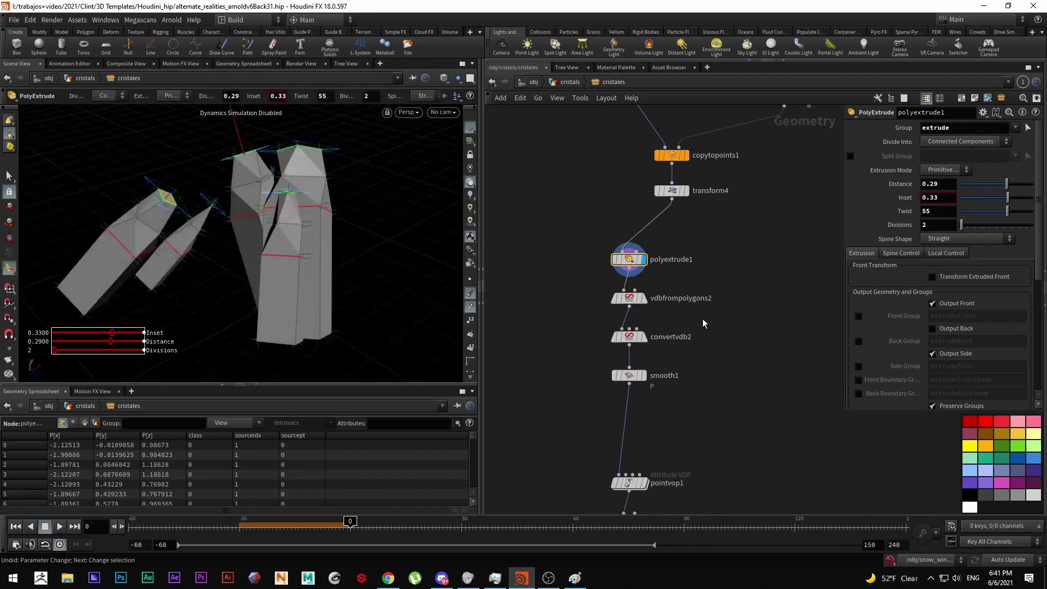
pyautogui.click(648, 314)
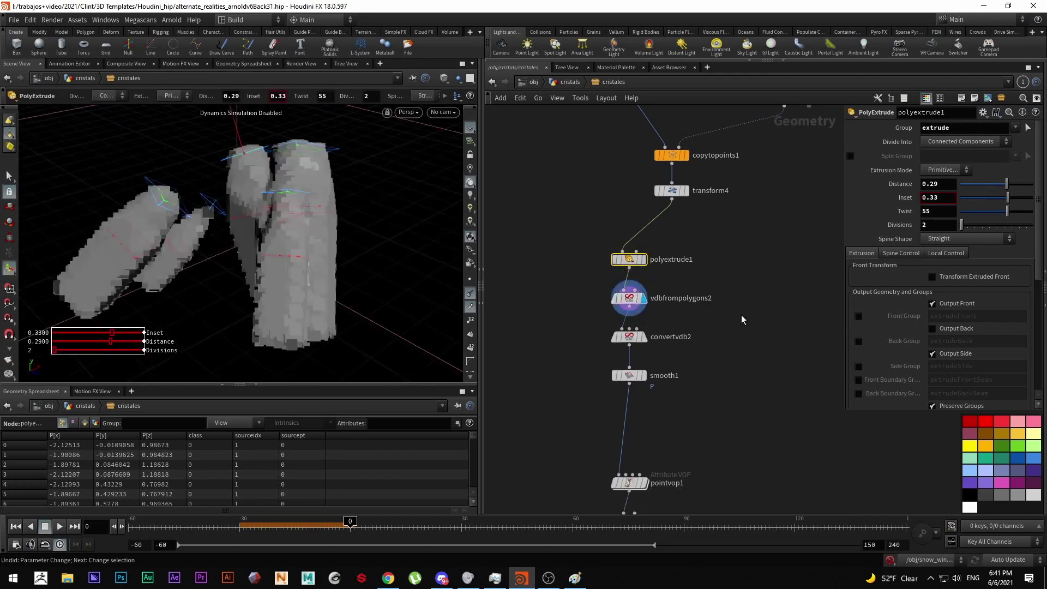
pyautogui.click(629, 297)
pyautogui.click(644, 337)
pyautogui.click(628, 336)
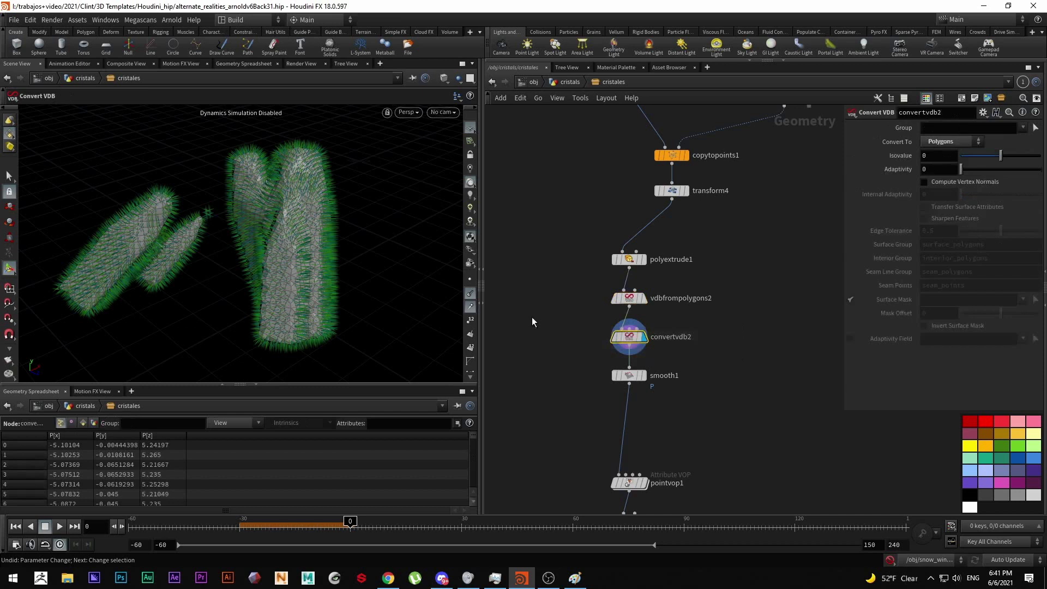
pyautogui.click(470, 307)
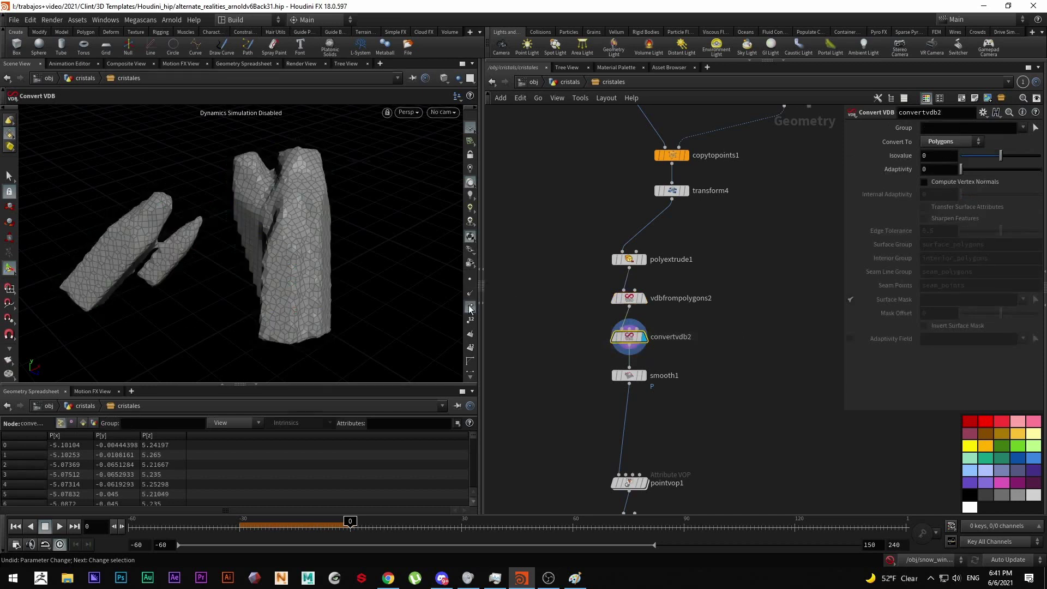
# Display smooth1 and examine its strength and filter quality on the converted crystal mesh.
pyautogui.click(644, 375)
pyautogui.click(628, 375)
pyautogui.moveTo(698, 407); pyautogui.dragTo(709, 296, button='middle')
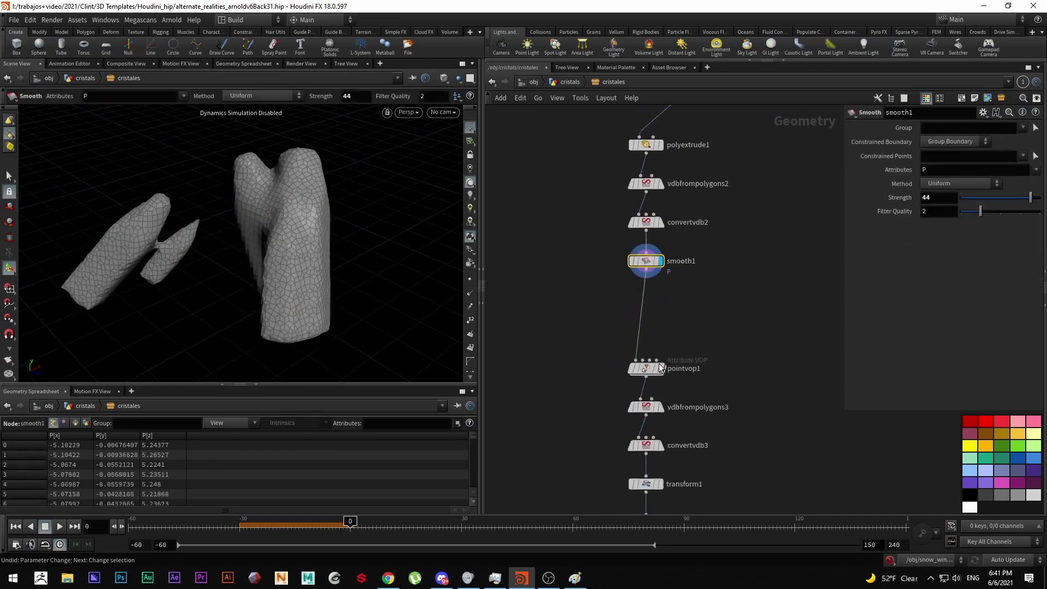
# Display pointvop1, inspect the aaflownoise1 settings inside it, and return to the cristales network.
pyautogui.click(659, 368)
pyautogui.doubleClick(646, 374)
pyautogui.moveTo(800, 381); pyautogui.dragTo(687, 412, button='middle')
pyautogui.moveTo(716, 464); pyautogui.dragTo(619, 355)
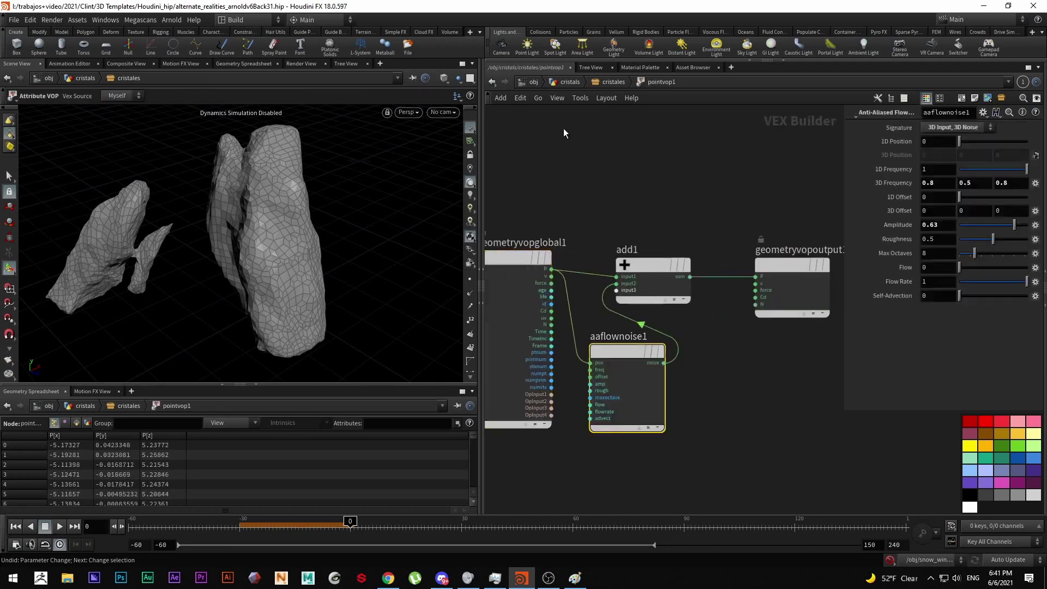
pyautogui.click(611, 82)
# Display vdbfrompolygons3 and convertvdb3 to examine the remeshed noisy crystals.
pyautogui.moveTo(731, 406); pyautogui.dragTo(714, 355, button='middle')
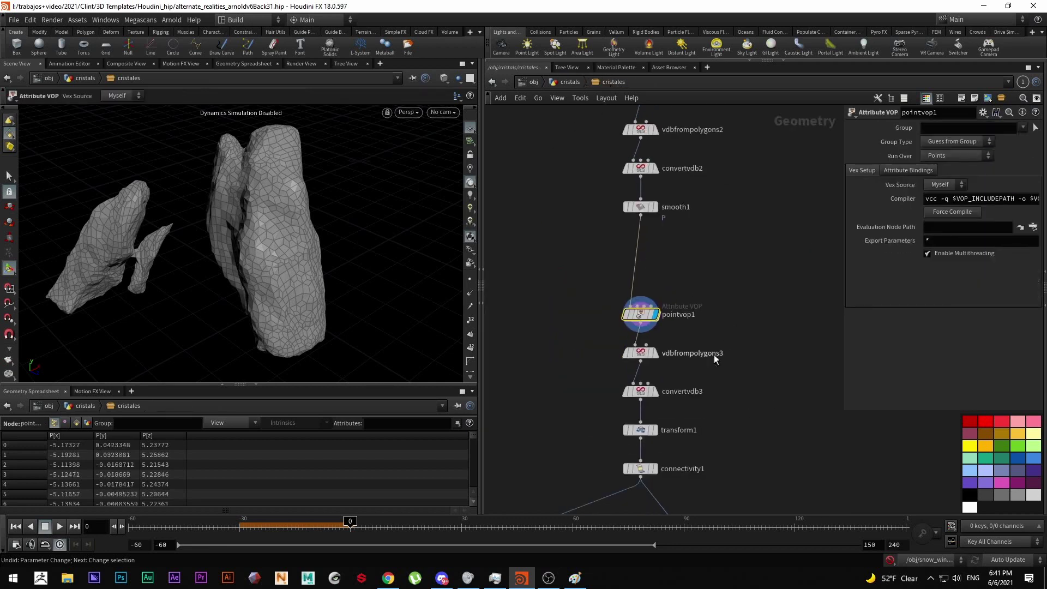
pyautogui.click(656, 352)
pyautogui.click(656, 391)
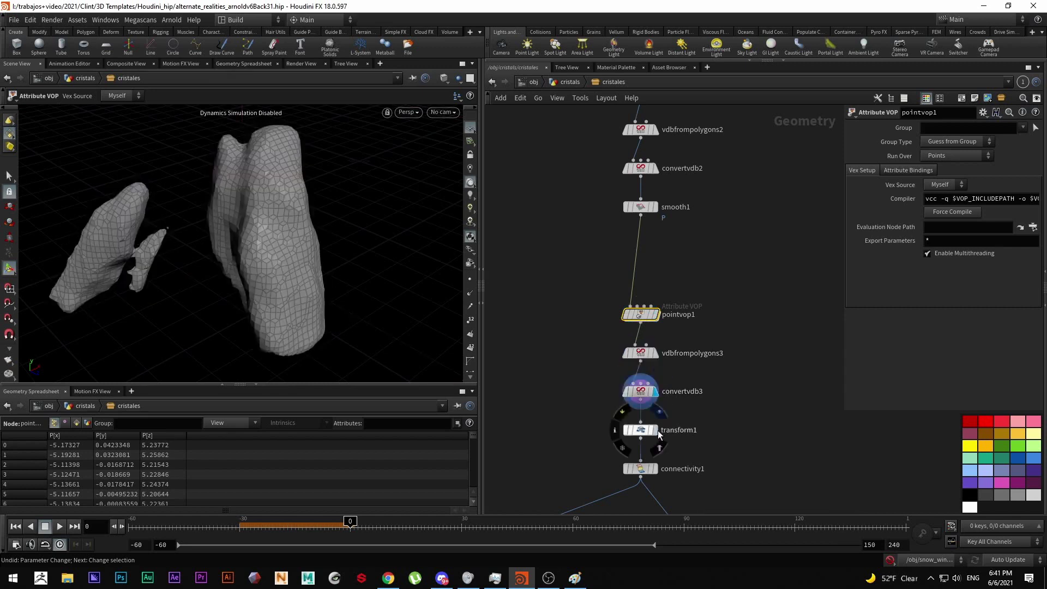
# Display transform1 and then connectivity1 to examine the scaled crystals and the primitive class attribute setup.
pyautogui.click(658, 434)
pyautogui.click(671, 435)
pyautogui.hotkey('space', 'h')
pyautogui.moveTo(325, 267); pyautogui.dragTo(369, 260)
pyautogui.moveTo(720, 446); pyautogui.dragTo(743, 381, button='middle')
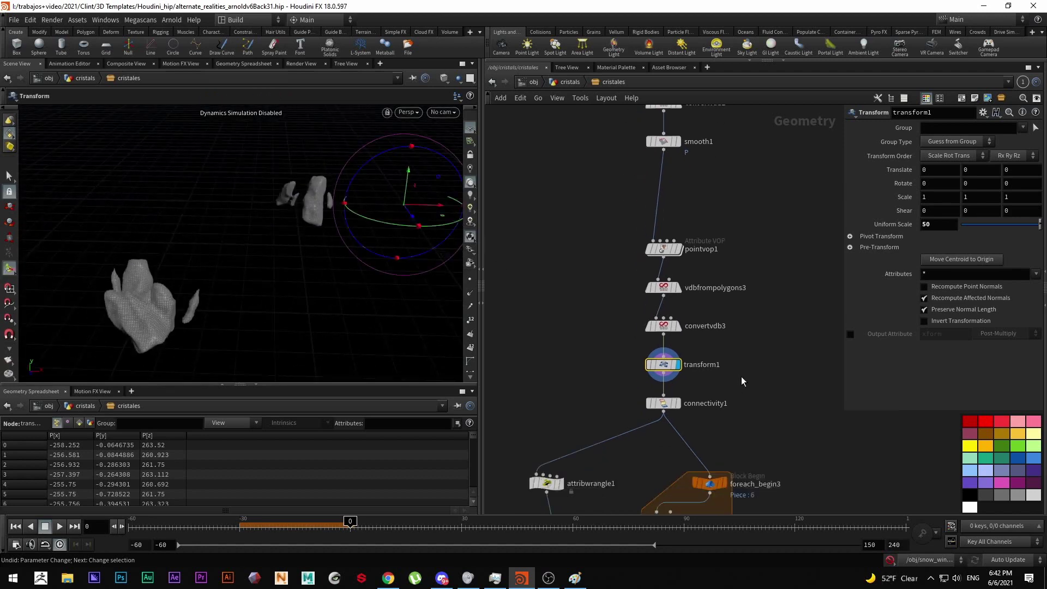
pyautogui.click(677, 402)
pyautogui.click(663, 403)
pyautogui.moveTo(382, 338); pyautogui.dragTo(127, 296)
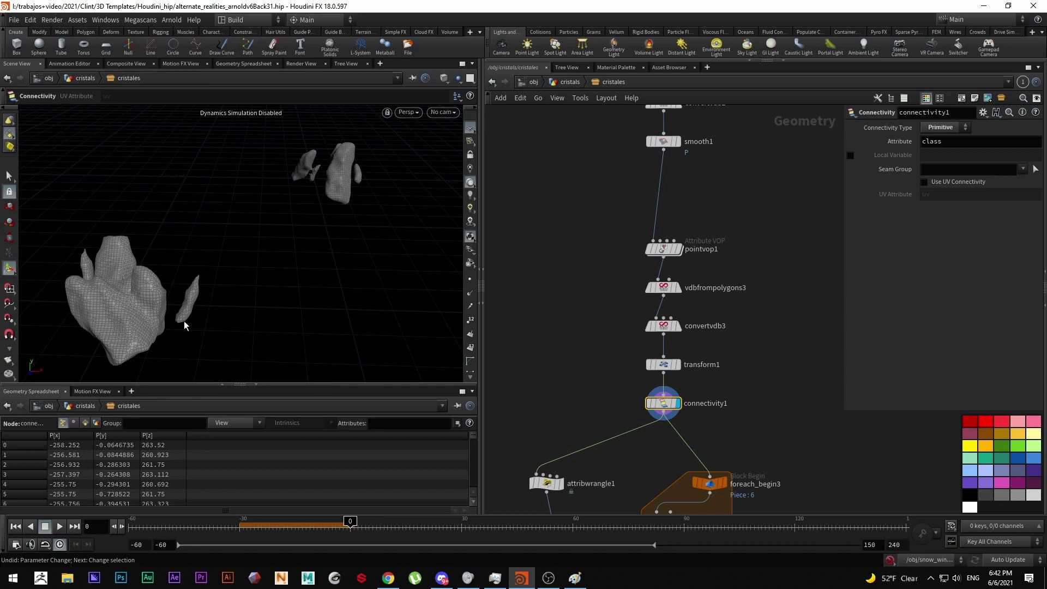
# Display cutter_geometry_tool1 inside the for-each loop and examine its cutting surfaces.
pyautogui.scroll(-2, 665, 405)
pyautogui.moveTo(696, 400); pyautogui.dragTo(738, 306, button='middle')
pyautogui.moveTo(657, 368); pyautogui.dragTo(636, 338, button='middle')
pyautogui.scroll(2, 734, 341)
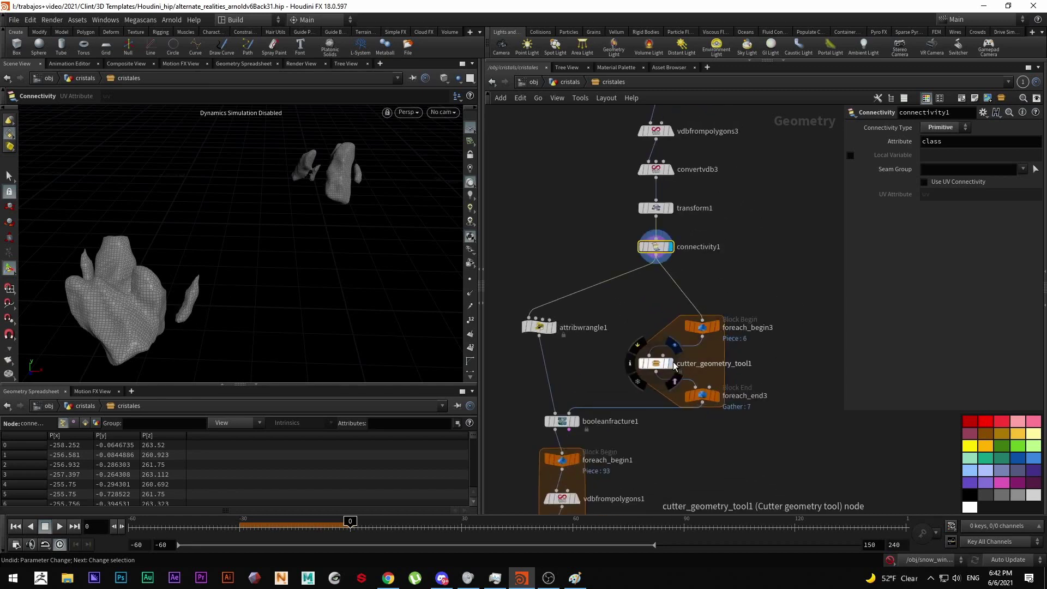
pyautogui.click(669, 363)
pyautogui.press('Escape')
pyautogui.keyDown('alt'); pyautogui.moveTo(447, 184); pyautogui.dragTo(444, 185); pyautogui.keyUp('alt')
pyautogui.scroll(2, 342, 173)
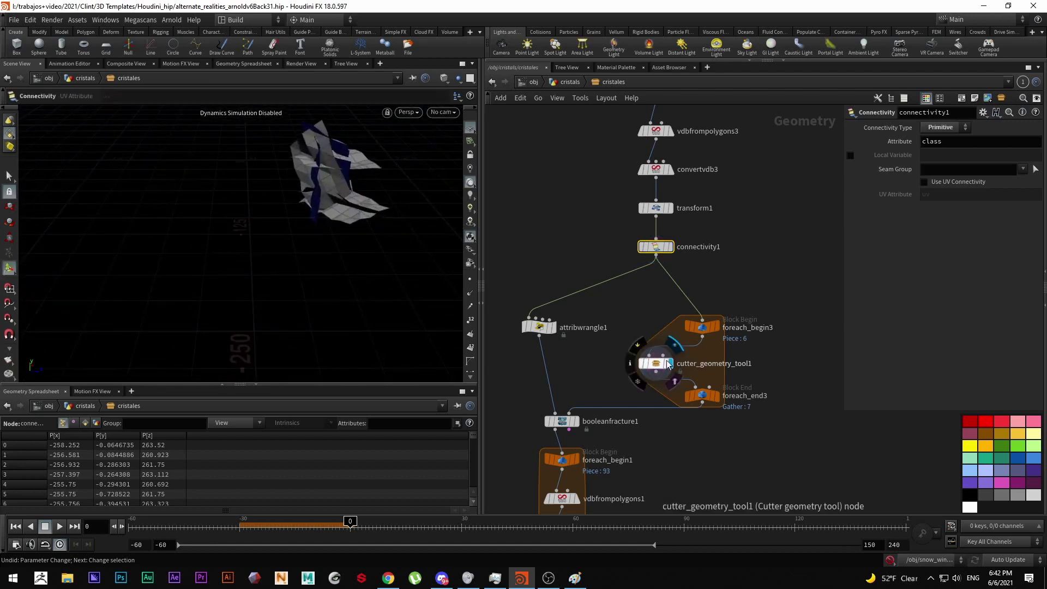
# Branch an IsoOffset node off connectivity1 and display its fog volume.
pyautogui.moveTo(732, 267); pyautogui.dragTo(579, 297, button='middle')
pyautogui.moveTo(503, 284); pyautogui.dragTo(742, 334)
pyautogui.write('i')
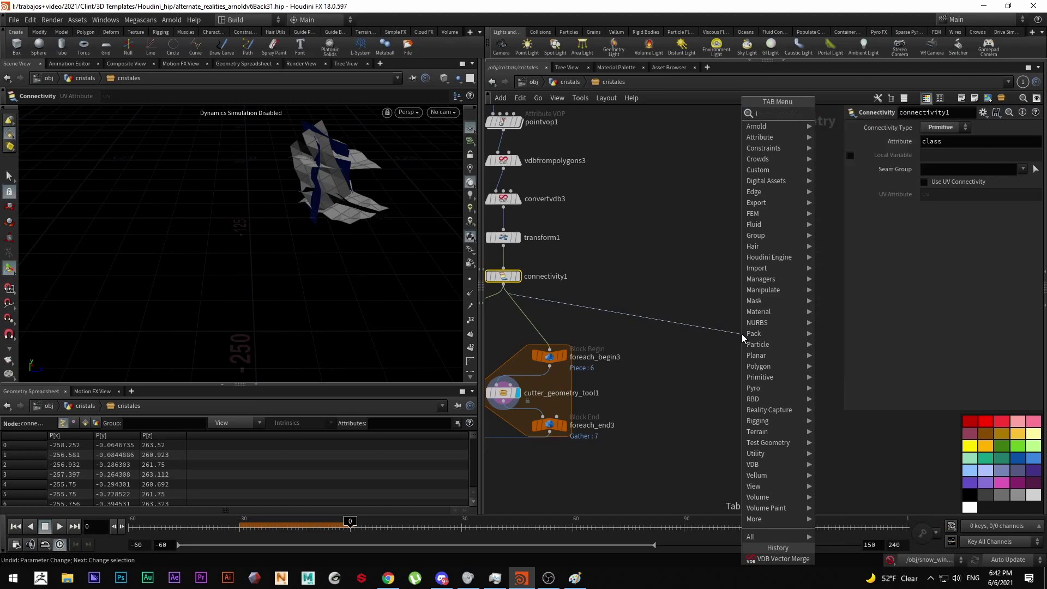
pyautogui.write('so')
pyautogui.press('Return')
pyautogui.click(758, 334)
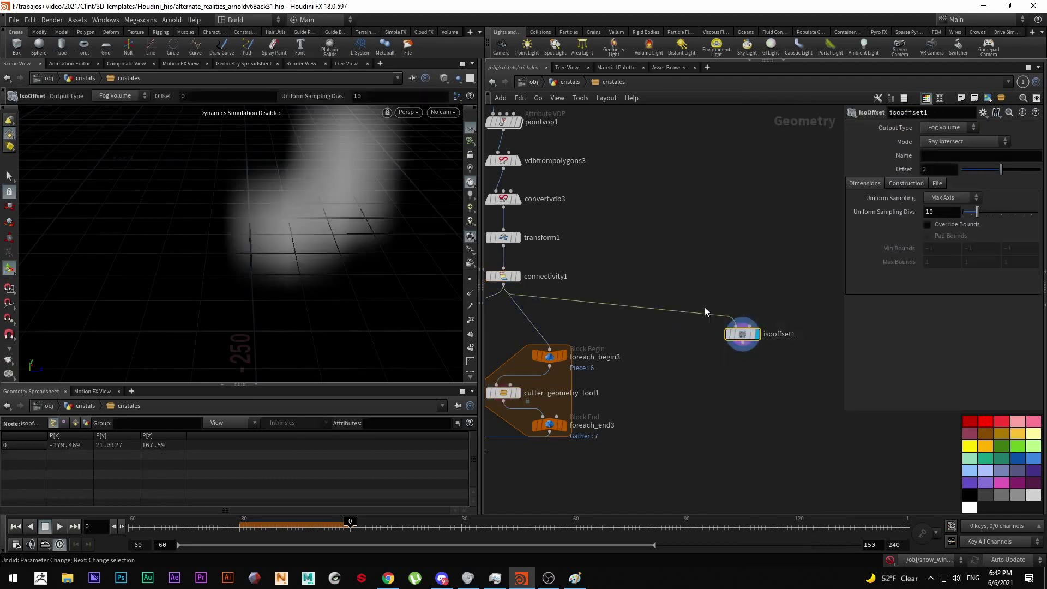
# Add a Scatter node after isooffset1 and display the points inside the volume.
pyautogui.press('Tab')
pyautogui.press('Escape')
pyautogui.press('Tab')
pyautogui.write('scatter')
pyautogui.press('Return')
pyautogui.click(778, 396)
# Add a Copy to Points node below scatter1 and set the scatter's Force Total Count to 10.
pyautogui.press('Tab')
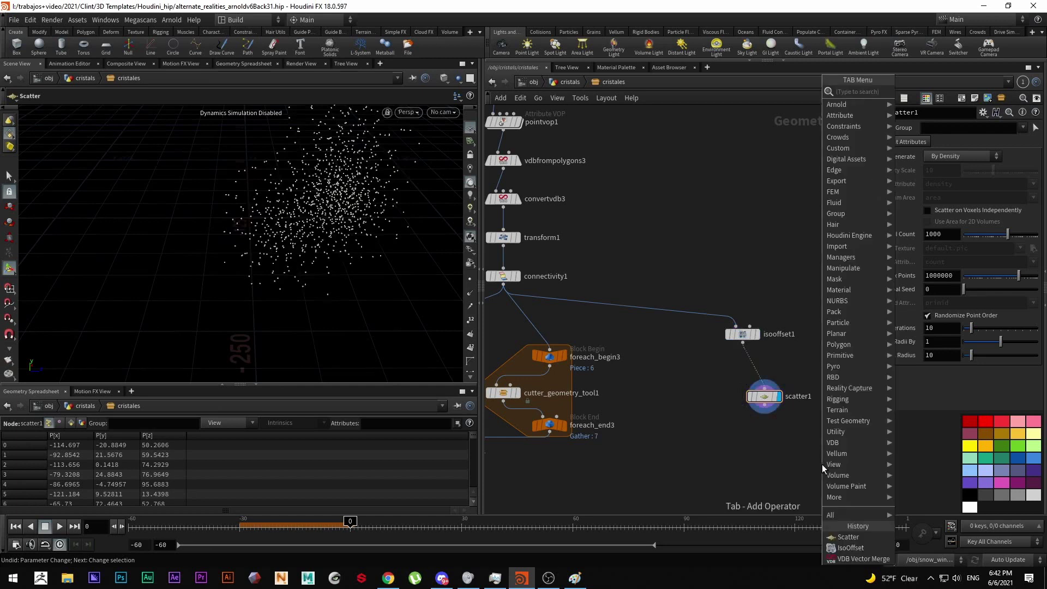
pyautogui.write('copy')
pyautogui.press('Down')
pyautogui.press('Down')
pyautogui.press('Down')
pyautogui.press('Return')
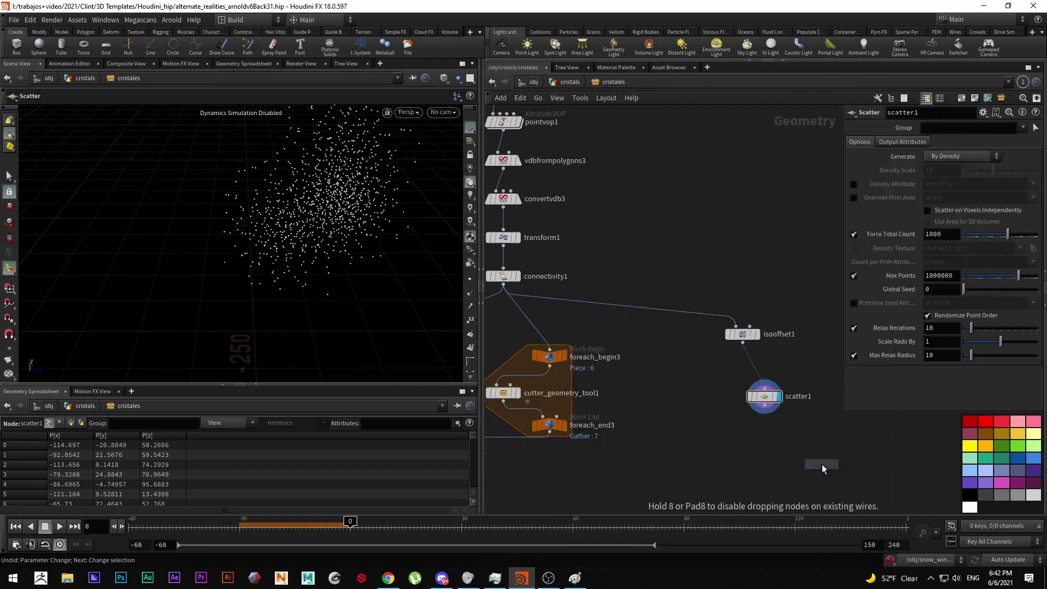
pyautogui.click(822, 463)
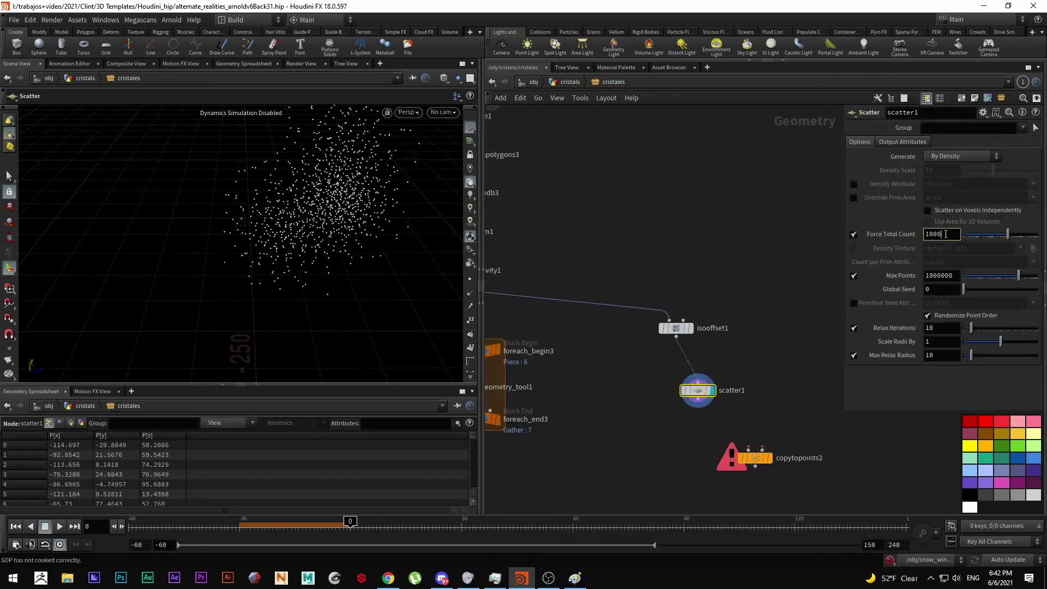
pyautogui.press('BackSpace')
pyautogui.press('Return')
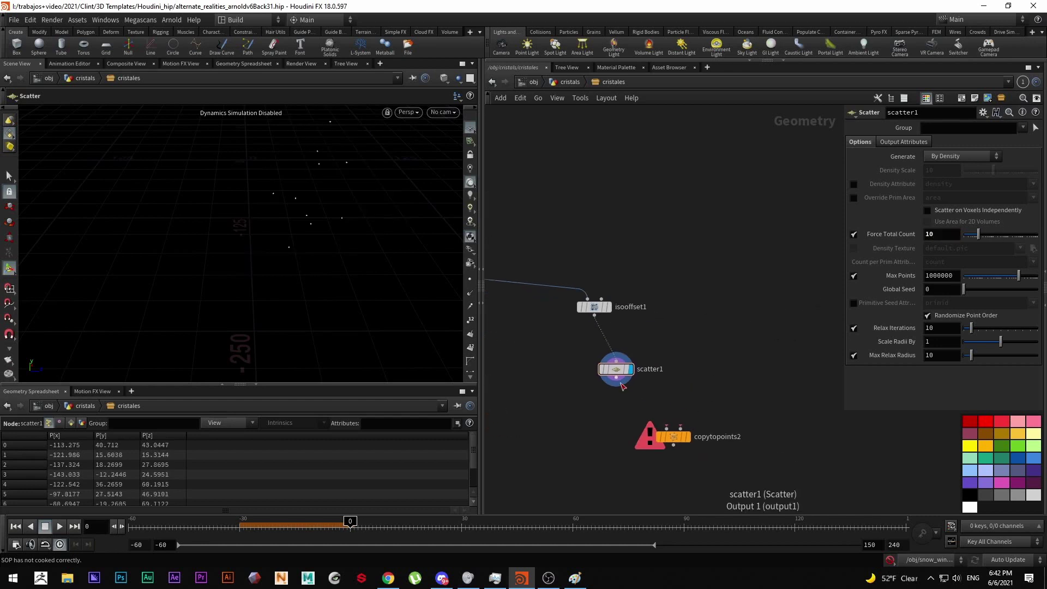
# Add a Grid node and wire it into copytopoints2 as the geometry copied onto the scattered points.
pyautogui.press('Tab')
pyautogui.write('grid')
pyautogui.press('Return')
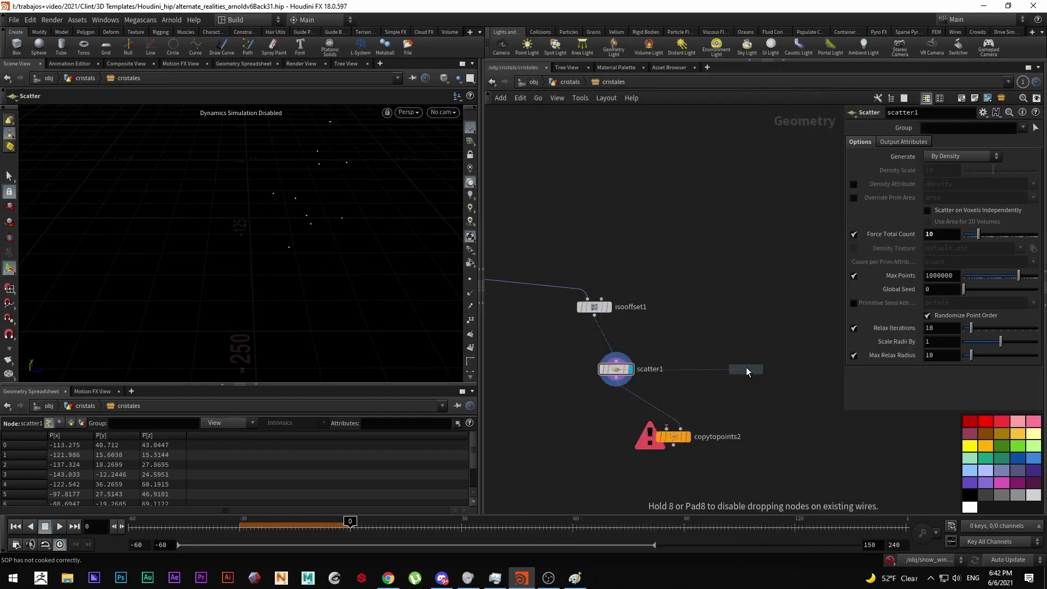
pyautogui.click(746, 368)
pyautogui.moveTo(747, 378); pyautogui.dragTo(666, 427)
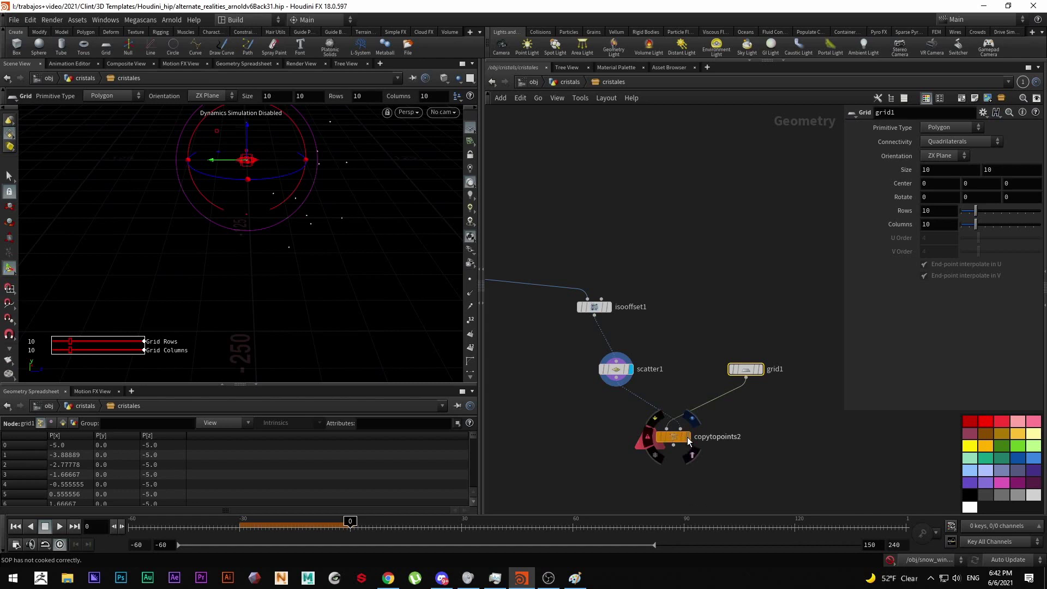
# Display copytopoints2 and set the grid's size to 58 by 58.
pyautogui.click(688, 436)
pyautogui.moveTo(745, 372); pyautogui.dragTo(734, 321)
pyautogui.moveTo(904, 169); pyautogui.dragTo(819, 177, button='middle')
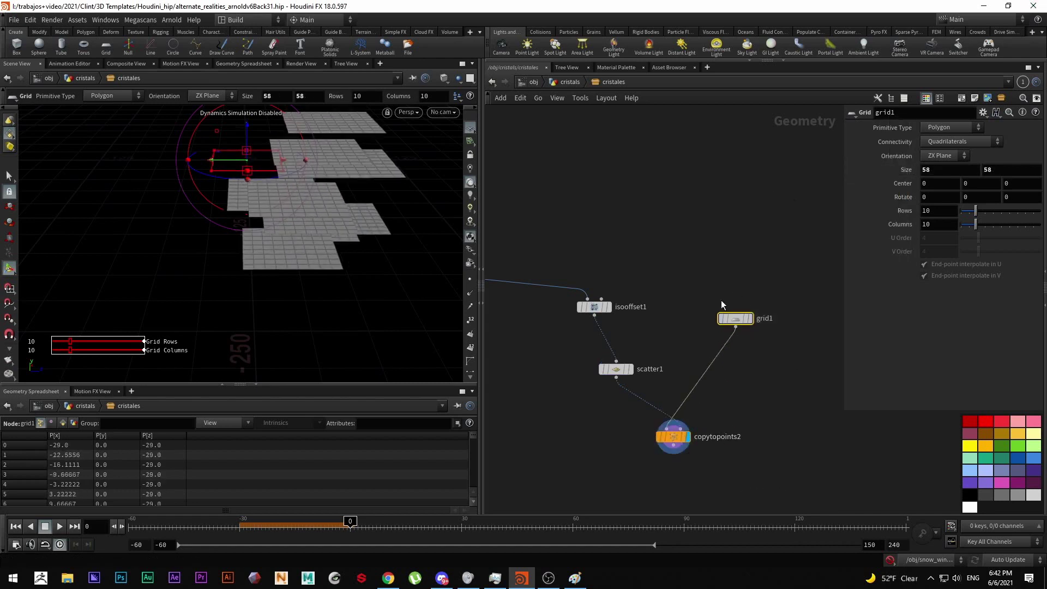
# Insert an Attribute Noise node between scatter1 and copytopoints2 and set its attribute to N.
pyautogui.press('Tab')
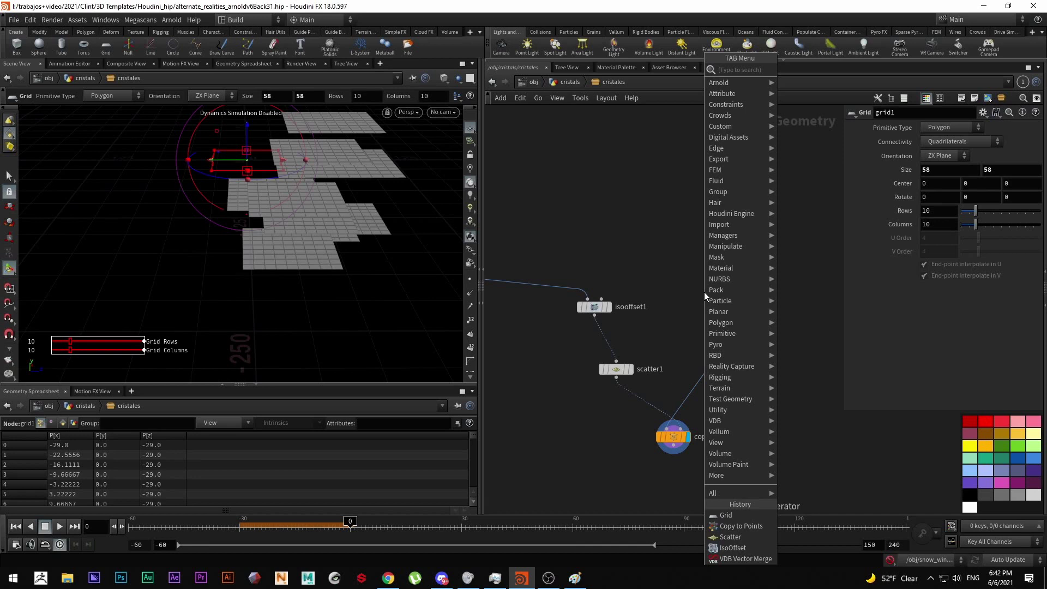
pyautogui.write('grid')
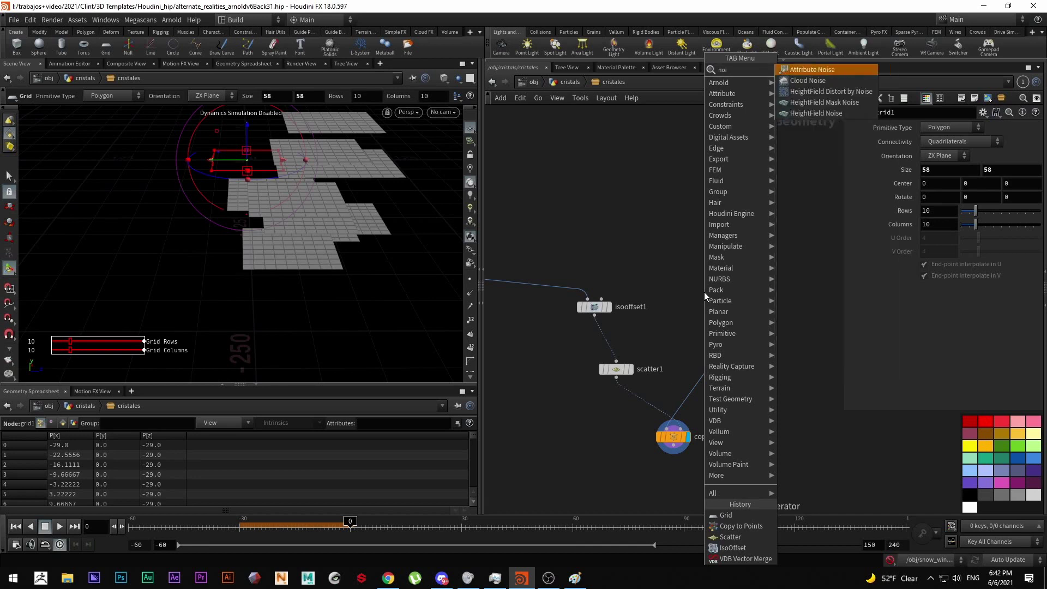
pyautogui.press('Return')
pyautogui.click(654, 402)
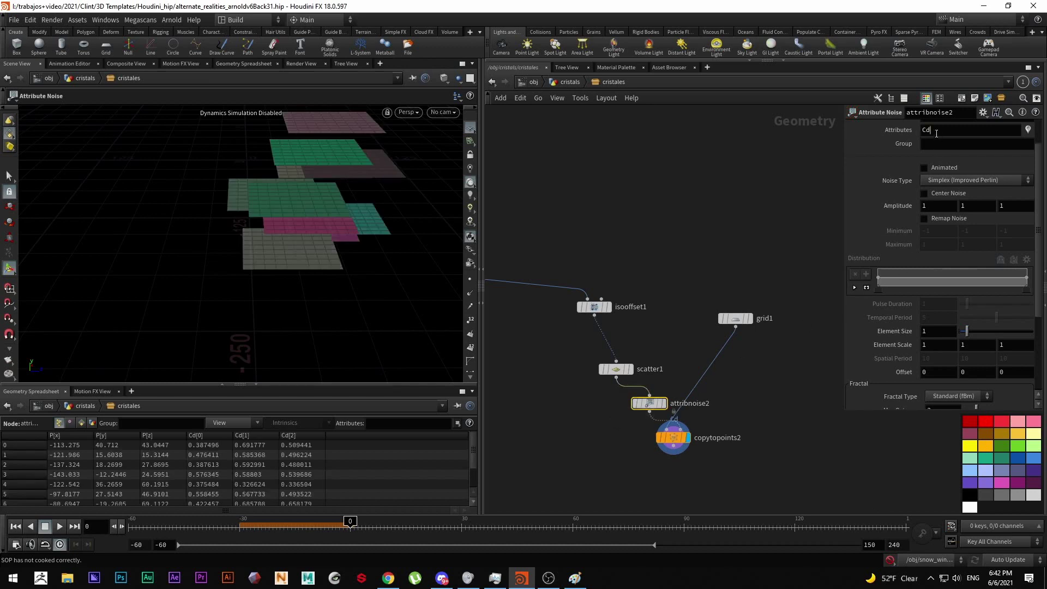
pyautogui.write('N')
pyautogui.press('Return')
# Look through the attribute noise's noise type options and remove the node from the network.
pyautogui.click(949, 180)
pyautogui.click(951, 182)
pyautogui.scroll(-4, 875, 296)
pyautogui.scroll(3, 889, 304)
pyautogui.scroll(4, 890, 304)
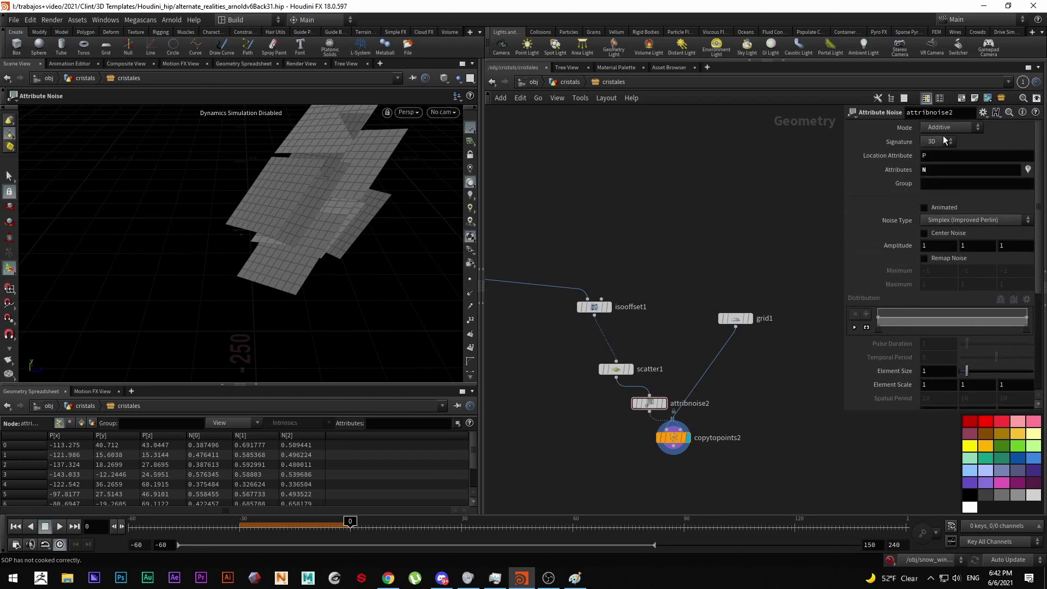
pyautogui.click(954, 222)
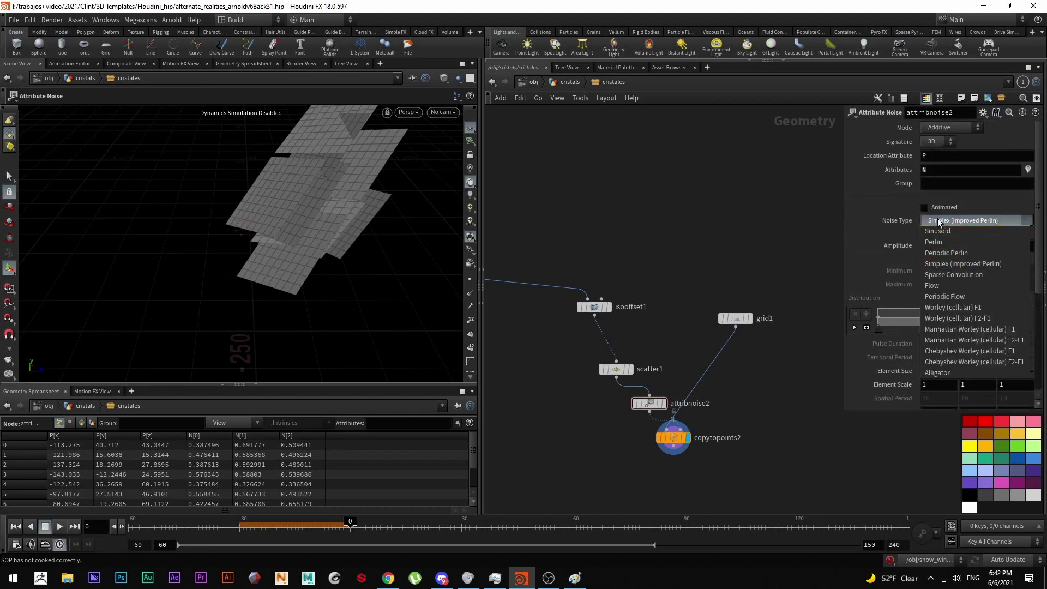
pyautogui.click(958, 224)
pyautogui.scroll(2, 627, 430)
# Insert an Attribute Randomize node between scatter1 and copytopoints2.
pyautogui.moveTo(676, 417); pyautogui.dragTo(661, 387)
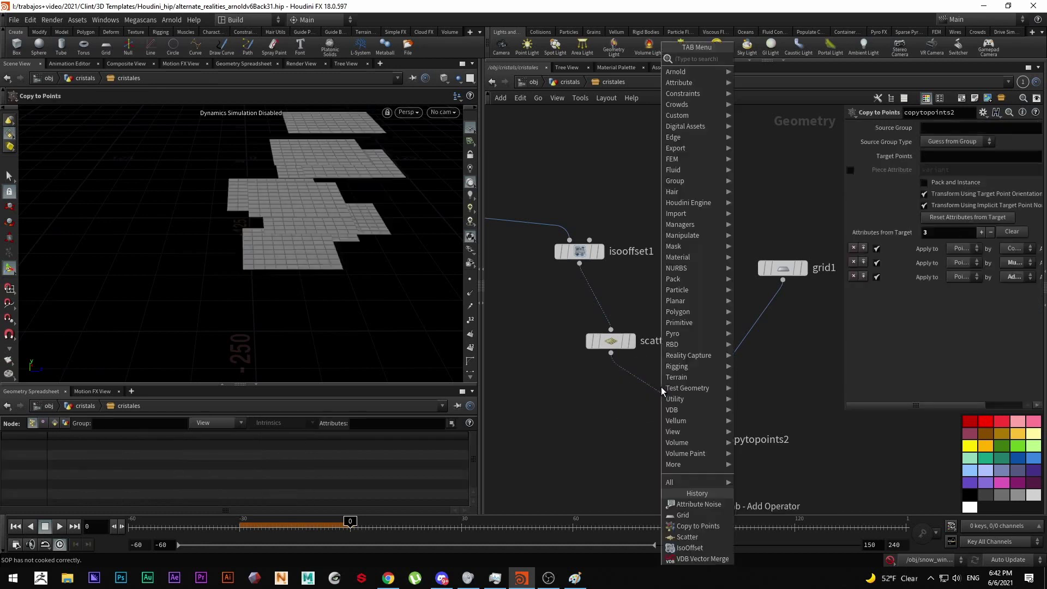
pyautogui.write('attrib ran')
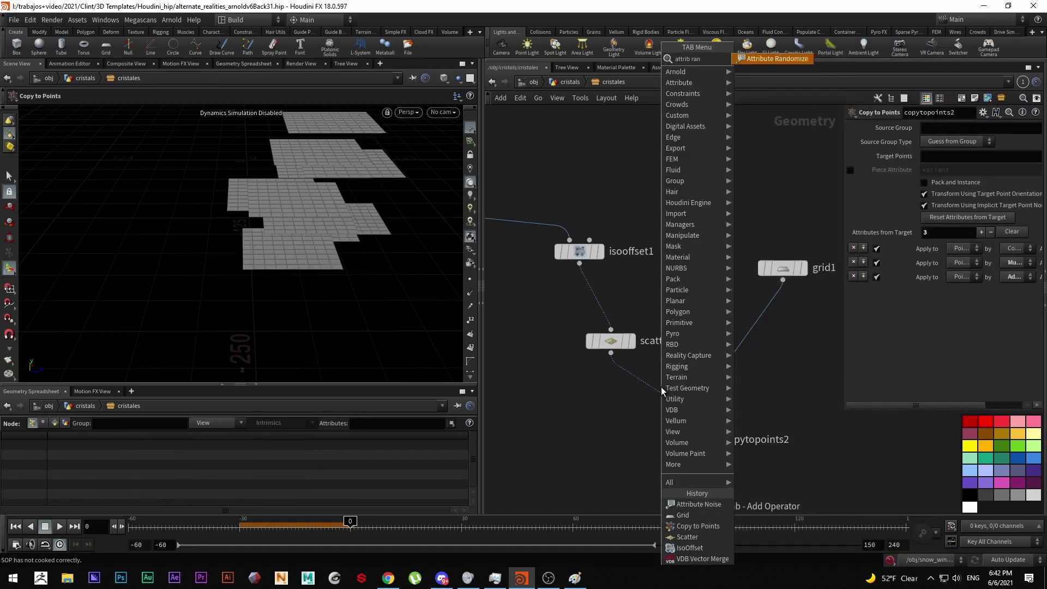
pyautogui.press('Return')
pyautogui.doubleClick(664, 384)
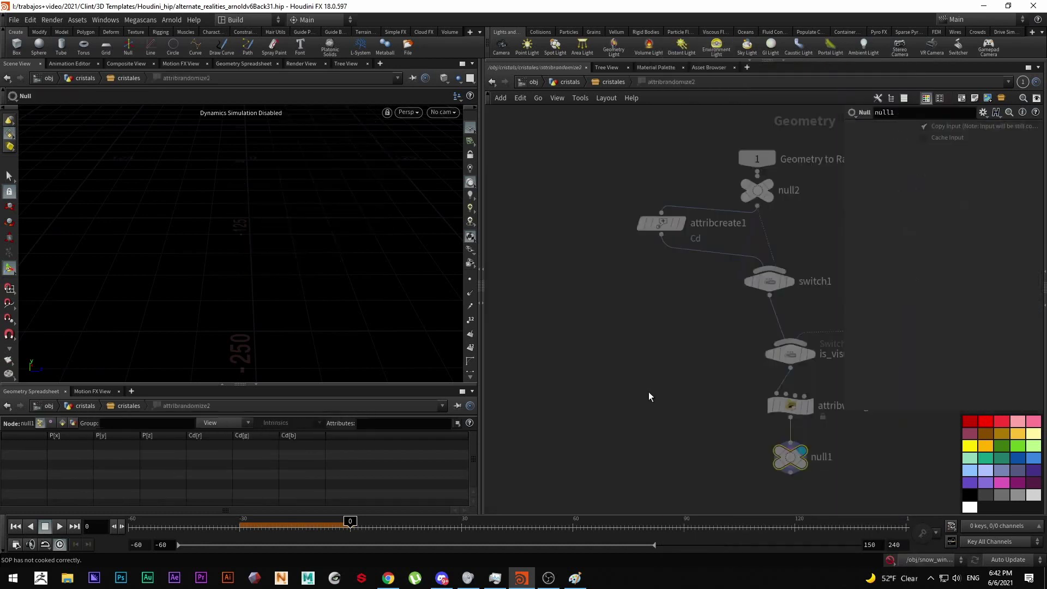
pyautogui.press('u')
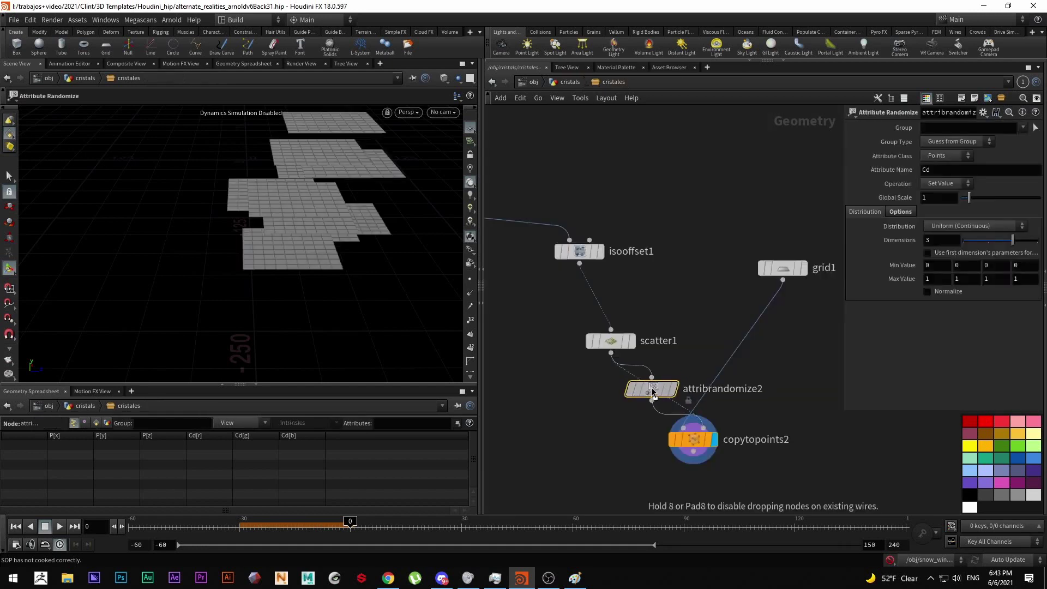
# Randomize the N attribute with the Direction or Orientation distribution and inspect the rotated grids.
pyautogui.write('N')
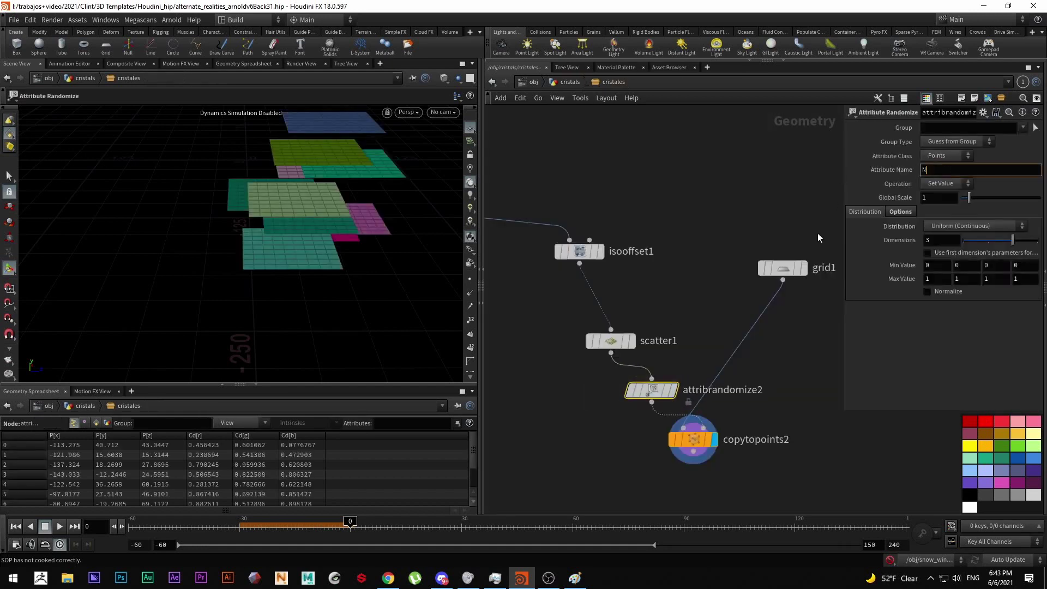
pyautogui.press('Return')
pyautogui.click(950, 226)
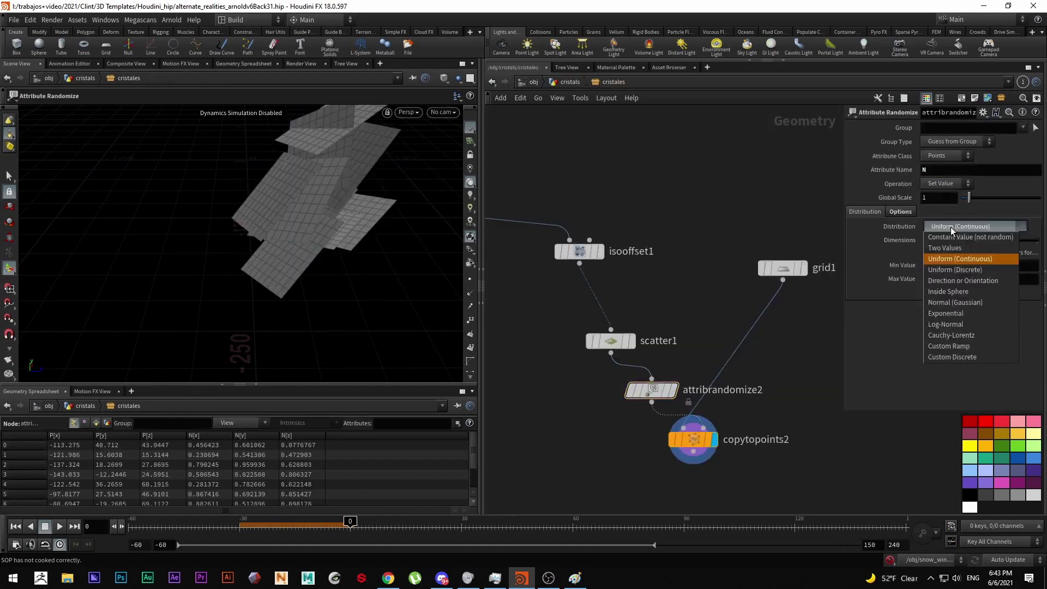
pyautogui.click(970, 280)
pyautogui.moveTo(310, 215); pyautogui.dragTo(338, 215)
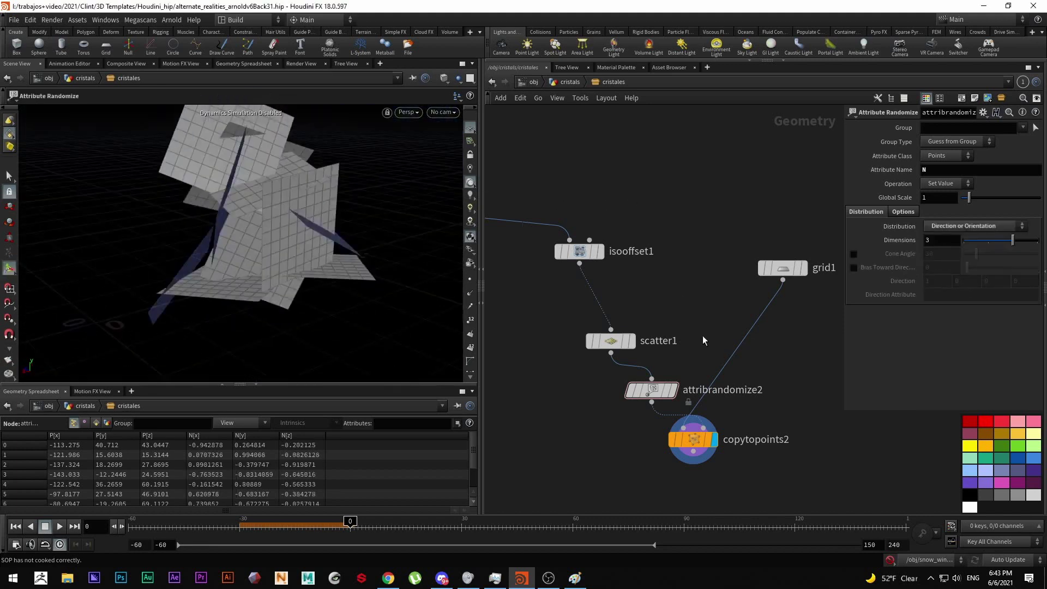
# Insert a Mountain node between grid1 and copytopoints2 and display the displaced grid.
pyautogui.press('Tab')
pyautogui.write('mountain')
pyautogui.press('Return')
pyautogui.click(808, 359)
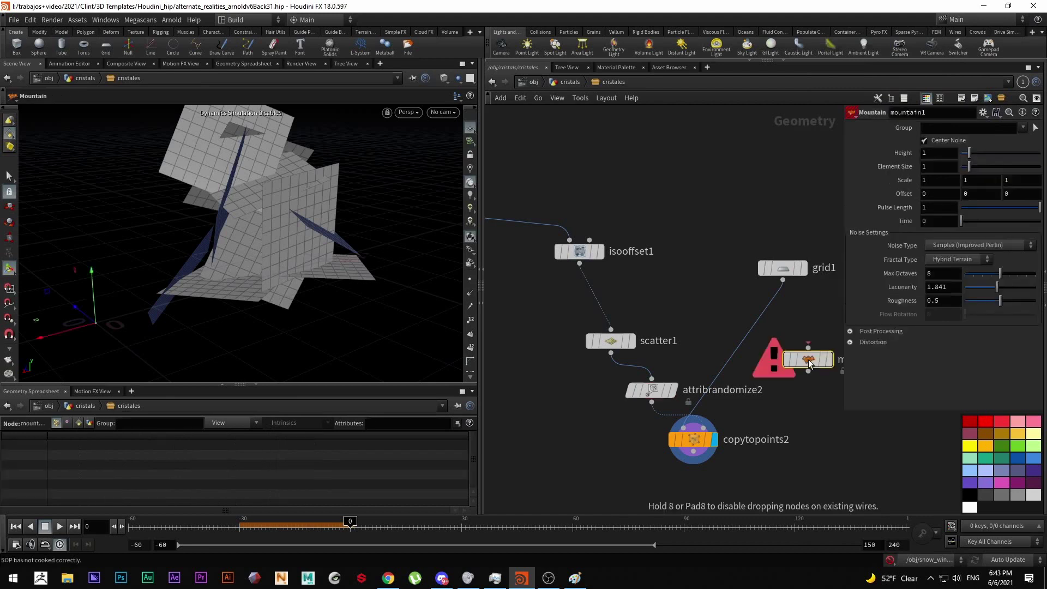
pyautogui.moveTo(808, 361)
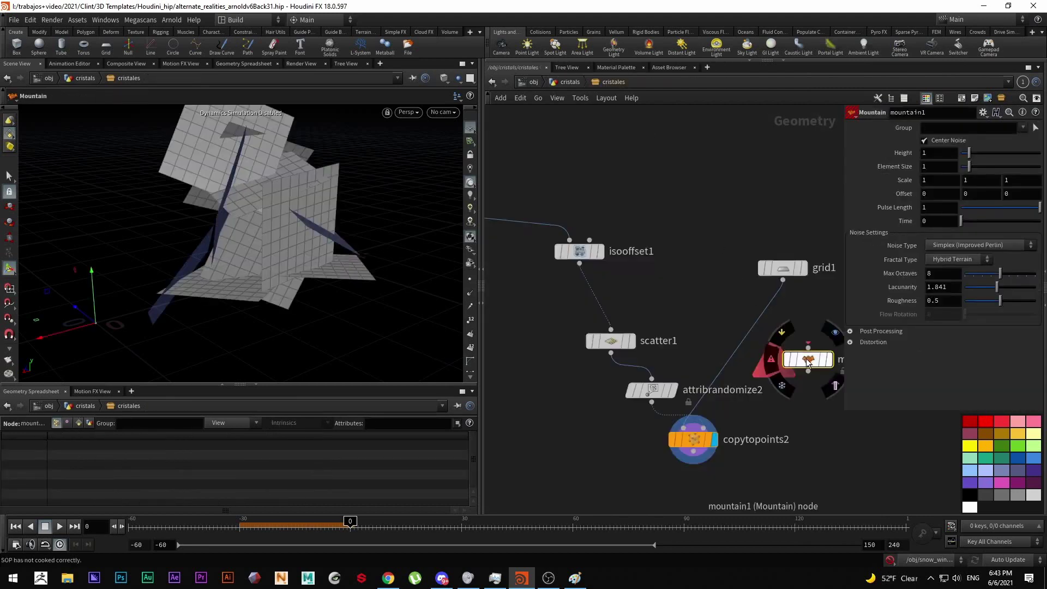
pyautogui.moveTo(808, 359); pyautogui.dragTo(771, 334)
pyautogui.click(791, 333)
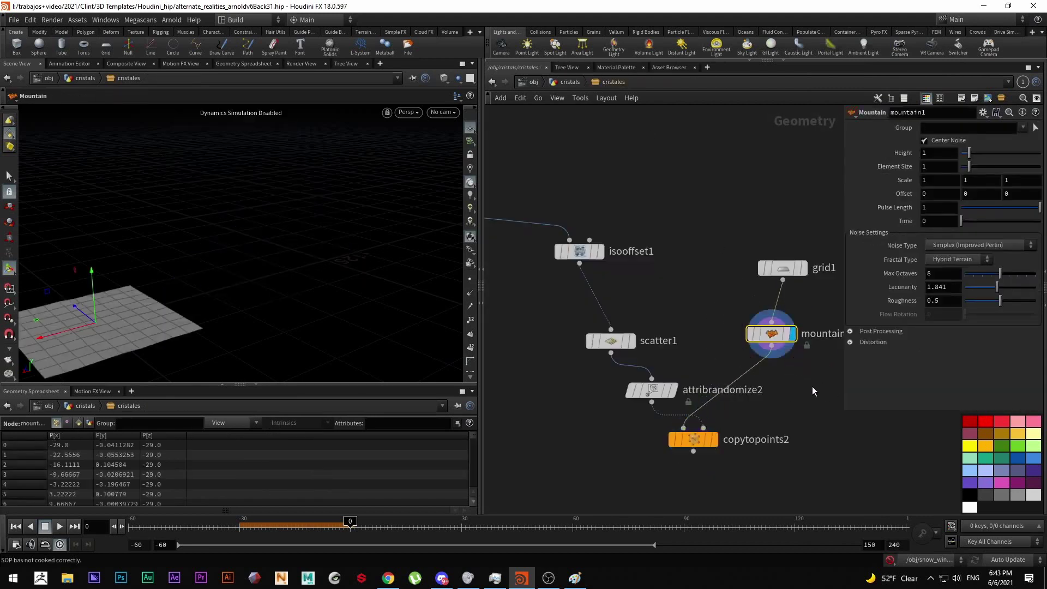
# Raise the Mountain's height and display copytopoints2 to inspect the noisy cutting surfaces.
pyautogui.moveTo(988, 157); pyautogui.dragTo(1039, 154)
pyautogui.click(712, 440)
pyautogui.moveTo(393, 293); pyautogui.dragTo(229, 235)
# Delete the six demonstration nodes from isooffset1 to copytopoints2, including the grid and mountain.
pyautogui.scroll(-4, 591, 390)
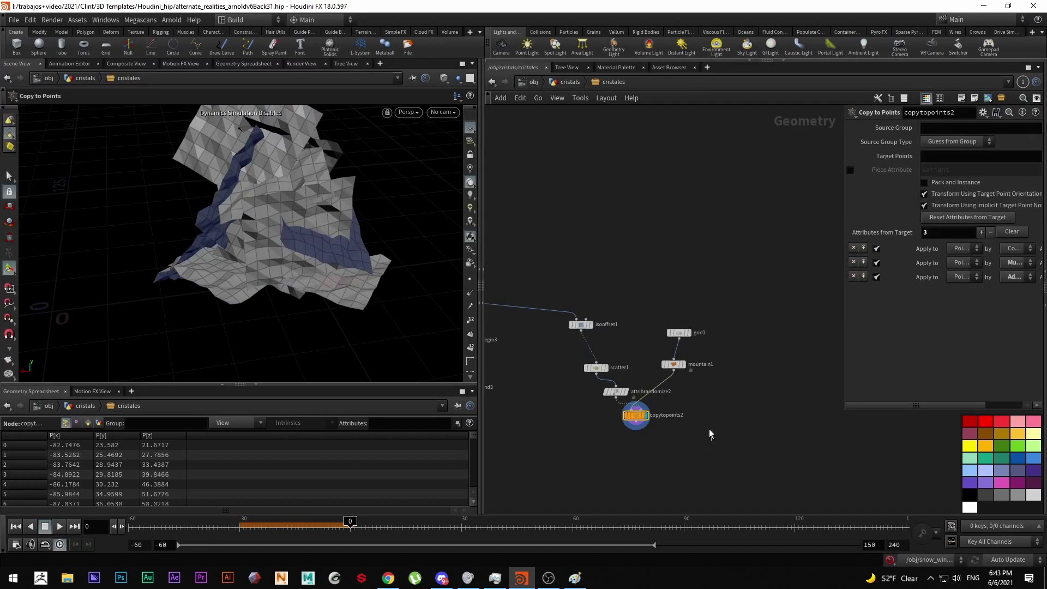
pyautogui.moveTo(712, 440); pyautogui.dragTo(552, 264)
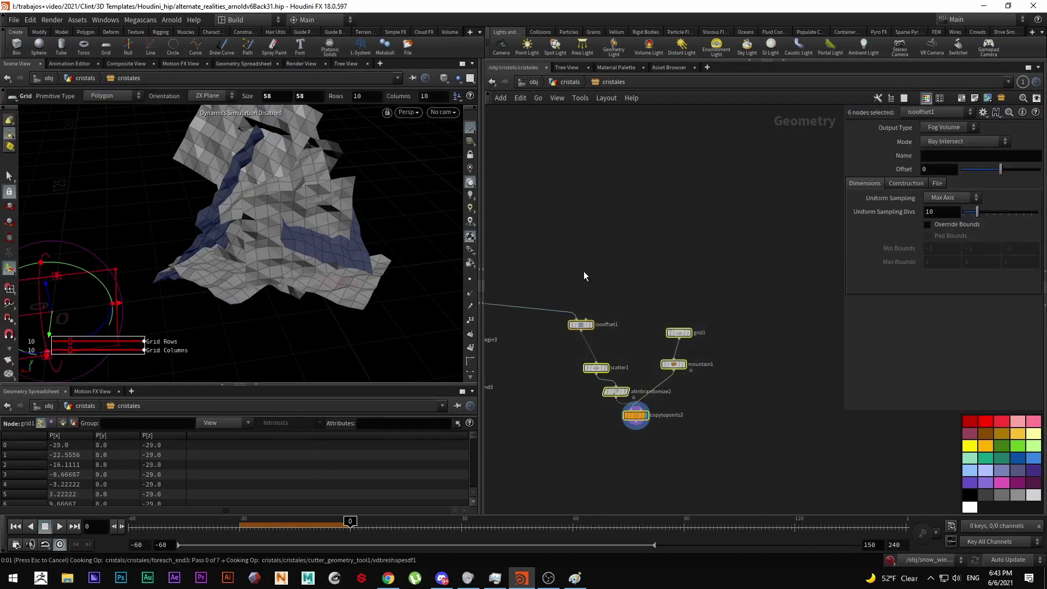
pyautogui.press('h')
# Display cutter_geometry_tool1 to examine its parameters and cutting surfaces, then display booleanfracture1's fractured crystals.
pyautogui.scroll(5, 605, 327)
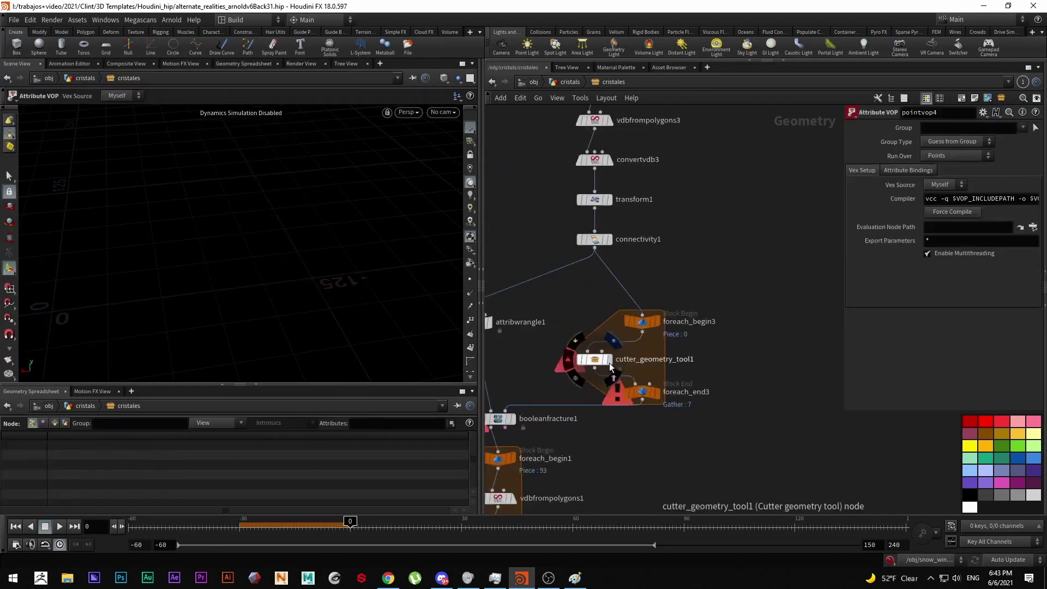
pyautogui.click(610, 362)
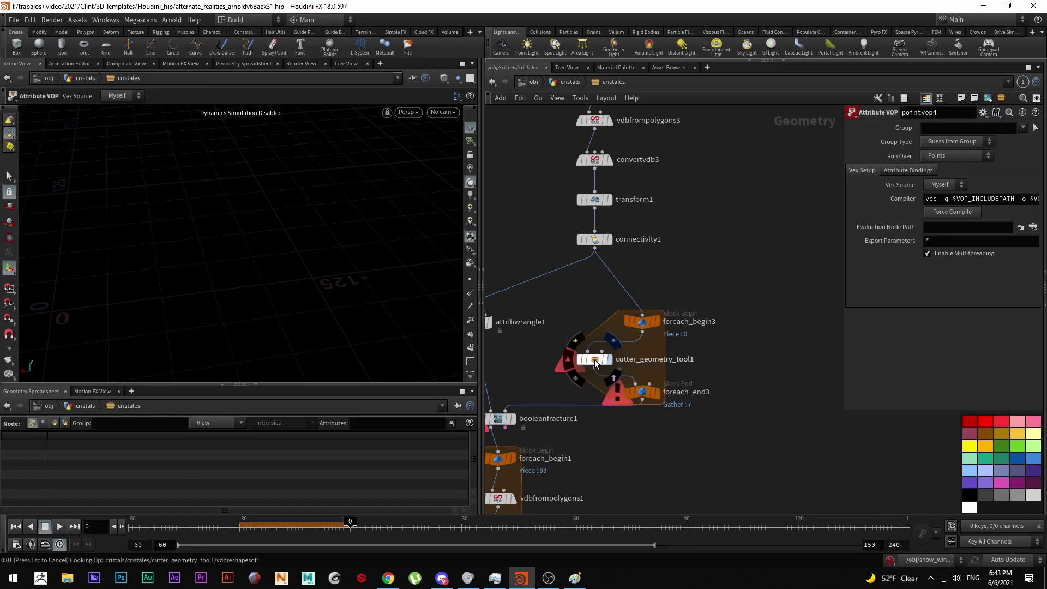
pyautogui.click(596, 364)
pyautogui.moveTo(293, 251); pyautogui.dragTo(269, 241)
pyautogui.scroll(3, 626, 409)
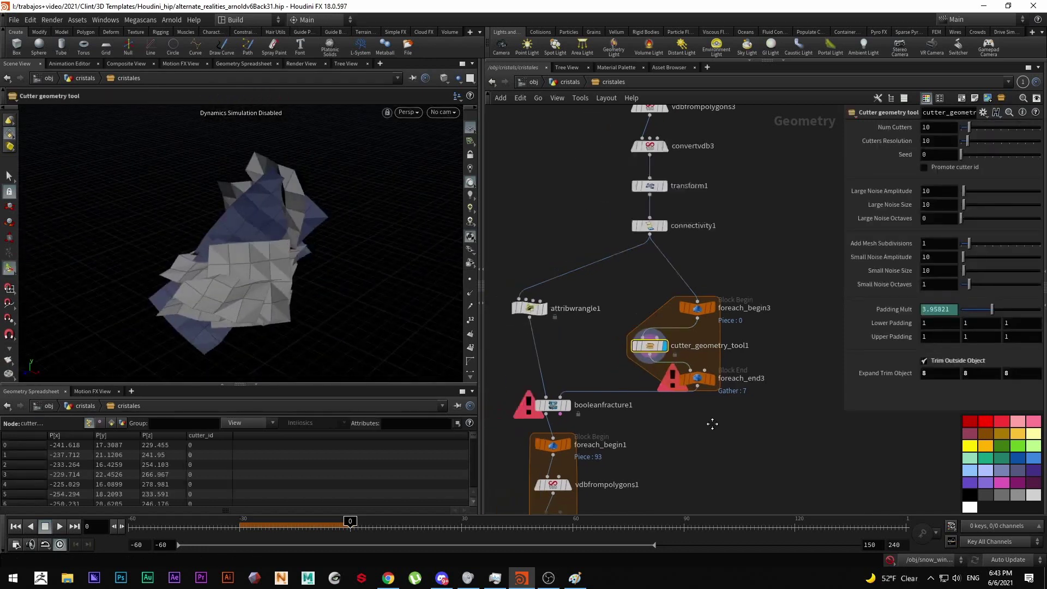
pyautogui.moveTo(608, 398)
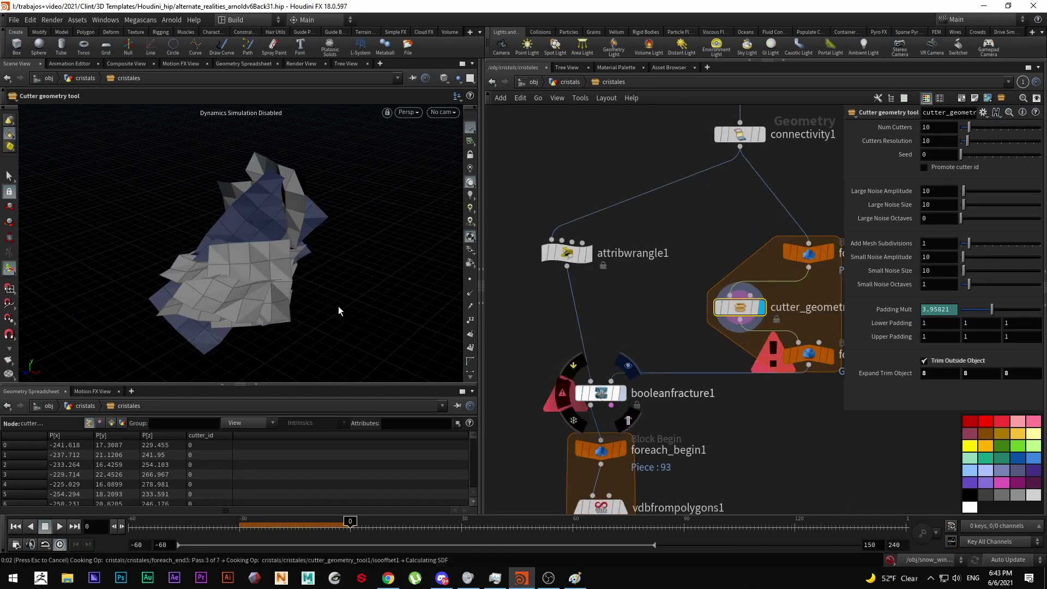
pyautogui.click(626, 366)
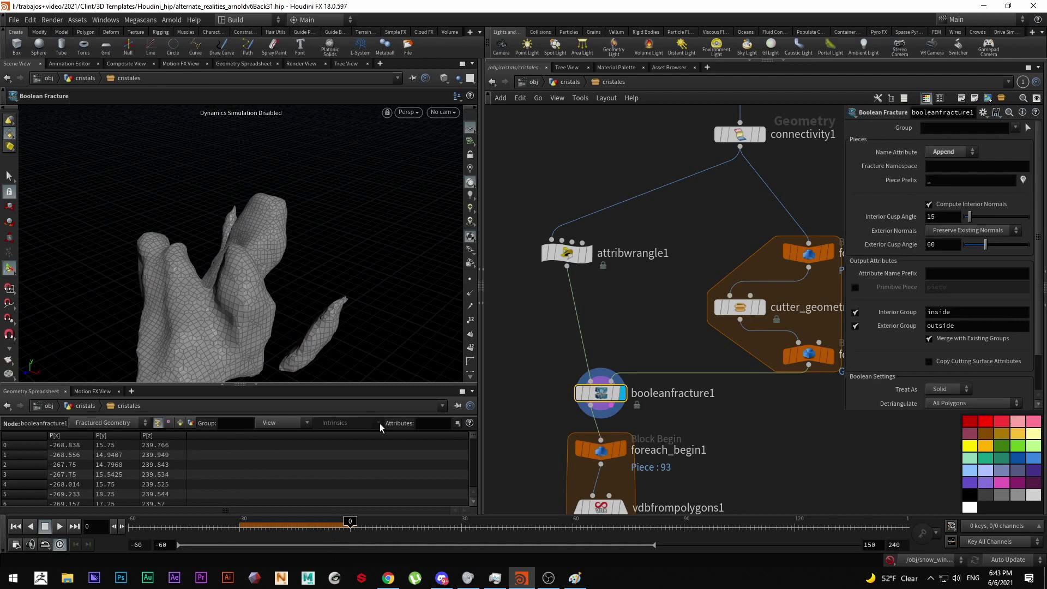
# Open booleanfracture1's node information and visualize its name attribute to colour the fractured pieces.
pyautogui.middleClick(598, 398)
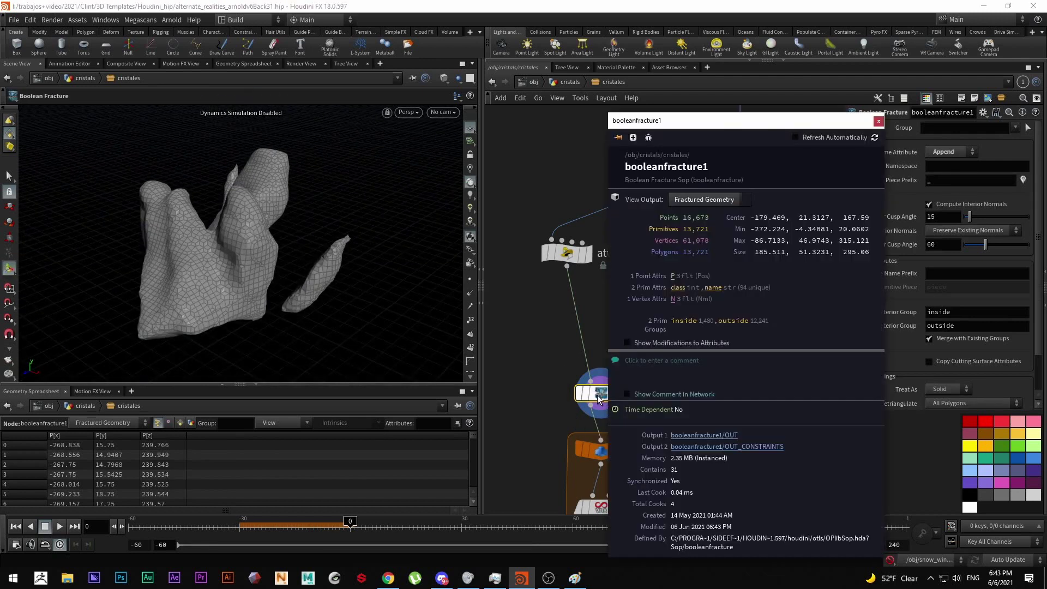
pyautogui.click(714, 289)
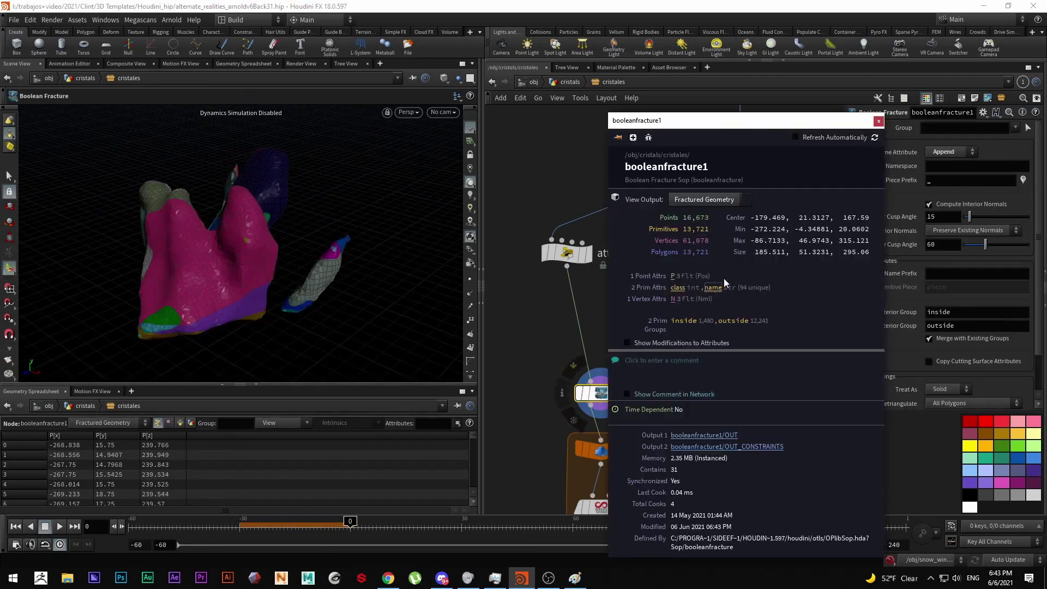
pyautogui.click(871, 126)
pyautogui.moveTo(295, 229); pyautogui.dragTo(229, 240)
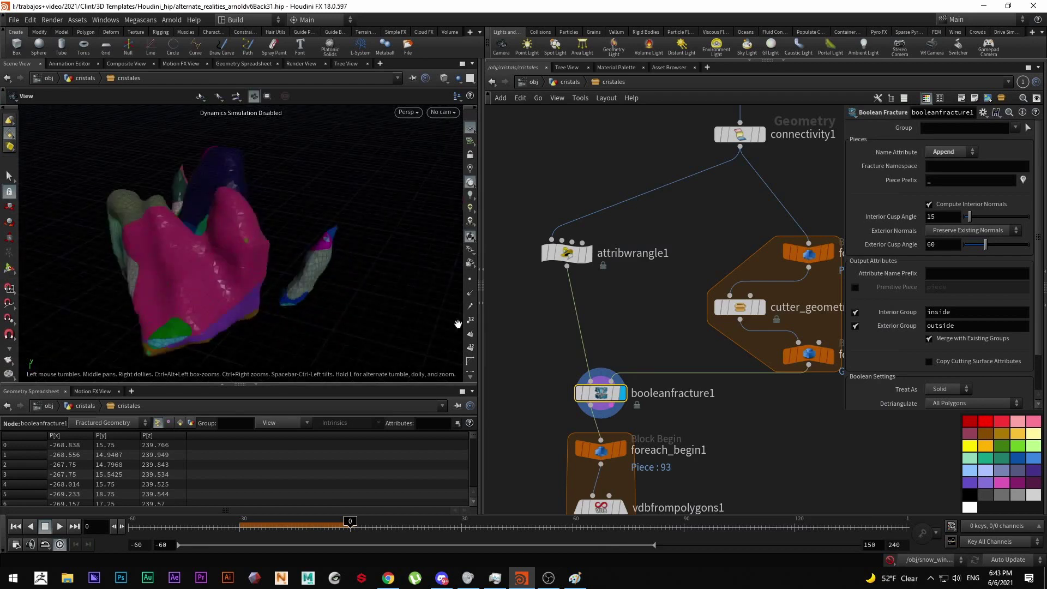
# Add an Exploded View node to booleanfracture1's fractured output and display it to inspect the separated pieces.
pyautogui.click(592, 406)
pyautogui.moveTo(532, 382); pyautogui.dragTo(665, 320, button='middle')
pyautogui.press('Tab')
pyautogui.write('expl')
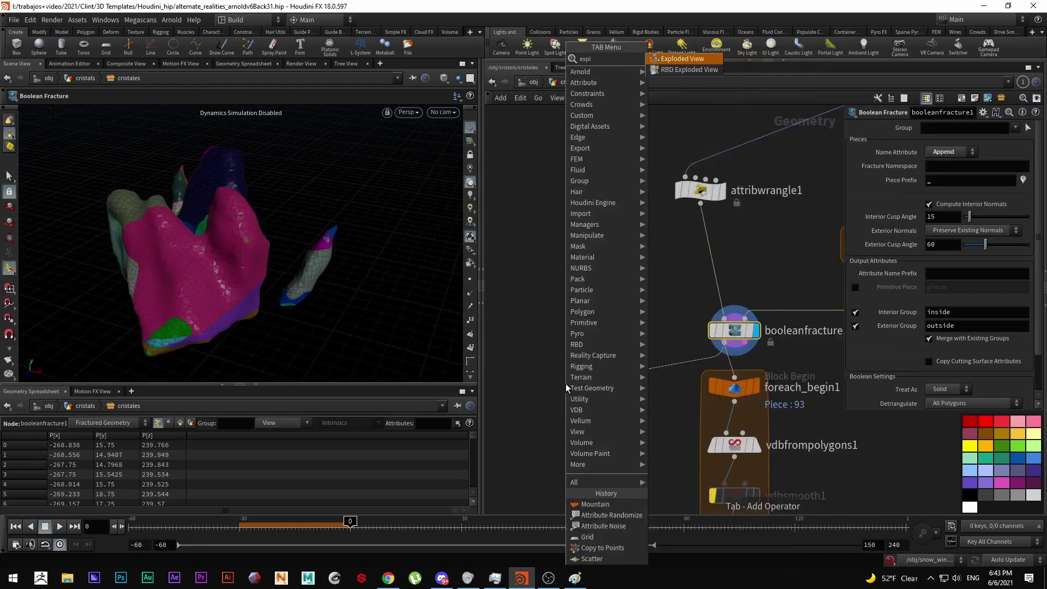
pyautogui.press('Return')
pyautogui.click(565, 384)
pyautogui.click(586, 383)
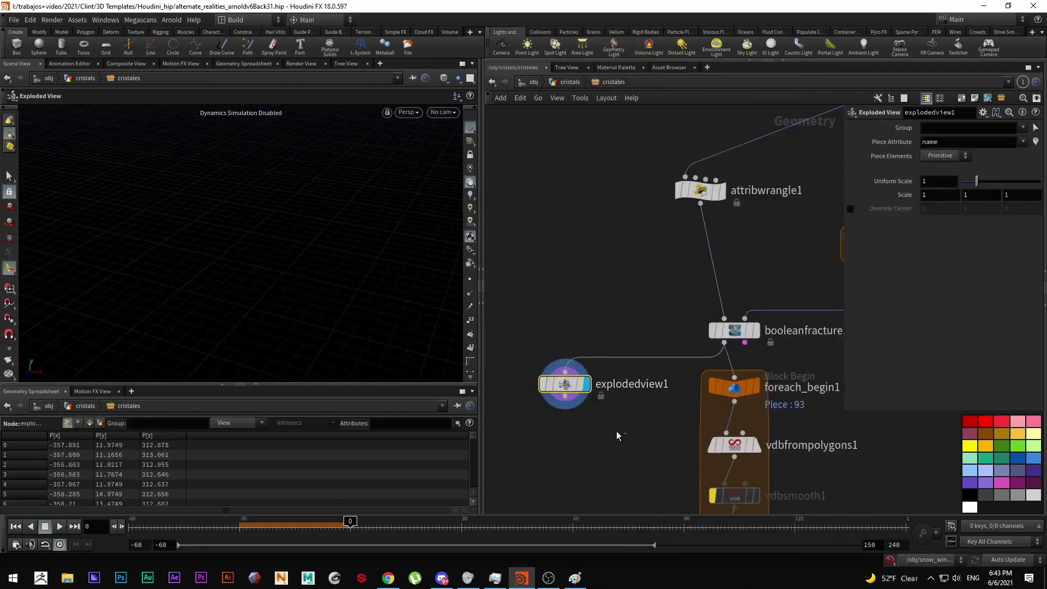
pyautogui.hotkey('space', 'g')
pyautogui.scroll(10, 142, 256)
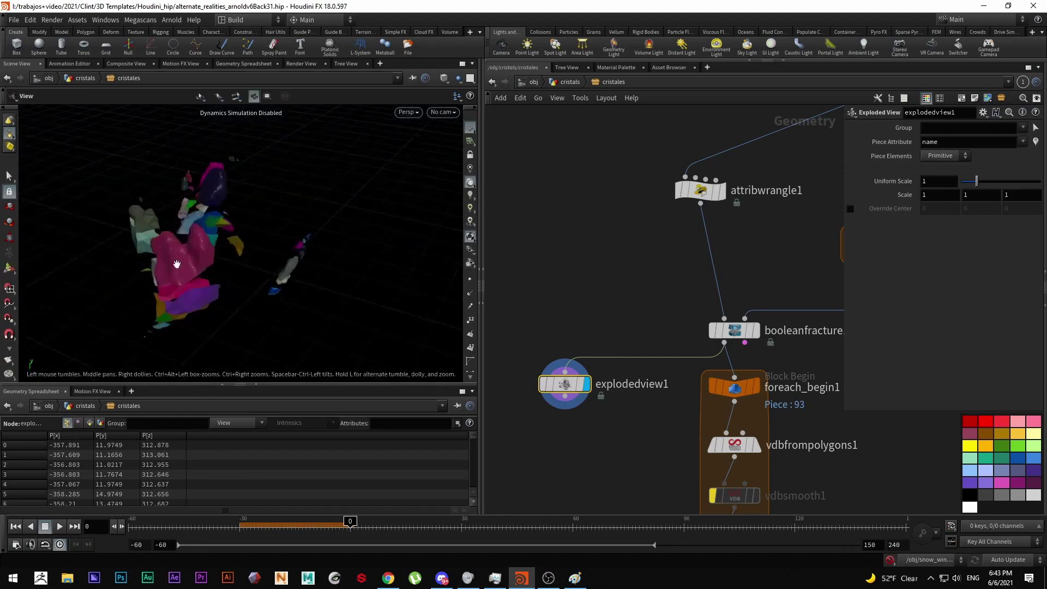
pyautogui.moveTo(151, 245); pyautogui.dragTo(422, 225)
# Delete the explodedview1 node and go back to booleanfracture1.
pyautogui.press('Return')
pyautogui.scroll(-3, 649, 328)
pyautogui.press('Delete')
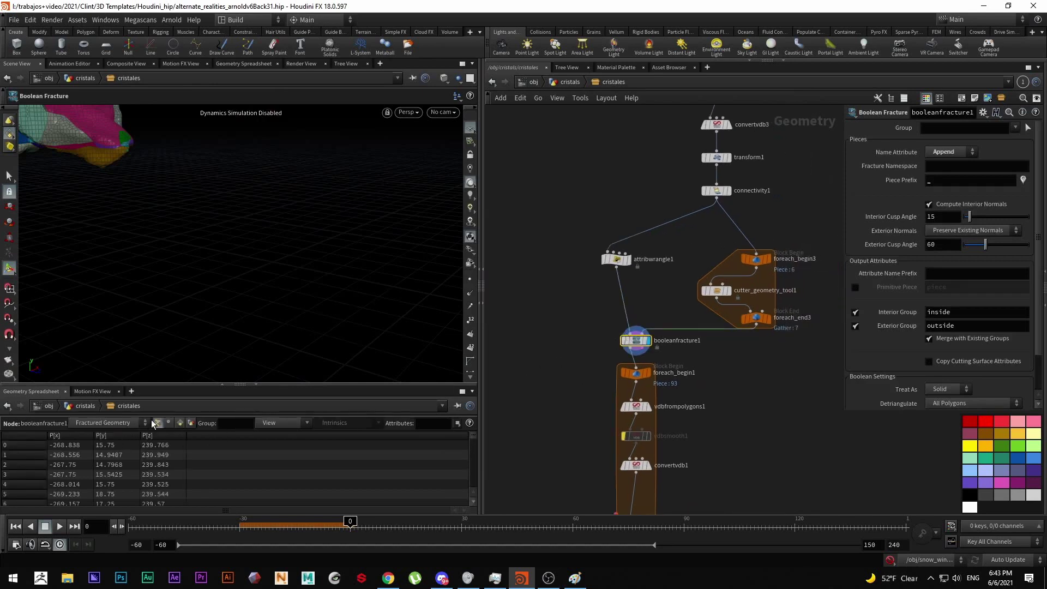
# List booleanfracture1's primitive attributes in the geometry spreadsheet, sorted by name in descending order.
pyautogui.click(179, 423)
pyautogui.click(116, 437)
pyautogui.click(122, 436)
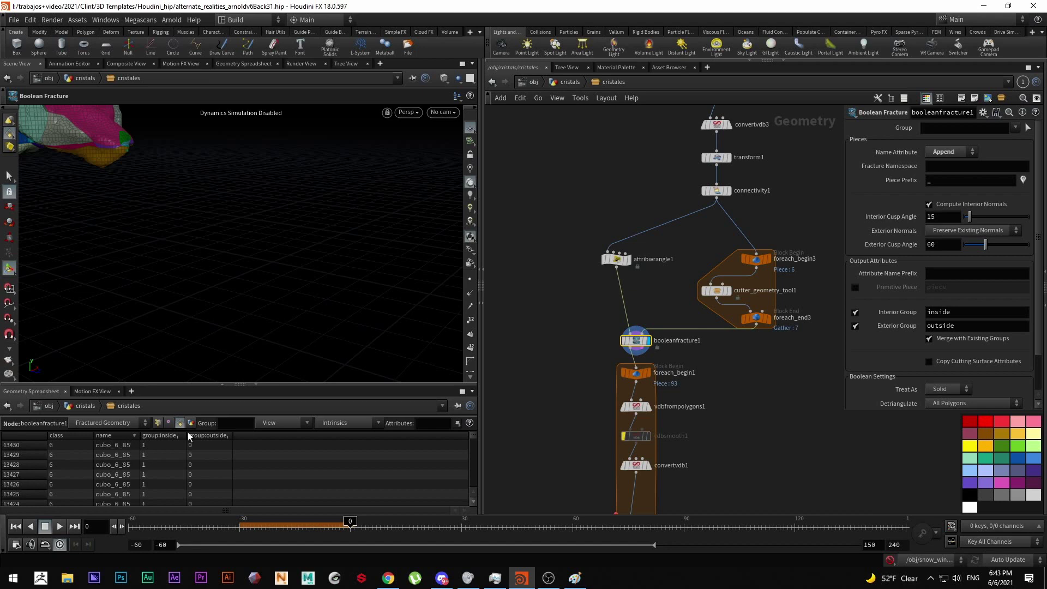
# Examine attribwrangle1's naming expression, comparing its displayed result and name values with connectivity1's.
pyautogui.click(616, 259)
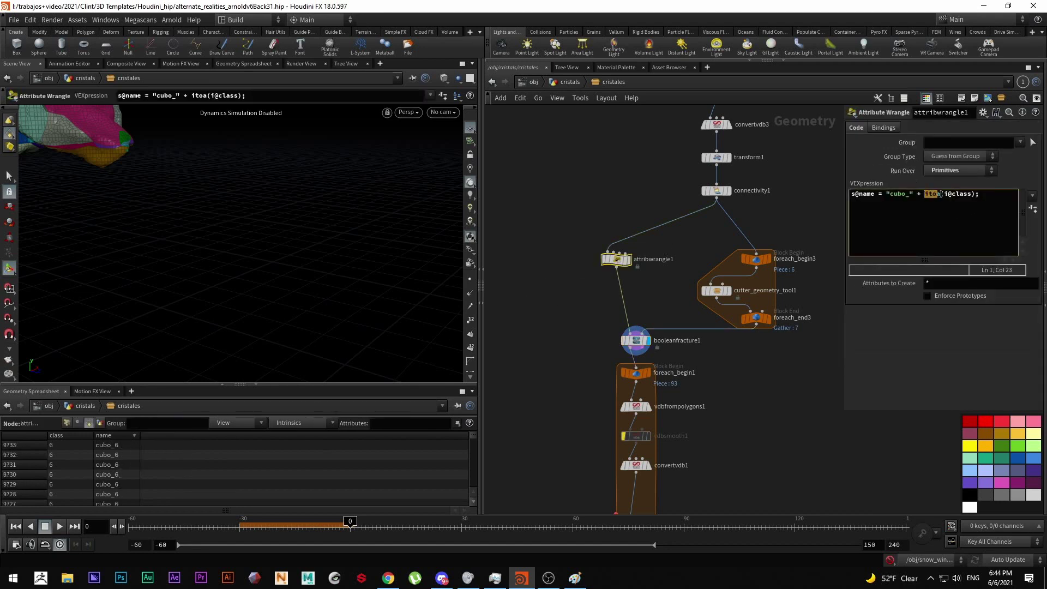
pyautogui.click(729, 190)
pyautogui.click(717, 194)
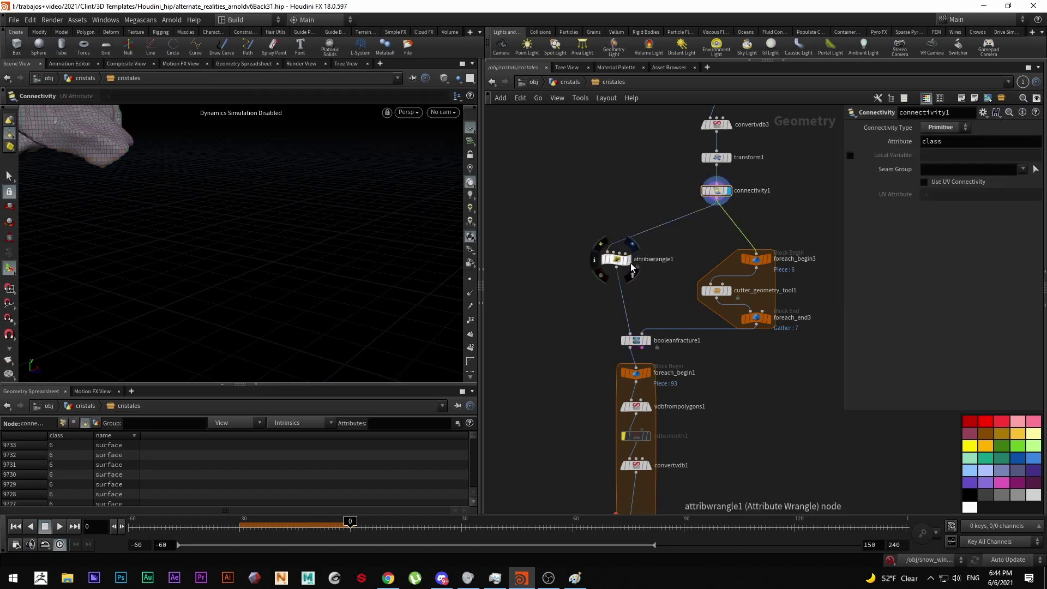
pyautogui.click(615, 258)
pyautogui.click(627, 259)
pyautogui.press('Escape')
pyautogui.moveTo(110, 195); pyautogui.dragTo(181, 258)
pyautogui.press('Return')
# Display booleanfracture1 and inspect the coloured fracture pieces from close up and from other sides.
pyautogui.moveTo(667, 372); pyautogui.dragTo(642, 277, button='middle')
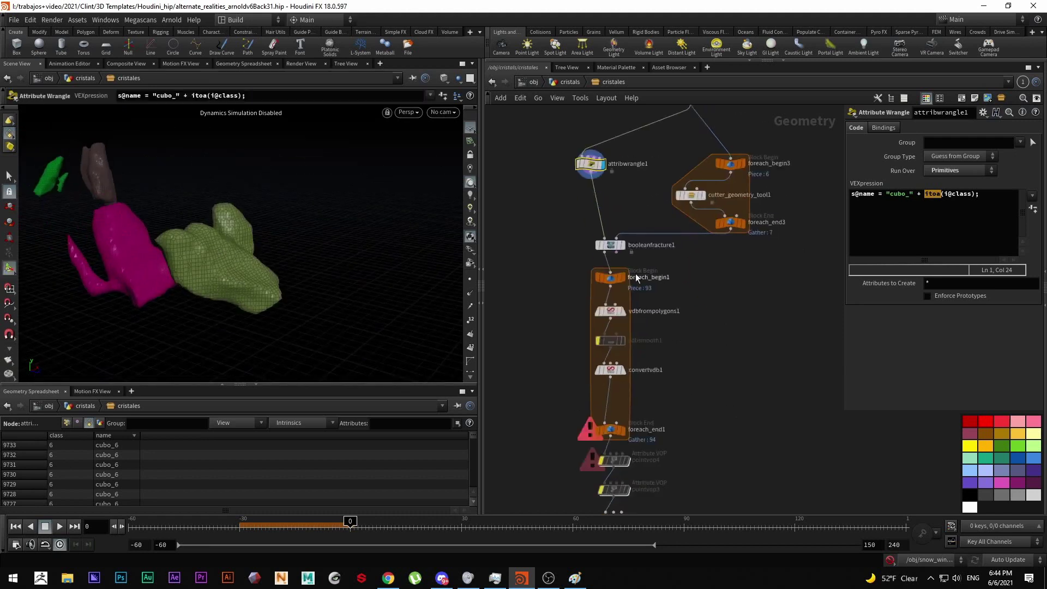
pyautogui.click(621, 247)
pyautogui.click(615, 246)
pyautogui.press('Escape')
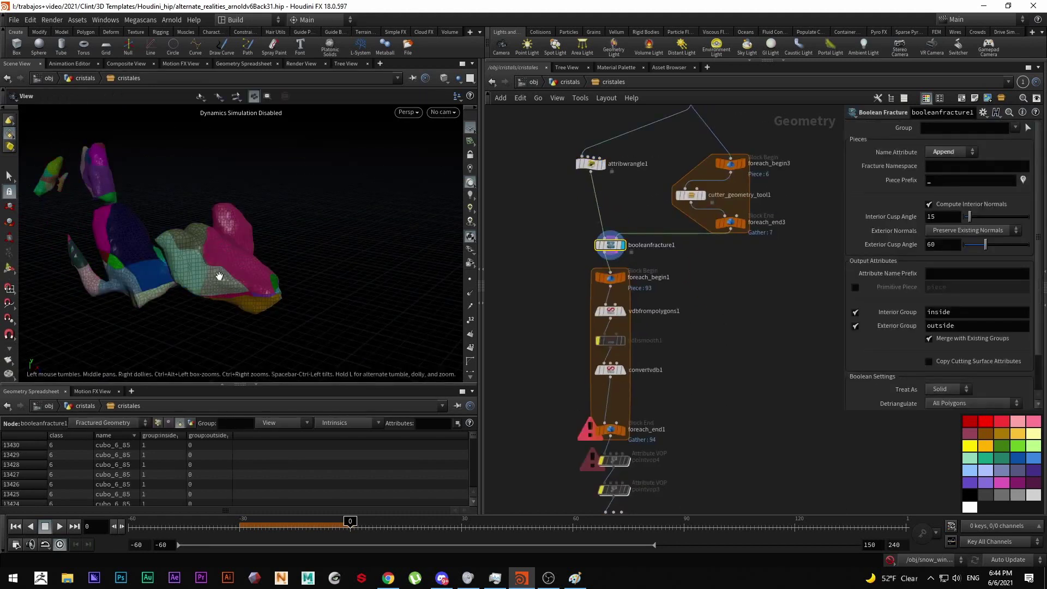
pyautogui.scroll(6, 219, 276)
pyautogui.press('Return')
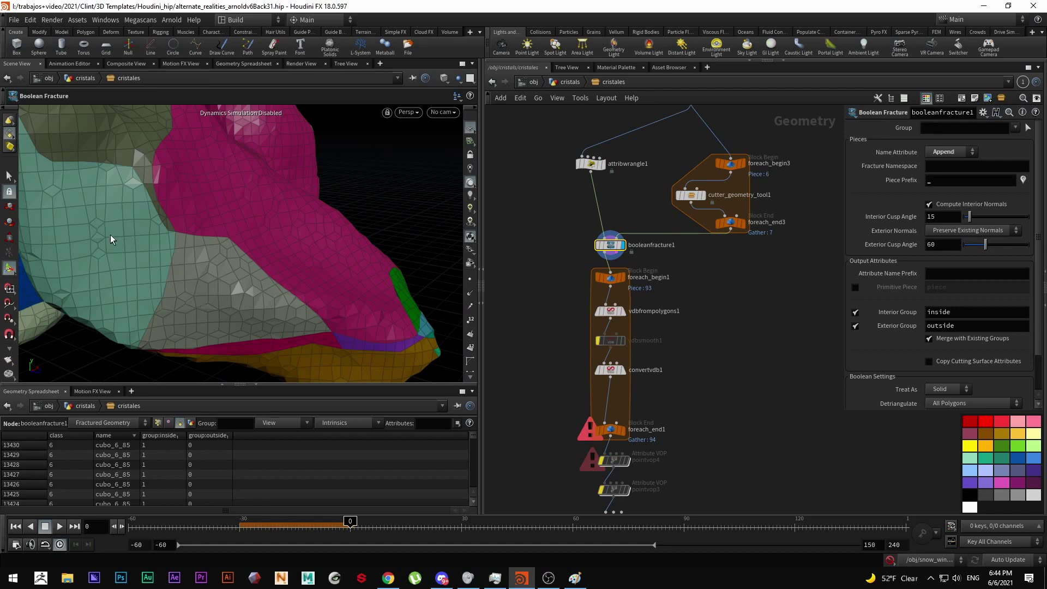
pyautogui.press('Escape')
pyautogui.moveTo(276, 227); pyautogui.dragTo(113, 299)
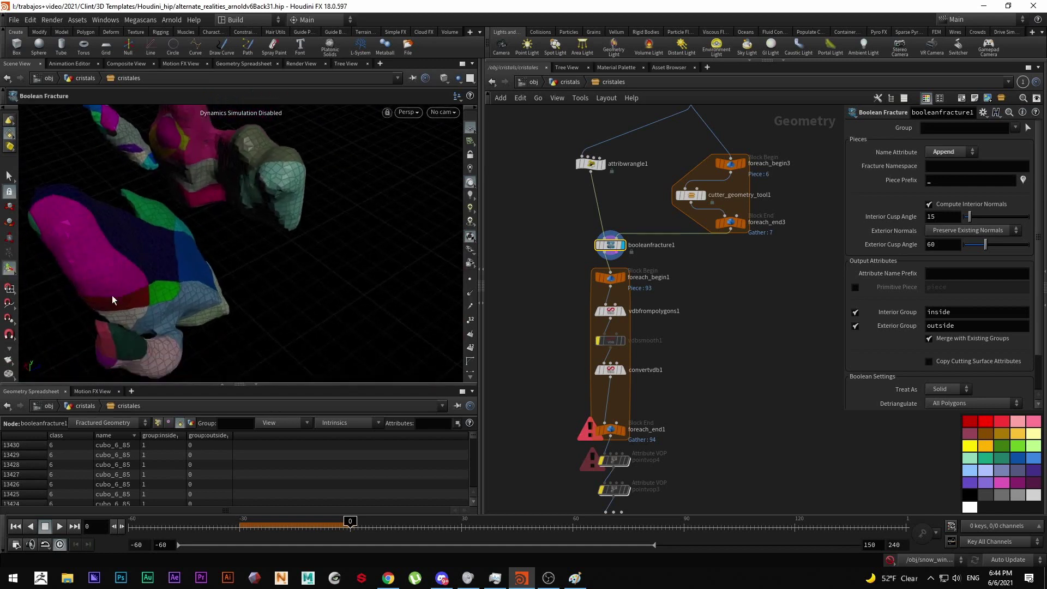
# Step through the for-each loop from vdbfrompolygons1 to convertvdb1, then display foreach_end1 to inspect the remeshed cracks.
pyautogui.click(622, 311)
pyautogui.click(611, 310)
pyautogui.keyDown('alt'); pyautogui.moveTo(110, 316); pyautogui.dragTo(131, 291); pyautogui.keyUp('alt')
pyautogui.click(622, 369)
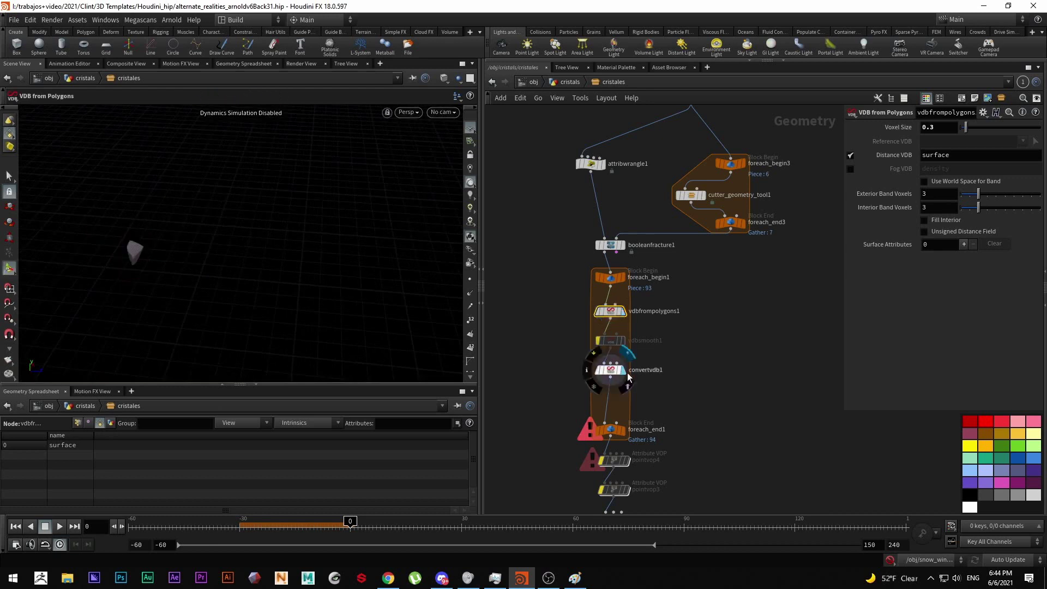
pyautogui.click(622, 429)
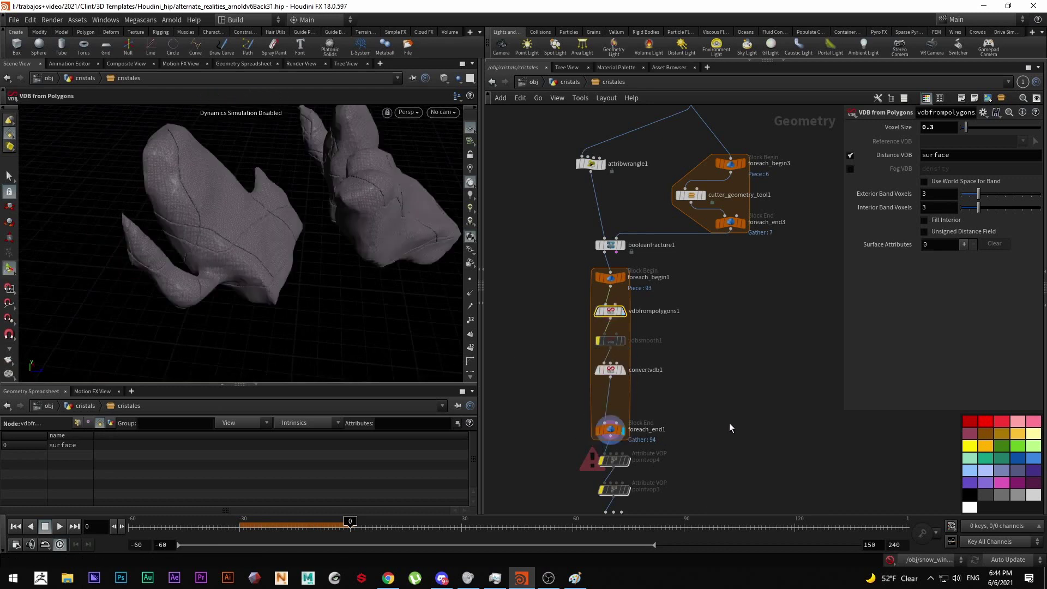
pyautogui.scroll(10, 168, 197)
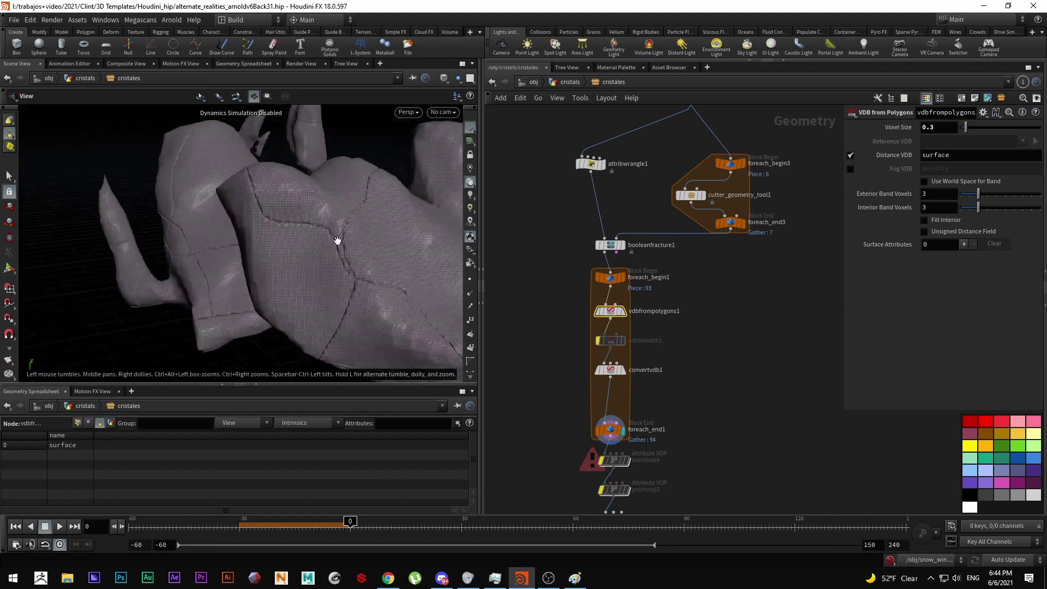
pyautogui.moveTo(240, 235); pyautogui.dragTo(443, 315)
pyautogui.press('Return')
# Bypass polyreduce1 and display pointvop2 to inspect the shaded crystals.
pyautogui.scroll(-2, 472, 345)
pyautogui.click(470, 362)
pyautogui.scroll(-2, 544, 258)
pyautogui.moveTo(543, 258); pyautogui.dragTo(531, 219, button='middle')
pyautogui.moveTo(547, 402); pyautogui.dragTo(546, 318, button='middle')
pyautogui.scroll(3, 571, 355)
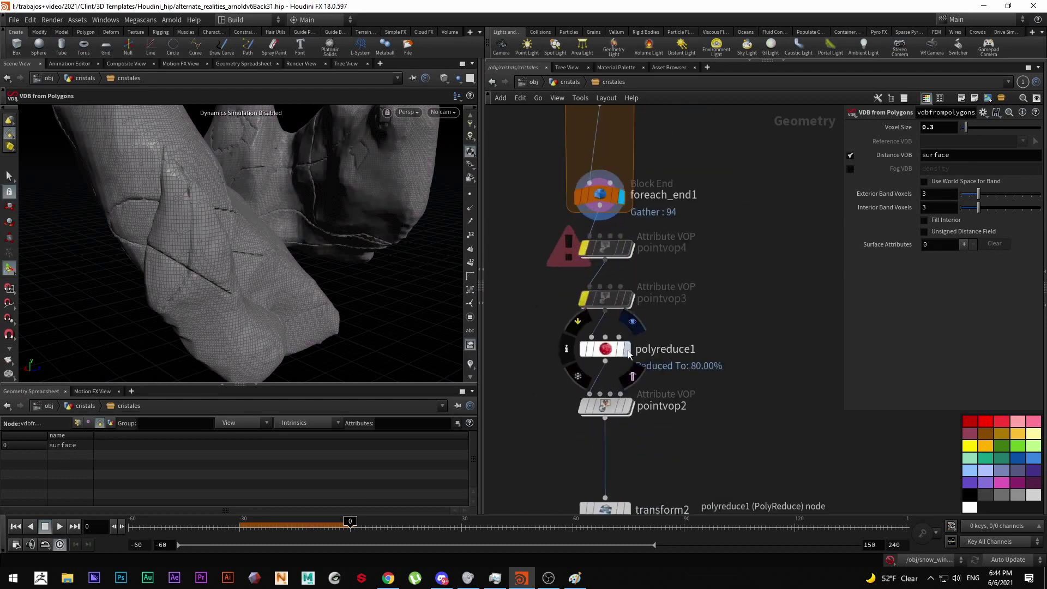
pyautogui.click(584, 348)
pyautogui.click(628, 406)
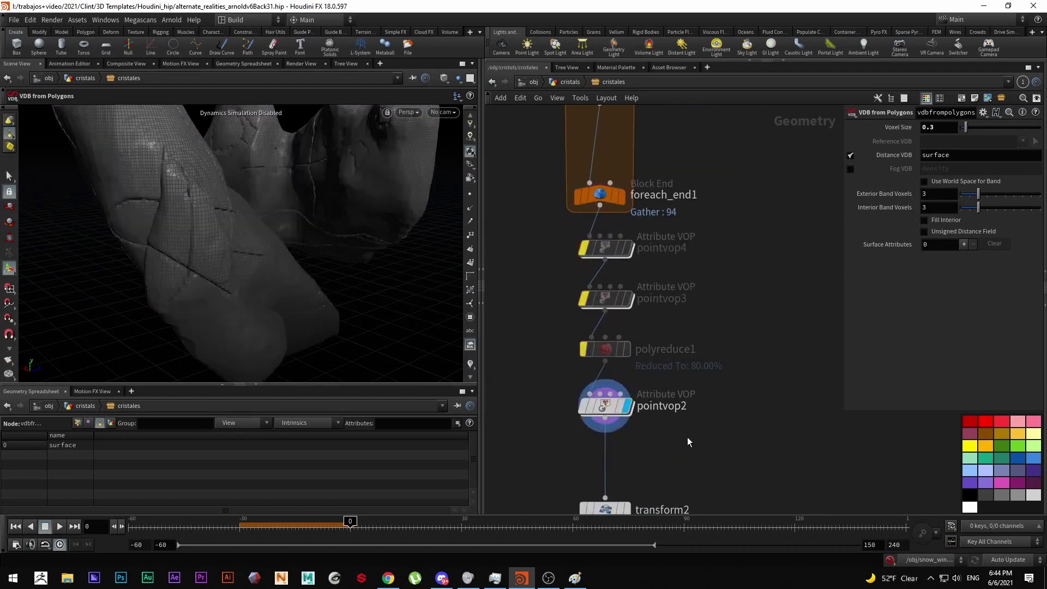
pyautogui.keyDown('alt'); pyautogui.moveTo(348, 284); pyautogui.dragTo(327, 250, button='right'); pyautogui.keyUp('alt')
pyautogui.keyDown('alt'); pyautogui.moveTo(327, 250); pyautogui.dragTo(404, 280); pyautogui.keyUp('alt')
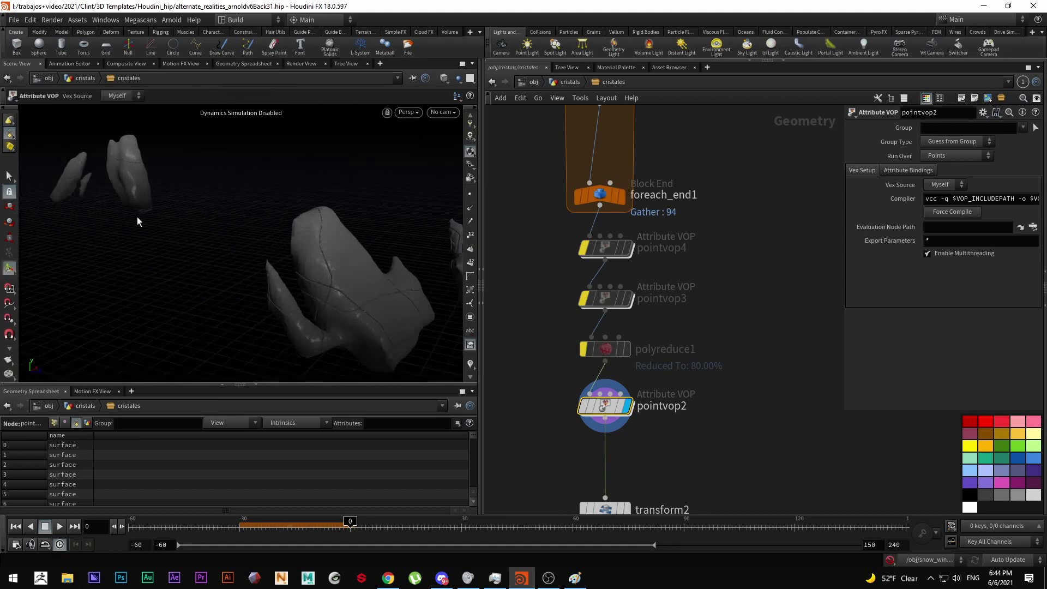
pyautogui.moveTo(277, 252); pyautogui.dragTo(306, 262)
# Open pointvop2's VEX network and examine the chain from relbbox1 through vectofloat1 to the geometry output.
pyautogui.doubleClick(606, 407)
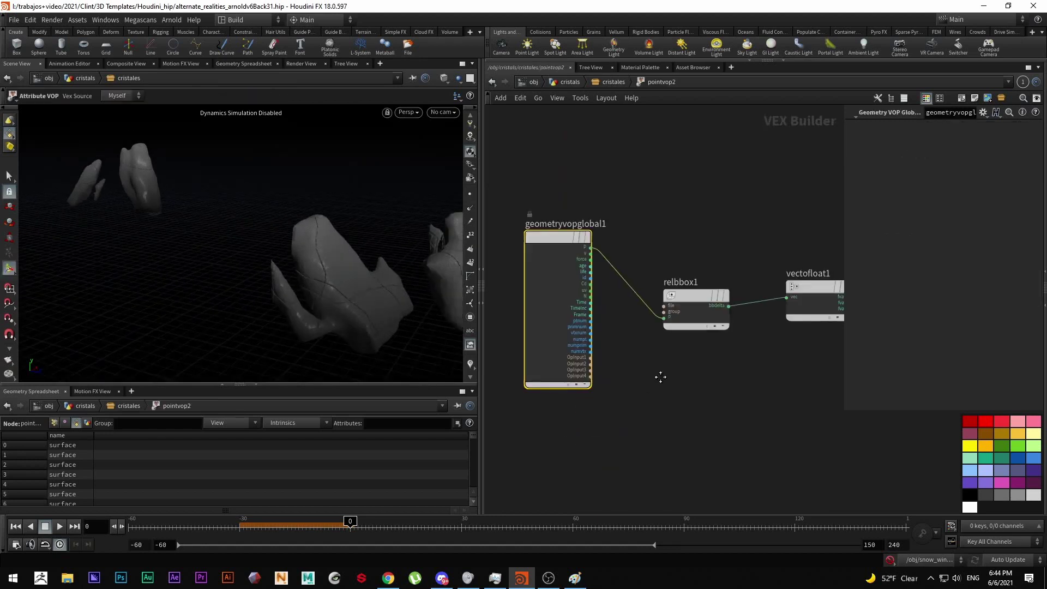
pyautogui.moveTo(712, 283); pyautogui.dragTo(708, 280)
pyautogui.moveTo(707, 279); pyautogui.dragTo(591, 282, button='middle')
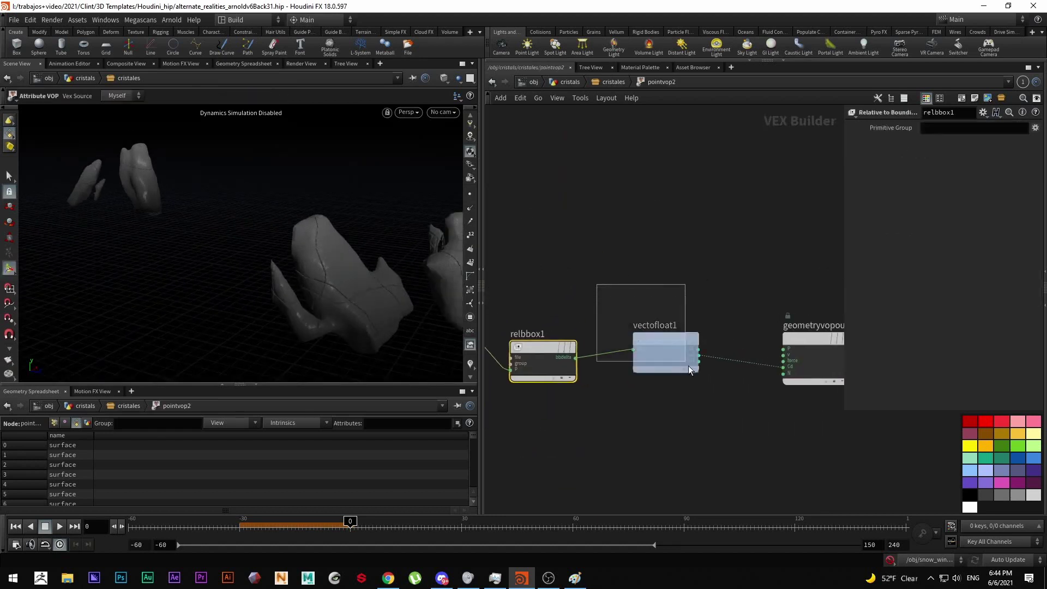
pyautogui.moveTo(668, 345); pyautogui.dragTo(670, 348)
pyautogui.moveTo(703, 348); pyautogui.dragTo(613, 337, button='middle')
# Try vectofloat1's fval1 as the Cd input of geometryvopoutput1, then reconnect fval2 to Cd.
pyautogui.click(609, 340)
pyautogui.click(691, 361)
pyautogui.moveTo(682, 360); pyautogui.dragTo(693, 357)
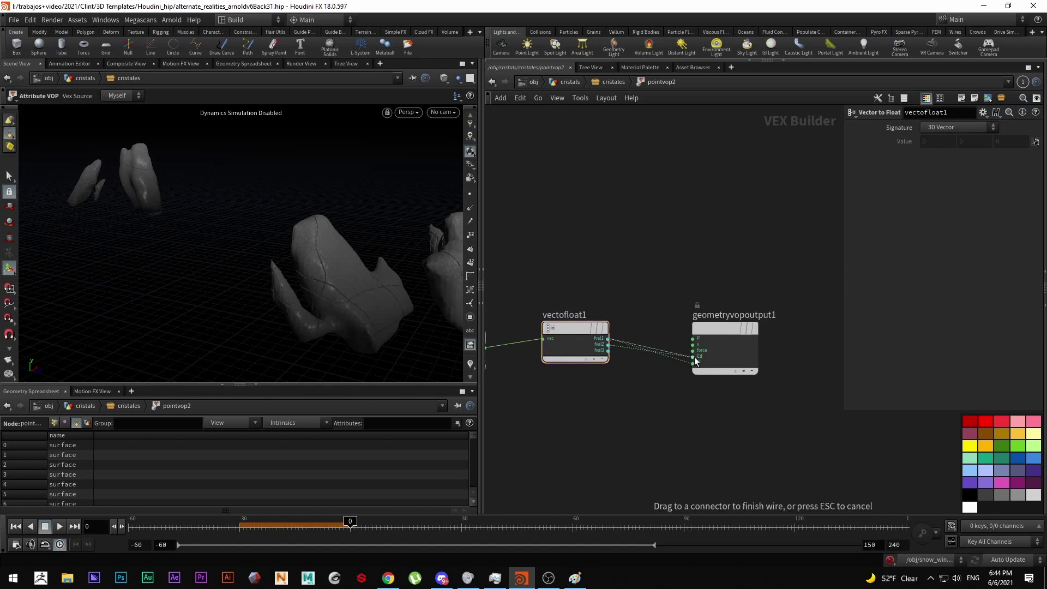
pyautogui.click(694, 357)
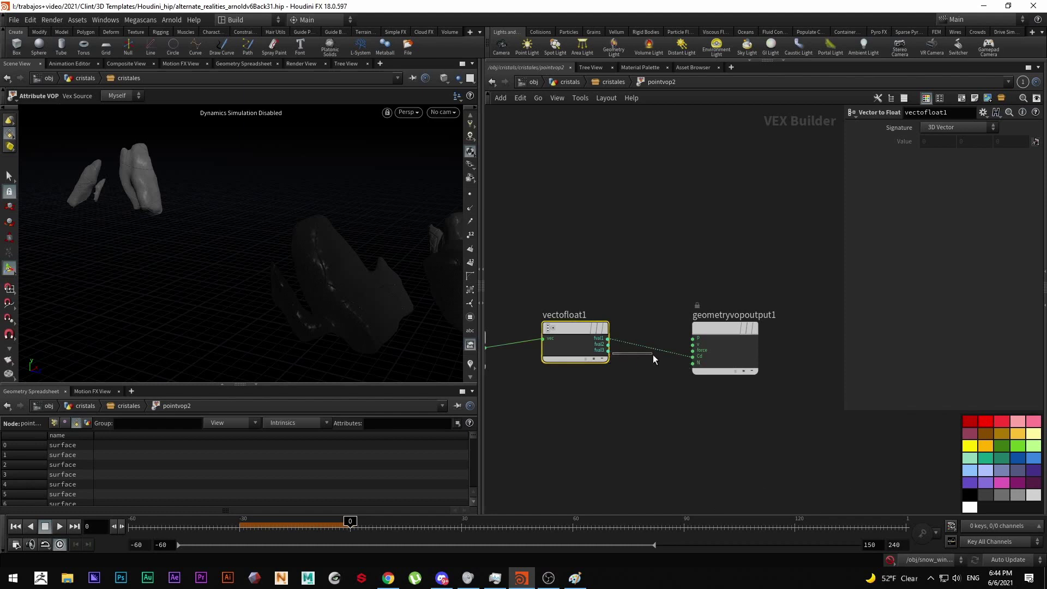
pyautogui.moveTo(641, 358); pyautogui.dragTo(685, 356)
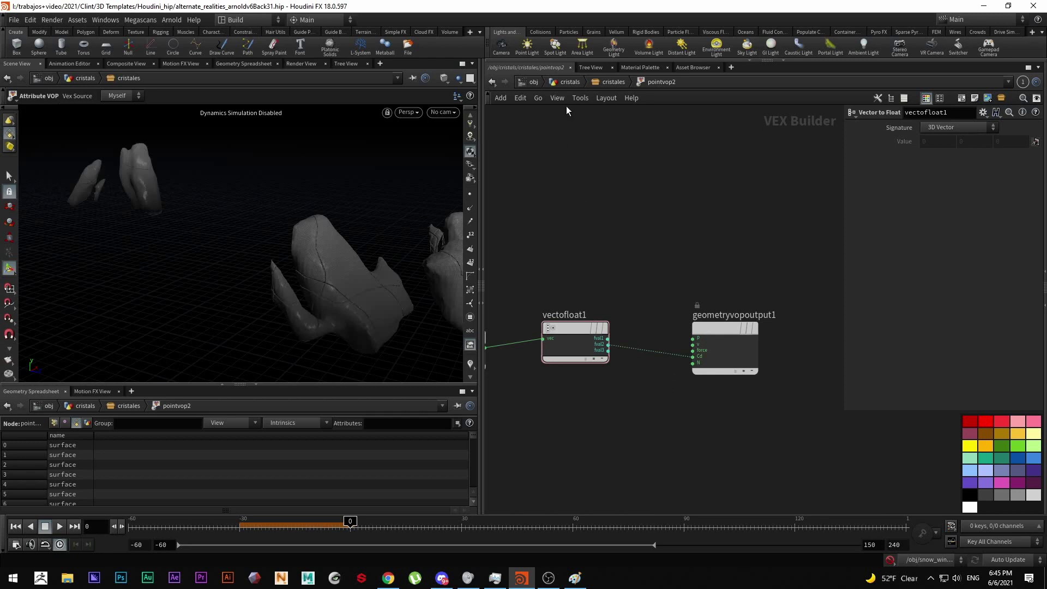
# Return to the cristales network and display transform2 to examine its inverted transformation.
pyautogui.click(606, 82)
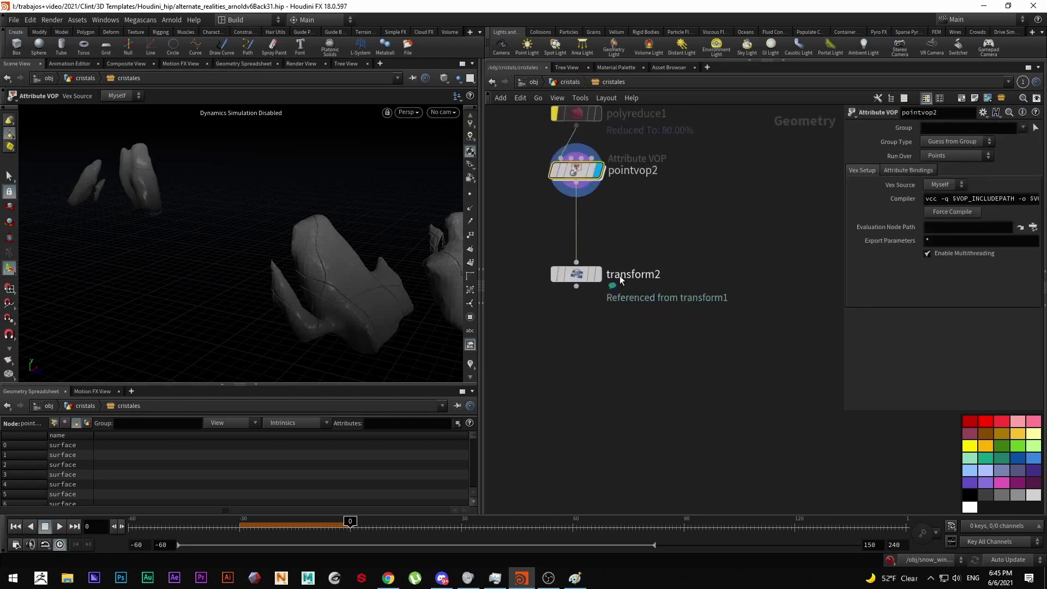
pyautogui.click(602, 279)
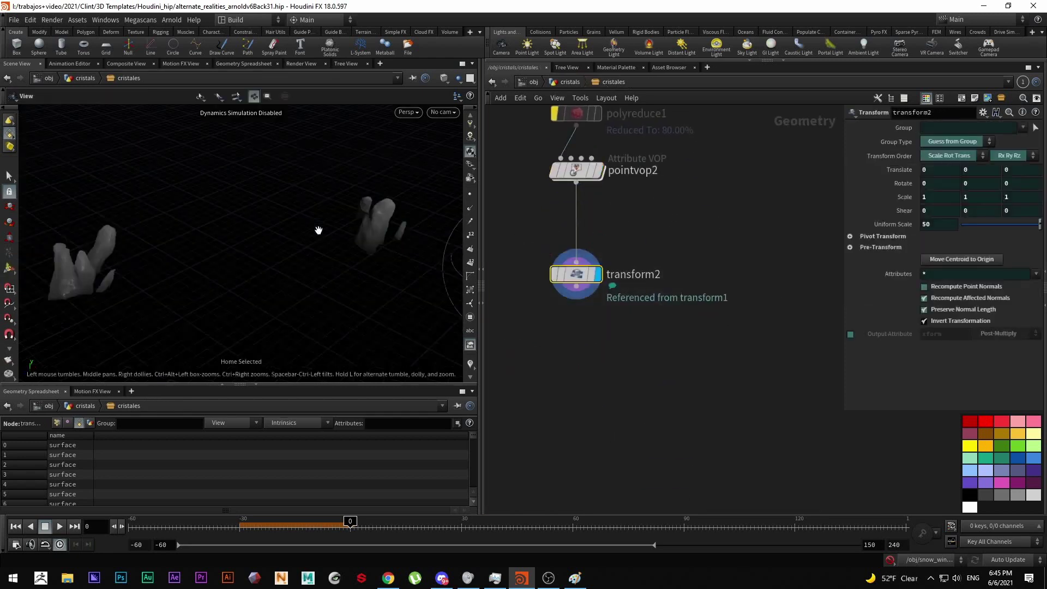
pyautogui.scroll(-5, 617, 316)
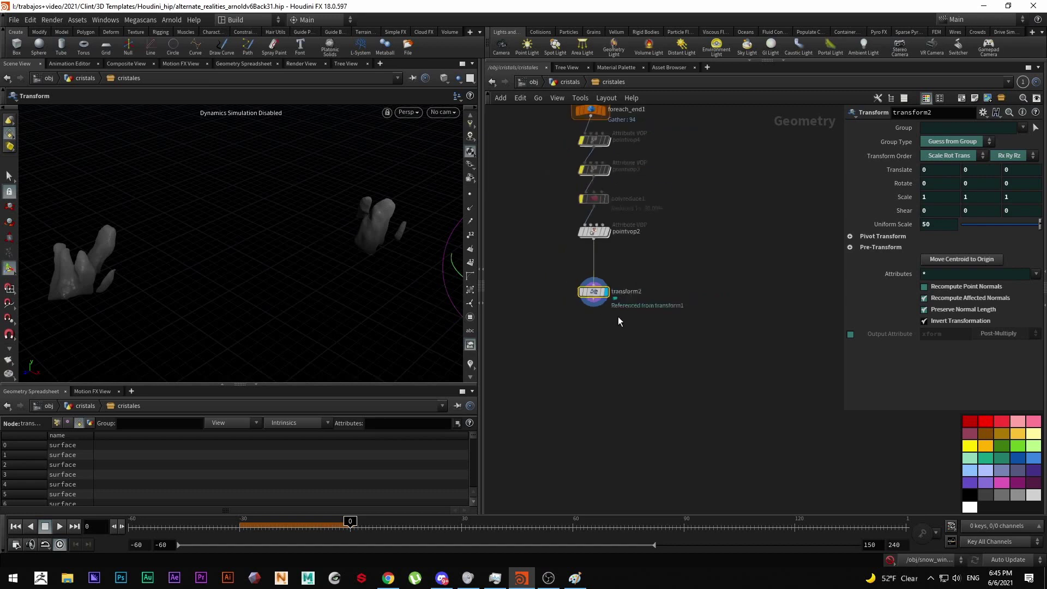
# Go up to the cristals network and display the CRISTALS null to inspect the final crystal geometry.
pyautogui.click(572, 82)
pyautogui.scroll(-3, 649, 316)
pyautogui.scroll(4, 608, 369)
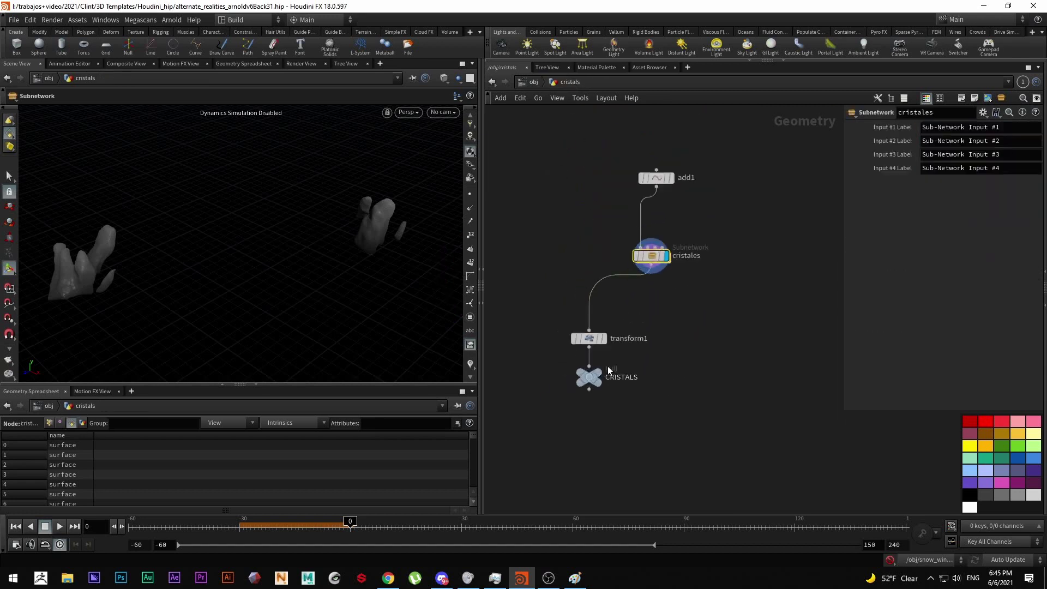
pyautogui.click(606, 360)
pyautogui.press('Escape')
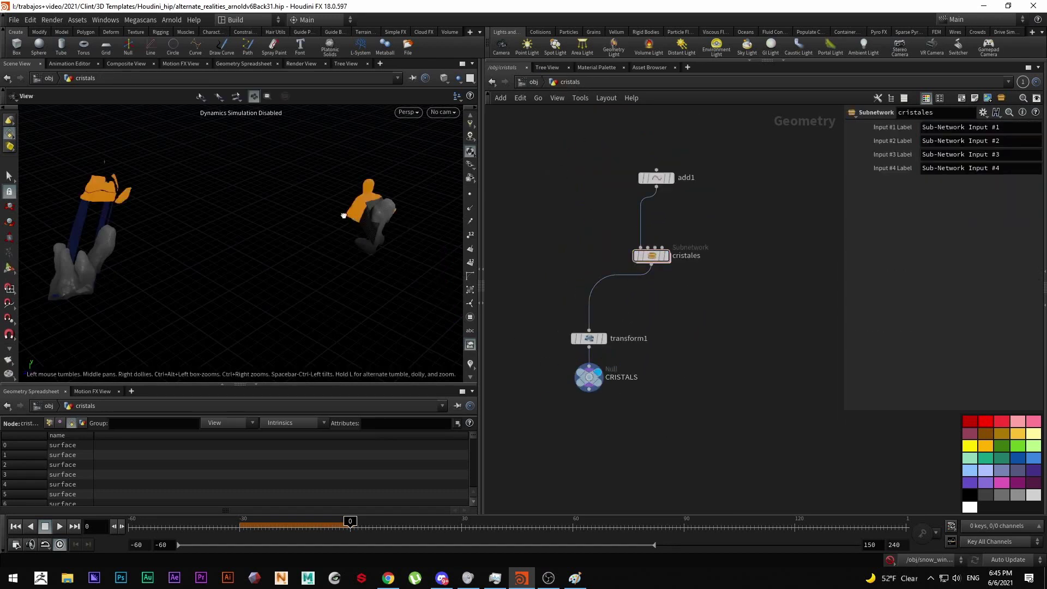
pyautogui.moveTo(354, 208); pyautogui.dragTo(299, 203)
pyautogui.scroll(4, 299, 203)
pyautogui.scroll(3, 385, 211)
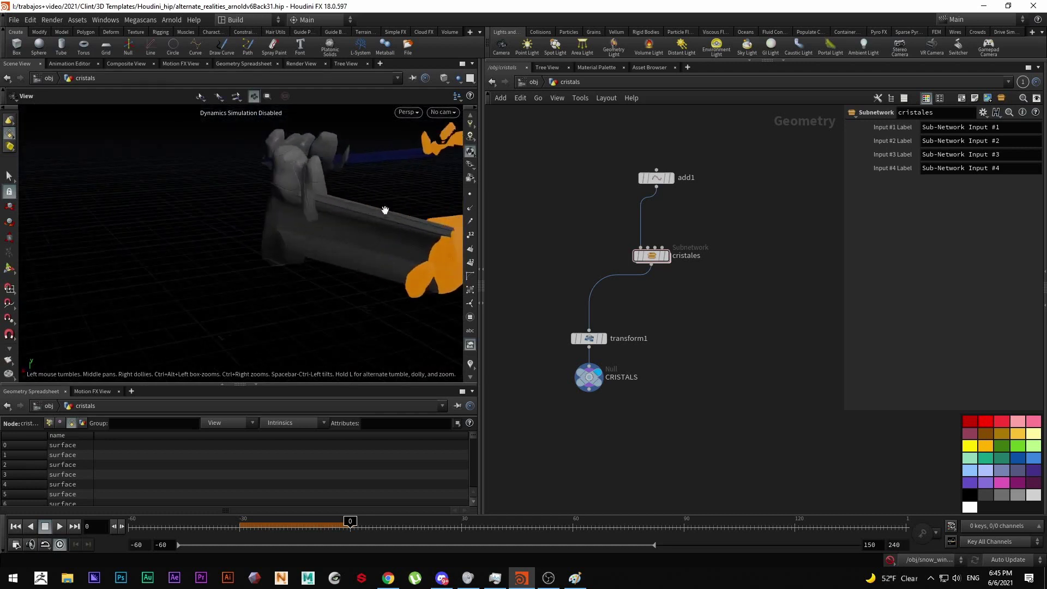
pyautogui.moveTo(416, 219)
pyautogui.keyDown('alt'); pyautogui.mouseDown()
pyautogui.moveTo(437, 199)
pyautogui.moveTo(428, 216)
pyautogui.mouseUp(); pyautogui.keyUp('alt')
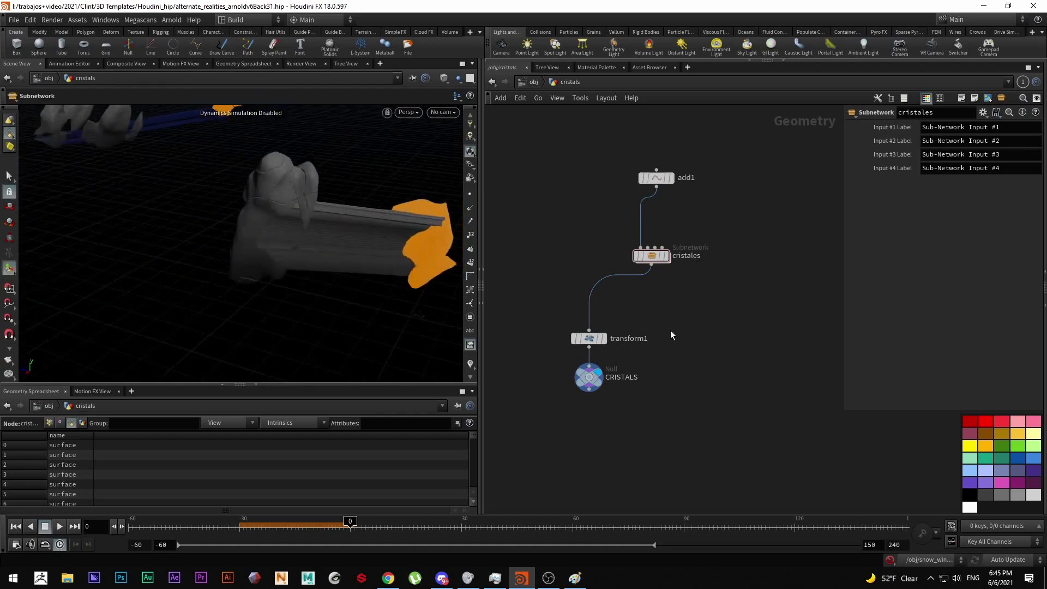
# Return to the object level and open the cloth object's network.
pyautogui.click(535, 83)
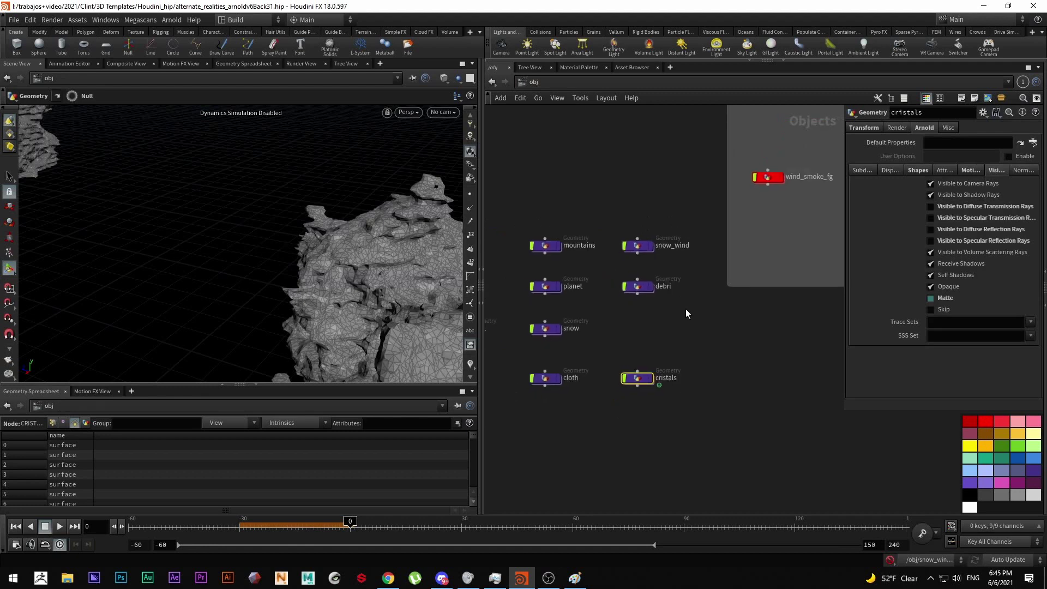
pyautogui.moveTo(581, 394); pyautogui.dragTo(666, 417, button='middle')
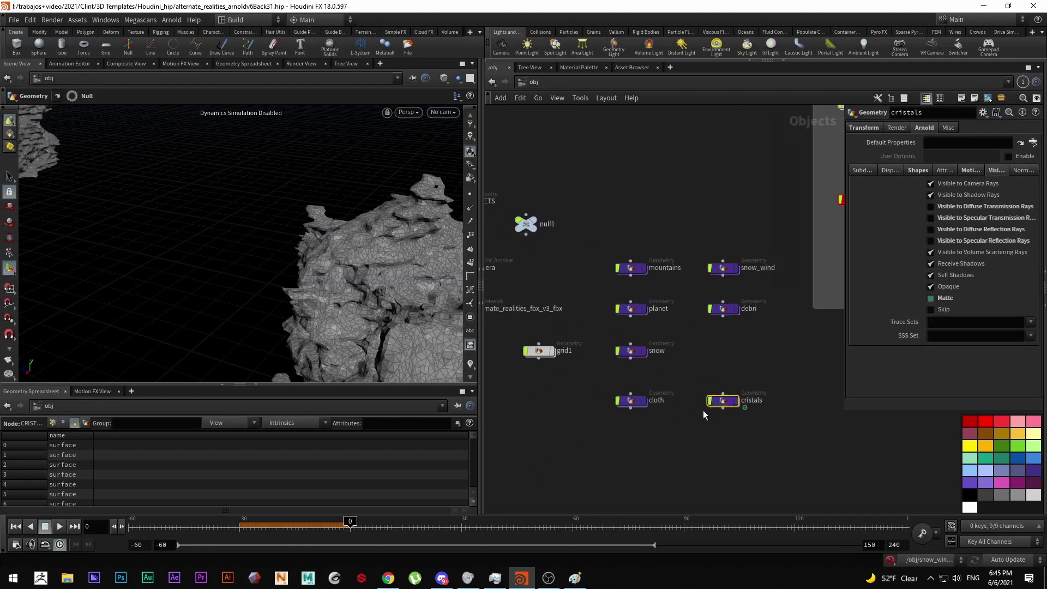
pyautogui.doubleClick(630, 404)
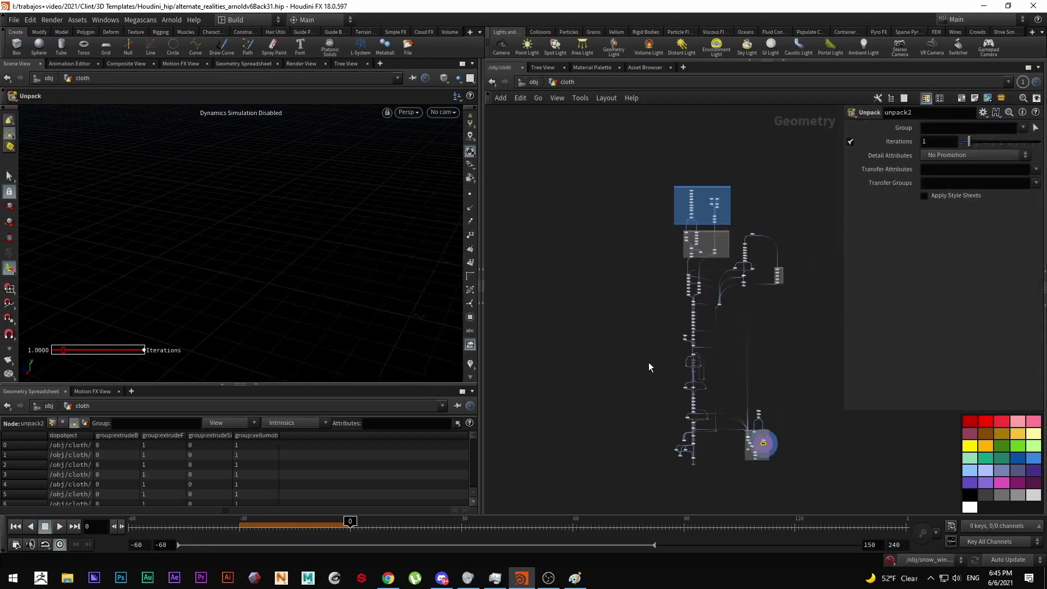
# Display fuse1 in the cloth network and inspect the closed cloak outline from several angles.
pyautogui.scroll(5, 684, 210)
pyautogui.scroll(-2, 624, 308)
pyautogui.scroll(5, 618, 330)
pyautogui.scroll(5, 618, 330)
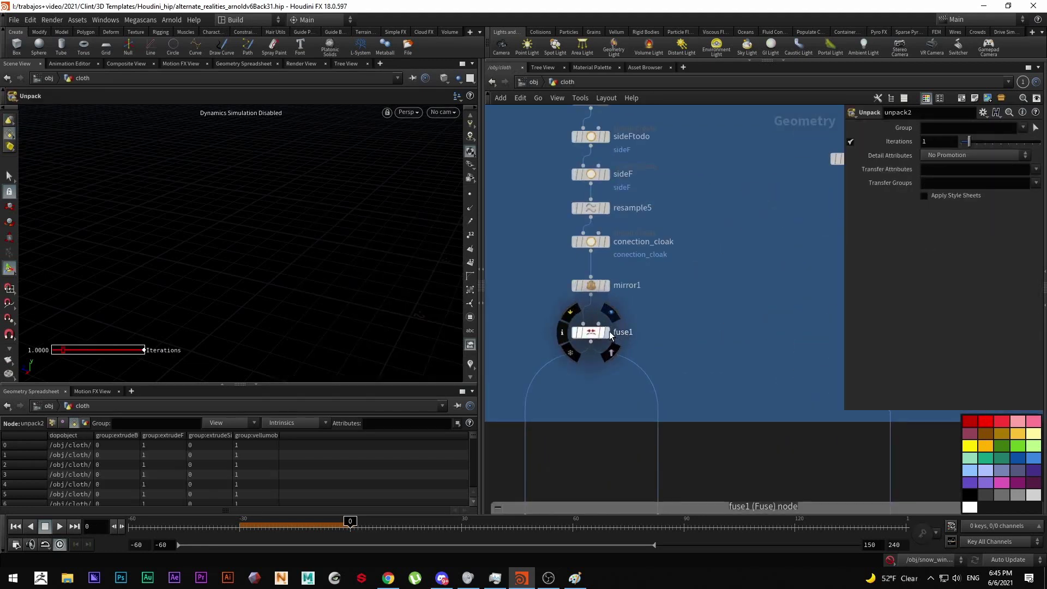
pyautogui.click(607, 331)
pyautogui.moveTo(304, 266); pyautogui.dragTo(308, 290)
pyautogui.moveTo(601, 328); pyautogui.dragTo(595, 339)
pyautogui.moveTo(346, 276); pyautogui.dragTo(420, 245)
# Display drawcurve2, resample1, edit1 and resample2 in turn to trace how the half cloak outline is drawn and adjusted.
pyautogui.scroll(-5, 561, 352)
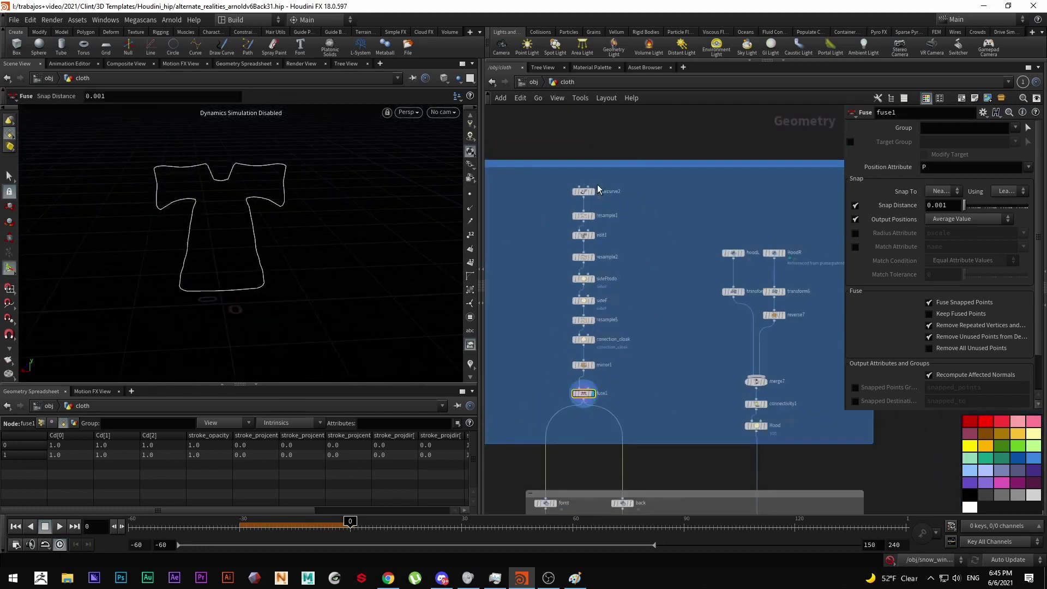
pyautogui.click(593, 191)
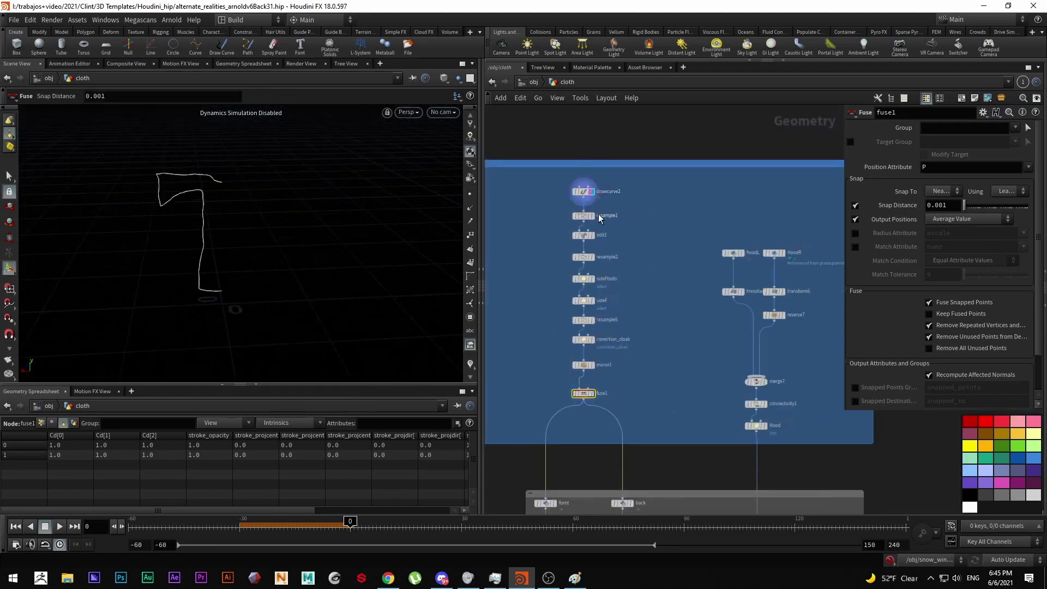
pyautogui.click(593, 216)
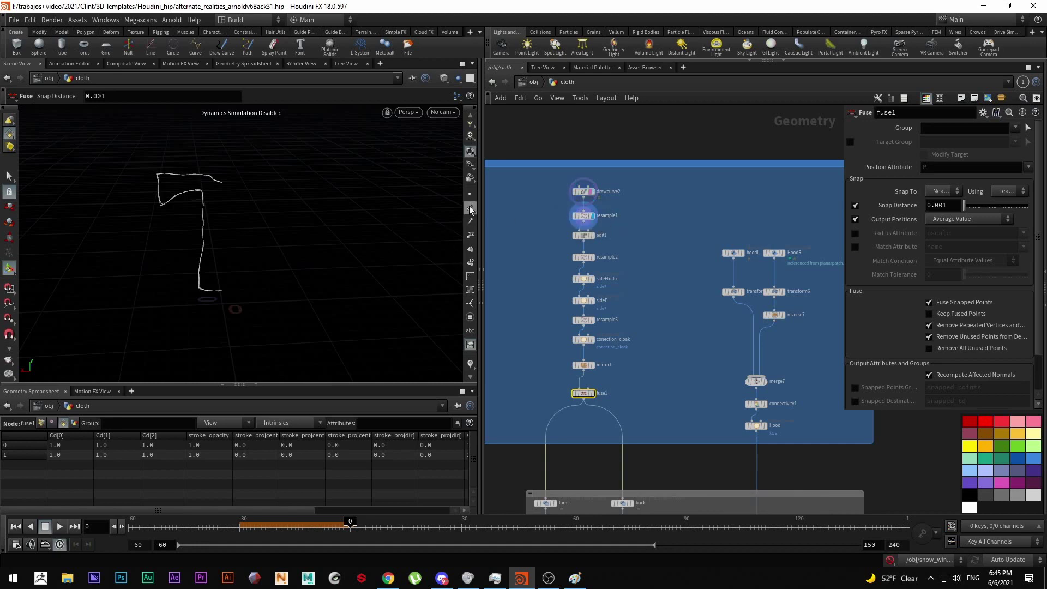
pyautogui.click(594, 237)
pyautogui.click(584, 234)
pyautogui.click(593, 257)
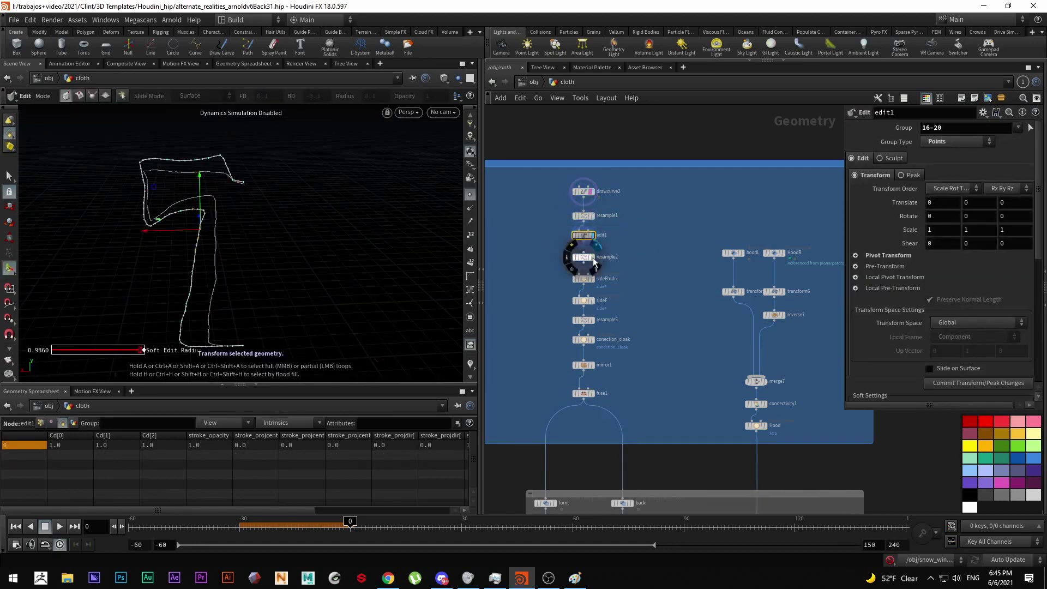
# Display the sideFtodo and sideF group nodes to compare the points assigned to the sideF group.
pyautogui.scroll(4, 591, 289)
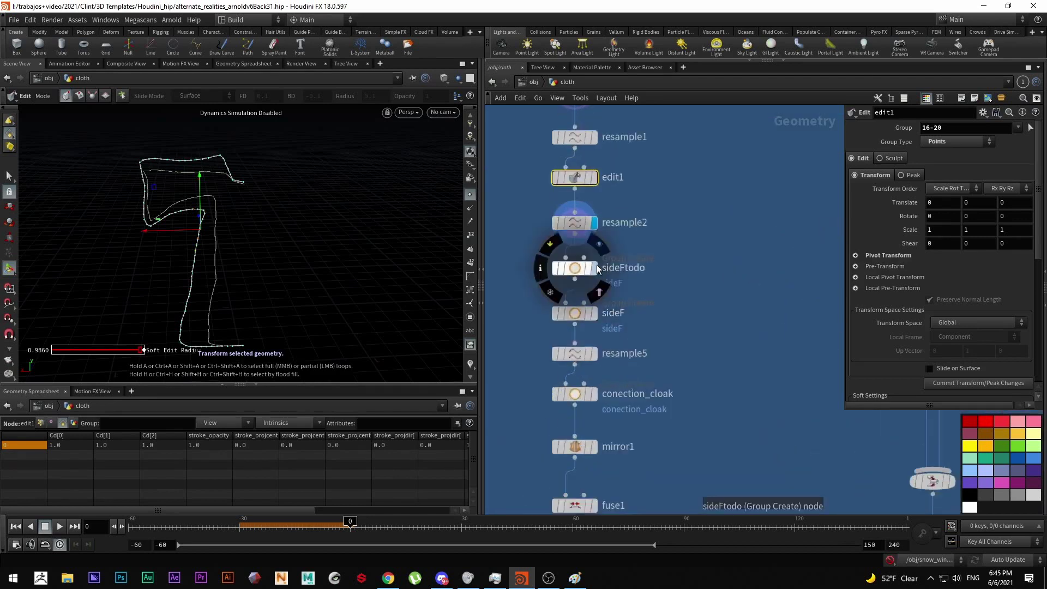
pyautogui.click(592, 279)
pyautogui.click(575, 268)
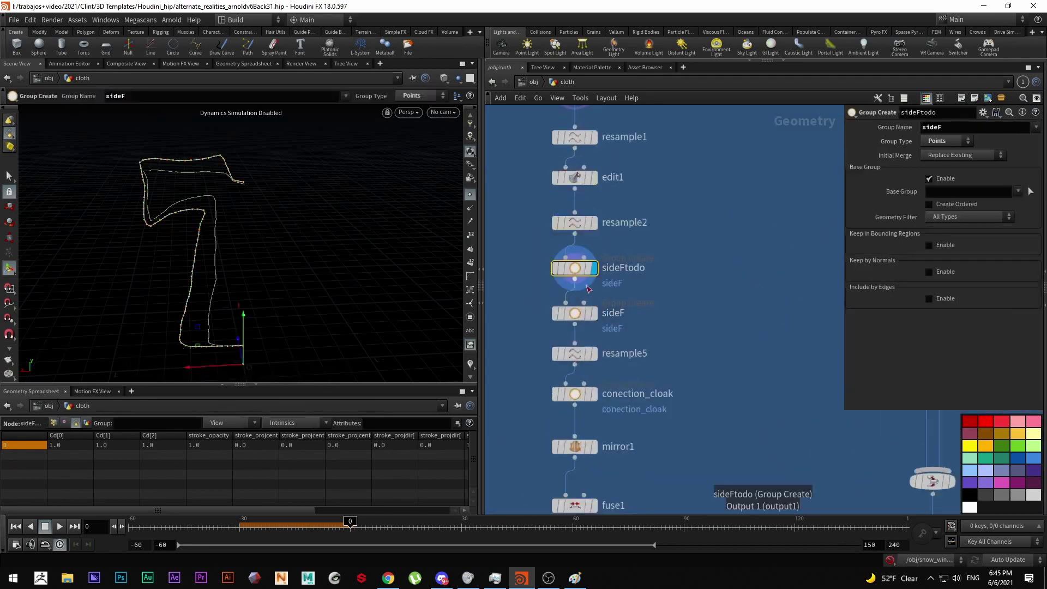
pyautogui.click(593, 315)
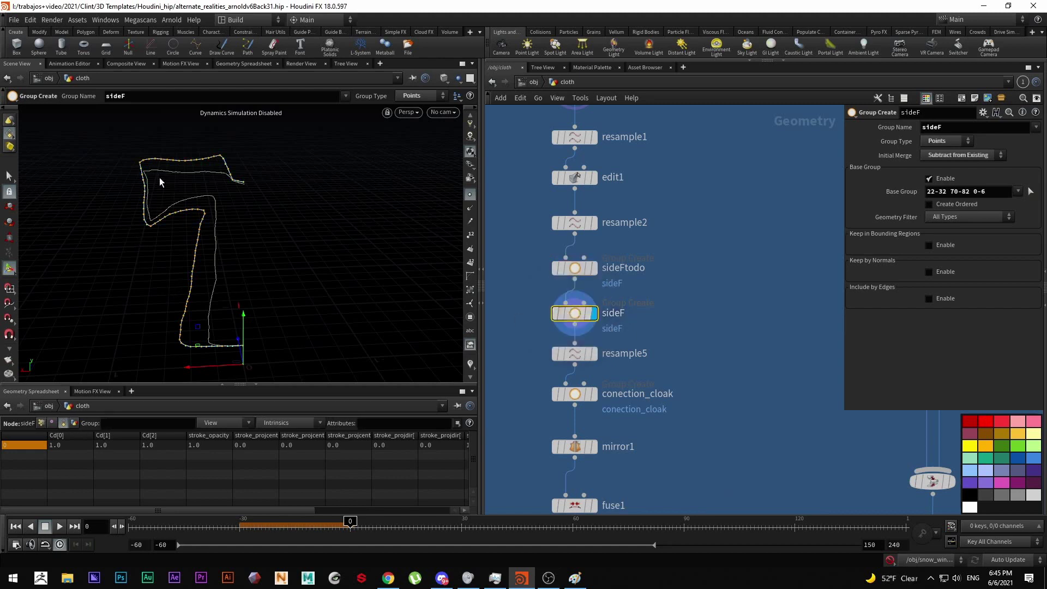
# Display resample5 and conection_cloak, examining the cloak connection points along the half outline.
pyautogui.click(593, 353)
pyautogui.moveTo(691, 391); pyautogui.dragTo(691, 338, button='middle')
pyautogui.moveTo(596, 342)
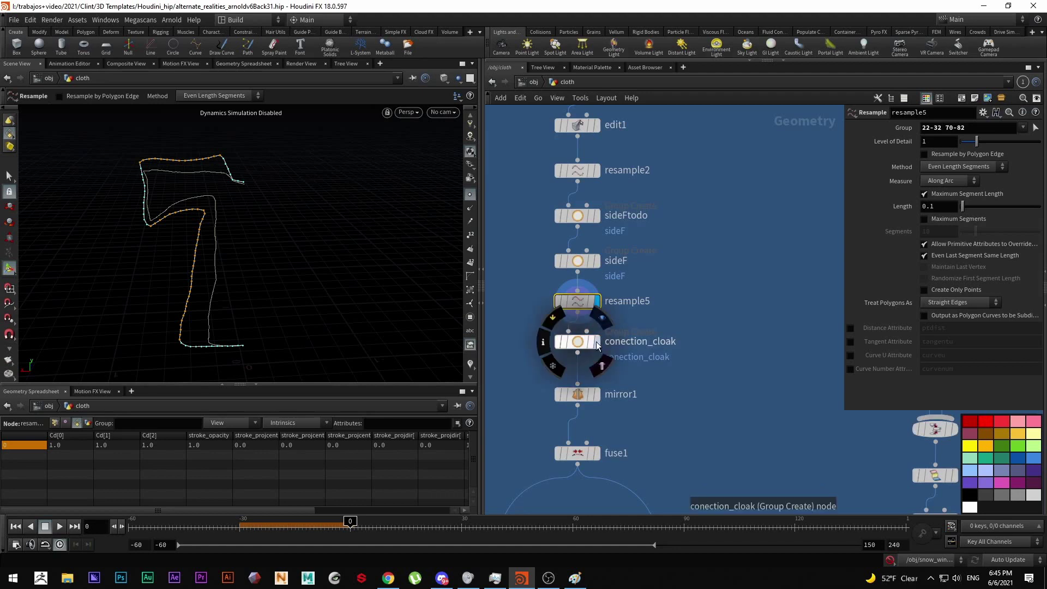
pyautogui.click(596, 342)
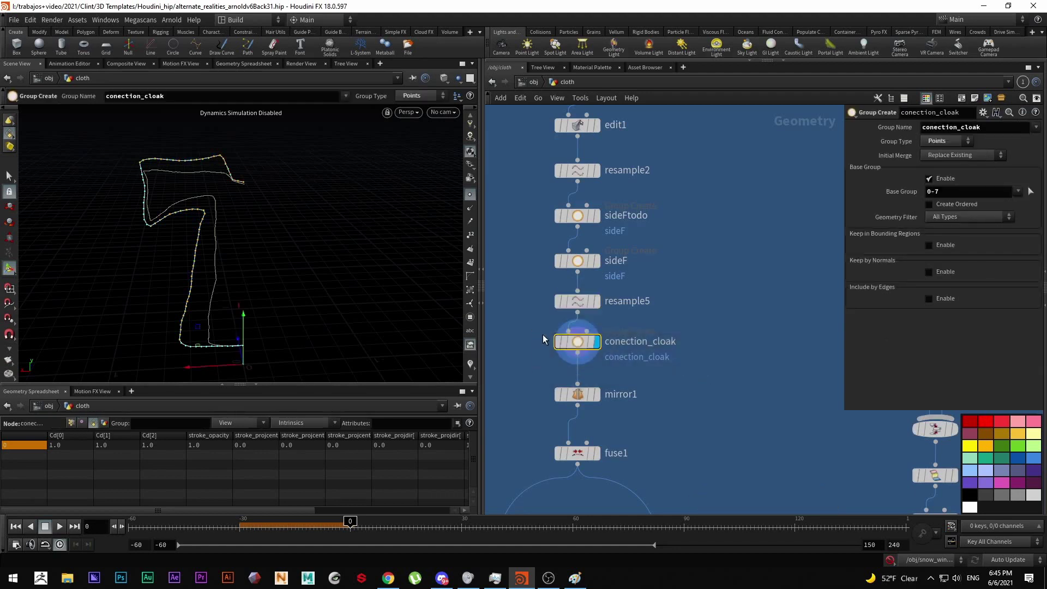
pyautogui.scroll(10, 240, 168)
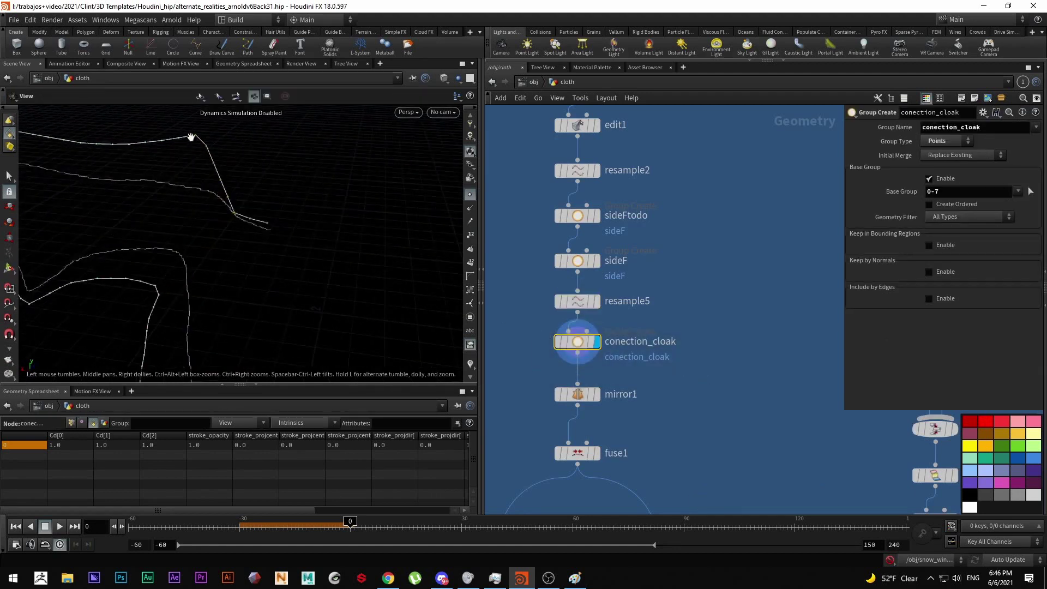
pyautogui.scroll(-8, 196, 210)
pyautogui.scroll(3, 148, 159)
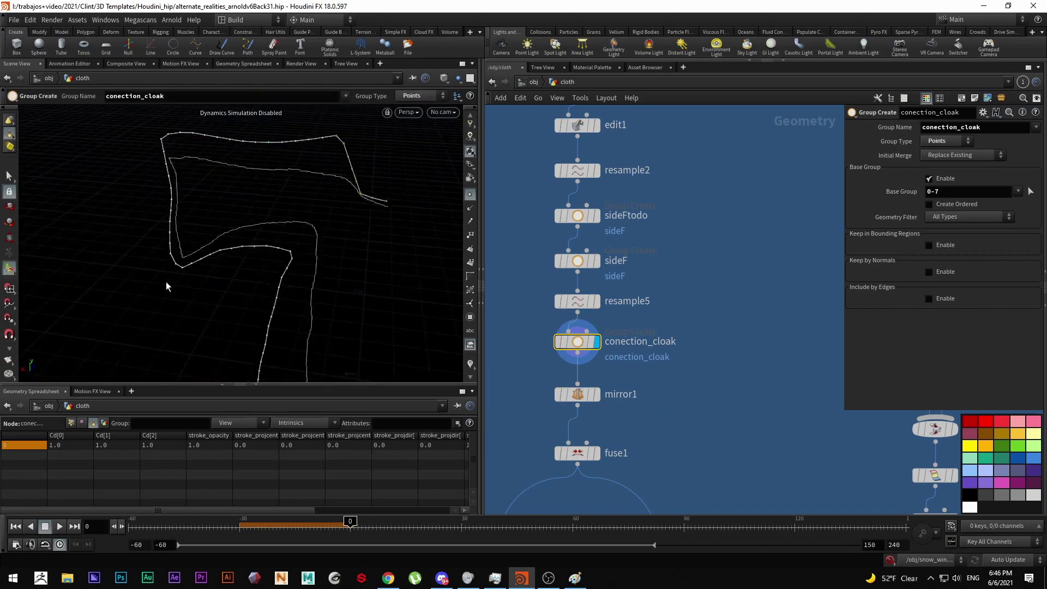
pyautogui.moveTo(223, 249); pyautogui.dragTo(259, 240)
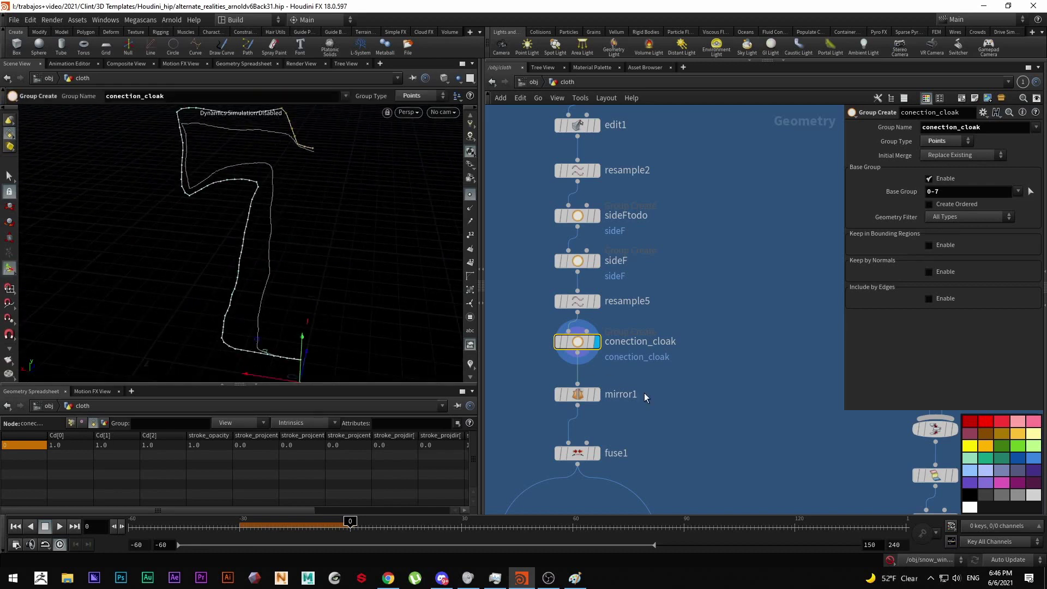
# Display mirror1 and fuse1 to check the mirrored and fused cloak outline.
pyautogui.click(595, 393)
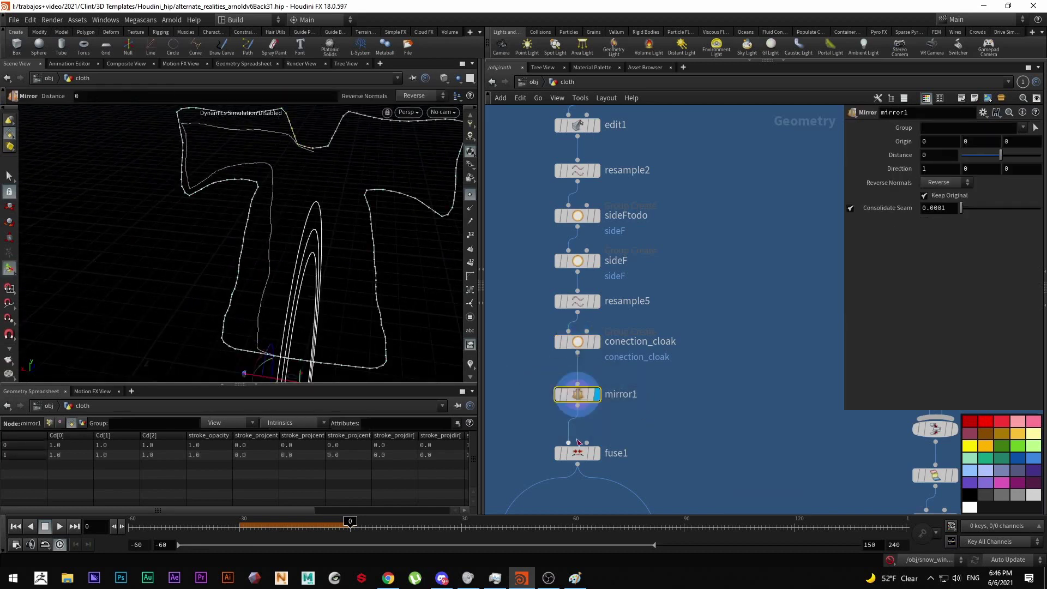
pyautogui.click(595, 452)
pyautogui.scroll(-1, 661, 452)
pyautogui.scroll(-3, 661, 453)
pyautogui.scroll(3, 627, 349)
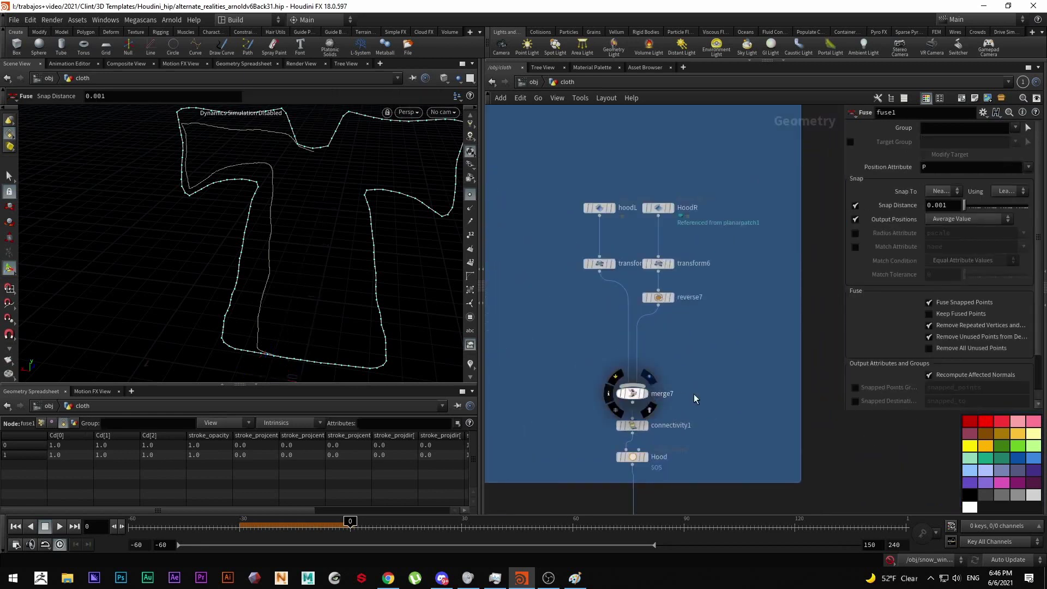
# Display merge7 and the Hood group node to inspect the two hood panels.
pyautogui.click(643, 393)
pyautogui.moveTo(261, 273); pyautogui.dragTo(199, 216)
pyautogui.scroll(-2, 661, 443)
pyautogui.click(647, 436)
pyautogui.moveTo(702, 446); pyautogui.dragTo(681, 330, button='middle')
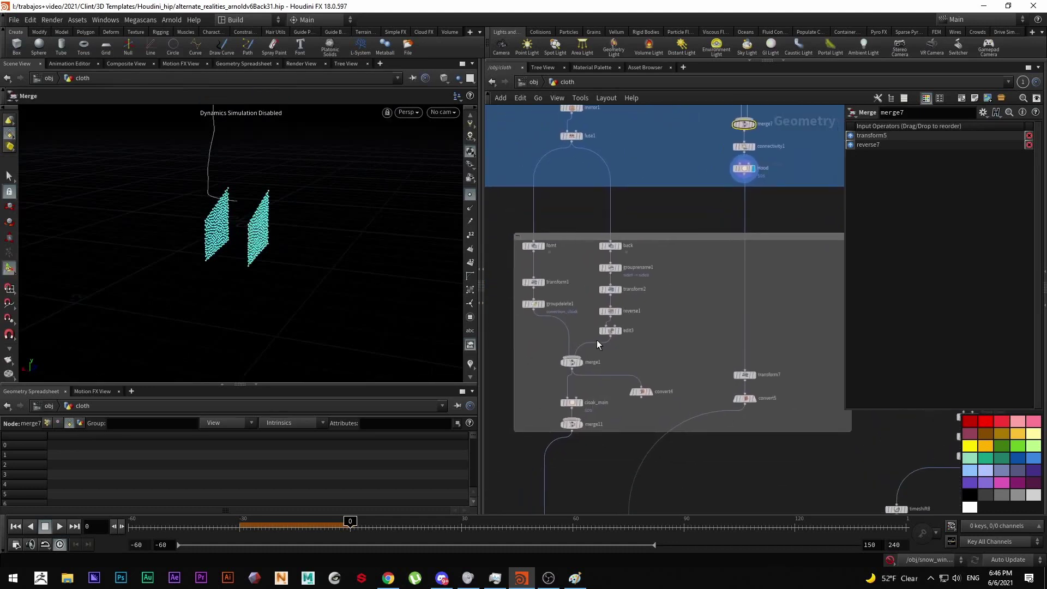
# Display merge1 and view the combined front and back cloak pieces in shaded mode.
pyautogui.click(580, 364)
pyautogui.click(573, 364)
pyautogui.moveTo(442, 304); pyautogui.dragTo(252, 258)
pyautogui.press('Return')
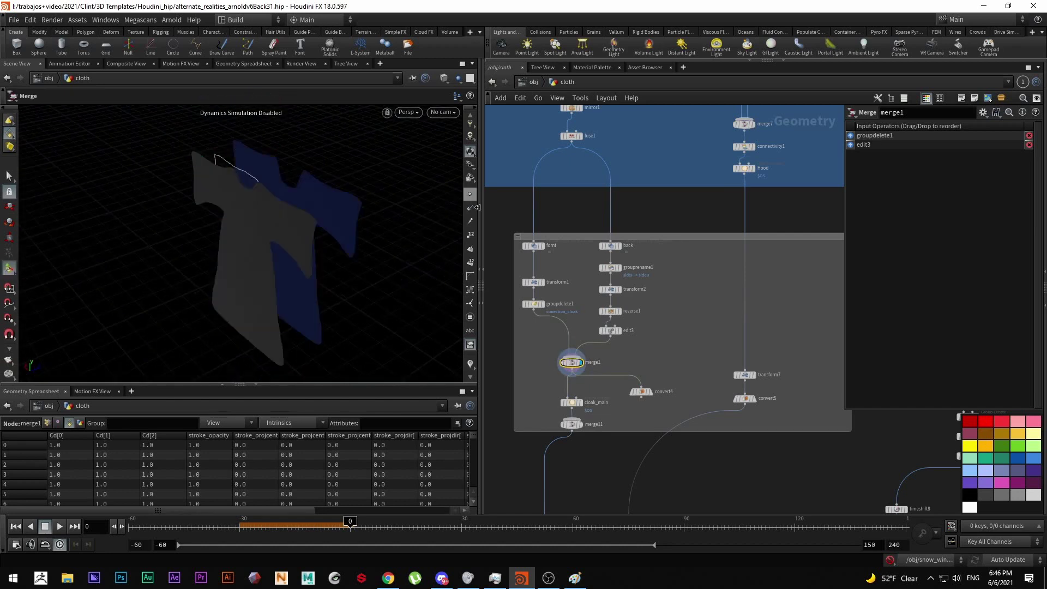
# Display transform1, transform2 and edit3 to examine the positioned front and back cloak panels separately.
pyautogui.scroll(2, 539, 302)
pyautogui.click(531, 278)
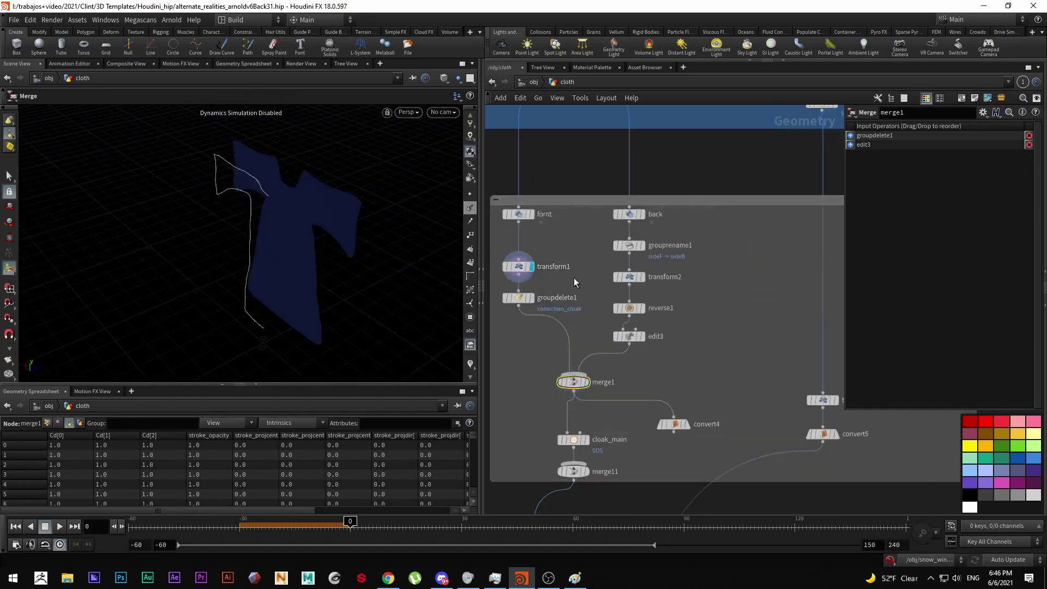
pyautogui.click(642, 276)
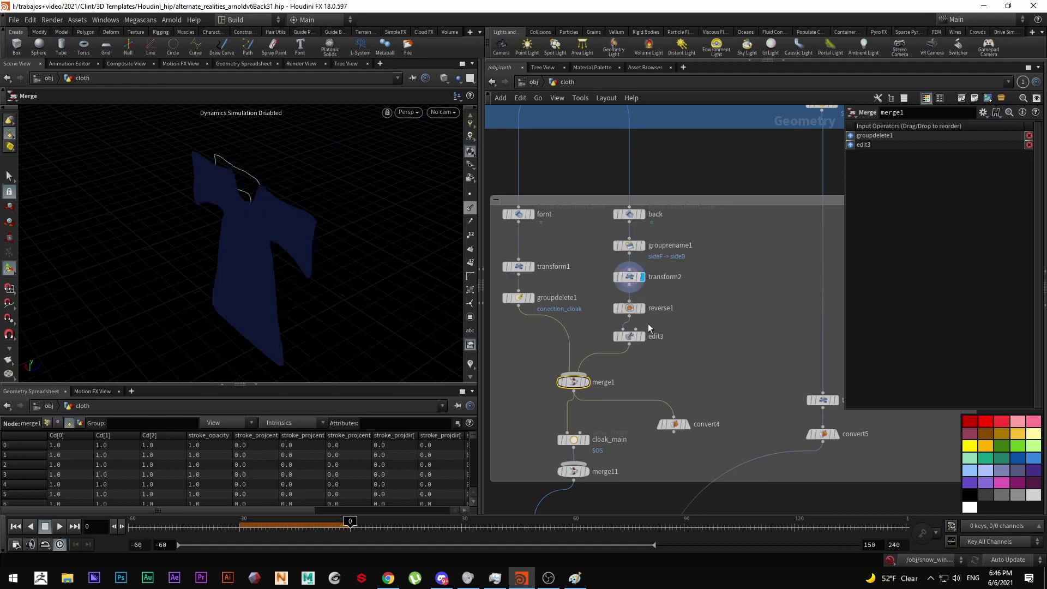
pyautogui.click(642, 339)
pyautogui.moveTo(629, 375); pyautogui.dragTo(635, 366, button='middle')
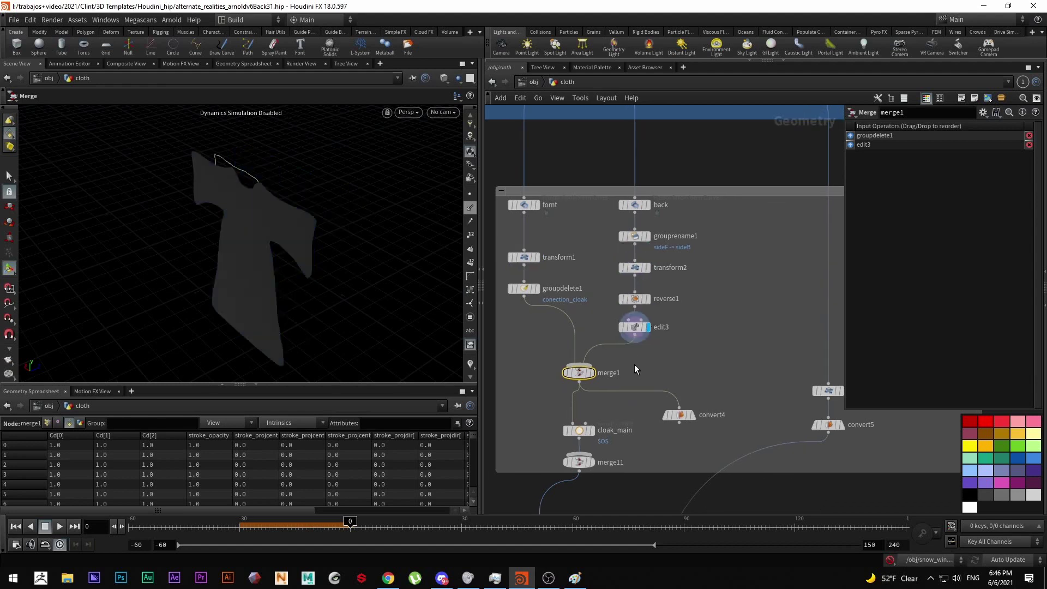
# Display merge1 again and inspect the triangulated mesh of both cloak panels up close.
pyautogui.click(592, 374)
pyautogui.press('Escape')
pyautogui.moveTo(243, 191); pyautogui.dragTo(243, 229)
pyautogui.scroll(2, 229, 194)
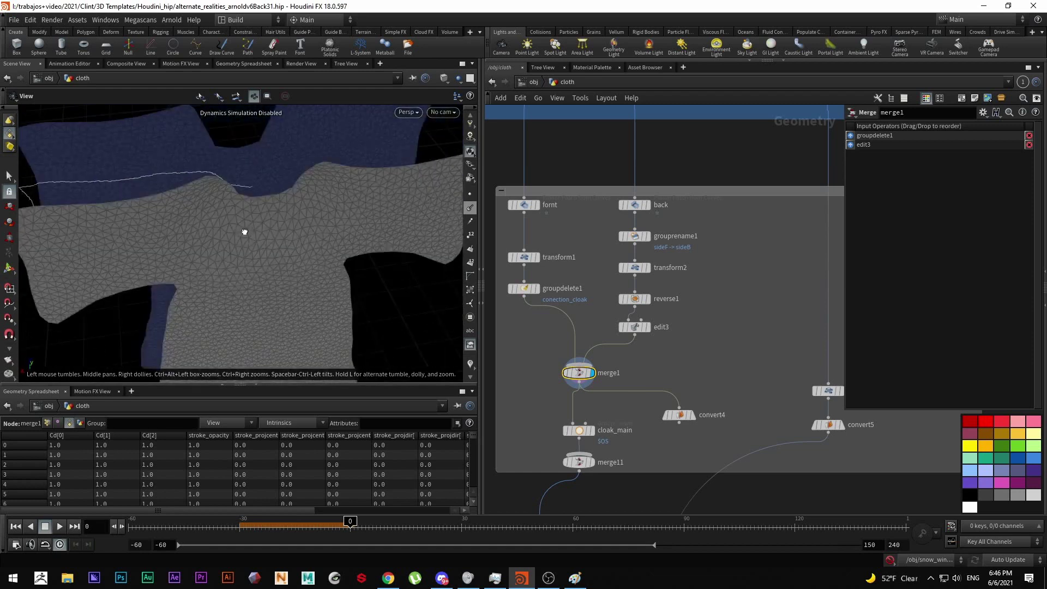
pyautogui.scroll(-3, 611, 426)
# Display the vellumcloth1 constraints node and review its cloth settings.
pyautogui.moveTo(606, 509); pyautogui.dragTo(594, 374, button='middle')
pyautogui.scroll(3, 579, 357)
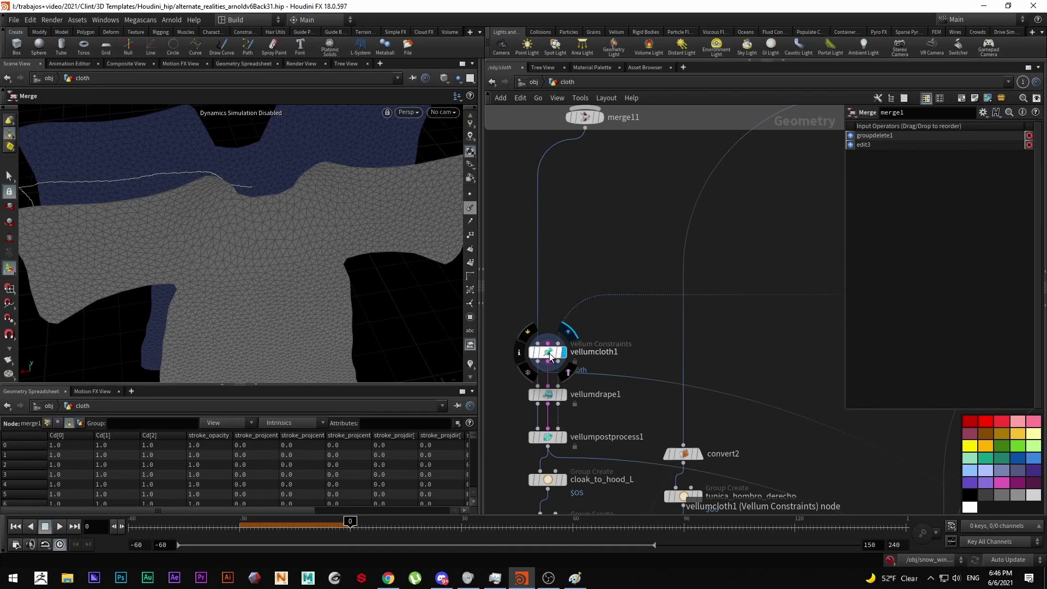
pyautogui.click(548, 353)
pyautogui.press('Return')
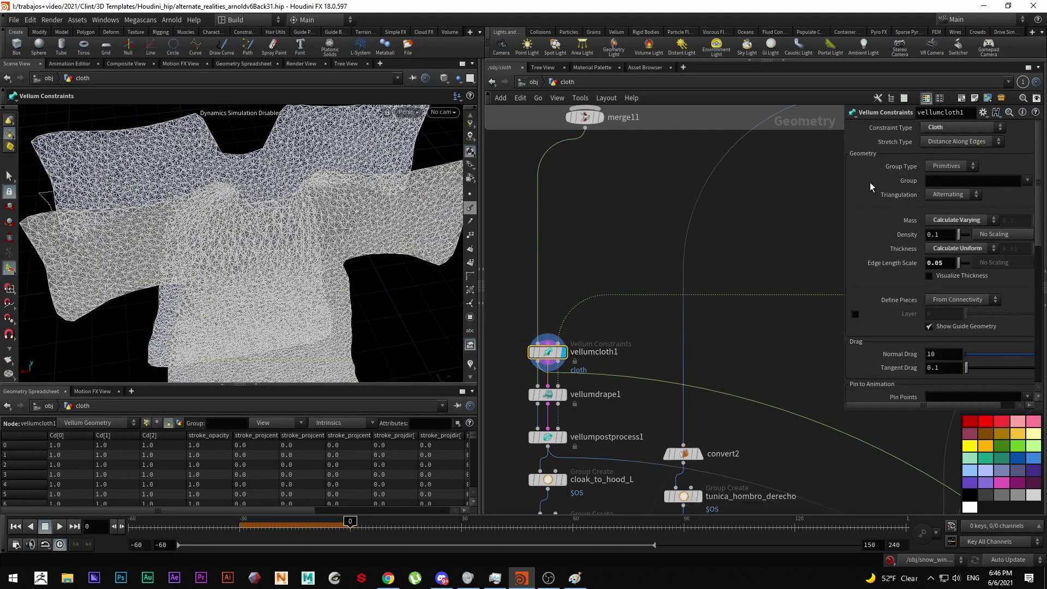
# Display vellumdrape1 and inspect the cloak draped over the character.
pyautogui.press('r')
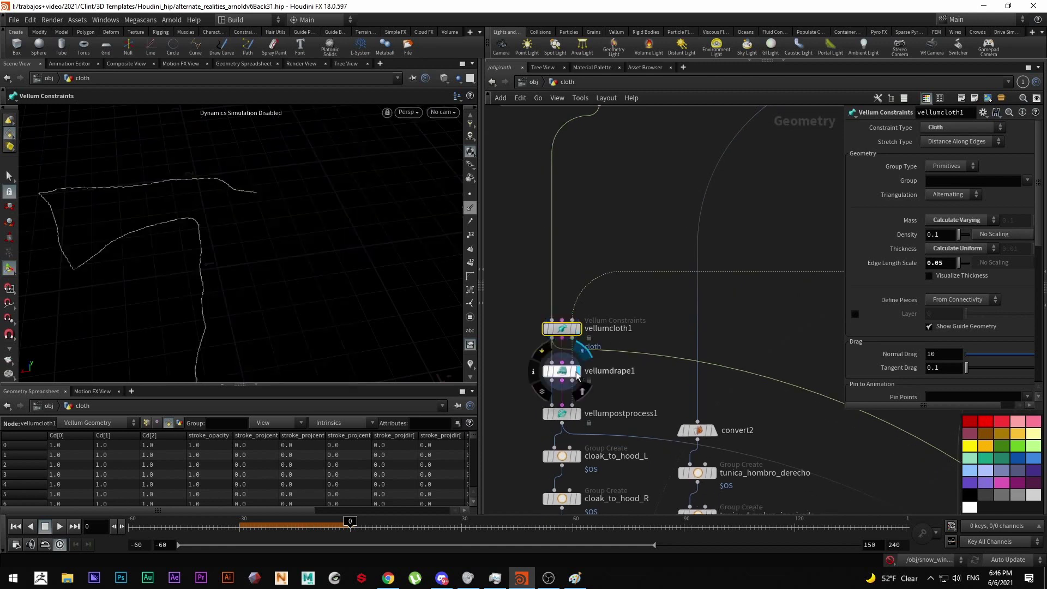
pyautogui.click(563, 375)
pyautogui.moveTo(236, 251); pyautogui.dragTo(377, 185)
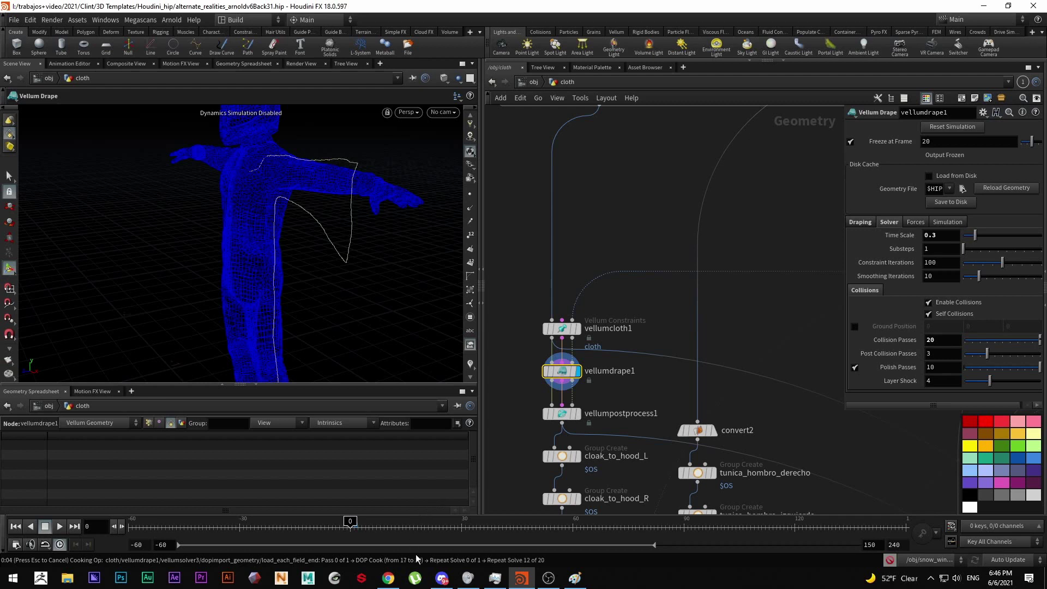
pyautogui.moveTo(262, 174); pyautogui.dragTo(349, 183)
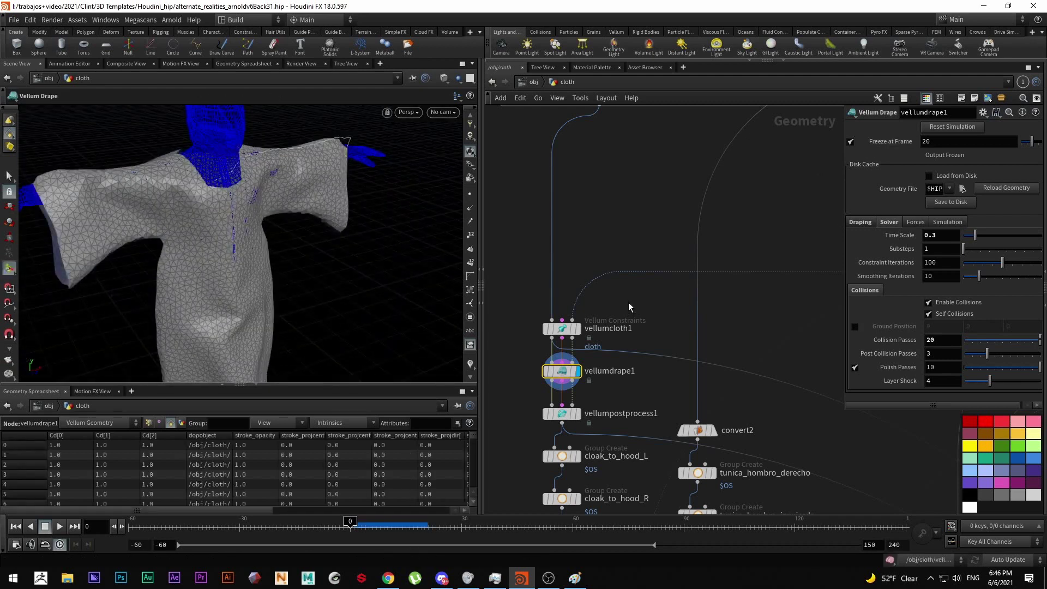
pyautogui.moveTo(200, 210)
pyautogui.mouseDown()
pyautogui.moveTo(225, 211)
pyautogui.moveTo(199, 205)
pyautogui.mouseUp()
# Locate the character branch and display object_merge2, which imports the character from ASSETS.
pyautogui.scroll(-3, 625, 327)
pyautogui.moveTo(621, 313); pyautogui.dragTo(488, 323, button='middle')
pyautogui.moveTo(681, 304); pyautogui.dragTo(473, 306, button='middle')
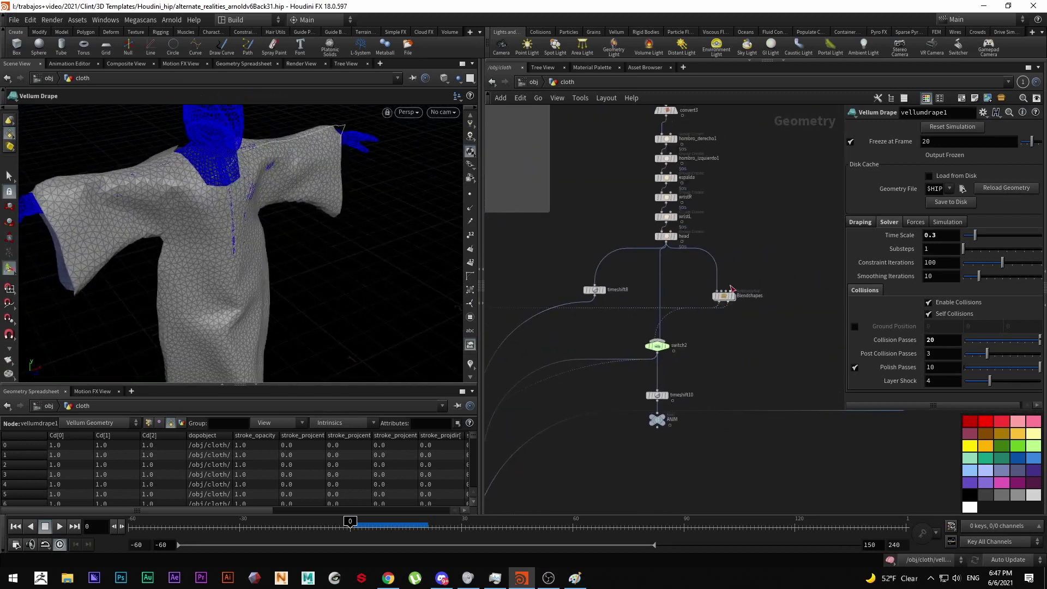
pyautogui.keyDown('ctrl'); pyautogui.scroll(8, 720, 288); pyautogui.keyUp('ctrl')
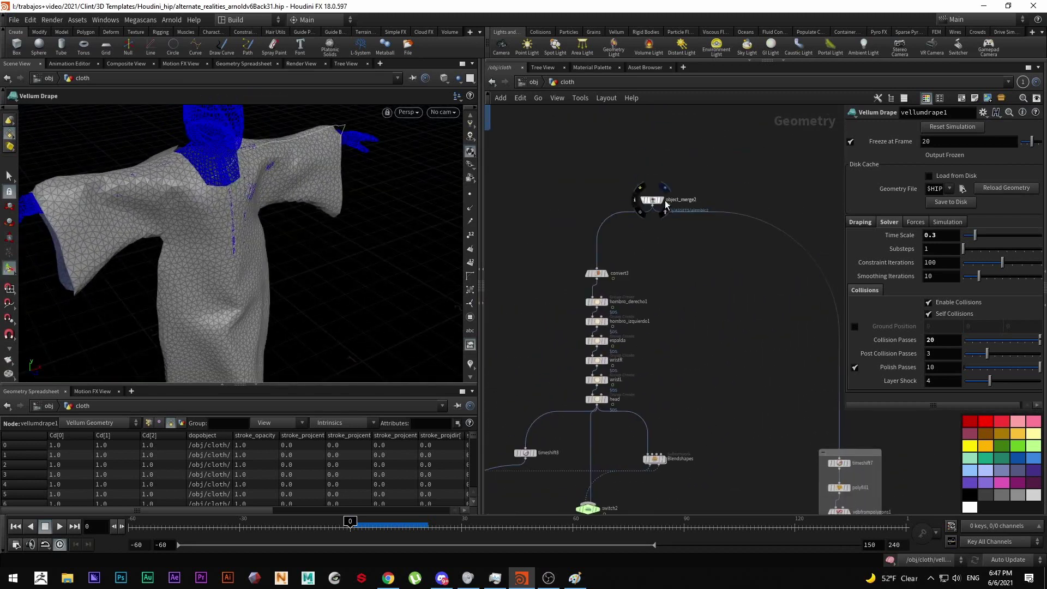
pyautogui.click(663, 203)
pyautogui.click(652, 200)
# Display convert3 to examine the polygon conversion, comparing it with the object_merge2 source.
pyautogui.scroll(3, 605, 275)
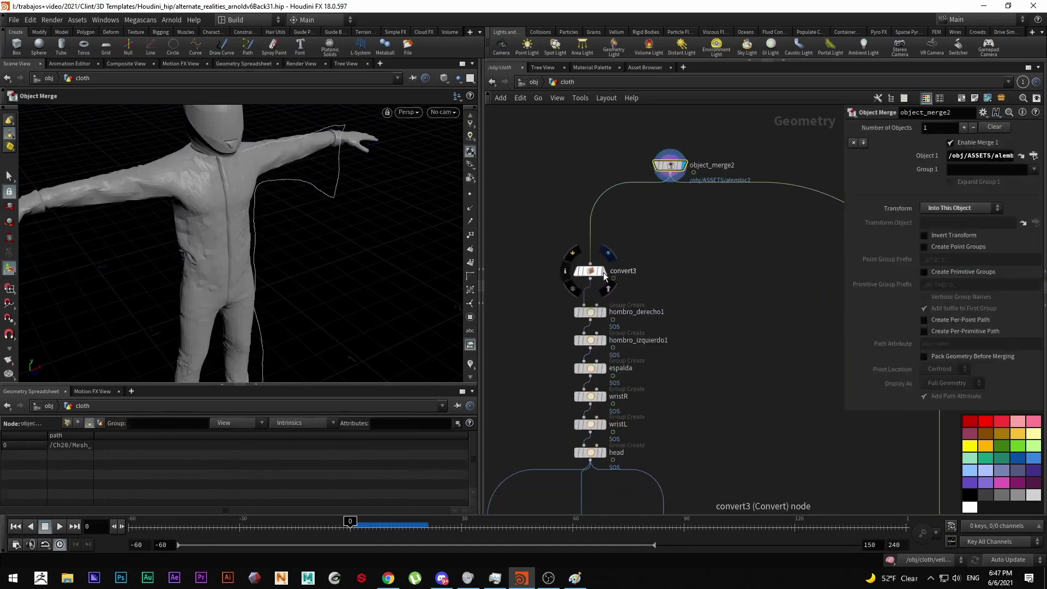
pyautogui.click(604, 271)
pyautogui.click(593, 272)
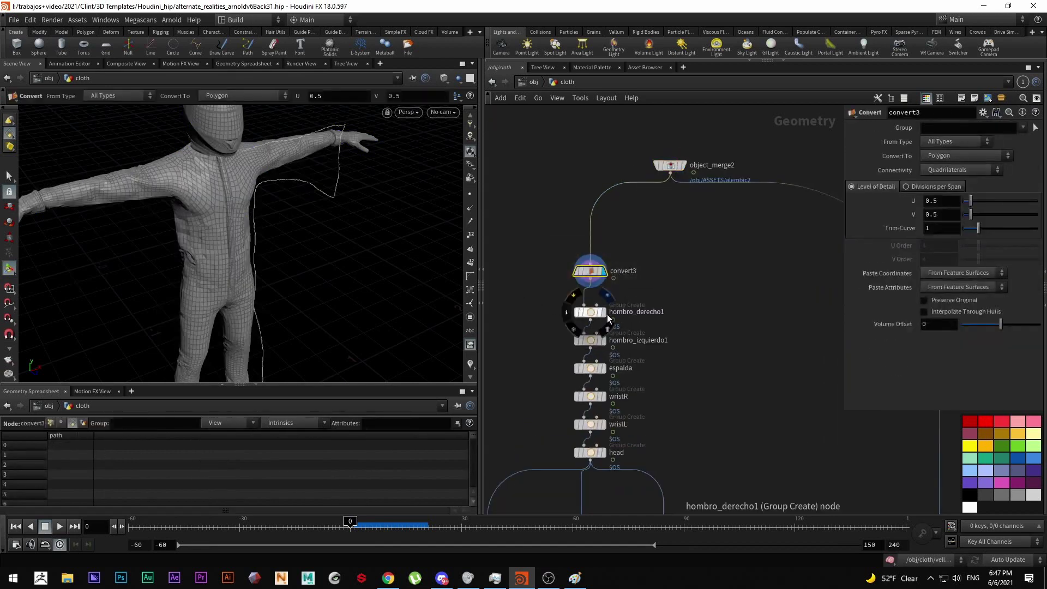
pyautogui.click(683, 165)
pyautogui.click(674, 168)
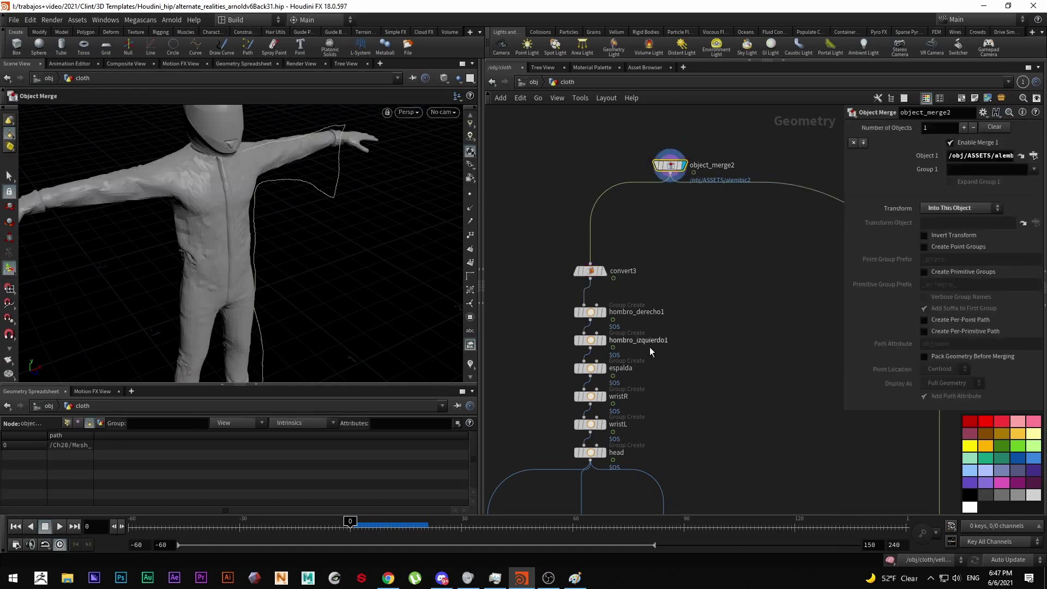
# Display the hombro_derecho1 and espalda group nodes on the character branch.
pyautogui.scroll(1, 613, 328)
pyautogui.click(602, 311)
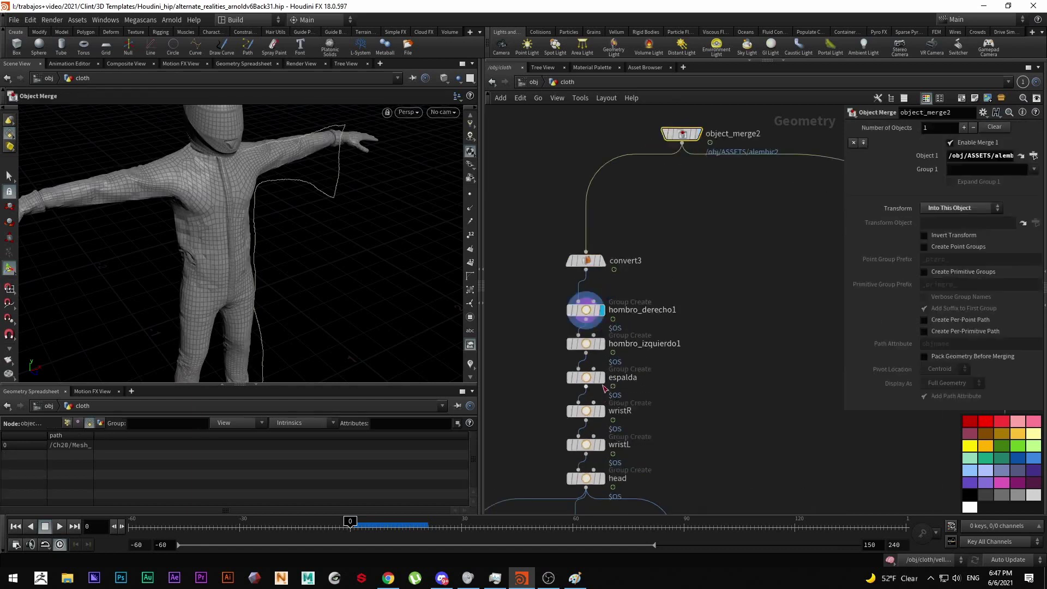
pyautogui.click(603, 377)
# Display the head group node and examine its selected points on the character from several angles.
pyautogui.click(602, 478)
pyautogui.click(586, 478)
pyautogui.keyDown('alt'); pyautogui.moveTo(208, 194); pyautogui.dragTo(268, 210); pyautogui.keyUp('alt')
pyautogui.scroll(-3, 521, 357)
pyautogui.moveTo(517, 358); pyautogui.dragTo(543, 332, button='middle')
pyautogui.keyDown('alt'); pyautogui.moveTo(217, 117); pyautogui.dragTo(221, 180, button='middle'); pyautogui.keyUp('alt')
pyautogui.keyDown('alt'); pyautogui.moveTo(222, 181); pyautogui.dragTo(248, 186); pyautogui.keyUp('alt')
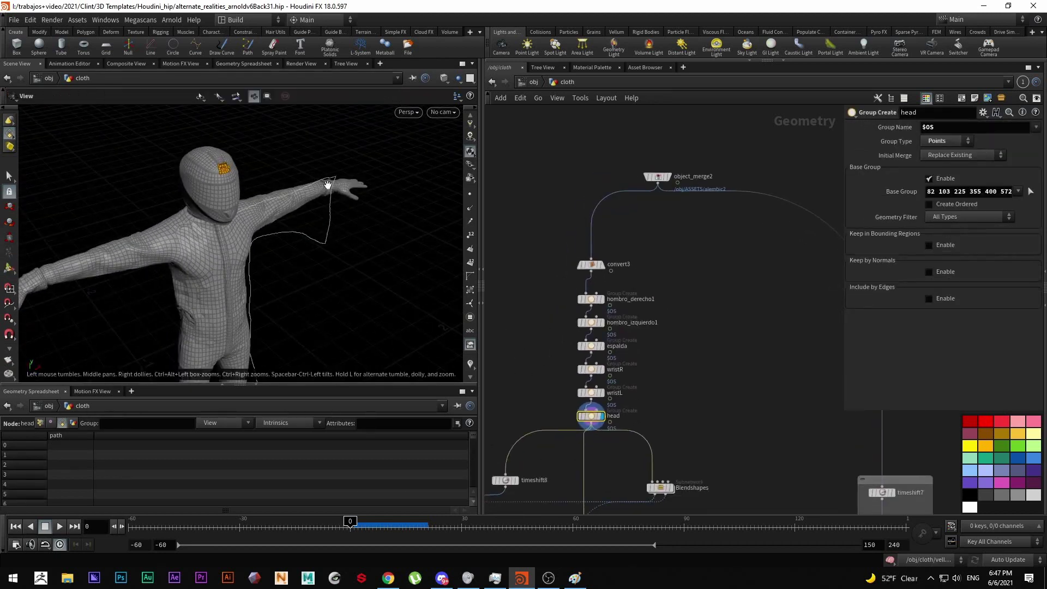
pyautogui.keyDown('alt'); pyautogui.moveTo(330, 185); pyautogui.dragTo(366, 179); pyautogui.keyUp('alt')
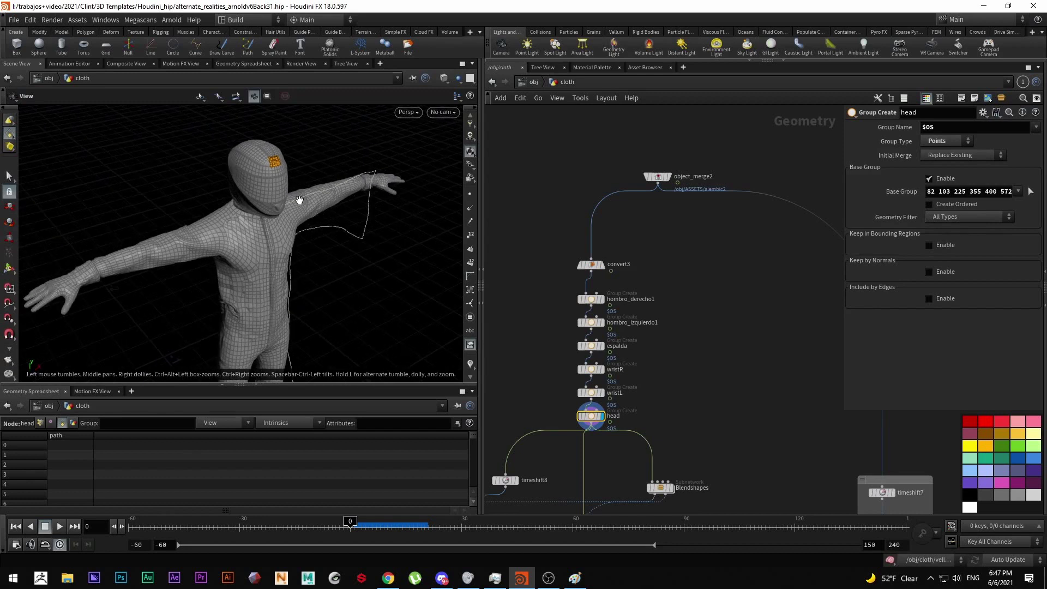
pyautogui.keyDown('alt'); pyautogui.moveTo(371, 185); pyautogui.dragTo(229, 158); pyautogui.keyUp('alt')
# Display the Blendshapes subnetwork, scrub the timeline to preview its animation, and display switch2 for comparison.
pyautogui.moveTo(618, 482); pyautogui.dragTo(639, 346, button='middle')
pyautogui.scroll(3, 667, 354)
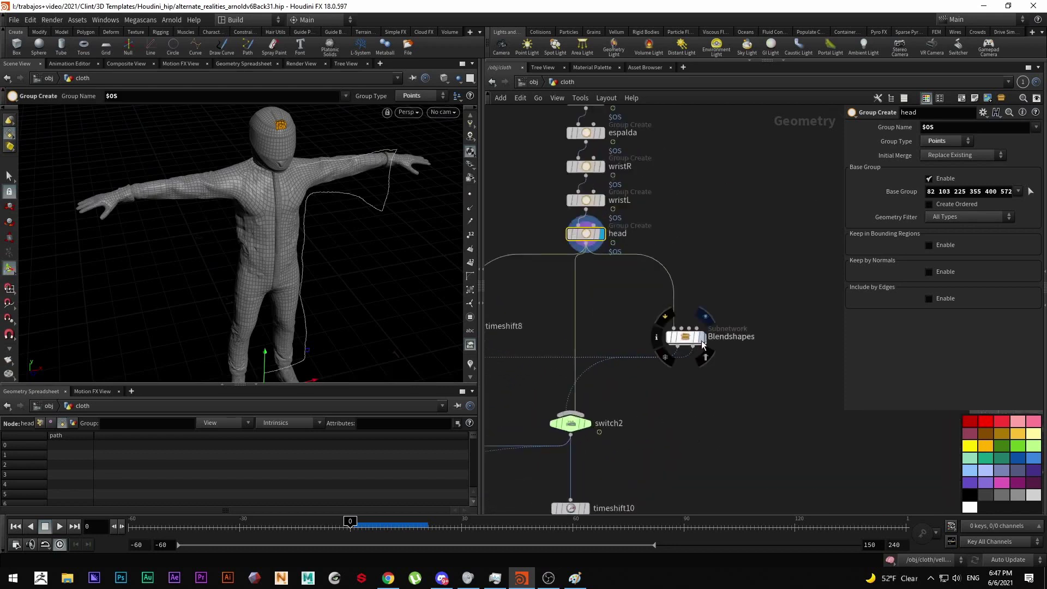
pyautogui.click(686, 339)
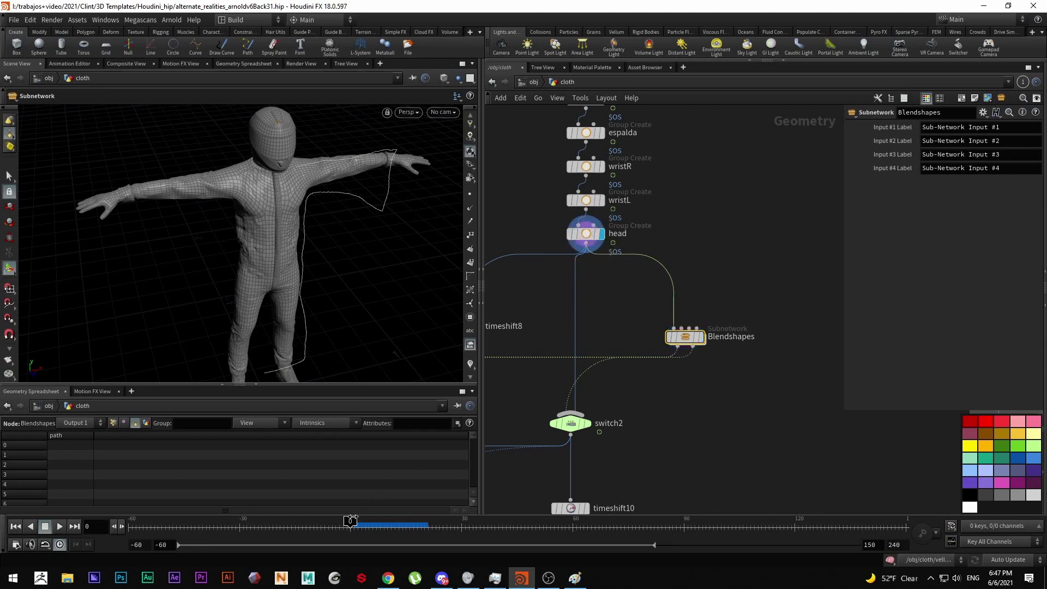
pyautogui.moveTo(354, 521); pyautogui.dragTo(354, 522)
pyautogui.click(700, 338)
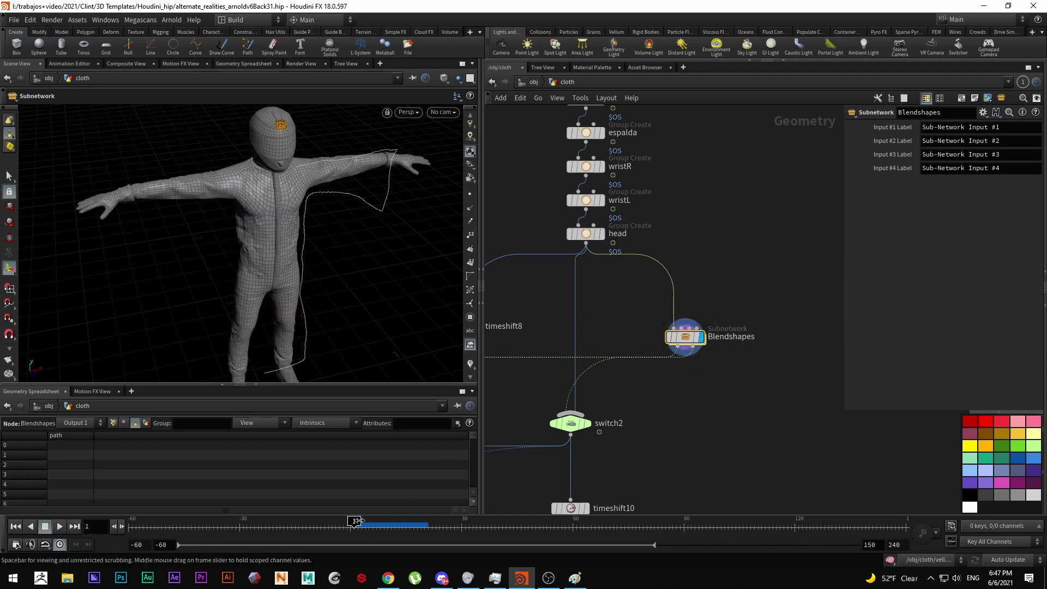
pyautogui.moveTo(455, 522); pyautogui.dragTo(346, 527)
pyautogui.click(586, 423)
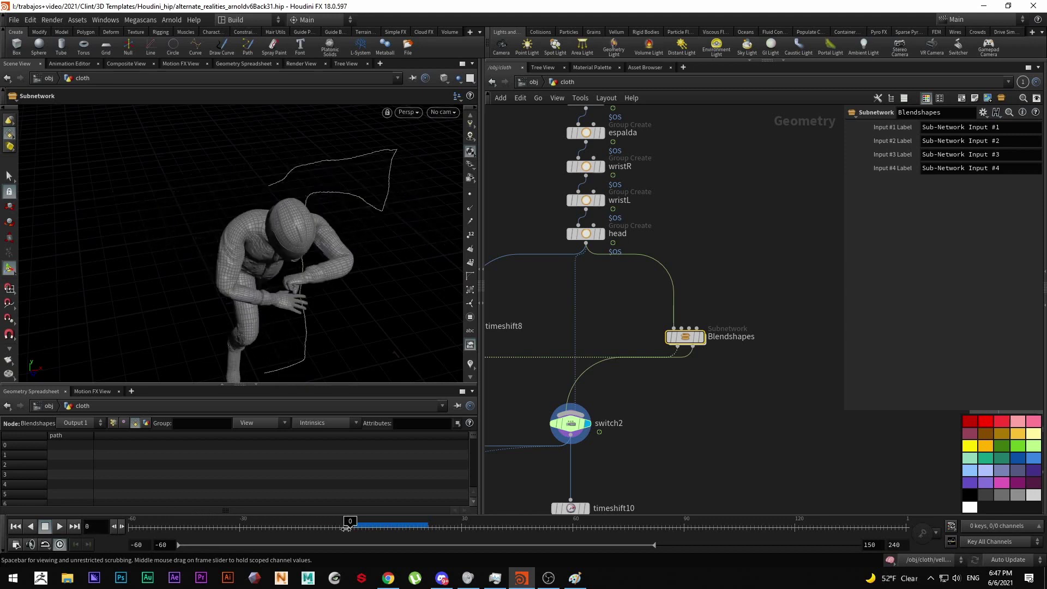
# Open the Blendshapes subnetwork and display blendshapes2 and edit6 to examine the intermediate arm pose.
pyautogui.doubleClick(685, 338)
pyautogui.moveTo(652, 213); pyautogui.dragTo(657, 260)
pyautogui.click(657, 404)
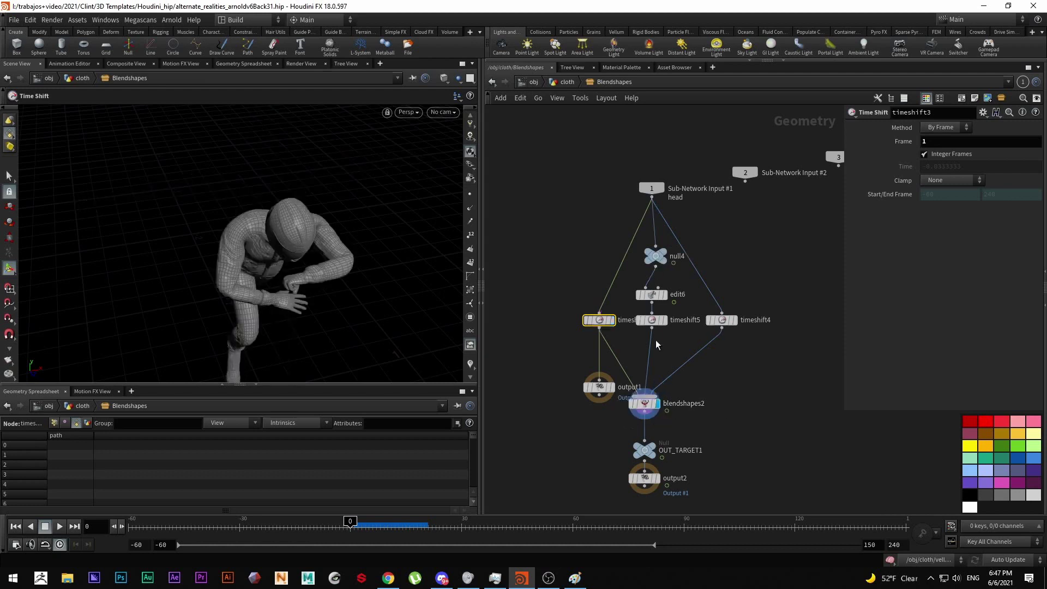
pyautogui.click(657, 296)
pyautogui.click(656, 295)
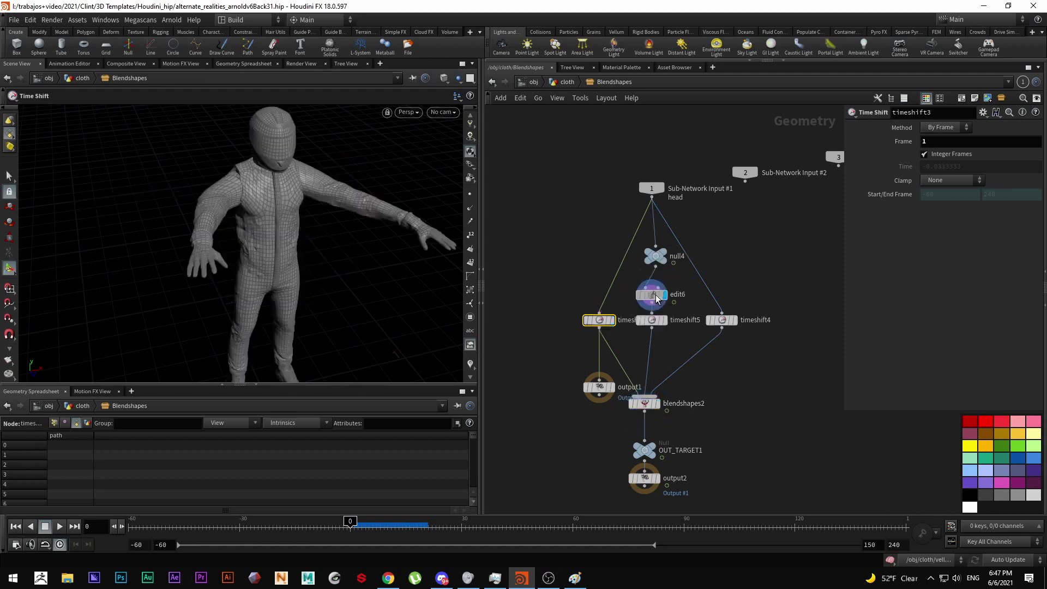
# Compare the character poses in timeshift3, timeshift5 and timeshift4, ending at OUT_TARGET1.
pyautogui.click(735, 320)
pyautogui.click(611, 320)
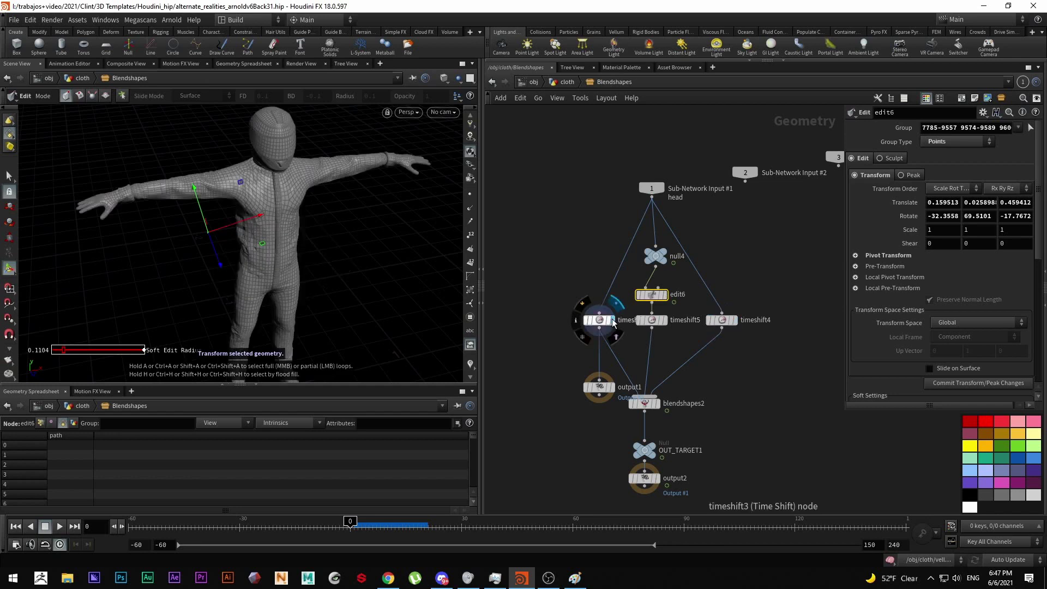
pyautogui.click(665, 320)
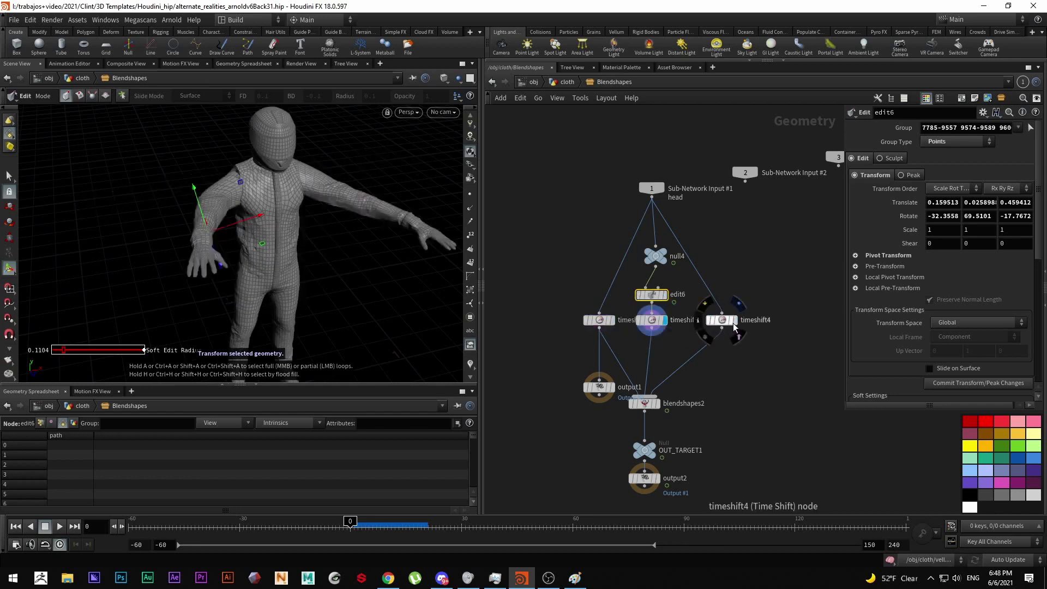
pyautogui.click(735, 322)
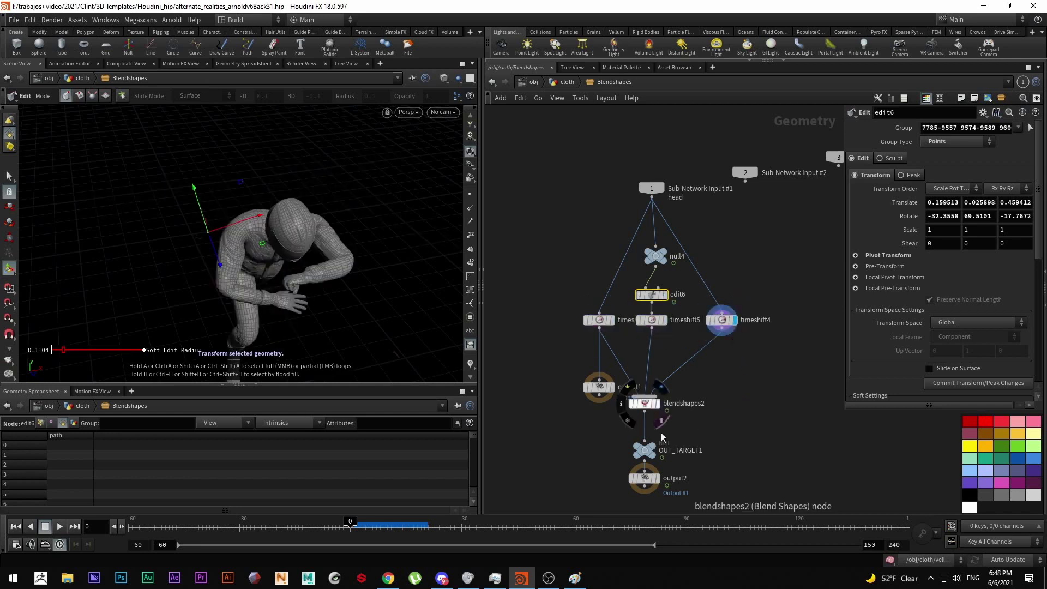
pyautogui.click(655, 450)
# Check the blend at frame 1, return to the cloth network, and view switch2 at frame 0.
pyautogui.moveTo(350, 526)
pyautogui.mouseDown()
pyautogui.moveTo(156, 526)
pyautogui.moveTo(354, 526)
pyautogui.mouseUp()
pyautogui.click(564, 82)
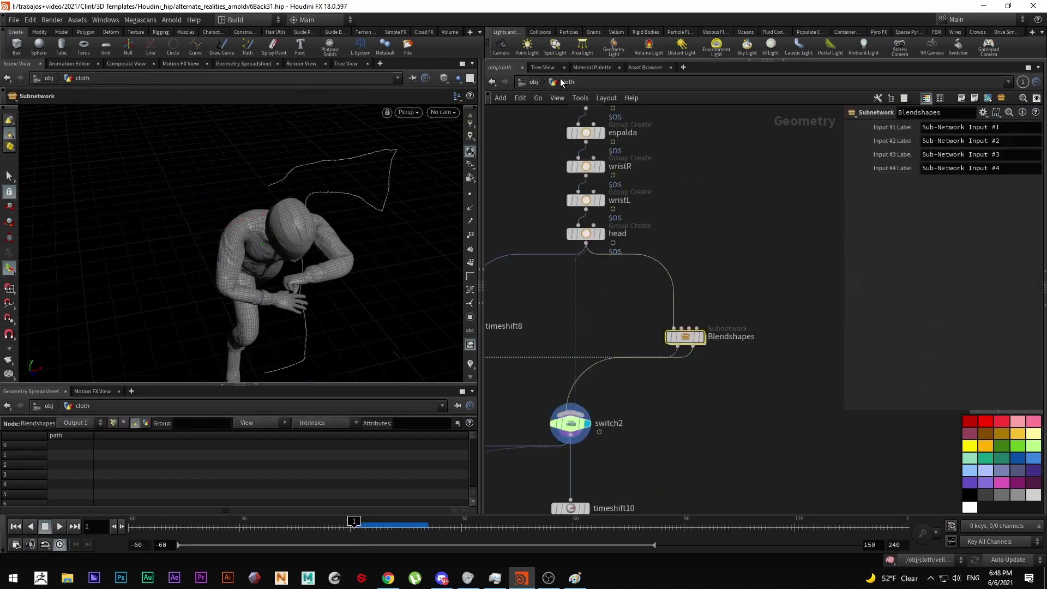
pyautogui.click(580, 432)
pyautogui.moveTo(354, 519)
pyautogui.mouseDown()
pyautogui.moveTo(486, 525)
pyautogui.moveTo(350, 526)
pyautogui.mouseUp()
# Locate vellumdrape1 in the cloak branch and display the draped cloak with its solver settings.
pyautogui.scroll(-6, 565, 342)
pyautogui.scroll(4, 687, 426)
pyautogui.moveTo(657, 383); pyautogui.dragTo(711, 332, button='middle')
pyautogui.scroll(4, 649, 292)
pyautogui.click(647, 284)
pyautogui.click(632, 284)
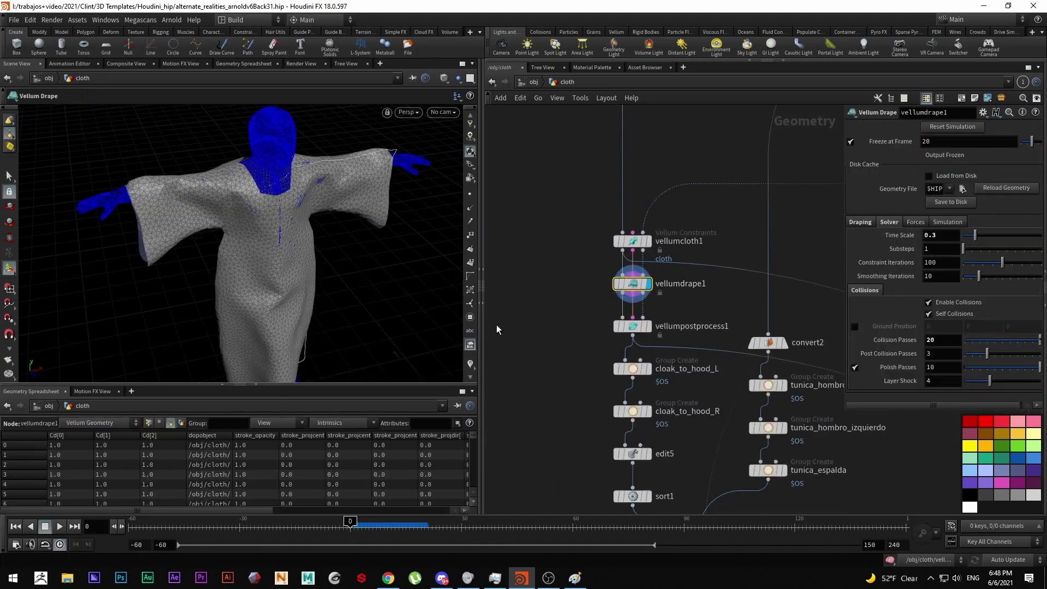
# Display convert2 on the hood panel branch to examine its conversion settings.
pyautogui.scroll(-2, 524, 322)
pyautogui.scroll(-2, 539, 340)
pyautogui.moveTo(539, 340); pyautogui.dragTo(479, 207, button='middle')
pyautogui.scroll(2, 600, 229)
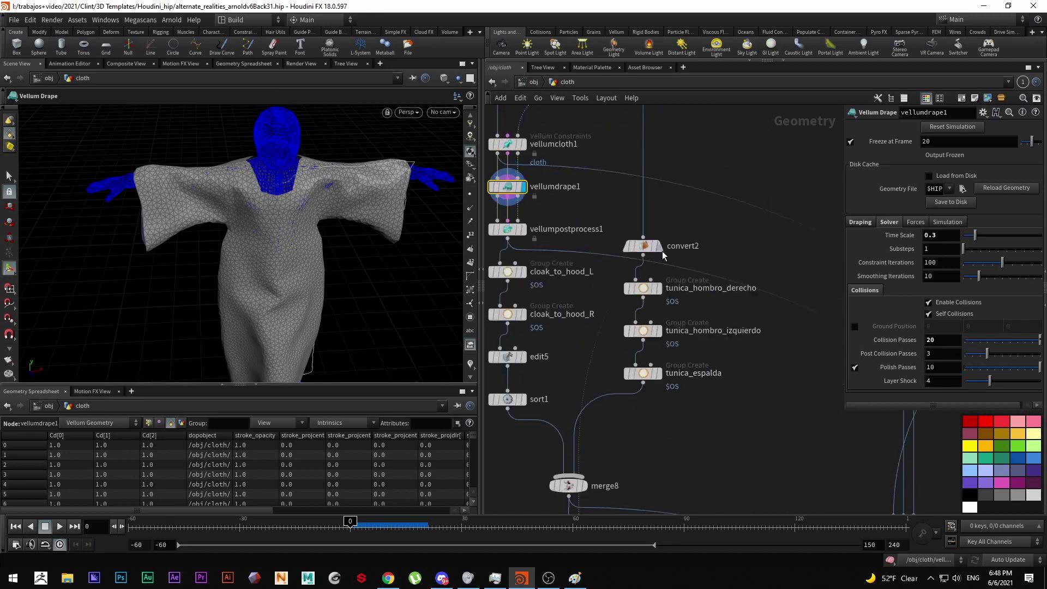
pyautogui.click(660, 249)
# Display vellumconstraints1 below merge8 and examine its attach-to-geometry settings around the tunic and hood panels.
pyautogui.moveTo(657, 419); pyautogui.dragTo(715, 180, button='middle')
pyautogui.moveTo(675, 352); pyautogui.dragTo(671, 254, button='middle')
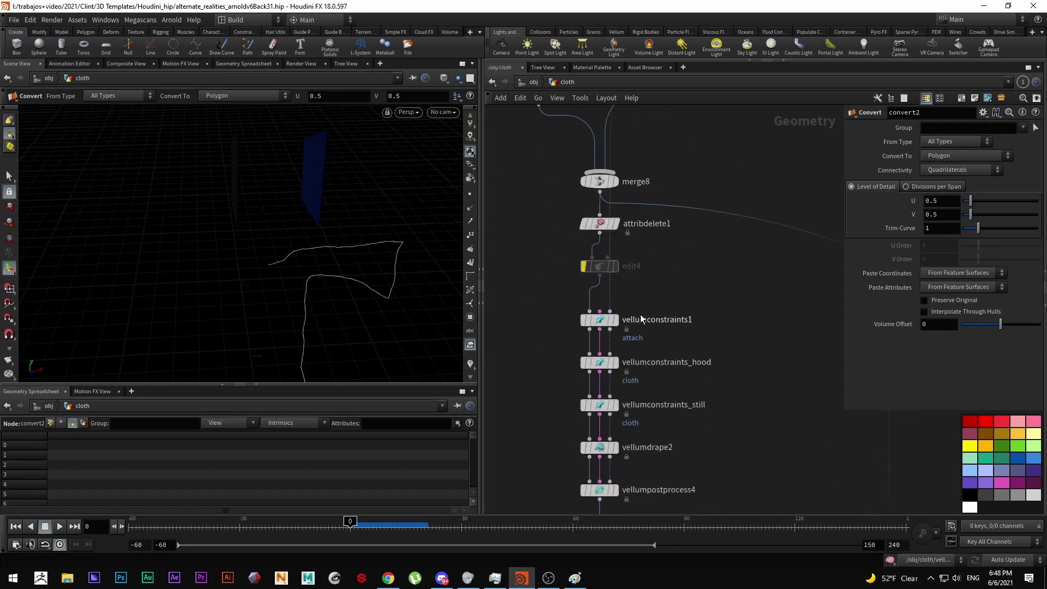
pyautogui.click(615, 320)
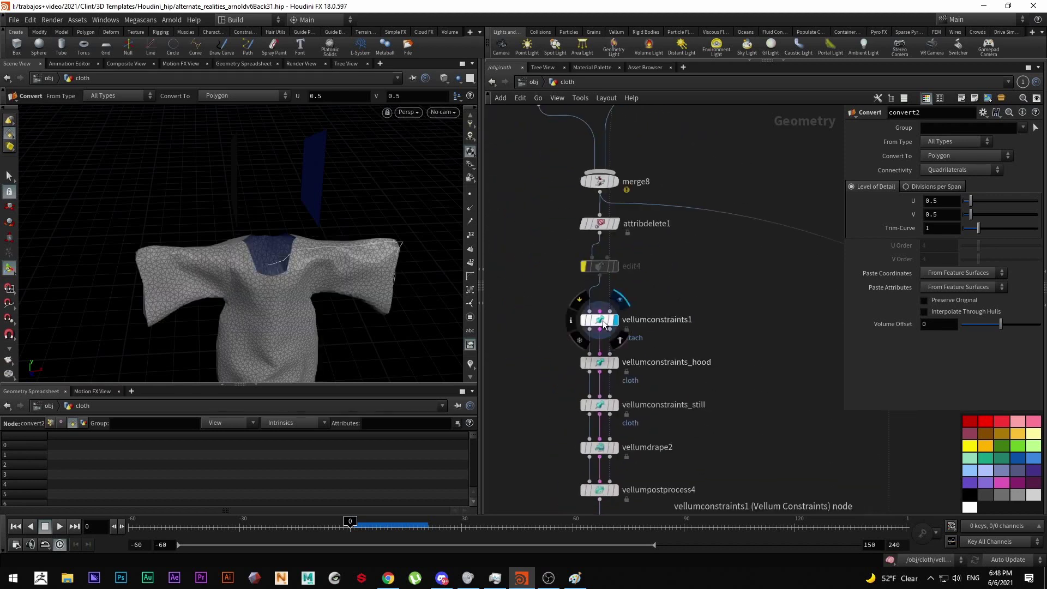
pyautogui.click(599, 320)
pyautogui.moveTo(322, 281); pyautogui.dragTo(209, 255)
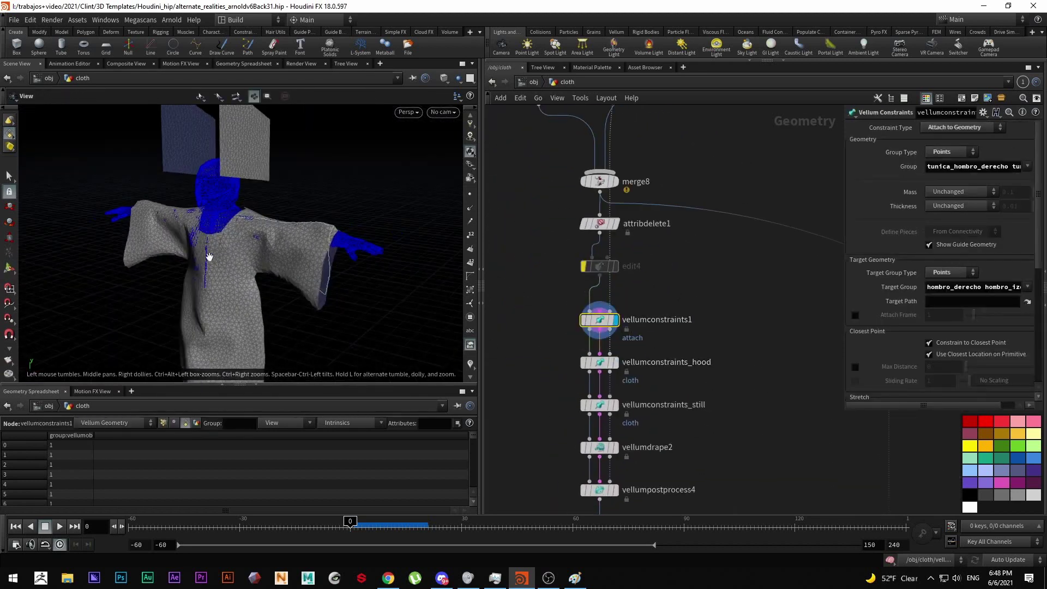
# Display vellumconstraints_hood to examine the cloth constraints on the Hood group.
pyautogui.moveTo(643, 371); pyautogui.dragTo(645, 333, button='middle')
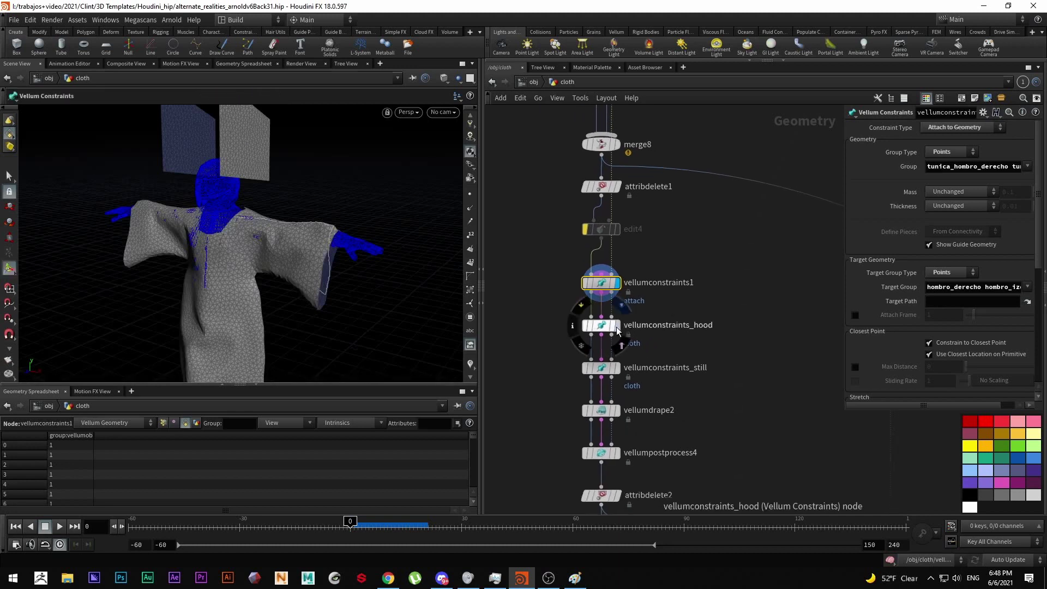
pyautogui.click(616, 326)
pyautogui.click(601, 326)
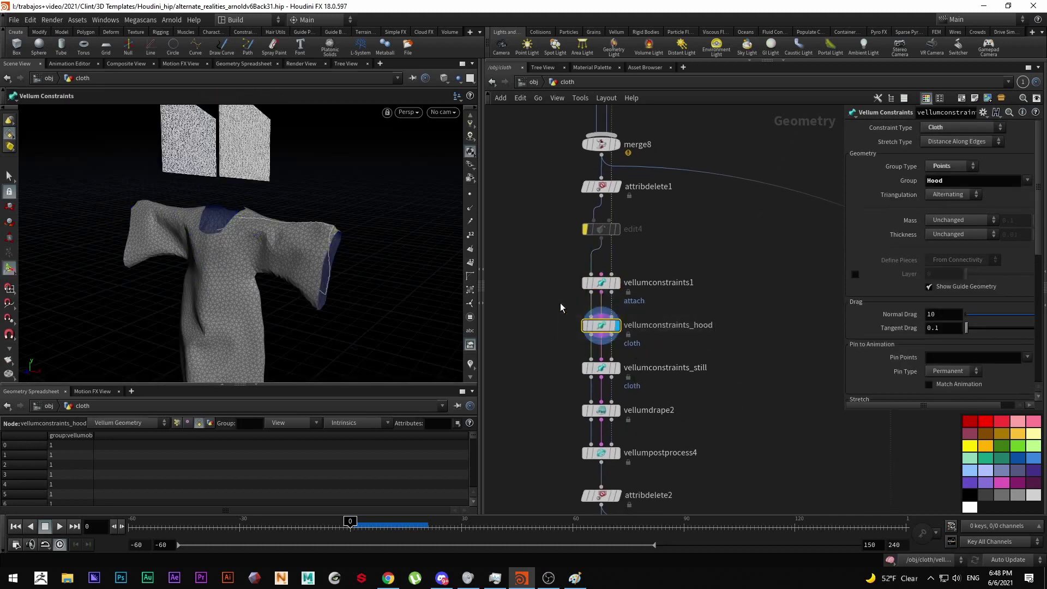
# Review vellumconstraints_still and vellumdrape2, examining the weld seam settings and the draped hood from behind.
pyautogui.click(616, 366)
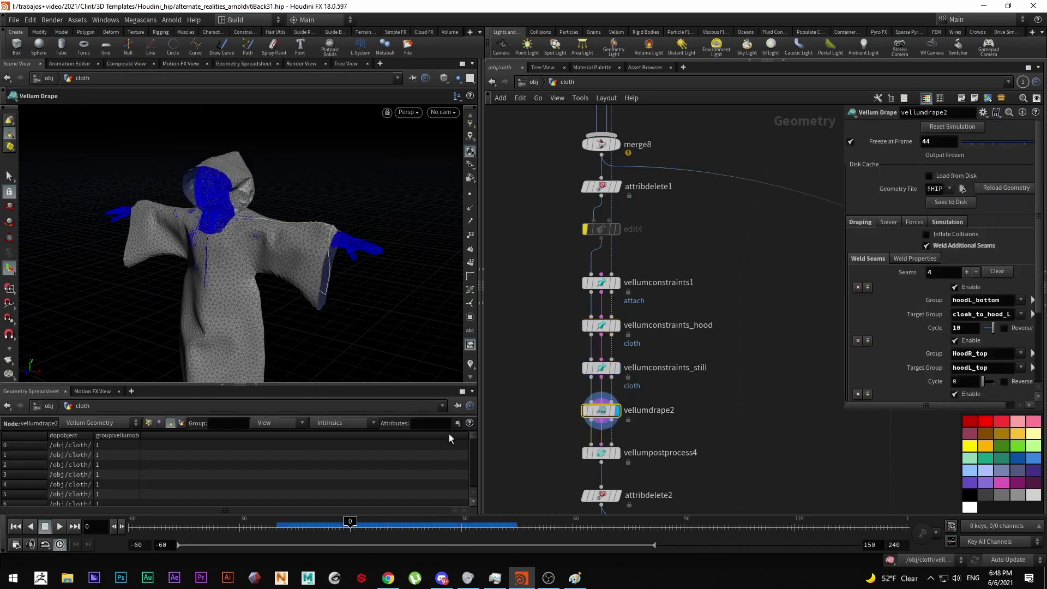
pyautogui.press('Escape')
pyautogui.moveTo(250, 300); pyautogui.dragTo(254, 206)
pyautogui.moveTo(255, 205); pyautogui.dragTo(313, 206, button='right')
pyautogui.moveTo(313, 205); pyautogui.dragTo(294, 229)
pyautogui.press('Return')
# Display vellumpostprocess4 and examine its Apply Welds option and the hood seams up close.
pyautogui.click(614, 453)
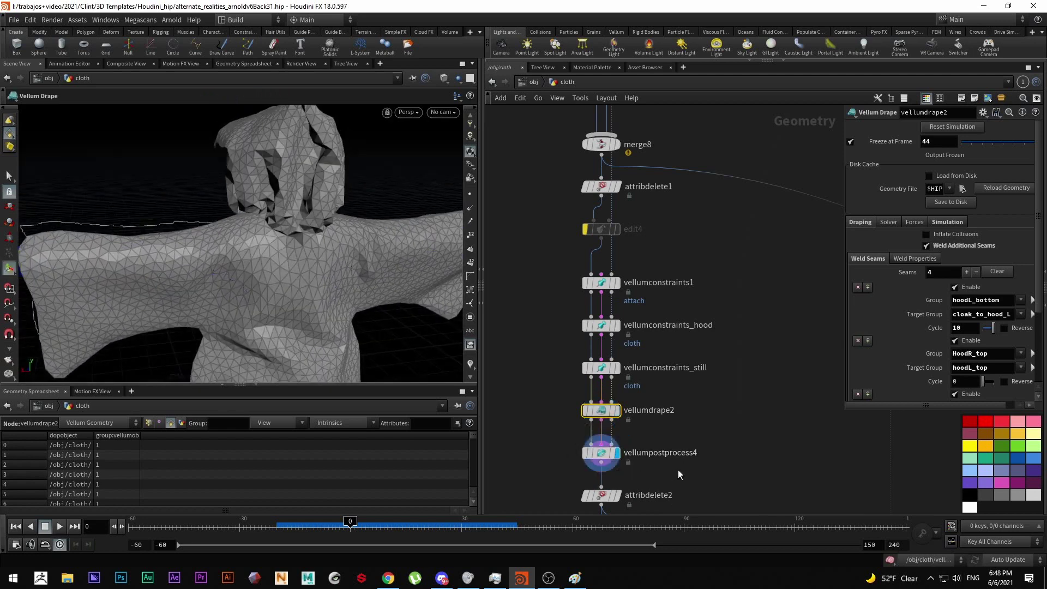
pyautogui.moveTo(292, 233); pyautogui.dragTo(392, 212)
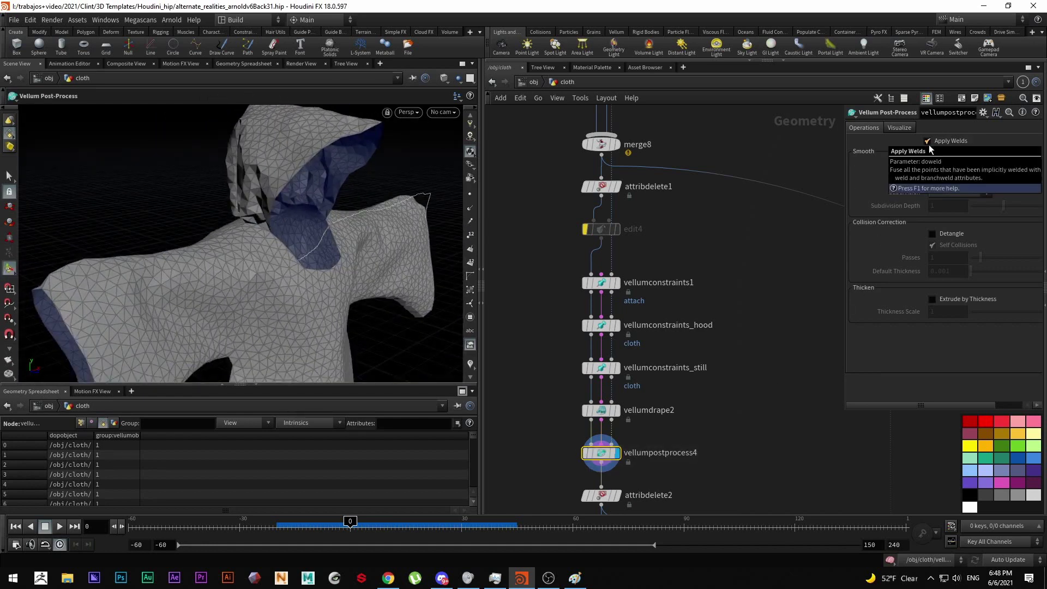
pyautogui.moveTo(234, 208); pyautogui.dragTo(281, 255, button='right')
pyautogui.moveTo(280, 254); pyautogui.dragTo(244, 243)
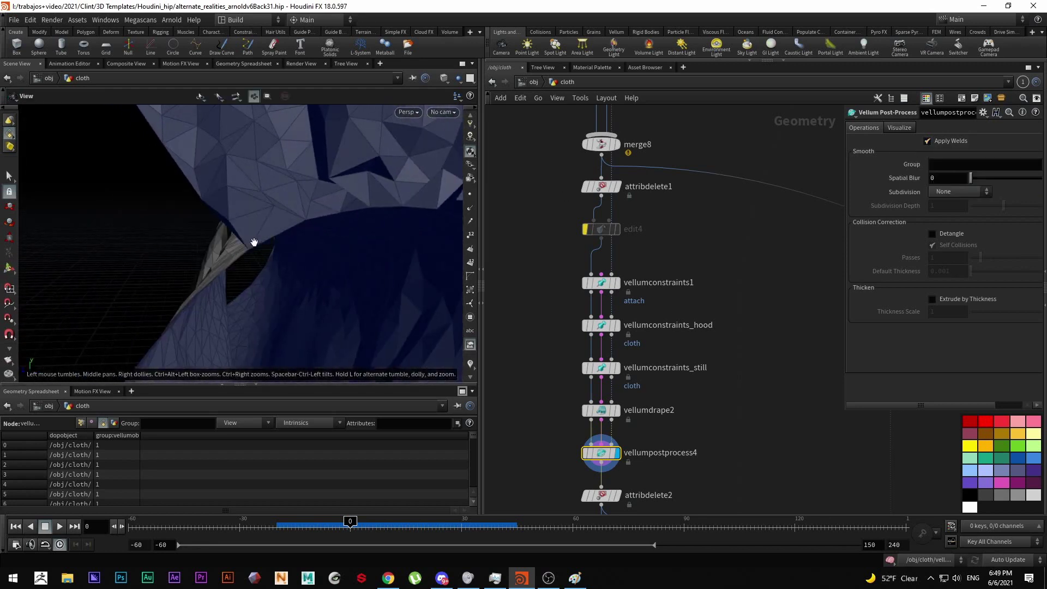
pyautogui.moveTo(309, 210); pyautogui.dragTo(306, 234)
# Select attribdelete2 and show its point attributes in the geometry spreadsheet.
pyautogui.scroll(-4, 707, 427)
pyautogui.scroll(3, 646, 388)
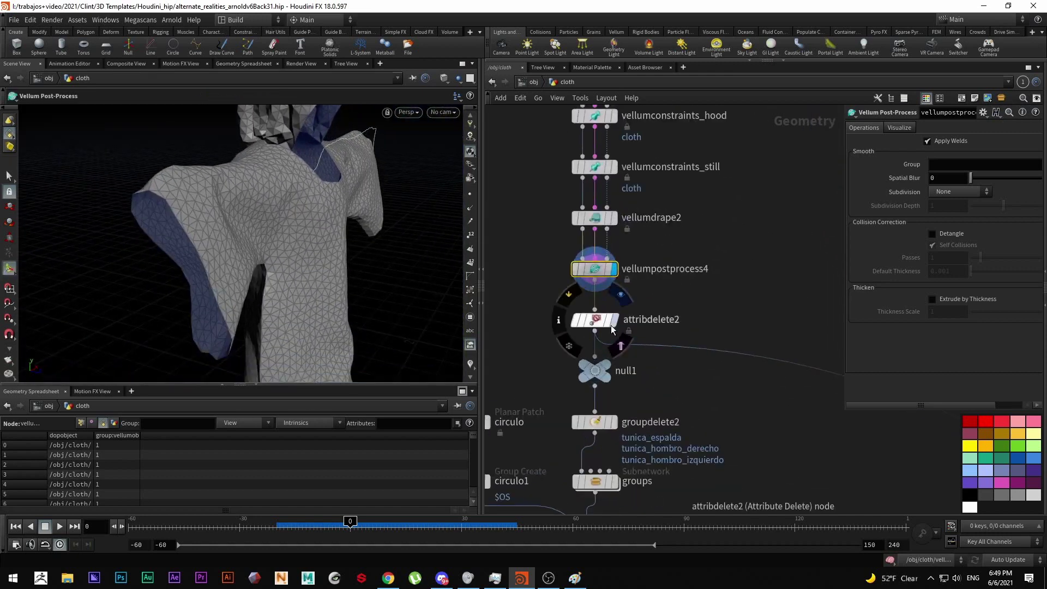
pyautogui.click(603, 326)
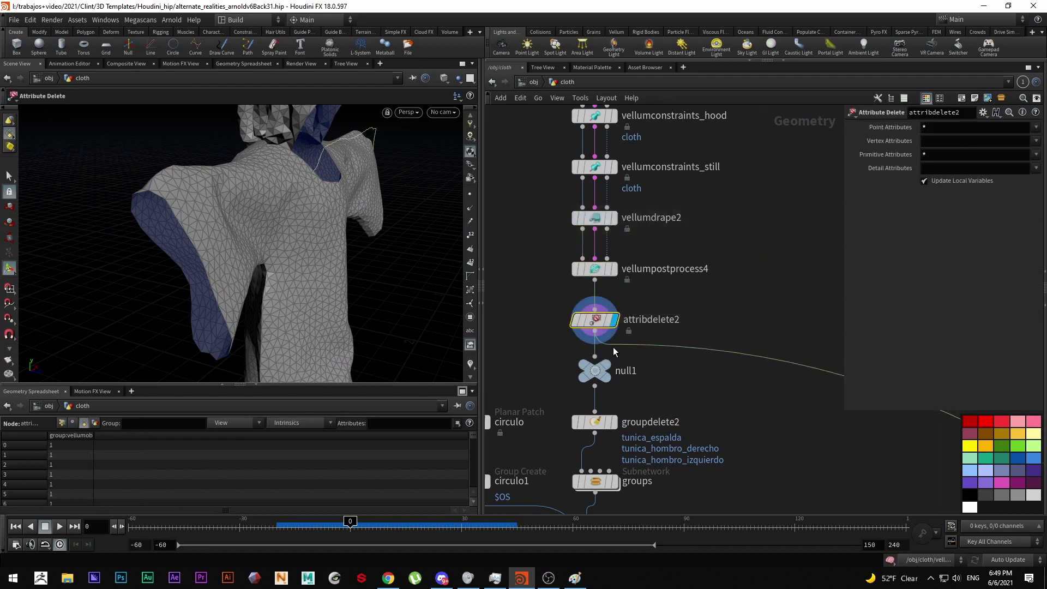
pyautogui.click(62, 424)
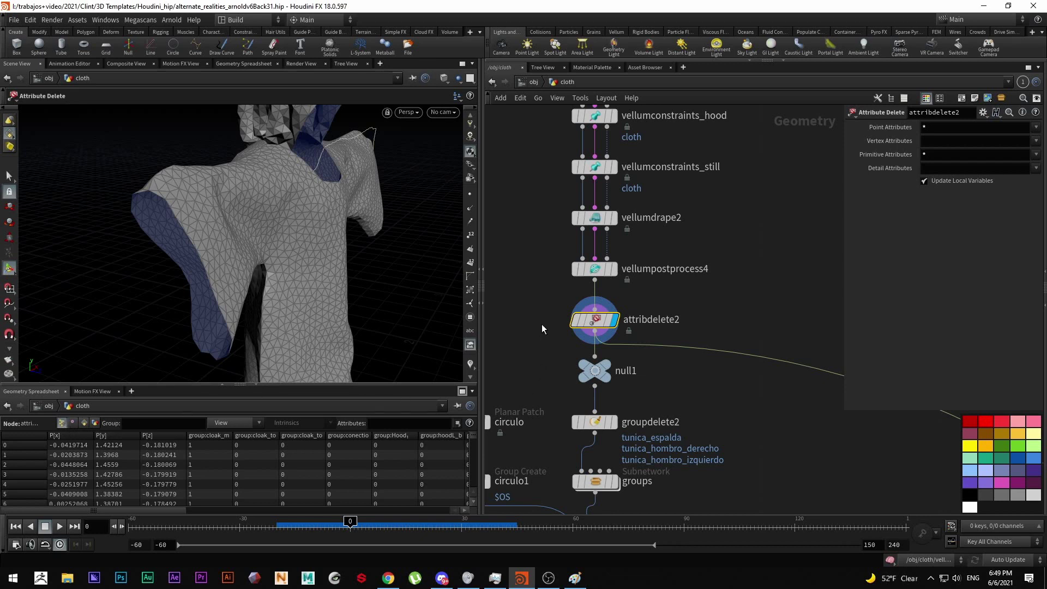
# Open the groups subnetwork and examine the tunica point groups on the garment.
pyautogui.moveTo(542, 325); pyautogui.dragTo(563, 252, button='middle')
pyautogui.moveTo(636, 313); pyautogui.dragTo(630, 249, button='middle')
pyautogui.doubleClick(633, 345)
pyautogui.moveTo(234, 235); pyautogui.dragTo(256, 168)
pyautogui.press('Return')
pyautogui.press('Up')
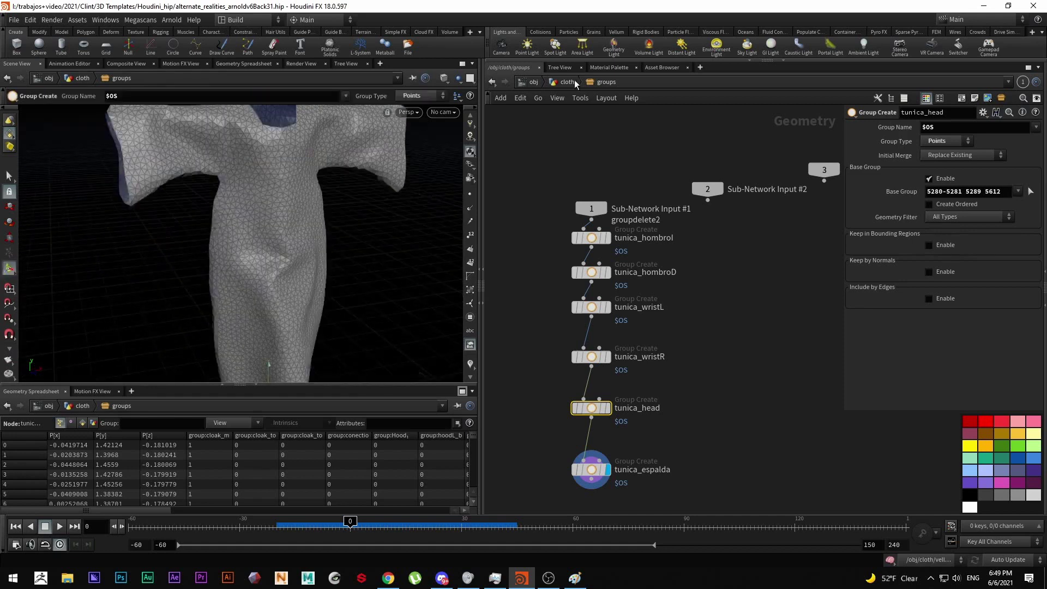
# Return to the cloth network and display vellumcloth_circulo to examine the circular collar piece.
pyautogui.click(567, 81)
pyautogui.scroll(-10, 692, 369)
pyautogui.scroll(-3, 605, 349)
pyautogui.scroll(3, 604, 370)
pyautogui.press('Escape')
pyautogui.scroll(-5, 313, 206)
pyautogui.press('Return')
pyautogui.scroll(6, 671, 355)
pyautogui.scroll(8, 661, 283)
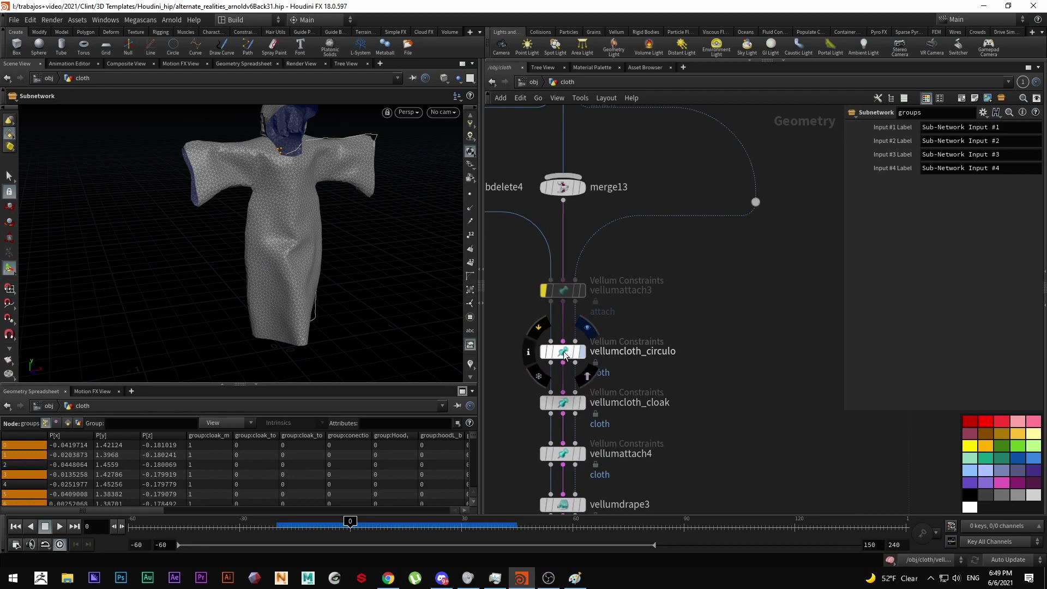
pyautogui.click(565, 355)
pyautogui.moveTo(276, 231)
pyautogui.mouseDown()
pyautogui.moveTo(284, 283)
pyautogui.moveTo(308, 236)
pyautogui.moveTo(273, 211)
pyautogui.mouseUp()
pyautogui.scroll(3, 278, 252)
# Display vellumdrape3 to examine its welded seams and draped collar, scrubbing the timeline to frame -2.
pyautogui.moveTo(673, 365); pyautogui.dragTo(669, 216, button='middle')
pyautogui.moveTo(677, 354); pyautogui.dragTo(678, 223, button='middle')
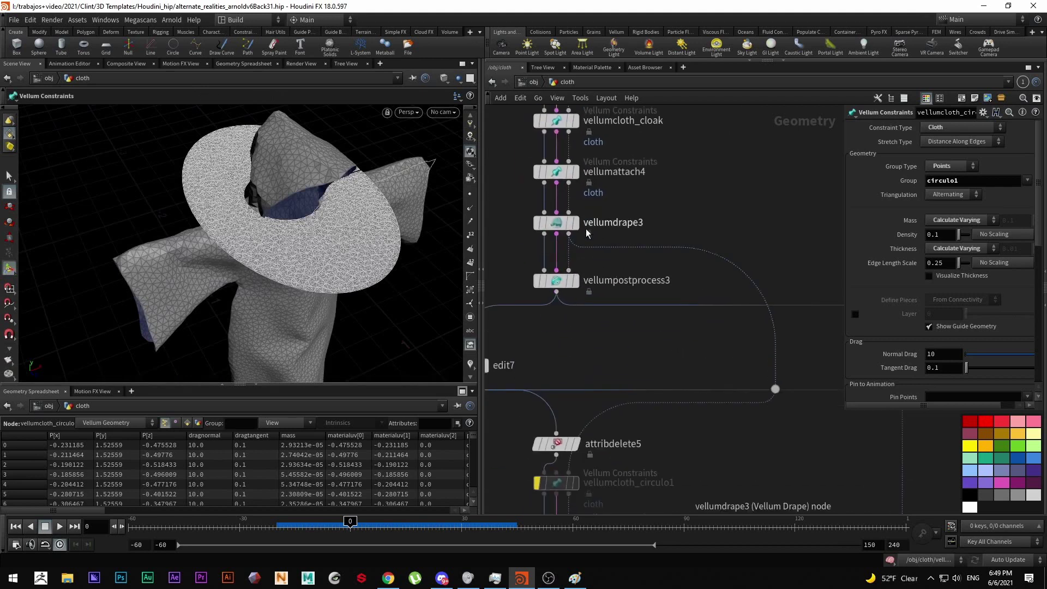
pyautogui.moveTo(579, 233)
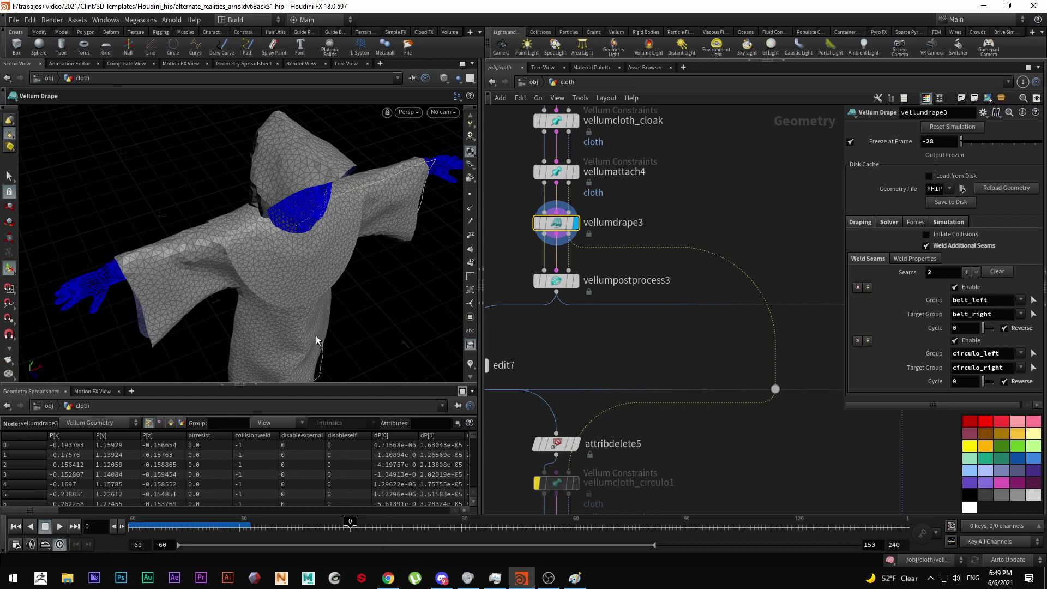
pyautogui.moveTo(309, 261); pyautogui.dragTo(332, 222)
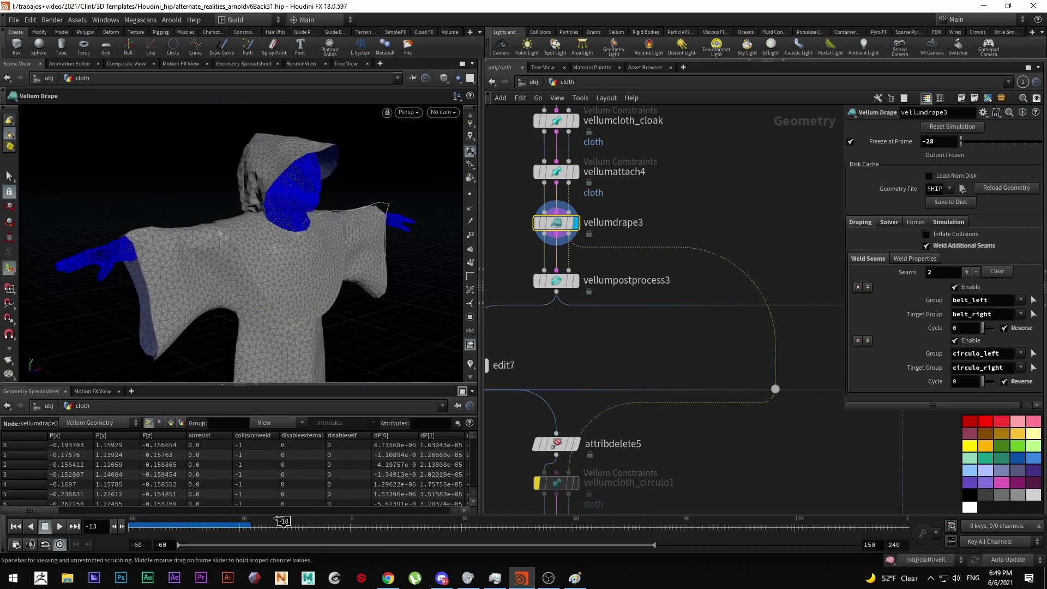
pyautogui.moveTo(325, 520); pyautogui.dragTo(343, 520)
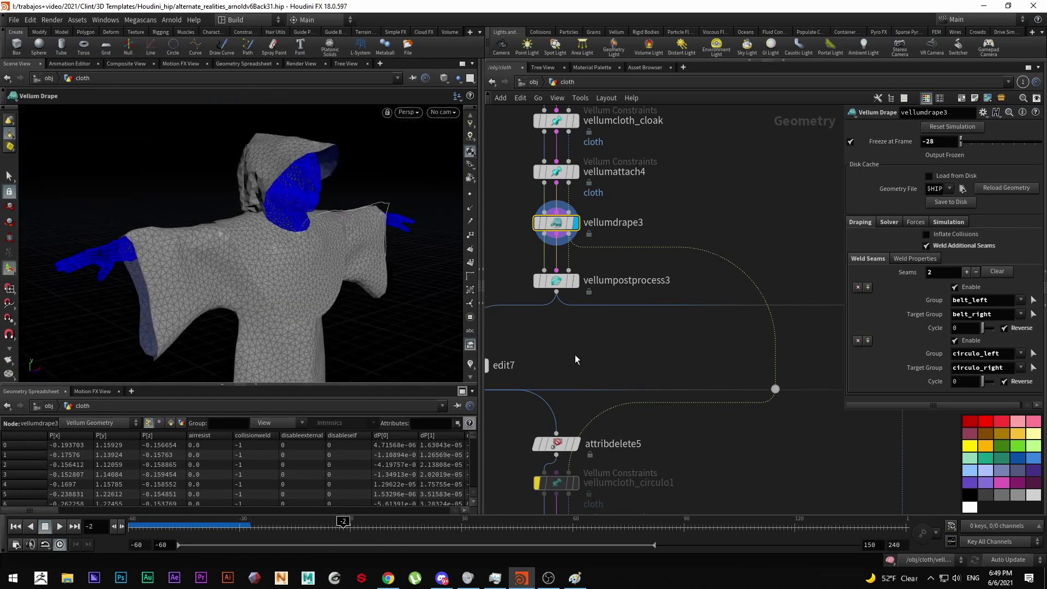
# Display attribdelete5 and examine its deleted attributes and the complete garment from the front.
pyautogui.scroll(-4, 575, 359)
pyautogui.moveTo(624, 319); pyautogui.dragTo(643, 267, button='middle')
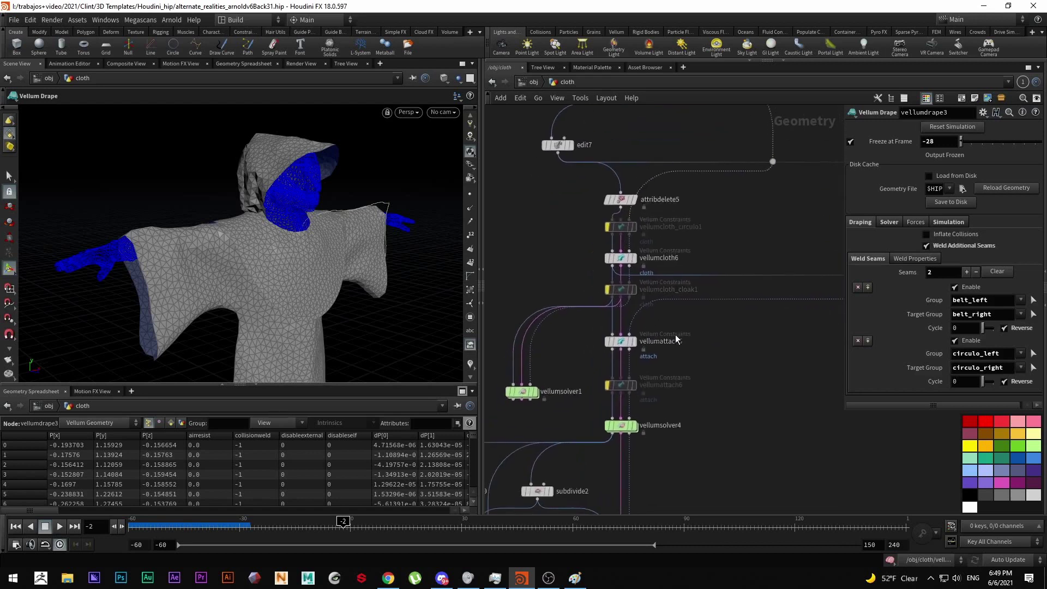
pyautogui.click(636, 200)
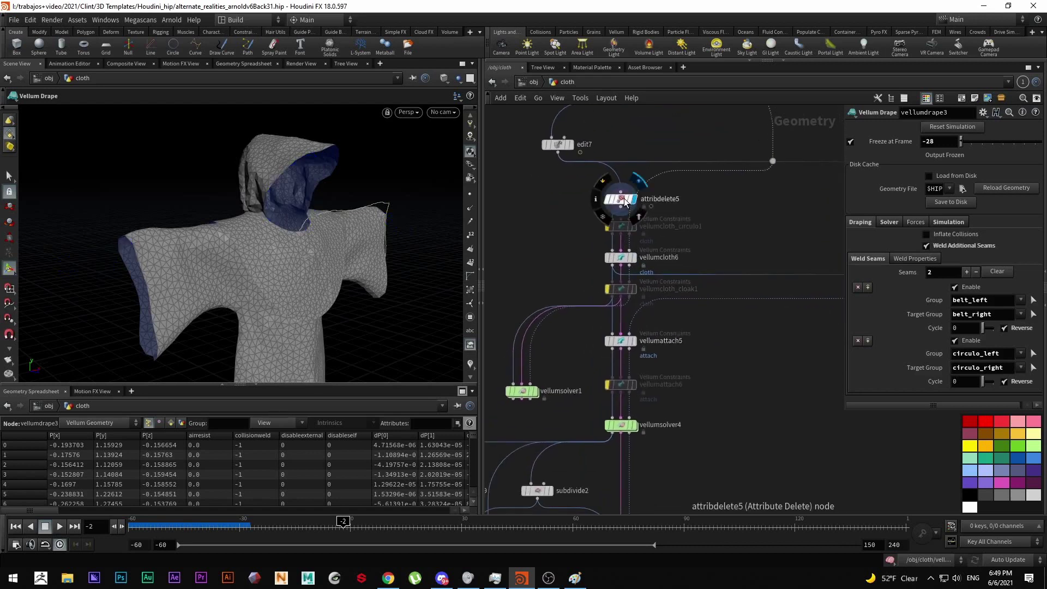
pyautogui.click(624, 198)
pyautogui.moveTo(234, 256)
pyautogui.mouseDown()
pyautogui.moveTo(211, 257)
pyautogui.moveTo(250, 262)
pyautogui.mouseUp()
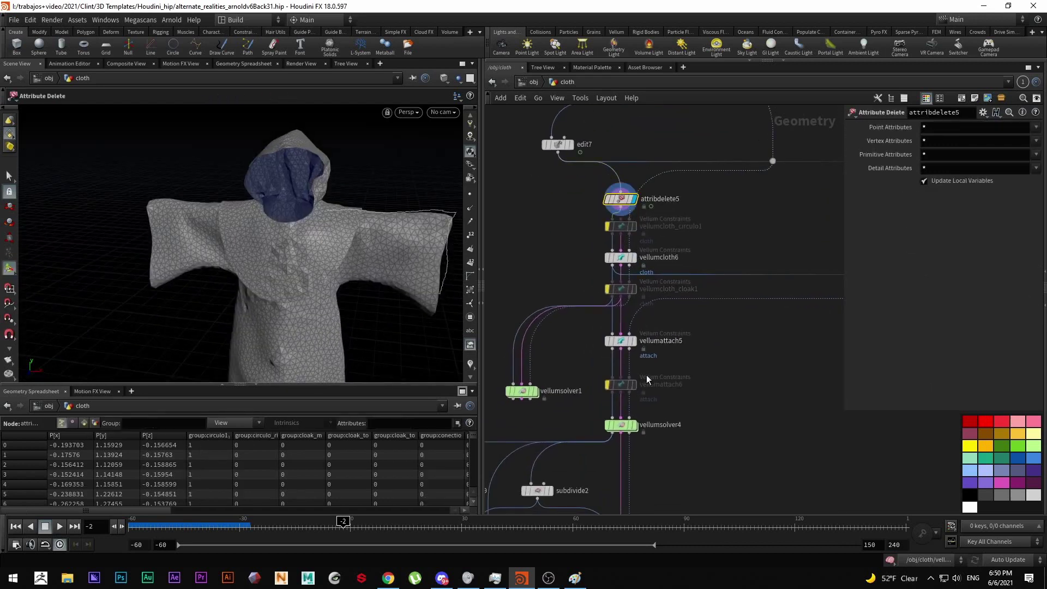
# Display vellumcloth6 and examine its cloth constraints across the garment from the side.
pyautogui.click(633, 258)
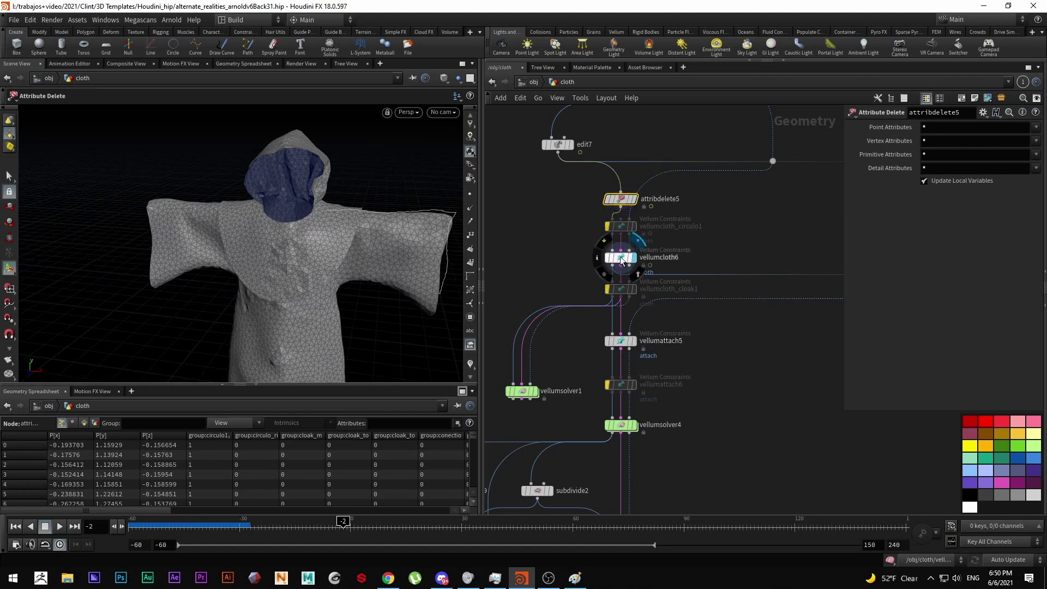
pyautogui.click(621, 257)
pyautogui.moveTo(367, 251); pyautogui.dragTo(534, 231)
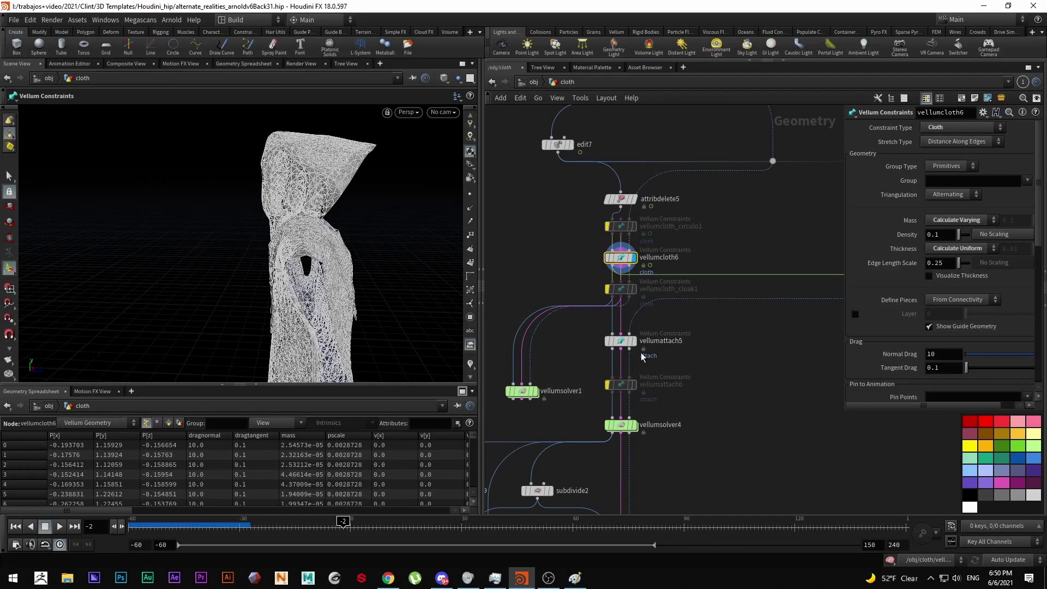
# Display vellumattach5 and examine its attach-to-geometry constraints on the hood and sleeves, scrubbing the timeline to frame -53.
pyautogui.click(633, 340)
pyautogui.click(620, 340)
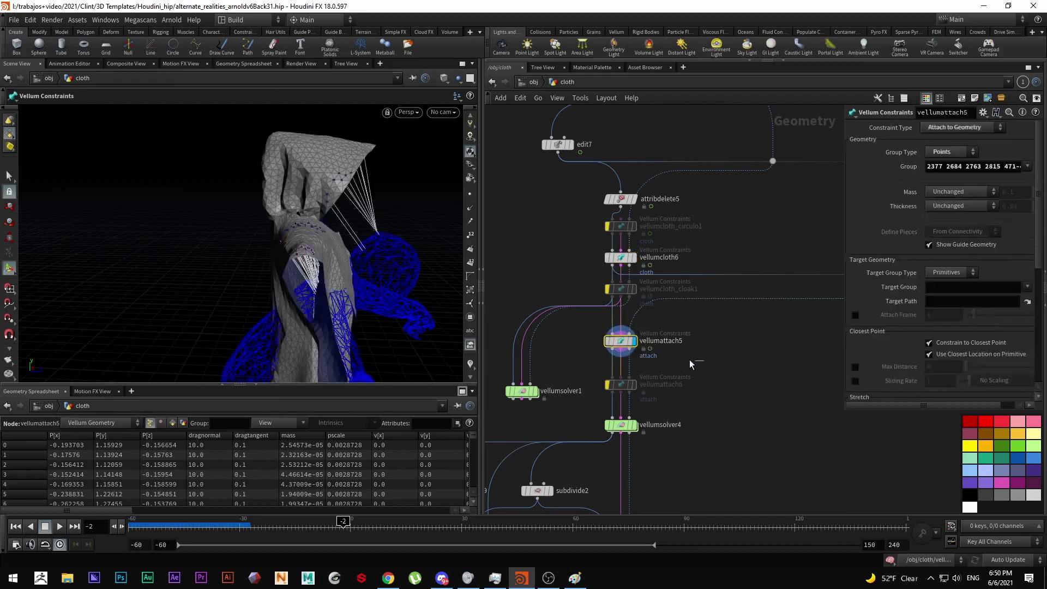
pyautogui.scroll(5, 245, 245)
pyautogui.moveTo(246, 527); pyautogui.dragTo(156, 523)
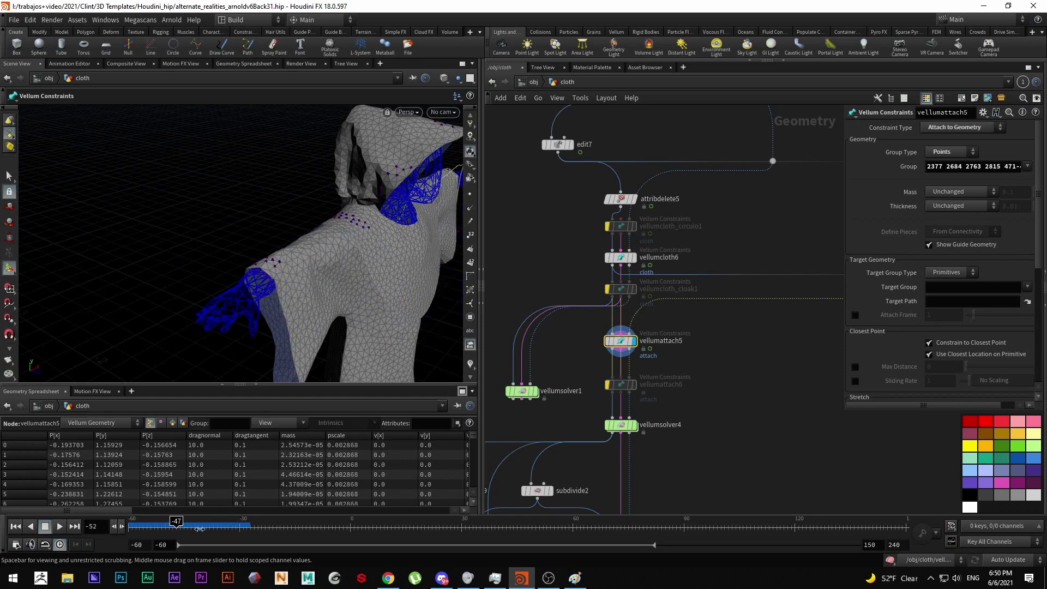
pyautogui.click(153, 526)
pyautogui.moveTo(729, 460); pyautogui.dragTo(744, 382, button='middle')
pyautogui.scroll(-8, 744, 383)
pyautogui.scroll(6, 550, 355)
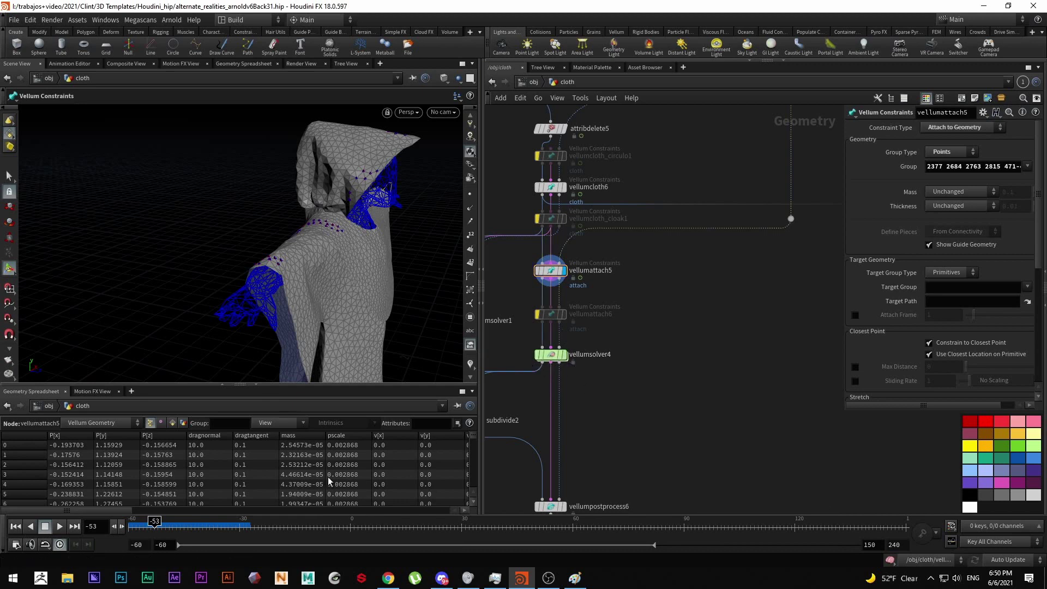
# Display vellumsolver4 from frame -60 and play the cloth simulation, examining the garment from the front and side.
pyautogui.click(136, 518)
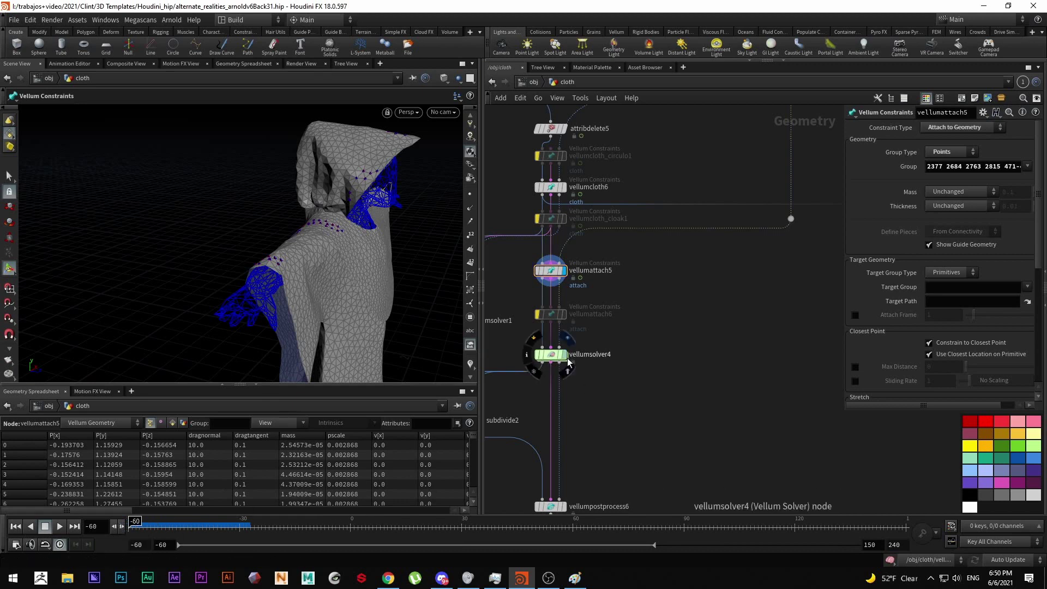
pyautogui.click(548, 355)
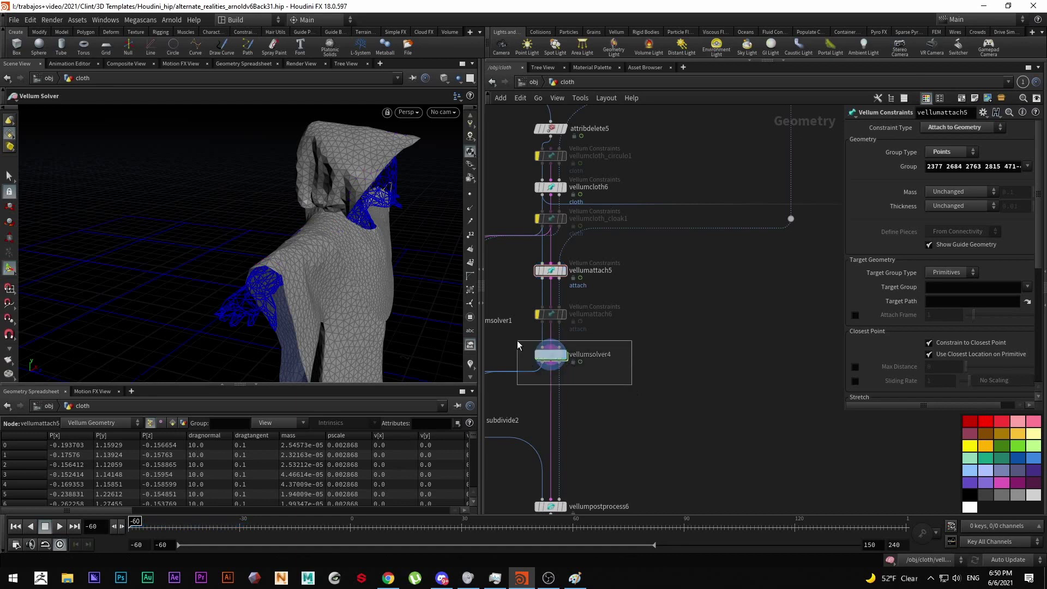
pyautogui.keyDown('alt'); pyautogui.moveTo(336, 291); pyautogui.dragTo(250, 264); pyautogui.keyUp('alt')
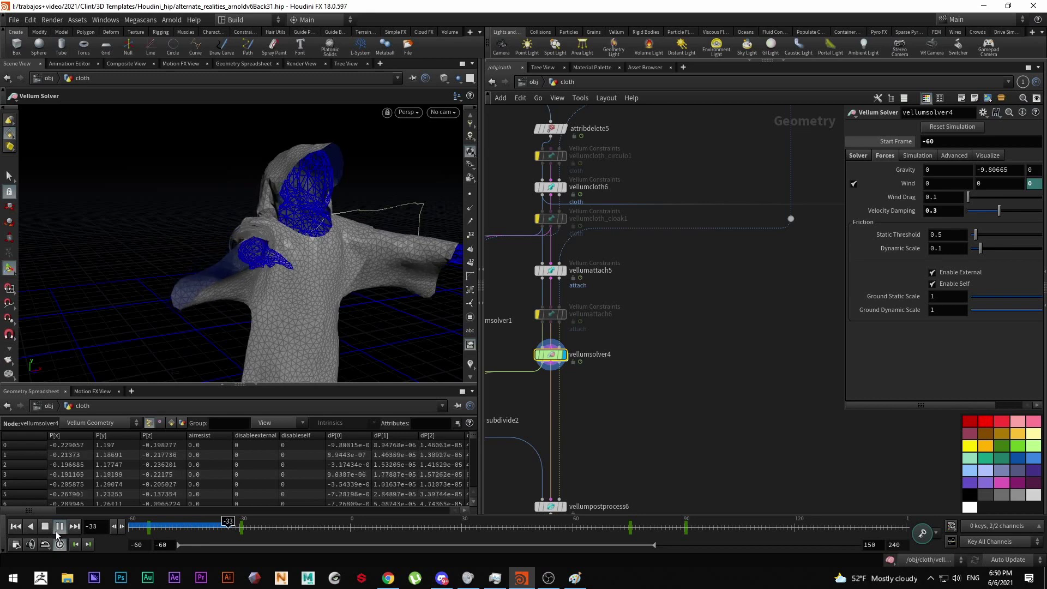
pyautogui.click(57, 529)
pyautogui.moveTo(282, 232); pyautogui.dragTo(405, 289)
# Open vellumsolver4's forces network and examine popwind1 and the motionfx channels that drive it.
pyautogui.doubleClick(551, 354)
pyautogui.click(579, 330)
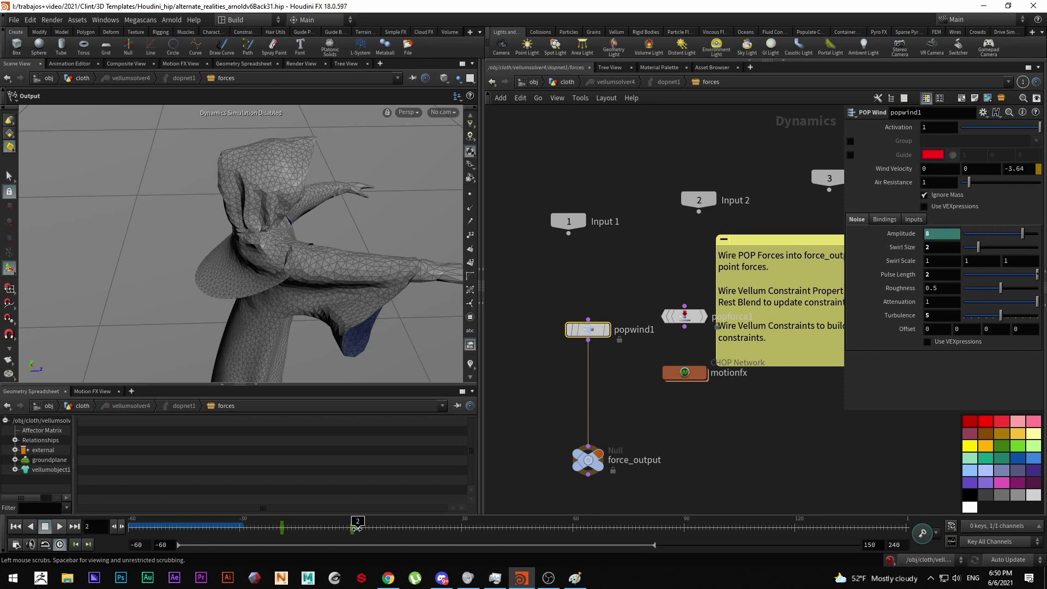
pyautogui.doubleClick(675, 374)
pyautogui.moveTo(675, 374); pyautogui.dragTo(590, 357, button='middle')
pyautogui.scroll(-3, 590, 358)
pyautogui.scroll(2, 593, 358)
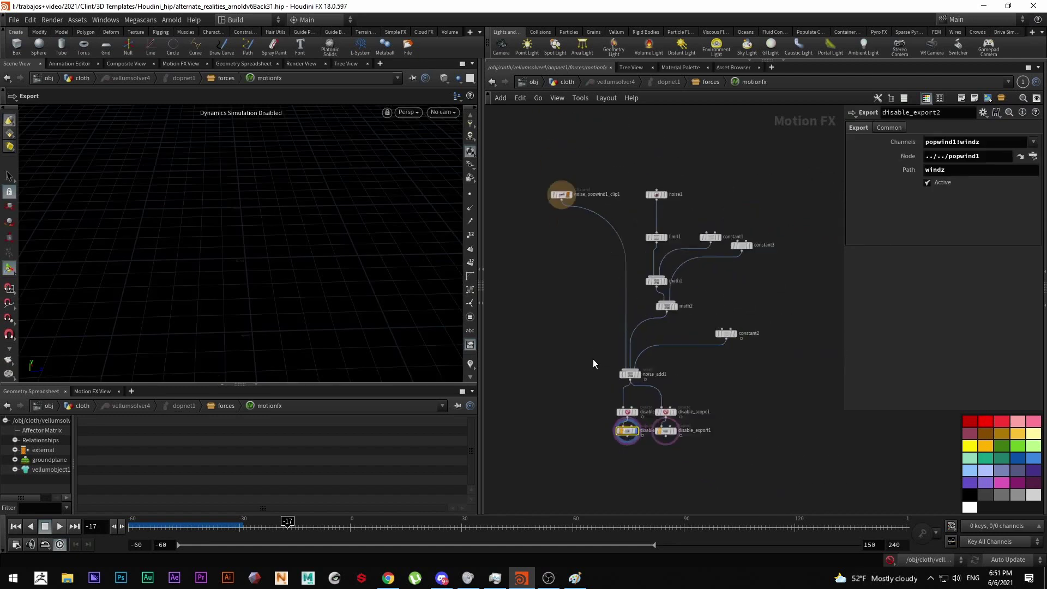
# Return to popwind1 to review its wind velocity and noise amplitude, and go back to the cloth network.
pyautogui.click(496, 83)
pyautogui.click(587, 329)
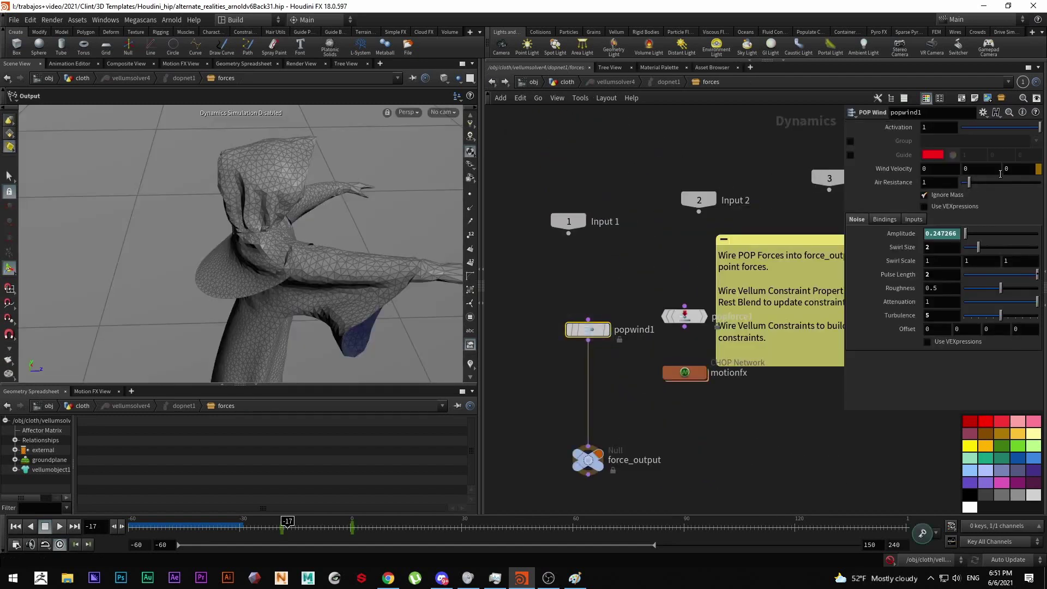
pyautogui.click(492, 83)
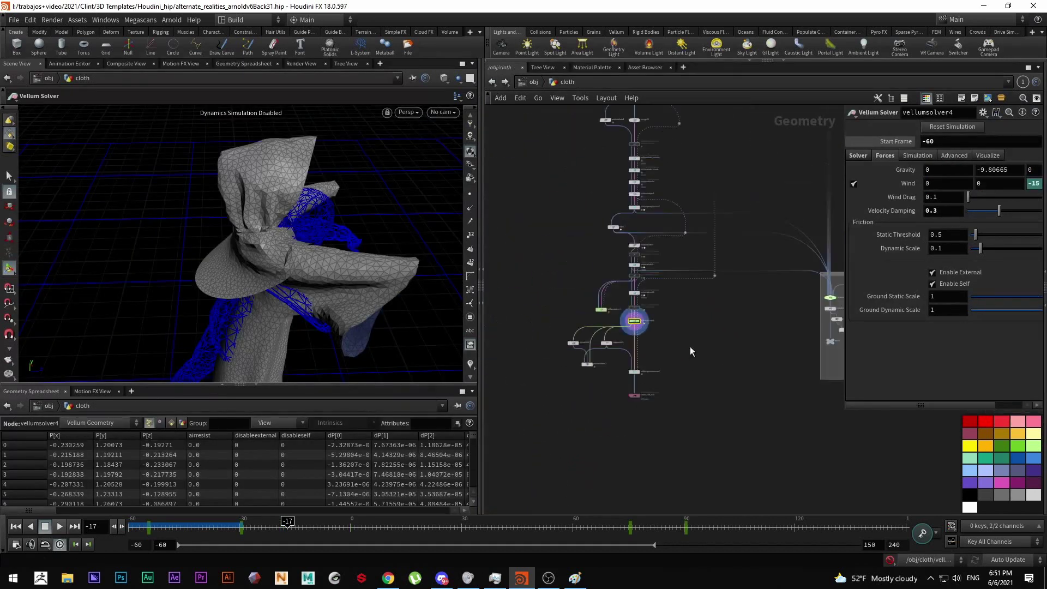
# Scrub the simulation to frame -34 and display subdivide2 to examine the subdivided cloth.
pyautogui.scroll(5, 608, 362)
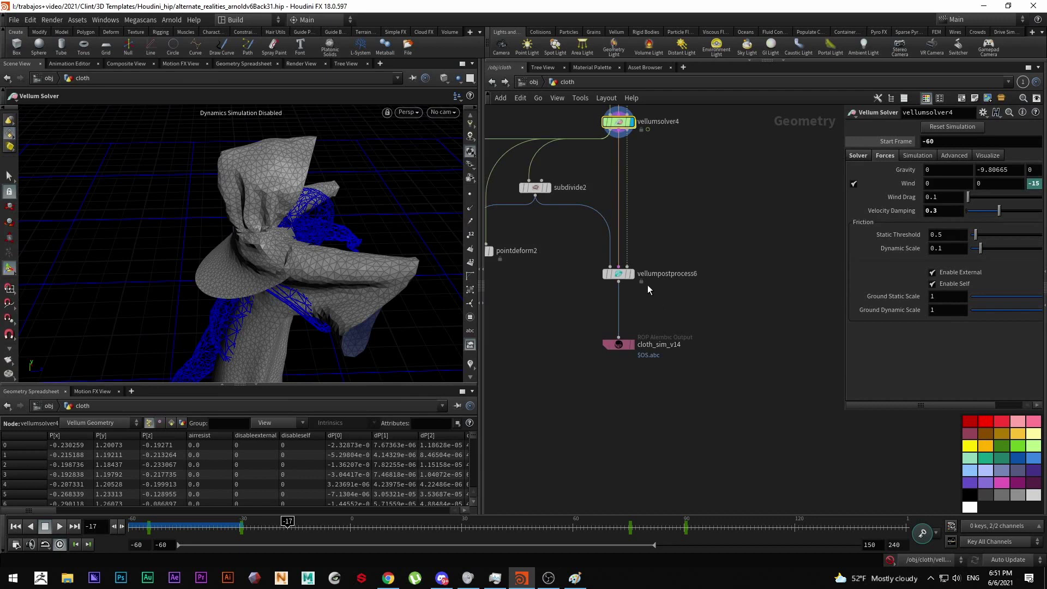
pyautogui.click(225, 529)
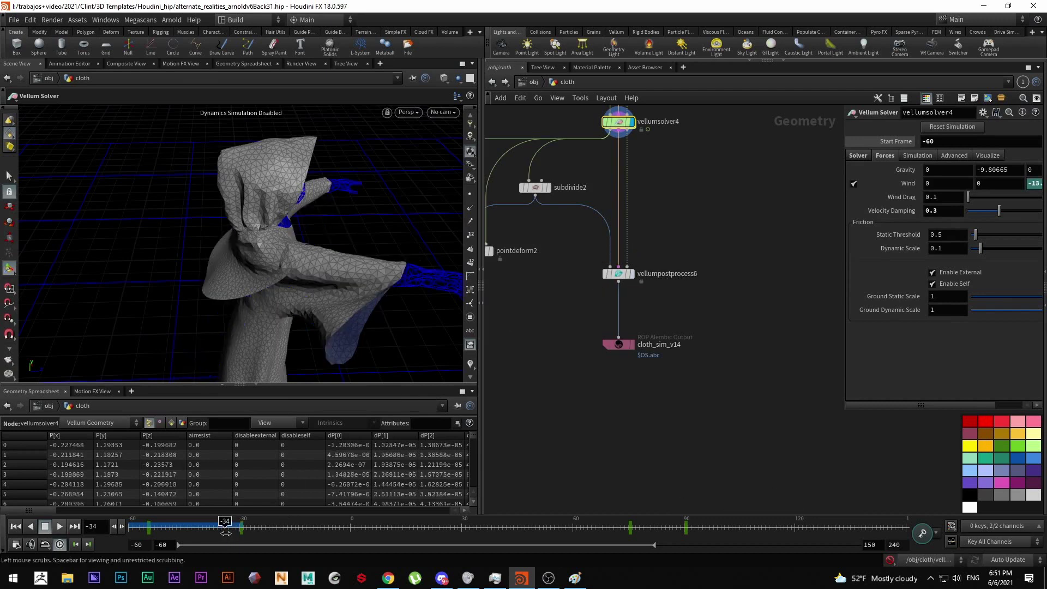
pyautogui.scroll(2, 606, 248)
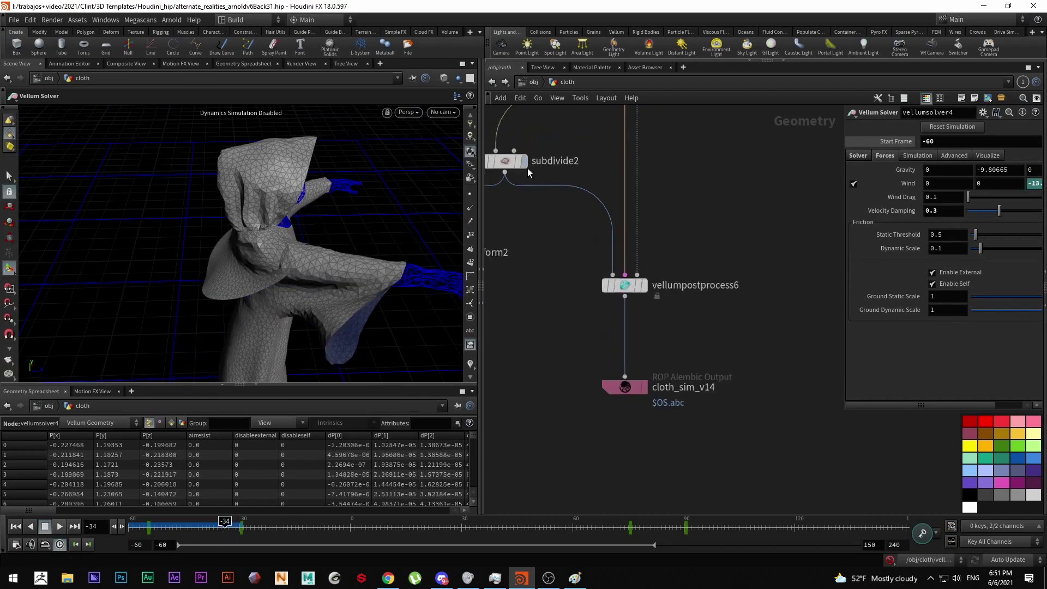
pyautogui.moveTo(527, 168); pyautogui.dragTo(573, 217, button='middle')
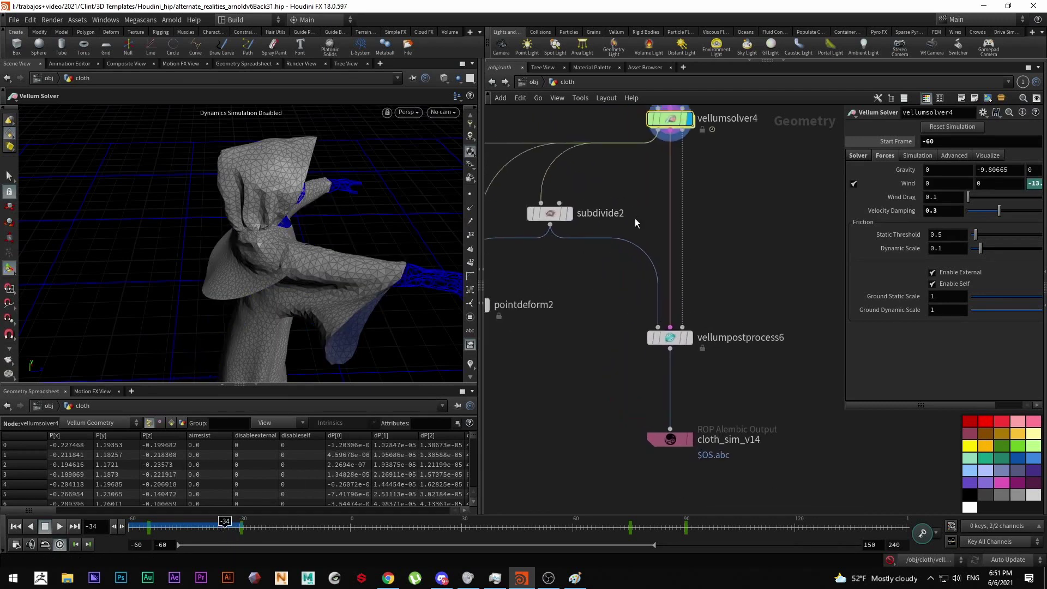
pyautogui.click(572, 217)
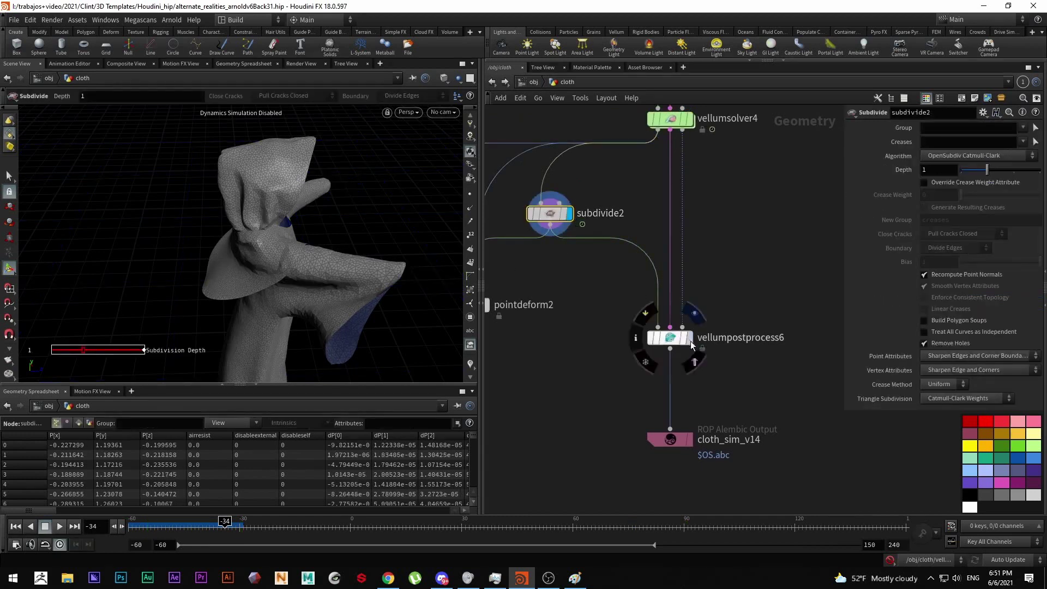
# Display vellumpostprocess6 and compare its thickened cloth with subdivide2 bypassed and active.
pyautogui.click(670, 338)
pyautogui.scroll(5, 358, 295)
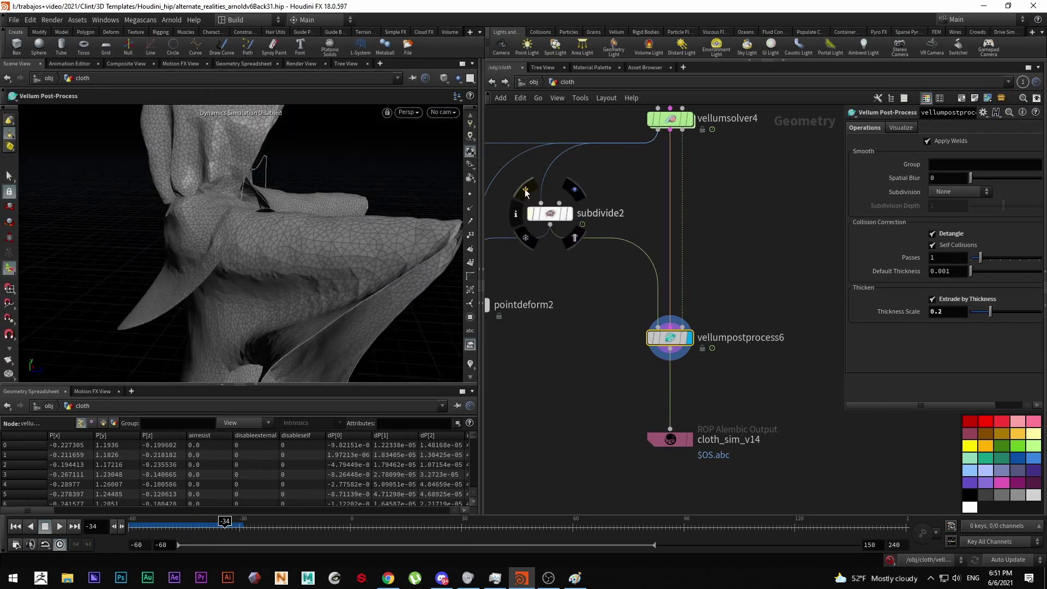
pyautogui.click(525, 191)
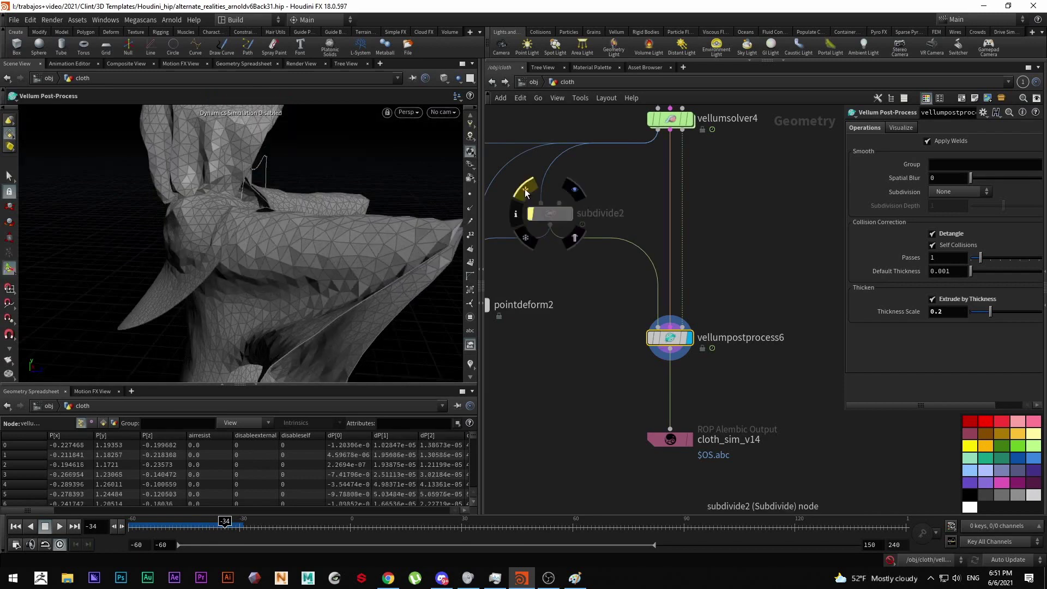
pyautogui.click(524, 191)
pyautogui.press('Escape')
pyautogui.moveTo(421, 233)
pyautogui.mouseDown()
pyautogui.moveTo(302, 231)
pyautogui.moveTo(407, 237)
pyautogui.moveTo(387, 220)
pyautogui.moveTo(413, 206)
pyautogui.moveTo(362, 260)
pyautogui.moveTo(320, 283)
pyautogui.moveTo(338, 237)
pyautogui.moveTo(362, 269)
pyautogui.moveTo(315, 276)
pyautogui.moveTo(316, 194)
pyautogui.moveTo(325, 223)
pyautogui.moveTo(422, 241)
pyautogui.mouseUp()
pyautogui.press('Escape')
# Display the cached cloth_sim_v13 Alembic and examine it through OctaneCameraShape, scrubbing the timeline to frame 127.
pyautogui.scroll(-8, 716, 247)
pyautogui.moveTo(780, 232); pyautogui.dragTo(593, 342, button='middle')
pyautogui.scroll(6, 710, 291)
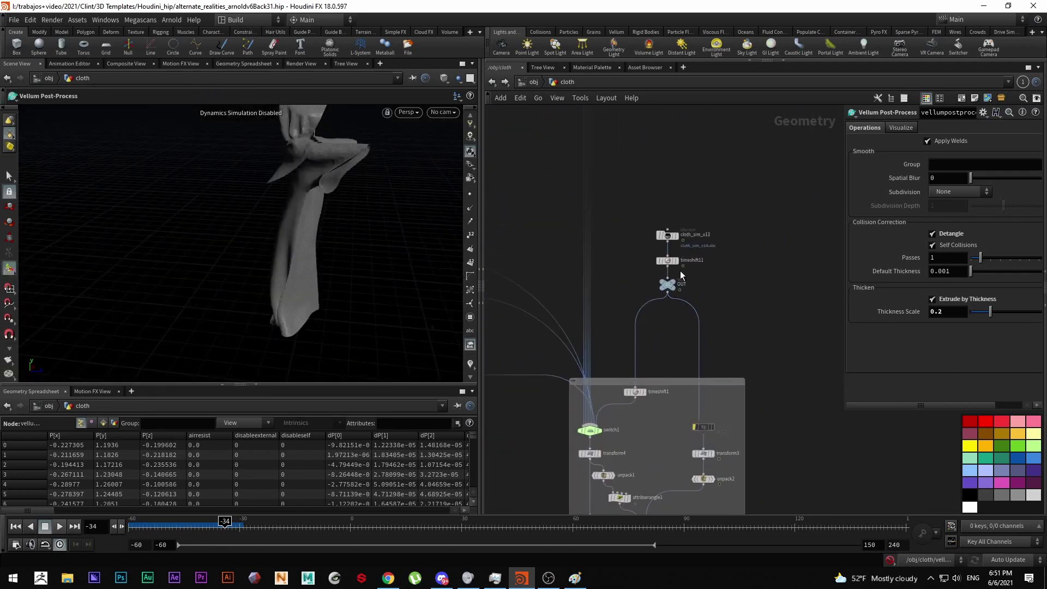
pyautogui.click(676, 224)
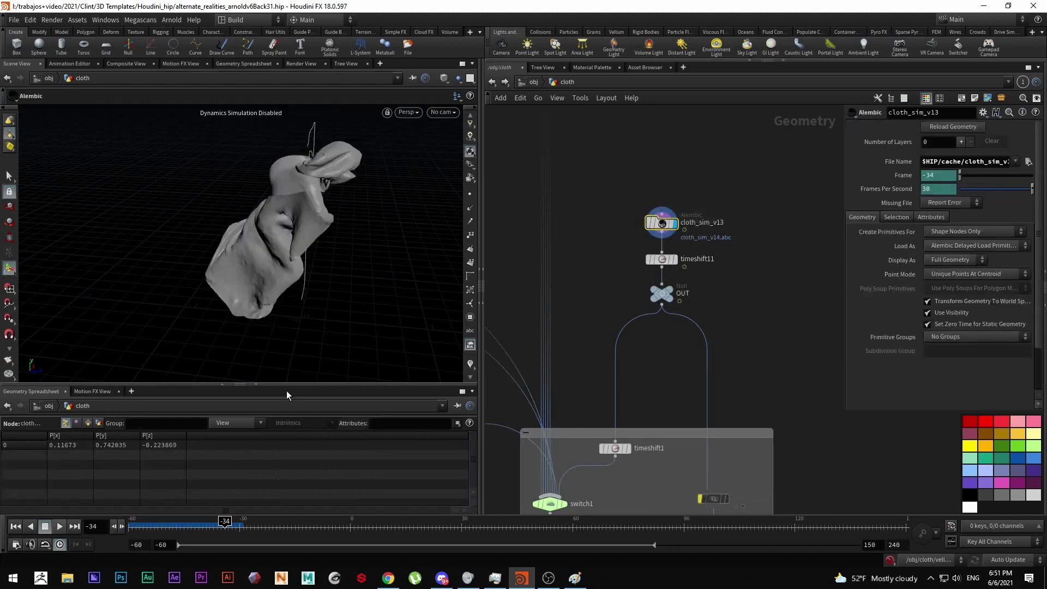
pyautogui.moveTo(315, 524); pyautogui.dragTo(546, 526)
pyautogui.click(443, 112)
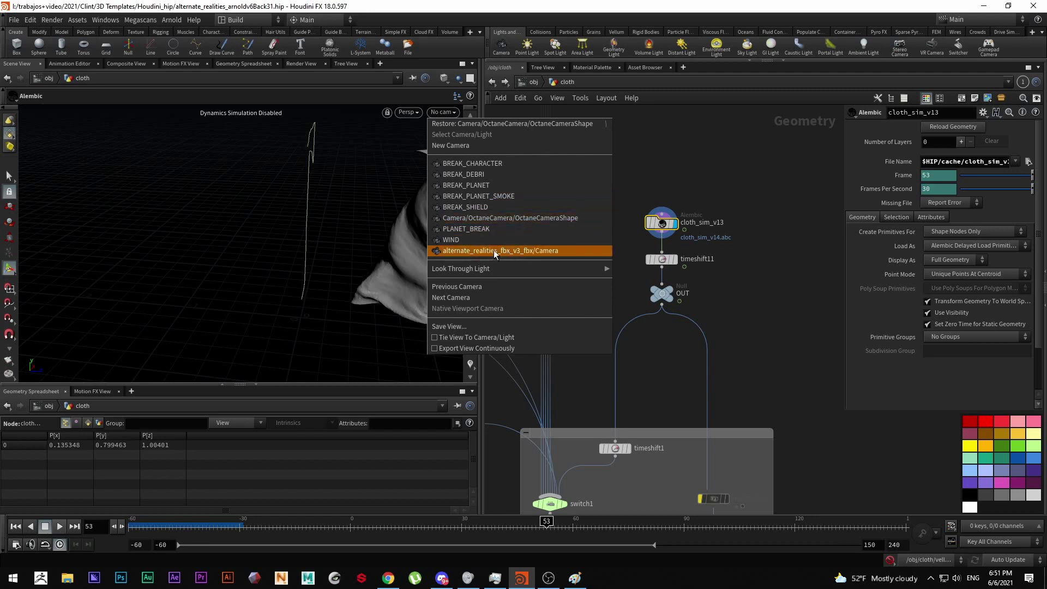
pyautogui.click(514, 221)
pyautogui.moveTo(546, 522); pyautogui.dragTo(821, 520)
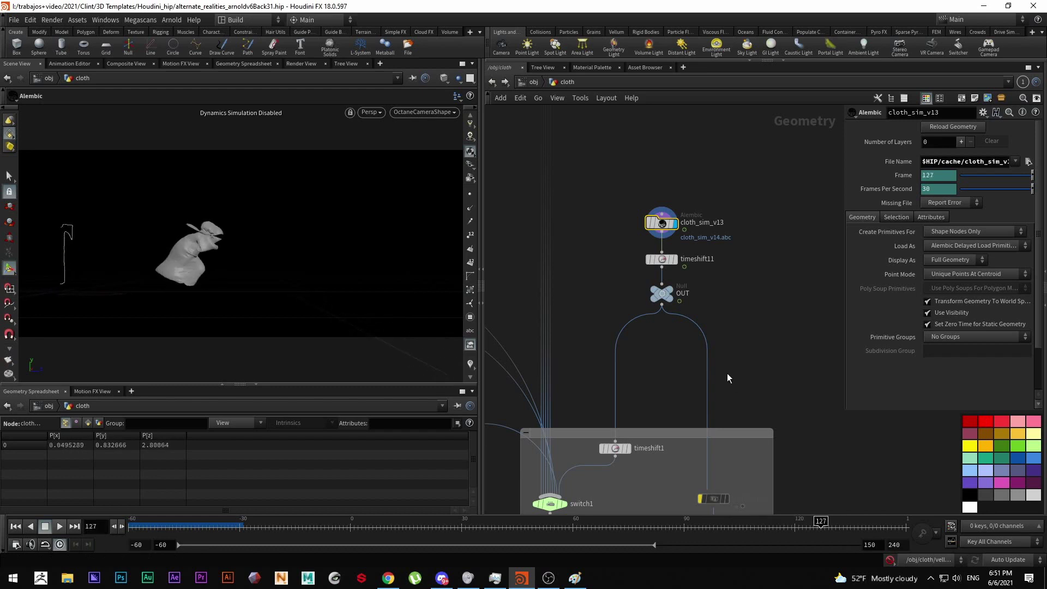
# Review the whole cloth network, return to the object level, select the snow object and scrub to frame -60.
pyautogui.press('h')
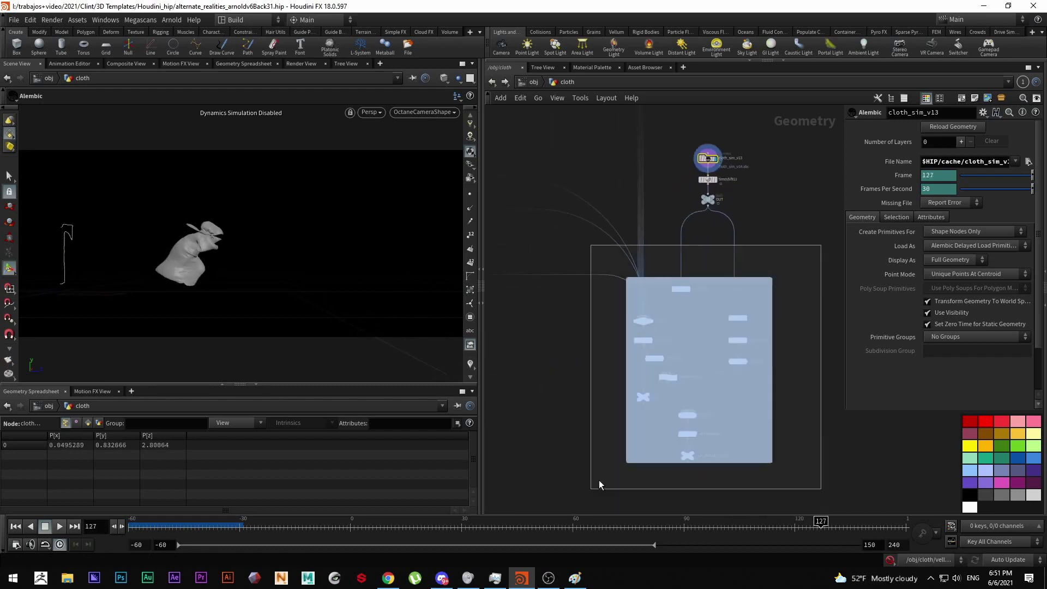
pyautogui.scroll(-3, 763, 325)
pyautogui.scroll(-3, 764, 325)
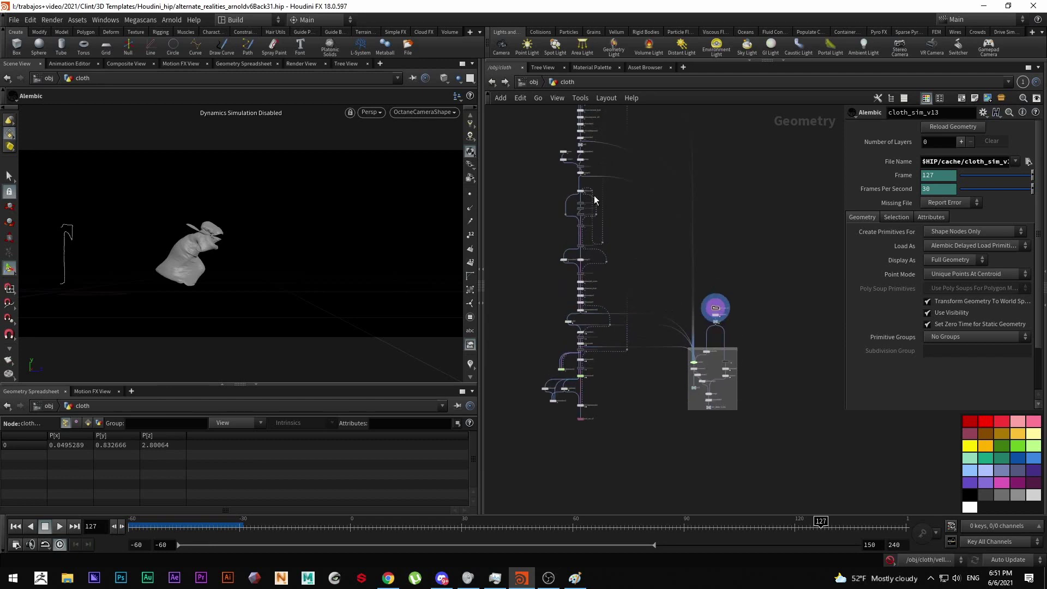
pyautogui.click(531, 83)
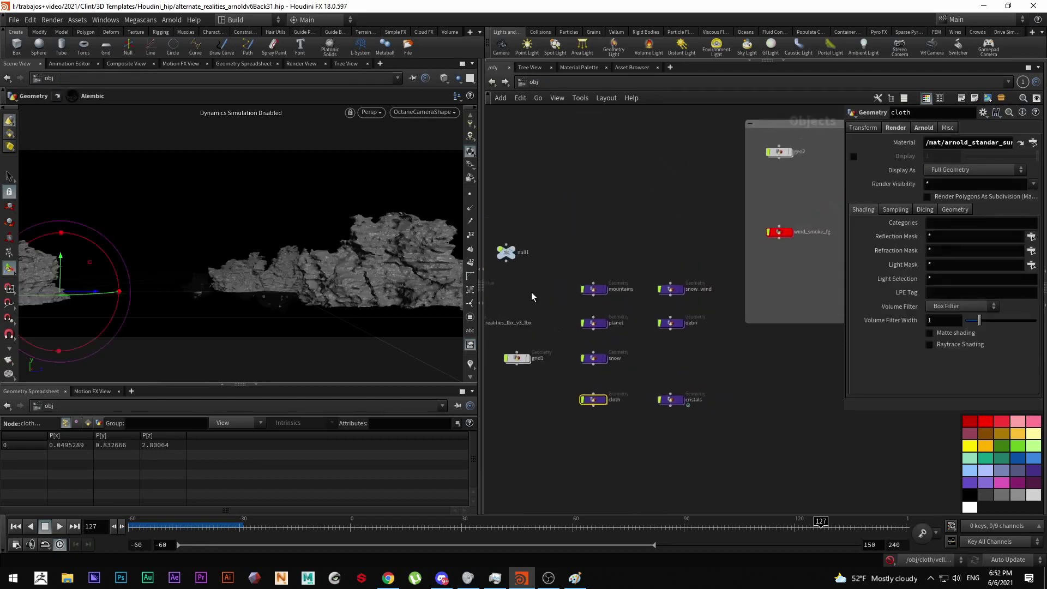
pyautogui.moveTo(658, 365); pyautogui.dragTo(656, 408, button='middle')
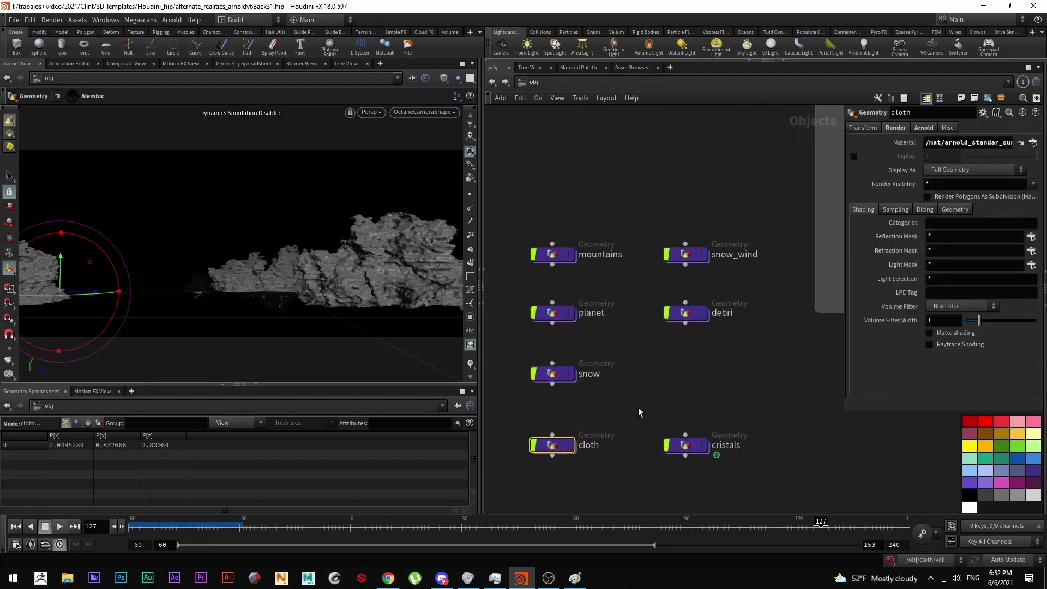
pyautogui.moveTo(528, 353); pyautogui.dragTo(525, 352)
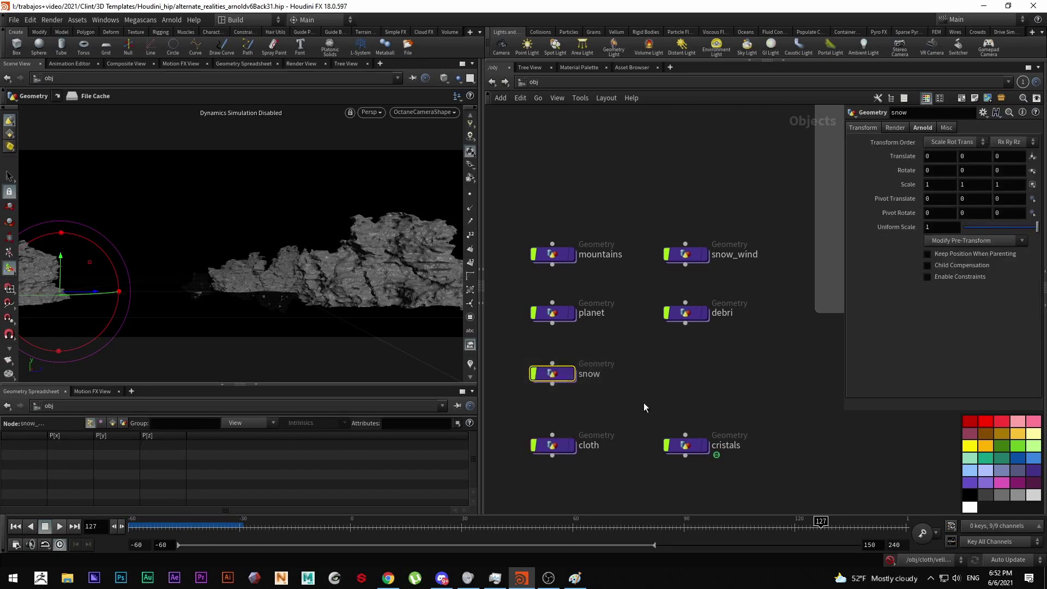
pyautogui.moveTo(643, 403); pyautogui.dragTo(677, 409, button='middle')
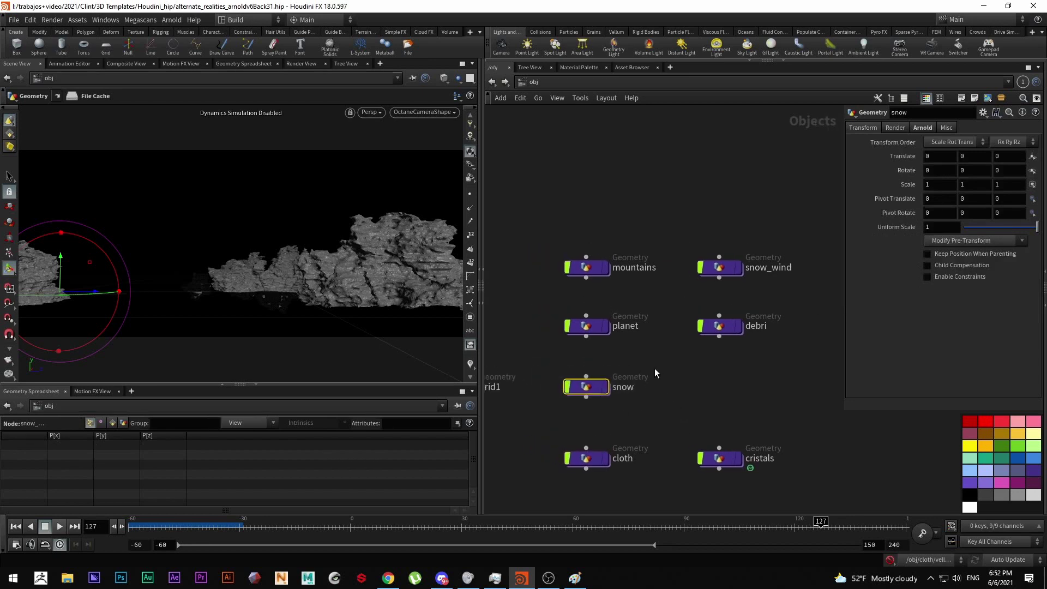
pyautogui.moveTo(659, 365); pyautogui.dragTo(656, 400, button='middle')
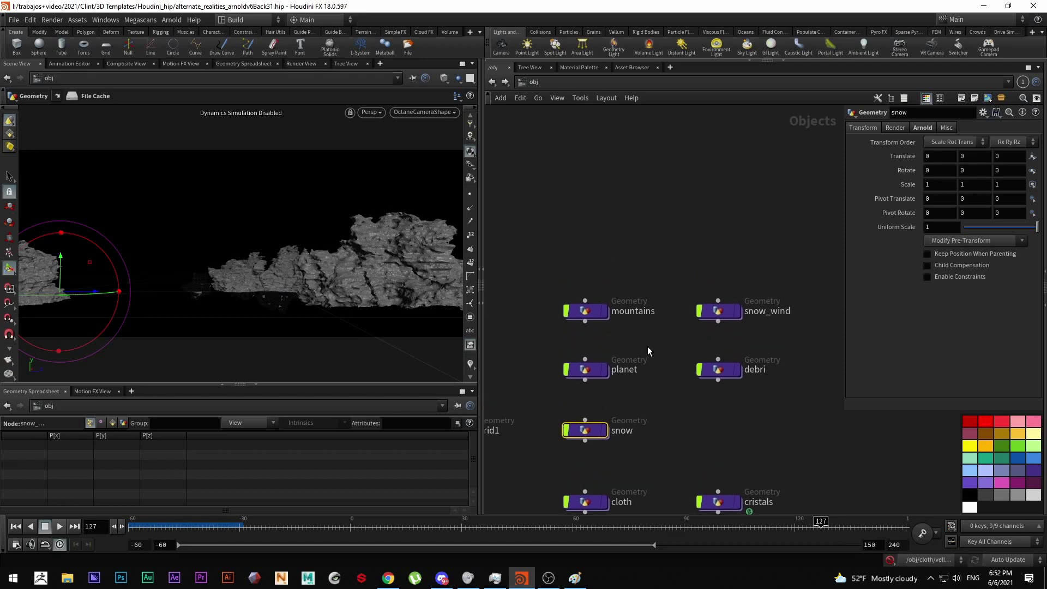
pyautogui.moveTo(158, 529); pyautogui.dragTo(130, 529)
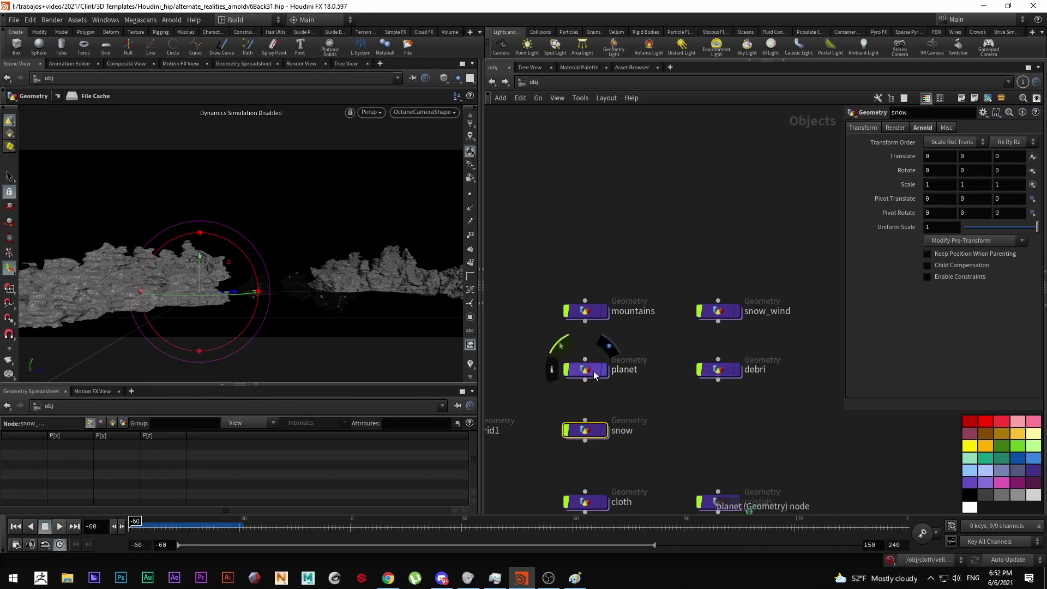
# Open the planet network and display object_merge1, framing the imported sphere to examine it up close.
pyautogui.doubleClick(591, 373)
pyautogui.scroll(6, 560, 317)
pyautogui.click(570, 320)
pyautogui.moveTo(570, 320); pyautogui.dragTo(564, 452)
pyautogui.moveTo(595, 389); pyautogui.dragTo(614, 272, button='middle')
pyautogui.moveTo(619, 290); pyautogui.dragTo(536, 367)
pyautogui.hotkey('space', 'g')
pyautogui.keyDown('alt'); pyautogui.moveTo(308, 217); pyautogui.dragTo(294, 254); pyautogui.keyUp('alt')
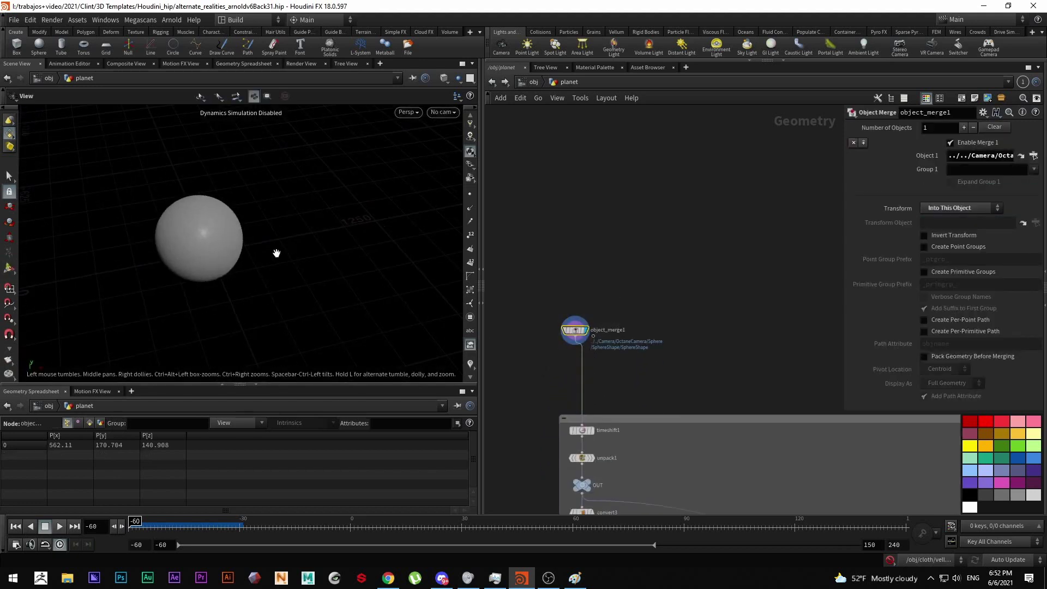
pyautogui.scroll(5, 197, 254)
pyautogui.moveTo(196, 255); pyautogui.dragTo(261, 256)
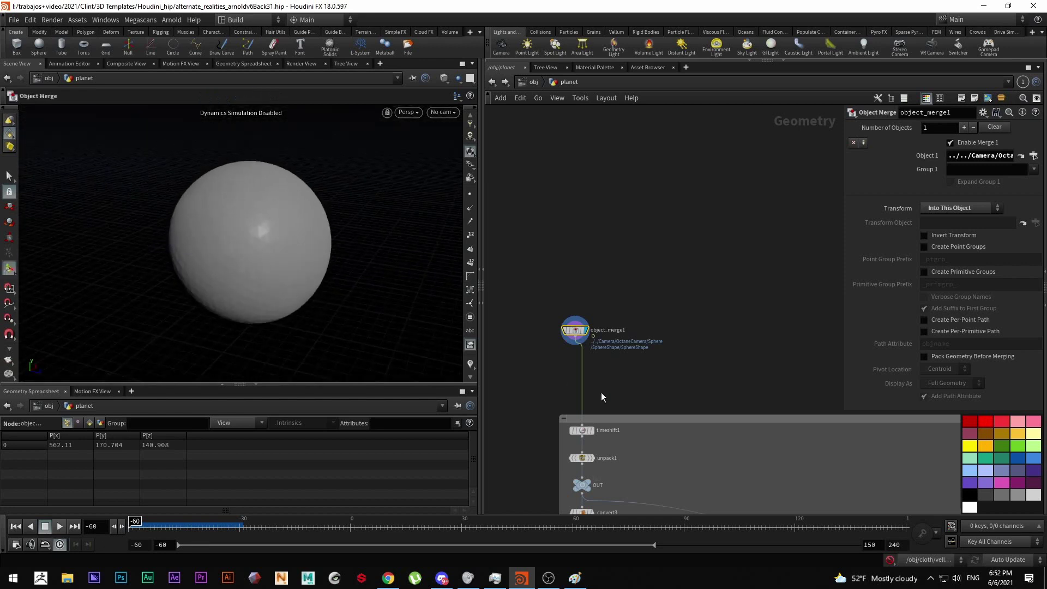
# Scrub the timeline with object_merge1 displayed to check the sphere's animation, stopping at frame 47.
pyautogui.moveTo(600, 433); pyautogui.dragTo(619, 366, button='middle')
pyautogui.scroll(3, 616, 365)
pyautogui.moveTo(613, 365)
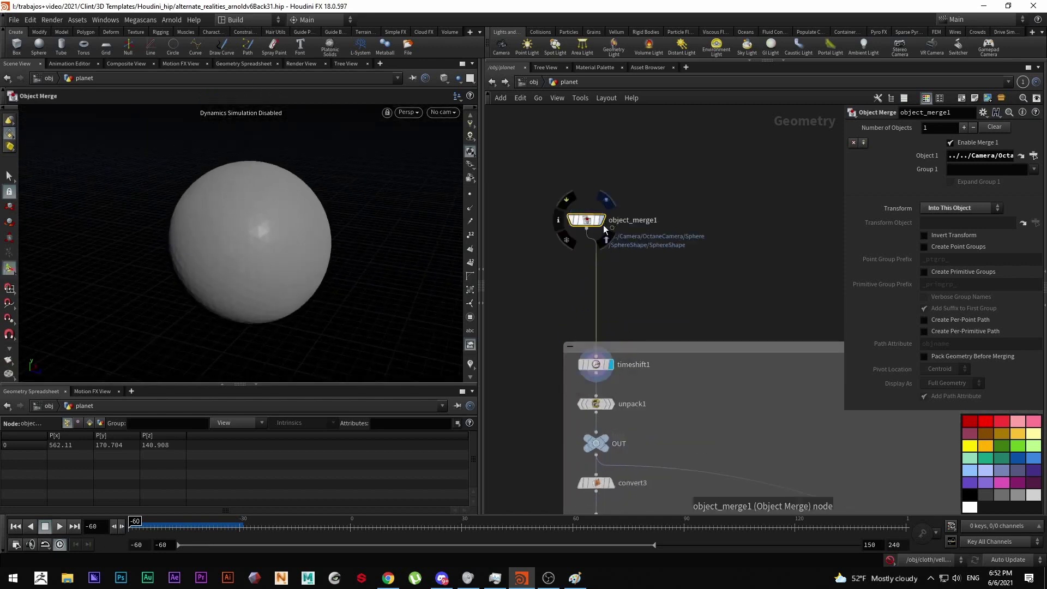
pyautogui.moveTo(567, 212)
pyautogui.moveTo(192, 521); pyautogui.dragTo(286, 527)
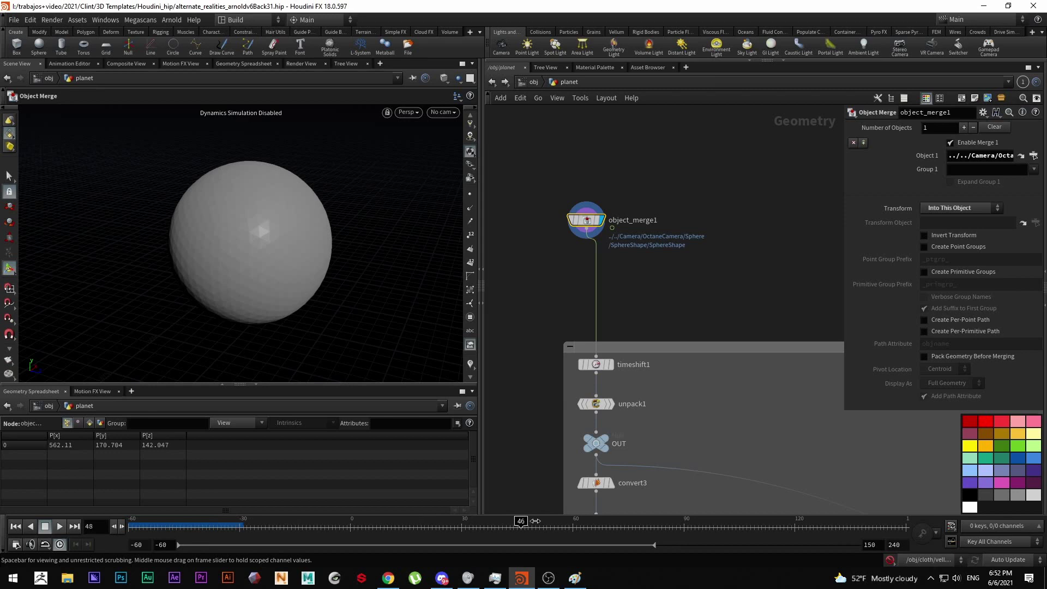
pyautogui.moveTo(749, 523); pyautogui.dragTo(318, 514)
pyautogui.moveTo(809, 510); pyautogui.dragTo(341, 502)
# Display timeshift1 and scrub the timeline to frame 53 to check the time-frozen sphere.
pyautogui.click(595, 364)
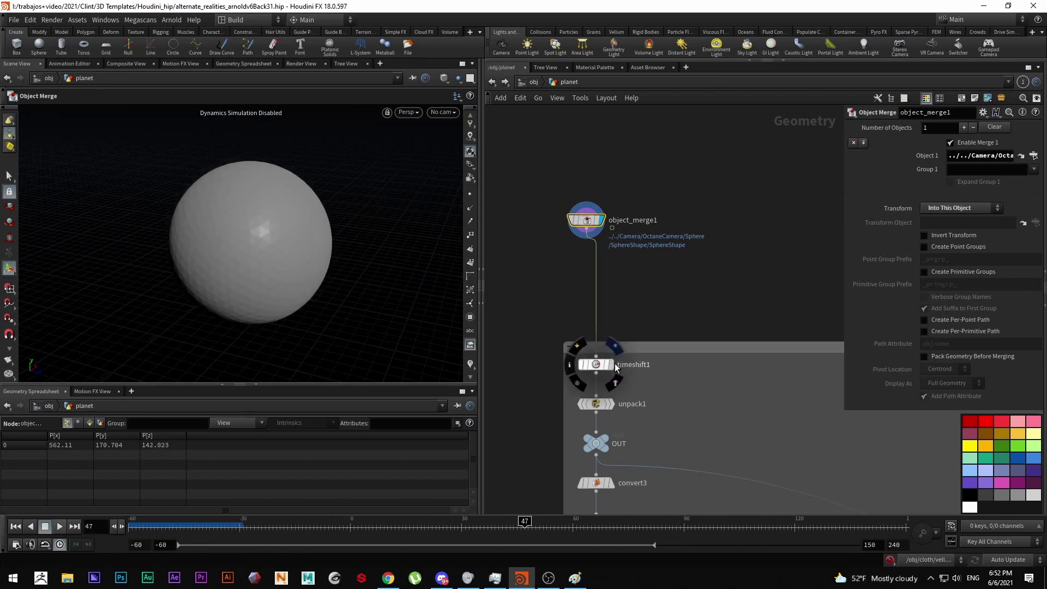
pyautogui.moveTo(653, 526); pyautogui.dragTo(695, 528)
pyautogui.moveTo(609, 415)
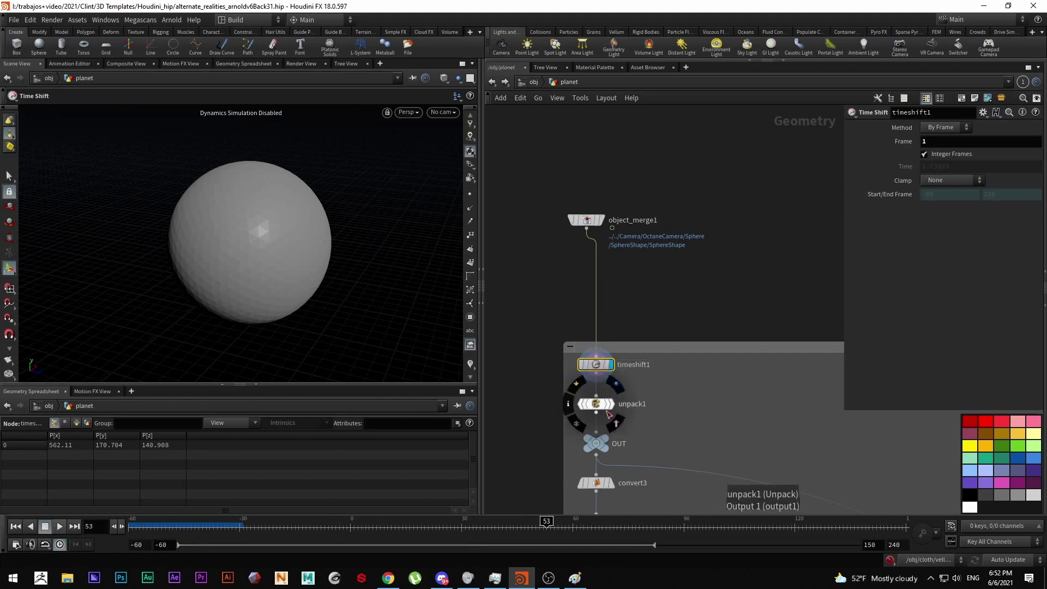
# Display unpack1 and look at the unpacked sphere's polygons up close.
pyautogui.click(611, 416)
pyautogui.moveTo(611, 416); pyautogui.dragTo(602, 334, button='middle')
pyautogui.scroll(5, 273, 225)
pyautogui.press('s')
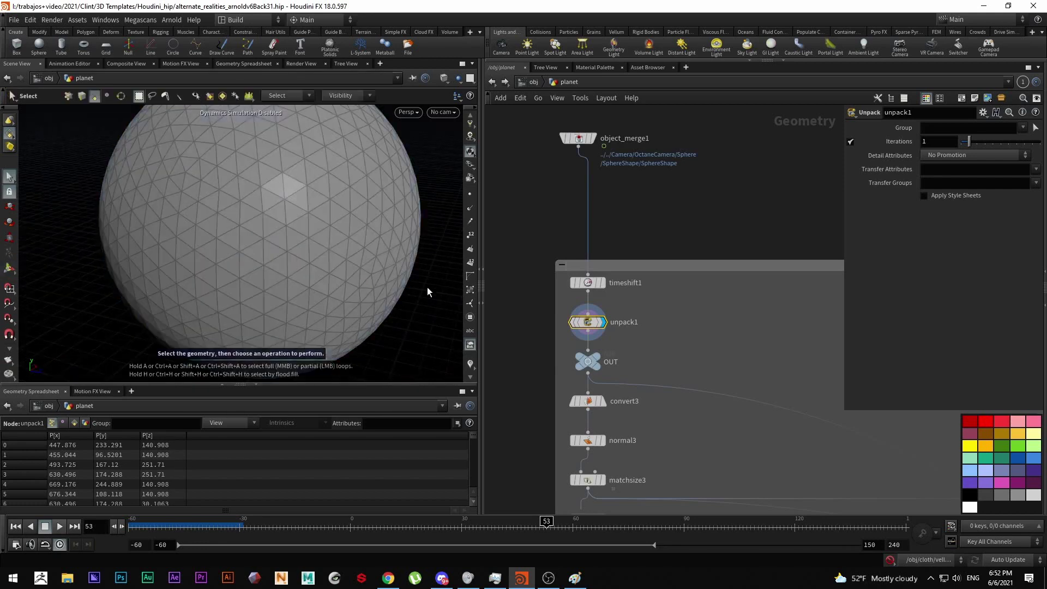
# Display convert3 and select normal3 to check the sphere's conversion and normals.
pyautogui.moveTo(551, 349); pyautogui.dragTo(548, 288, button='middle')
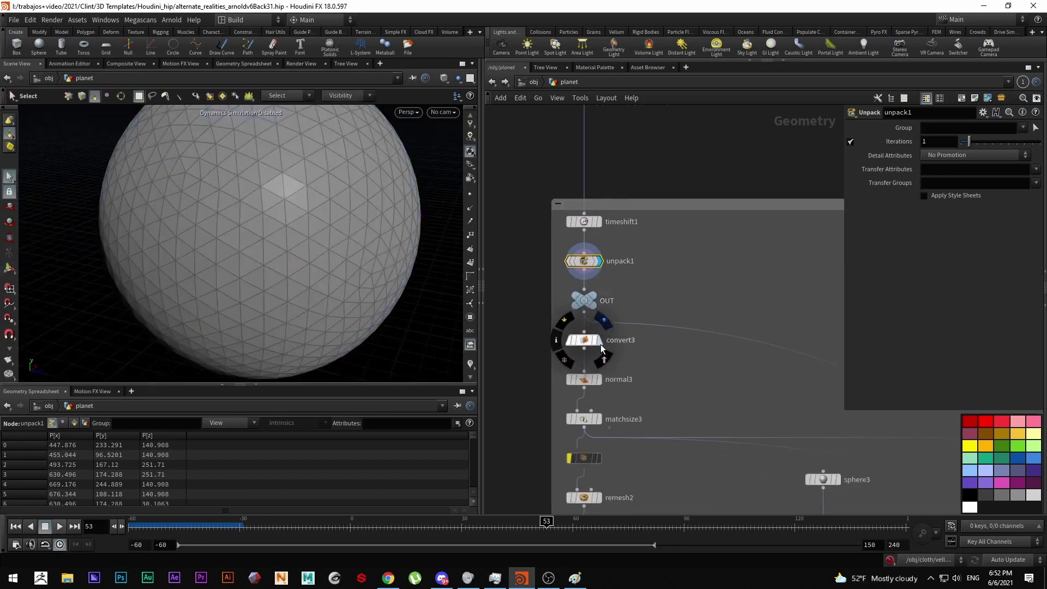
pyautogui.click(583, 340)
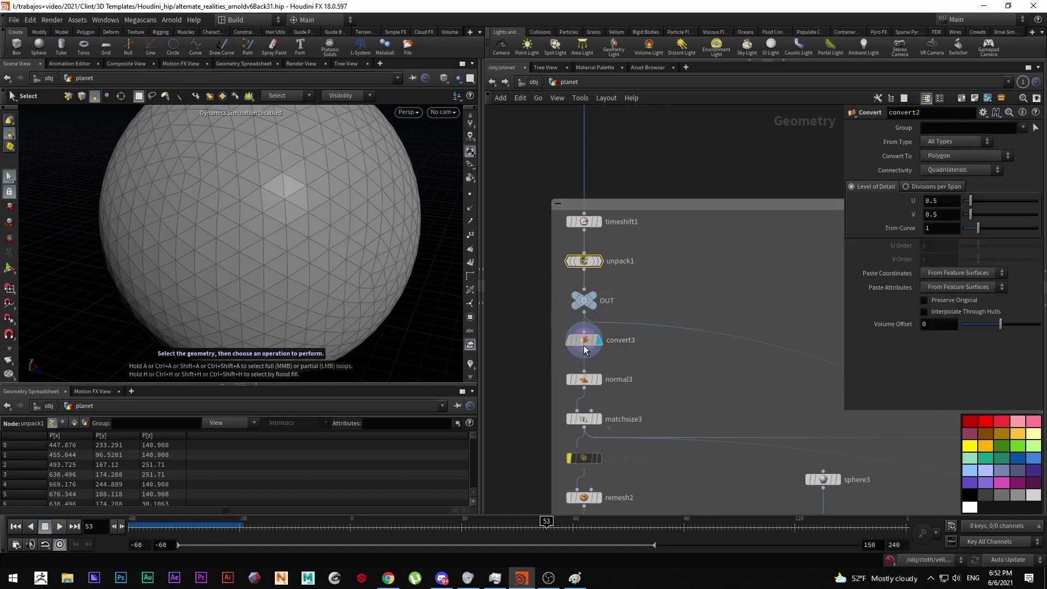
pyautogui.press('s')
pyautogui.moveTo(616, 389); pyautogui.dragTo(607, 342, button='middle')
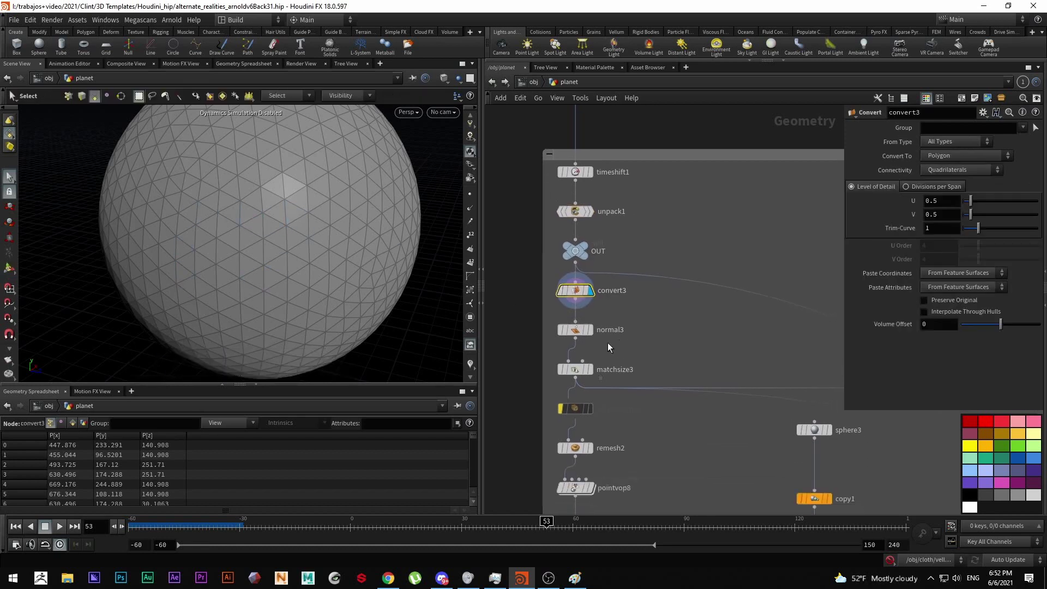
pyautogui.click(593, 333)
# Display matchsize3 and frame the sphere in the viewport to examine it centred on the origin.
pyautogui.click(590, 369)
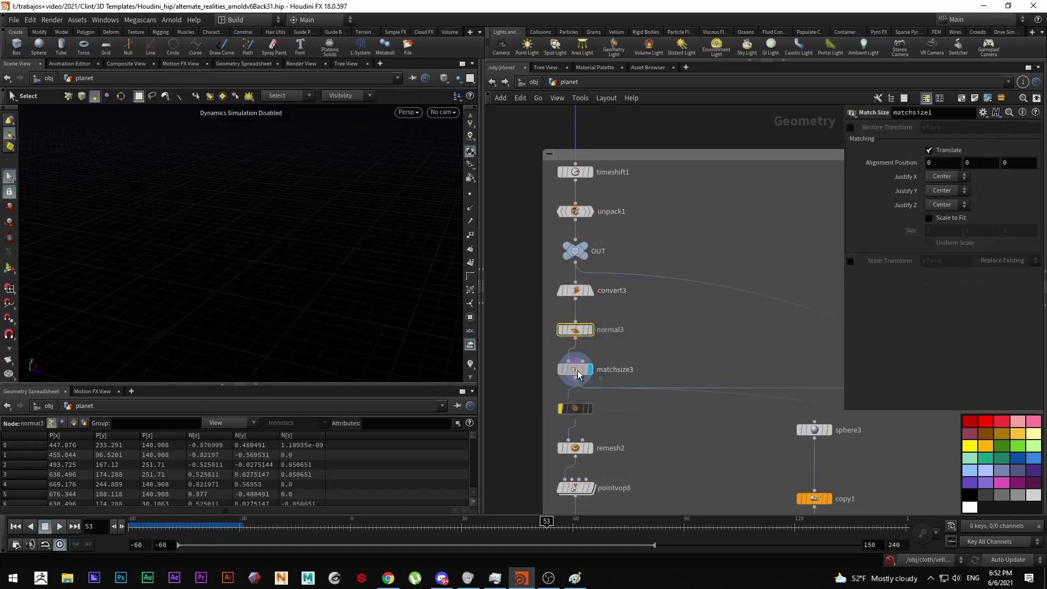
pyautogui.hotkey('space', 'g')
pyautogui.keyDown('alt'); pyautogui.moveTo(248, 287); pyautogui.dragTo(290, 280); pyautogui.keyUp('alt')
pyautogui.keyDown('alt'); pyautogui.moveTo(211, 267); pyautogui.dragTo(291, 253, button='middle'); pyautogui.keyUp('alt')
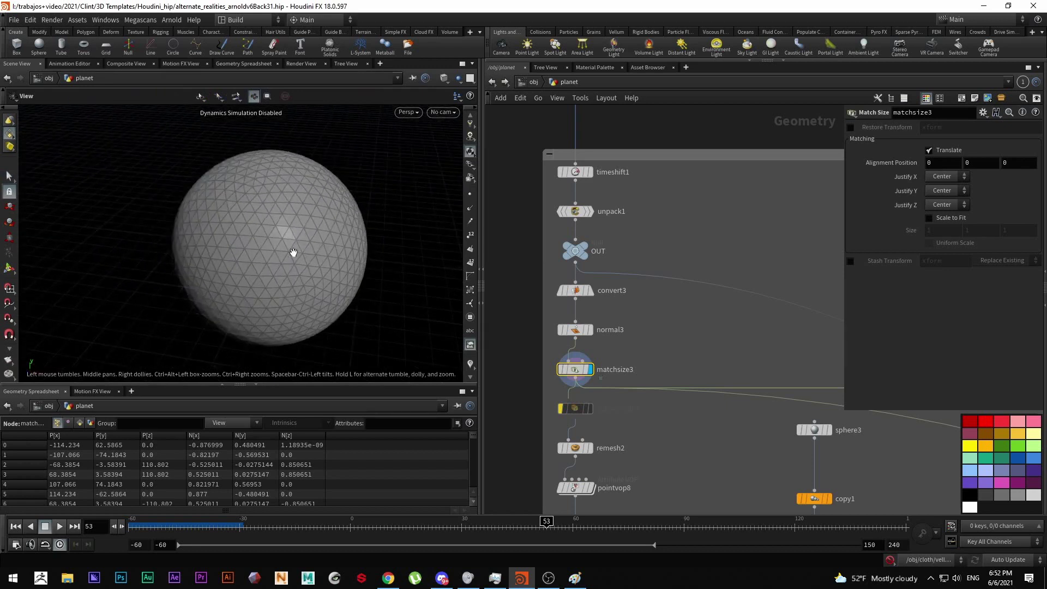
pyautogui.moveTo(293, 258); pyautogui.dragTo(239, 269)
pyautogui.press('s')
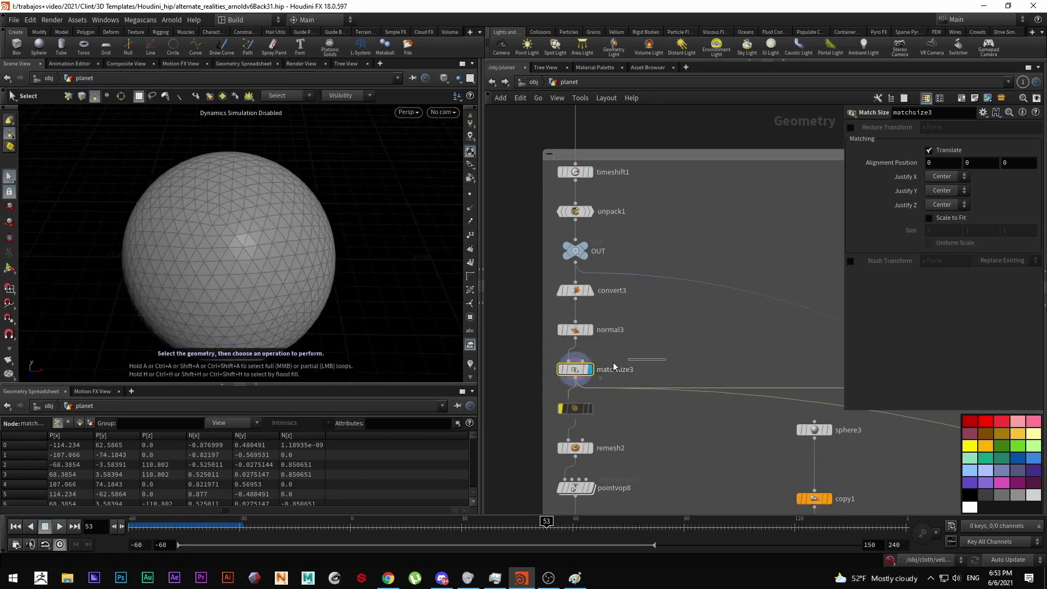
pyautogui.moveTo(544, 384); pyautogui.dragTo(637, 370)
# Display remesh2 and examine the density of the remeshed sphere's surface up close.
pyautogui.moveTo(637, 412); pyautogui.dragTo(645, 346, button='middle')
pyautogui.moveTo(602, 385)
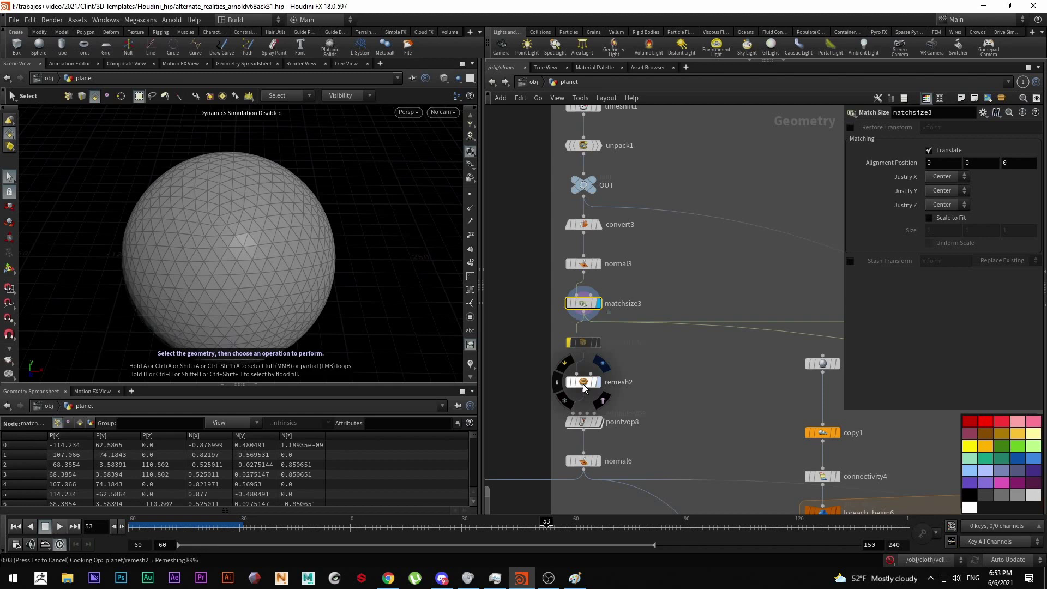
pyautogui.press('Escape')
pyautogui.scroll(8, 276, 268)
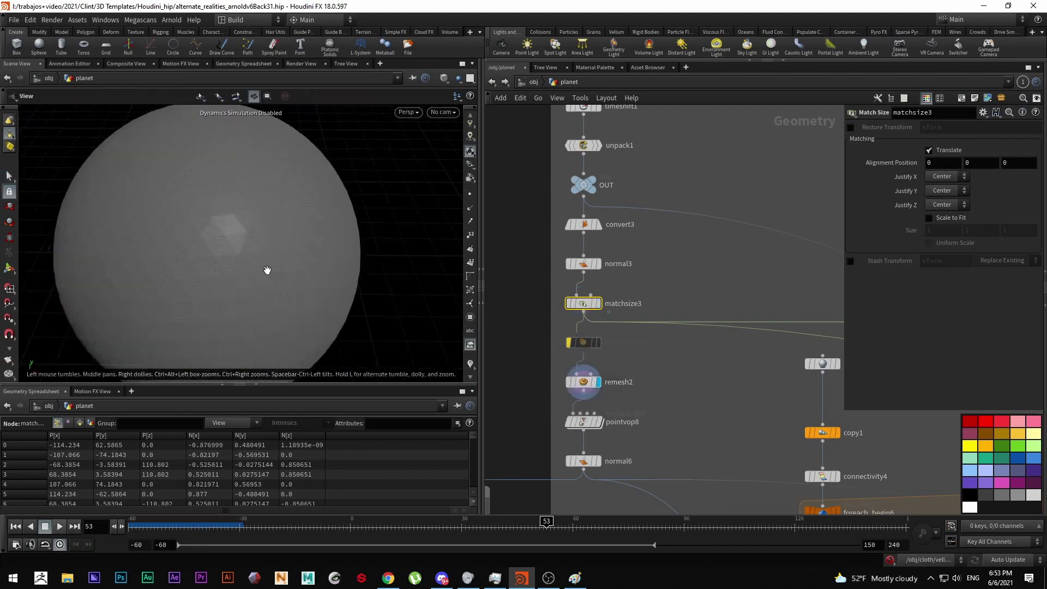
pyautogui.moveTo(246, 271); pyautogui.dragTo(224, 173)
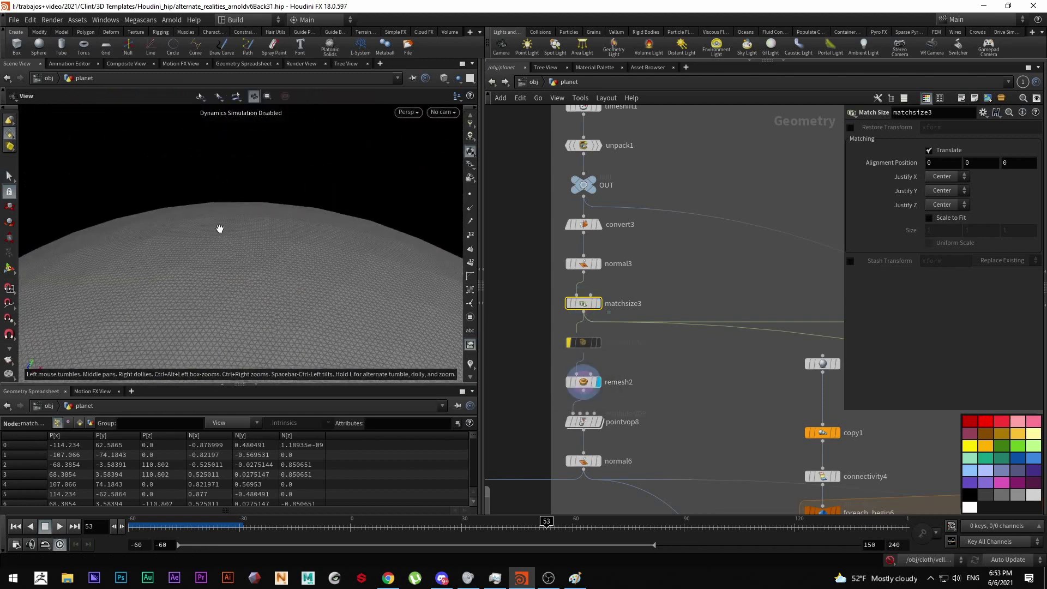
pyautogui.scroll(3, 221, 229)
pyautogui.scroll(-3, 220, 229)
pyautogui.moveTo(220, 234); pyautogui.dragTo(220, 271)
pyautogui.scroll(-3, 221, 271)
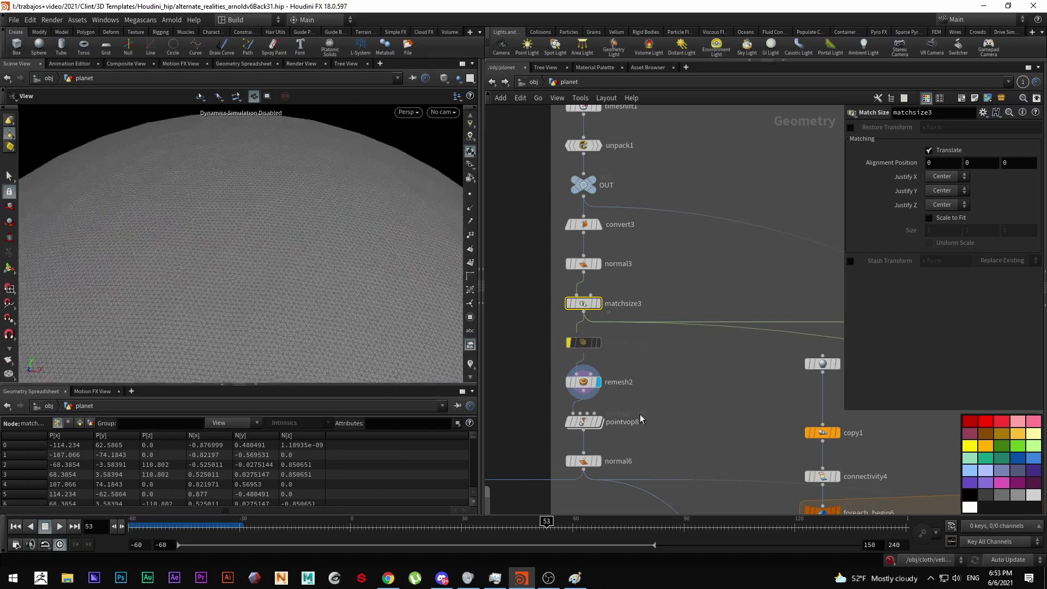
# Display pointvop8 and examine the noise displacement on the sphere's surface.
pyautogui.scroll(-5, 658, 417)
pyautogui.moveTo(659, 416); pyautogui.dragTo(617, 367, button='middle')
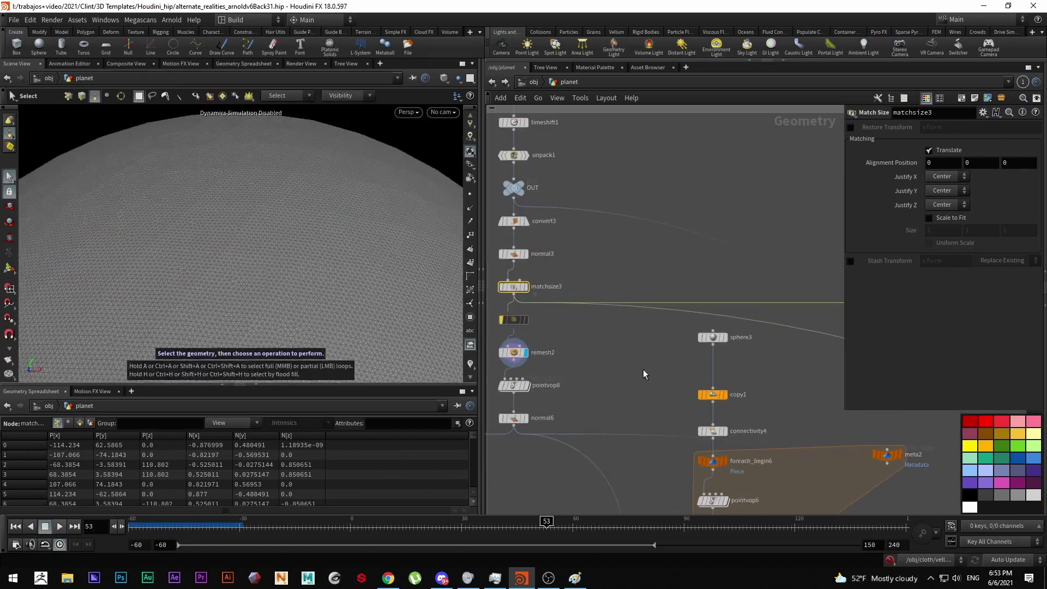
pyautogui.scroll(-3, 643, 368)
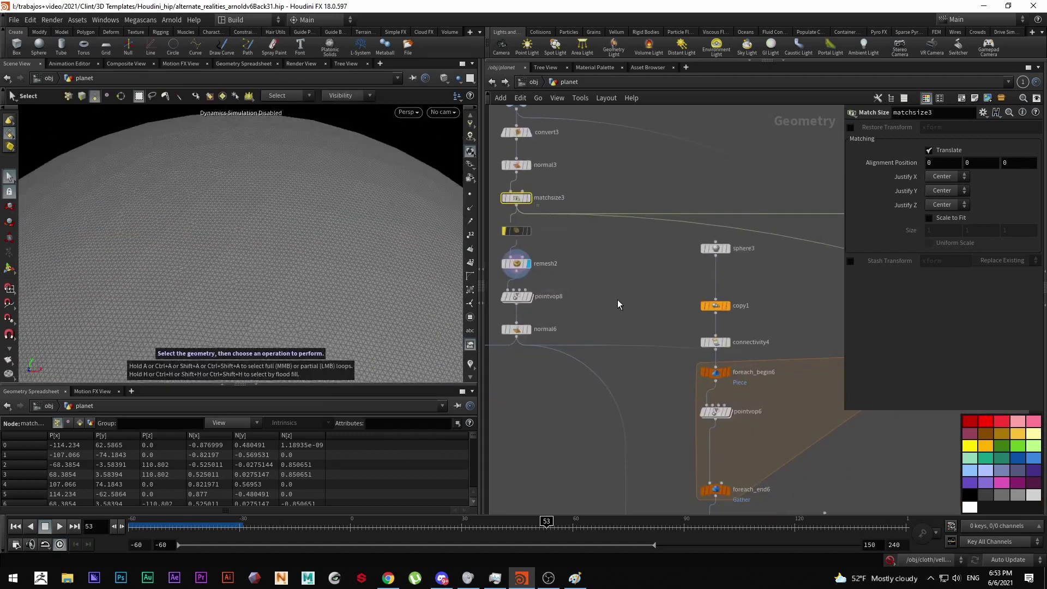
pyautogui.click(532, 299)
pyautogui.click(515, 296)
pyautogui.moveTo(203, 231); pyautogui.dragTo(229, 257)
pyautogui.scroll(3, 505, 293)
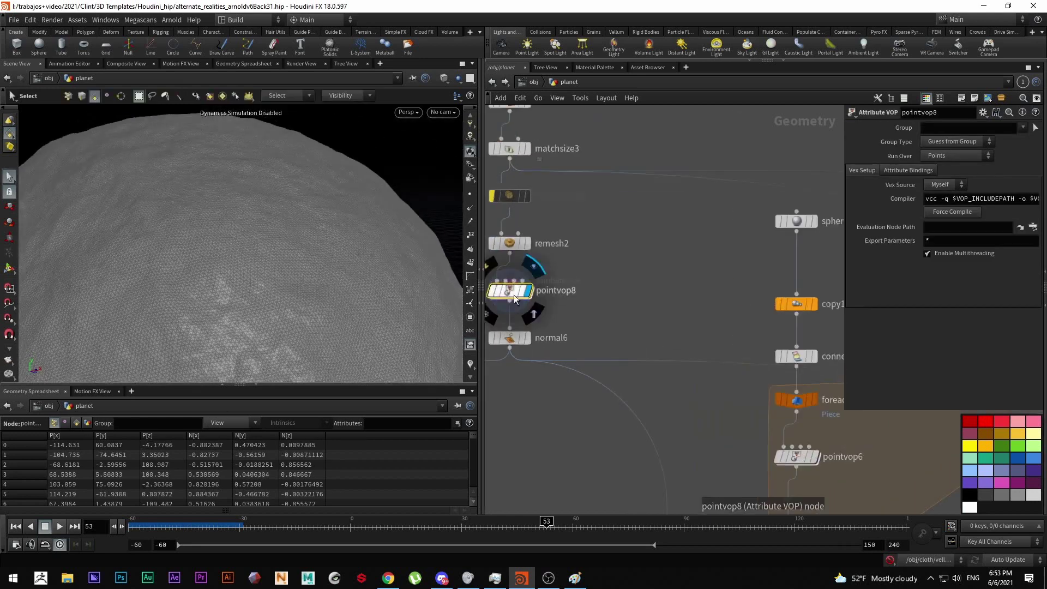
# Look inside pointvop8 at the aaflownoise1 parameters, then return to the planet network.
pyautogui.doubleClick(514, 297)
pyautogui.click(714, 348)
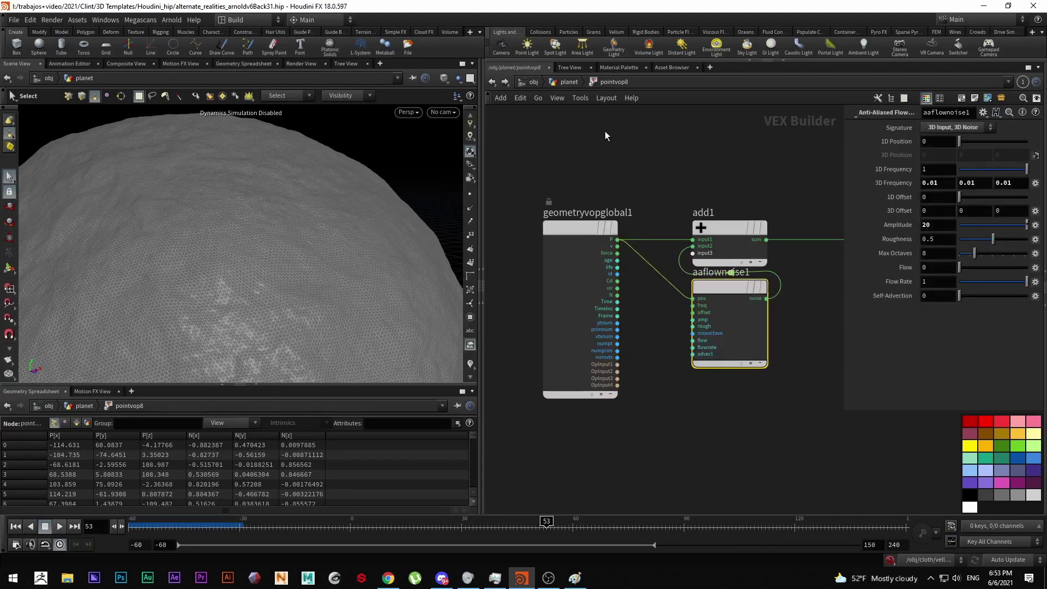
pyautogui.click(560, 87)
pyautogui.scroll(3, 549, 289)
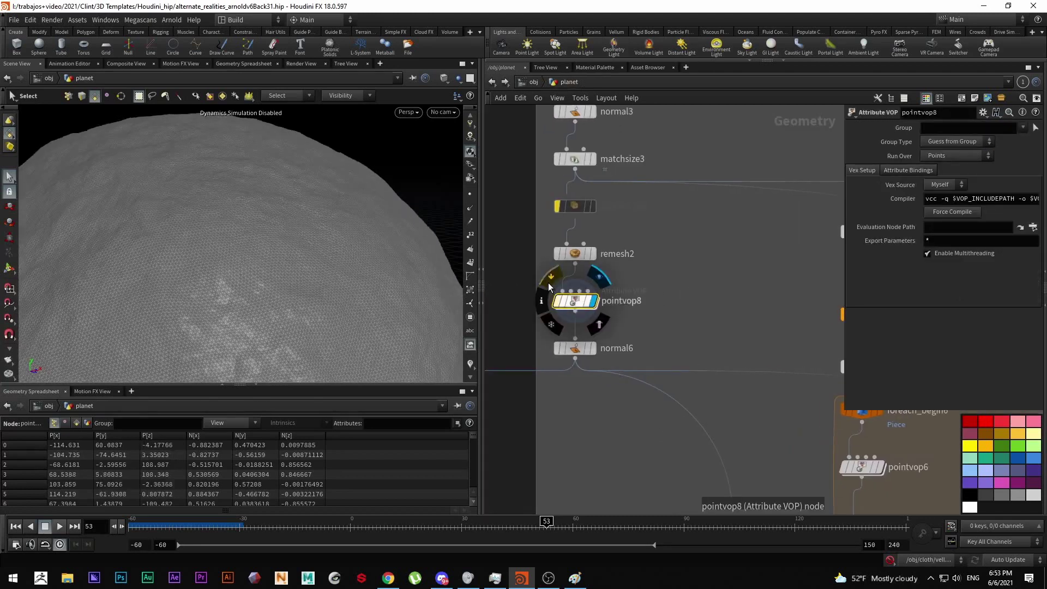
# Display normal6 with the whole displaced planet in view to check its recomputed point normals.
pyautogui.scroll(-8, 280, 316)
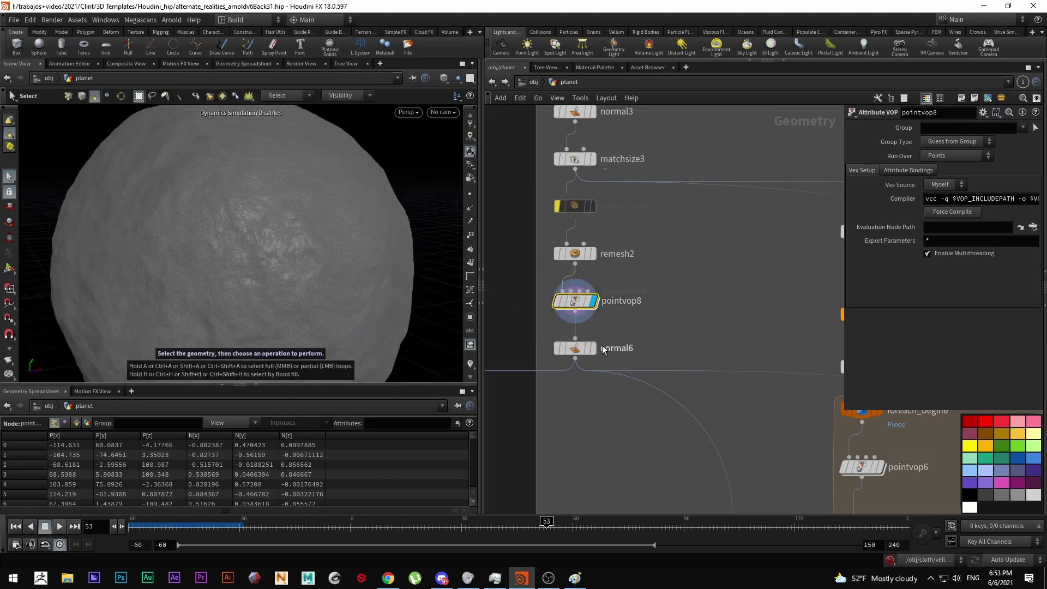
pyautogui.click(574, 348)
pyautogui.scroll(-3, 699, 345)
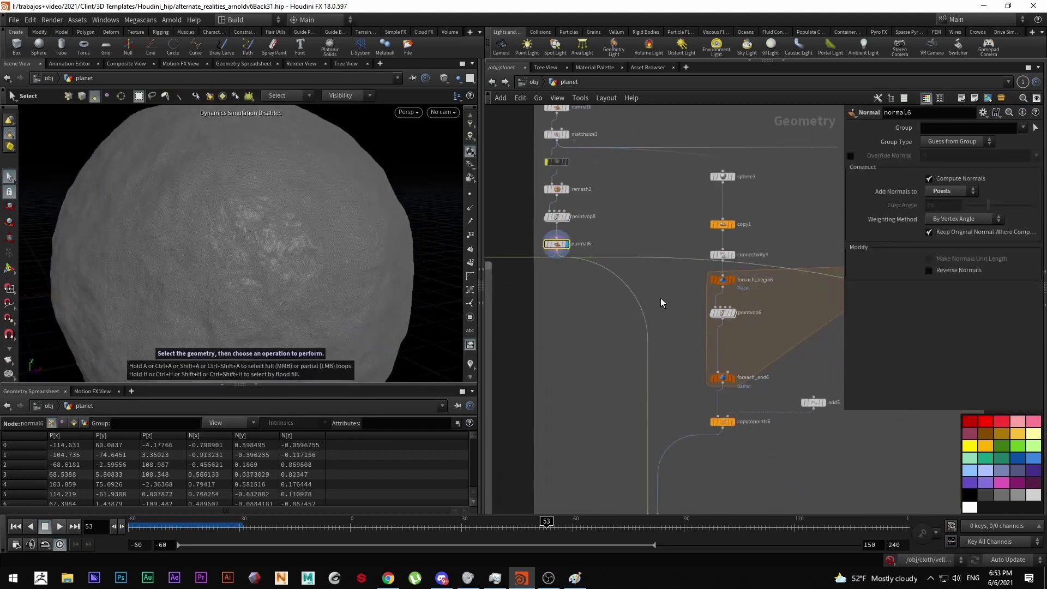
# Display the sphere3 node and inspect its parameters.
pyautogui.scroll(-3, 660, 303)
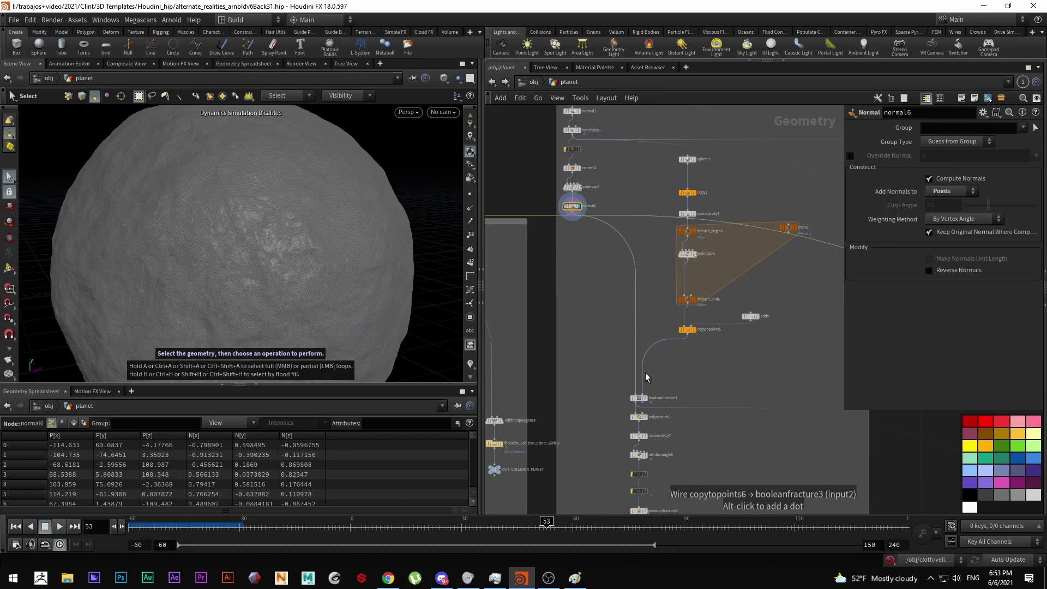
pyautogui.scroll(3, 649, 405)
pyautogui.scroll(-2, 650, 405)
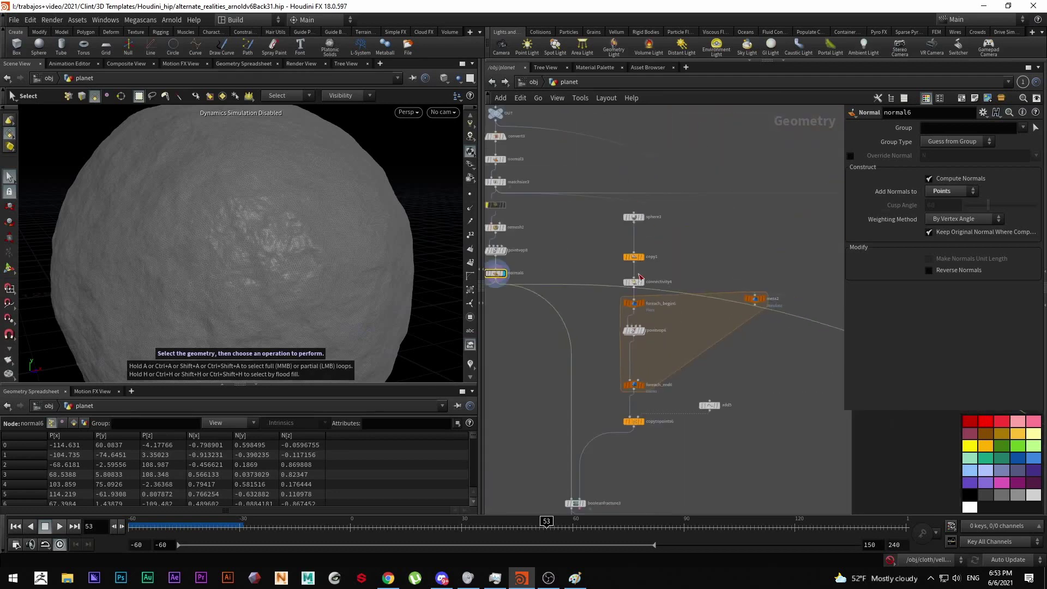
pyautogui.click(647, 224)
pyautogui.moveTo(599, 208); pyautogui.dragTo(601, 209)
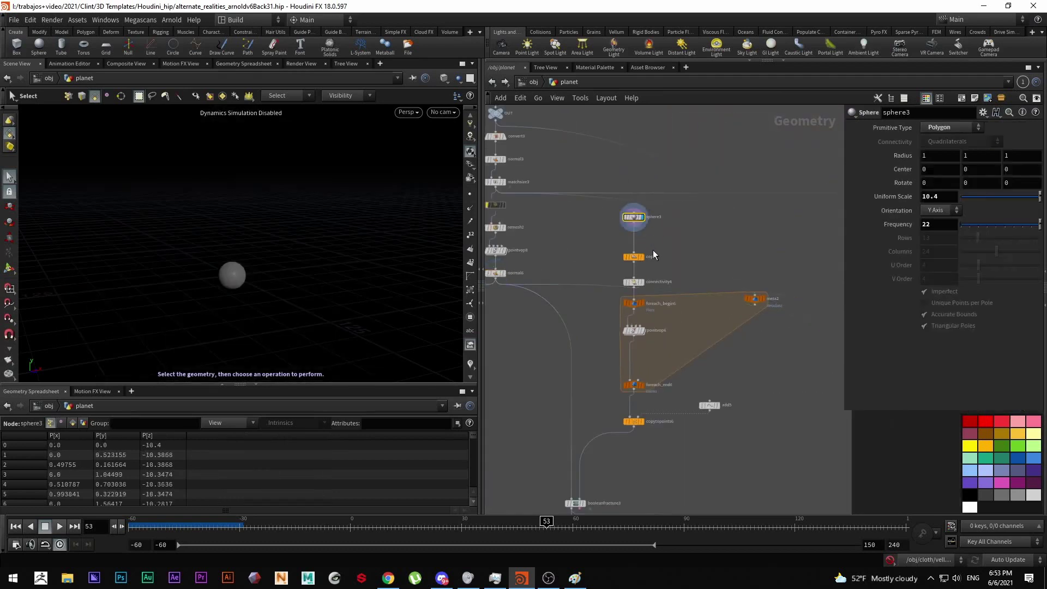
# Display the copy1 node in wireframe to examine the concentric scaled sphere copies.
pyautogui.click(634, 256)
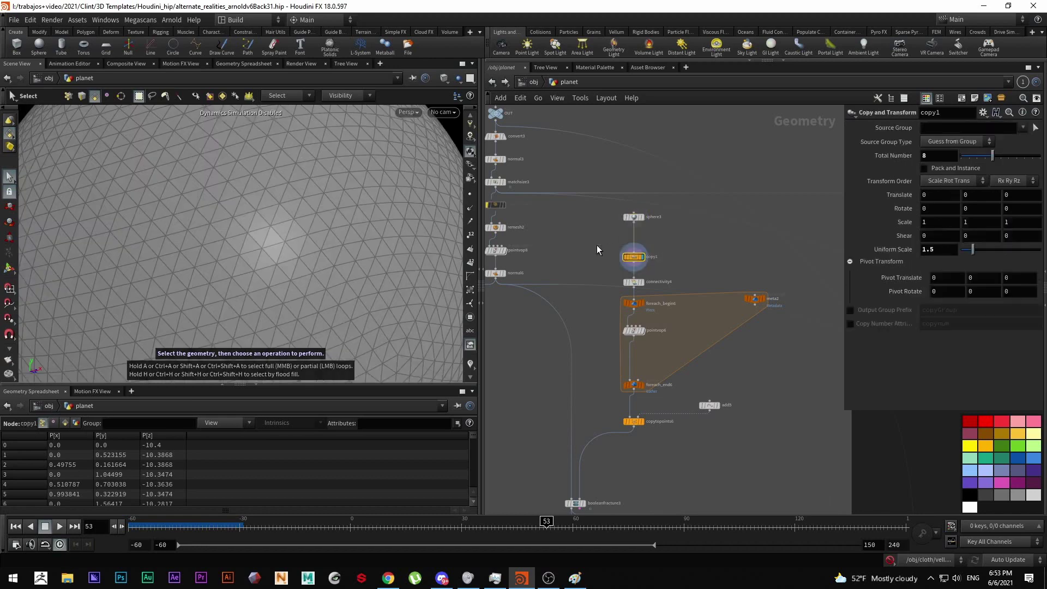
pyautogui.click(443, 78)
pyautogui.click(462, 133)
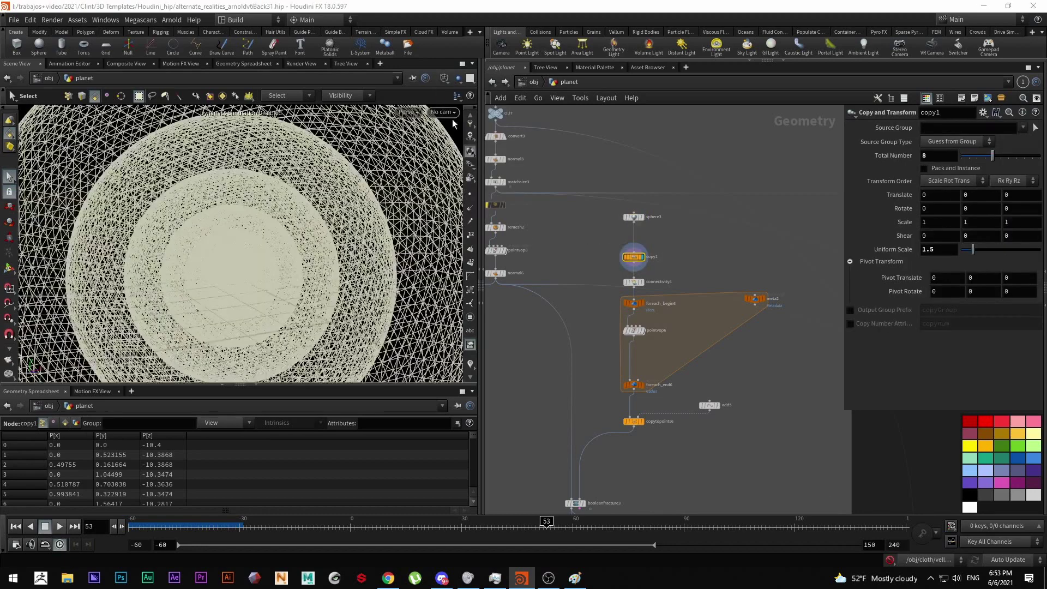
pyautogui.press('Escape')
pyautogui.moveTo(292, 240)
pyautogui.mouseDown()
pyautogui.moveTo(304, 268)
pyautogui.moveTo(261, 316)
pyautogui.mouseUp()
pyautogui.press('s')
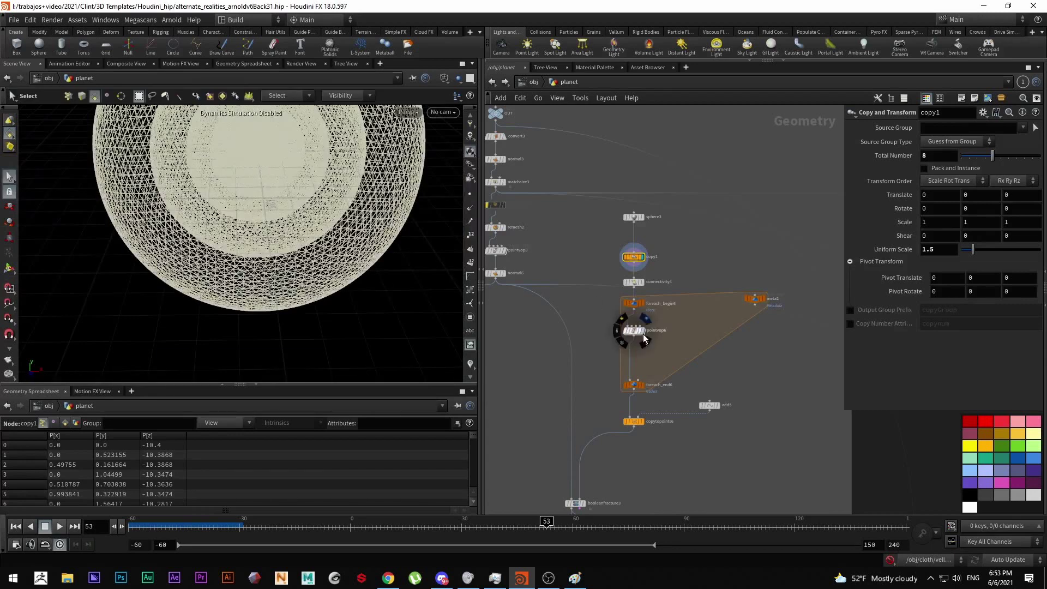
# Display the pointvop6 node inside the for-each loop and frame its deformed sphere in the viewport.
pyautogui.click(643, 331)
pyautogui.click(634, 330)
pyautogui.press('f')
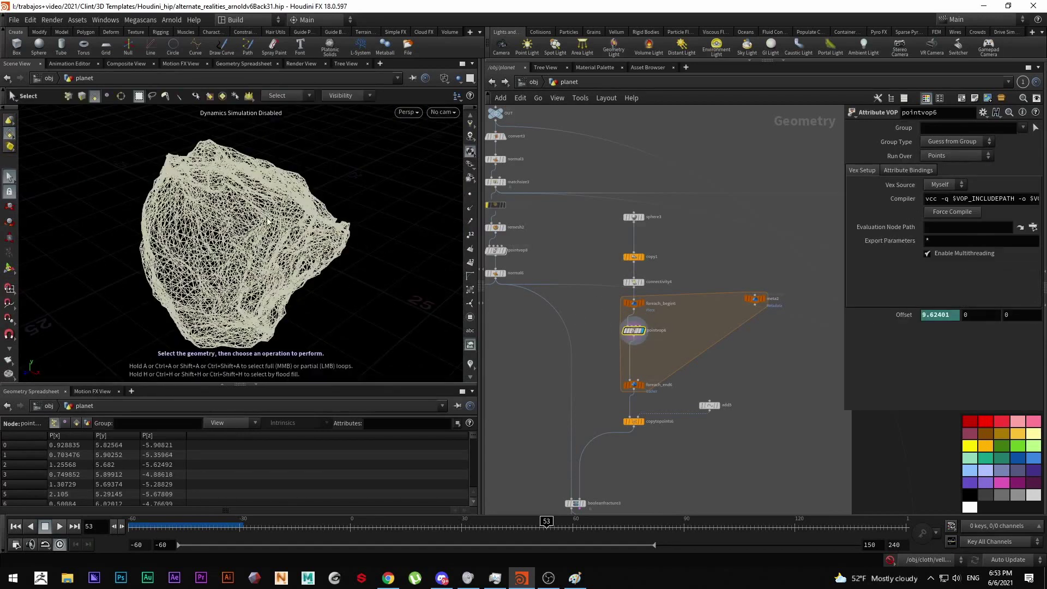
# Display the foreach_end6 node and examine all the noise-deformed concentric spheres together.
pyautogui.click(642, 385)
pyautogui.press('Escape')
pyautogui.scroll(-10, 236, 218)
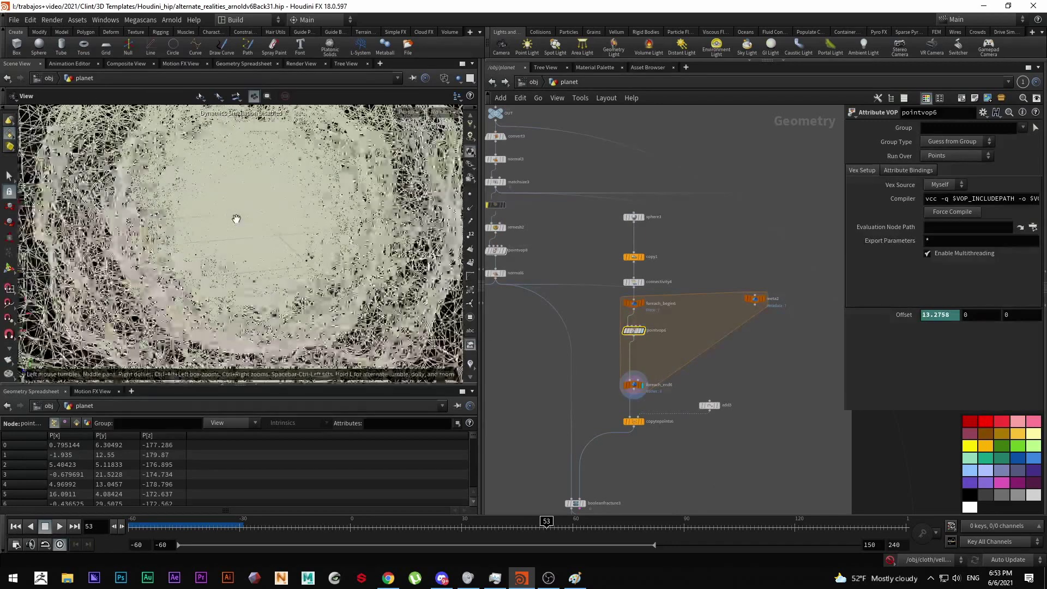
pyautogui.moveTo(210, 222); pyautogui.dragTo(256, 224)
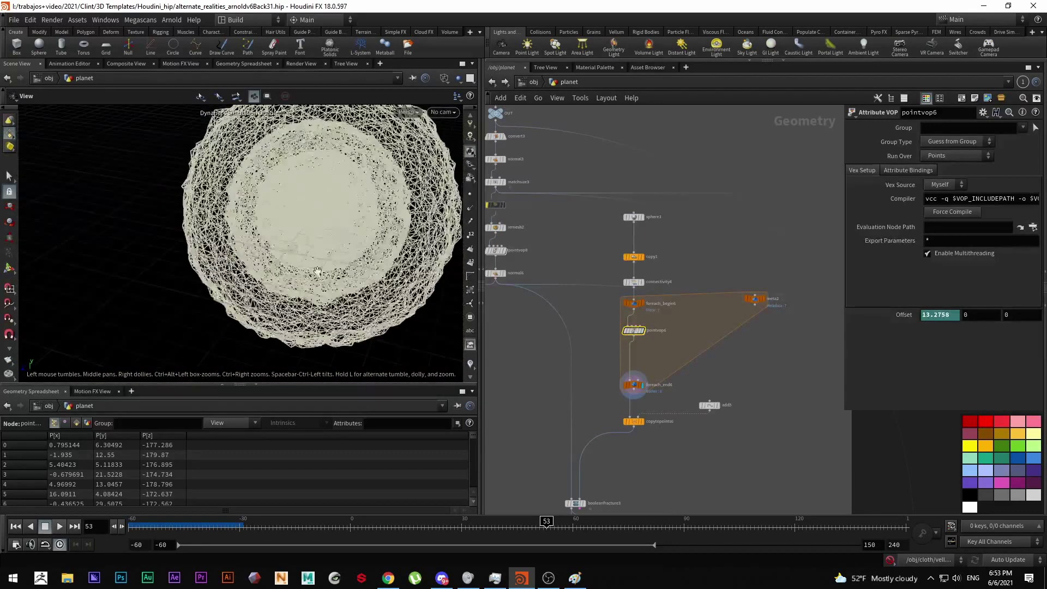
pyautogui.press('s')
pyautogui.moveTo(589, 414); pyautogui.dragTo(612, 352, button='middle')
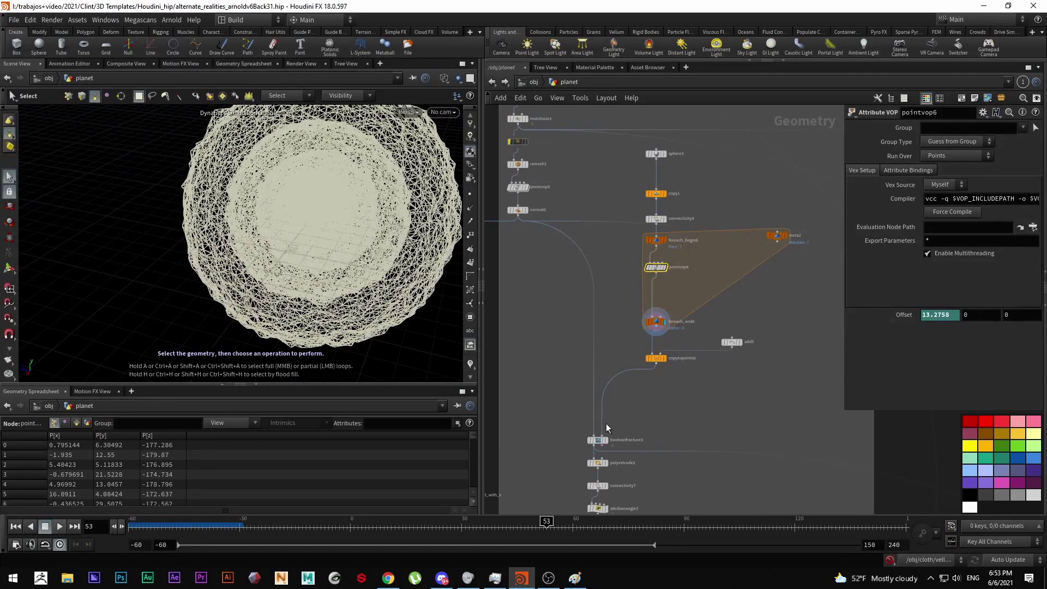
# Display the copytopoints6 node and select add5 to inspect the point that positions the spheres.
pyautogui.scroll(3, 662, 361)
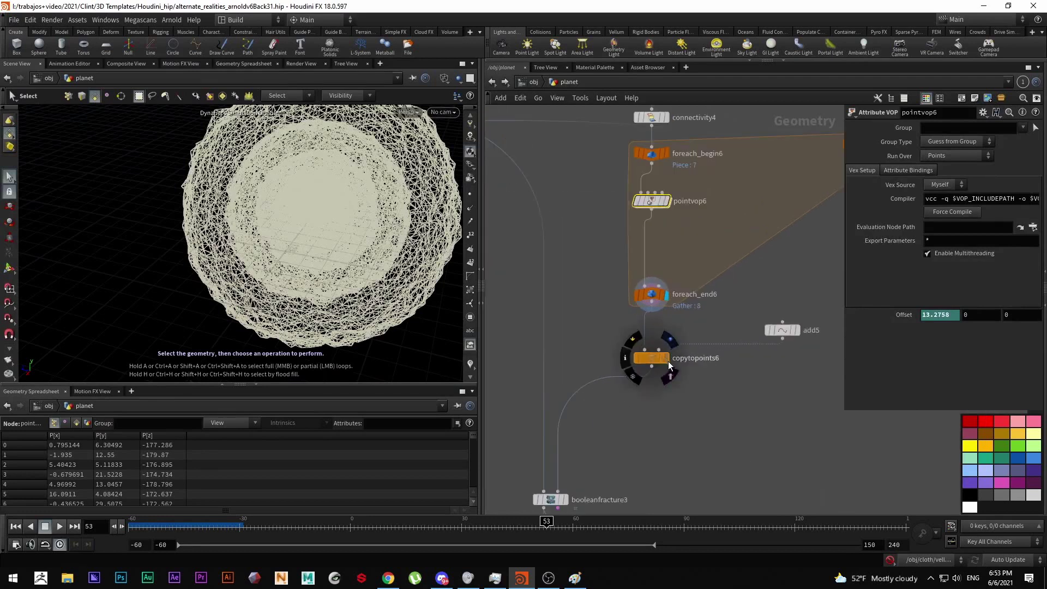
pyautogui.click(668, 361)
pyautogui.click(782, 330)
pyautogui.press('Escape')
pyautogui.press('h')
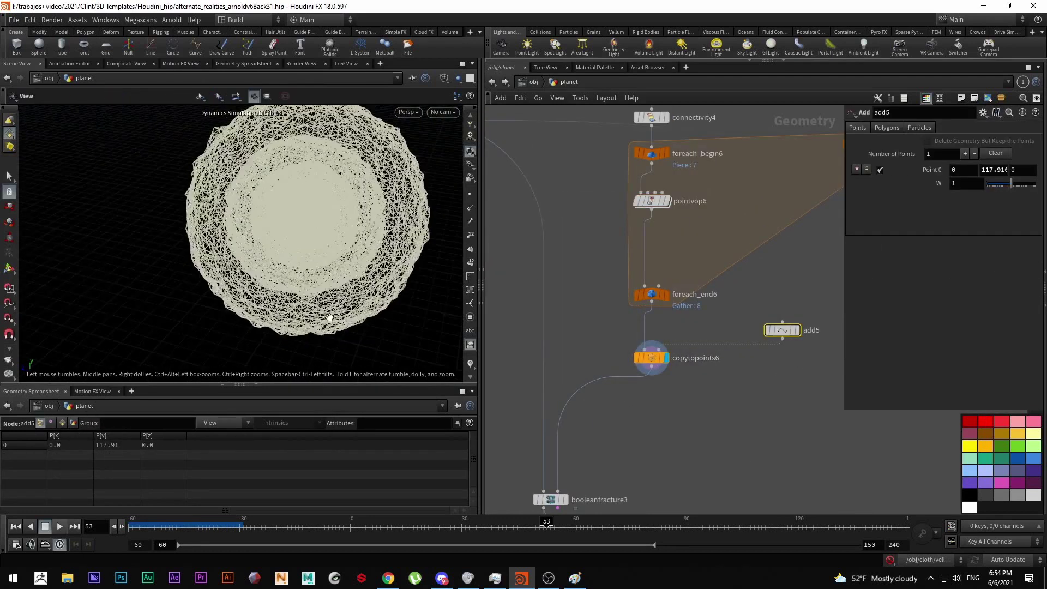
pyautogui.press('s')
# Compare the original sphere3 geometry with the output of copytopoints6.
pyautogui.scroll(-3, 573, 332)
pyautogui.click(627, 179)
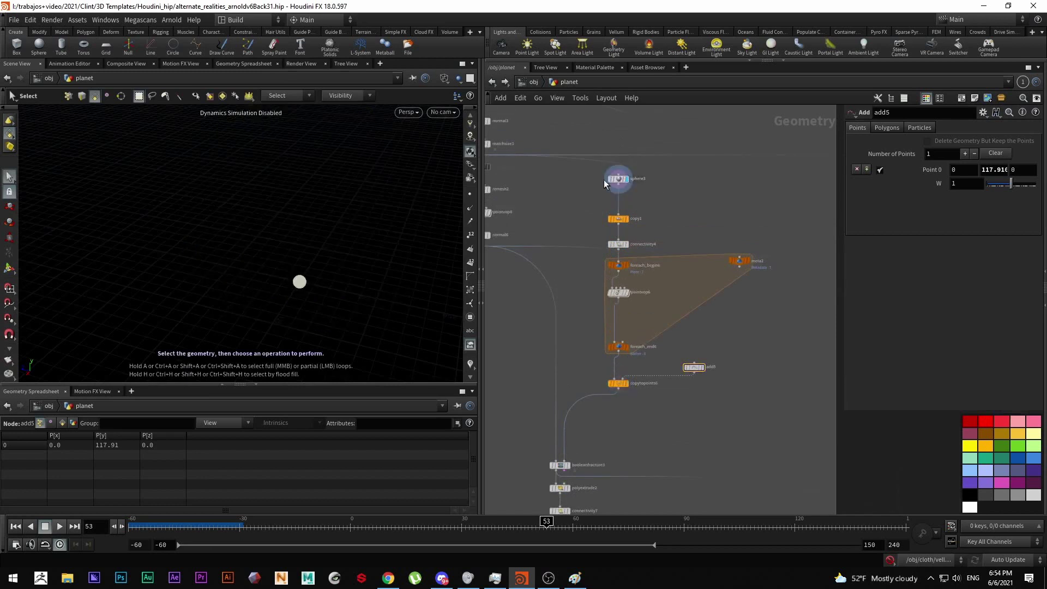
pyautogui.click(626, 382)
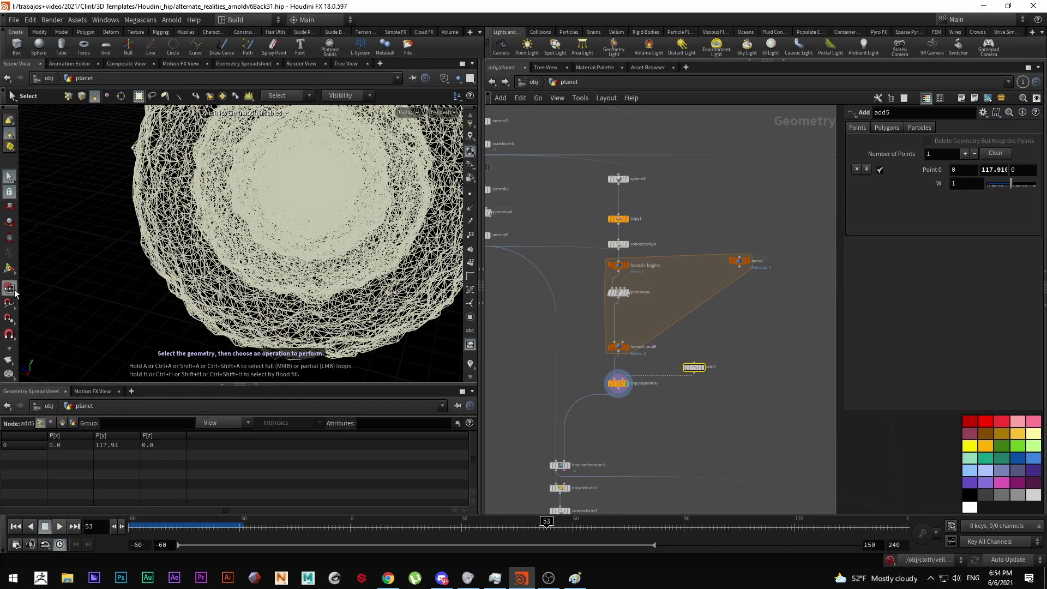
pyautogui.scroll(-5, 311, 205)
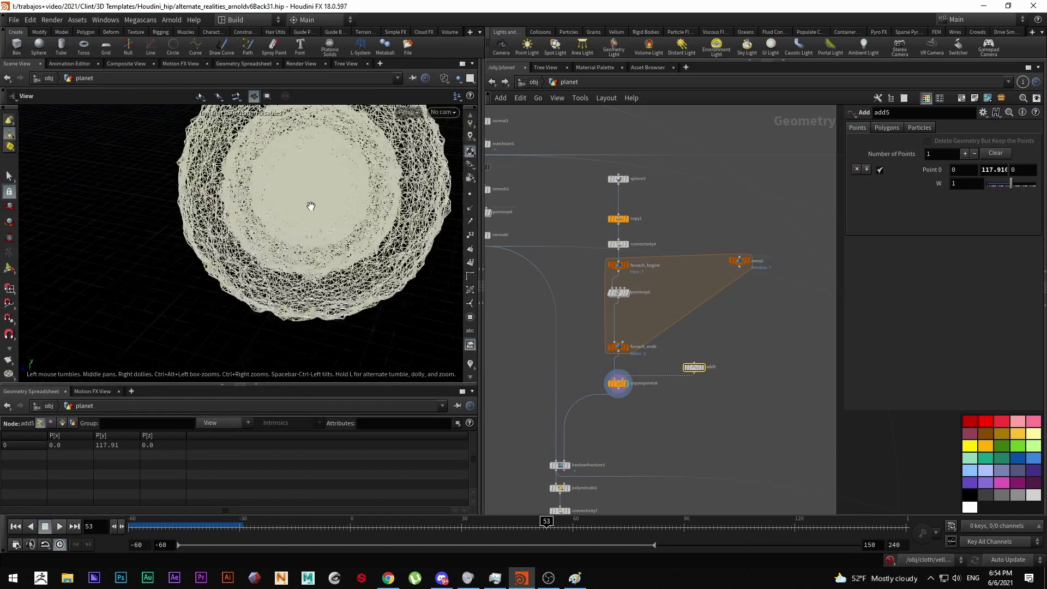
# Display add5 and copytopoints6 in turn, try changing Point 0's Y position on add5, and undo the change.
pyautogui.click(705, 367)
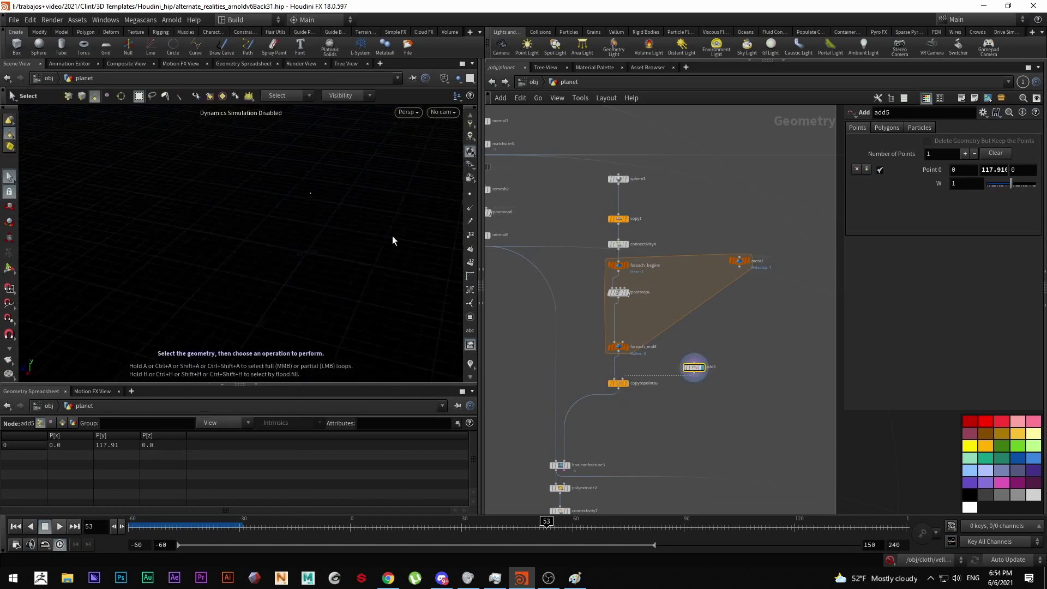
pyautogui.click(627, 384)
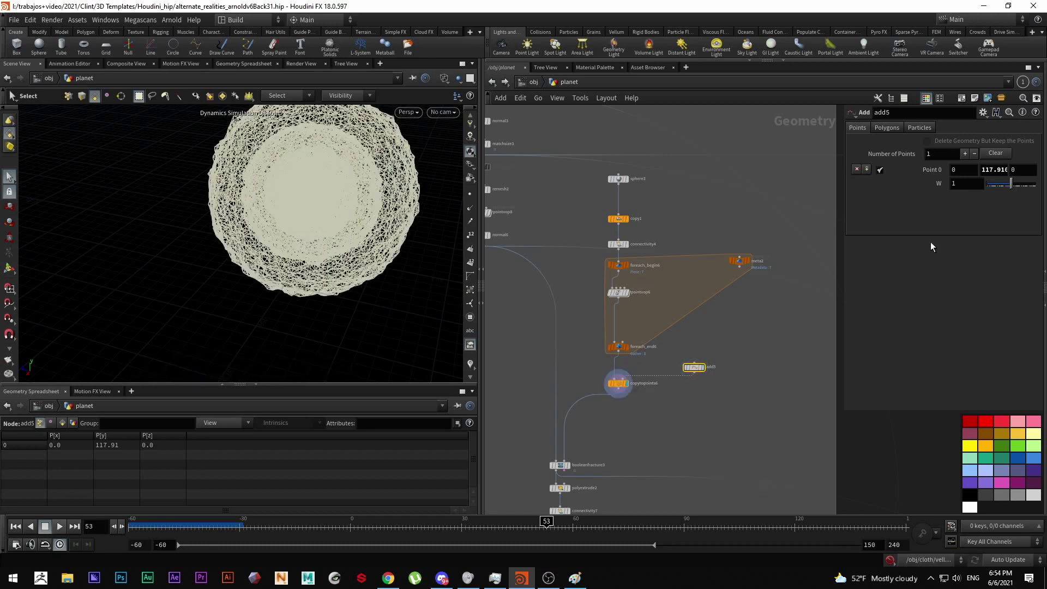
pyautogui.moveTo(988, 173); pyautogui.dragTo(975, 149, button='middle')
pyautogui.hotkey('ctrl', 'z')
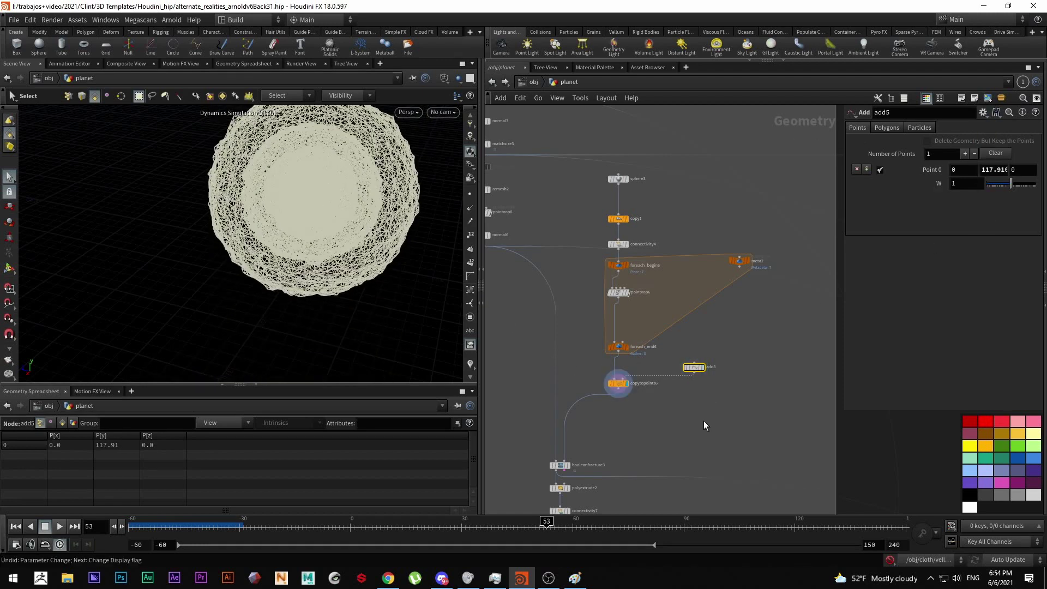
# Display the booleanfracture3 node and examine the fractured planet up close in the viewport.
pyautogui.moveTo(703, 420); pyautogui.dragTo(759, 319, button='middle')
pyautogui.scroll(3, 641, 381)
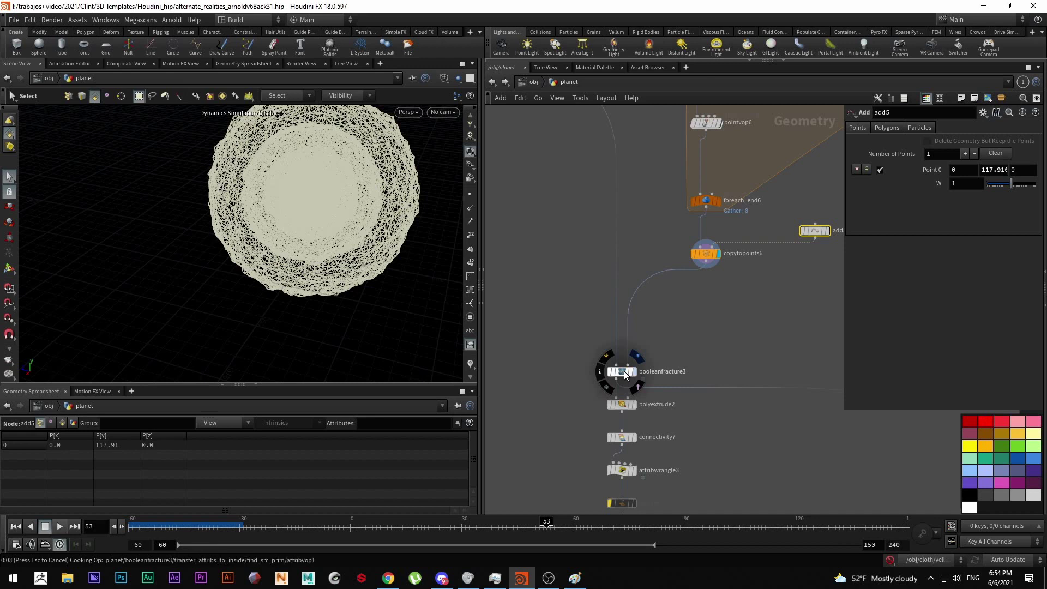
pyautogui.click(624, 371)
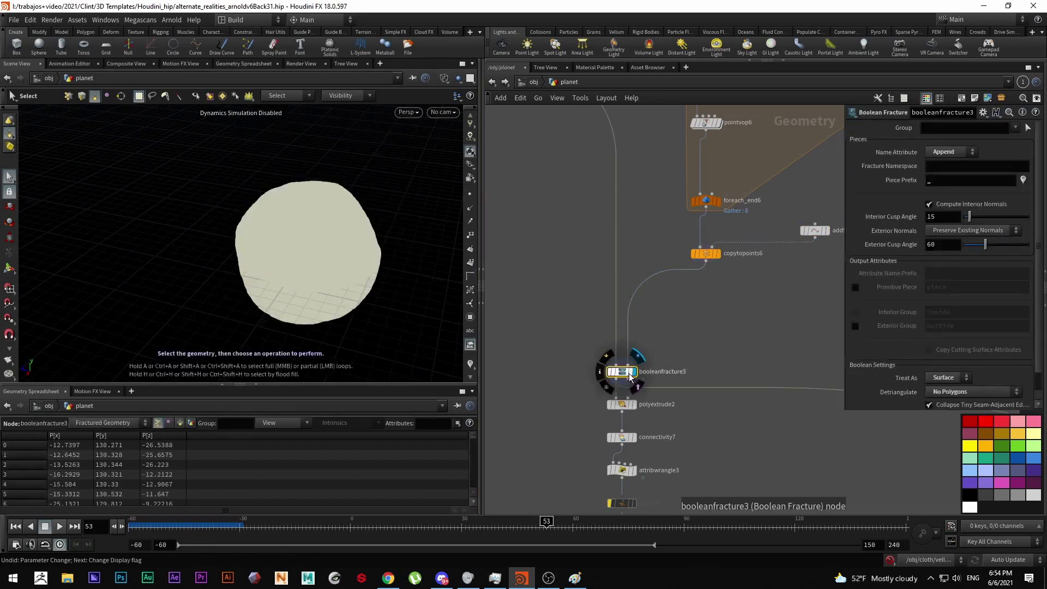
pyautogui.keyDown('alt'); pyautogui.moveTo(397, 279); pyautogui.dragTo(321, 282); pyautogui.keyUp('alt')
pyautogui.scroll(8, 321, 282)
pyautogui.scroll(2, 321, 282)
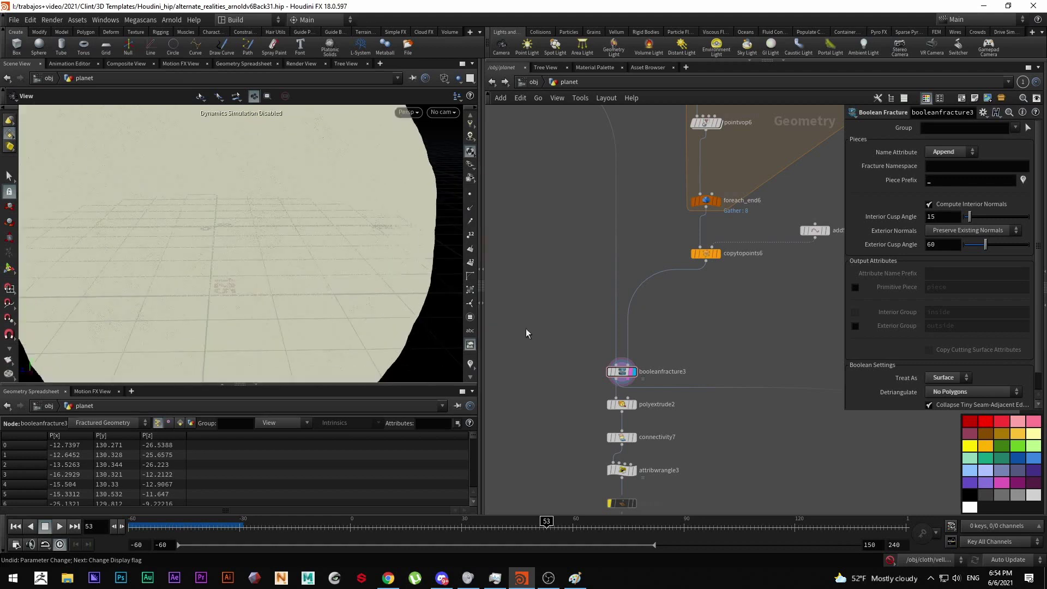
pyautogui.scroll(5, 348, 270)
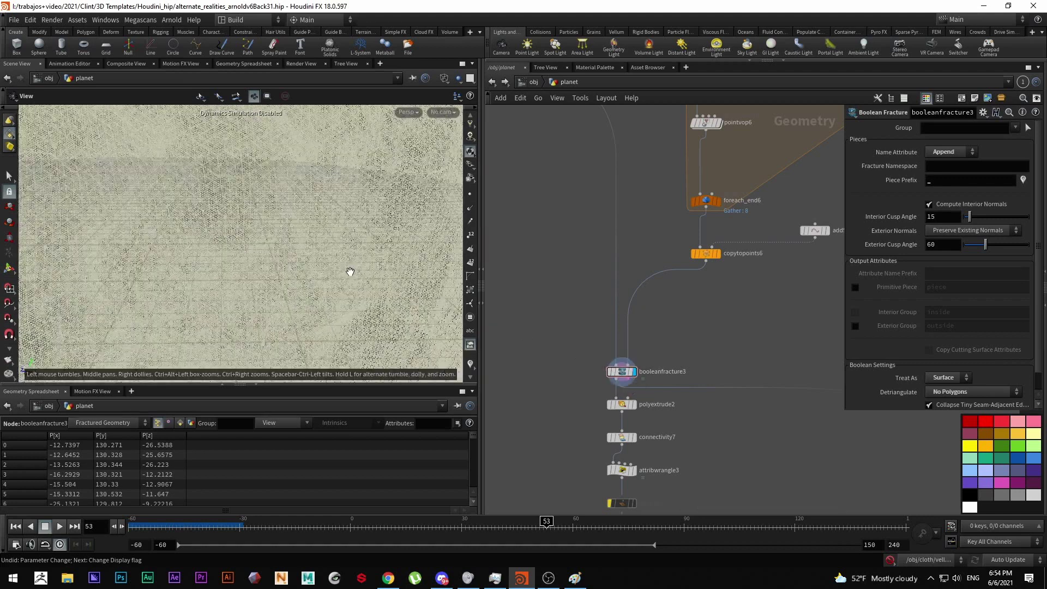
# Switch the viewport to shaded display with wires over the fractured surface.
pyautogui.click(443, 78)
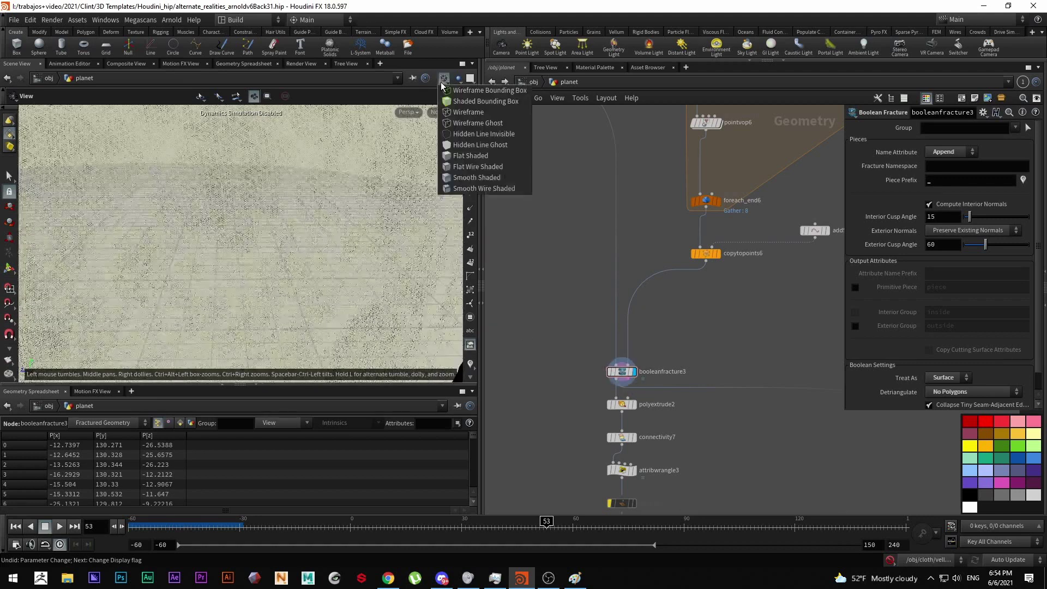
pyautogui.click(461, 156)
pyautogui.scroll(6, 271, 257)
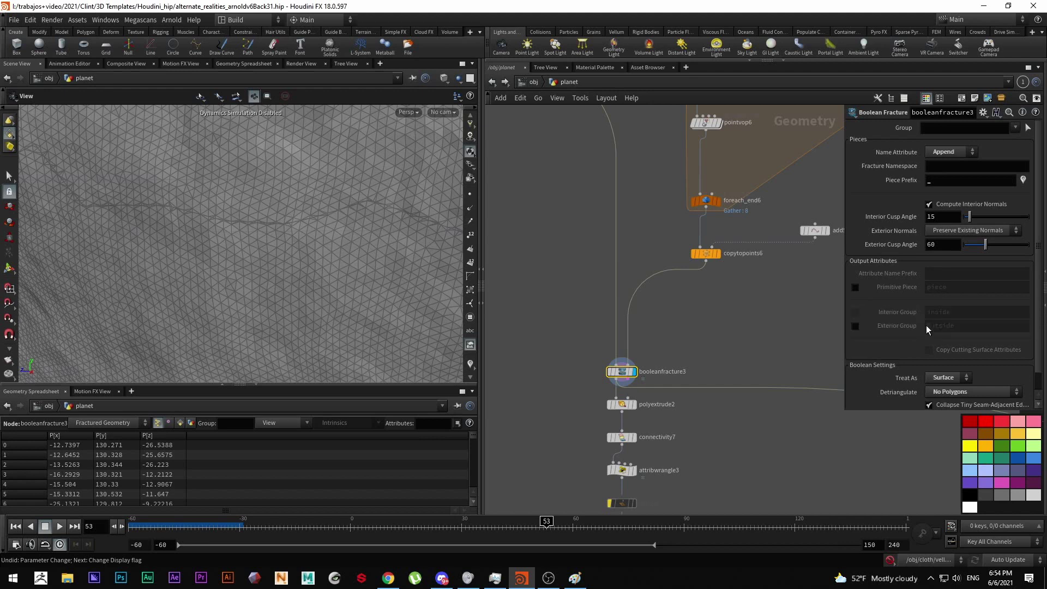
# Keep Detriangulate set to No Polygons on booleanfracture3 and inspect the triangulated cuts on the planet's surface.
pyautogui.scroll(-1, 926, 325)
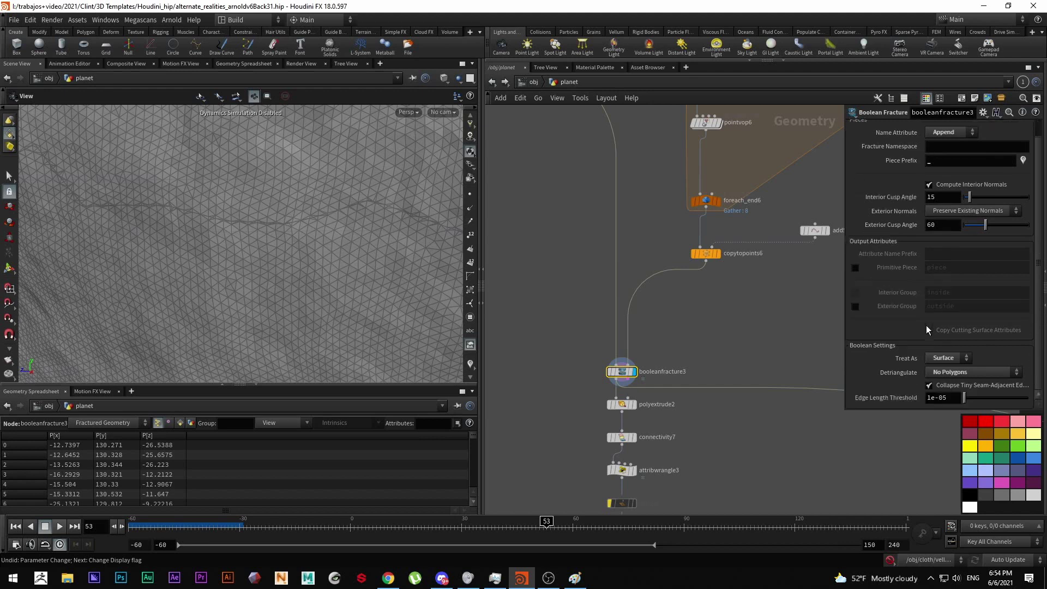
pyautogui.click(947, 373)
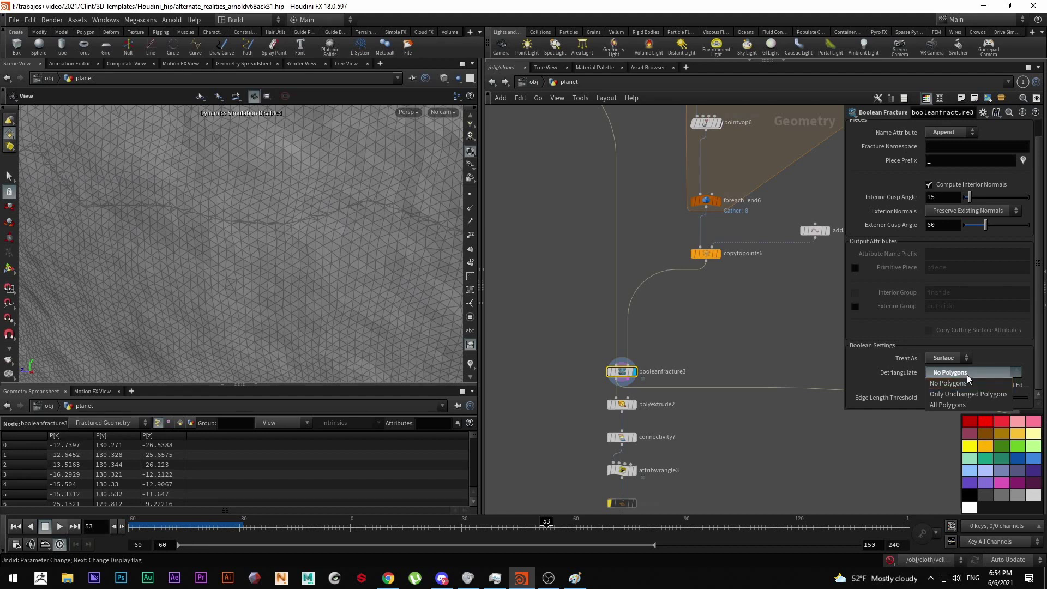
pyautogui.click(967, 377)
pyautogui.scroll(5, 285, 227)
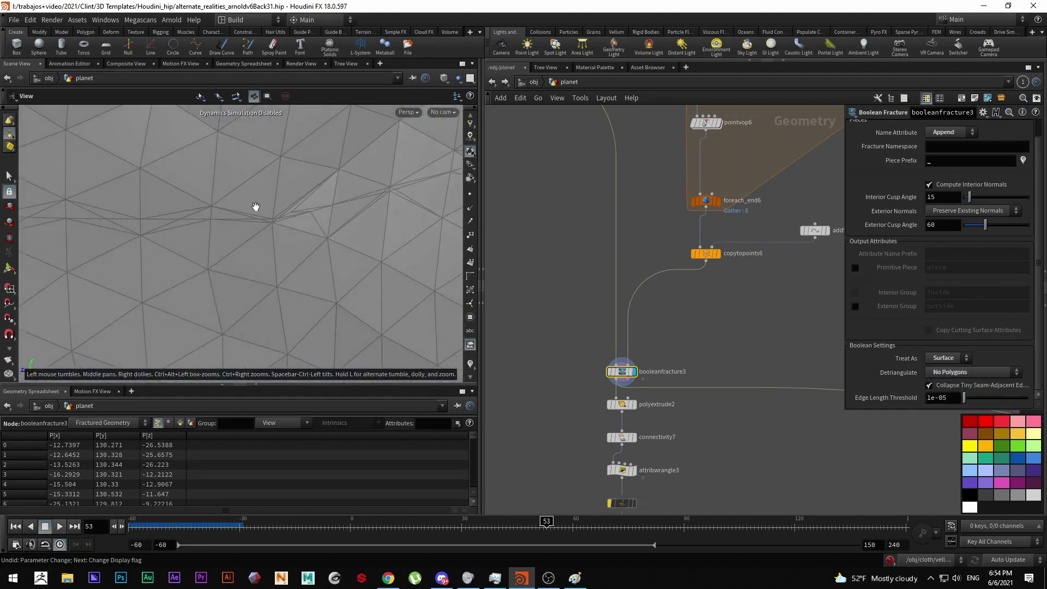
pyautogui.scroll(-10, 273, 222)
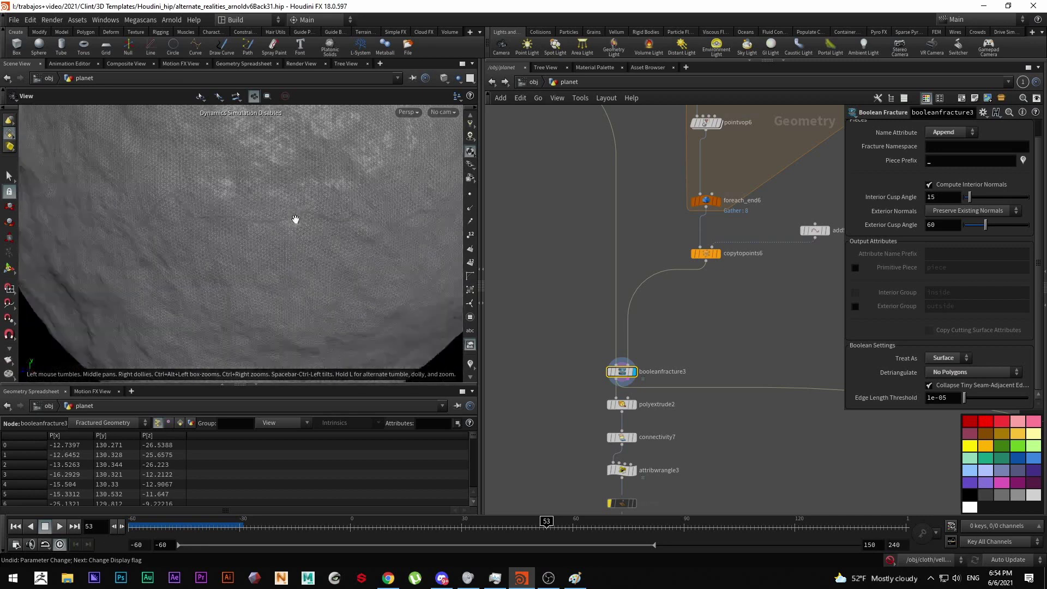
pyautogui.scroll(-6, 295, 219)
# Check booleanfracture3's geometry information for the name attribute and enable the name visualizer to colour the pieces.
pyautogui.middleClick(621, 376)
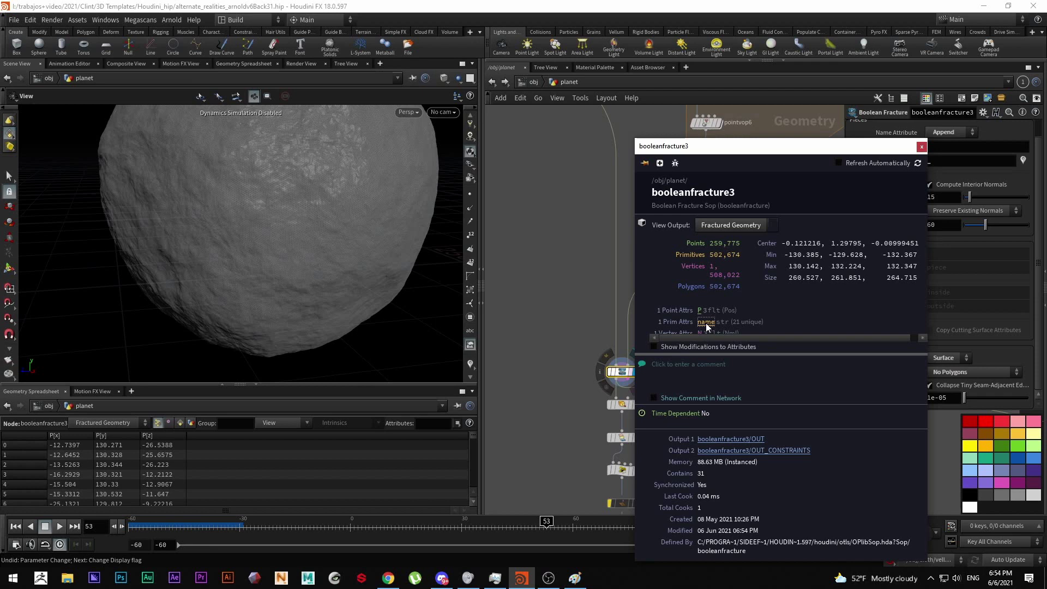
pyautogui.click(921, 147)
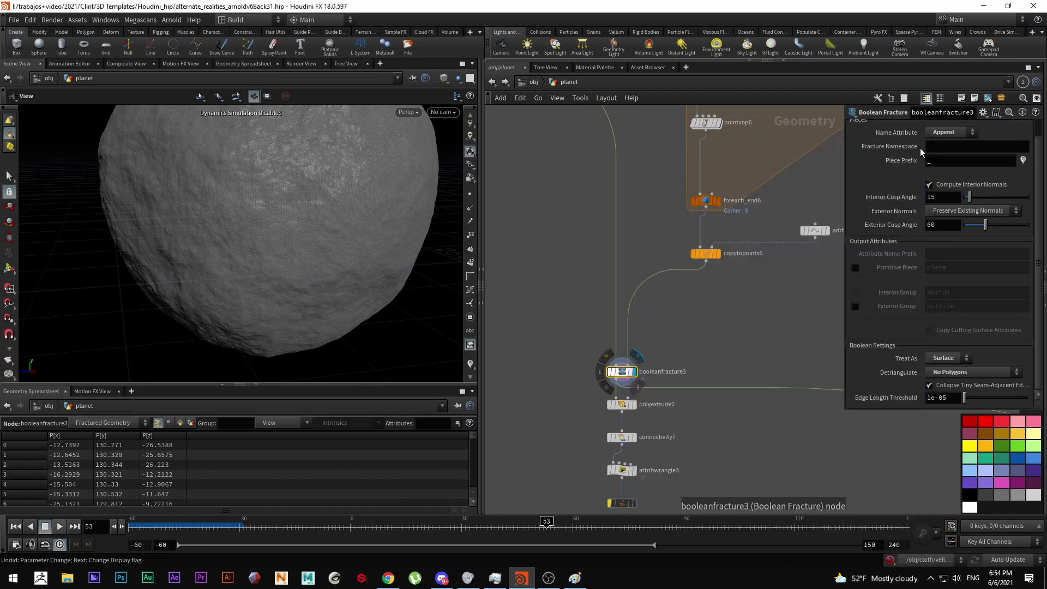
pyautogui.click(469, 365)
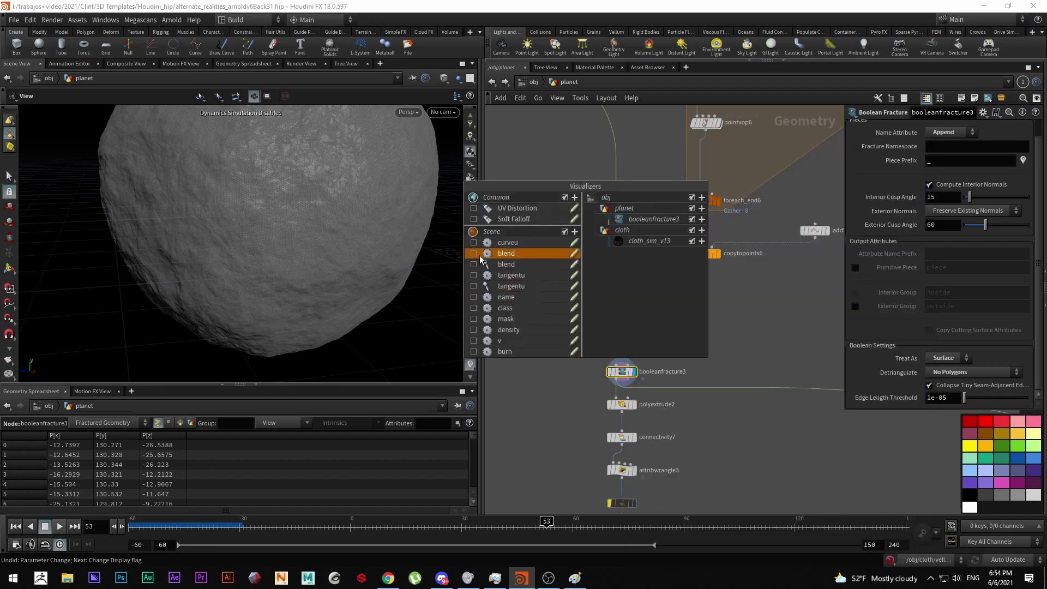
pyautogui.click(474, 297)
pyautogui.moveTo(292, 194); pyautogui.dragTo(180, 176)
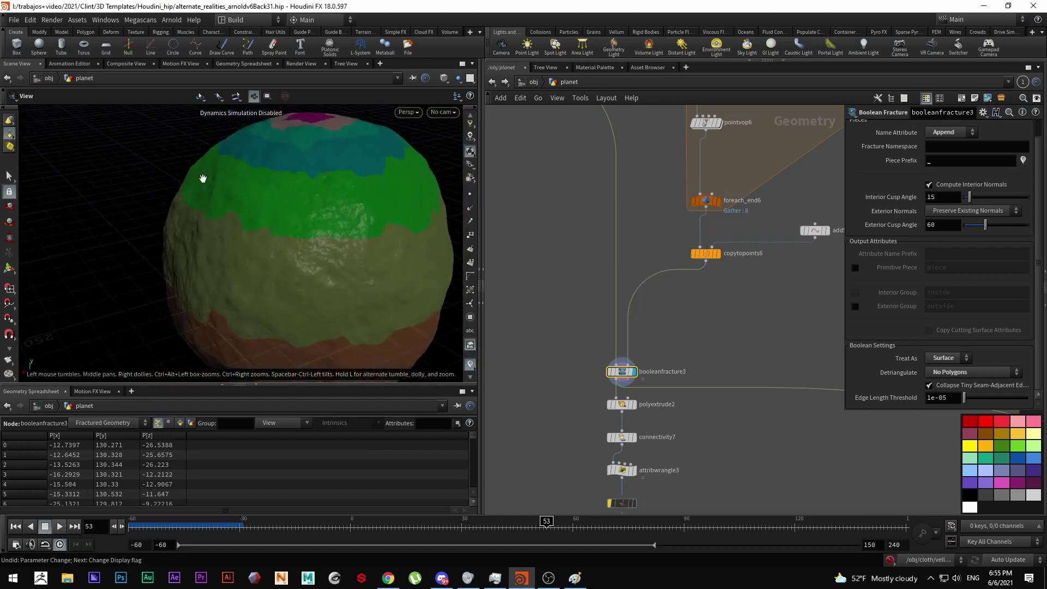
# Add an Exploded View node off booleanfracture3 and inspect the separated planet pieces.
pyautogui.moveTo(496, 444); pyautogui.dragTo(561, 399, button='middle')
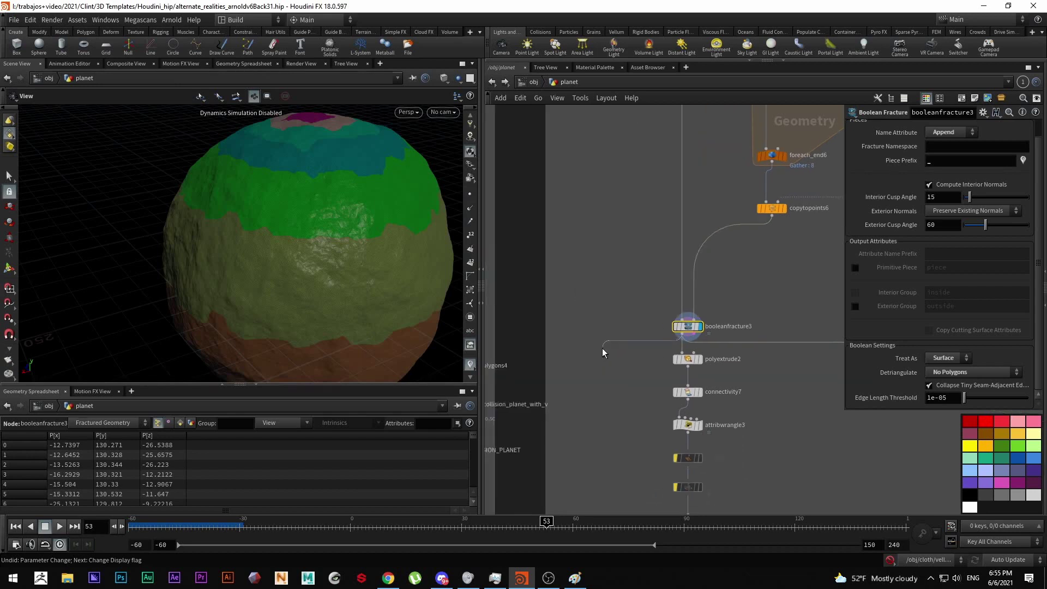
pyautogui.press('Tab')
pyautogui.write('exp')
pyautogui.press('Return')
pyautogui.click(562, 399)
pyautogui.scroll(-3, 321, 273)
pyautogui.moveTo(321, 273)
pyautogui.mouseDown()
pyautogui.moveTo(327, 201)
pyautogui.moveTo(339, 288)
pyautogui.moveTo(337, 253)
pyautogui.moveTo(402, 290)
pyautogui.moveTo(353, 292)
pyautogui.moveTo(334, 265)
pyautogui.moveTo(327, 276)
pyautogui.mouseUp()
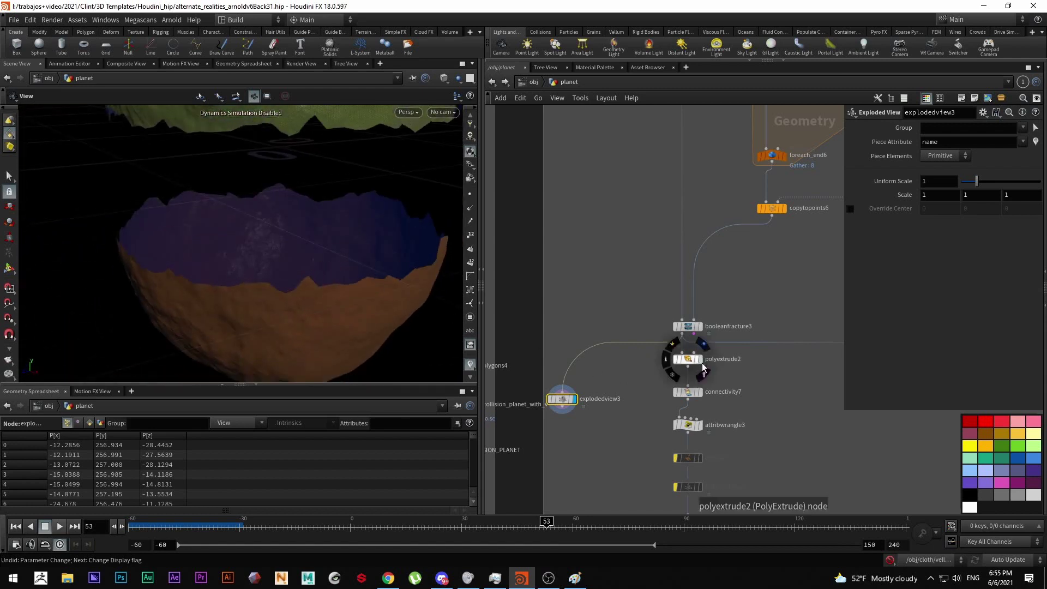
# Rewire the Exploded View node to polyextrude2's output and display it to inspect the thickened planet shells.
pyautogui.click(682, 358)
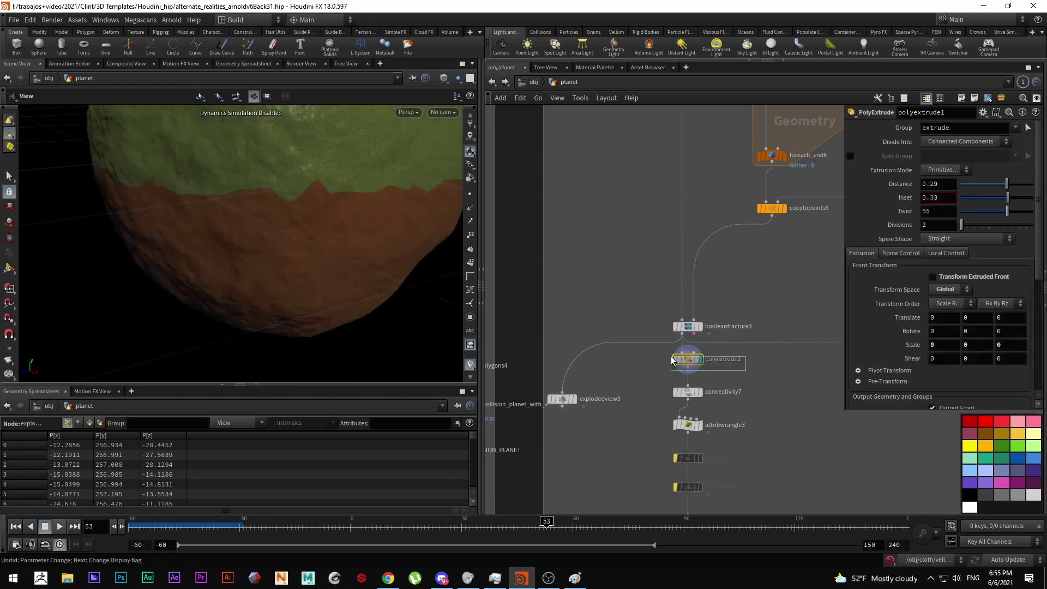
pyautogui.moveTo(650, 342); pyautogui.dragTo(681, 376)
pyautogui.click(575, 399)
pyautogui.moveTo(567, 399); pyautogui.dragTo(556, 420)
pyautogui.moveTo(452, 306); pyautogui.dragTo(340, 300)
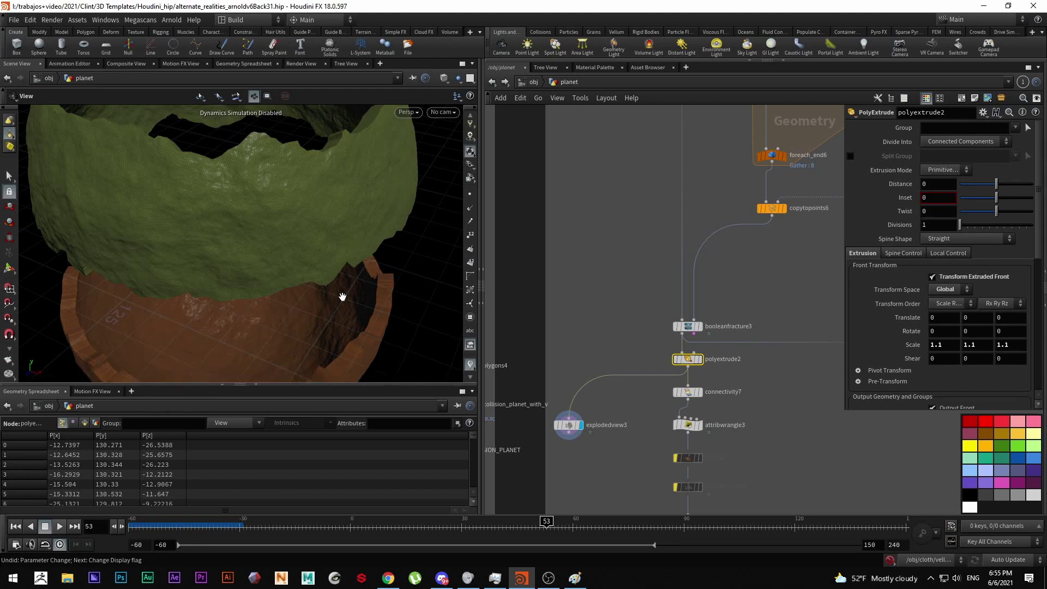
# Display connectivity7 and attribwrangle3 and check the class and name primitive attributes of the planet pieces.
pyautogui.moveTo(658, 405); pyautogui.dragTo(623, 328, button='middle')
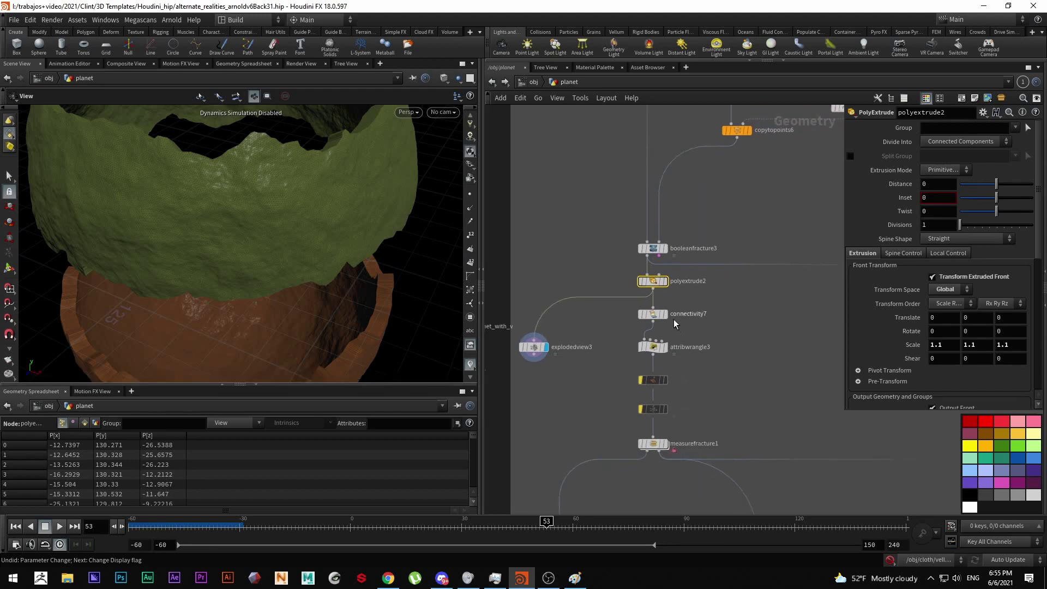
pyautogui.click(666, 314)
pyautogui.click(652, 346)
pyautogui.click(664, 347)
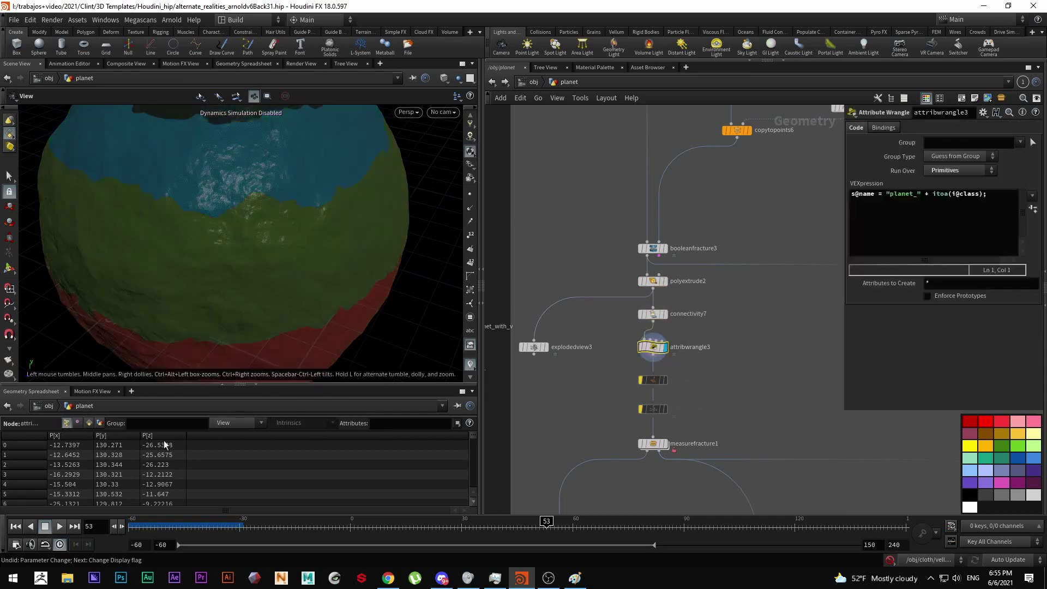
pyautogui.click(89, 423)
pyautogui.click(125, 438)
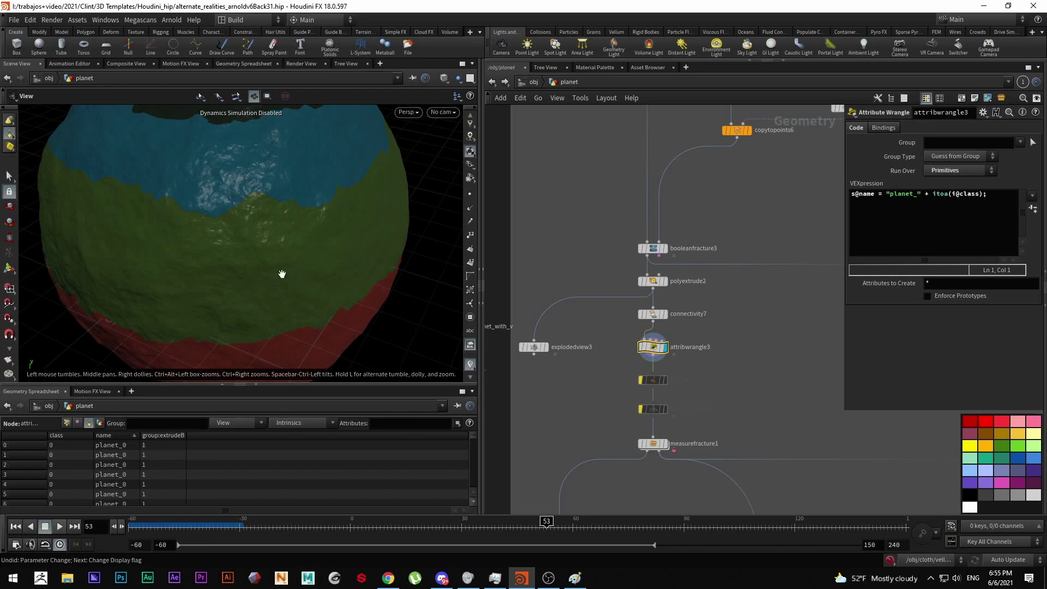
pyautogui.moveTo(235, 167); pyautogui.dragTo(264, 191)
# Display measurefracture1 and the SMALL_PIECES null and inspect the small fragments separated from the planet.
pyautogui.moveTo(696, 464); pyautogui.dragTo(661, 371, button='middle')
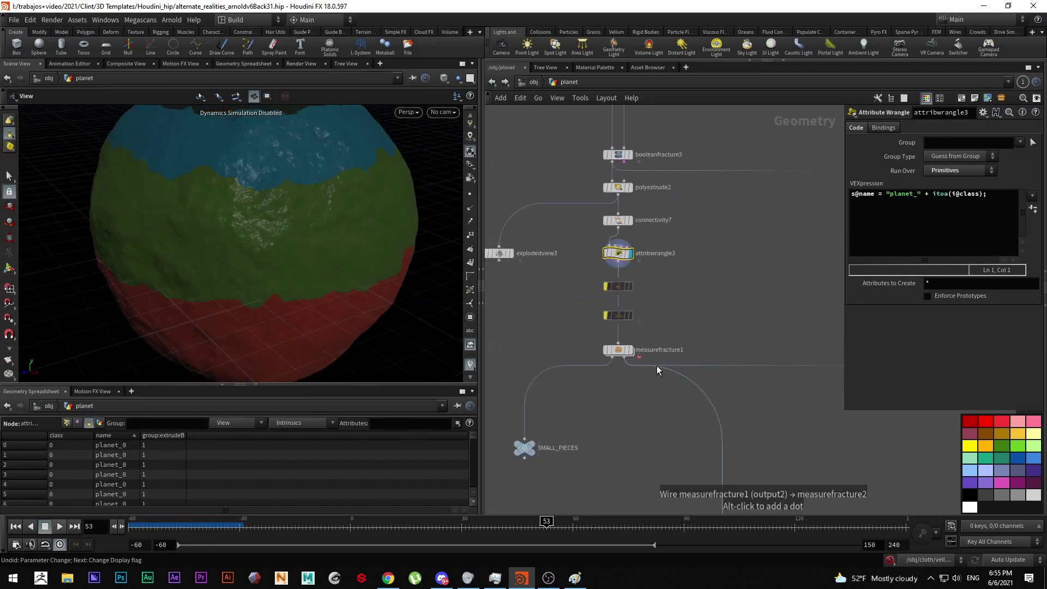
pyautogui.click(631, 351)
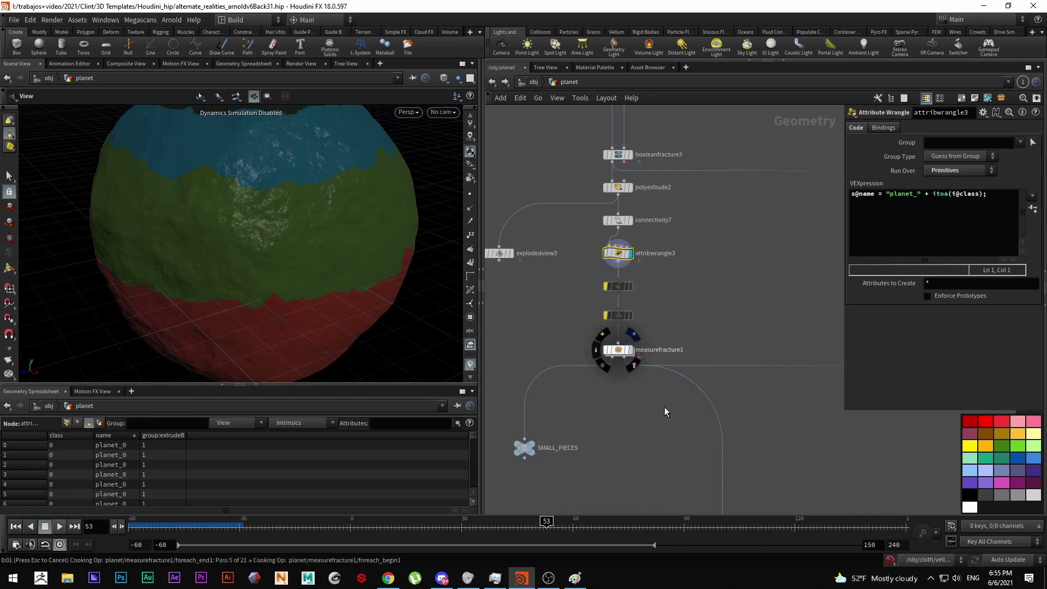
pyautogui.click(618, 350)
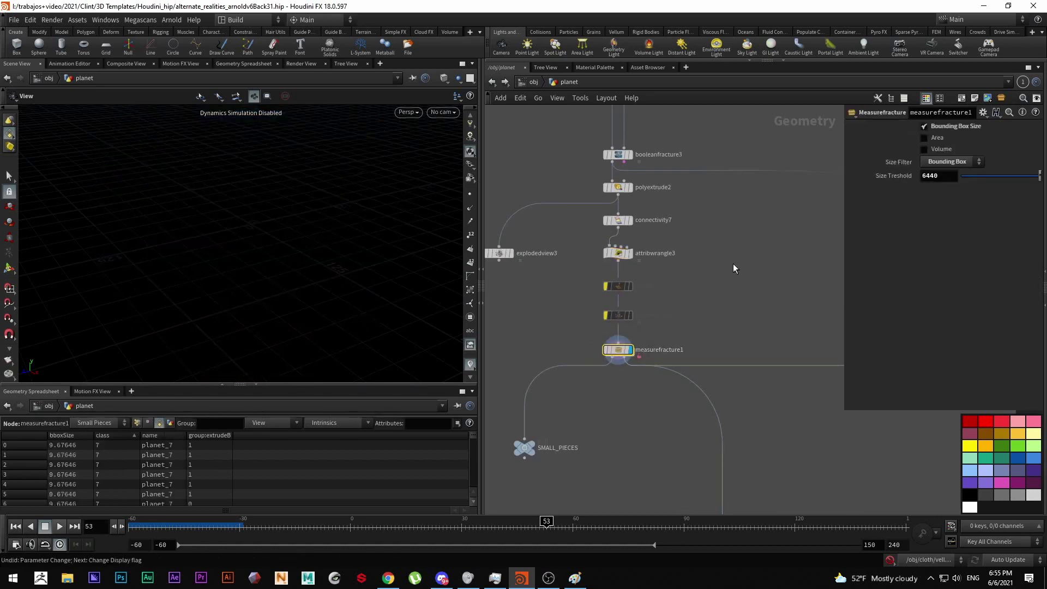
pyautogui.click(535, 443)
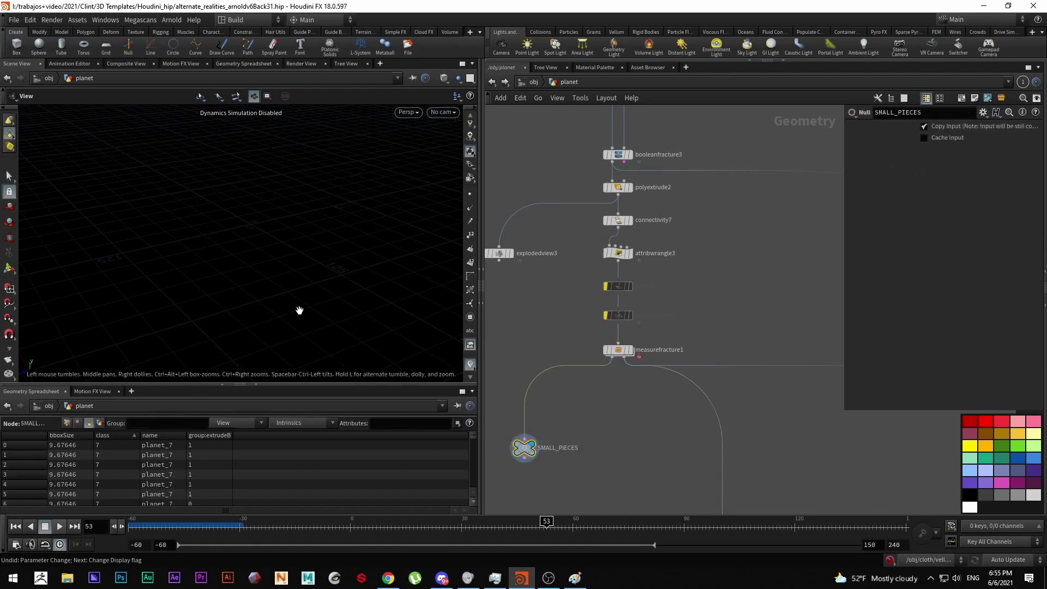
pyautogui.moveTo(274, 225)
pyautogui.mouseDown()
pyautogui.moveTo(263, 203)
pyautogui.moveTo(334, 180)
pyautogui.moveTo(430, 175)
pyautogui.moveTo(423, 195)
pyautogui.moveTo(263, 195)
pyautogui.moveTo(267, 229)
pyautogui.mouseUp()
pyautogui.moveTo(317, 187); pyautogui.dragTo(322, 184)
pyautogui.scroll(-3, 665, 429)
pyautogui.scroll(5, 619, 320)
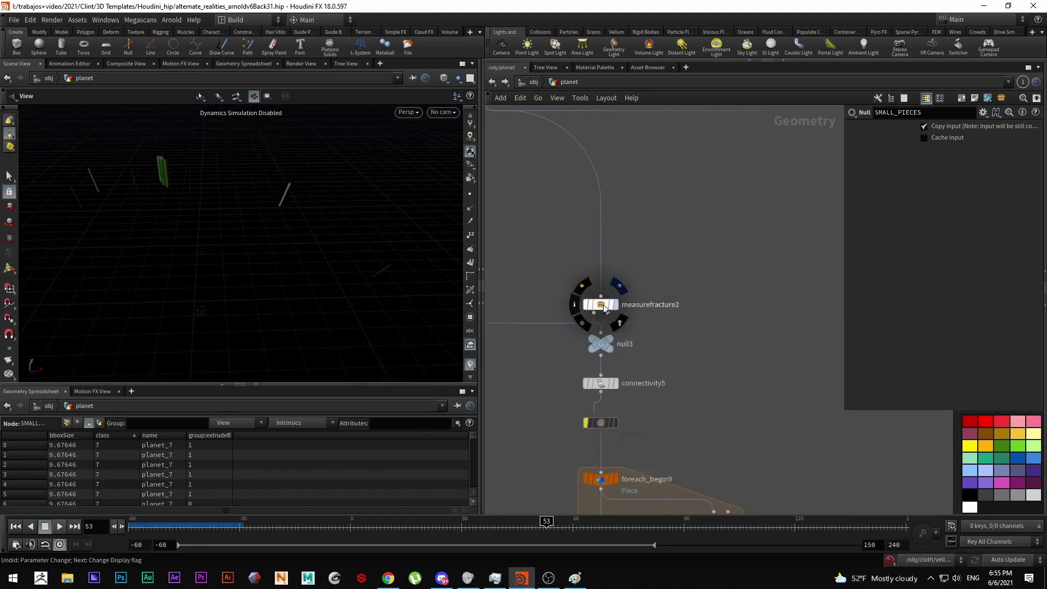
# Display measurefracture2 and inspect the planet layers it filters by bounding box size.
pyautogui.click(604, 307)
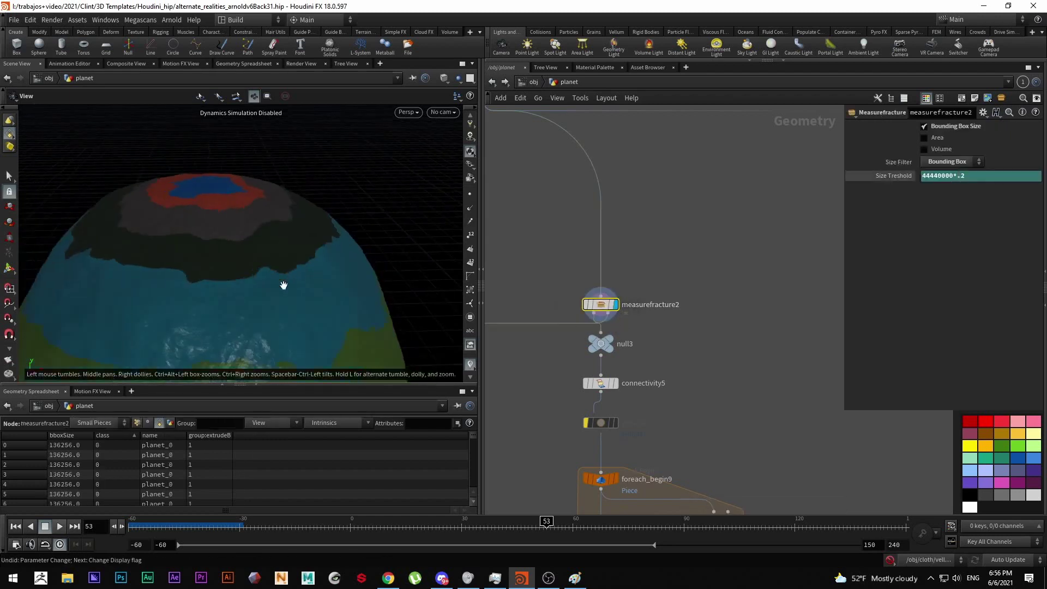
pyautogui.scroll(3, 247, 275)
pyautogui.moveTo(248, 275); pyautogui.dragTo(245, 229)
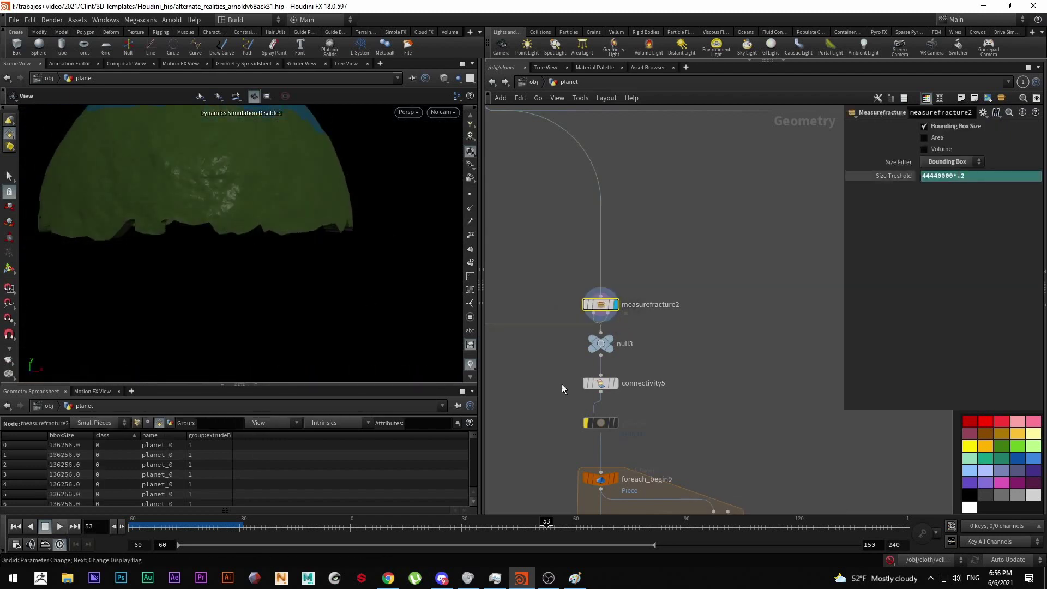
pyautogui.moveTo(565, 388); pyautogui.dragTo(675, 375, button='middle')
pyautogui.scroll(-2, 676, 375)
pyautogui.moveTo(306, 315); pyautogui.dragTo(137, 308)
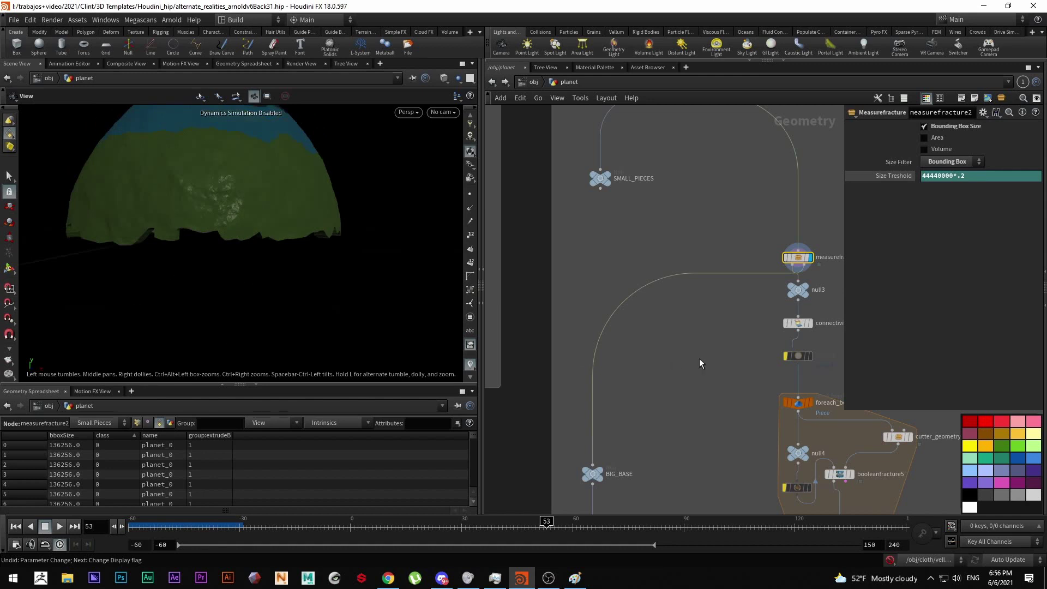
# Display null3 and connectivity5 and follow the network into the foreach_begin9 loop.
pyautogui.moveTo(699, 363); pyautogui.dragTo(510, 404, button='middle')
pyautogui.scroll(2, 605, 381)
pyautogui.click(603, 322)
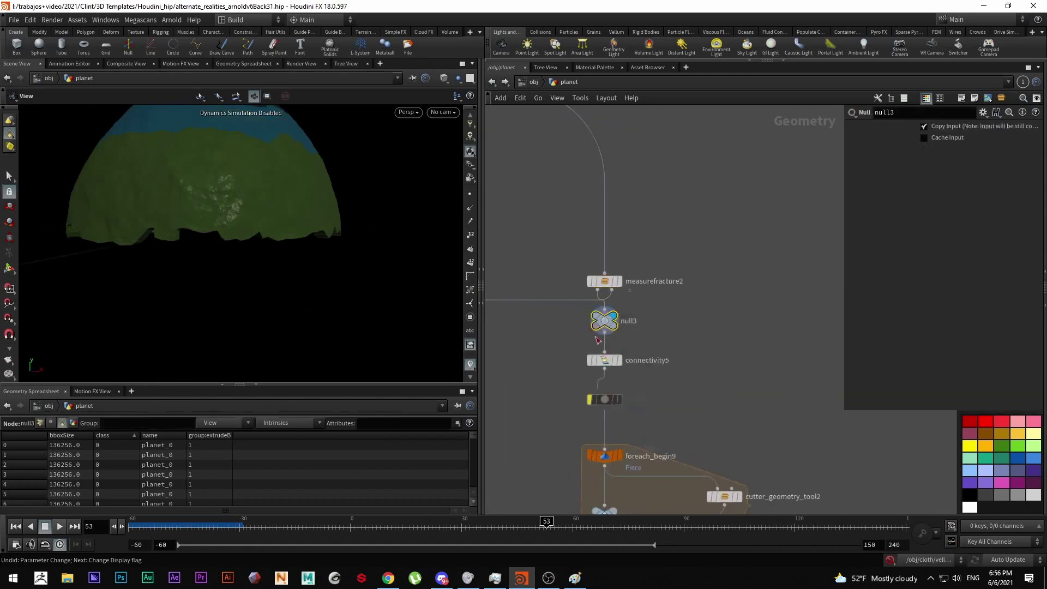
pyautogui.click(604, 360)
pyautogui.moveTo(689, 384); pyautogui.dragTo(689, 293, button='middle')
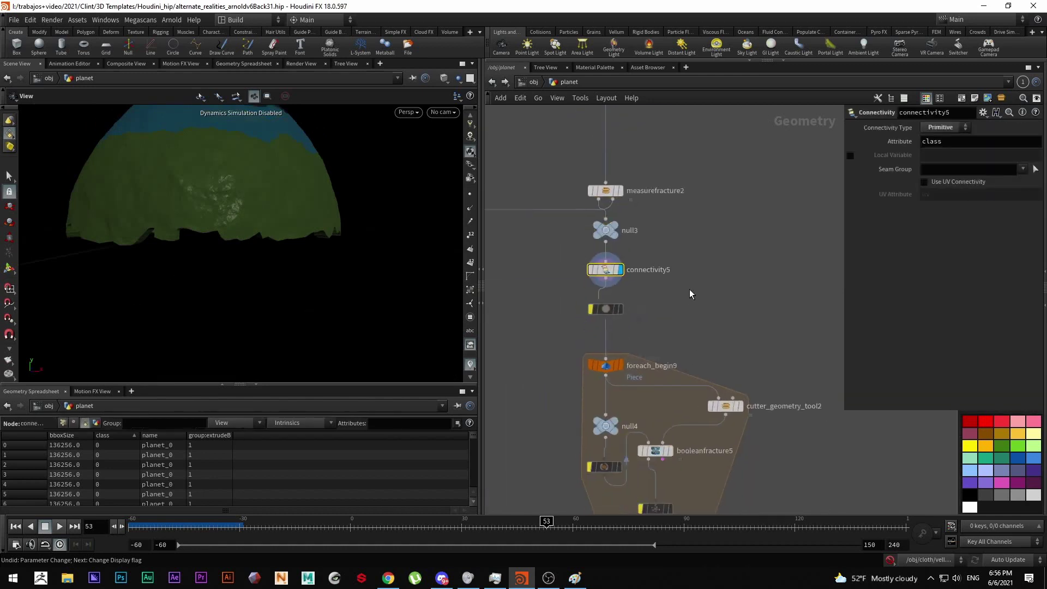
pyautogui.moveTo(781, 411); pyautogui.dragTo(760, 273, button='middle')
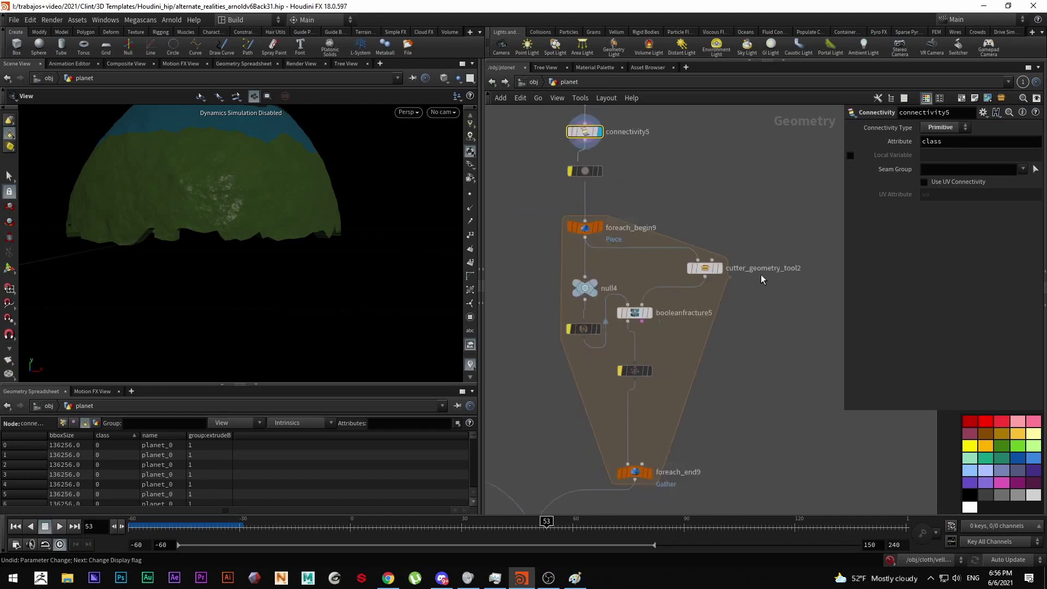
# Check booleanfracture5's settings and display the noisy cutting surfaces of cutter_geometry_tool2 inside the for-each loop.
pyautogui.moveTo(644, 321)
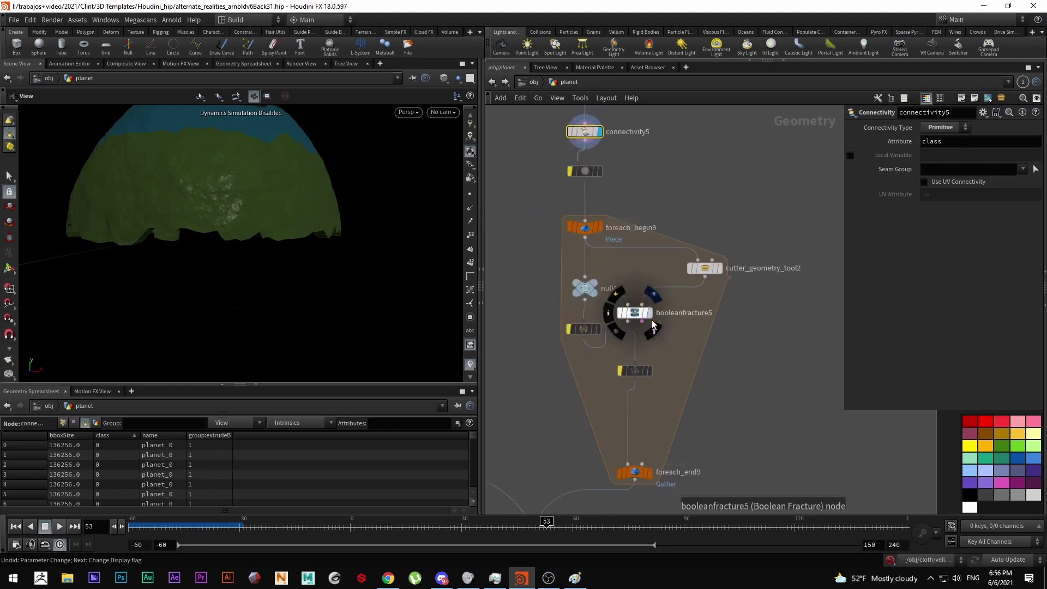
pyautogui.click(639, 312)
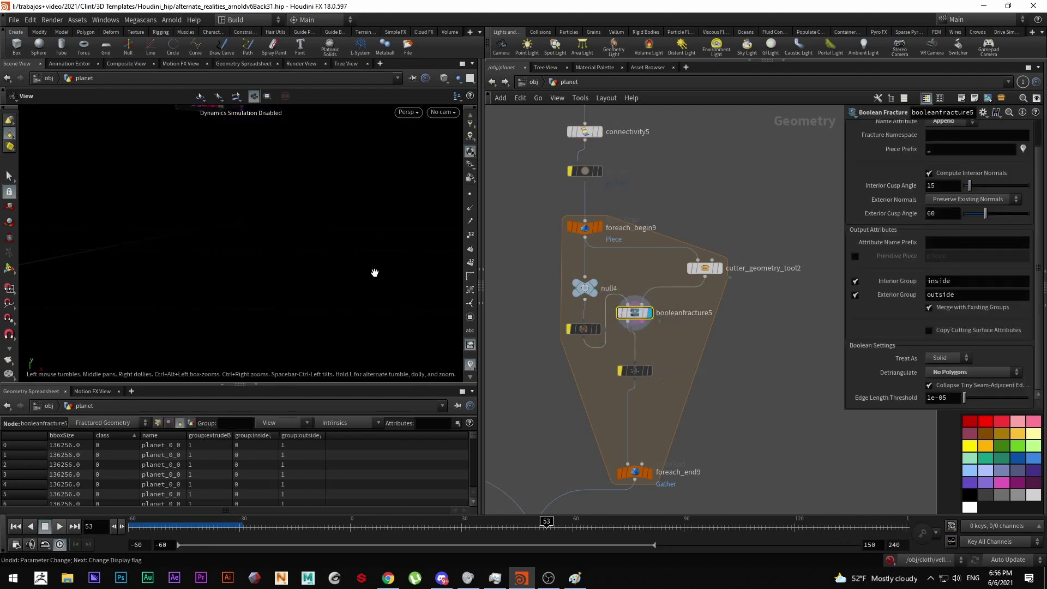
pyautogui.click(720, 269)
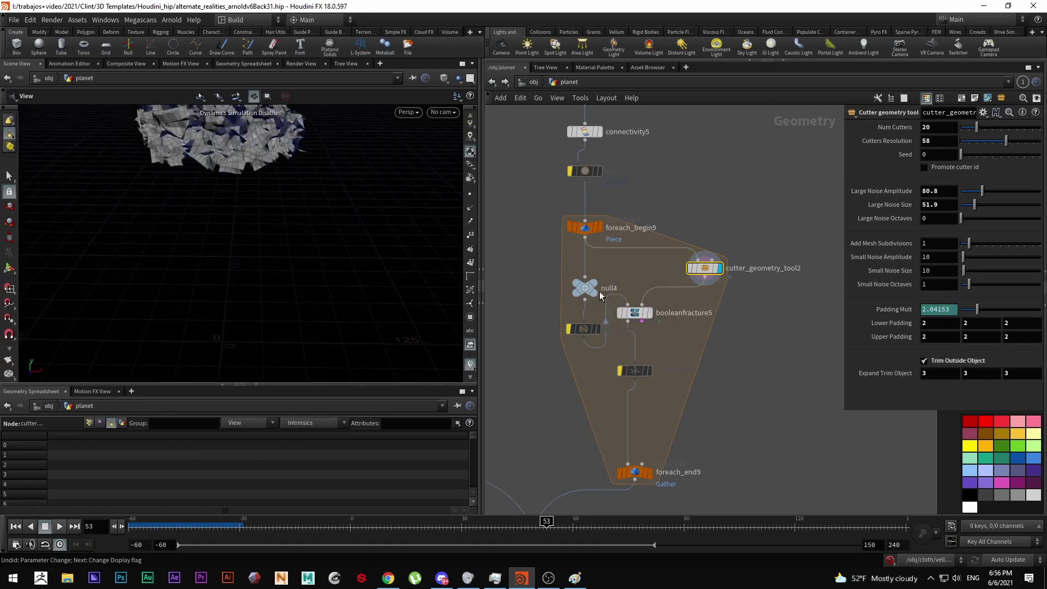
pyautogui.moveTo(271, 168); pyautogui.dragTo(404, 334)
# Display booleanfracture5 and inspect the planet layer fractured by the cutters.
pyautogui.click(648, 313)
pyautogui.moveTo(289, 224); pyautogui.dragTo(255, 243)
pyautogui.moveTo(319, 289); pyautogui.dragTo(166, 301, button='right')
pyautogui.moveTo(165, 302); pyautogui.dragTo(240, 294)
pyautogui.moveTo(241, 294); pyautogui.dragTo(278, 303, button='middle')
pyautogui.moveTo(229, 299); pyautogui.dragTo(297, 289, button='right')
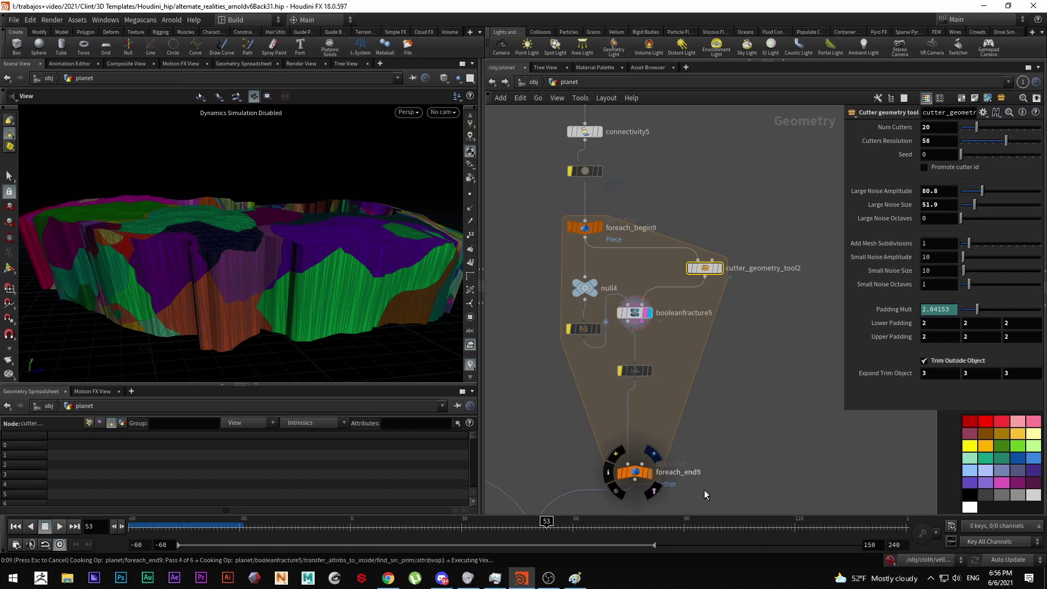
# Display foreach_end9 and inspect all the gathered fractured pieces in the perspective and top views.
pyautogui.hotkey('ctrl', 'z')
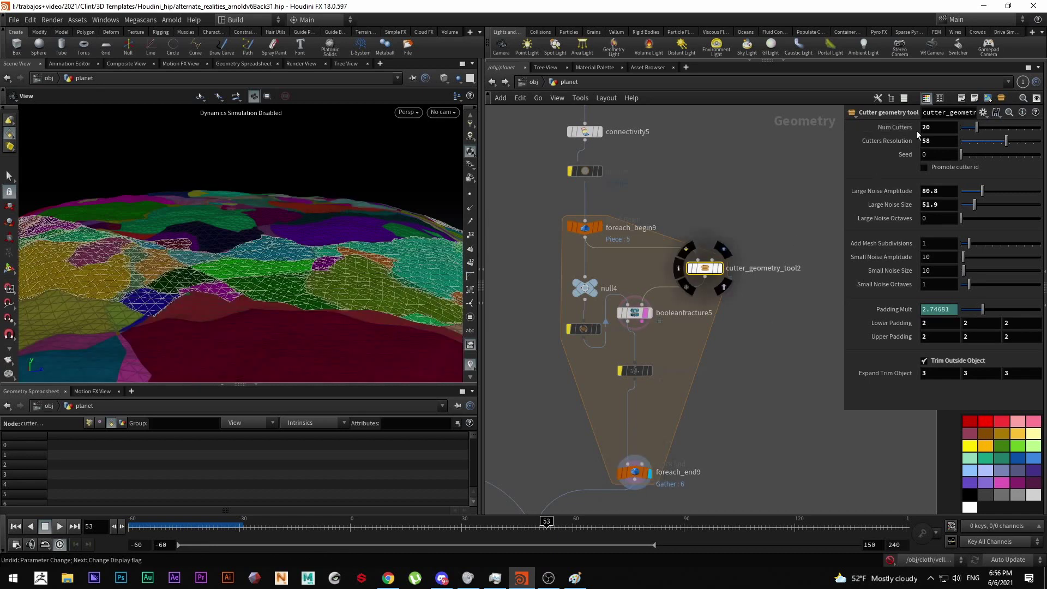
pyautogui.moveTo(245, 205); pyautogui.dragTo(240, 245)
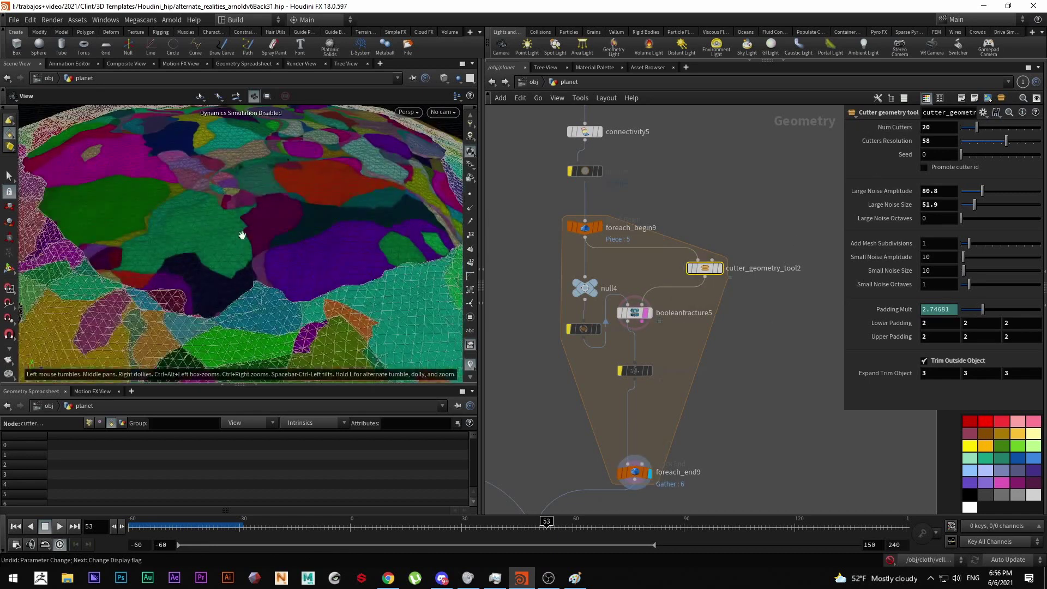
pyautogui.hotkey('space', '2')
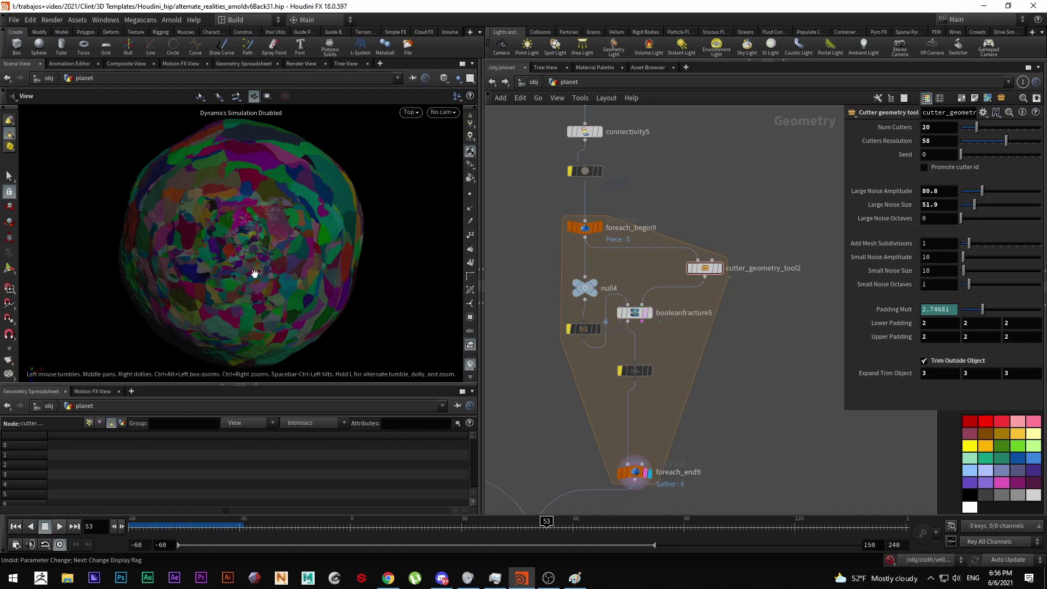
pyautogui.scroll(5, 253, 273)
pyautogui.scroll(-5, 314, 297)
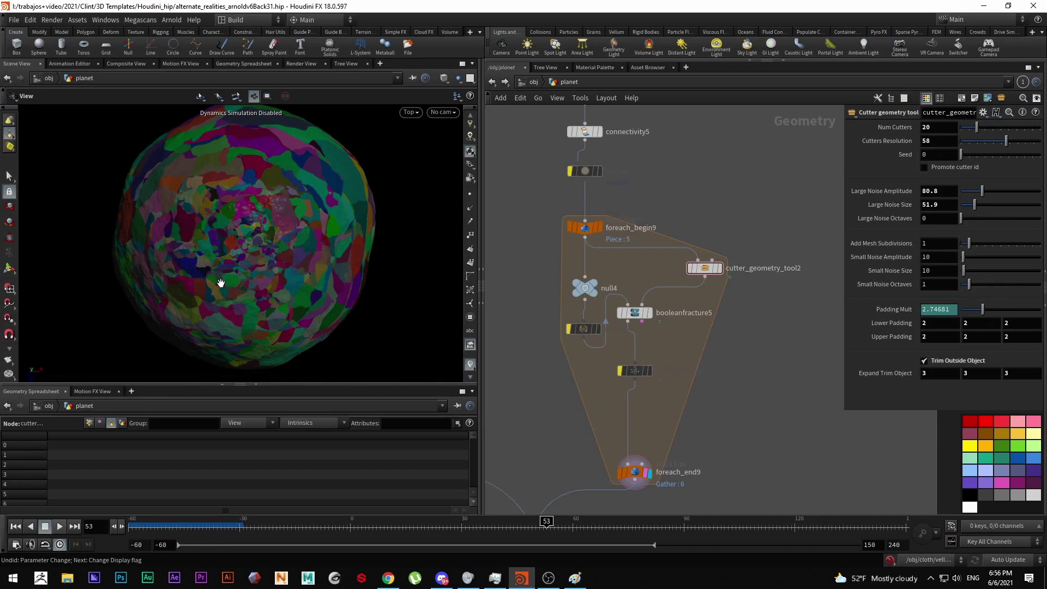
pyautogui.hotkey('space', '1')
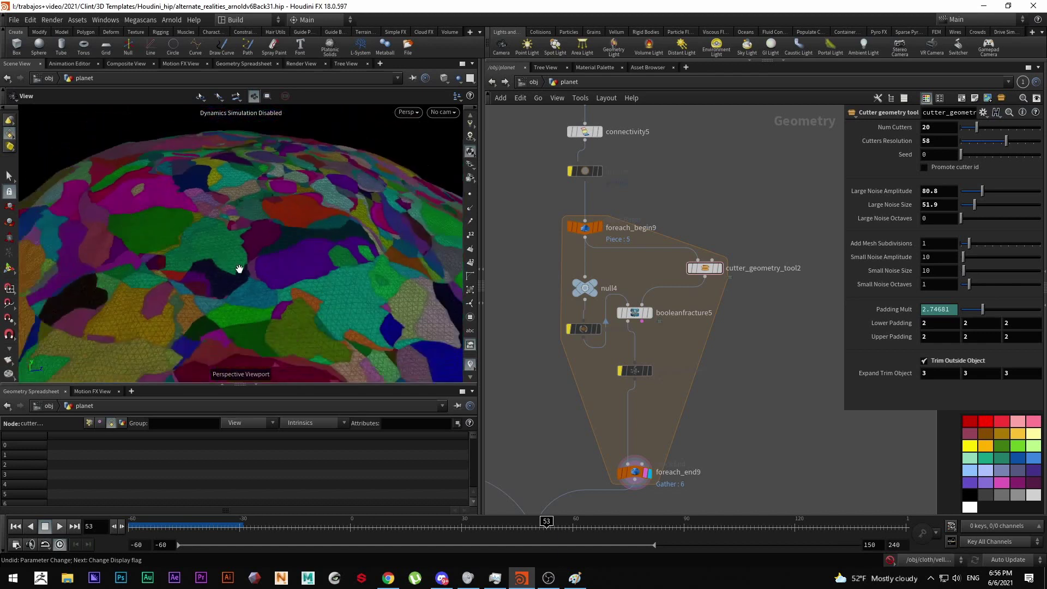
# Display merge6 and inspect the fractured layers combined with the BIG_BASE geometry.
pyautogui.scroll(-3, 721, 302)
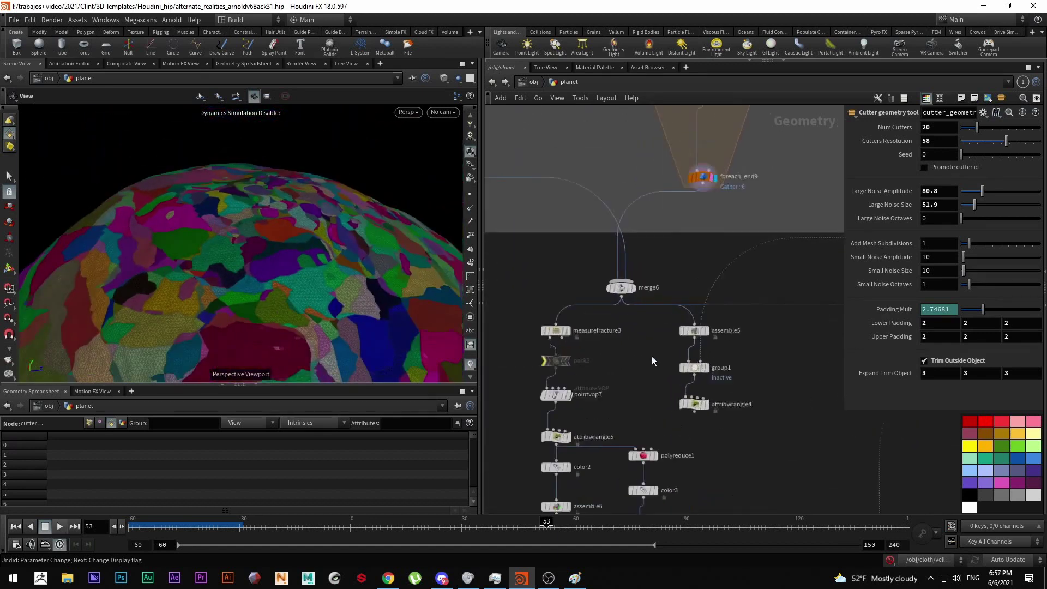
pyautogui.scroll(4, 625, 260)
pyautogui.click(600, 253)
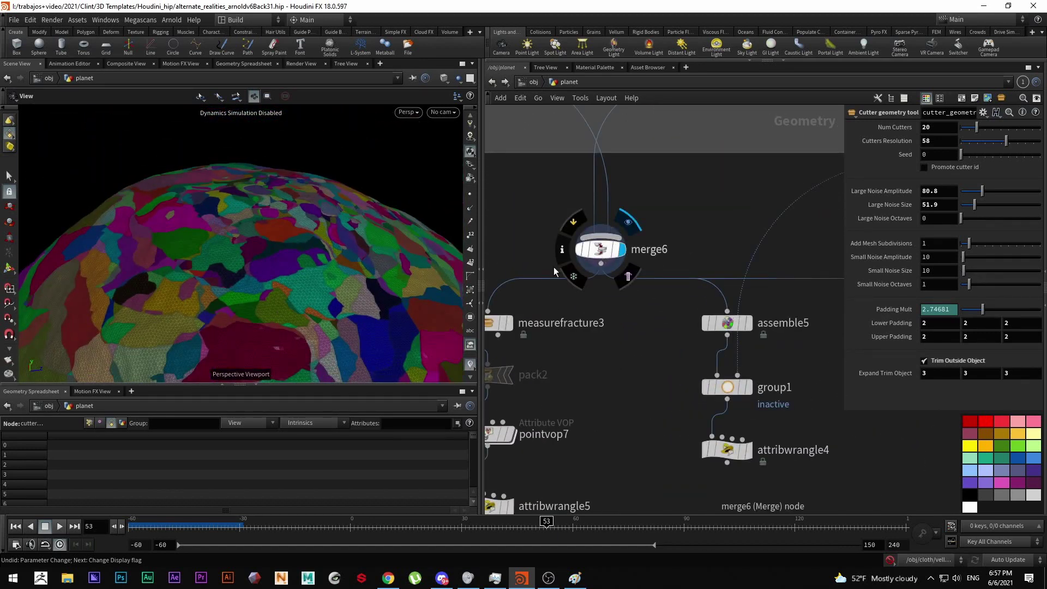
pyautogui.moveTo(290, 241); pyautogui.dragTo(295, 379)
pyautogui.moveTo(295, 379); pyautogui.dragTo(295, 393, button='middle')
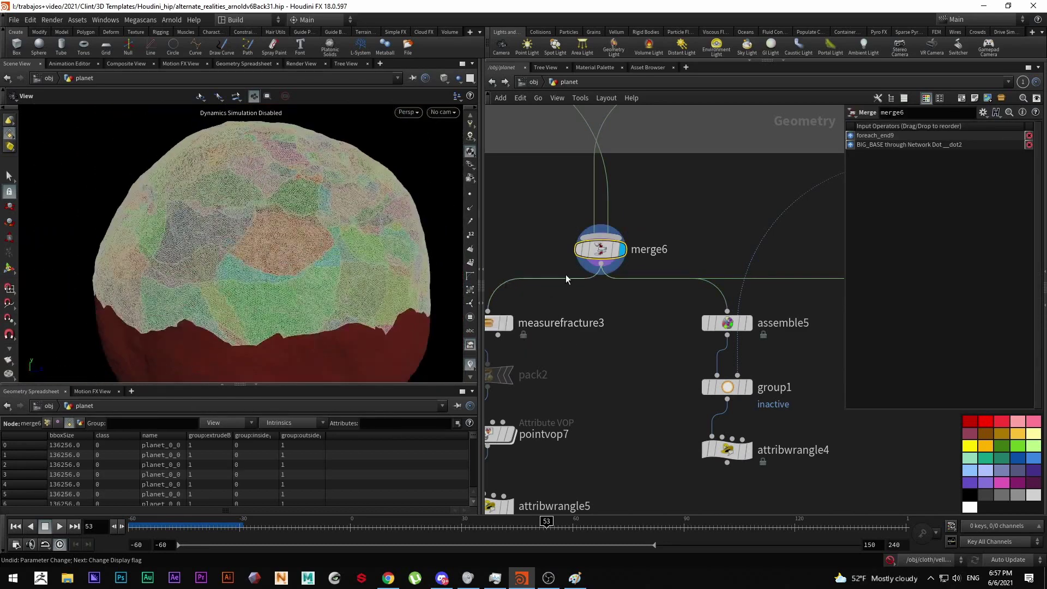
# Follow the network down from merge6 and display rbdio_planet to inspect the planet geometry loaded from disk.
pyautogui.click(625, 277)
pyautogui.scroll(-3, 645, 349)
pyautogui.moveTo(647, 341); pyautogui.dragTo(651, 315, button='middle')
pyautogui.moveTo(665, 362); pyautogui.dragTo(667, 269, button='middle')
pyautogui.moveTo(696, 381); pyautogui.dragTo(684, 295, button='middle')
pyautogui.scroll(2, 694, 349)
pyautogui.moveTo(841, 323); pyautogui.dragTo(761, 295, button='middle')
pyautogui.moveTo(771, 289)
pyautogui.mouseDown()
pyautogui.moveTo(691, 370)
pyautogui.moveTo(751, 294)
pyautogui.mouseUp()
pyautogui.moveTo(733, 285); pyautogui.dragTo(733, 315, button='middle')
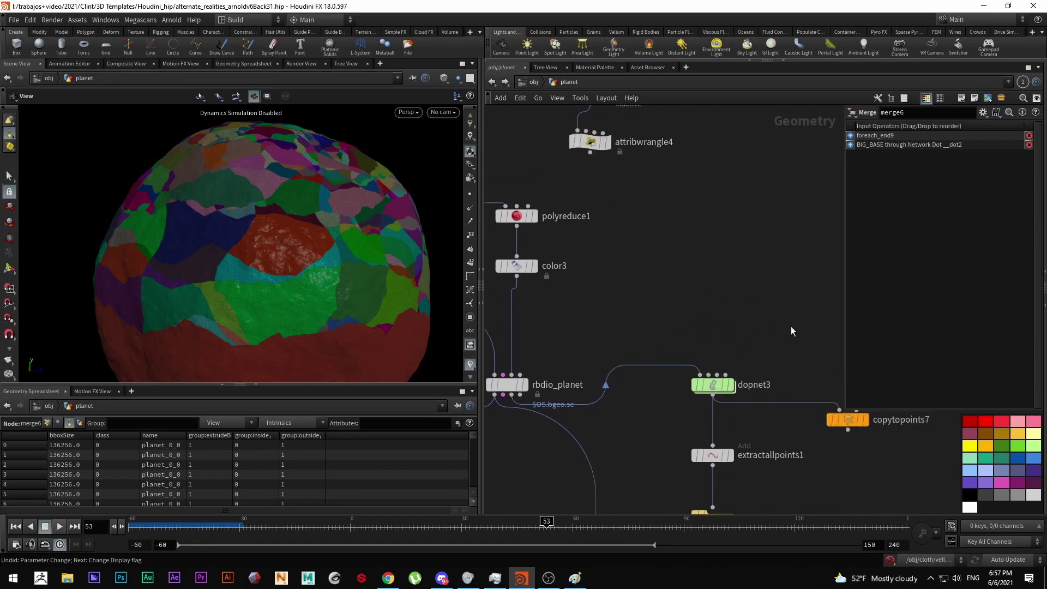
pyautogui.moveTo(616, 318); pyautogui.dragTo(734, 296, button='middle')
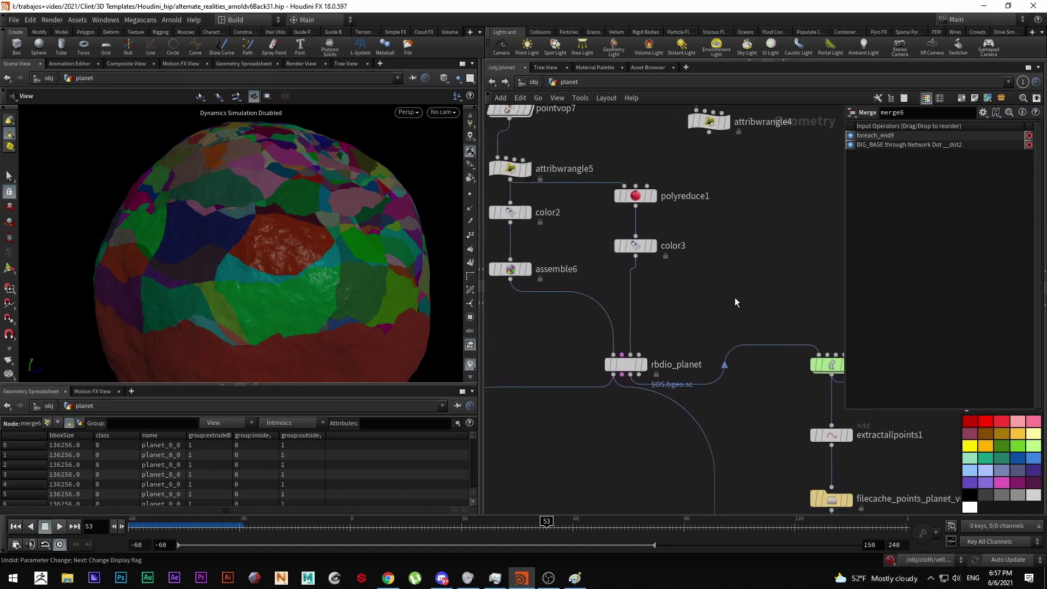
pyautogui.click(626, 363)
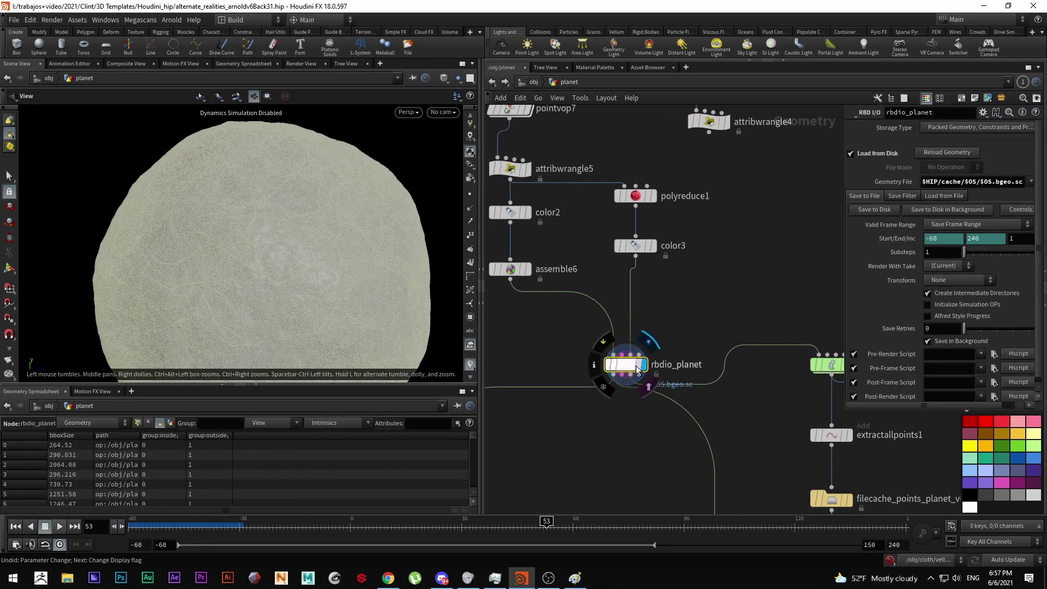
pyautogui.moveTo(302, 296); pyautogui.dragTo(269, 226)
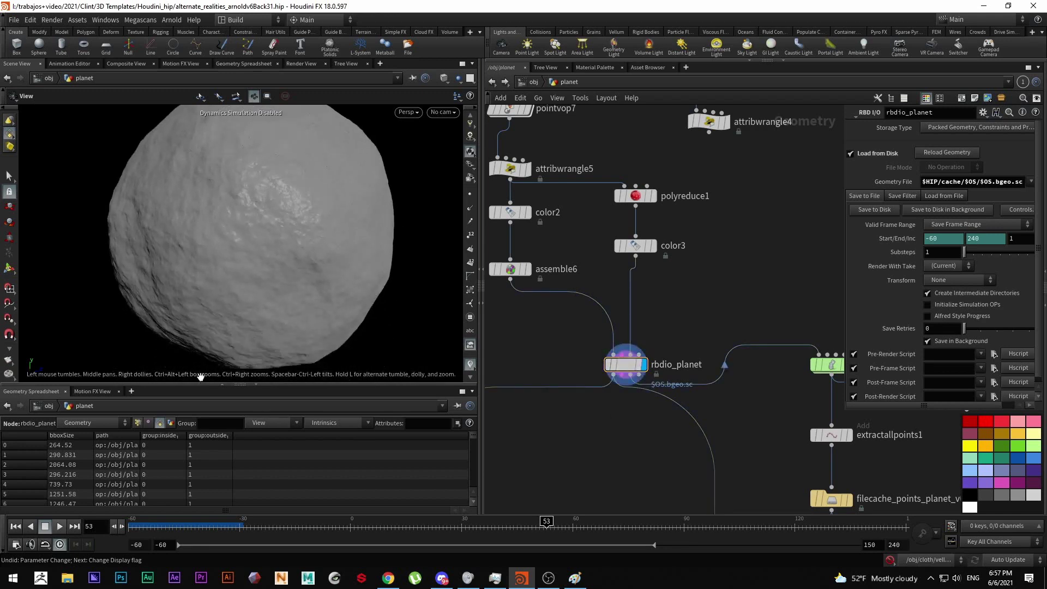
# Enter the dopnet3 network and disconnect popattract1 from rigidbodysolver1.
pyautogui.moveTo(571, 338); pyautogui.dragTo(436, 340, button='middle')
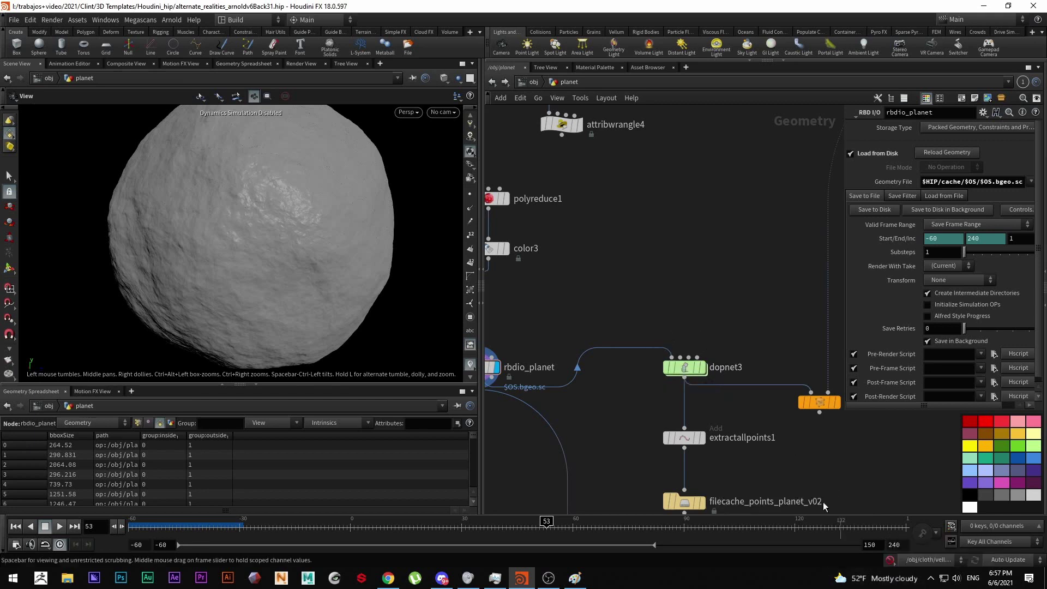
pyautogui.doubleClick(685, 367)
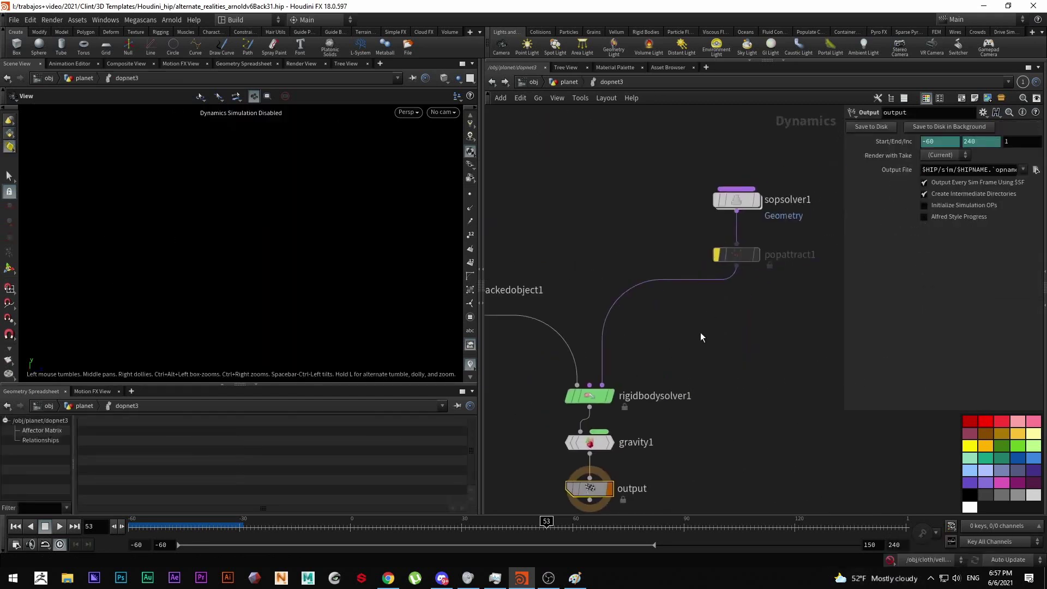
pyautogui.moveTo(756, 332); pyautogui.dragTo(636, 227)
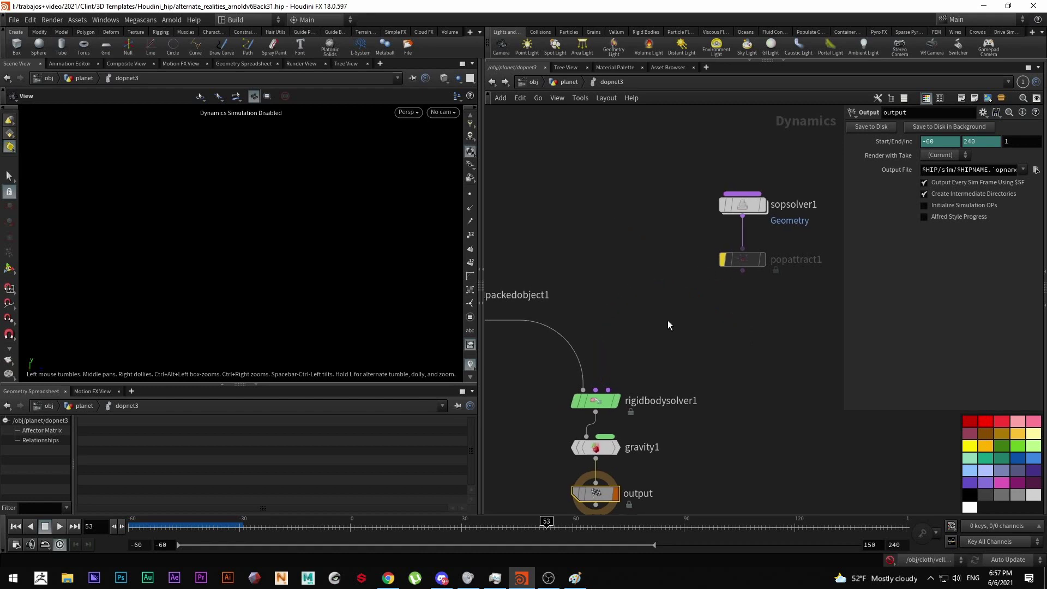
# Review the rbdpackedobject1 and gravity1 settings inside dopnet3 and return to the planet network.
pyautogui.scroll(-3, 682, 294)
pyautogui.moveTo(564, 289); pyautogui.dragTo(654, 305)
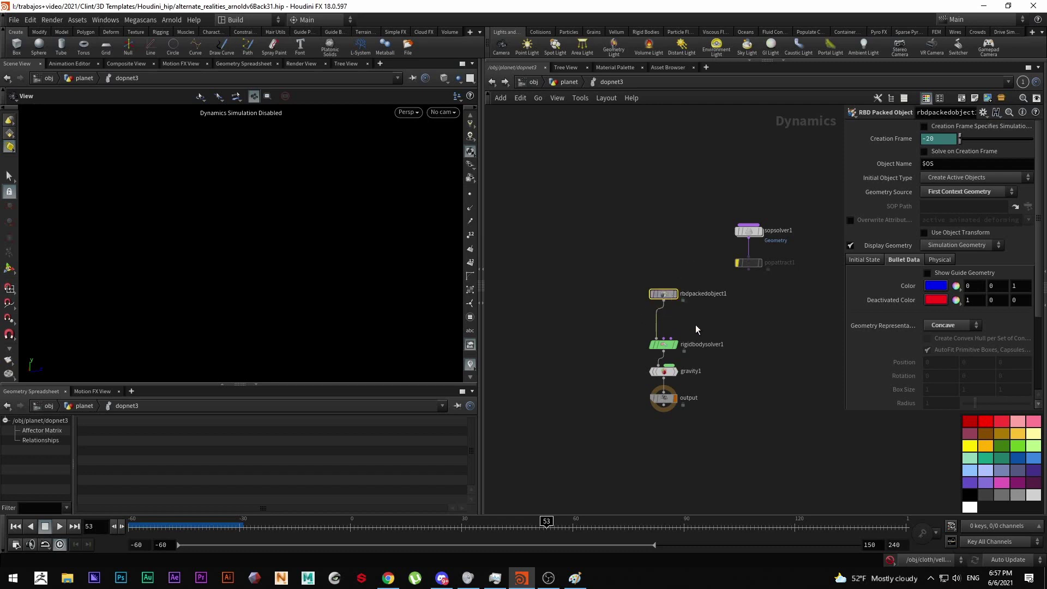
pyautogui.click(654, 372)
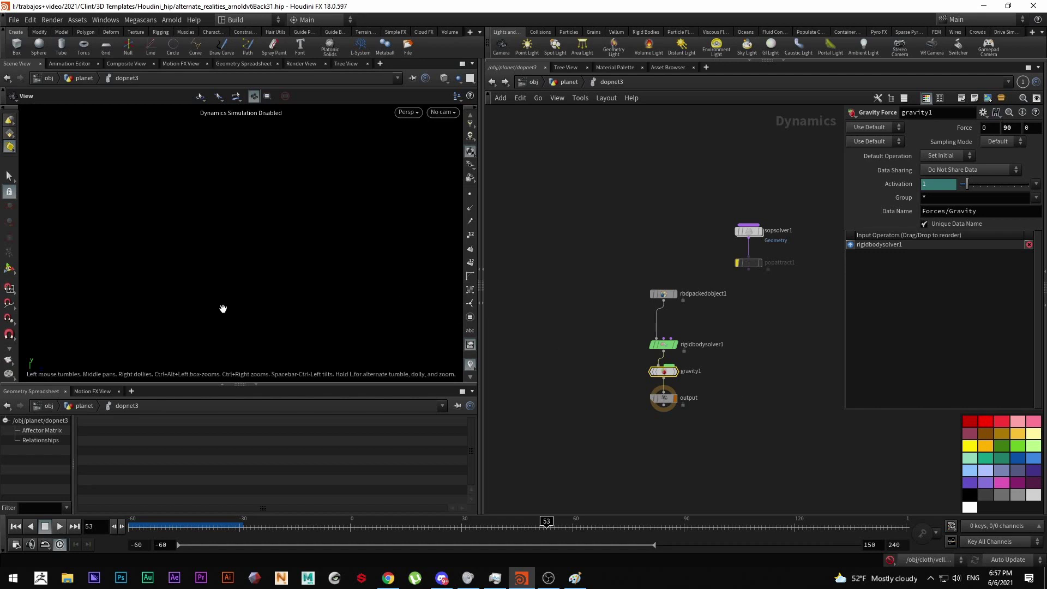
pyautogui.click(569, 84)
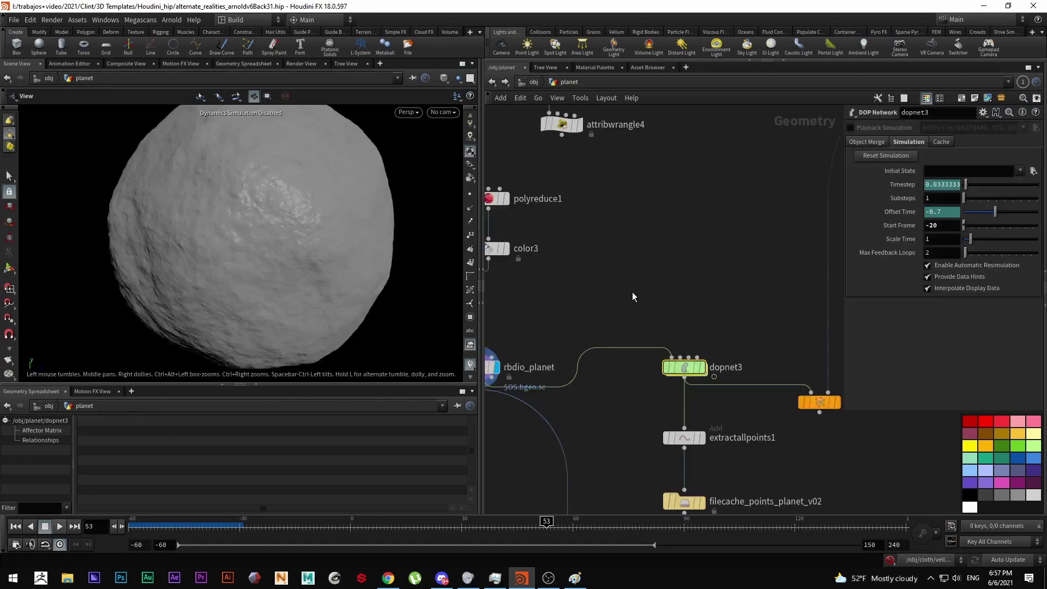
# Display filecache_points_planet_v02 and scrub the timeline to frame 56 to inspect the cached simulation points.
pyautogui.scroll(-5, 624, 272)
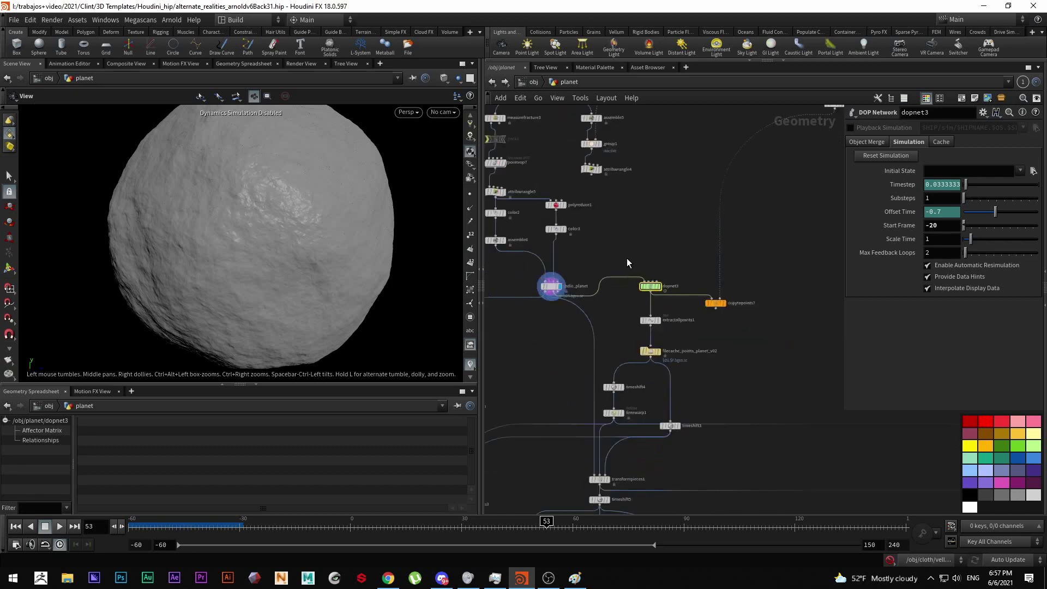
pyautogui.scroll(3, 690, 323)
pyautogui.click(670, 356)
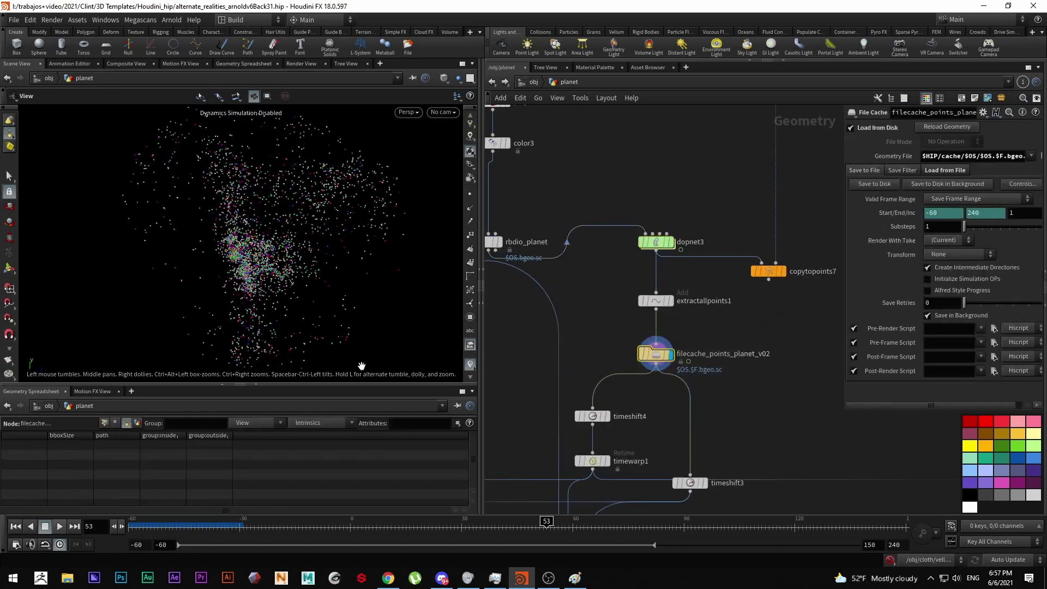
pyautogui.moveTo(373, 527); pyautogui.dragTo(559, 535)
pyautogui.scroll(-5, 264, 260)
pyautogui.moveTo(220, 297); pyautogui.dragTo(313, 244)
pyautogui.moveTo(634, 440); pyautogui.dragTo(648, 375, button='middle')
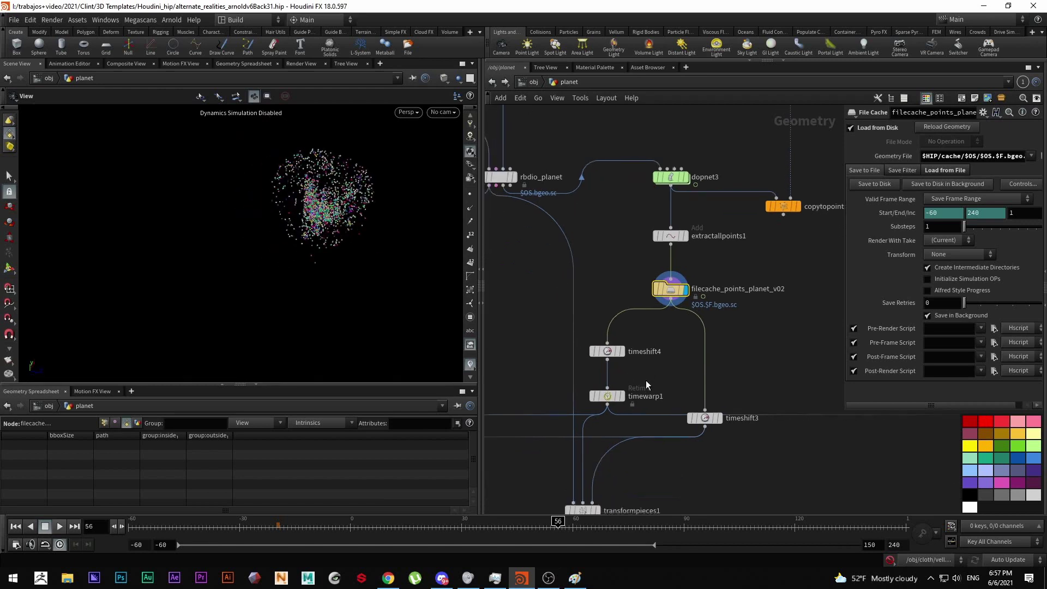
# Display timewarp1 and examine the end value expression of its Output Frame Range.
pyautogui.click(622, 397)
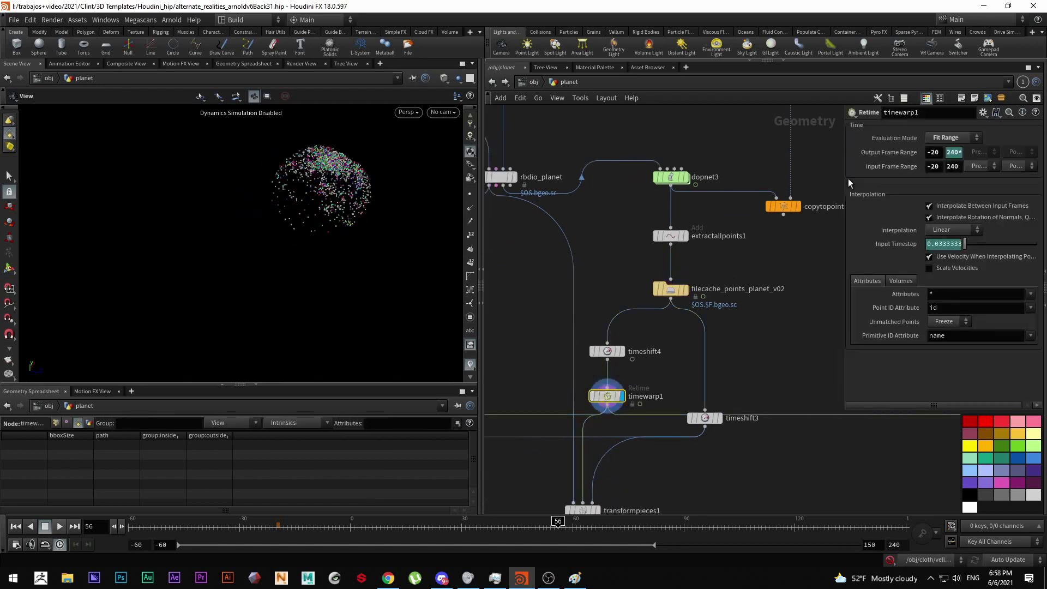
pyautogui.click(952, 152)
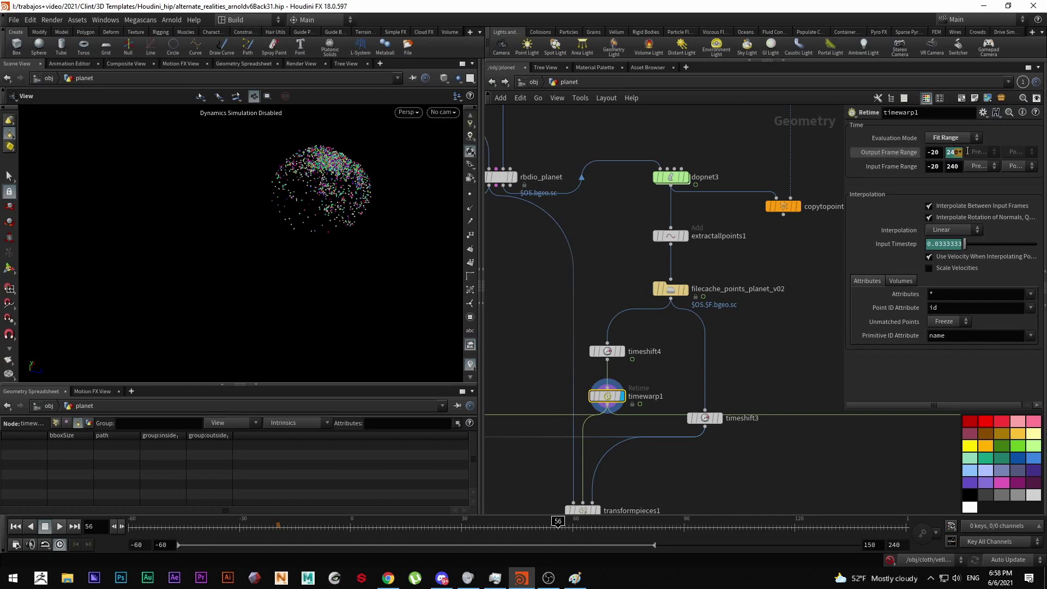
pyautogui.doubleClick(944, 154)
pyautogui.moveTo(569, 350); pyautogui.dragTo(597, 322, button='middle')
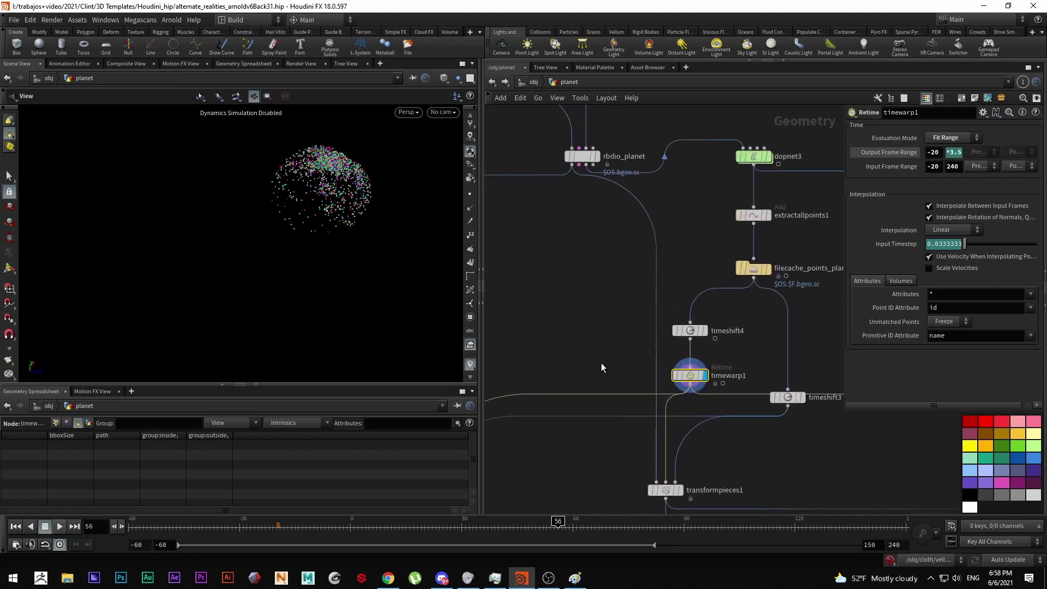
pyautogui.moveTo(620, 359); pyautogui.dragTo(626, 345, button='middle')
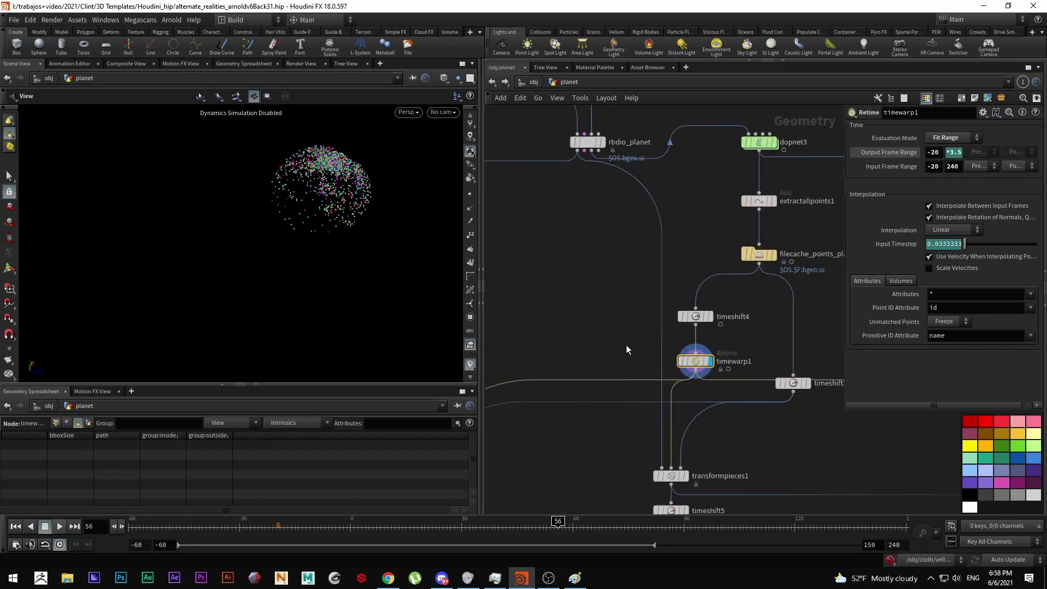
# Add a Transform node beside the retime branch and feed it from timeshift4.
pyautogui.click(596, 343)
pyautogui.press('Tab')
pyautogui.write('trans')
pyautogui.press('Return')
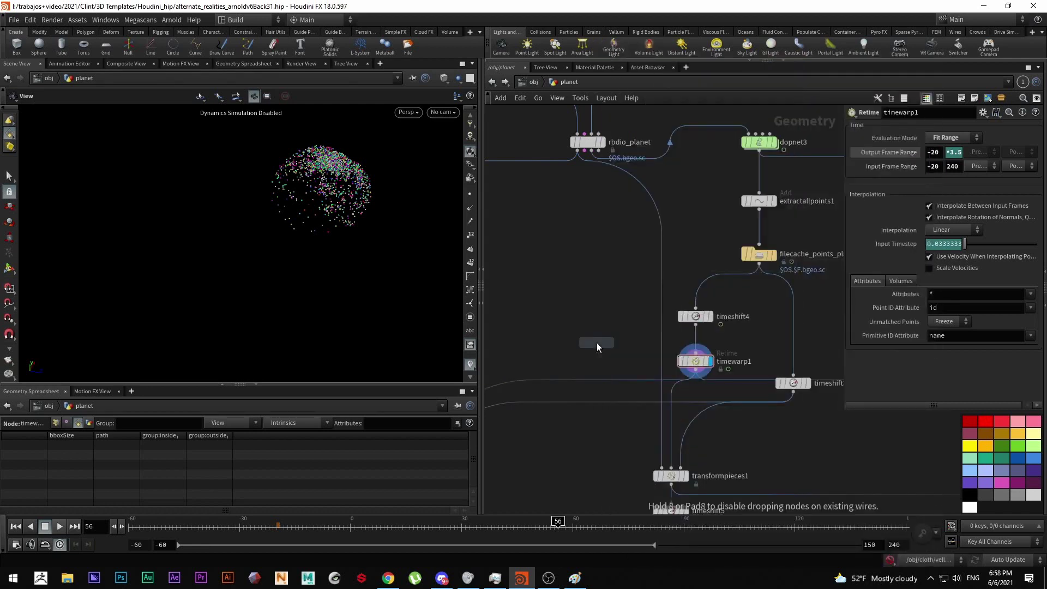
pyautogui.click(567, 448)
pyautogui.click(567, 440)
pyautogui.click(577, 442)
# Add a Merge node combining the new Transform with timewarp1 and display it with point markers turned off.
pyautogui.moveTo(583, 493); pyautogui.dragTo(587, 448, button='middle')
pyautogui.press('Tab')
pyautogui.write('mer')
pyautogui.press('Return')
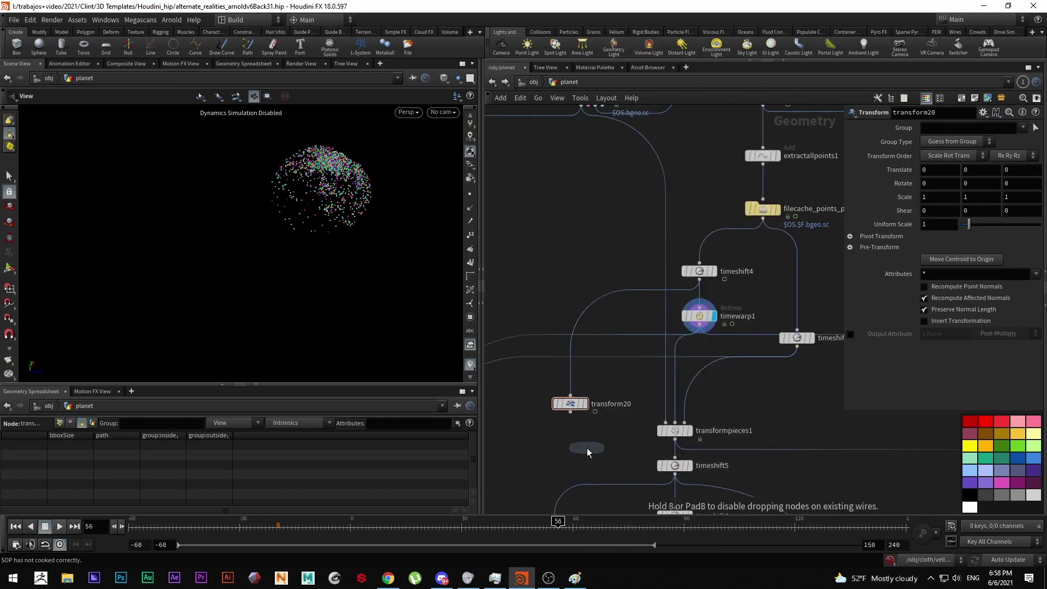
pyautogui.click(587, 447)
pyautogui.moveTo(570, 411); pyautogui.dragTo(594, 443)
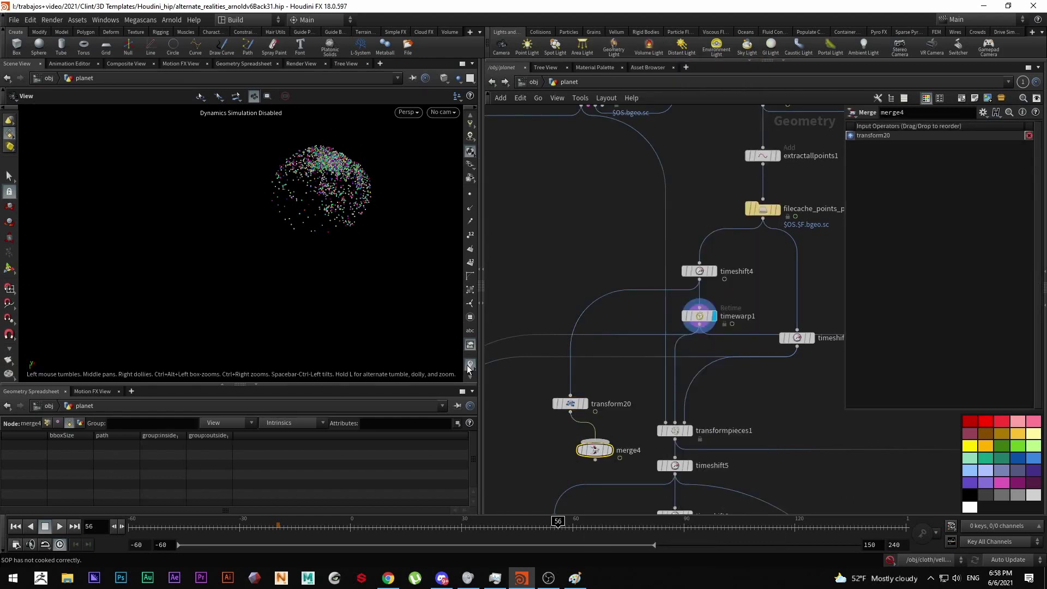
pyautogui.scroll(2, 326, 180)
pyautogui.moveTo(326, 180); pyautogui.dragTo(327, 196, button='middle')
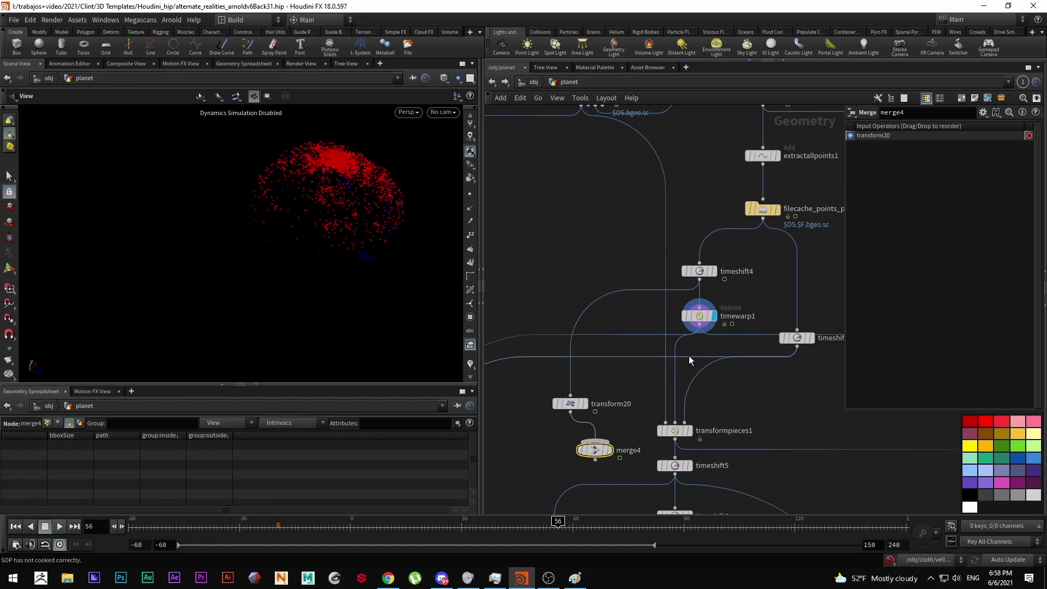
pyautogui.click(699, 329)
pyautogui.click(605, 426)
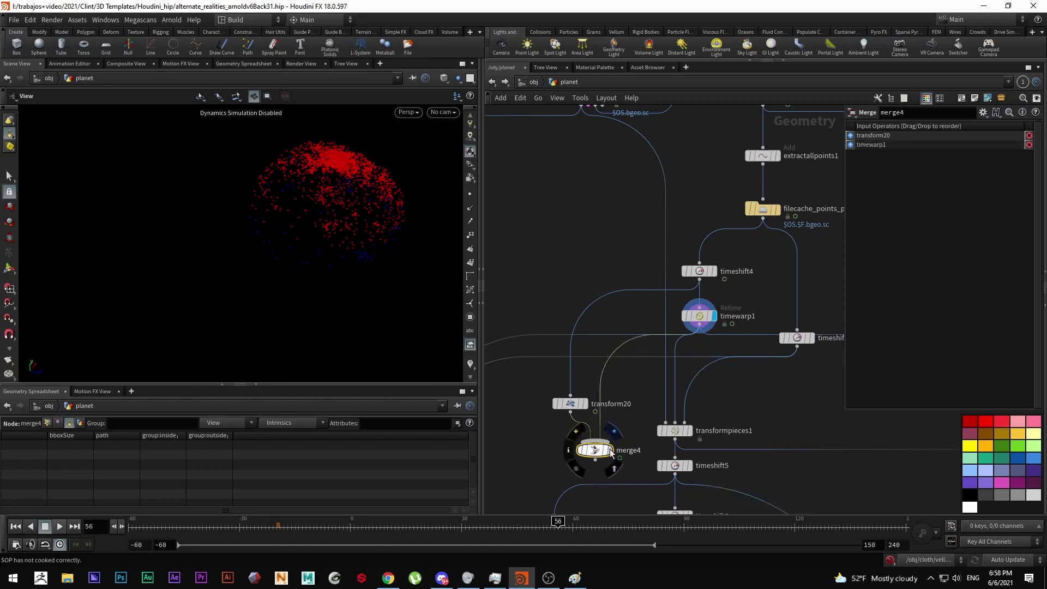
pyautogui.click(609, 451)
# Offset the Transform's points by about -364 in X and scrub to frame 31 to compare original and retimed motion.
pyautogui.click(570, 404)
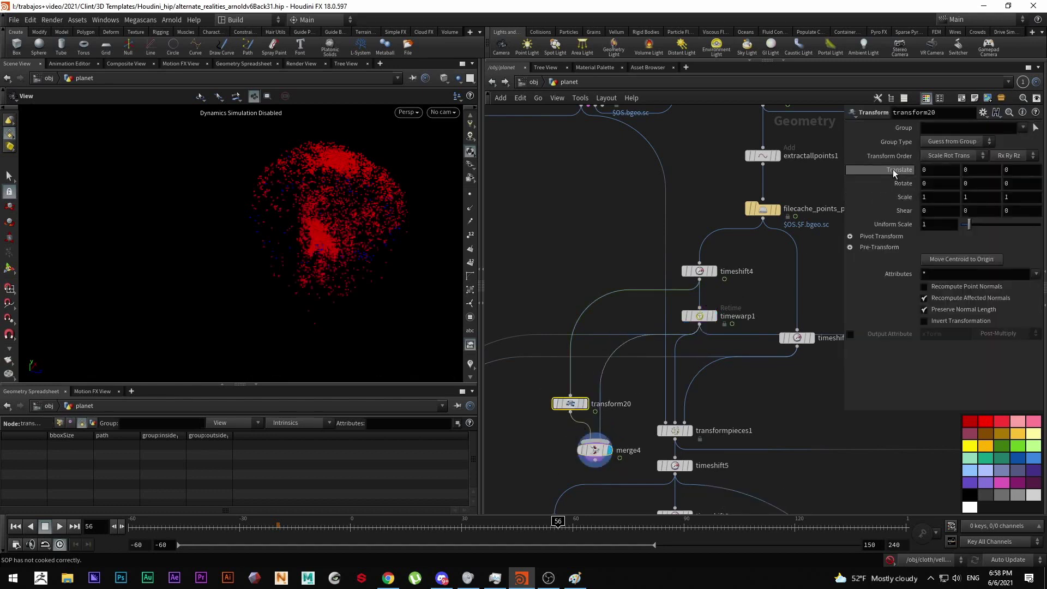
pyautogui.press('Return')
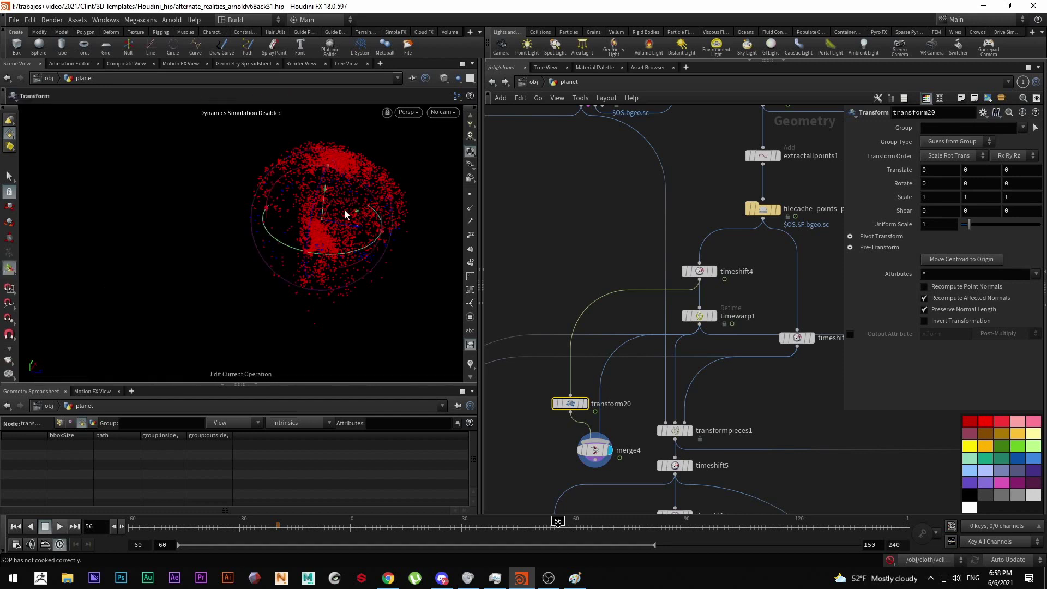
pyautogui.moveTo(331, 208); pyautogui.dragTo(259, 330)
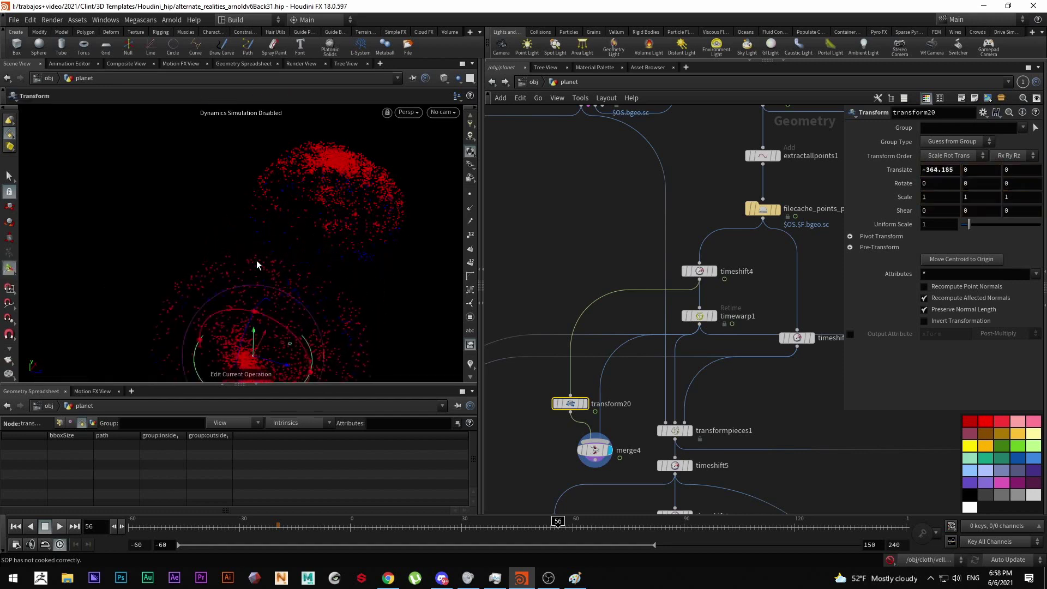
pyautogui.keyDown('alt'); pyautogui.moveTo(245, 282); pyautogui.dragTo(365, 240); pyautogui.keyUp('alt')
pyautogui.keyDown('alt'); pyautogui.moveTo(365, 241); pyautogui.dragTo(326, 239, button='right'); pyautogui.keyUp('alt')
pyautogui.keyDown('alt'); pyautogui.moveTo(326, 239); pyautogui.dragTo(249, 192, button='middle'); pyautogui.keyUp('alt')
pyautogui.click(594, 450)
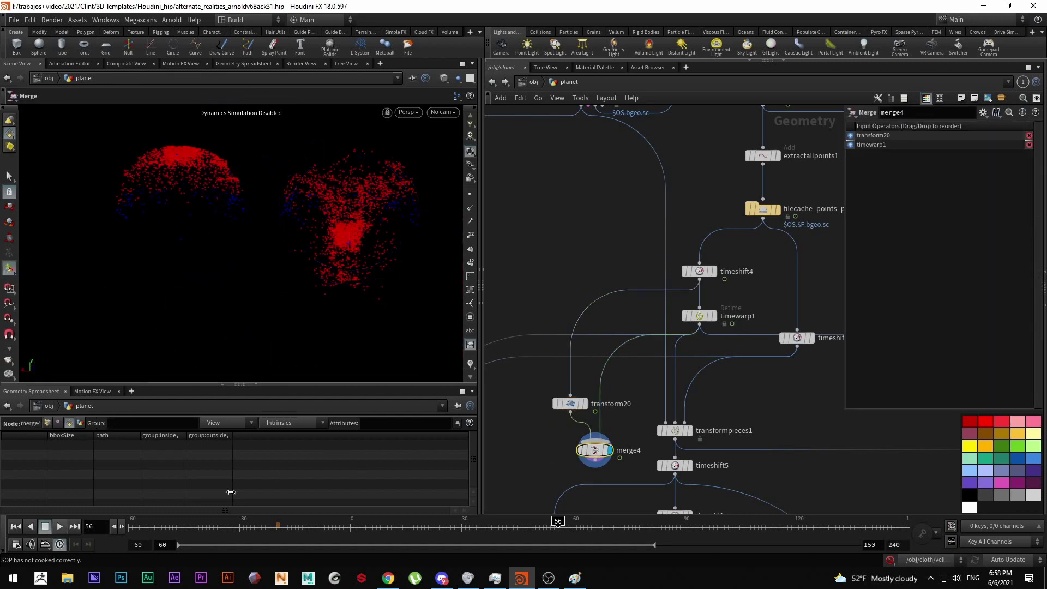
pyautogui.moveTo(349, 526); pyautogui.dragTo(464, 514)
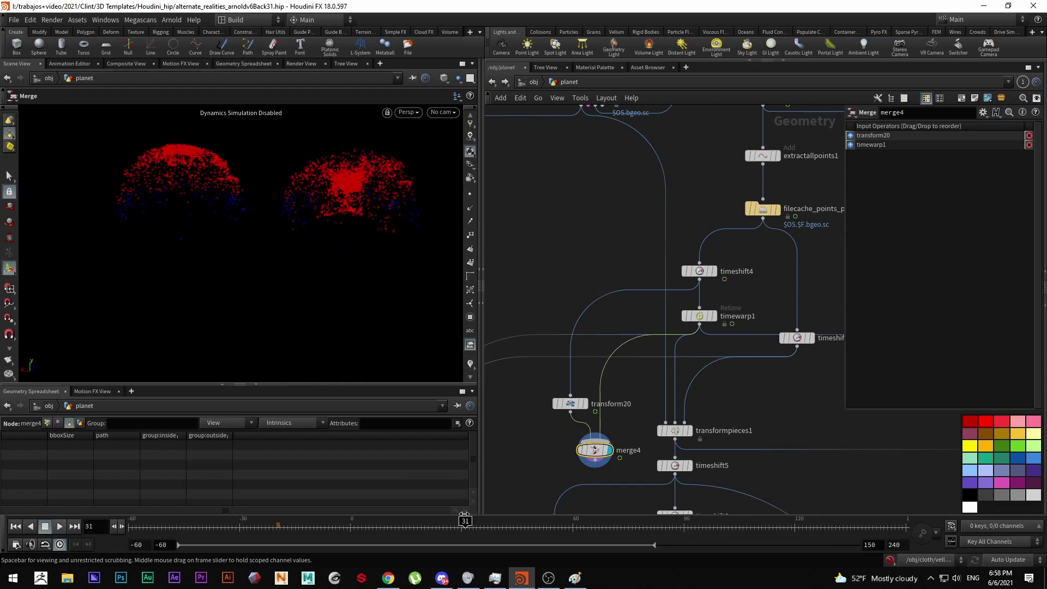
# Delete the temporary Transform and Merge nodes and turn point markers back on for timewarp1.
pyautogui.moveTo(549, 457); pyautogui.dragTo(613, 385)
pyautogui.press('Delete')
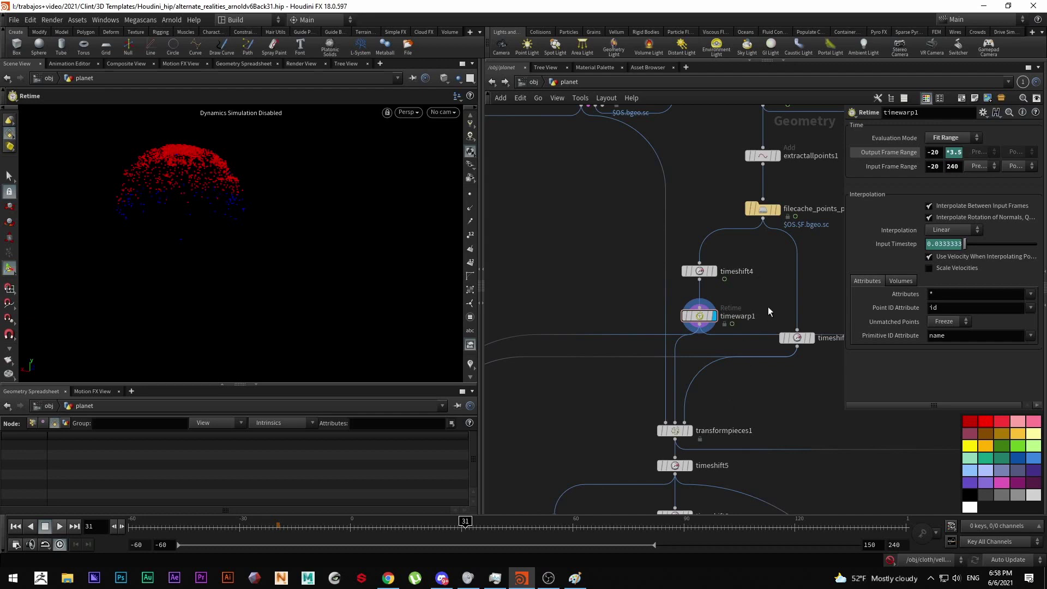
pyautogui.click(690, 323)
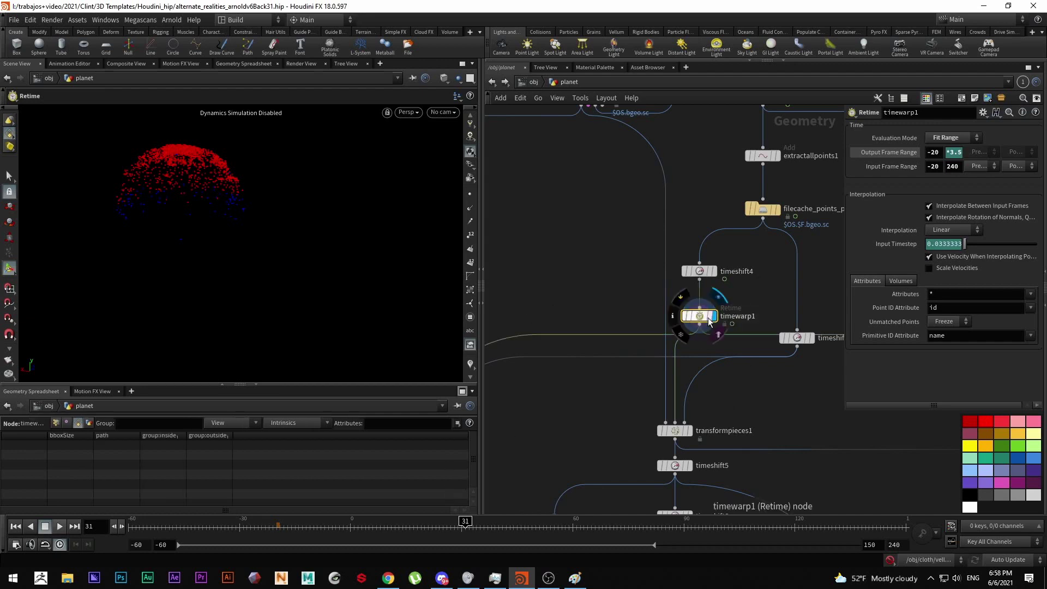
pyautogui.click(471, 364)
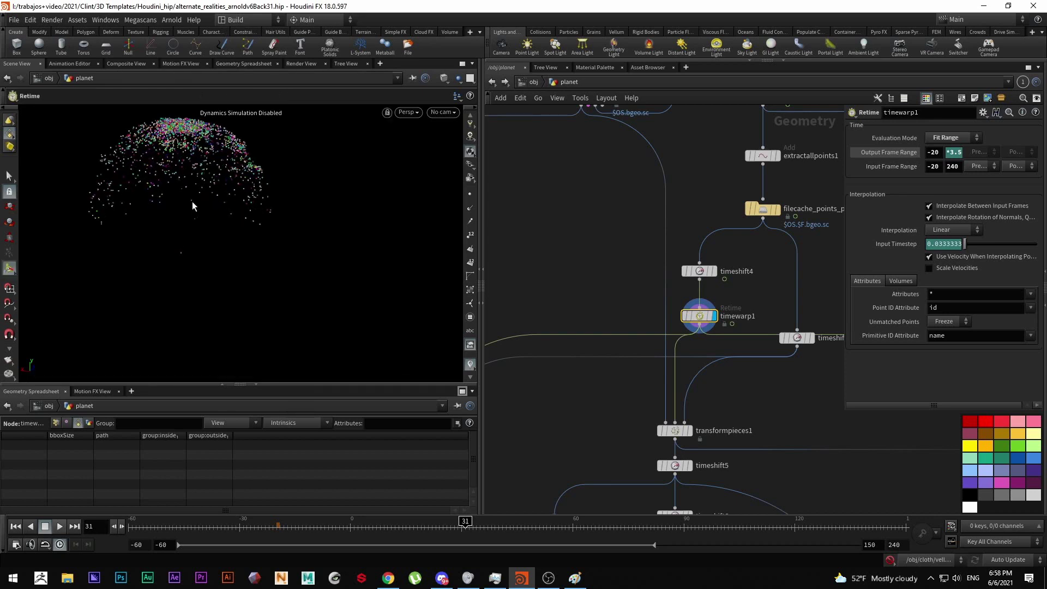
# Display rbdio_planet followed by transformpieces1, and inspect the planet's surface pieces up close at frame 31.
pyautogui.moveTo(560, 249); pyautogui.dragTo(622, 363, button='middle')
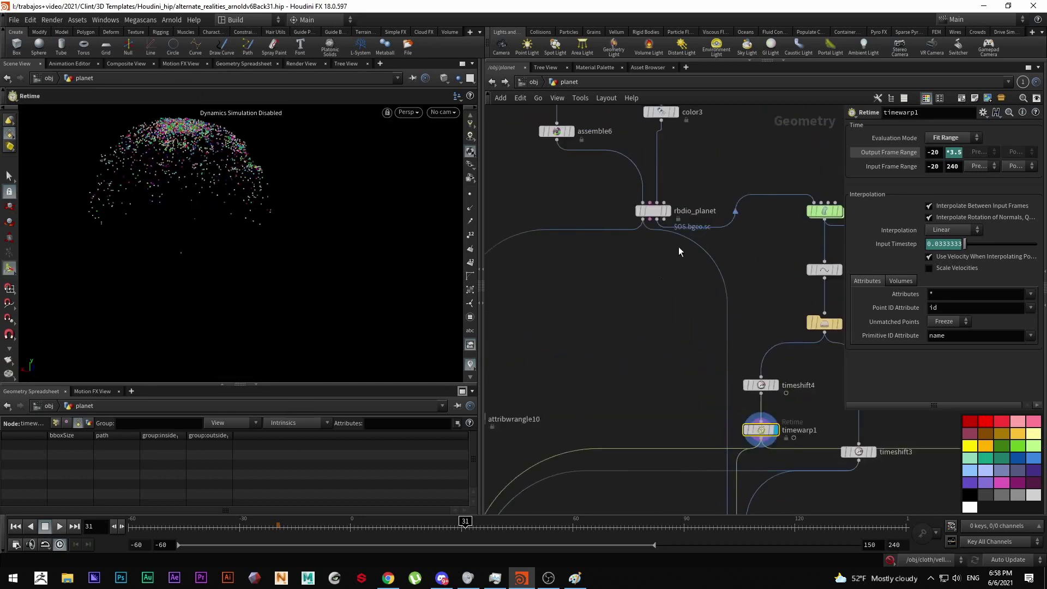
pyautogui.click(660, 215)
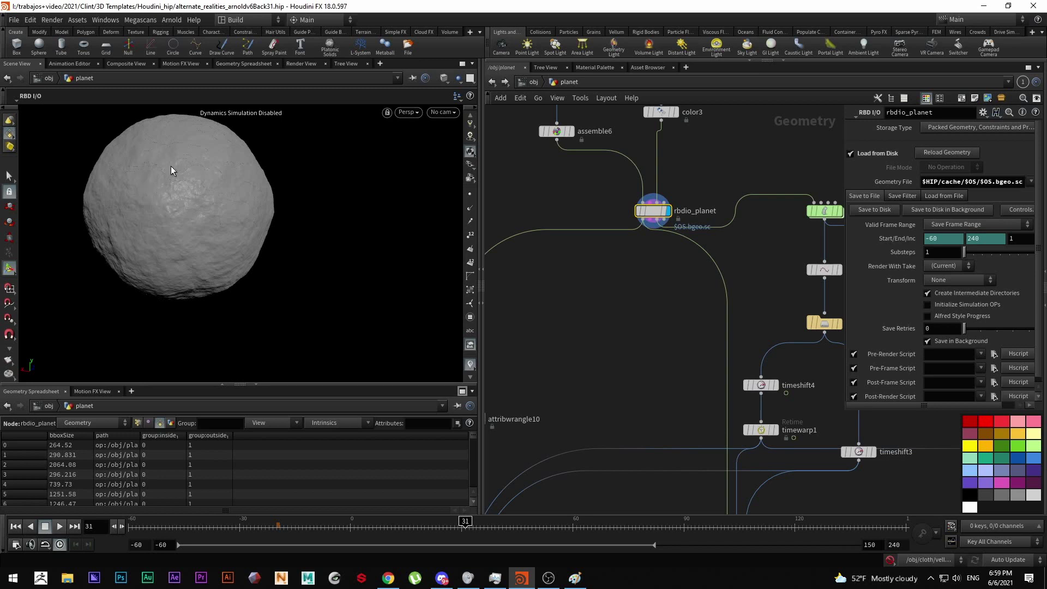
pyautogui.moveTo(692, 457); pyautogui.dragTo(641, 295, button='middle')
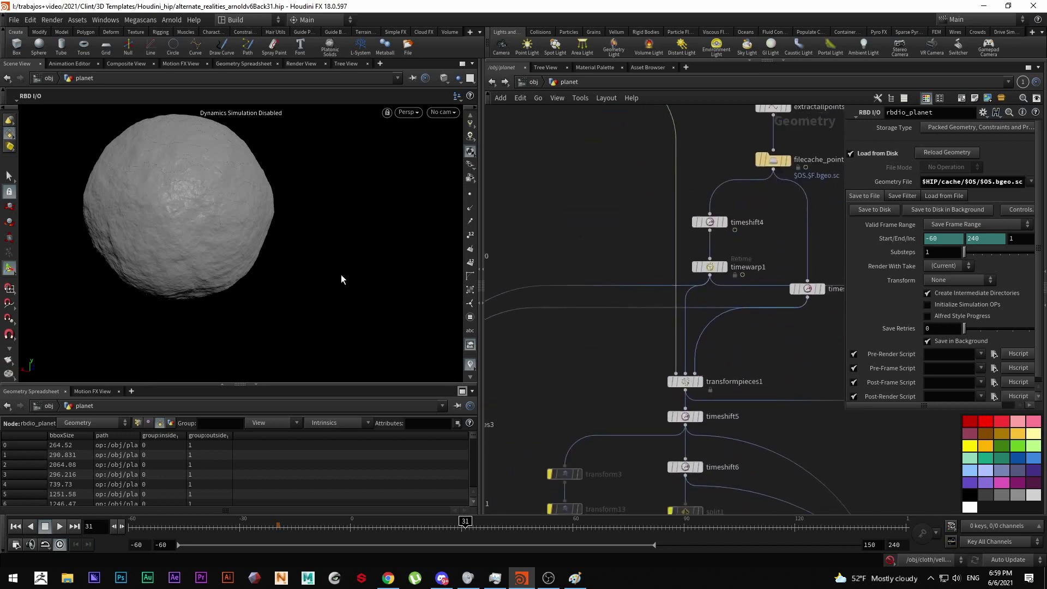
pyautogui.click(688, 385)
pyautogui.click(686, 381)
pyautogui.press('Escape')
pyautogui.moveTo(194, 170); pyautogui.dragTo(196, 194)
pyautogui.scroll(5, 204, 191)
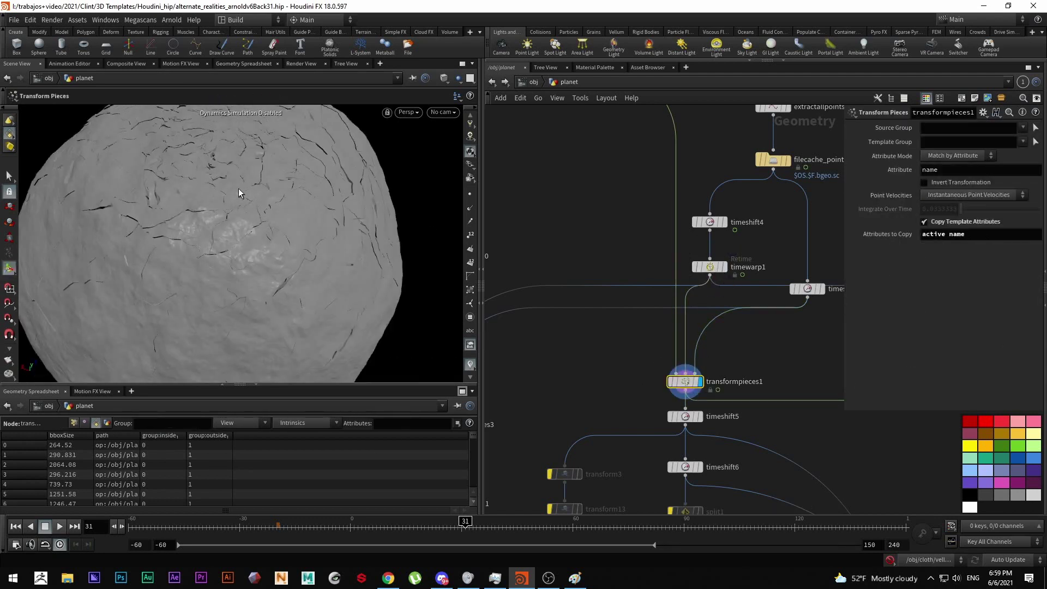
pyautogui.moveTo(245, 194); pyautogui.dragTo(236, 246)
# Advance the timeline to frame 67 and on to frame 112, examining the cracks in the planet's surface.
pyautogui.click(599, 526)
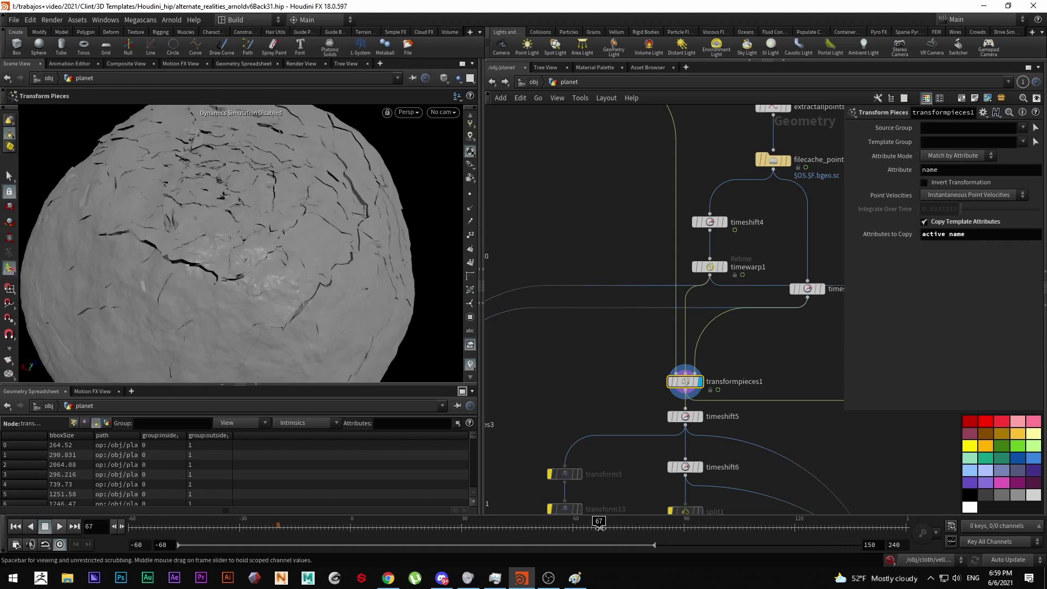
pyautogui.moveTo(659, 527); pyautogui.dragTo(765, 531)
pyautogui.moveTo(634, 380); pyautogui.dragTo(627, 471, button='middle')
pyautogui.click(598, 149)
pyautogui.moveTo(616, 265); pyautogui.dragTo(603, 195, button='middle')
pyautogui.press('Escape')
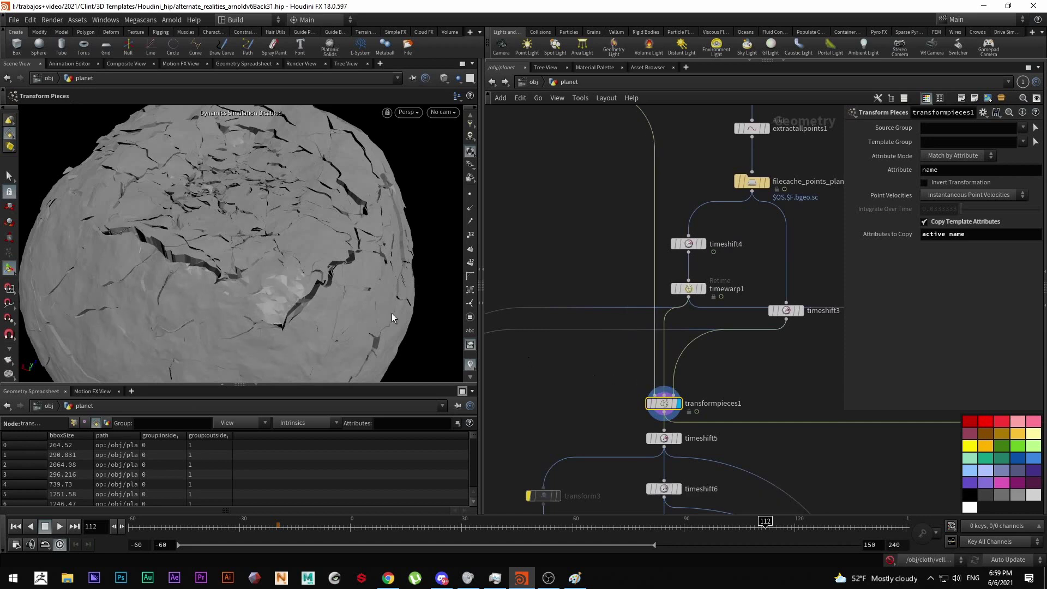
pyautogui.scroll(5, 287, 276)
pyautogui.moveTo(287, 276); pyautogui.dragTo(347, 268)
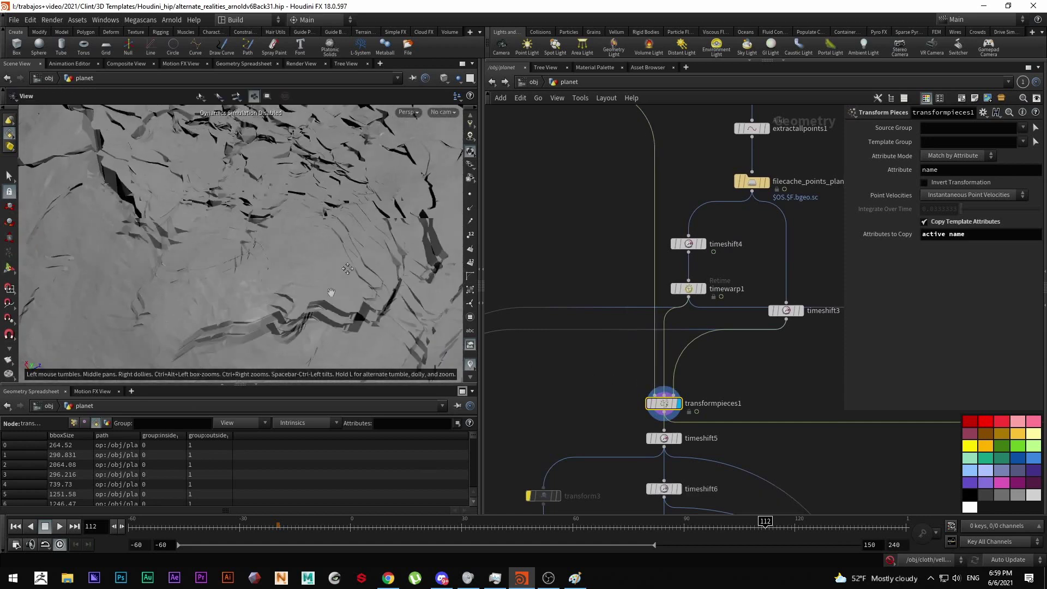
# Scrub to frame 107, view the planet's fractured edge, and go to frame 91.
pyautogui.moveTo(402, 520); pyautogui.dragTo(746, 529)
pyautogui.scroll(-4, 222, 203)
pyautogui.scroll(4, 273, 180)
pyautogui.scroll(-6, 273, 179)
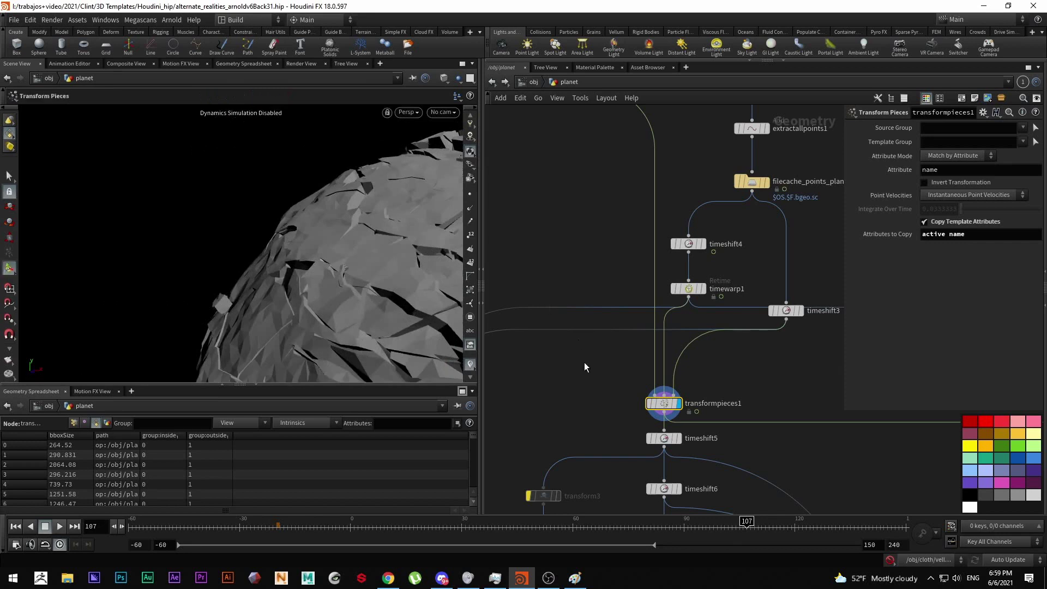
pyautogui.click(688, 528)
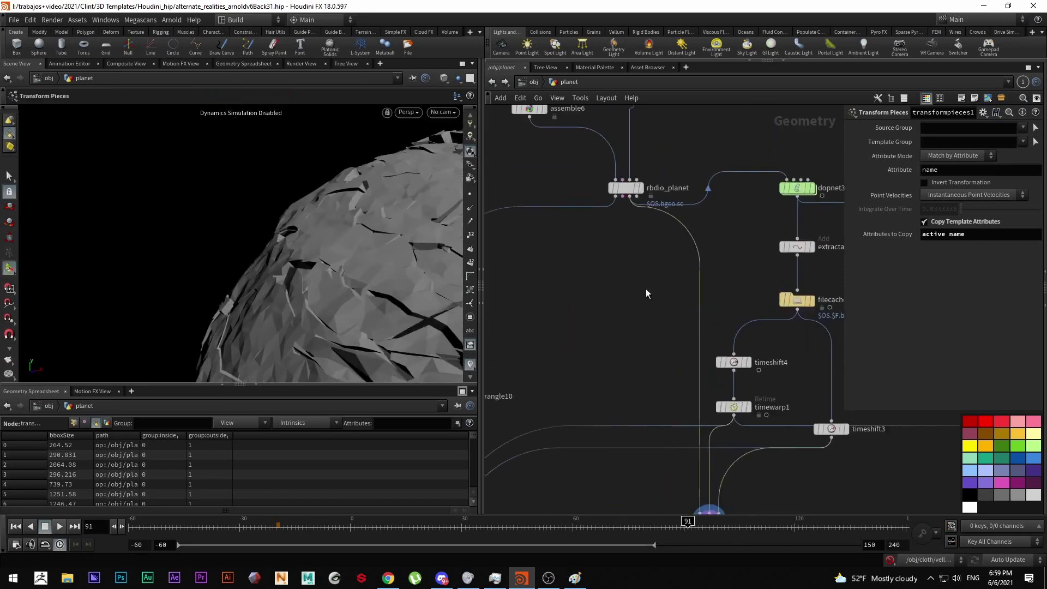
# Compare rbdio_planet's first and third outputs as transformpieces1's source geometry, and leave the first output connected.
pyautogui.moveTo(671, 220); pyautogui.dragTo(615, 201)
pyautogui.scroll(6, 380, 321)
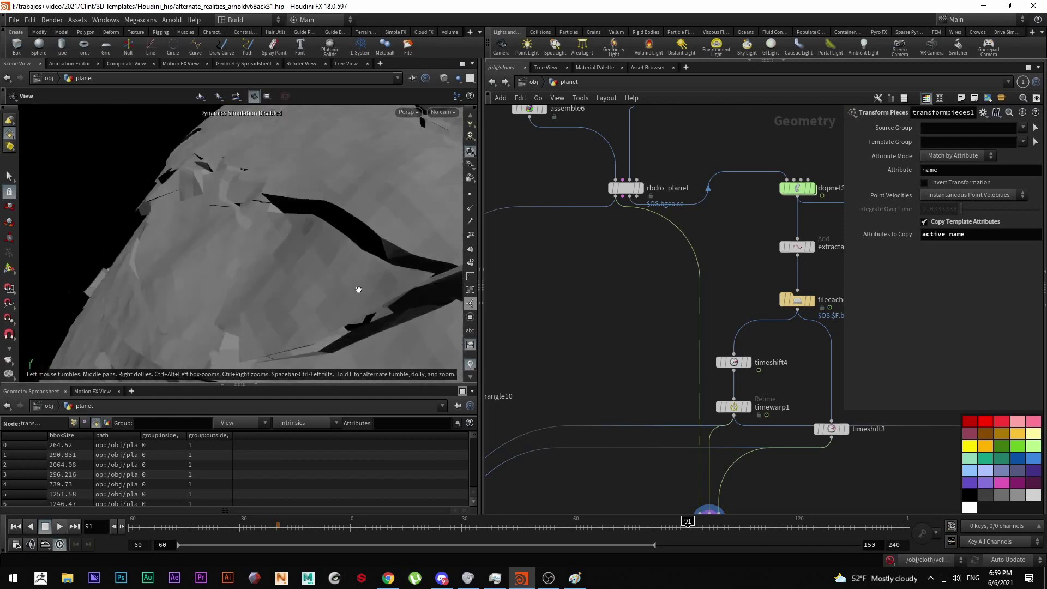
pyautogui.moveTo(649, 215); pyautogui.dragTo(631, 201)
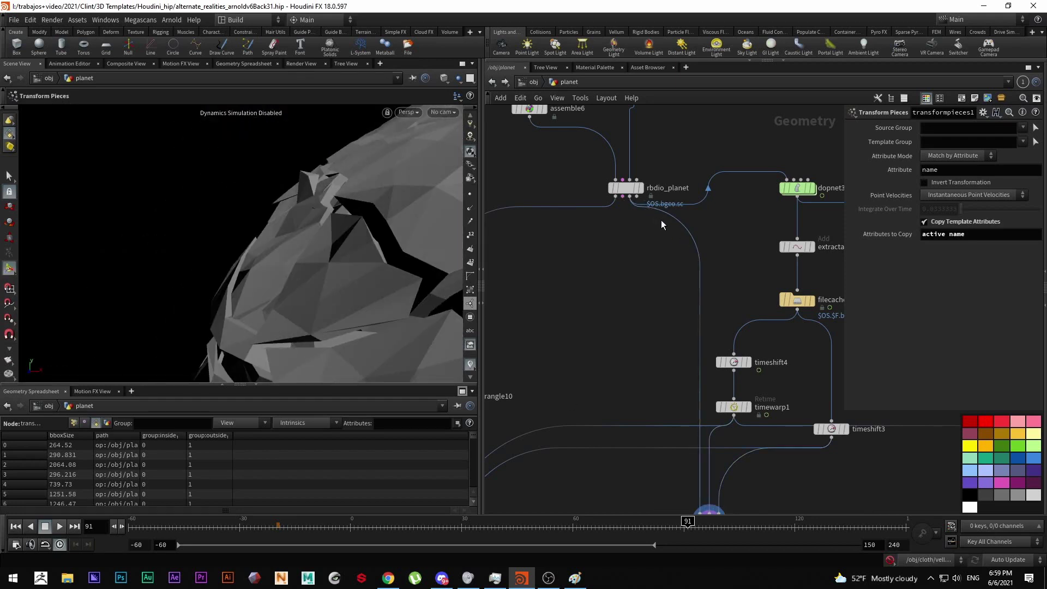
pyautogui.moveTo(701, 500); pyautogui.dragTo(616, 198)
pyautogui.moveTo(375, 268); pyautogui.dragTo(260, 197)
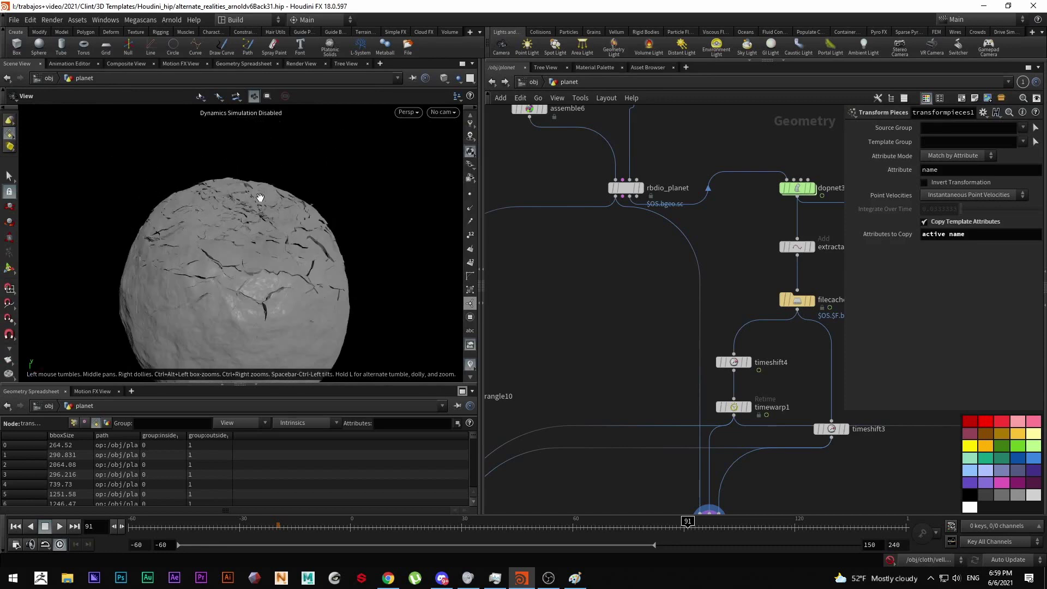
# Move the timeline to frame 141 and examine the planet's cracked surface from several angles.
pyautogui.press('space')
pyautogui.moveTo(801, 523); pyautogui.dragTo(852, 523)
pyautogui.click(872, 521)
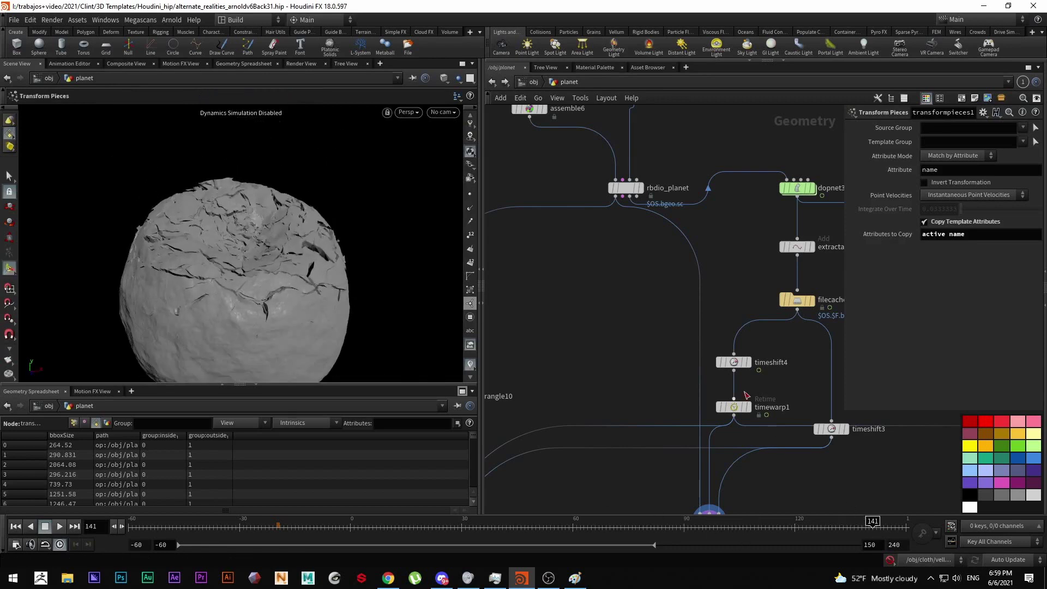
pyautogui.scroll(-4, 767, 360)
pyautogui.moveTo(766, 360); pyautogui.dragTo(778, 278, button='middle')
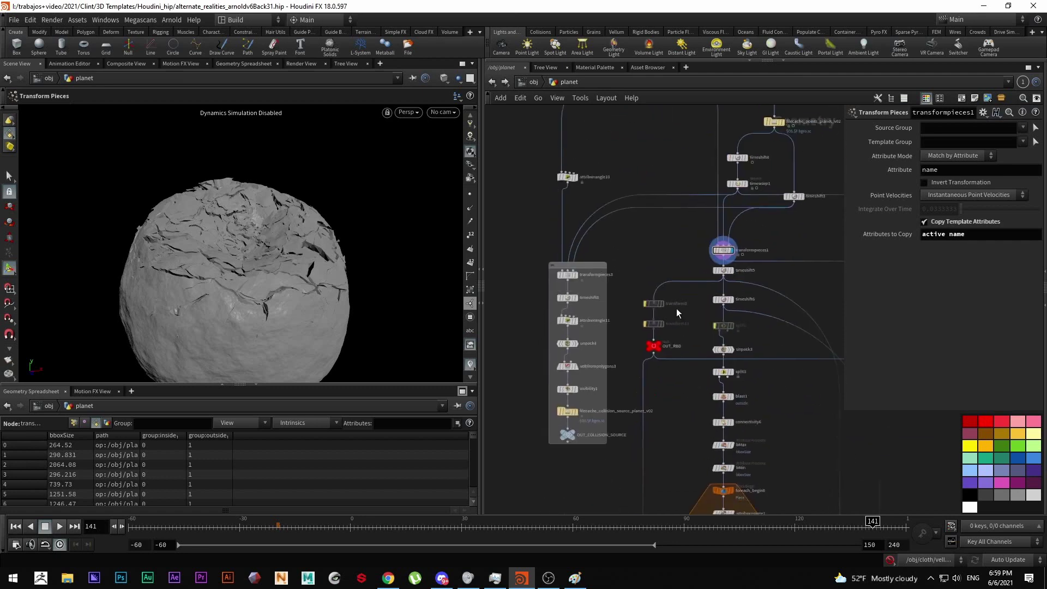
pyautogui.moveTo(670, 378); pyautogui.dragTo(596, 295, button='middle')
pyautogui.scroll(-5, 604, 312)
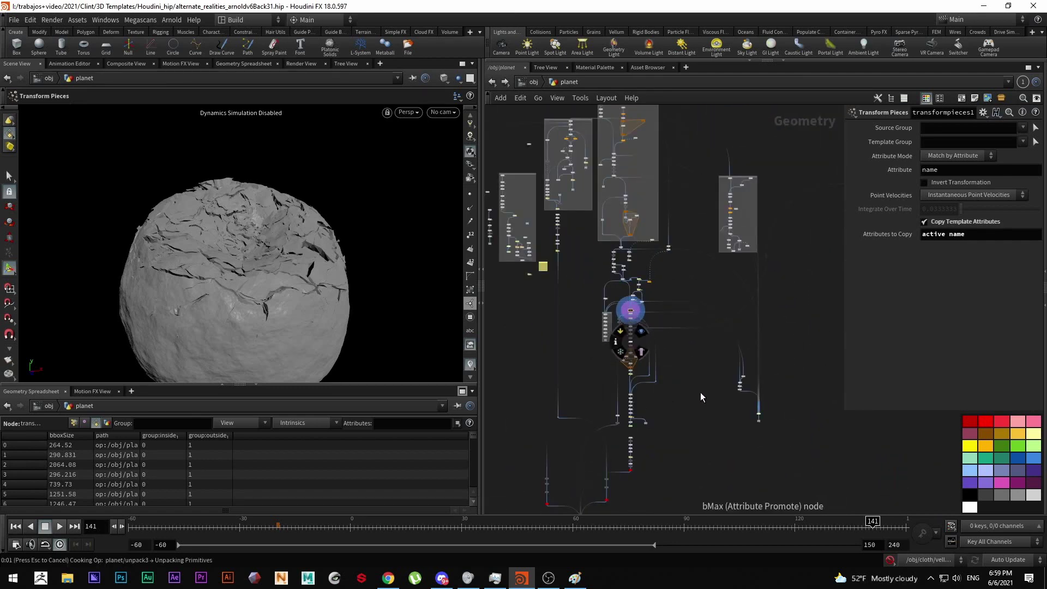
pyautogui.scroll(10, 686, 379)
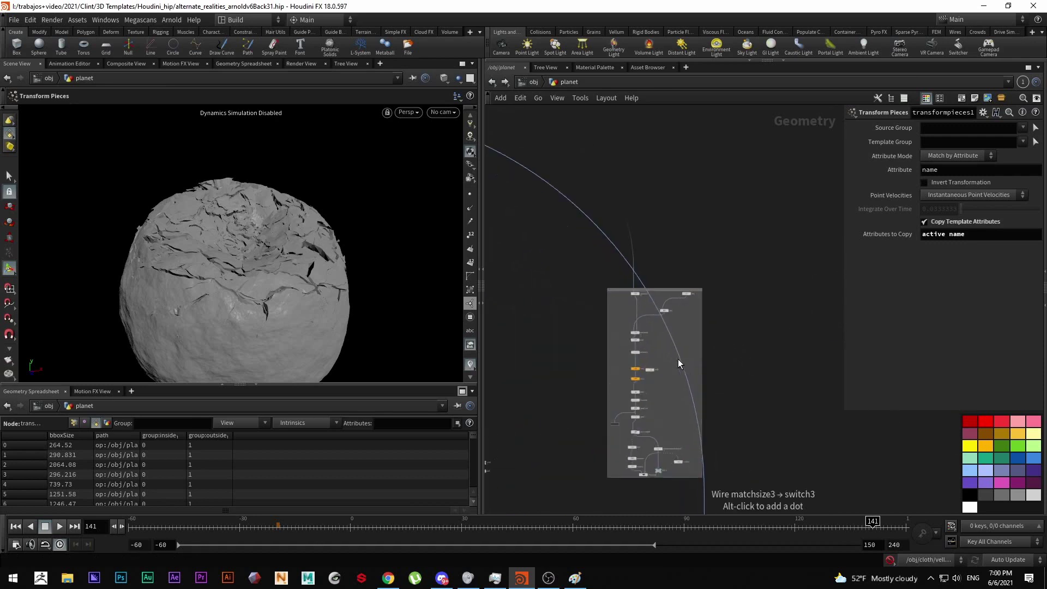
pyautogui.scroll(3, 623, 282)
pyautogui.moveTo(239, 238); pyautogui.dragTo(248, 210)
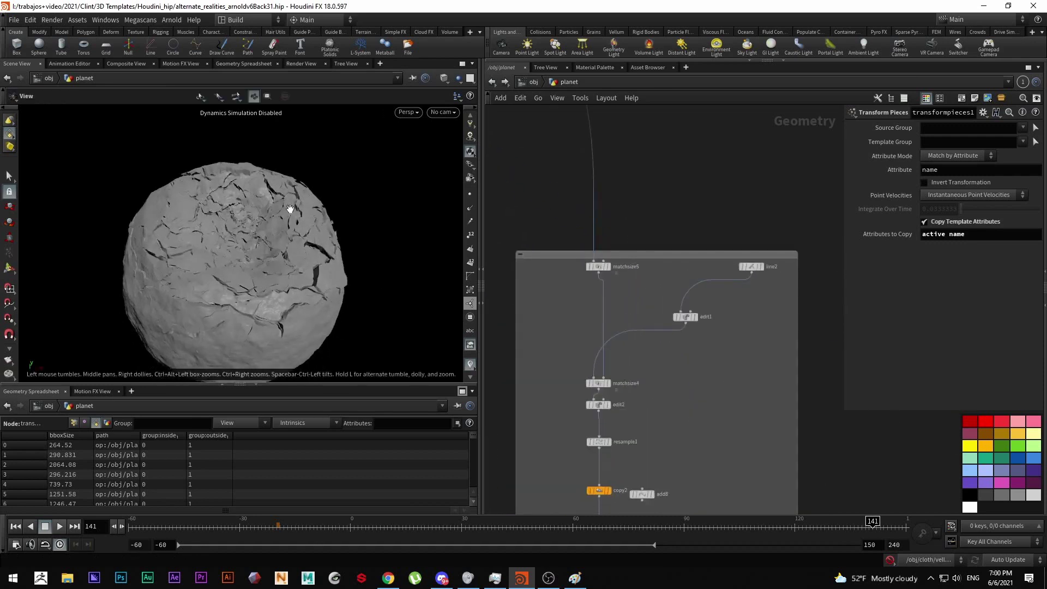
pyautogui.moveTo(217, 257); pyautogui.dragTo(344, 252)
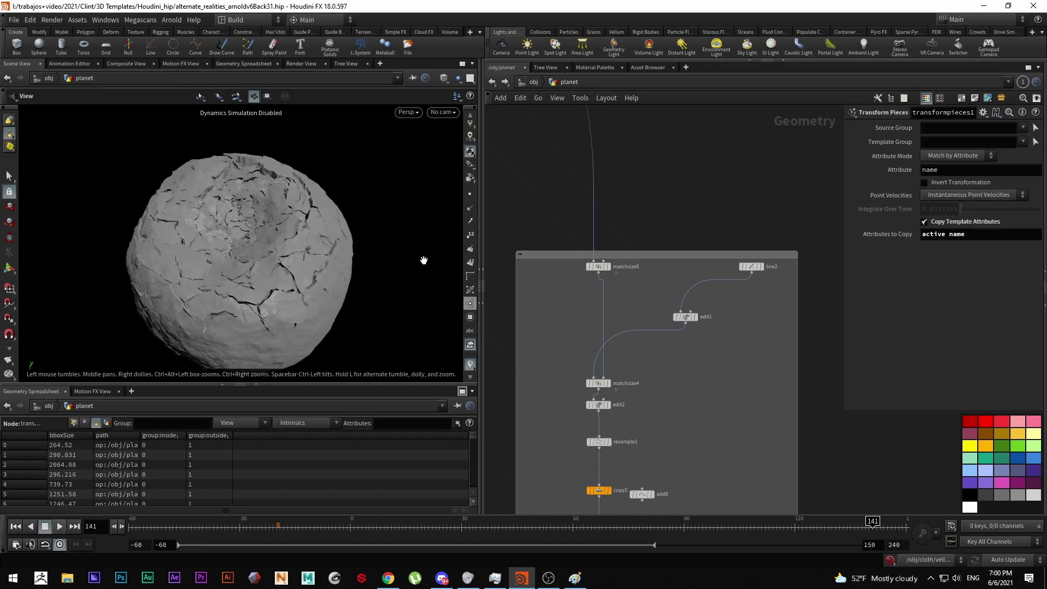
pyautogui.moveTo(247, 238); pyautogui.dragTo(318, 213)
# Display matchsize5 followed by matchsize4, and inspect the line fitted to the planet's bounds.
pyautogui.scroll(2, 616, 266)
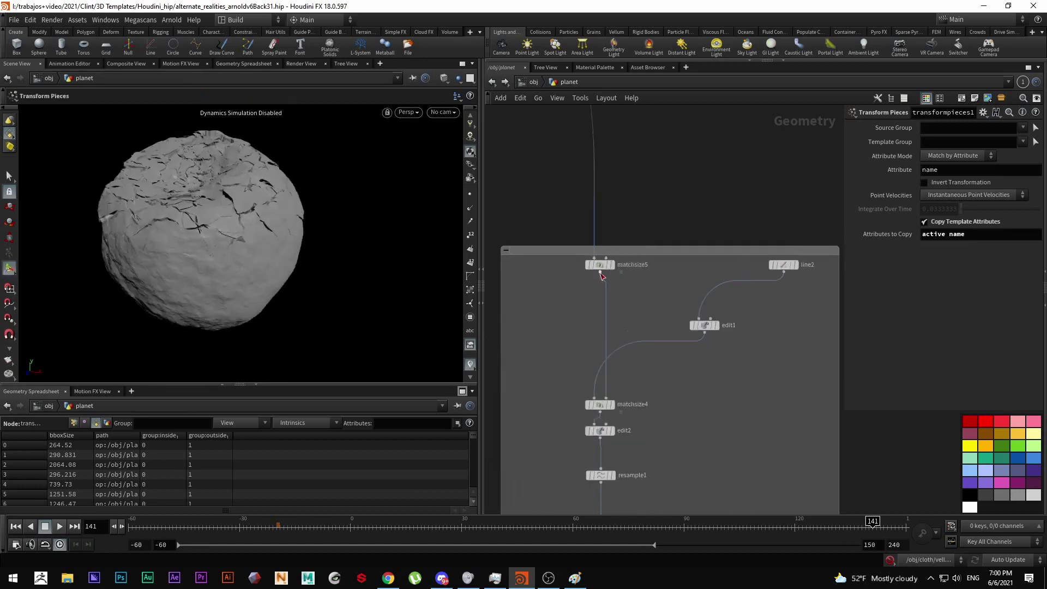
pyautogui.click(609, 266)
pyautogui.click(602, 266)
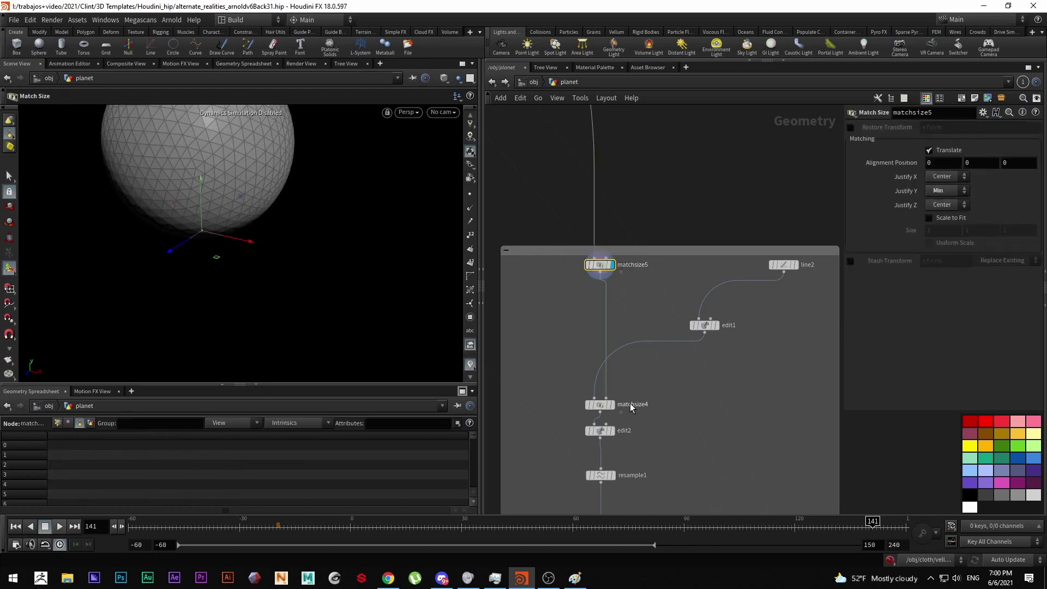
pyautogui.click(609, 405)
pyautogui.click(602, 406)
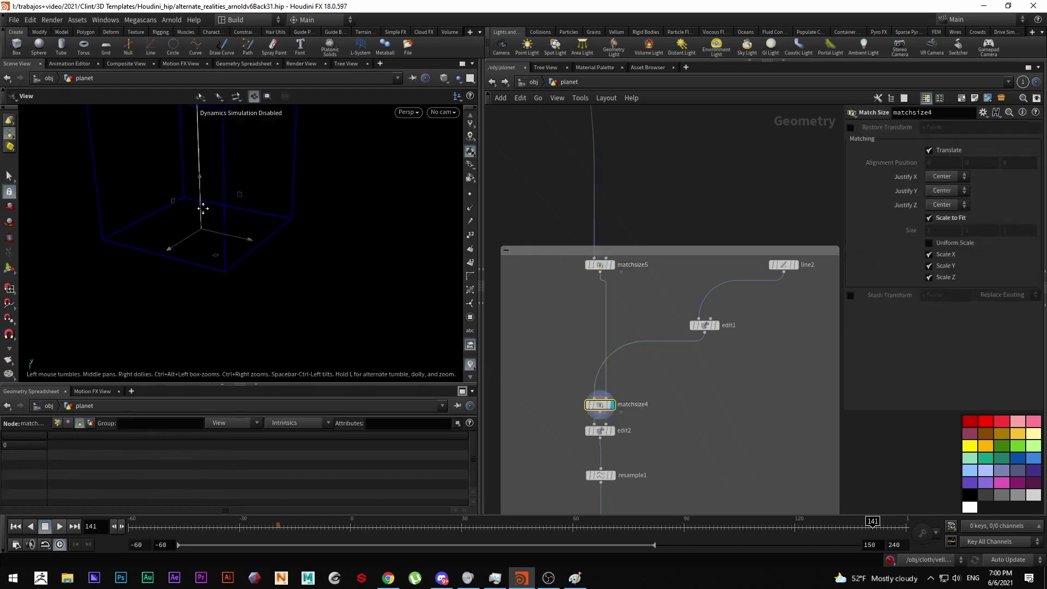
pyautogui.press('Return')
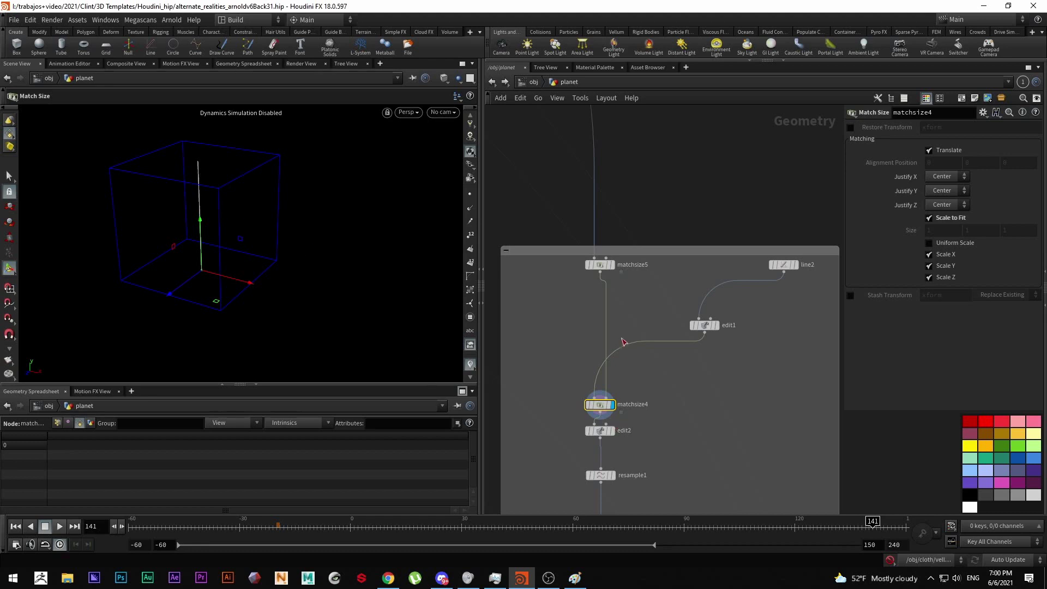
# Display edit2 and inspect the angled line from different sides.
pyautogui.scroll(-3, 623, 341)
pyautogui.click(582, 368)
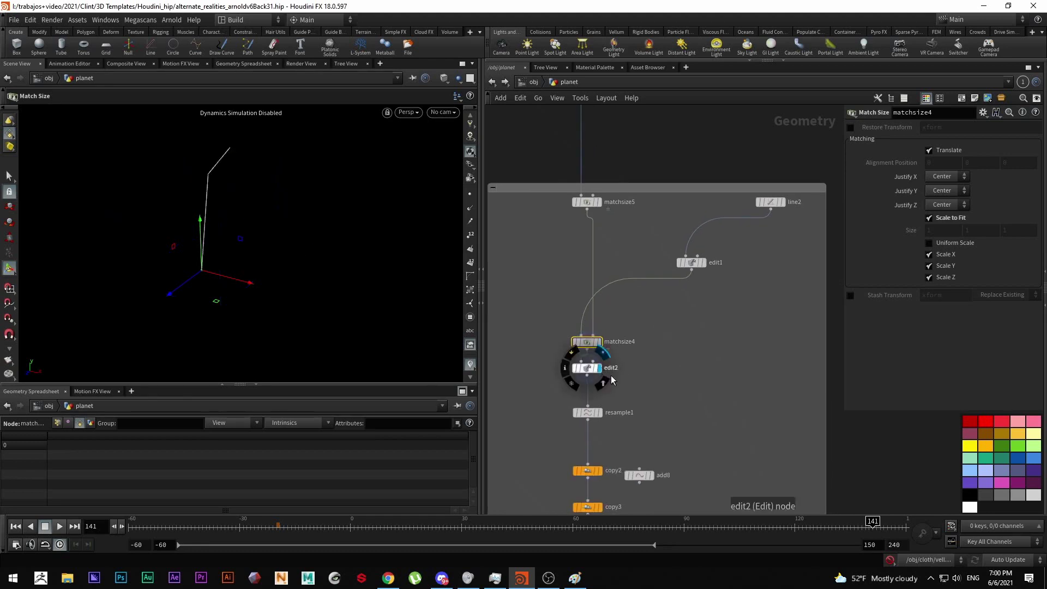
pyautogui.click(583, 369)
pyautogui.keyDown('alt'); pyautogui.moveTo(233, 263); pyautogui.dragTo(152, 215); pyautogui.keyUp('alt')
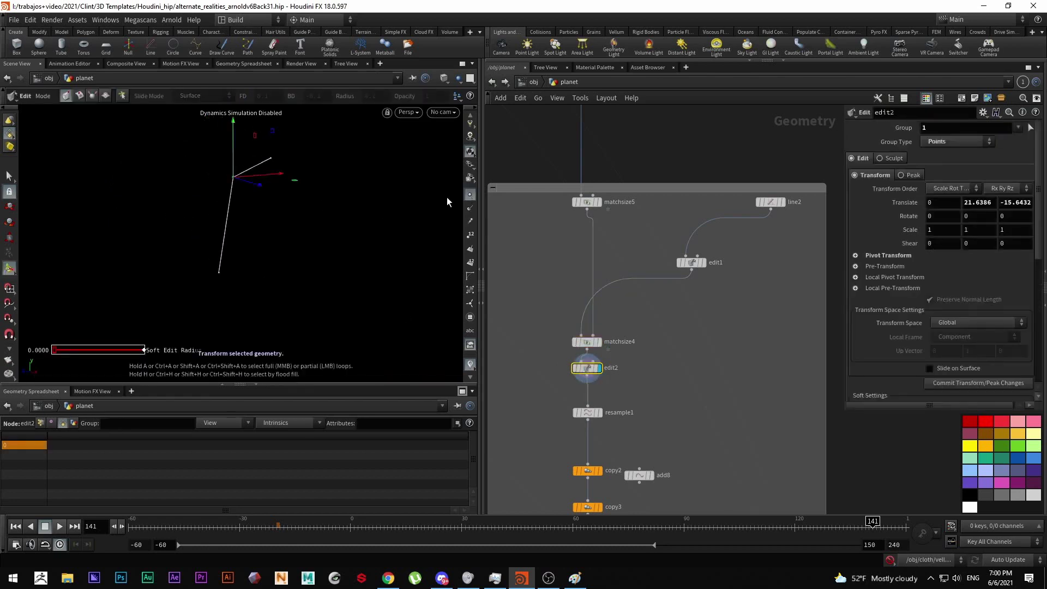
pyautogui.keyDown('alt'); pyautogui.moveTo(240, 194); pyautogui.dragTo(224, 191); pyautogui.keyUp('alt')
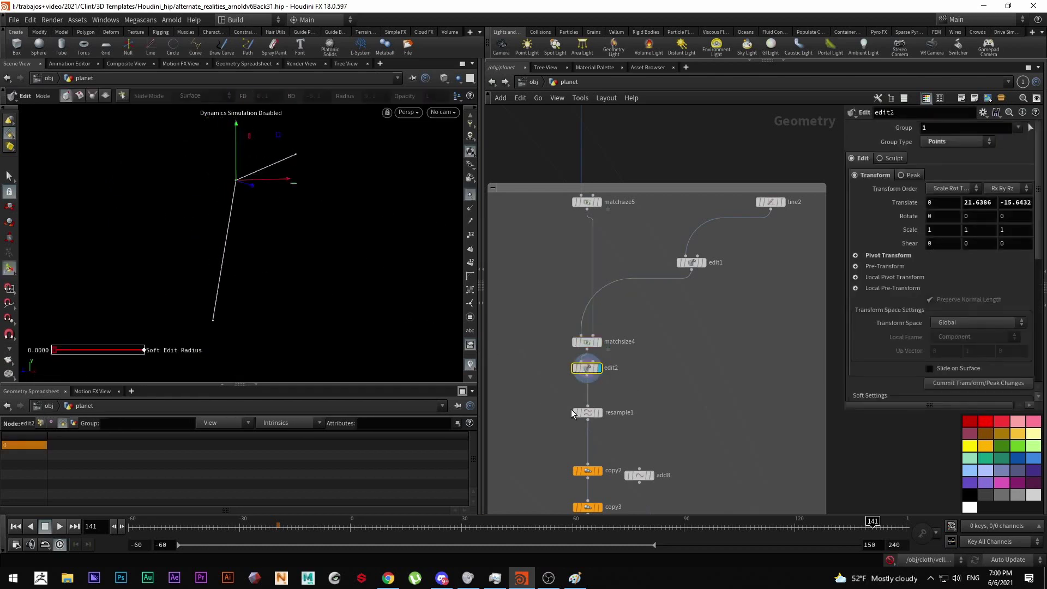
# Display resample1, copy2 and copy3 in turn, and inspect how the smoothed curve is copied into a fan.
pyautogui.scroll(-2, 571, 409)
pyautogui.click(608, 368)
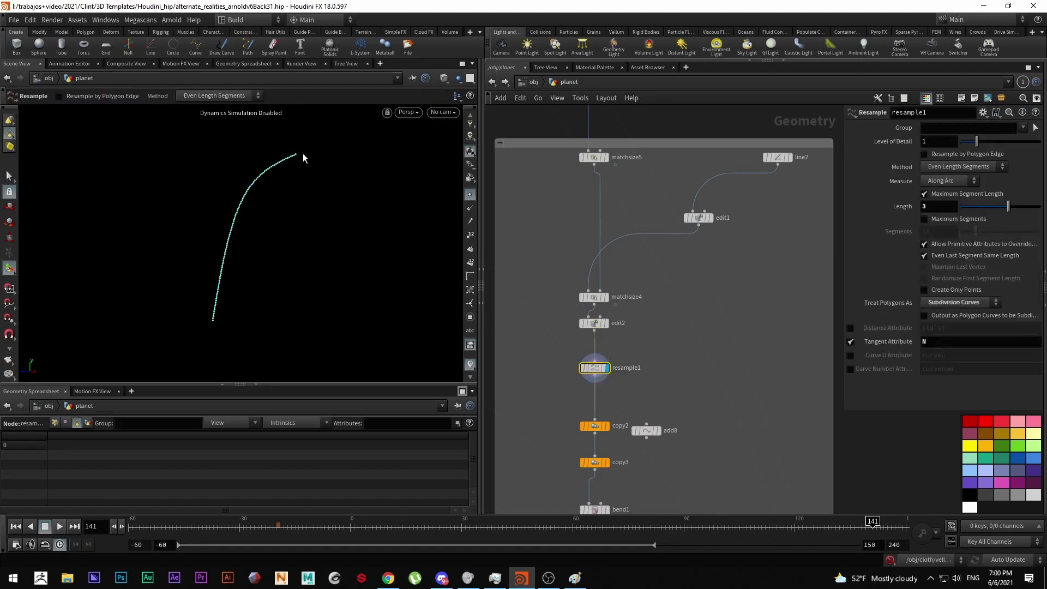
pyautogui.click(607, 425)
pyautogui.keyDown('alt'); pyautogui.moveTo(218, 261); pyautogui.dragTo(216, 349); pyautogui.keyUp('alt')
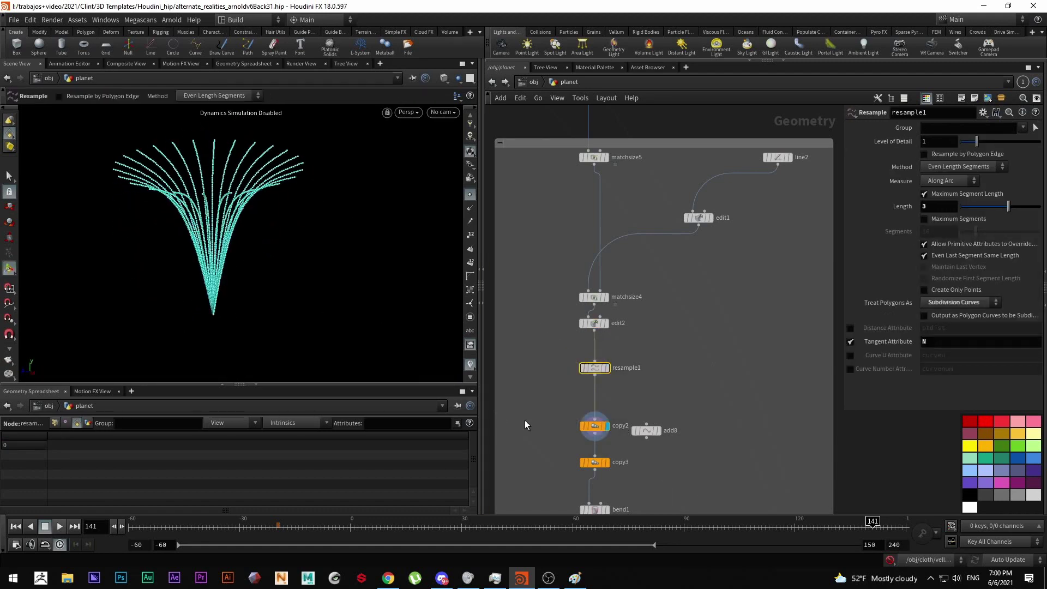
pyautogui.scroll(-2, 546, 414)
pyautogui.click(595, 363)
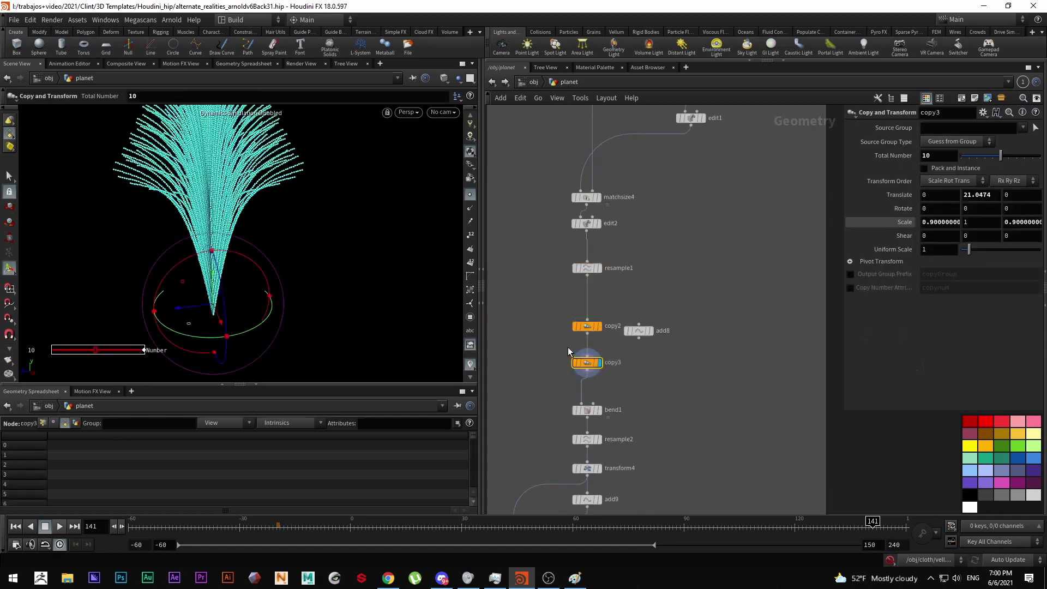
pyautogui.keyDown('alt'); pyautogui.moveTo(256, 328); pyautogui.dragTo(234, 169); pyautogui.keyUp('alt')
# Display bend1 followed by resample2, and examine the twisted curves from above and up close.
pyautogui.moveTo(686, 390); pyautogui.dragTo(662, 267, button='middle')
pyautogui.moveTo(577, 290)
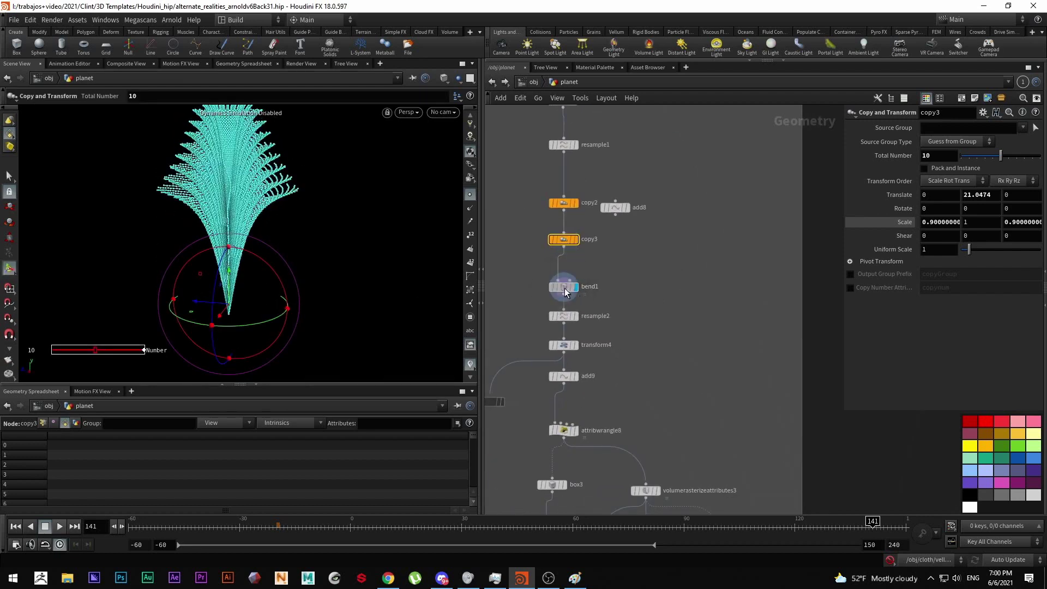
pyautogui.click(568, 289)
pyautogui.keyDown('alt'); pyautogui.moveTo(281, 215); pyautogui.dragTo(273, 311); pyautogui.keyUp('alt')
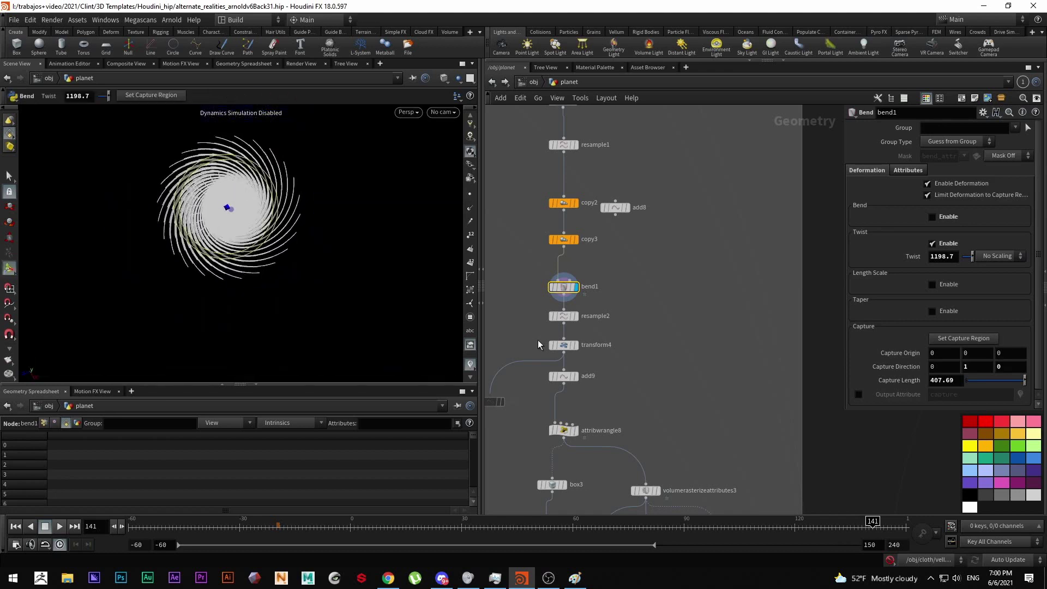
pyautogui.scroll(3, 565, 338)
pyautogui.click(565, 303)
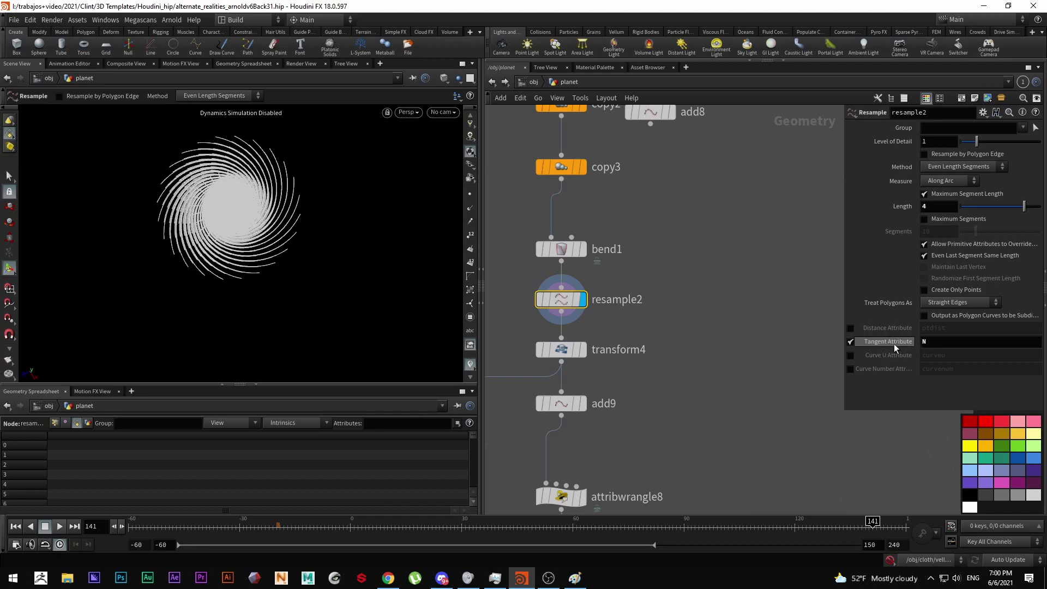
pyautogui.keyDown('alt'); pyautogui.moveTo(278, 258); pyautogui.dragTo(141, 243, button='right'); pyautogui.keyUp('alt')
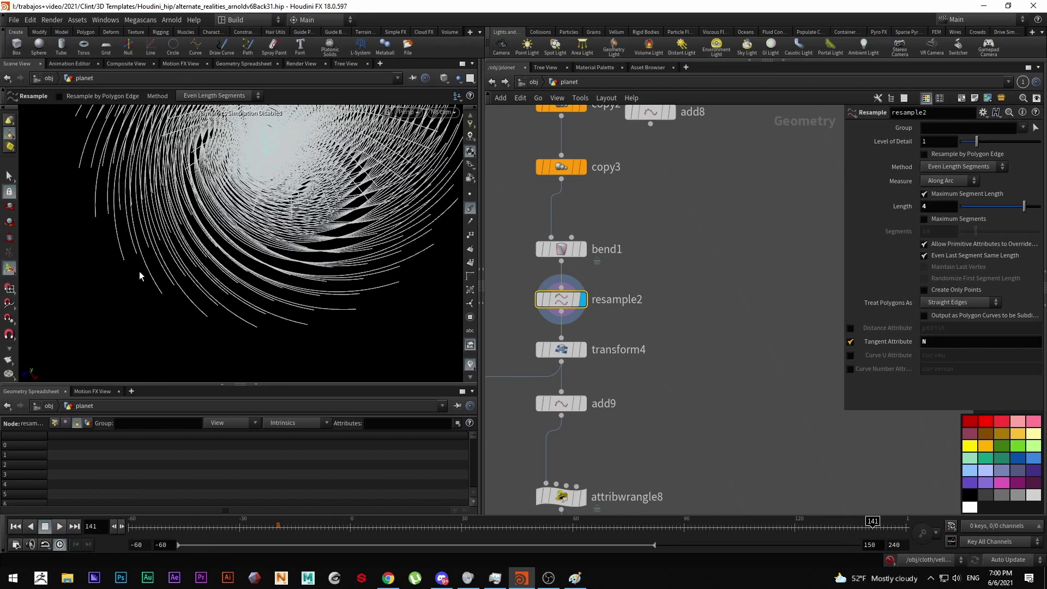
# Display transform4 followed by add9, and inspect the remaining points from the side.
pyautogui.moveTo(628, 433); pyautogui.dragTo(663, 391, button='middle')
pyautogui.click(620, 311)
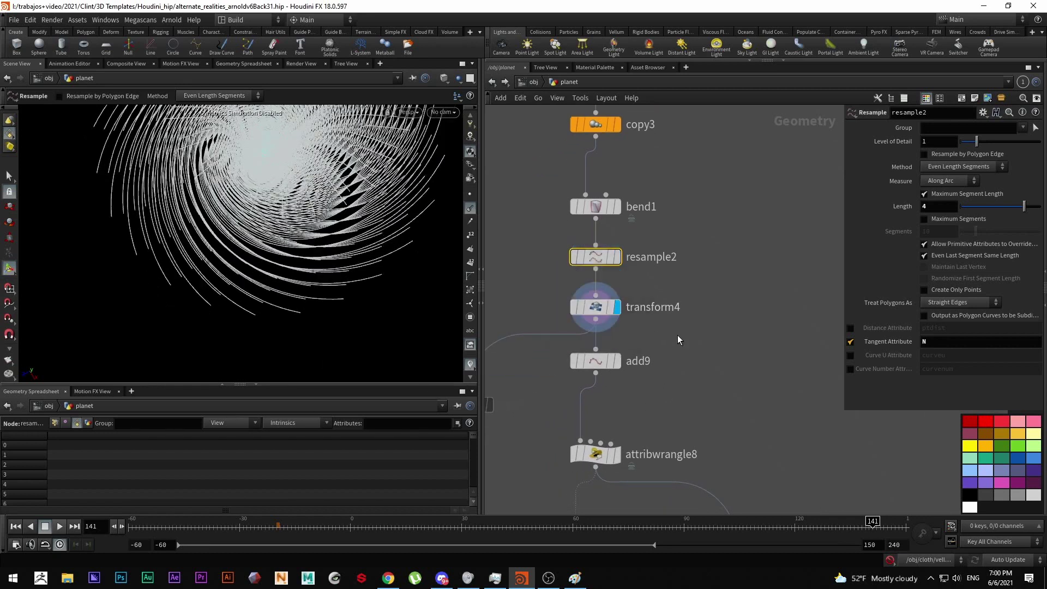
pyautogui.click(617, 362)
pyautogui.keyDown('alt'); pyautogui.moveTo(355, 313); pyautogui.dragTo(207, 305); pyautogui.keyUp('alt')
pyautogui.press('Return')
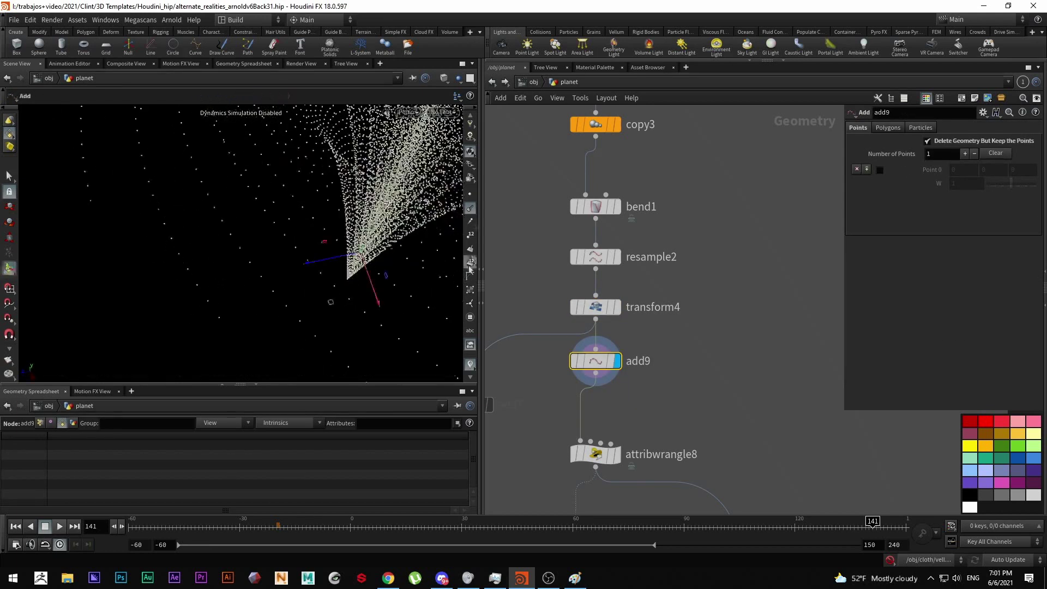
# Display attribwrangle8 and review the expression that sets the points' velocity from their normals.
pyautogui.scroll(-3, 695, 412)
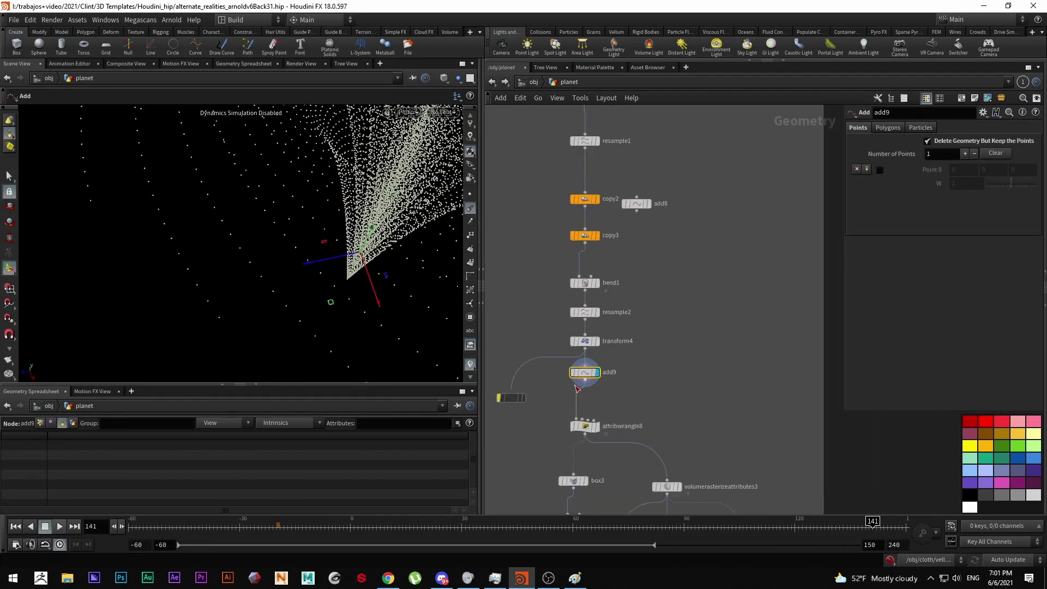
pyautogui.scroll(3, 654, 376)
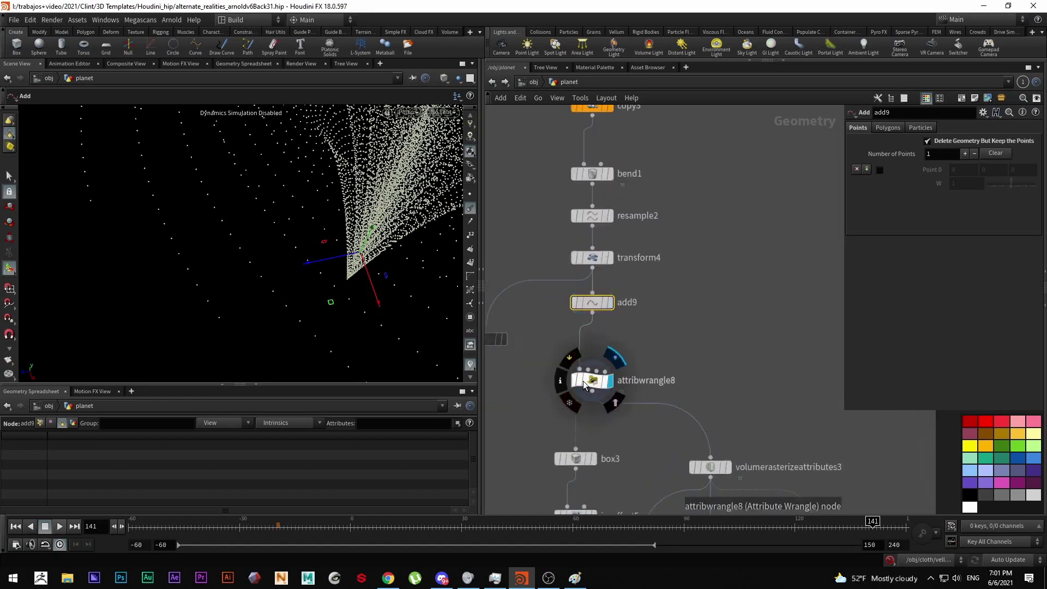
pyautogui.click(594, 385)
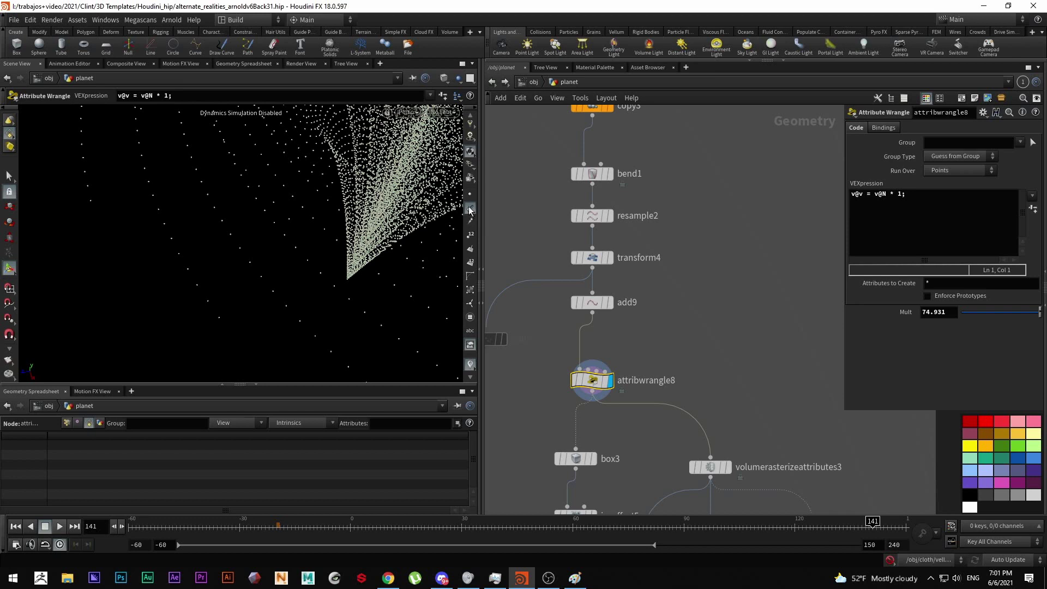
# Display volumetrail1 and the OUT_V null in turn, and inspect the swirling velocity trails and volume.
pyautogui.scroll(-3, 693, 378)
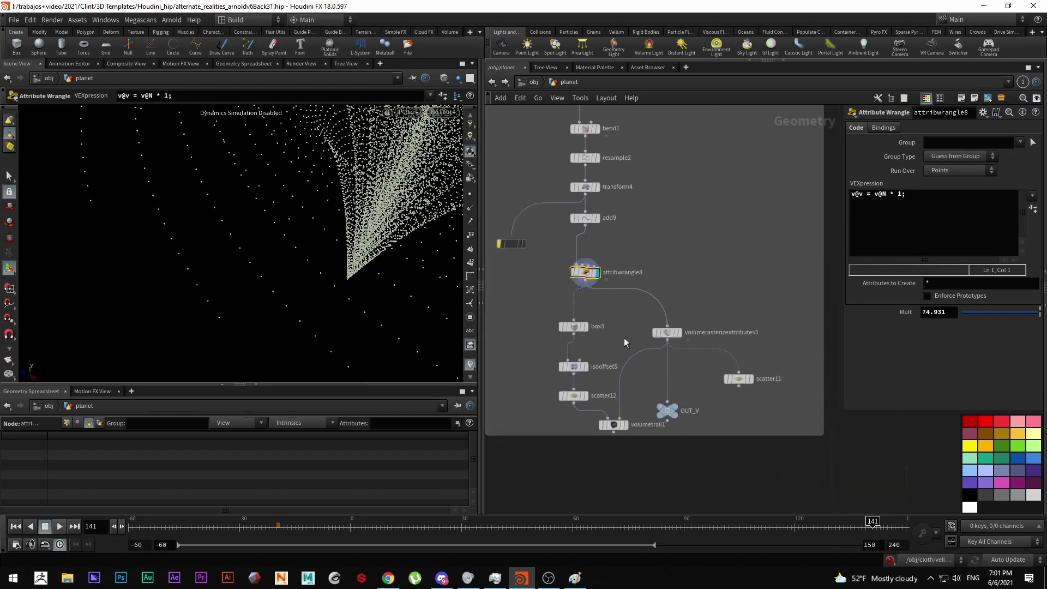
pyautogui.click(626, 424)
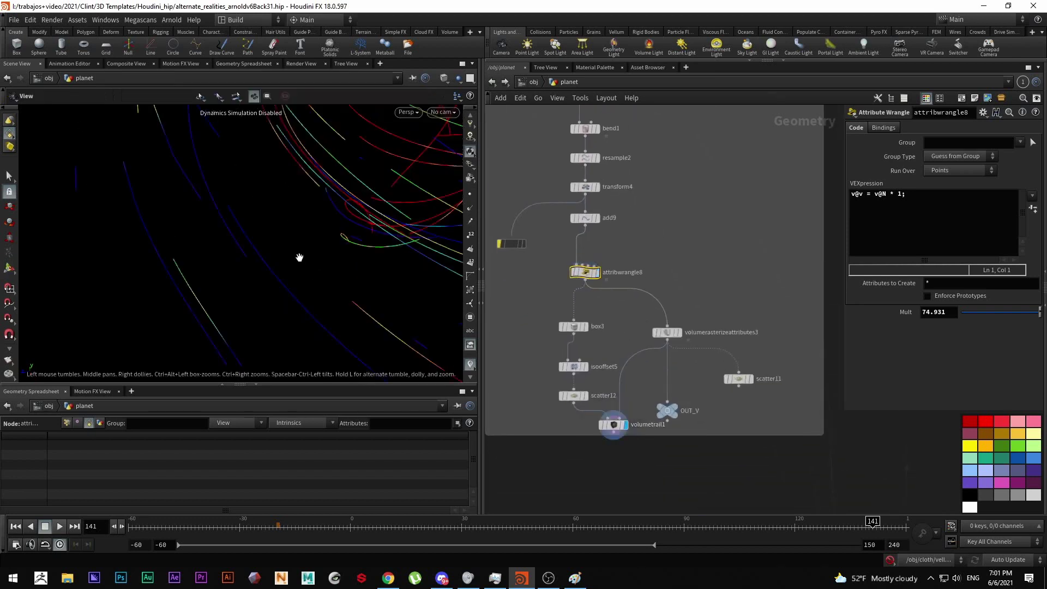
pyautogui.scroll(-6, 299, 257)
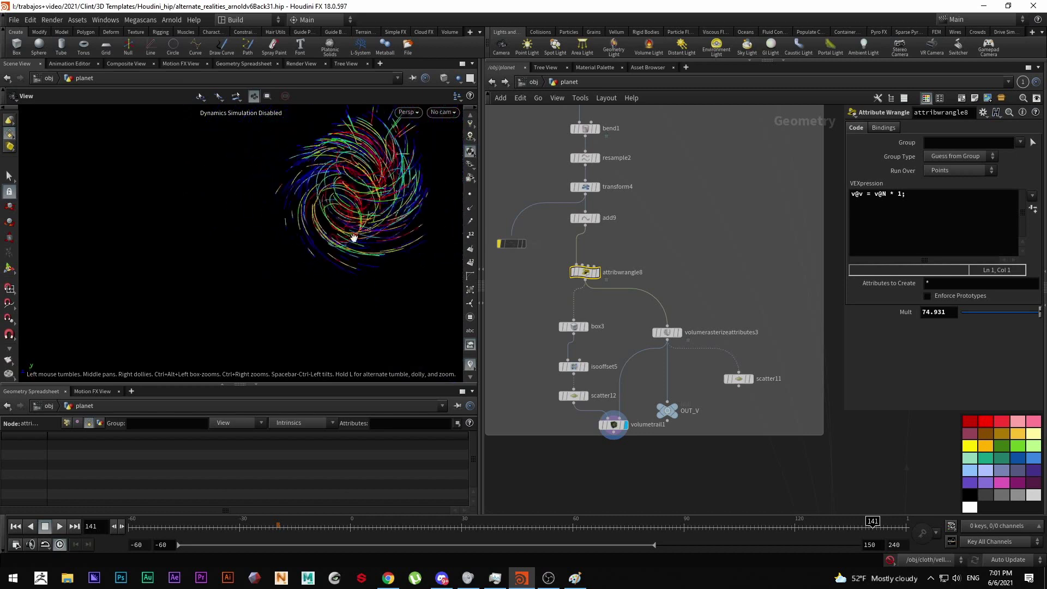
pyautogui.moveTo(336, 291)
pyautogui.mouseDown()
pyautogui.moveTo(334, 203)
pyautogui.moveTo(305, 182)
pyautogui.moveTo(334, 293)
pyautogui.mouseUp()
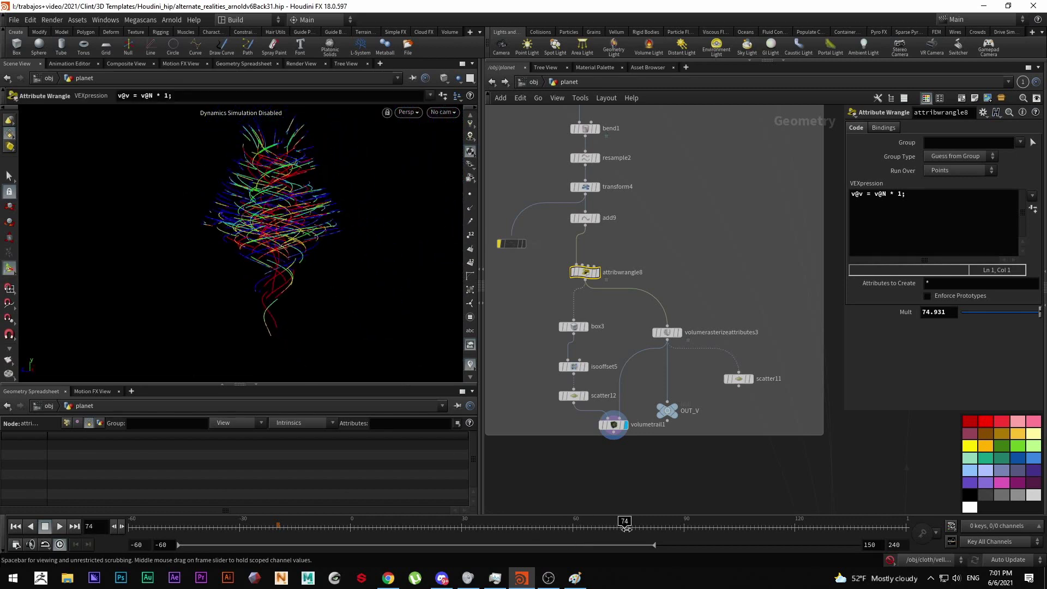
pyautogui.click(669, 410)
pyautogui.moveTo(316, 246); pyautogui.dragTo(234, 256)
# Locate remesh3 in the collision planet's network box and display the remeshed planet.
pyautogui.scroll(-5, 741, 394)
pyautogui.moveTo(631, 393); pyautogui.dragTo(748, 365, button='middle')
pyautogui.scroll(2, 675, 413)
pyautogui.moveTo(636, 433); pyautogui.dragTo(664, 395, button='middle')
pyautogui.scroll(-6, 694, 356)
pyautogui.scroll(-3, 664, 395)
pyautogui.scroll(3, 573, 292)
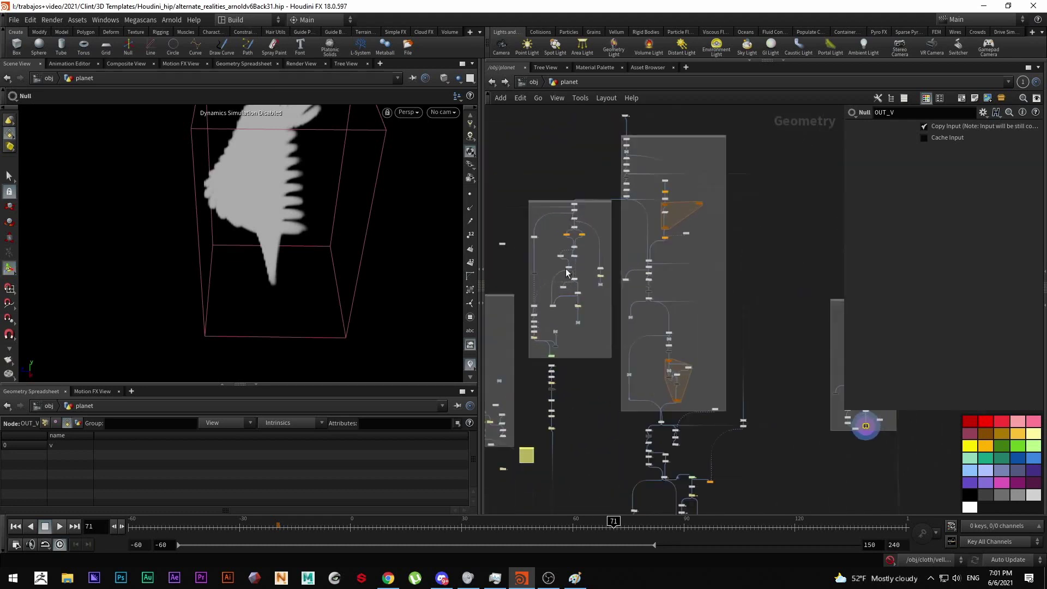
pyautogui.scroll(6, 573, 293)
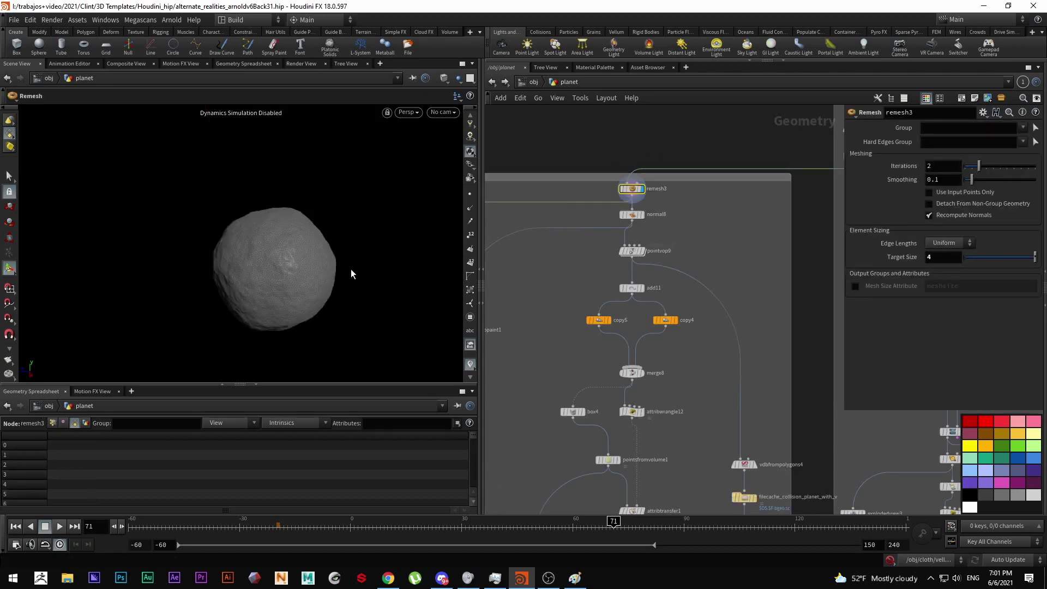
# Open pointvop9's inner network and examine its cross product, flow noise and mix nodes.
pyautogui.scroll(-4, 614, 258)
pyautogui.moveTo(713, 237); pyautogui.dragTo(671, 216, button='middle')
pyautogui.scroll(4, 550, 239)
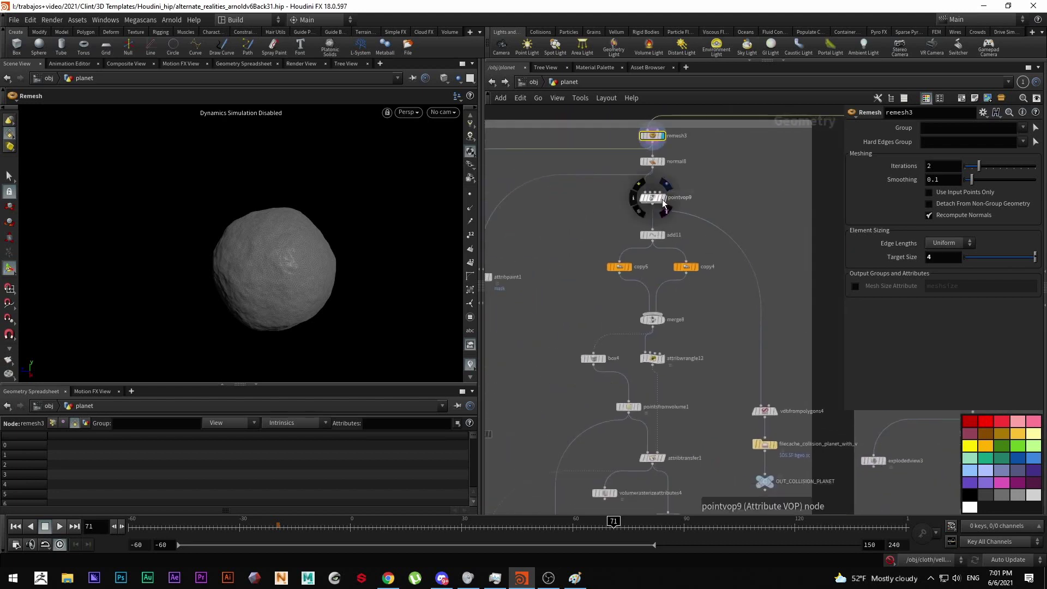
pyautogui.click(660, 201)
pyautogui.doubleClick(653, 197)
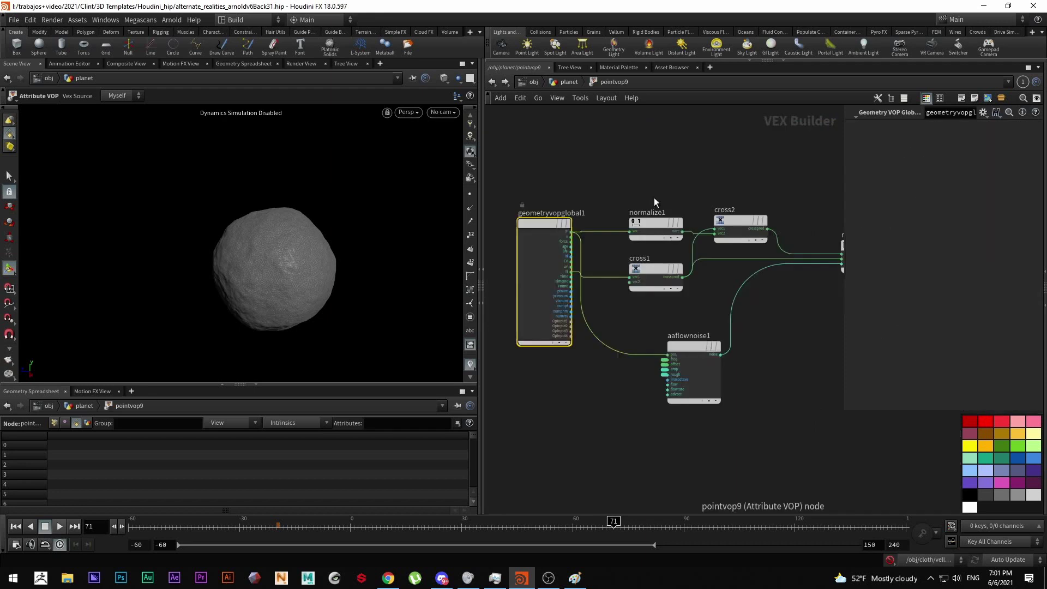
pyautogui.moveTo(717, 282); pyautogui.dragTo(619, 305, button='middle')
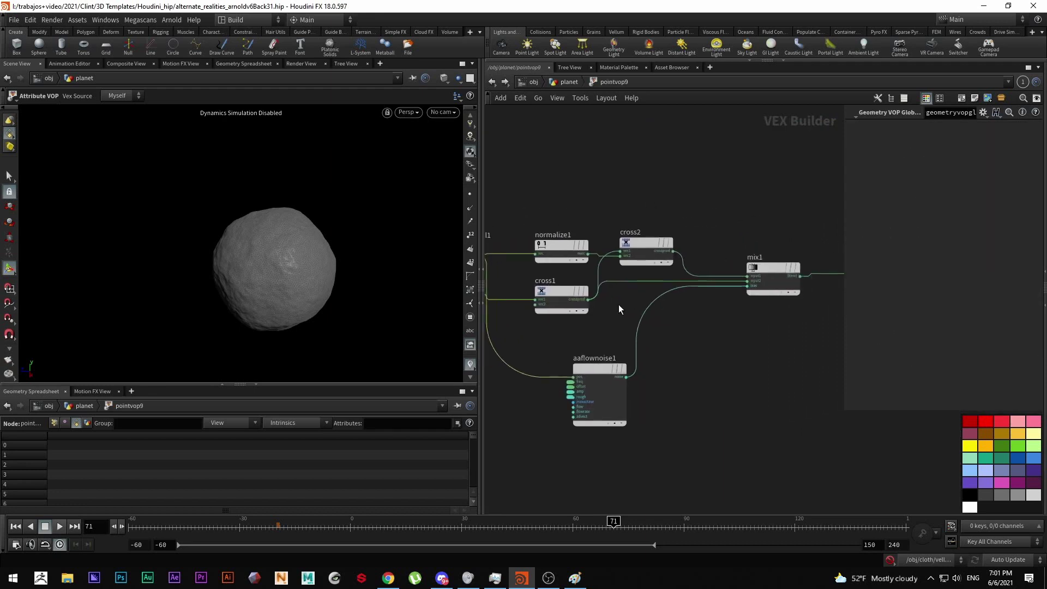
pyautogui.press('h')
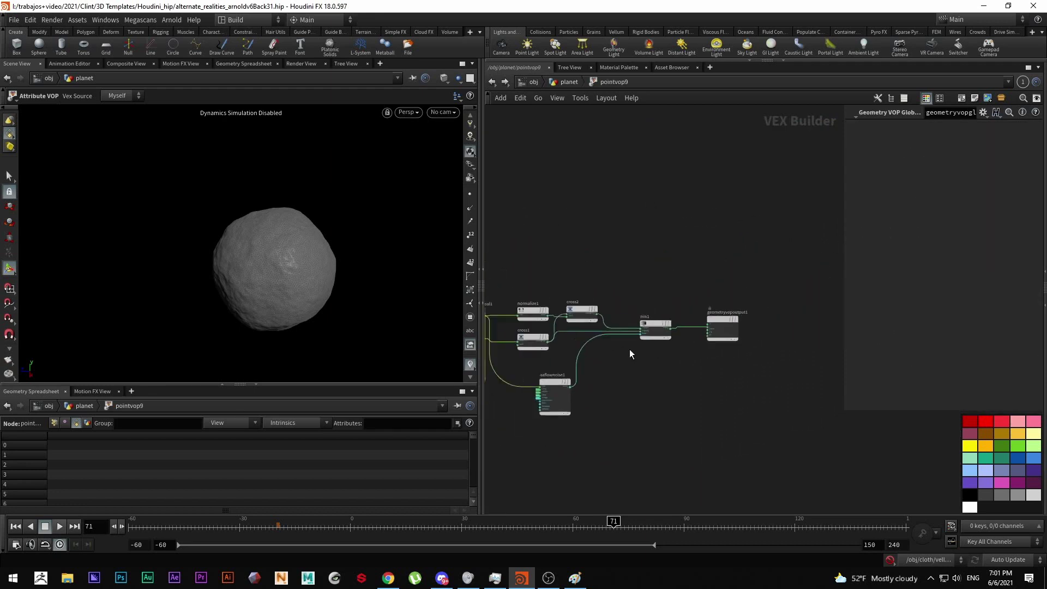
# Turn on the display of point trails on the planet mesh and examine its surface up close.
pyautogui.moveTo(724, 254); pyautogui.dragTo(704, 289)
pyautogui.scroll(4, 693, 348)
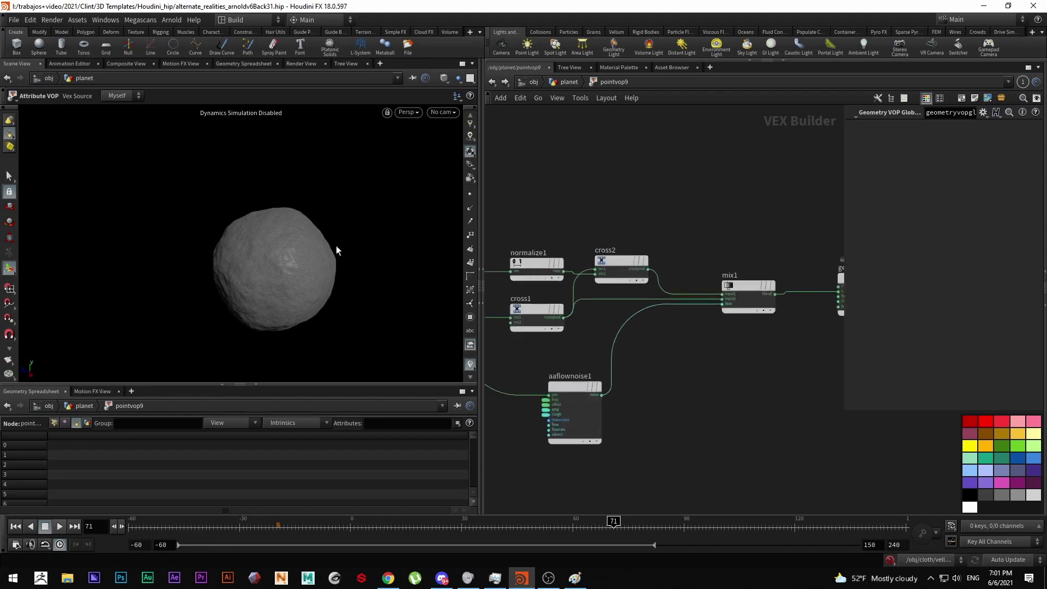
pyautogui.scroll(5, 289, 274)
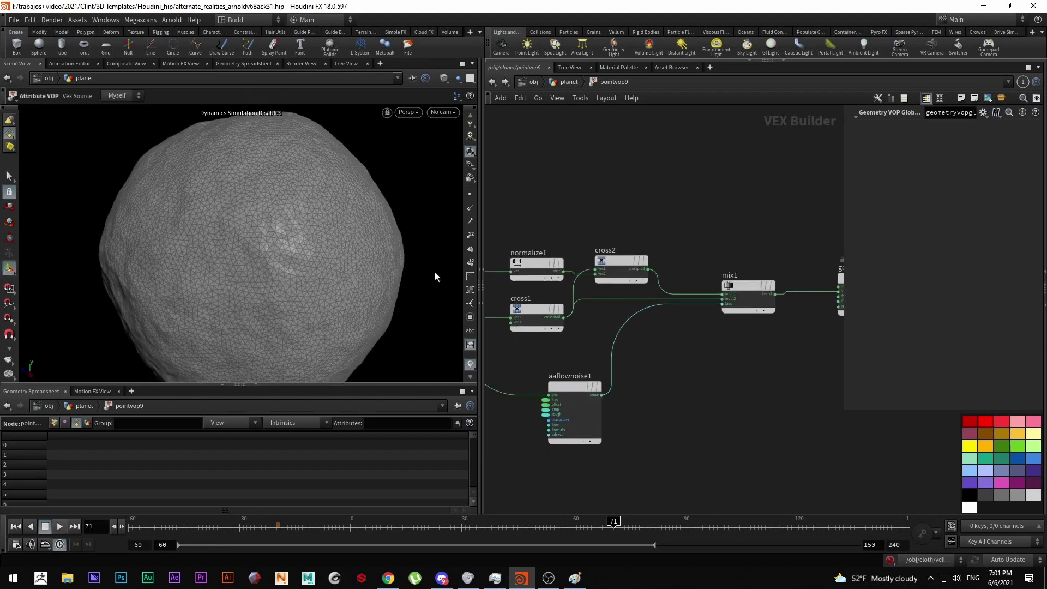
pyautogui.scroll(8, 285, 270)
pyautogui.keyDown('alt'); pyautogui.moveTo(286, 271); pyautogui.dragTo(402, 229); pyautogui.keyUp('alt')
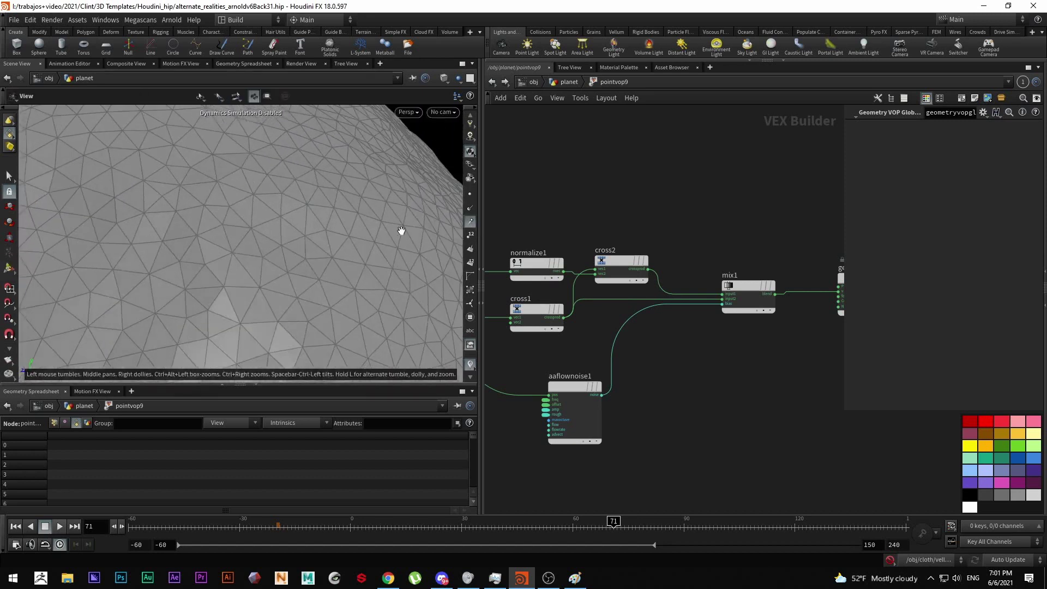
pyautogui.click(470, 224)
pyautogui.scroll(-6, 273, 297)
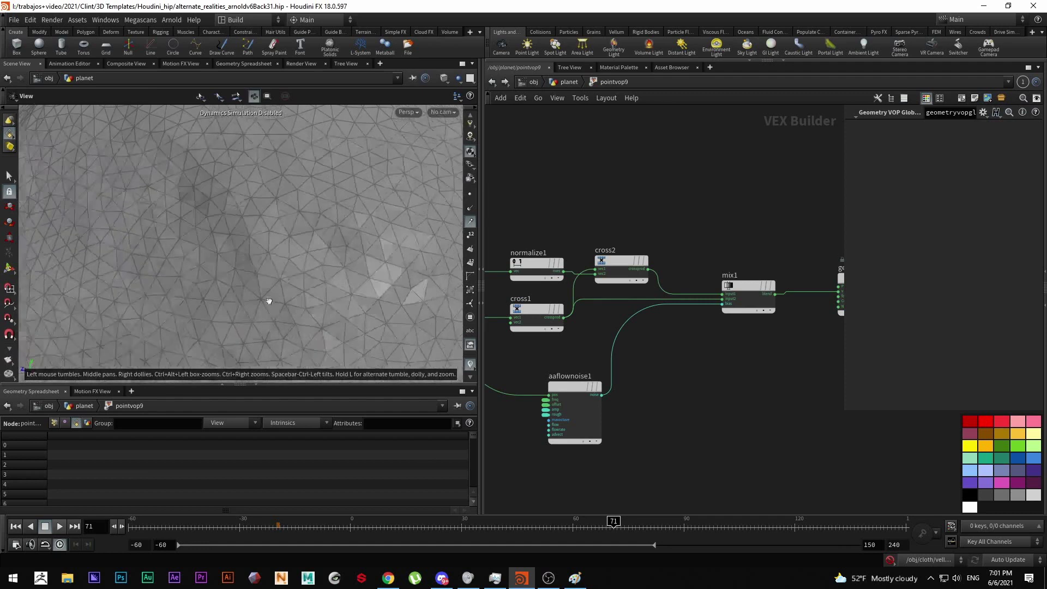
pyautogui.scroll(8, 294, 281)
# In the display options' guide sizes, set Scale Normal to 11.85 and Scale Vectors to 26.62.
pyautogui.press('d')
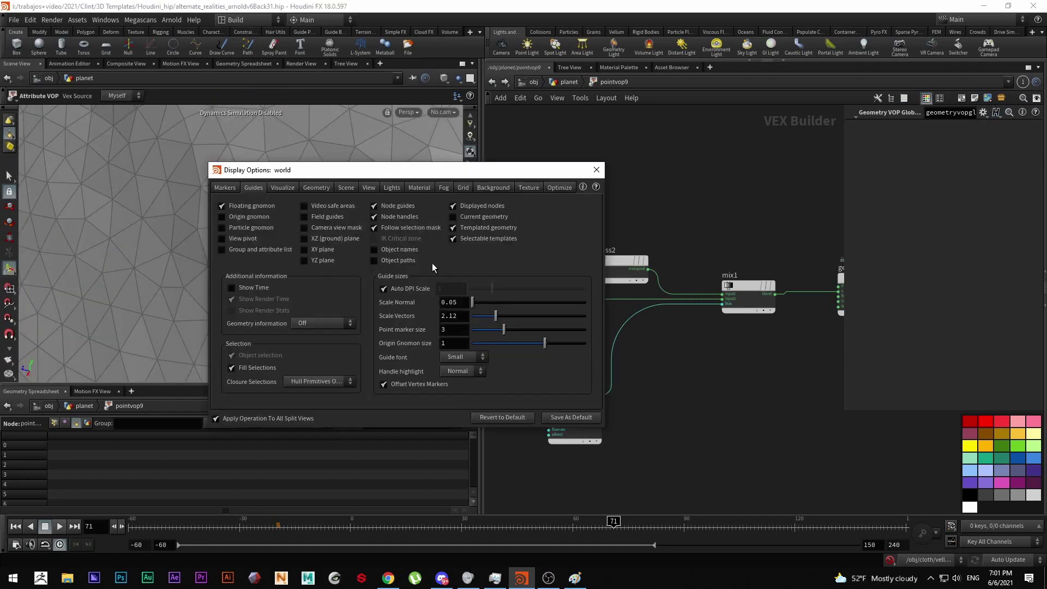
pyautogui.moveTo(446, 170); pyautogui.dragTo(686, 177)
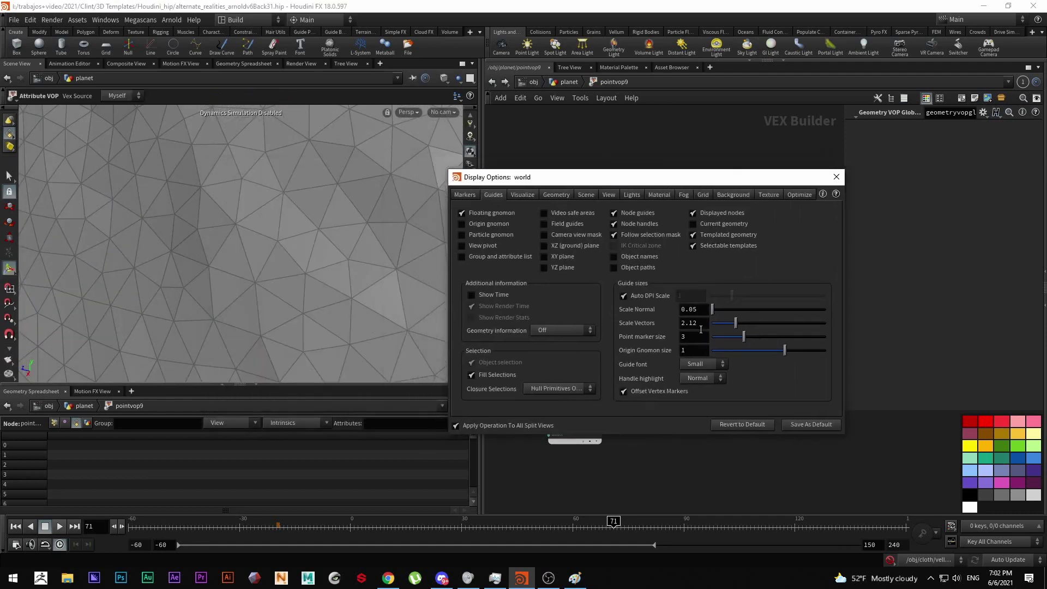
pyautogui.moveTo(684, 323); pyautogui.dragTo(844, 309, button='middle')
pyautogui.moveTo(697, 316); pyautogui.dragTo(550, 349, button='middle')
pyautogui.moveTo(688, 309); pyautogui.dragTo(775, 309, button='middle')
pyautogui.moveTo(696, 305); pyautogui.dragTo(721, 157, button='middle')
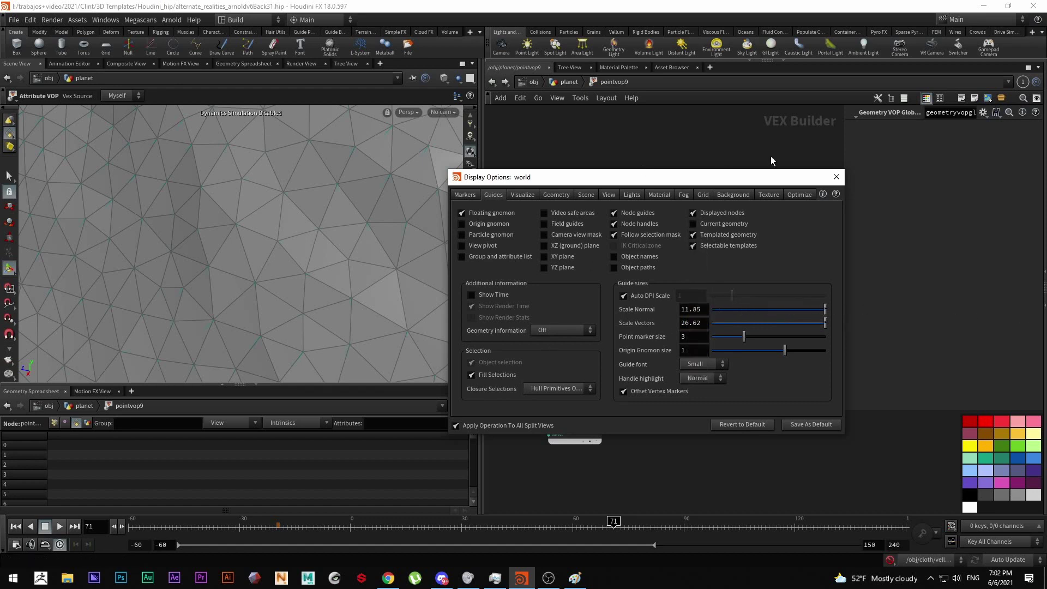
pyautogui.click(836, 179)
# Examine the velocity vectors along the planet's surface, from close up and across the whole sphere.
pyautogui.scroll(6, 362, 289)
pyautogui.keyDown('alt'); pyautogui.moveTo(334, 274); pyautogui.dragTo(250, 250); pyautogui.keyUp('alt')
pyautogui.press('Escape')
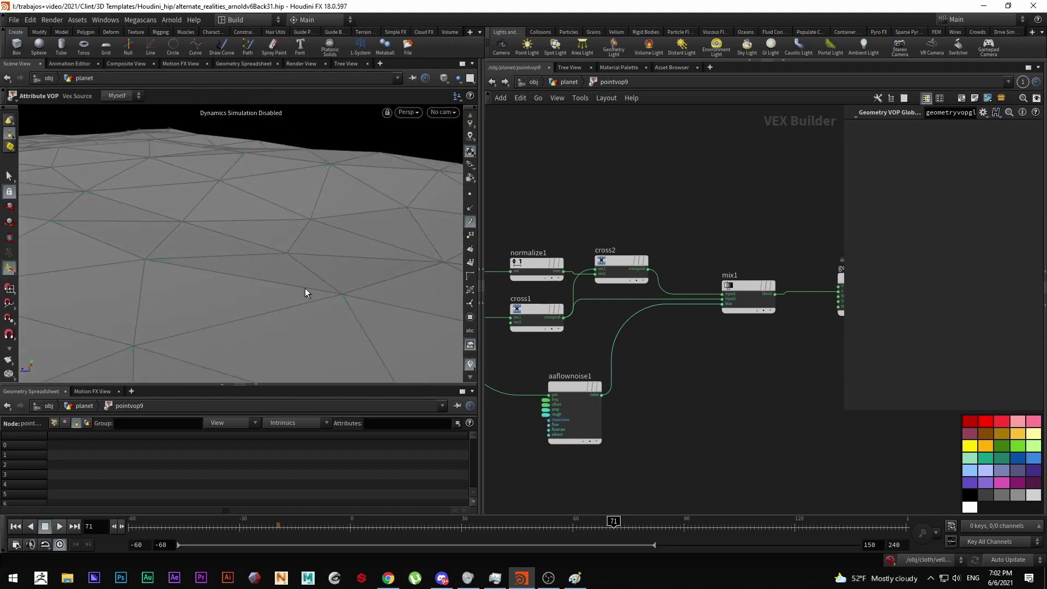
pyautogui.press('Escape')
pyautogui.scroll(-15, 211, 260)
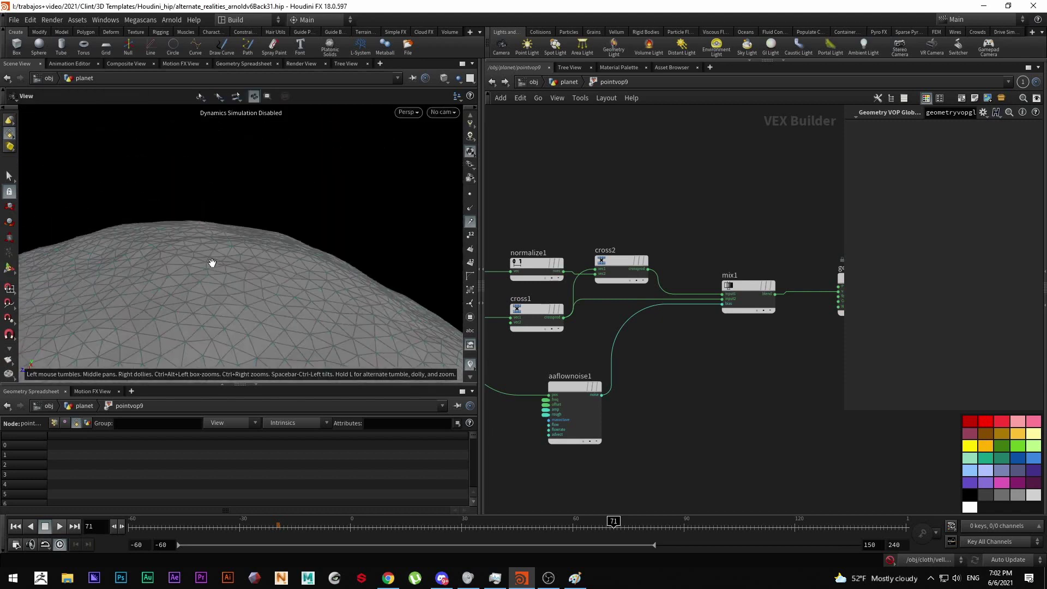
pyautogui.moveTo(209, 275); pyautogui.dragTo(214, 351)
pyautogui.press('Escape')
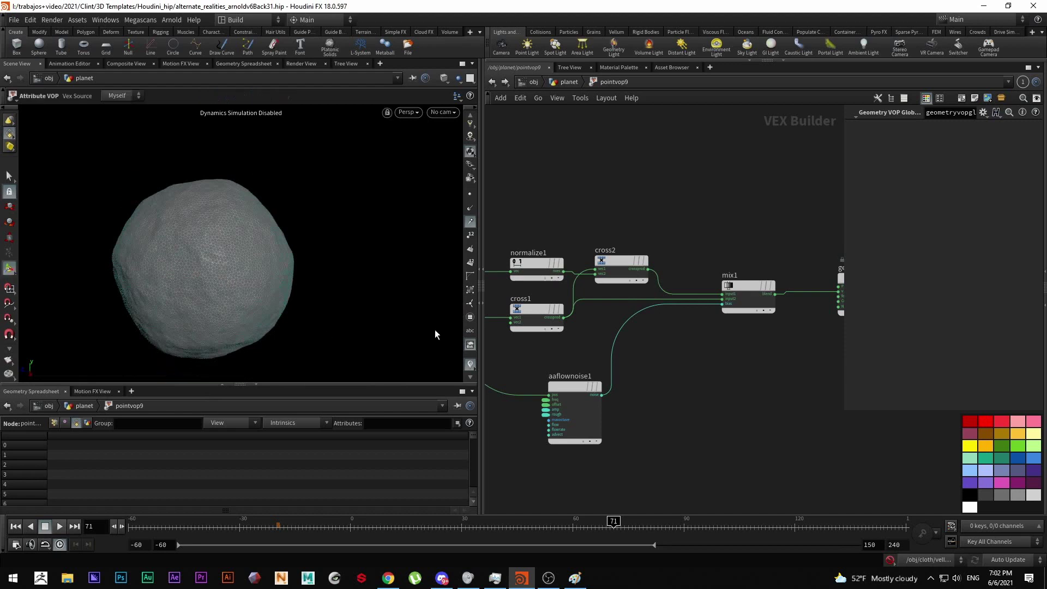
# Leave pointvop9's inner network, then display merge8 and inspect the layered copies of the planet points.
pyautogui.press('u')
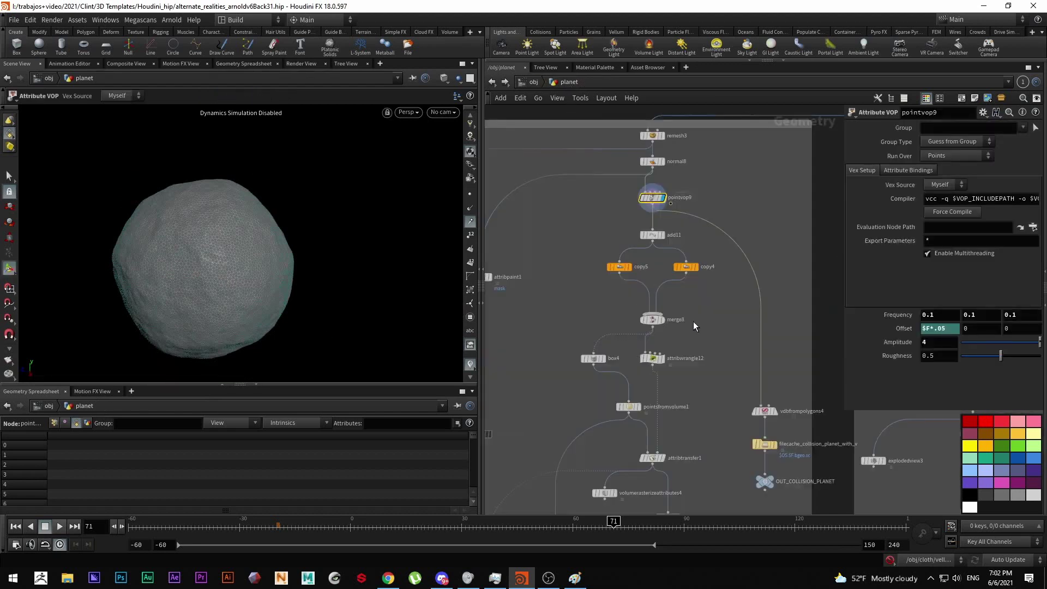
pyautogui.click(660, 323)
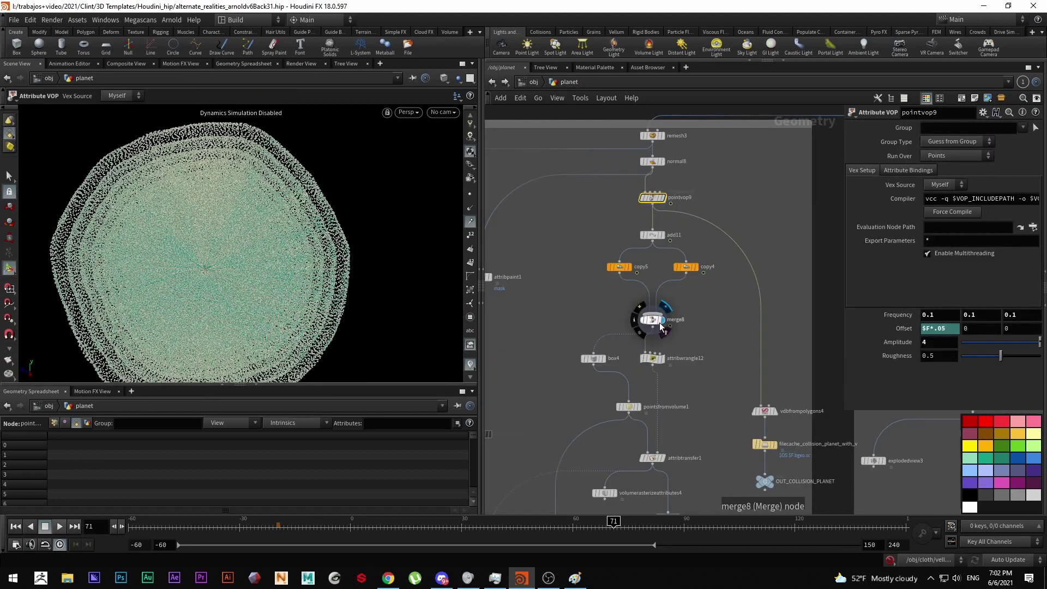
pyautogui.click(656, 322)
pyautogui.moveTo(246, 264); pyautogui.dragTo(333, 305)
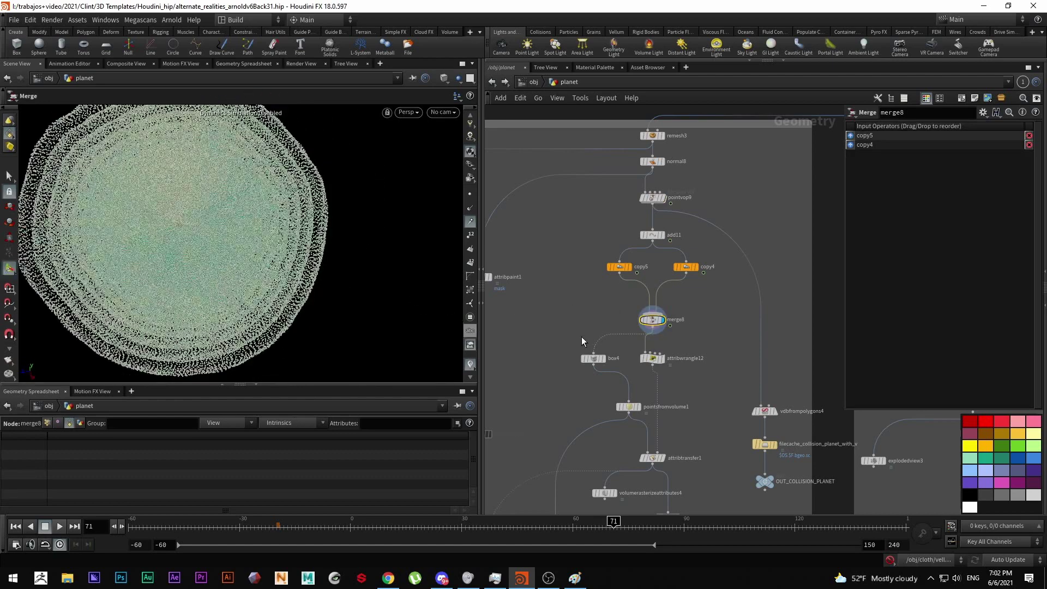
# Display volumetrail2 and inspect the velocity trails wrapping around the planet.
pyautogui.scroll(-2, 581, 336)
pyautogui.moveTo(581, 337); pyautogui.dragTo(584, 286, button='middle')
pyautogui.scroll(-1, 577, 444)
pyautogui.moveTo(578, 444); pyautogui.dragTo(557, 364, button='middle')
pyautogui.scroll(3, 557, 365)
pyautogui.scroll(1, 557, 340)
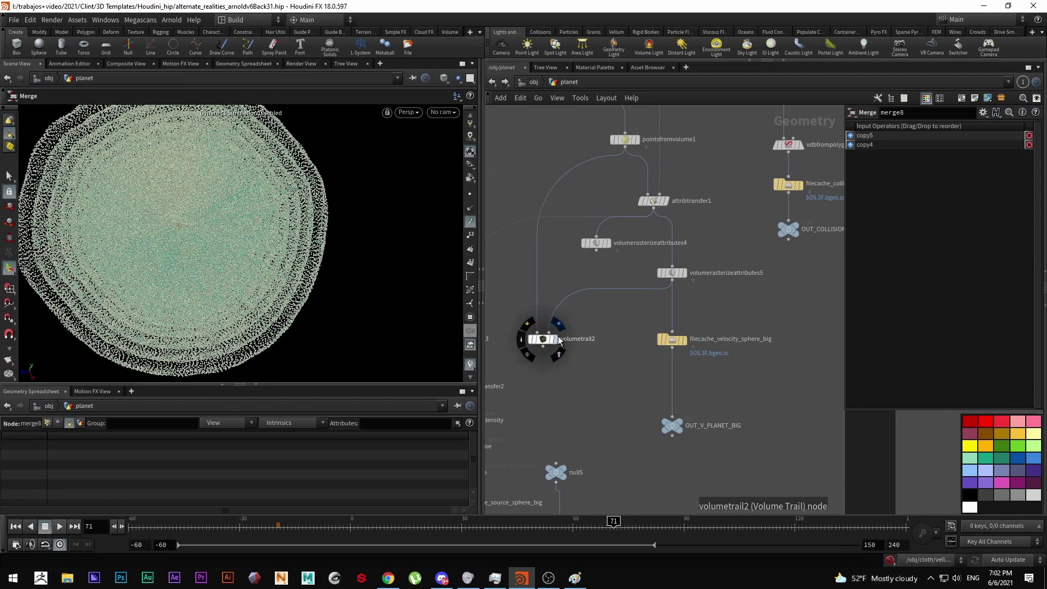
pyautogui.click(555, 339)
pyautogui.click(543, 339)
pyautogui.scroll(-2, 237, 264)
pyautogui.moveTo(237, 265); pyautogui.dragTo(344, 269)
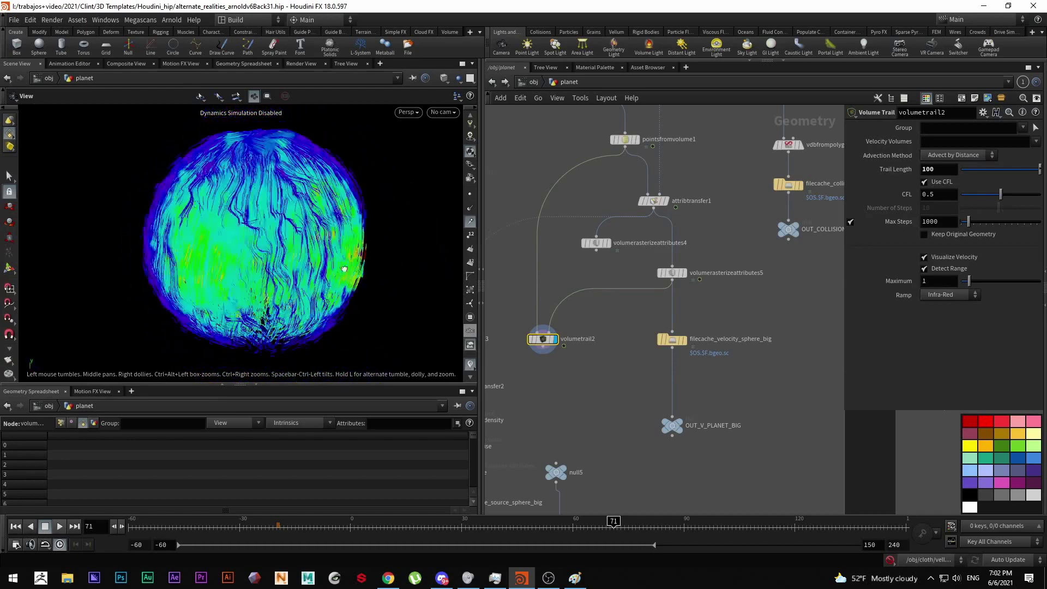
pyautogui.press('Return')
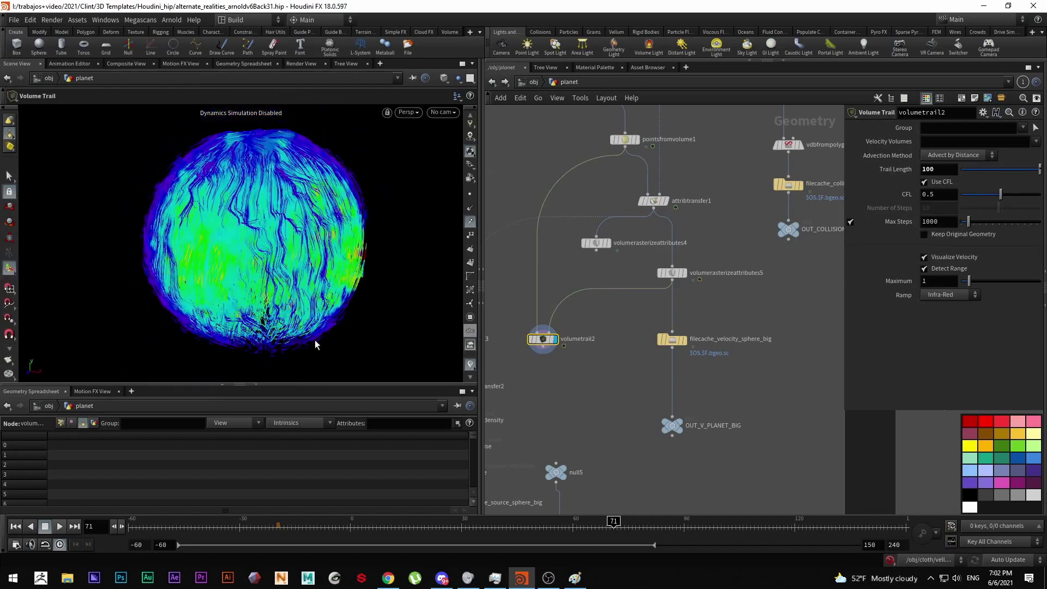
# Display the OUT_V_PLANET_BIG null and inspect the velocity volume around the planet.
pyautogui.click(682, 424)
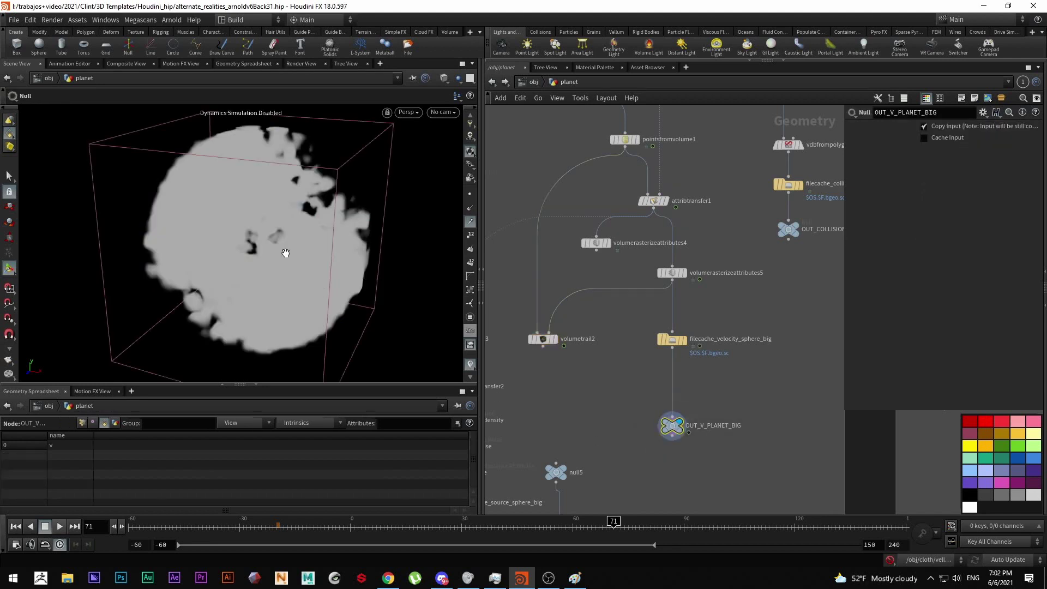
pyautogui.moveTo(286, 252); pyautogui.dragTo(322, 256)
pyautogui.scroll(-3, 596, 347)
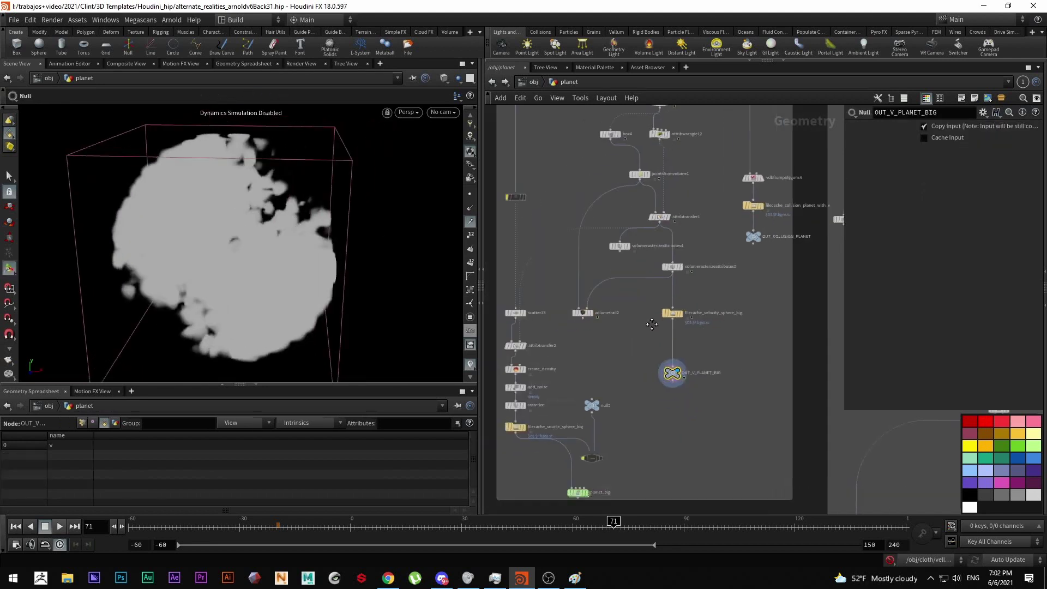
pyautogui.scroll(-6, 652, 324)
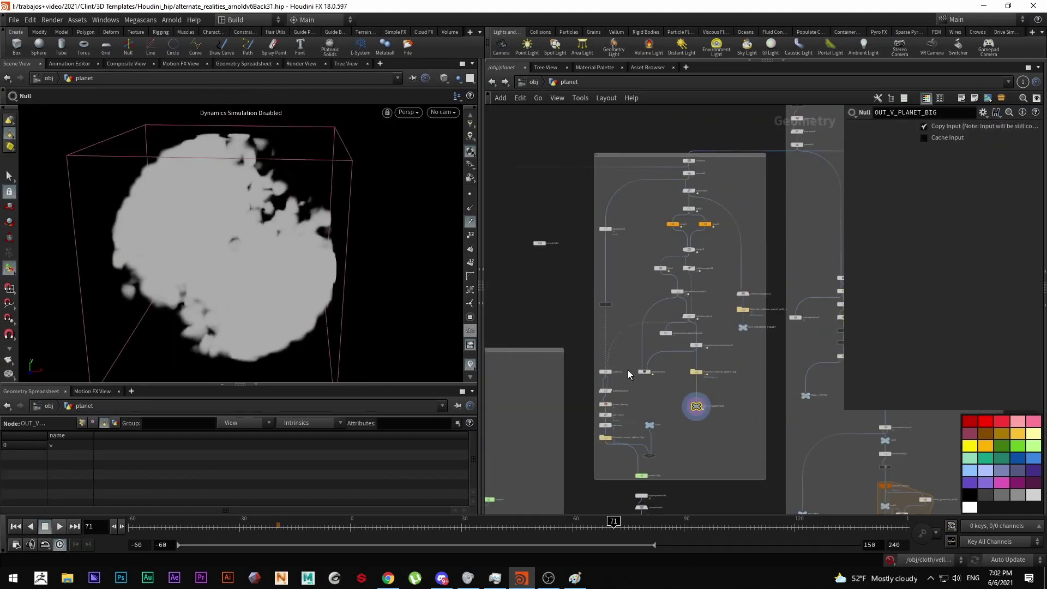
# Display scatter13's source points, then attribpaint1's painted mask on the planet.
pyautogui.scroll(5, 616, 361)
pyautogui.click(580, 355)
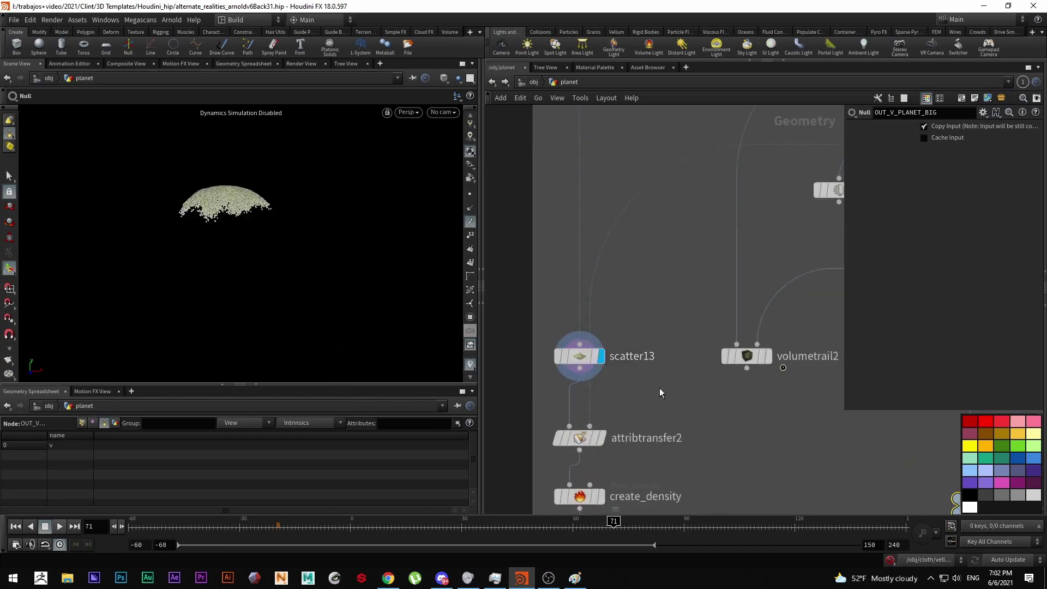
pyautogui.scroll(-6, 612, 432)
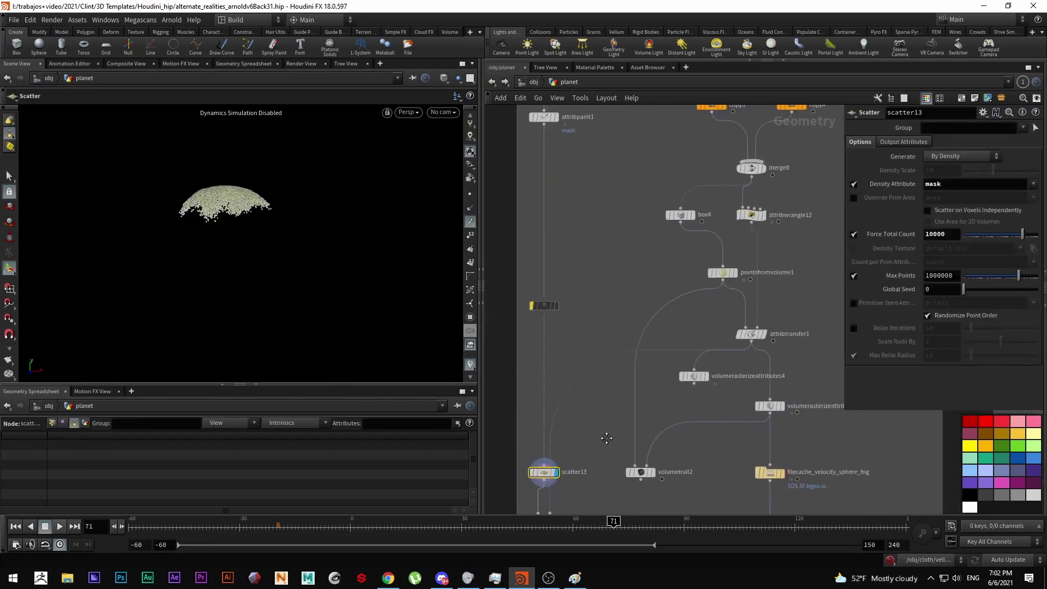
pyautogui.click(577, 206)
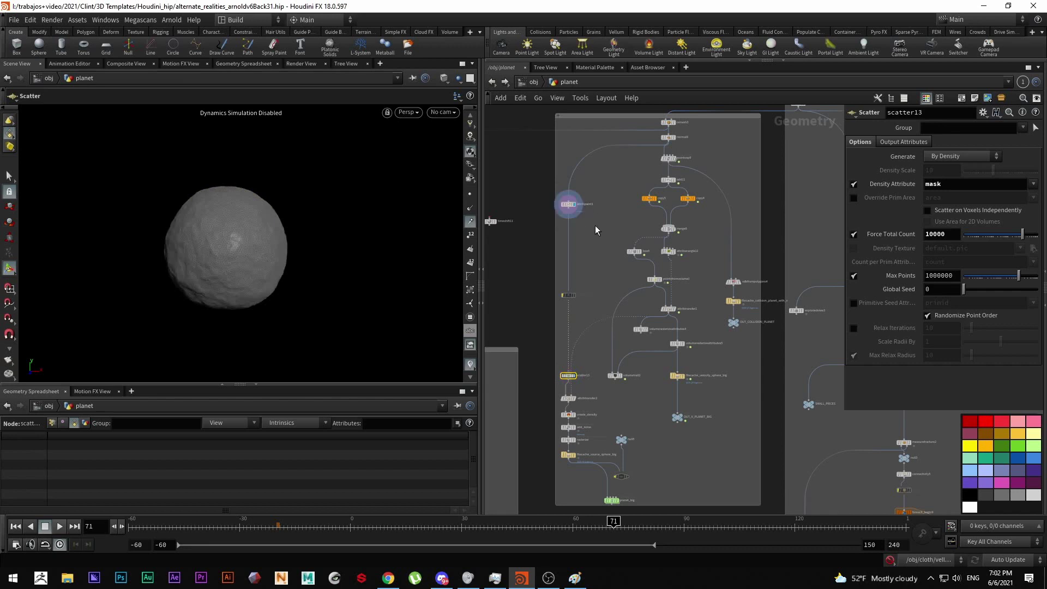
pyautogui.press('Return')
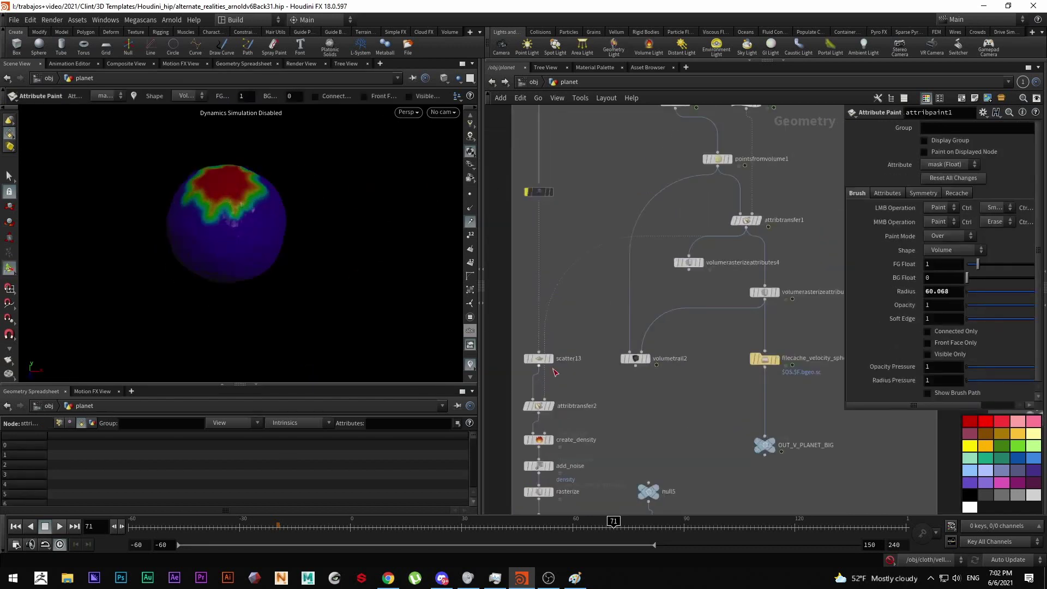
# Step through the source chain by displaying scatter13, the rasterize density volume and filecache_source_sphere_big.
pyautogui.click(549, 359)
pyautogui.scroll(4, 561, 376)
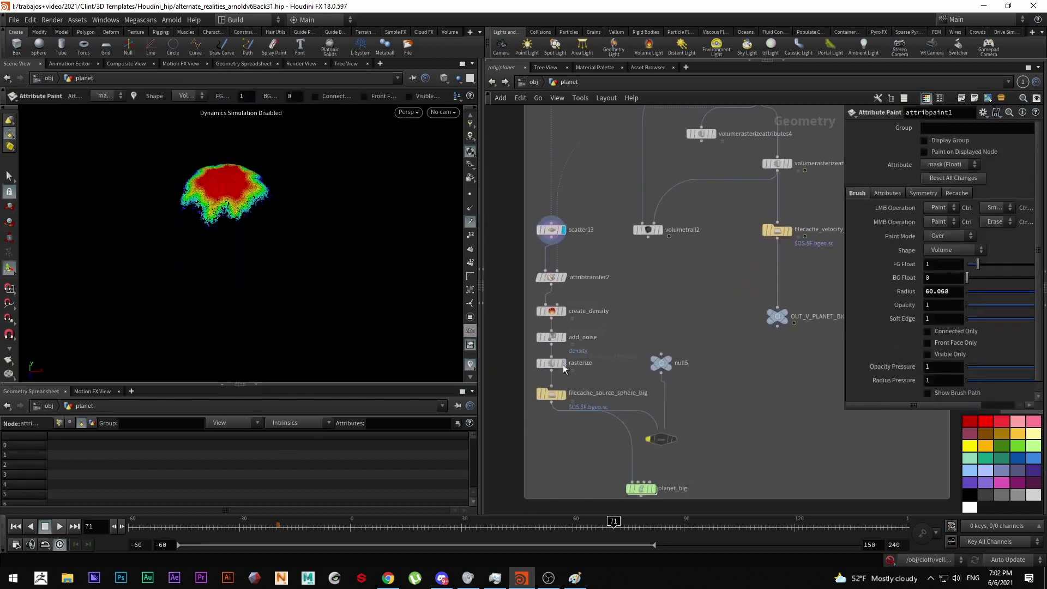
pyautogui.click(562, 364)
pyautogui.click(552, 362)
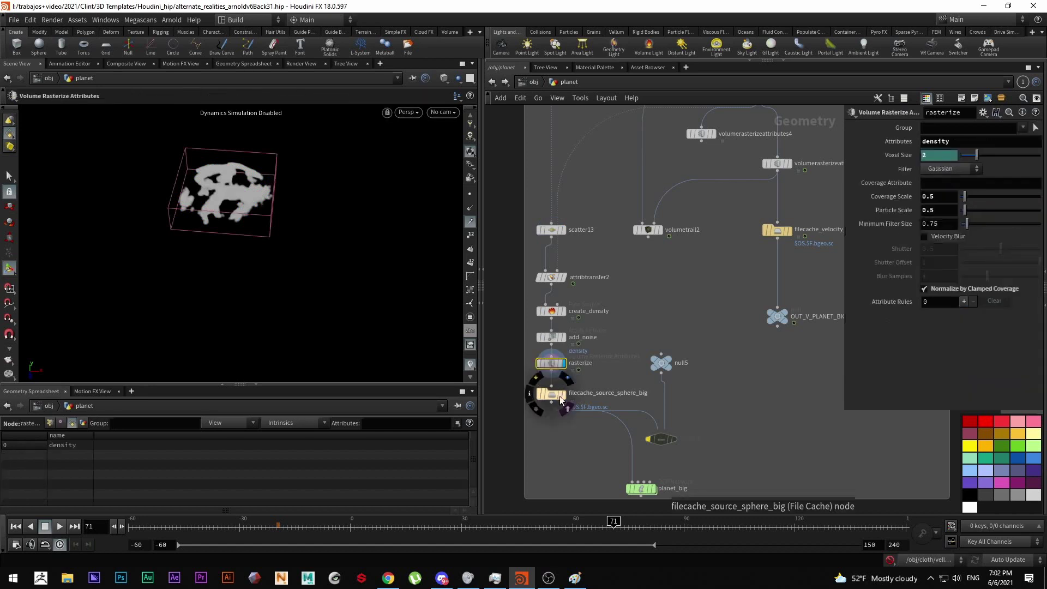
pyautogui.moveTo(644, 496); pyautogui.dragTo(636, 424, button='middle')
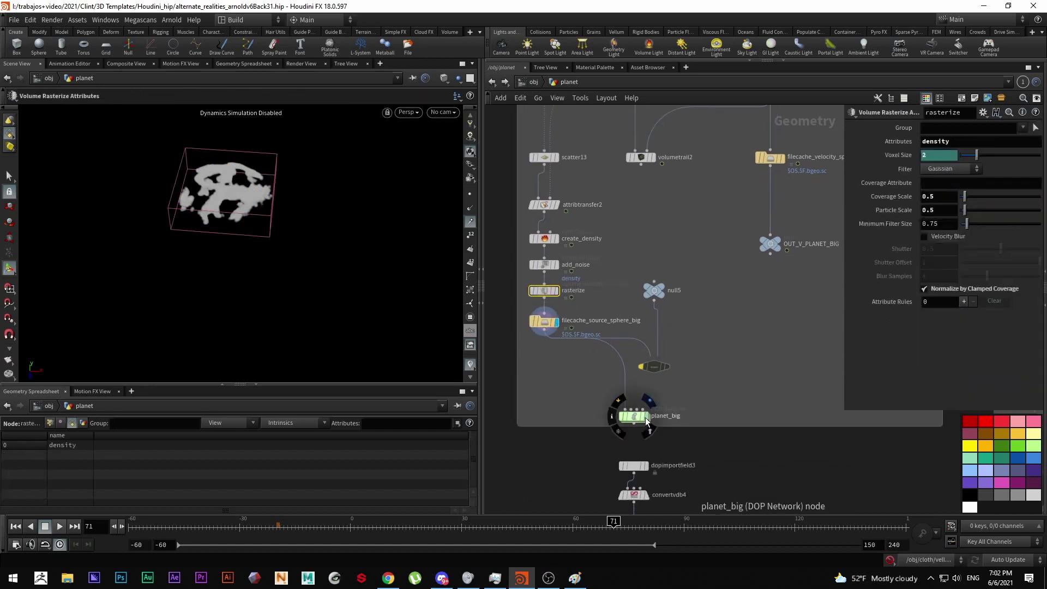
# Open the planet_big DOP network and look over its smoke solver node tree.
pyautogui.click(648, 420)
pyautogui.doubleClick(636, 419)
pyautogui.scroll(-2, 698, 425)
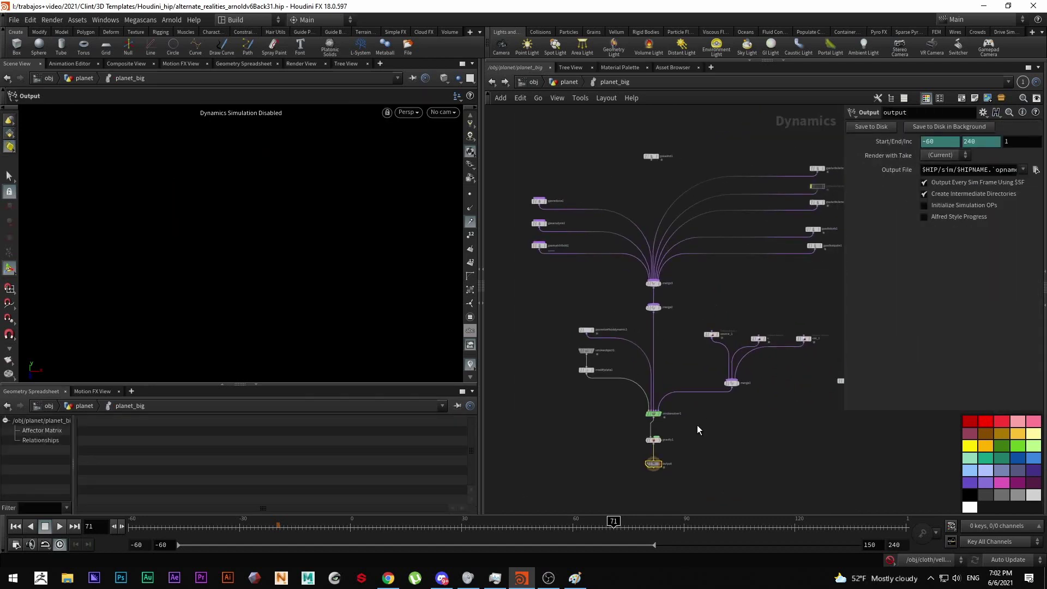
pyautogui.scroll(-1, 695, 424)
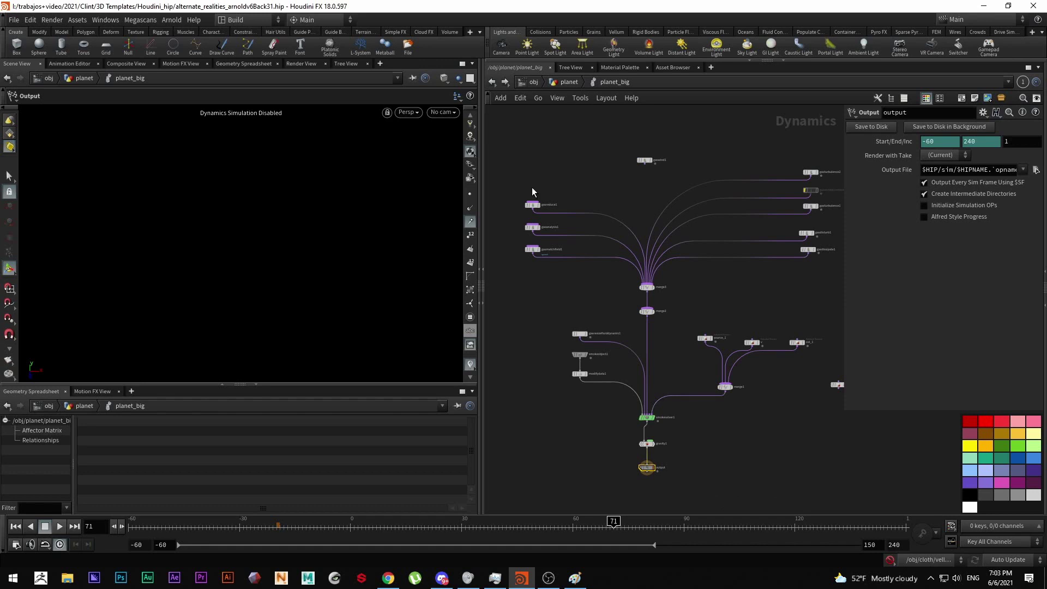
pyautogui.scroll(3, 703, 330)
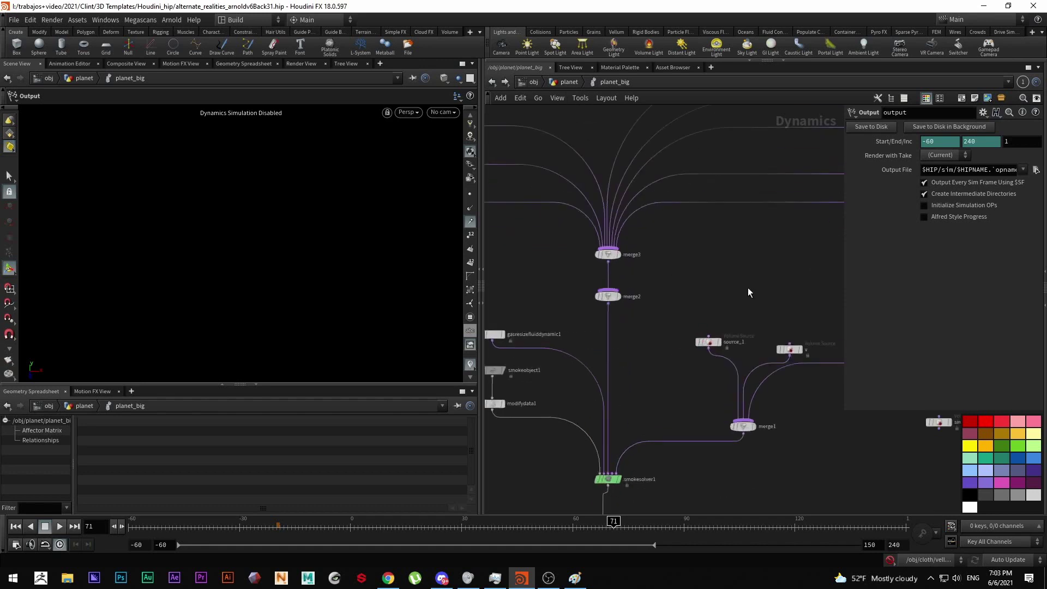
# Review the parameters of the volume source nodes source_1, v and col_1.
pyautogui.click(707, 341)
pyautogui.moveTo(794, 291); pyautogui.dragTo(662, 293, button='middle')
pyautogui.click(656, 352)
pyautogui.moveTo(765, 281); pyautogui.dragTo(727, 294, button='middle')
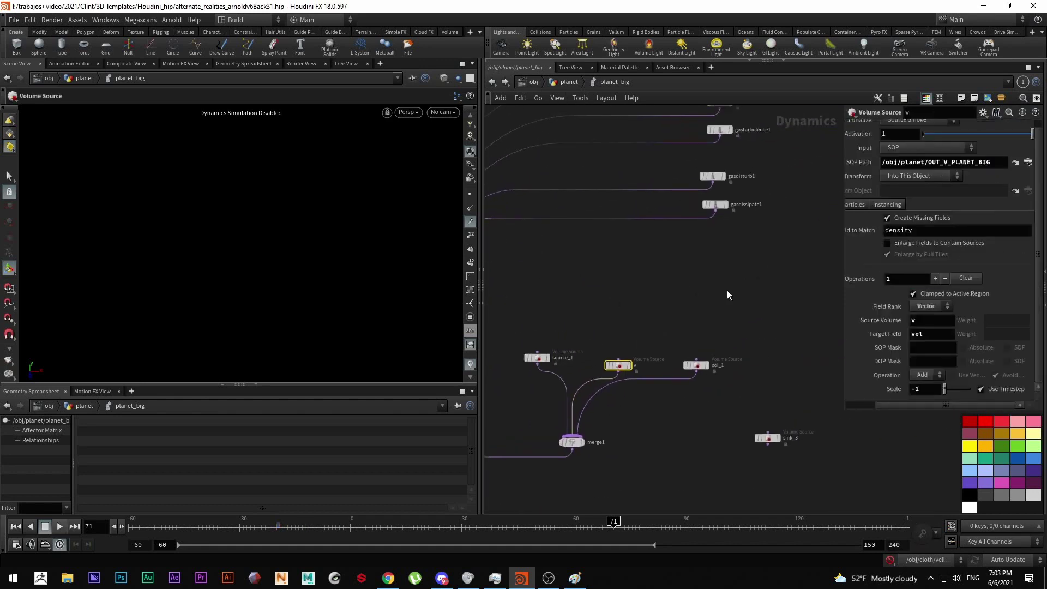
pyautogui.click(695, 365)
# Return to the planet geometry network and display remesh3 at the start of the chain.
pyautogui.press('u')
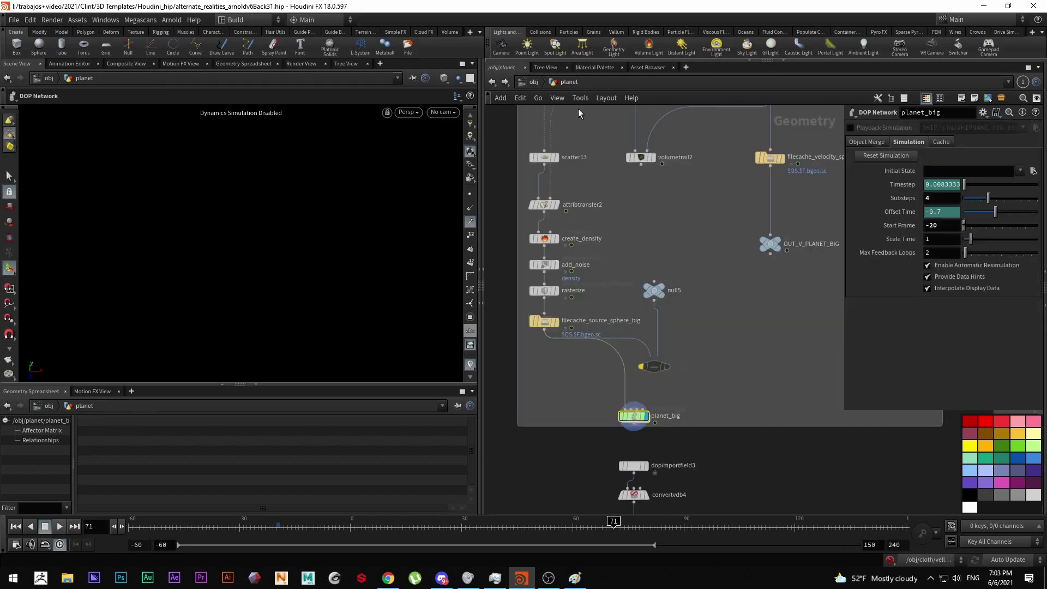
pyautogui.scroll(5, 610, 177)
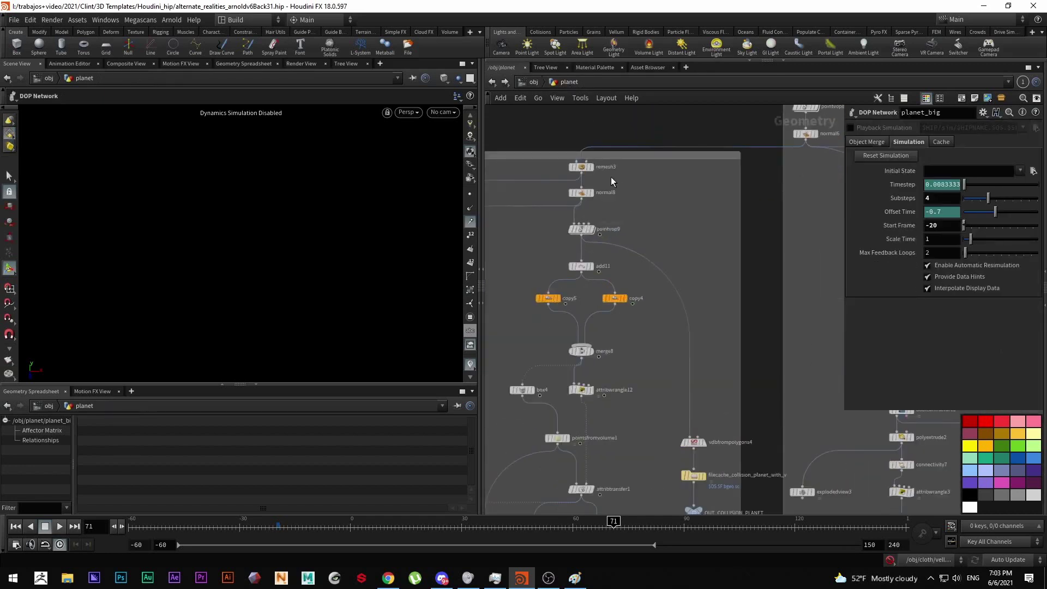
pyautogui.click(578, 168)
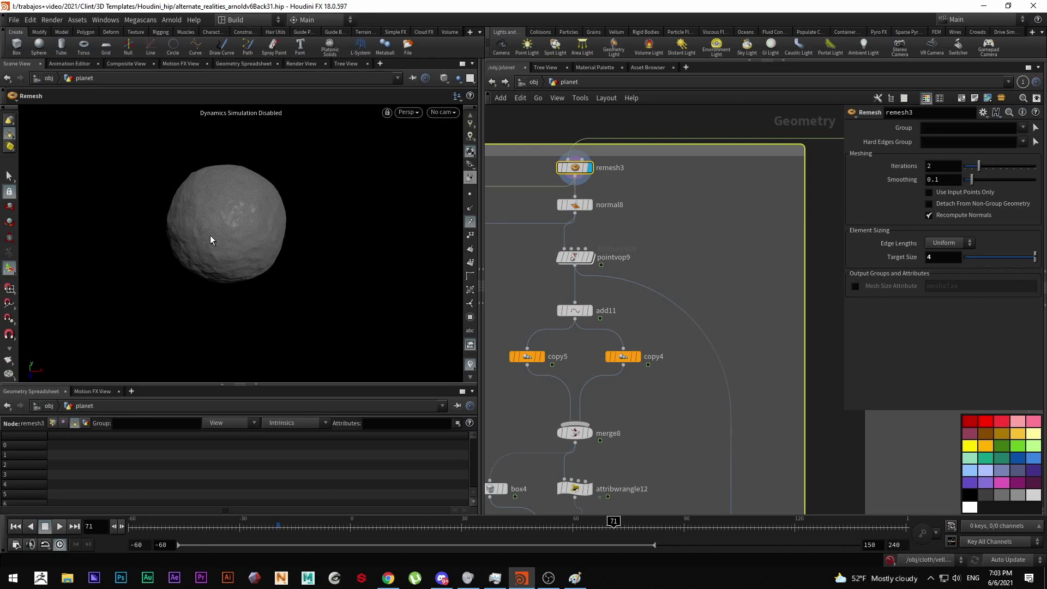
# Display filecache_VDB_planet_outter_high, the cache node below the planet_big simulation.
pyautogui.scroll(-4, 630, 364)
pyautogui.moveTo(651, 406); pyautogui.dragTo(675, 198, button='middle')
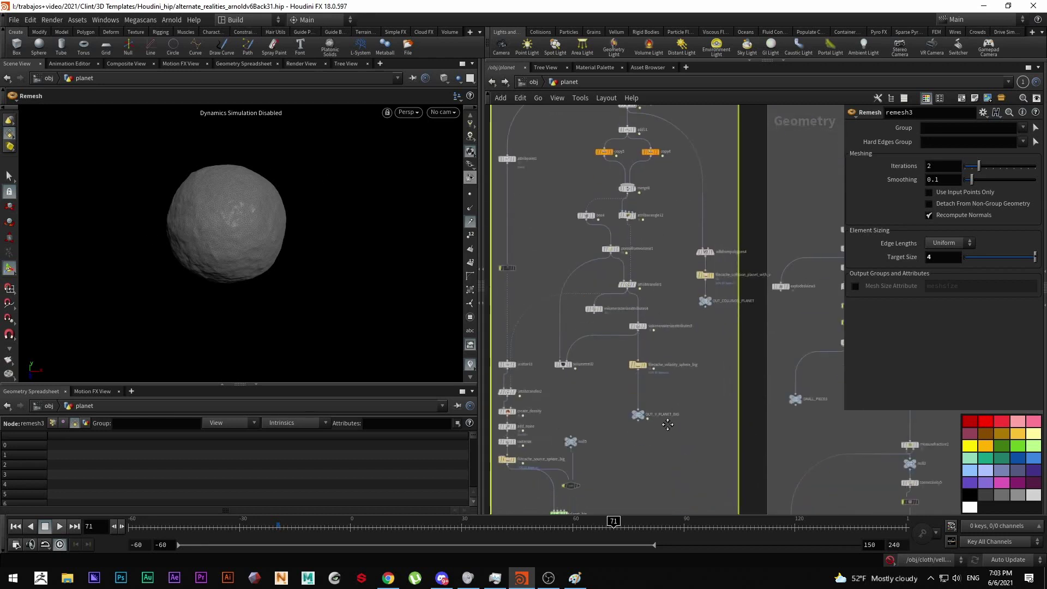
pyautogui.moveTo(666, 425); pyautogui.dragTo(698, 202, button='middle')
pyautogui.scroll(5, 614, 368)
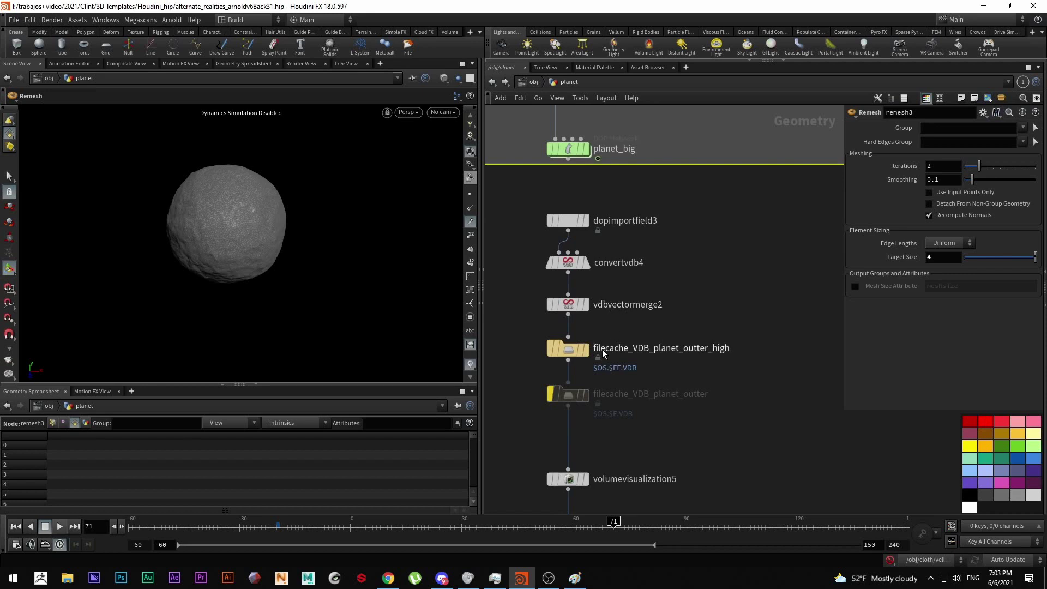
pyautogui.click(586, 349)
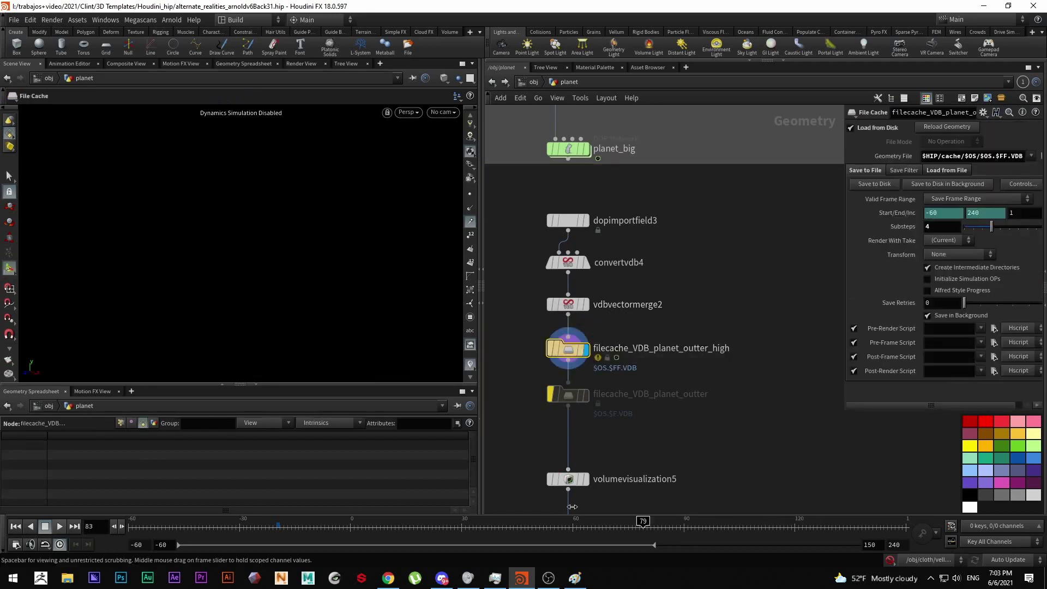
# Display filecache_VDB_planet_outter_high_FINAL, inspect the cached smoke from another angle and scrub the timeline to frame 90.
pyautogui.scroll(-2, 688, 461)
pyautogui.moveTo(689, 461); pyautogui.dragTo(625, 262, button='middle')
pyautogui.scroll(2, 594, 384)
pyautogui.click(602, 388)
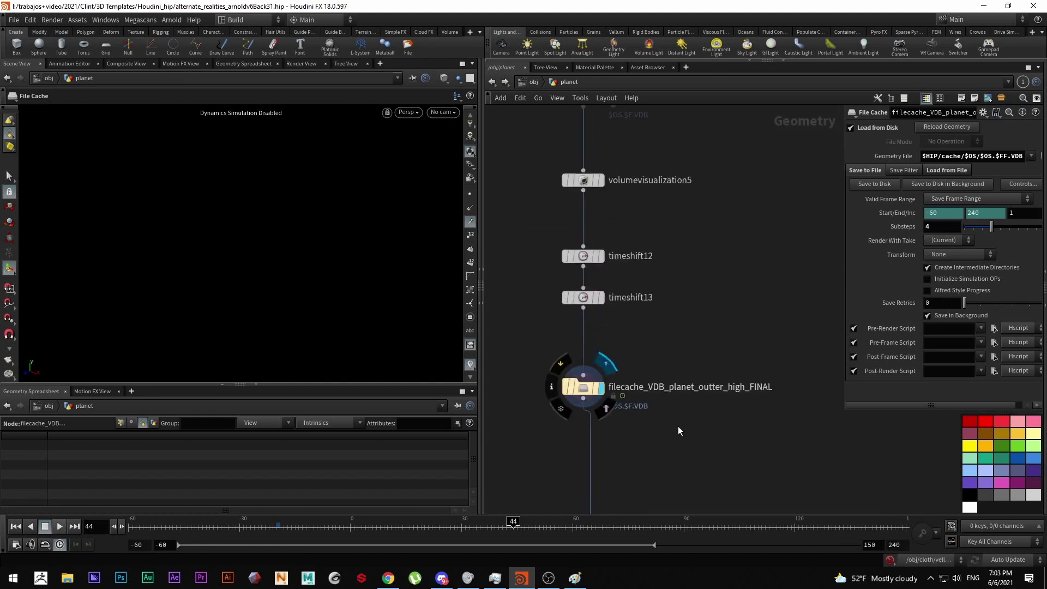
pyautogui.press('Escape')
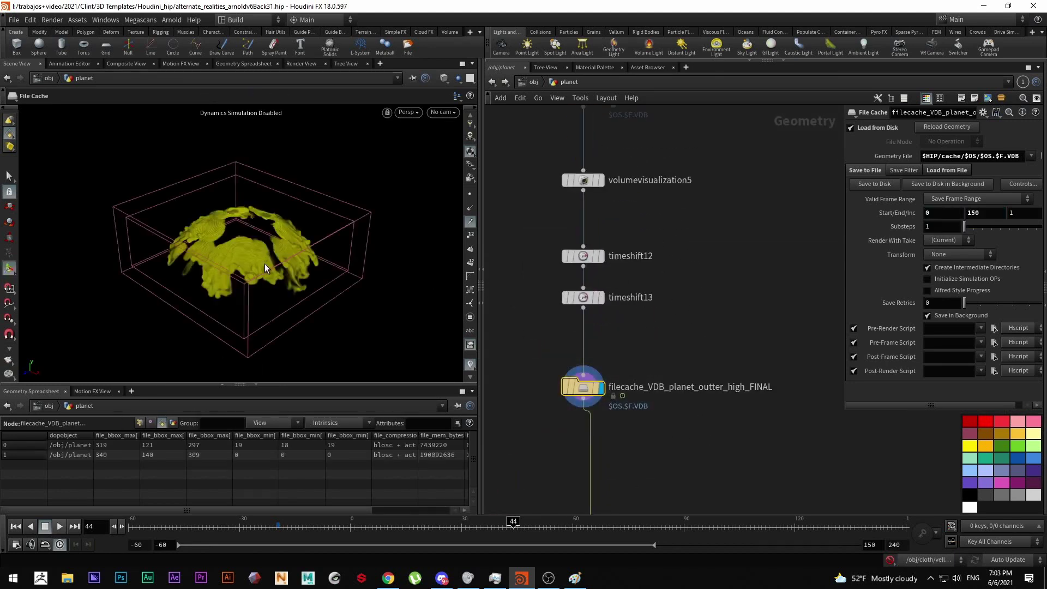
pyautogui.moveTo(310, 263); pyautogui.dragTo(237, 273)
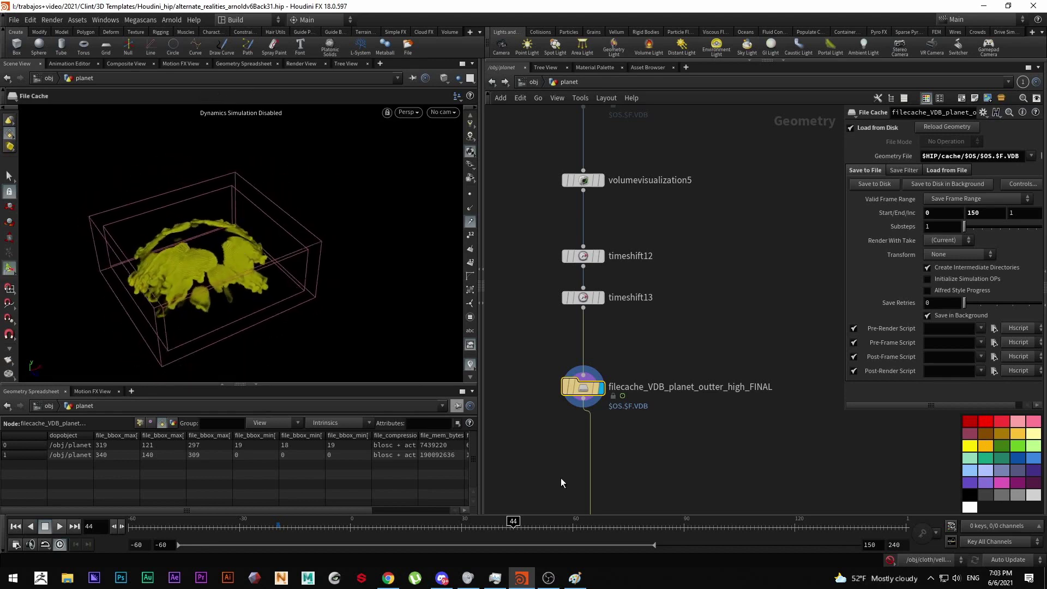
pyautogui.moveTo(549, 522); pyautogui.dragTo(686, 527)
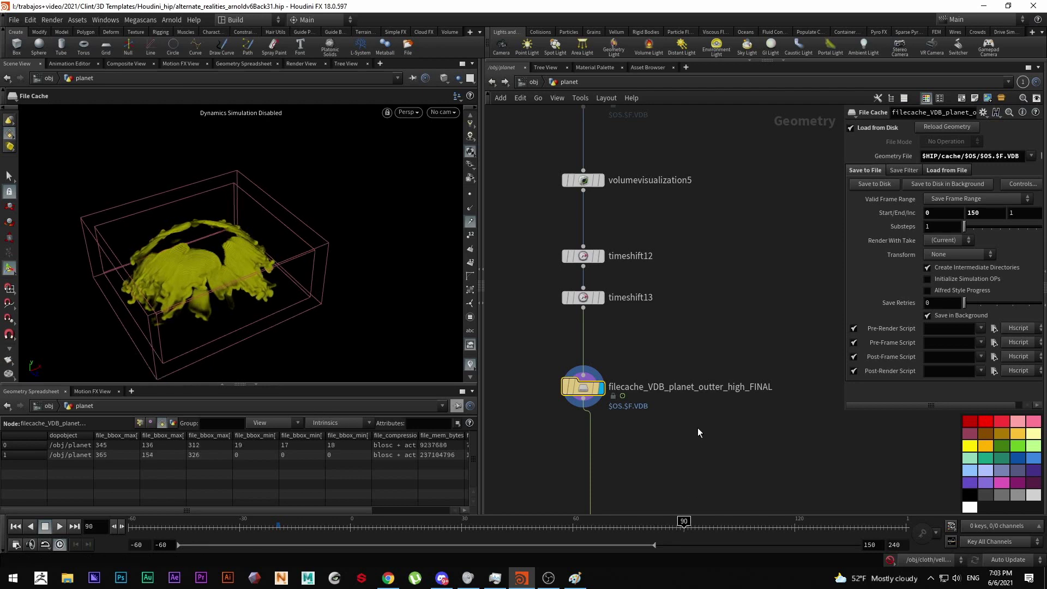
# Review the frame range and substeps settings of filecache_VDB_planet_outter_high.
pyautogui.scroll(-2, 698, 428)
pyautogui.moveTo(667, 298); pyautogui.dragTo(663, 308, button='middle')
pyautogui.scroll(1, 624, 192)
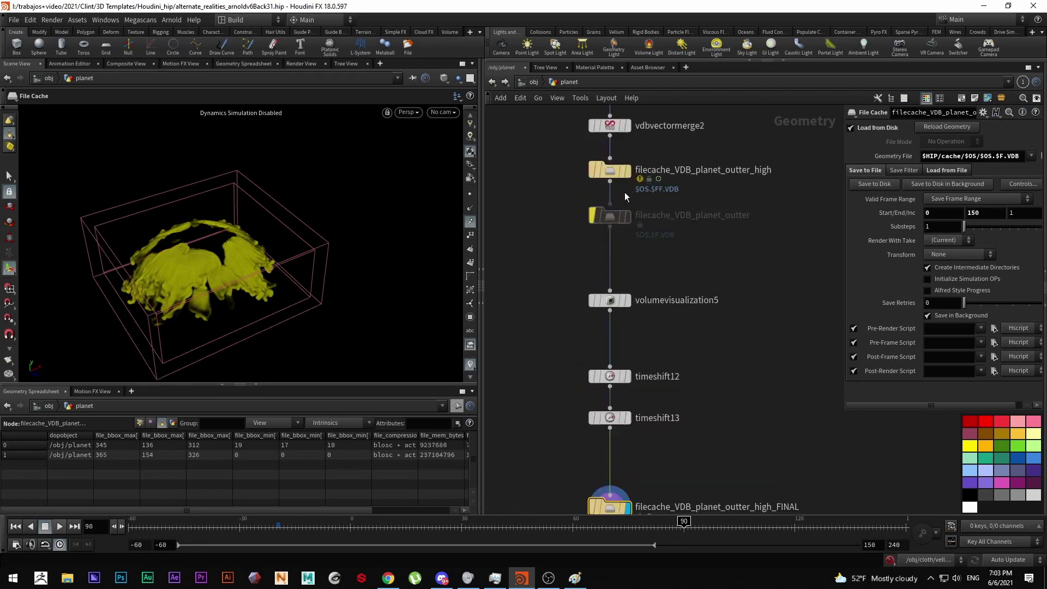
pyautogui.scroll(1, 732, 236)
pyautogui.moveTo(770, 238); pyautogui.dragTo(557, 188)
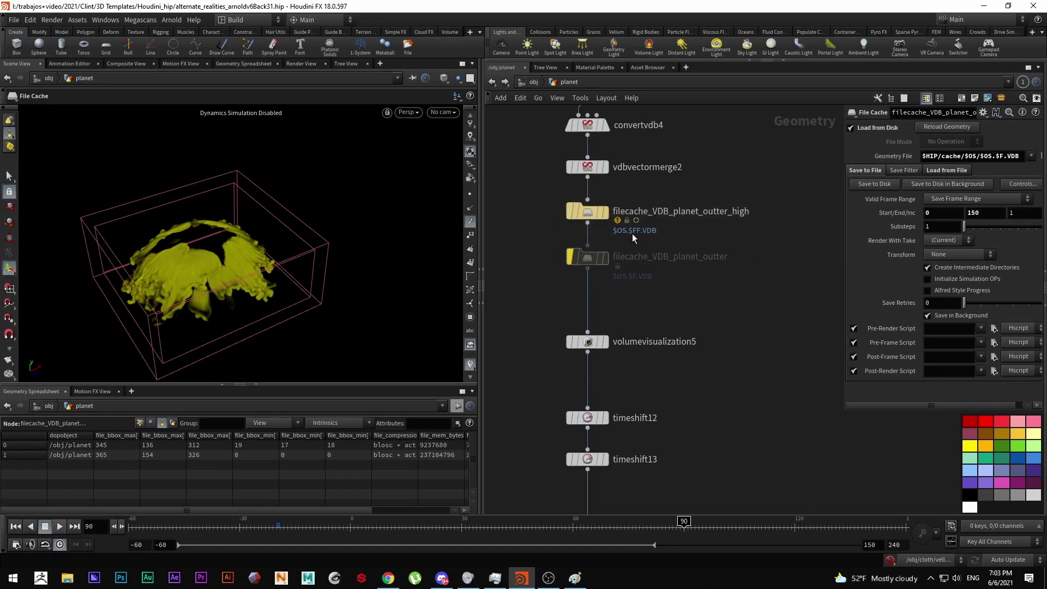
pyautogui.click(587, 213)
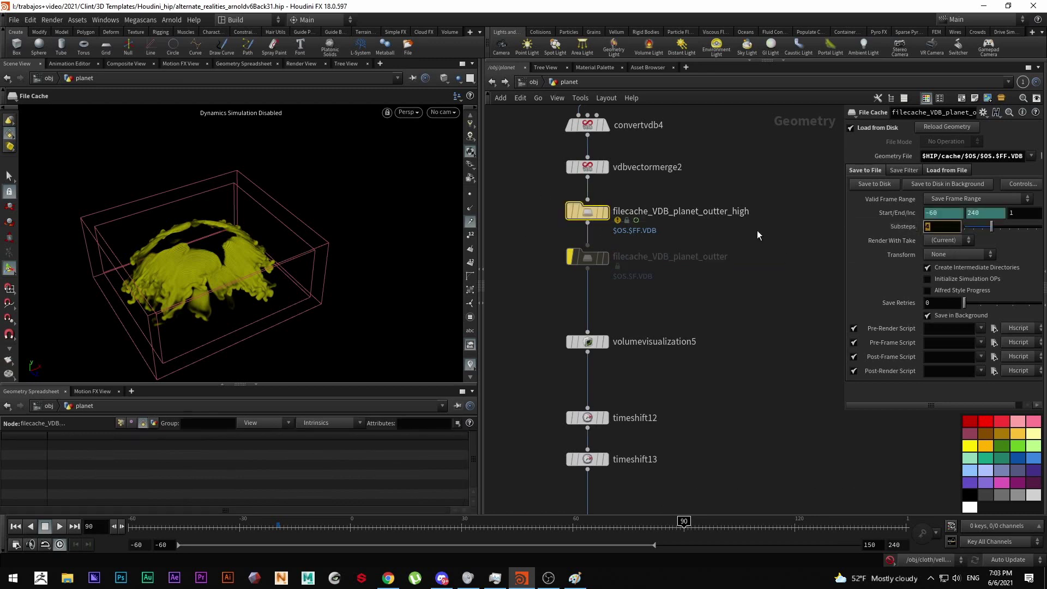
pyautogui.scroll(-1, 731, 286)
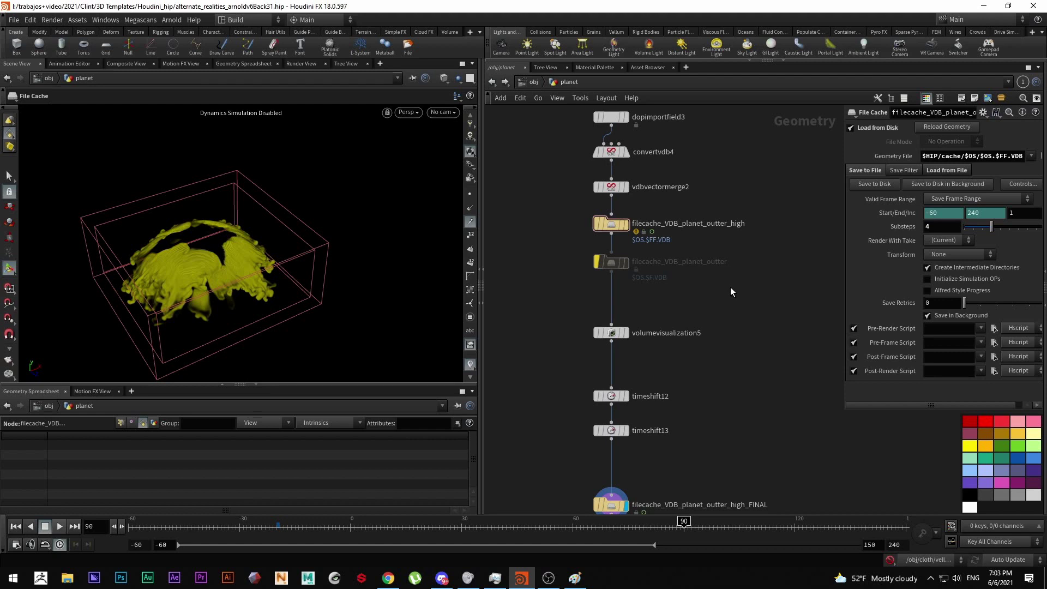
pyautogui.click(928, 226)
pyautogui.moveTo(798, 249); pyautogui.dragTo(583, 209)
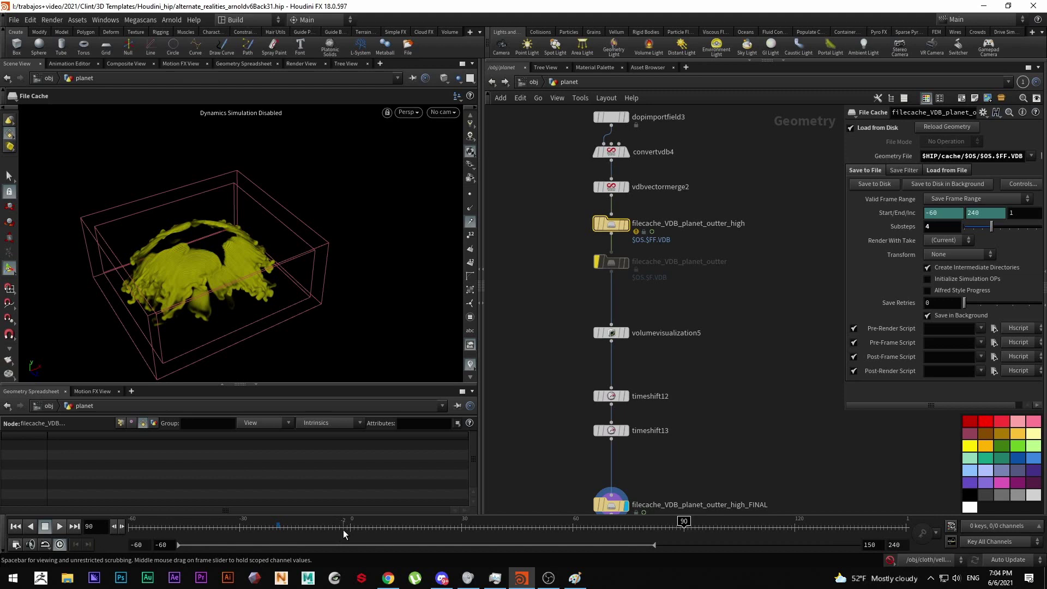
# Display timeshift12, re-enter its frame expression as $FF/4, and display timeshift13 to check its frame expression.
pyautogui.moveTo(685, 387); pyautogui.dragTo(682, 344, button='middle')
pyautogui.click(622, 352)
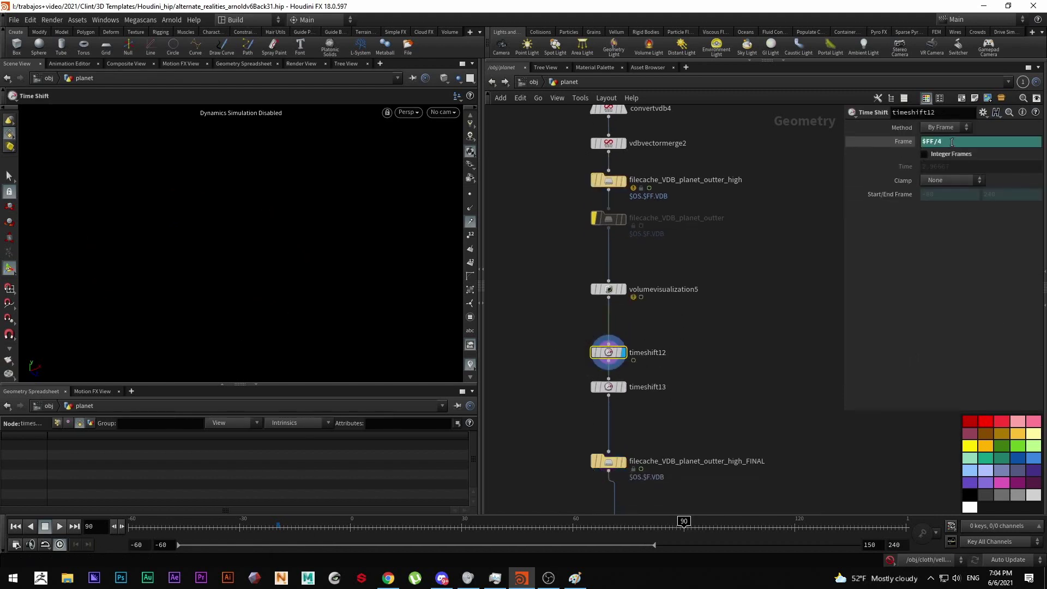
pyautogui.write('/4')
pyautogui.press('Return')
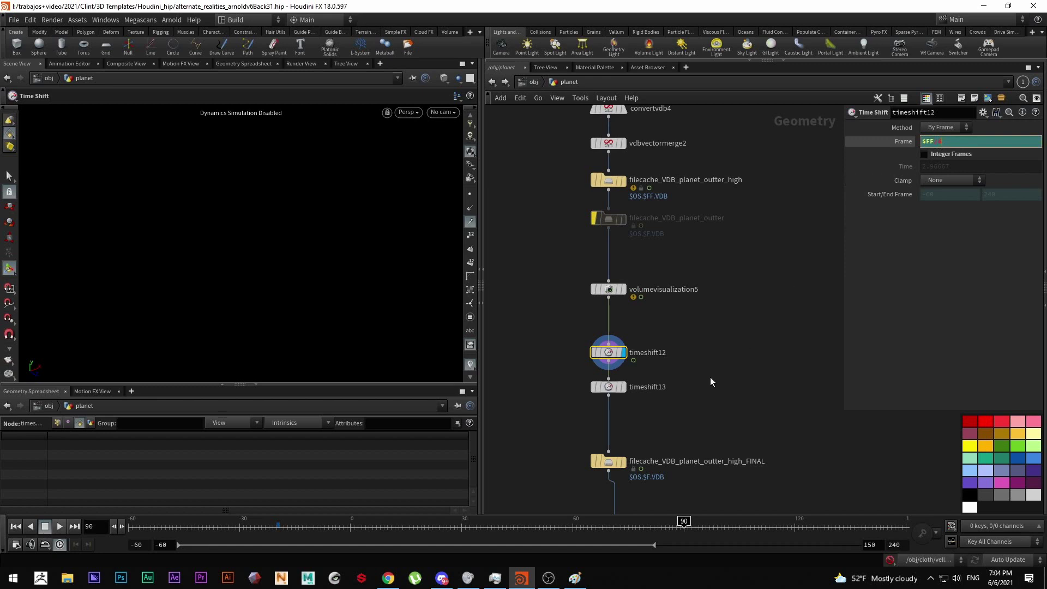
pyautogui.click(624, 387)
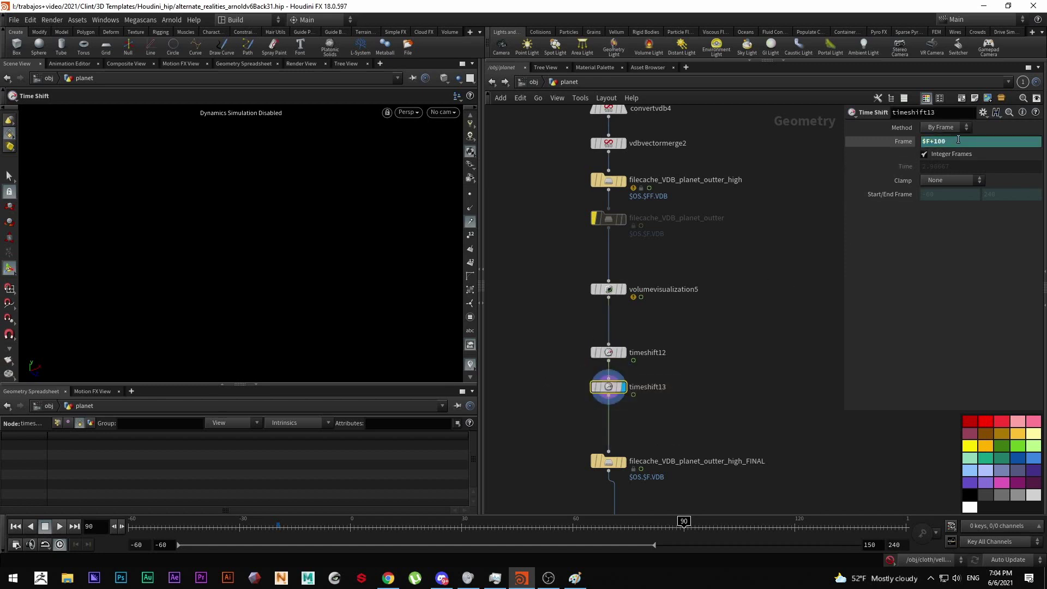
pyautogui.click(955, 141)
# Display filecache_VDB_planet_outter_high_FINAL again and scrub its smoke to frame 124.
pyautogui.moveTo(724, 383); pyautogui.dragTo(724, 296, button='middle')
pyautogui.click(625, 375)
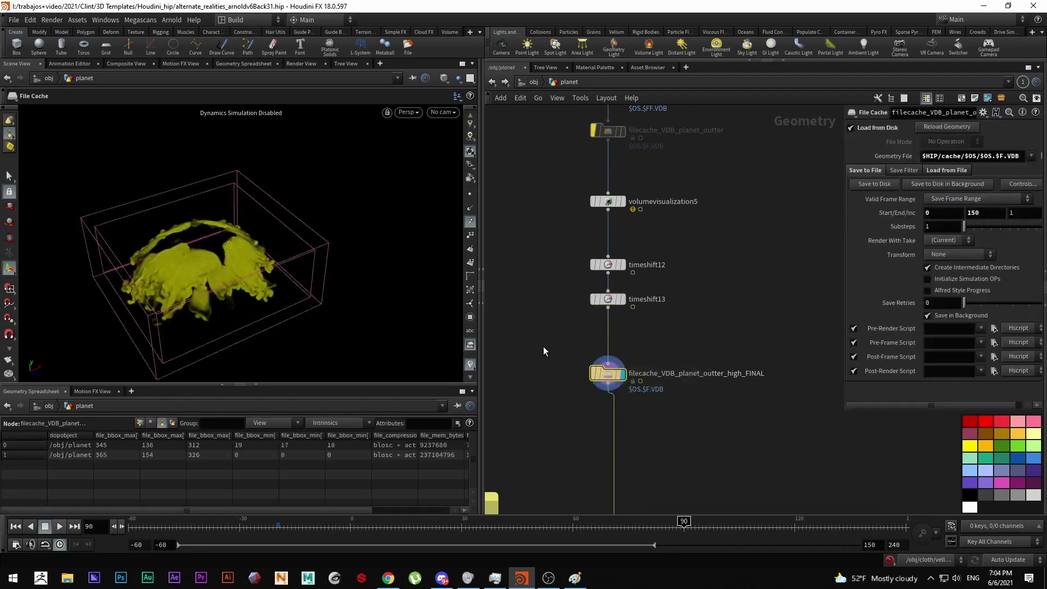
pyautogui.moveTo(547, 526); pyautogui.dragTo(810, 524)
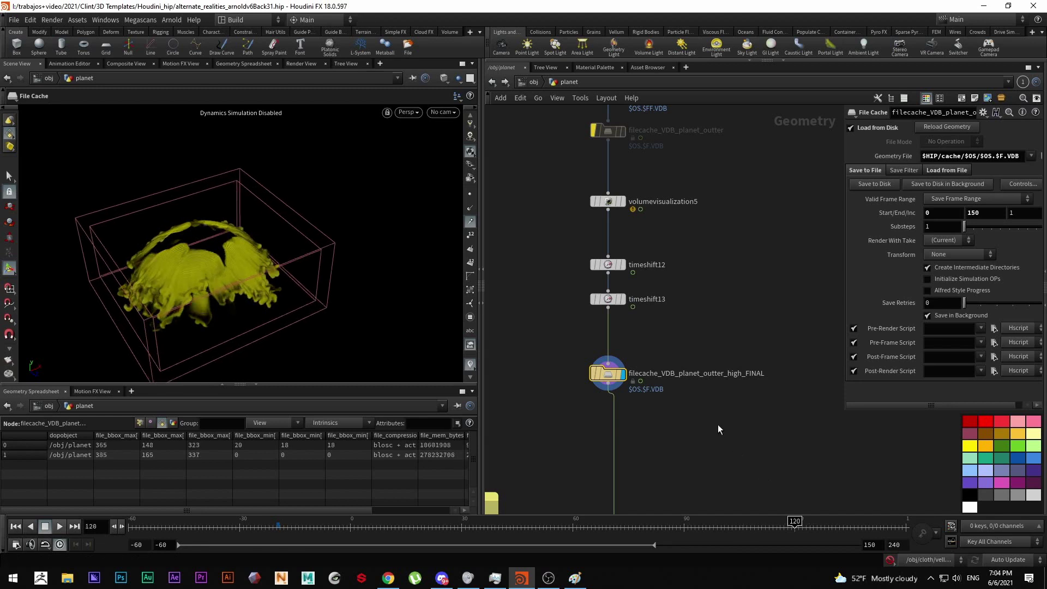
# Go to the torus-based particle source chain and compare torus1, transform1 and scatter1 in the viewport.
pyautogui.moveTo(706, 443); pyautogui.dragTo(711, 393, button='middle')
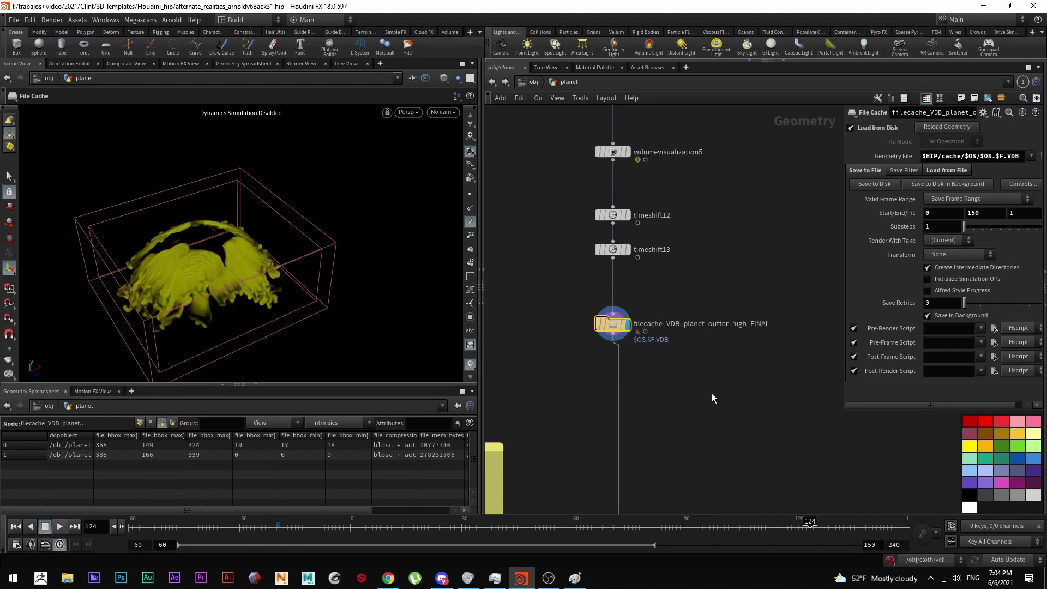
pyautogui.moveTo(712, 394); pyautogui.dragTo(710, 315, button='middle')
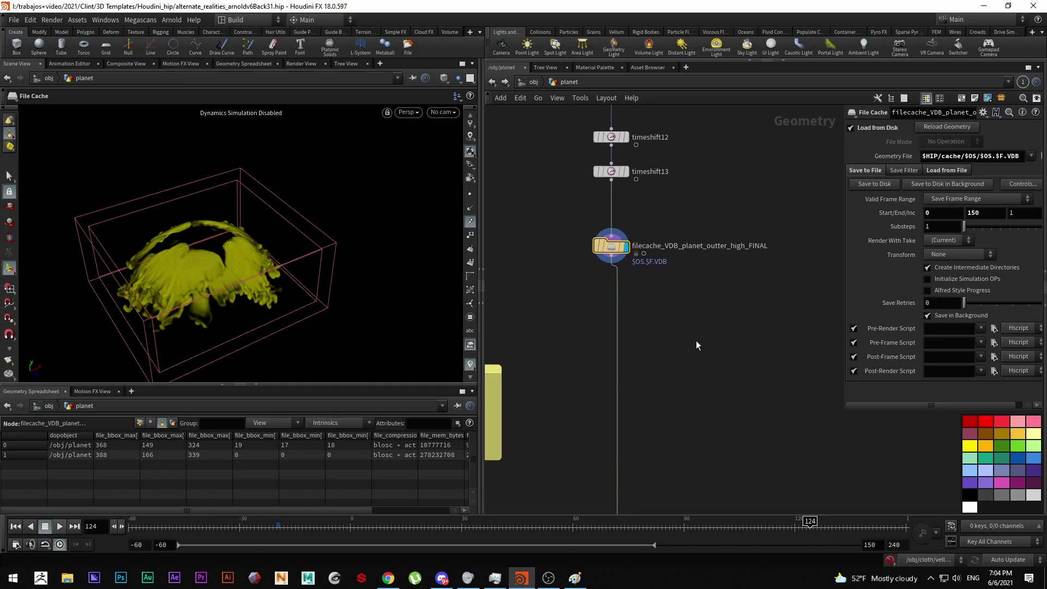
pyautogui.scroll(-6, 697, 327)
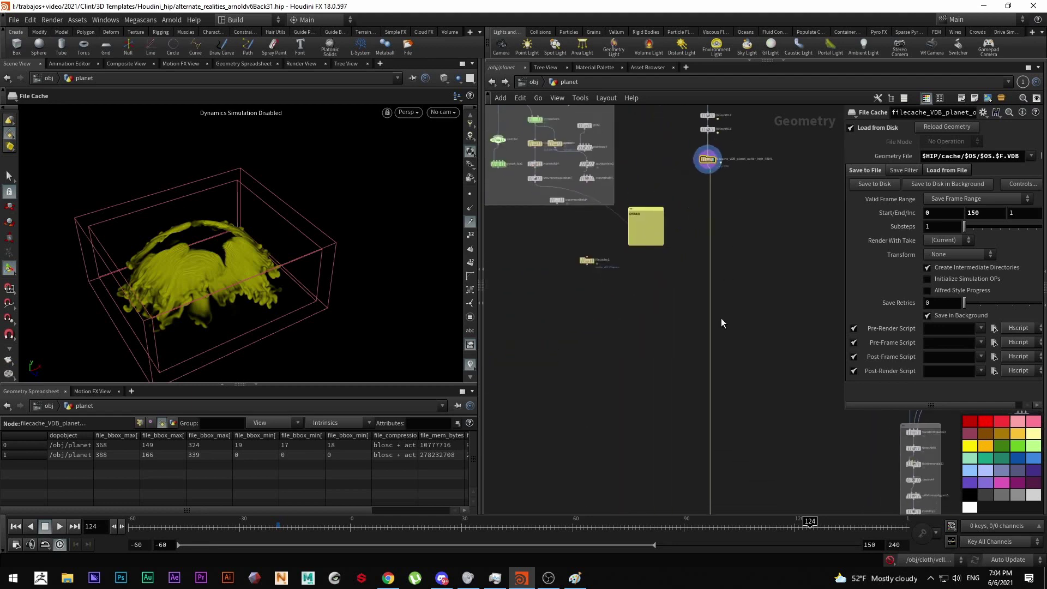
pyautogui.scroll(6, 697, 306)
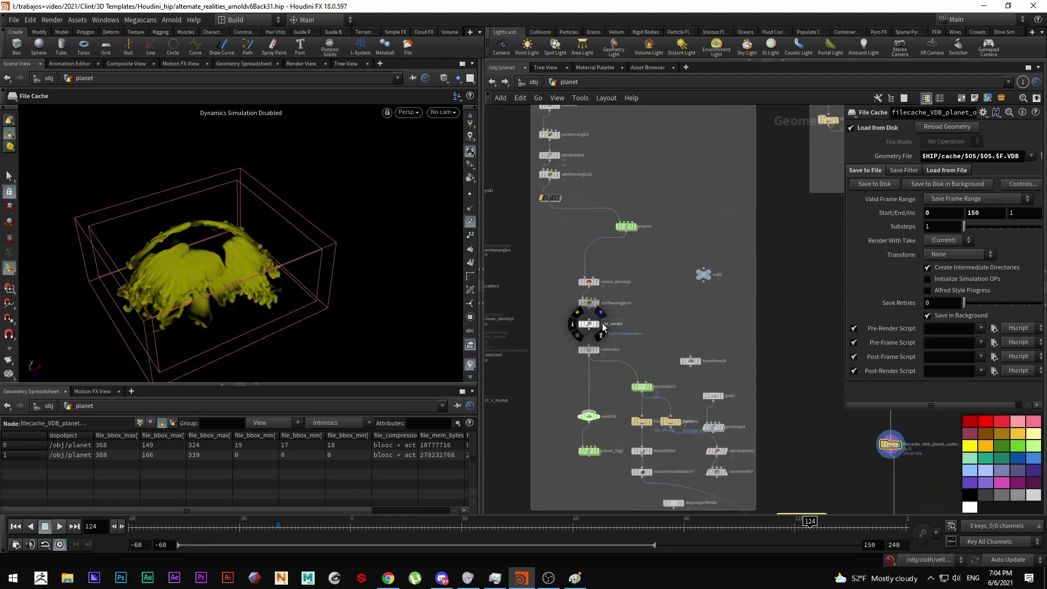
pyautogui.moveTo(643, 248); pyautogui.dragTo(662, 348, button='middle')
pyautogui.moveTo(630, 208); pyautogui.dragTo(635, 298, button='middle')
pyautogui.scroll(2, 605, 212)
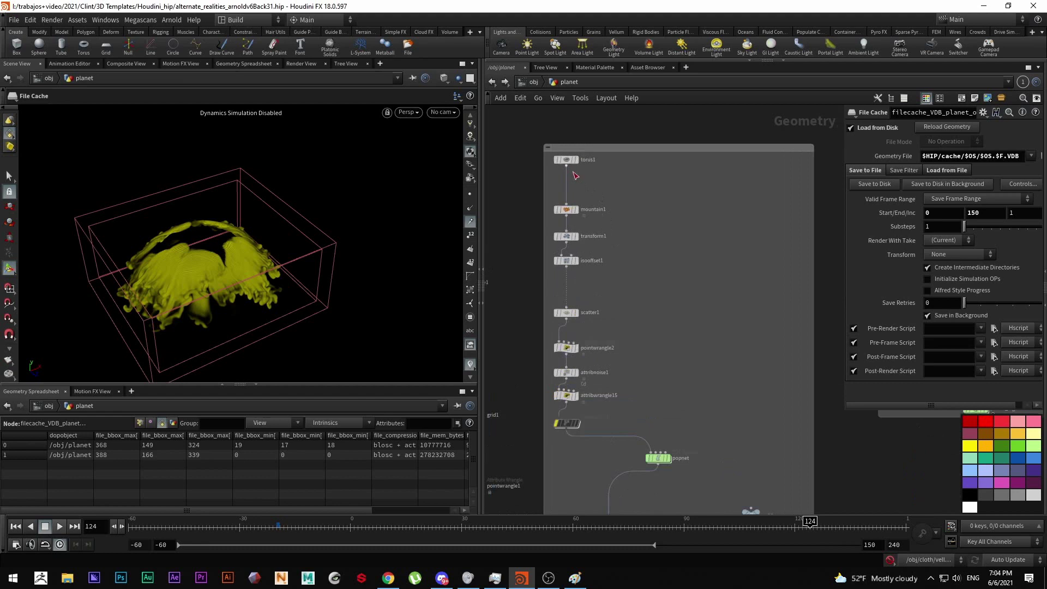
pyautogui.click(575, 161)
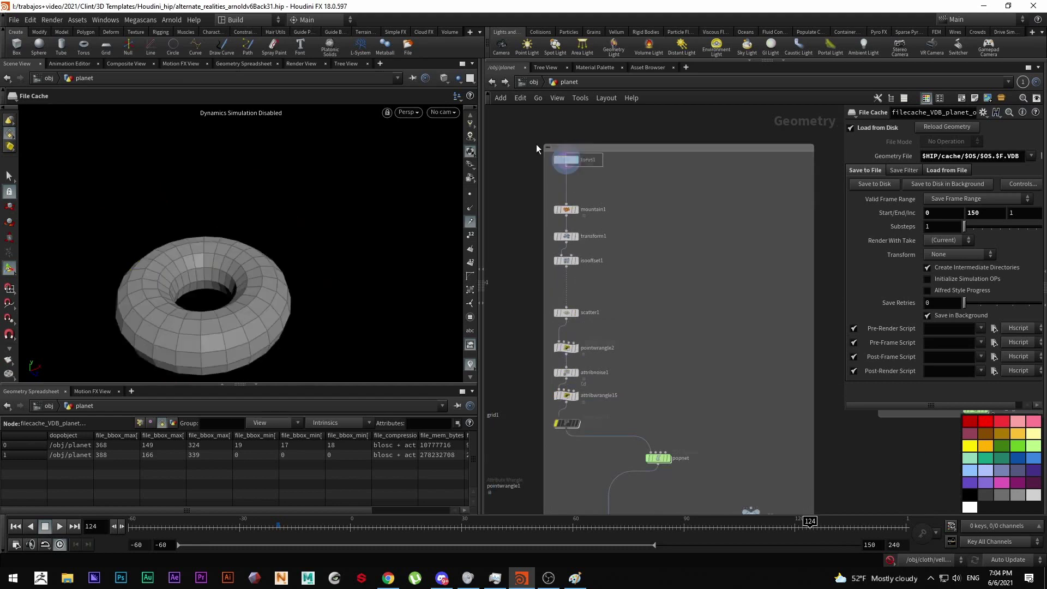
pyautogui.click(574, 313)
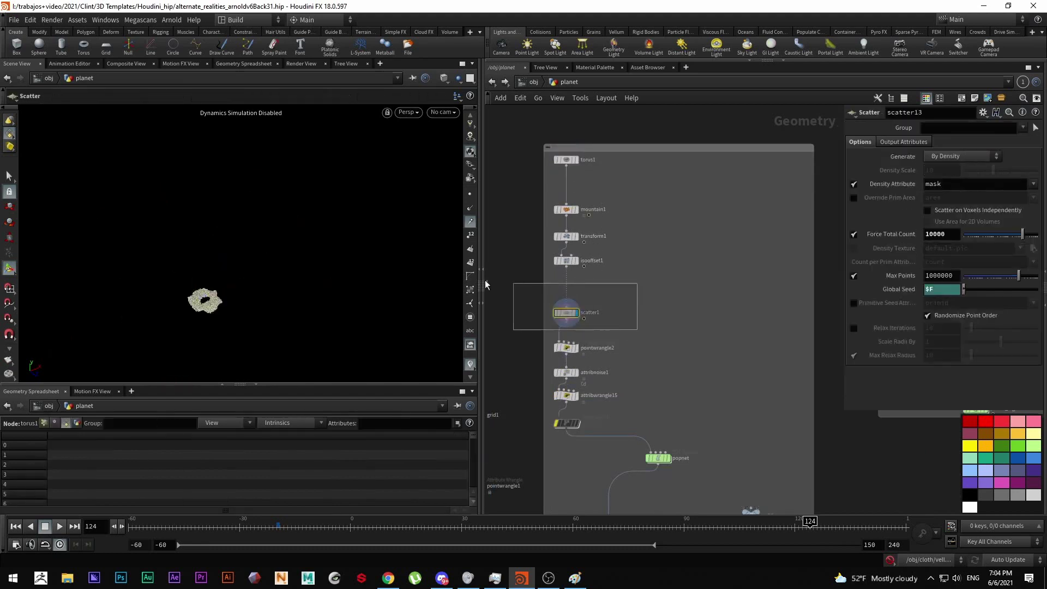
pyautogui.click(576, 236)
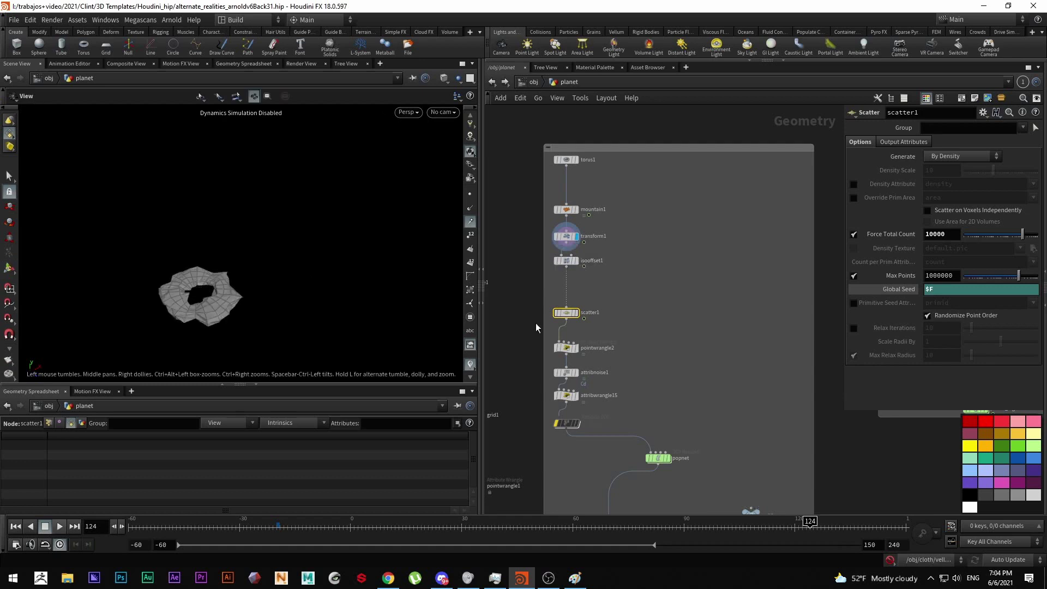
pyautogui.click(576, 312)
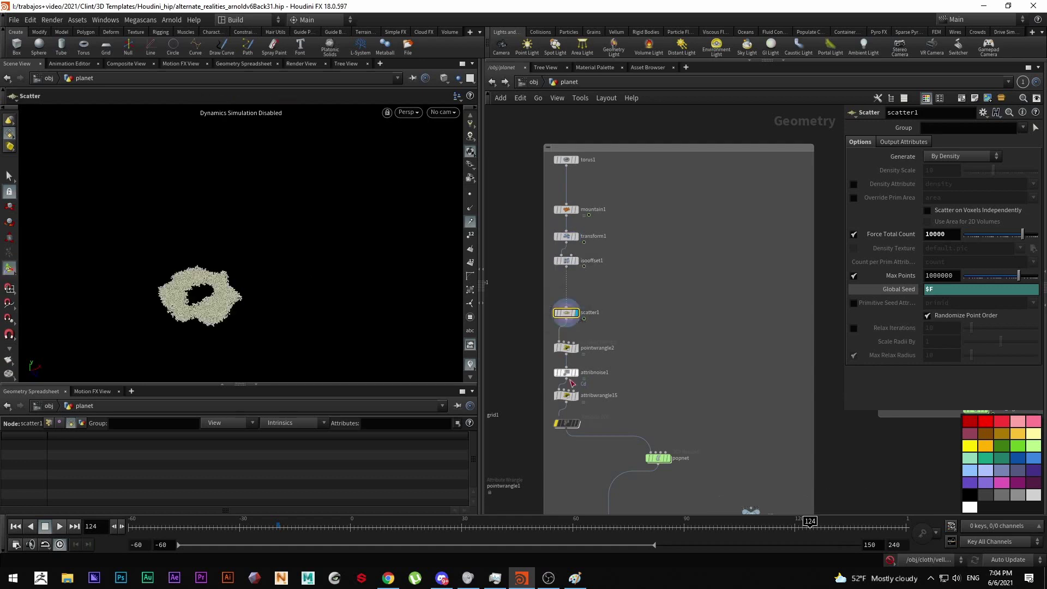
# Display attribwrangle15 and inspect the vectors on the scattered points up close.
pyautogui.click(575, 395)
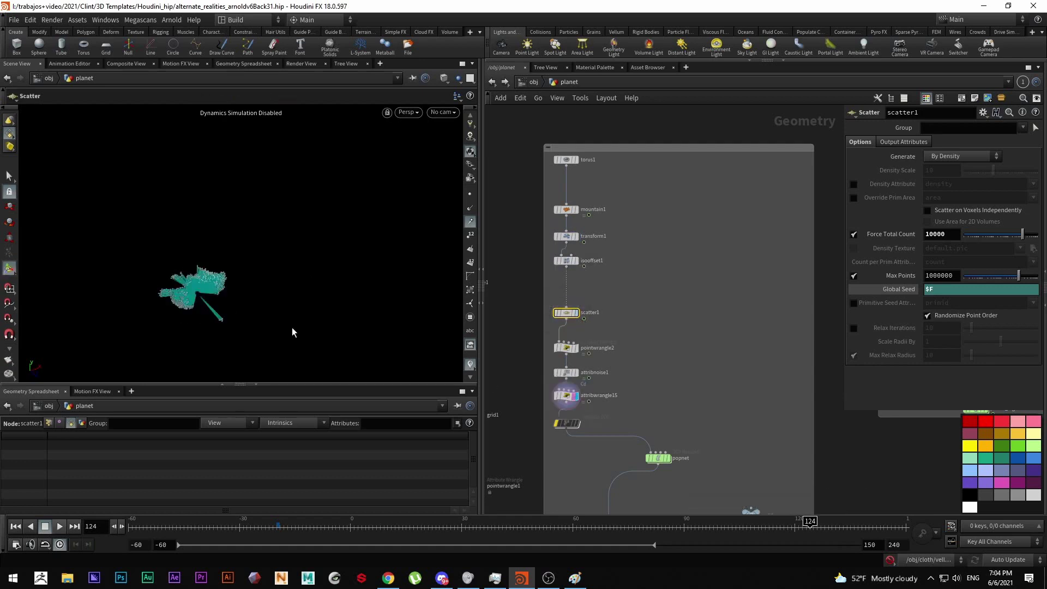
pyautogui.scroll(5, 606, 388)
pyautogui.keyDown('alt'); pyautogui.moveTo(182, 257); pyautogui.dragTo(211, 306, button='right'); pyautogui.keyUp('alt')
pyautogui.keyDown('alt'); pyautogui.moveTo(212, 306); pyautogui.dragTo(221, 254, button='middle'); pyautogui.keyUp('alt')
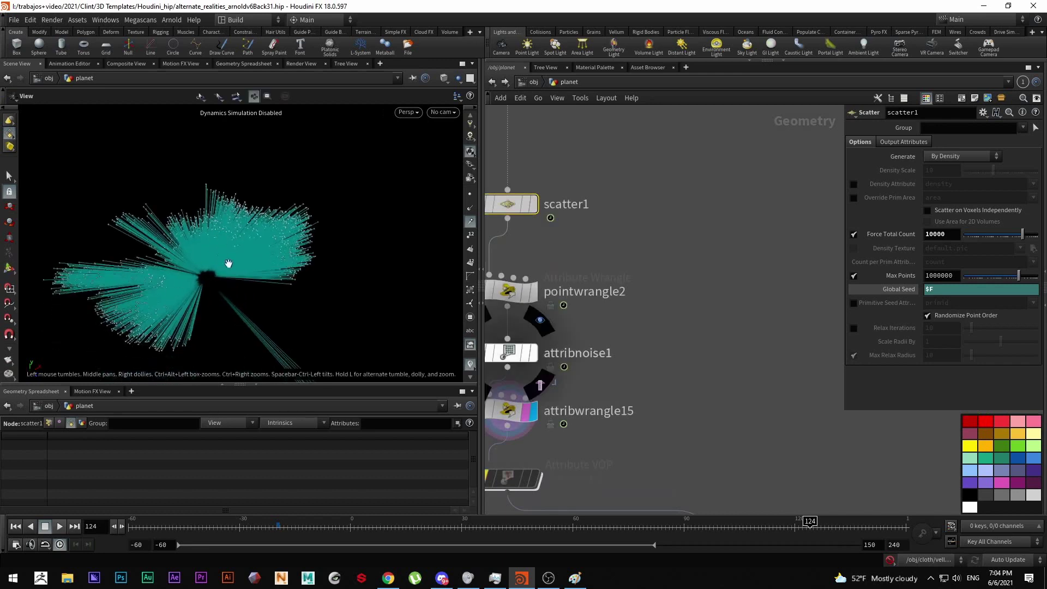
pyautogui.scroll(-5, 638, 316)
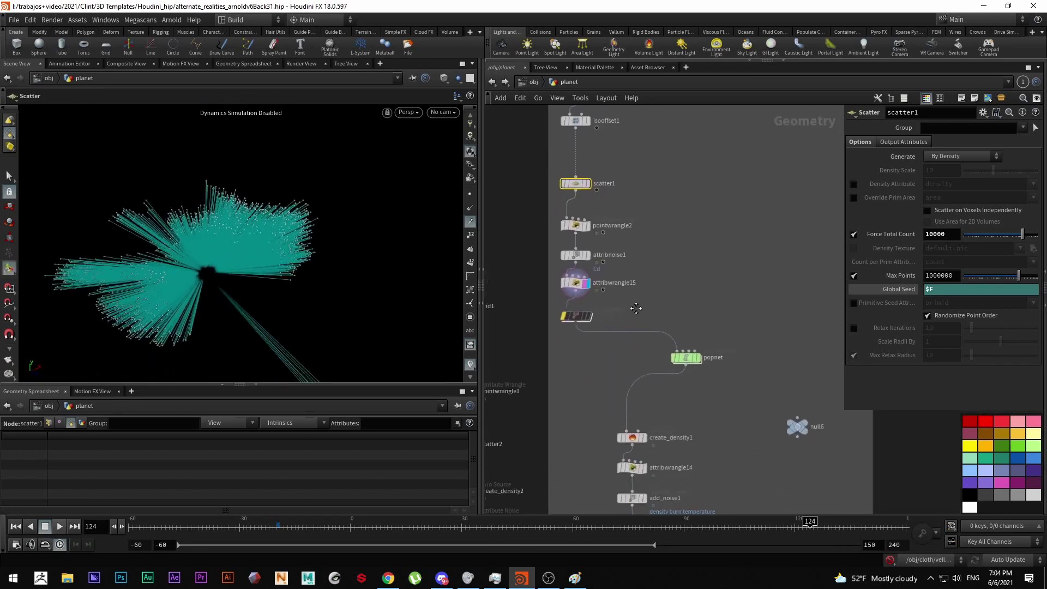
# Display the popnet particle simulation and move its node in line above create_density1.
pyautogui.click(699, 355)
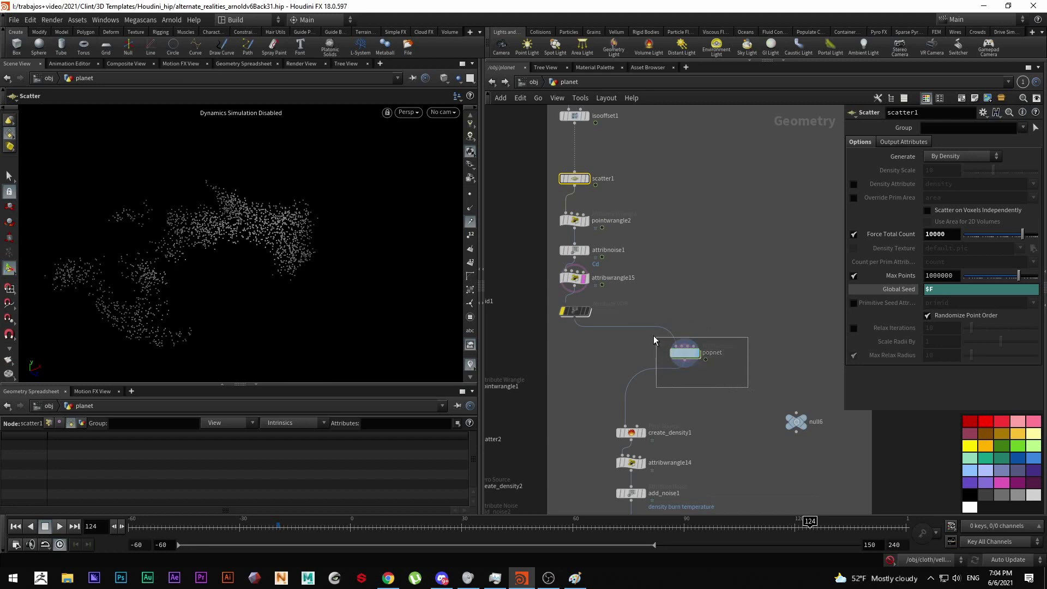
pyautogui.click(671, 348)
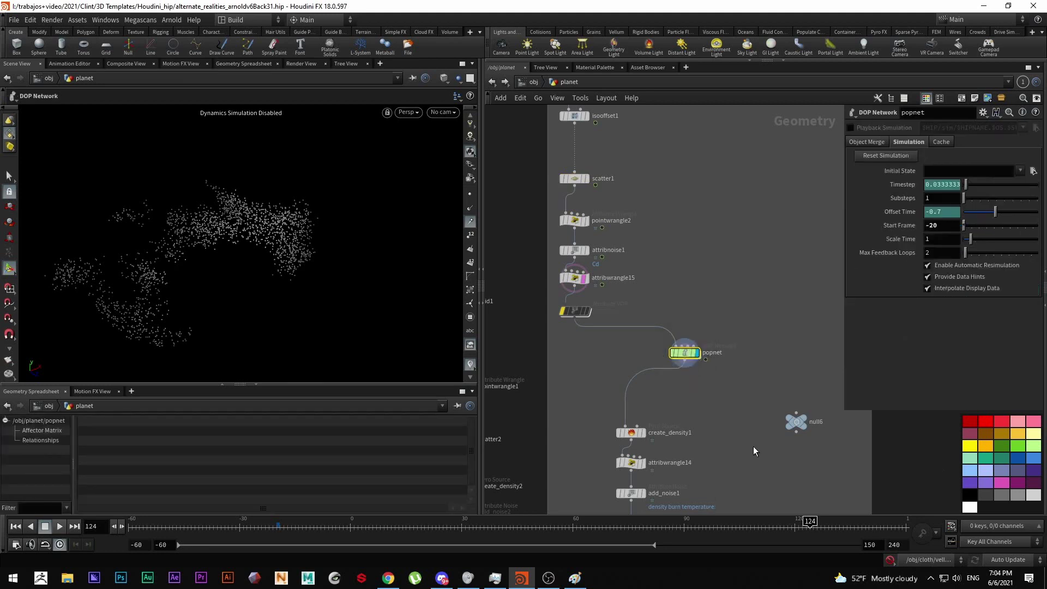
pyautogui.moveTo(685, 356); pyautogui.dragTo(633, 388)
pyautogui.moveTo(617, 384)
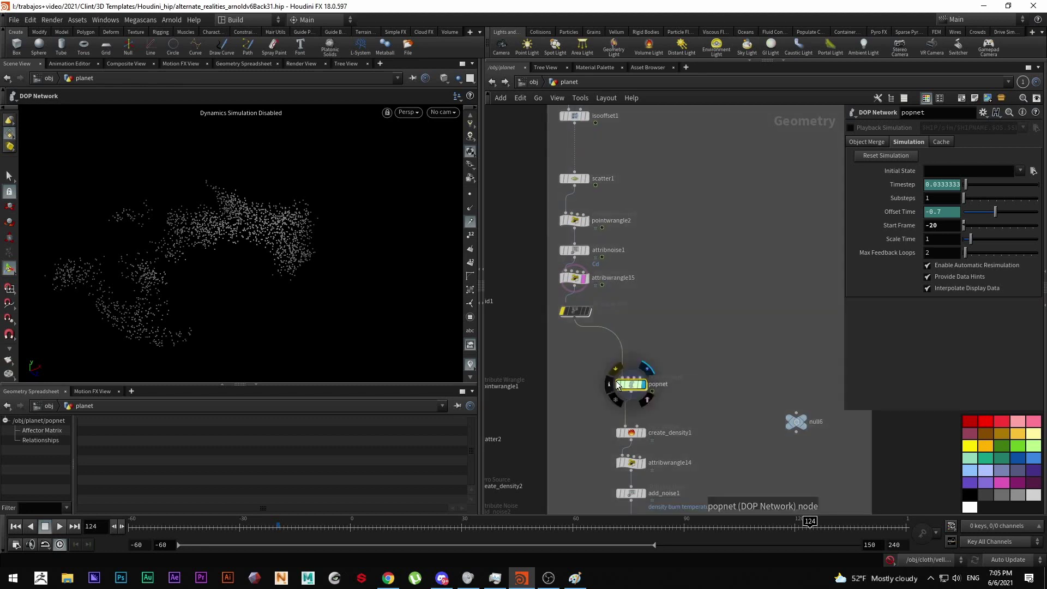
pyautogui.press('Escape')
# Scrub the popnet particles to frame 47, look inside the popnet's solver network and return to the planet network.
pyautogui.moveTo(273, 240); pyautogui.dragTo(293, 271)
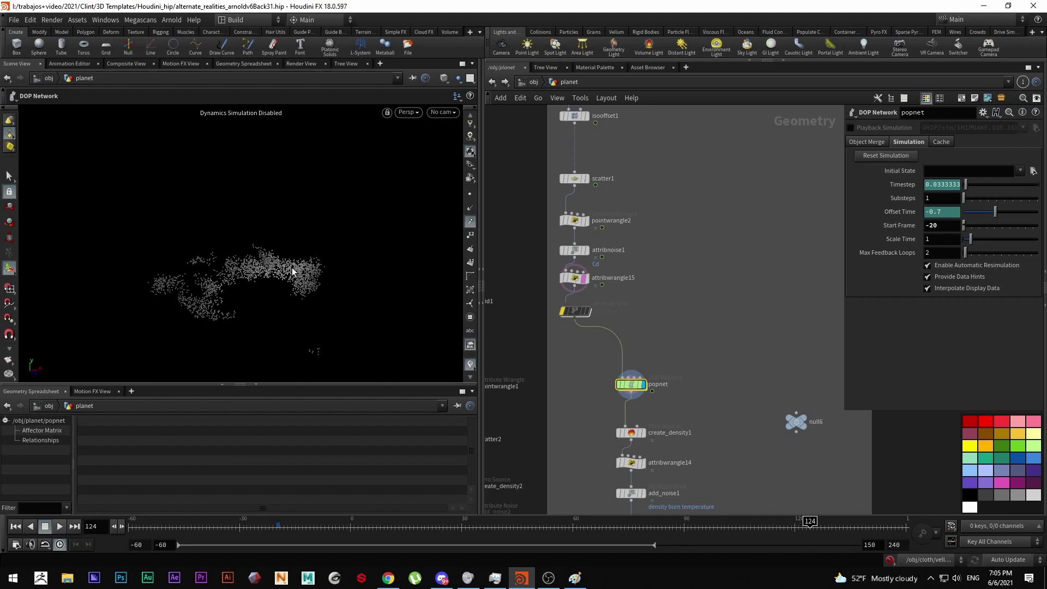
pyautogui.moveTo(283, 526); pyautogui.dragTo(662, 543)
pyautogui.keyDown('alt'); pyautogui.moveTo(367, 300); pyautogui.dragTo(333, 284); pyautogui.keyUp('alt')
pyautogui.moveTo(483, 528); pyautogui.dragTo(526, 530)
pyautogui.doubleClick(634, 389)
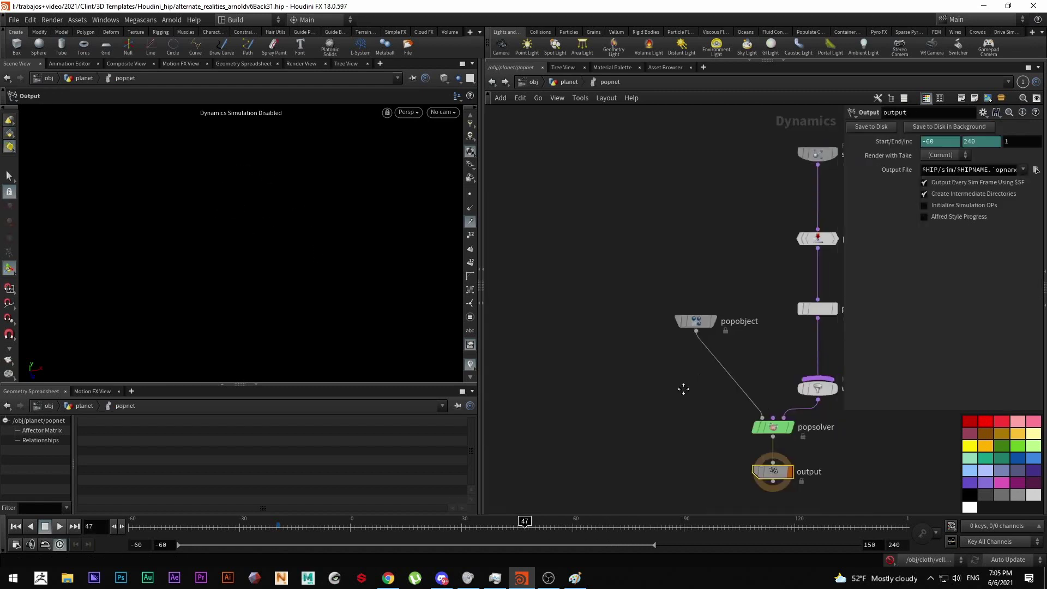
pyautogui.click(569, 83)
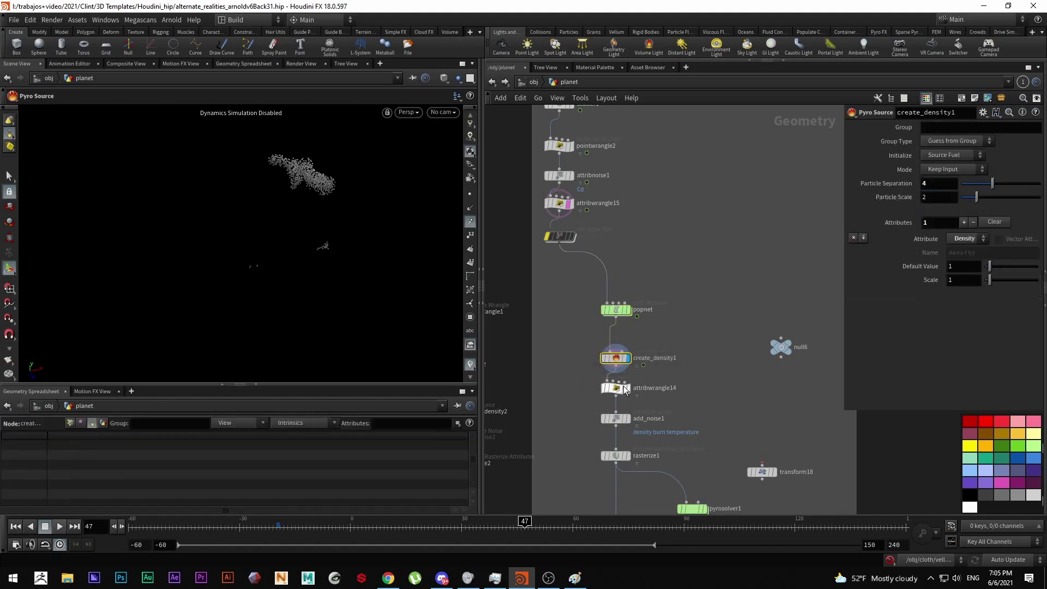
# Display rasterize1 and check its volume at frames 1 and -7.
pyautogui.click(615, 358)
pyautogui.moveTo(674, 407); pyautogui.dragTo(652, 314, button='middle')
pyautogui.click(601, 363)
pyautogui.moveTo(353, 527)
pyautogui.mouseDown()
pyautogui.moveTo(325, 527)
pyautogui.moveTo(354, 524)
pyautogui.mouseUp()
pyautogui.moveTo(619, 391); pyautogui.dragTo(620, 349, button='middle')
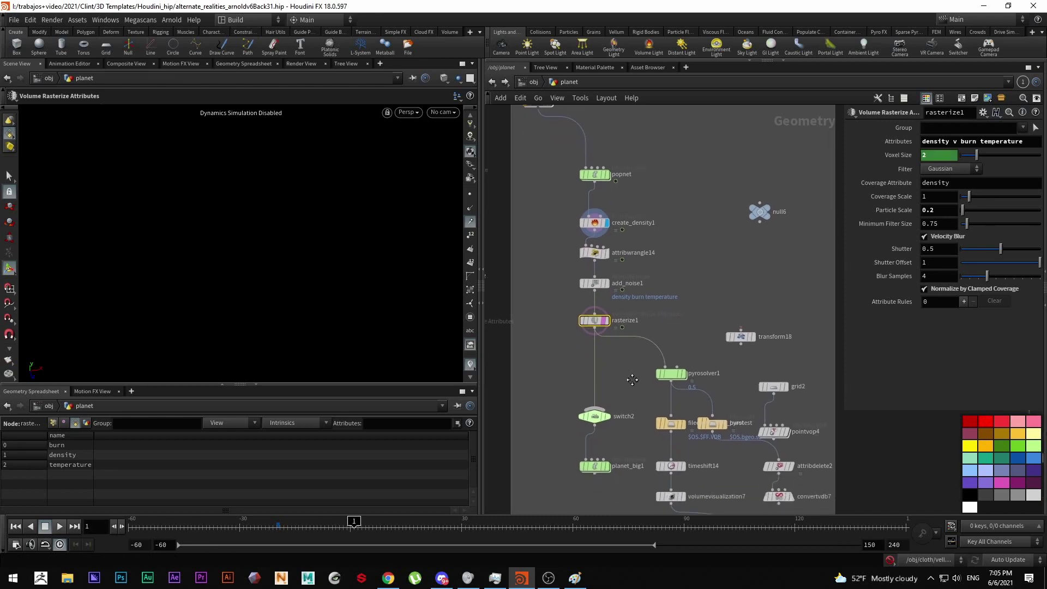
pyautogui.scroll(4, 698, 354)
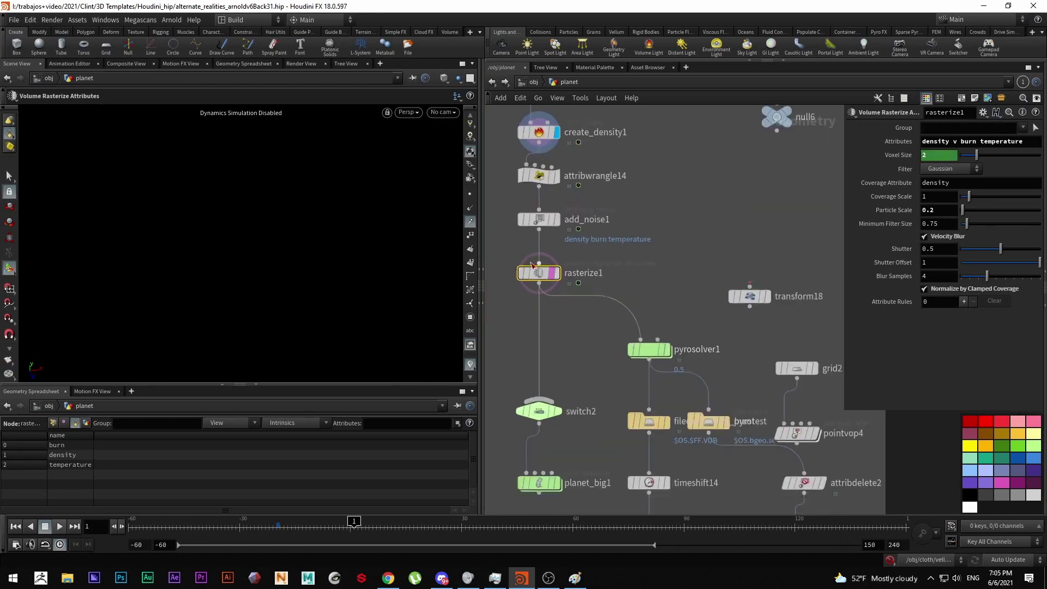
pyautogui.click(556, 272)
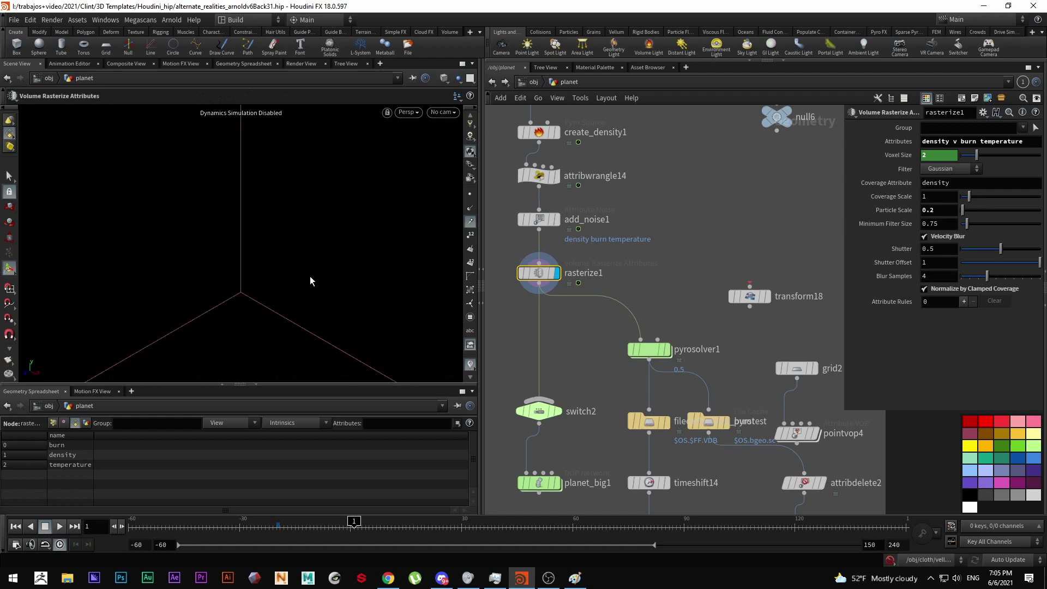
pyautogui.click(325, 527)
pyautogui.moveTo(614, 264); pyautogui.dragTo(629, 427, button='middle')
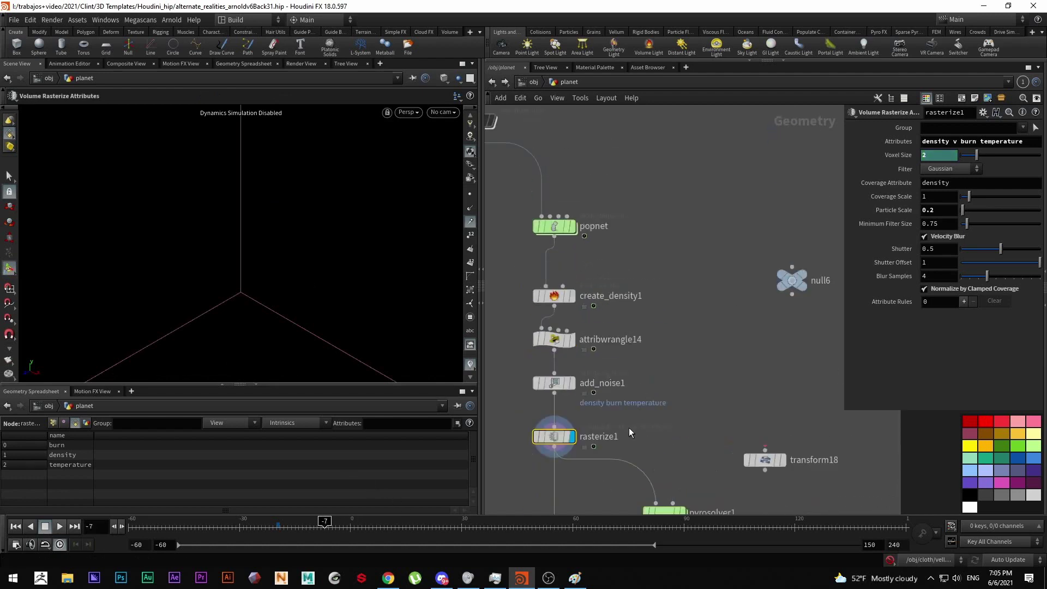
# Display popnet, open its solver network and step the timeline back to frame -23.
pyautogui.click(570, 226)
pyautogui.moveTo(504, 137); pyautogui.dragTo(586, 257, button='middle')
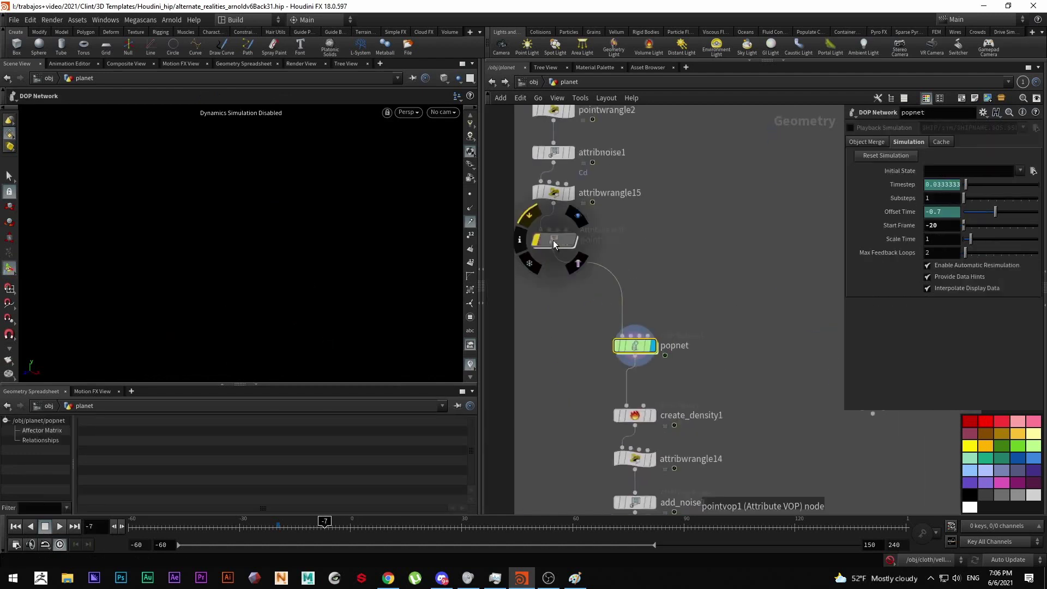
pyautogui.doubleClick(633, 346)
pyautogui.press('Left')
pyautogui.press('Left')
pyautogui.press('Left')
pyautogui.press('Left')
pyautogui.press('Left')
pyautogui.press('Left')
pyautogui.press('Left')
pyautogui.press('Left')
pyautogui.press('Left')
pyautogui.press('Left')
pyautogui.press('Left')
pyautogui.press('Left')
pyautogui.press('Left')
pyautogui.press('Left')
pyautogui.press('Left')
pyautogui.press('Left')
pyautogui.click(889, 560)
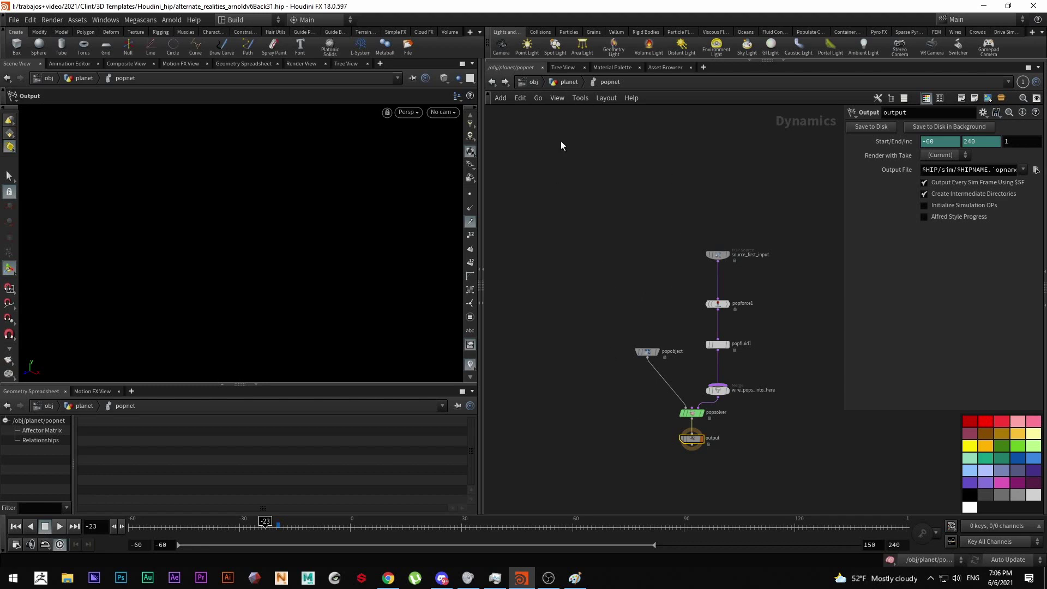
# Return to the planet network, scrub the popnet particles over the timeline and show the viewport's reference grid.
pyautogui.click(561, 84)
pyautogui.moveTo(275, 525); pyautogui.dragTo(328, 522)
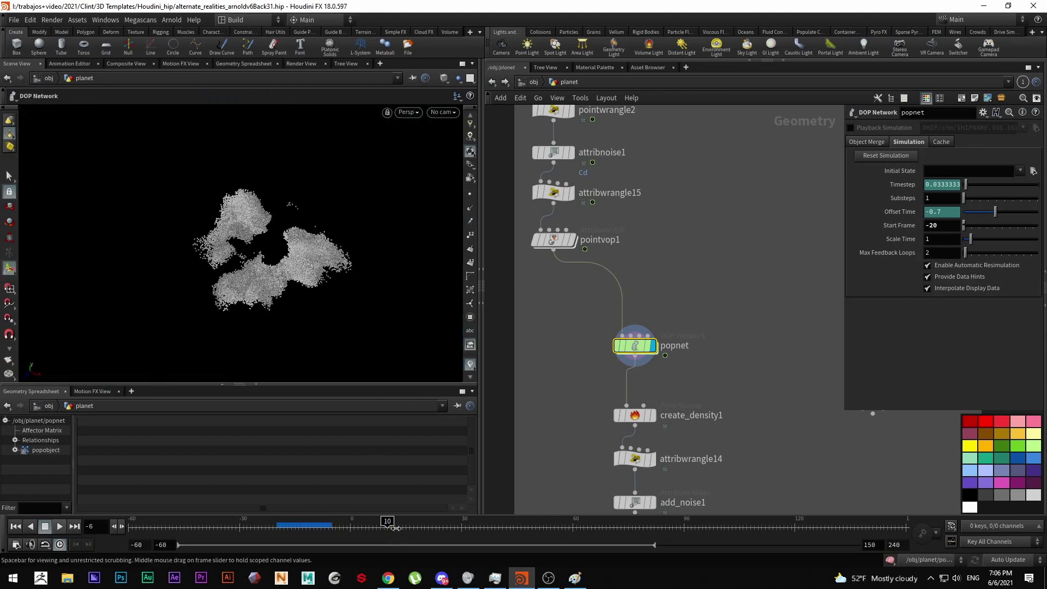
pyautogui.moveTo(400, 528); pyautogui.dragTo(524, 527)
pyautogui.scroll(3, 468, 155)
pyautogui.scroll(2, 468, 155)
pyautogui.click(471, 129)
pyautogui.keyDown('alt'); pyautogui.moveTo(357, 219); pyautogui.dragTo(406, 213); pyautogui.keyUp('alt')
pyautogui.moveTo(382, 272); pyautogui.dragTo(430, 322)
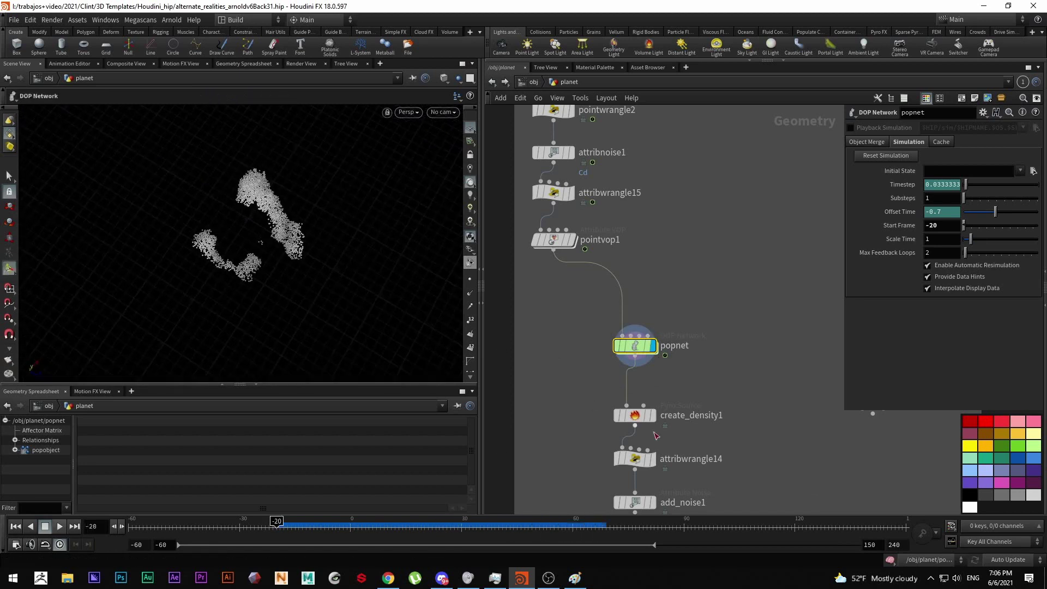
# Display attribwrangle14 at frame 62 and highlight its set(@P.x,0,@P.z) position expression.
pyautogui.moveTo(659, 426); pyautogui.dragTo(616, 322, button='middle')
pyautogui.click(594, 311)
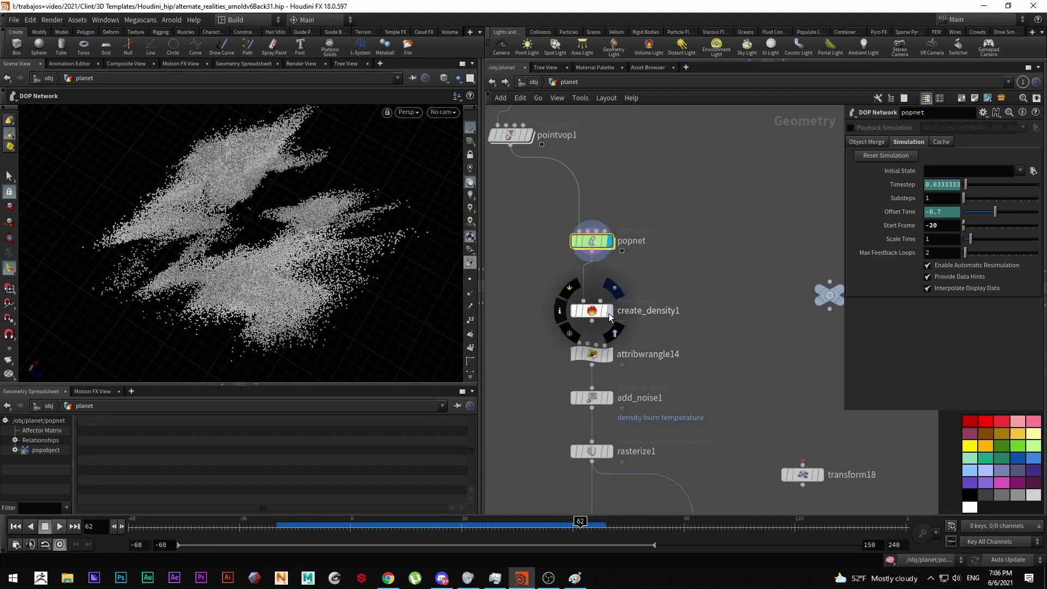
pyautogui.moveTo(606, 361)
pyautogui.click(594, 355)
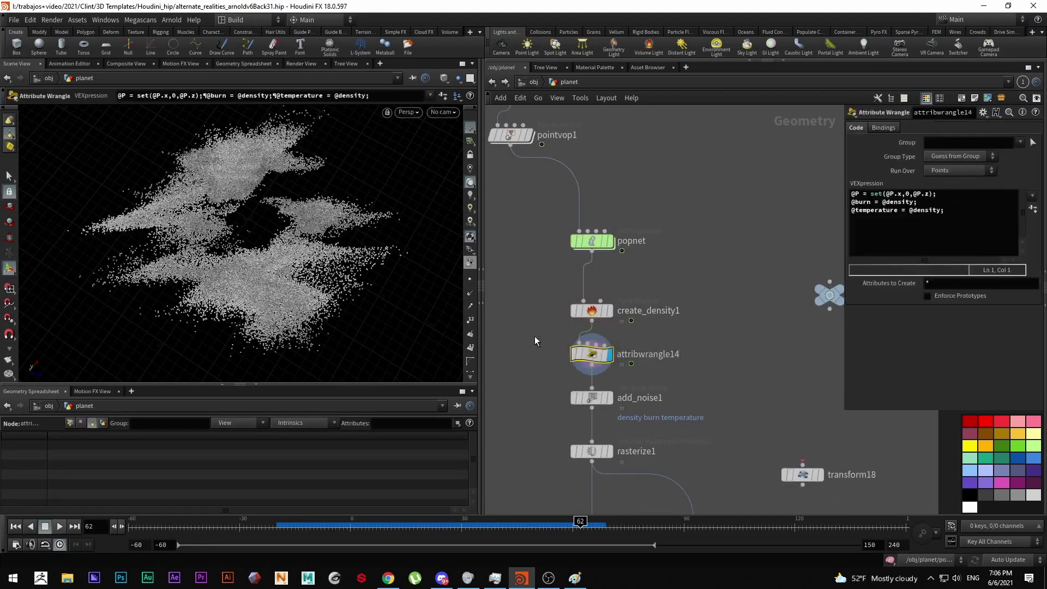
pyautogui.click(949, 194)
pyautogui.moveTo(939, 194); pyautogui.dragTo(867, 190)
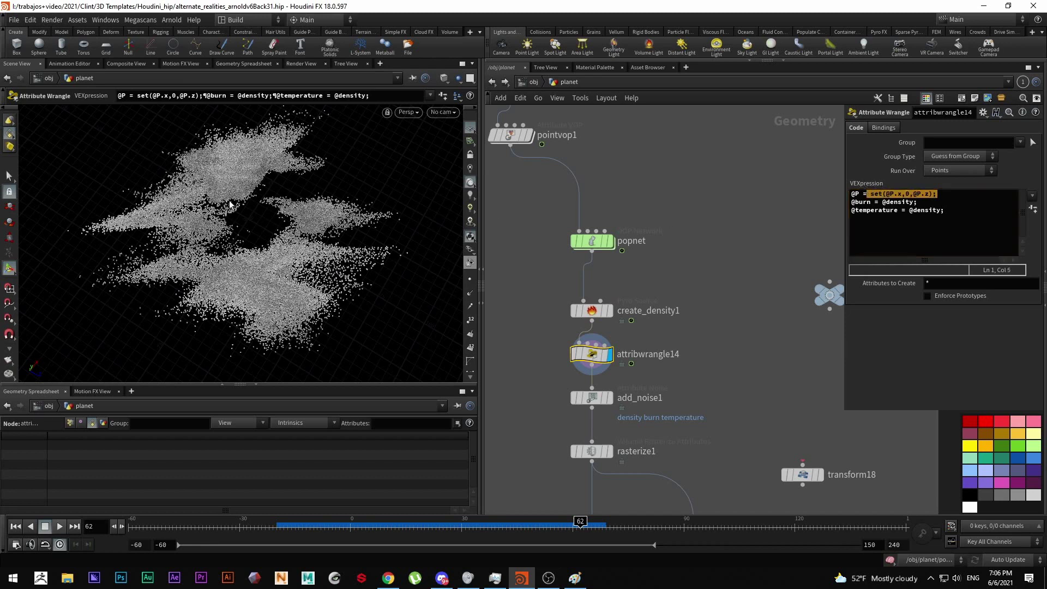
# Bypass attribwrangle14 and re-enable it to compare the original and flattened particles from a low side view.
pyautogui.press('Escape')
pyautogui.moveTo(254, 236); pyautogui.dragTo(271, 182)
pyautogui.press('Return')
pyautogui.click(572, 338)
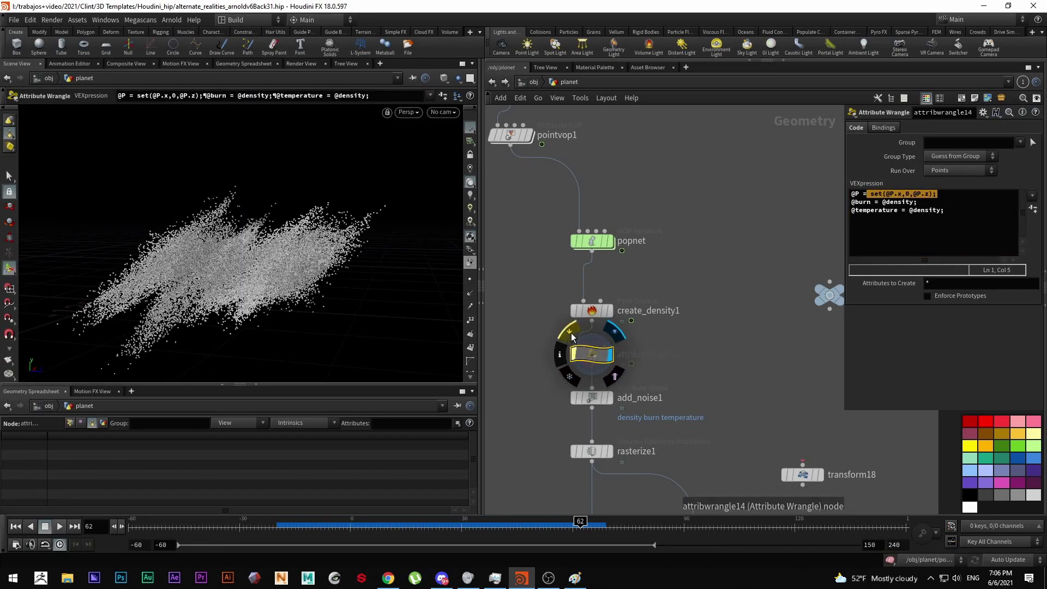
pyautogui.click(571, 337)
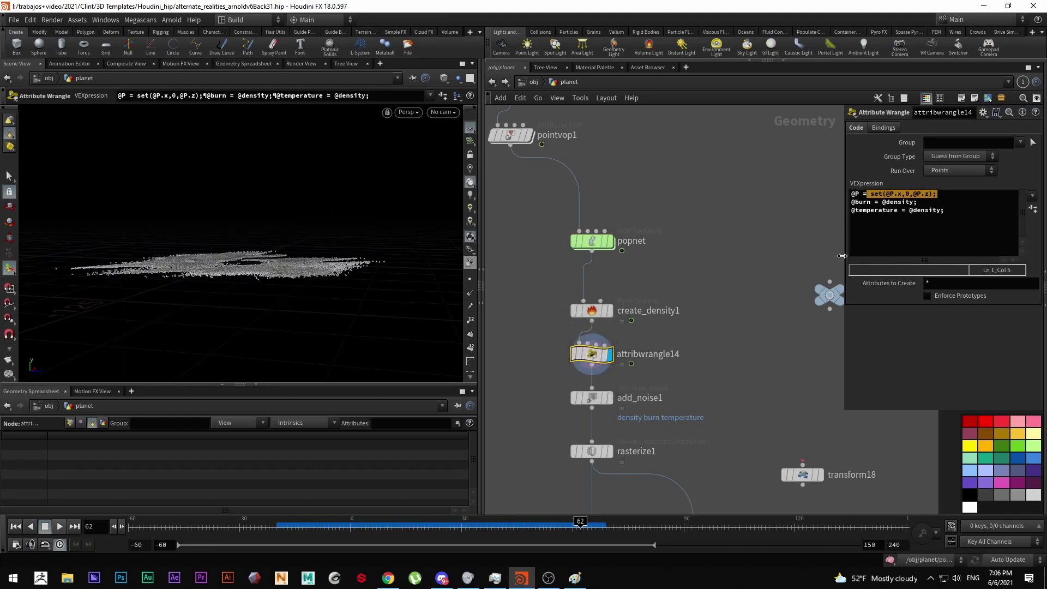
pyautogui.moveTo(922, 202); pyautogui.dragTo(855, 202)
pyautogui.click(918, 202)
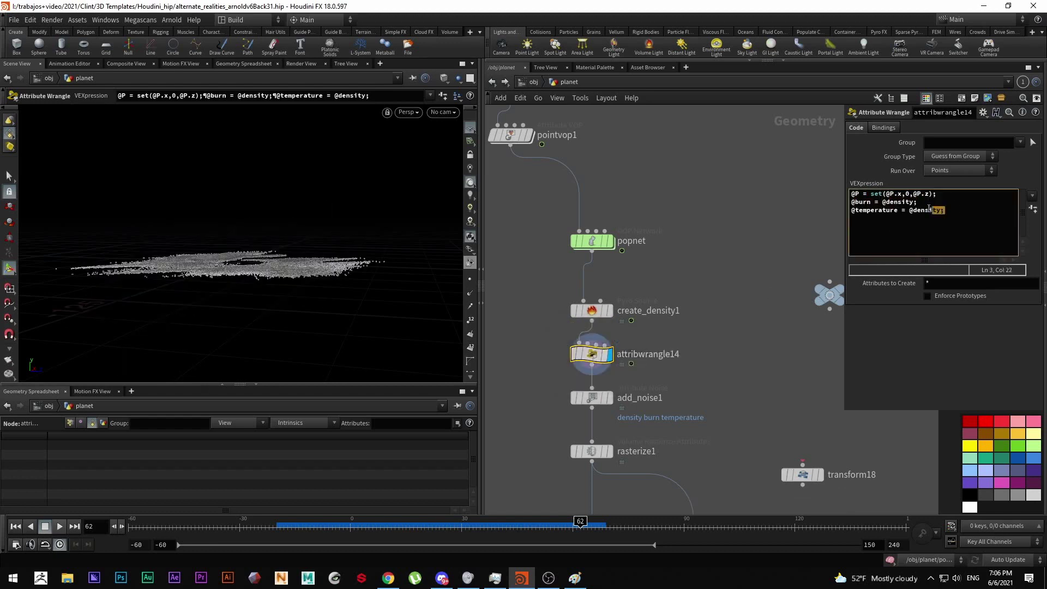
pyautogui.moveTo(951, 209); pyautogui.dragTo(849, 212)
pyautogui.click(953, 212)
pyautogui.moveTo(939, 212); pyautogui.dragTo(866, 210)
pyautogui.click(944, 210)
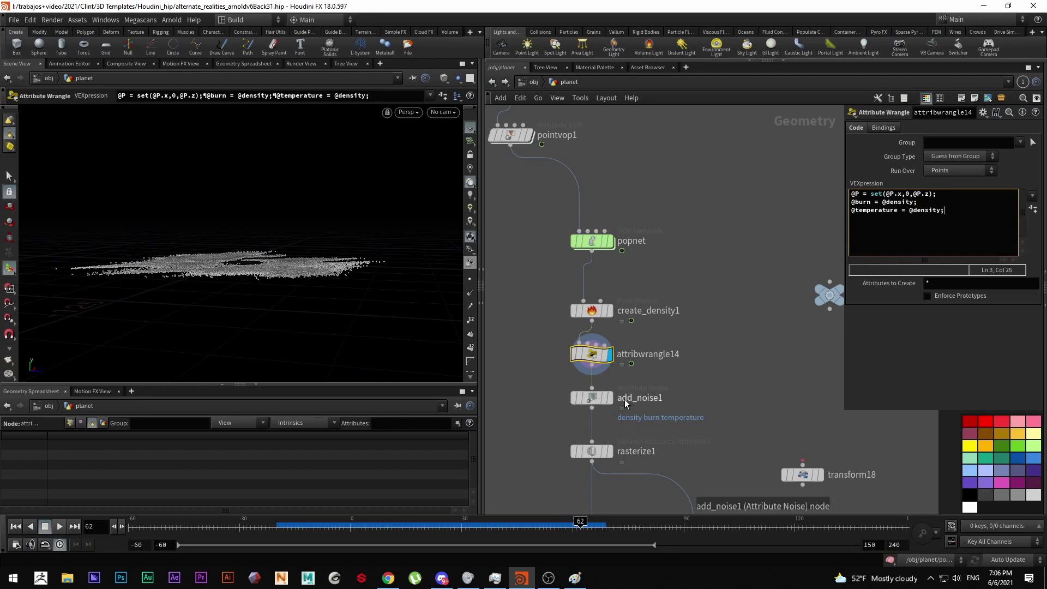
# Display add_noise1, visualize its density attribute on the points and scrub to frame 52.
pyautogui.click(593, 397)
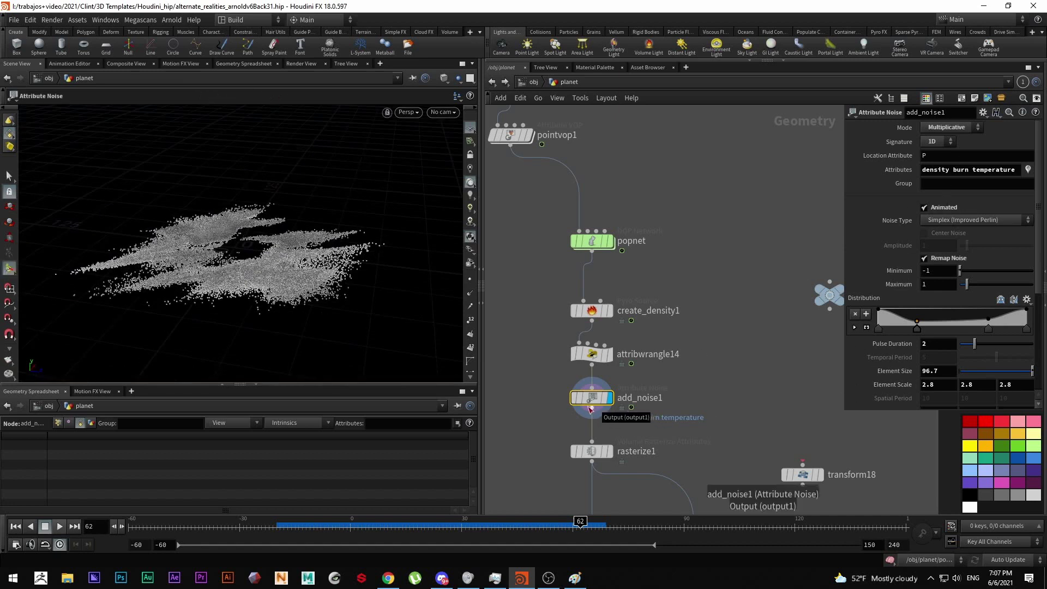
pyautogui.click(559, 398)
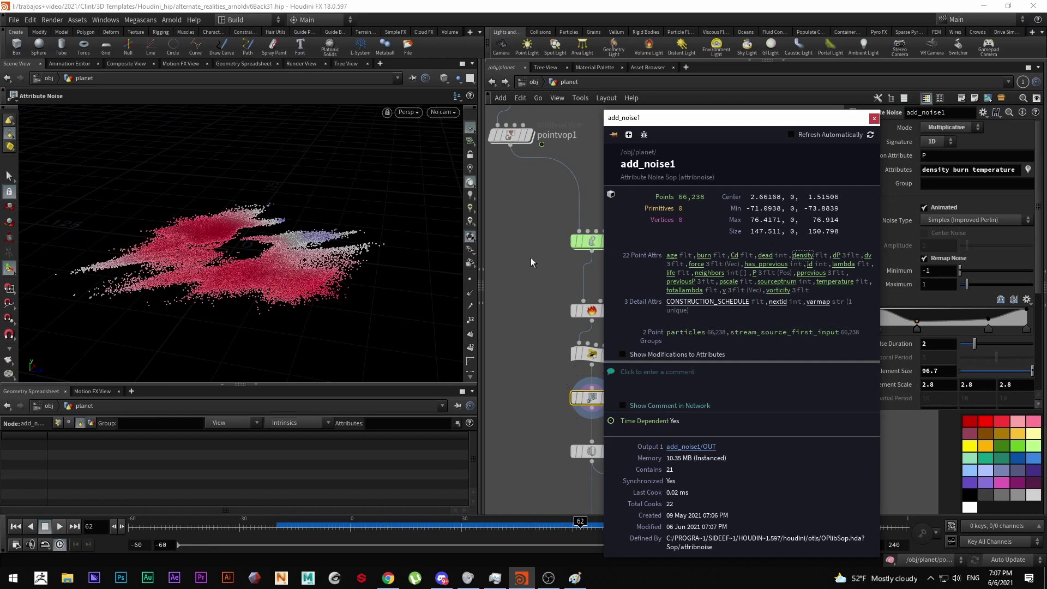
pyautogui.moveTo(519, 522); pyautogui.dragTo(542, 522)
# Display rasterize1's smoke volume and bring pyrosolver1 into view in the network.
pyautogui.moveTo(569, 486); pyautogui.dragTo(573, 409, button='middle')
pyautogui.click(616, 380)
pyautogui.click(593, 375)
pyautogui.moveTo(721, 411); pyautogui.dragTo(640, 270, button='middle')
pyautogui.moveTo(618, 309)
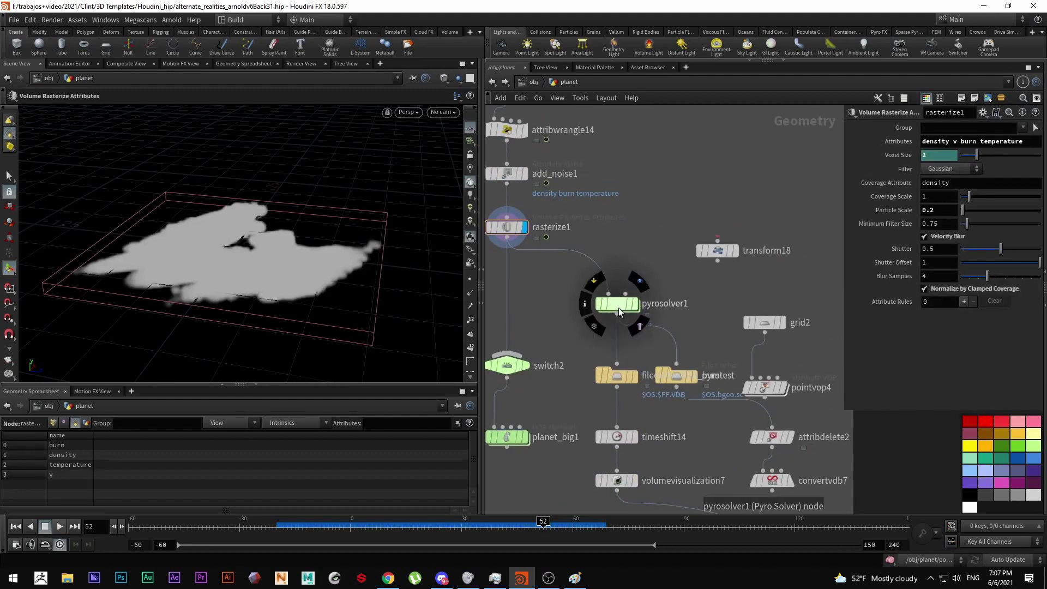
# Select pyrosolver1, go back to frame -20 and scrub its simulation forward to frame -13.
pyautogui.moveTo(624, 307)
pyautogui.mouseDown()
pyautogui.moveTo(624, 321)
pyautogui.moveTo(624, 309)
pyautogui.mouseUp()
pyautogui.moveTo(417, 529); pyautogui.dragTo(362, 527)
pyautogui.moveTo(620, 308)
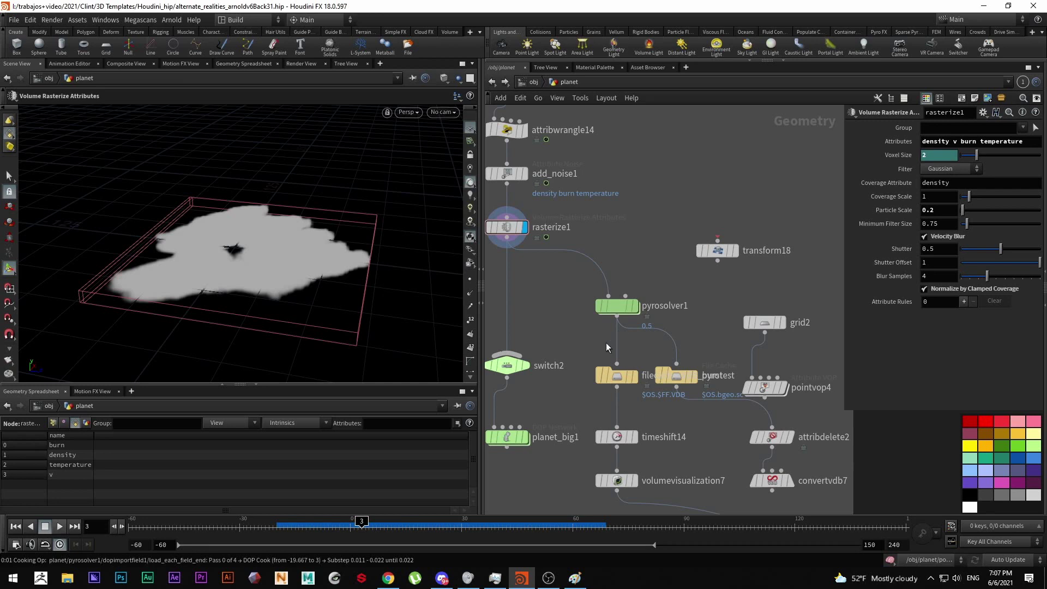
pyautogui.moveTo(606, 342); pyautogui.dragTo(669, 278)
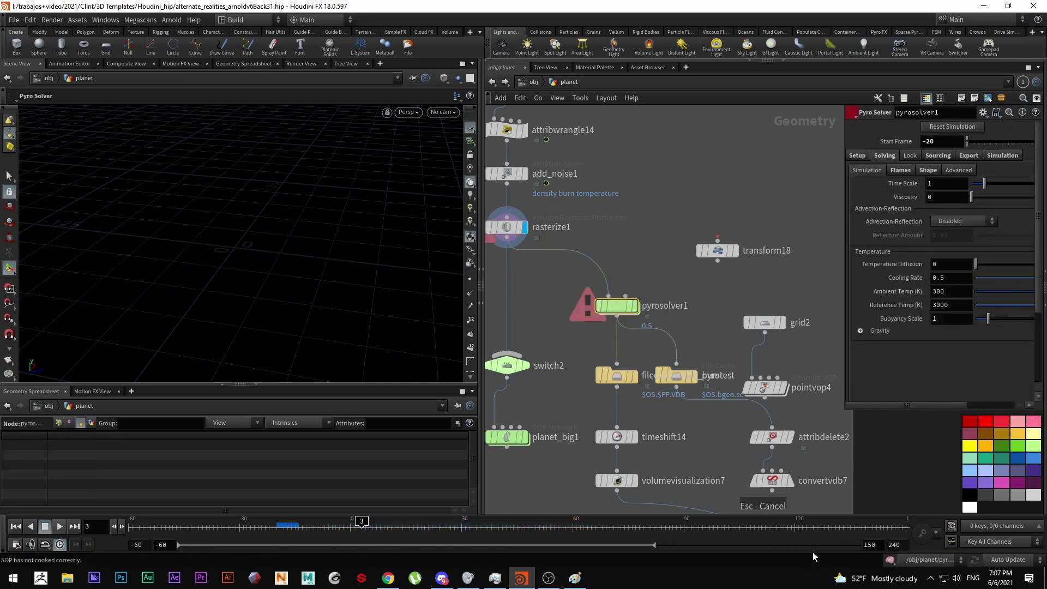
pyautogui.click(279, 524)
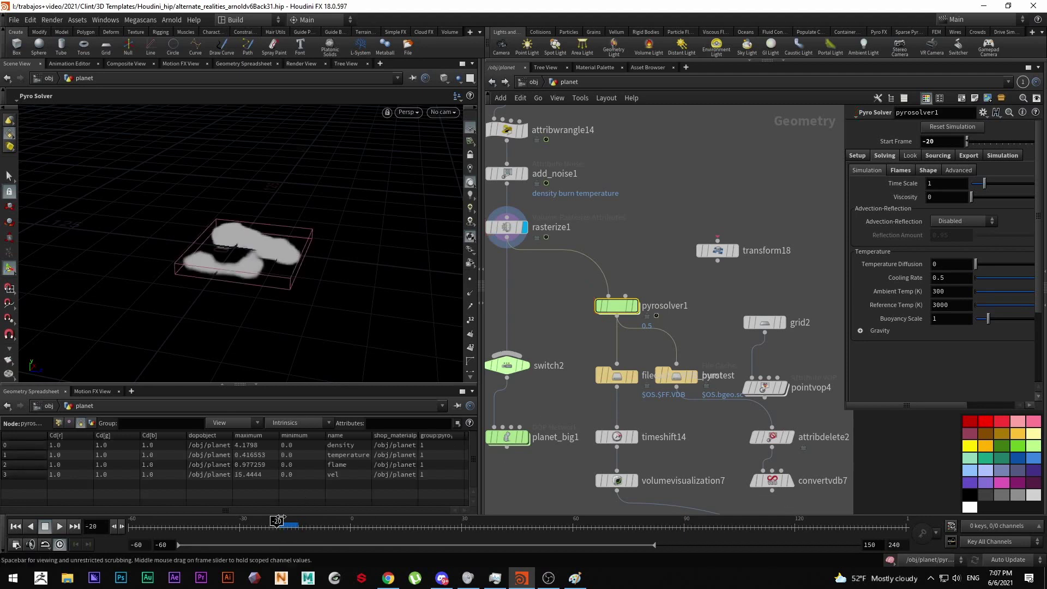
pyautogui.moveTo(279, 520); pyautogui.dragTo(310, 522)
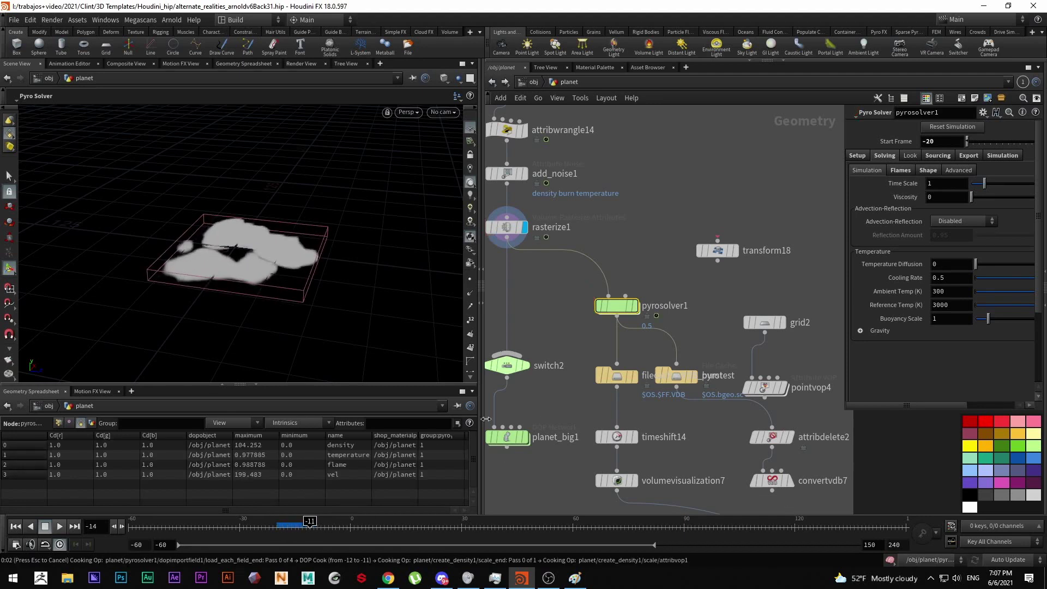
pyautogui.click(301, 528)
# Open pyrosolver1's sourcing settings, and check attribwrangle14's code and rasterize1's volume info for the source fields.
pyautogui.click(934, 158)
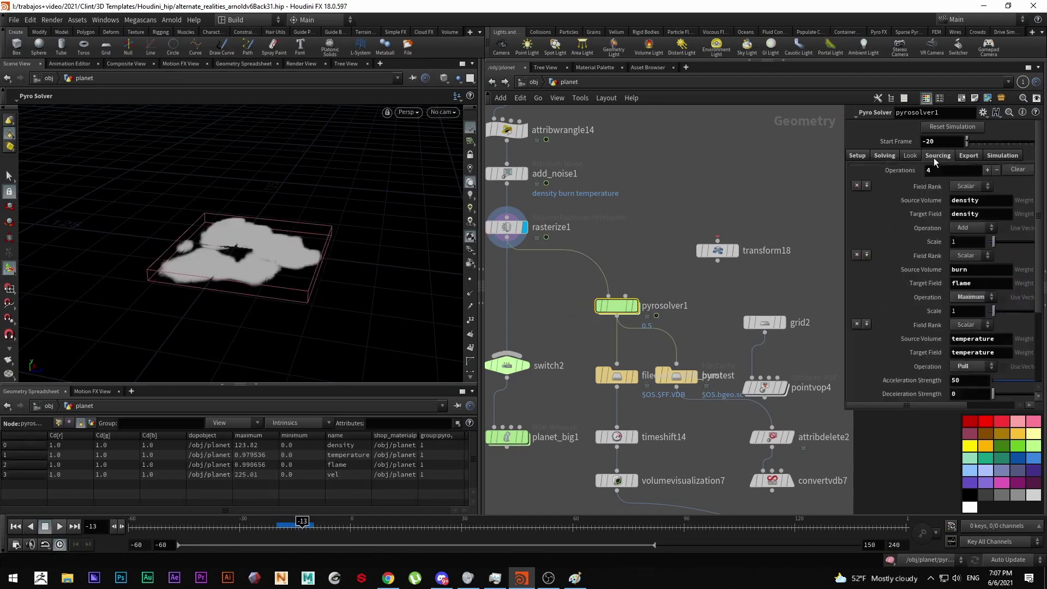
pyautogui.scroll(-2, 905, 247)
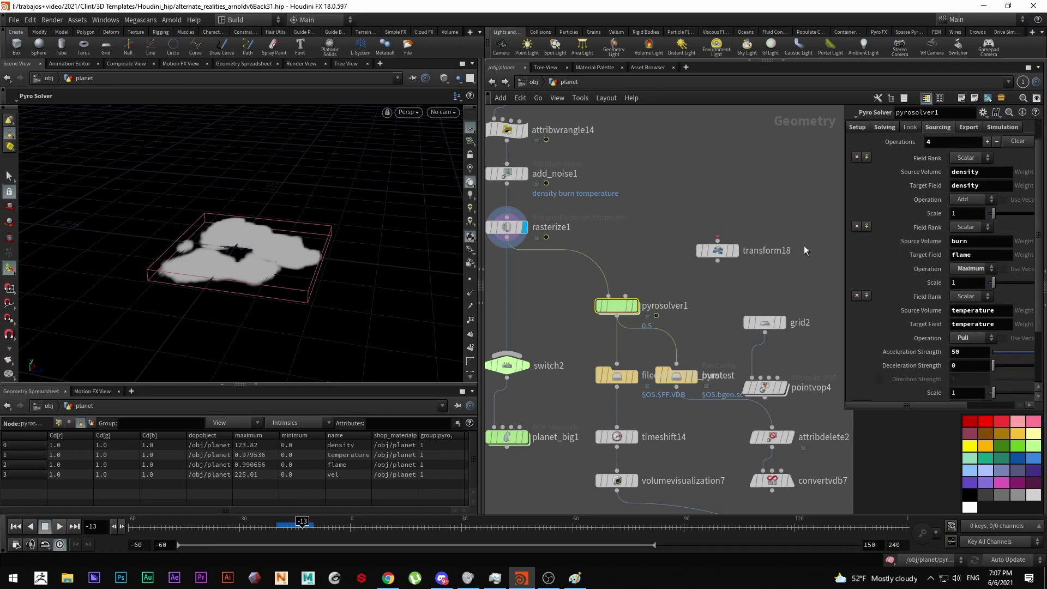
pyautogui.moveTo(624, 232); pyautogui.dragTo(691, 328, button='middle')
pyautogui.click(572, 228)
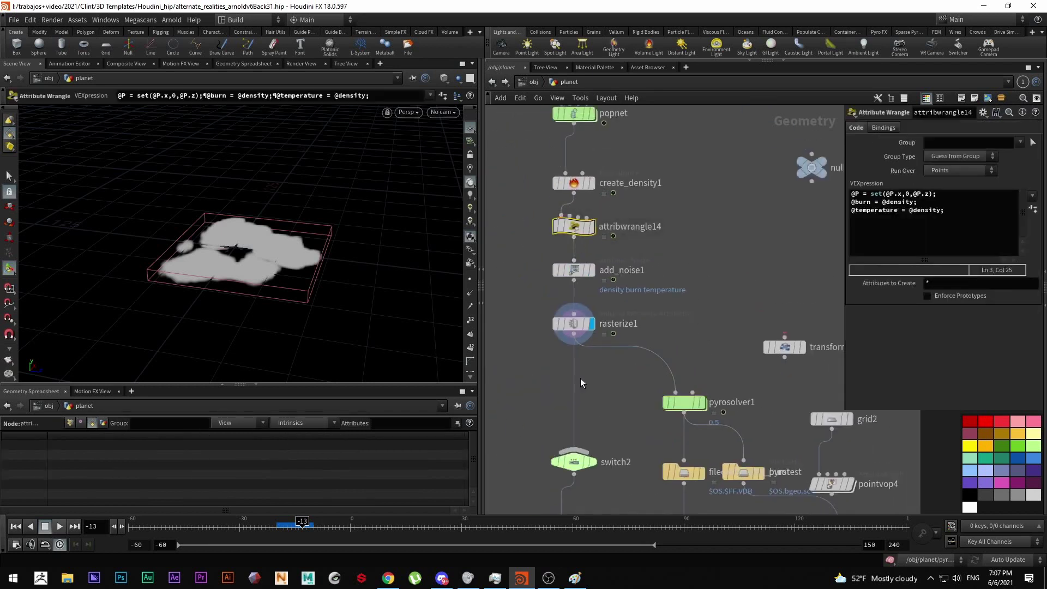
pyautogui.click(573, 324)
pyautogui.middleClick(573, 326)
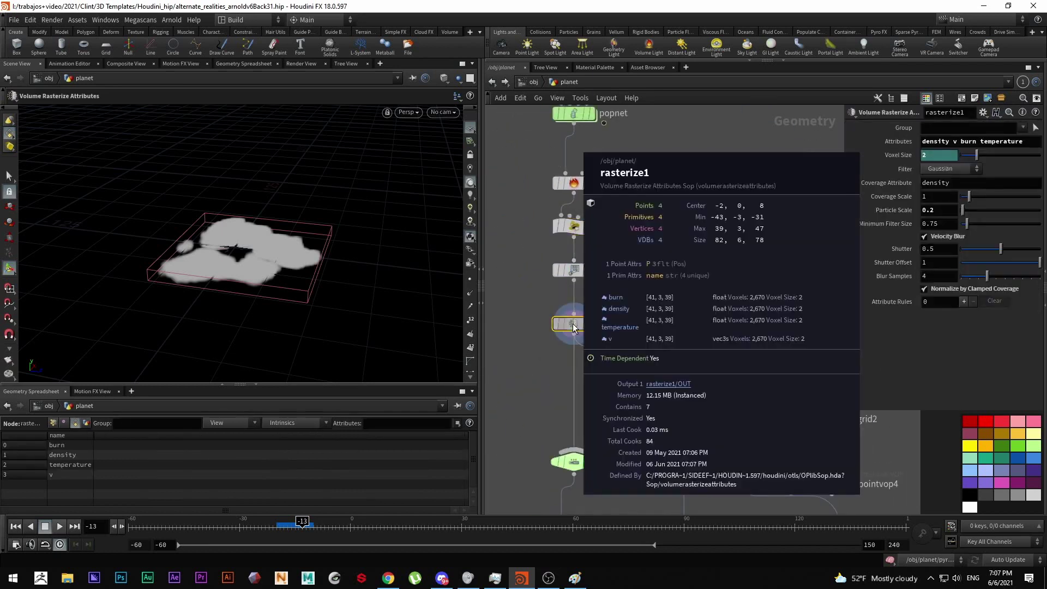
# Review pyrosolver1's source mappings for density, burn to flame, temperature and v to vel, and open its export settings.
pyautogui.moveTo(608, 393); pyautogui.dragTo(551, 375, button='middle')
pyautogui.click(624, 384)
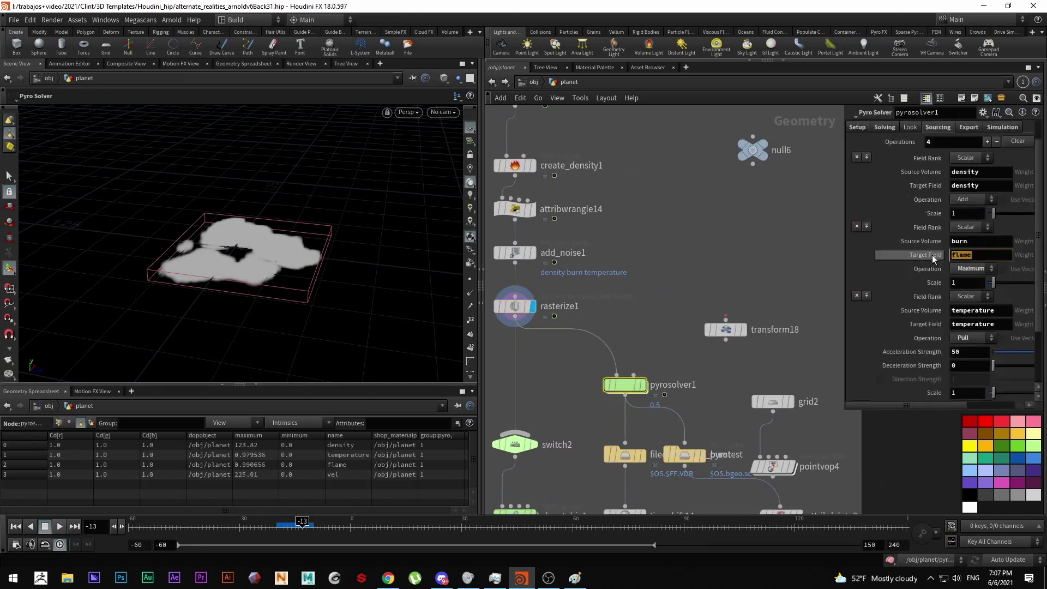
pyautogui.doubleClick(978, 241)
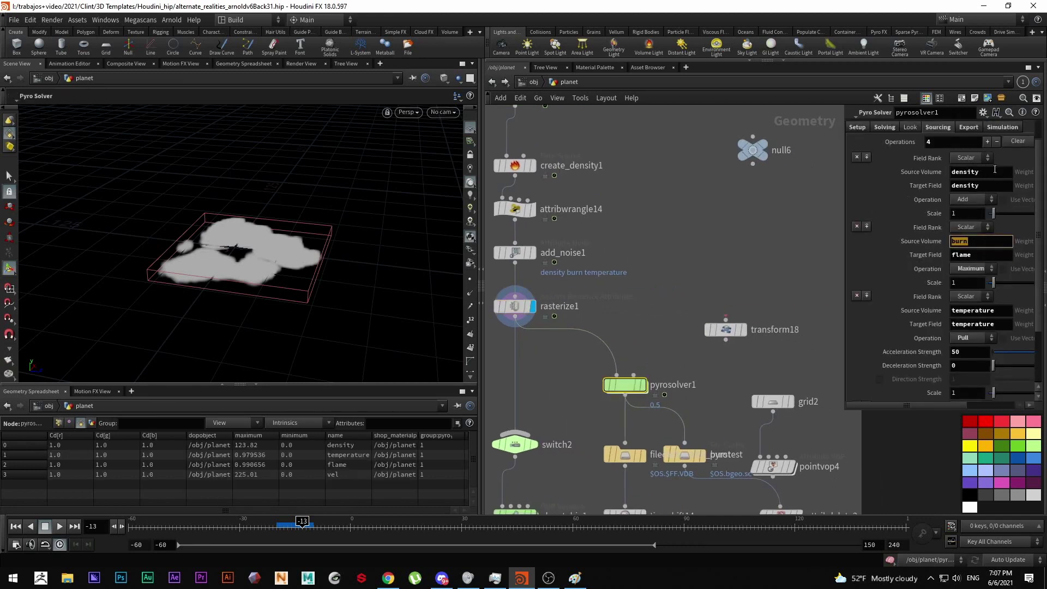
pyautogui.moveTo(979, 254); pyautogui.dragTo(958, 255)
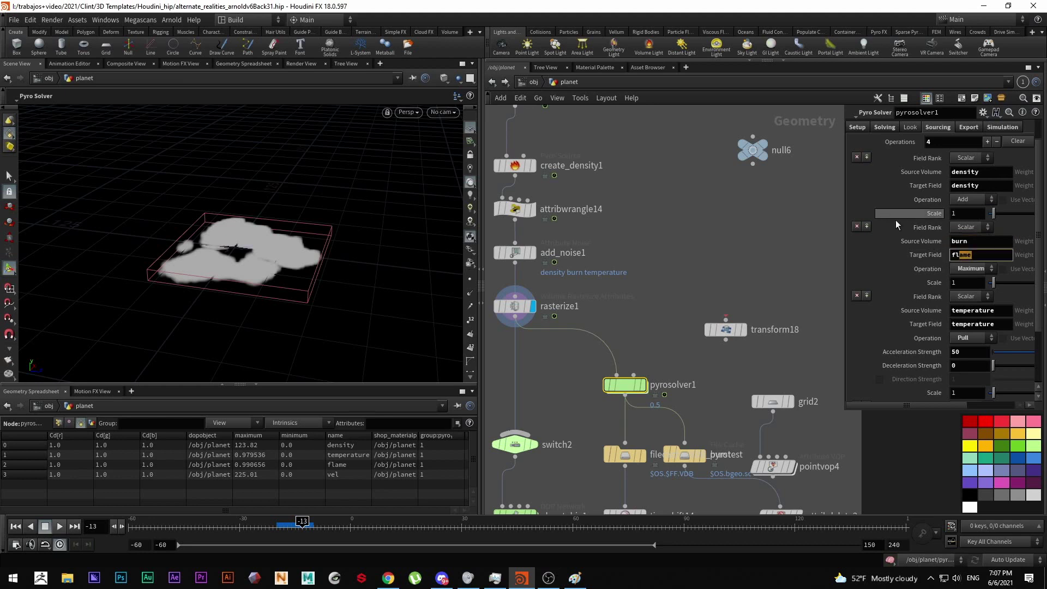
pyautogui.doubleClick(975, 185)
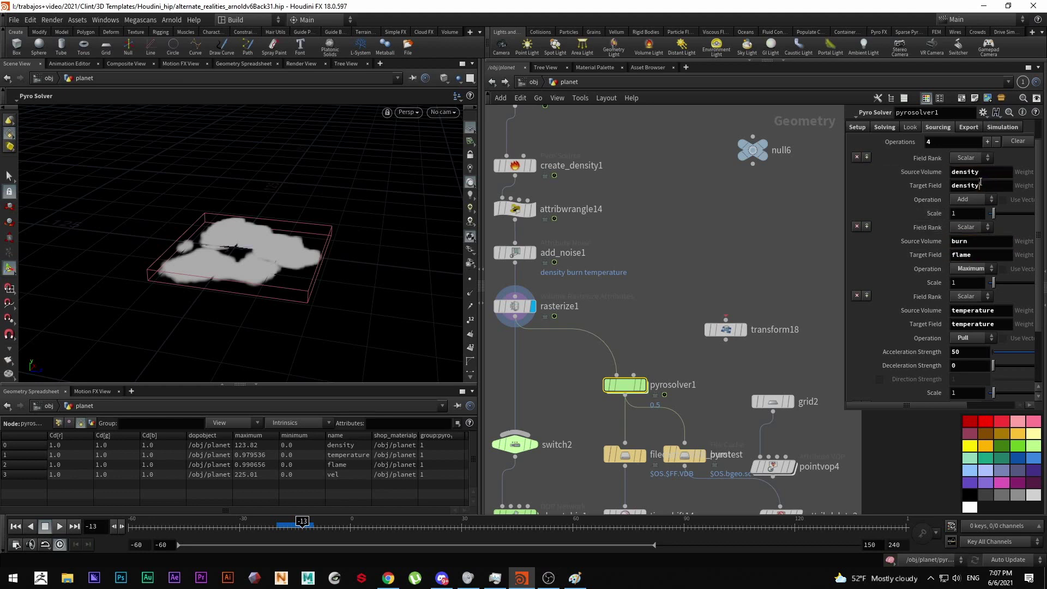
pyautogui.doubleClick(973, 324)
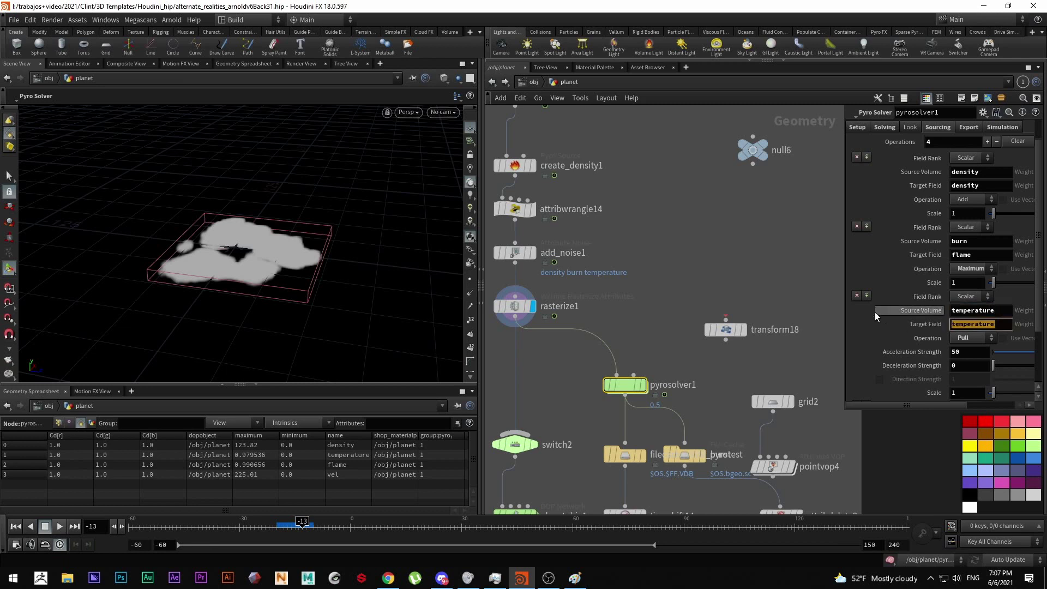
pyautogui.scroll(-3, 874, 312)
pyautogui.doubleClick(954, 350)
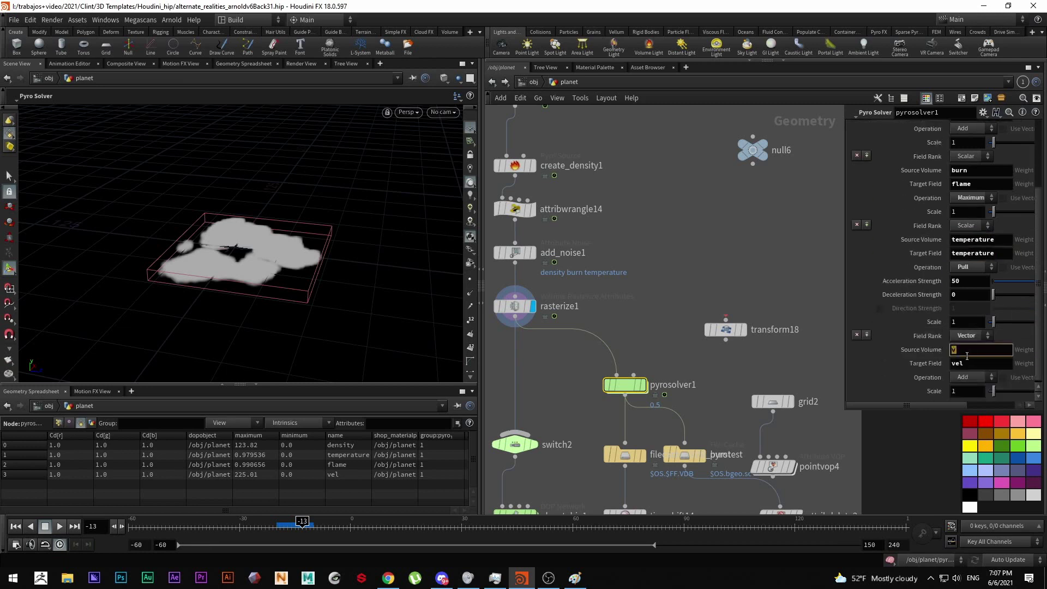
pyautogui.doubleClick(962, 363)
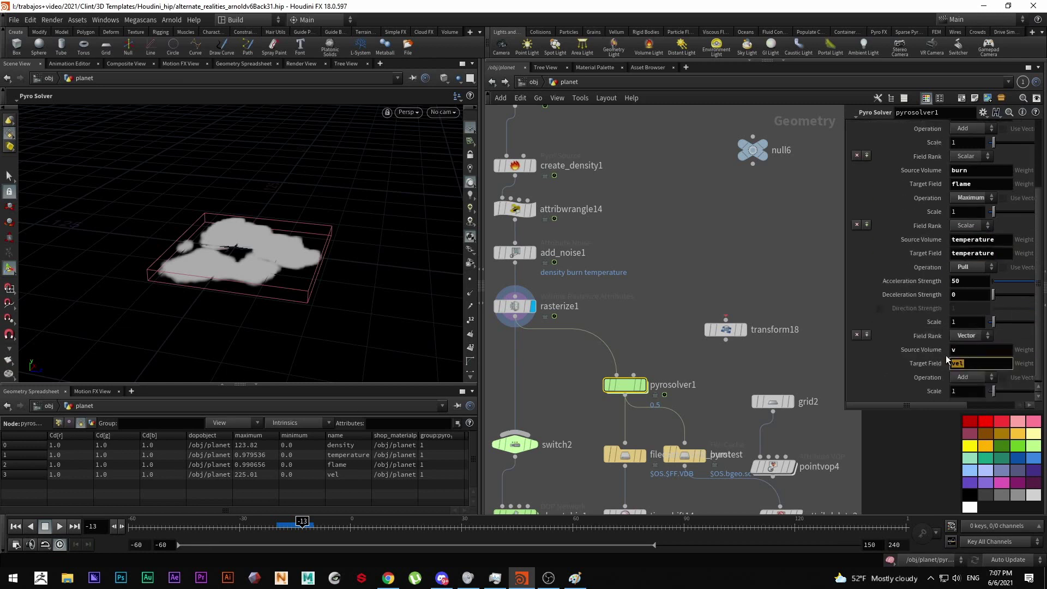
pyautogui.scroll(5, 878, 236)
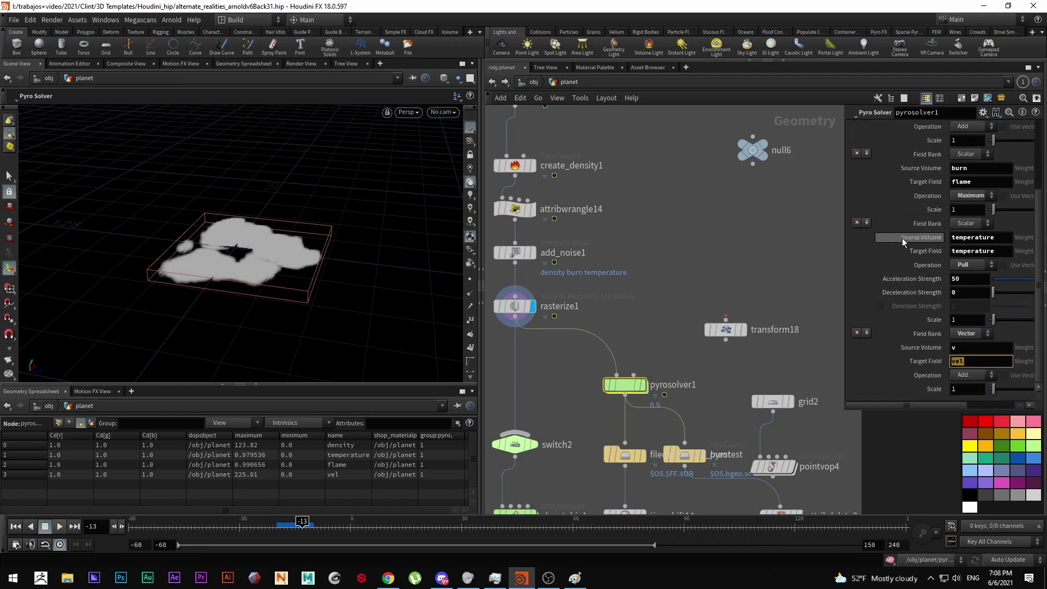
pyautogui.click(969, 153)
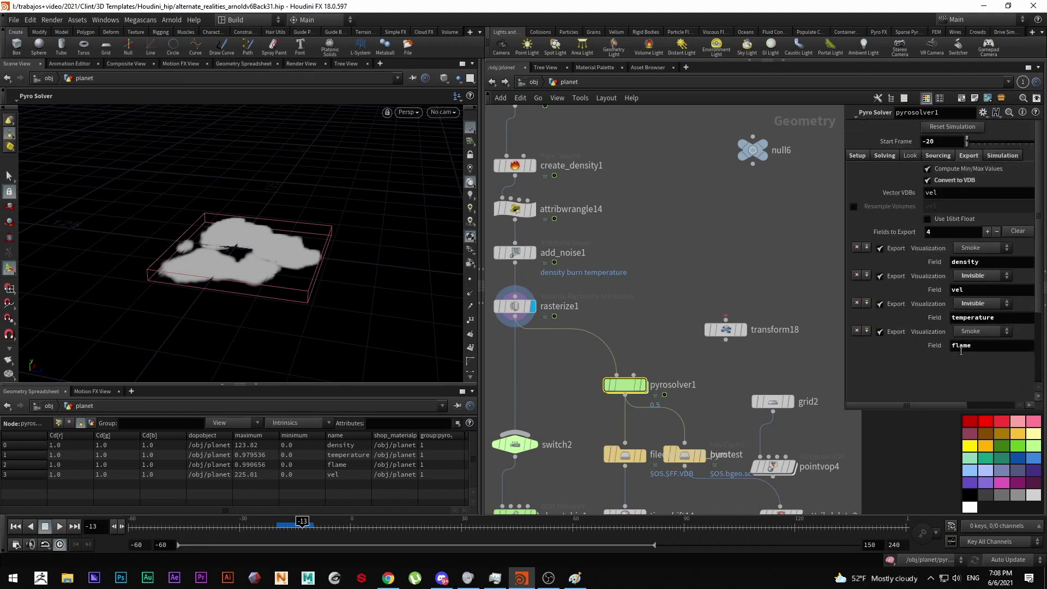
# Review pyrosolver1's flame, temperature and vel export fields, and open its simulation settings.
pyautogui.moveTo(973, 347); pyautogui.dragTo(921, 346)
pyautogui.moveTo(996, 317); pyautogui.dragTo(921, 315)
pyautogui.moveTo(976, 290); pyautogui.dragTo(935, 289)
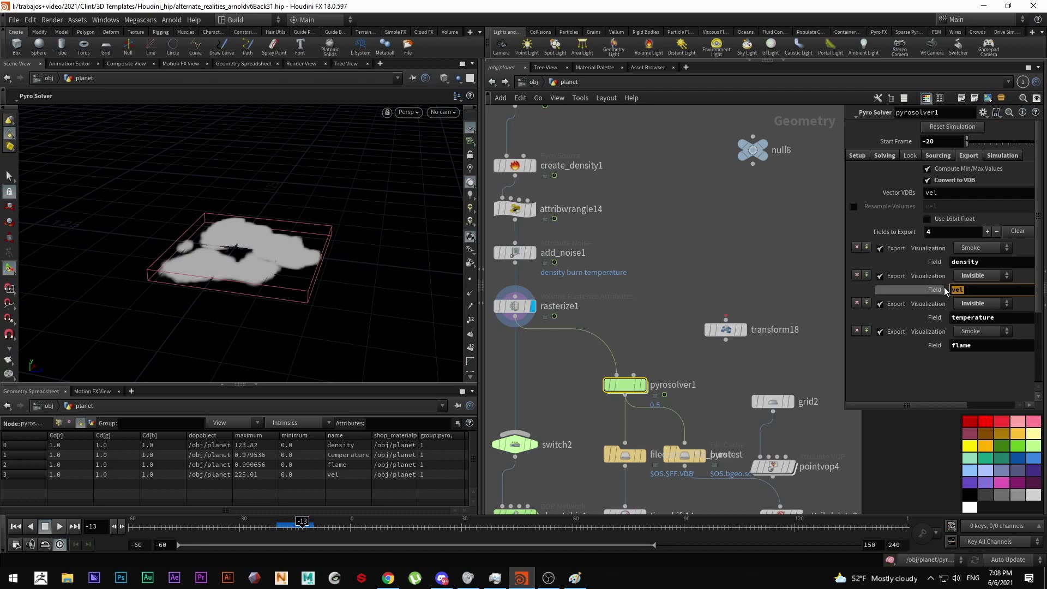
pyautogui.click(1005, 156)
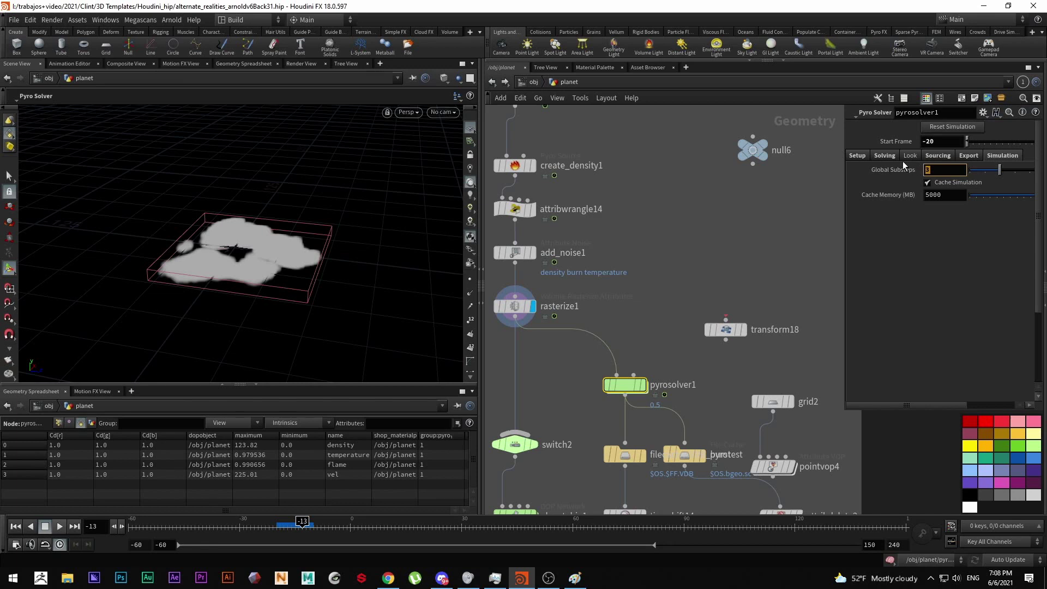
# Open pyrosolver1's solving shape settings and compare the disturbance and turbulence parameters.
pyautogui.click(884, 156)
pyautogui.click(925, 170)
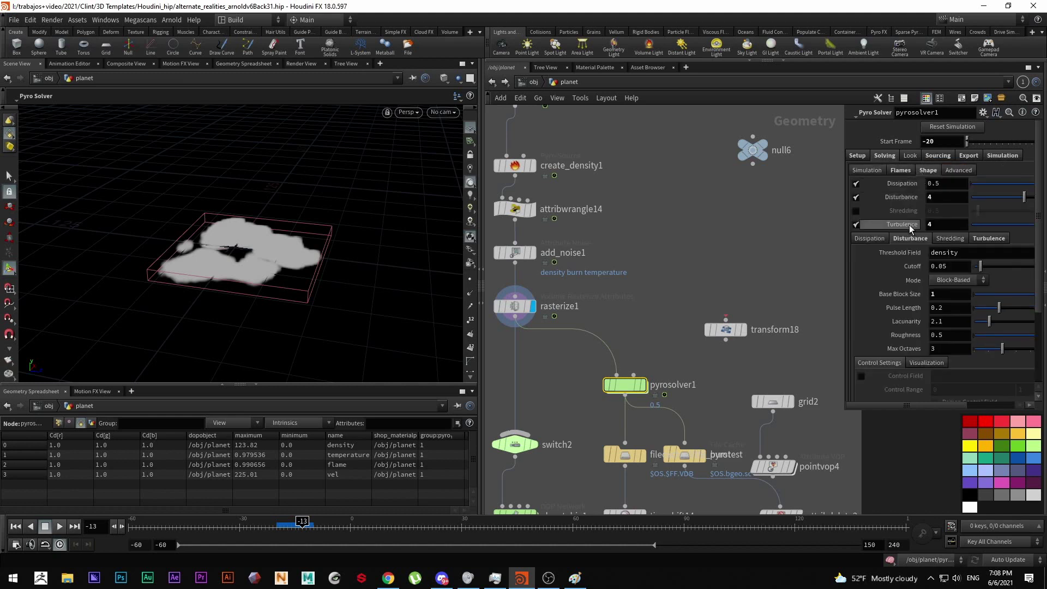
pyautogui.click(992, 239)
pyautogui.click(909, 240)
pyautogui.click(978, 241)
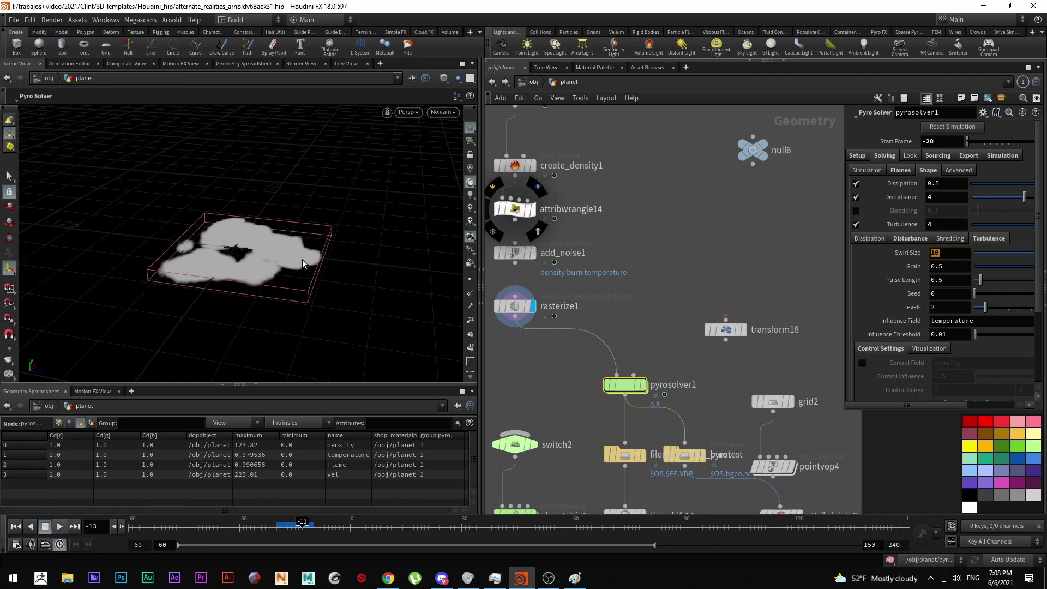
# Try a turbulence swirl size of 1 on pyrosolver1, and set it back to 10.
pyautogui.write('1')
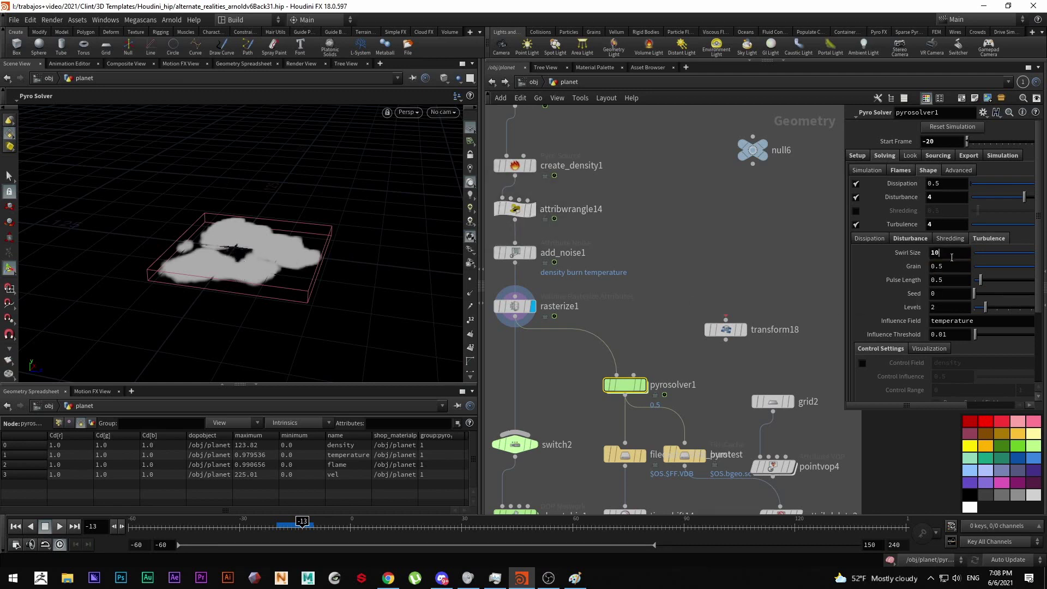
pyautogui.press('Return')
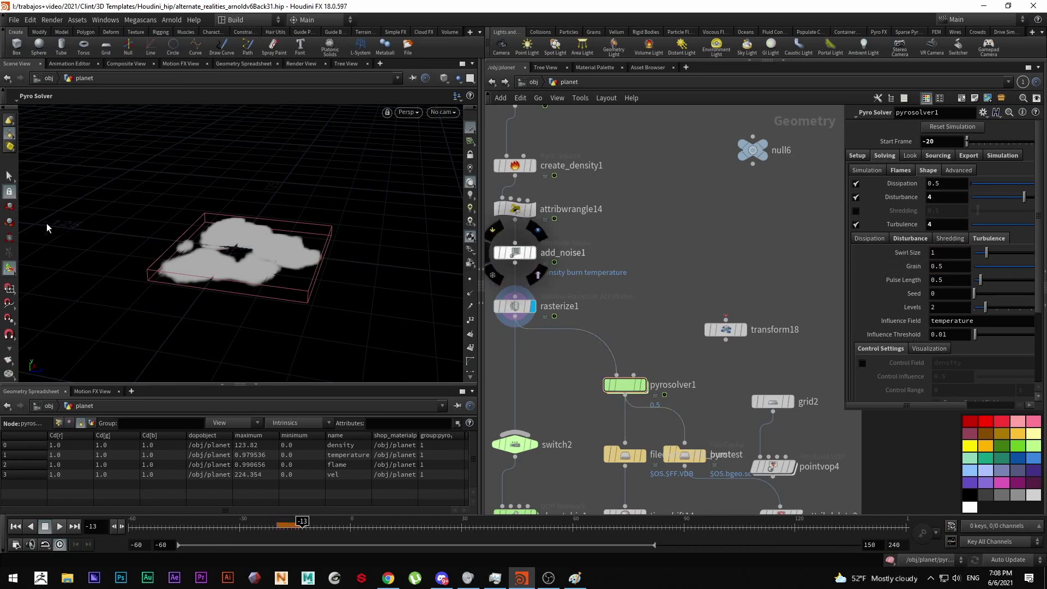
pyautogui.click(954, 257)
pyautogui.write('0')
pyautogui.press('Return')
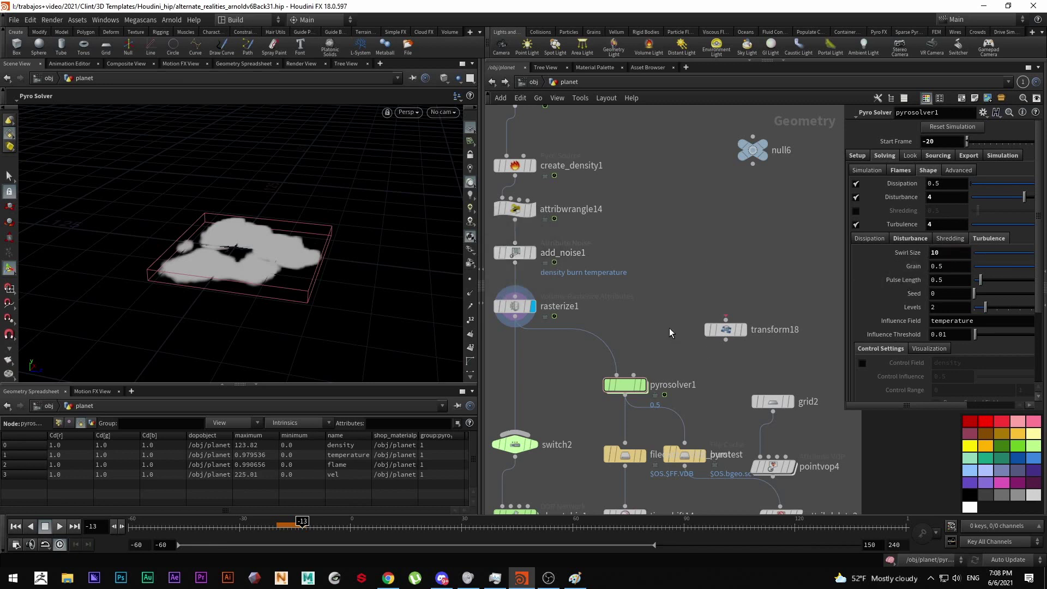
# Review pyrosolver1's setup settings, including voxel size and start frame, in an enlarged parameter view.
pyautogui.moveTo(757, 283); pyautogui.dragTo(770, 247, button='middle')
pyautogui.click(858, 156)
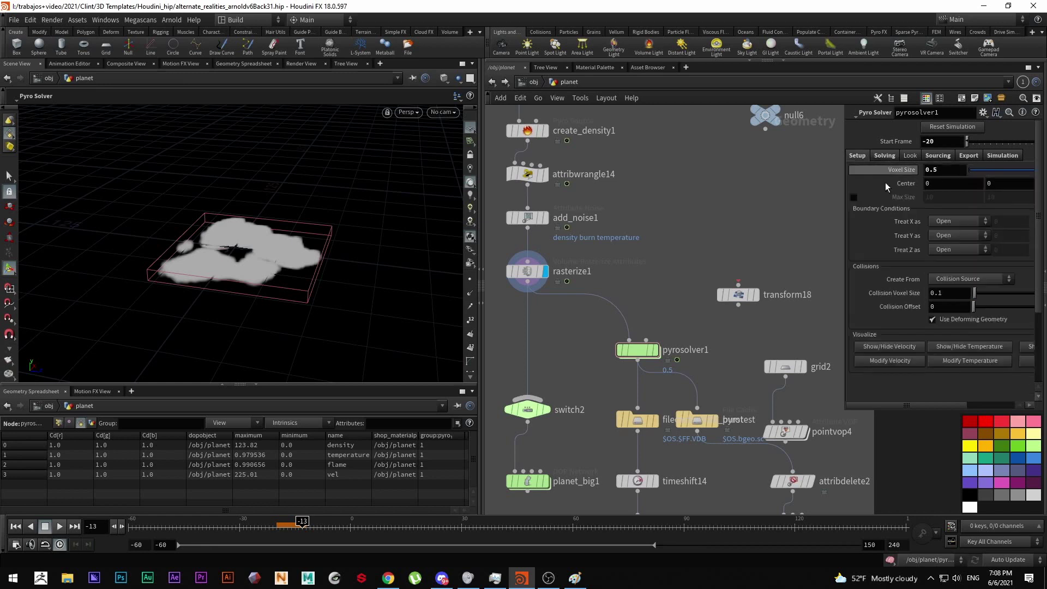
pyautogui.moveTo(845, 412); pyautogui.dragTo(706, 444)
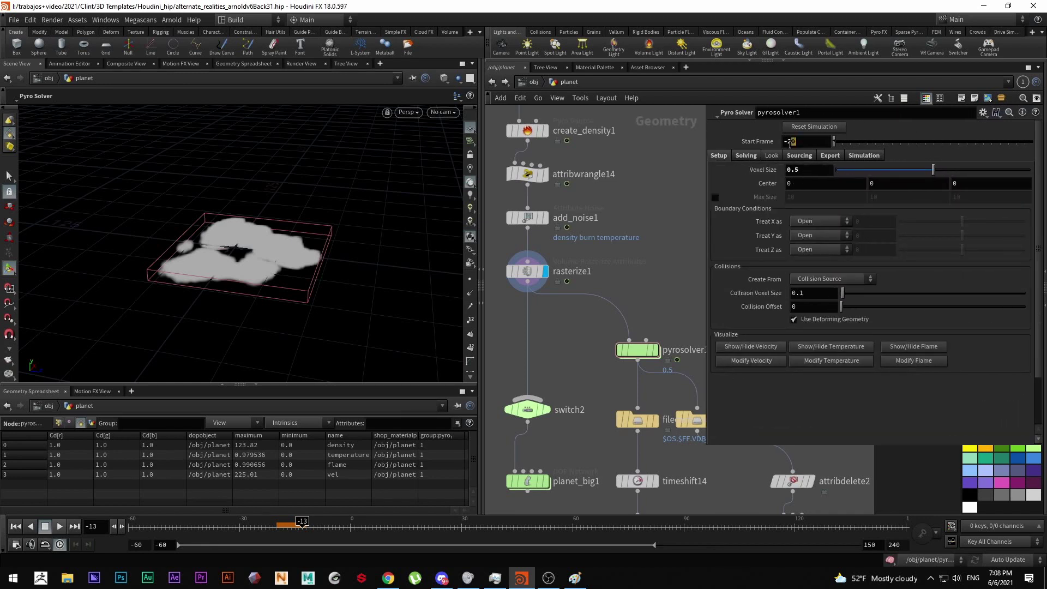
pyautogui.moveTo(787, 144); pyautogui.dragTo(785, 163)
pyautogui.click(706, 444)
pyautogui.moveTo(704, 447); pyautogui.dragTo(858, 368)
# Display the VDB file cache below pyrosolver1 and volumevisualization7's fire, and scrub the timeline to frame 8.
pyautogui.moveTo(712, 484); pyautogui.dragTo(645, 345, button='middle')
pyautogui.scroll(-4, 627, 319)
pyautogui.scroll(4, 645, 346)
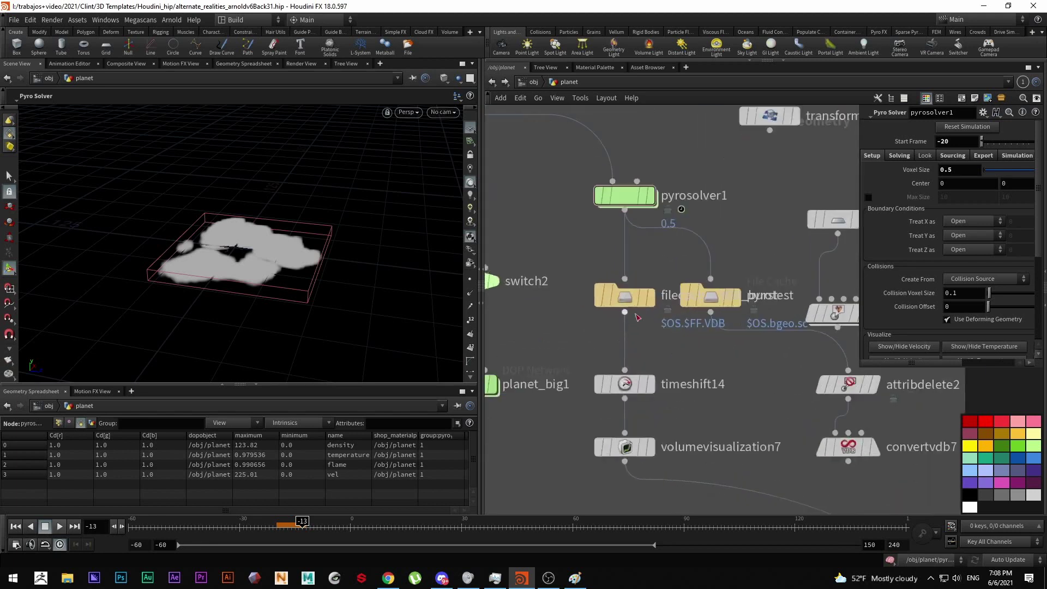
pyautogui.click(629, 303)
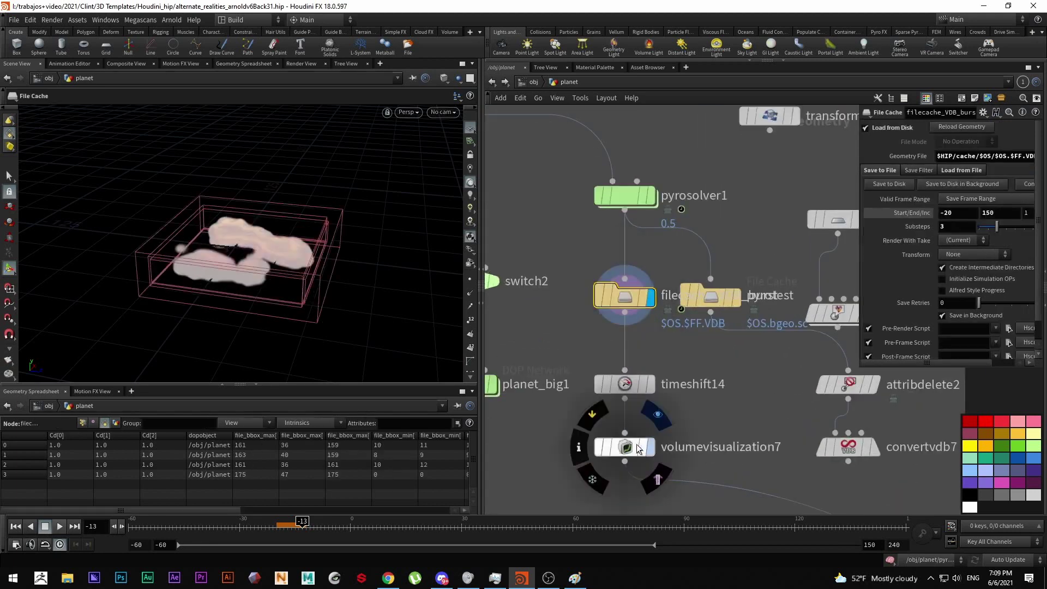
pyautogui.click(648, 447)
pyautogui.moveTo(274, 216); pyautogui.dragTo(298, 250)
pyautogui.moveTo(321, 527); pyautogui.dragTo(374, 529)
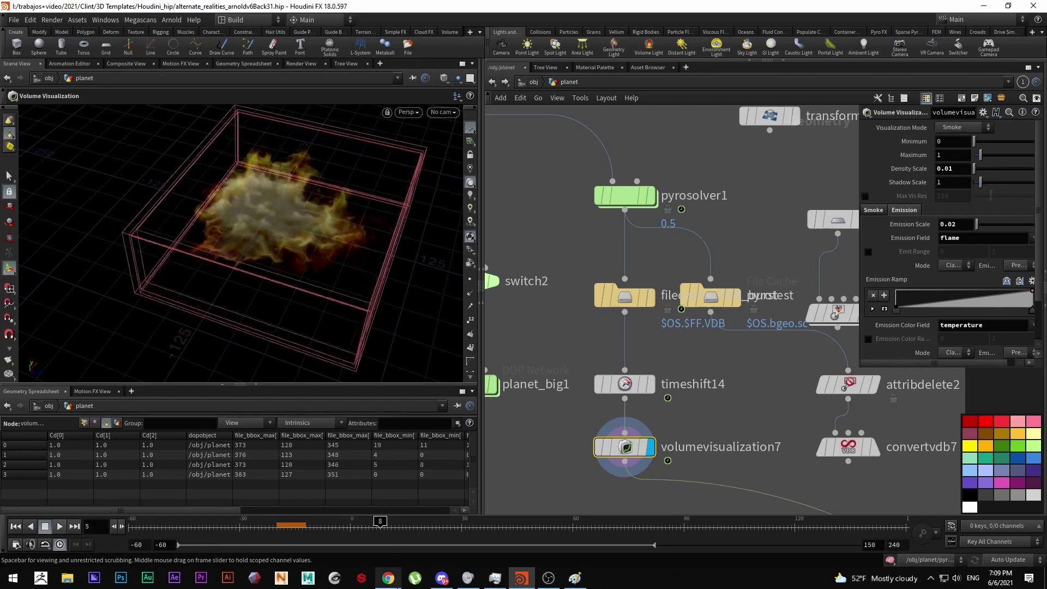
# Switch to the Average Storm breakdown video on YouTube in Chrome and check its fire sims section.
pyautogui.click(387, 577)
pyautogui.click(442, 303)
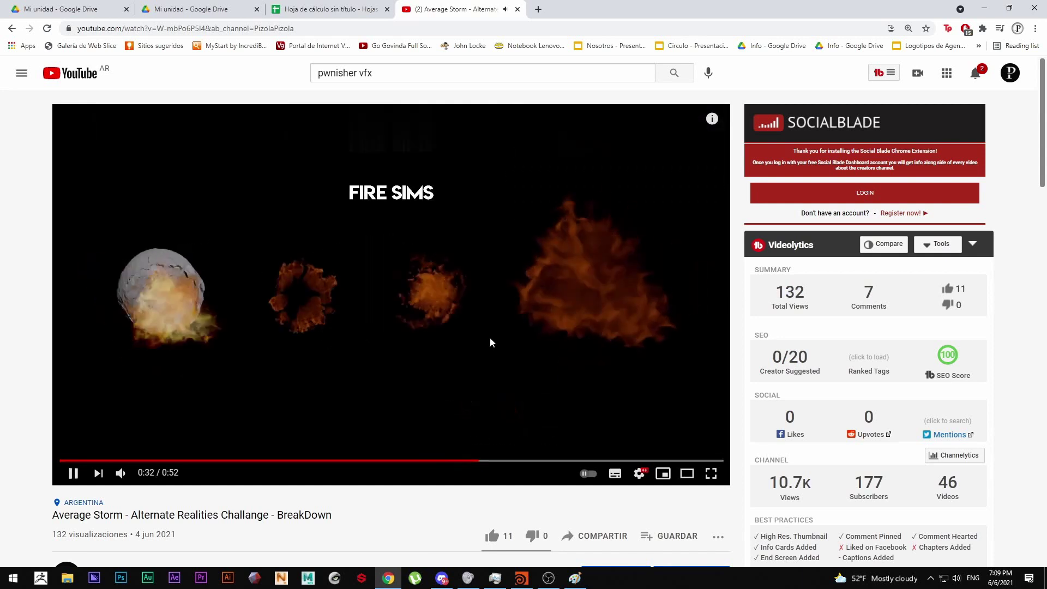
pyautogui.click(493, 335)
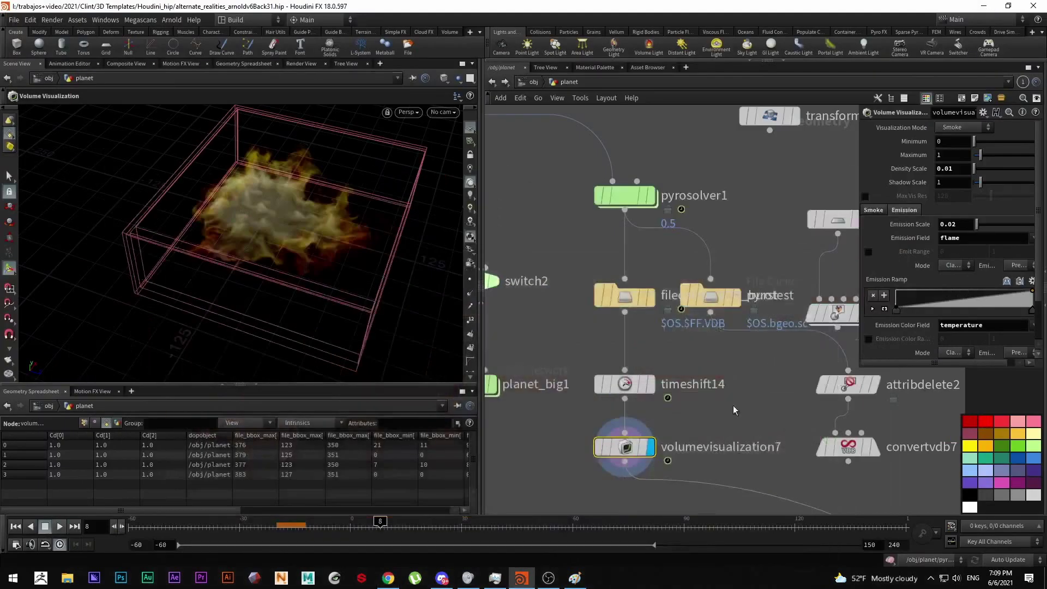
# Return to Houdini's planet network and display the OUT_SMOKE_PLANET_OUTER null near the end of the network.
pyautogui.scroll(-3, 659, 371)
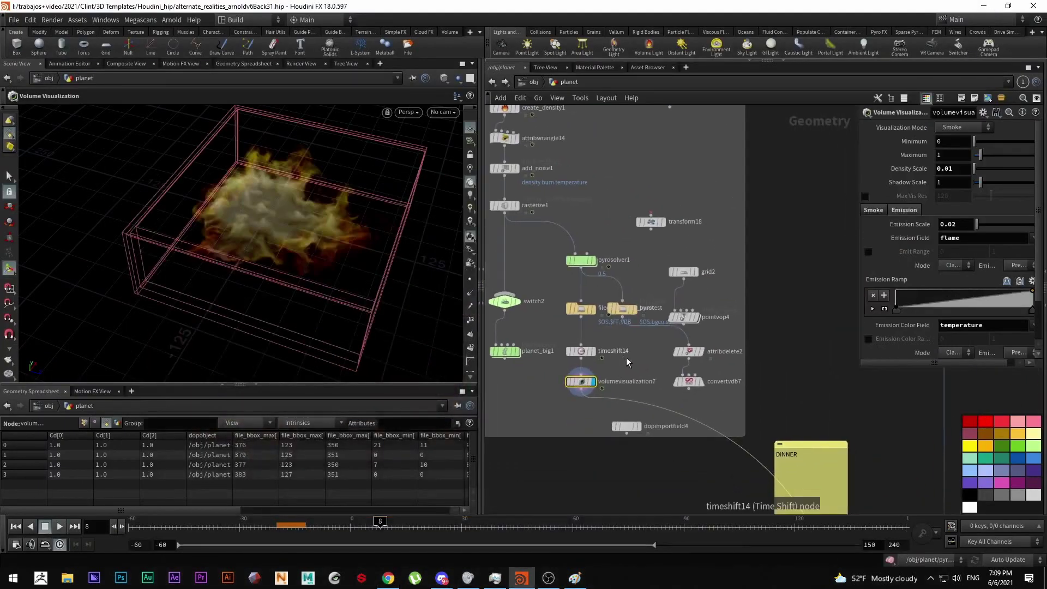
pyautogui.scroll(-5, 659, 370)
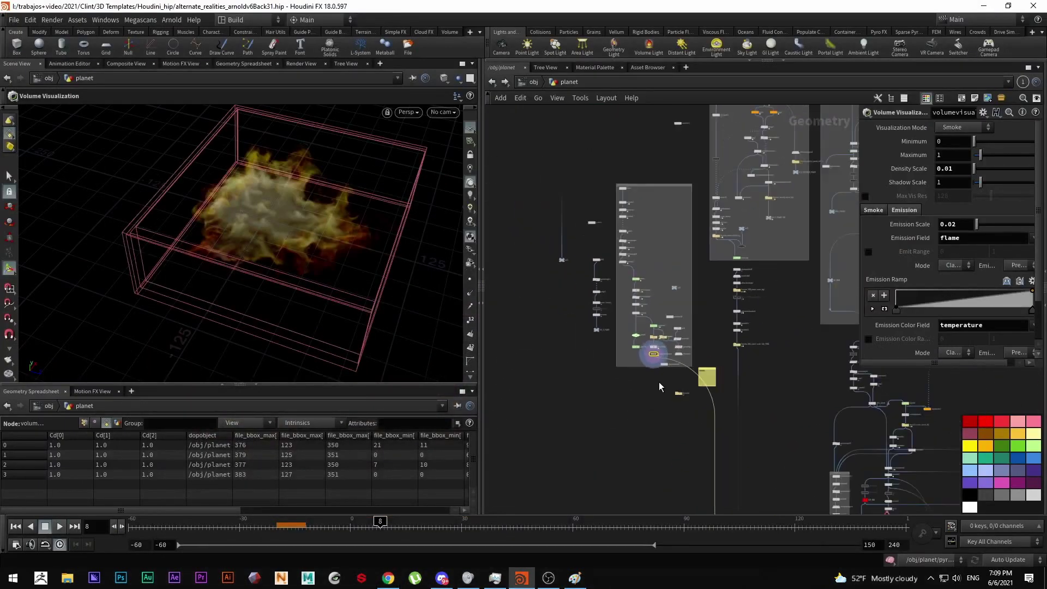
pyautogui.moveTo(629, 381); pyautogui.dragTo(676, 220, button='middle')
pyautogui.moveTo(662, 350); pyautogui.dragTo(697, 292, button='middle')
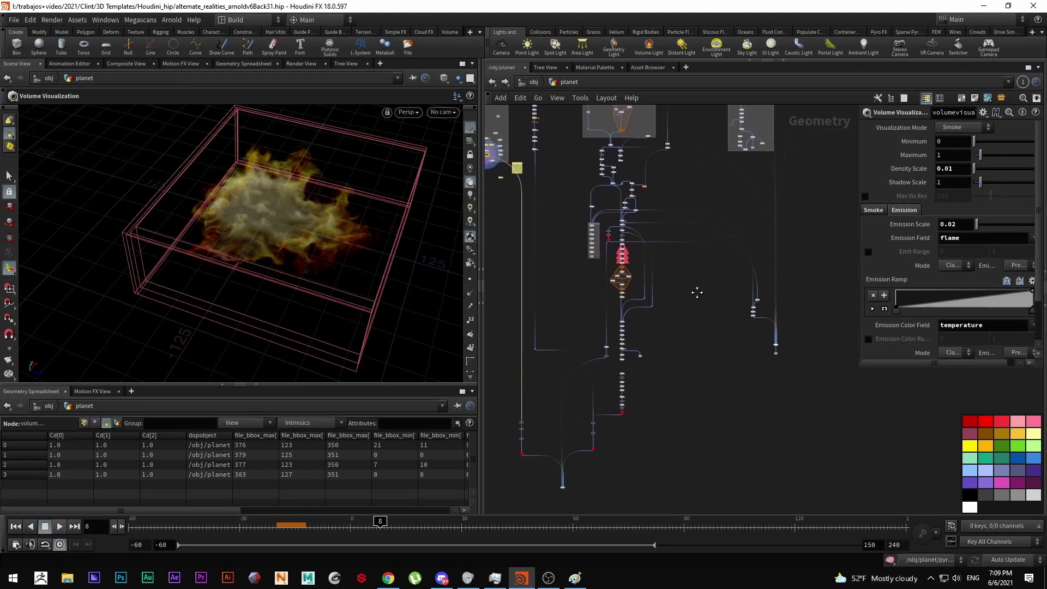
pyautogui.moveTo(697, 292); pyautogui.dragTo(692, 218, button='middle')
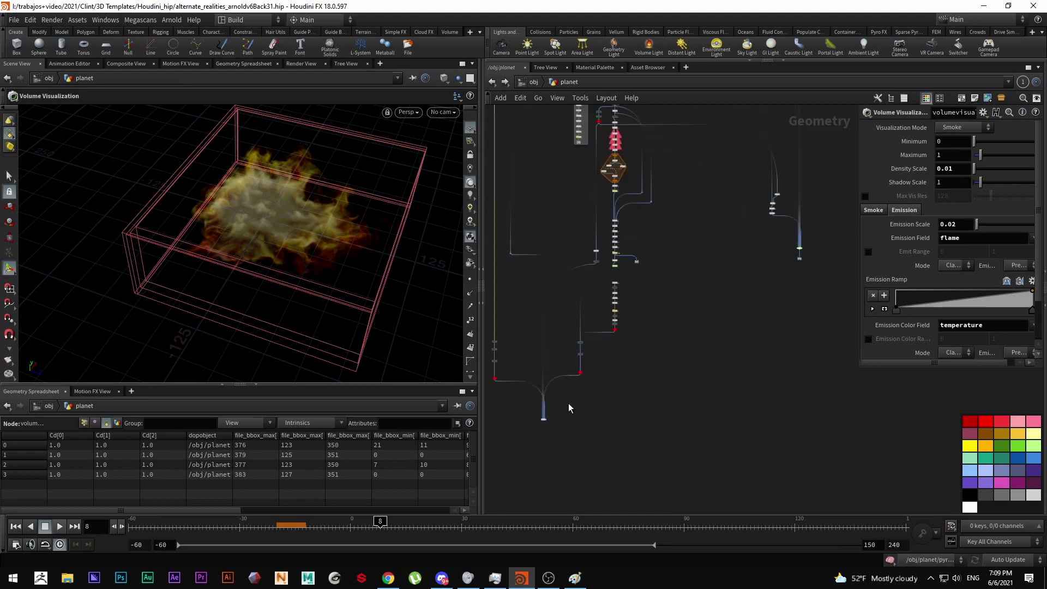
pyautogui.scroll(5, 588, 325)
pyautogui.click(599, 321)
# Display the OUT_SMOKE_PLANET_PLANE and OUT_SMOKE_PLANET nulls and inspect the fire volume from another angle.
pyautogui.moveTo(639, 285); pyautogui.dragTo(567, 368)
pyautogui.scroll(-3, 686, 374)
pyautogui.scroll(5, 735, 342)
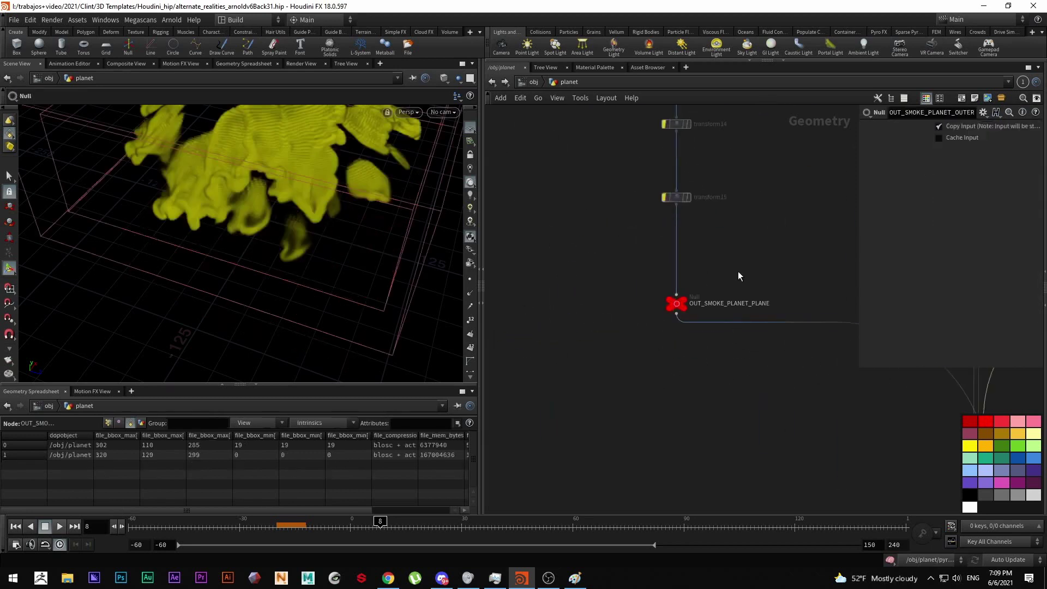
pyautogui.click(686, 304)
pyautogui.scroll(-3, 731, 257)
pyautogui.scroll(-3, 692, 329)
pyautogui.scroll(4, 735, 327)
pyautogui.moveTo(767, 327); pyautogui.dragTo(648, 267)
pyautogui.press('Escape')
pyautogui.moveTo(385, 249); pyautogui.dragTo(262, 256)
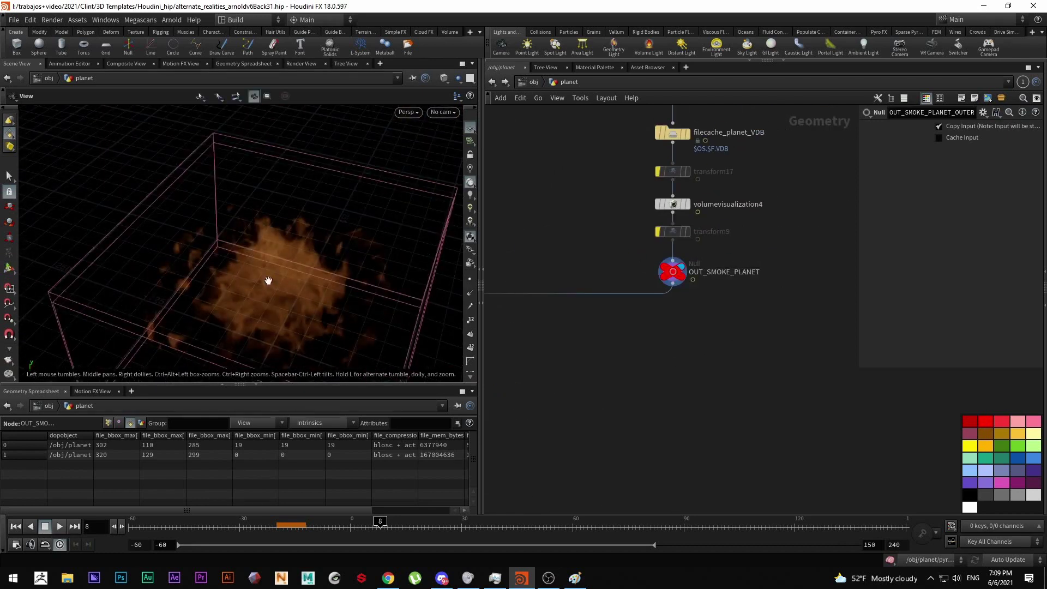
# Trace the network back up to transformpieces1 and display its fractured planet.
pyautogui.scroll(10, 606, 235)
pyautogui.scroll(-5, 689, 302)
pyautogui.moveTo(656, 250); pyautogui.dragTo(643, 407, button='middle')
pyautogui.scroll(5, 622, 235)
pyautogui.moveTo(631, 260); pyautogui.dragTo(644, 418, button='middle')
pyautogui.scroll(-2, 654, 351)
pyautogui.moveTo(657, 362); pyautogui.dragTo(659, 371, button='middle')
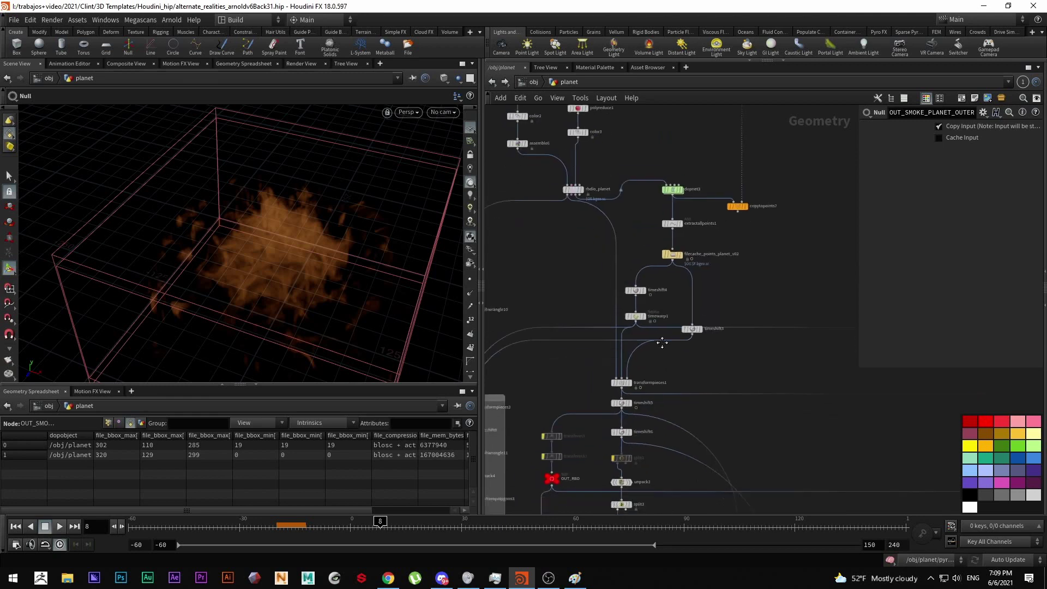
pyautogui.scroll(4, 638, 357)
pyautogui.click(618, 340)
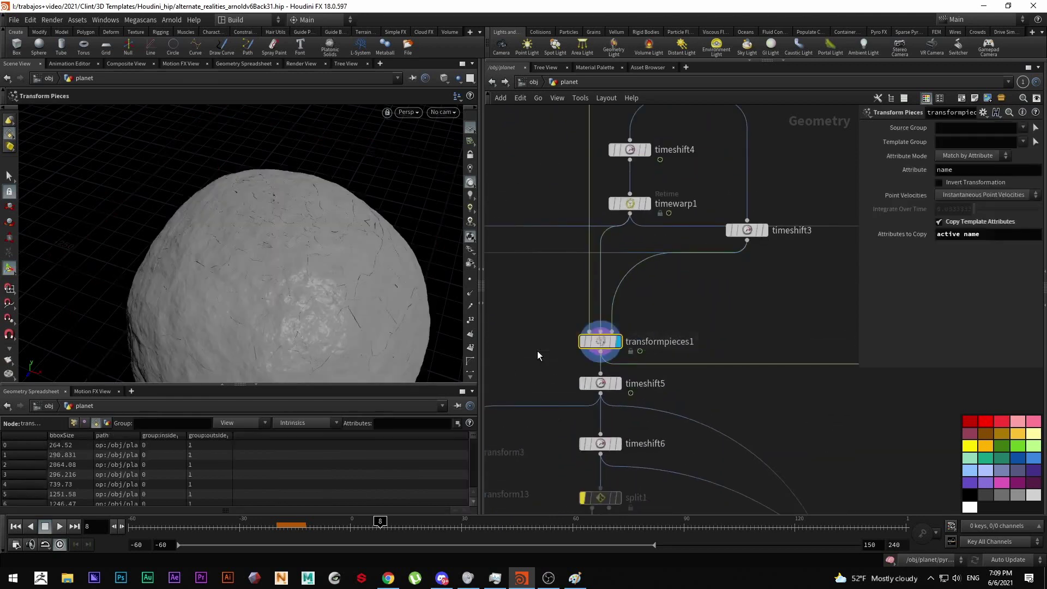
# Display timeshift5 and the OUT_RBD null, and inspect the cracks on the planet's surface.
pyautogui.moveTo(537, 351); pyautogui.dragTo(620, 240, button='middle')
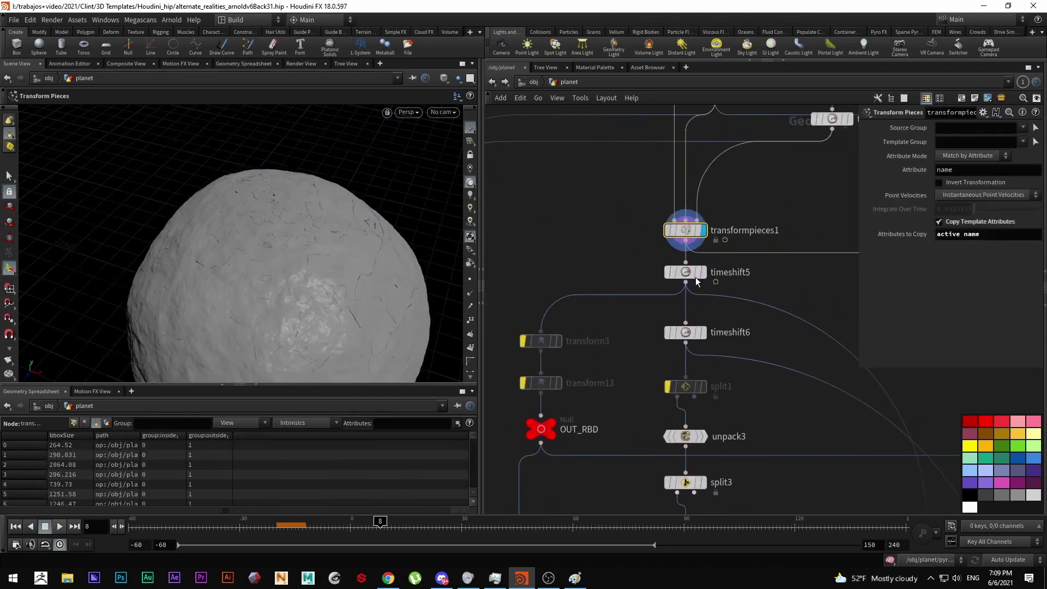
pyautogui.click(703, 278)
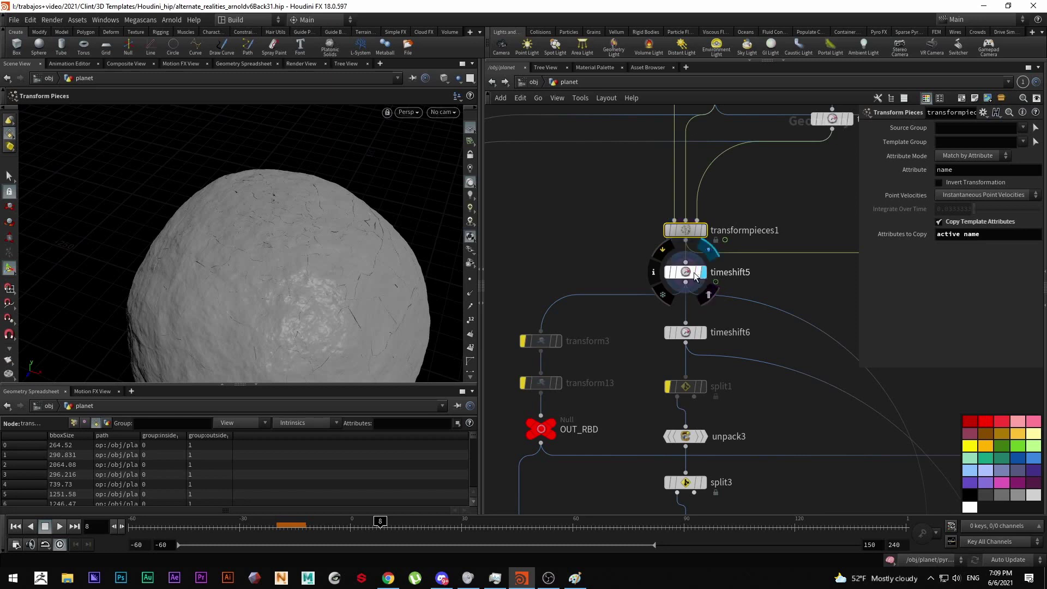
pyautogui.moveTo(616, 364); pyautogui.dragTo(633, 288, button='middle')
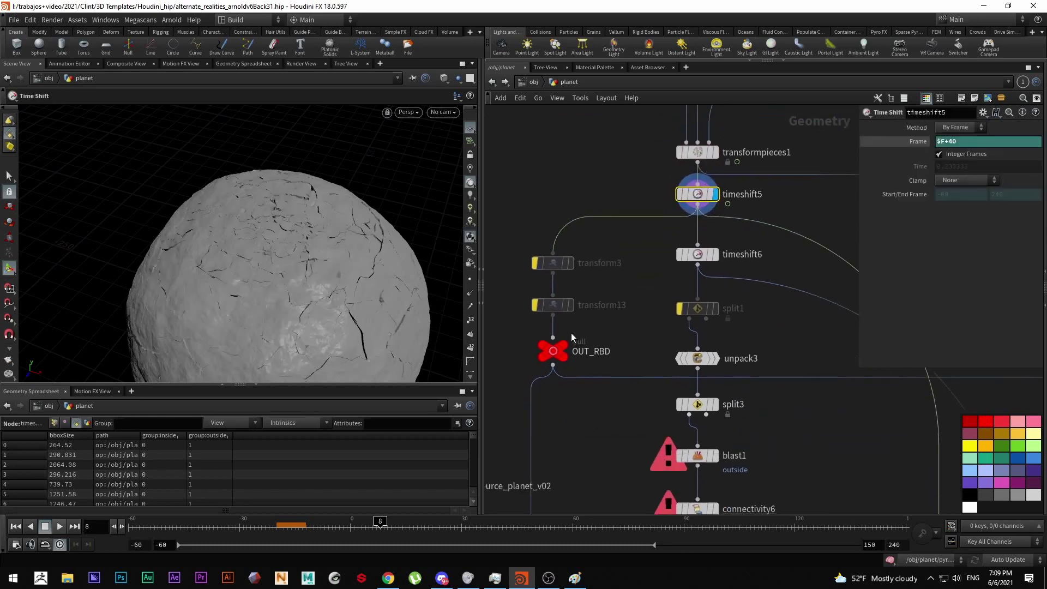
pyautogui.click(553, 354)
pyautogui.moveTo(311, 267); pyautogui.dragTo(362, 180)
pyautogui.scroll(5, 375, 195)
pyautogui.scroll(-5, 375, 195)
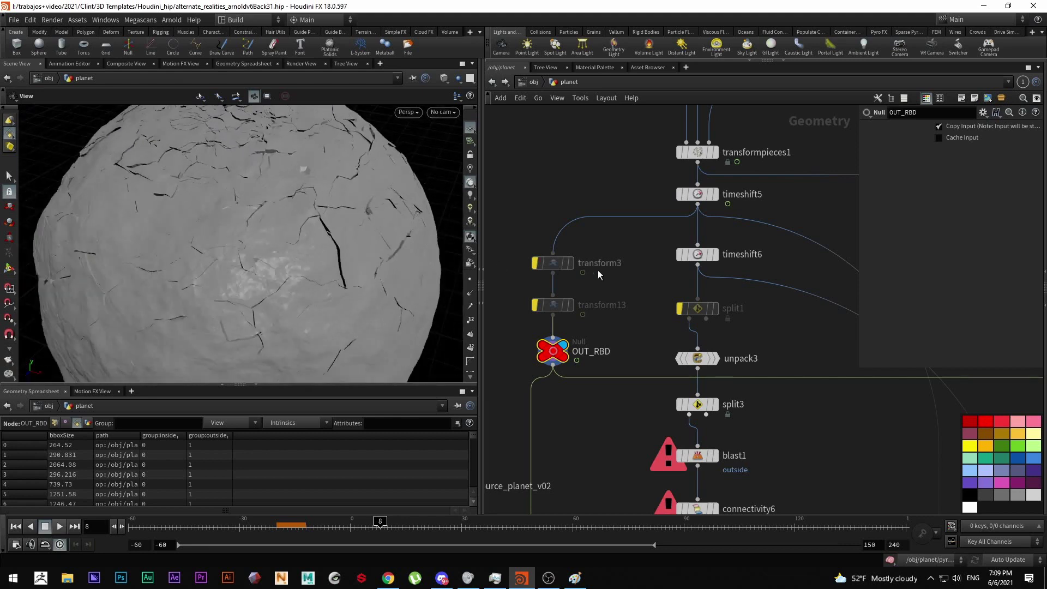
# Display and select unpack3 to view the unpacked planet pieces.
pyautogui.scroll(-3, 638, 328)
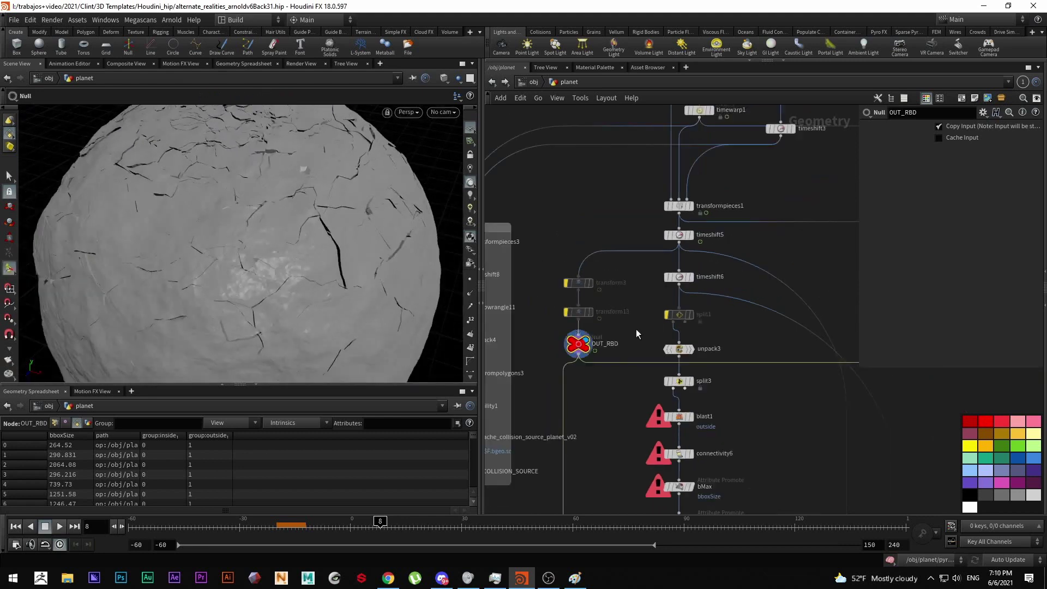
pyautogui.scroll(4, 681, 343)
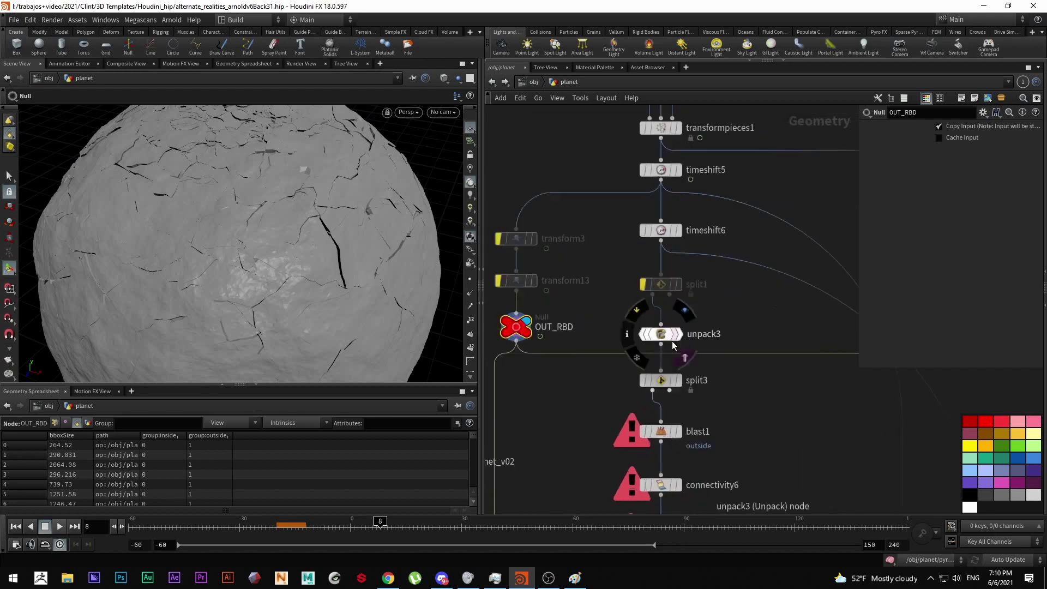
pyautogui.click(680, 334)
pyautogui.click(659, 333)
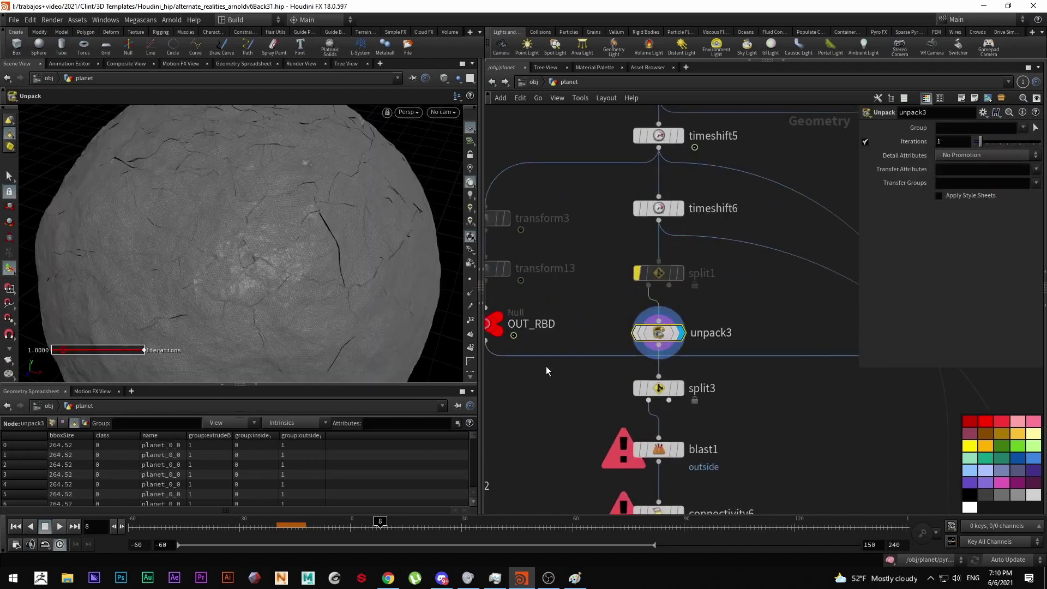
pyautogui.moveTo(624, 387); pyautogui.dragTo(577, 309, button='middle')
pyautogui.click(632, 311)
pyautogui.click(619, 311)
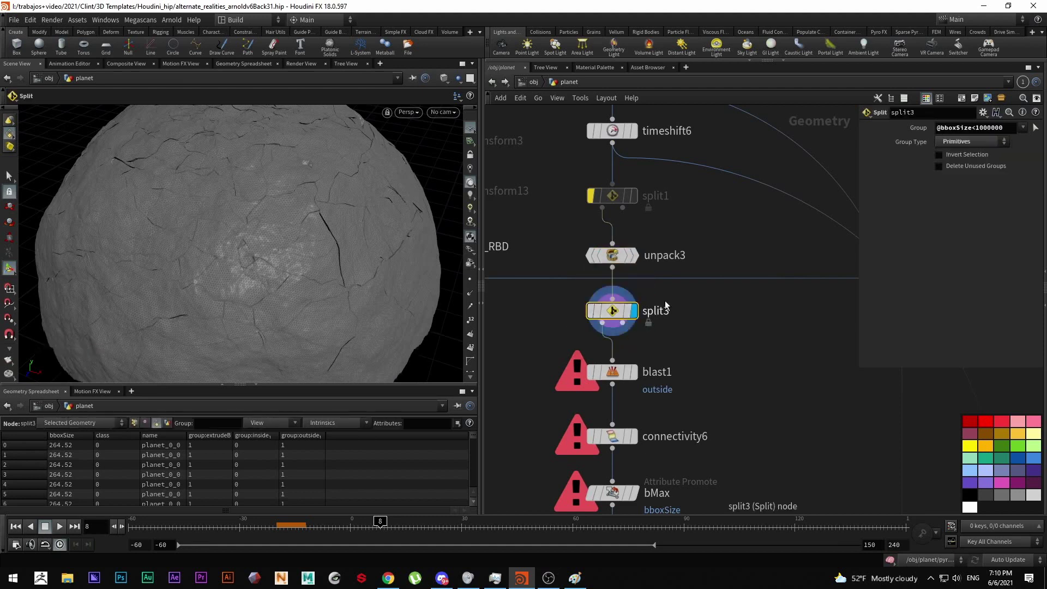
pyautogui.doubleClick(1003, 127)
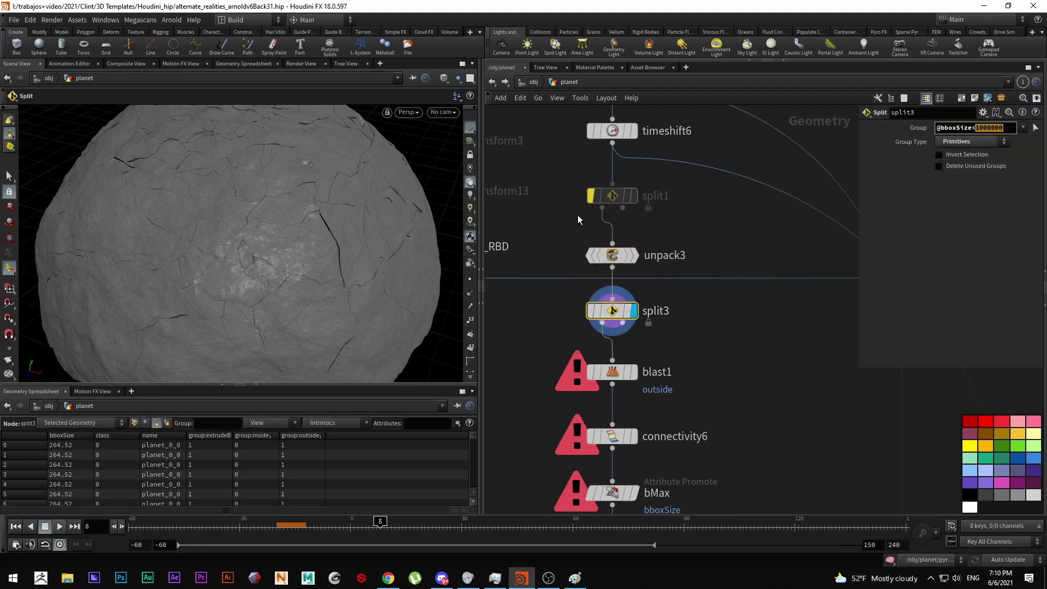
pyautogui.press('Return')
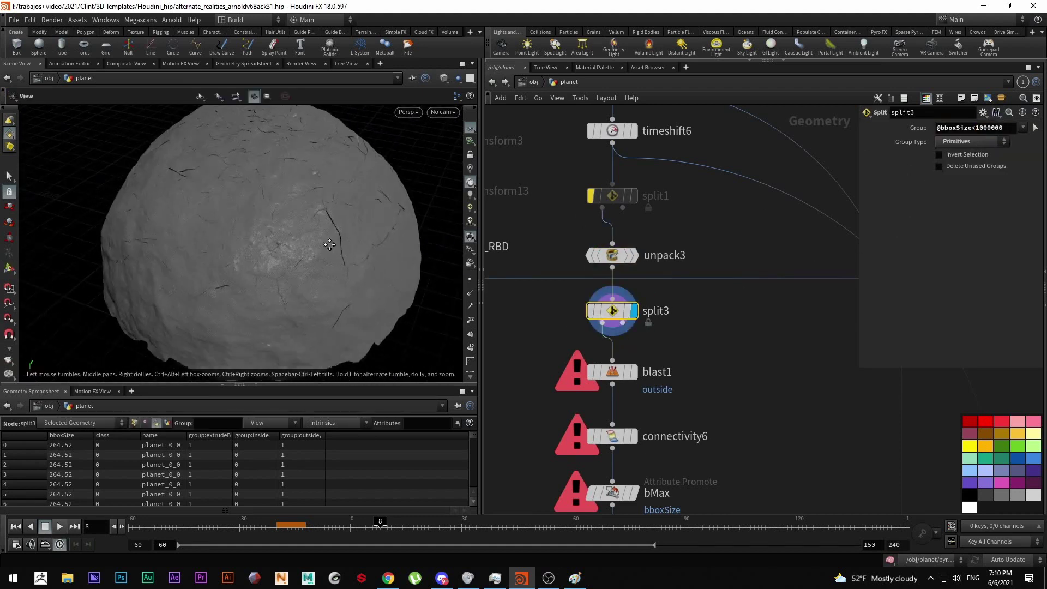
pyautogui.moveTo(971, 127); pyautogui.dragTo(940, 129)
# Find measurefracture1 upstream as the source of the bboxSize attribute, and return to split3.
pyautogui.moveTo(698, 275); pyautogui.dragTo(685, 344, button='middle')
pyautogui.scroll(-2, 702, 355)
pyautogui.scroll(-2, 688, 367)
pyautogui.scroll(6, 660, 349)
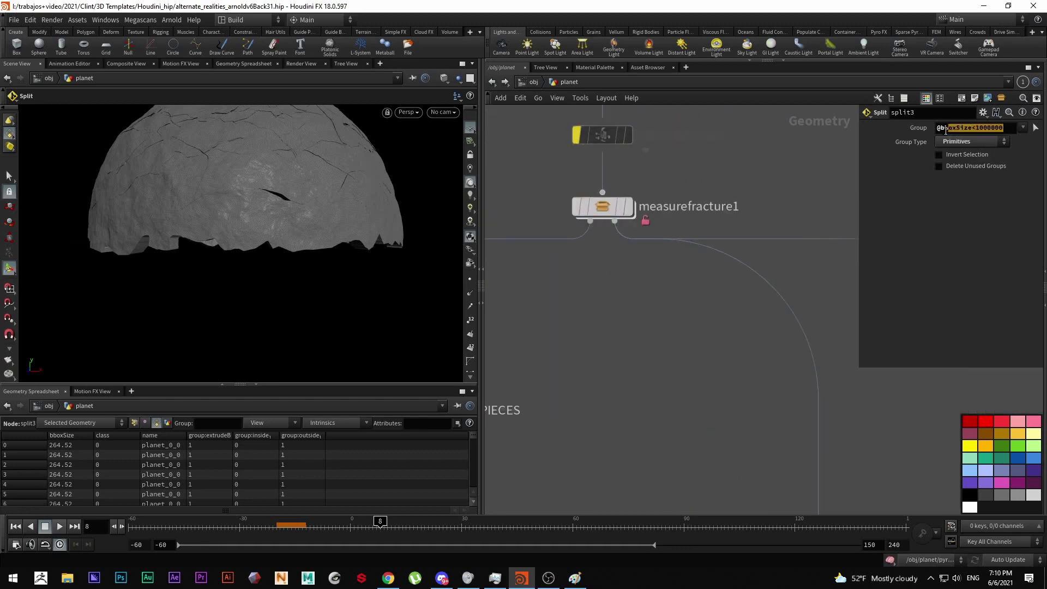
pyautogui.scroll(-5, 643, 393)
pyautogui.moveTo(643, 393); pyautogui.dragTo(622, 180, button='middle')
pyautogui.moveTo(616, 458); pyautogui.dragTo(615, 292, button='middle')
pyautogui.moveTo(610, 437)
pyautogui.mouseDown(button='middle')
pyautogui.moveTo(596, 227)
pyautogui.moveTo(599, 262)
pyautogui.mouseUp(button='middle')
pyautogui.press('f')
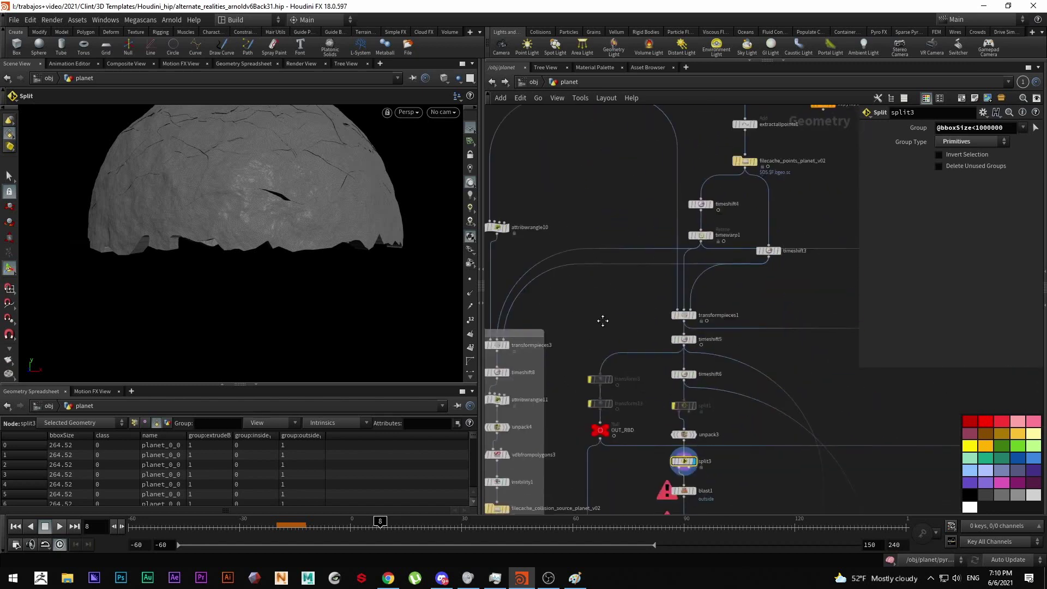
pyautogui.moveTo(591, 314); pyautogui.dragTo(580, 322)
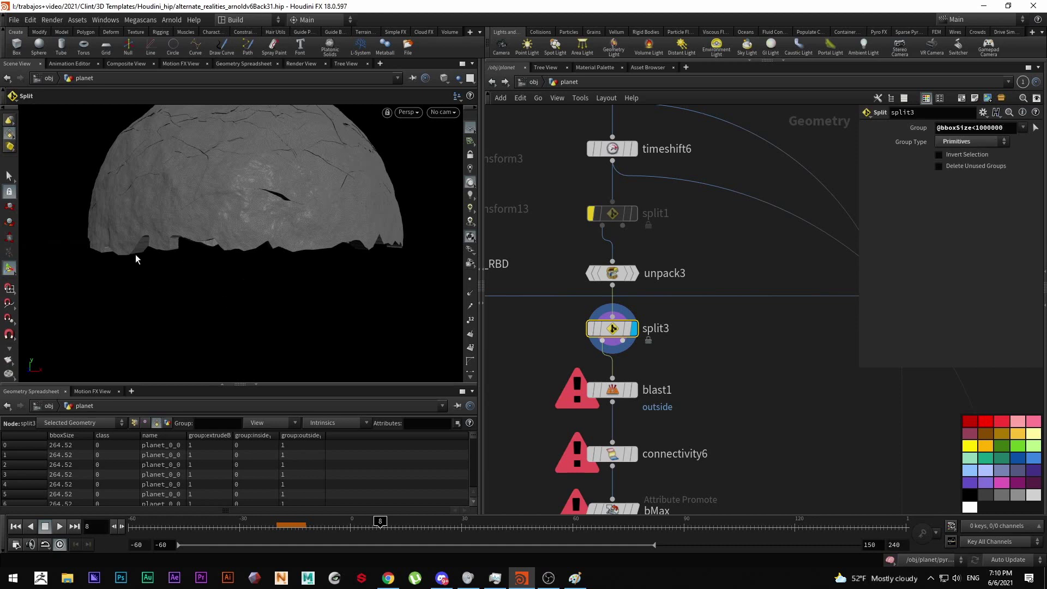
pyautogui.doubleClick(975, 127)
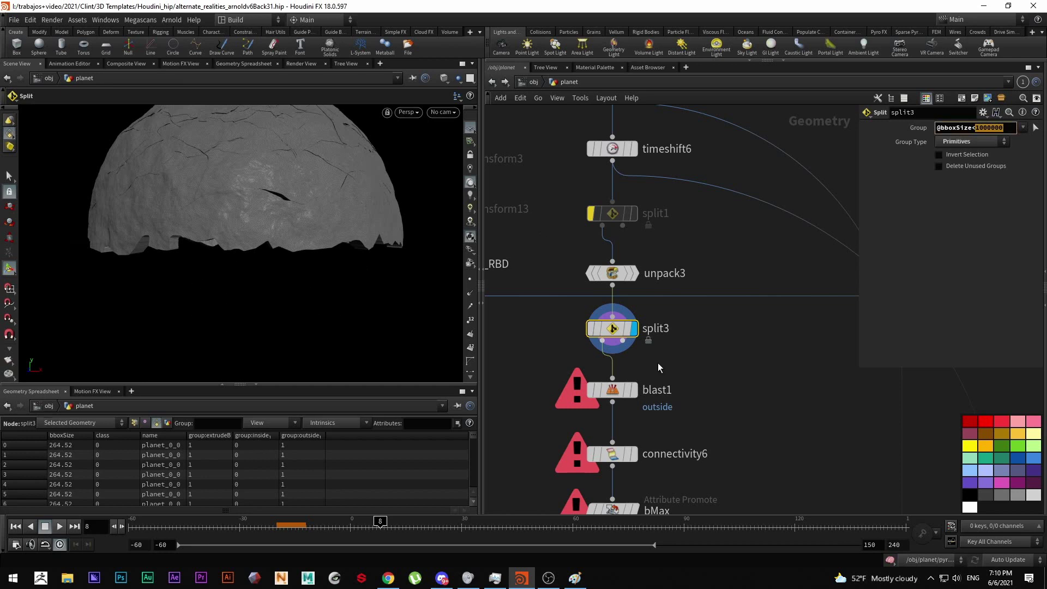
pyautogui.moveTo(658, 368); pyautogui.dragTo(648, 323, button='middle')
pyautogui.click(614, 295)
pyautogui.press('Tab')
pyautogui.write('nul')
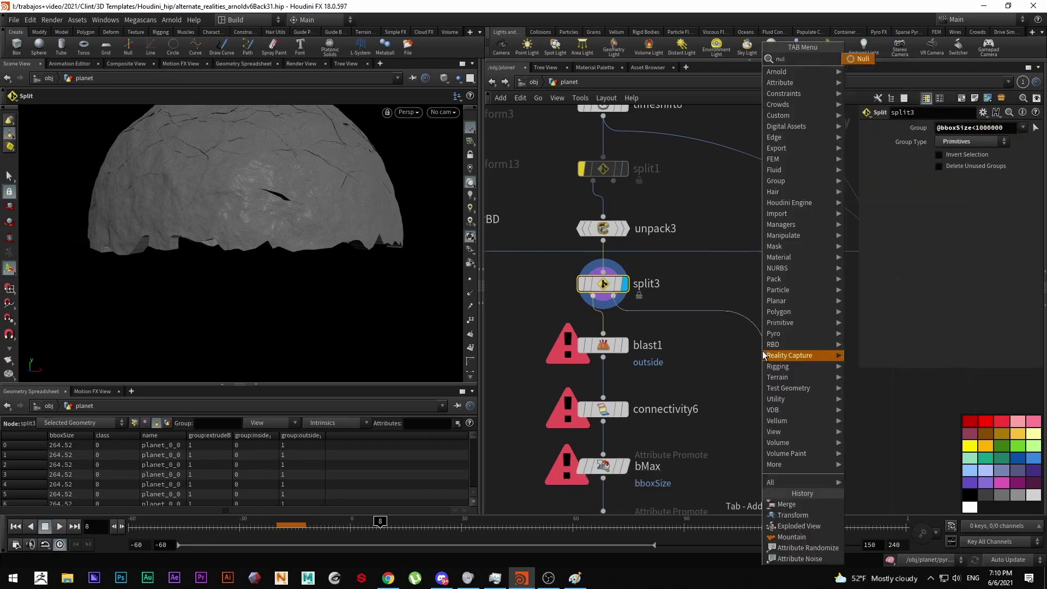
pyautogui.press('Return')
pyautogui.click(765, 352)
pyautogui.click(793, 326)
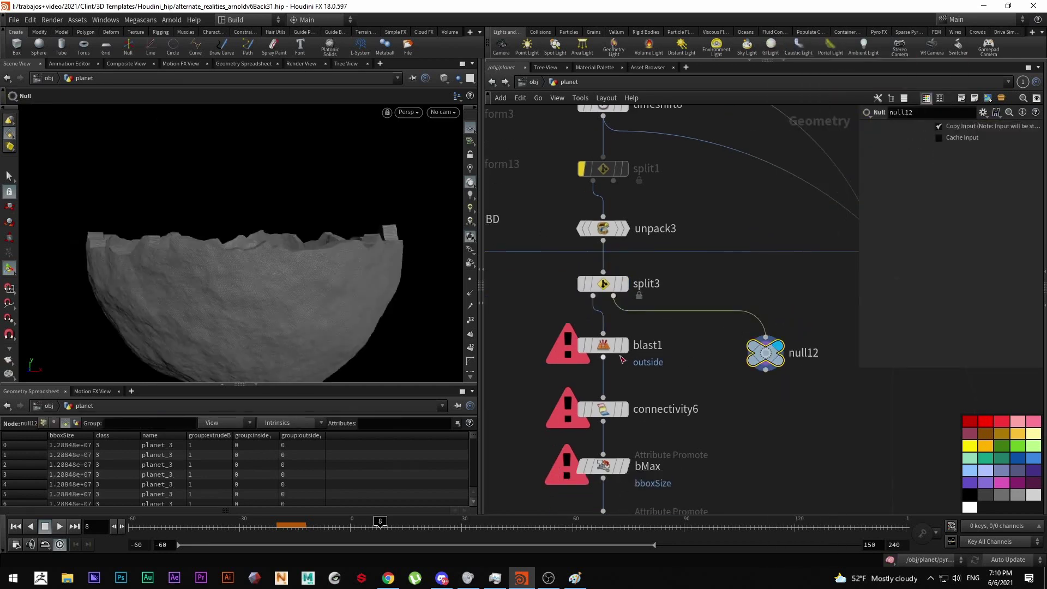
# Display blast1 and inspect the interior crack faces left after removing the outside group.
pyautogui.click(623, 345)
pyautogui.keyDown('alt'); pyautogui.moveTo(329, 226); pyautogui.dragTo(376, 209); pyautogui.keyUp('alt')
pyautogui.keyDown('alt'); pyautogui.moveTo(333, 327); pyautogui.dragTo(381, 220); pyautogui.keyUp('alt')
pyautogui.keyDown('alt'); pyautogui.moveTo(275, 242); pyautogui.dragTo(274, 240); pyautogui.keyUp('alt')
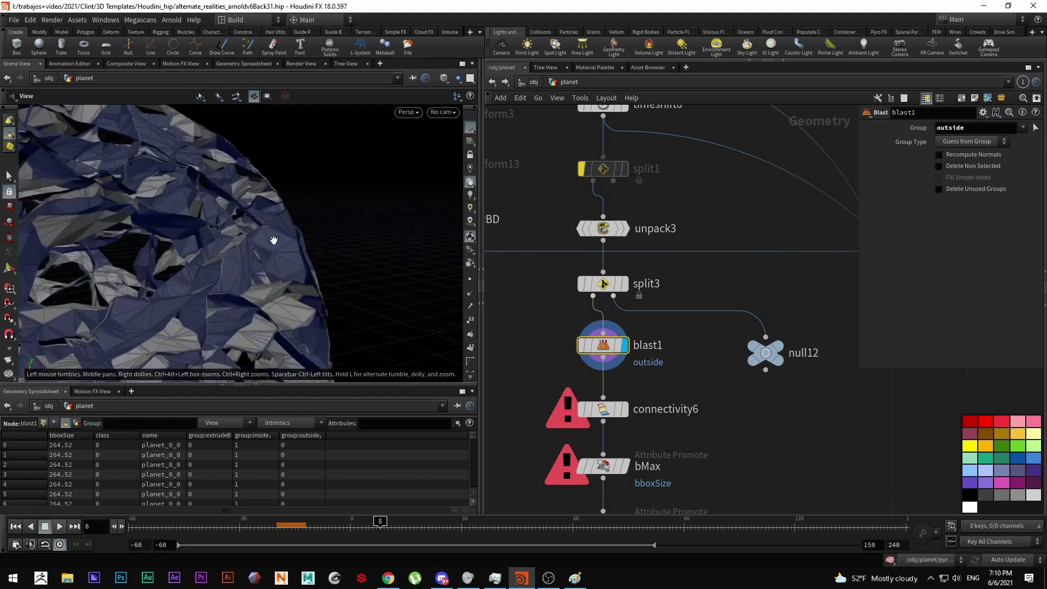
pyautogui.press('Return')
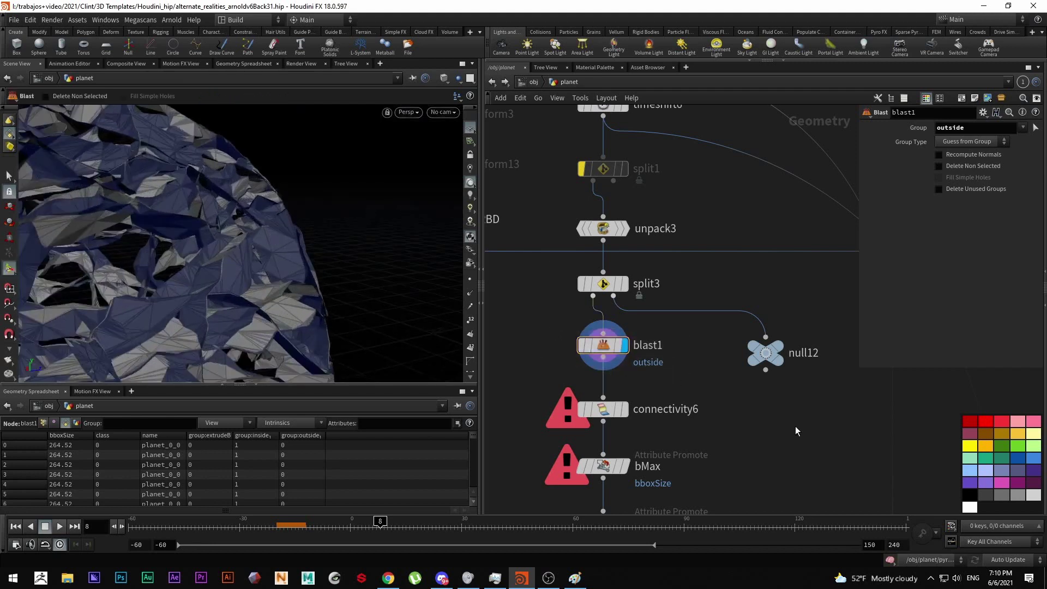
# Add a temporary Boolean Fracture node, examine its inside and outside output group names, and remove the node.
pyautogui.moveTo(795, 427); pyautogui.dragTo(759, 417, button='middle')
pyautogui.press('Tab')
pyautogui.write('frac')
pyautogui.press('Return')
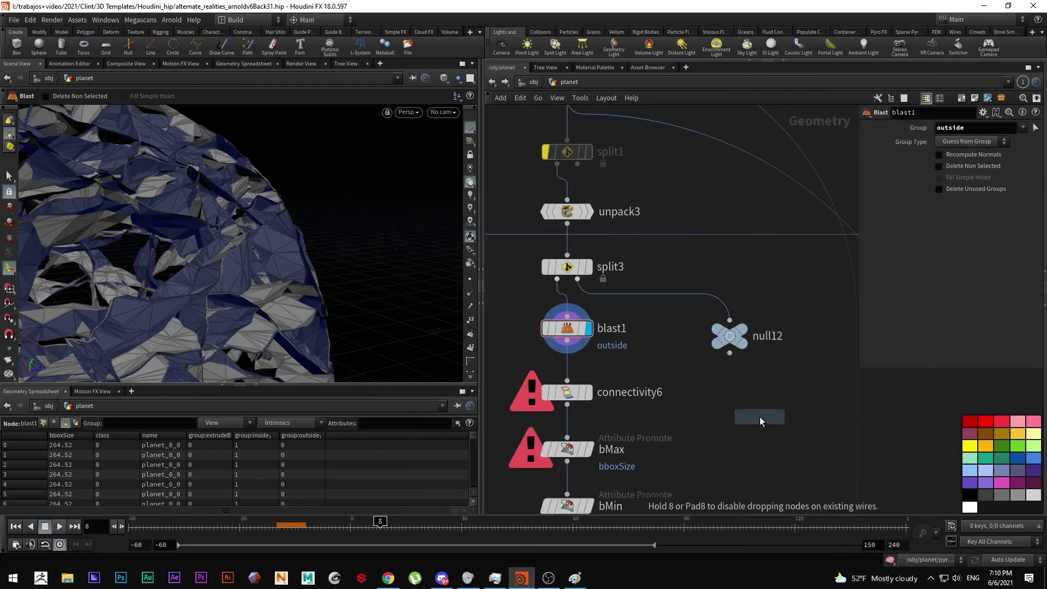
pyautogui.click(759, 417)
pyautogui.scroll(-3, 912, 253)
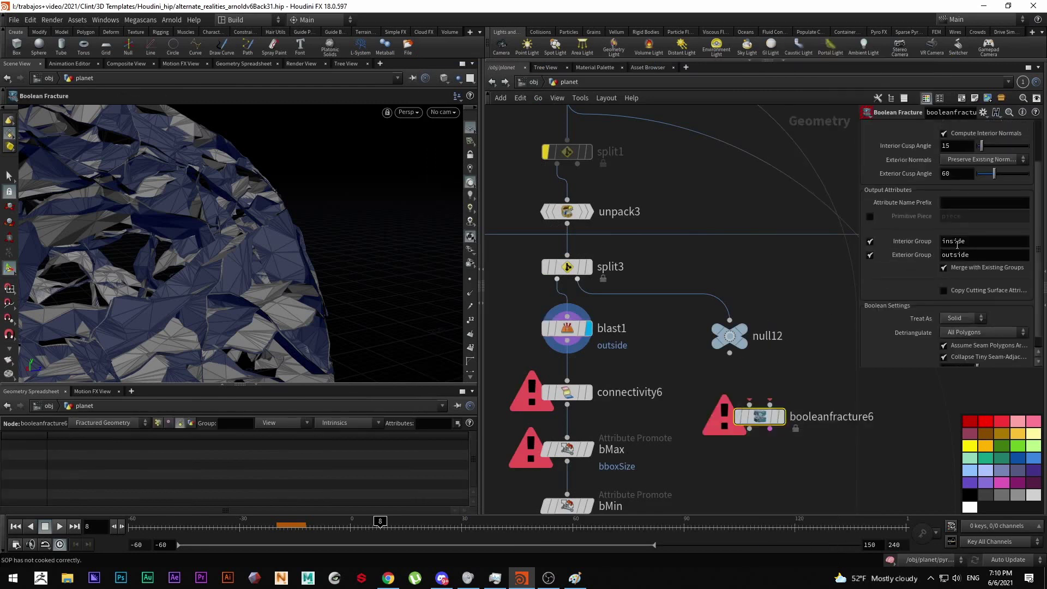
pyautogui.moveTo(968, 255); pyautogui.dragTo(949, 254)
pyautogui.click(787, 443)
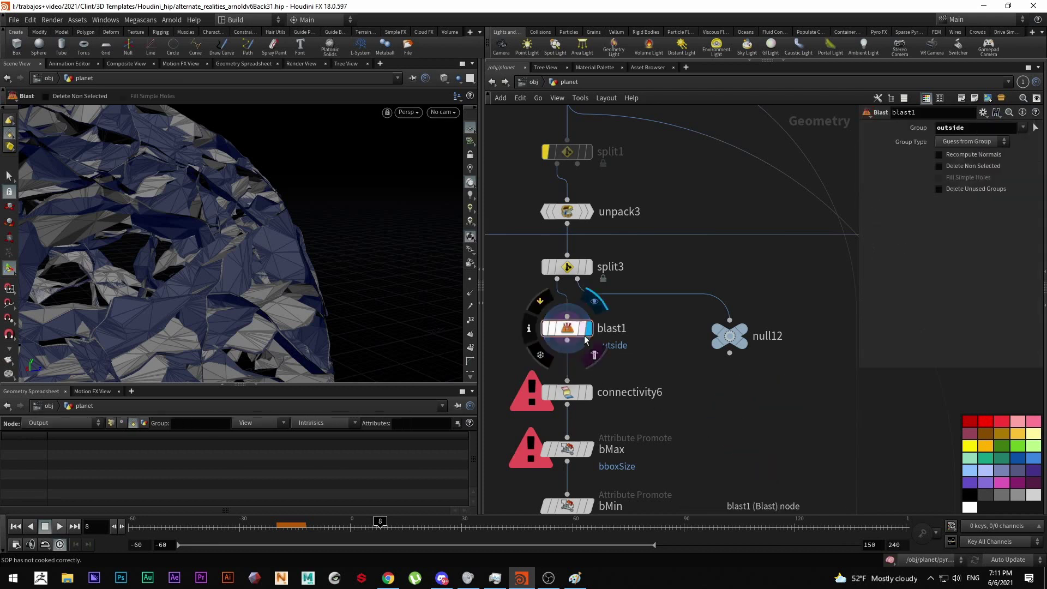
# Return to blast1 and examine its interior faces up close.
pyautogui.click(567, 328)
pyautogui.press('Escape')
pyautogui.moveTo(251, 261); pyautogui.dragTo(292, 193)
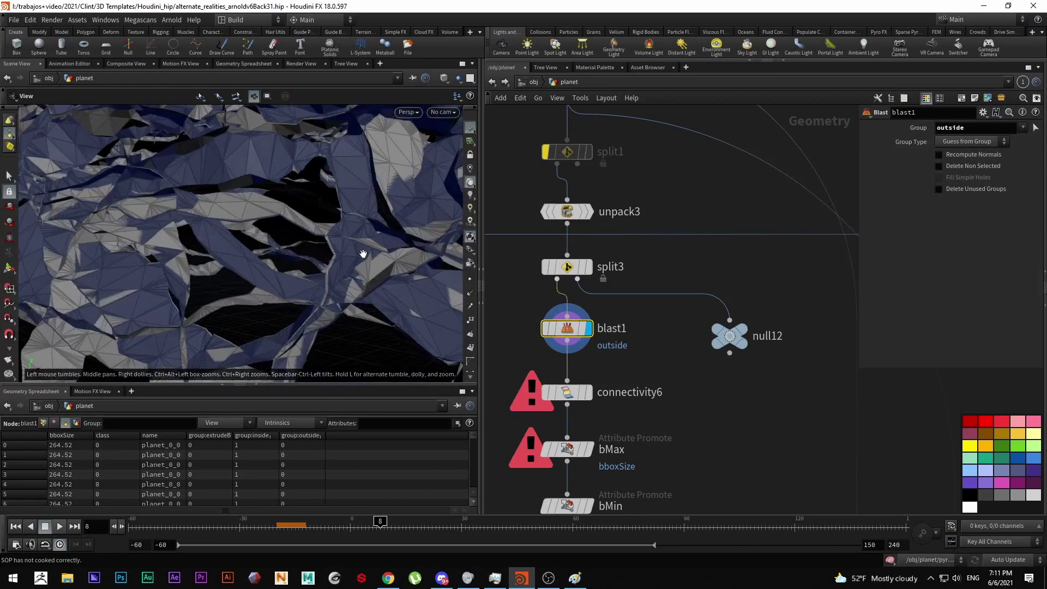
# Display connectivity6 with its primitive class attribute and examine the crack surfaces across the whole planet.
pyautogui.moveTo(645, 375); pyautogui.dragTo(656, 336, button='middle')
pyautogui.click(577, 354)
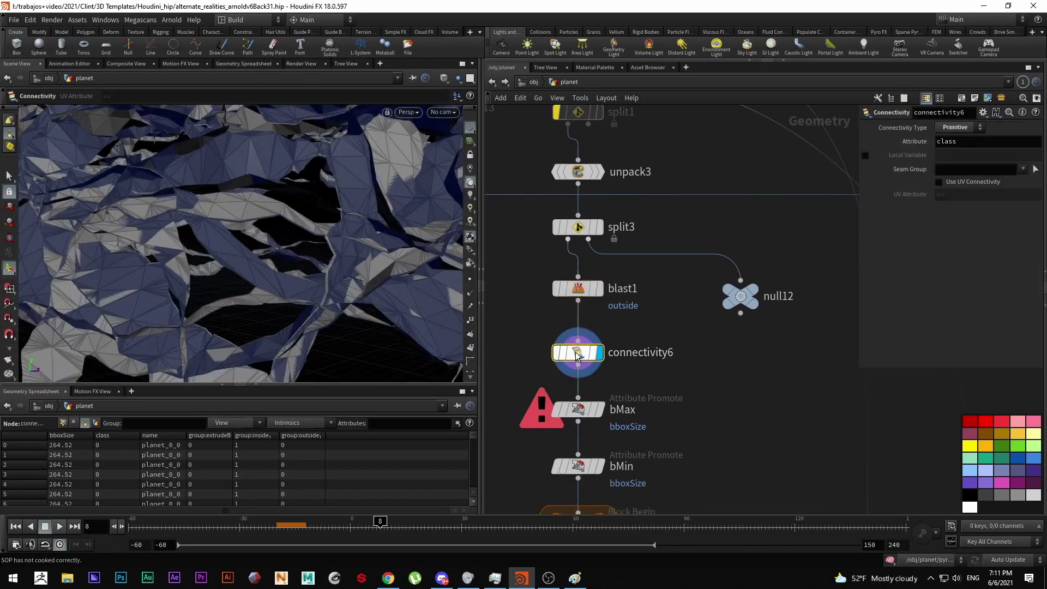
pyautogui.moveTo(698, 416); pyautogui.dragTo(721, 391, button='middle')
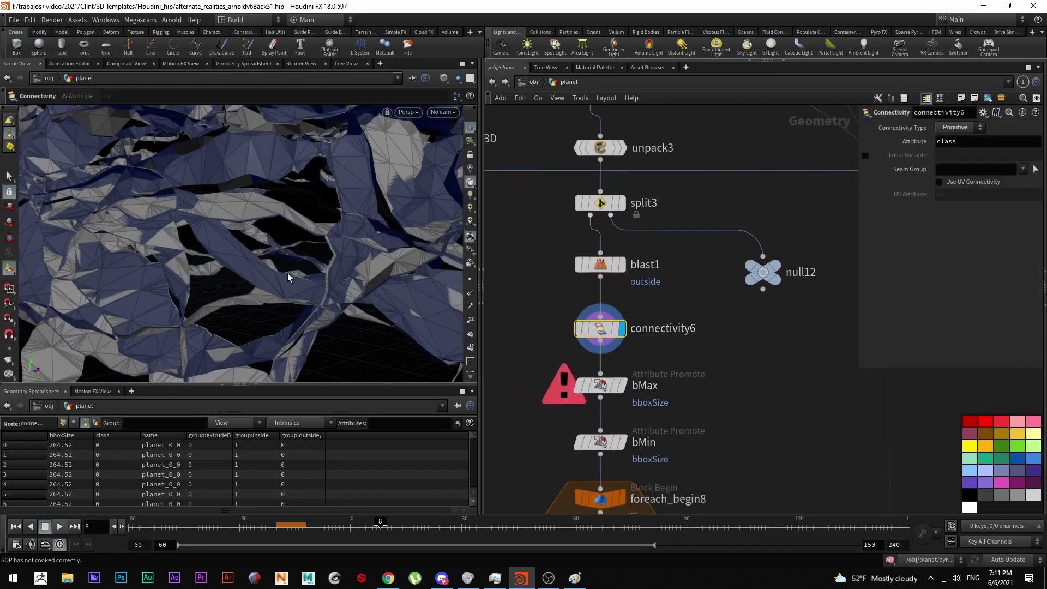
pyautogui.press('Escape')
pyautogui.scroll(-10, 327, 304)
pyautogui.moveTo(314, 208); pyautogui.dragTo(393, 365)
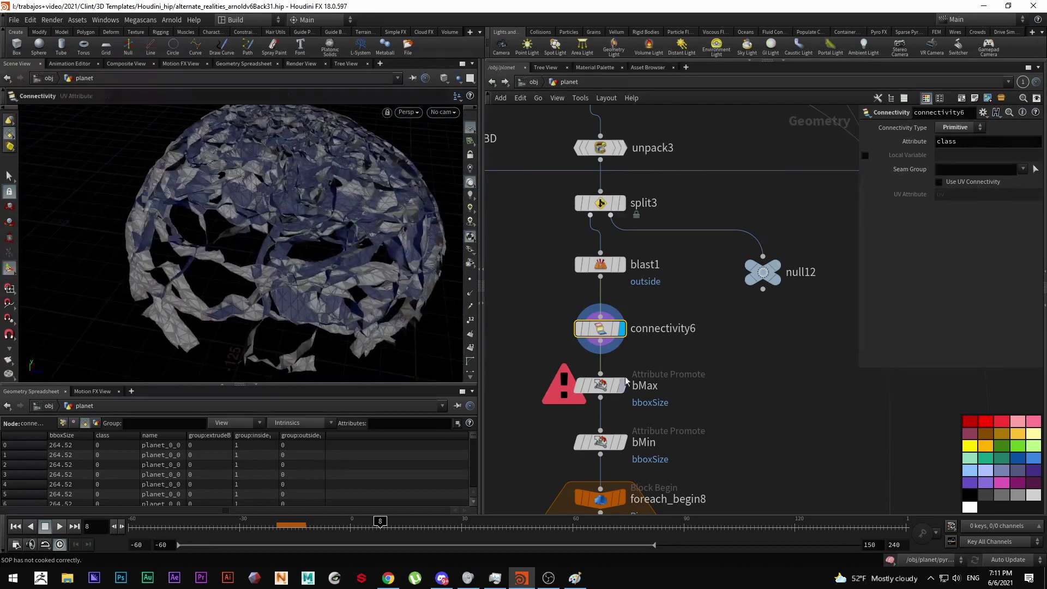
# Display bMax and bMin in turn and examine the promoted bboxSize detail attributes in the geometry spreadsheet.
pyautogui.click(599, 385)
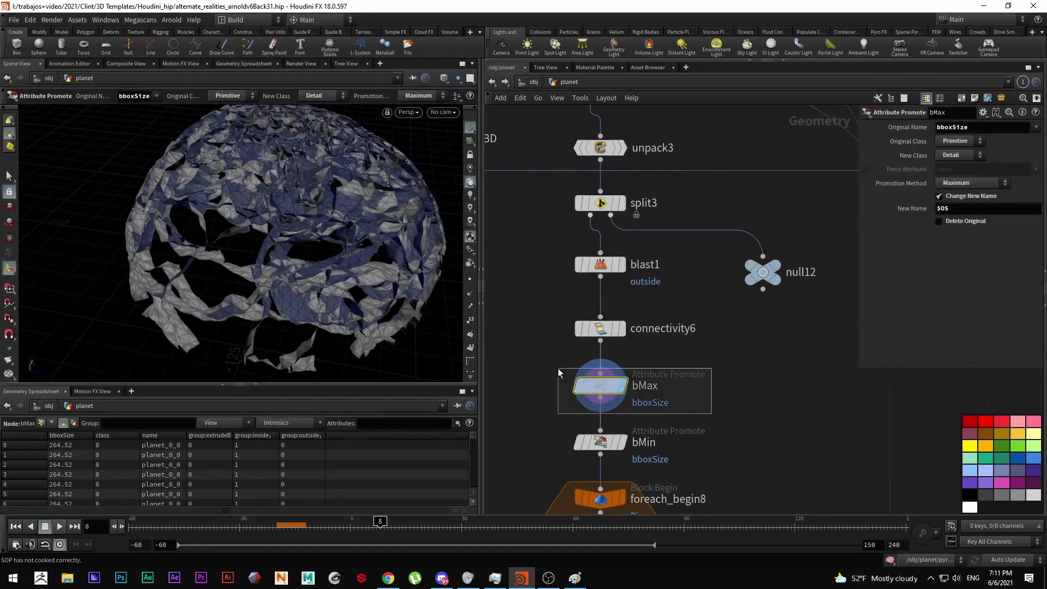
pyautogui.click(75, 423)
pyautogui.click(622, 443)
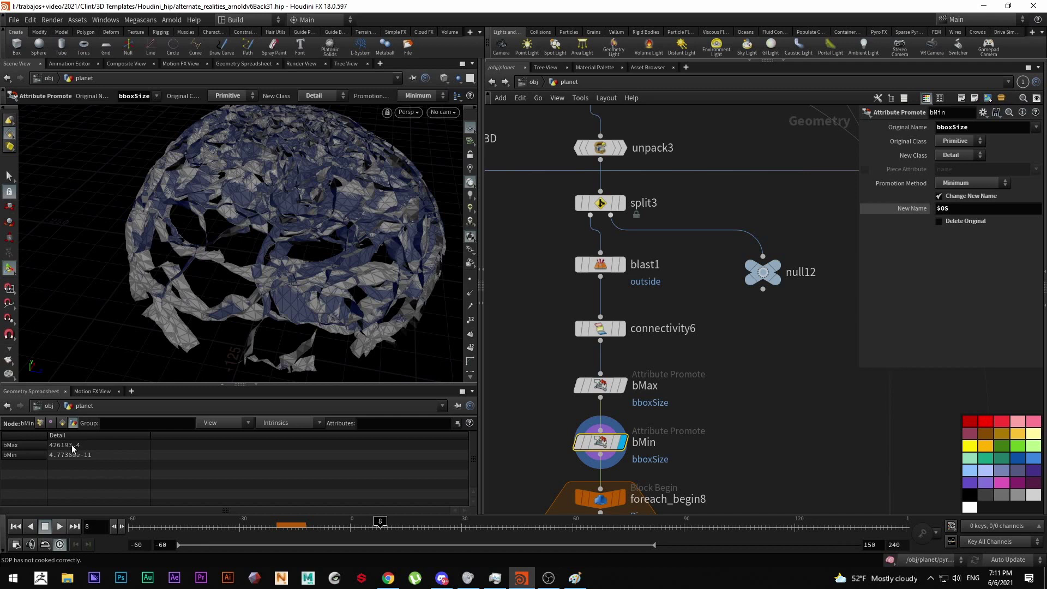
# Inspect the crack surfaces in the viewport, comparing the sizes of the different pieces with bMin displayed.
pyautogui.keyDown('alt'); pyautogui.moveTo(261, 327); pyautogui.dragTo(299, 229); pyautogui.keyUp('alt')
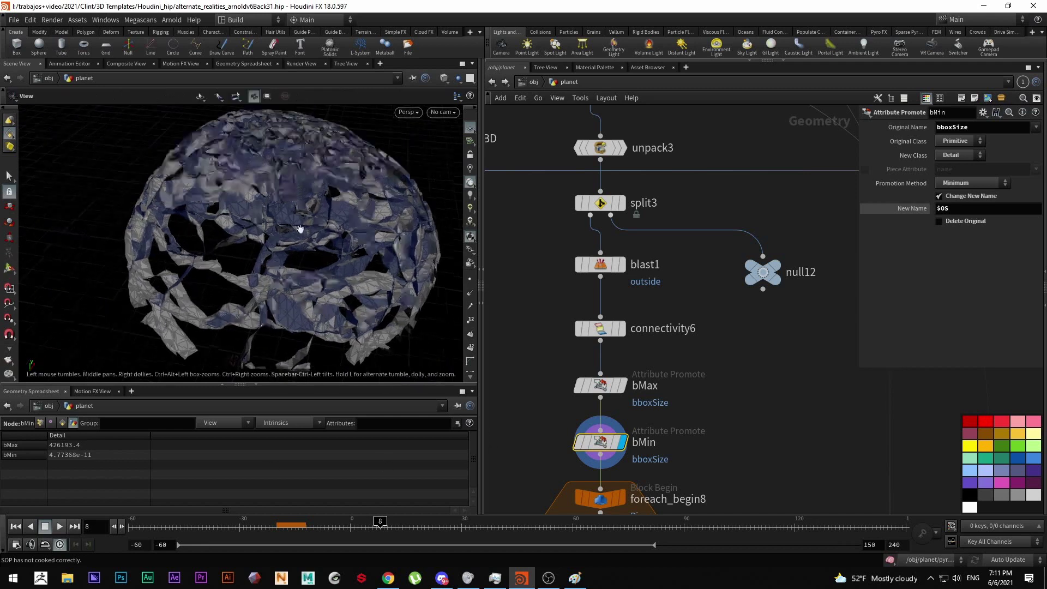
pyautogui.keyDown('alt'); pyautogui.moveTo(298, 229); pyautogui.dragTo(289, 311, button='middle'); pyautogui.keyUp('alt')
pyautogui.keyDown('alt'); pyautogui.moveTo(289, 311); pyautogui.dragTo(305, 203, button='right'); pyautogui.keyUp('alt')
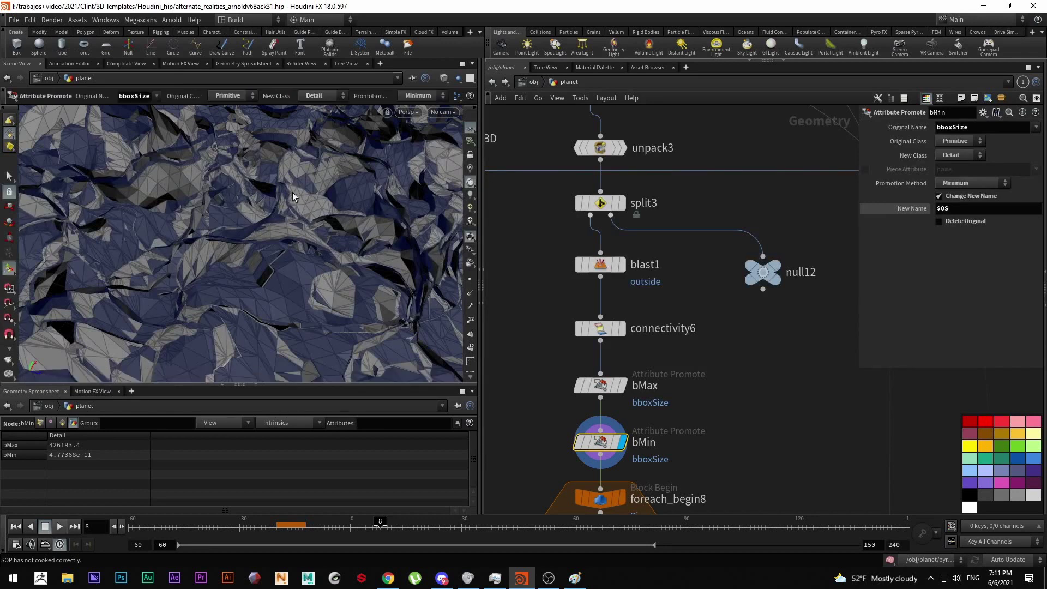
pyautogui.press('alt')
pyautogui.keyDown('alt'); pyautogui.scroll(-8, 320, 210); pyautogui.keyUp('alt')
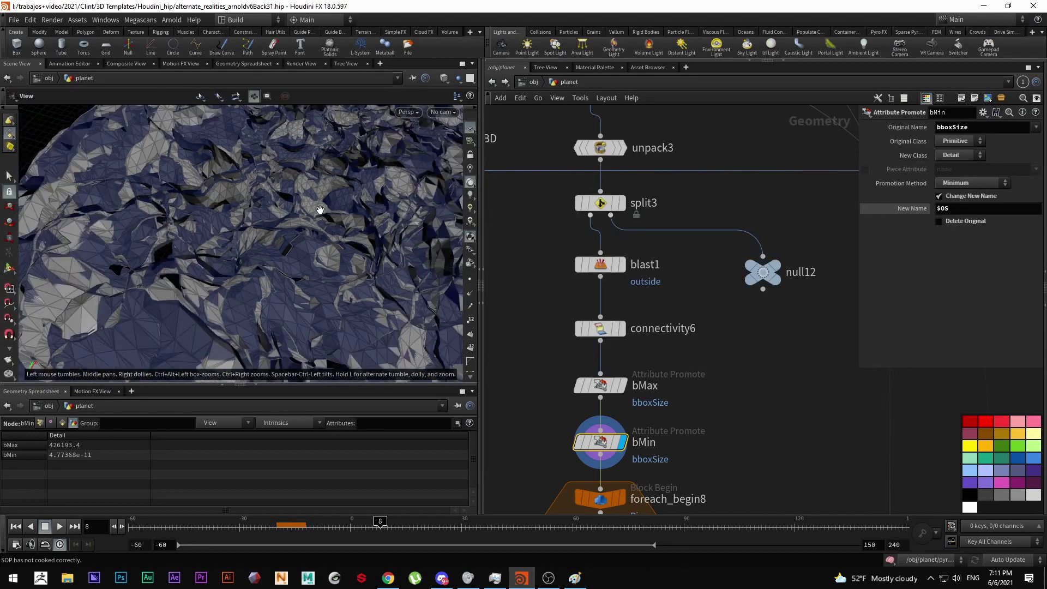
pyautogui.keyDown('alt'); pyautogui.moveTo(320, 210); pyautogui.dragTo(280, 296); pyautogui.keyUp('alt')
pyautogui.keyDown('alt'); pyautogui.moveTo(280, 296); pyautogui.dragTo(300, 201, button='middle'); pyautogui.keyUp('alt')
pyautogui.scroll(5, 203, 201)
pyautogui.moveTo(274, 261); pyautogui.dragTo(285, 268, button='middle')
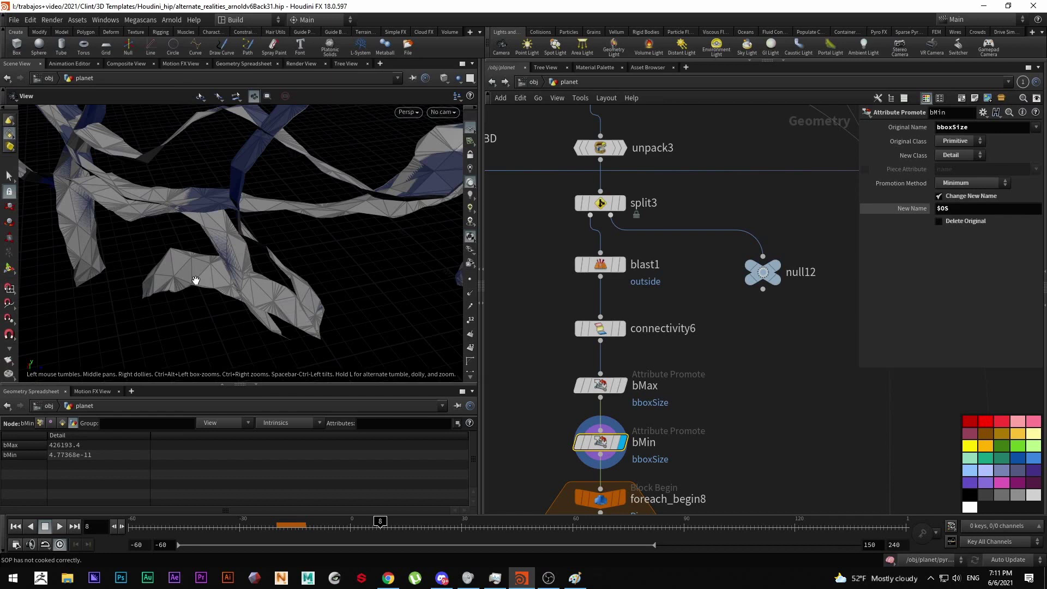
pyautogui.press('Return')
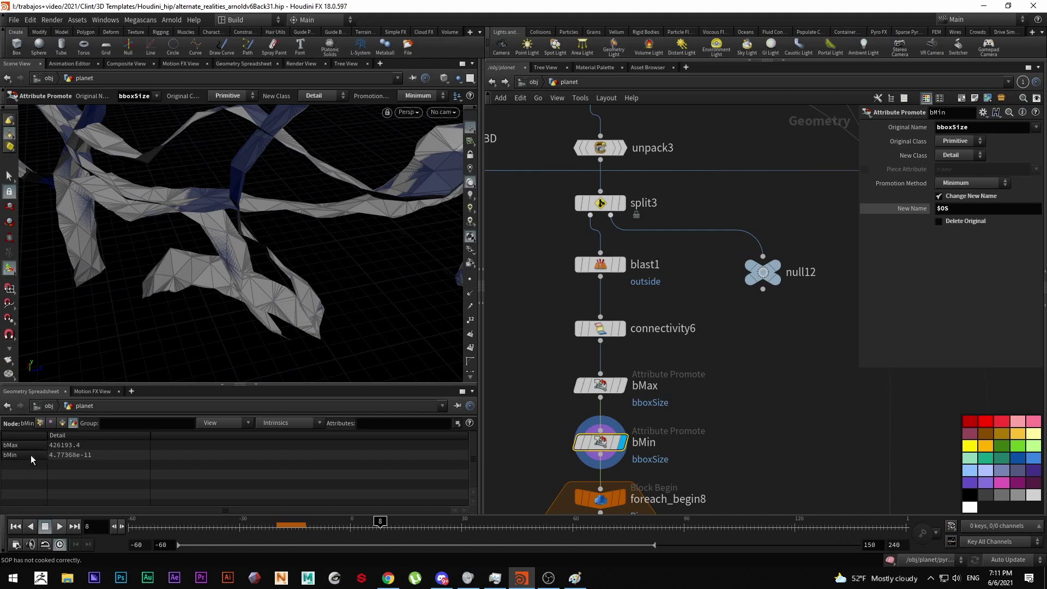
# Display attribwrangle6 in the for-each loop and examine the bRef, bMin, bMax and output range arguments of its scatter expression.
pyautogui.moveTo(520, 428); pyautogui.dragTo(540, 234, button='middle')
pyautogui.scroll(-2, 539, 259)
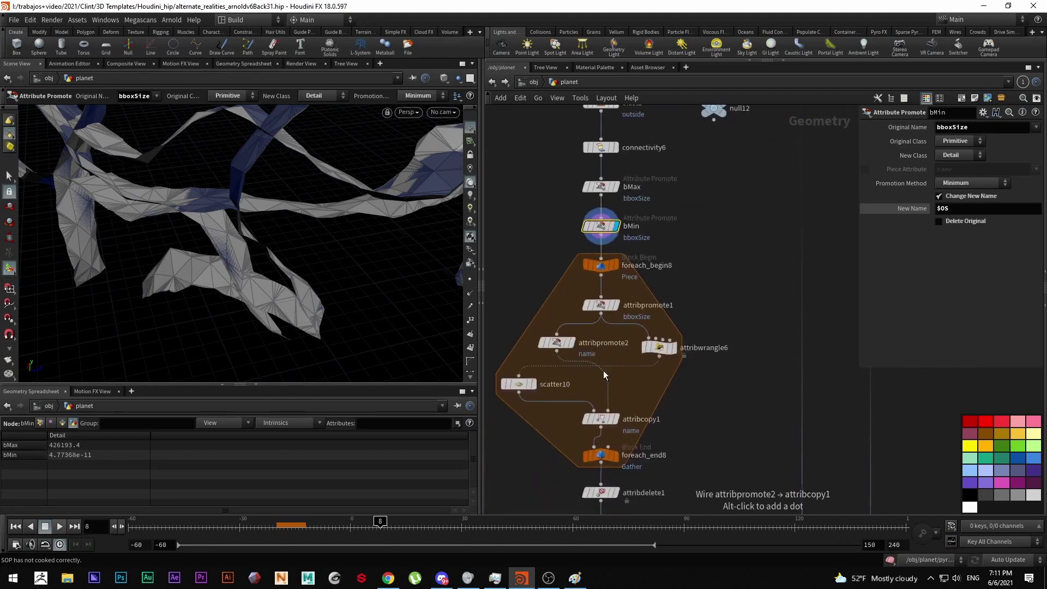
pyautogui.click(674, 348)
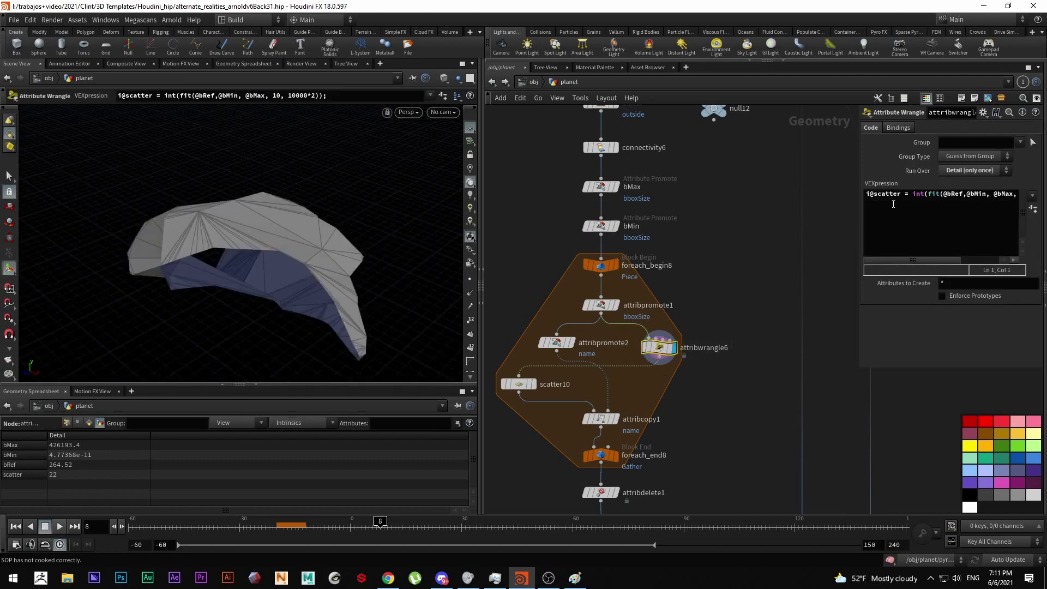
pyautogui.moveTo(943, 195); pyautogui.dragTo(956, 195)
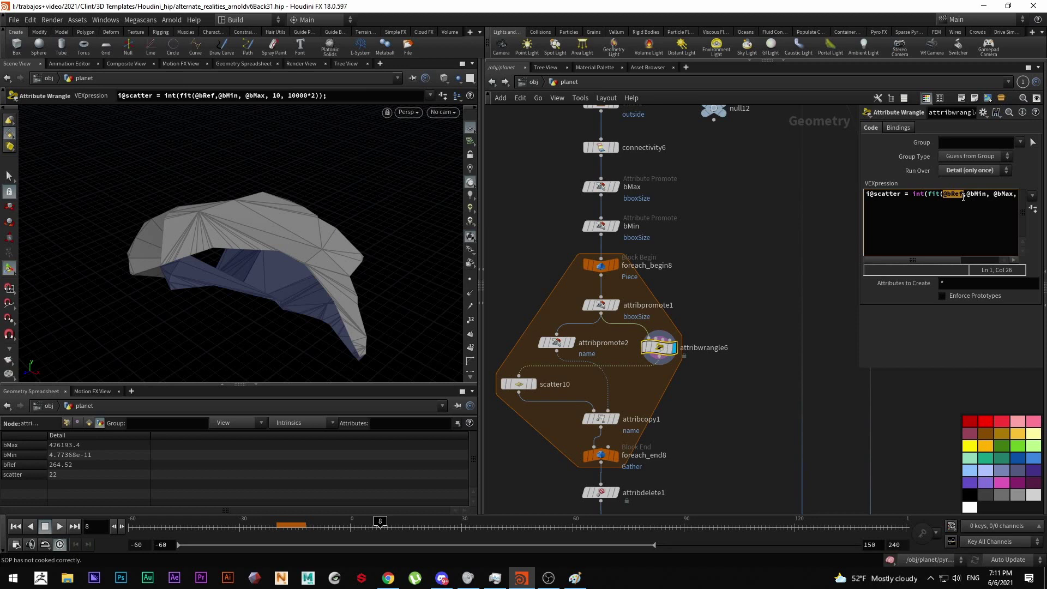
pyautogui.moveTo(970, 196); pyautogui.dragTo(904, 195)
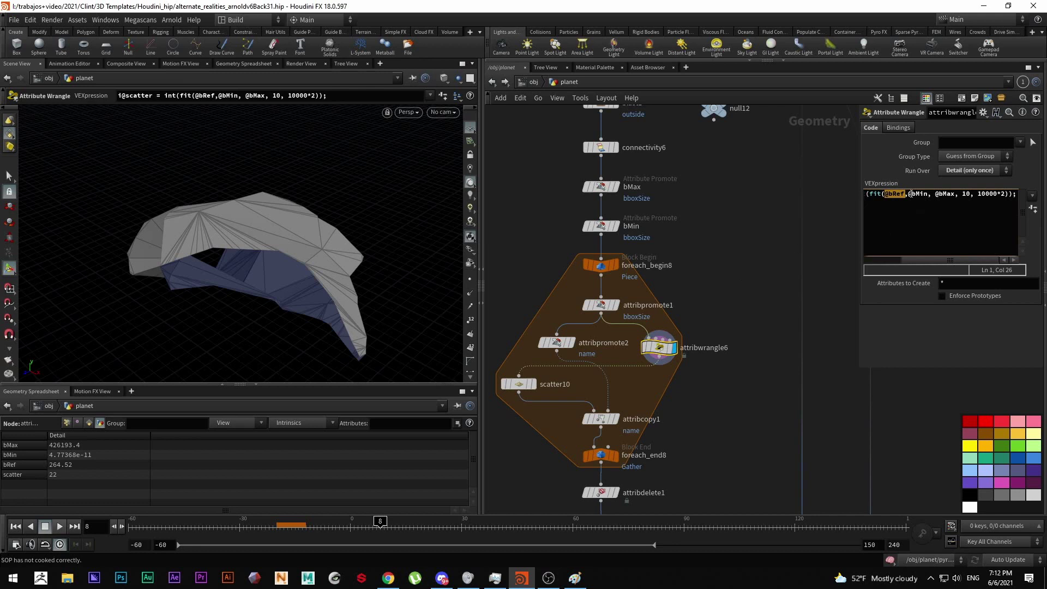
pyautogui.moveTo(908, 195); pyautogui.dragTo(925, 193)
pyautogui.moveTo(933, 196); pyautogui.dragTo(955, 200)
pyautogui.moveTo(962, 194); pyautogui.dragTo(1006, 195)
# Display scatter10 and foreach_end8, and inspect the scattered point density on small and large pieces.
pyautogui.click(516, 384)
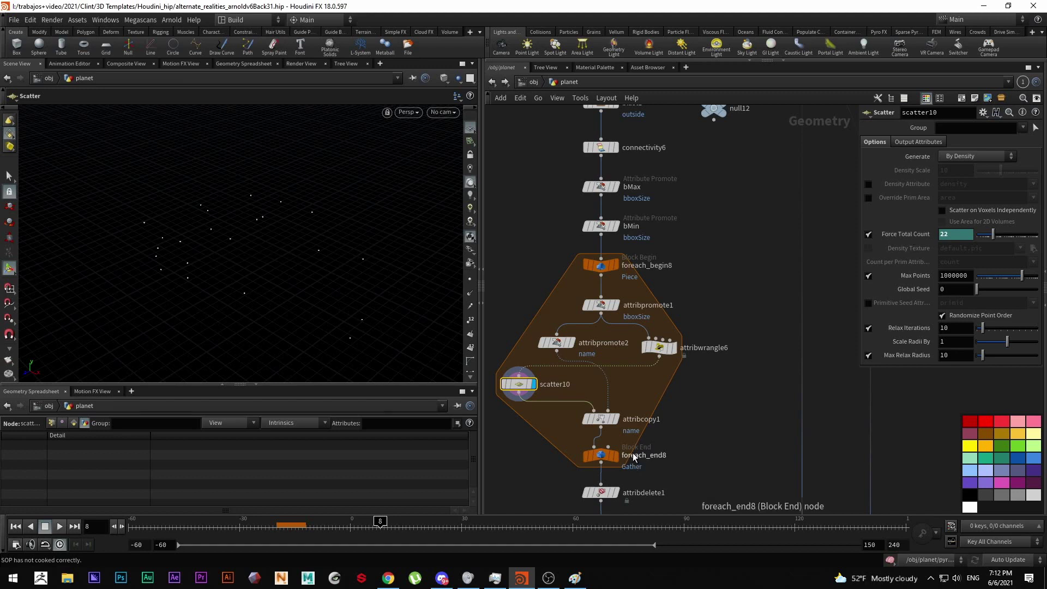
pyautogui.moveTo(619, 459)
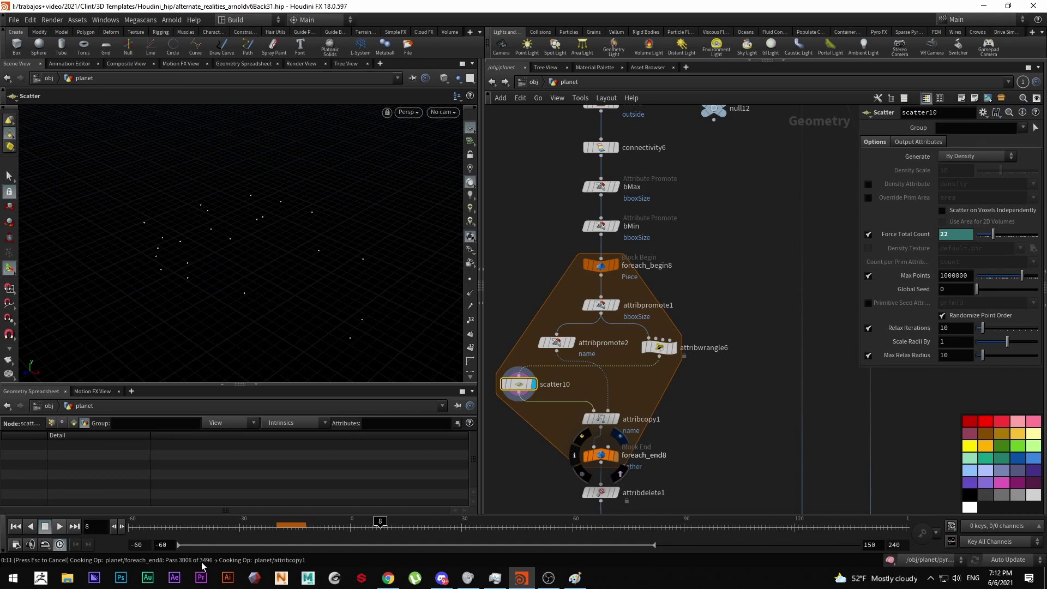
pyautogui.scroll(-8, 304, 306)
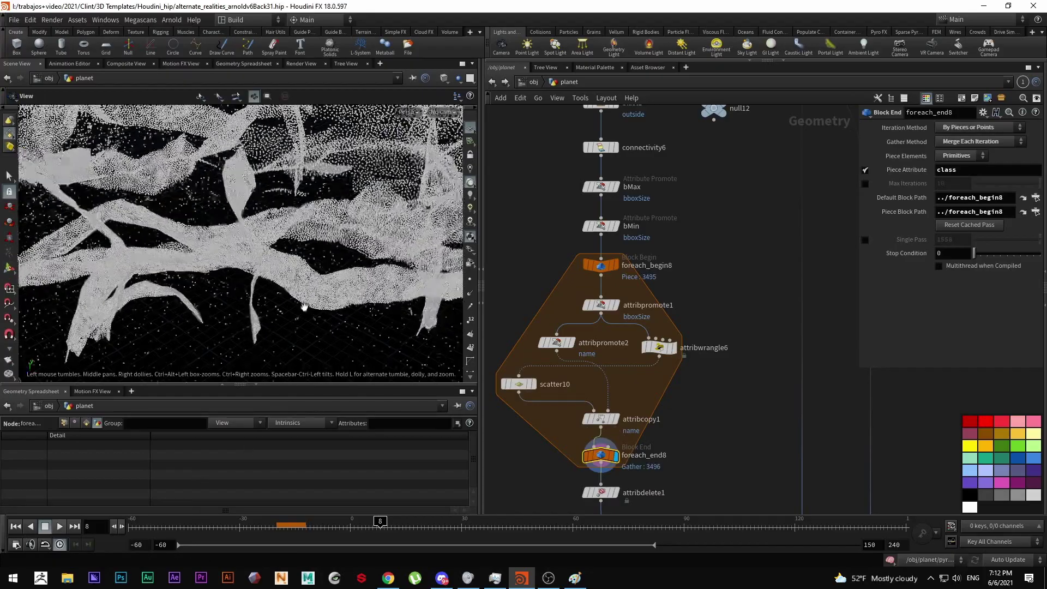
pyautogui.moveTo(304, 310); pyautogui.dragTo(287, 231)
pyautogui.scroll(10, 287, 231)
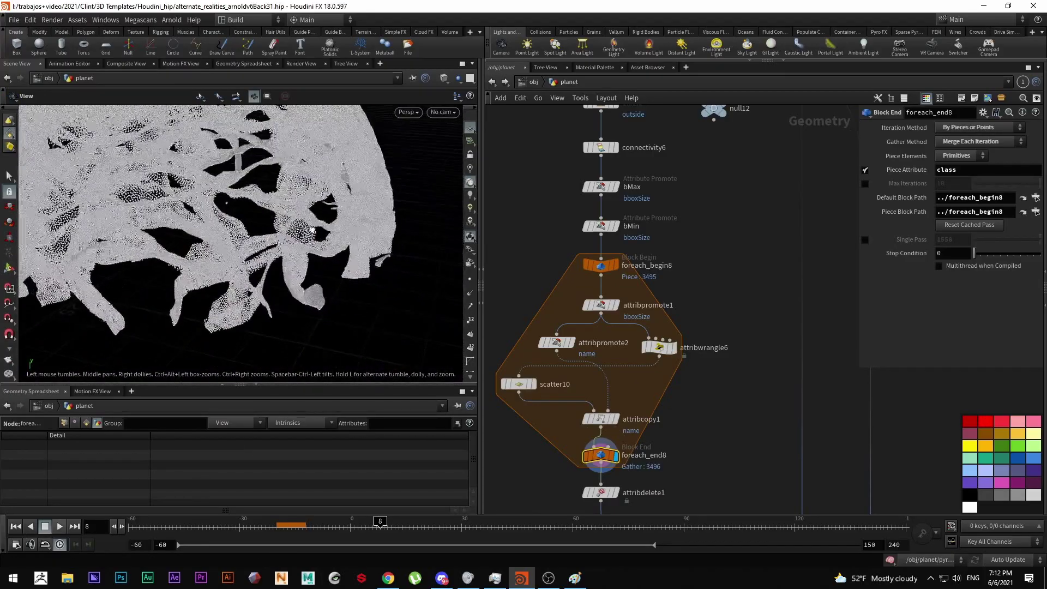
pyautogui.scroll(-8, 328, 270)
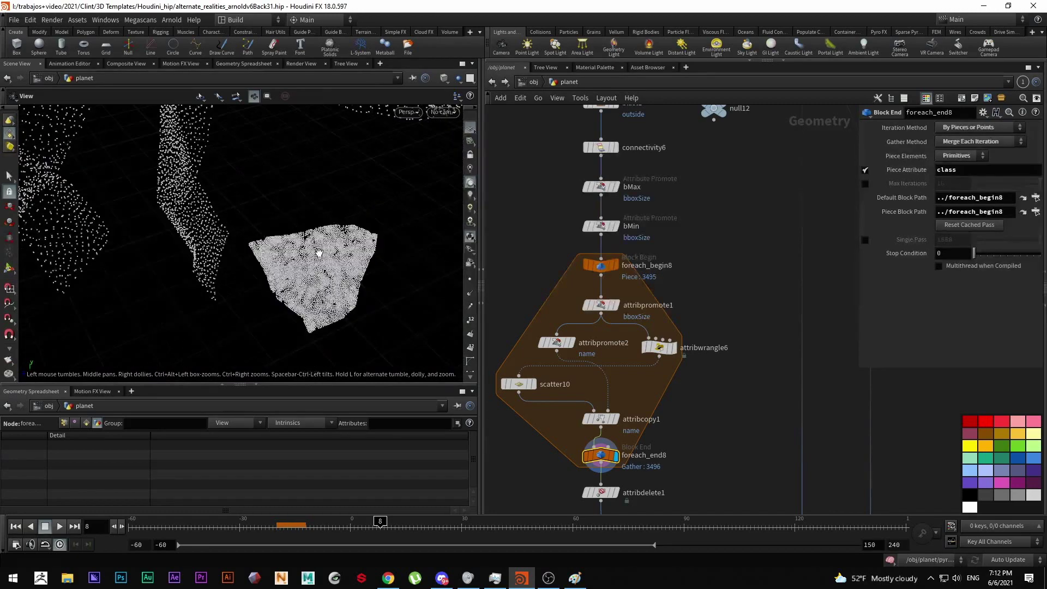
pyautogui.scroll(-10, 327, 268)
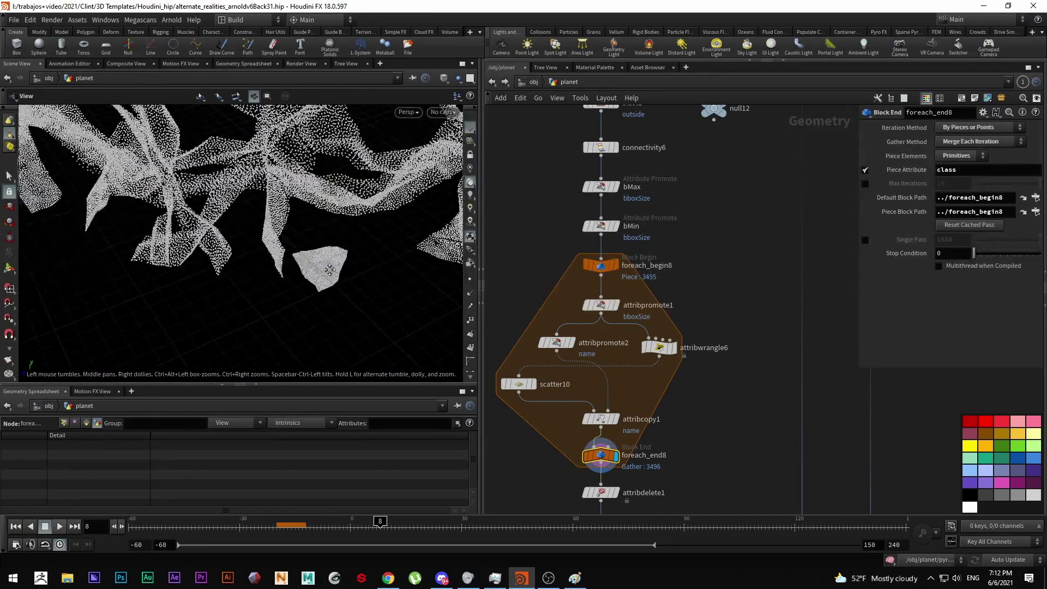
pyautogui.moveTo(302, 333); pyautogui.dragTo(365, 323)
# Move to frame 9, display attribdelete1, and compare the point attributes with the node bypassed and active.
pyautogui.moveTo(628, 505); pyautogui.dragTo(619, 371, button='middle')
pyautogui.moveTo(357, 530); pyautogui.dragTo(384, 526)
pyautogui.click(602, 362)
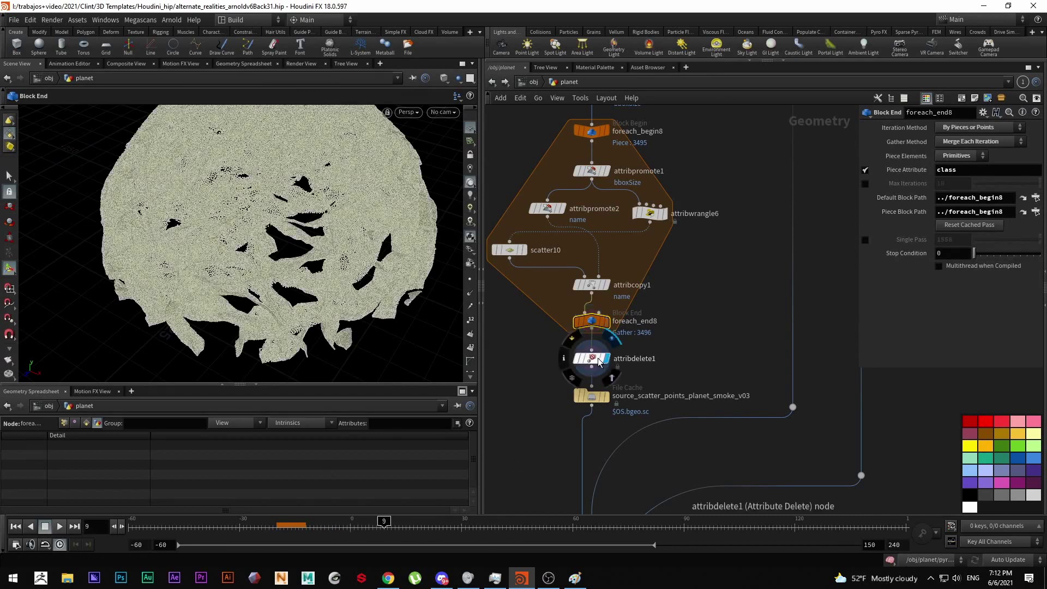
pyautogui.click(63, 424)
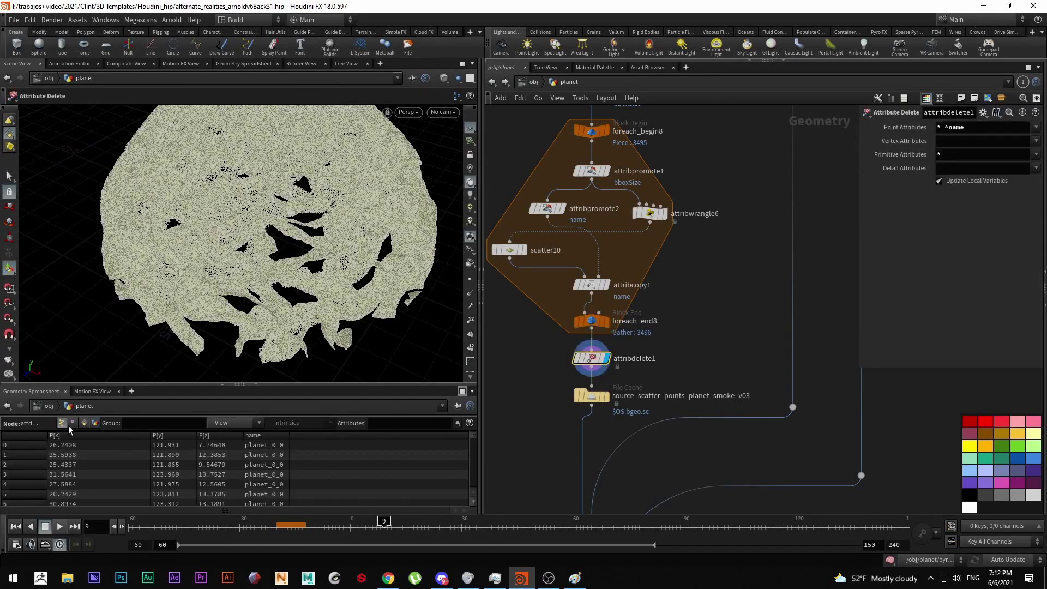
pyautogui.click(567, 342)
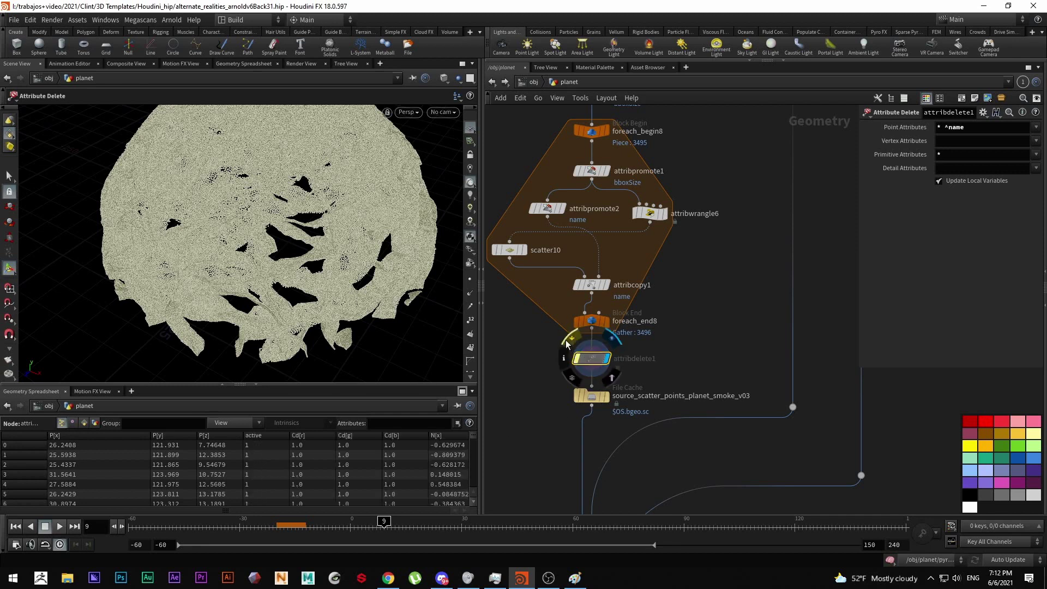
pyautogui.click(567, 343)
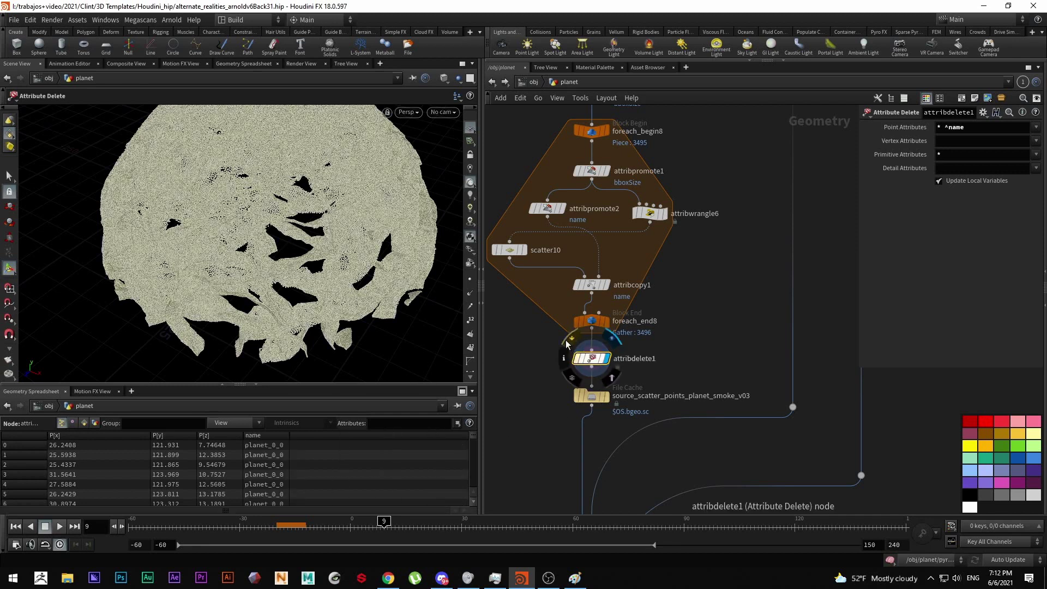
# Display the source_scatter_points_planet_smoke_v03 file cache and trace its output down to transformpieces2.
pyautogui.moveTo(592, 400); pyautogui.dragTo(543, 300, button='middle')
pyautogui.click(544, 301)
pyautogui.scroll(-3, 597, 405)
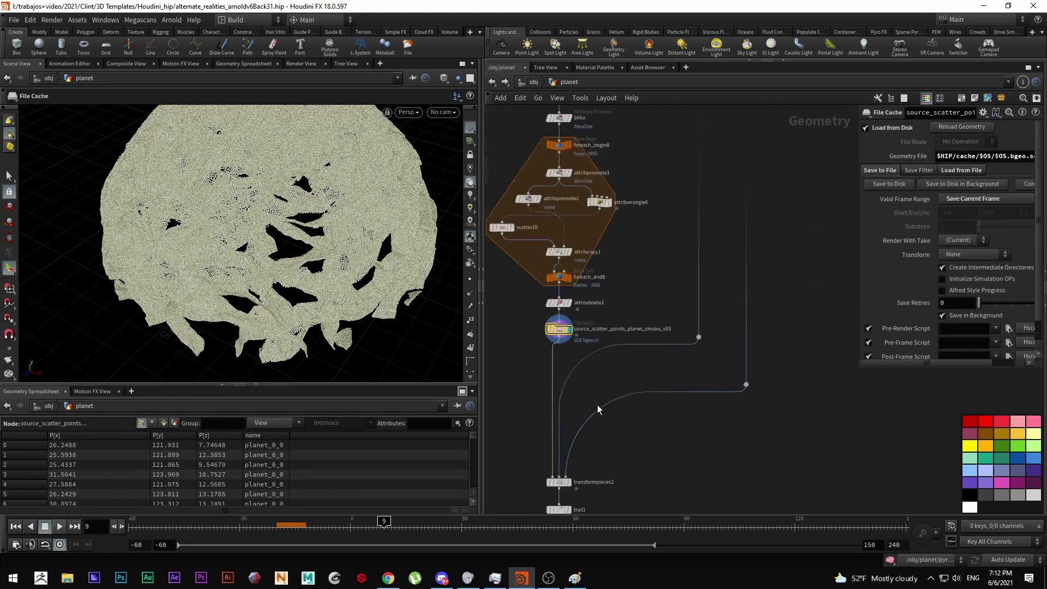
pyautogui.moveTo(630, 321); pyautogui.dragTo(645, 212, button='middle')
pyautogui.scroll(5, 610, 438)
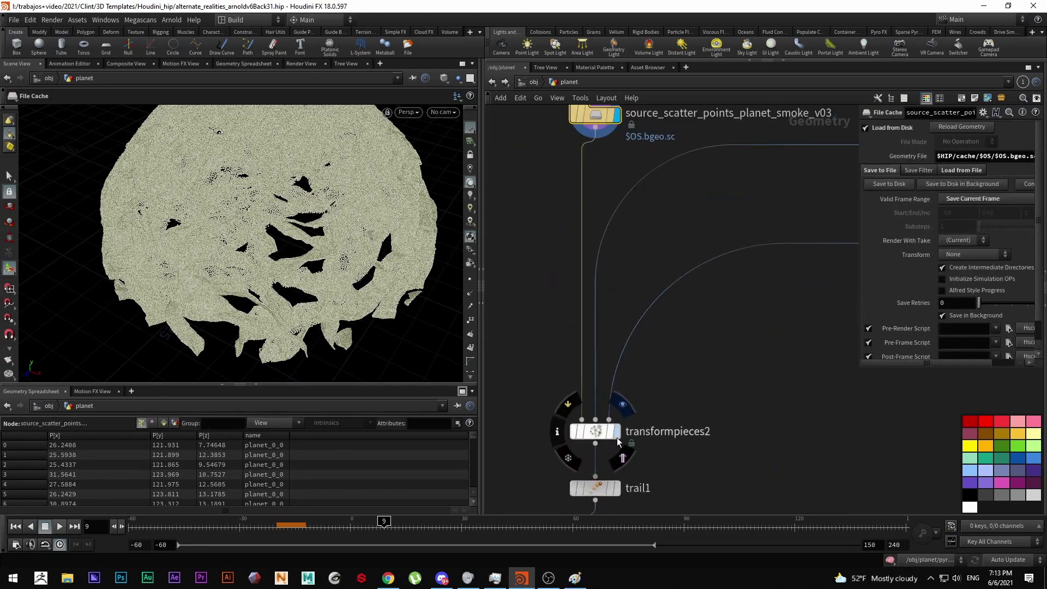
# Display transformpieces2, move to frame 32, and examine the point velocity values in the spreadsheet.
pyautogui.click(614, 431)
pyautogui.click(596, 431)
pyautogui.moveTo(708, 459); pyautogui.dragTo(650, 420)
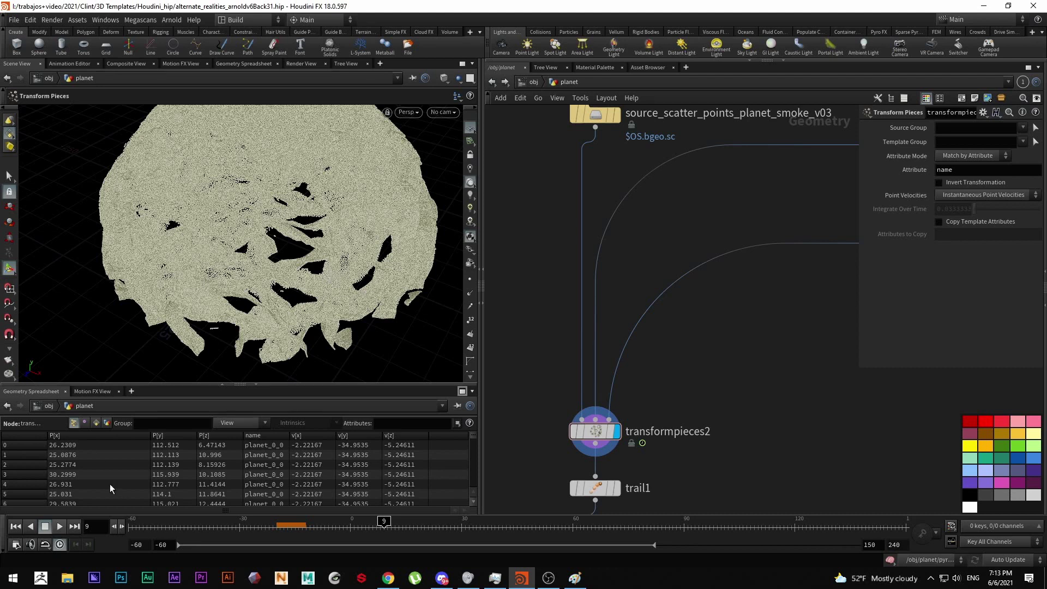
pyautogui.moveTo(383, 526); pyautogui.dragTo(468, 532)
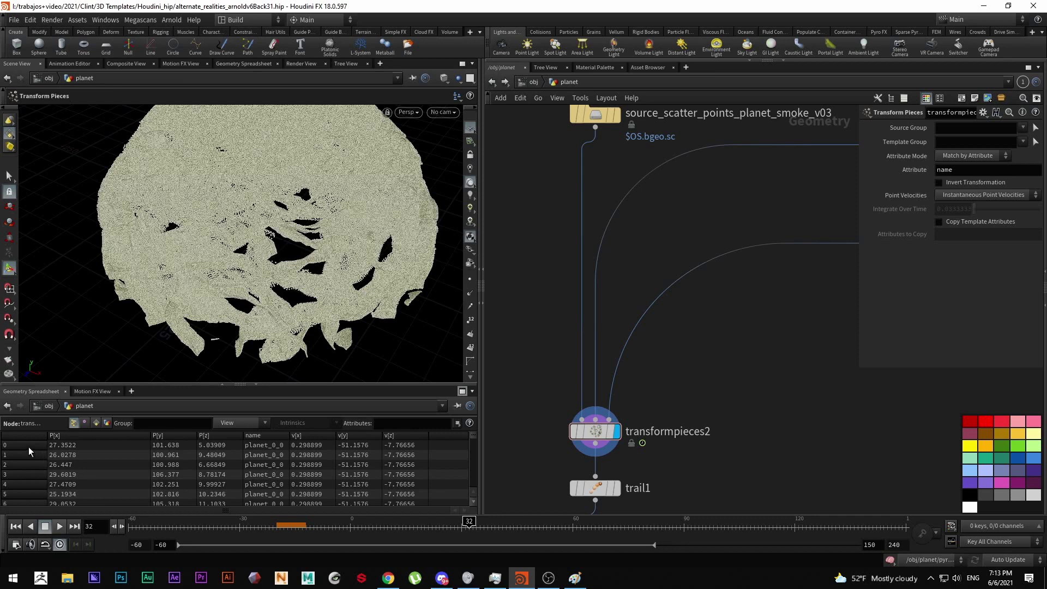
pyautogui.scroll(-5, 703, 381)
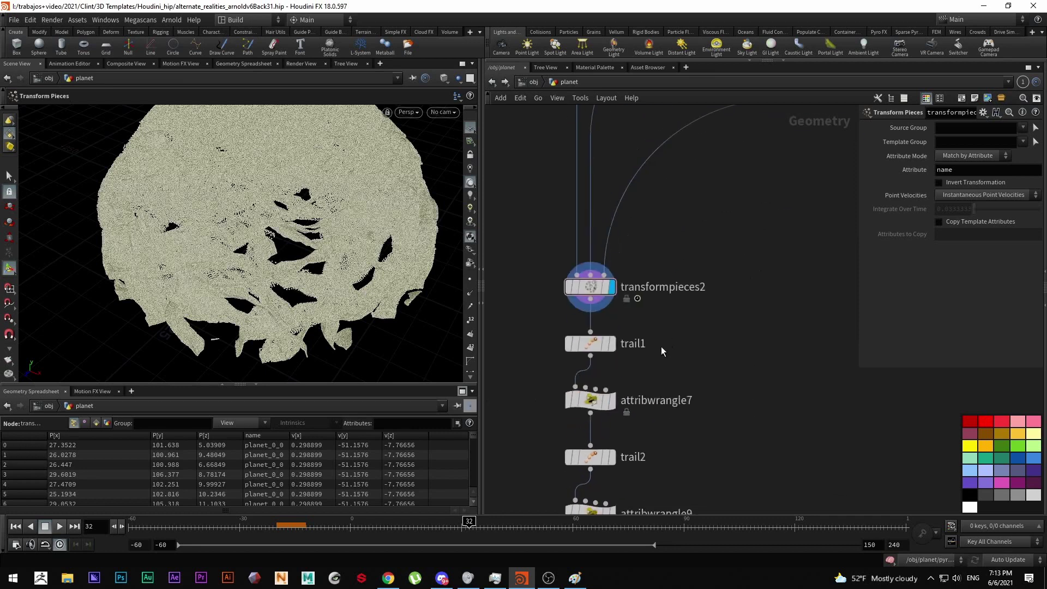
pyautogui.click(622, 343)
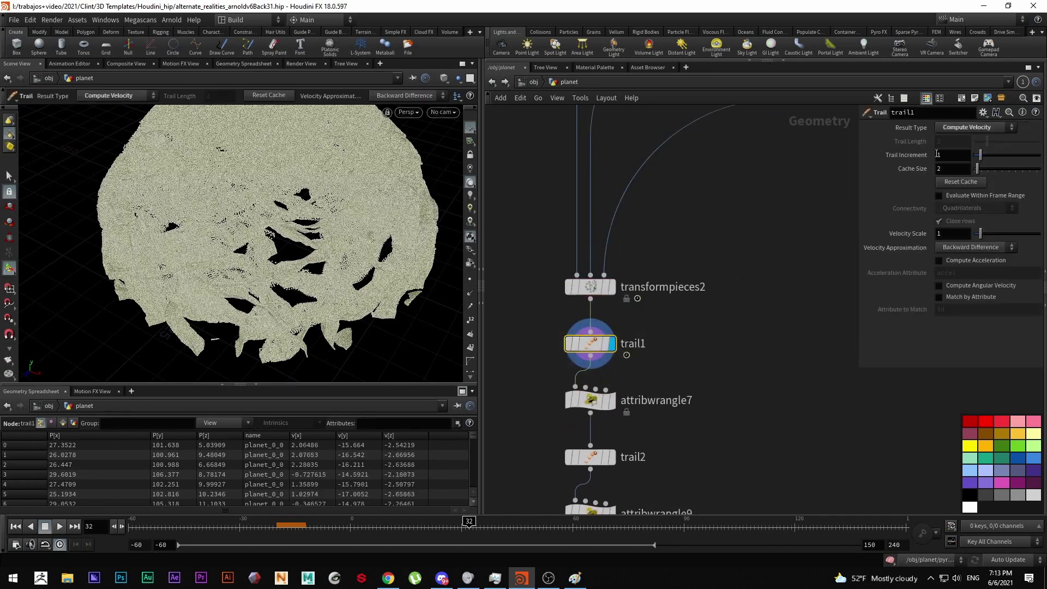
pyautogui.moveTo(642, 391); pyautogui.dragTo(696, 309, button='middle')
pyautogui.click(651, 320)
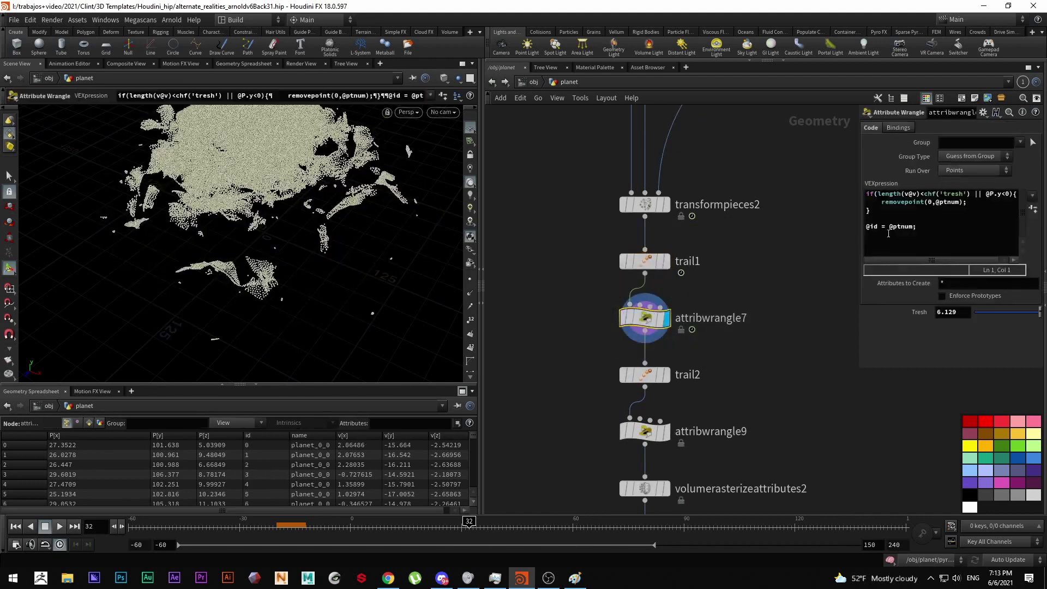
pyautogui.moveTo(920, 231); pyautogui.dragTo(867, 226)
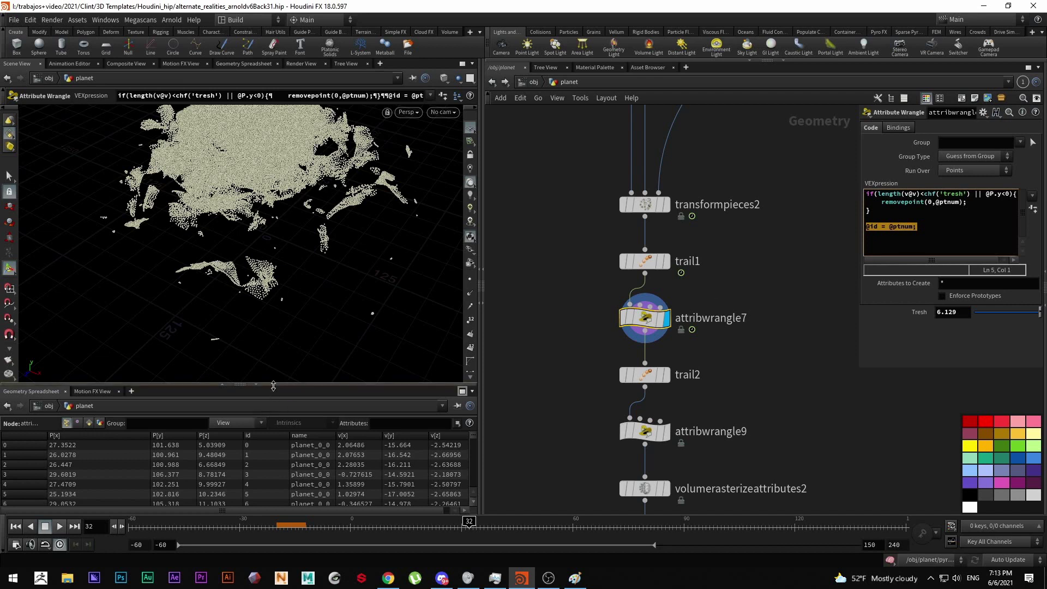
# Display trail2 and inspect the trailed points up close in the viewport.
pyautogui.moveTo(813, 424); pyautogui.dragTo(748, 293, button='middle')
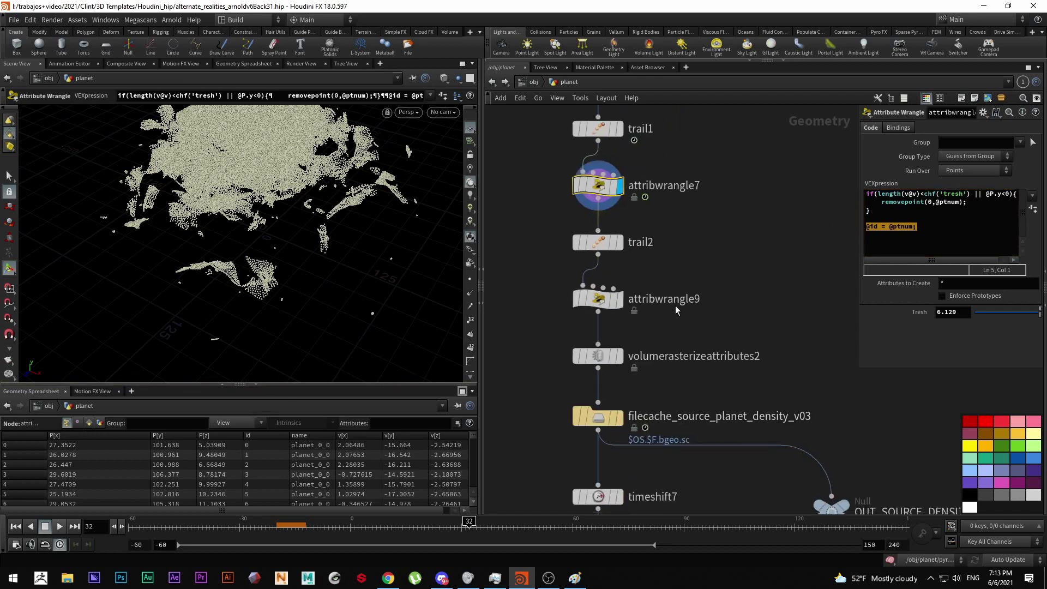
pyautogui.moveTo(653, 276); pyautogui.dragTo(653, 339, button='middle')
pyautogui.doubleClick(611, 307)
pyautogui.press('Return')
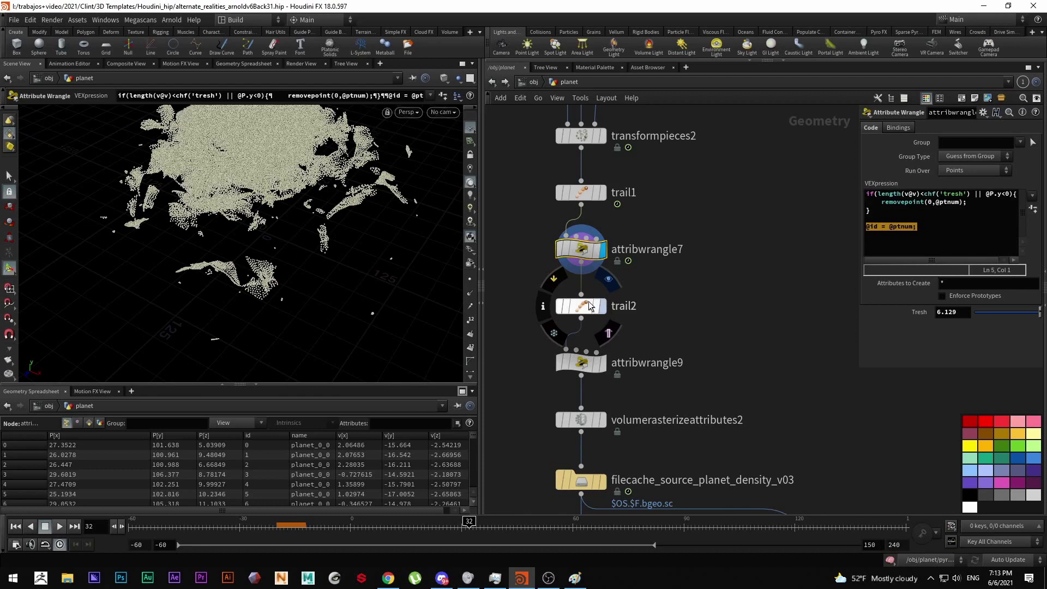
pyautogui.click(580, 305)
pyautogui.moveTo(703, 334); pyautogui.dragTo(663, 346, button='middle')
pyautogui.press('Escape')
pyautogui.moveTo(229, 251); pyautogui.dragTo(286, 296)
pyautogui.scroll(6, 286, 296)
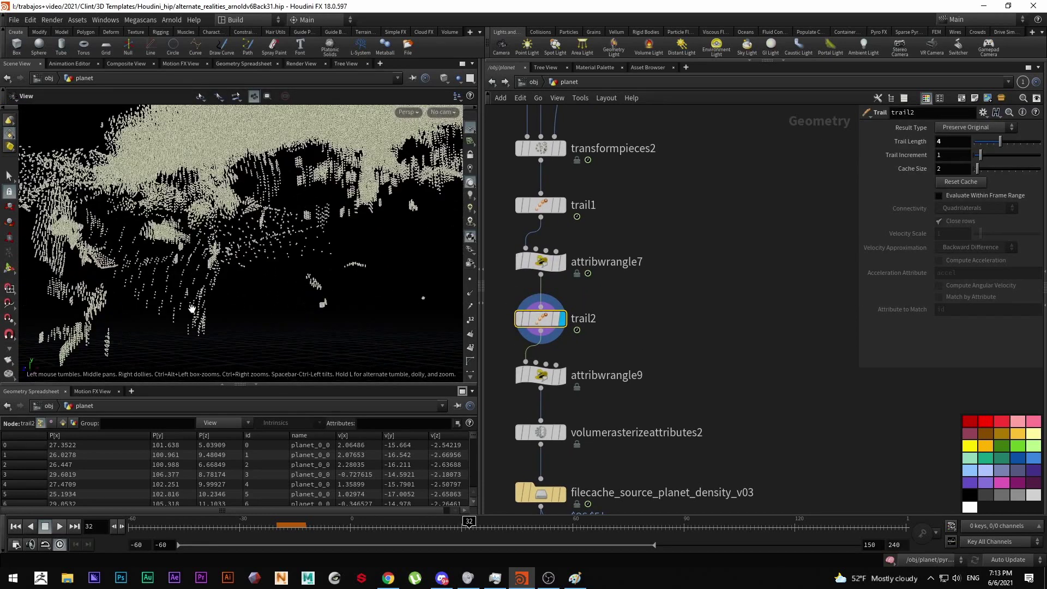
pyautogui.press('Return')
pyautogui.moveTo(541, 331); pyautogui.dragTo(555, 364)
pyautogui.rightClick(837, 374)
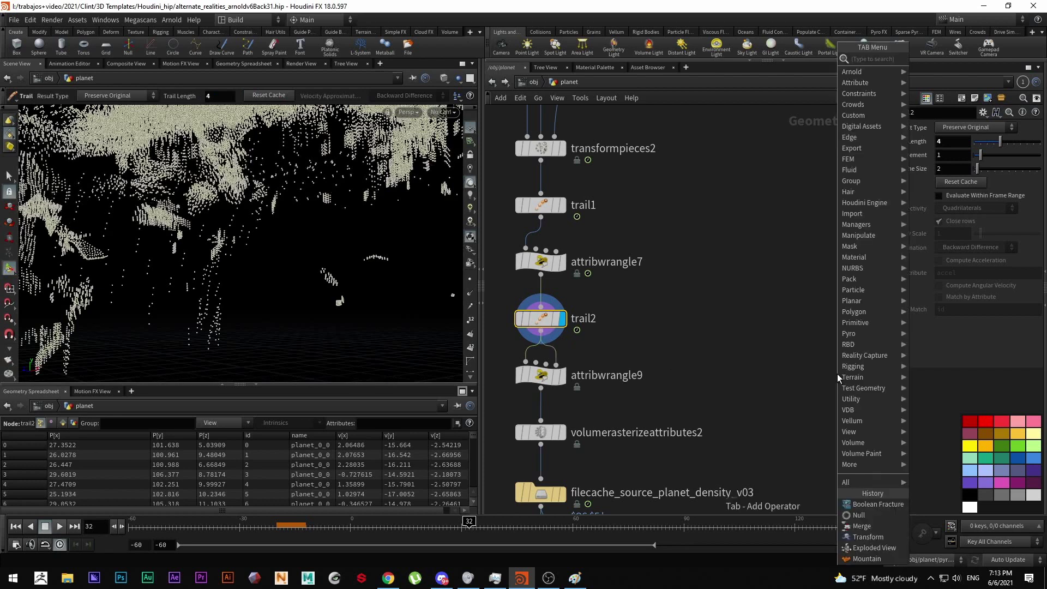
pyautogui.click(713, 362)
# Create an Add node fed by trail2's output, place it beside the chain, and display it.
pyautogui.click(540, 331)
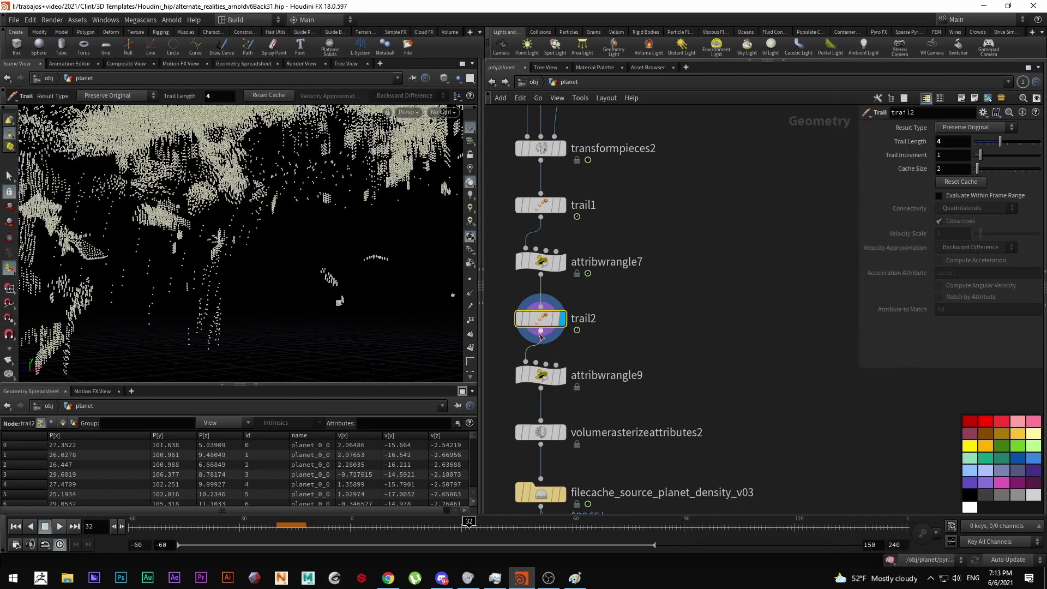
pyautogui.rightClick(826, 372)
pyautogui.write('ad')
pyautogui.press('Return')
pyautogui.click(826, 371)
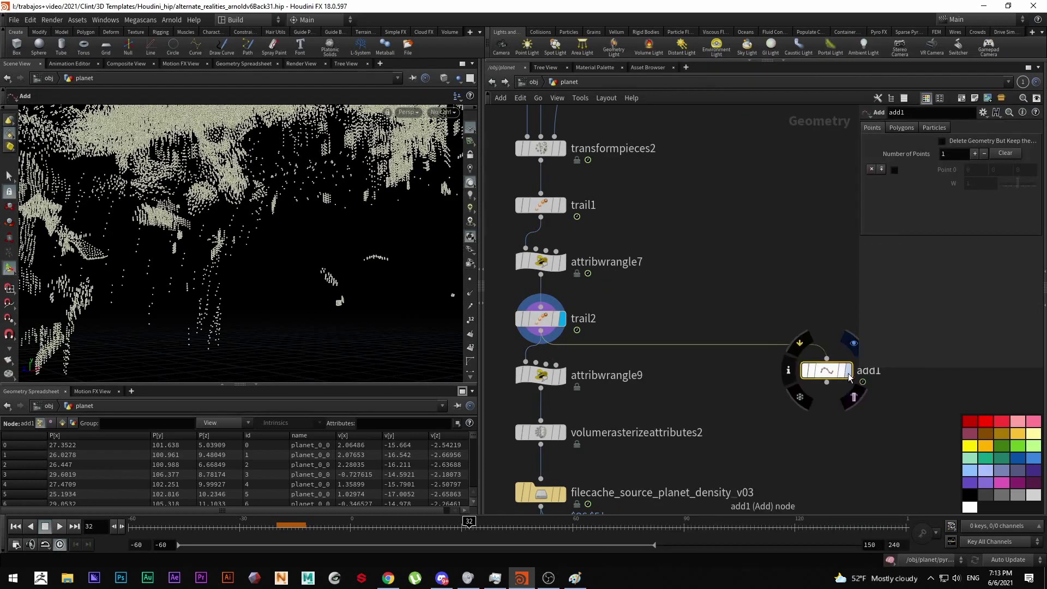
# Set the Add node to build polygons by group, adding by attribute with the attribute name id.
pyautogui.click(901, 128)
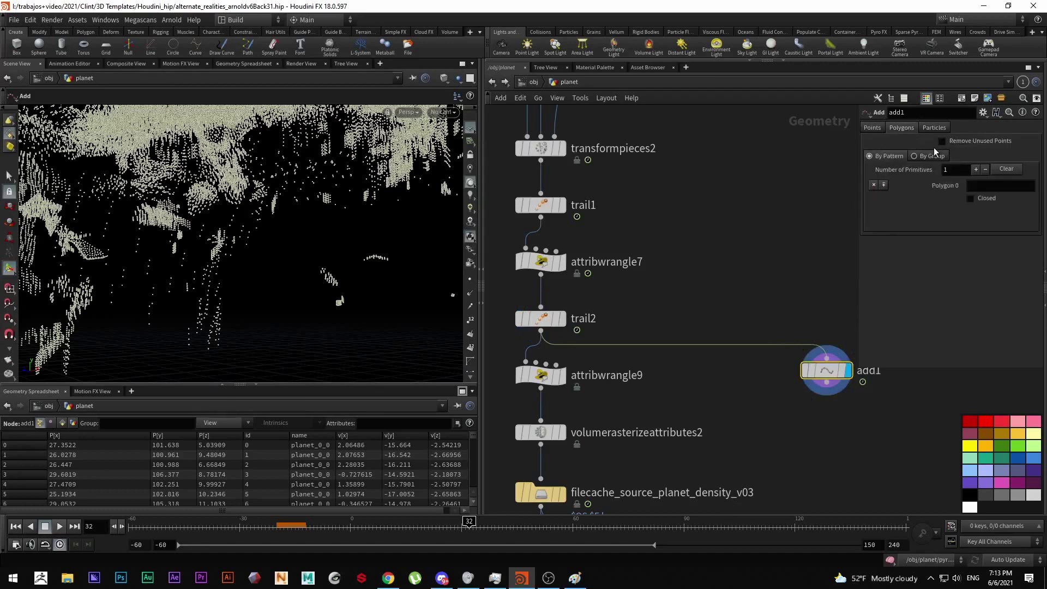
pyautogui.click(930, 156)
pyautogui.click(955, 185)
pyautogui.click(963, 238)
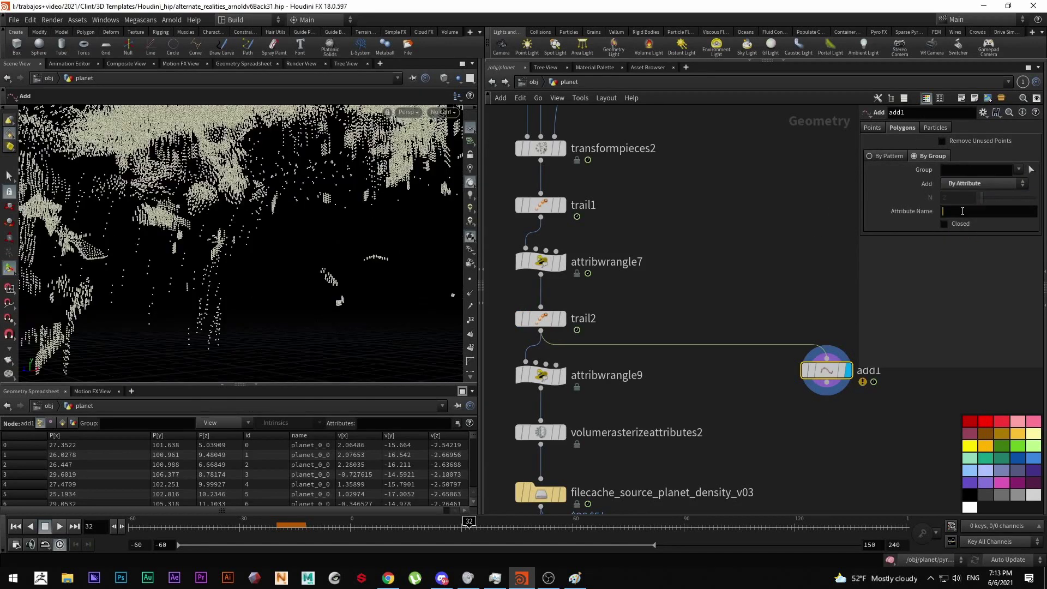
pyautogui.press('Return')
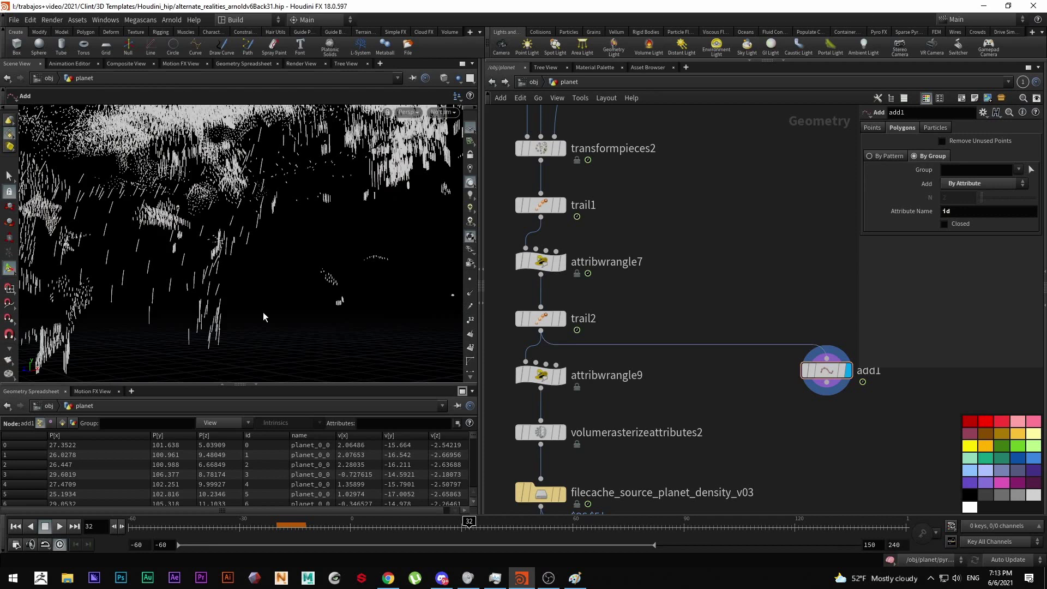
# Inspect the lines connecting the trailed points from several angles, and delete the add1 node.
pyautogui.press('Escape')
pyautogui.moveTo(263, 312); pyautogui.dragTo(138, 189)
pyautogui.press('Return')
pyautogui.keyDown('alt'); pyautogui.moveTo(293, 153); pyautogui.dragTo(229, 175); pyautogui.keyUp('alt')
pyautogui.press('Delete')
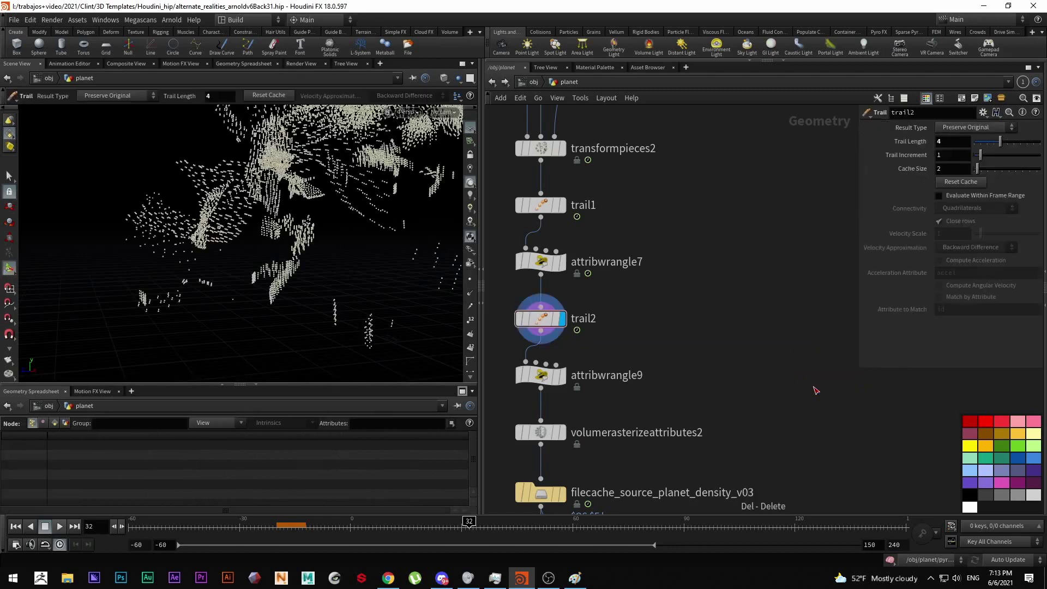
# Display attribwrangle9 and volumerasterizeattributes2 in turn, and examine the density assignment and the rasterized volume.
pyautogui.click(562, 375)
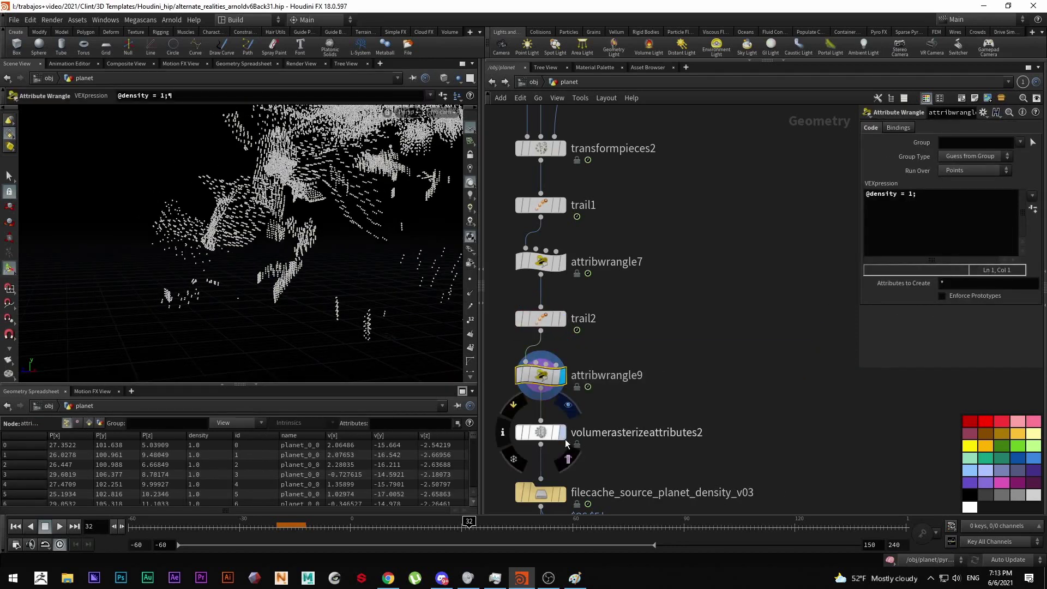
pyautogui.click(549, 434)
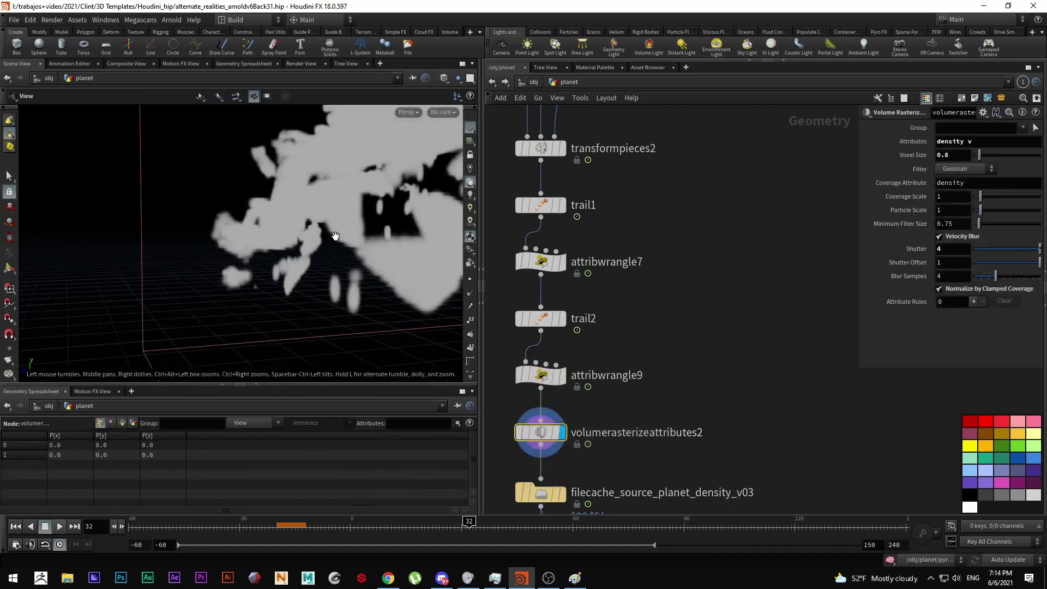
# Inspect the dopnet4 dynamics network below the planet density file cache and return to the planet geometry network.
pyautogui.scroll(-5, 676, 414)
pyautogui.scroll(-3, 724, 319)
pyautogui.scroll(5, 705, 382)
pyautogui.scroll(-2, 707, 384)
pyautogui.moveTo(715, 369); pyautogui.dragTo(693, 364, button='middle')
pyautogui.scroll(2, 781, 352)
pyautogui.scroll(2, 782, 353)
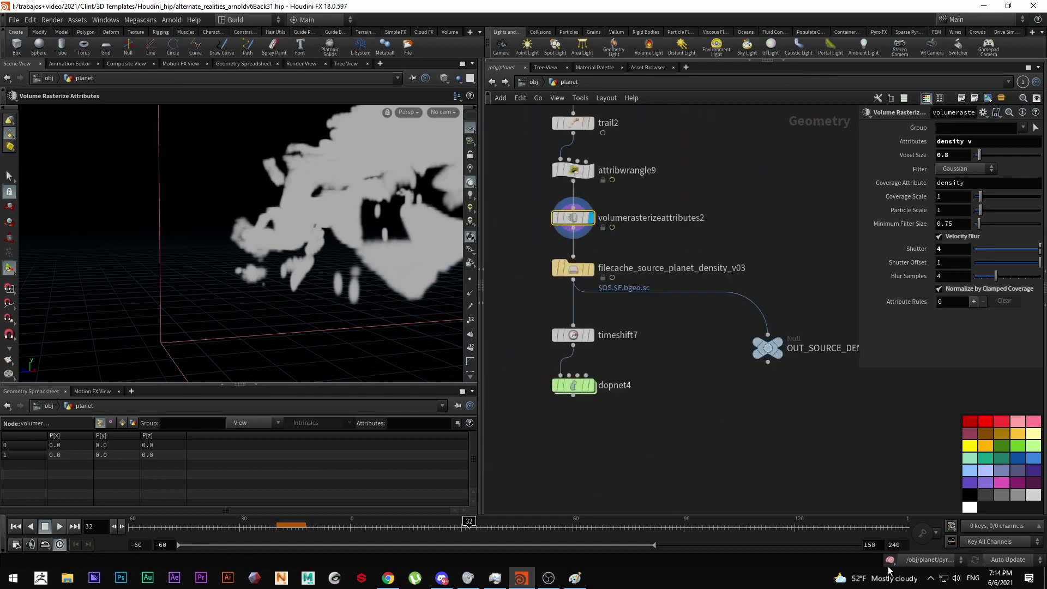
pyautogui.doubleClick(572, 387)
pyautogui.scroll(-2, 542, 417)
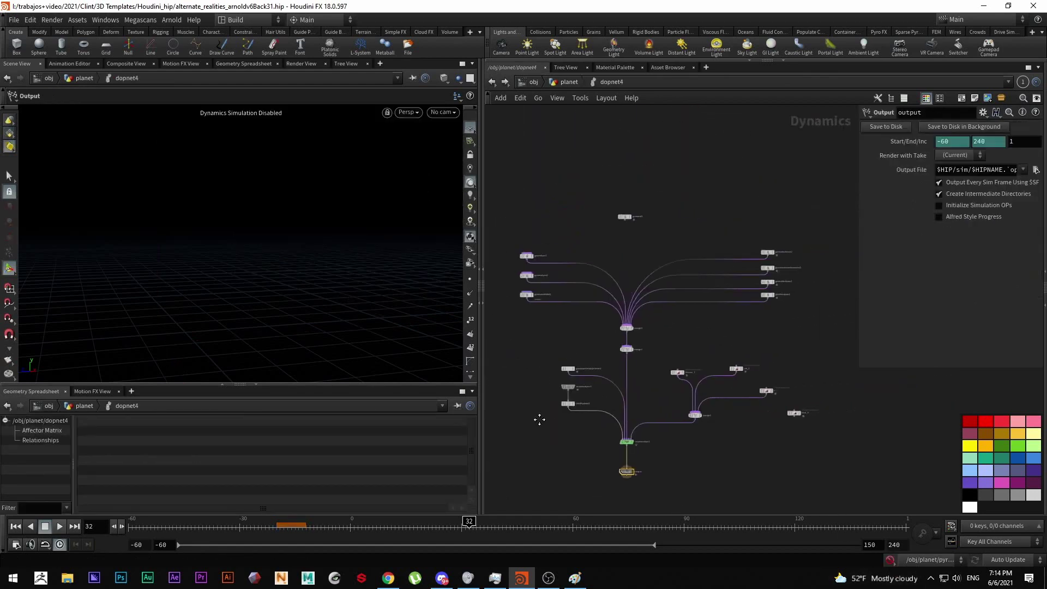
pyautogui.scroll(5, 708, 409)
pyautogui.click(567, 83)
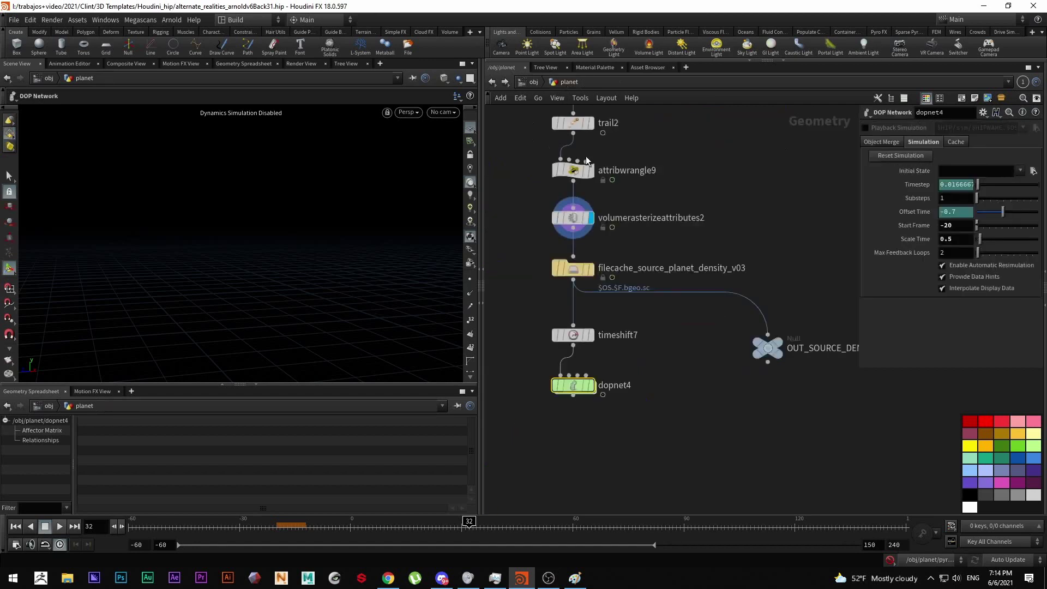
# Display the volumetrail1 node in the planet network to view the velocity trails.
pyautogui.scroll(-5, 695, 326)
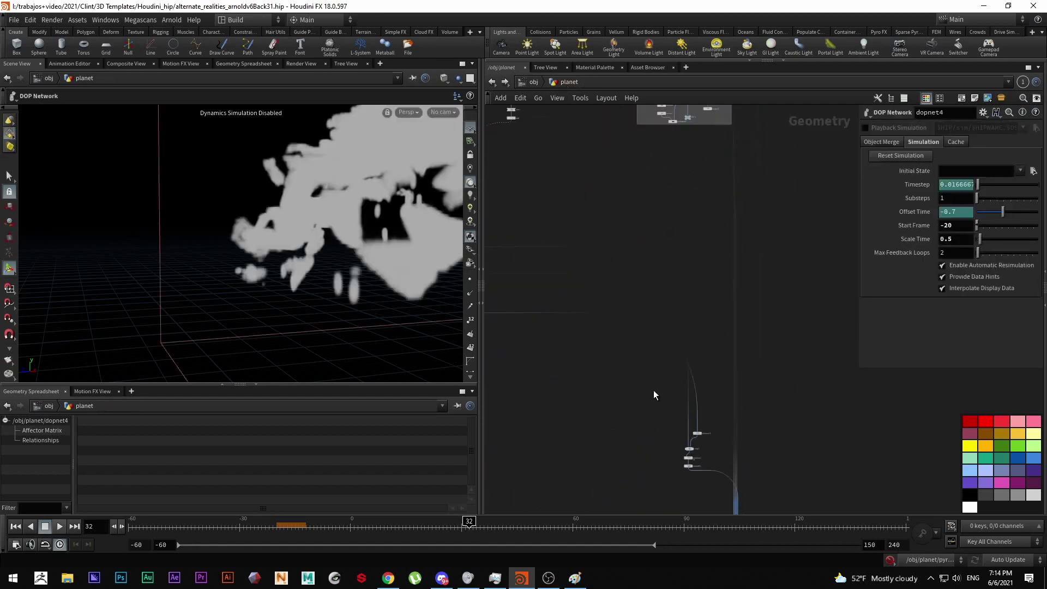
pyautogui.scroll(6, 653, 390)
pyautogui.click(635, 325)
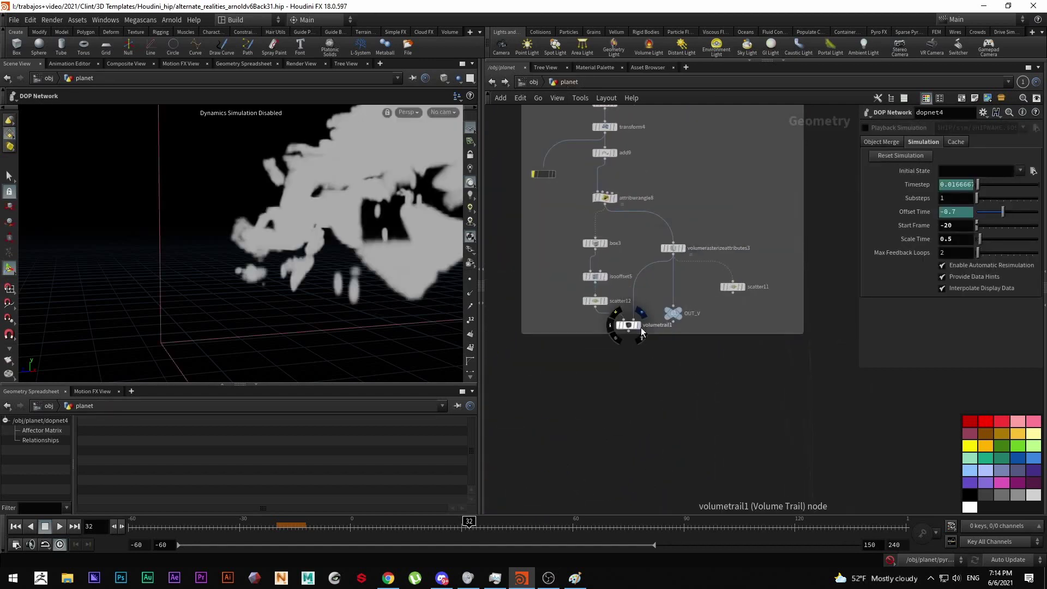
pyautogui.scroll(2, 361, 273)
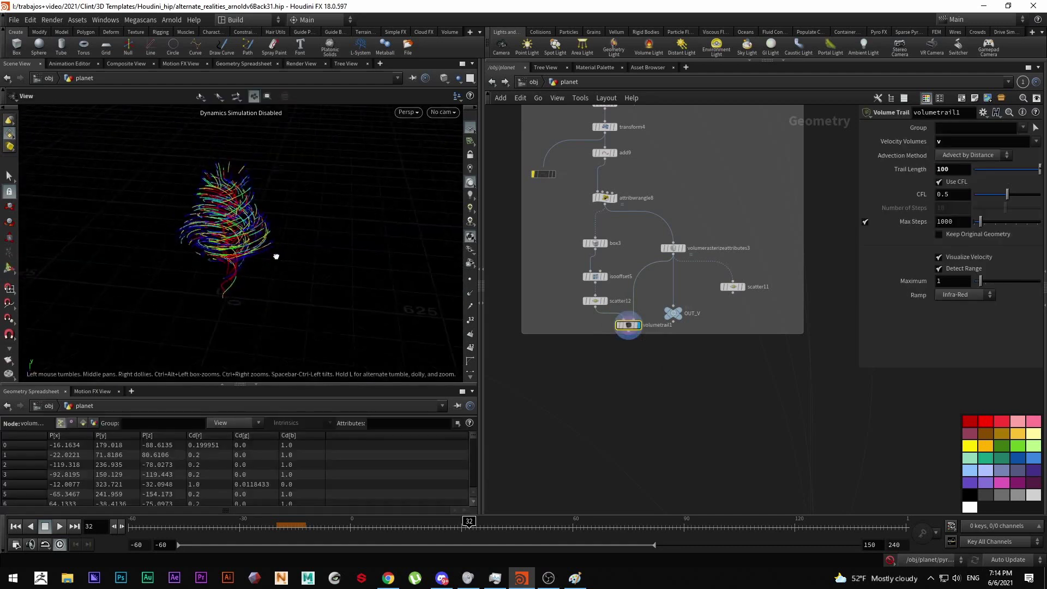
# Look inside the dopnet4 simulation once more and go back up to the planet network.
pyautogui.scroll(-5, 572, 414)
pyautogui.scroll(5, 681, 423)
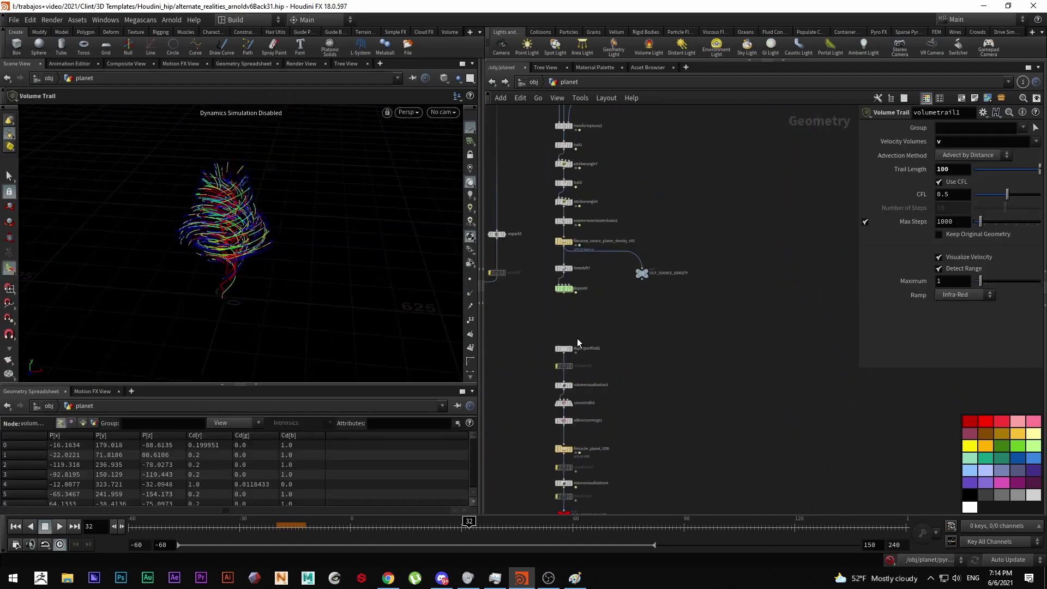
pyautogui.scroll(3, 668, 335)
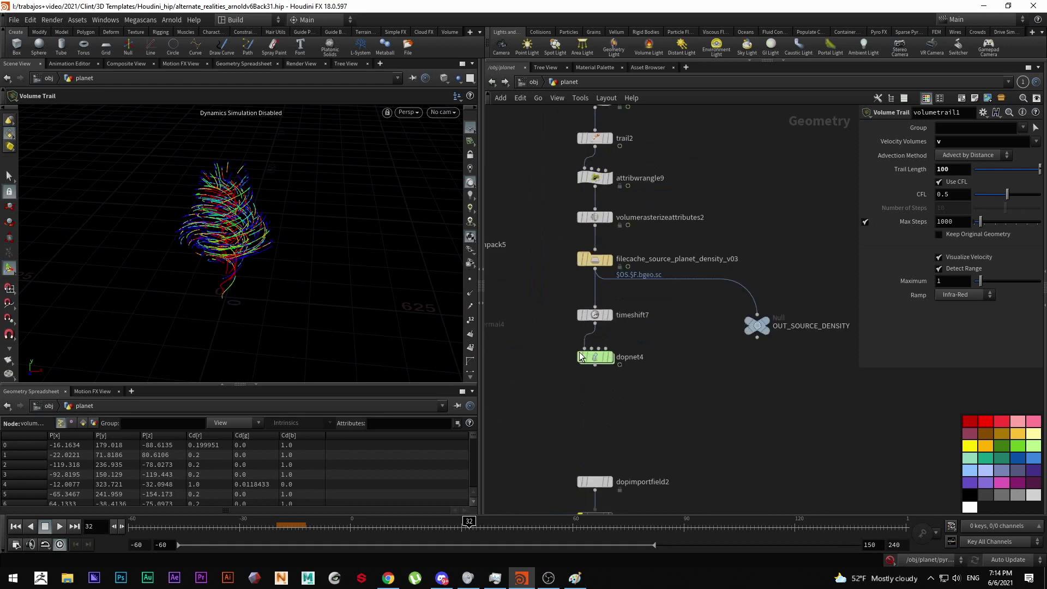
pyautogui.doubleClick(590, 358)
pyautogui.moveTo(551, 376); pyautogui.dragTo(609, 340, button='middle')
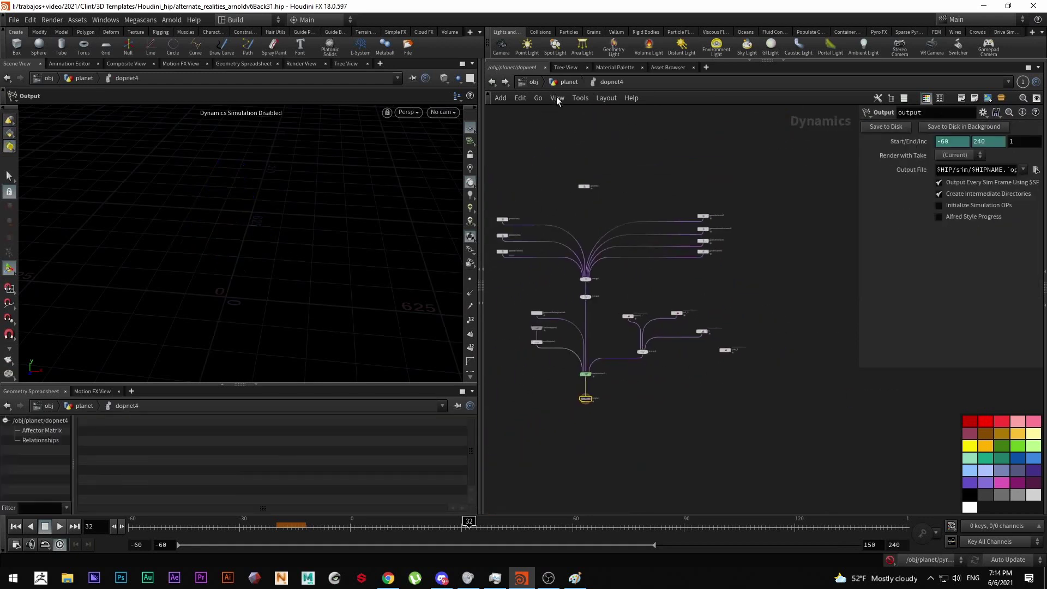
pyautogui.click(570, 83)
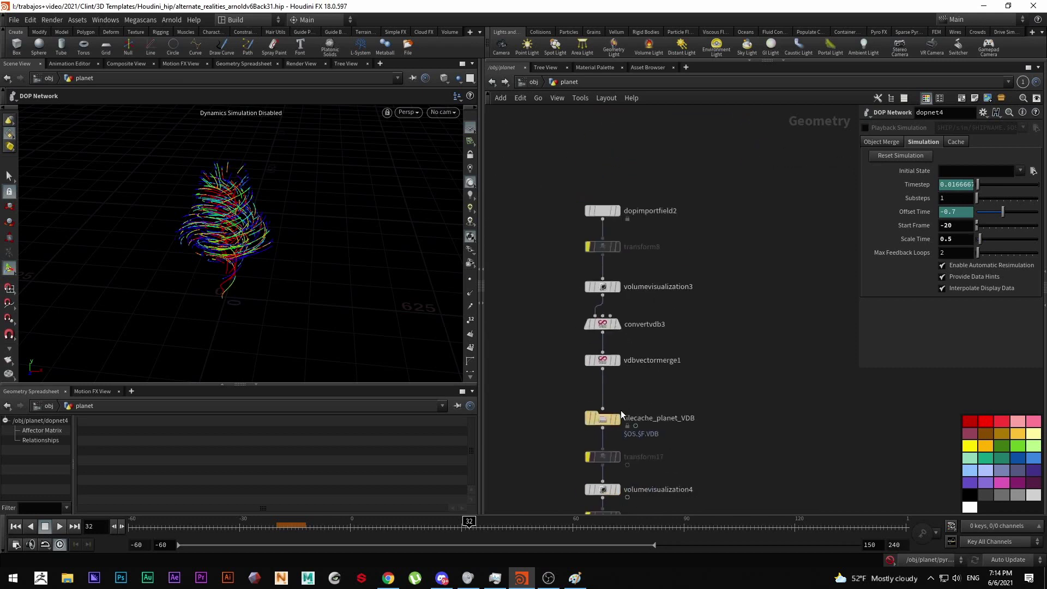
# Display the filecache_planet_VDB node and examine the cached smoke volume up close at frame 94.
pyautogui.moveTo(619, 418)
pyautogui.click(601, 421)
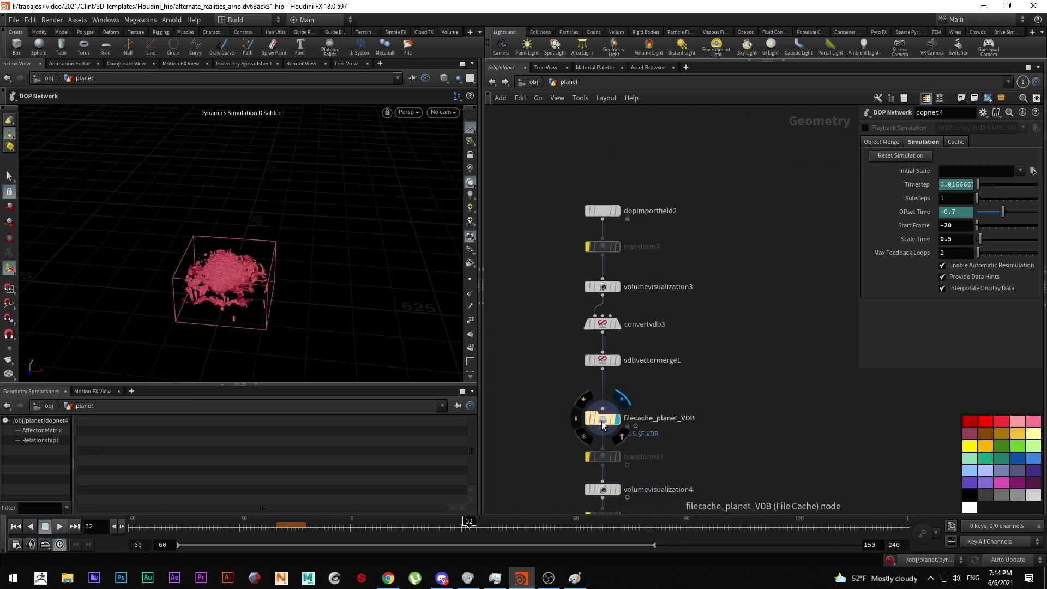
pyautogui.scroll(5, 206, 281)
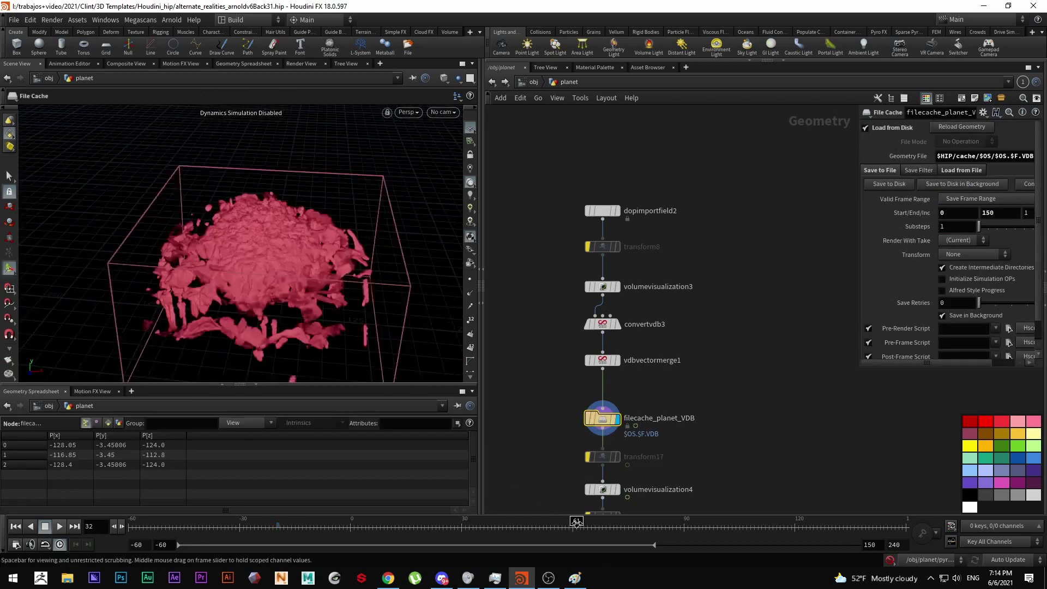
pyautogui.moveTo(633, 529); pyautogui.dragTo(703, 530)
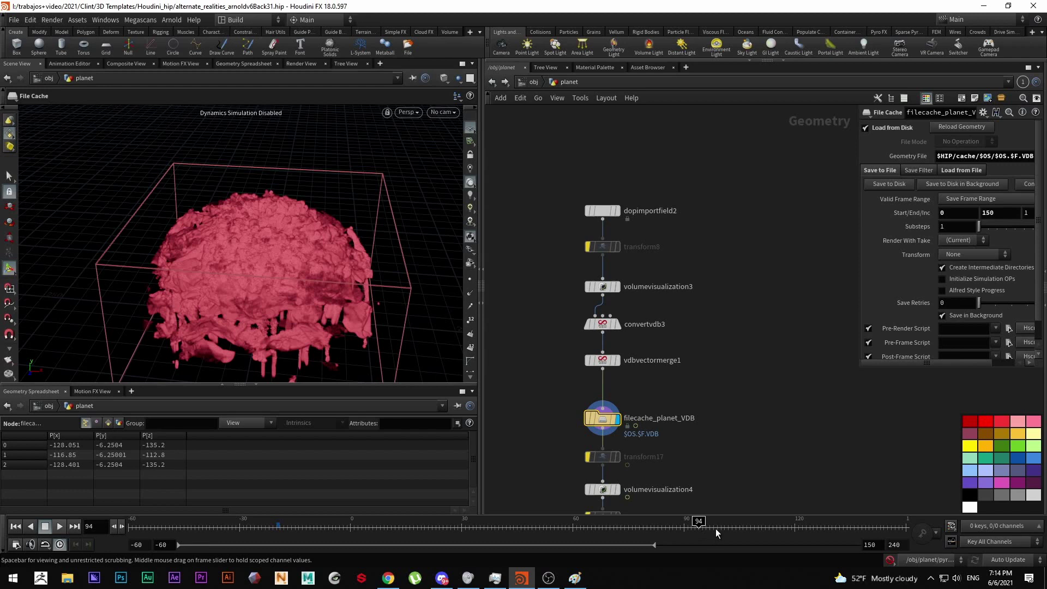
pyautogui.moveTo(247, 322); pyautogui.dragTo(256, 202)
pyautogui.scroll(5, 259, 210)
pyautogui.scroll(-2, 621, 474)
# Display the volumevisualization4 node and view the shaded planet smoke at frame 119.
pyautogui.moveTo(627, 486); pyautogui.dragTo(635, 337, button='middle')
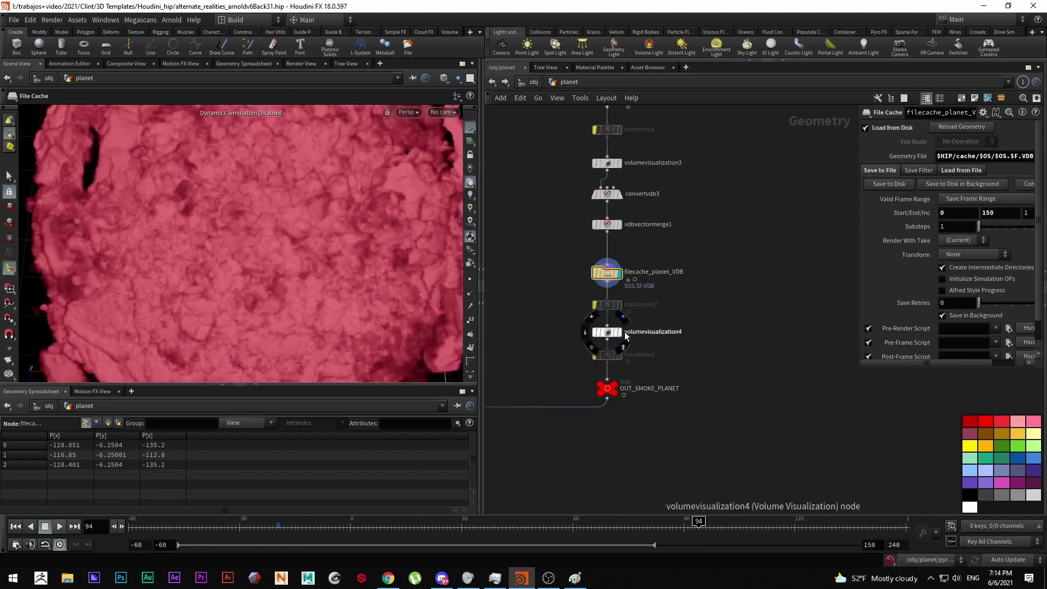
pyautogui.click(621, 335)
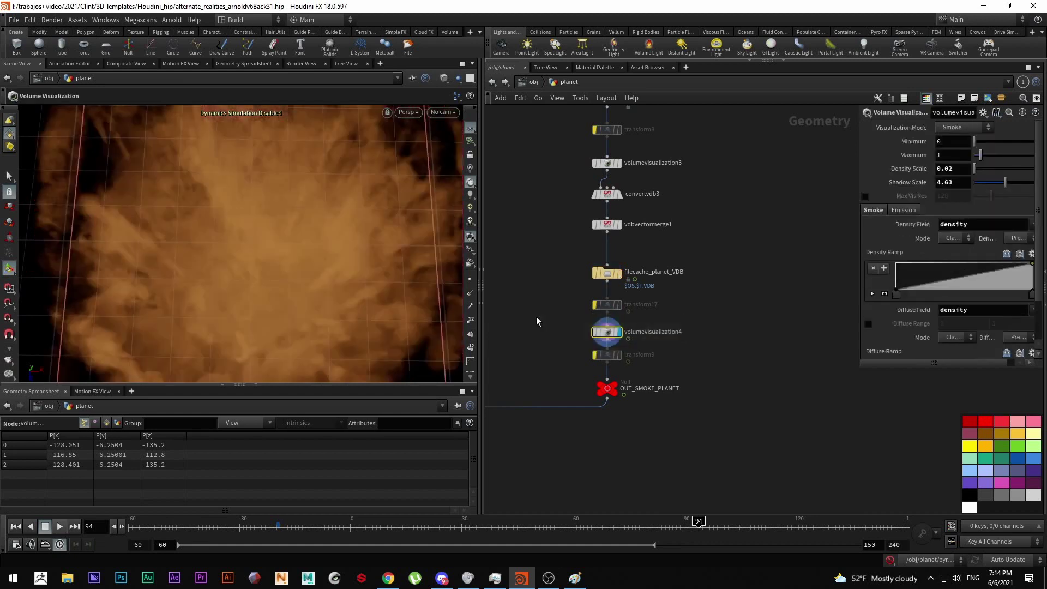
pyautogui.scroll(-3, 290, 215)
pyautogui.moveTo(290, 215); pyautogui.dragTo(301, 355)
pyautogui.press('Return')
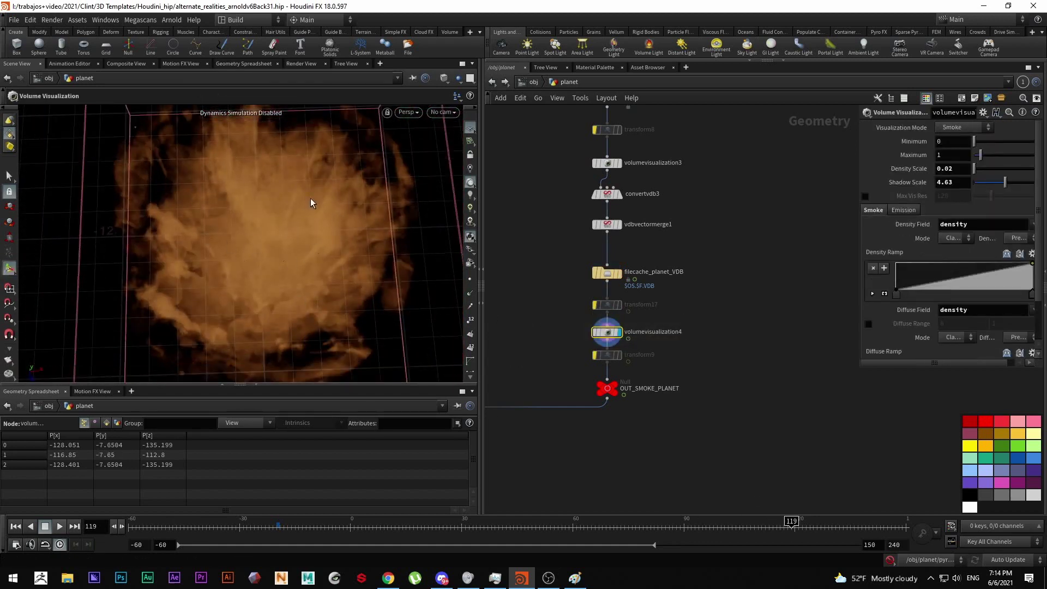
# Move the timeline to frame 138 and examine the planet smoke from the side and from above.
pyautogui.moveTo(324, 222); pyautogui.dragTo(262, 180)
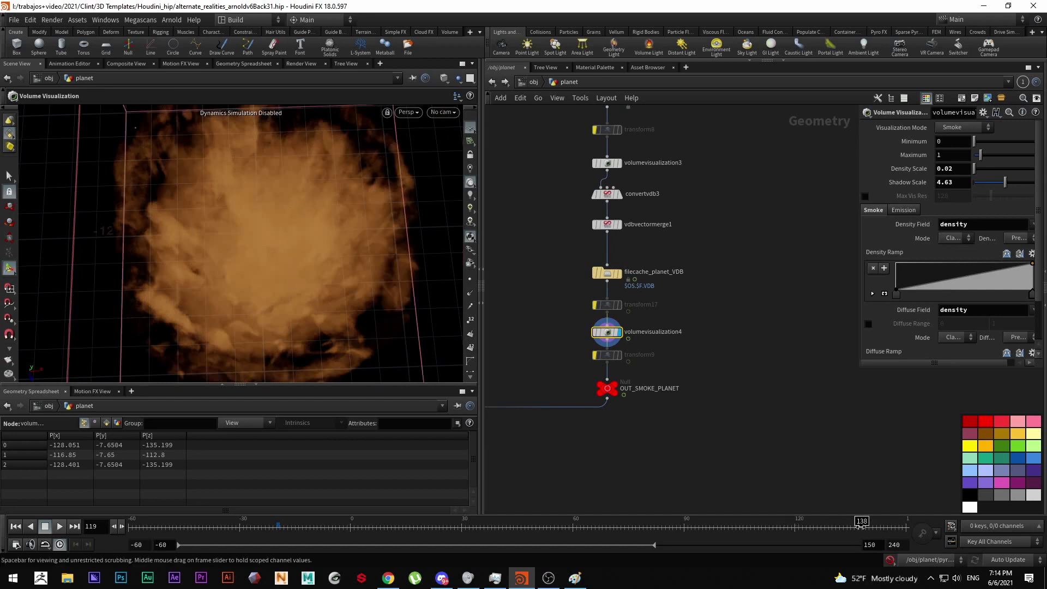
pyautogui.press('Escape')
pyautogui.moveTo(250, 245); pyautogui.dragTo(257, 201)
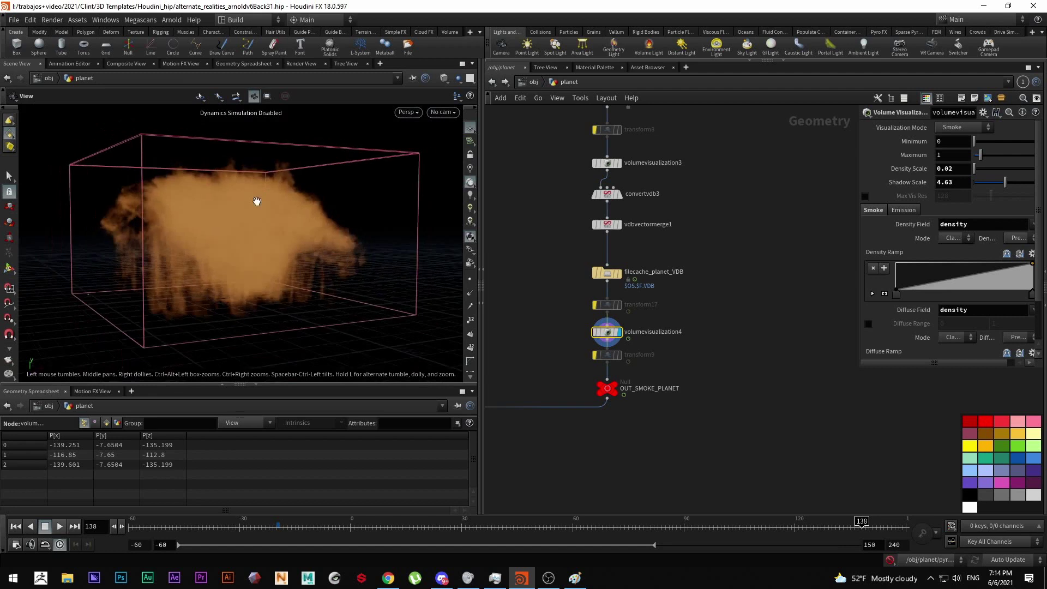
pyautogui.press('Return')
pyautogui.moveTo(264, 226); pyautogui.dragTo(273, 271)
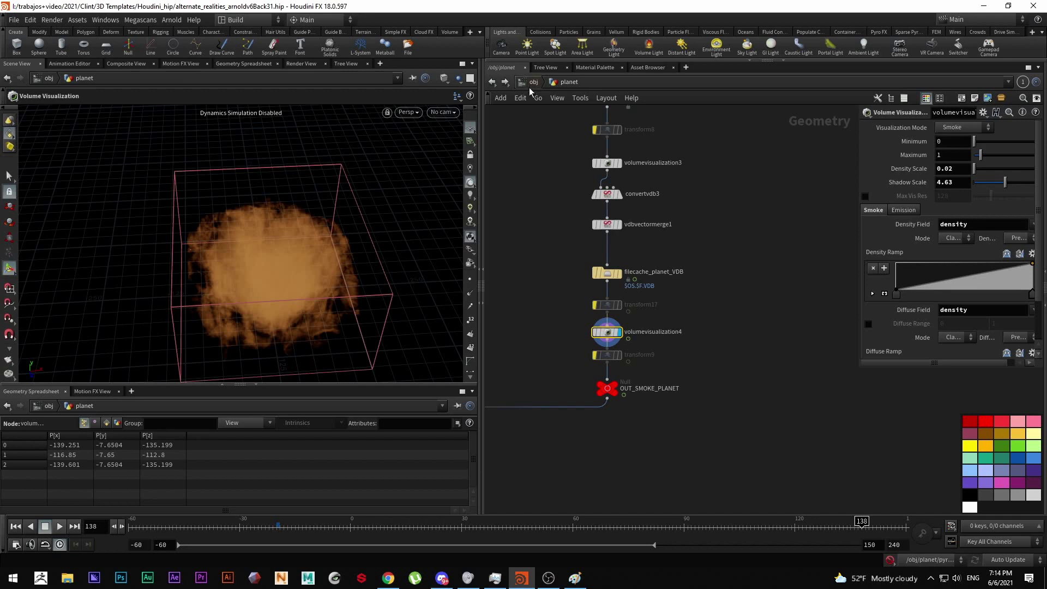
# Go up to the object level and display the rndr_flying_rocks_fg object among the foreground render objects.
pyautogui.click(528, 85)
pyautogui.scroll(3, 665, 309)
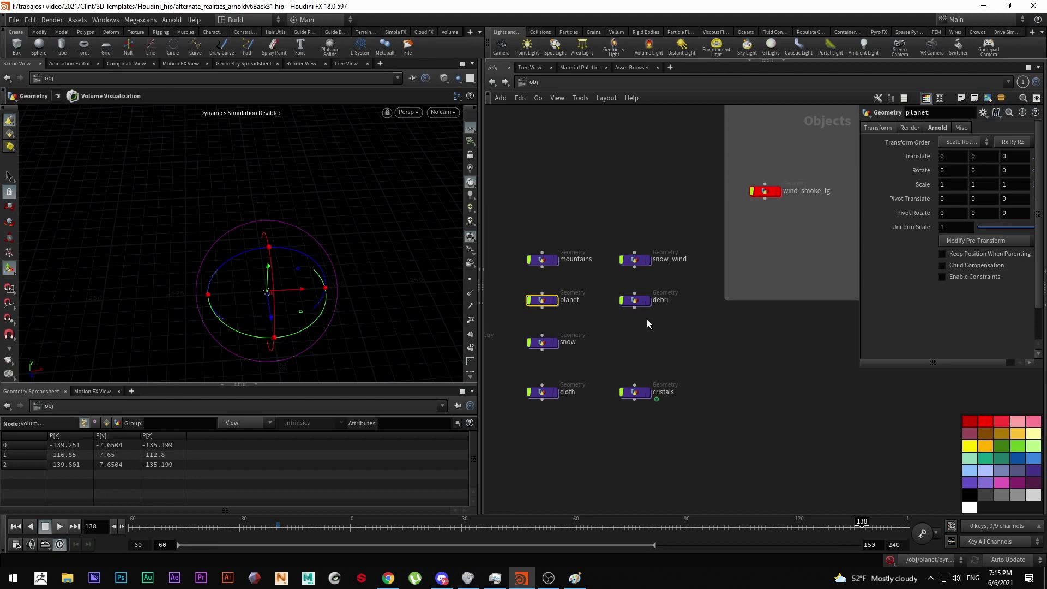
pyautogui.scroll(-2, 646, 319)
pyautogui.moveTo(704, 358); pyautogui.dragTo(551, 402, button='middle')
pyautogui.moveTo(826, 344); pyautogui.dragTo(689, 389, button='middle')
pyautogui.scroll(2, 639, 359)
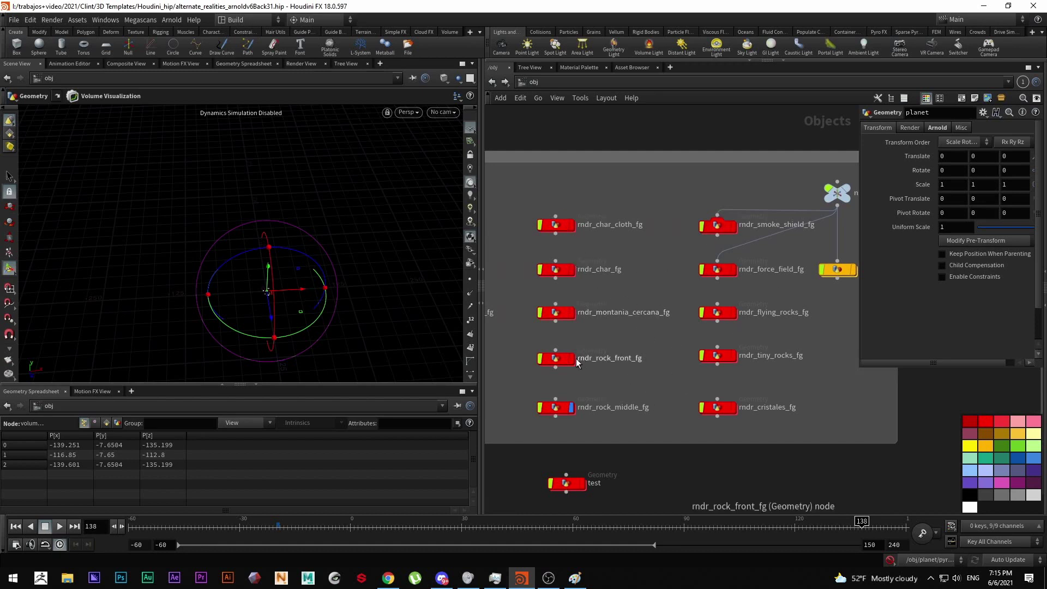
pyautogui.moveTo(694, 367); pyautogui.dragTo(620, 382, button='middle')
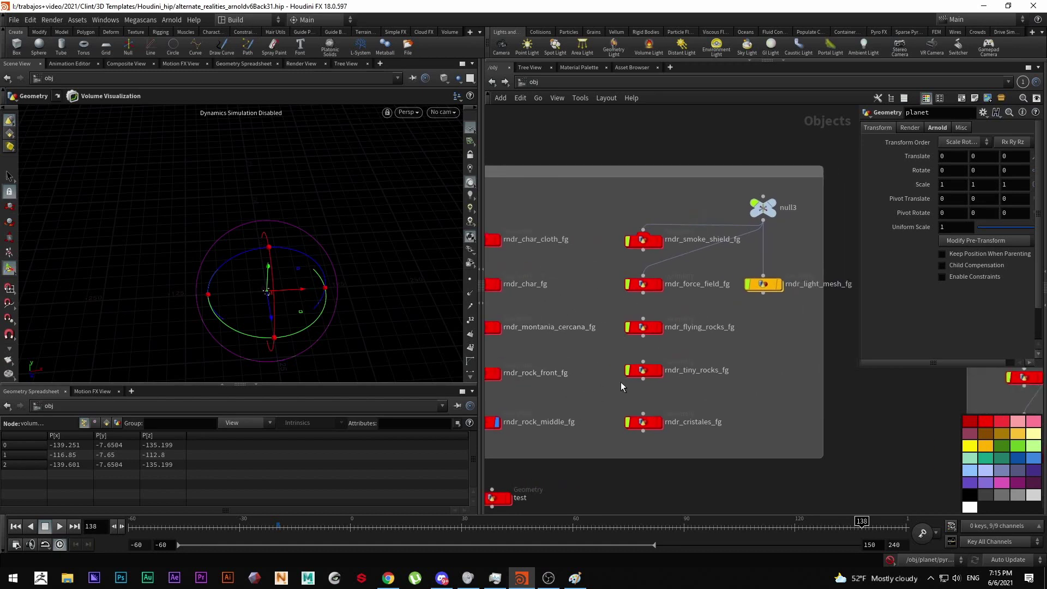
pyautogui.click(643, 329)
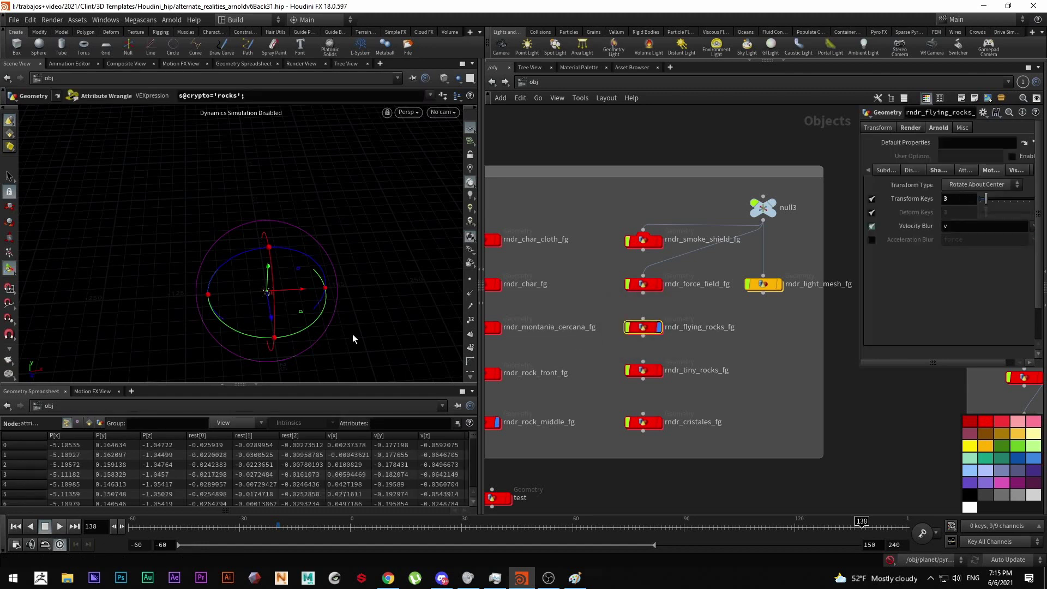
# Frame the flying rocks in the view and display the object_merge1 node inside rndr_flying_rocks_fg.
pyautogui.hotkey('space', 'g')
pyautogui.keyDown('alt'); pyautogui.moveTo(390, 306); pyautogui.dragTo(311, 270); pyautogui.keyUp('alt')
pyautogui.doubleClick(656, 331)
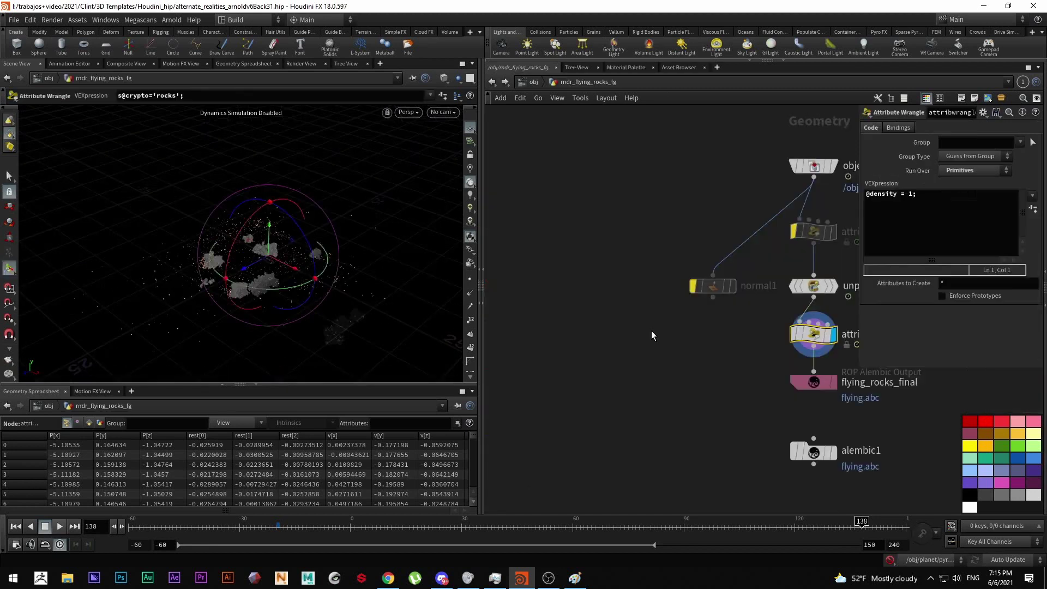
pyautogui.click(653, 301)
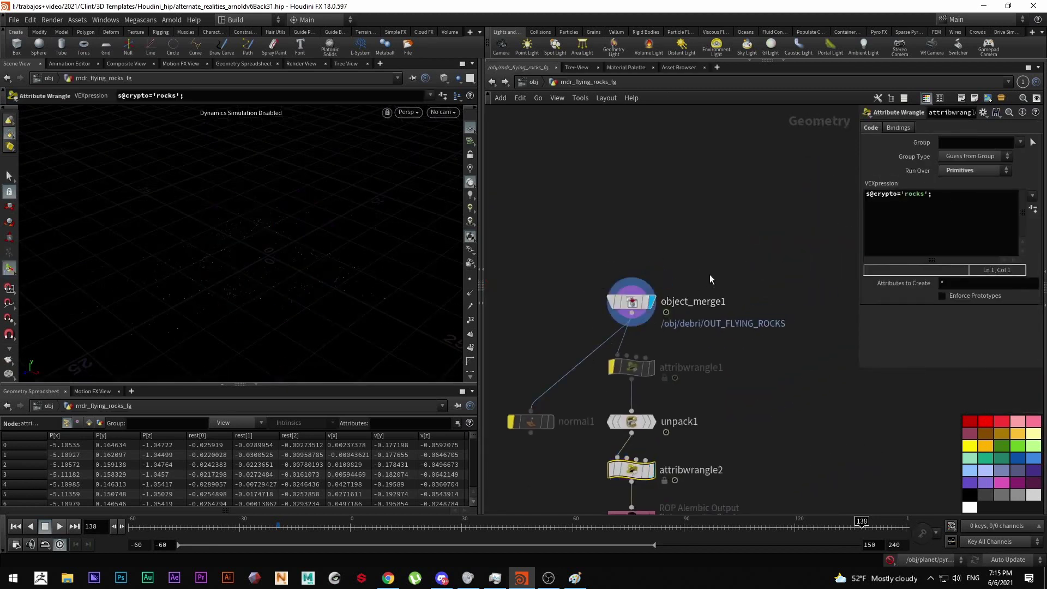
# Look through the Camera/OctaneCamera/OctaneCameraShape camera, set the timeline to frame 97, and examine the flying rocks from different angles.
pyautogui.click(443, 111)
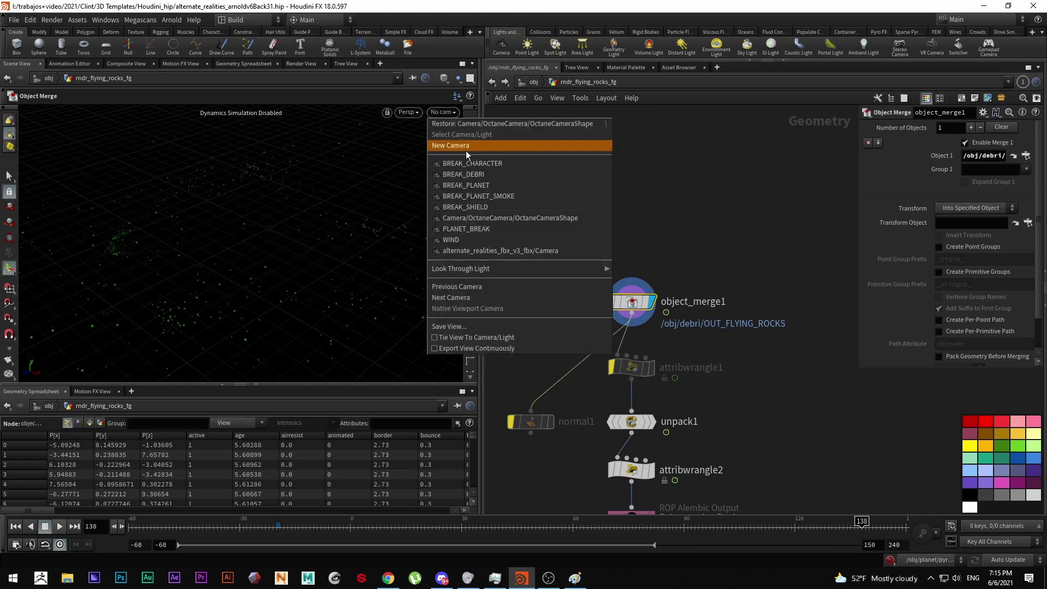
pyautogui.click(487, 217)
pyautogui.moveTo(346, 525); pyautogui.dragTo(709, 522)
pyautogui.press('Escape')
pyautogui.moveTo(391, 264); pyautogui.dragTo(220, 273)
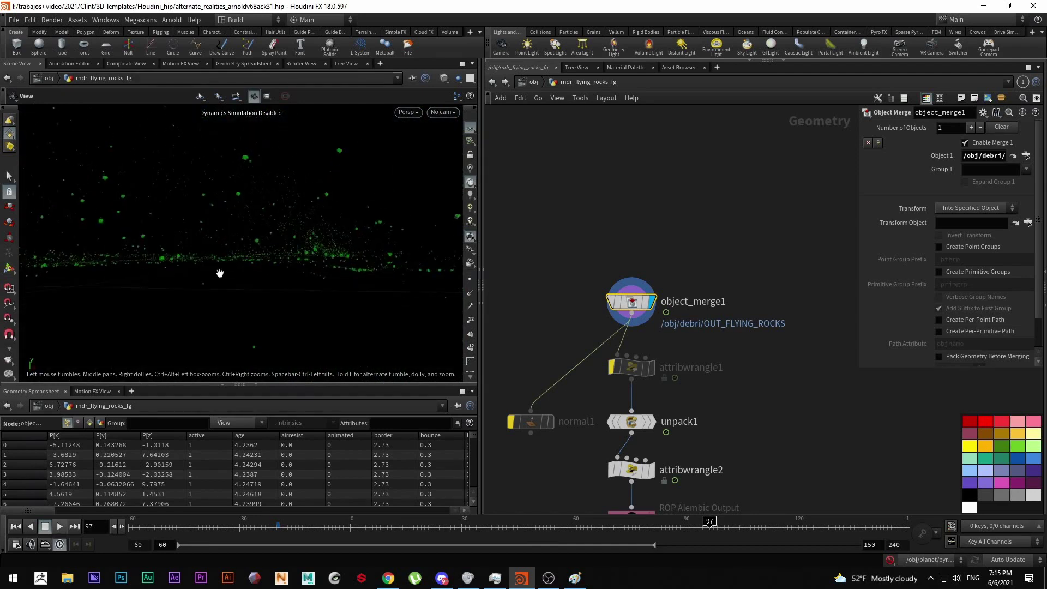
pyautogui.moveTo(184, 231); pyautogui.dragTo(315, 283)
pyautogui.press('Return')
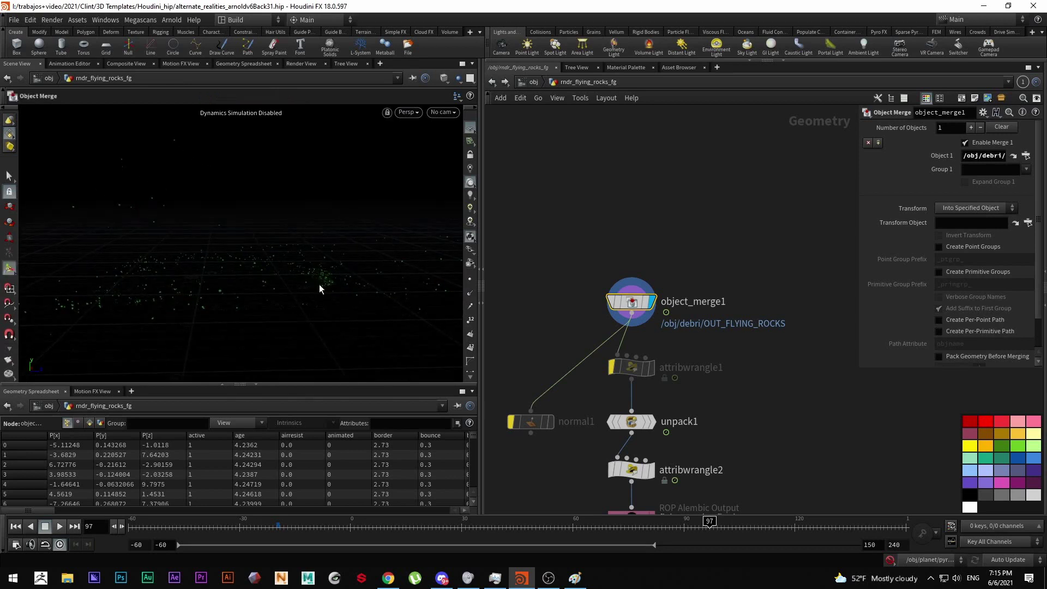
# Display the alembic1 node that loads flying.abc and return to the object level.
pyautogui.scroll(-3, 554, 253)
pyautogui.moveTo(555, 253); pyautogui.dragTo(603, 241, button='middle')
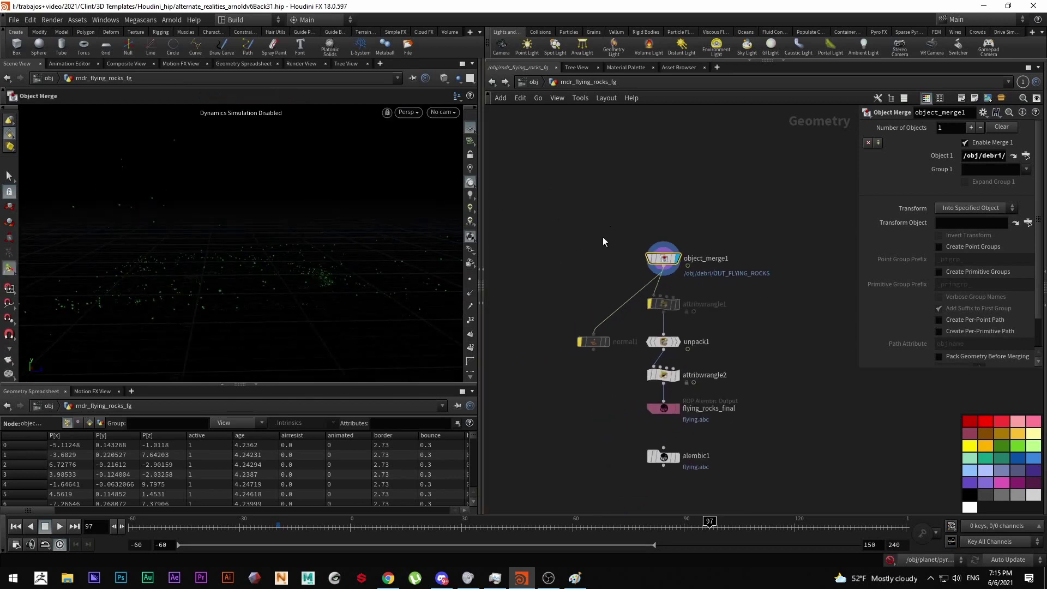
pyautogui.scroll(4, 663, 360)
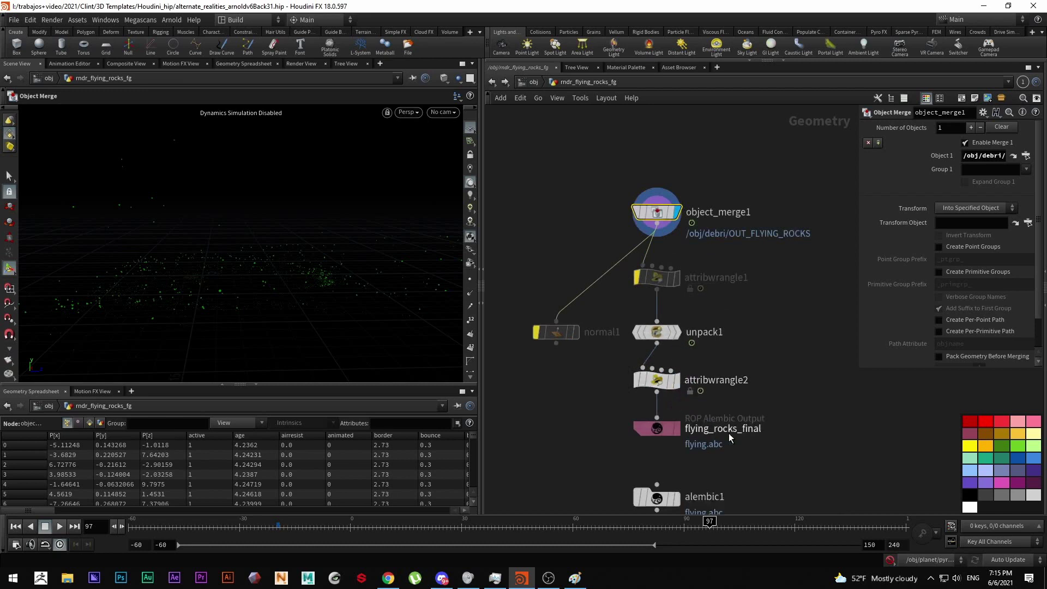
pyautogui.moveTo(715, 451); pyautogui.dragTo(705, 353, button='middle')
pyautogui.moveTo(679, 404)
pyautogui.click(679, 422)
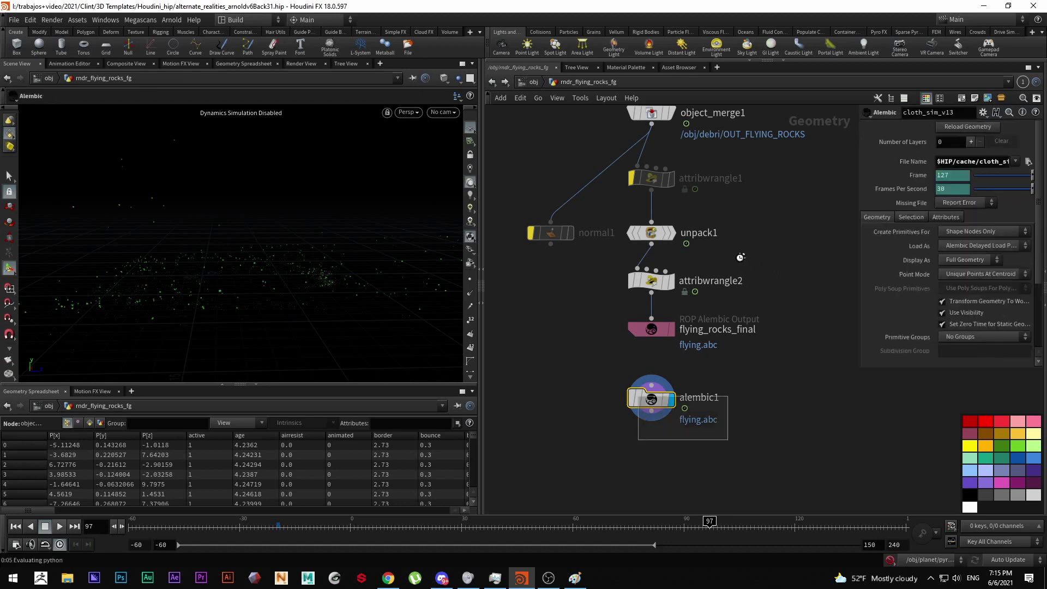
pyautogui.moveTo(753, 174)
pyautogui.mouseDown(button='middle')
pyautogui.moveTo(731, 289)
pyautogui.moveTo(748, 176)
pyautogui.mouseUp(button='middle')
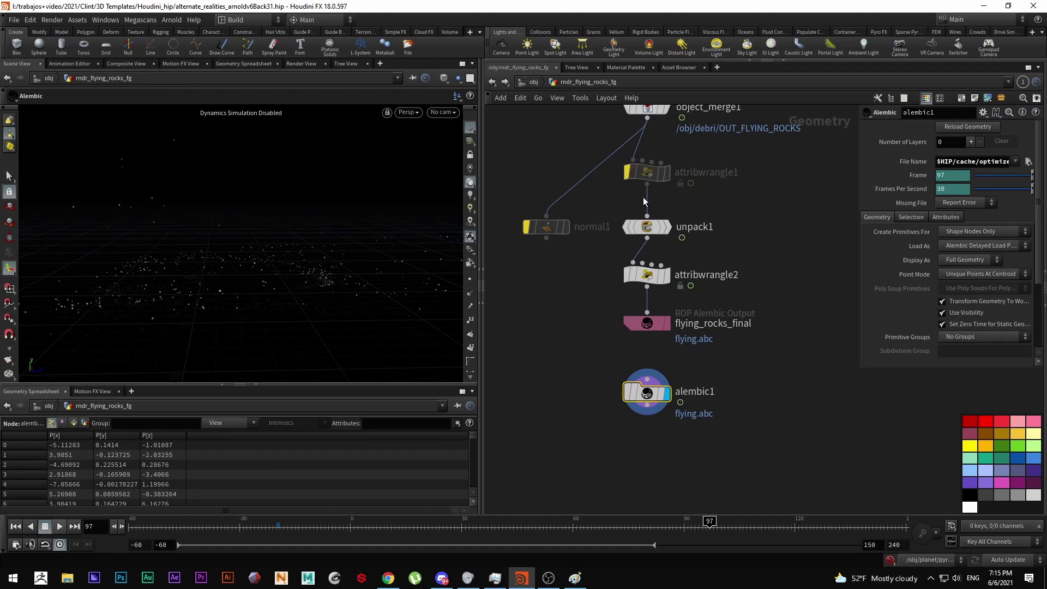
pyautogui.moveTo(657, 279)
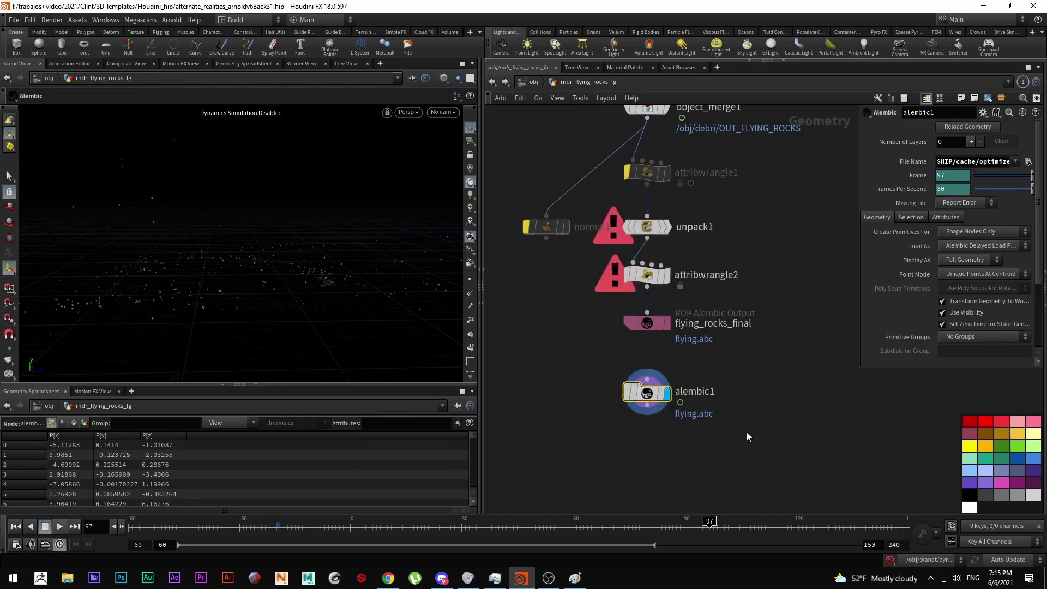
pyautogui.click(534, 83)
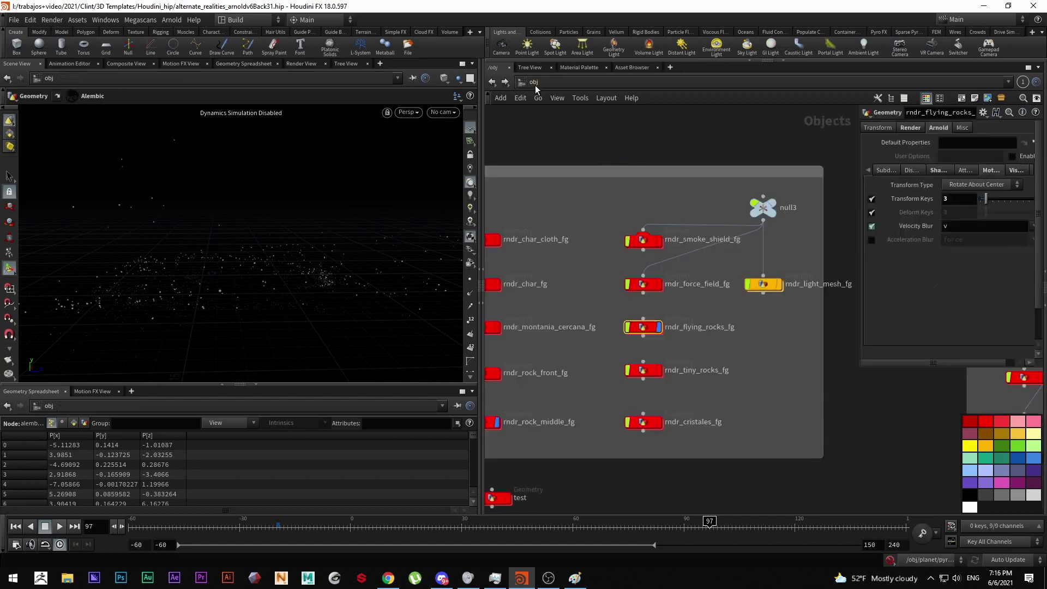
pyautogui.scroll(-2, 621, 343)
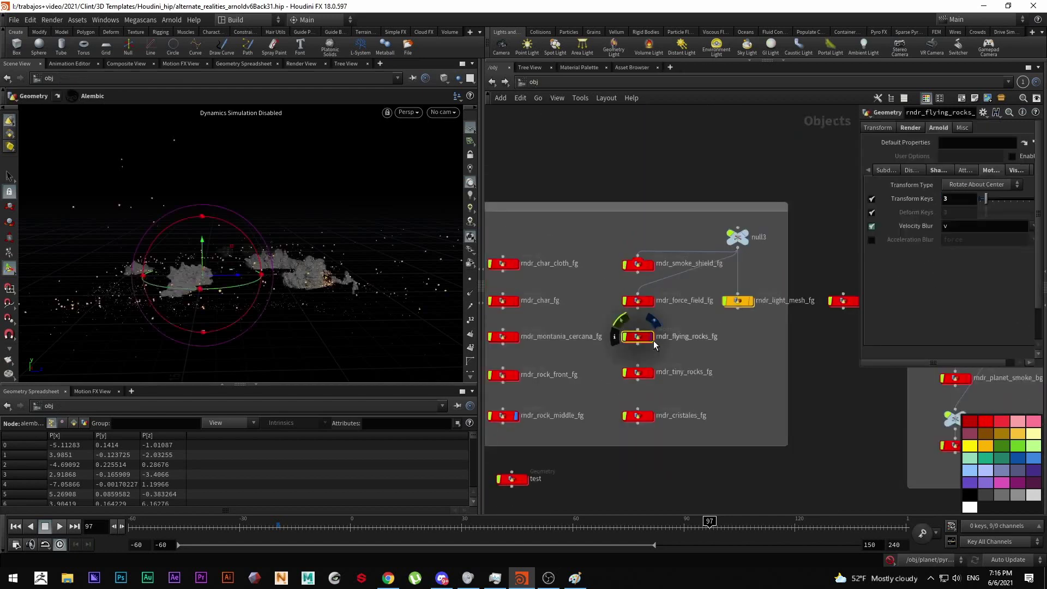
# Set the timeline to frame -19 and open the debri geometry network for an overview of its node groups.
pyautogui.scroll(-2, 716, 375)
pyautogui.scroll(6, 627, 322)
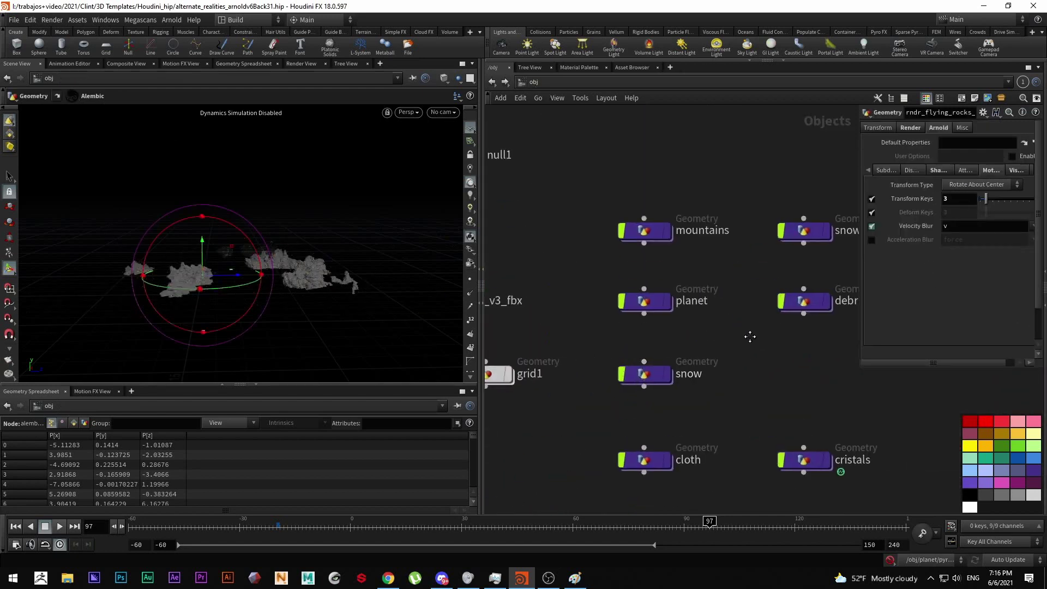
pyautogui.click(631, 322)
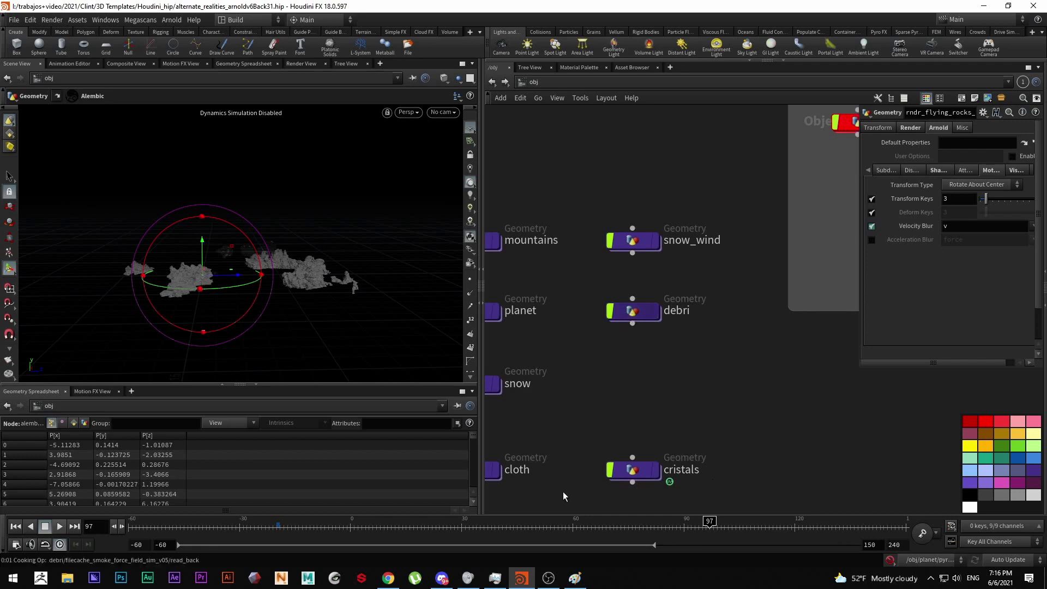
pyautogui.click(281, 525)
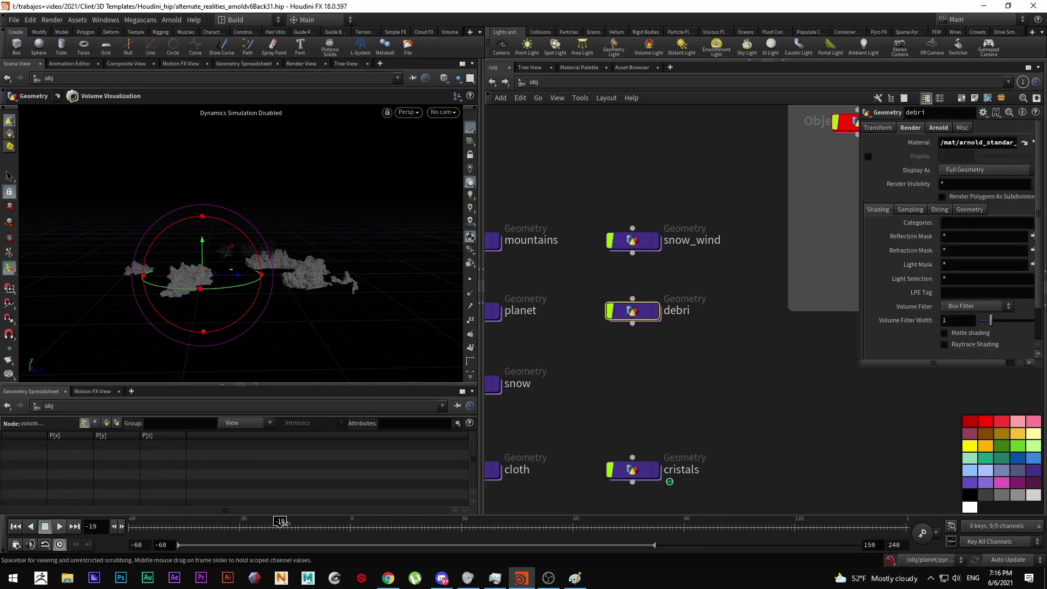
pyautogui.doubleClick(633, 313)
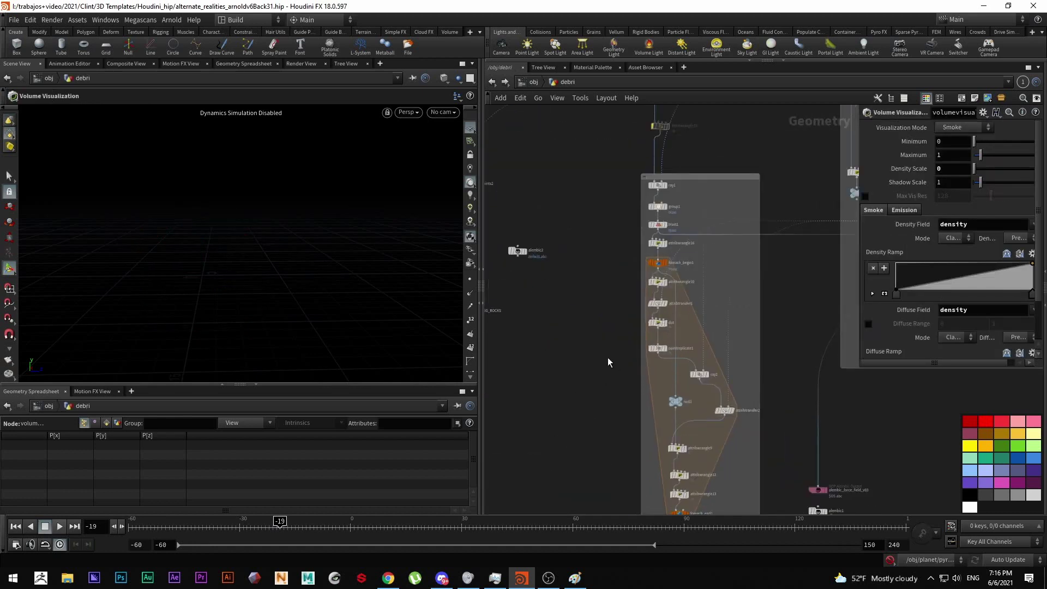
pyautogui.scroll(3, 607, 357)
pyautogui.scroll(-8, 607, 358)
pyautogui.scroll(5, 590, 336)
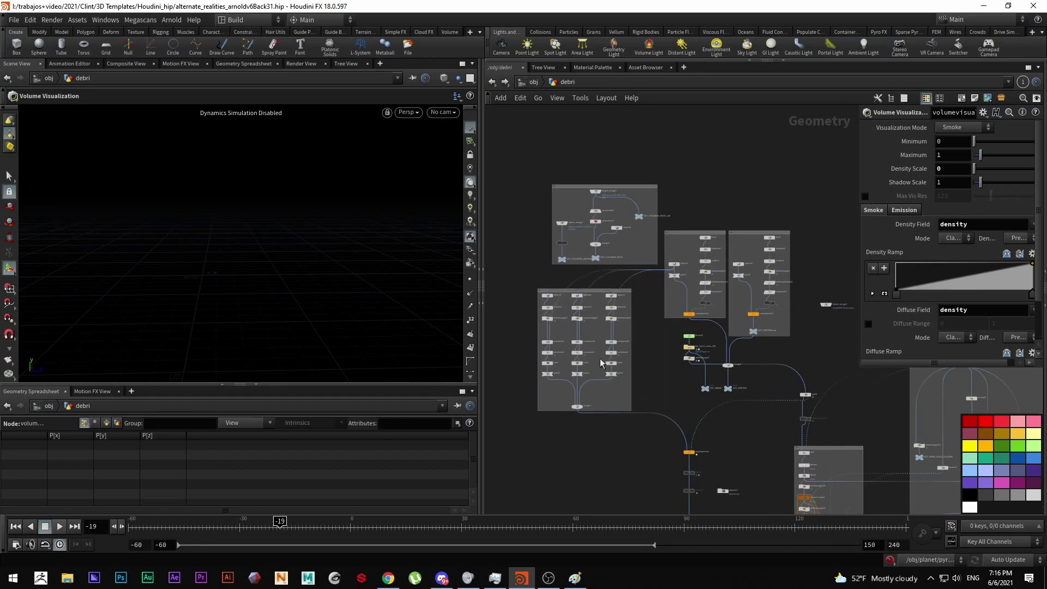
# Display the merge1 node that combines the three packed rock variants and orbit around the result.
pyautogui.scroll(5, 627, 404)
pyautogui.moveTo(614, 370); pyautogui.dragTo(510, 431)
pyautogui.moveTo(309, 244); pyautogui.dragTo(462, 286)
pyautogui.moveTo(485, 311); pyautogui.dragTo(572, 341, button='middle')
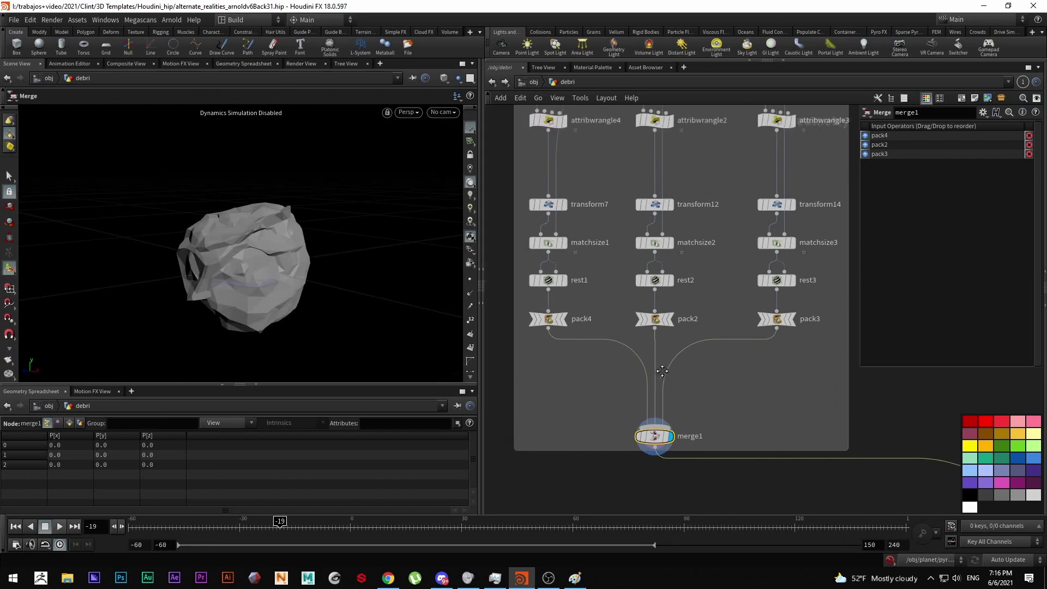
# Display the rock variants pack4, pack2 and pack3 in turn, and return the display to merge1.
pyautogui.click(565, 318)
pyautogui.click(670, 318)
pyautogui.moveTo(673, 327); pyautogui.dragTo(583, 321, button='middle')
pyautogui.click(702, 313)
pyautogui.moveTo(667, 381); pyautogui.dragTo(696, 329, button='middle')
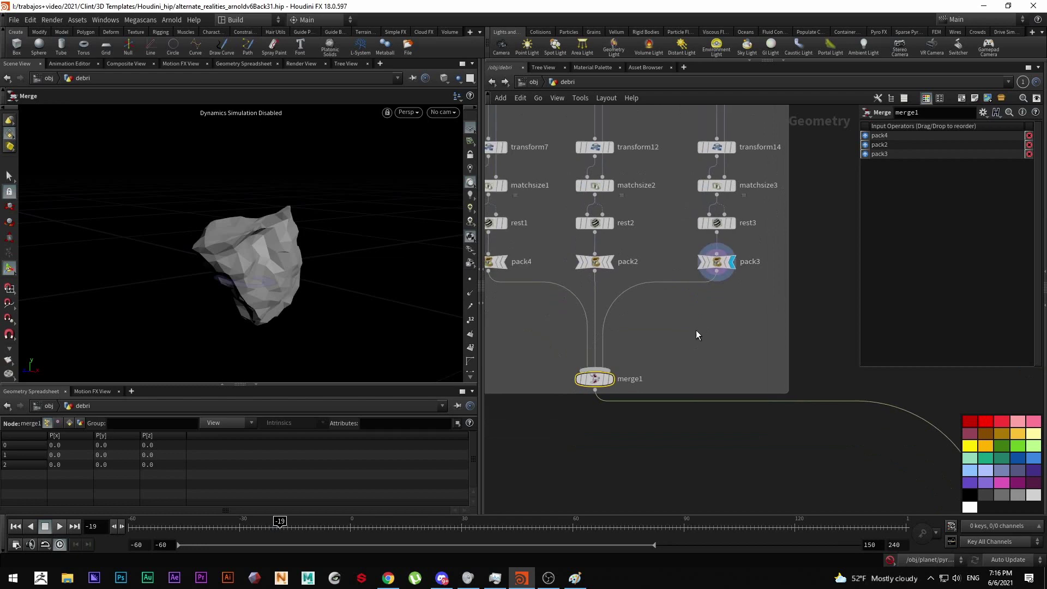
pyautogui.click(610, 380)
pyautogui.scroll(-5, 656, 352)
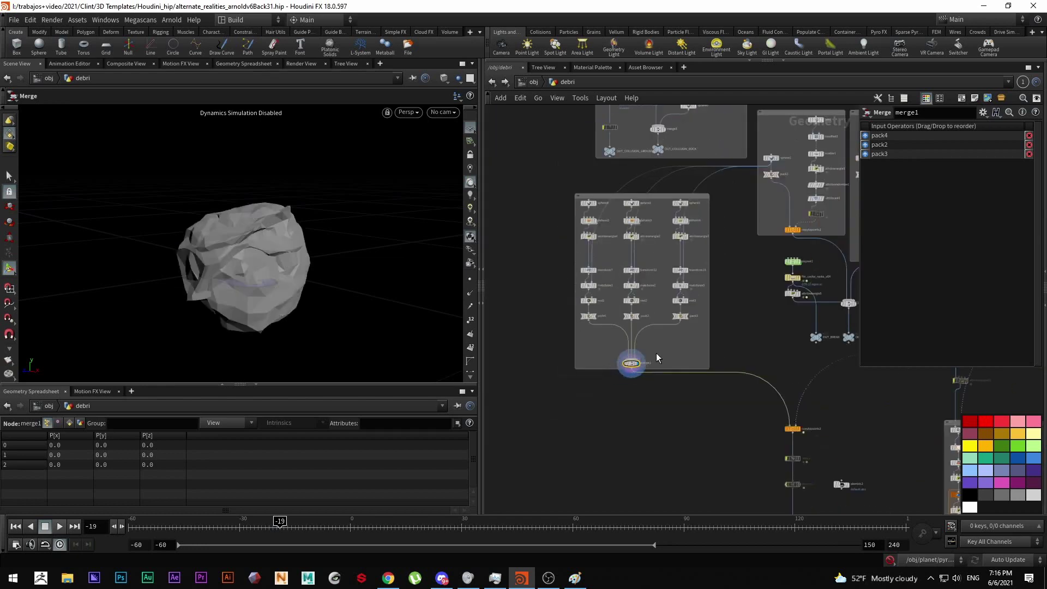
# Display object_merge1 in the collision group and examine the imported rock collision geometry from a distance.
pyautogui.scroll(3, 545, 415)
pyautogui.scroll(2, 583, 270)
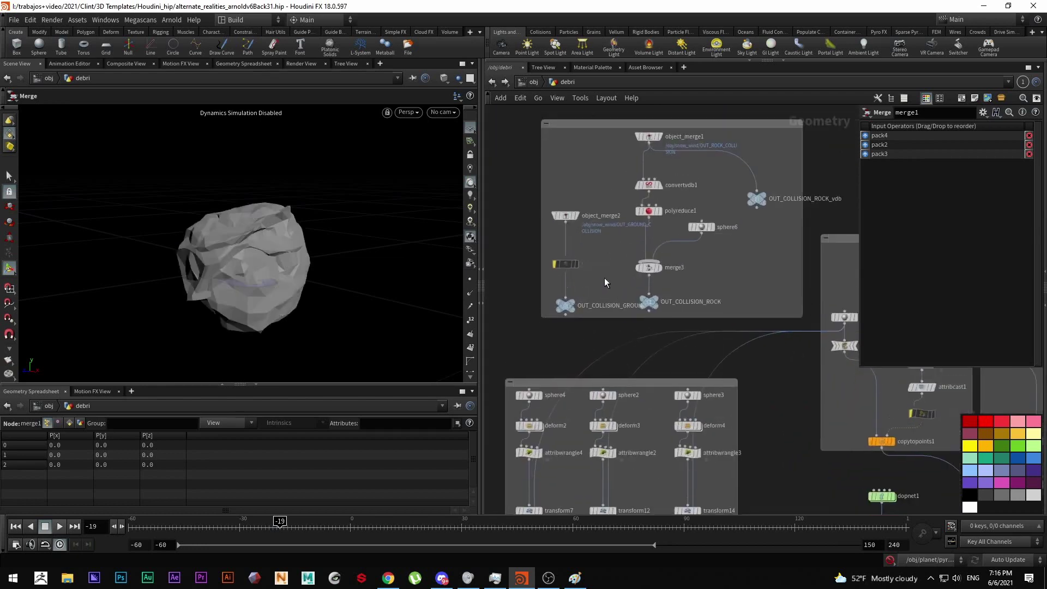
pyautogui.moveTo(604, 277); pyautogui.dragTo(600, 298, button='middle')
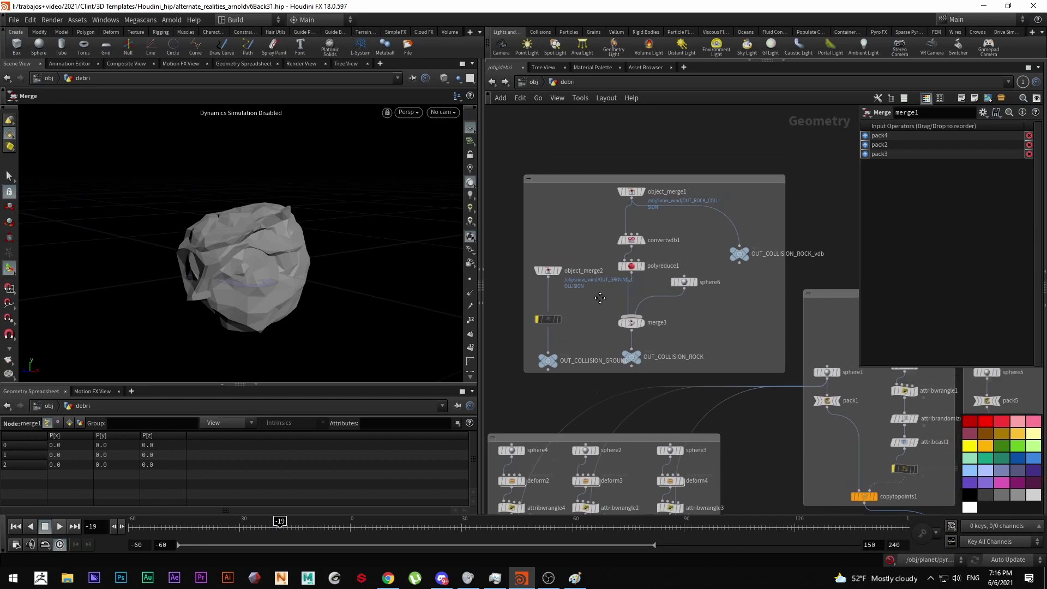
pyautogui.click(642, 191)
pyautogui.press('Escape')
pyautogui.moveTo(349, 270); pyautogui.dragTo(281, 226)
pyautogui.scroll(-10, 281, 225)
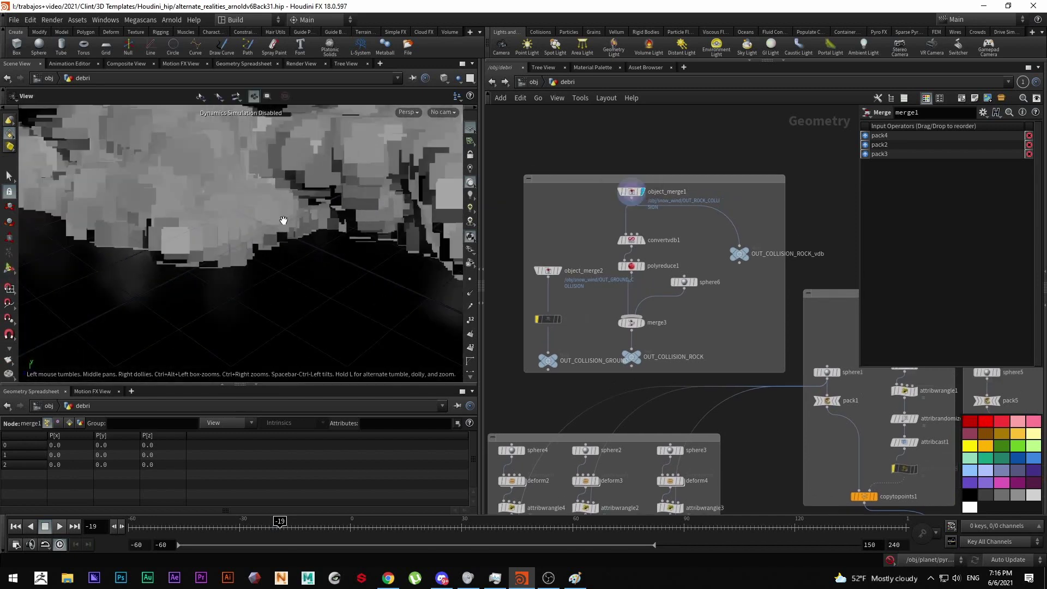
pyautogui.moveTo(291, 245); pyautogui.dragTo(205, 227)
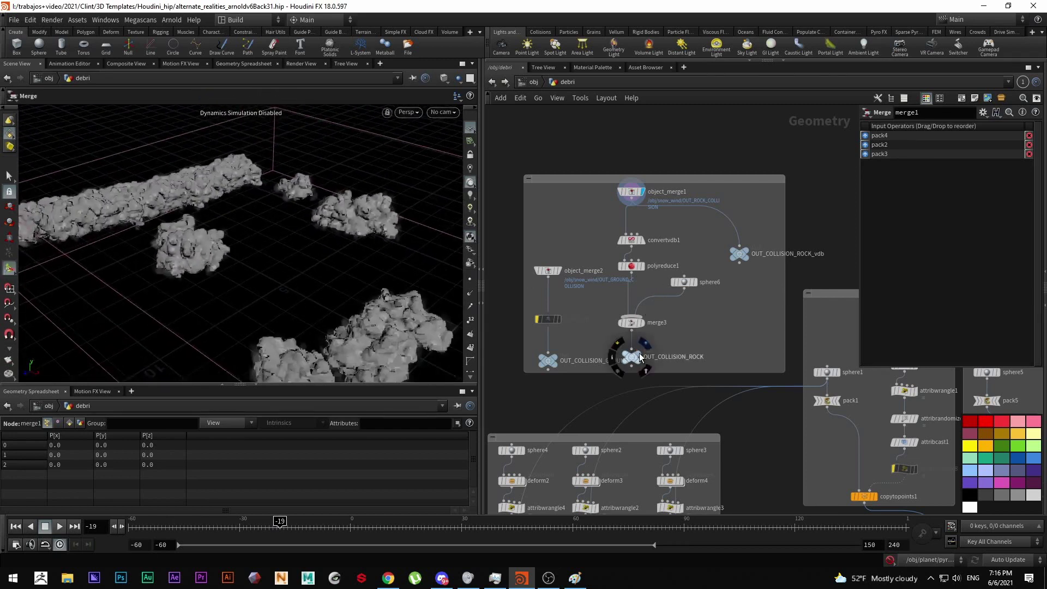
# Display the OUT_COLLISION_ROCK null and examine the reduced rock collision mesh with its added sphere.
pyautogui.click(645, 343)
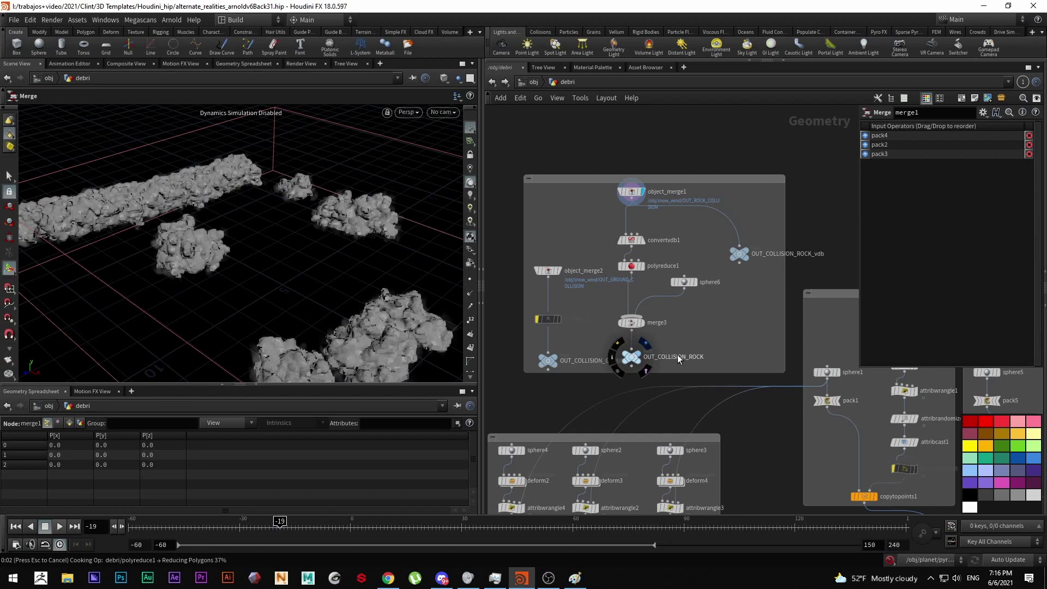
pyautogui.click(631, 357)
pyautogui.moveTo(218, 294); pyautogui.dragTo(335, 235)
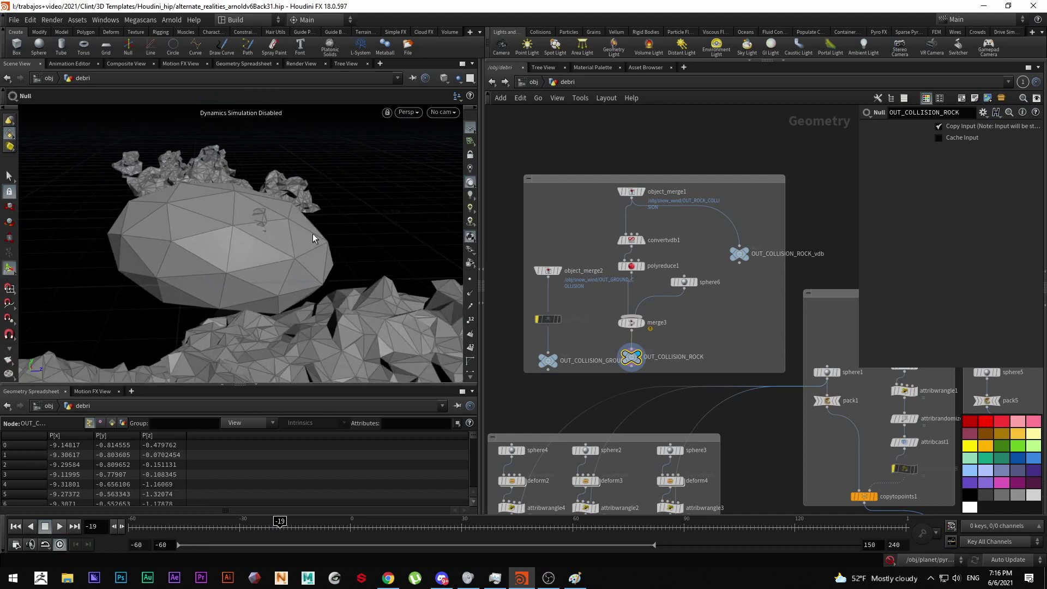
pyautogui.moveTo(308, 244); pyautogui.dragTo(341, 243)
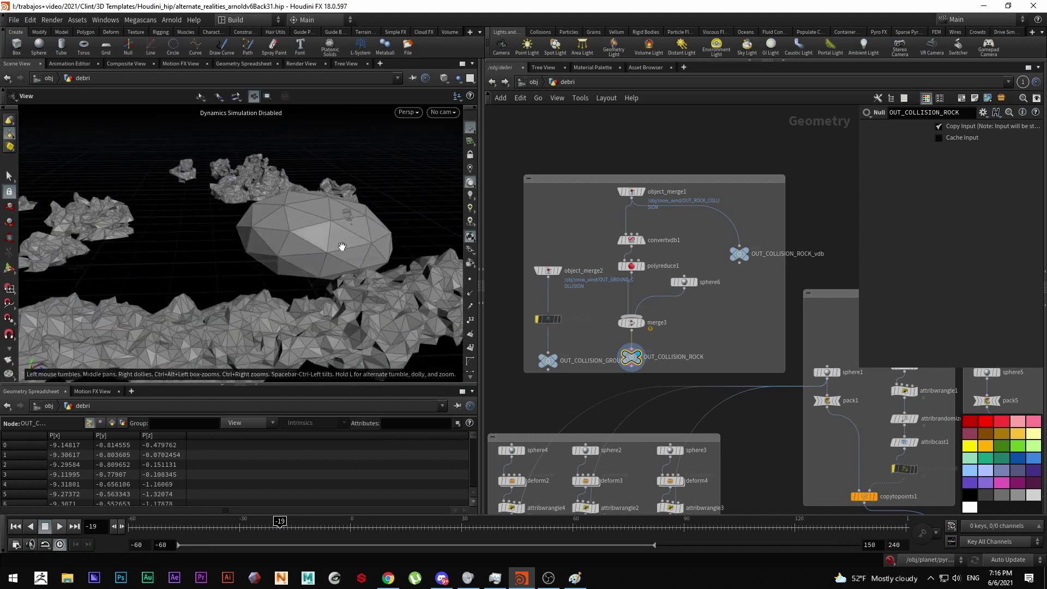
pyautogui.scroll(1, 556, 360)
# Display the OUT_COLLISION_GROUND null and select it to examine the ground collision geometry.
pyautogui.click(556, 360)
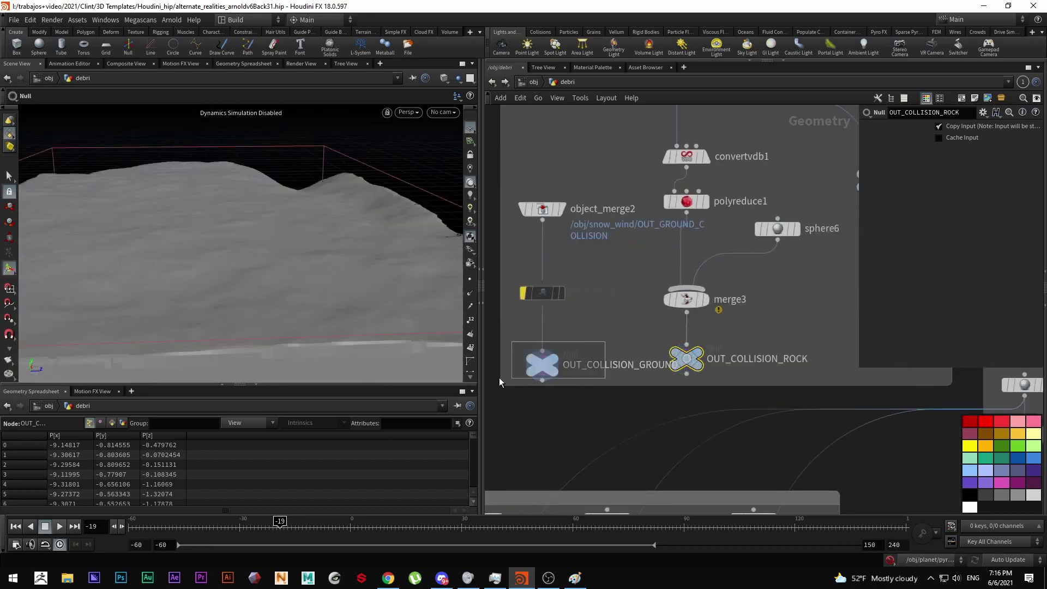
pyautogui.scroll(-4, 702, 391)
pyautogui.moveTo(659, 355); pyautogui.dragTo(565, 300, button='middle')
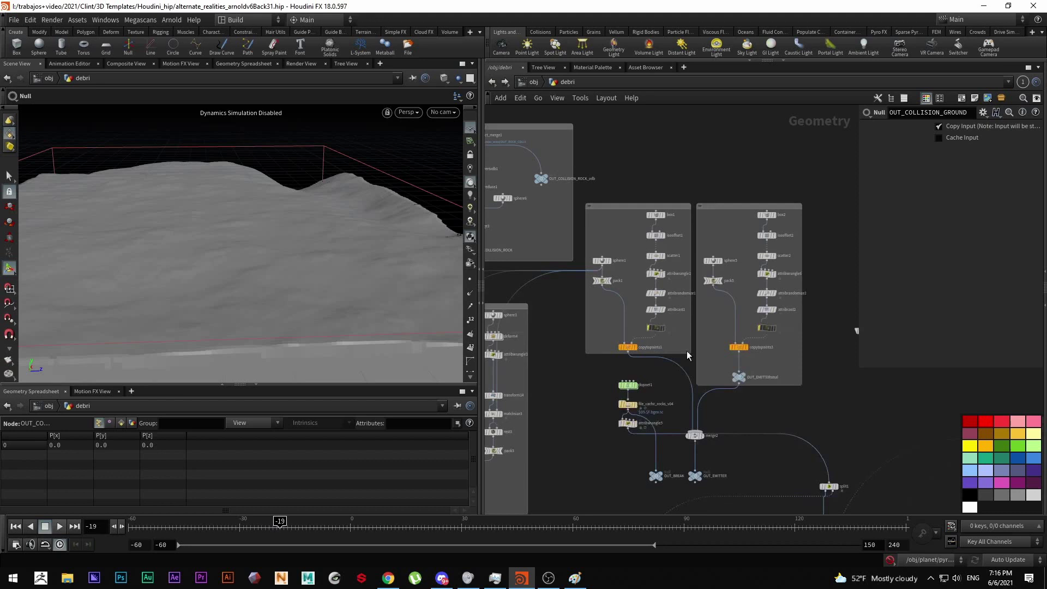
# Display copytopoints1 in the first emitter group and examine its scattered points in the view.
pyautogui.scroll(4, 748, 365)
pyautogui.scroll(-2, 670, 336)
pyautogui.moveTo(658, 337); pyautogui.dragTo(708, 390, button='middle')
pyautogui.scroll(3, 629, 382)
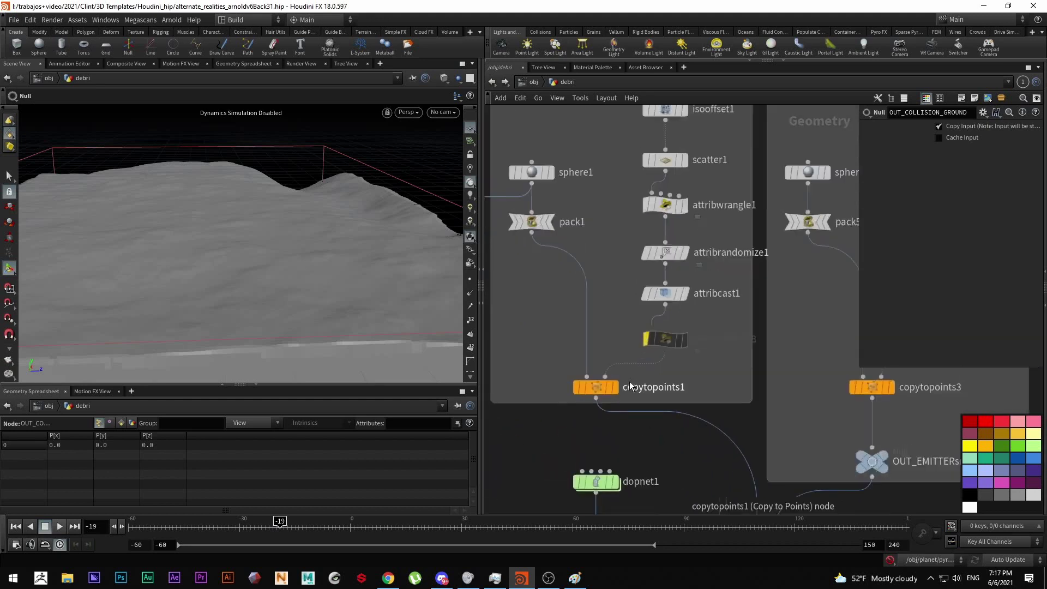
pyautogui.click(615, 386)
pyautogui.click(594, 385)
pyautogui.moveTo(299, 283); pyautogui.dragTo(331, 292)
pyautogui.press('Return')
pyautogui.scroll(-2, 586, 263)
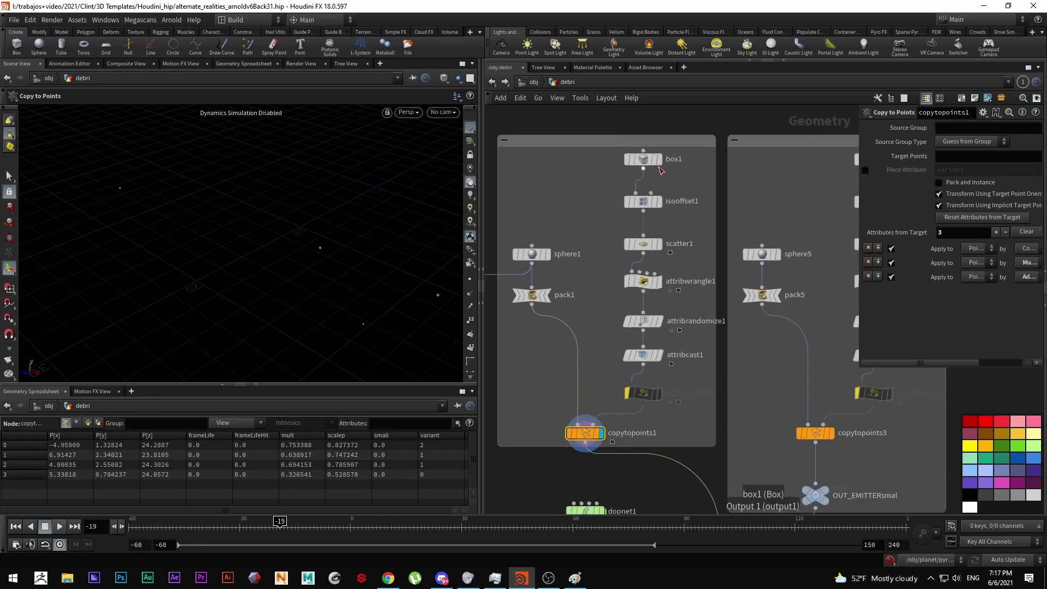
# Show box1 as a template around the emitter points and set the timeline to frame 3.
pyautogui.click(655, 159)
pyautogui.keyDown('alt'); pyautogui.moveTo(337, 252); pyautogui.dragTo(313, 243); pyautogui.keyUp('alt')
pyautogui.scroll(-4, 307, 240)
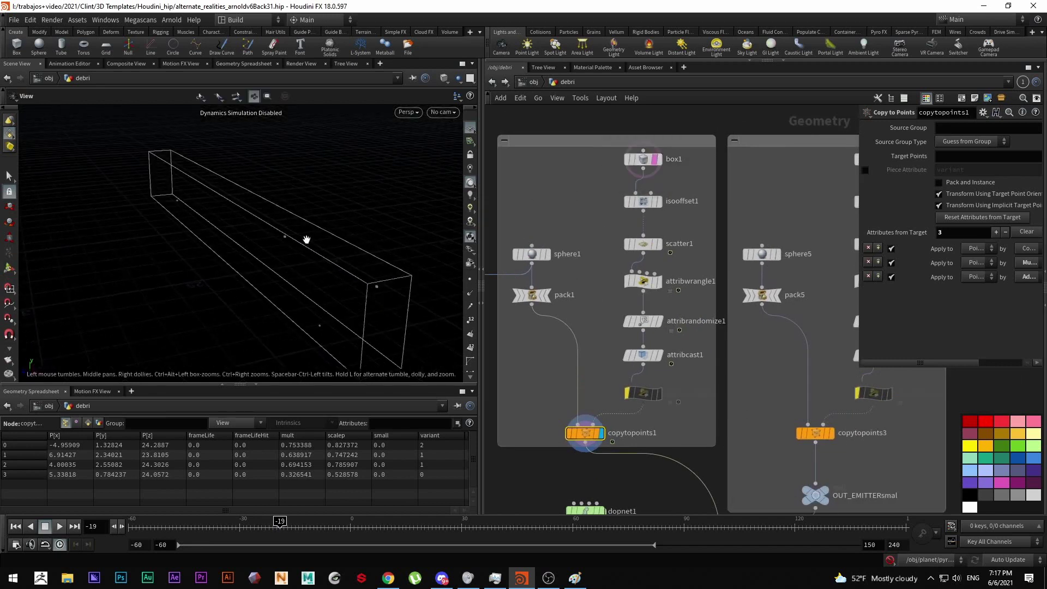
pyautogui.keyDown('alt'); pyautogui.moveTo(309, 250); pyautogui.dragTo(293, 209, button='middle'); pyautogui.keyUp('alt')
pyautogui.keyDown('alt'); pyautogui.moveTo(292, 209); pyautogui.dragTo(314, 218); pyautogui.keyUp('alt')
pyautogui.moveTo(281, 523)
pyautogui.mouseDown()
pyautogui.moveTo(406, 522)
pyautogui.moveTo(450, 543)
pyautogui.moveTo(550, 535)
pyautogui.moveTo(284, 526)
pyautogui.moveTo(362, 527)
pyautogui.mouseUp()
pyautogui.moveTo(685, 250); pyautogui.dragTo(669, 290, button='middle')
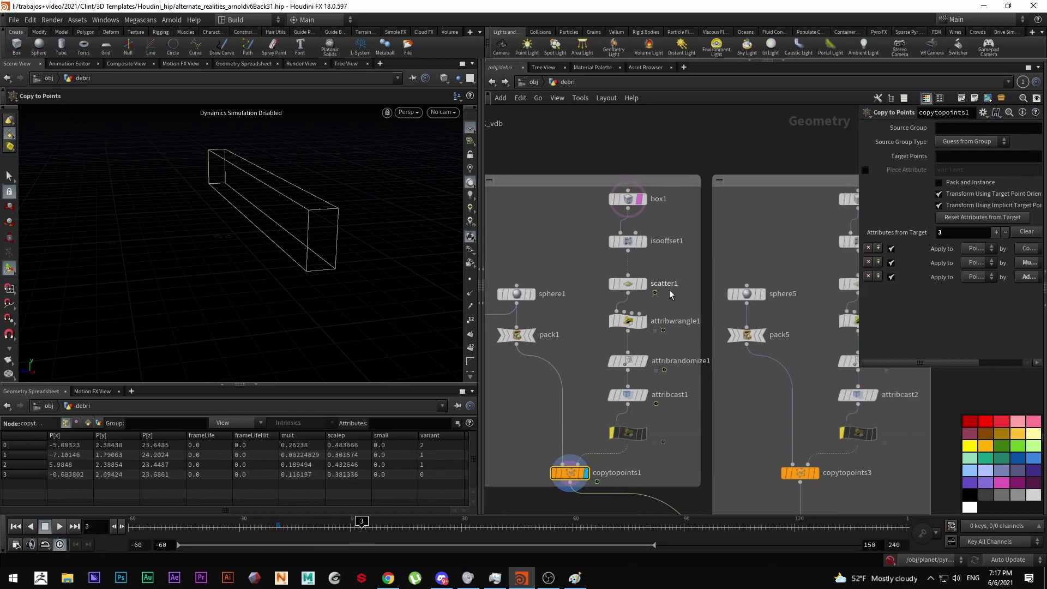
# Display scatter1 to check its Global Seed, and open attribwrangle1 with a widened parameter area for reading its code.
pyautogui.click(632, 284)
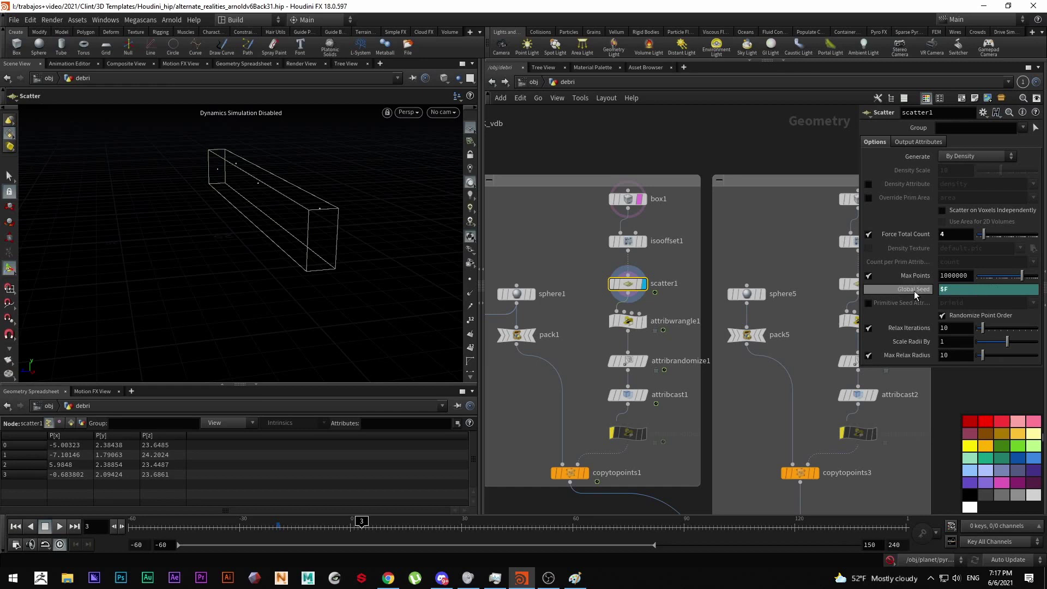
pyautogui.click(633, 321)
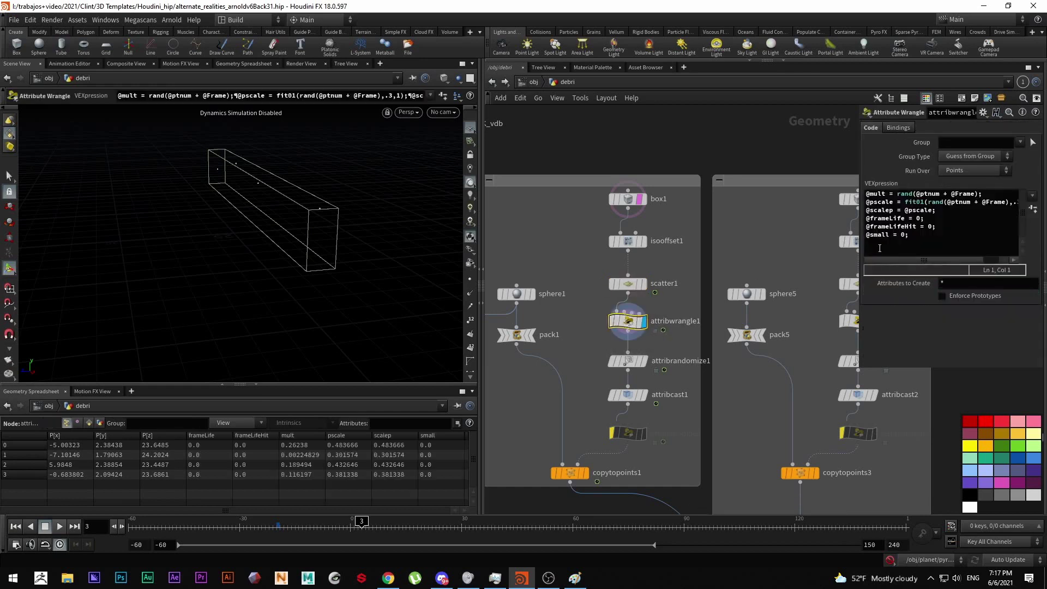
pyautogui.moveTo(923, 241); pyautogui.dragTo(866, 194)
pyautogui.click(915, 235)
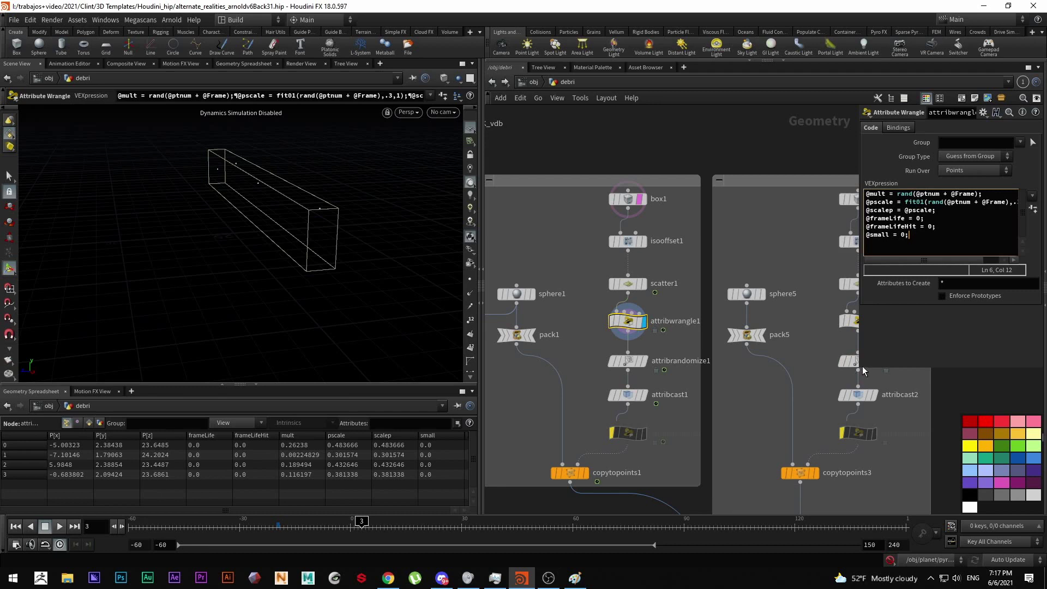
pyautogui.moveTo(861, 366); pyautogui.dragTo(723, 392)
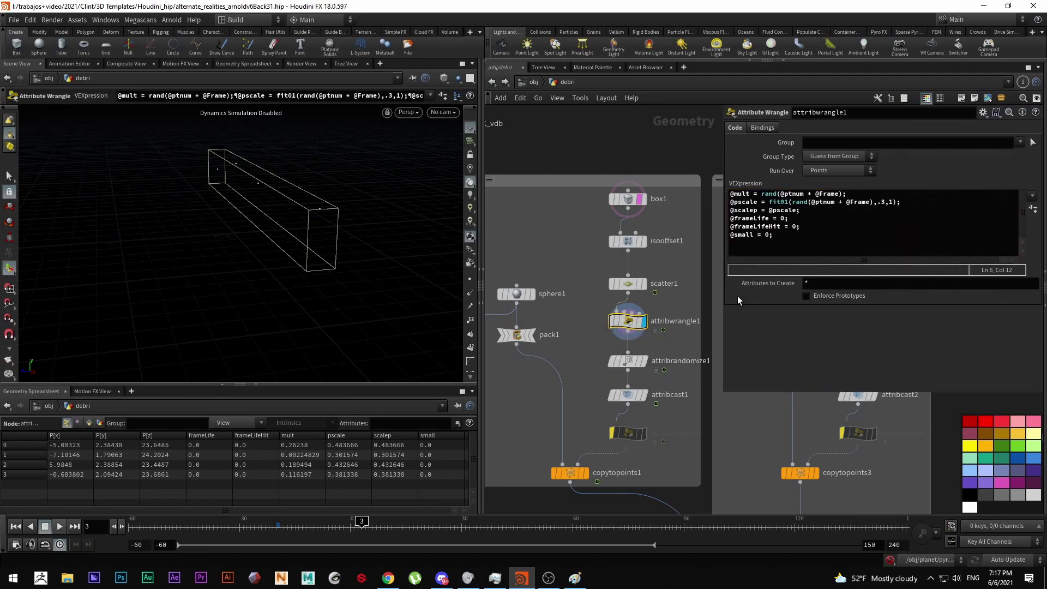
# Examine the attribwrangle1 VEX code line by line, covering mult, pscale, scalep, frameLife, frameLifeHit and small.
pyautogui.moveTo(864, 195); pyautogui.dragTo(731, 197)
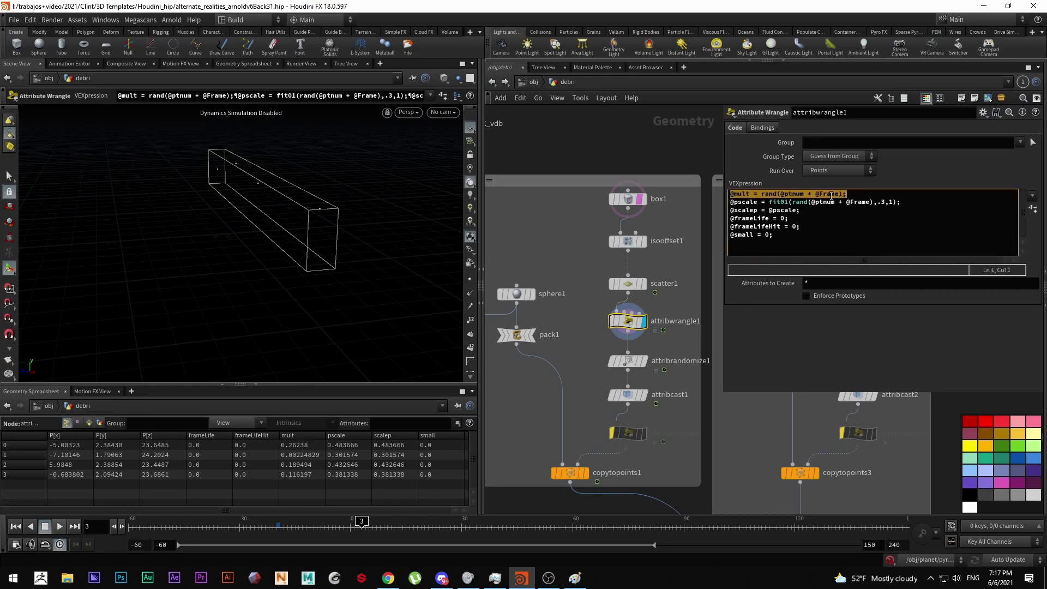
pyautogui.moveTo(914, 204); pyautogui.dragTo(734, 204)
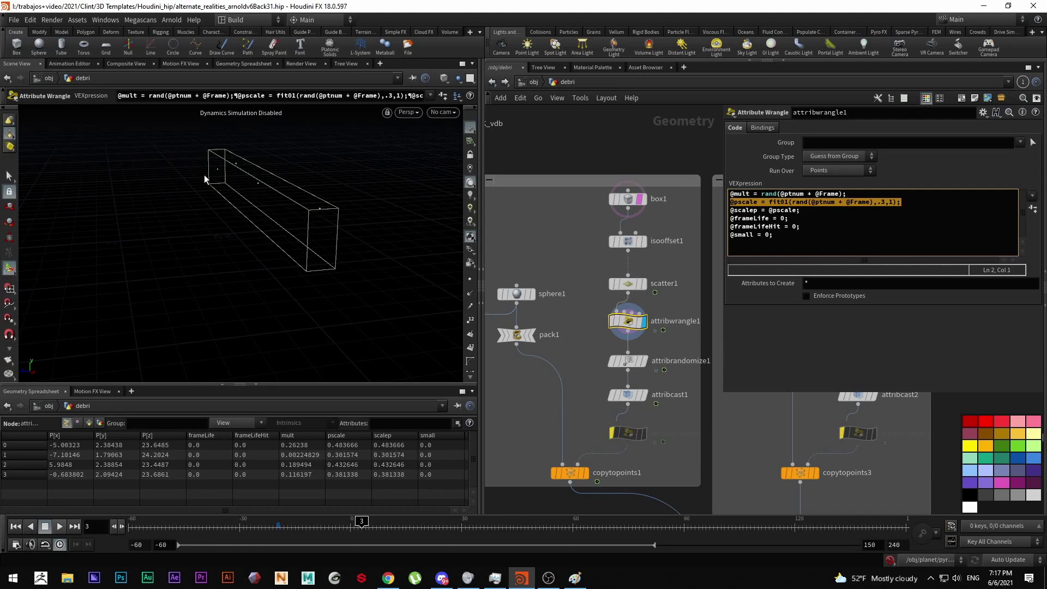
pyautogui.moveTo(800, 210); pyautogui.dragTo(732, 212)
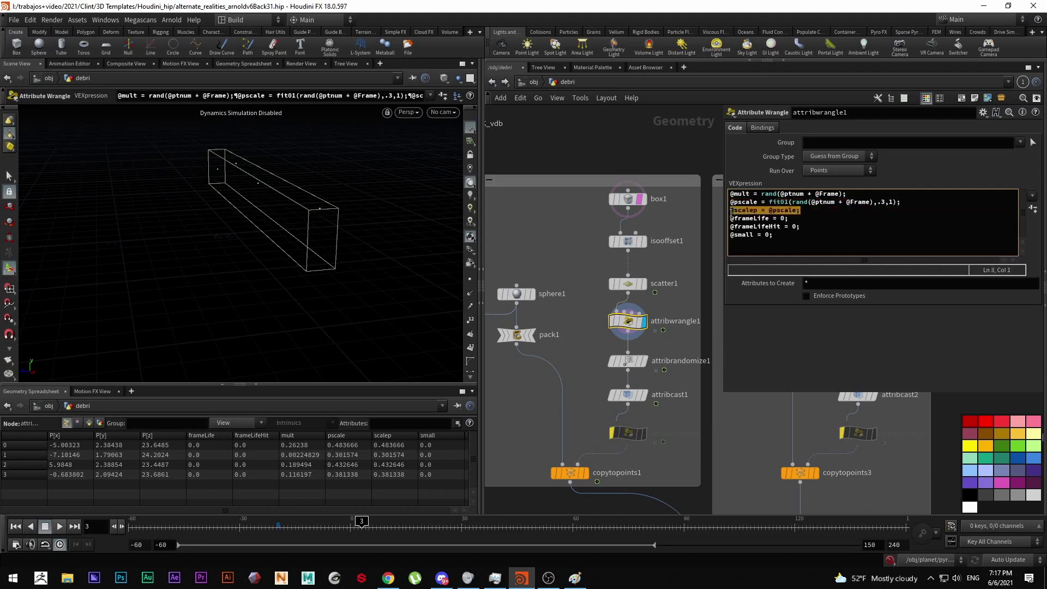
pyautogui.moveTo(805, 219); pyautogui.dragTo(732, 218)
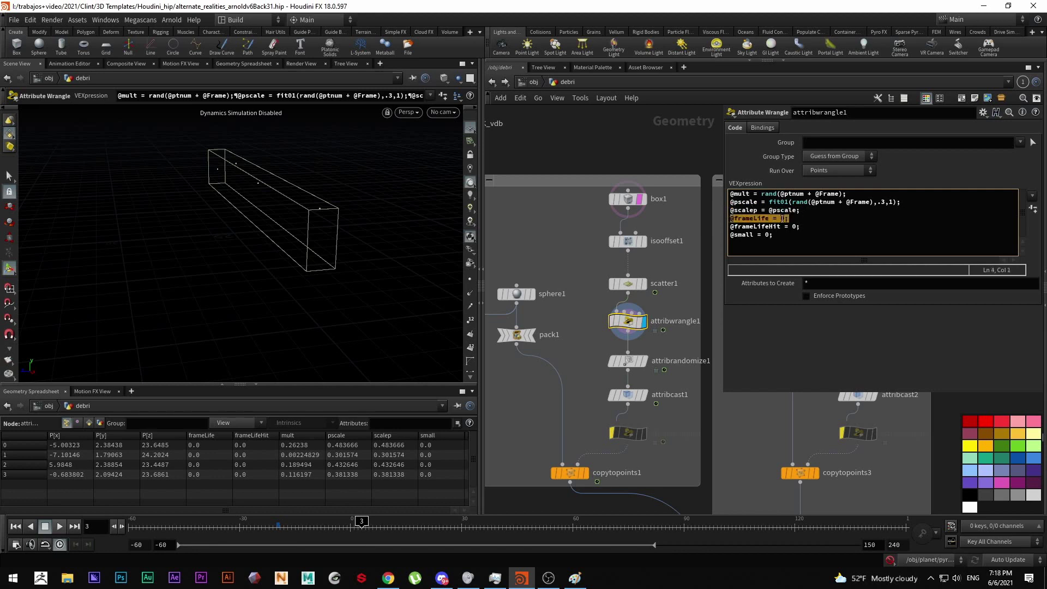
pyautogui.moveTo(797, 219); pyautogui.dragTo(724, 220)
pyautogui.moveTo(801, 227); pyautogui.dragTo(732, 227)
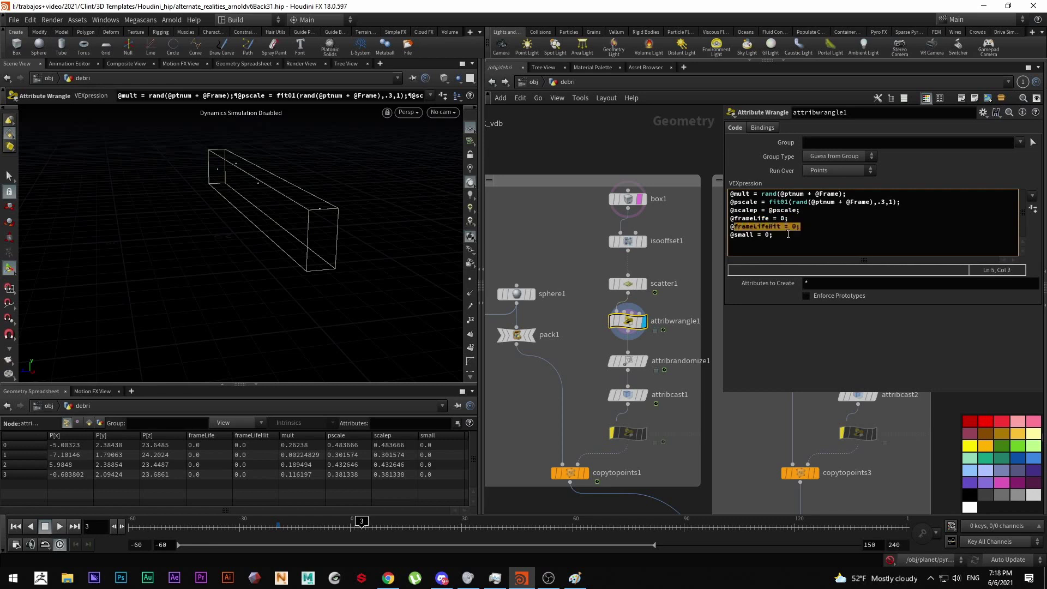
pyautogui.moveTo(787, 234); pyautogui.dragTo(730, 240)
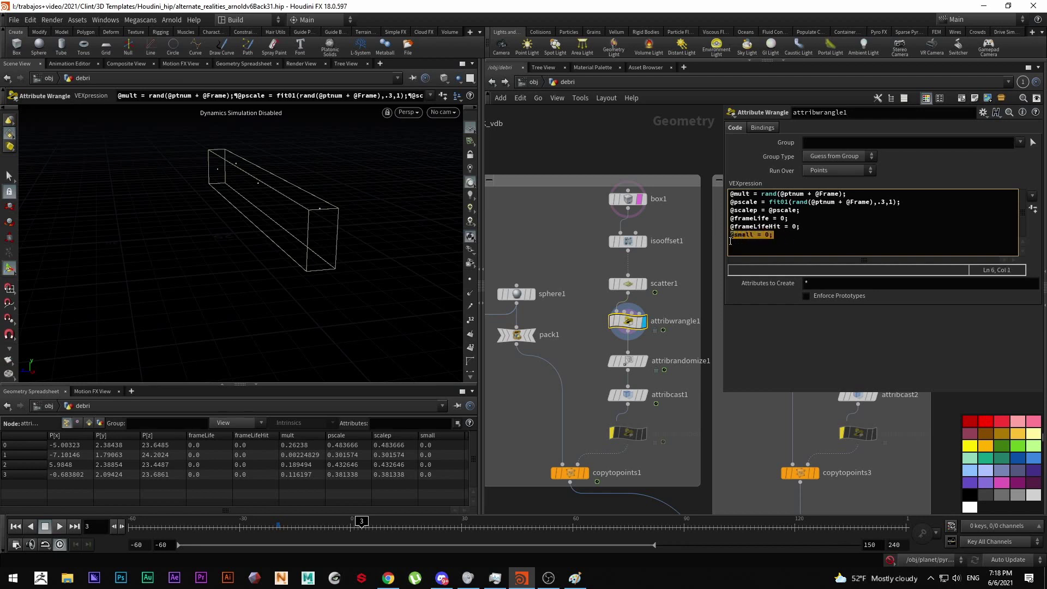
pyautogui.click(742, 235)
pyautogui.click(775, 236)
pyautogui.moveTo(772, 238); pyautogui.dragTo(732, 240)
pyautogui.click(774, 238)
pyautogui.scroll(-5, 647, 407)
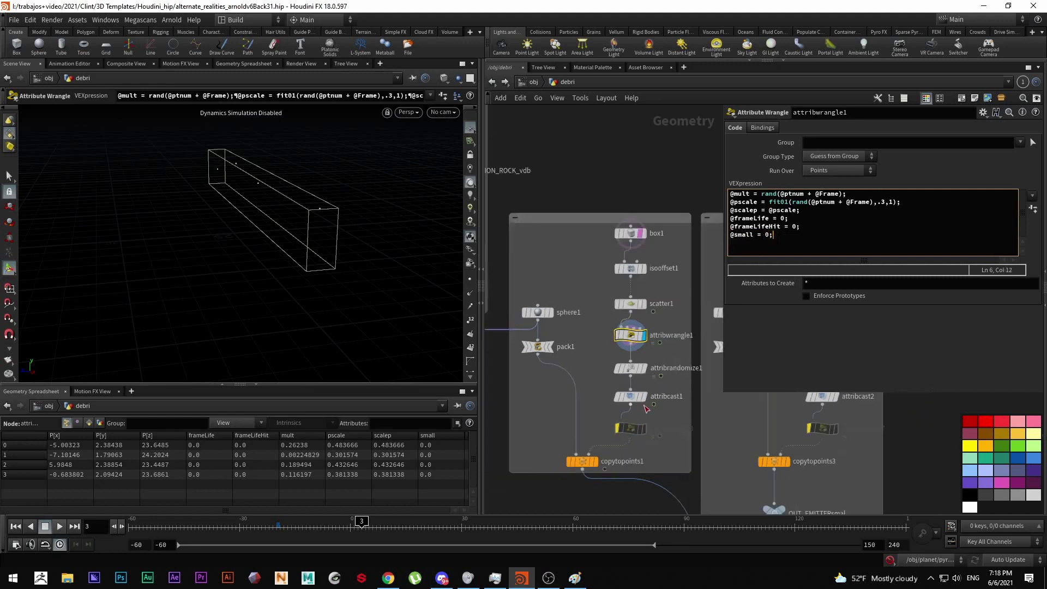
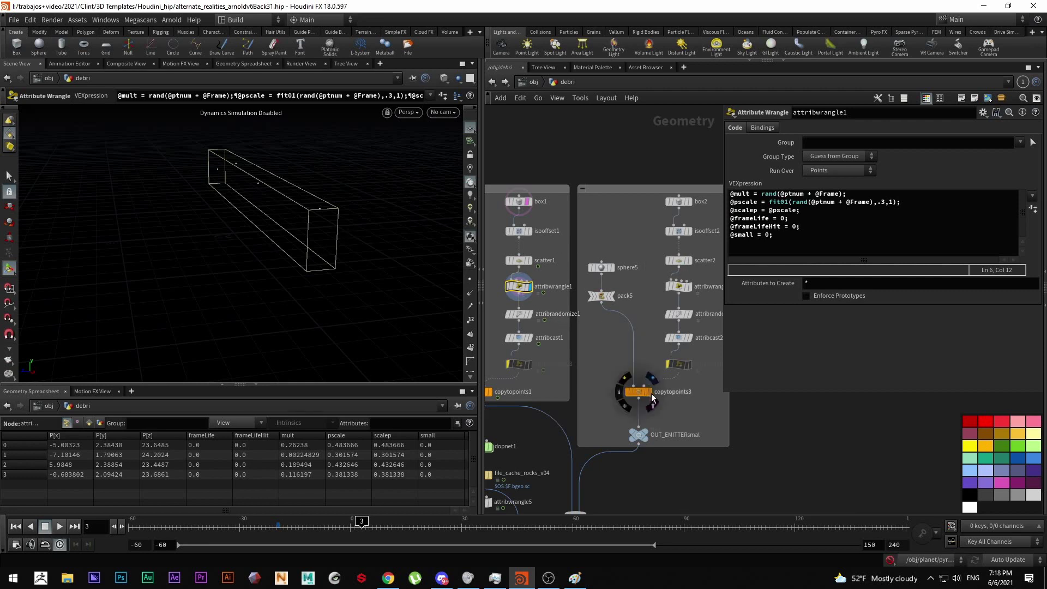
# Display copytopoints3 with box2 as a template, and inspect the small attribute line in attribwrangle6 of the second emitter group.
pyautogui.click(643, 392)
pyautogui.click(685, 202)
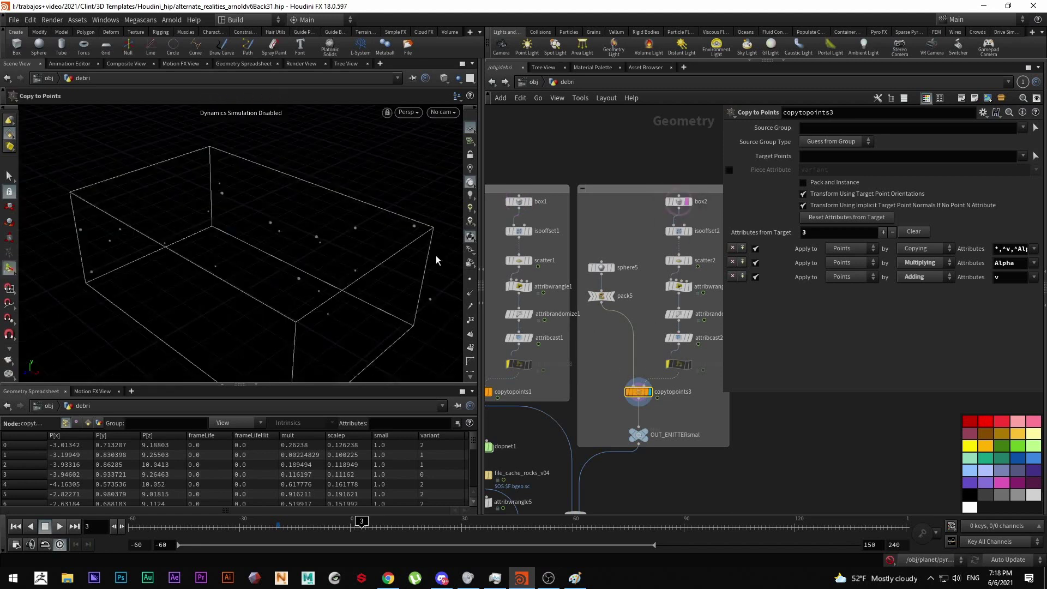
pyautogui.click(681, 289)
pyautogui.moveTo(773, 234); pyautogui.dragTo(726, 233)
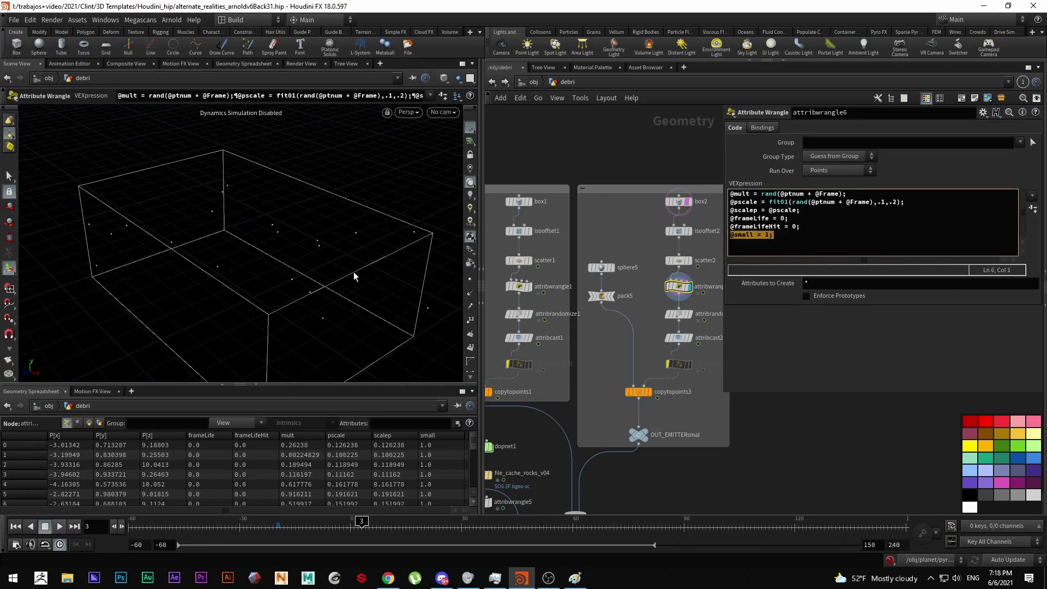
# Display the OUT_EMITTER null after merge2 to view the combined emitter points.
pyautogui.scroll(-3, 607, 401)
pyautogui.scroll(3, 592, 469)
pyautogui.moveTo(592, 471); pyautogui.dragTo(649, 401, button='middle')
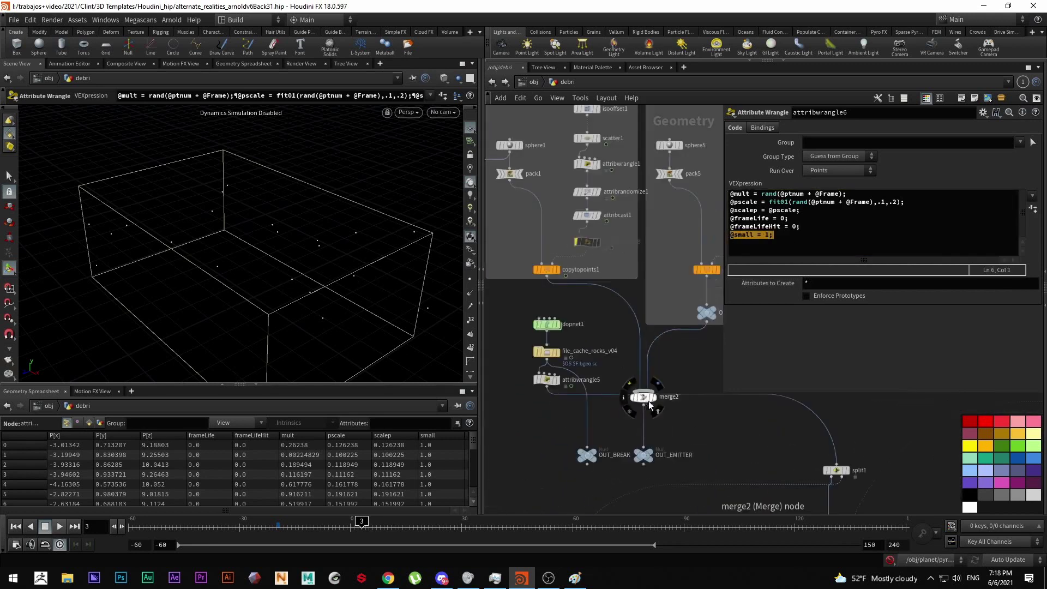
pyautogui.click(645, 454)
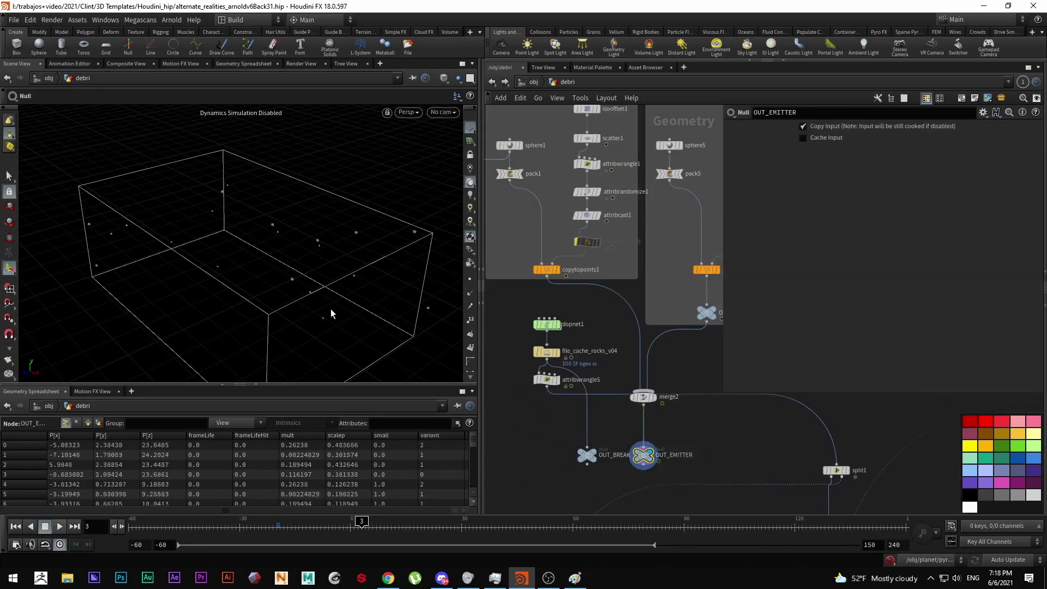
pyautogui.press('g')
pyautogui.moveTo(255, 243); pyautogui.dragTo(251, 208)
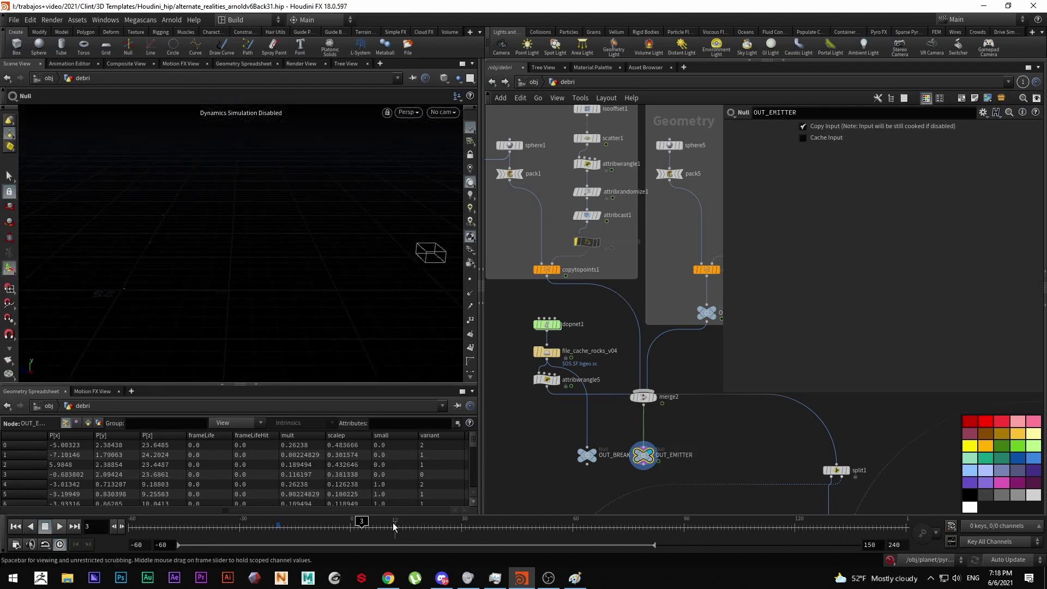
# Set the timeline to frame -2 and look through the OctaneCameraShape camera.
pyautogui.moveTo(362, 523)
pyautogui.mouseDown()
pyautogui.moveTo(506, 526)
pyautogui.moveTo(343, 526)
pyautogui.mouseUp()
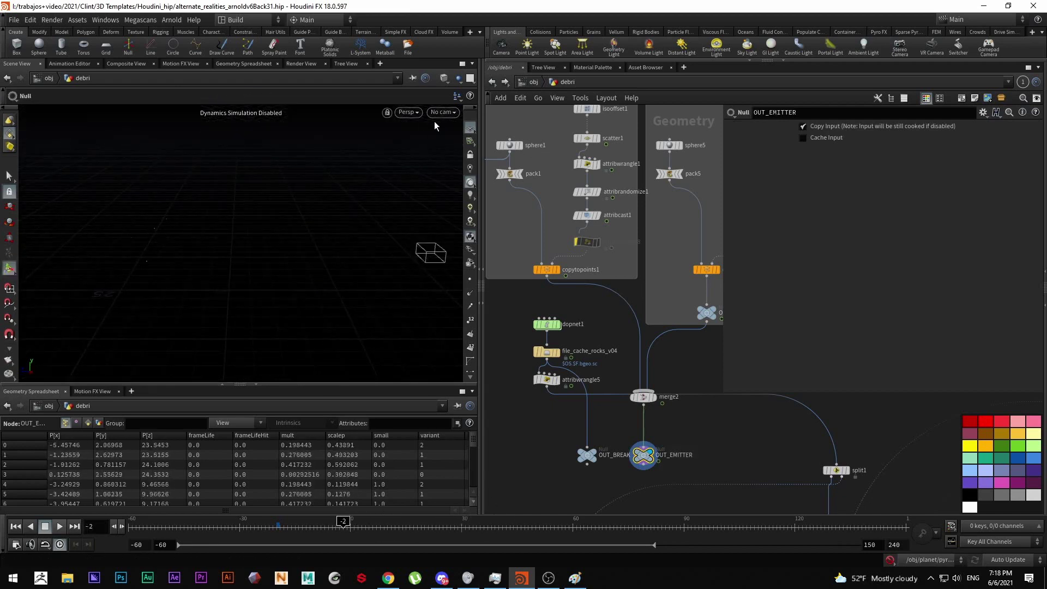
pyautogui.click(441, 113)
pyautogui.click(491, 217)
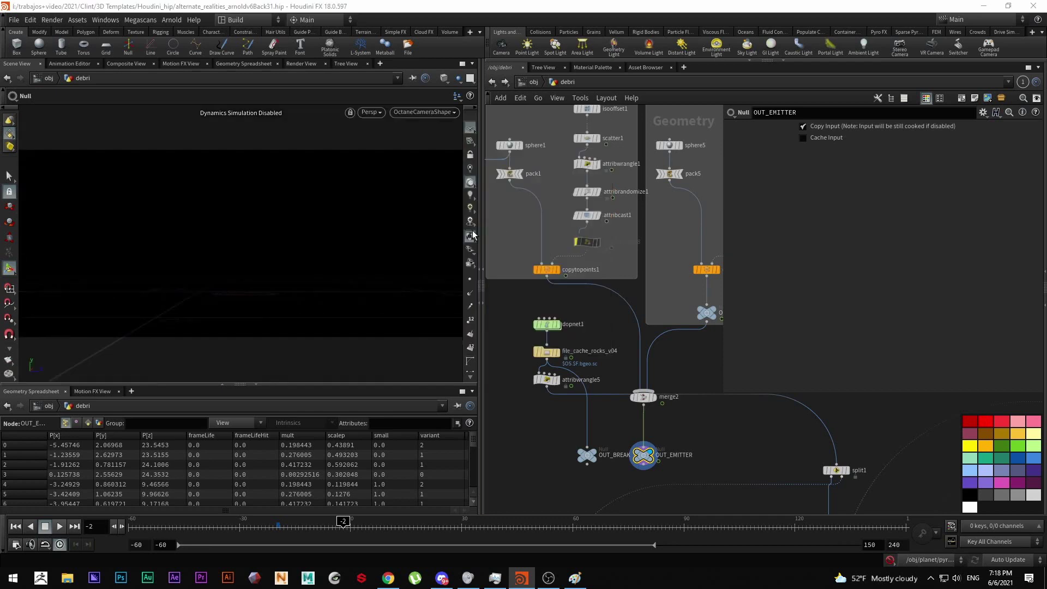
# Review the rock variants group, set the timeline to frame -20 and enter dopnet1.
pyautogui.scroll(-5, 627, 360)
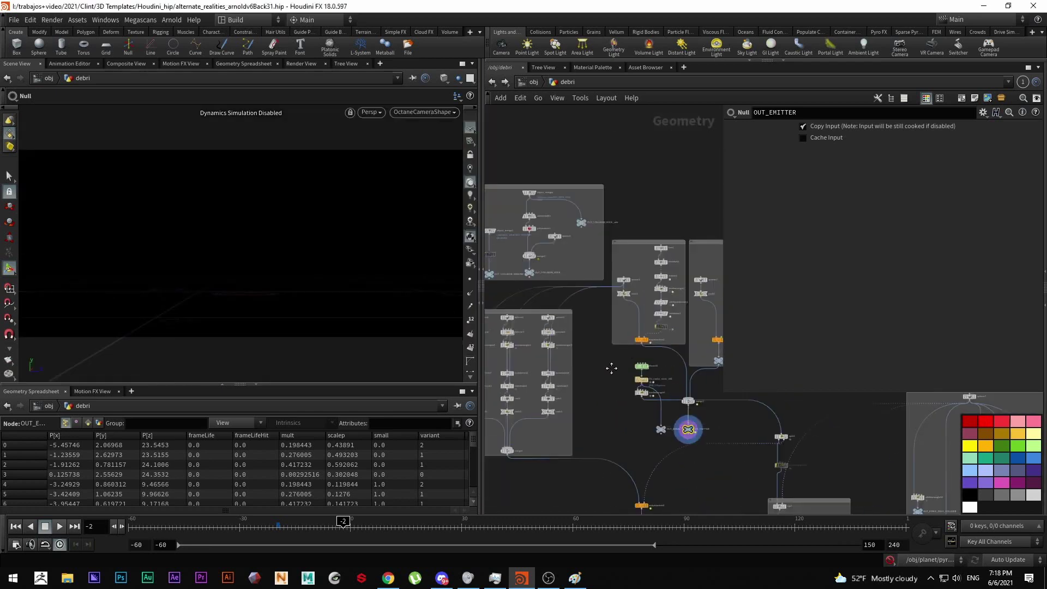
pyautogui.moveTo(613, 354); pyautogui.dragTo(686, 354, button='middle')
pyautogui.moveTo(654, 289); pyautogui.dragTo(506, 442)
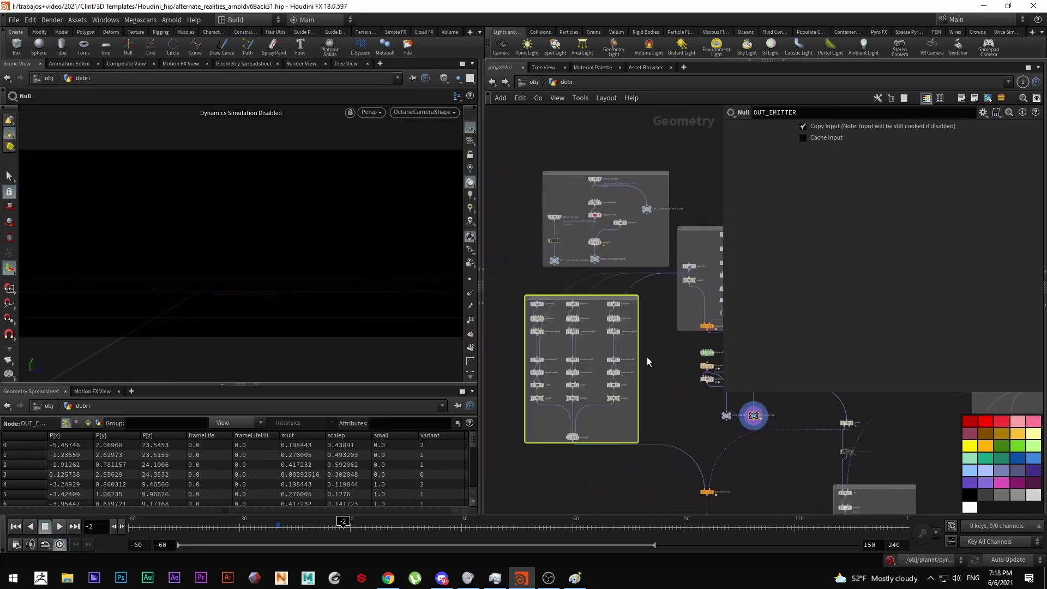
pyautogui.moveTo(657, 351); pyautogui.dragTo(516, 350, button='middle')
pyautogui.scroll(5, 529, 349)
pyautogui.click(277, 525)
pyautogui.doubleClick(627, 350)
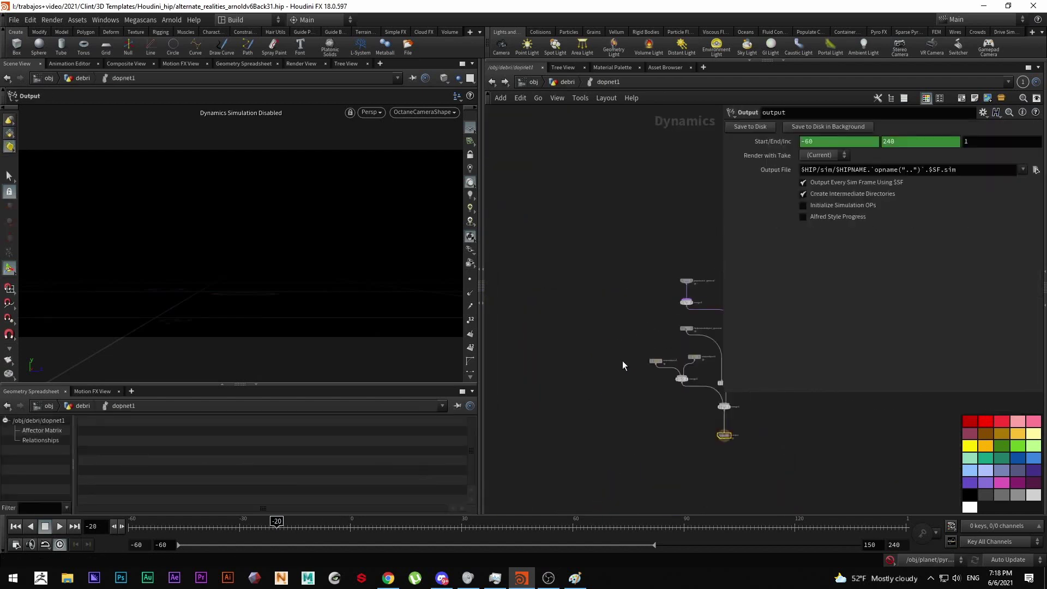
# Examine the dopnet1 layout, covering the POP force chain, packed object source, static objects, solvers and output.
pyautogui.moveTo(567, 314); pyautogui.dragTo(603, 191, button='middle')
pyautogui.scroll(4, 632, 254)
pyautogui.scroll(-1, 545, 353)
pyautogui.scroll(2, 591, 224)
pyautogui.moveTo(601, 181); pyautogui.dragTo(511, 241)
pyautogui.moveTo(596, 176); pyautogui.dragTo(515, 243)
pyautogui.moveTo(693, 371); pyautogui.dragTo(641, 315)
pyautogui.moveTo(676, 391); pyautogui.dragTo(656, 240, button='middle')
pyautogui.moveTo(684, 407); pyautogui.dragTo(552, 479)
pyautogui.scroll(-3, 674, 338)
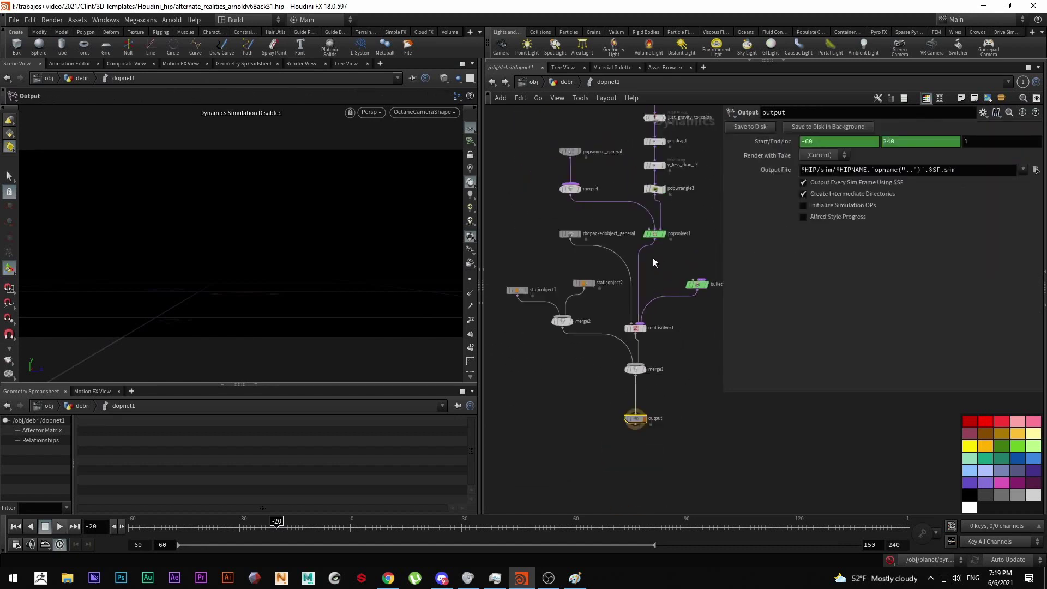
pyautogui.moveTo(652, 257); pyautogui.dragTo(649, 310, button='middle')
pyautogui.moveTo(694, 115); pyautogui.dragTo(664, 218, button='middle')
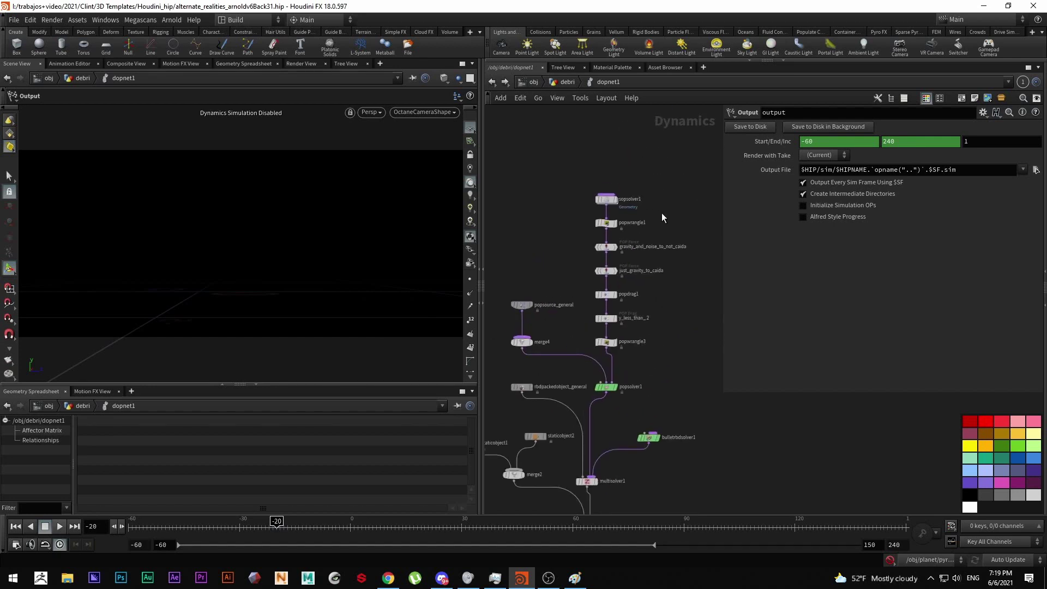
# Inspect the parameters of sopsolver1 and the rbdpackedobject_general node in dopnet1.
pyautogui.click(605, 199)
pyautogui.moveTo(581, 174); pyautogui.dragTo(594, 97, button='middle')
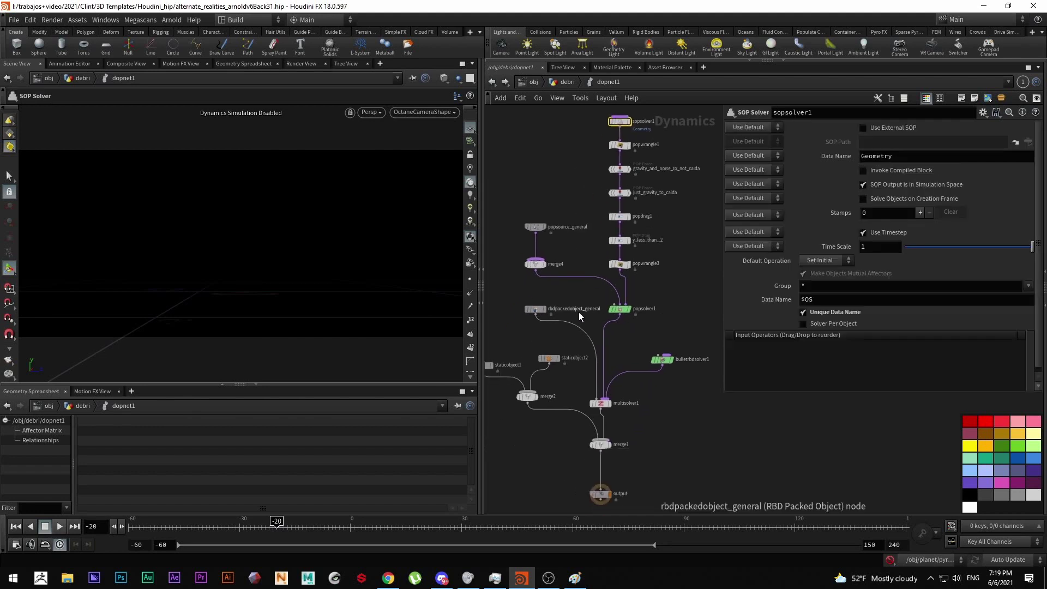
pyautogui.moveTo(648, 319); pyautogui.dragTo(628, 359, button='middle')
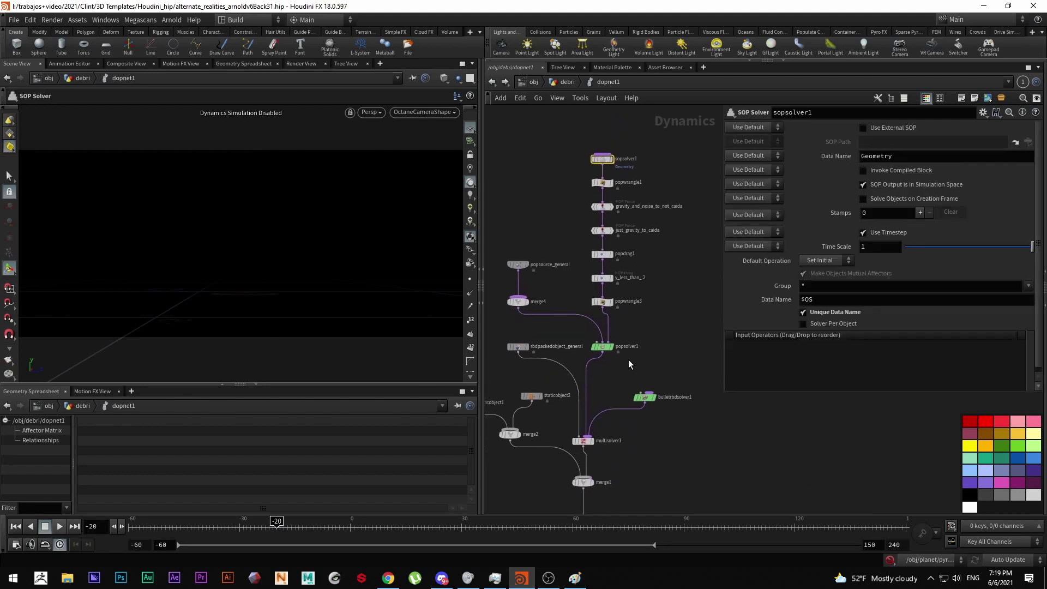
pyautogui.click(519, 347)
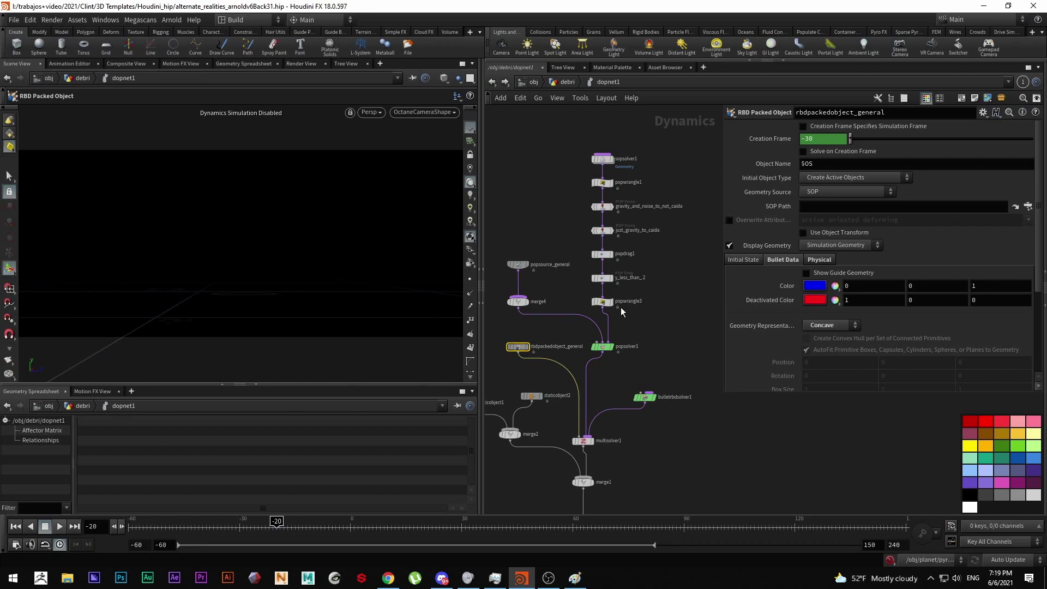
# Go up to the debri network to check the packed rocks feeding merge1, and re-enter dopnet1.
pyautogui.press('u')
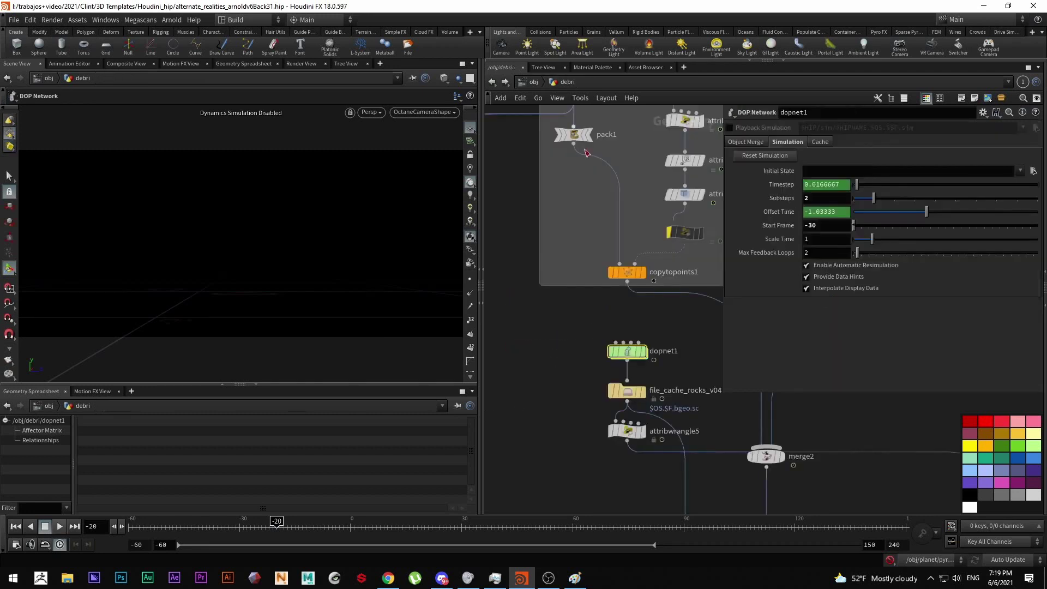
pyautogui.click(551, 374)
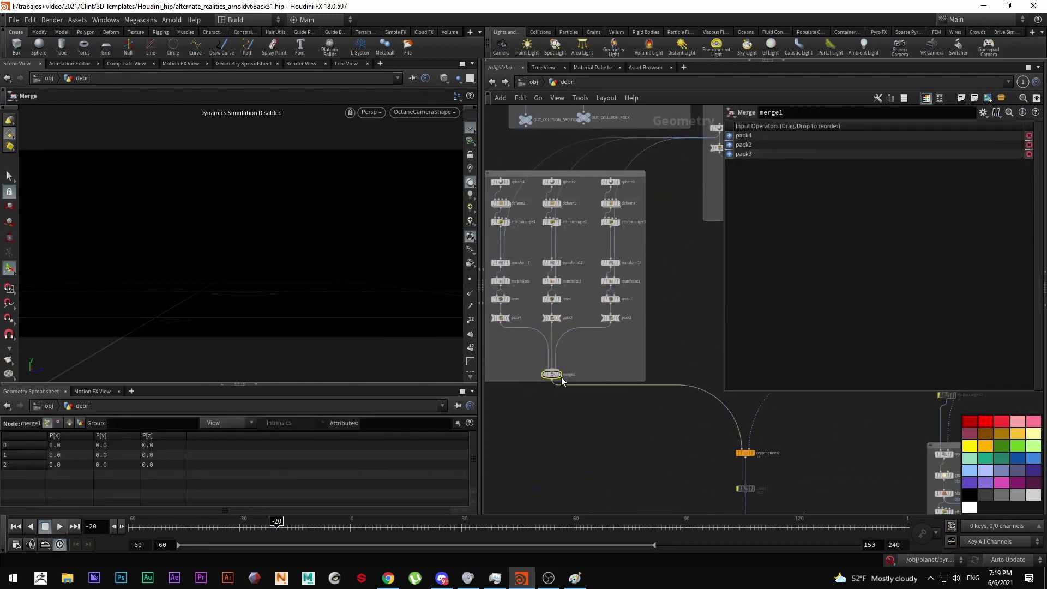
pyautogui.moveTo(604, 453); pyautogui.dragTo(570, 315, button='middle')
pyautogui.moveTo(653, 347); pyautogui.dragTo(536, 465, button='middle')
pyautogui.scroll(1, 665, 280)
pyautogui.doubleClick(579, 221)
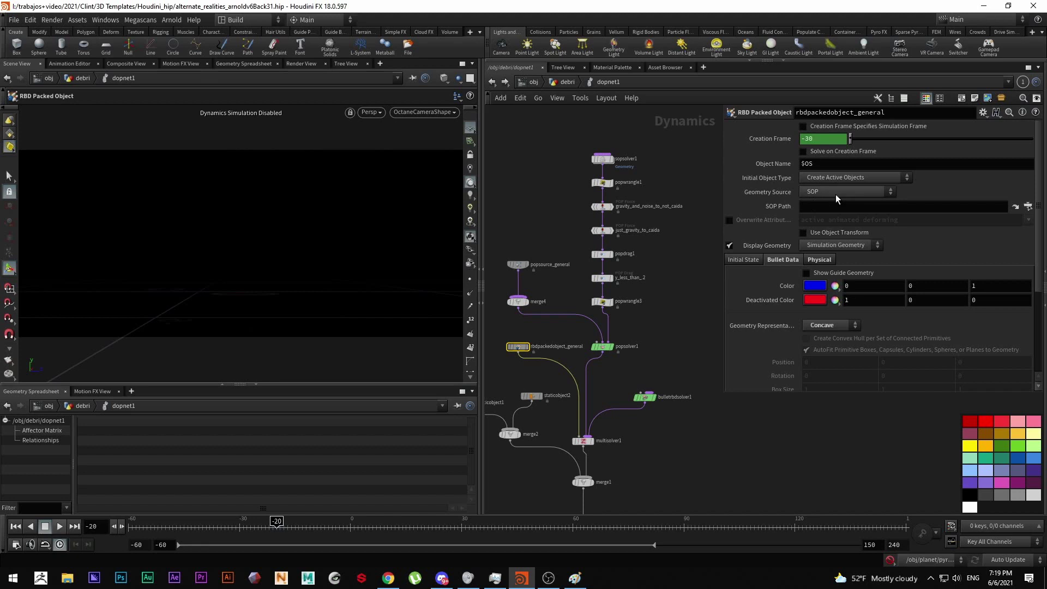
# Review the settings of rbdpackedobject_general and inspect the bulletrbdsolver1 parameters.
pyautogui.scroll(2, 546, 340)
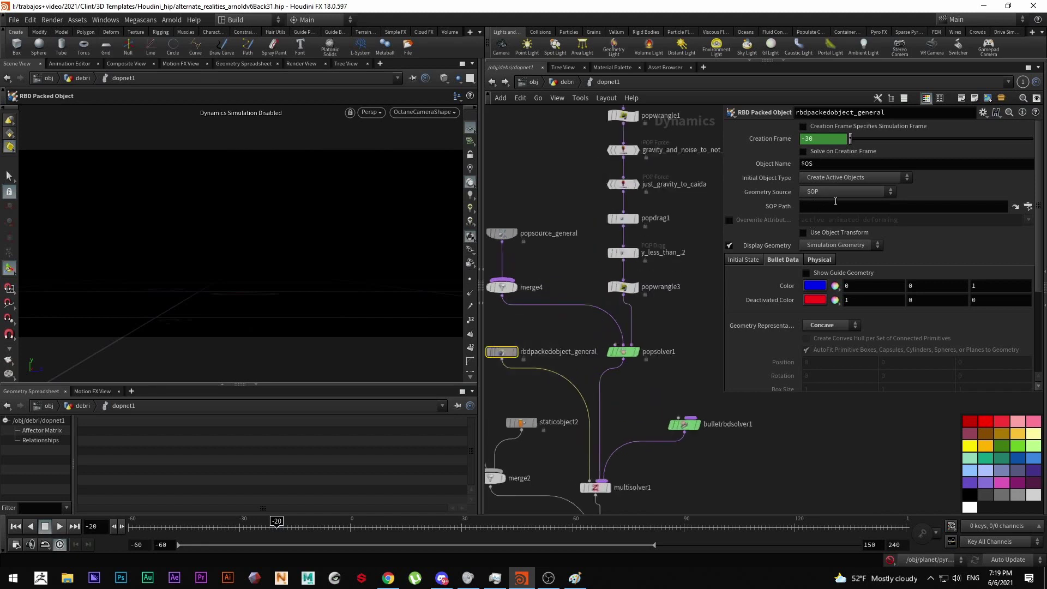
pyautogui.scroll(-3, 747, 312)
pyautogui.scroll(3, 748, 313)
pyautogui.scroll(-2, 591, 331)
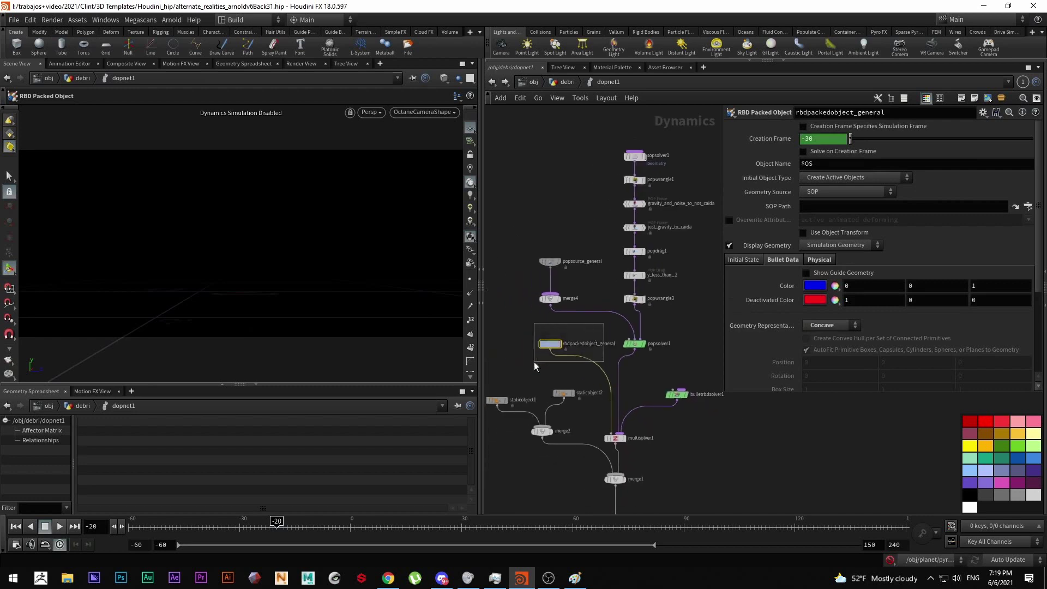
pyautogui.click(677, 395)
pyautogui.moveTo(697, 350); pyautogui.dragTo(671, 387, button='middle')
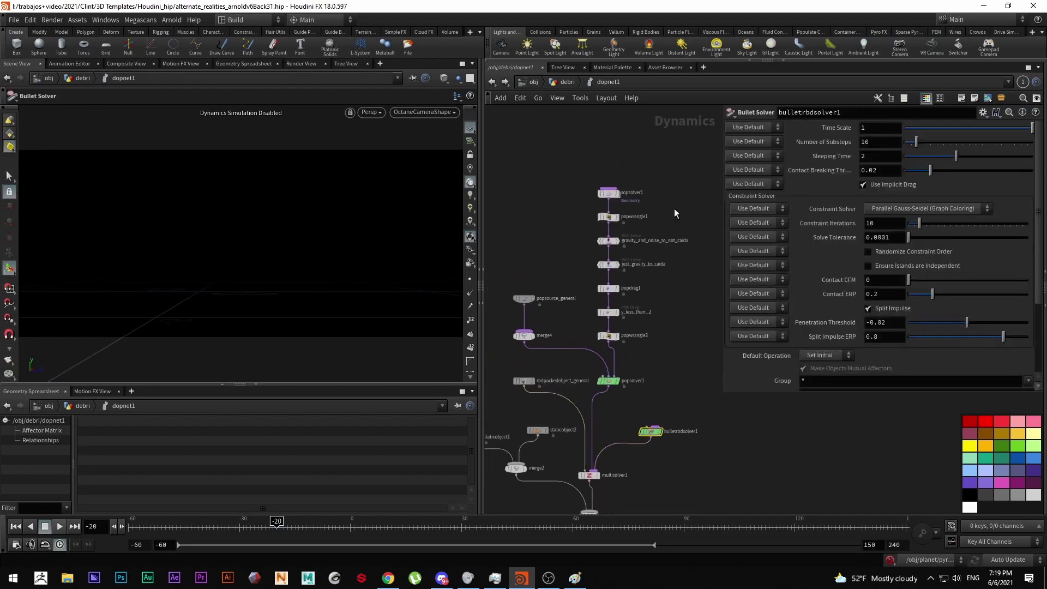
# Select sopsolver1 and examine the chain of POP nodes between it and popsolver1.
pyautogui.click(609, 192)
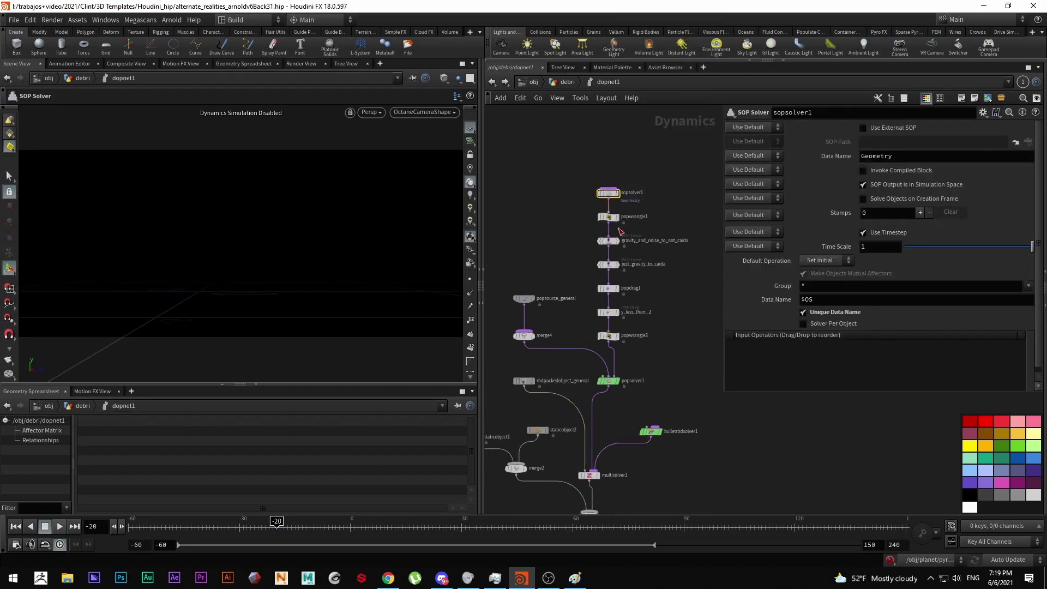
pyautogui.scroll(-1, 665, 344)
pyautogui.scroll(3, 605, 381)
pyautogui.moveTo(606, 381); pyautogui.dragTo(510, 362)
pyautogui.moveTo(583, 354); pyautogui.dragTo(567, 327, button='middle')
pyautogui.scroll(-4, 589, 352)
pyautogui.scroll(5, 643, 185)
pyautogui.moveTo(654, 172); pyautogui.dragTo(633, 227, button='middle')
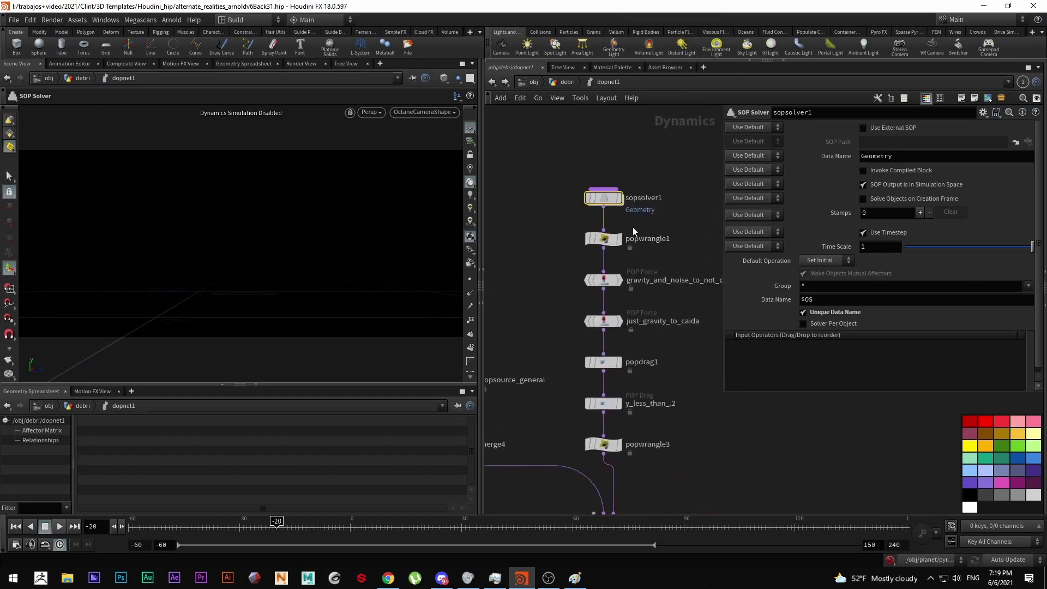
# Inside sopsolver1, display object_merge1 to view the force field collider, and return the display to ray1.
pyautogui.doubleClick(602, 200)
pyautogui.scroll(4, 638, 275)
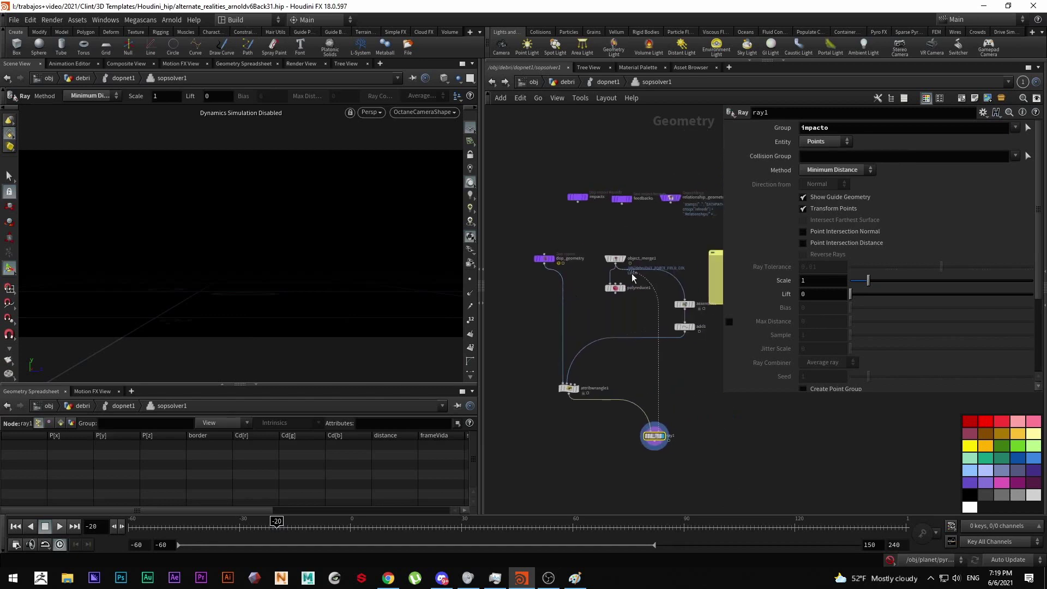
pyautogui.click(609, 251)
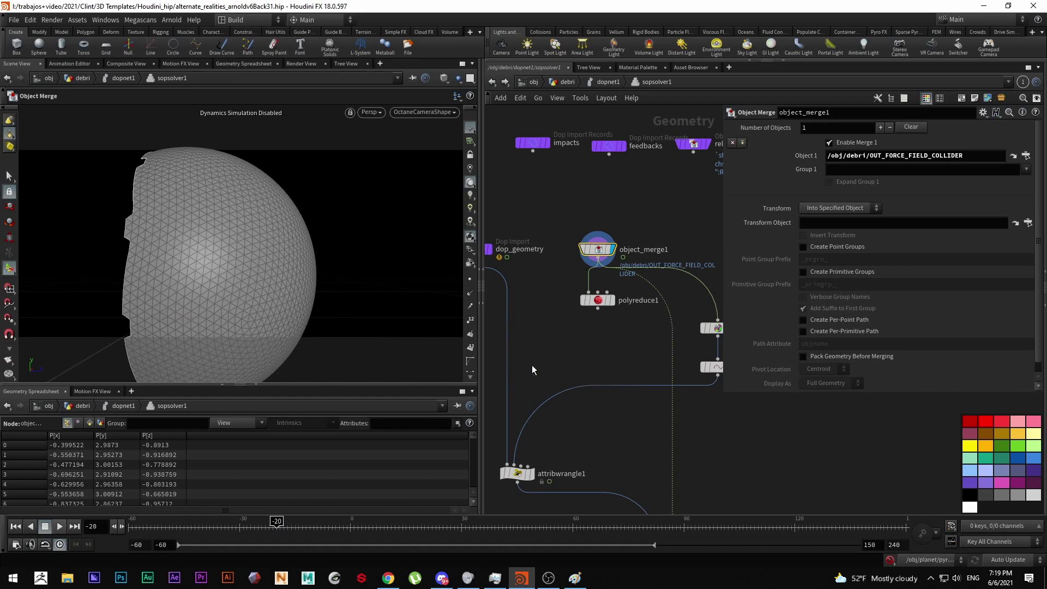
pyautogui.scroll(-3, 556, 354)
pyautogui.scroll(3, 616, 447)
pyautogui.click(610, 434)
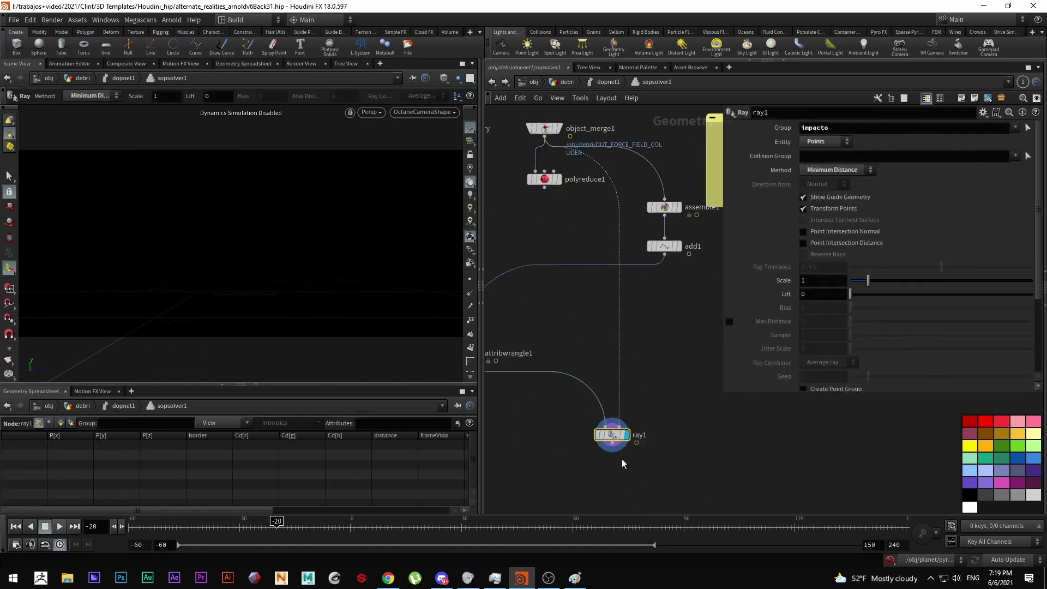
# Enable the dynamics simulation, set the timeline to frame -31 and return to dopnet1.
pyautogui.click(885, 562)
pyautogui.moveTo(277, 525); pyautogui.dragTo(236, 525)
pyautogui.click(601, 81)
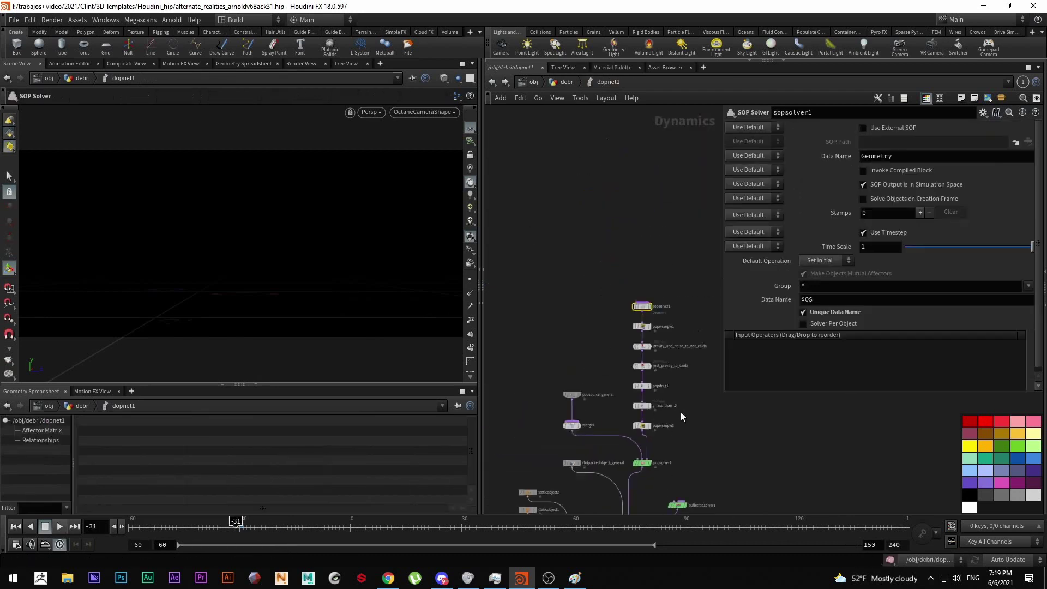
# Simulate the debris up to frame -6 and view the rocks in the free perspective view.
pyautogui.moveTo(240, 524); pyautogui.dragTo(327, 526)
pyautogui.press('Escape')
pyautogui.moveTo(274, 270)
pyautogui.mouseDown()
pyautogui.moveTo(297, 280)
pyautogui.moveTo(287, 313)
pyautogui.moveTo(307, 293)
pyautogui.moveTo(289, 276)
pyautogui.mouseUp()
pyautogui.press('Return')
# Inside sopsolver1, show object_merge1 as a template around the rocks and advance the timeline to frame -4.
pyautogui.doubleClick(627, 204)
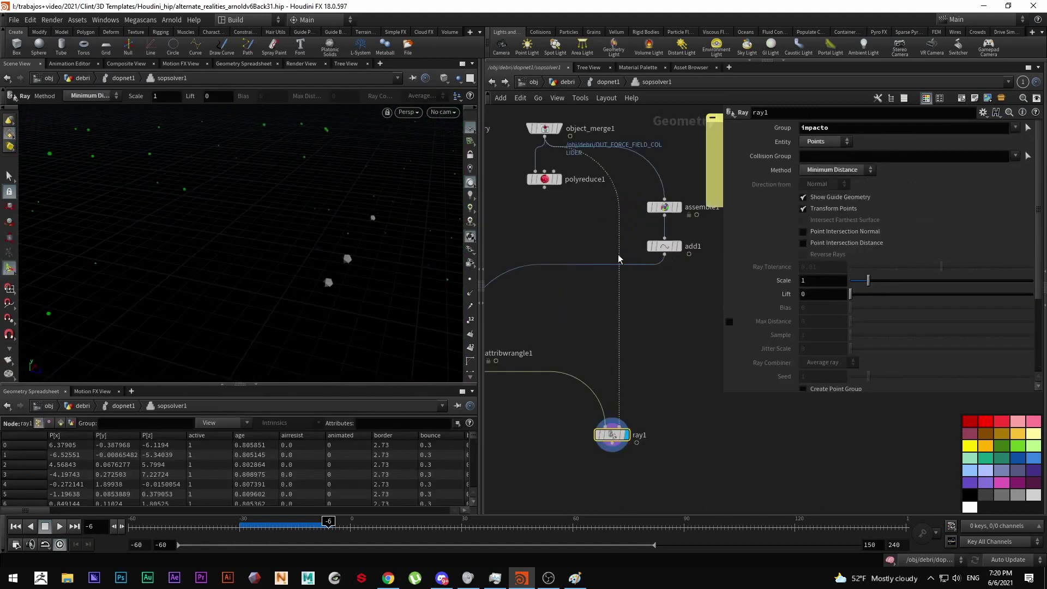
pyautogui.click(555, 129)
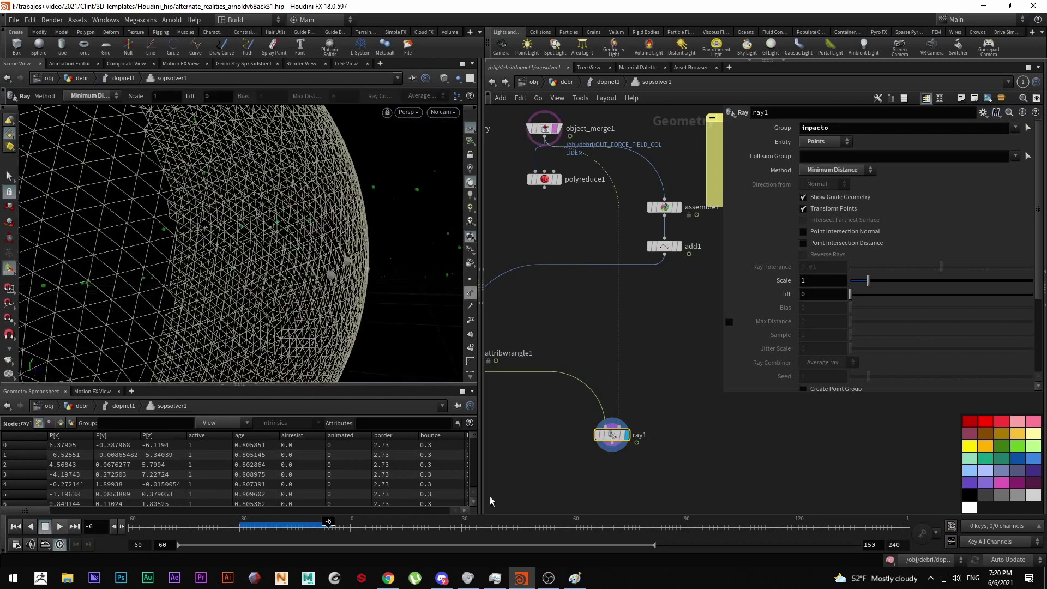
pyautogui.moveTo(327, 522)
pyautogui.mouseDown()
pyautogui.moveTo(315, 522)
pyautogui.moveTo(334, 524)
pyautogui.mouseUp()
pyautogui.scroll(-3, 554, 342)
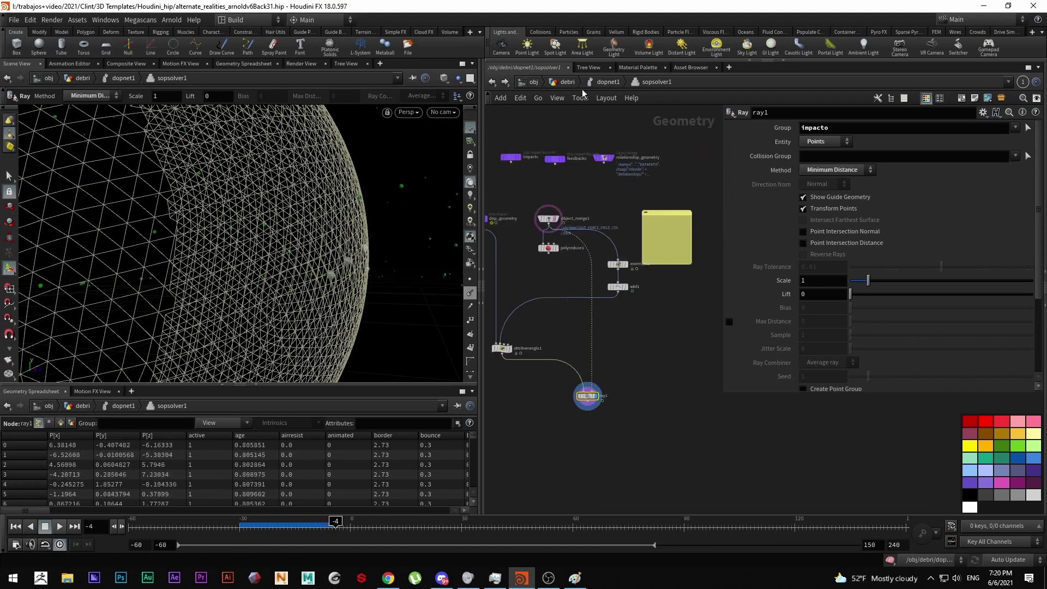
# Return to dopnet1, open popwrangle1 and highlight its removepoint condition for @P.y < -1 or @P.z < -25.
pyautogui.click(591, 83)
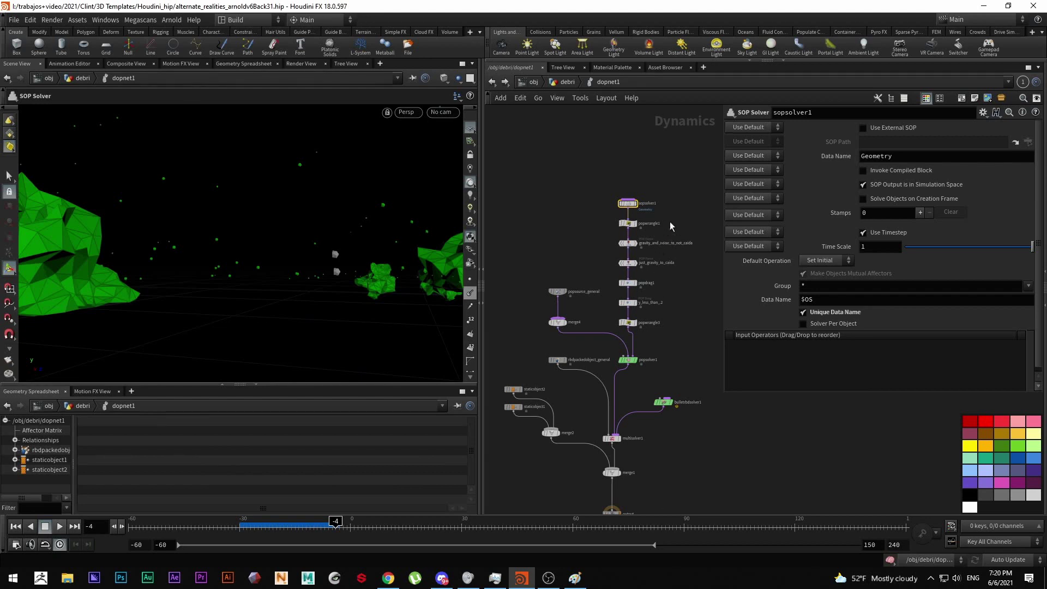
pyautogui.moveTo(663, 230); pyautogui.dragTo(663, 266, button='middle')
pyautogui.scroll(3, 662, 267)
pyautogui.click(588, 254)
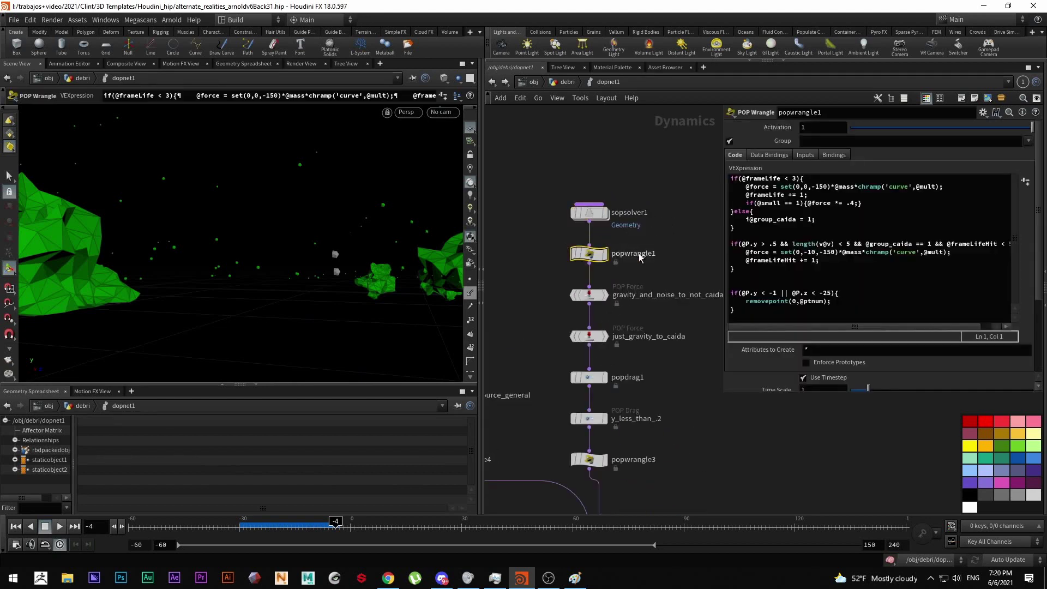
pyautogui.hotkey('ctrl', 'a')
pyautogui.moveTo(748, 309); pyautogui.dragTo(730, 268)
# Examine the debris and collision geometry from a distance while scrubbing the simulation to frame -3.
pyautogui.press('space')
pyautogui.moveTo(342, 250); pyautogui.dragTo(262, 272)
pyautogui.press('space')
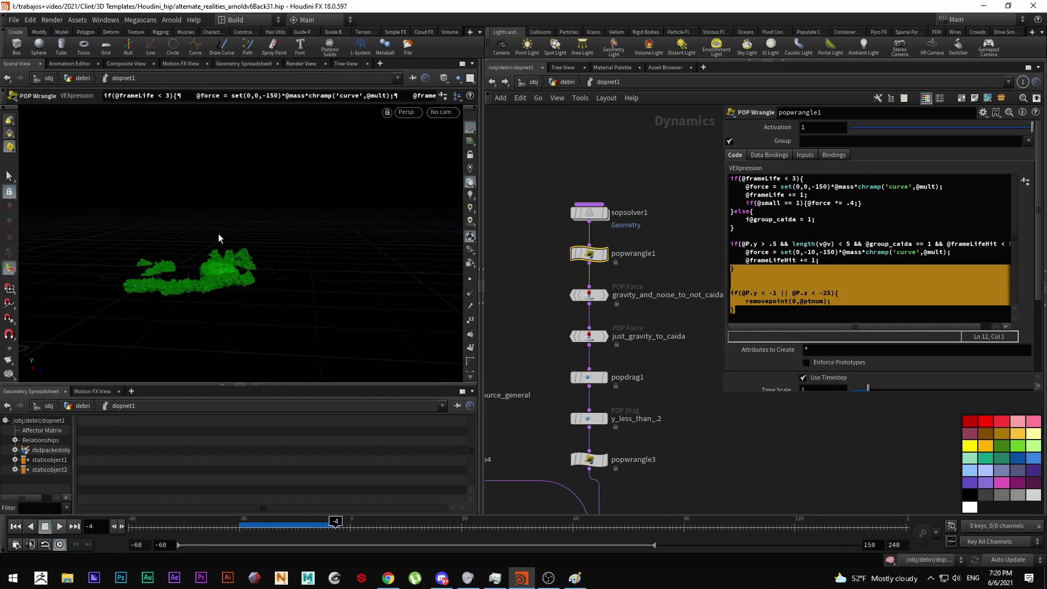
pyautogui.press('space')
pyautogui.moveTo(121, 231); pyautogui.dragTo(235, 259, button='right')
pyautogui.press('Return')
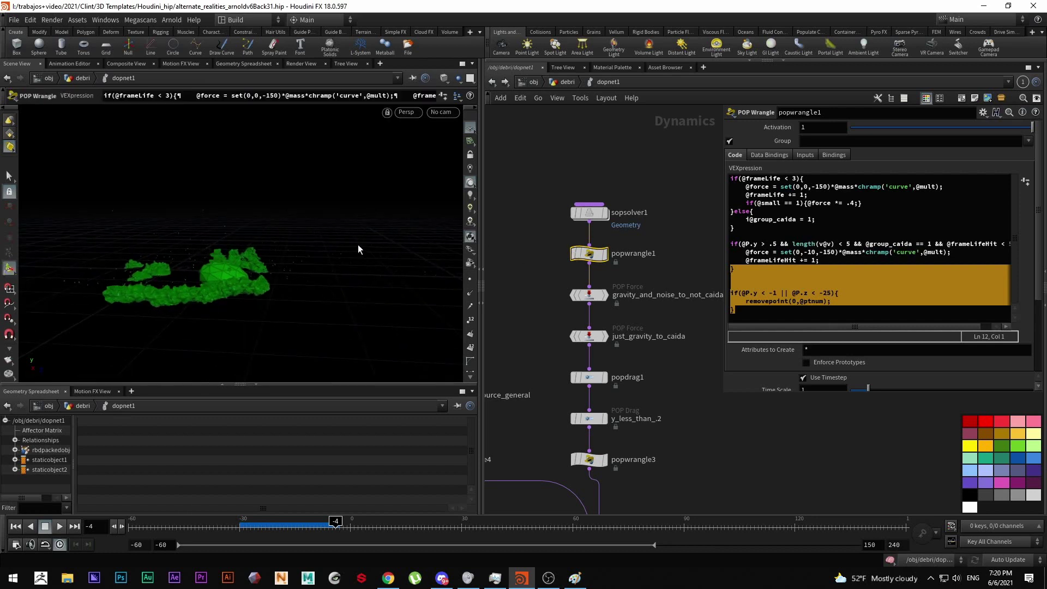
pyautogui.moveTo(267, 524); pyautogui.dragTo(339, 535)
pyautogui.press('space')
pyautogui.moveTo(160, 292); pyautogui.dragTo(247, 260)
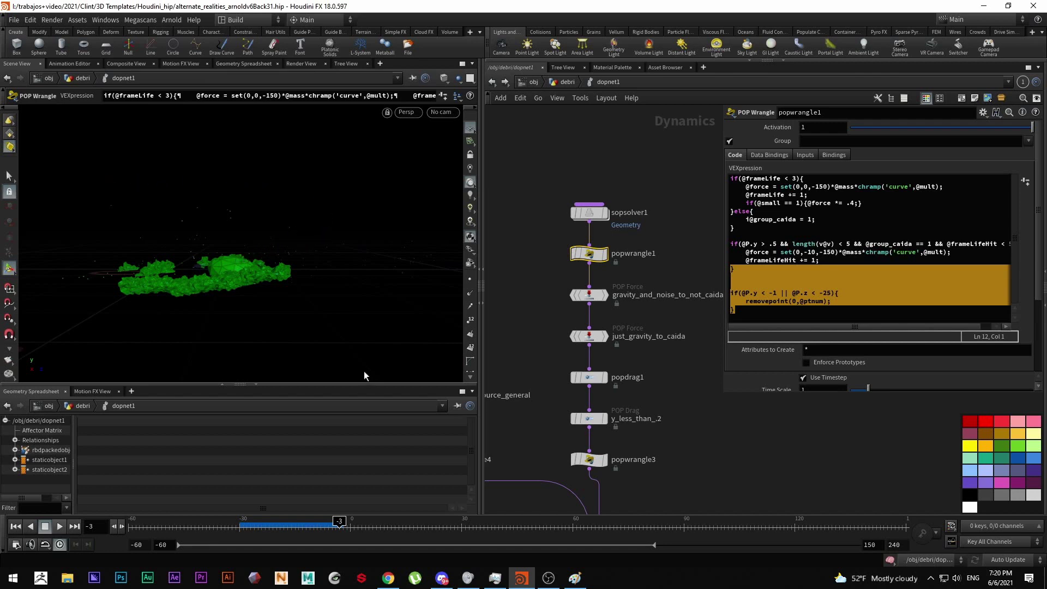
# Bring up the axis sketch in Paint beside Houdini and capture the debris viewport with Snipping Tool.
pyautogui.click(574, 577)
pyautogui.click(12, 579)
pyautogui.write('rec')
pyautogui.press('Return')
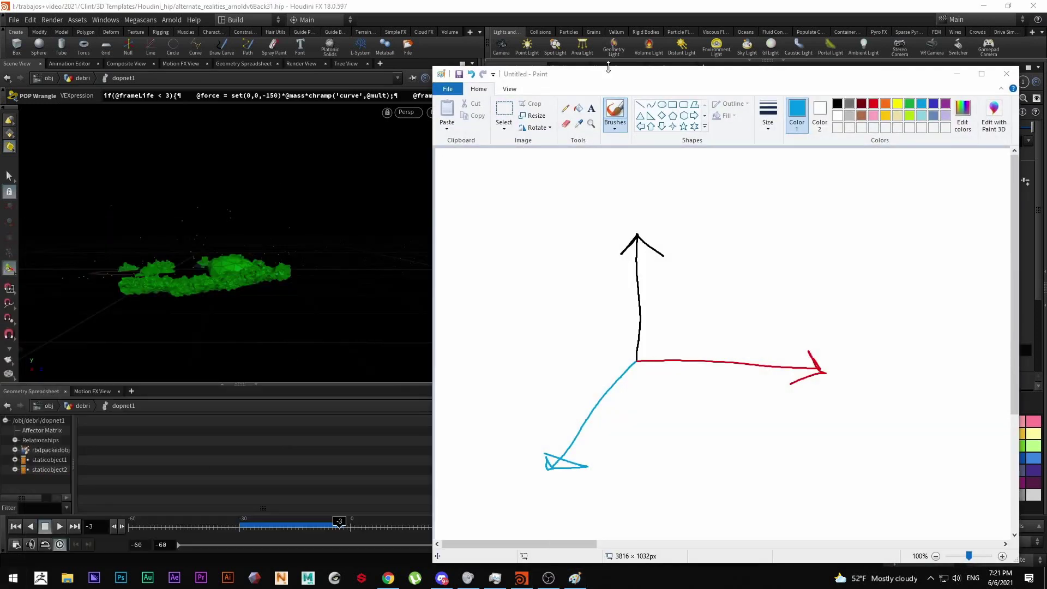
pyautogui.moveTo(610, 74); pyautogui.dragTo(714, 80)
pyautogui.click(603, 578)
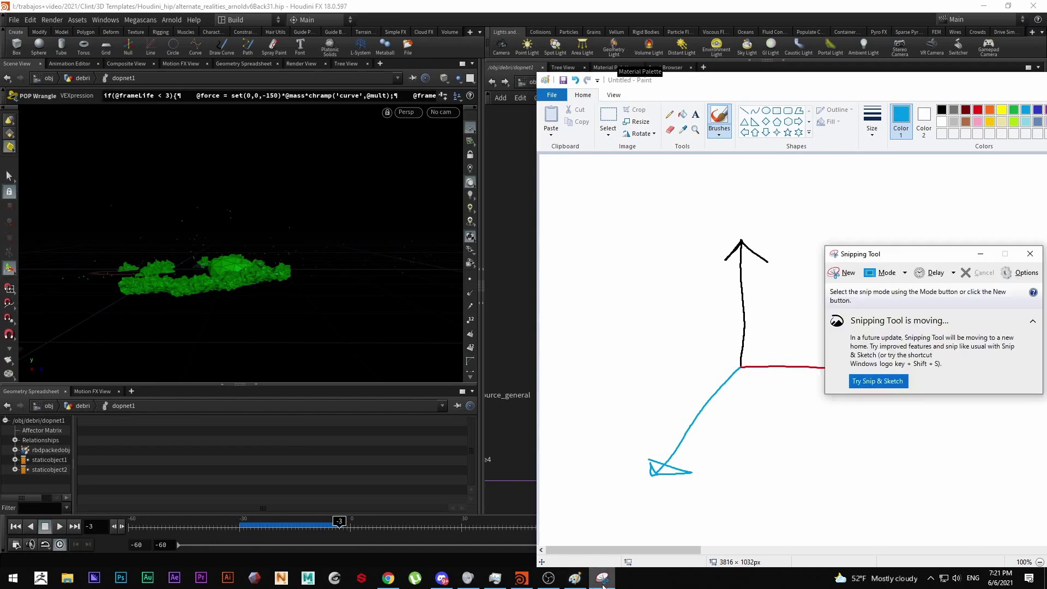
pyautogui.click(844, 272)
pyautogui.moveTo(48, 141); pyautogui.dragTo(457, 306)
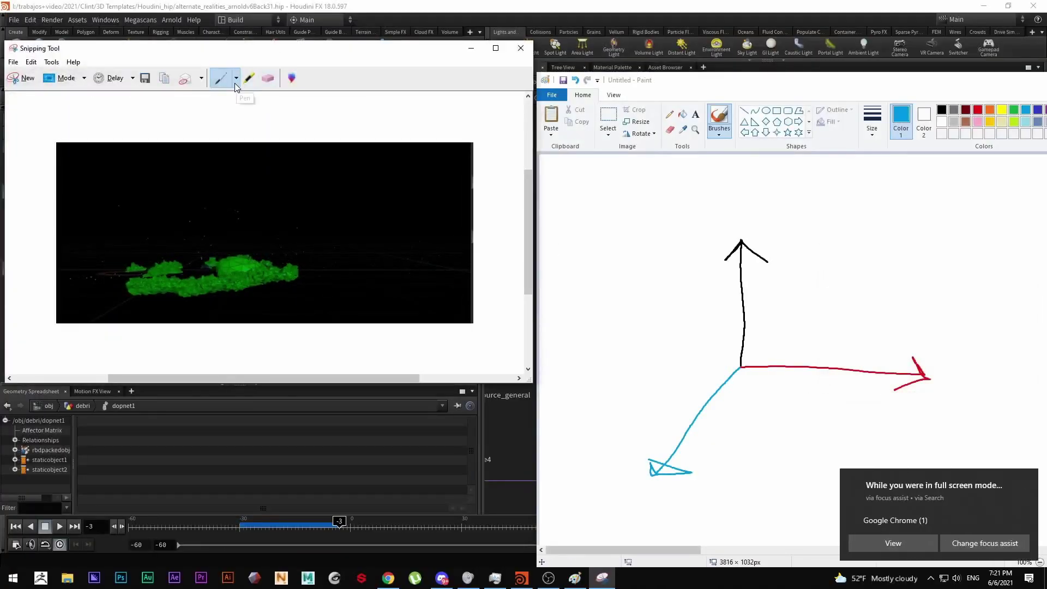
# With the custom pen, sketch yellow arrows on the snip for the incoming path, the upward rebound and the curve back.
pyautogui.click(236, 80)
pyautogui.click(246, 132)
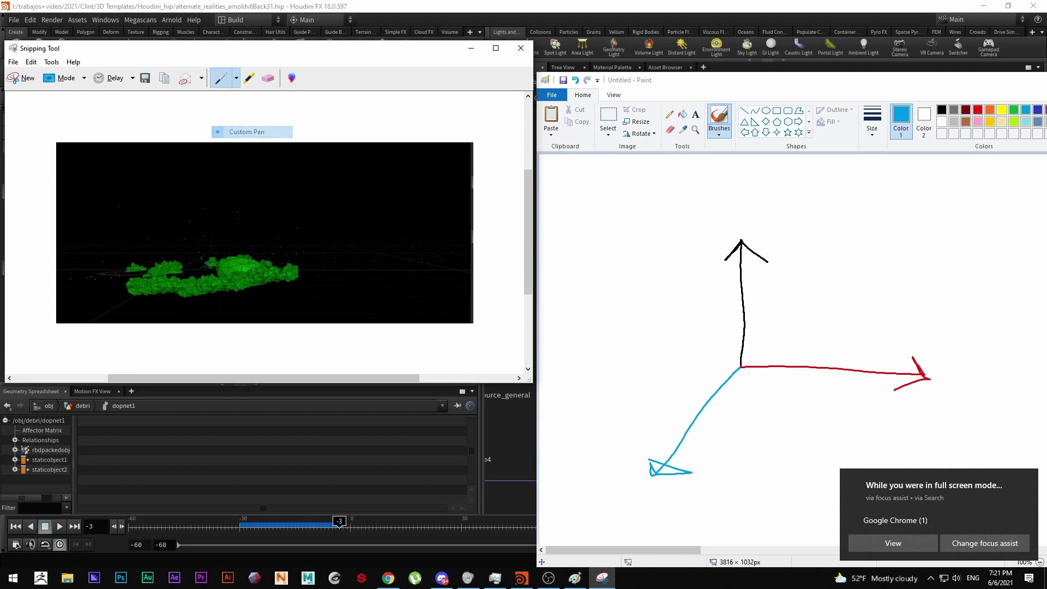
pyautogui.moveTo(418, 257); pyautogui.dragTo(376, 255)
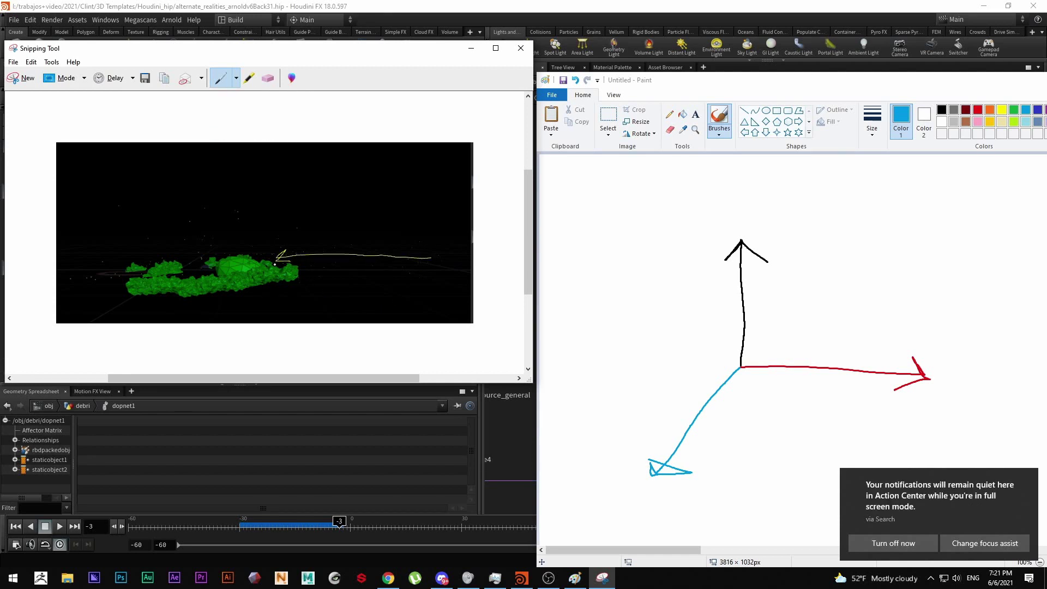
pyautogui.moveTo(253, 255); pyautogui.dragTo(310, 224)
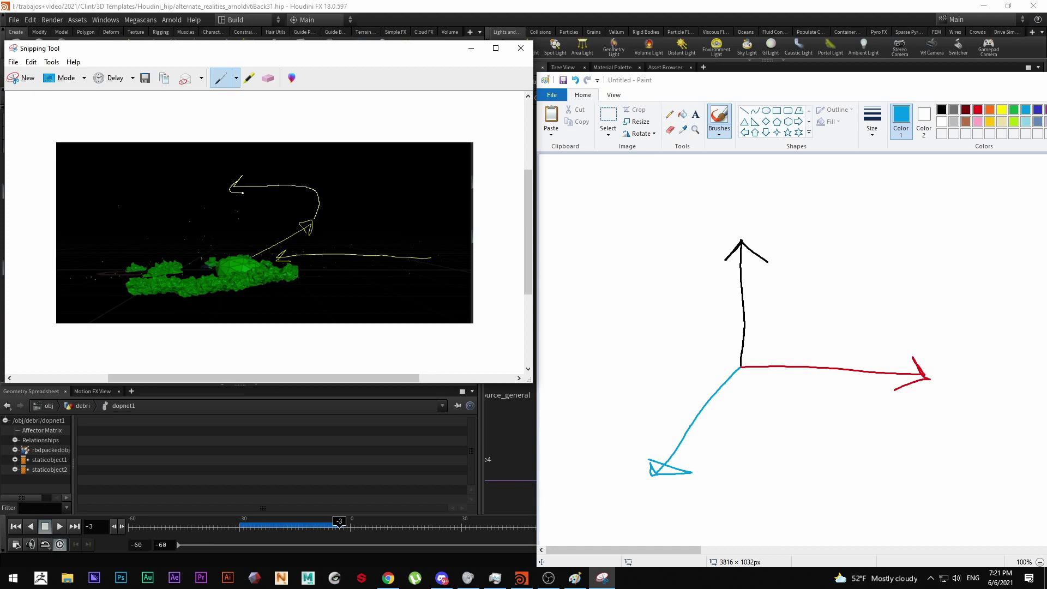
pyautogui.moveTo(244, 177); pyautogui.dragTo(243, 179)
# Mark a red dashed line along the top of the green geometry and a custom-pen line lower across it.
pyautogui.click(237, 83)
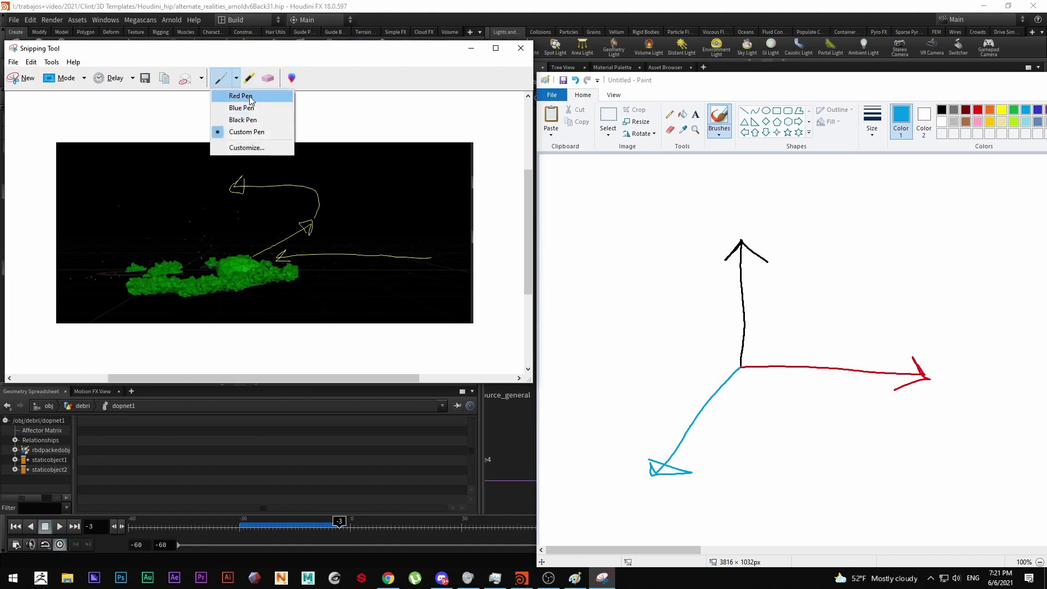
pyautogui.click(249, 98)
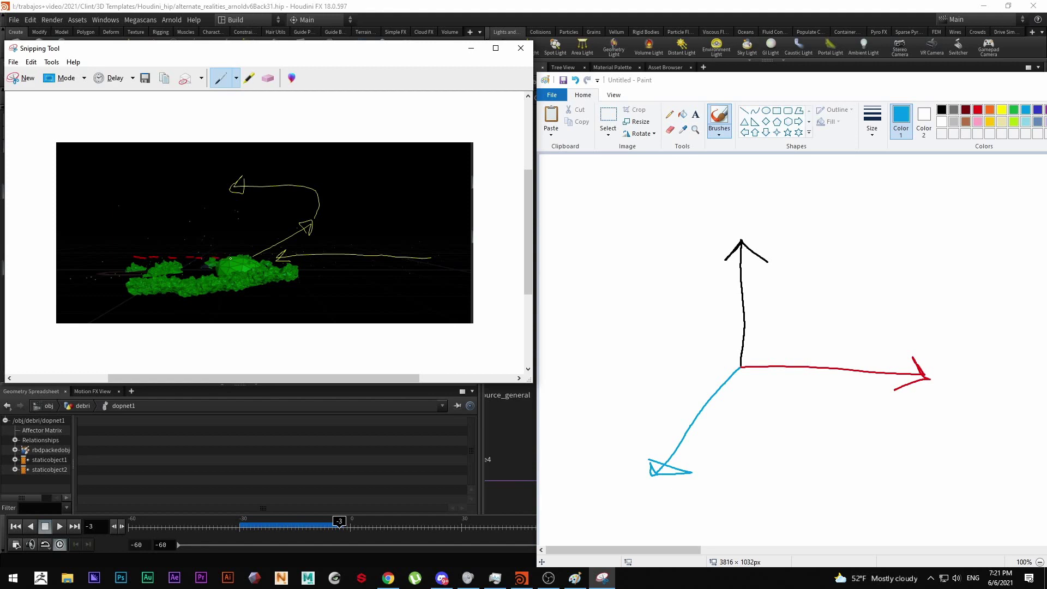
pyautogui.click(236, 81)
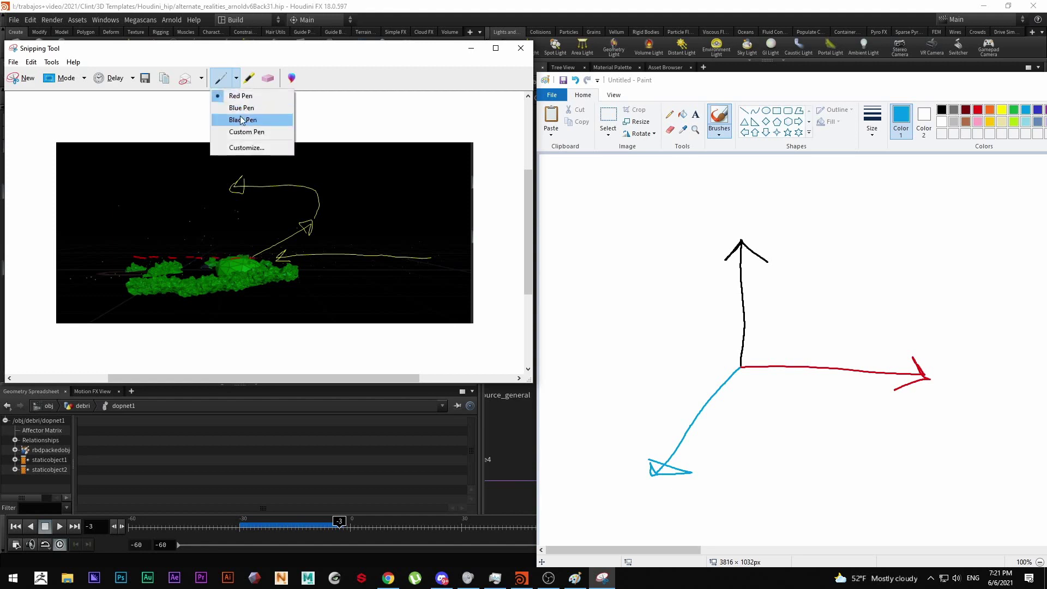
pyautogui.click(246, 131)
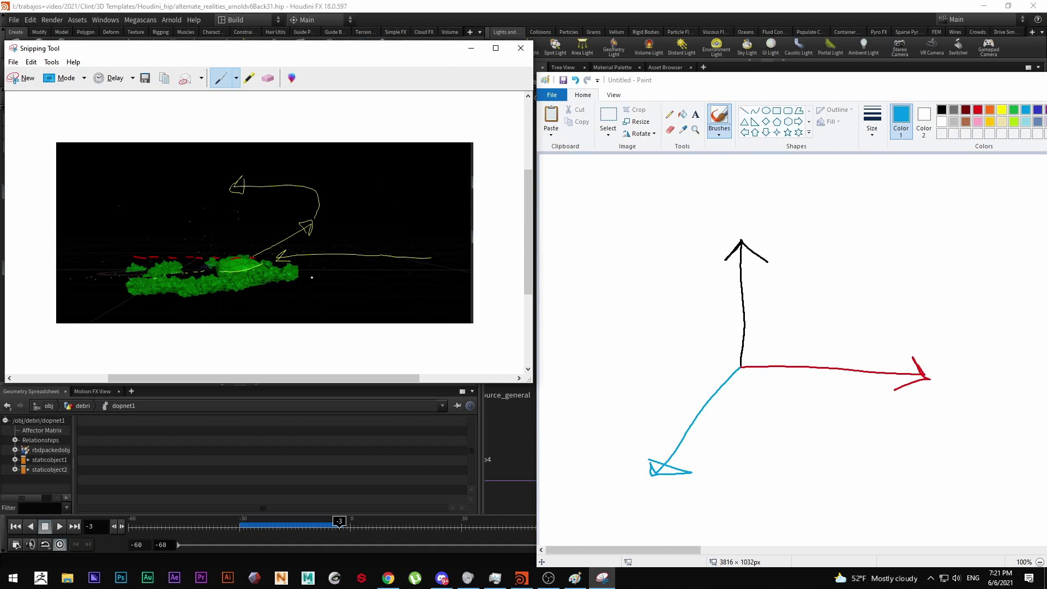
# Switch back to Houdini, highlight the @P.y < -1 condition in popwrangle1 and view the collision geometry near ground level.
pyautogui.click(471, 48)
pyautogui.moveTo(997, 88); pyautogui.dragTo(747, 89)
pyautogui.click(816, 82)
pyautogui.click(833, 244)
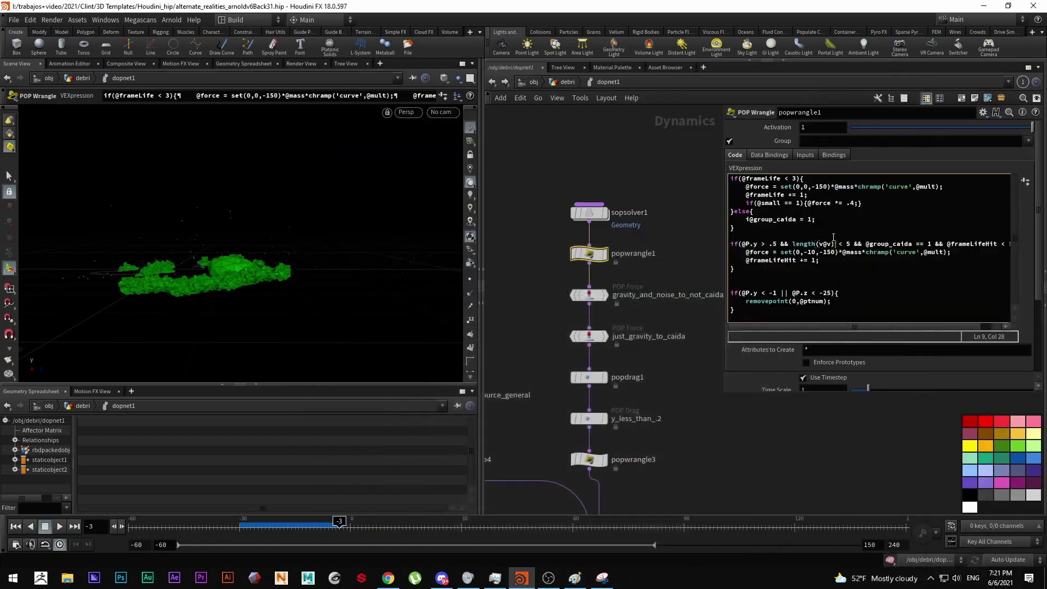
pyautogui.moveTo(788, 306)
pyautogui.mouseDown()
pyautogui.moveTo(837, 293)
pyautogui.moveTo(763, 218)
pyautogui.moveTo(788, 292)
pyautogui.mouseUp()
pyautogui.click(776, 307)
pyautogui.moveTo(778, 293); pyautogui.dragTo(744, 294)
pyautogui.press('Escape')
pyautogui.moveTo(278, 279); pyautogui.dragTo(297, 289)
pyautogui.press('Return')
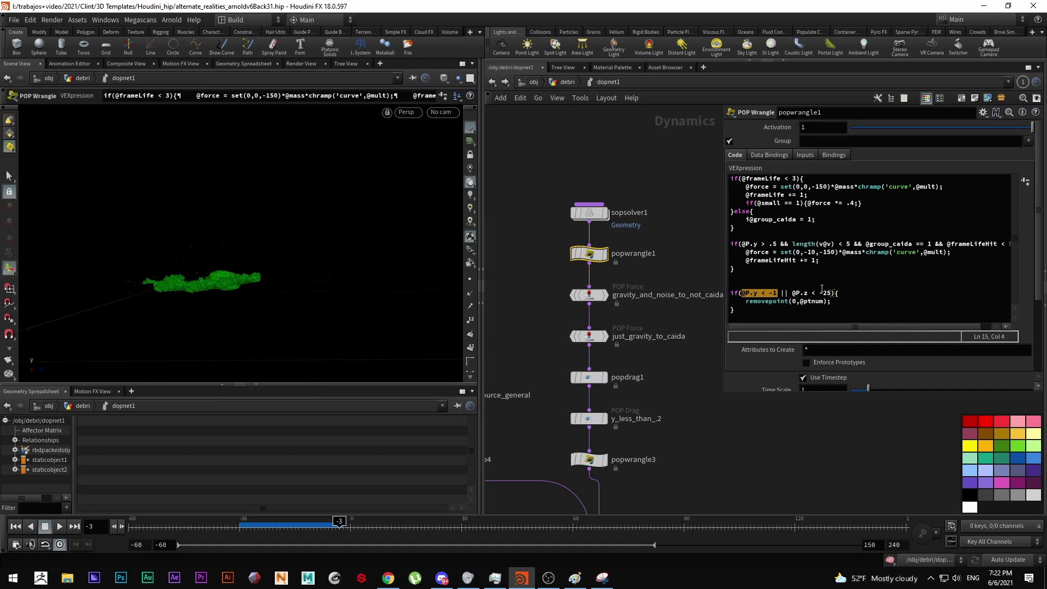
# Highlight the @P.z < -25 condition and scrub the simulation to frame 9 and back to frame 1.
pyautogui.moveTo(794, 293); pyautogui.dragTo(829, 295)
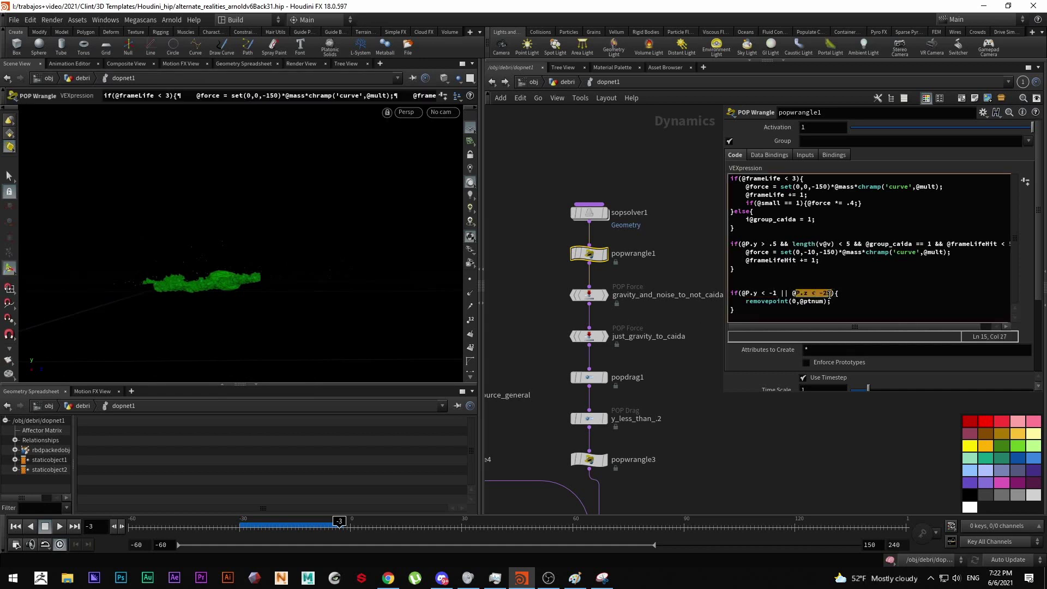
pyautogui.press('Escape')
pyautogui.moveTo(210, 269); pyautogui.dragTo(394, 314)
pyautogui.press('Return')
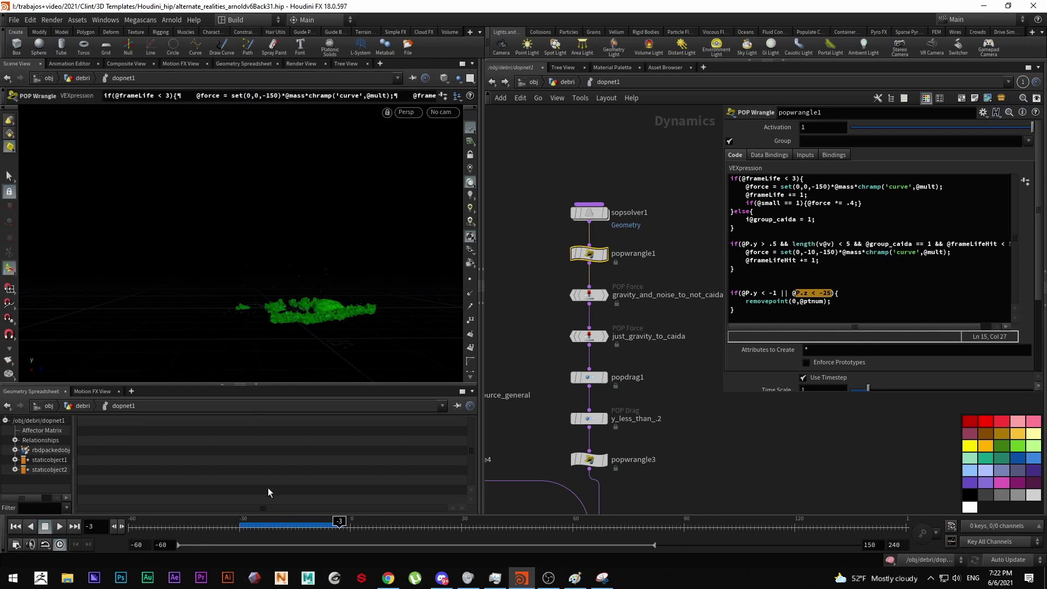
pyautogui.moveTo(303, 527); pyautogui.dragTo(383, 528)
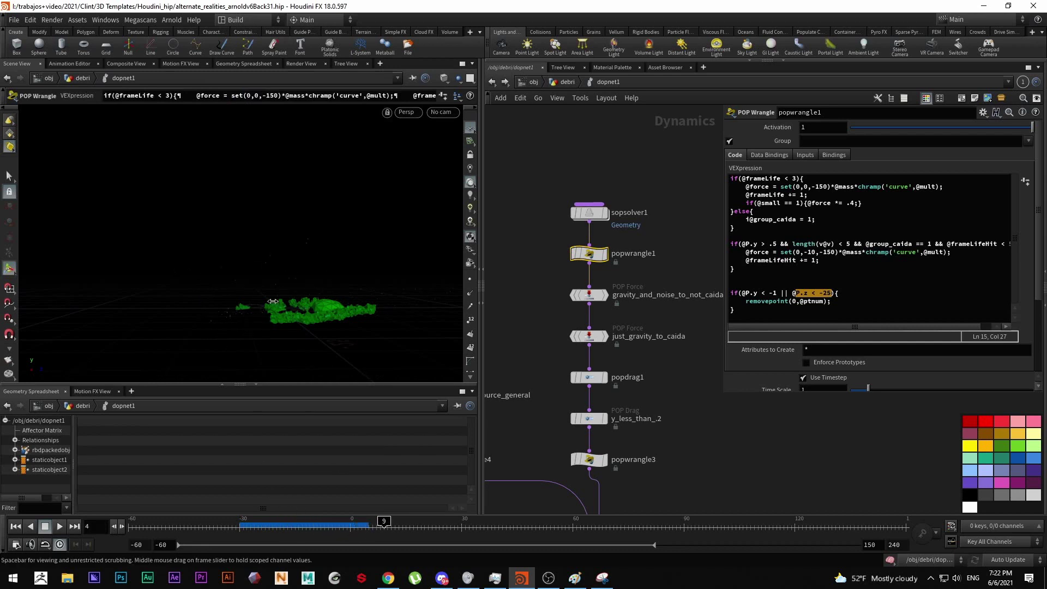
pyautogui.click(357, 523)
pyautogui.moveTo(357, 522); pyautogui.dragTo(354, 522)
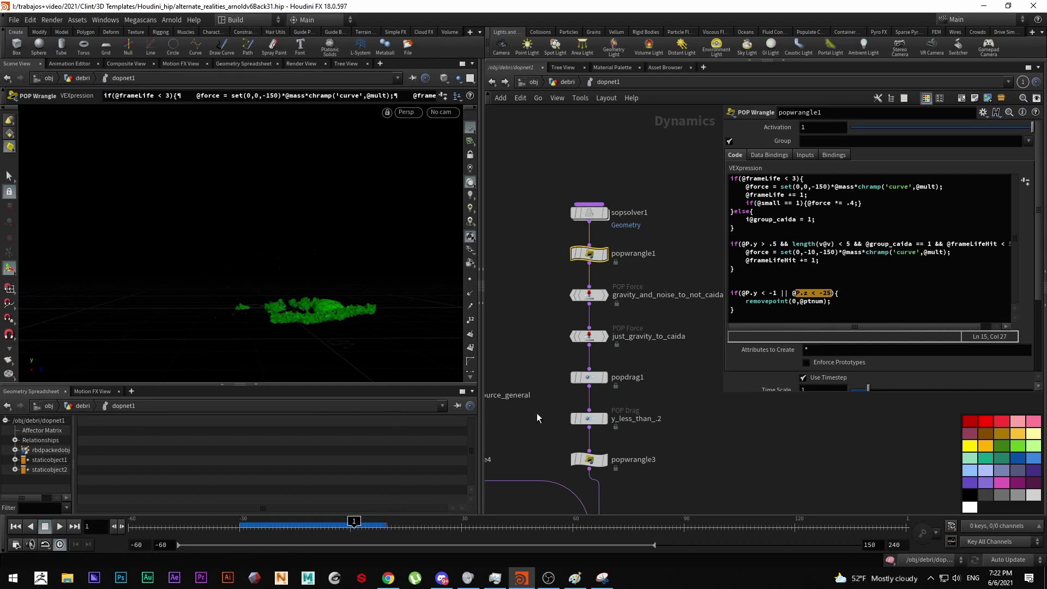
# Open the gravity_and_noise_to_not_caida force and highlight its !caida group.
pyautogui.scroll(-2, 538, 411)
pyautogui.moveTo(537, 411); pyautogui.dragTo(545, 403, button='middle')
pyautogui.scroll(3, 609, 357)
pyautogui.moveTo(674, 374); pyautogui.dragTo(519, 320)
pyautogui.click(612, 297)
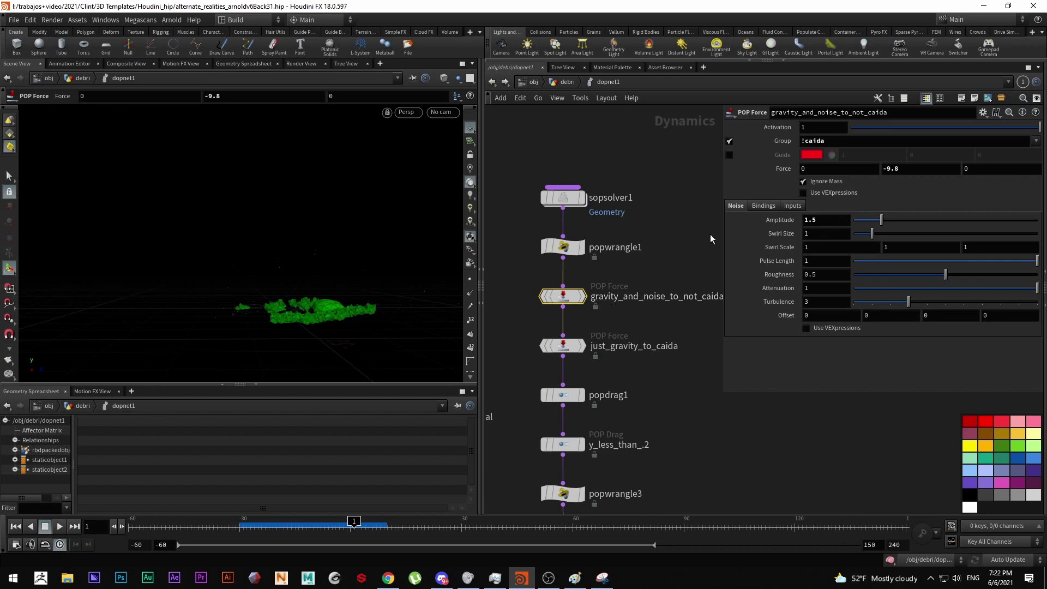
pyautogui.click(836, 142)
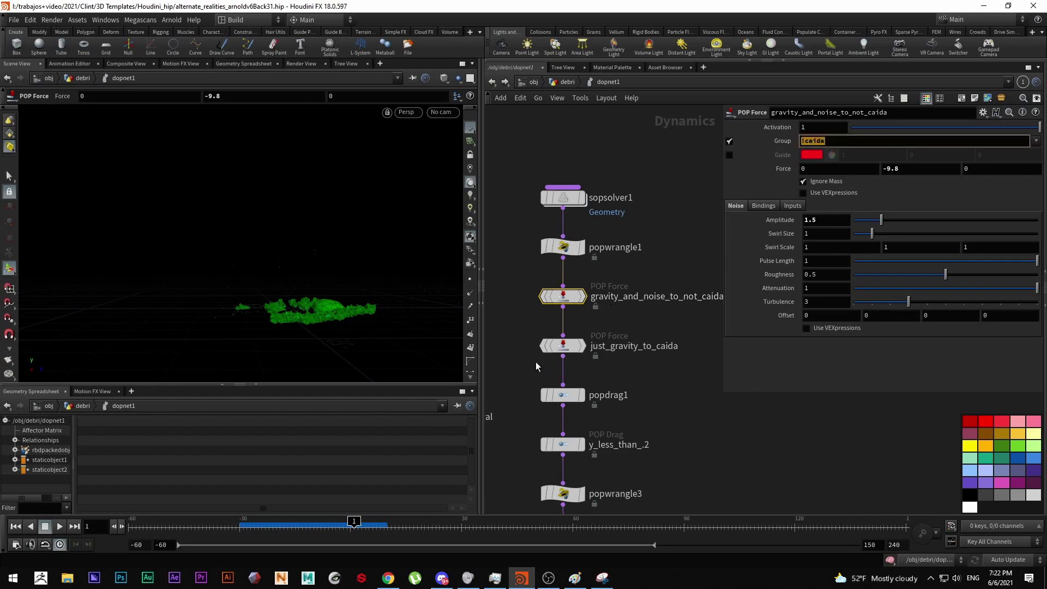
pyautogui.moveTo(532, 304); pyautogui.dragTo(623, 277)
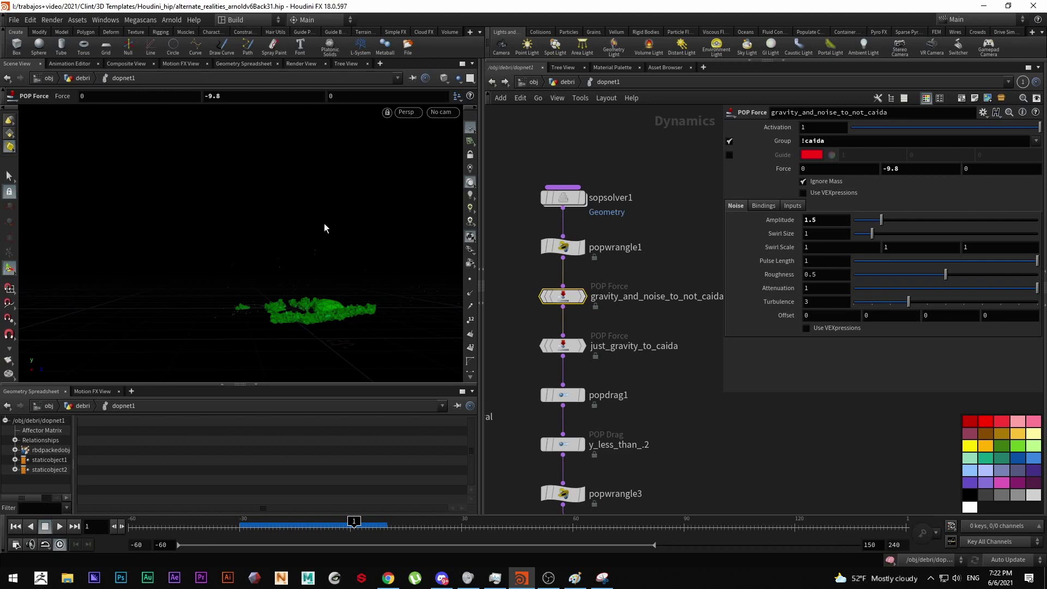
# Compare just_gravity_to_caida with the noise force, checking its caida group, noise amplitude and vertical force.
pyautogui.moveTo(515, 375); pyautogui.dragTo(586, 329)
pyautogui.moveTo(838, 140); pyautogui.dragTo(801, 140)
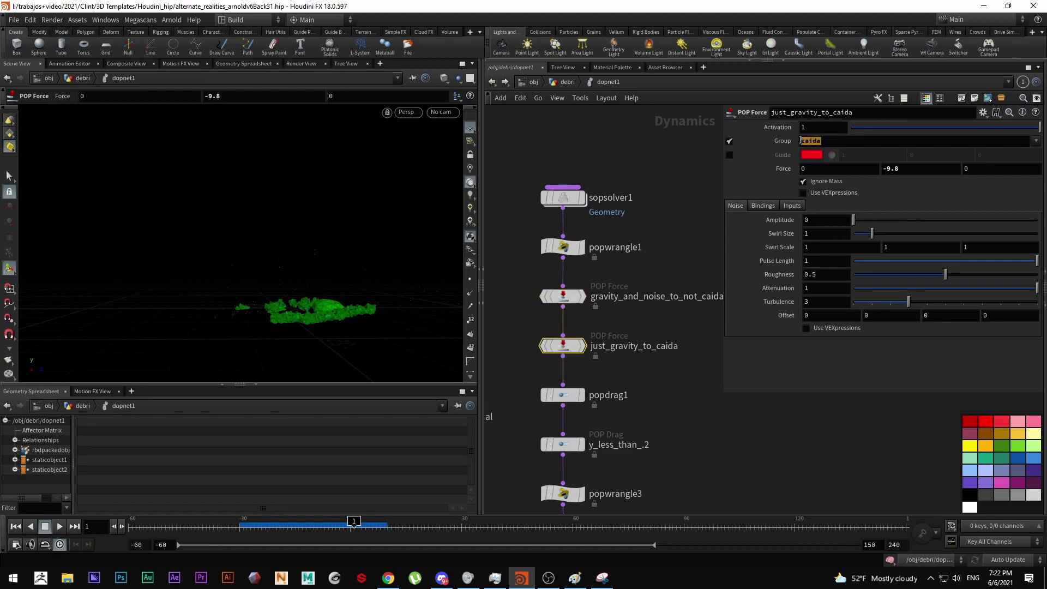
pyautogui.moveTo(522, 309); pyautogui.dragTo(592, 294)
pyautogui.click(527, 329)
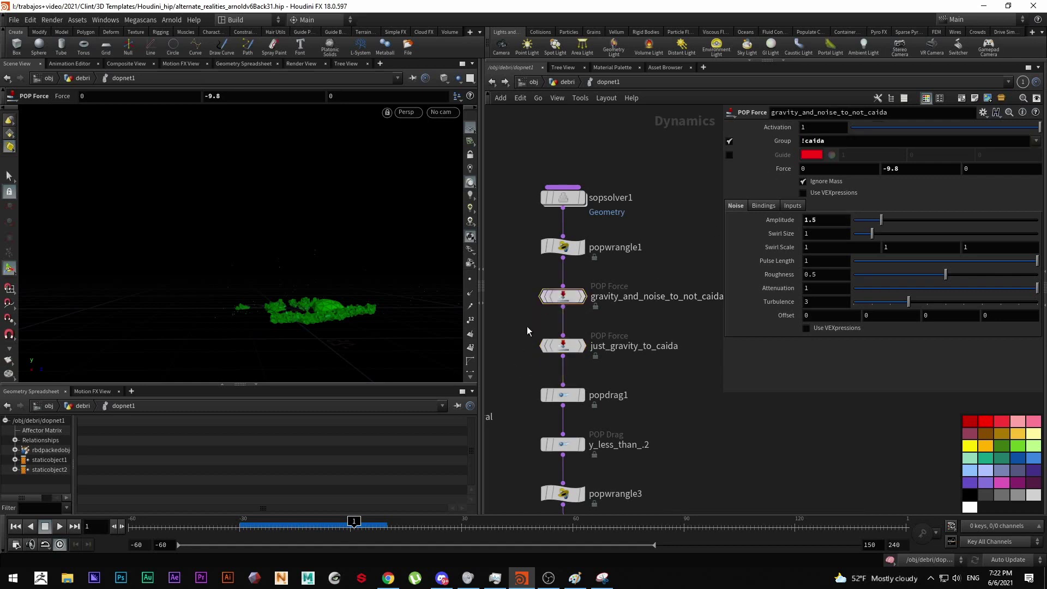
pyautogui.moveTo(528, 364); pyautogui.dragTo(626, 315)
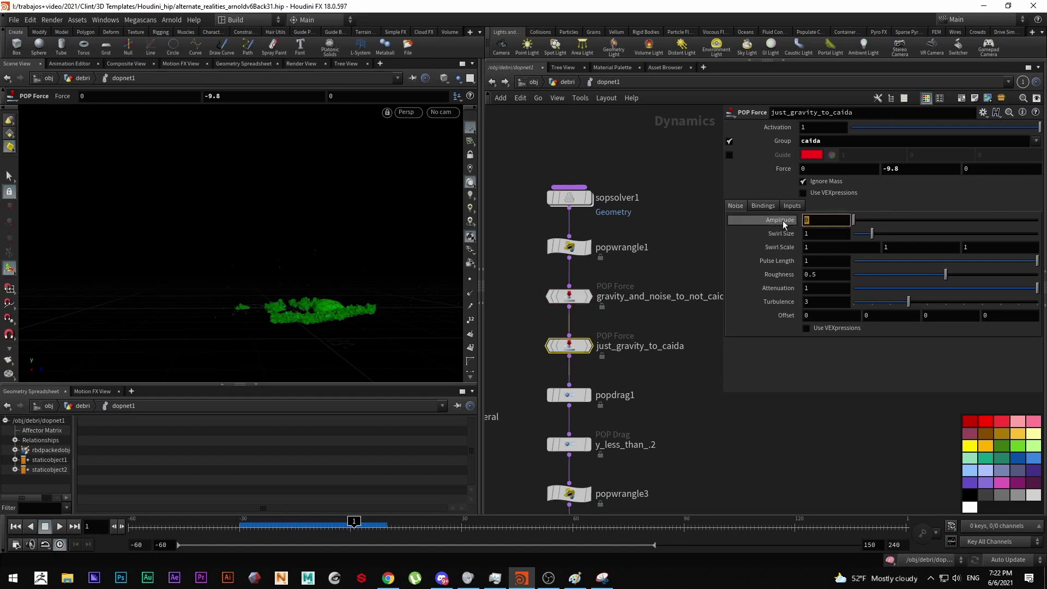
pyautogui.click(552, 294)
pyautogui.click(552, 346)
pyautogui.click(922, 169)
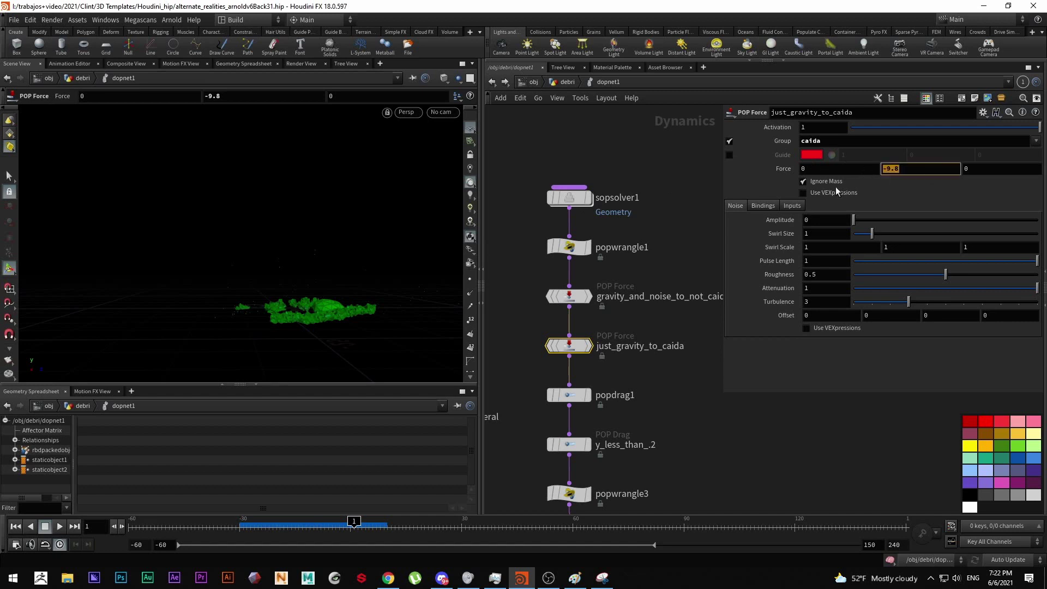
# Review the air resistance of popdrag1 and the group condition and air resistance of y_less_than_.2.
pyautogui.click(615, 396)
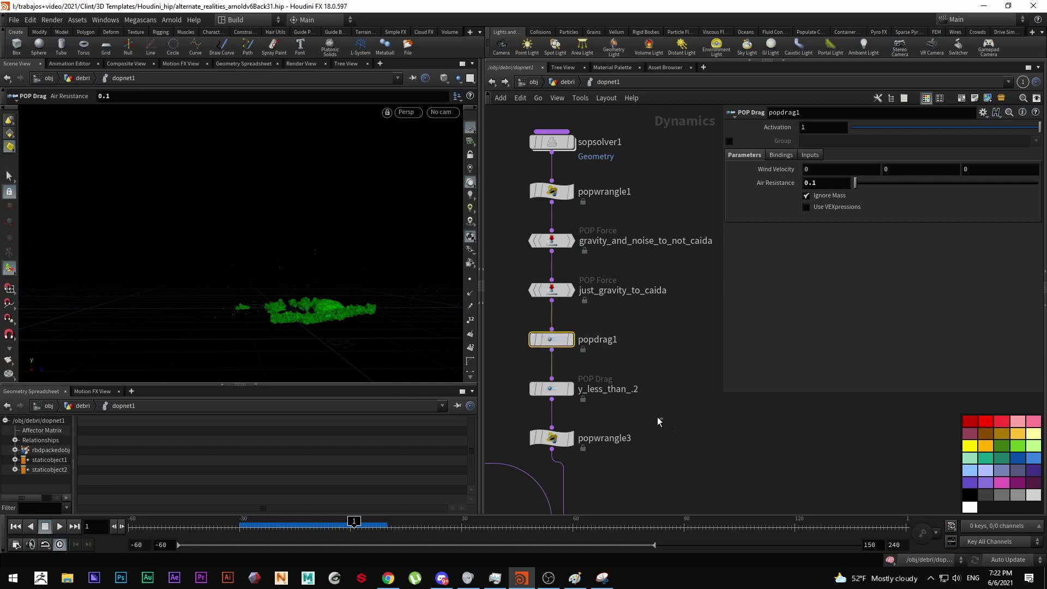
pyautogui.click(610, 393)
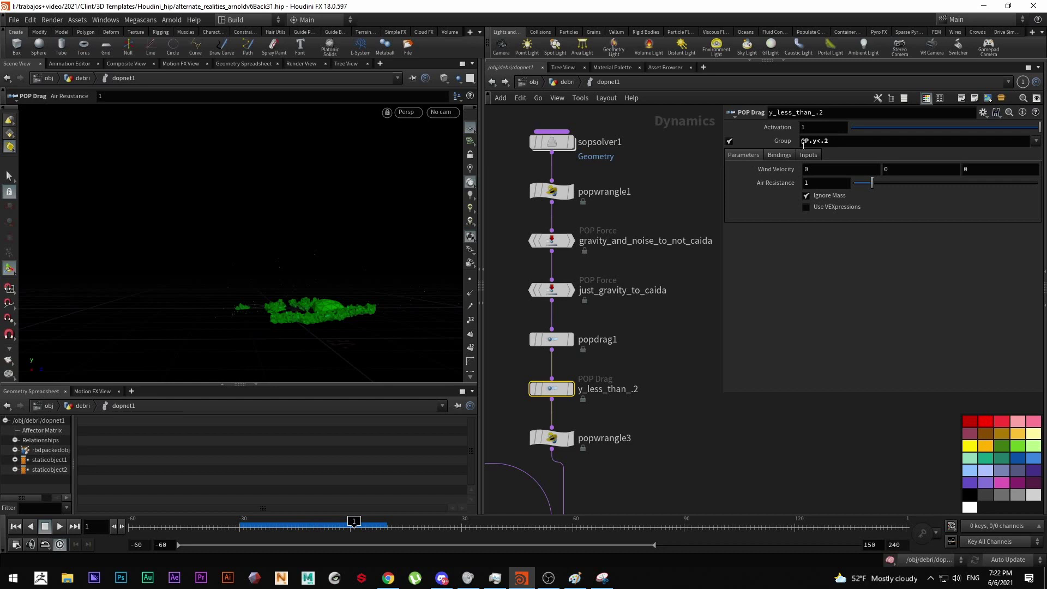
pyautogui.doubleClick(823, 144)
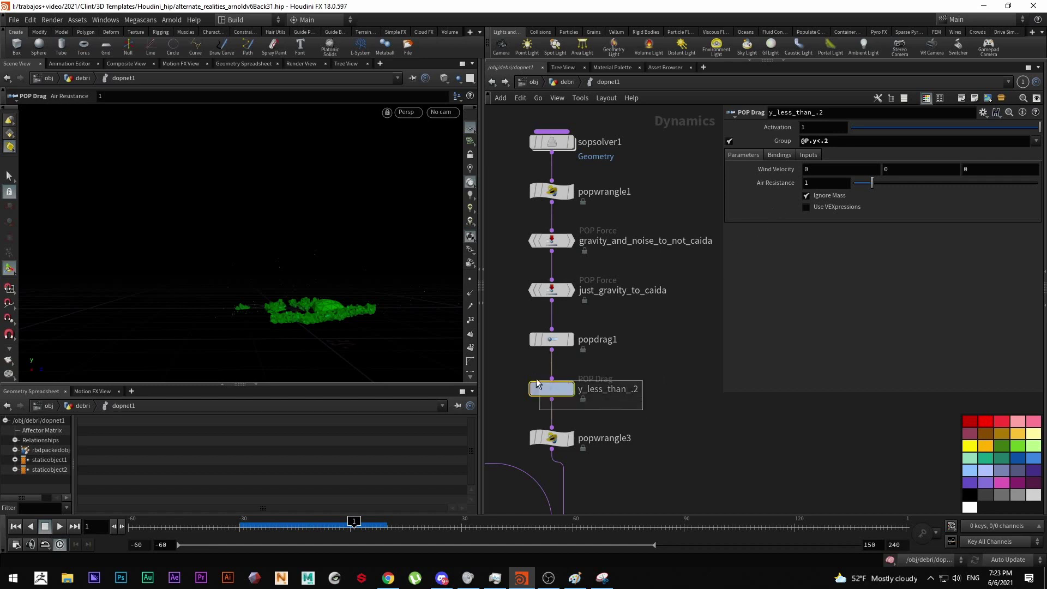
pyautogui.doubleClick(816, 183)
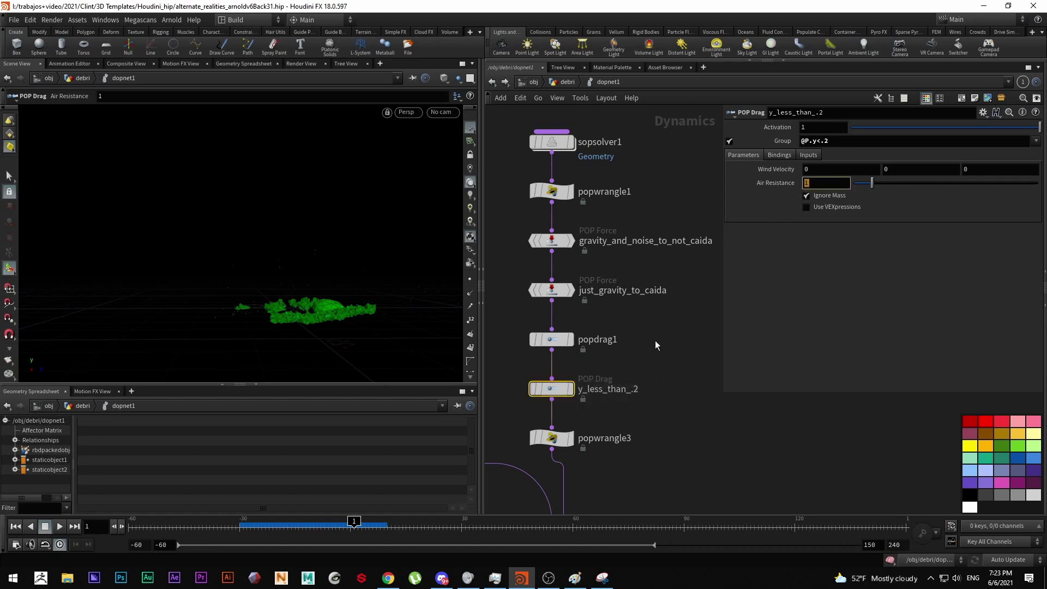
# Open popwrangle3, which colours the impacto group, and inspect its debris pieces up close between the green collision geometry.
pyautogui.moveTo(652, 405); pyautogui.dragTo(687, 319, button='middle')
pyautogui.click(594, 353)
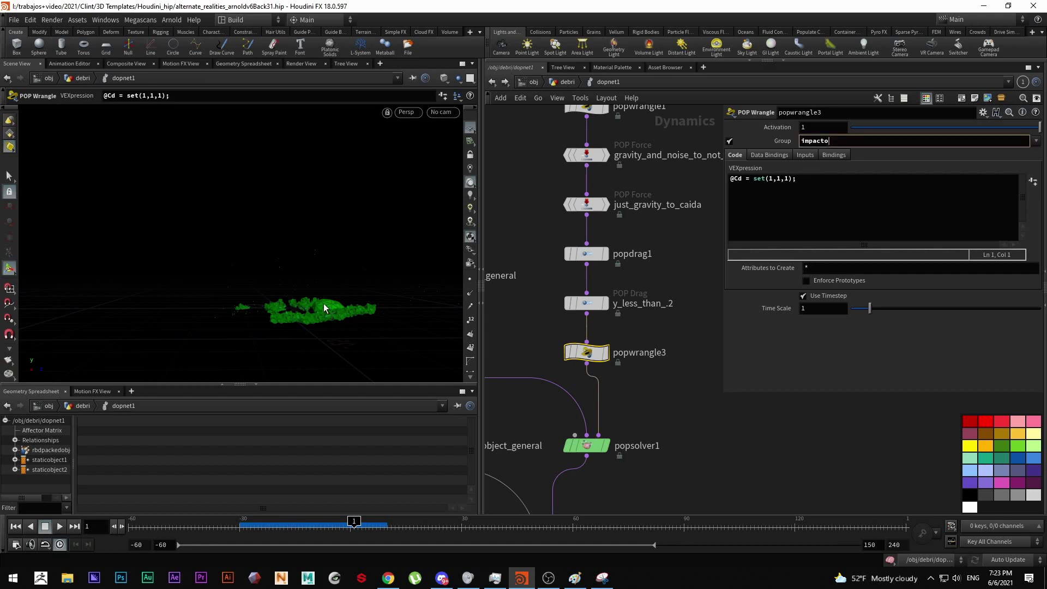
pyautogui.press('Escape')
pyautogui.moveTo(319, 308); pyautogui.dragTo(276, 289)
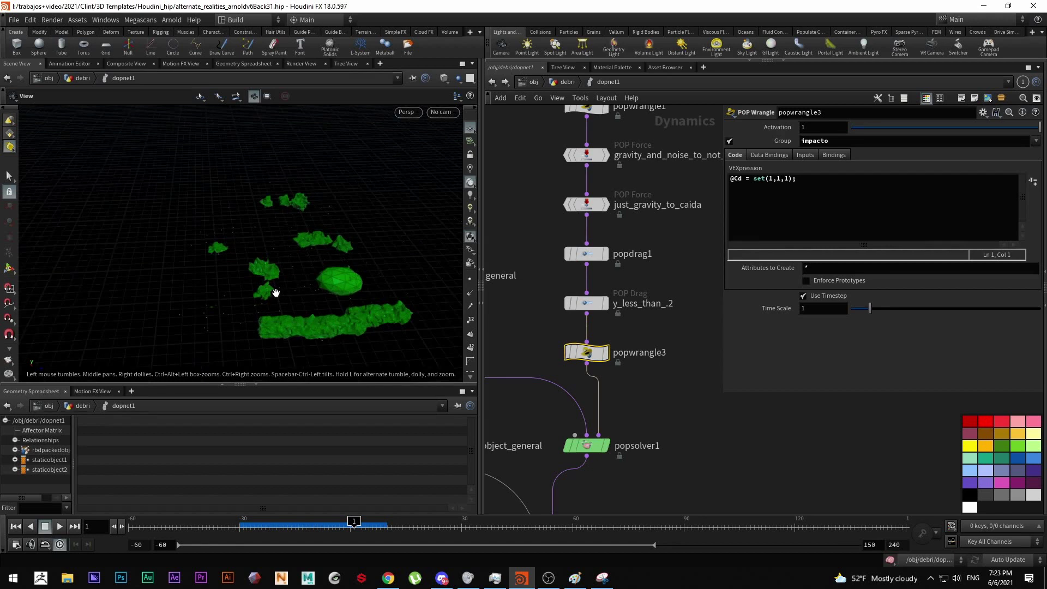
pyautogui.scroll(5, 294, 266)
pyautogui.scroll(4, 295, 239)
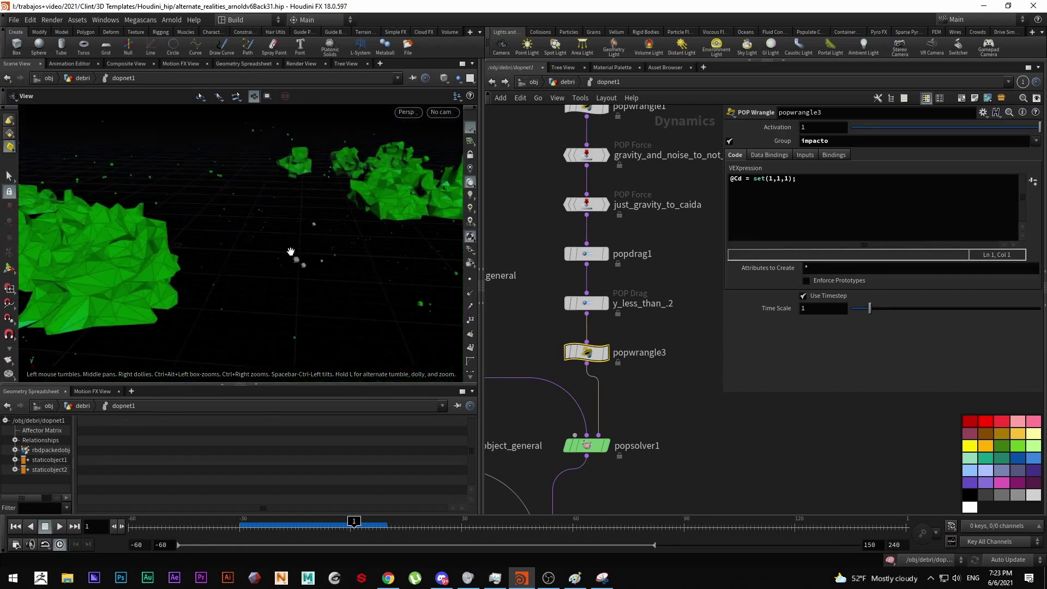
pyautogui.scroll(4, 296, 245)
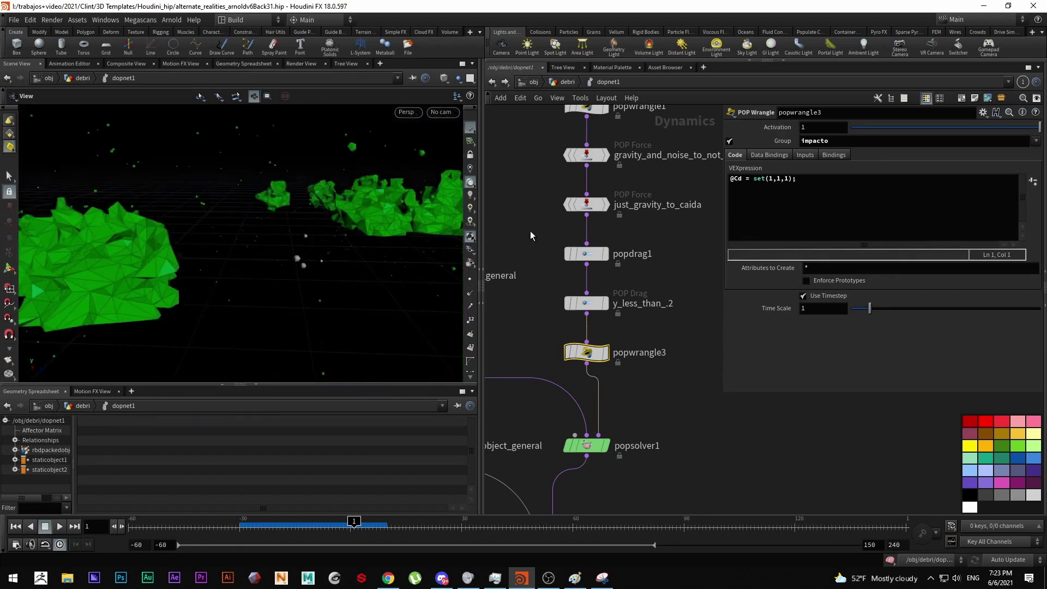
pyautogui.press('Return')
# Return from dopnet1 to the debri network and display the output of split1.
pyautogui.scroll(-8, 644, 427)
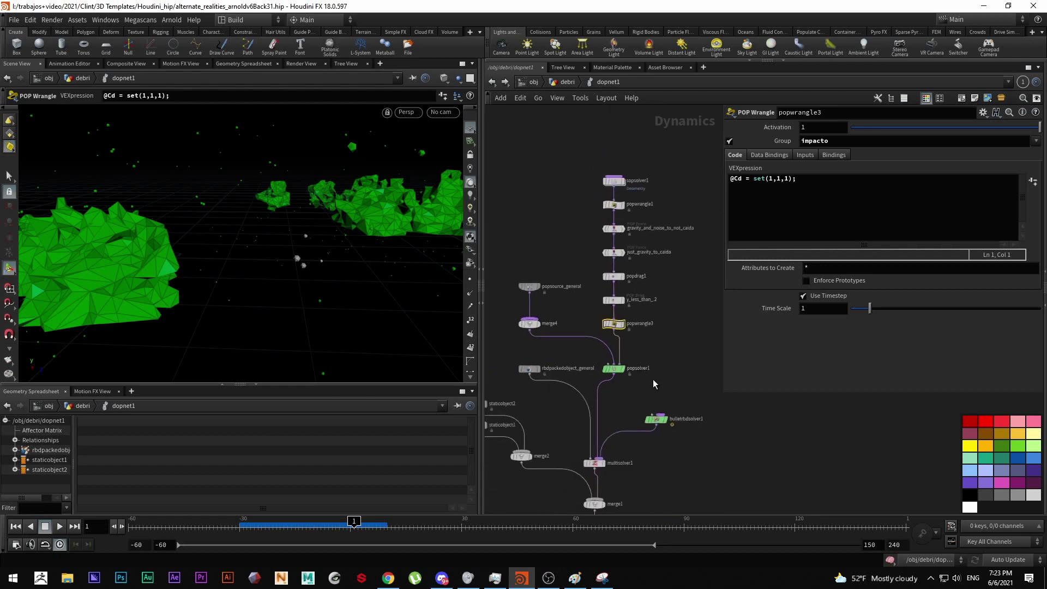
pyautogui.scroll(-2, 652, 404)
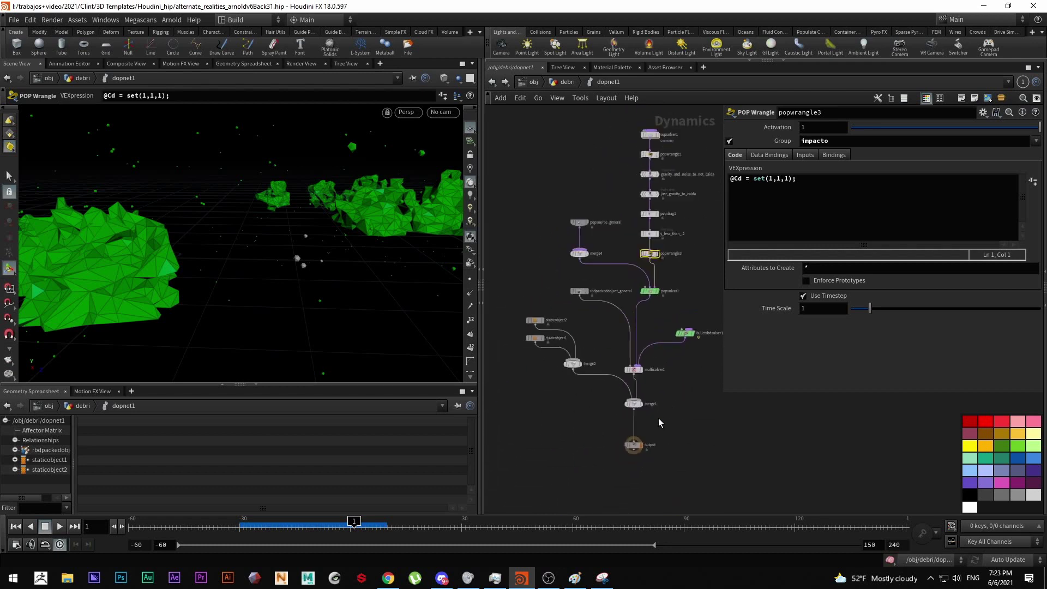
pyautogui.click(567, 82)
pyautogui.scroll(-3, 658, 357)
pyautogui.scroll(6, 615, 378)
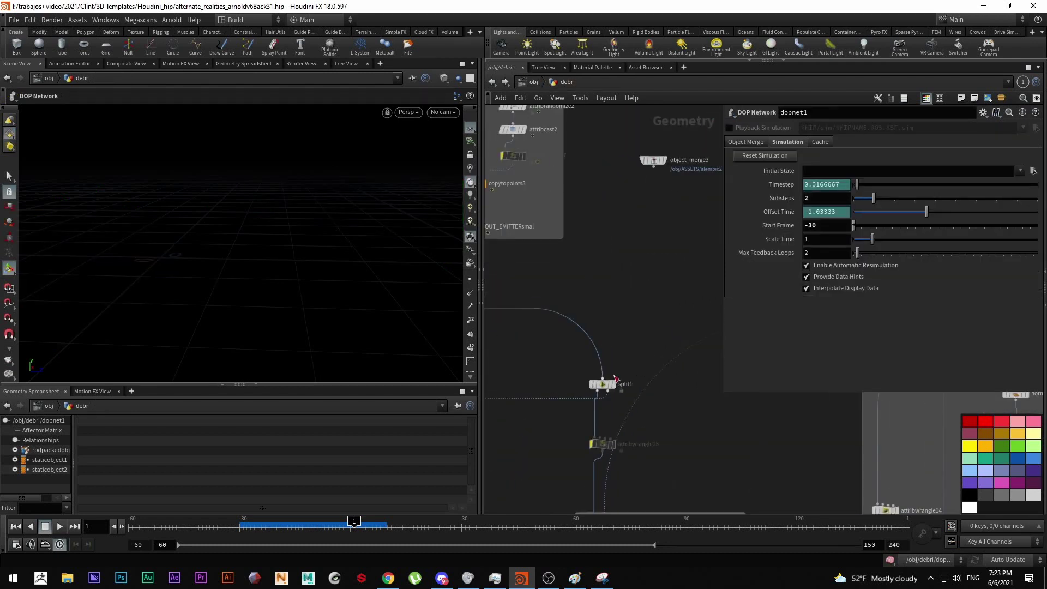
pyautogui.click(602, 383)
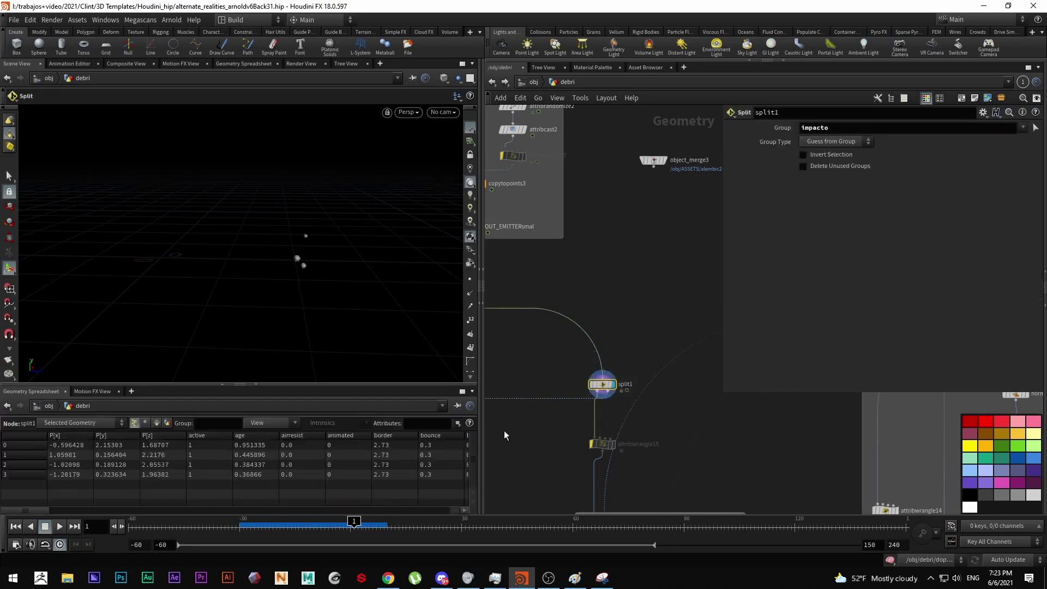
# Display the OUT_FLYING_ROCKS output in the debri network and review the settings of copytopoints2 above it.
pyautogui.click(802, 155)
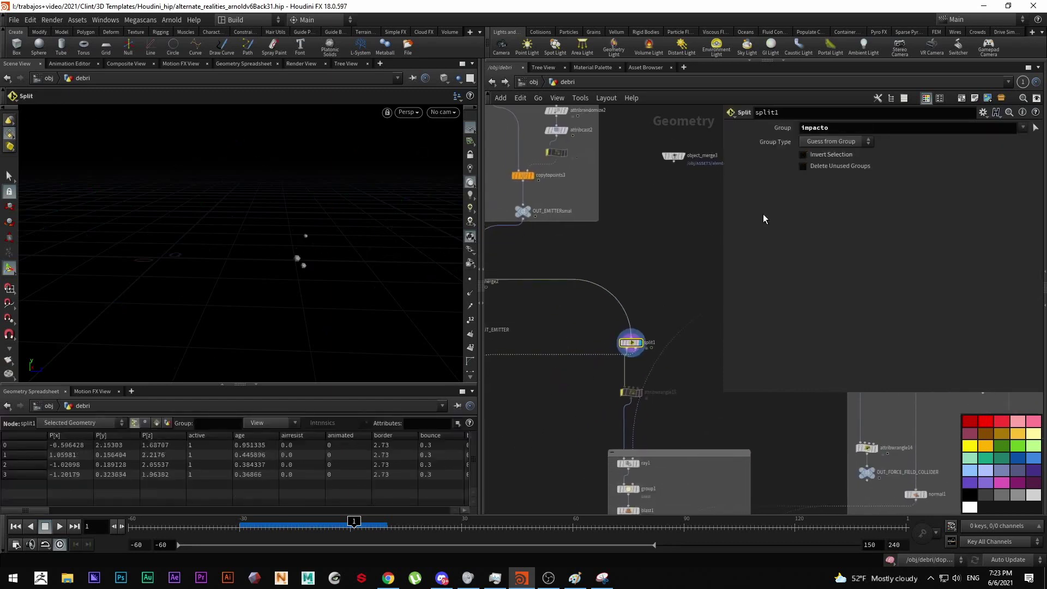
pyautogui.scroll(-3, 549, 410)
pyautogui.moveTo(549, 410); pyautogui.dragTo(626, 344, button='middle')
pyautogui.scroll(5, 581, 414)
pyautogui.click(596, 377)
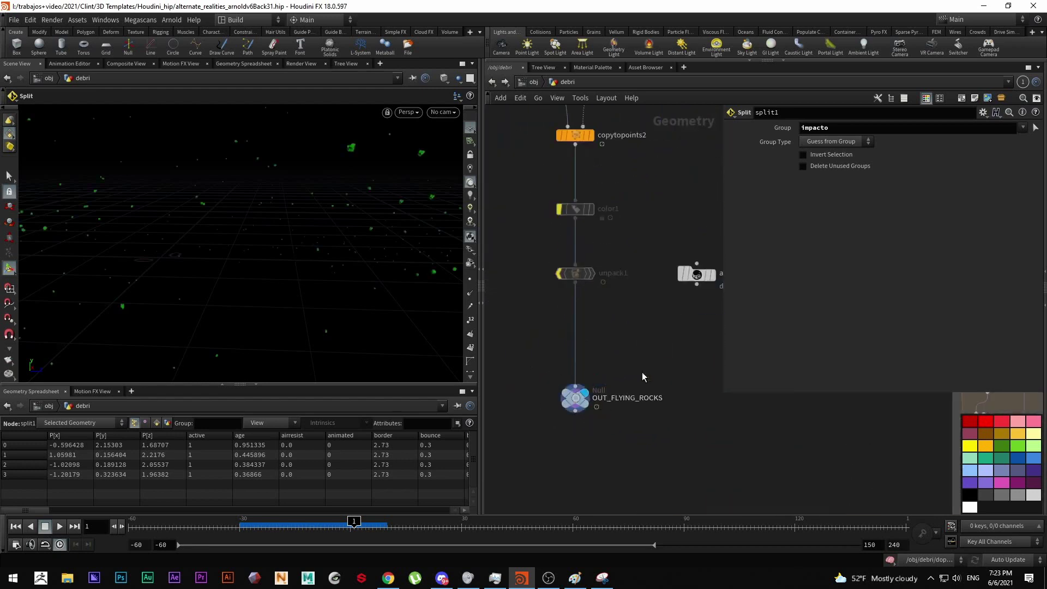
pyautogui.scroll(-4, 618, 329)
pyautogui.moveTo(618, 328); pyautogui.dragTo(574, 385, button='middle')
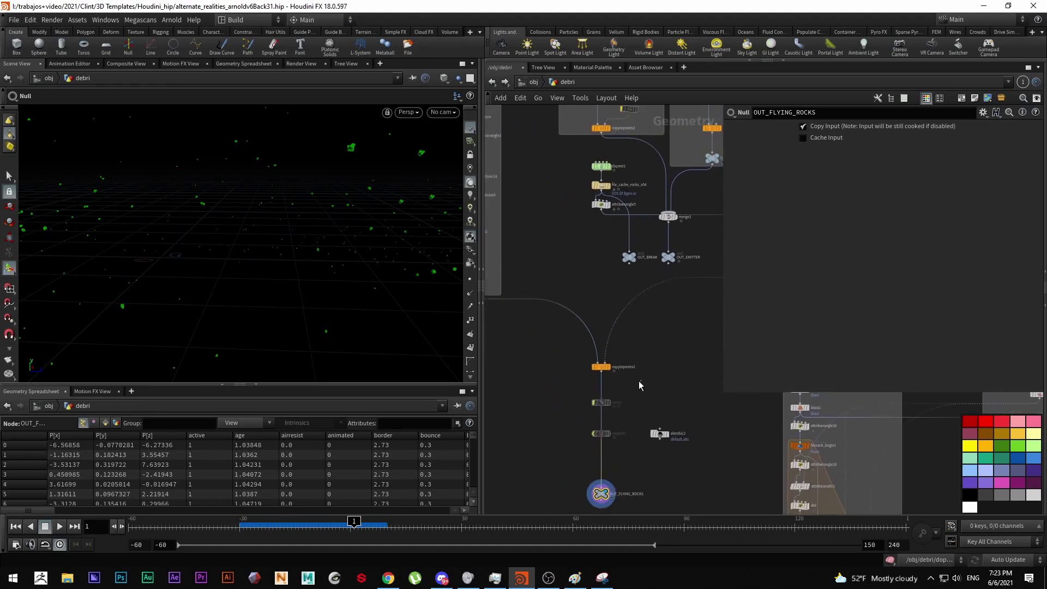
pyautogui.click(601, 366)
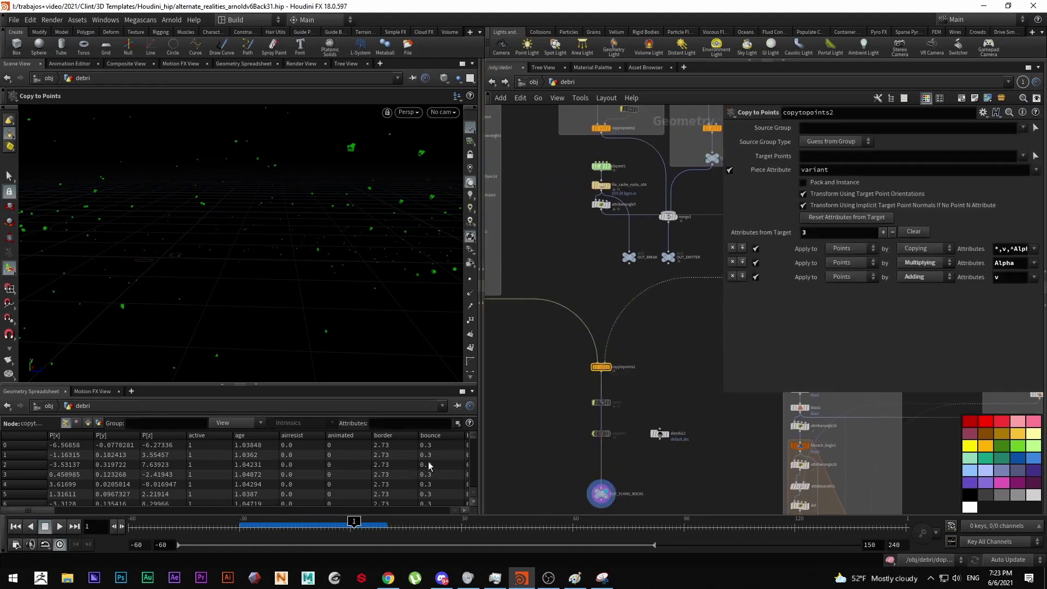
# Sort the OUT_FLYING_ROCKS point data in the geometry spreadsheet by id and by variant to compare the pieces.
pyautogui.moveTo(35, 511); pyautogui.dragTo(263, 520)
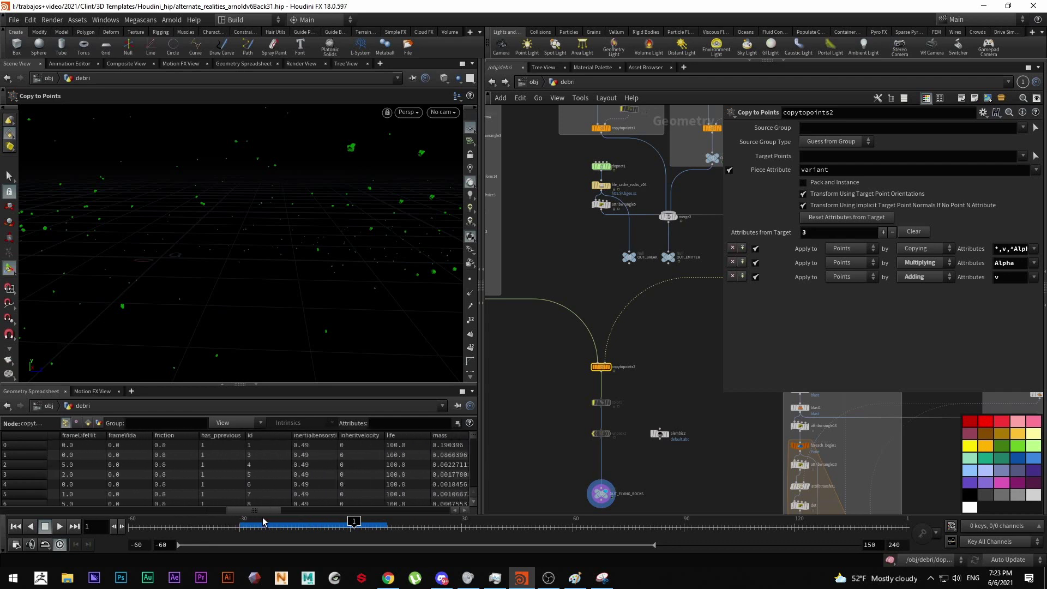
pyautogui.click(268, 434)
pyautogui.click(600, 494)
pyautogui.moveTo(539, 423); pyautogui.dragTo(439, 362, button='middle')
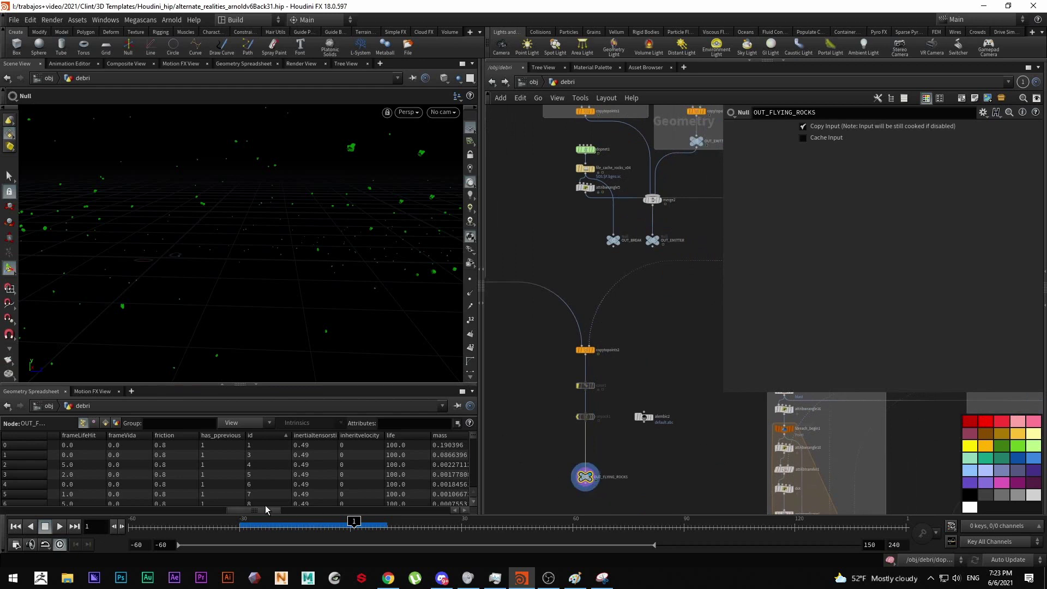
pyautogui.moveTo(265, 510); pyautogui.dragTo(407, 509)
pyautogui.click(316, 436)
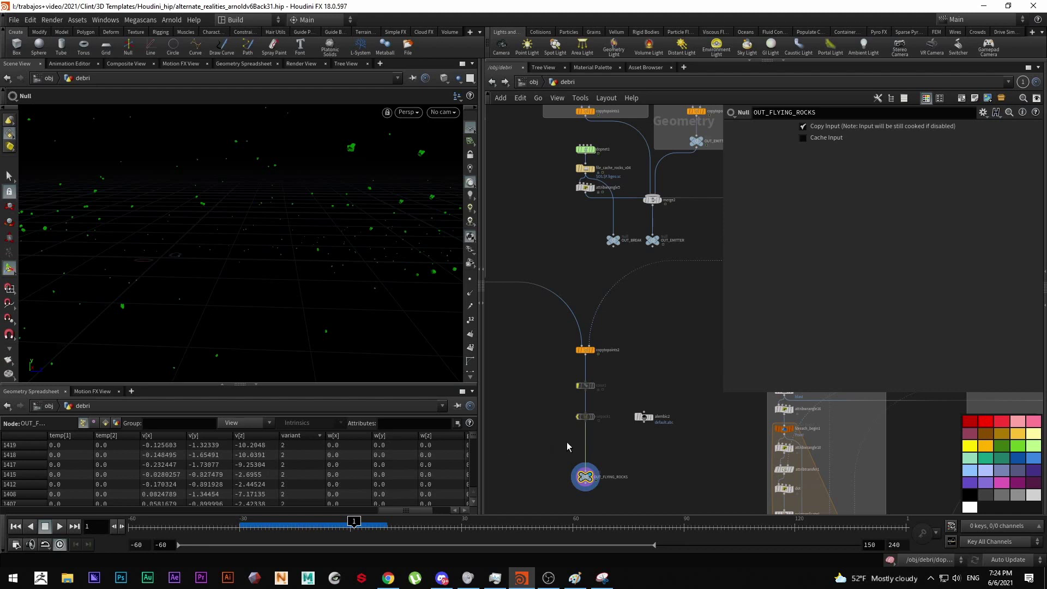
# Go to frame 8 and display attribwrangle15 below split1 to review its condition for removing points with P.z under .6.
pyautogui.moveTo(639, 464); pyautogui.dragTo(645, 427, button='middle')
pyautogui.scroll(-3, 616, 421)
pyautogui.moveTo(333, 526); pyautogui.dragTo(380, 525)
pyautogui.scroll(-3, 639, 452)
pyautogui.moveTo(640, 452); pyautogui.dragTo(519, 419, button='middle')
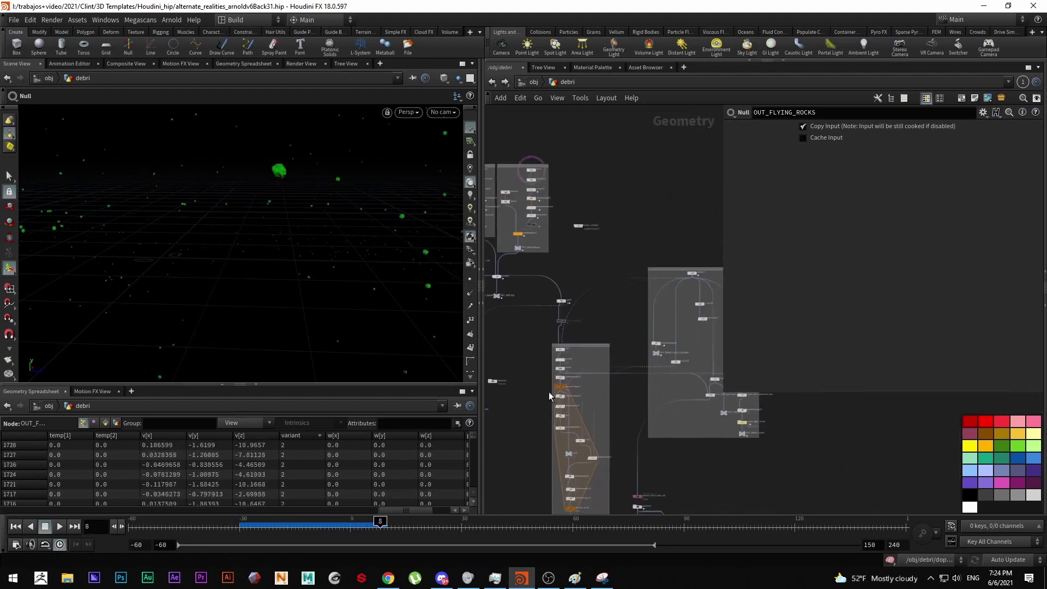
pyautogui.moveTo(547, 326); pyautogui.dragTo(589, 401, button='middle')
pyautogui.scroll(5, 589, 404)
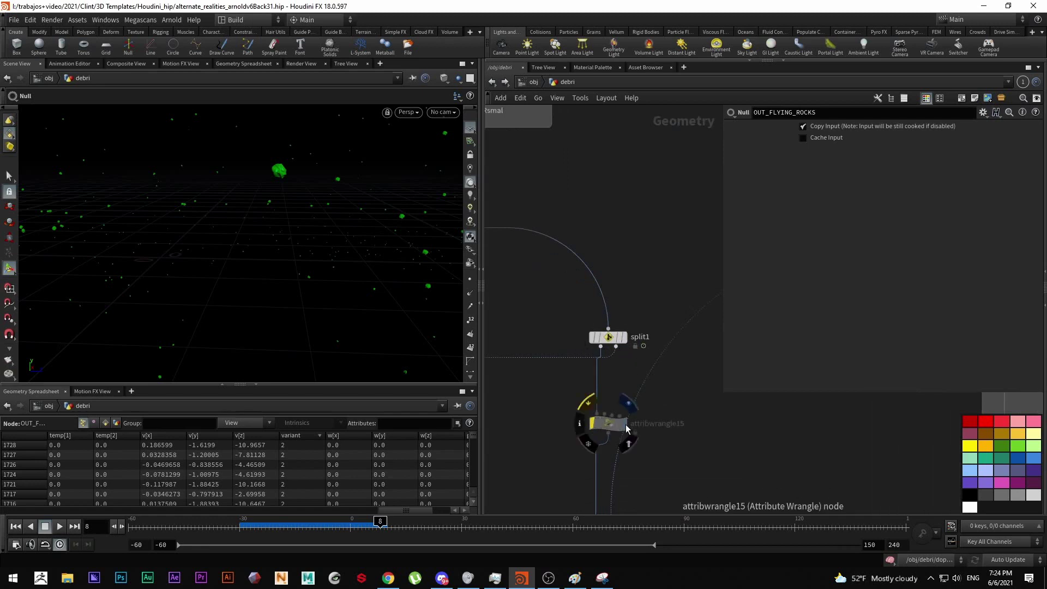
pyautogui.click(626, 424)
pyautogui.scroll(-3, 642, 357)
pyautogui.moveTo(642, 358); pyautogui.dragTo(629, 270, button='middle')
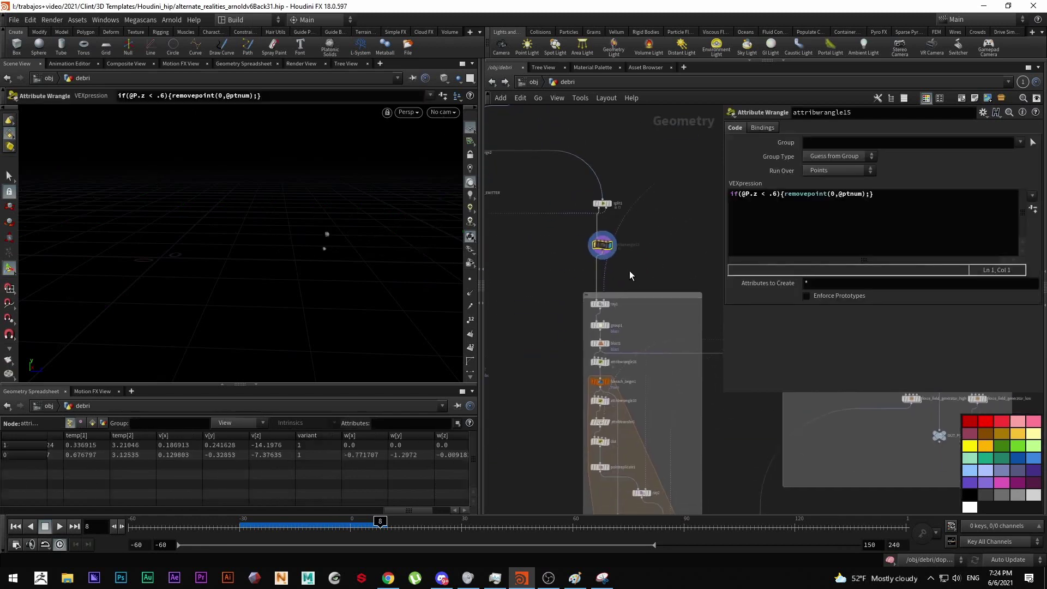
# Display ray1, review its Minimum Distance projection onto the sphere, and scrub to frame 21.
pyautogui.scroll(-2, 629, 271)
pyautogui.moveTo(650, 353); pyautogui.dragTo(622, 266, button='middle')
pyautogui.scroll(2, 607, 259)
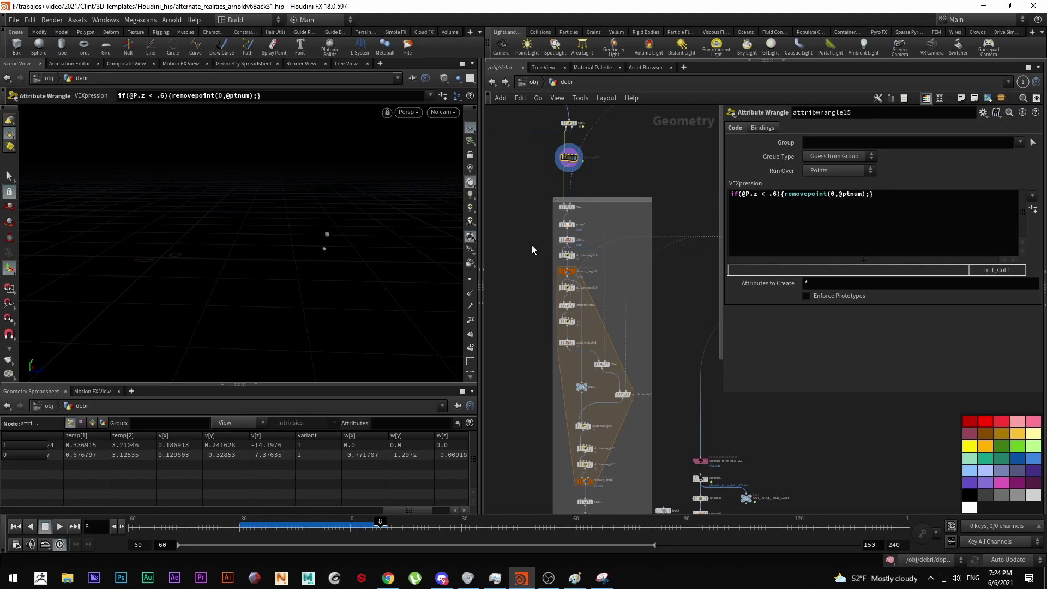
pyautogui.scroll(3, 589, 214)
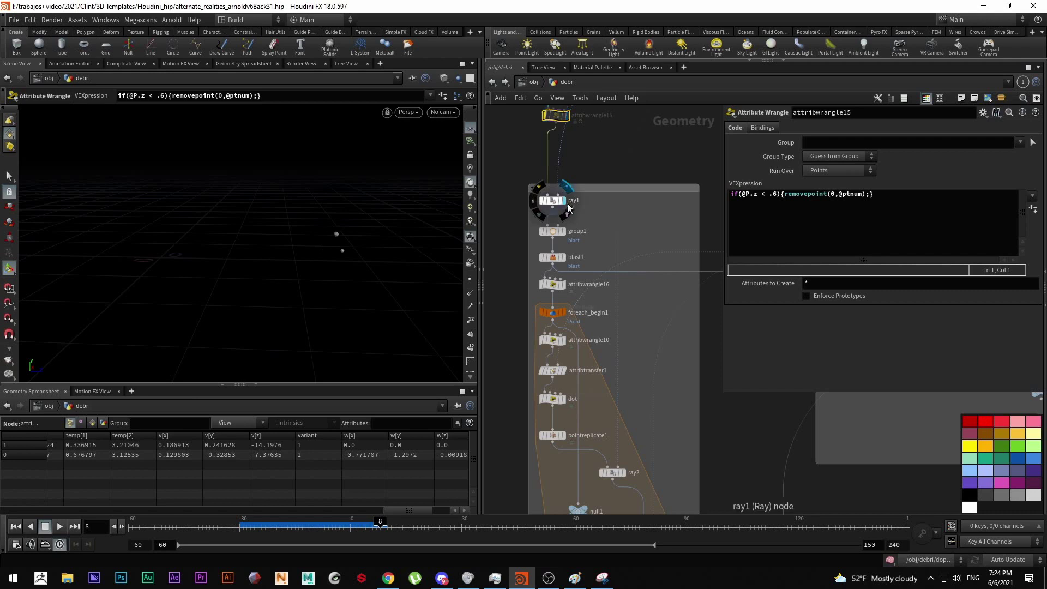
pyautogui.click(559, 202)
pyautogui.scroll(-5, 335, 224)
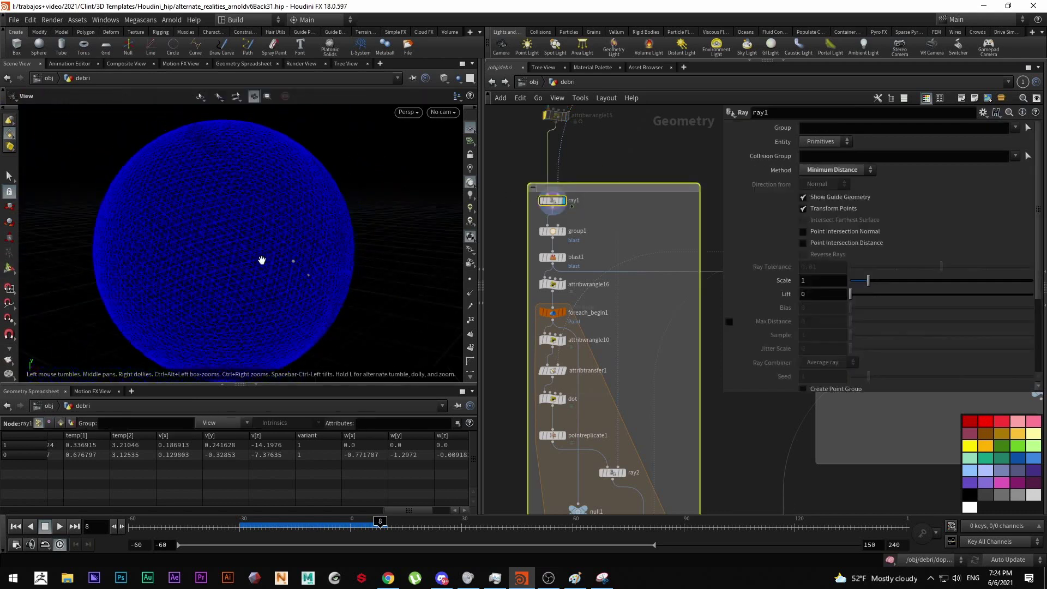
pyautogui.scroll(2, 566, 233)
pyautogui.moveTo(341, 522); pyautogui.dragTo(428, 521)
# Switch to the browser, play the RBD - Impact Gradients section of the breakdown video, pause it and return to Houdini.
pyautogui.click(387, 578)
pyautogui.moveTo(493, 460); pyautogui.dragTo(231, 463)
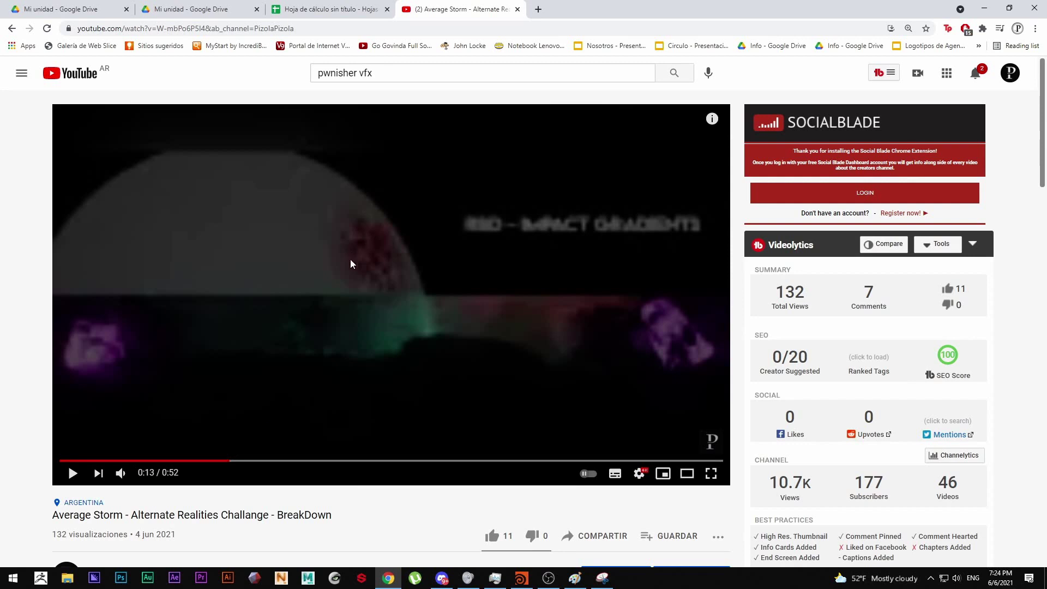
pyautogui.click(322, 352)
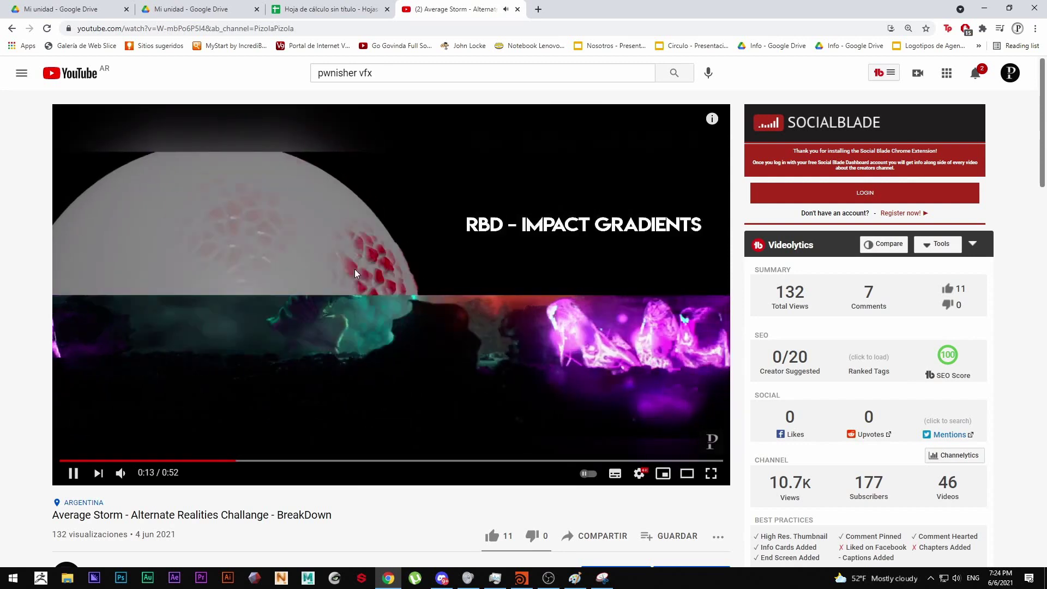
pyautogui.click(234, 264)
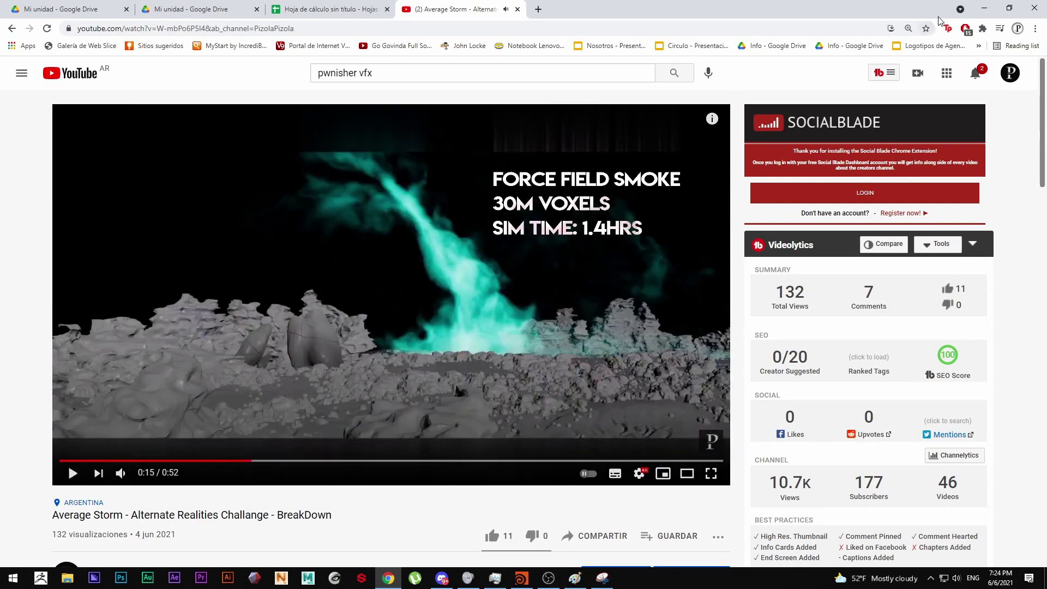
pyautogui.click(984, 8)
# Display attribwrangle16 and blast1 below ray1, checking the blast group of points that is deleted.
pyautogui.scroll(-3, 645, 384)
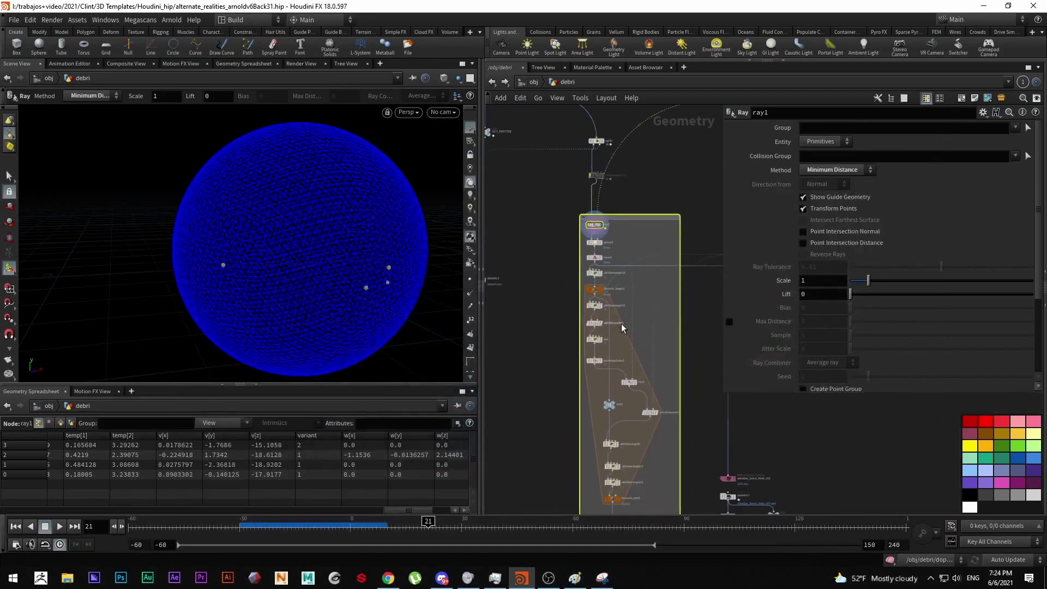
pyautogui.scroll(5, 584, 237)
pyautogui.click(559, 256)
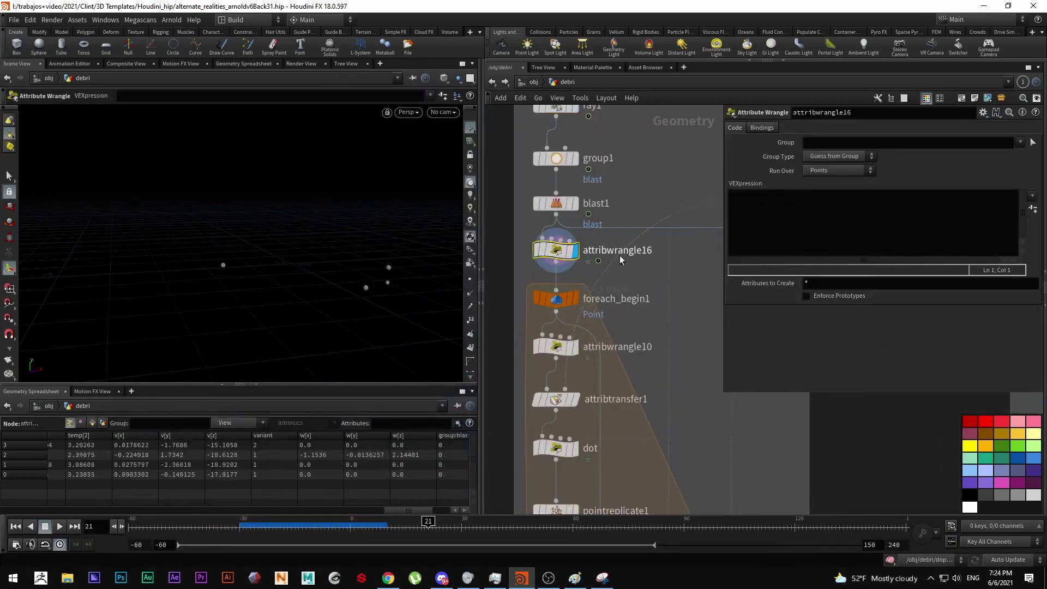
pyautogui.click(556, 206)
pyautogui.scroll(-3, 615, 290)
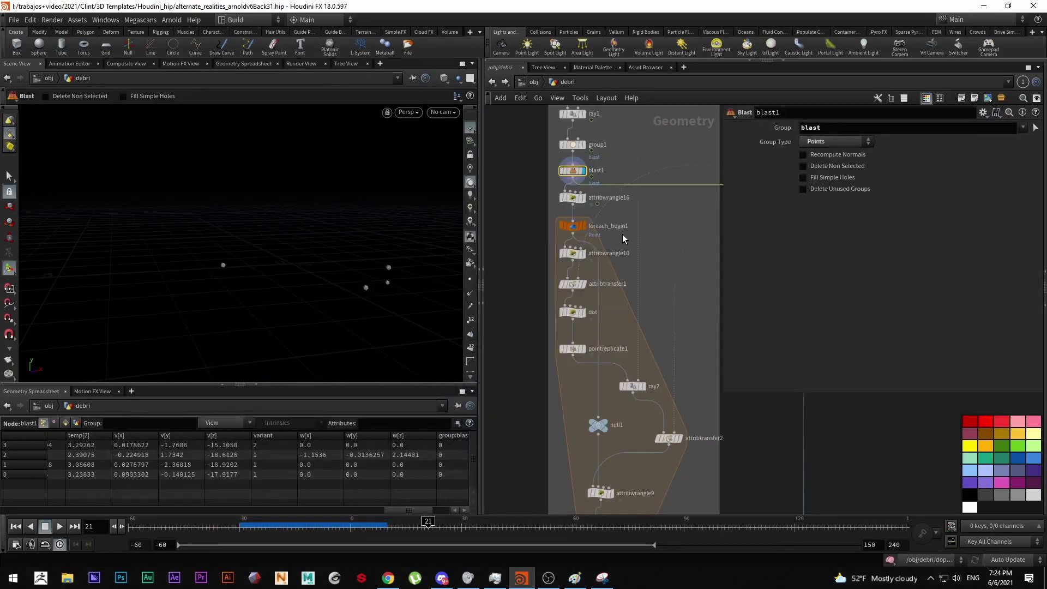
# Display attribtransfer1 and the dot wrangle inside the for-each loop, and inspect the point's transferred normal in the viewport.
pyautogui.scroll(2, 580, 274)
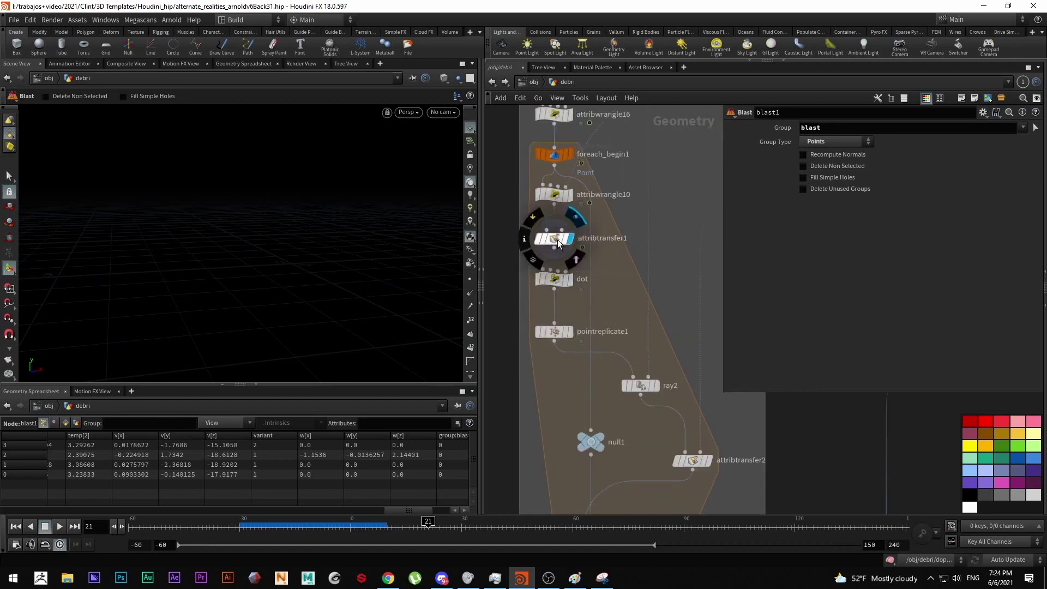
pyautogui.click(554, 238)
pyautogui.click(554, 280)
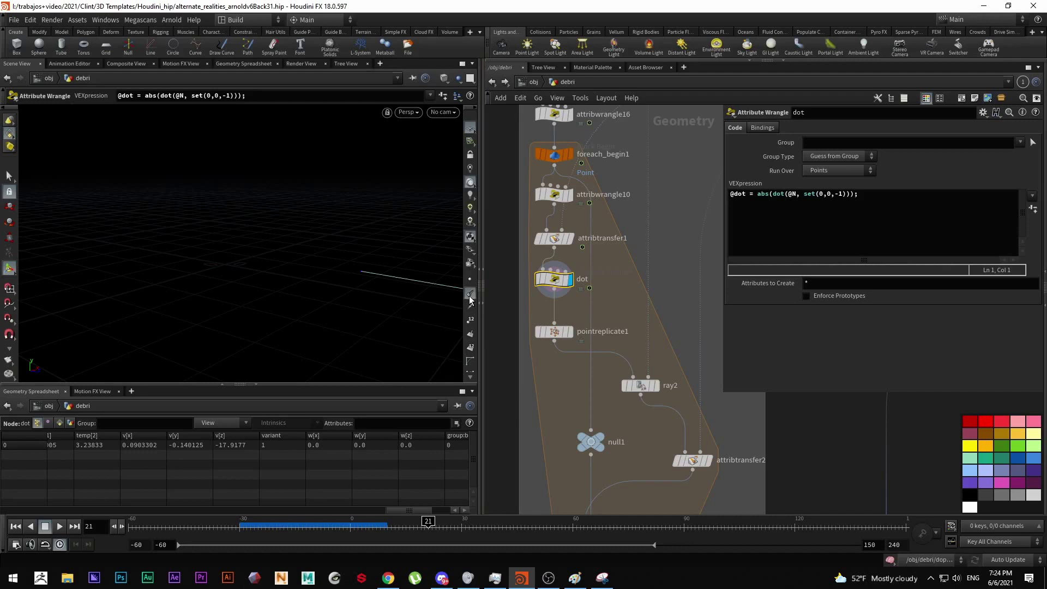
pyautogui.keyDown('alt'); pyautogui.moveTo(283, 278); pyautogui.dragTo(229, 280, button='middle'); pyautogui.keyUp('alt')
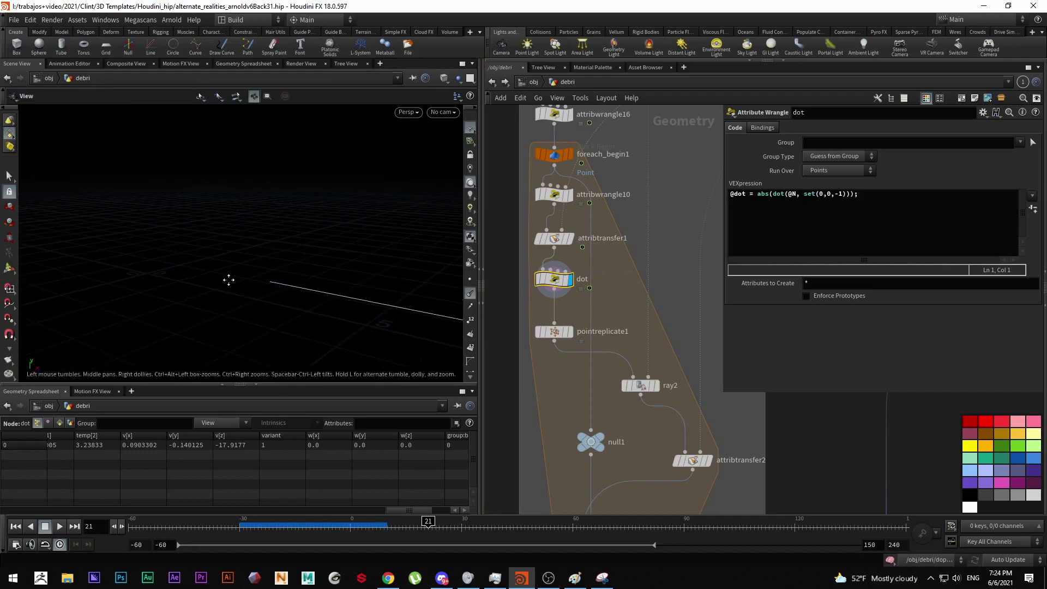
pyautogui.moveTo(299, 260); pyautogui.dragTo(305, 234, button='middle')
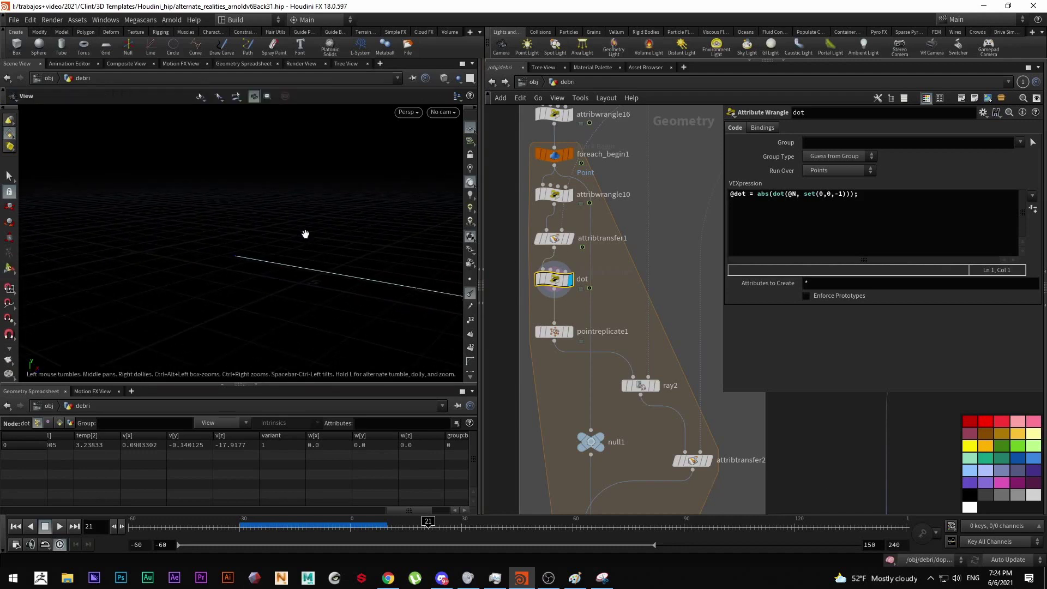
# Display the sphere at the start of the force field setup, turn off its point normals and inspect its surface up close.
pyautogui.scroll(-4, 539, 330)
pyautogui.moveTo(684, 150); pyautogui.dragTo(504, 358, button='middle')
pyautogui.scroll(1, 616, 311)
pyautogui.moveTo(668, 164); pyautogui.dragTo(639, 223, button='middle')
pyautogui.click(660, 162)
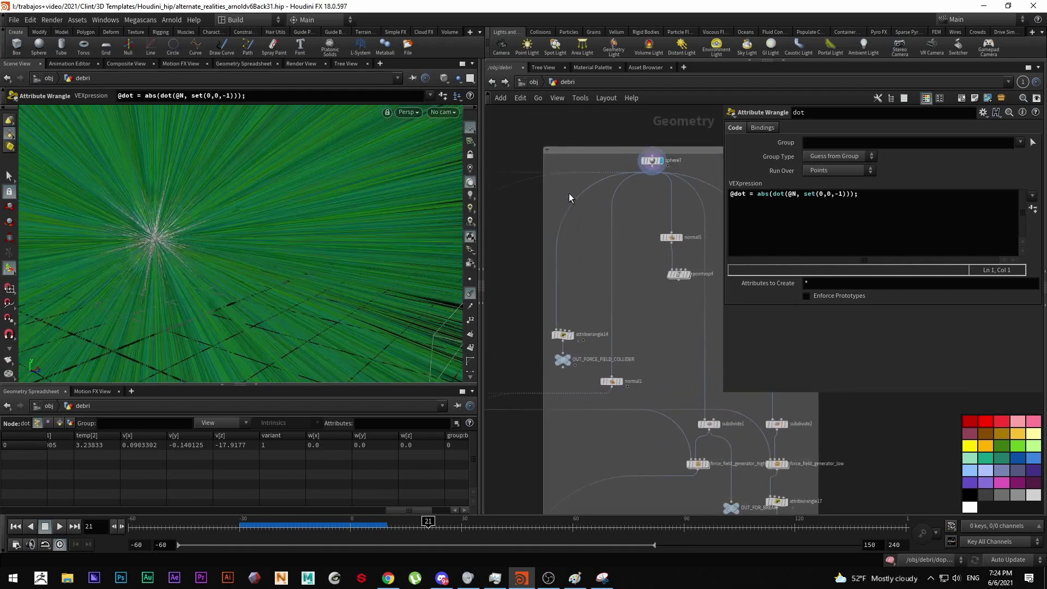
pyautogui.click(468, 294)
pyautogui.keyDown('alt'); pyautogui.moveTo(107, 214); pyautogui.dragTo(208, 255); pyautogui.keyUp('alt')
pyautogui.scroll(-3, 593, 346)
pyautogui.moveTo(545, 360); pyautogui.dragTo(703, 281, button='middle')
pyautogui.scroll(5, 623, 328)
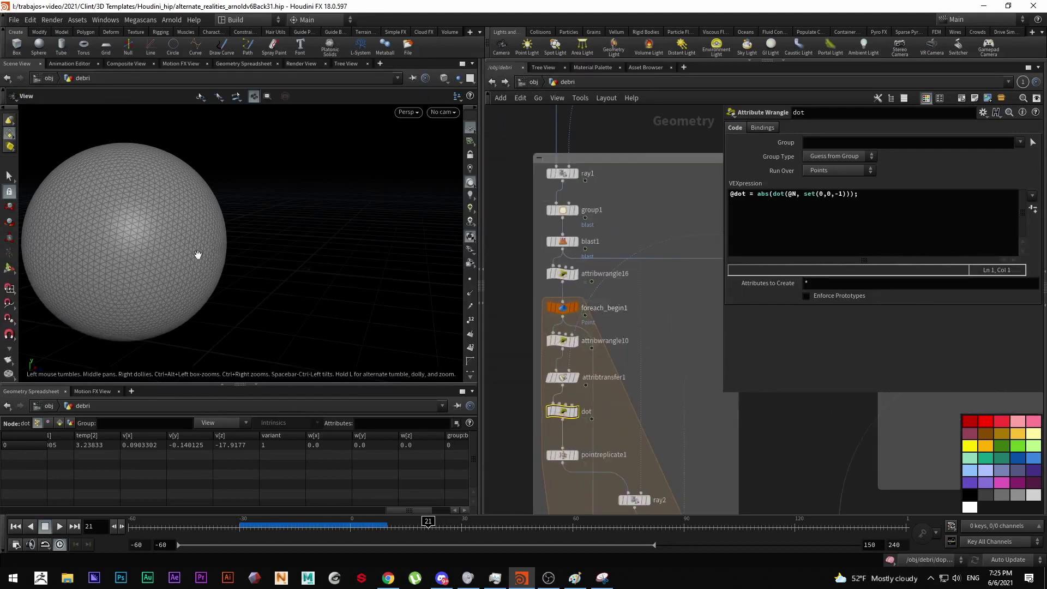
pyautogui.keyDown('alt'); pyautogui.moveTo(210, 262); pyautogui.dragTo(108, 245); pyautogui.keyUp('alt')
pyautogui.keyDown('alt'); pyautogui.scroll(4, 265, 268); pyautogui.keyUp('alt')
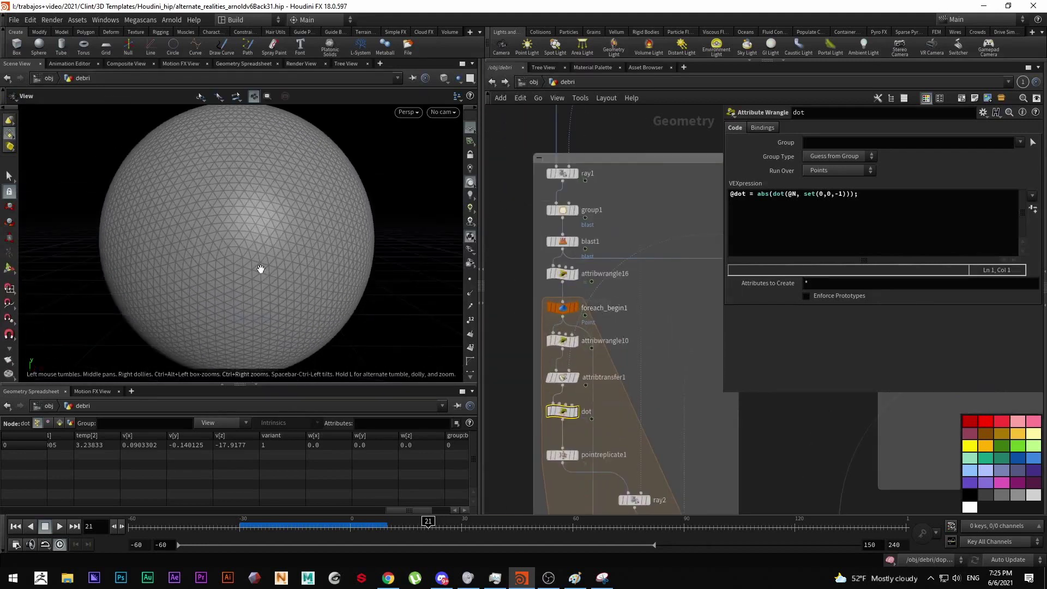
# Capture a new Snipping Tool image of the sphere and sketch yellow lines radiating from an impact point on it.
pyautogui.click(601, 577)
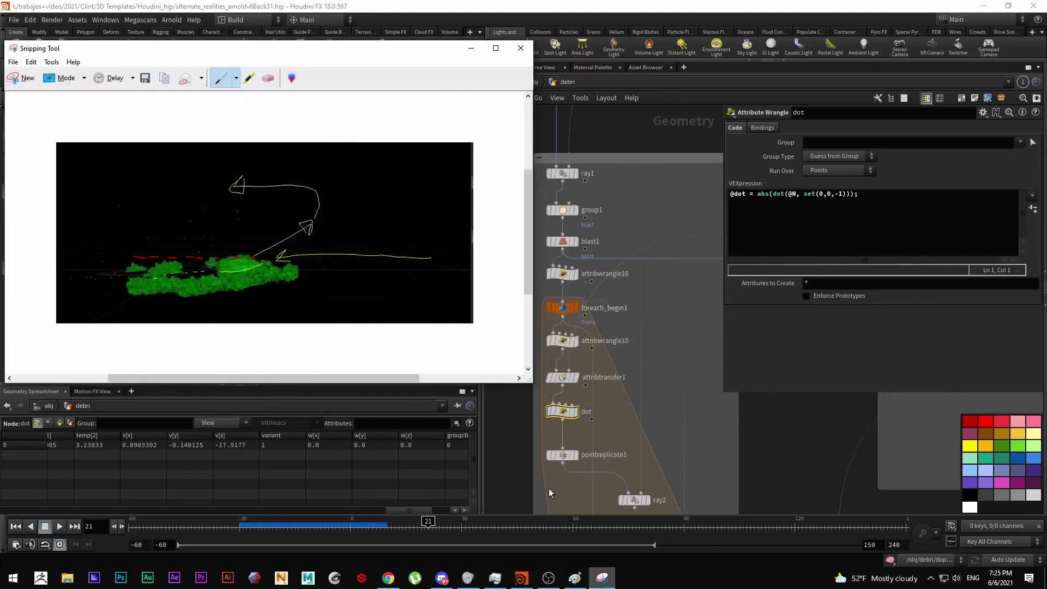
pyautogui.click(39, 86)
pyautogui.moveTo(72, 125); pyautogui.dragTo(417, 374)
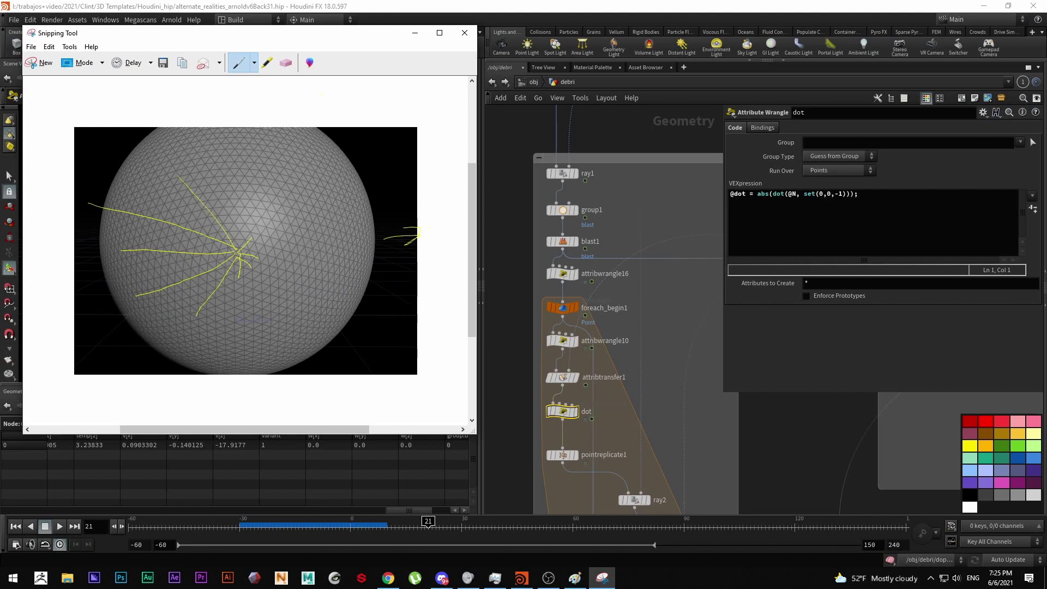
pyautogui.click(415, 34)
# Display attribwrangle9 and swap the viewport's point normals for point trails to inspect the outward velocities it sets.
pyautogui.scroll(-2, 517, 297)
pyautogui.moveTo(521, 285); pyautogui.dragTo(558, 307, button='middle')
pyautogui.scroll(2, 558, 307)
pyautogui.click(550, 314)
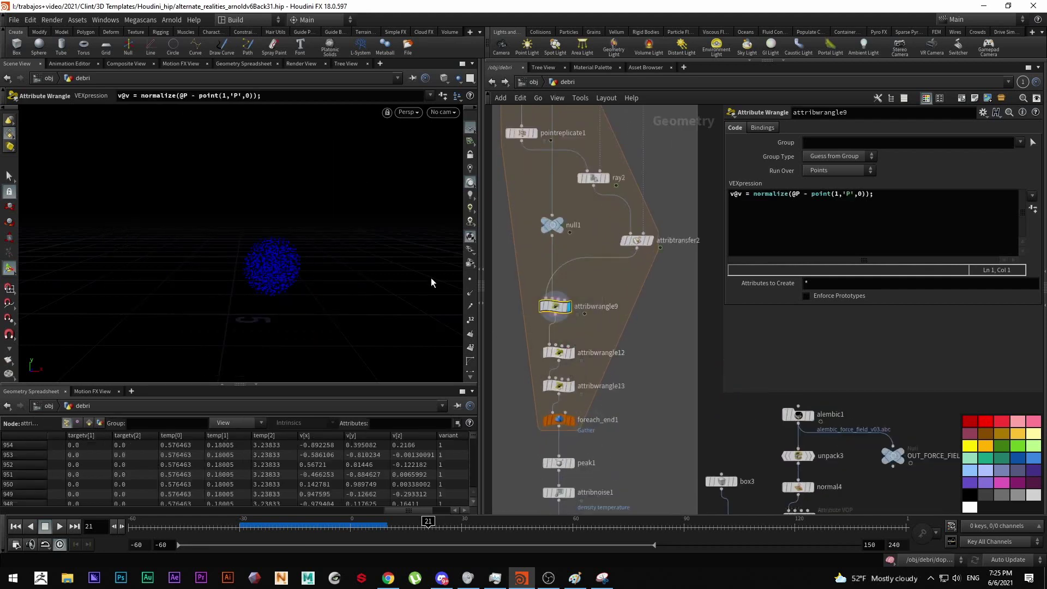
pyautogui.click(465, 296)
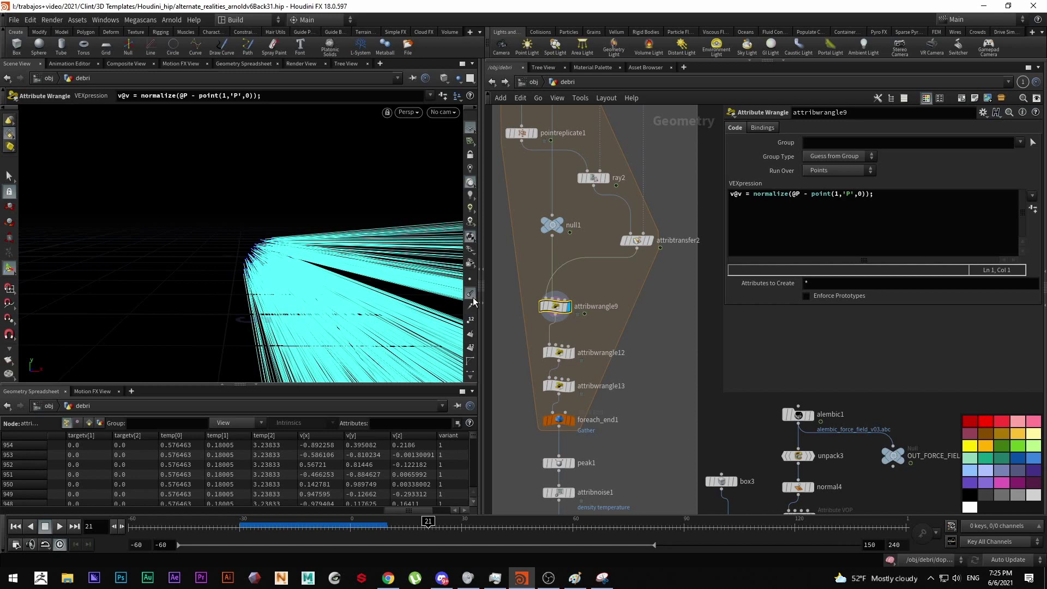
pyautogui.click(470, 293)
pyautogui.click(470, 307)
pyautogui.press('Escape')
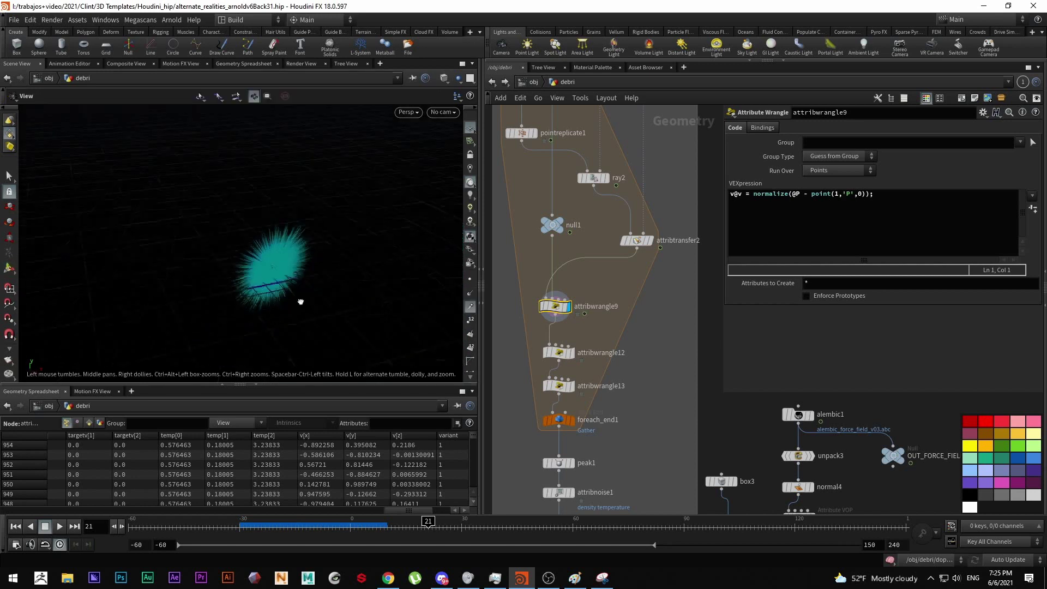
pyautogui.press('Return')
# Inspect the gathered impacts of foreach_end1 while scrubbing to frame 41, and compare them with the output of peak1.
pyautogui.click(323, 520)
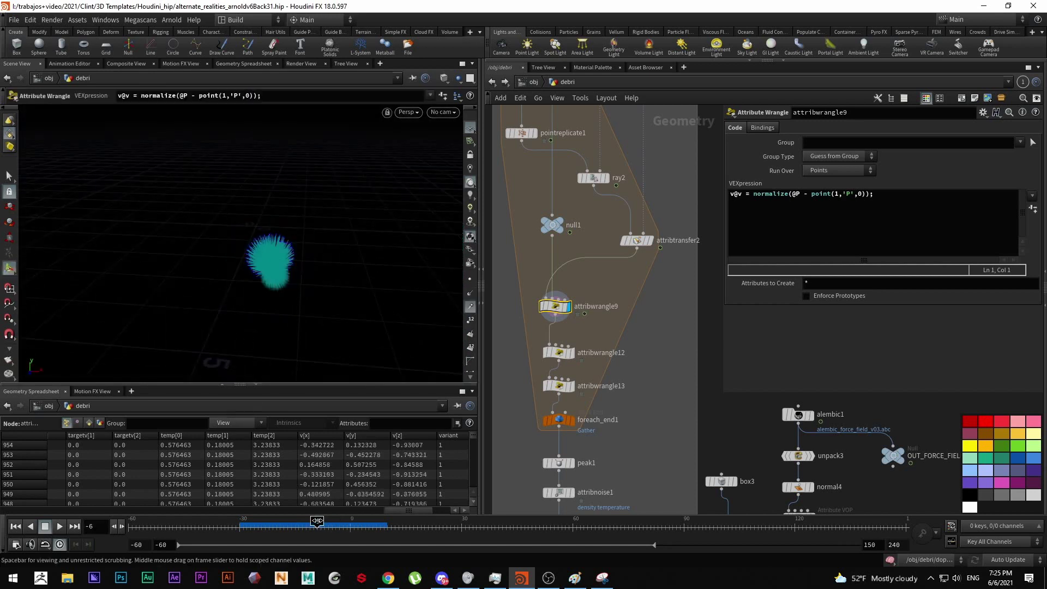
pyautogui.click(570, 421)
pyautogui.click(561, 423)
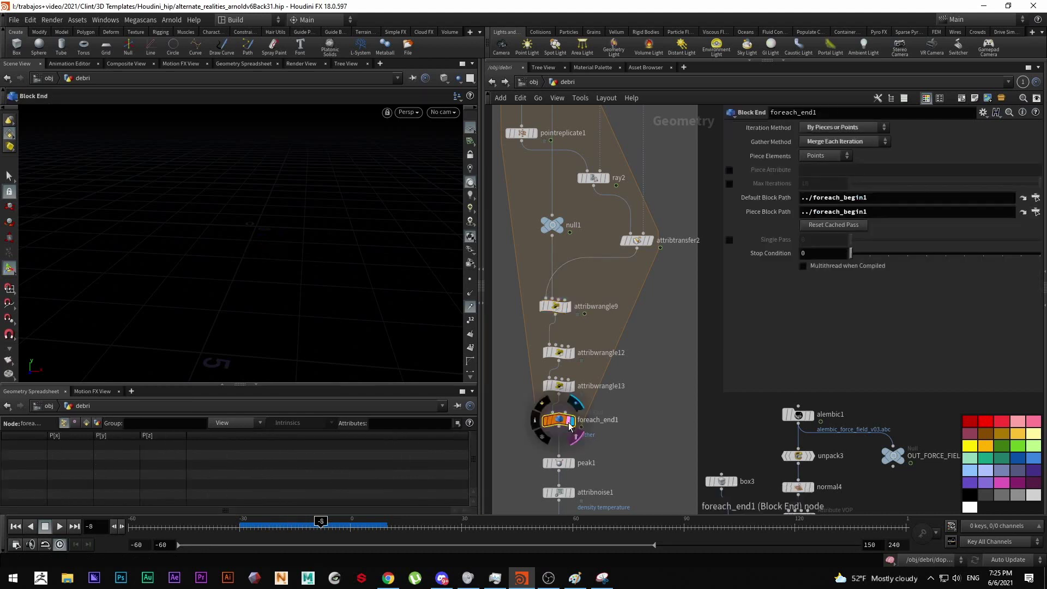
pyautogui.click(342, 526)
pyautogui.moveTo(342, 527); pyautogui.dragTo(360, 534)
pyautogui.press('Escape')
pyautogui.moveTo(227, 286); pyautogui.dragTo(221, 250)
pyautogui.moveTo(395, 528); pyautogui.dragTo(502, 527)
pyautogui.moveTo(612, 433); pyautogui.dragTo(602, 293, button='middle')
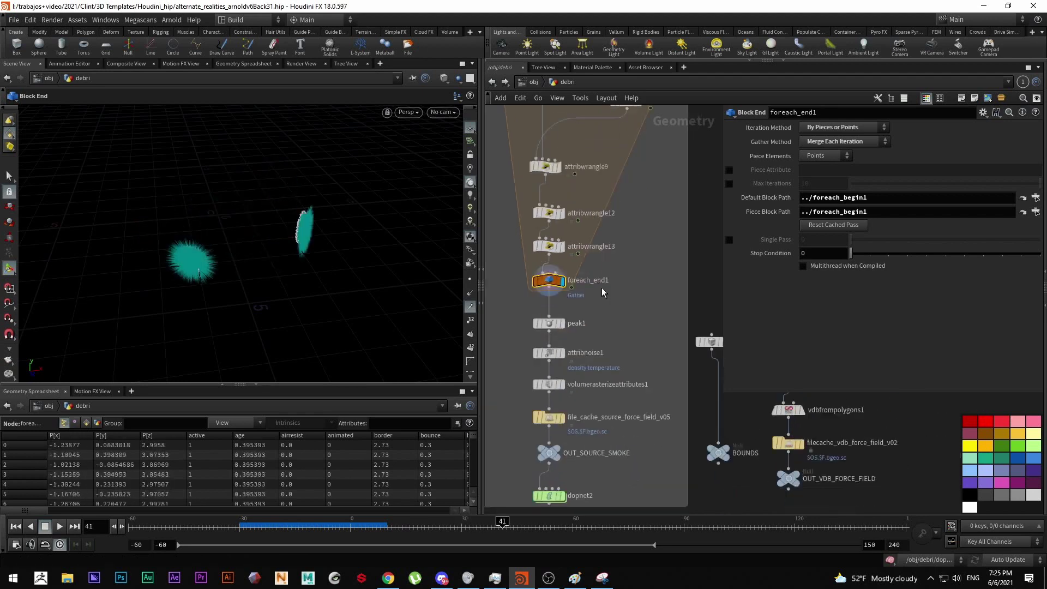
pyautogui.click(558, 324)
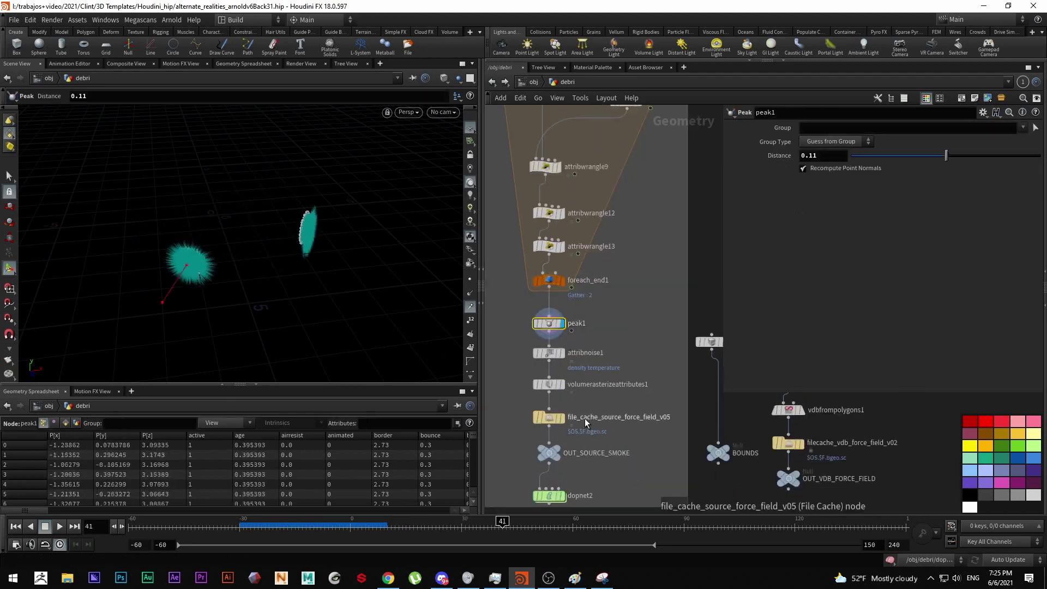
# Display file_cache_source_force_field_v05 and scrub the timeline to frame 52 to inspect the cached smoke source volumes.
pyautogui.click(561, 419)
pyautogui.moveTo(373, 230); pyautogui.dragTo(205, 217)
pyautogui.moveTo(207, 265); pyautogui.dragTo(175, 262)
pyautogui.moveTo(343, 527); pyautogui.dragTo(432, 539)
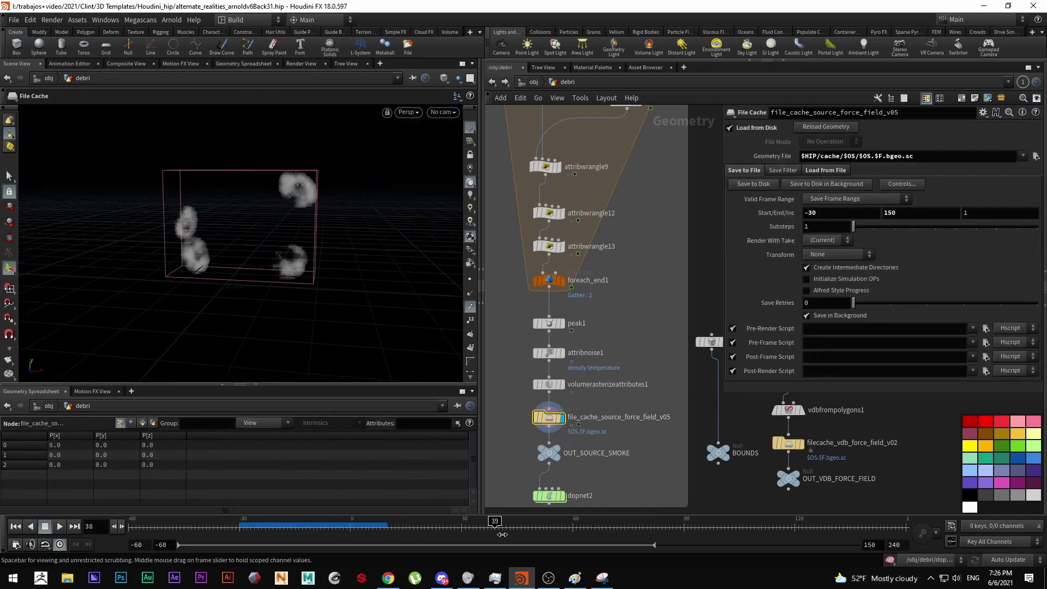
# Display OUT_SOURCE_SMOKE and read its node information for the density, temperature and velocity volumes.
pyautogui.moveTo(599, 470); pyautogui.dragTo(600, 324, button='middle')
pyautogui.moveTo(557, 293)
pyautogui.click(555, 295)
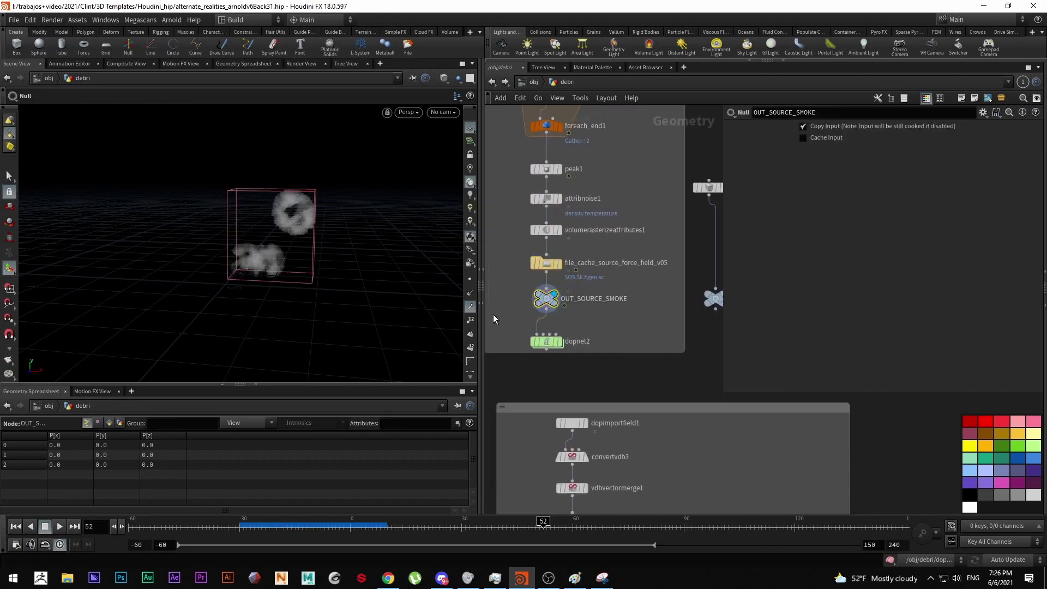
pyautogui.middleClick(548, 300)
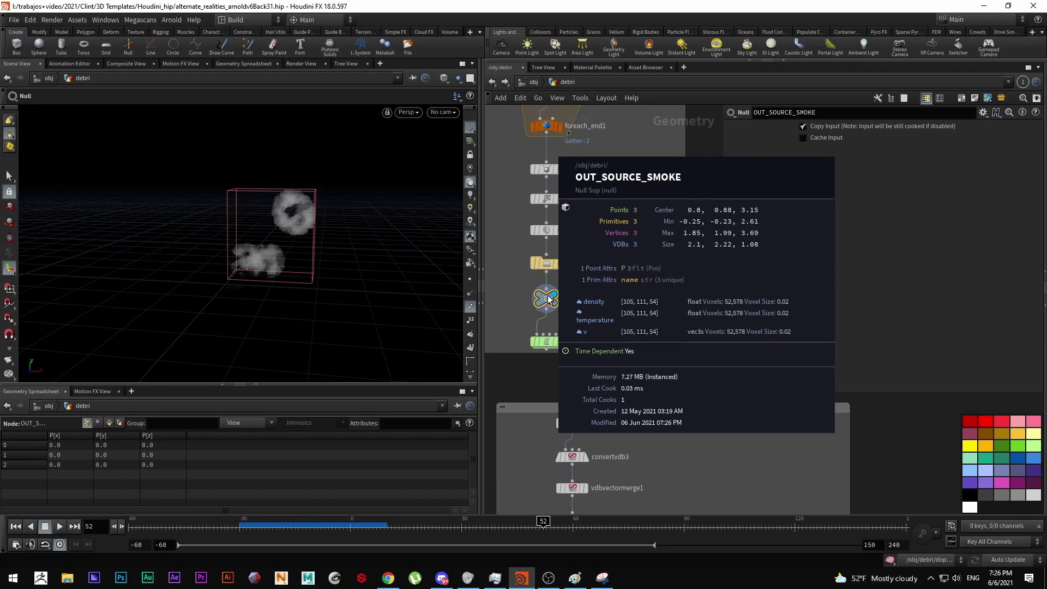
pyautogui.scroll(3, 548, 300)
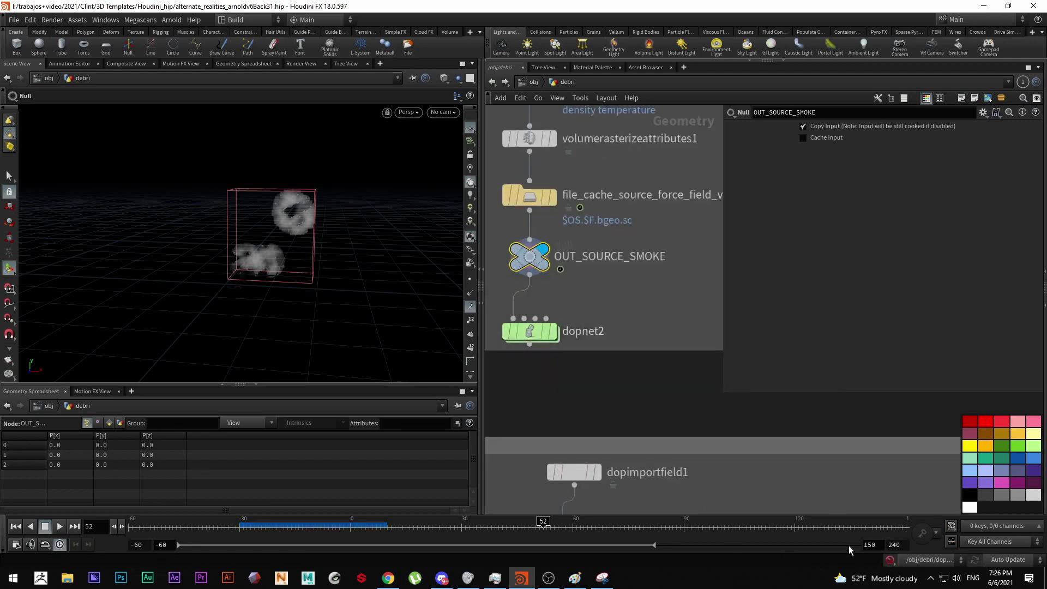
# Open dopnet2 and review how the source_1 volume source feeds the smoke simulation fields.
pyautogui.doubleClick(529, 332)
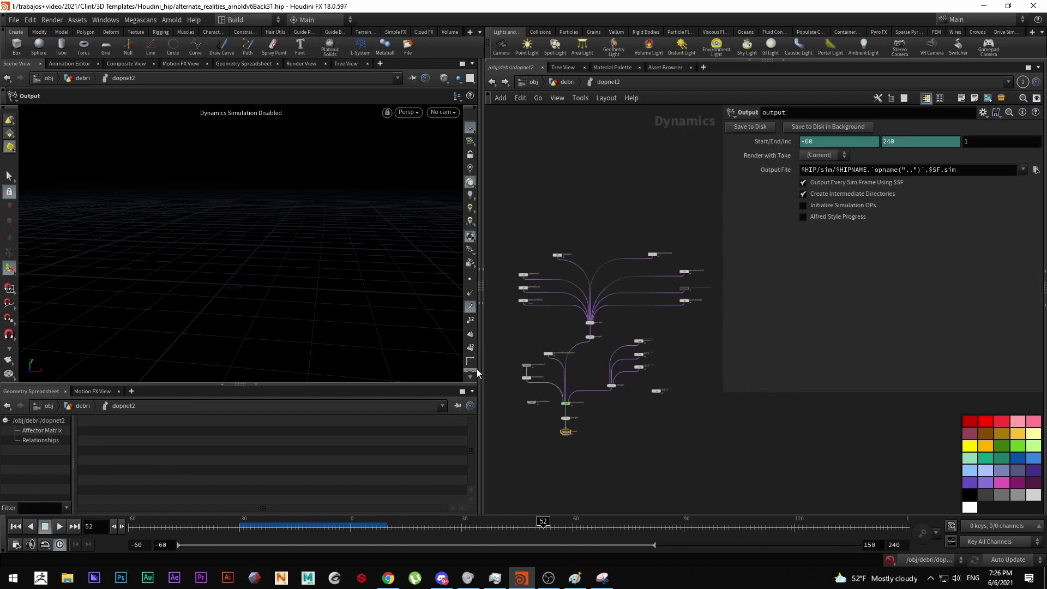
pyautogui.scroll(3, 660, 365)
pyautogui.moveTo(594, 304); pyautogui.dragTo(592, 303)
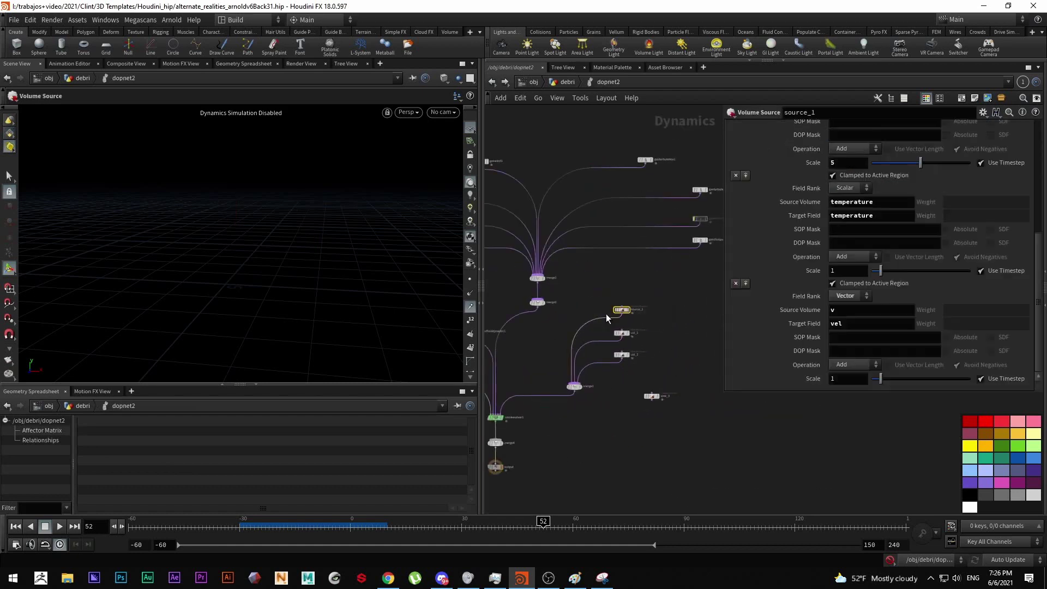
pyautogui.moveTo(594, 410); pyautogui.dragTo(660, 381, button='middle')
# Return to the debri network and display filecache_vdb_force_field_v02 to view the force field surface.
pyautogui.press('u')
pyautogui.scroll(-5, 653, 306)
pyautogui.scroll(4, 588, 321)
pyautogui.scroll(3, 613, 426)
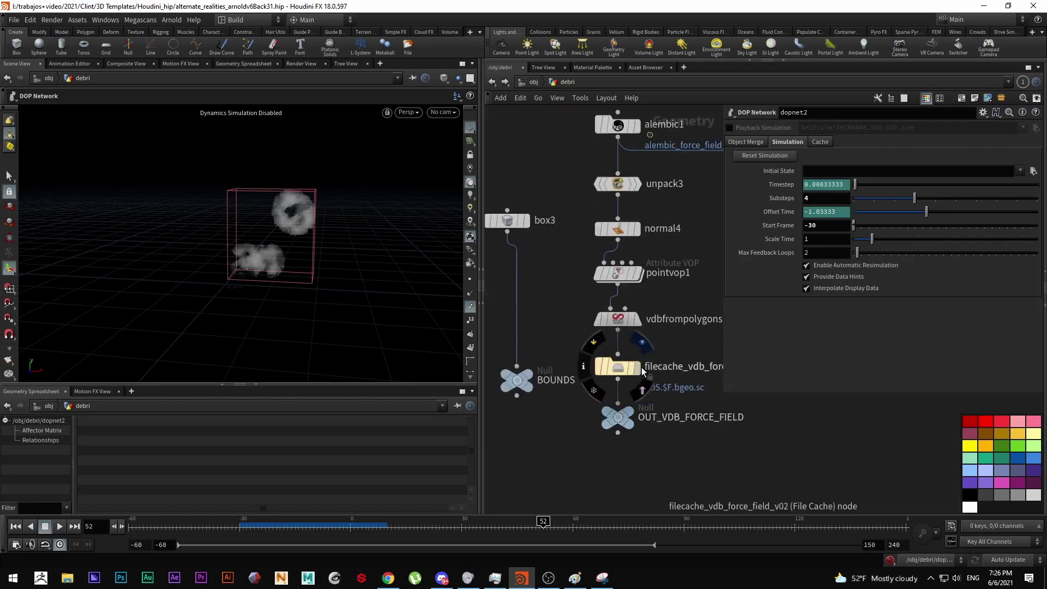
pyautogui.click(614, 368)
pyautogui.scroll(-7, 564, 305)
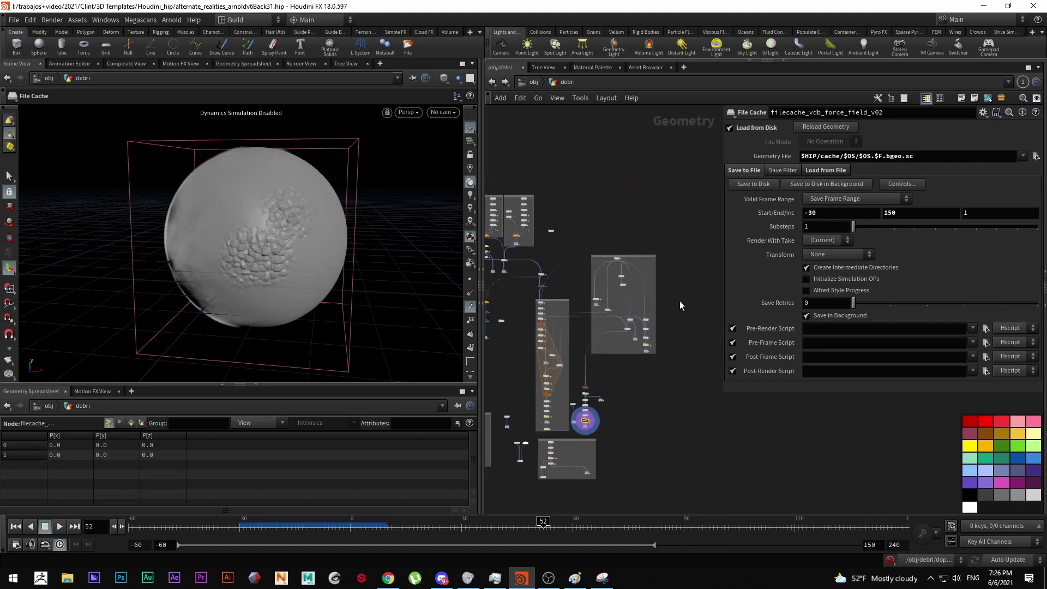
# Trace the force field network from sphere7 down to subdivide1 and display force_field_generator_high.
pyautogui.scroll(4, 665, 336)
pyautogui.scroll(3, 616, 369)
pyautogui.scroll(-3, 604, 426)
pyautogui.scroll(2, 664, 271)
pyautogui.scroll(-3, 676, 271)
pyautogui.scroll(5, 603, 398)
pyautogui.scroll(-3, 613, 404)
pyautogui.scroll(5, 574, 260)
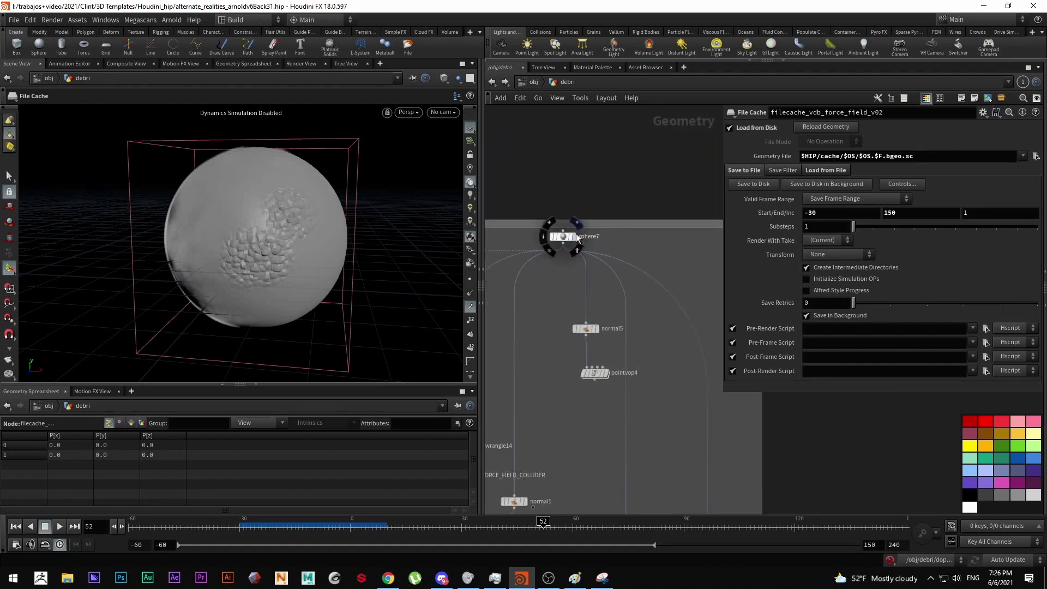
pyautogui.click(575, 223)
pyautogui.moveTo(536, 503); pyautogui.dragTo(600, 355, button='middle')
pyautogui.scroll(2, 617, 371)
pyautogui.click(631, 368)
pyautogui.click(628, 438)
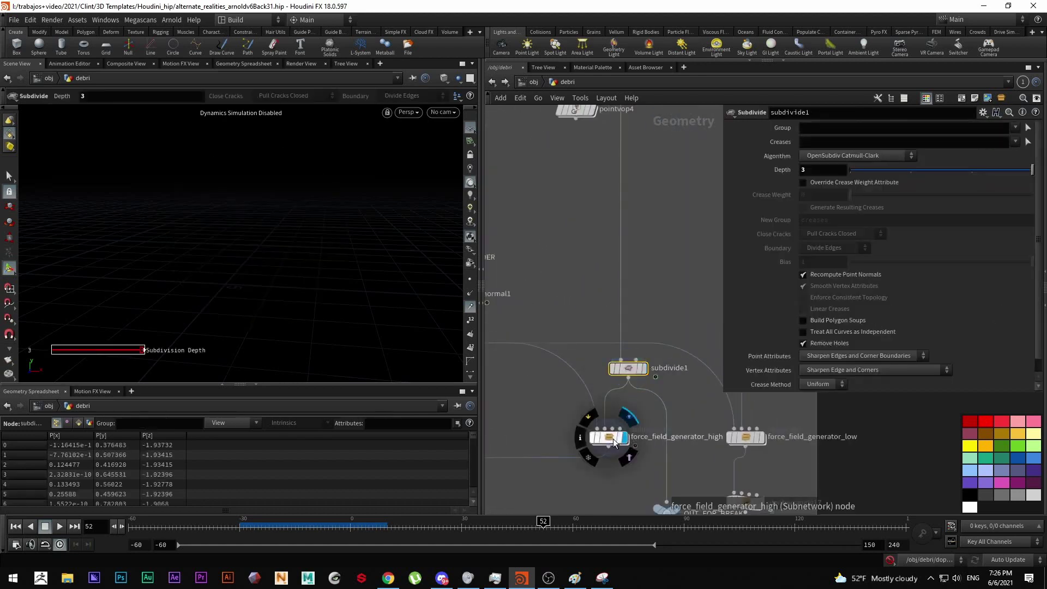
# Select force_field_generator_high and go to frame -21 to check its output.
pyautogui.scroll(-3, 703, 420)
pyautogui.moveTo(628, 414); pyautogui.dragTo(704, 406, button='middle')
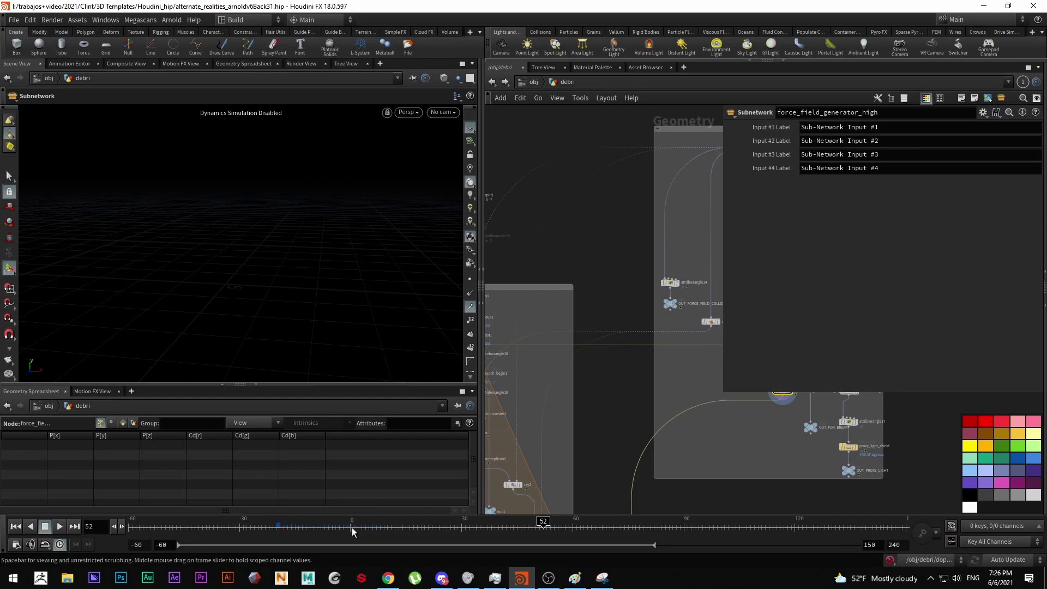
pyautogui.click(271, 532)
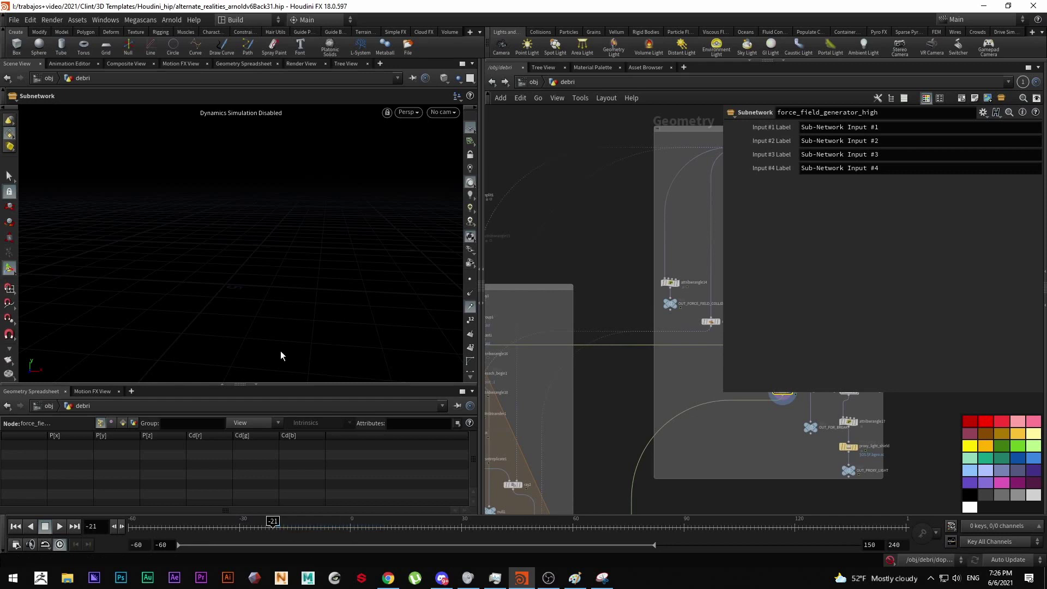
pyautogui.moveTo(588, 333); pyautogui.dragTo(542, 413, button='middle')
pyautogui.scroll(3, 647, 441)
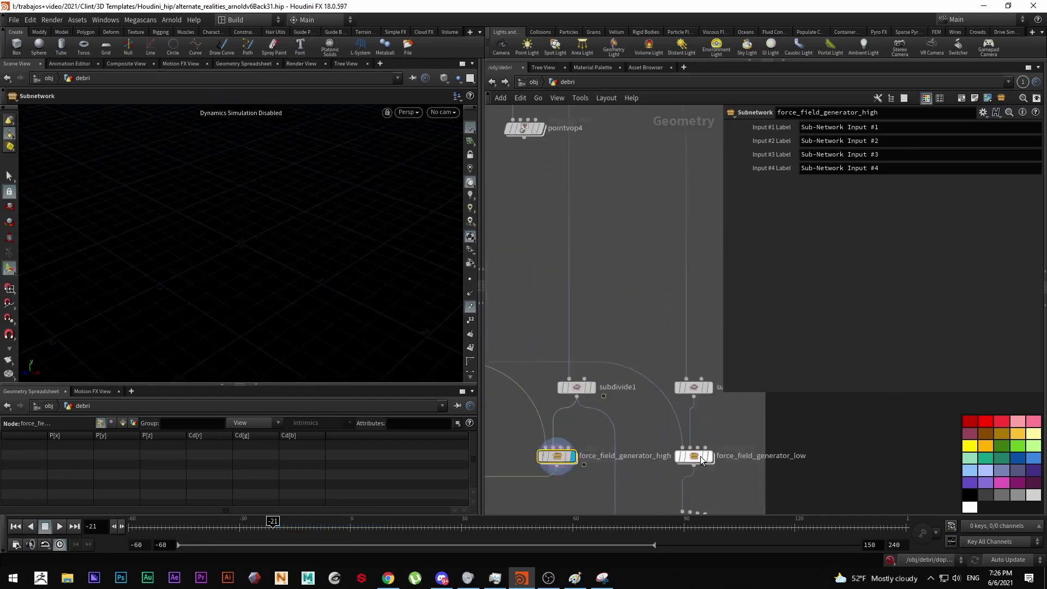
# Display force_field_generator_low and follow its branch down to the proxy_light_shield cache.
pyautogui.click(693, 456)
pyautogui.hotkey('space', 'g')
pyautogui.scroll(-3, 715, 398)
pyautogui.moveTo(715, 398); pyautogui.dragTo(639, 352, button='middle')
pyautogui.scroll(3, 639, 353)
pyautogui.moveTo(649, 412); pyautogui.dragTo(641, 260, button='middle')
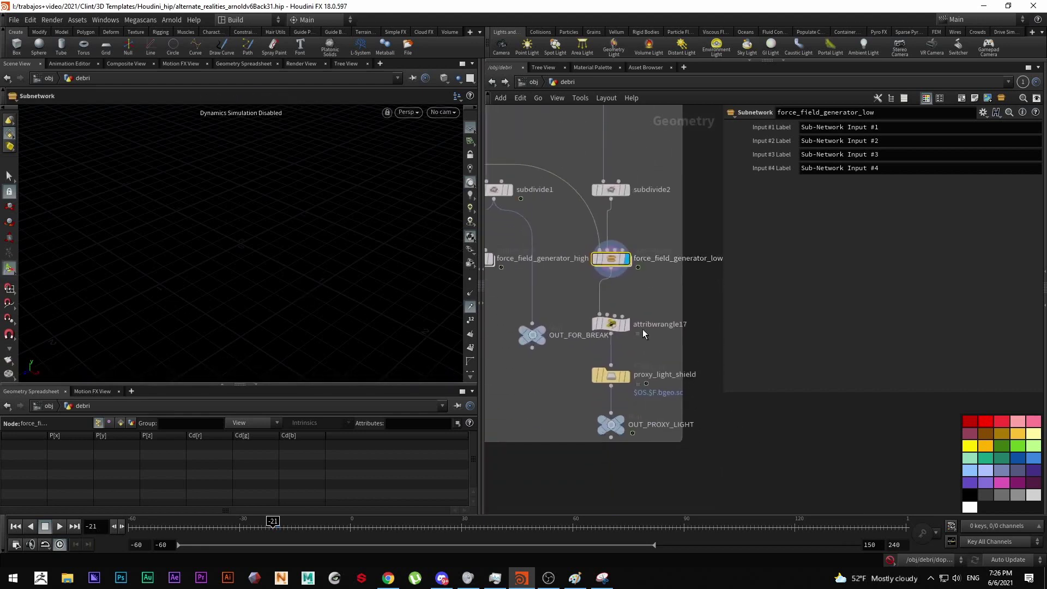
pyautogui.click(625, 378)
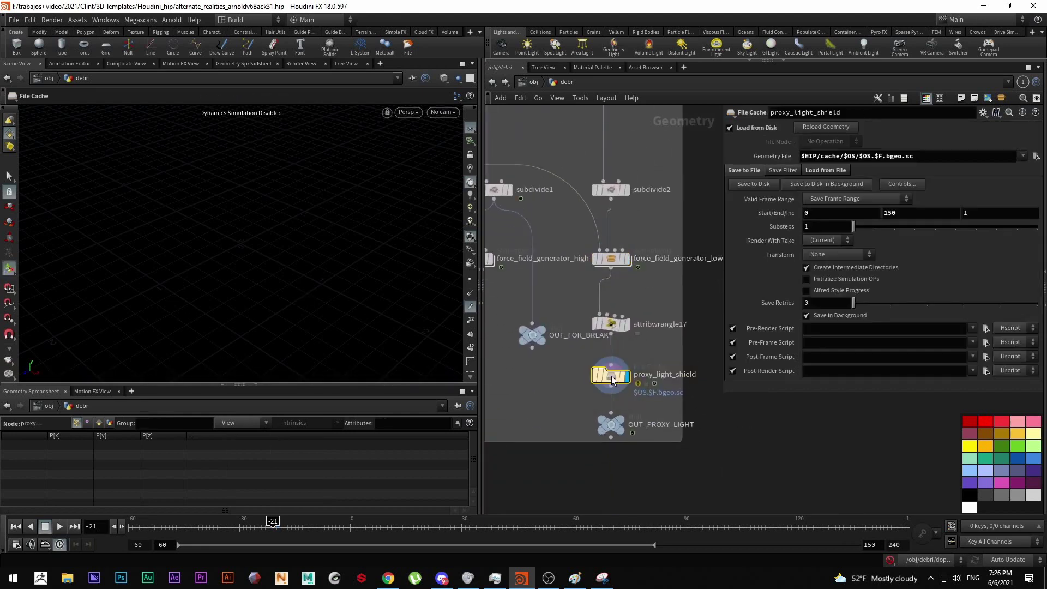
# Display OUT_FOR_BREAK and frame the subdivided sphere in the viewport.
pyautogui.moveTo(580, 381); pyautogui.dragTo(689, 381, button='middle')
pyautogui.scroll(-3, 602, 386)
pyautogui.moveTo(602, 386); pyautogui.dragTo(635, 415, button='middle')
pyautogui.scroll(3, 644, 412)
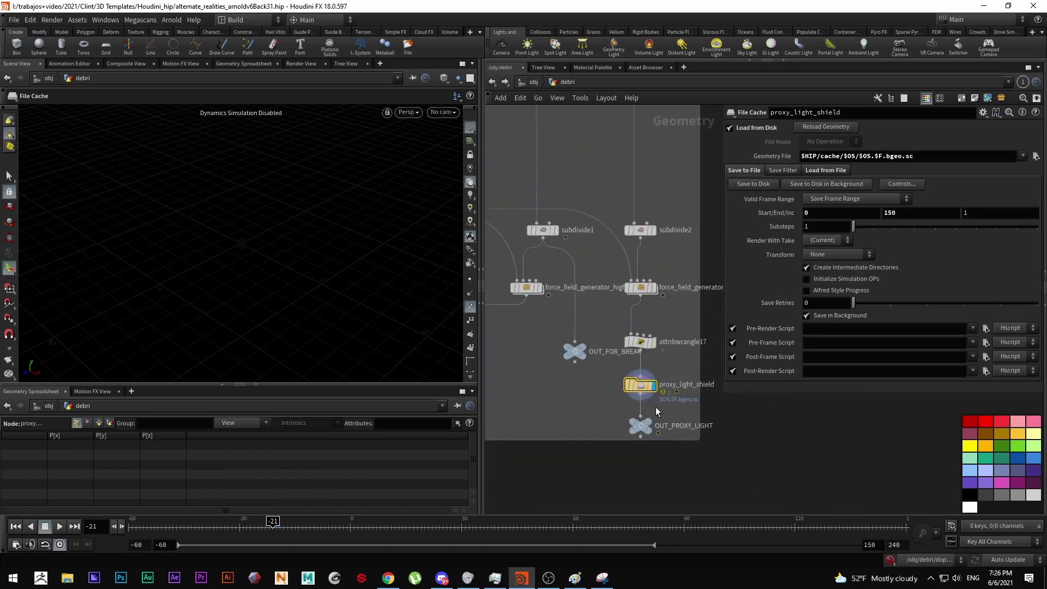
pyautogui.click(570, 338)
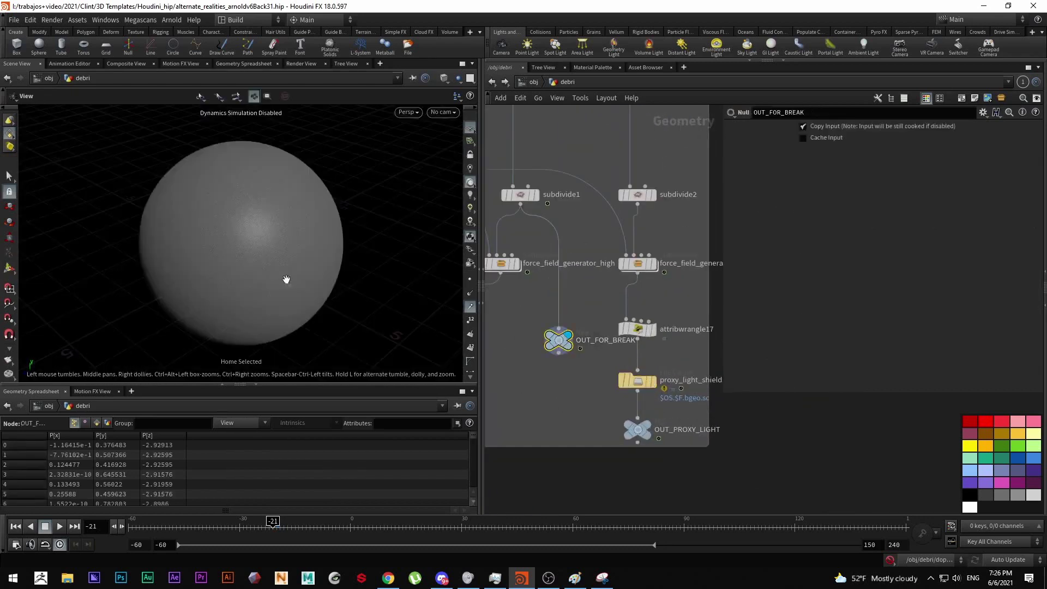
pyautogui.moveTo(513, 322); pyautogui.dragTo(598, 398, button='middle')
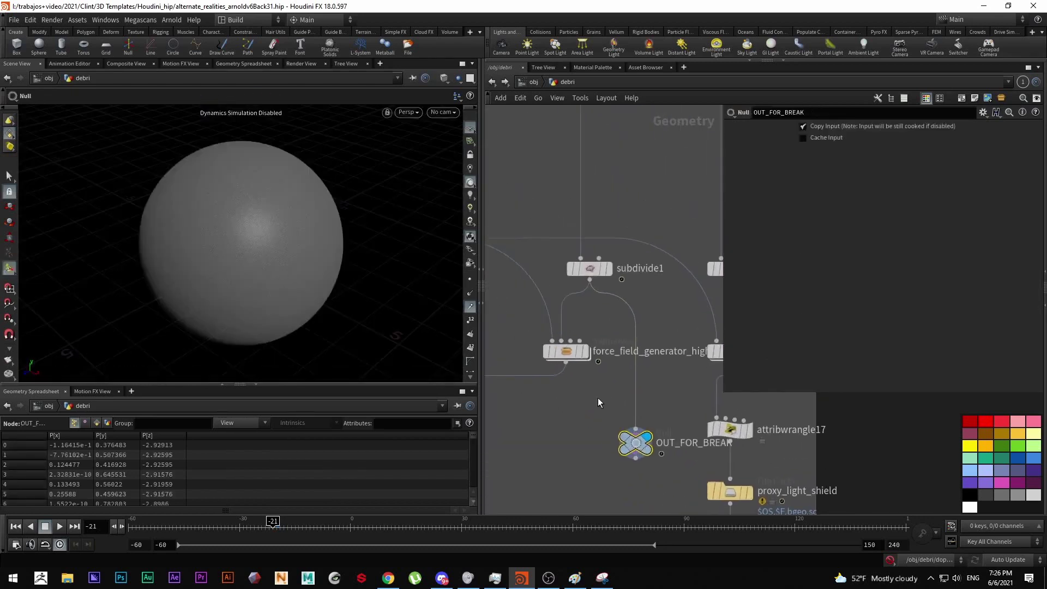
# Open force_field_generator_high, go to frame -15 and inspect the impact detail on the sphere up close.
pyautogui.doubleClick(570, 355)
pyautogui.scroll(-4, 503, 410)
pyautogui.click(398, 525)
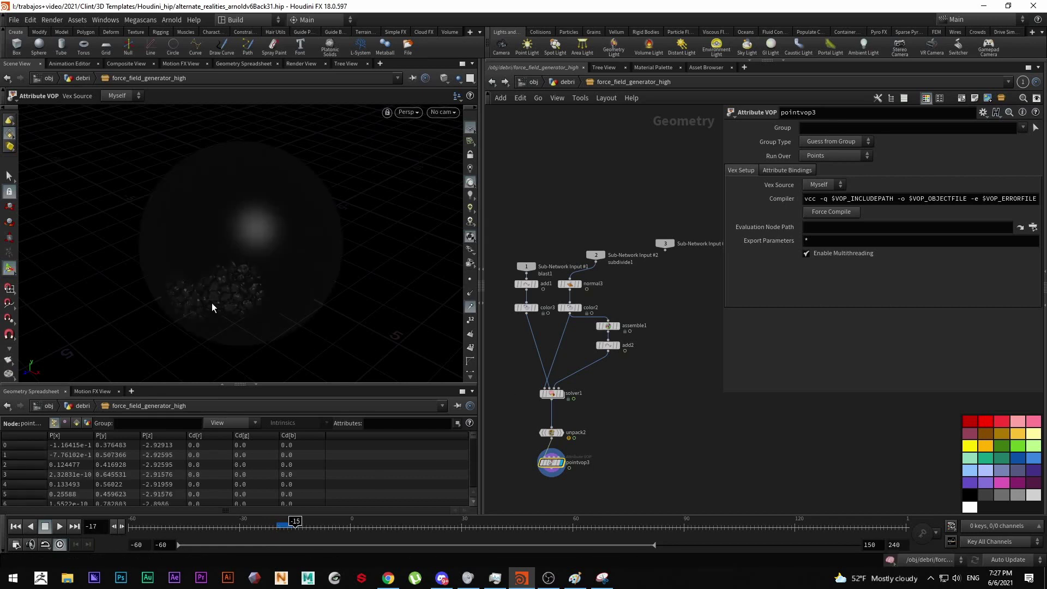
pyautogui.press('Escape')
pyautogui.scroll(3, 235, 295)
pyautogui.scroll(4, 238, 286)
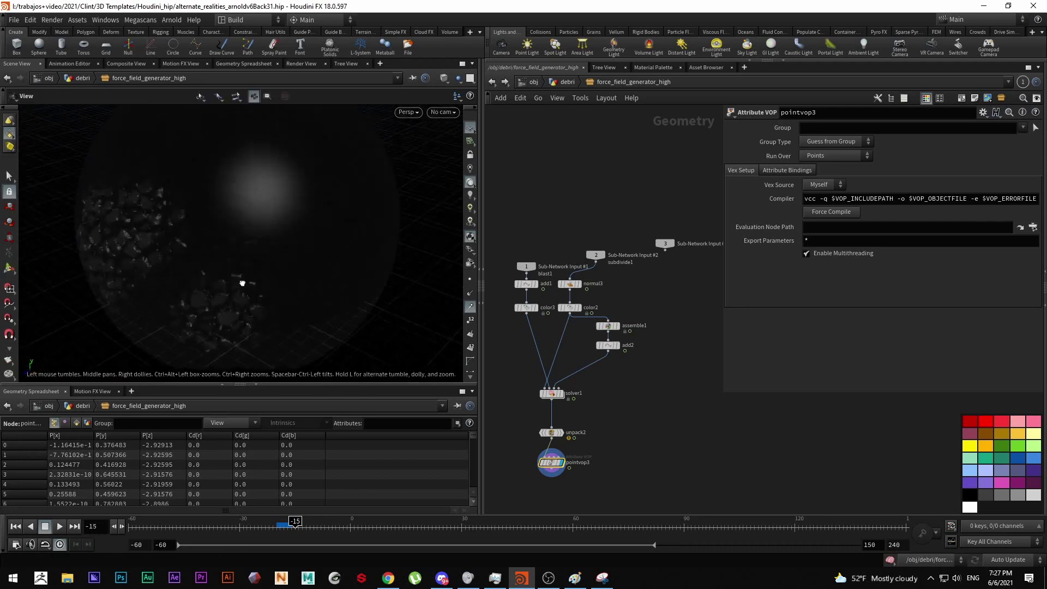
pyautogui.keyDown('alt'); pyautogui.moveTo(238, 287); pyautogui.dragTo(271, 256); pyautogui.keyUp('alt')
pyautogui.keyDown('alt'); pyautogui.moveTo(200, 288); pyautogui.dragTo(210, 257); pyautogui.keyUp('alt')
pyautogui.scroll(2, 211, 257)
# Compare the white impact points of color3 with the black sphere of color2.
pyautogui.moveTo(547, 324); pyautogui.dragTo(552, 336, button='middle')
pyautogui.scroll(3, 526, 282)
pyautogui.click(551, 347)
pyautogui.click(526, 348)
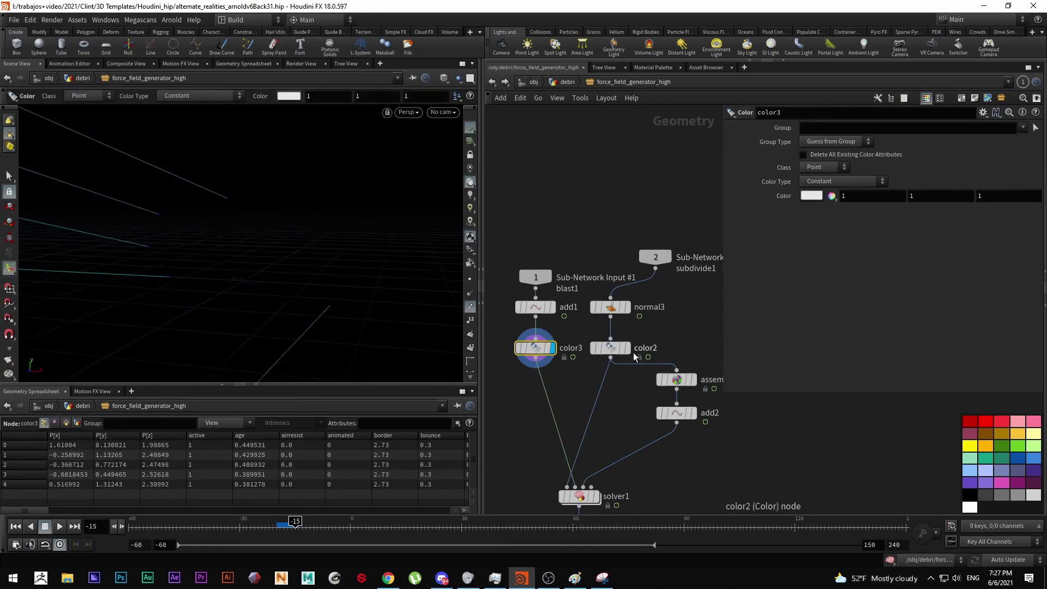
pyautogui.click(625, 348)
pyautogui.click(610, 347)
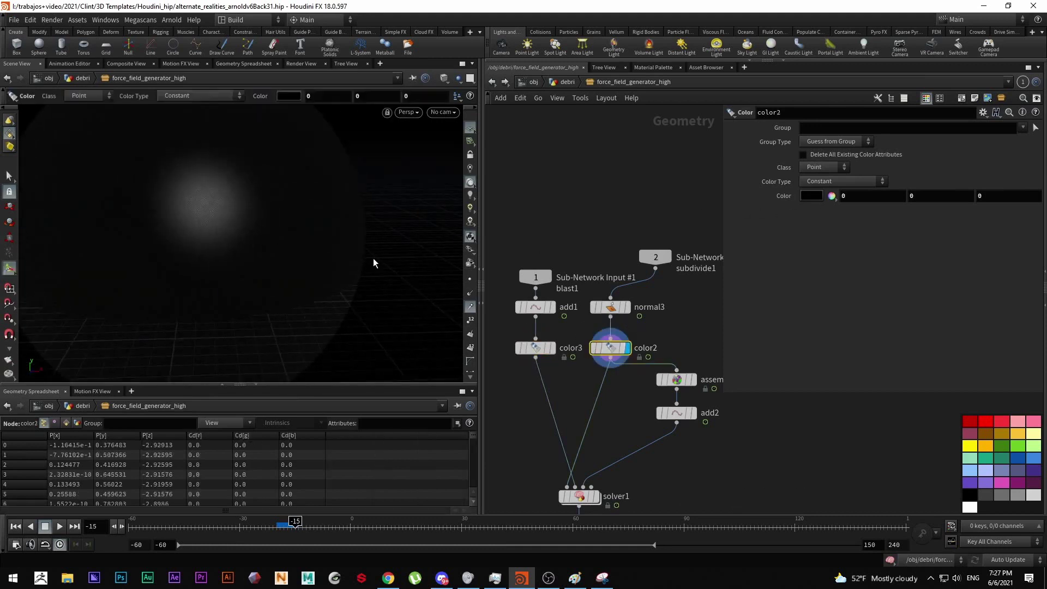
pyautogui.keyDown('alt'); pyautogui.moveTo(201, 251); pyautogui.dragTo(256, 245, button='middle'); pyautogui.keyUp('alt')
# Display add2 below assemble1 to inspect the single point it keeps from the sphere.
pyautogui.moveTo(593, 403); pyautogui.dragTo(560, 358, button='middle')
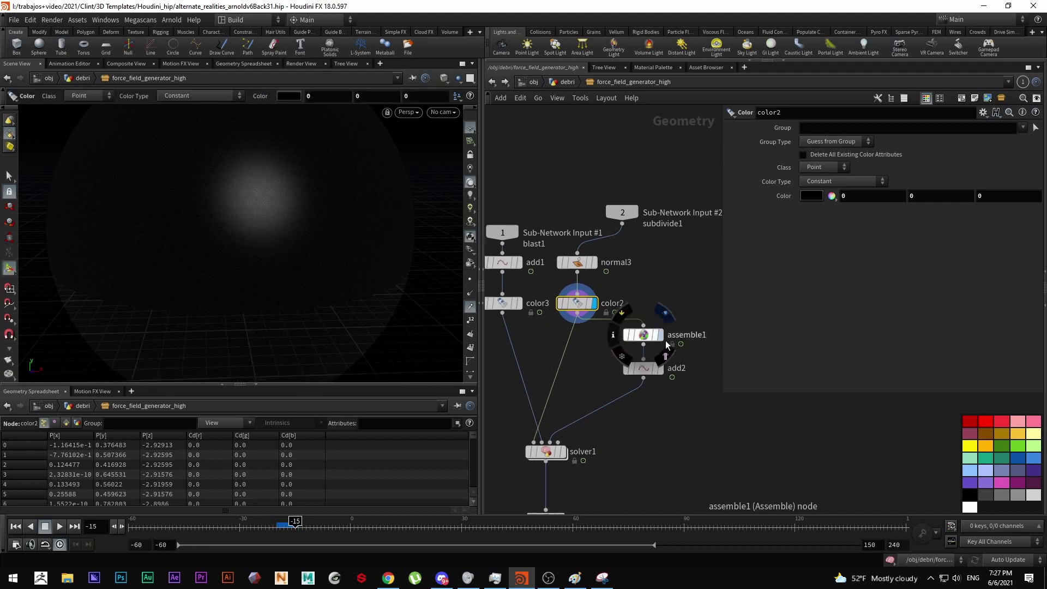
pyautogui.click(661, 369)
pyautogui.click(642, 369)
pyautogui.keyDown('alt'); pyautogui.moveTo(256, 239); pyautogui.dragTo(196, 243); pyautogui.keyUp('alt')
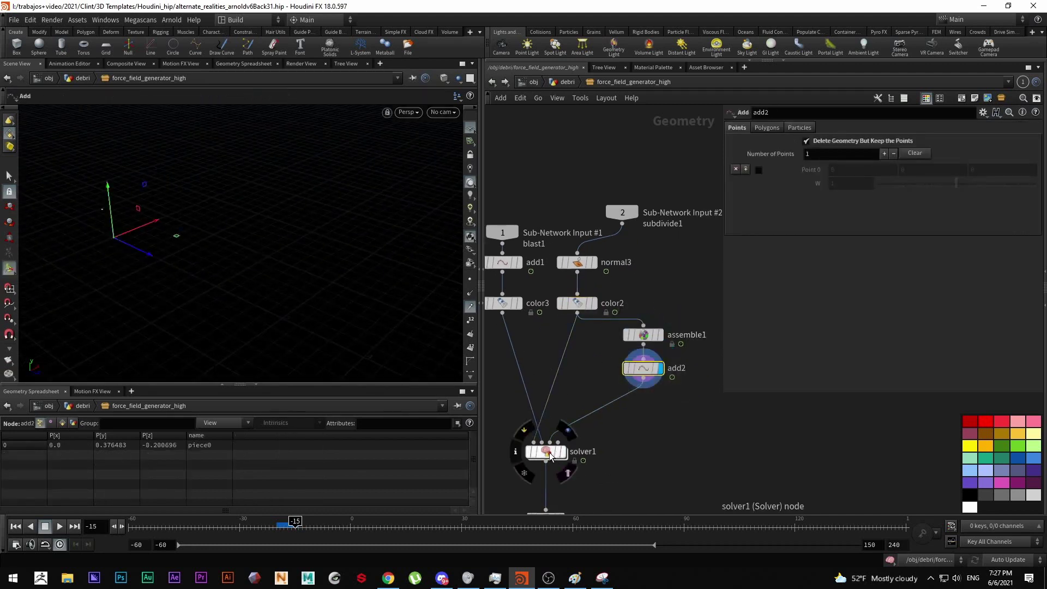
# Open the solver1 network and inspect the blurred color result of attribblur2 on the sphere.
pyautogui.doubleClick(549, 456)
pyautogui.scroll(-3, 625, 422)
pyautogui.keyDown('alt'); pyautogui.moveTo(153, 255); pyautogui.dragTo(191, 259); pyautogui.keyUp('alt')
pyautogui.keyDown('alt'); pyautogui.moveTo(197, 261); pyautogui.dragTo(379, 299, button='middle'); pyautogui.keyUp('alt')
pyautogui.moveTo(378, 299); pyautogui.dragTo(177, 272)
pyautogui.moveTo(269, 363); pyautogui.dragTo(208, 311)
pyautogui.scroll(5, 610, 328)
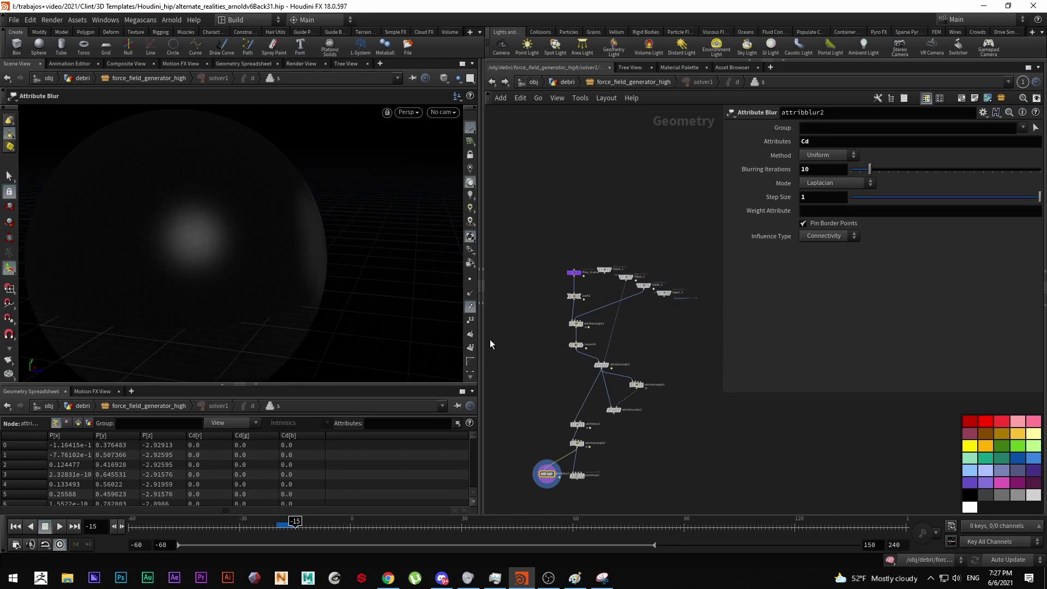
pyautogui.hotkey('shift', 'd')
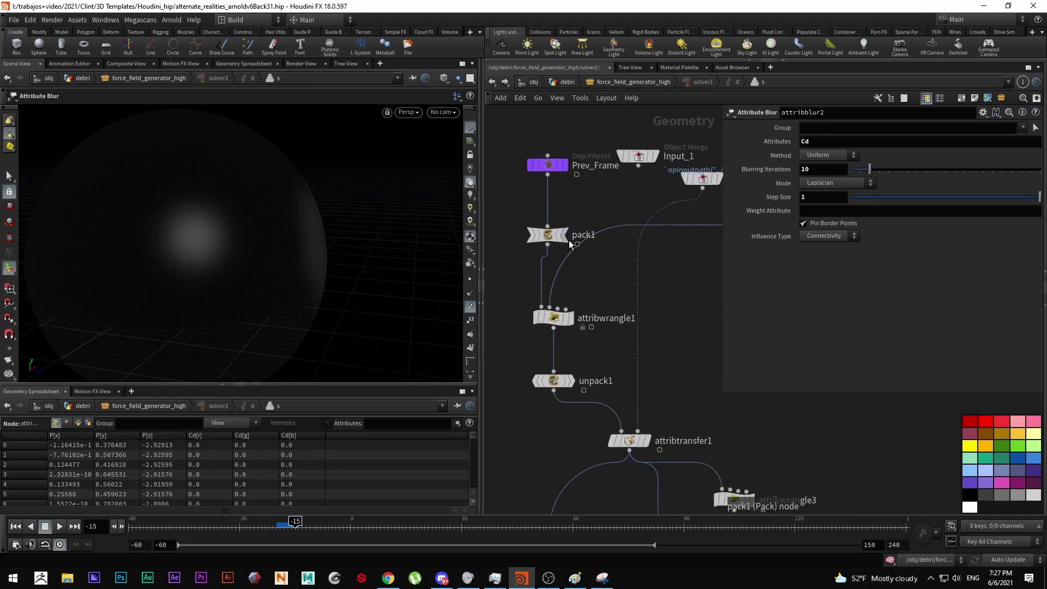
# Display attribwrangle1 and review the expression that repositions the packed previous frame.
pyautogui.moveTo(547, 239)
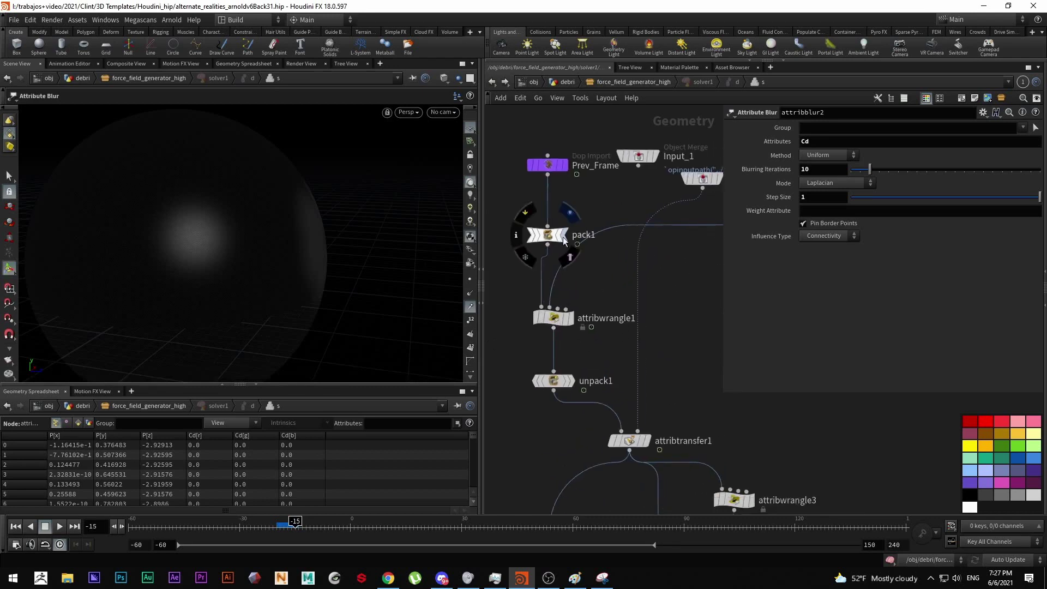
pyautogui.click(554, 317)
pyautogui.moveTo(302, 262); pyautogui.dragTo(210, 257, button='middle')
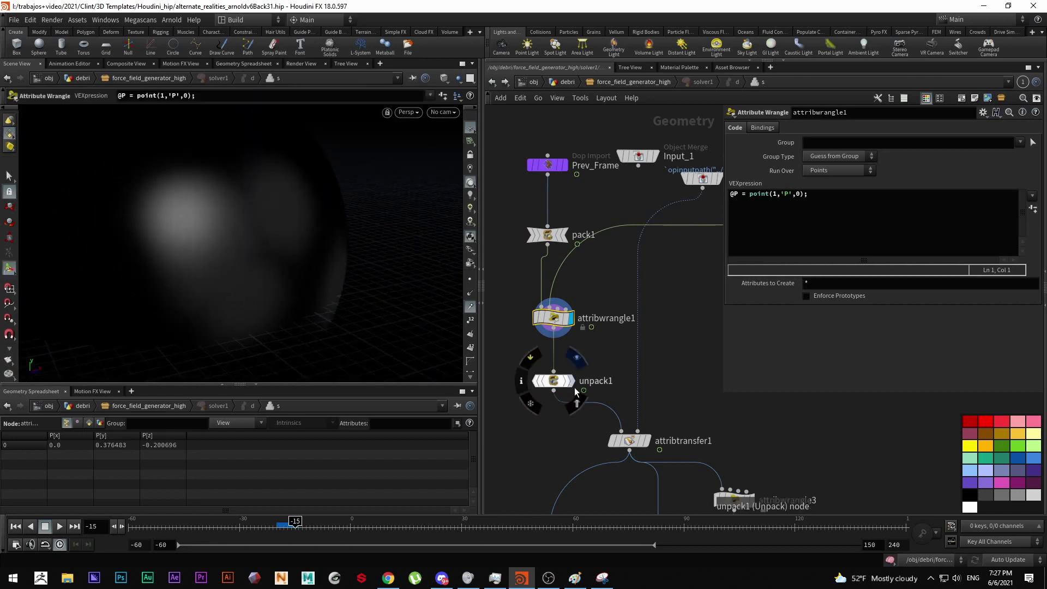
pyautogui.scroll(-3, 540, 276)
pyautogui.scroll(3, 601, 367)
# Display attribtransfer1 and review the conditions for transferring impact color onto the sphere.
pyautogui.click(600, 368)
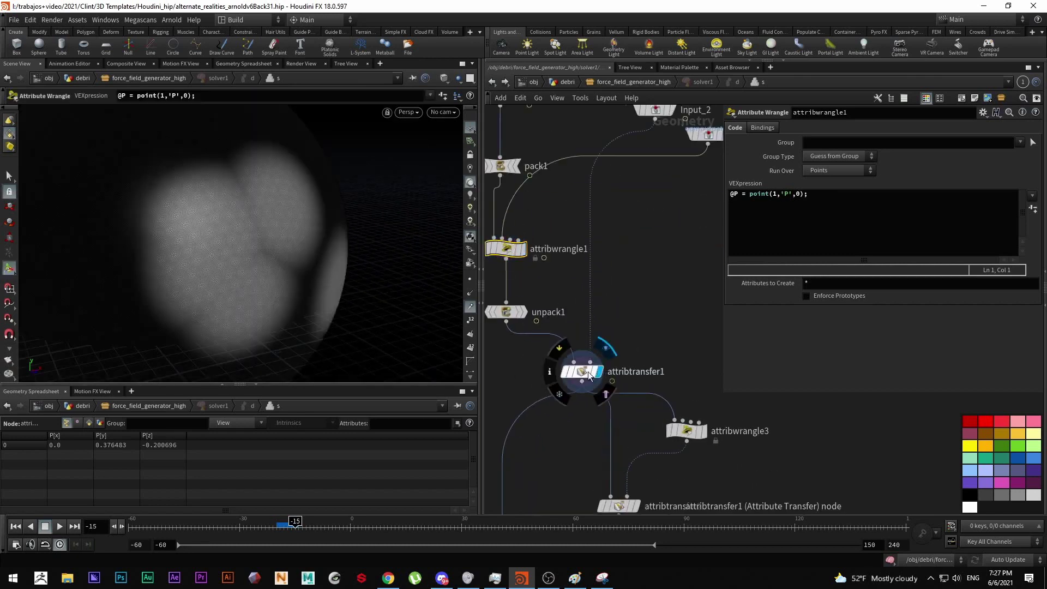
pyautogui.click(580, 371)
pyautogui.scroll(-2, 538, 397)
pyautogui.moveTo(538, 397); pyautogui.dragTo(577, 325, button='middle')
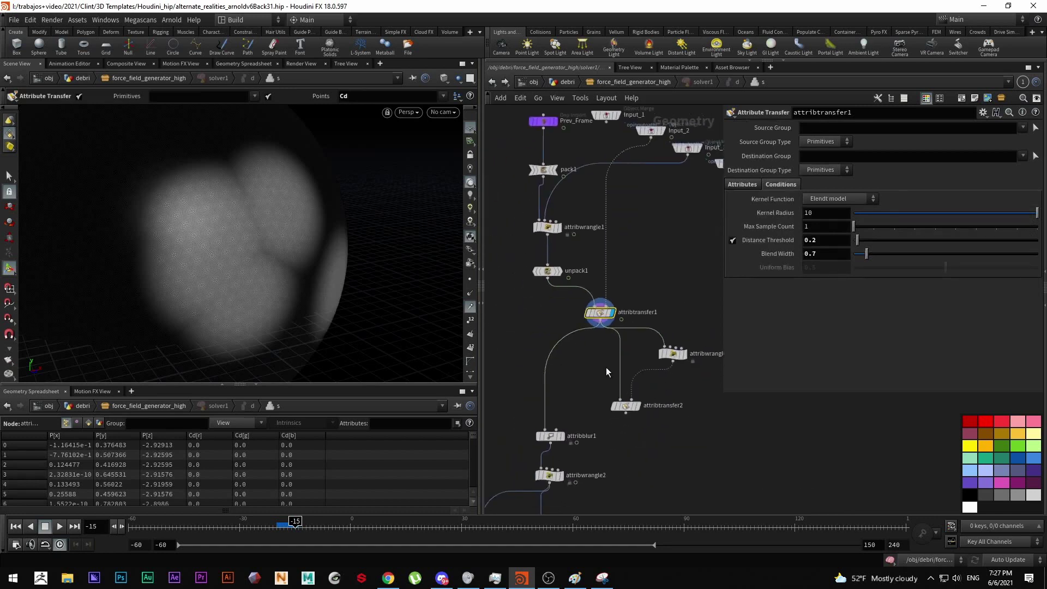
# Step through attribblur1, attribwrangle2 and pointvop1 in the viewport to compare how each changes the impact color and surface.
pyautogui.moveTo(593, 411); pyautogui.dragTo(586, 352, button='middle')
pyautogui.scroll(2, 564, 379)
pyautogui.click(559, 370)
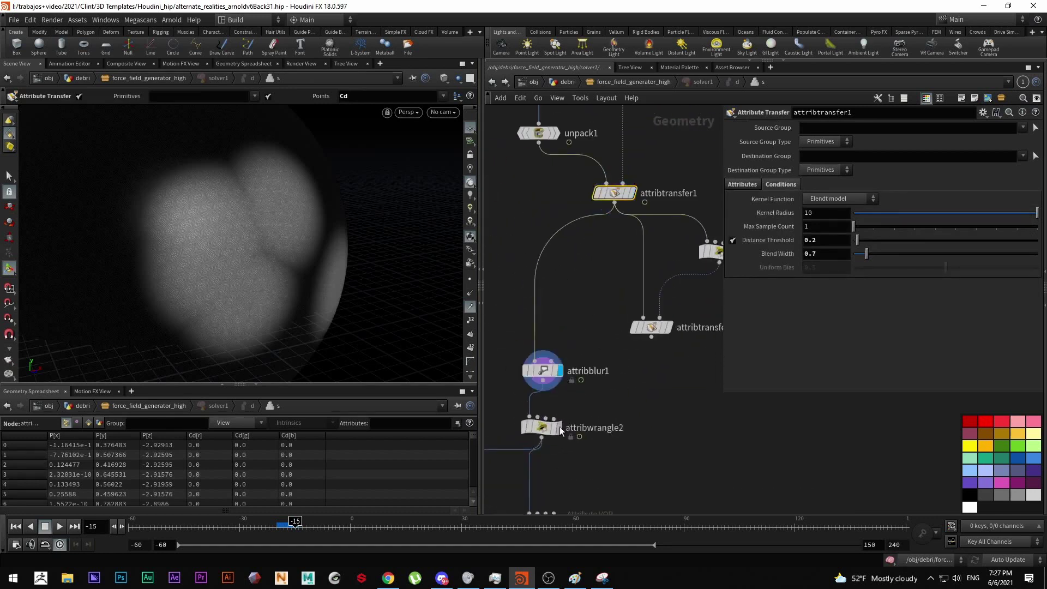
pyautogui.click(558, 427)
pyautogui.click(541, 427)
pyautogui.moveTo(619, 375); pyautogui.dragTo(643, 293, button='middle')
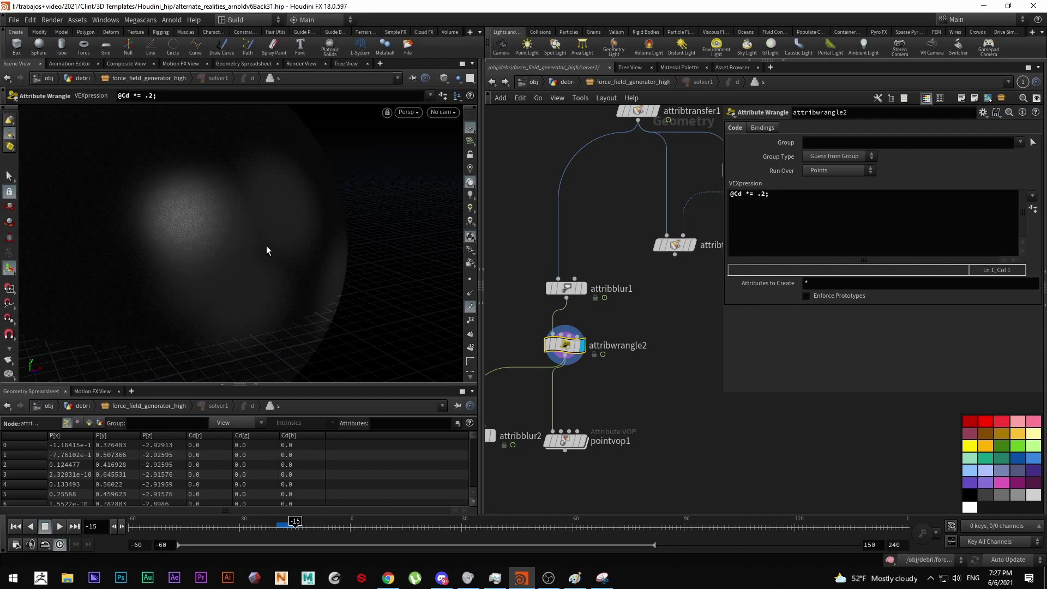
pyautogui.click(584, 442)
pyautogui.moveTo(228, 247); pyautogui.dragTo(331, 250)
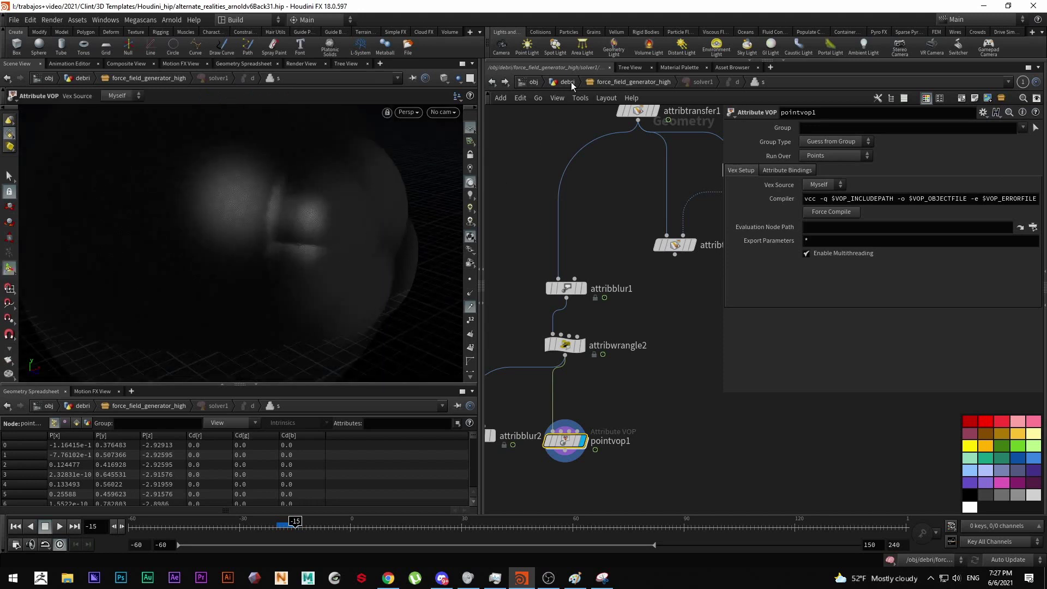
# Return to force_field_generator_high, inspect the displaced surface of pointvop3 up close and open its VOP network.
pyautogui.click(626, 82)
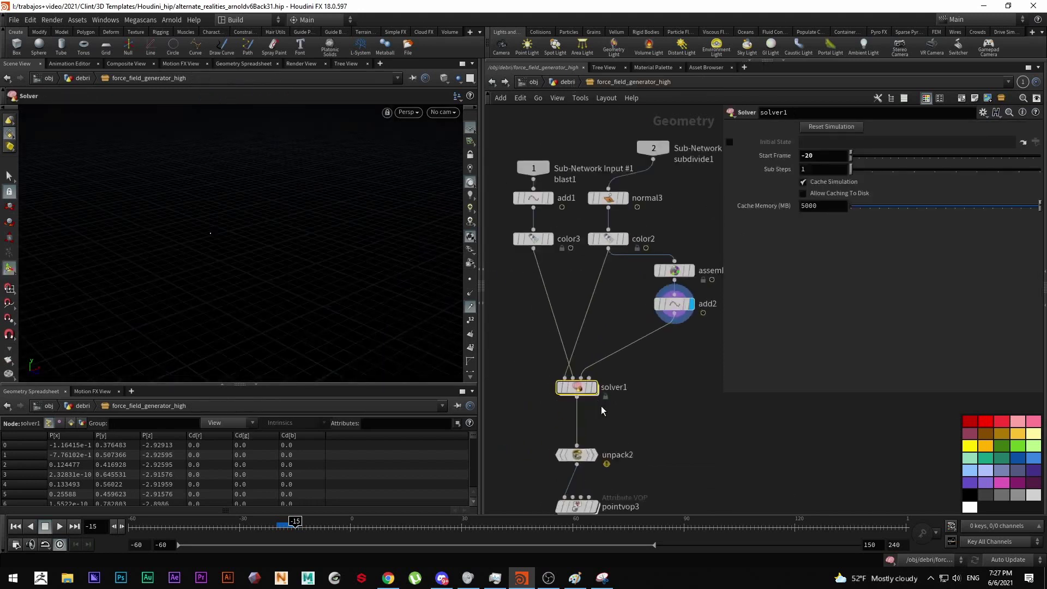
pyautogui.scroll(3, 604, 404)
pyautogui.click(599, 413)
pyautogui.moveTo(631, 450); pyautogui.dragTo(583, 413)
pyautogui.keyDown('alt'); pyautogui.moveTo(358, 213); pyautogui.dragTo(236, 296); pyautogui.keyUp('alt')
pyautogui.doubleClick(584, 412)
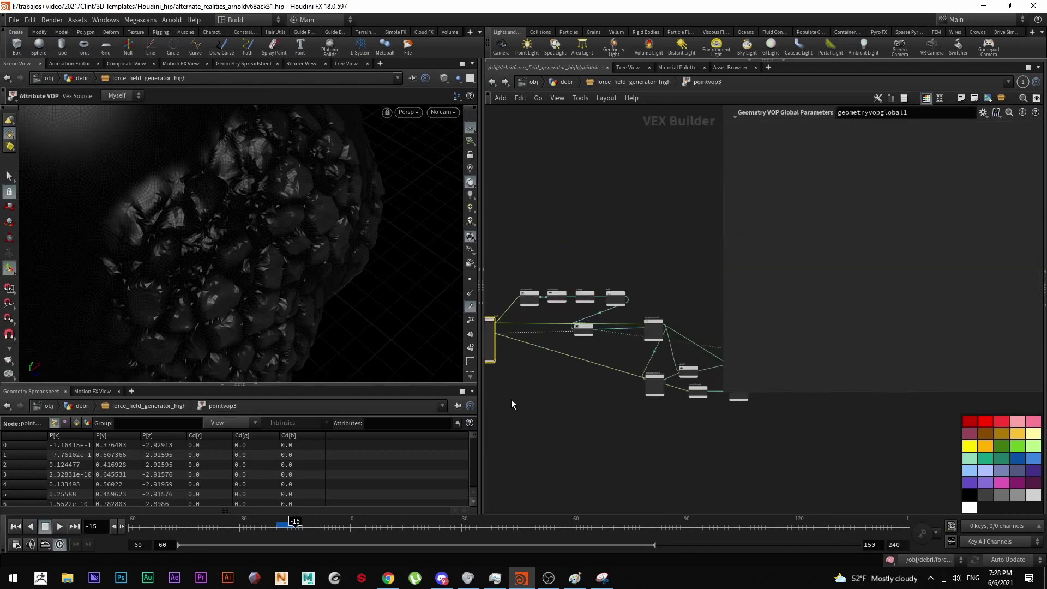
# Shrink the parameter pane and review the Voronoi noise chain in pointvop3, checking the settings of clamp1 and fit1.
pyautogui.moveTo(721, 394); pyautogui.dragTo(908, 281)
pyautogui.scroll(5, 637, 261)
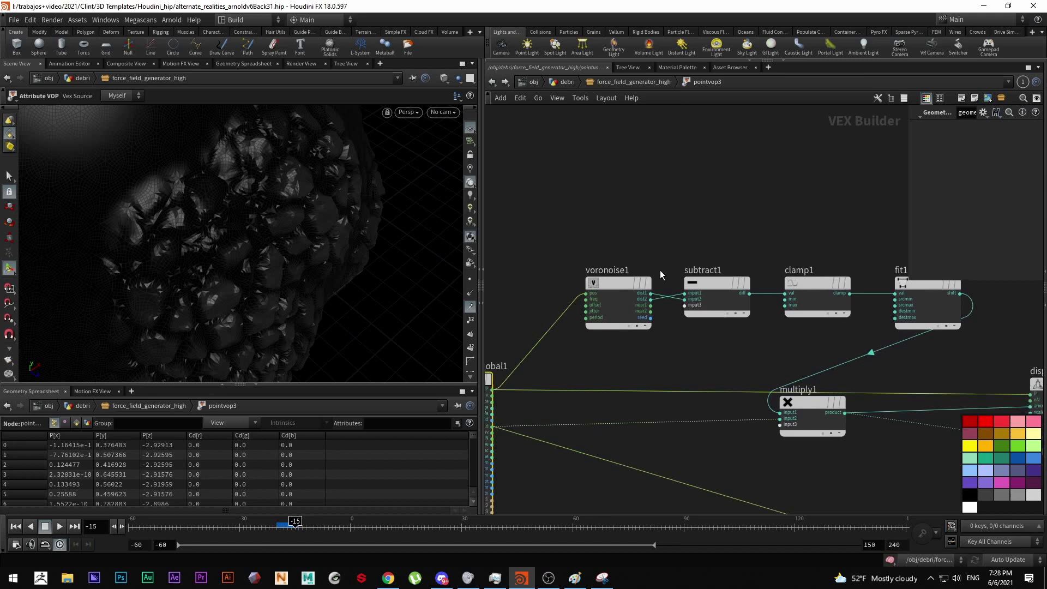
pyautogui.click(643, 283)
pyautogui.moveTo(806, 295); pyautogui.dragTo(693, 286, button='middle')
pyautogui.click(674, 308)
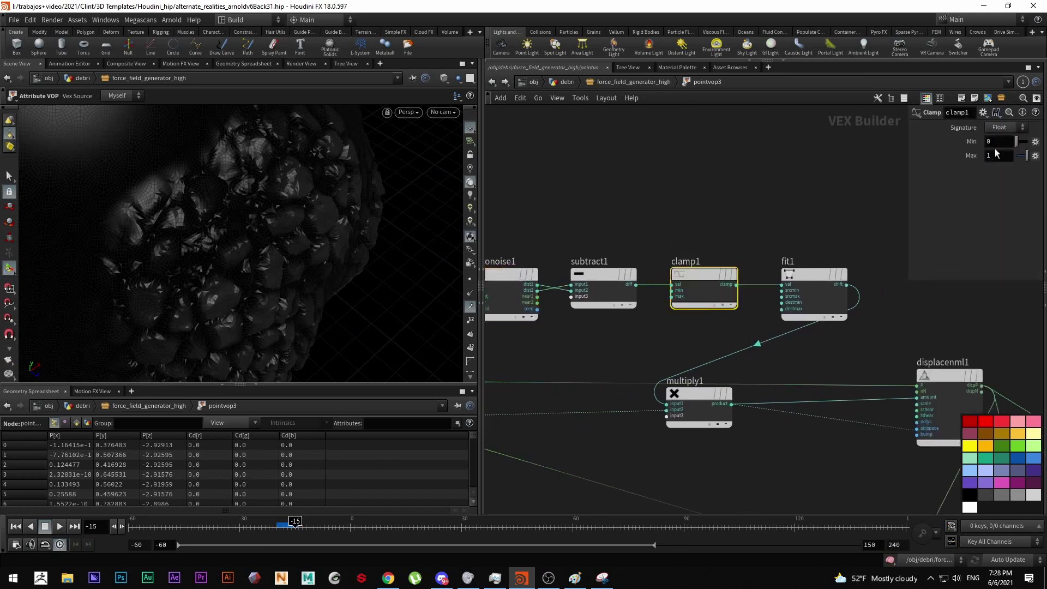
pyautogui.moveTo(798, 214); pyautogui.dragTo(760, 175, button='middle')
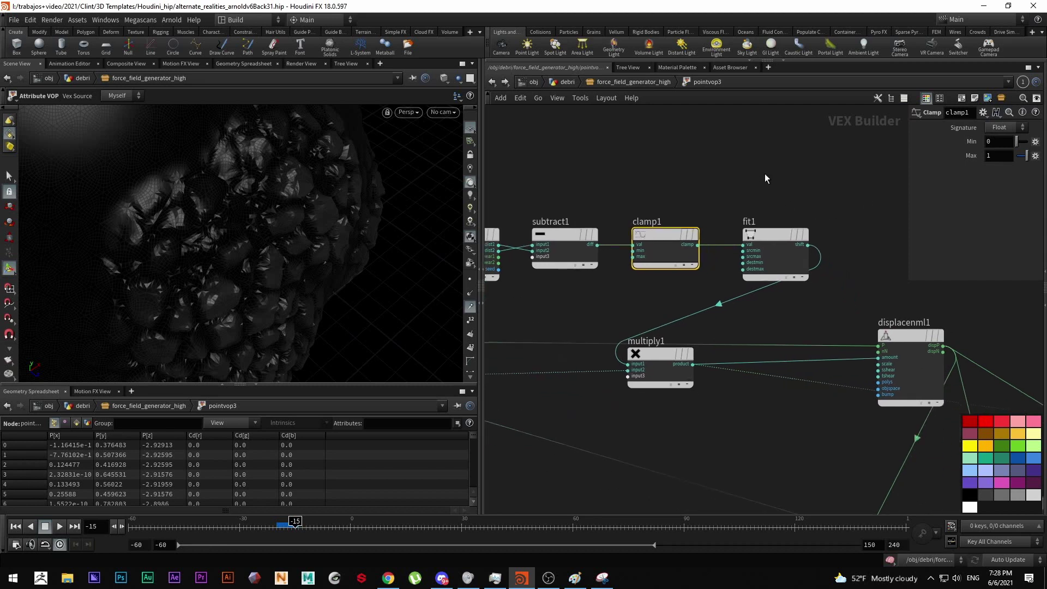
pyautogui.click(768, 262)
pyautogui.scroll(-3, 797, 281)
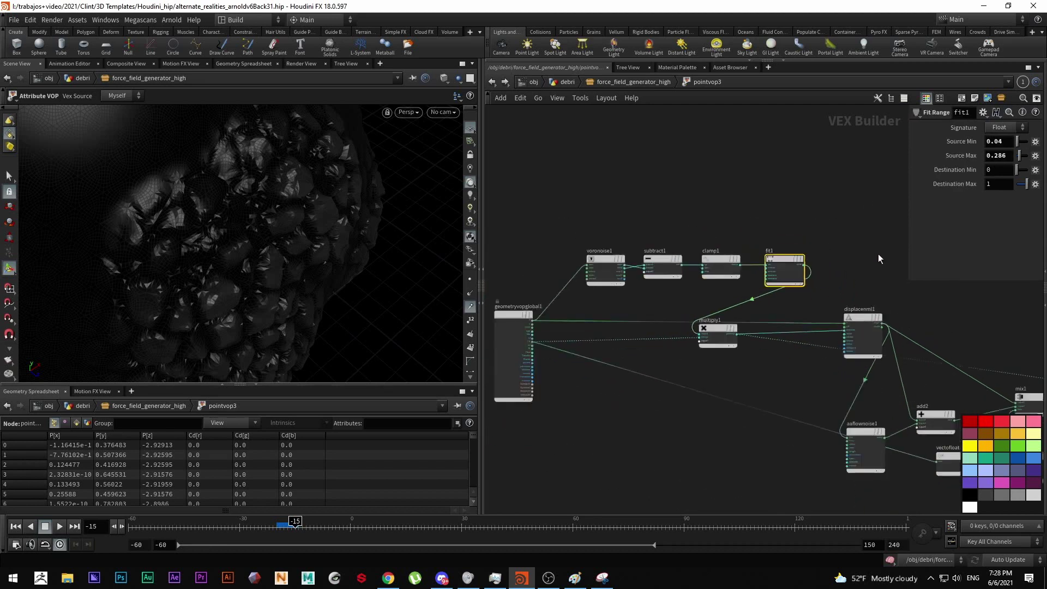
pyautogui.moveTo(851, 270); pyautogui.dragTo(801, 259, button='middle')
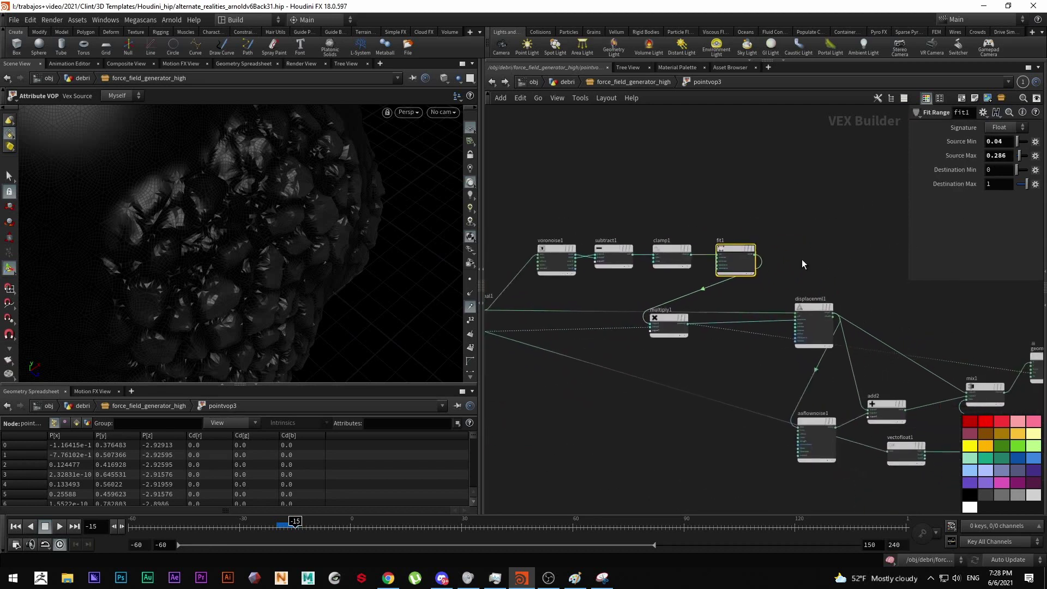
# Wire fit1 into the Cd input of geometryvopoutput1 to preview the Voronoi cells as surface color, and undo the connection.
pyautogui.click(754, 254)
pyautogui.scroll(5, 837, 327)
pyautogui.click(891, 328)
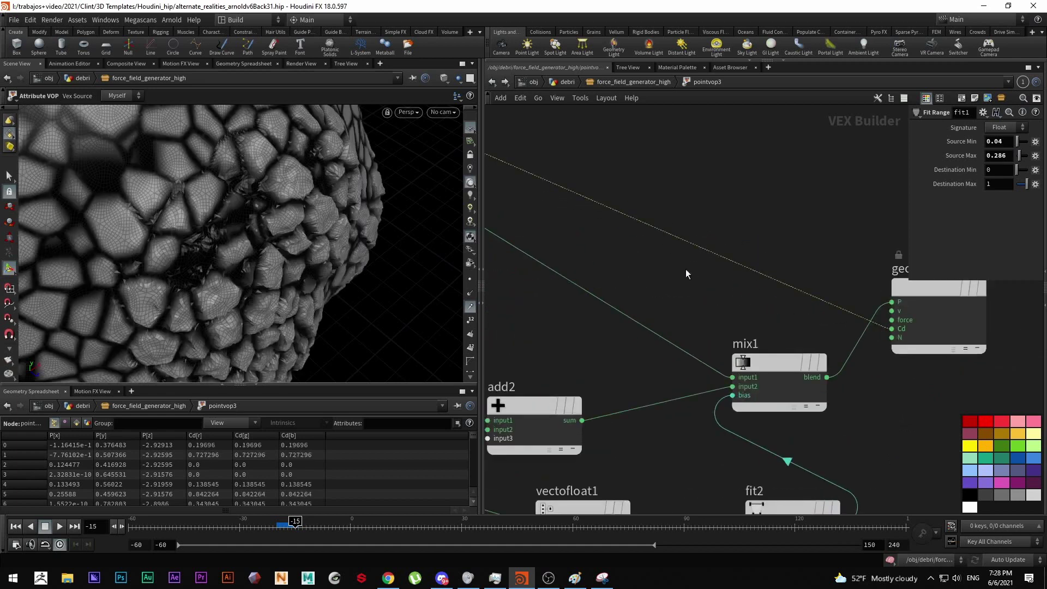
pyautogui.keyDown('alt'); pyautogui.moveTo(233, 294); pyautogui.dragTo(176, 267, button='right'); pyautogui.keyUp('alt')
pyautogui.keyDown('alt'); pyautogui.moveTo(176, 266); pyautogui.dragTo(294, 243); pyautogui.keyUp('alt')
pyautogui.keyDown('alt'); pyautogui.moveTo(294, 243); pyautogui.dragTo(256, 255, button='right'); pyautogui.keyUp('alt')
pyautogui.keyDown('alt'); pyautogui.moveTo(256, 255); pyautogui.dragTo(257, 193); pyautogui.keyUp('alt')
pyautogui.hotkey('ctrl', 'z')
# Try another upstream output on the Cd input of geometryvopoutput1 to preview it on the sphere.
pyautogui.moveTo(610, 228); pyautogui.dragTo(729, 218, button='middle')
pyautogui.scroll(-4, 730, 218)
pyautogui.moveTo(693, 267); pyautogui.dragTo(606, 265, button='middle')
pyautogui.scroll(4, 606, 265)
pyautogui.click(542, 211)
pyautogui.scroll(-4, 662, 337)
pyautogui.moveTo(662, 337); pyautogui.dragTo(793, 317, button='middle')
pyautogui.scroll(4, 787, 314)
pyautogui.scroll(1, 787, 314)
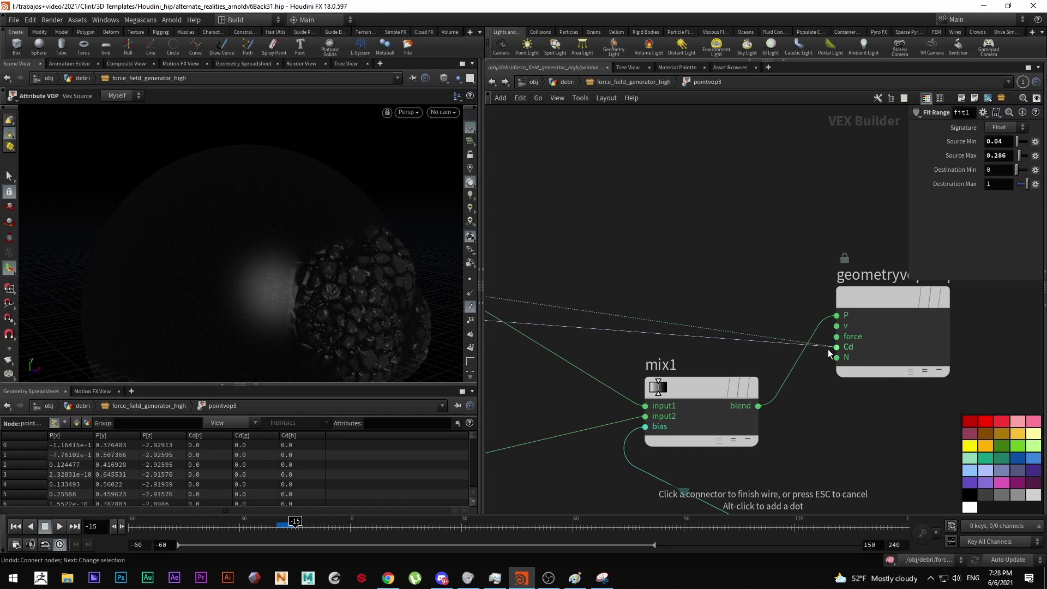
pyautogui.click(828, 349)
pyautogui.scroll(-4, 604, 333)
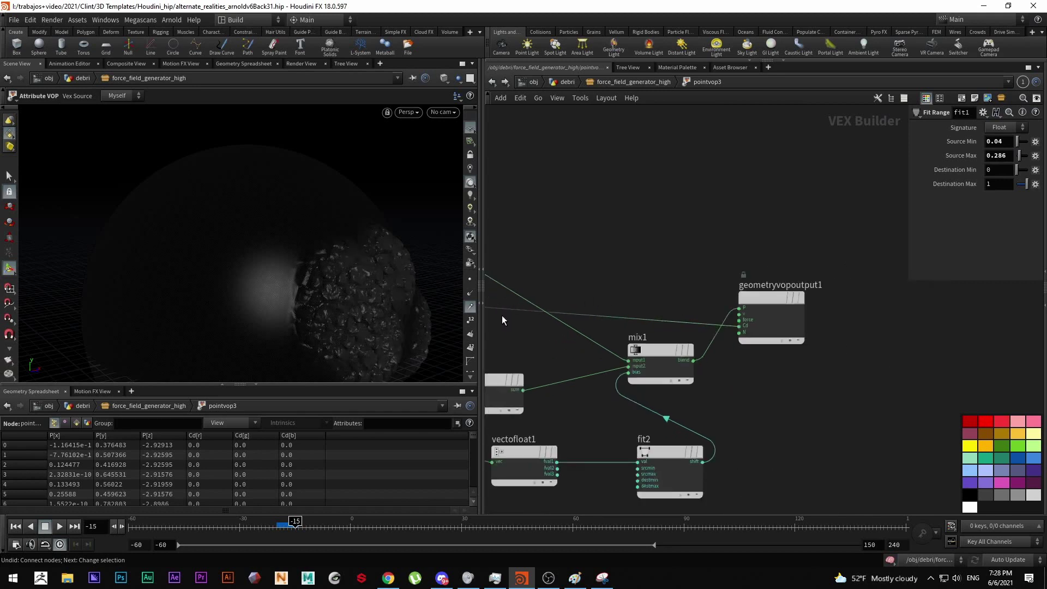
pyautogui.press('Escape')
# Inspect the impact glow and the displaced cells up close from several angles, and restore the original Cd connection.
pyautogui.scroll(5, 378, 307)
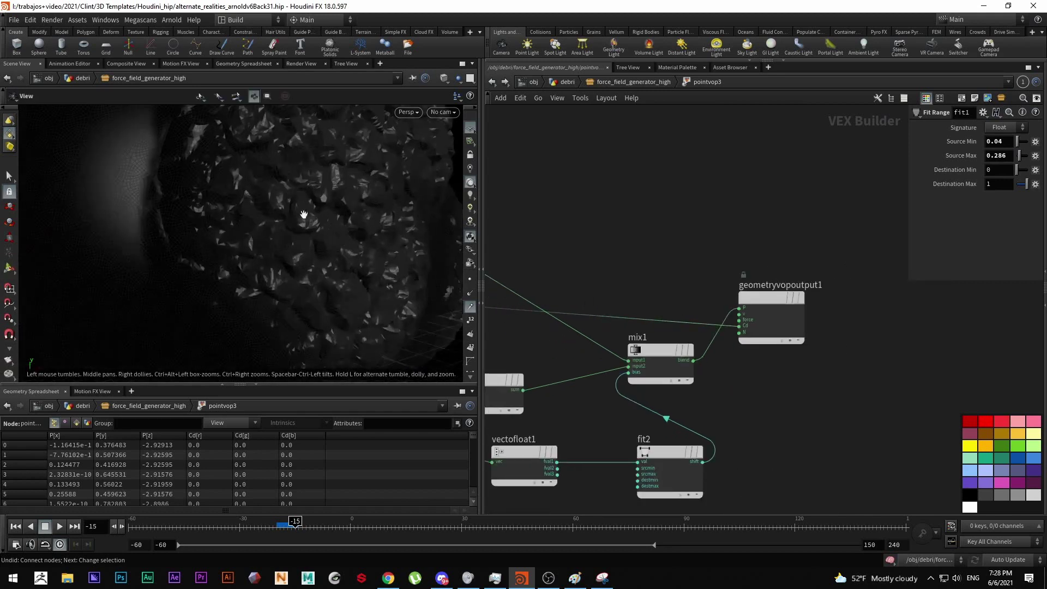
pyautogui.moveTo(328, 175); pyautogui.dragTo(141, 251)
pyautogui.press('Return')
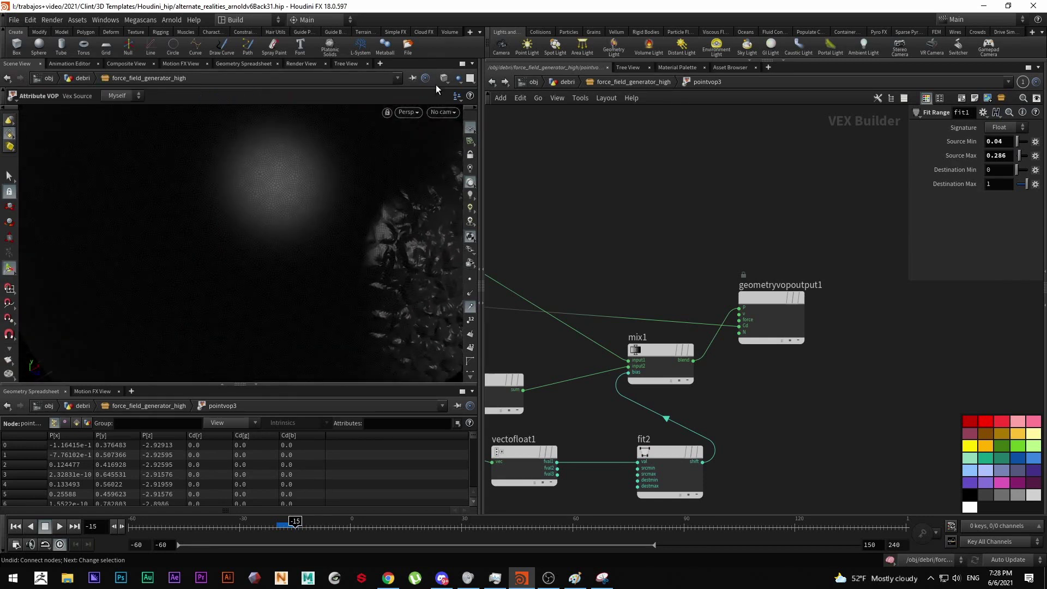
pyautogui.click(442, 77)
pyautogui.click(463, 158)
pyautogui.moveTo(390, 238); pyautogui.dragTo(321, 283)
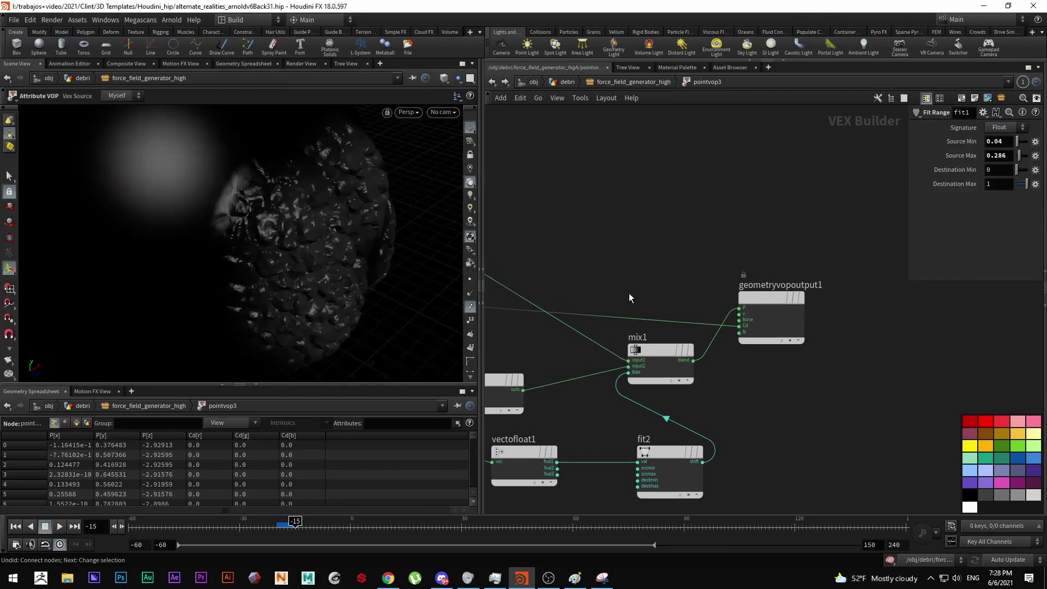
pyautogui.scroll(-5, 715, 259)
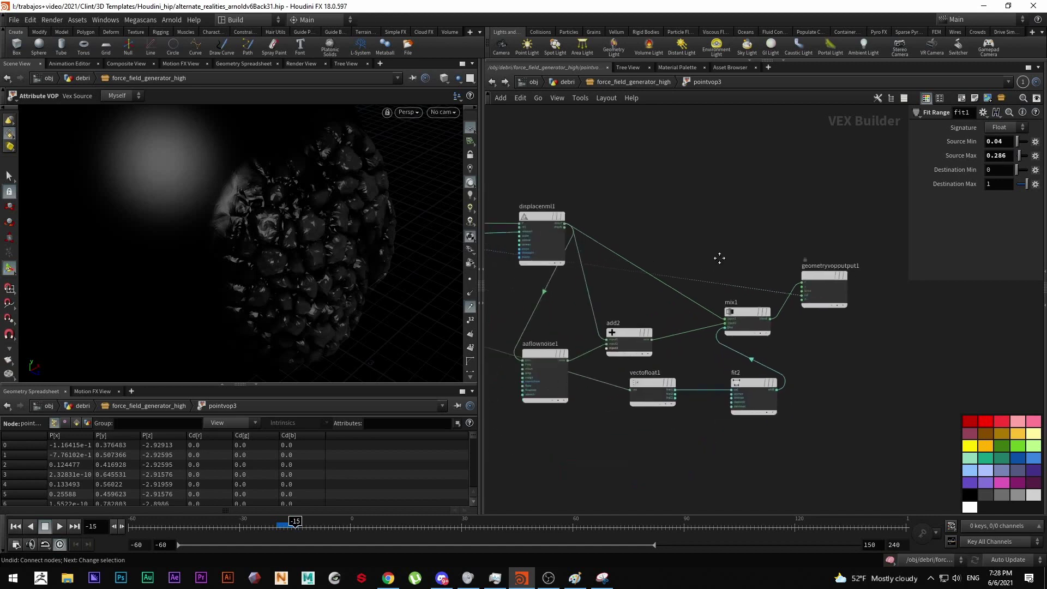
# Review the aaflownoise1 settings and follow how its noise feeds through add2 into mix1.
pyautogui.scroll(5, 300, 227)
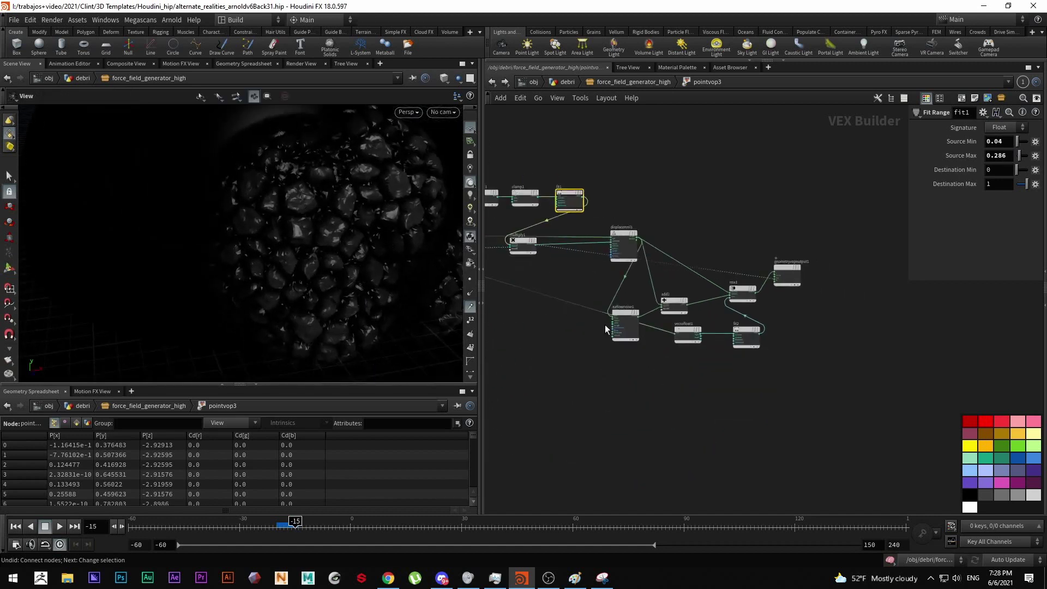
pyautogui.scroll(4, 605, 325)
pyautogui.moveTo(646, 303); pyautogui.dragTo(641, 284)
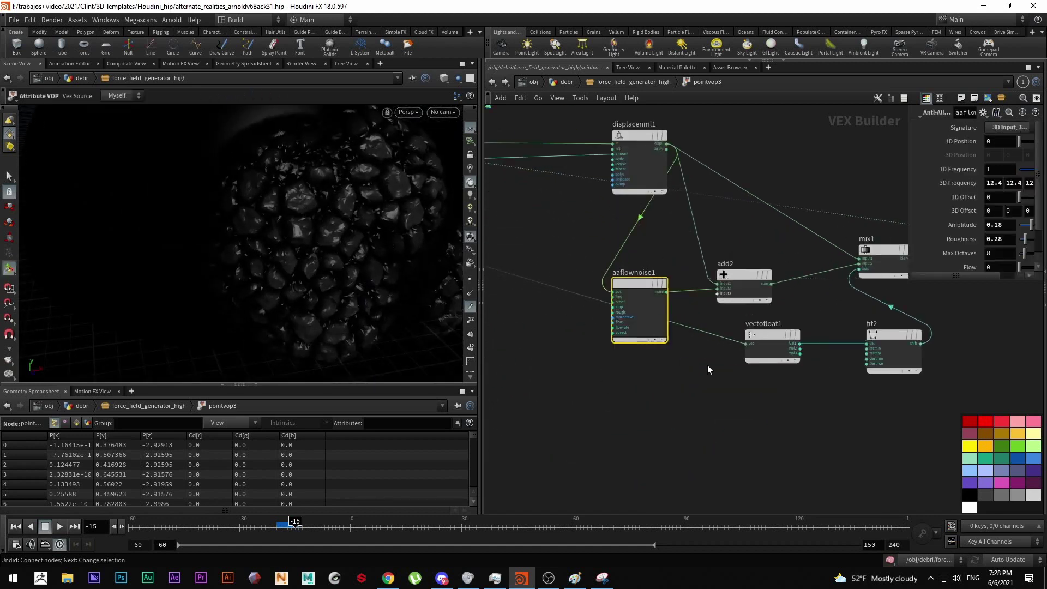
pyautogui.moveTo(707, 365); pyautogui.dragTo(633, 371, button='middle')
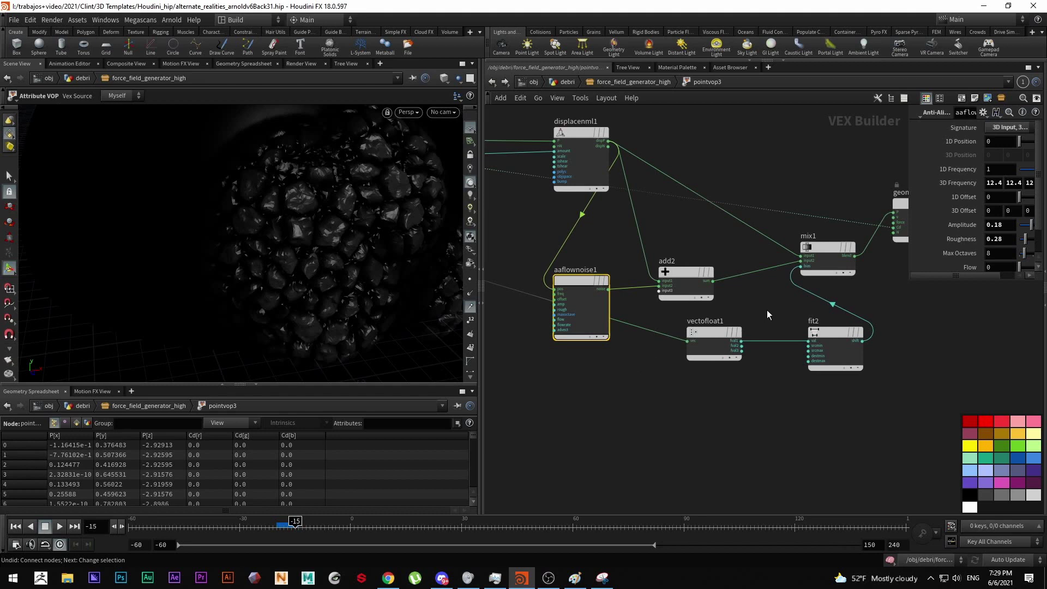
# Move geometryvopoutput1 farther away from mix1 and undo the disconnection of its input.
pyautogui.moveTo(787, 296); pyautogui.dragTo(663, 351, button='middle')
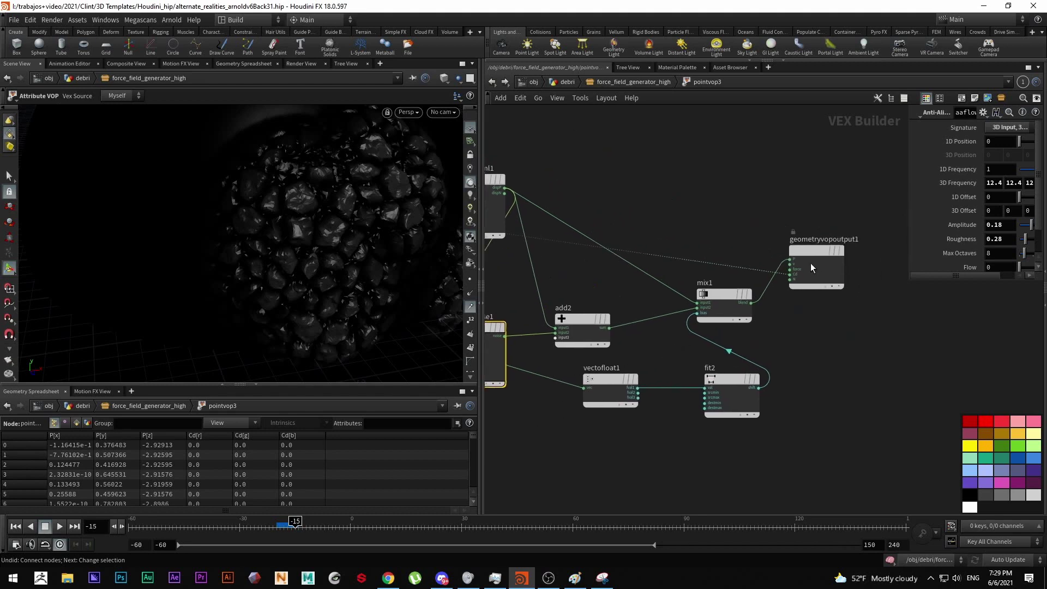
pyautogui.moveTo(816, 250); pyautogui.dragTo(816, 287)
pyautogui.hotkey('ctrl', 'z')
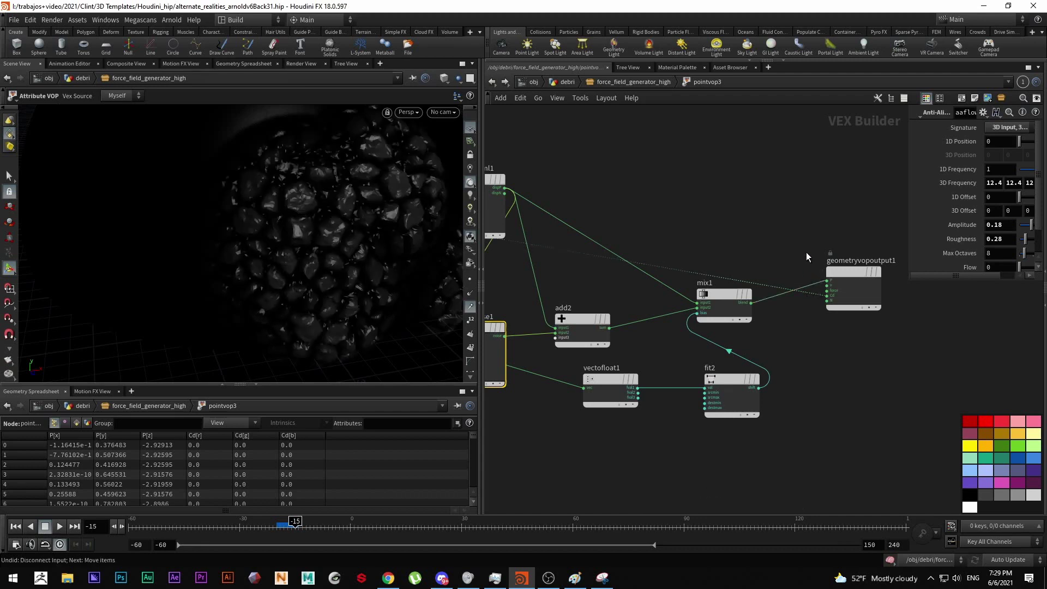
pyautogui.scroll(-4, 806, 249)
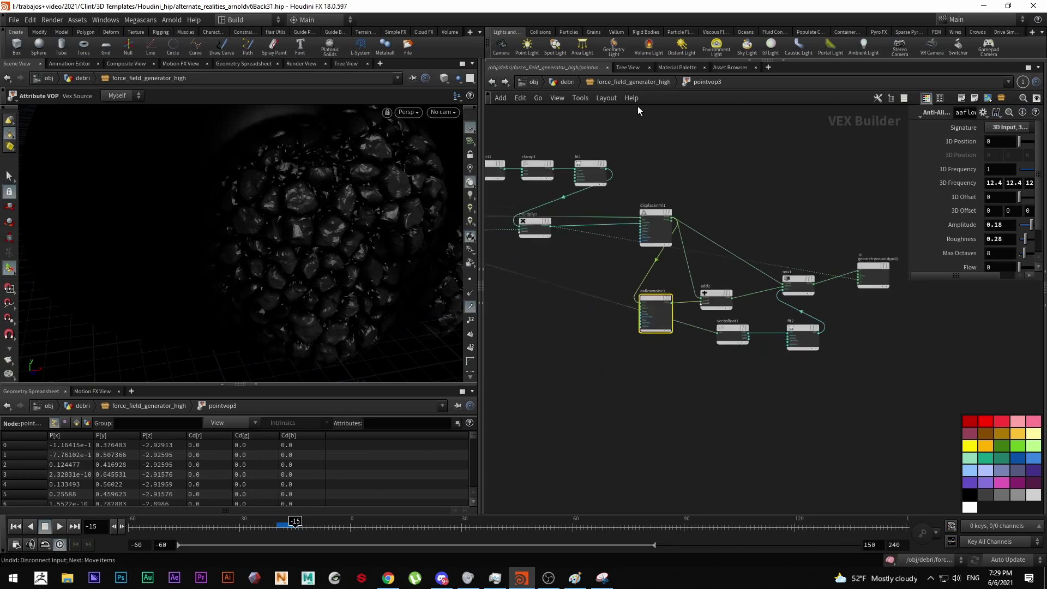
# Return to the debri network, display alembic1 and scrub to frame 81 to review the cached force field.
pyautogui.click(630, 82)
pyautogui.scroll(-5, 695, 309)
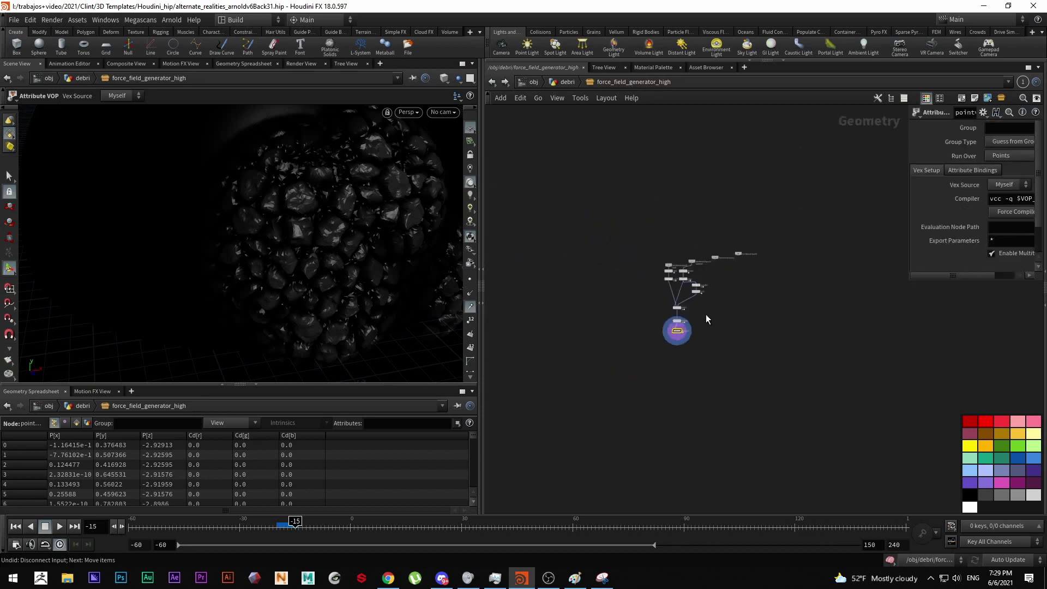
pyautogui.click(567, 82)
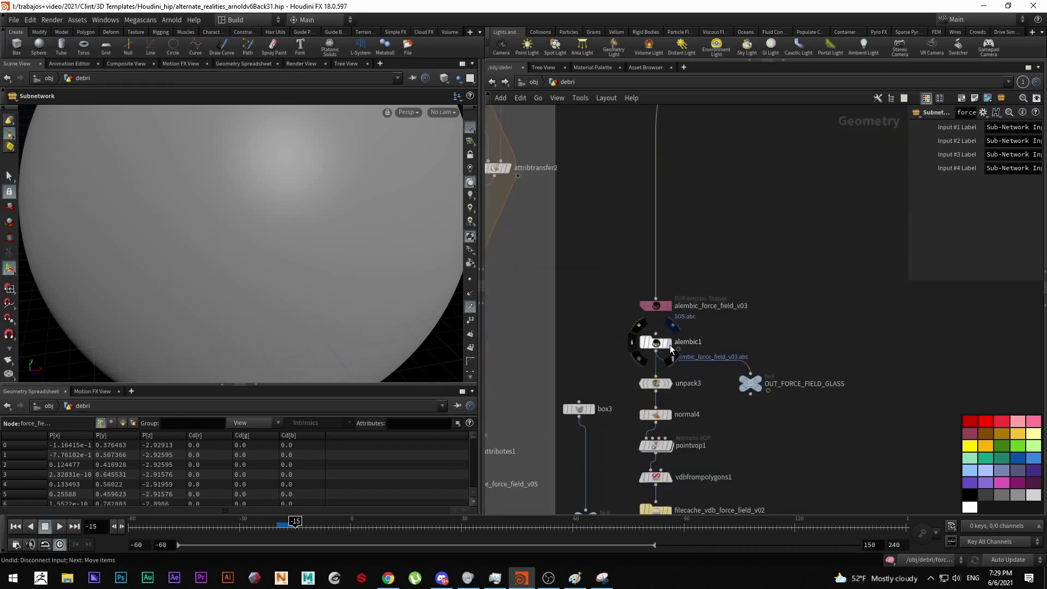
pyautogui.click(668, 344)
pyautogui.press('Escape')
pyautogui.moveTo(390, 283); pyautogui.dragTo(290, 294)
pyautogui.press('Return')
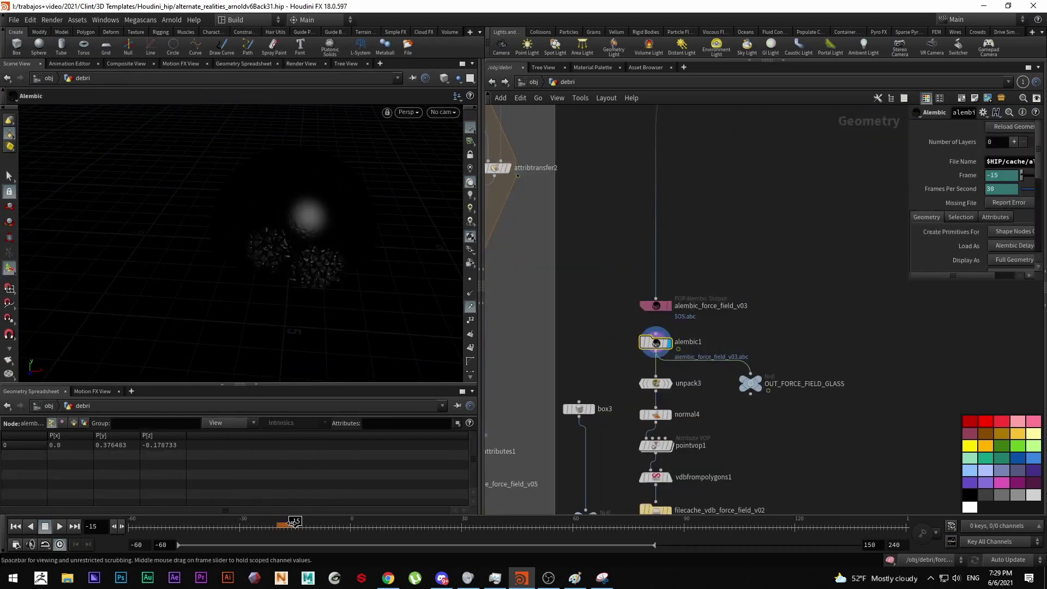
pyautogui.moveTo(341, 522)
pyautogui.mouseDown()
pyautogui.moveTo(754, 511)
pyautogui.moveTo(798, 522)
pyautogui.moveTo(650, 522)
pyautogui.mouseUp()
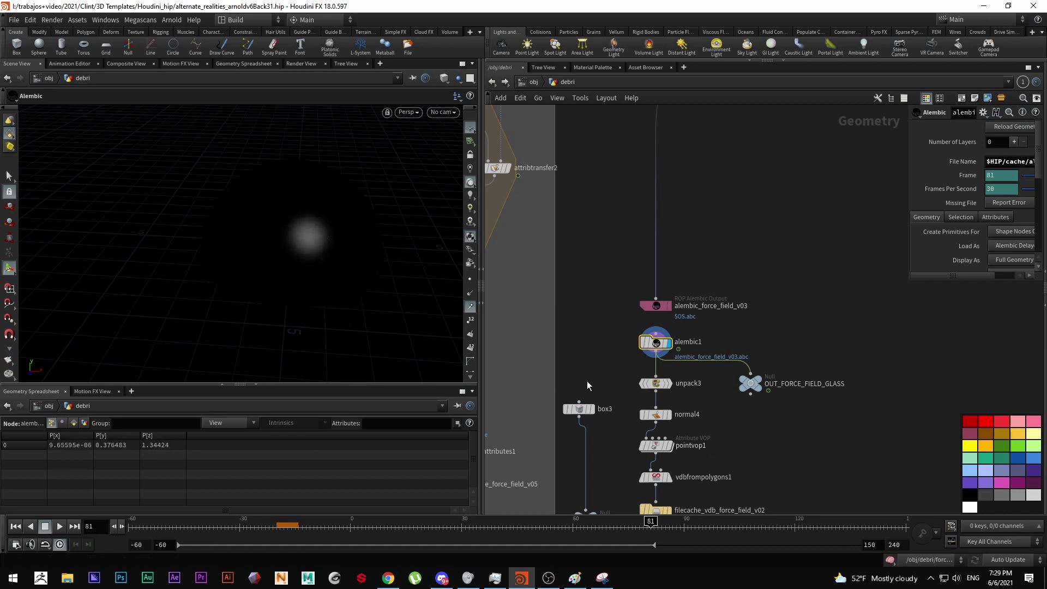
# Display OUT_VDB_FORCE_FIELD and scrub to frame 22 to review the force field as a VDB.
pyautogui.scroll(-8, 659, 465)
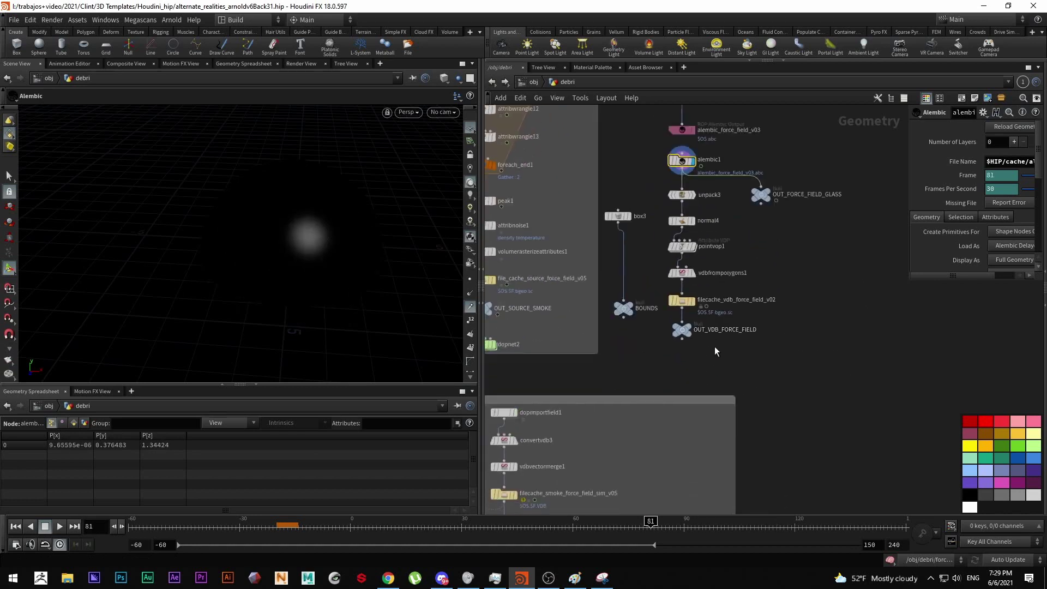
pyautogui.scroll(8, 706, 338)
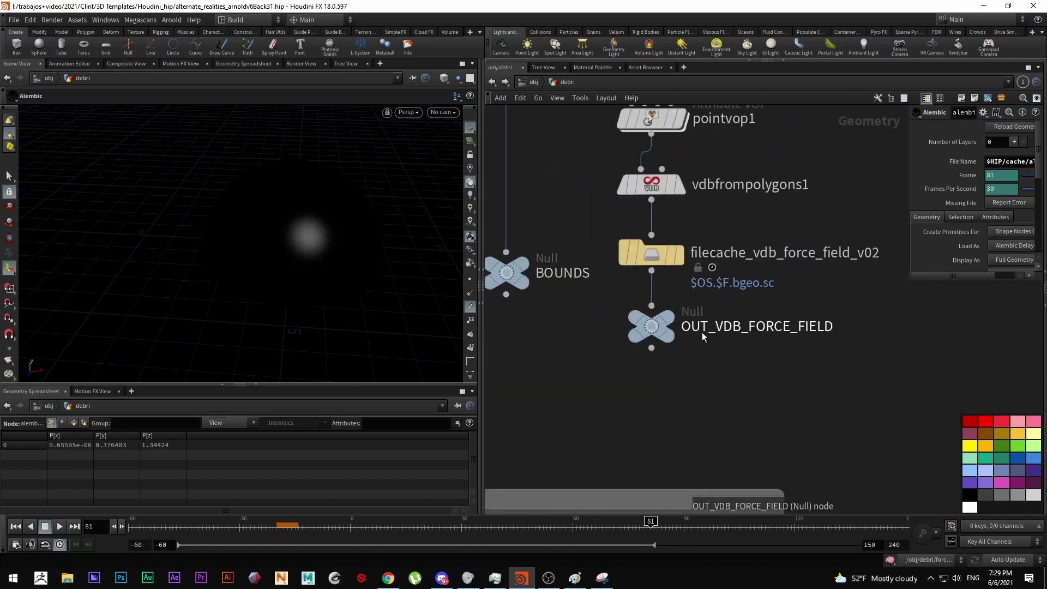
pyautogui.click(659, 339)
pyautogui.keyDown('alt'); pyautogui.moveTo(407, 325); pyautogui.dragTo(316, 248); pyautogui.keyUp('alt')
pyautogui.moveTo(522, 527); pyautogui.dragTo(431, 525)
pyautogui.scroll(-5, 633, 414)
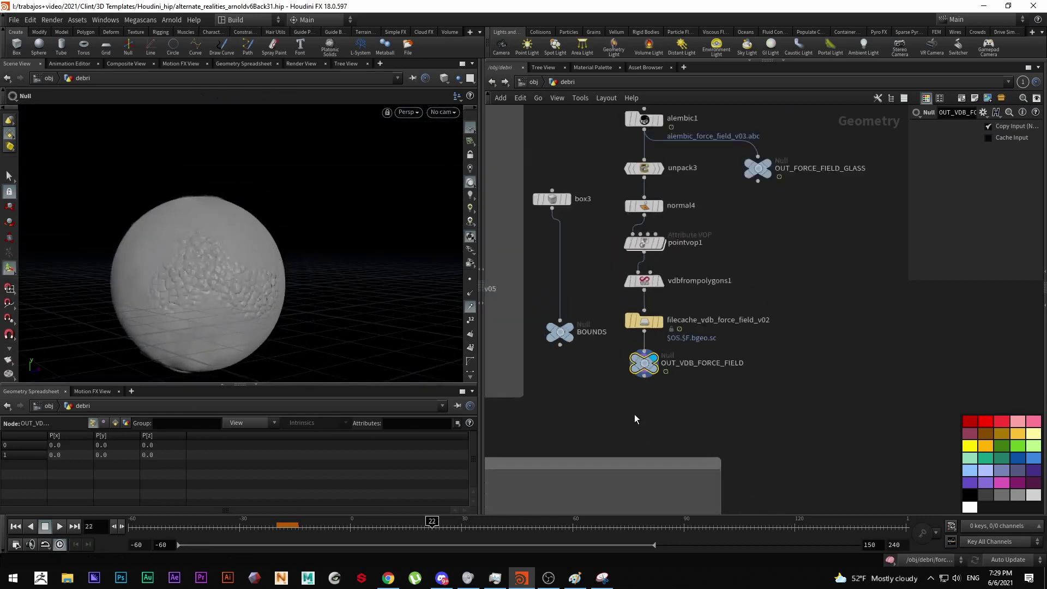
# Display OUT_SOURCE_SMOKE and dopnet2, rewind to frame -60 and open the dopnet2 network.
pyautogui.scroll(6, 591, 363)
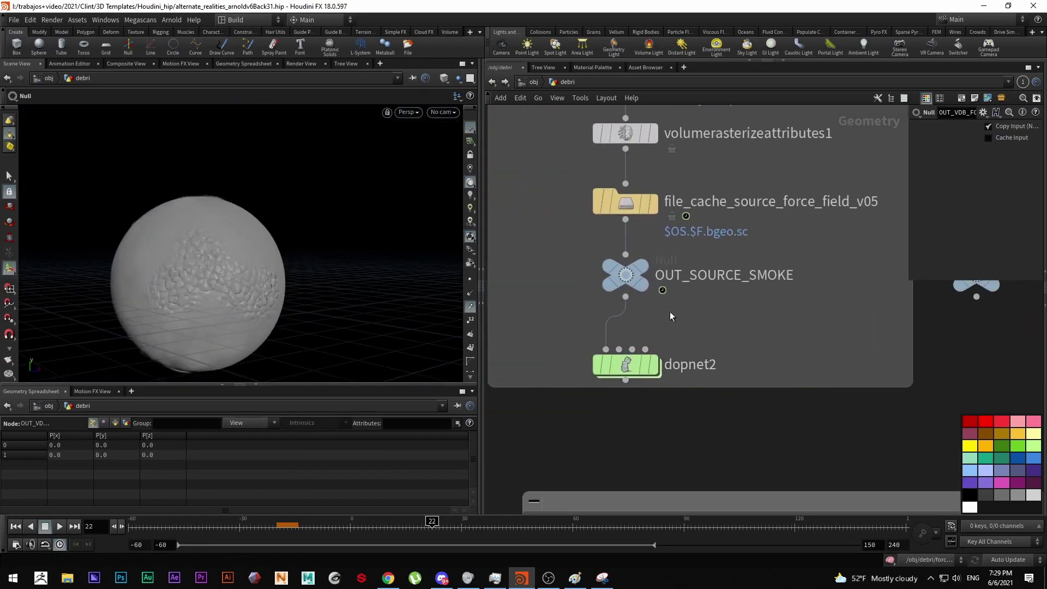
pyautogui.click(641, 266)
pyautogui.moveTo(627, 382)
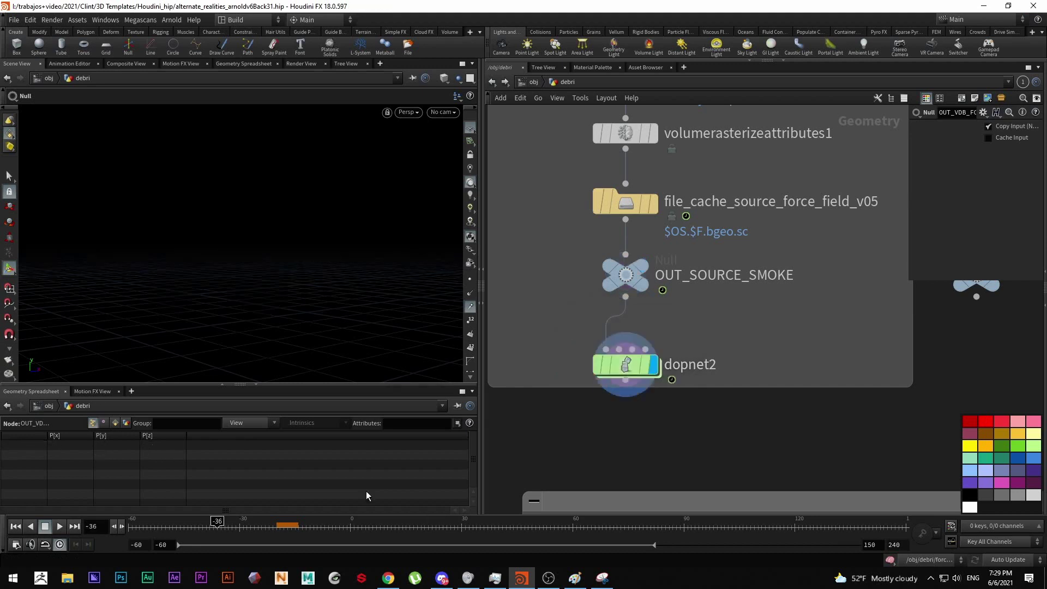
pyautogui.hotkey('ctrl', 'Up')
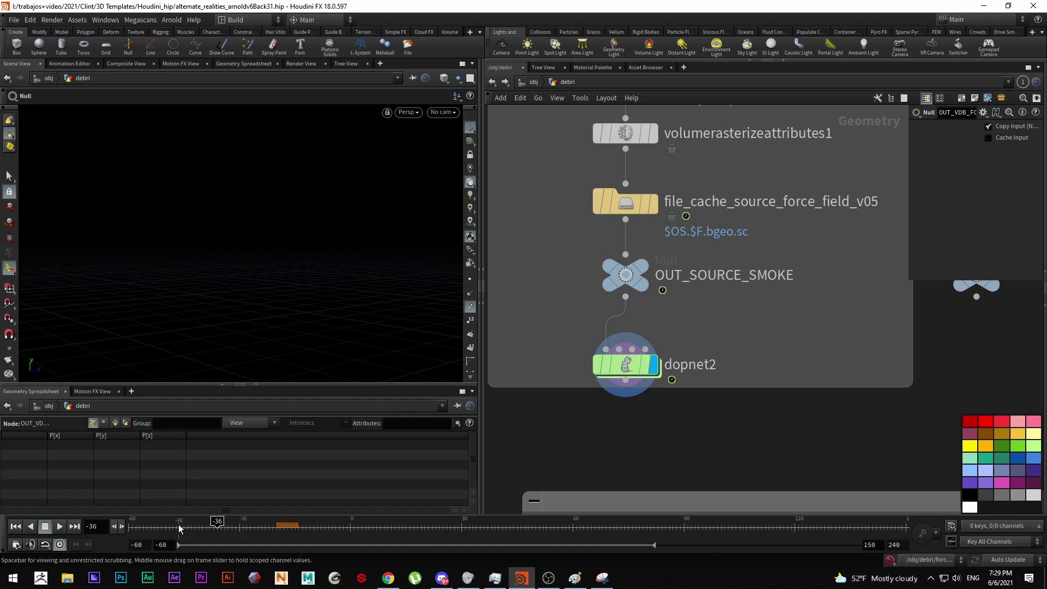
pyautogui.doubleClick(654, 376)
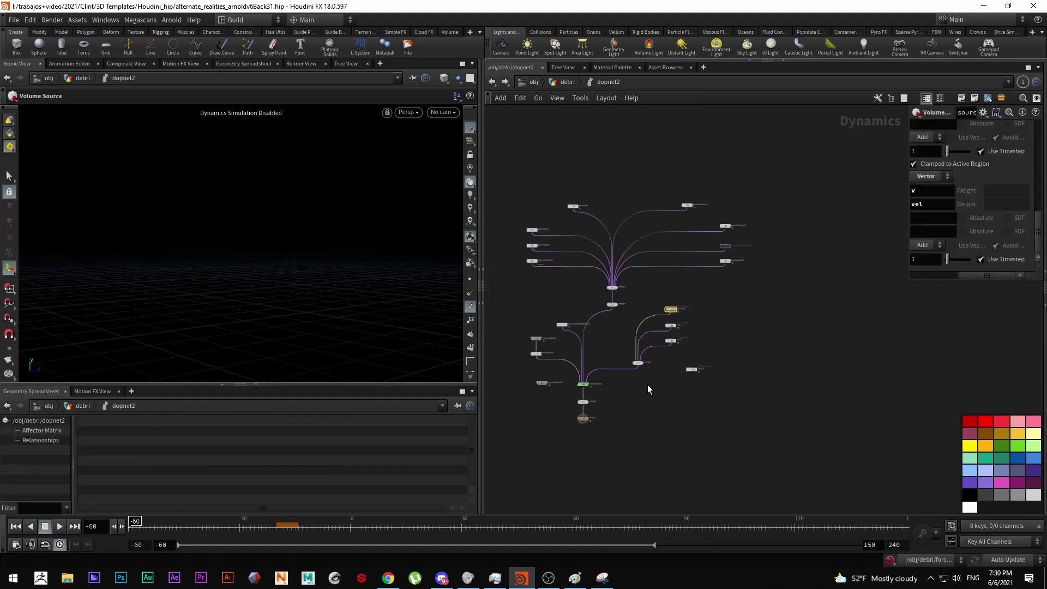
# Set the division size of smokeobject1 to 0.04.
pyautogui.moveTo(616, 365); pyautogui.dragTo(705, 318, button='middle')
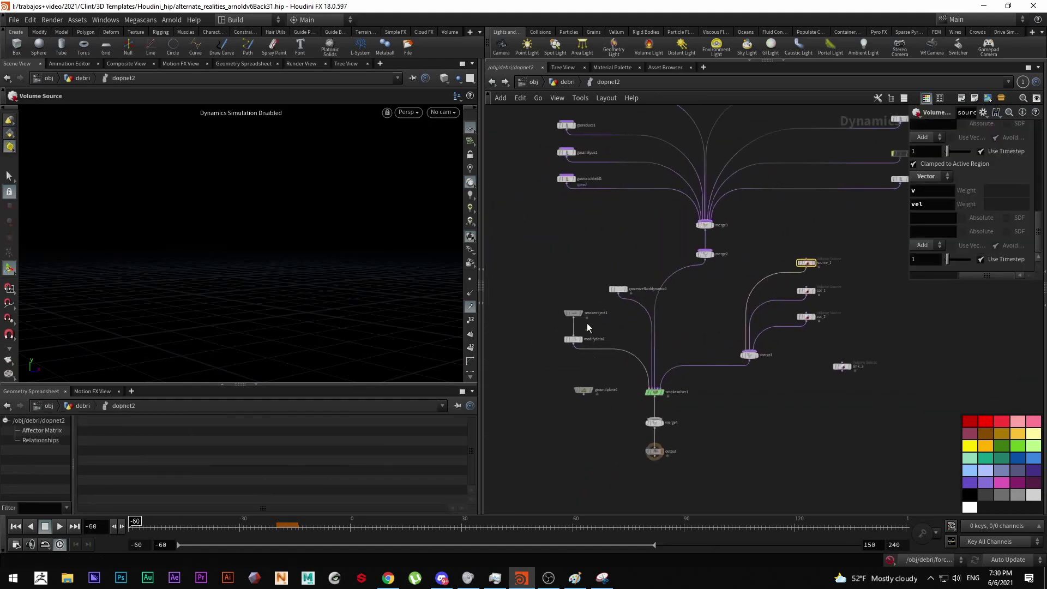
pyautogui.moveTo(576, 323); pyautogui.dragTo(577, 324)
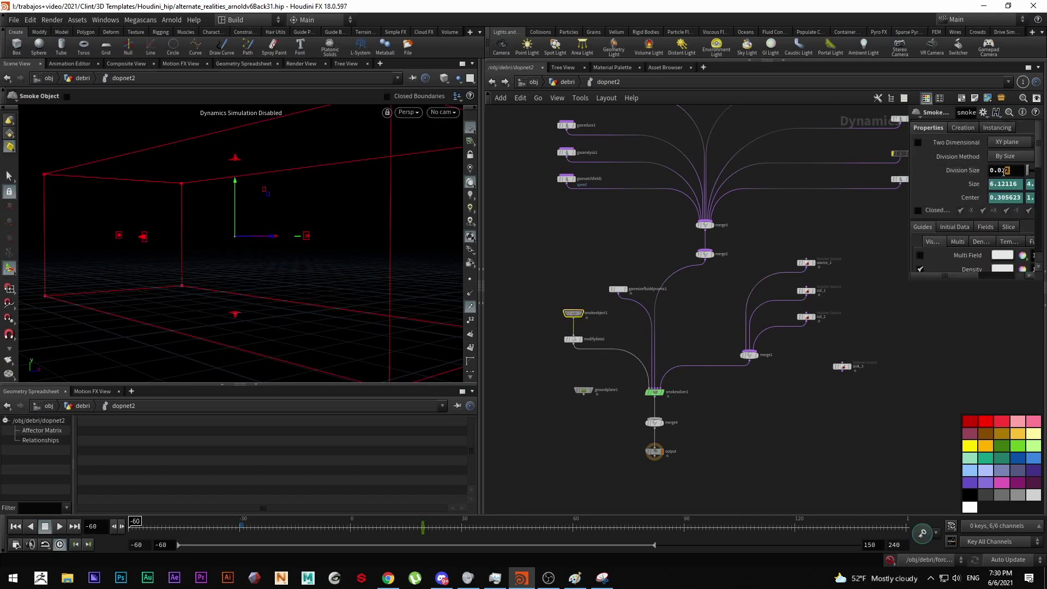
pyautogui.write('4')
pyautogui.click(810, 416)
# Select the output node, enable the dynamics simulation and play it through to frame -23.
pyautogui.click(653, 451)
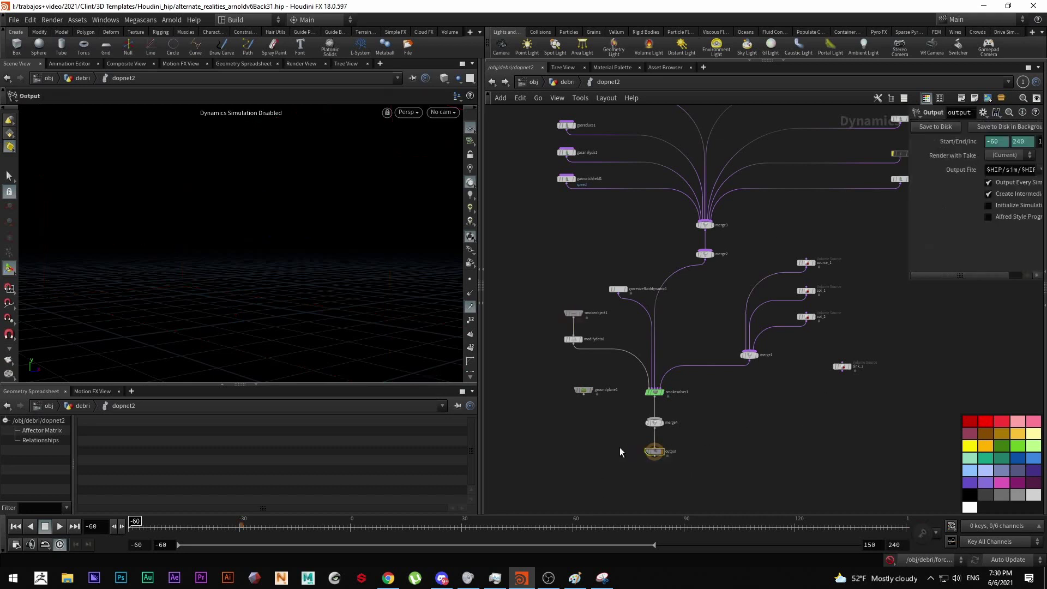
pyautogui.click(889, 560)
pyautogui.click(56, 532)
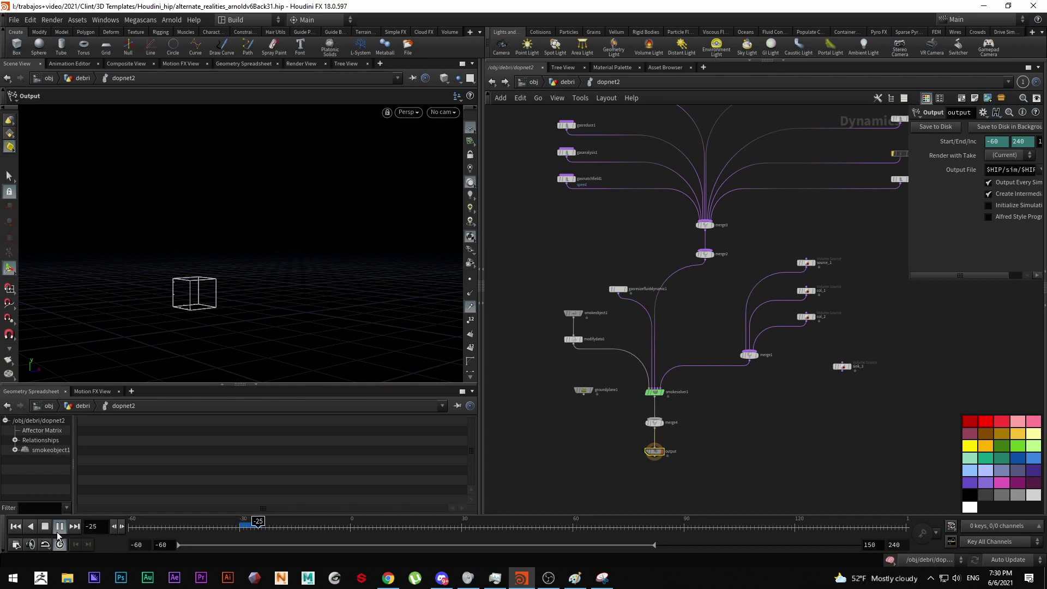
pyautogui.click(262, 532)
# Return to the debri network and display filecache_smoke_force_field_sim_v05 at frame 9 to review the cached smoke simulation.
pyautogui.click(567, 82)
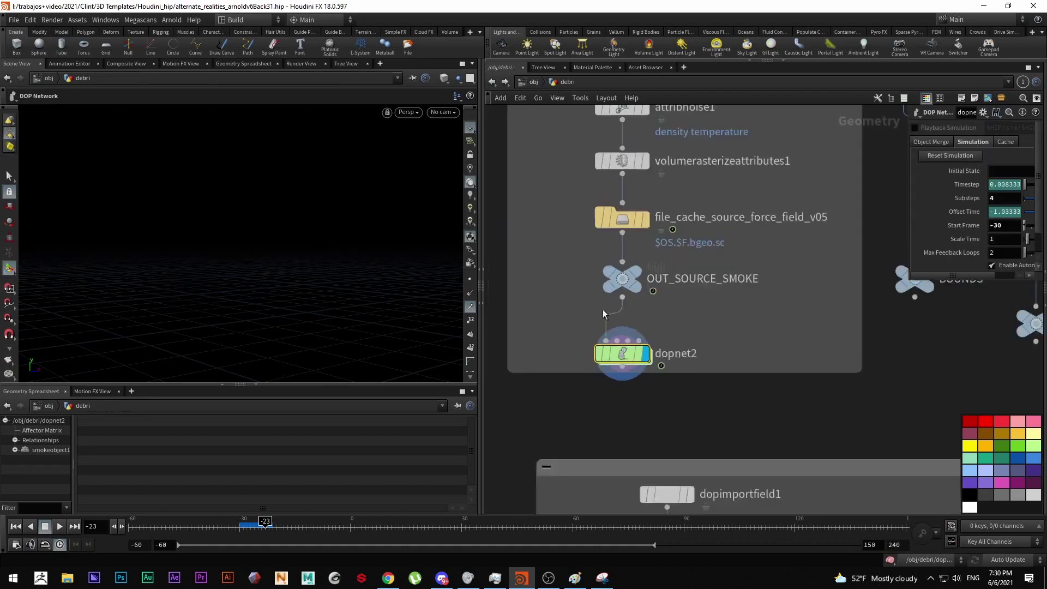
pyautogui.scroll(3, 615, 381)
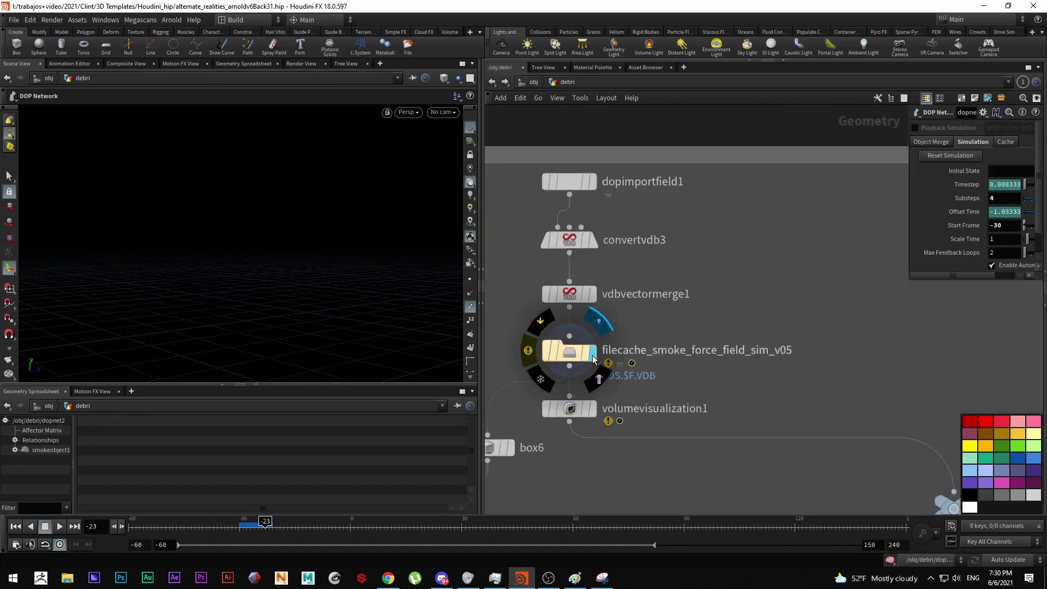
pyautogui.click(574, 355)
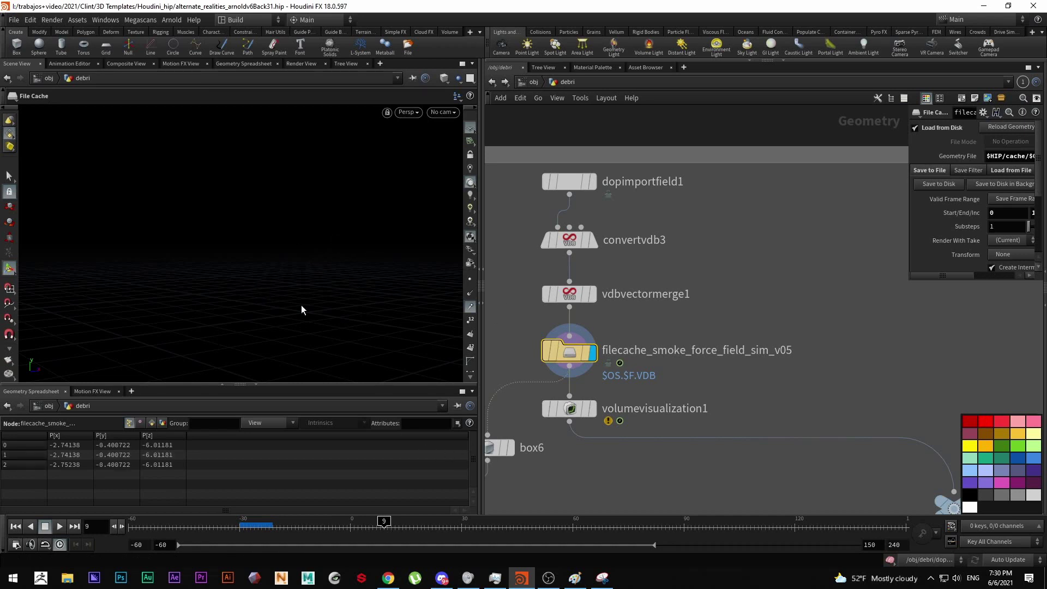
pyautogui.press('s')
pyautogui.press('Escape')
pyautogui.moveTo(318, 294); pyautogui.dragTo(343, 294)
pyautogui.press('Return')
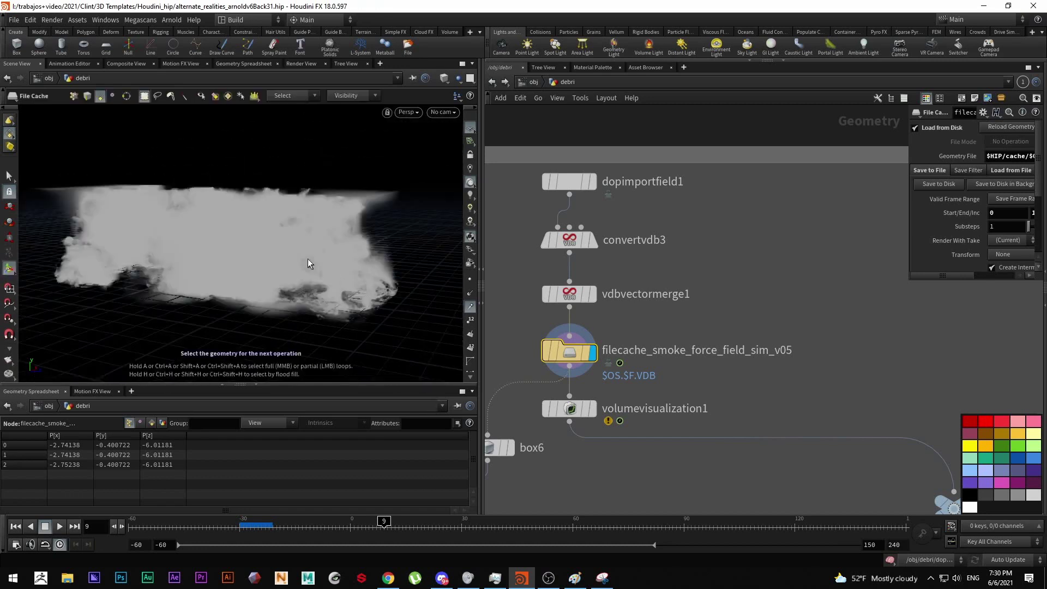
# Display and select volumevisualization1, move to frame 41 and examine the shaded force field smoke from several angles.
pyautogui.click(592, 408)
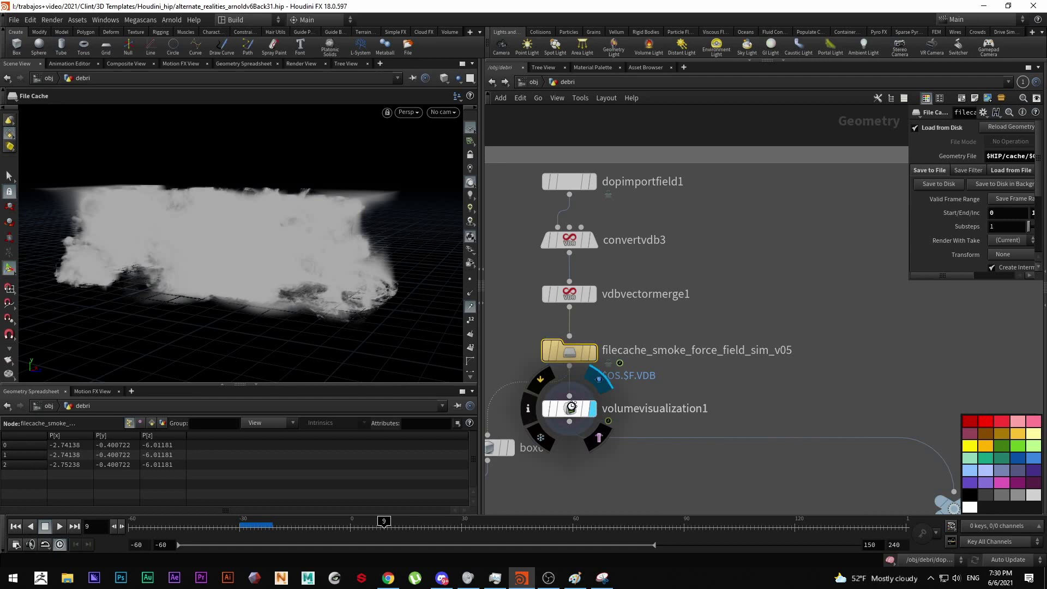
pyautogui.click(571, 408)
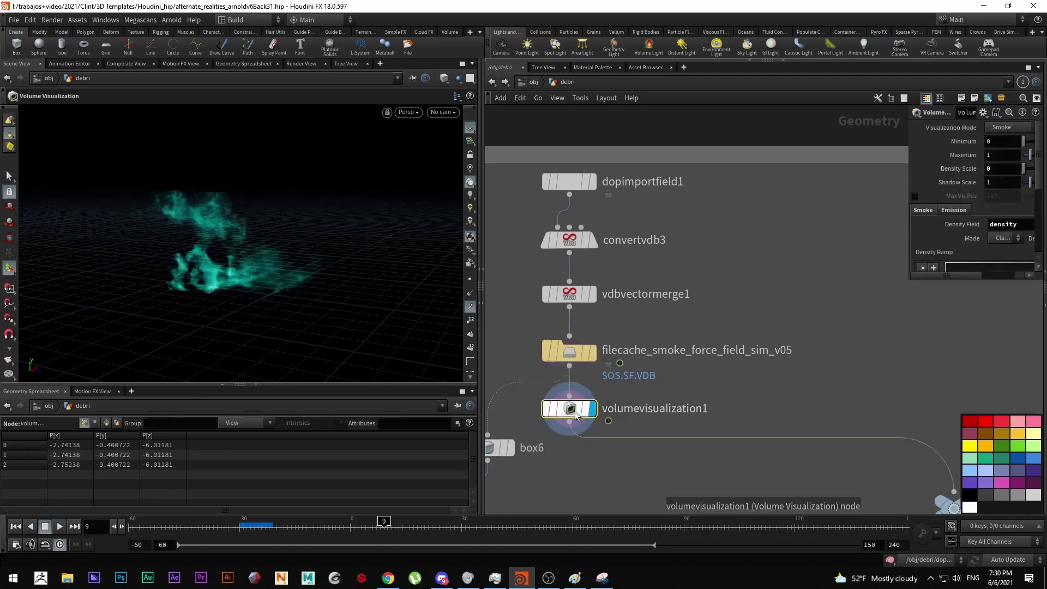
pyautogui.press('Escape')
pyautogui.moveTo(146, 261); pyautogui.dragTo(261, 283)
pyautogui.press('Return')
pyautogui.click(501, 527)
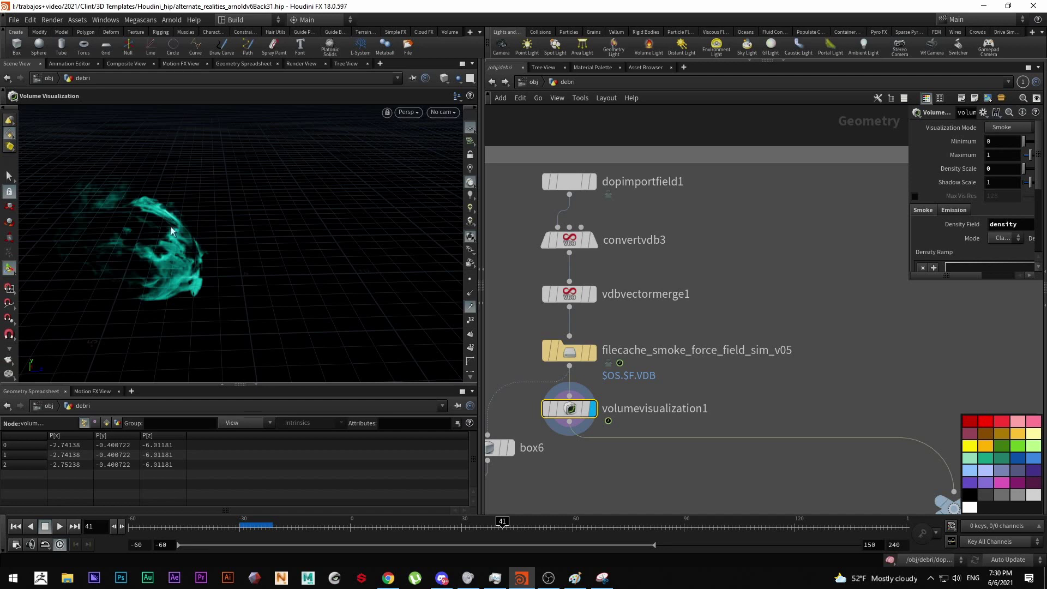
pyautogui.press('Escape')
pyautogui.moveTo(172, 232); pyautogui.dragTo(280, 181)
pyautogui.moveTo(198, 287); pyautogui.dragTo(267, 235)
pyautogui.scroll(-5, 311, 246)
pyautogui.press('Return')
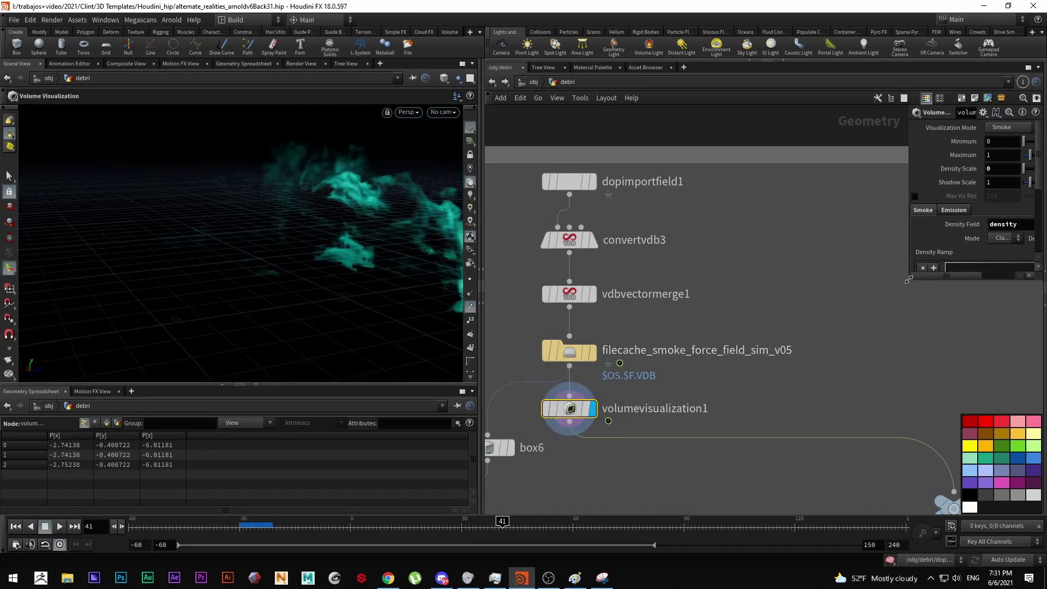
# Enlarge the parameter area and review volumevisualization1's emission settings, including the emission color field.
pyautogui.moveTo(908, 279); pyautogui.dragTo(747, 407)
pyautogui.click(800, 211)
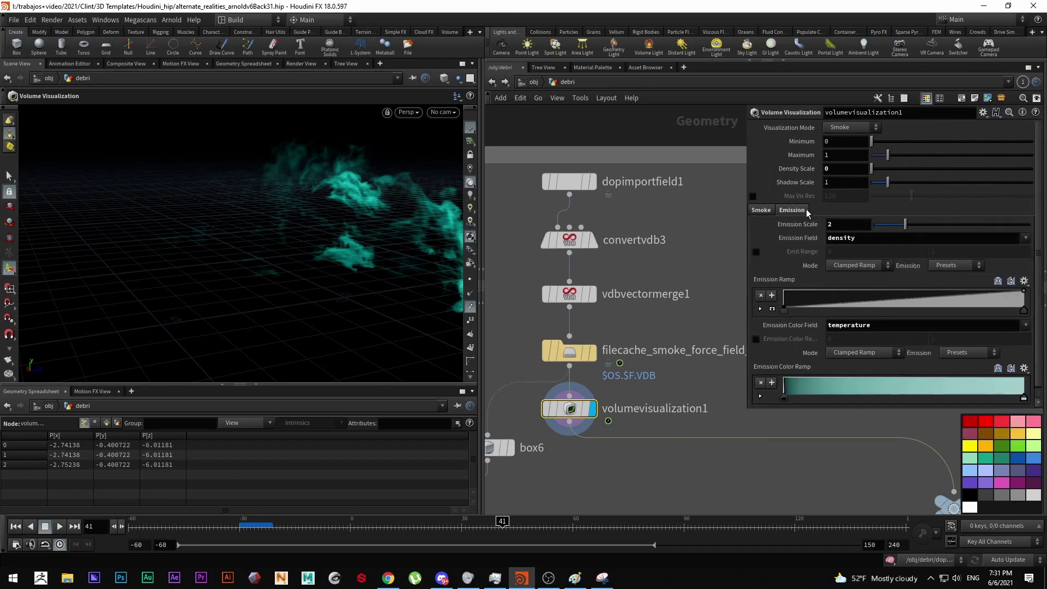
pyautogui.moveTo(873, 325); pyautogui.dragTo(836, 325)
# Locate the OUT_FORCE_FIELD_GLASS null in the debri network, display it and select it.
pyautogui.scroll(-10, 728, 355)
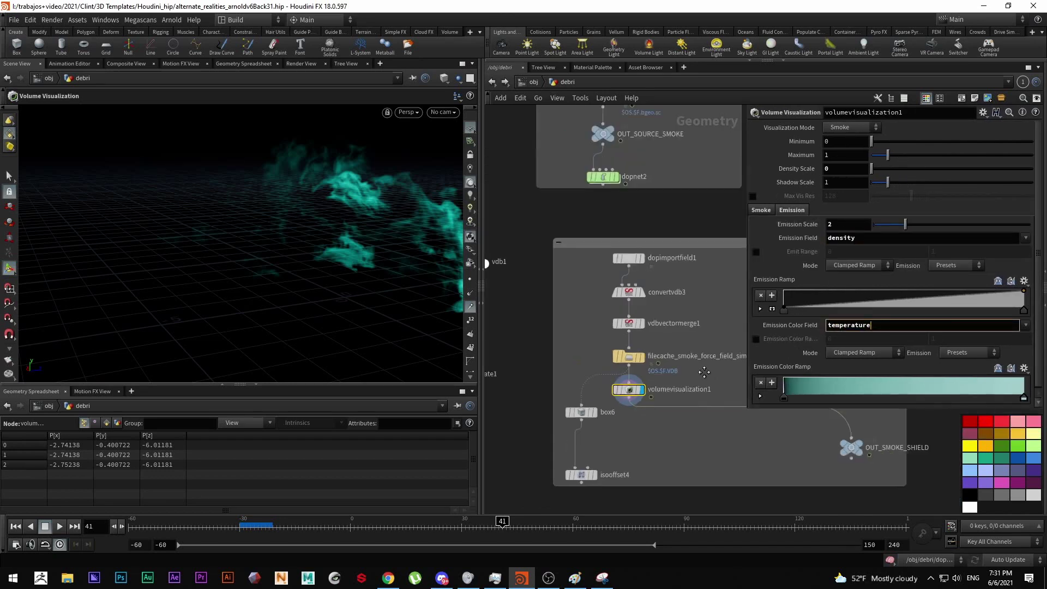
pyautogui.scroll(10, 631, 330)
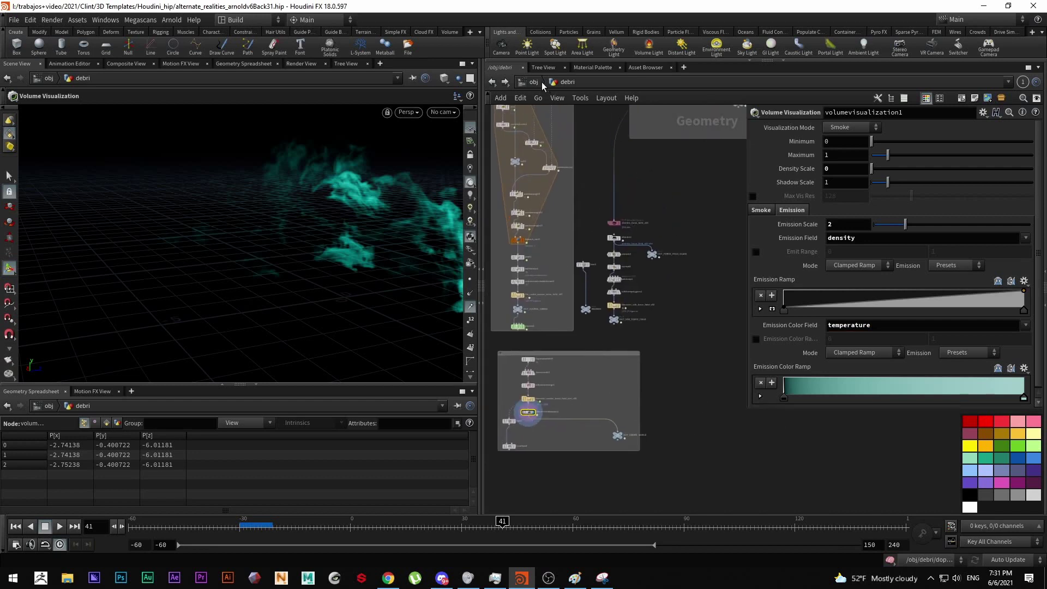
pyautogui.scroll(-5, 628, 322)
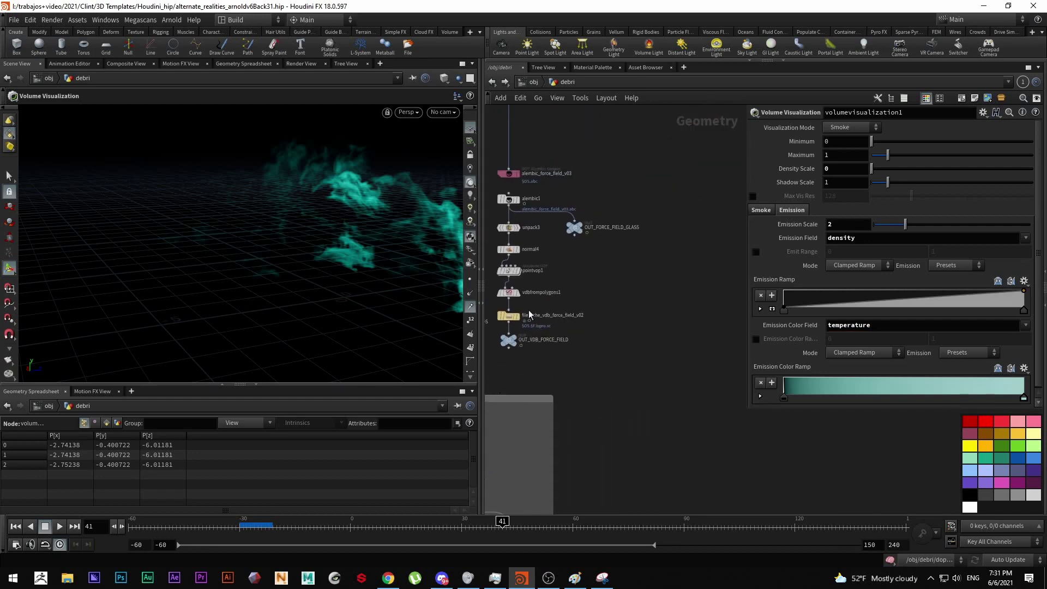
pyautogui.scroll(6, 505, 361)
pyautogui.click(607, 197)
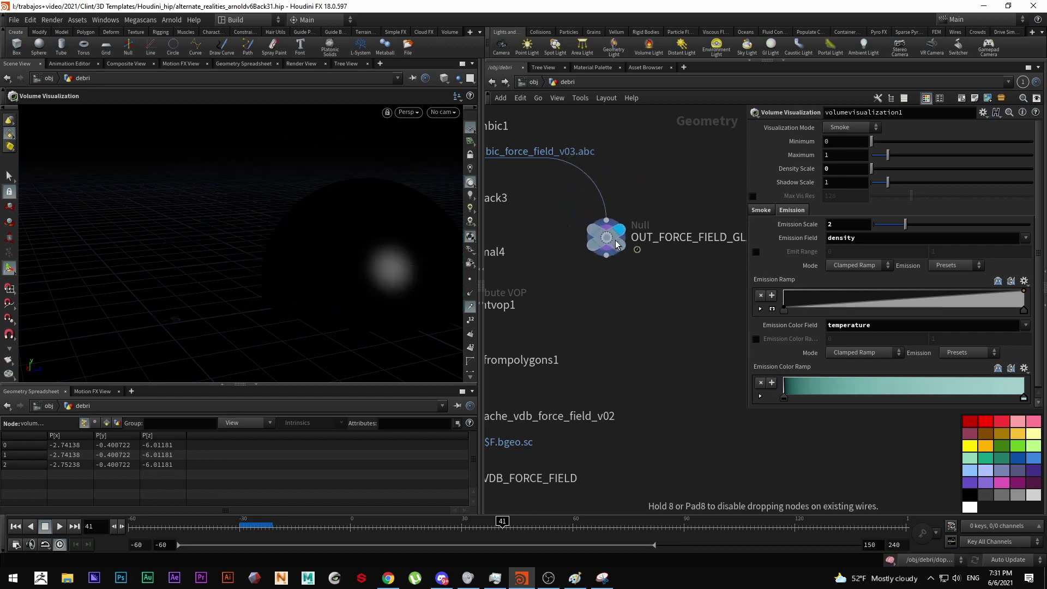
pyautogui.click(594, 199)
pyautogui.scroll(-3, 573, 240)
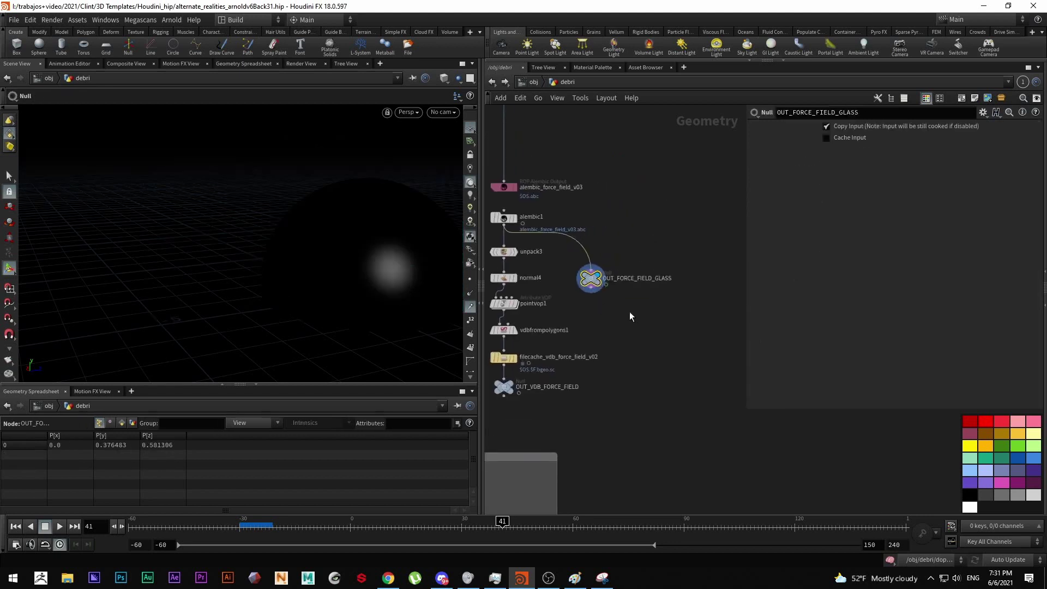
# Open rndr_light_mesh_fg from the object level to examine its object merge of the proxy light, and return to the object level.
pyautogui.scroll(-2, 635, 314)
pyautogui.press('u')
pyautogui.scroll(-3, 600, 272)
pyautogui.scroll(4, 655, 360)
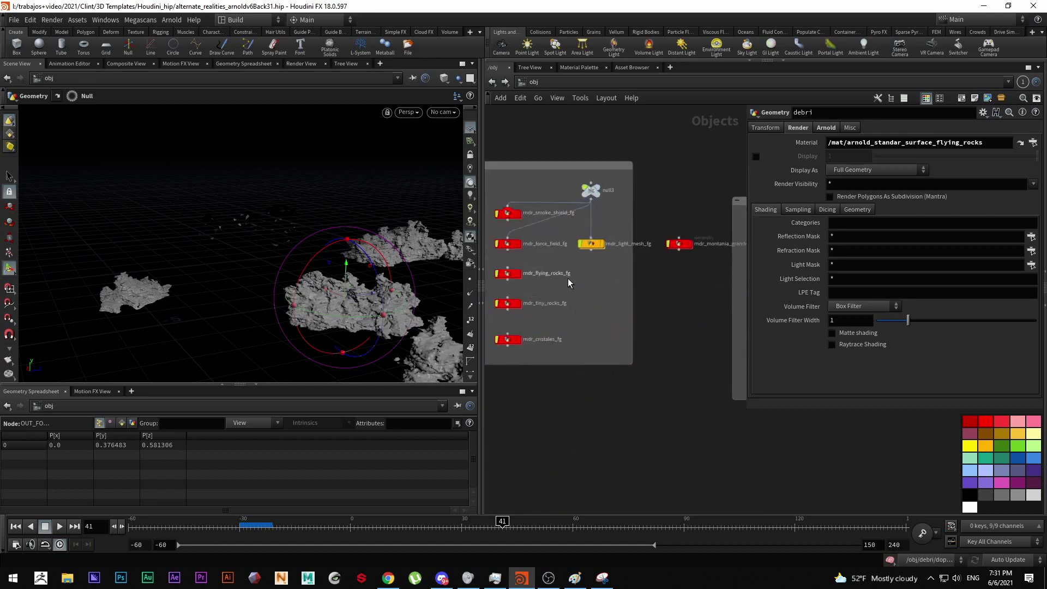
pyautogui.scroll(3, 584, 243)
pyautogui.doubleClick(581, 238)
pyautogui.moveTo(646, 316); pyautogui.dragTo(579, 315, button='middle')
pyautogui.press('h')
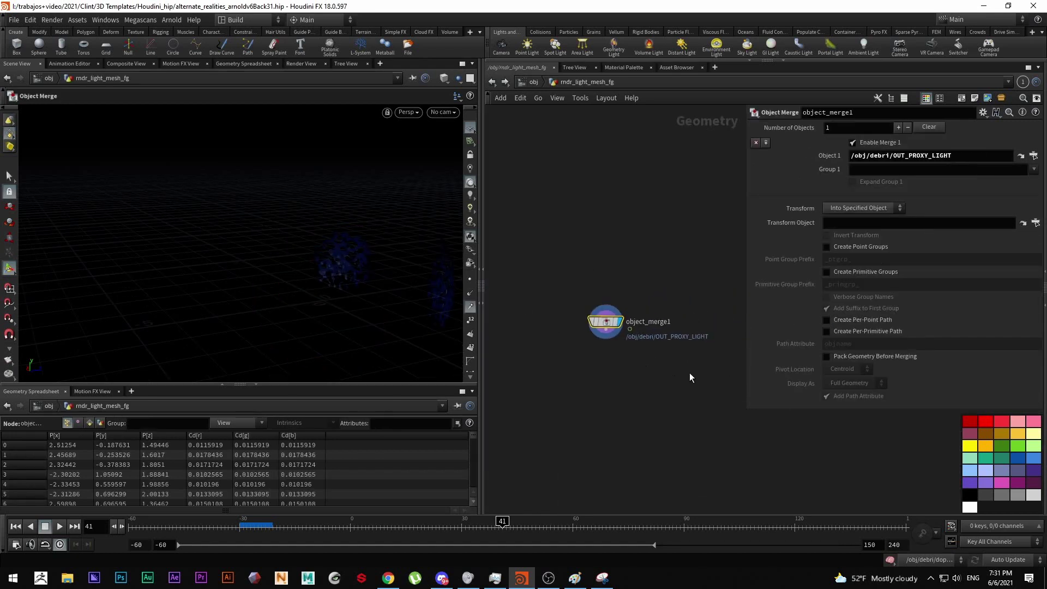
pyautogui.moveTo(568, 288); pyautogui.dragTo(719, 366)
pyautogui.click(532, 82)
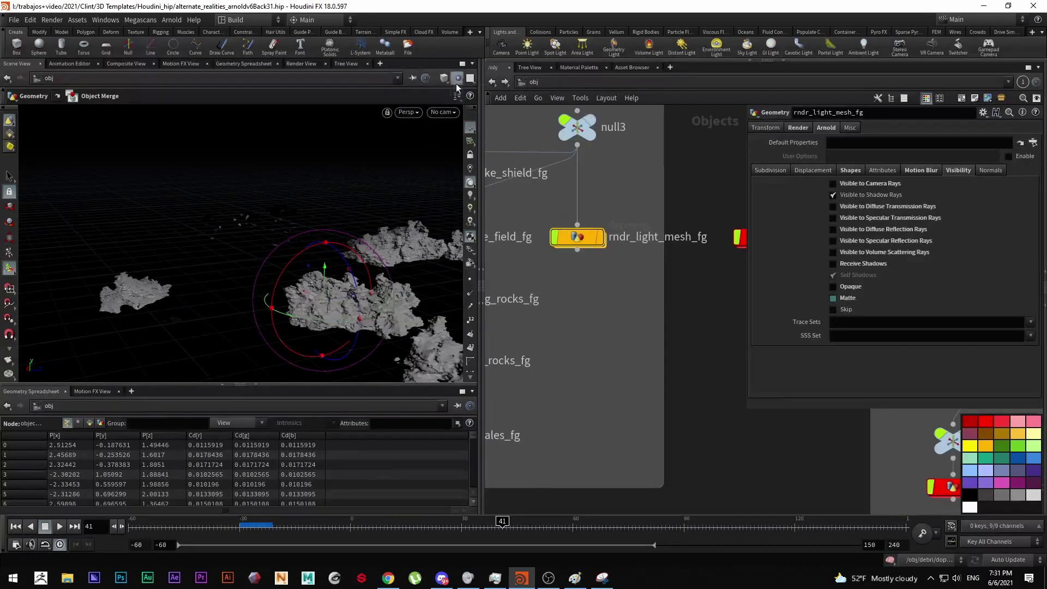
# Look through the OctaneCameraShape camera and scrub the timeline to frame 76.
pyautogui.click(442, 111)
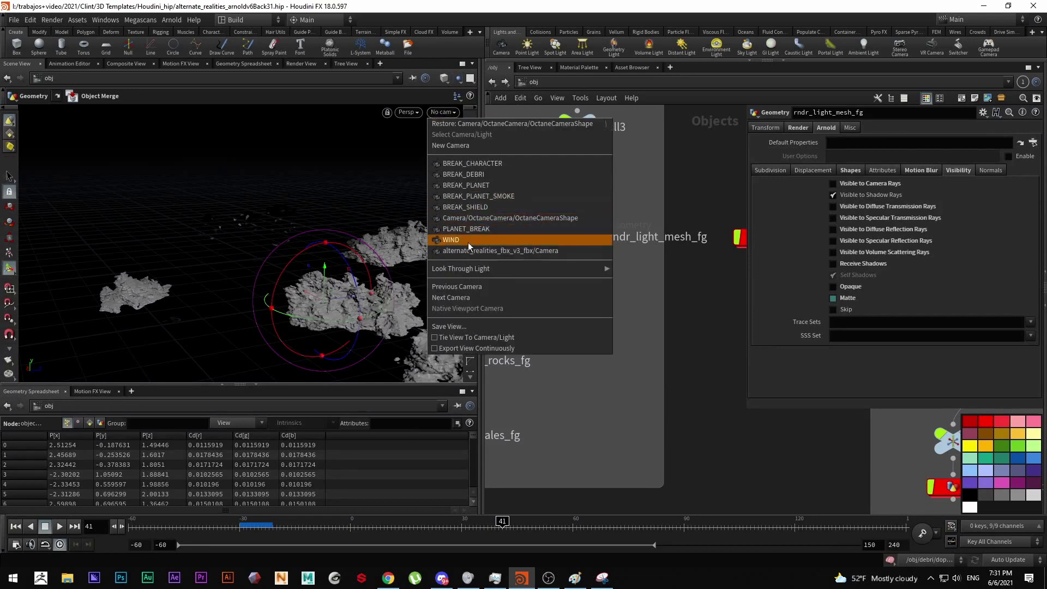
pyautogui.click(478, 218)
pyautogui.moveTo(647, 290); pyautogui.dragTo(619, 319, button='middle')
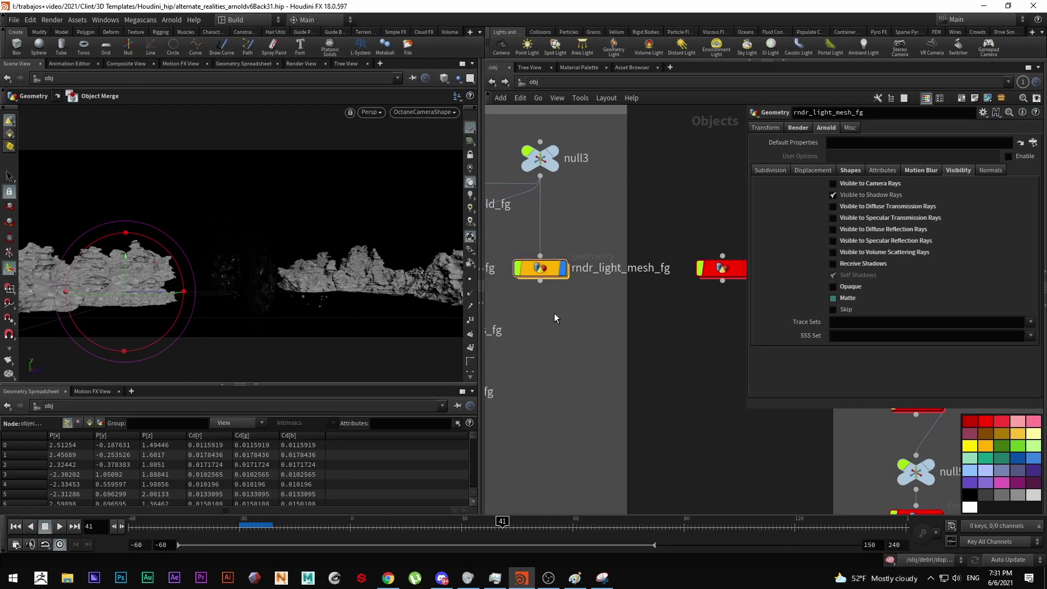
pyautogui.scroll(-2, 550, 319)
pyautogui.moveTo(551, 324); pyautogui.dragTo(710, 319, button='middle')
pyautogui.moveTo(382, 526)
pyautogui.mouseDown()
pyautogui.moveTo(643, 527)
pyautogui.moveTo(488, 526)
pyautogui.moveTo(632, 526)
pyautogui.mouseUp()
# Examine the foreground render objects and the background planet render objects in the object network.
pyautogui.scroll(-4, 662, 431)
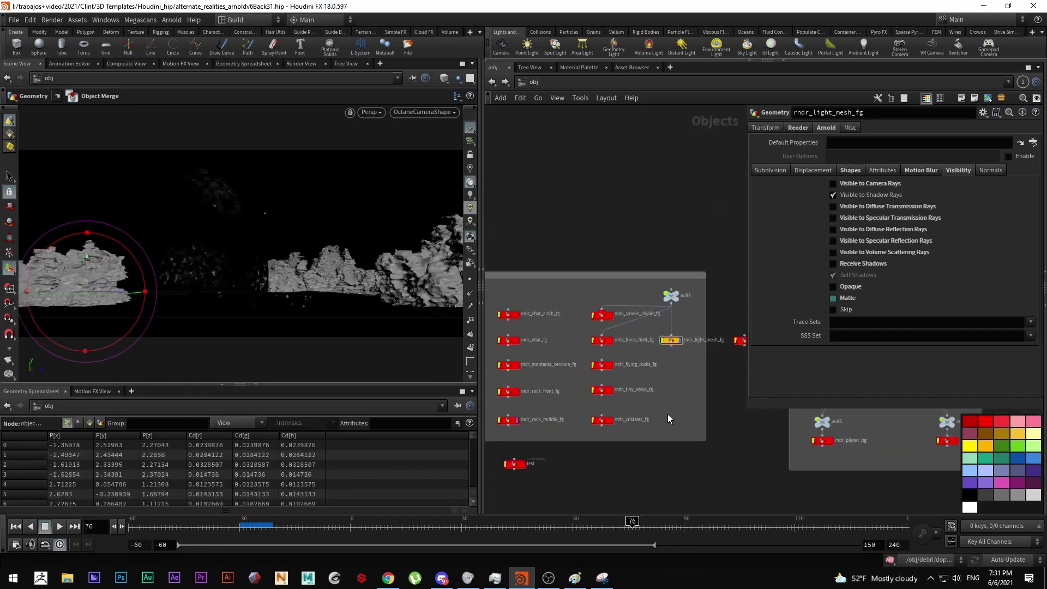
pyautogui.scroll(4, 669, 415)
pyautogui.moveTo(666, 413); pyautogui.dragTo(679, 454, button='middle')
pyautogui.scroll(-1, 679, 454)
pyautogui.moveTo(626, 330); pyautogui.dragTo(631, 336, button='middle')
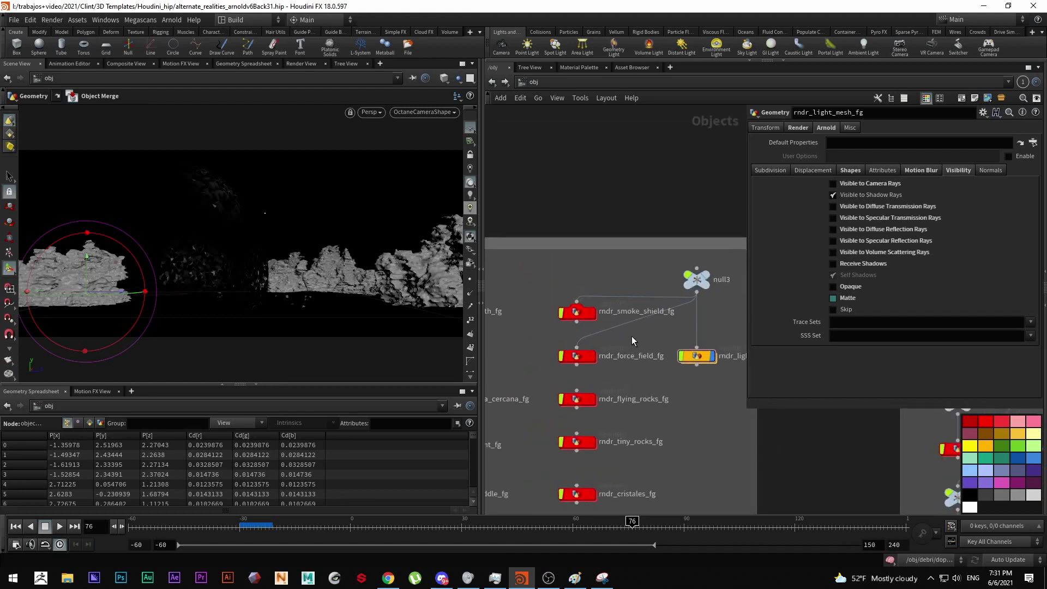
pyautogui.scroll(-3, 632, 335)
pyautogui.scroll(-2, 698, 398)
pyautogui.moveTo(704, 405); pyautogui.dragTo(545, 416, button='middle')
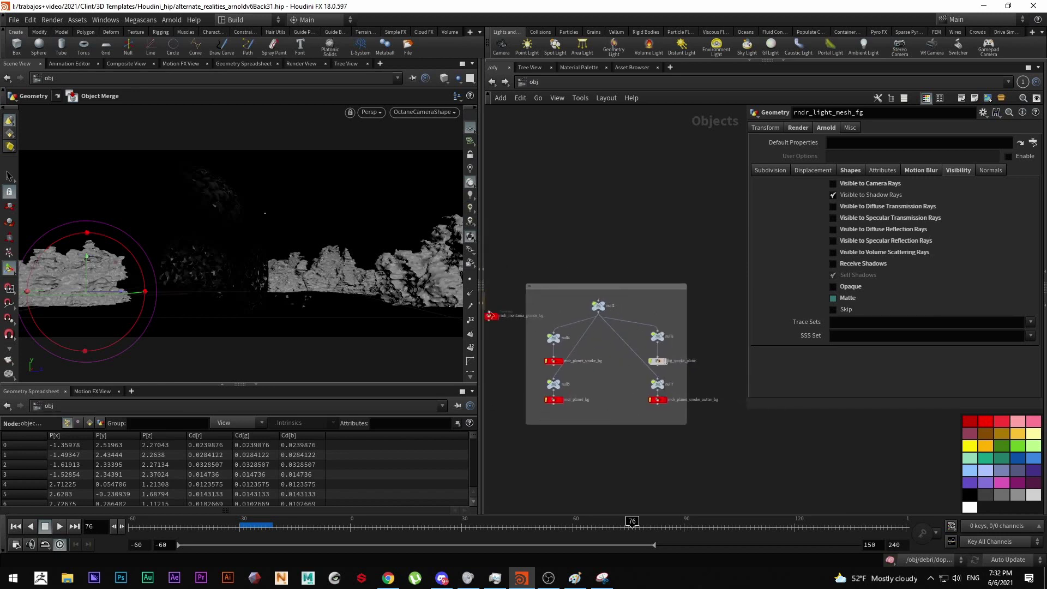
pyautogui.scroll(3, 581, 356)
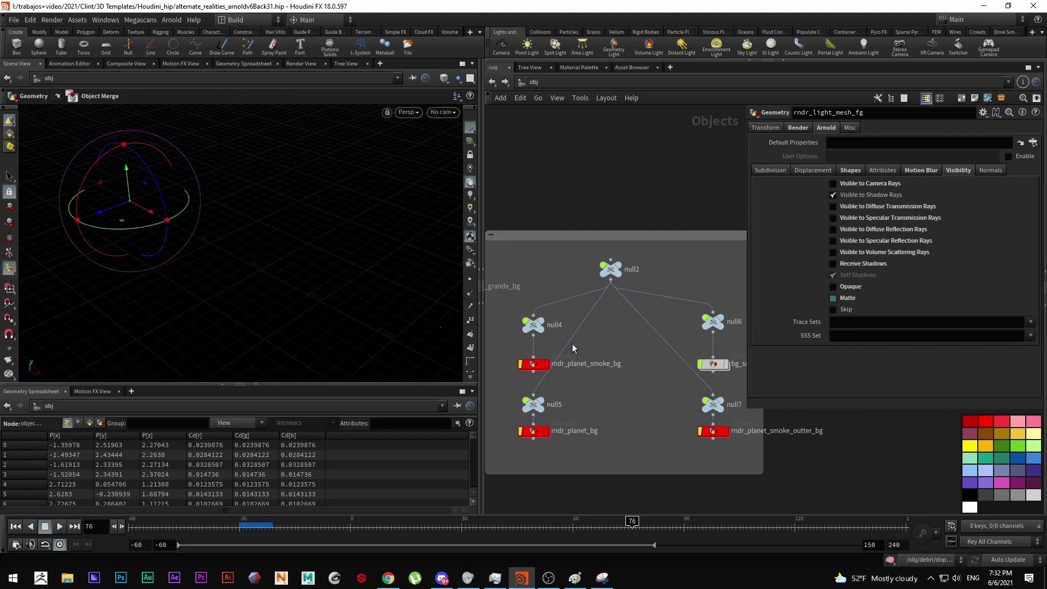
# Display rndr_planet_smoke_bg, rndr_planet_bg, rndr_planet_smoke_outter_bg and the null6 background smoke object, orbiting around the planet.
pyautogui.moveTo(550, 367)
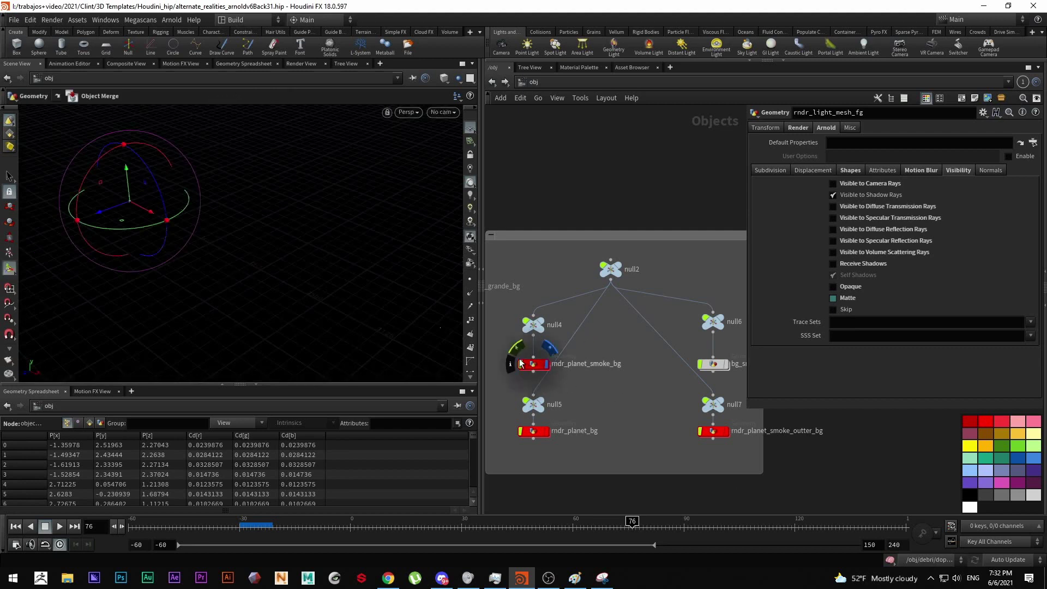
pyautogui.click(526, 363)
pyautogui.scroll(5, 276, 276)
pyautogui.moveTo(275, 276); pyautogui.dragTo(349, 261)
pyautogui.moveTo(549, 436)
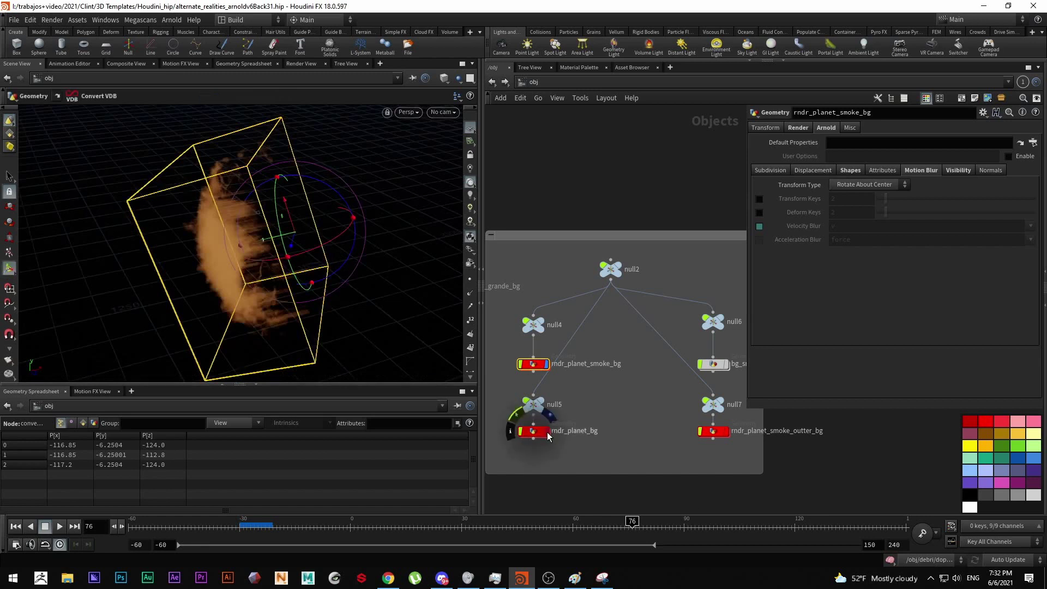
pyautogui.click(726, 435)
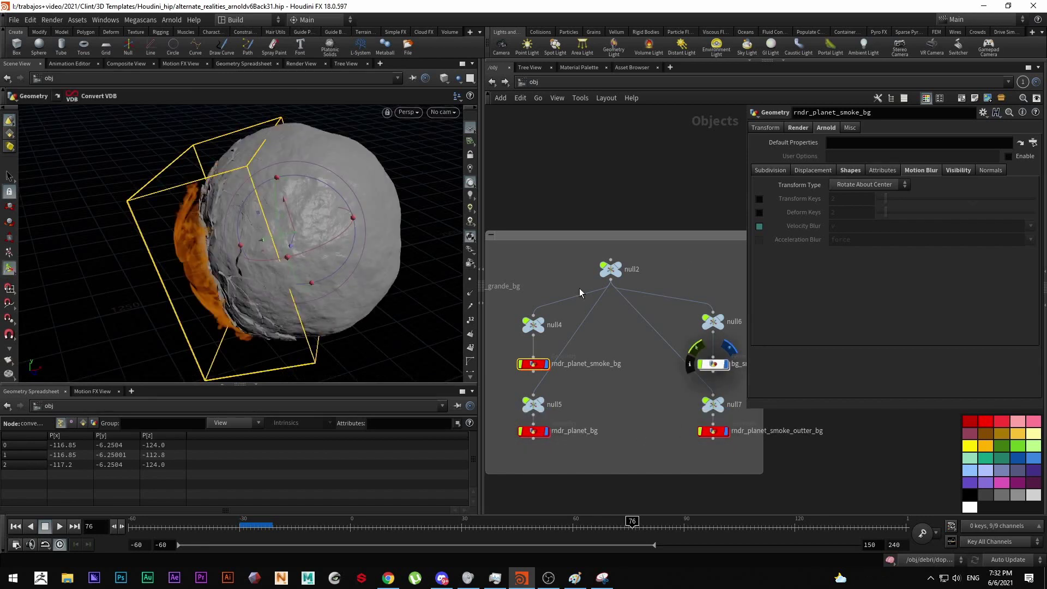
# Select null2, try transforming the whole planet setup with its handle, and undo the change.
pyautogui.moveTo(579, 287); pyautogui.dragTo(659, 256)
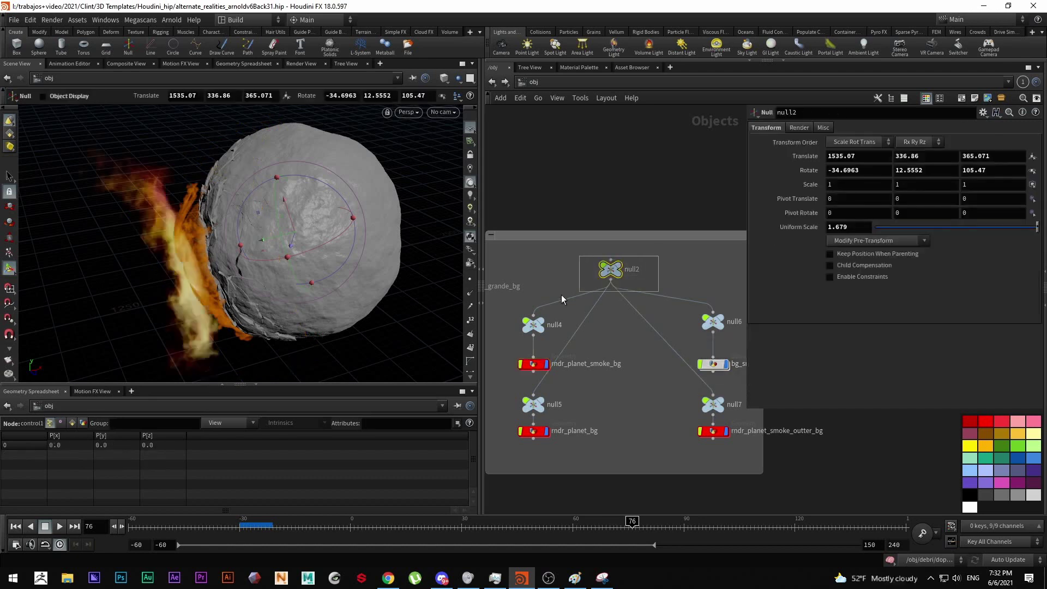
pyautogui.moveTo(270, 243); pyautogui.dragTo(341, 245)
pyautogui.hotkey('ctrl', 'z')
# Select null4 and rndr_planet_bg in turn to examine how the planet elements are controlled.
pyautogui.click(534, 324)
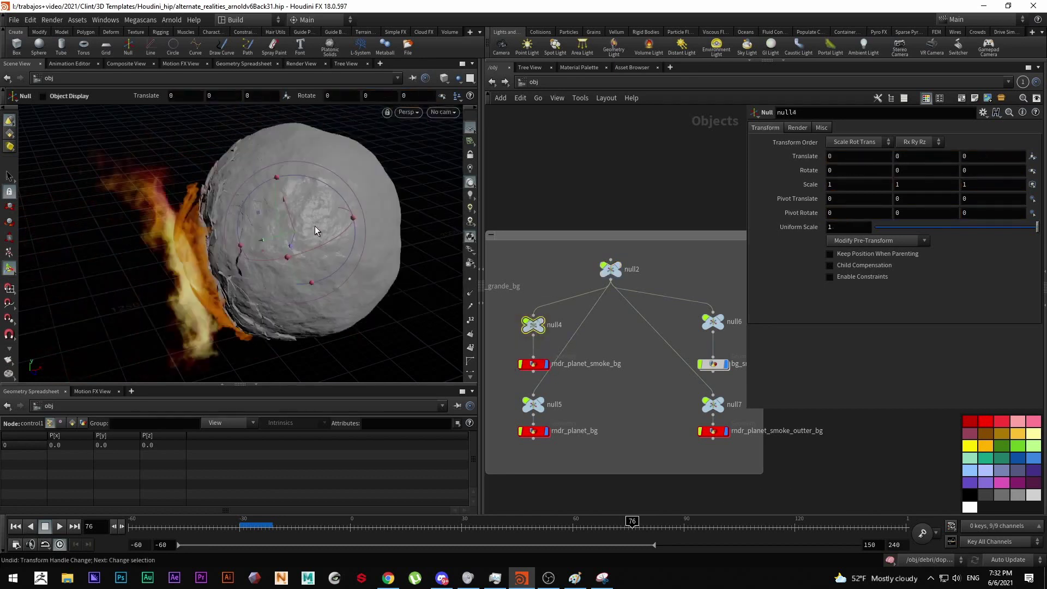
pyautogui.moveTo(319, 185); pyautogui.dragTo(344, 335)
pyautogui.click(533, 431)
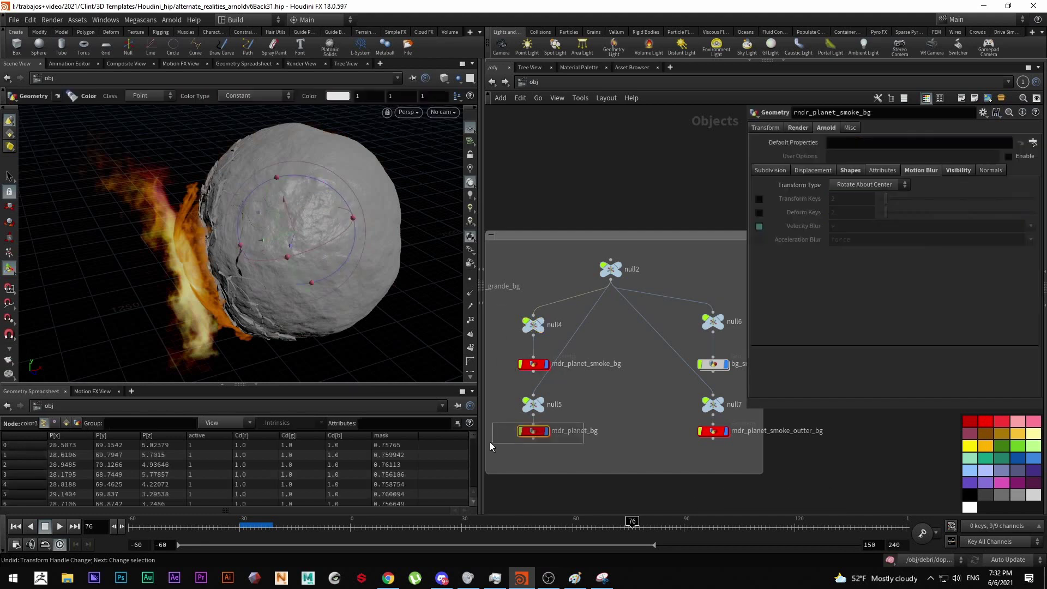
pyautogui.moveTo(327, 188); pyautogui.dragTo(312, 217)
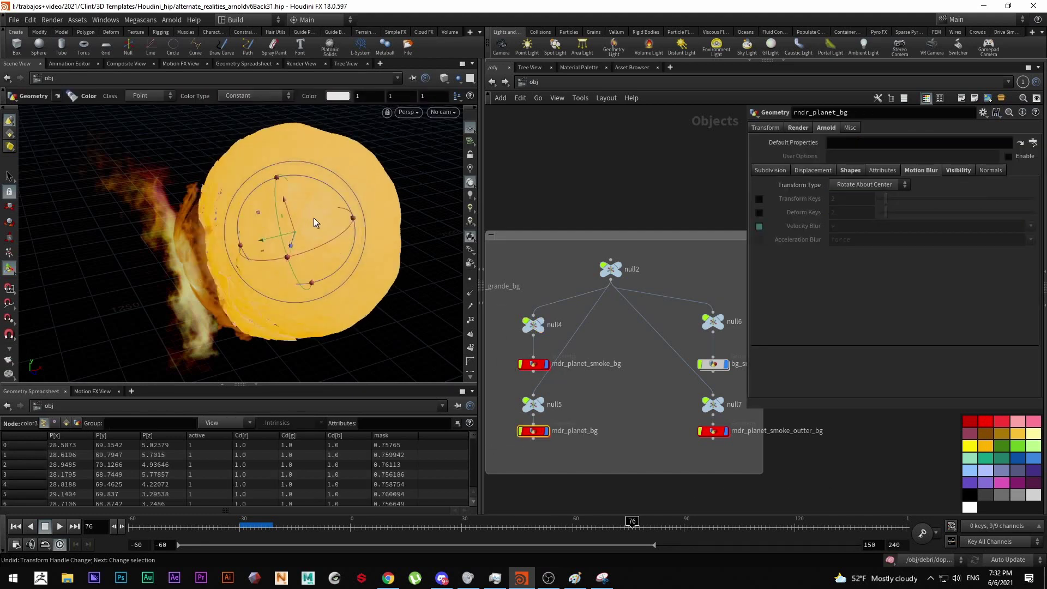
# Switch the view back to the OctaneCameraShape camera to check the planet in the shot.
pyautogui.click(616, 443)
pyautogui.scroll(-5, 621, 442)
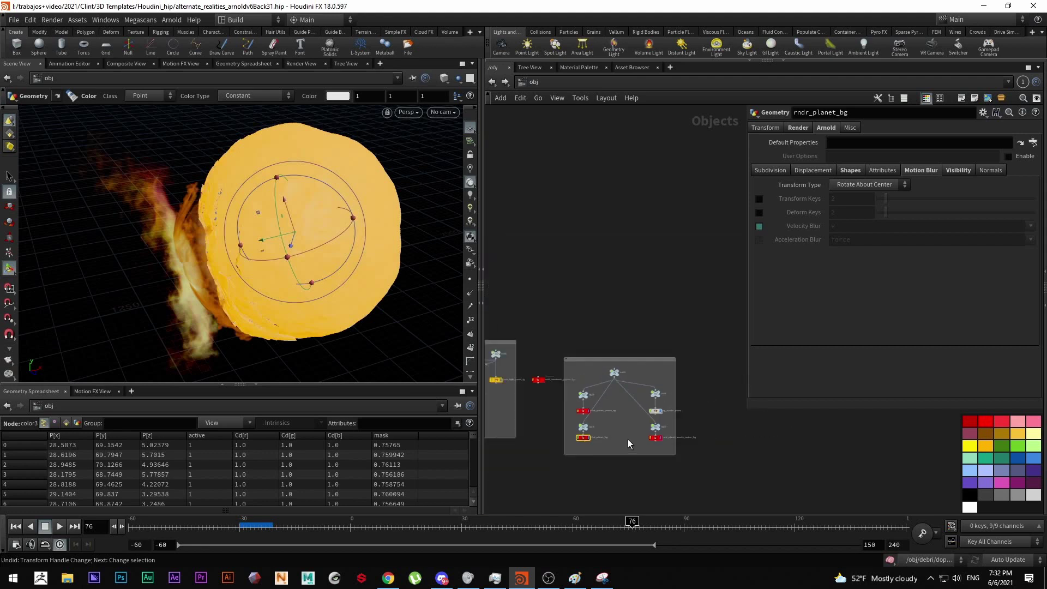
pyautogui.click(439, 112)
pyautogui.click(463, 221)
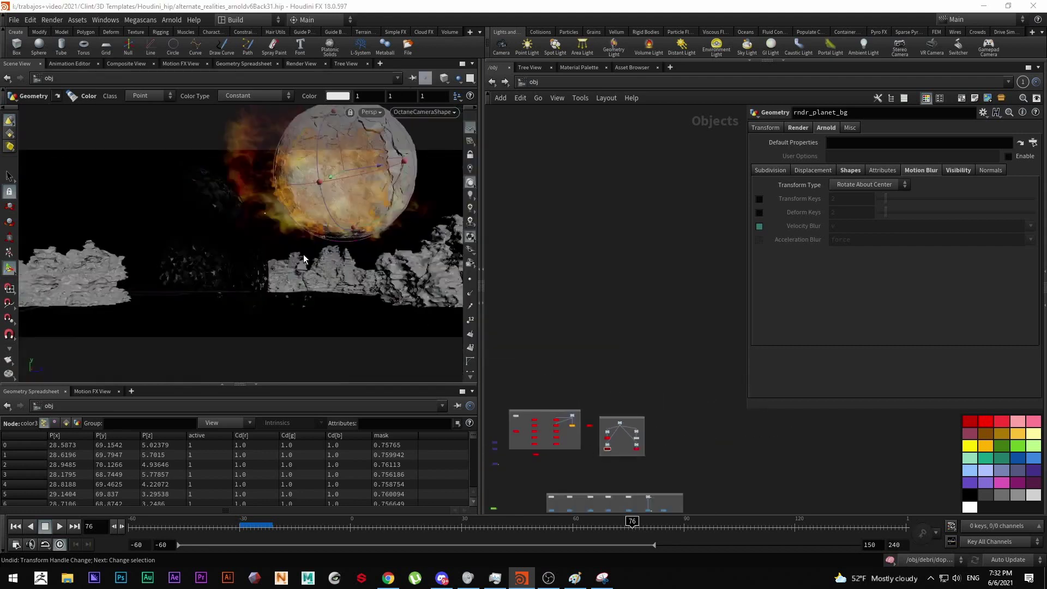
# Display the foreground render objects, including the character, cloth, rocks, smoke shield, force field and cristales.
pyautogui.scroll(8, 598, 410)
pyautogui.scroll(3, 563, 369)
pyautogui.moveTo(530, 206); pyautogui.dragTo(564, 346)
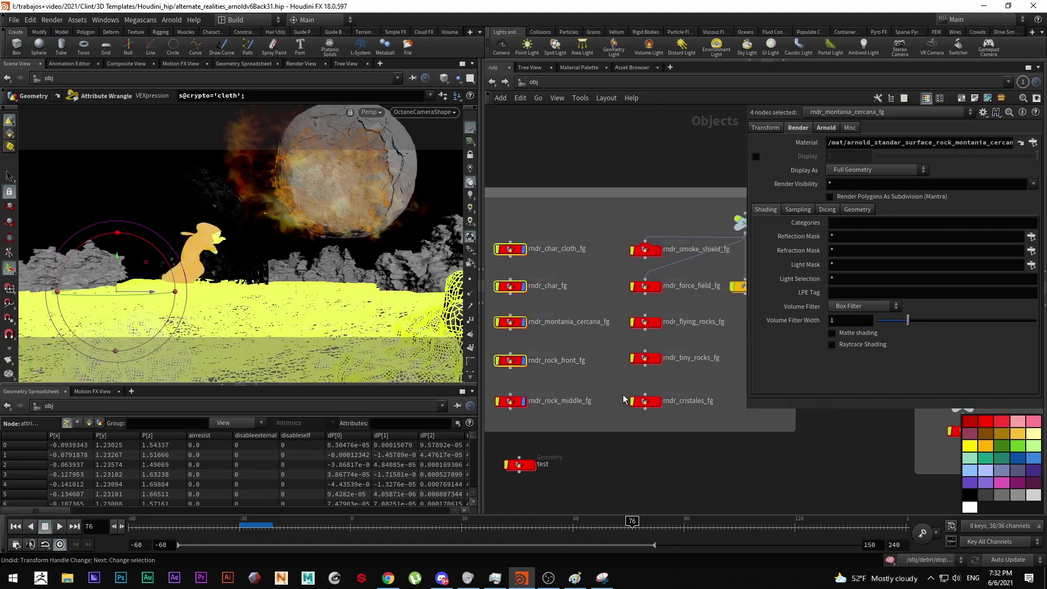
pyautogui.moveTo(663, 478); pyautogui.dragTo(659, 253)
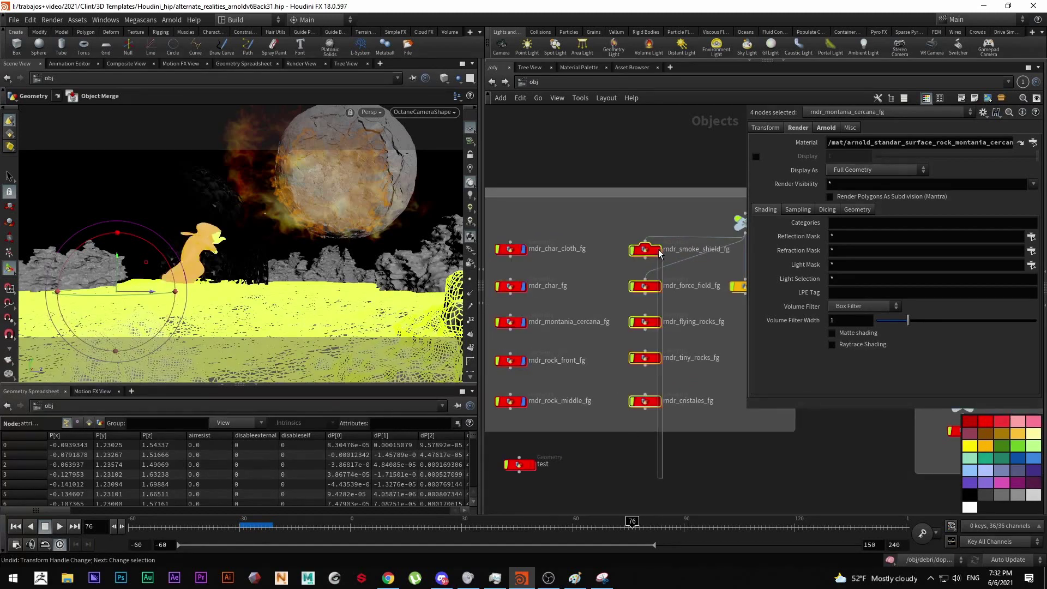
pyautogui.moveTo(651, 255)
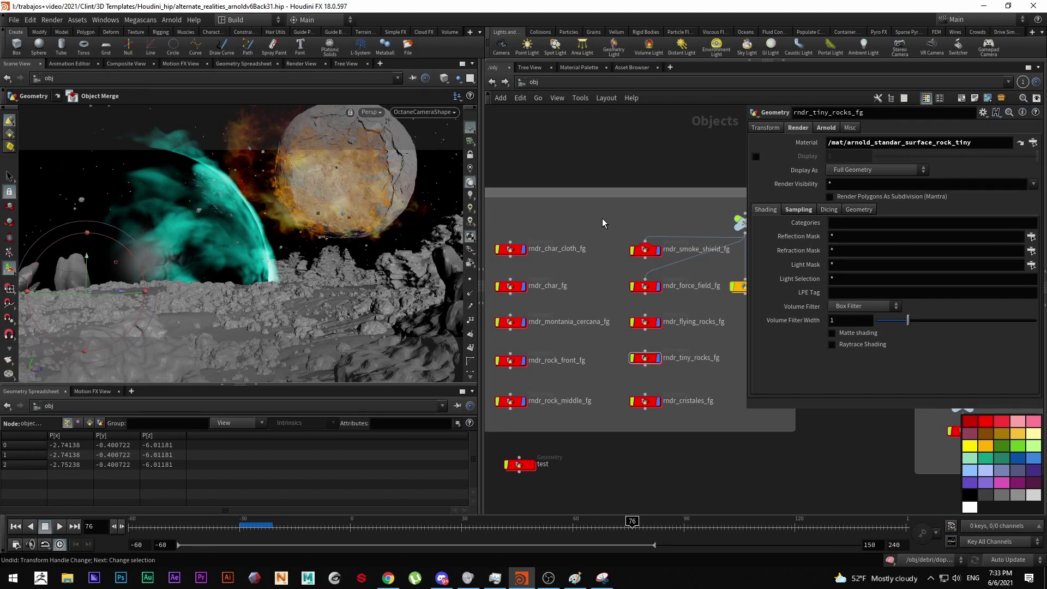
pyautogui.click(548, 577)
pyautogui.hotkey('alt', 'Tab')
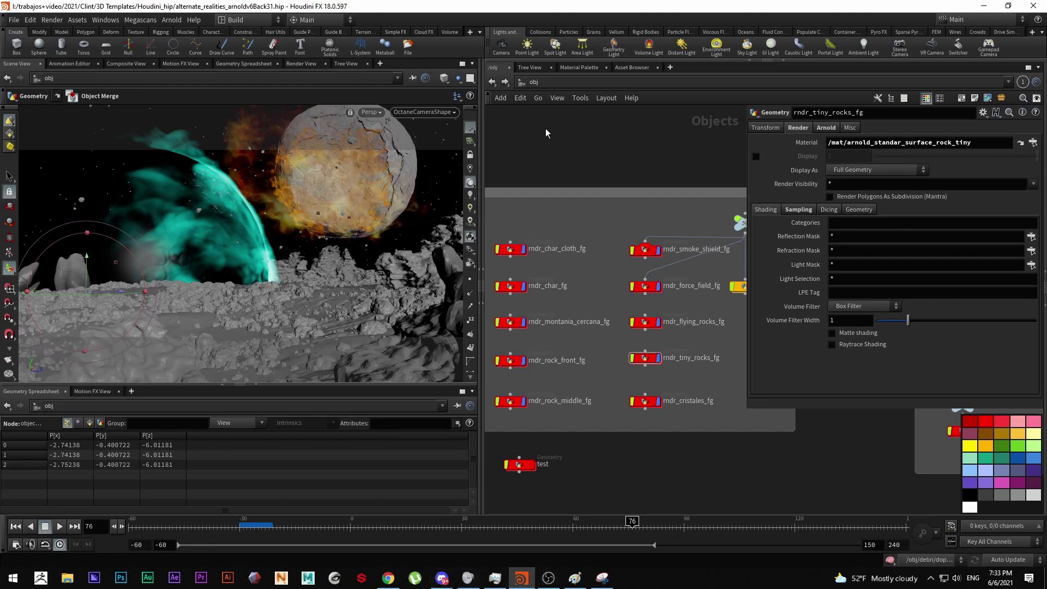
# Open the out network to view how the Arnold render outputs are organised.
pyautogui.click(530, 84)
pyautogui.click(546, 143)
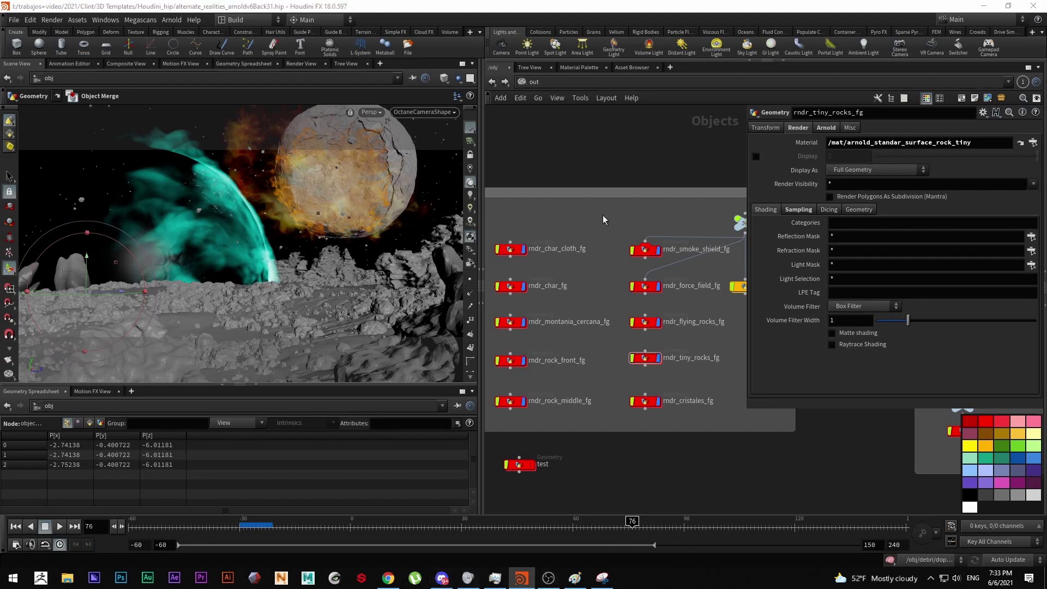
pyautogui.scroll(-3, 649, 315)
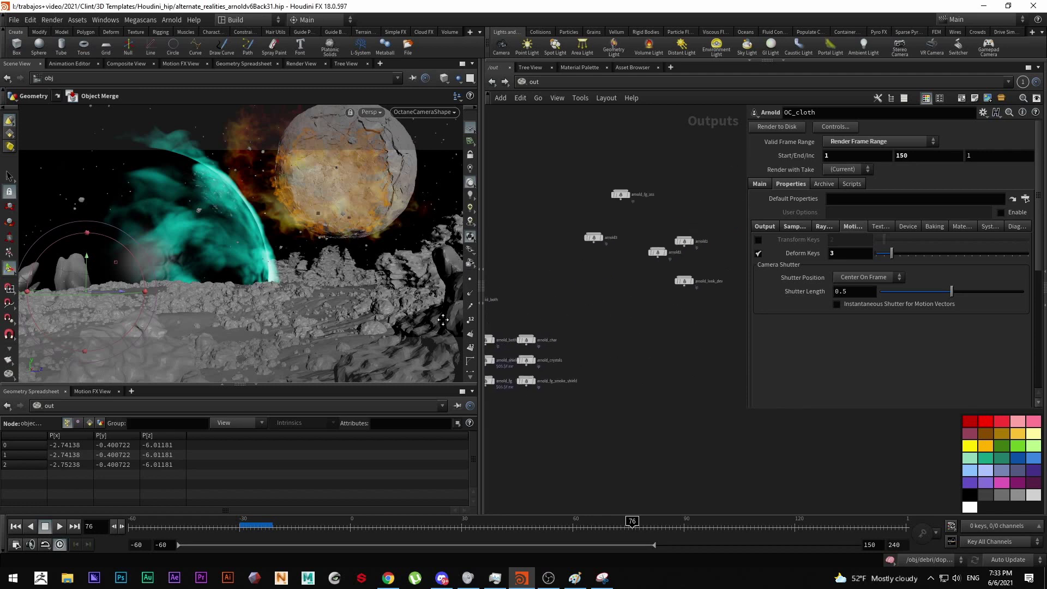
pyautogui.scroll(3, 628, 313)
pyautogui.moveTo(619, 280)
pyautogui.mouseDown()
pyautogui.moveTo(586, 315)
pyautogui.moveTo(612, 299)
pyautogui.mouseUp()
pyautogui.moveTo(626, 275); pyautogui.dragTo(562, 259, button='middle')
pyautogui.moveTo(598, 295)
pyautogui.mouseDown()
pyautogui.moveTo(552, 272)
pyautogui.moveTo(598, 274)
pyautogui.mouseUp()
# Select the Arnold render outputs group by group and examine the camera, force objects and properties of arnold_bg.
pyautogui.moveTo(525, 329); pyautogui.dragTo(529, 422)
pyautogui.moveTo(524, 363); pyautogui.dragTo(525, 459)
pyautogui.moveTo(595, 362); pyautogui.dragTo(596, 420)
pyautogui.moveTo(594, 326); pyautogui.dragTo(600, 464)
pyautogui.moveTo(675, 448); pyautogui.dragTo(665, 447, button='middle')
pyautogui.moveTo(712, 402); pyautogui.dragTo(698, 393)
pyautogui.moveTo(677, 441); pyautogui.dragTo(715, 383, button='middle')
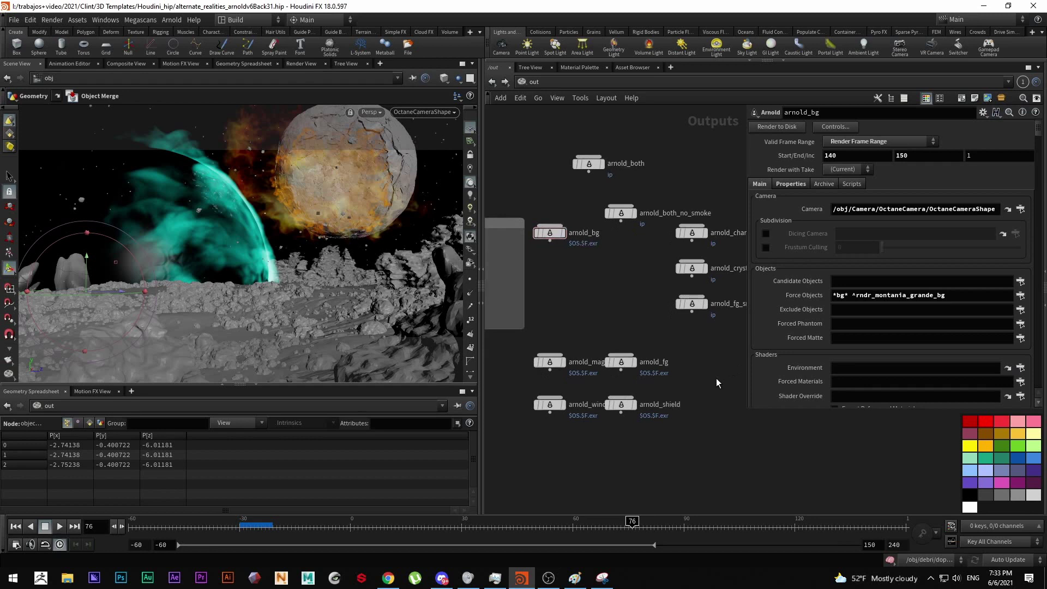
pyautogui.click(778, 185)
# Return to the object network and bring the foreground Arnold lights around specs_fg into view.
pyautogui.click(535, 83)
pyautogui.click(545, 126)
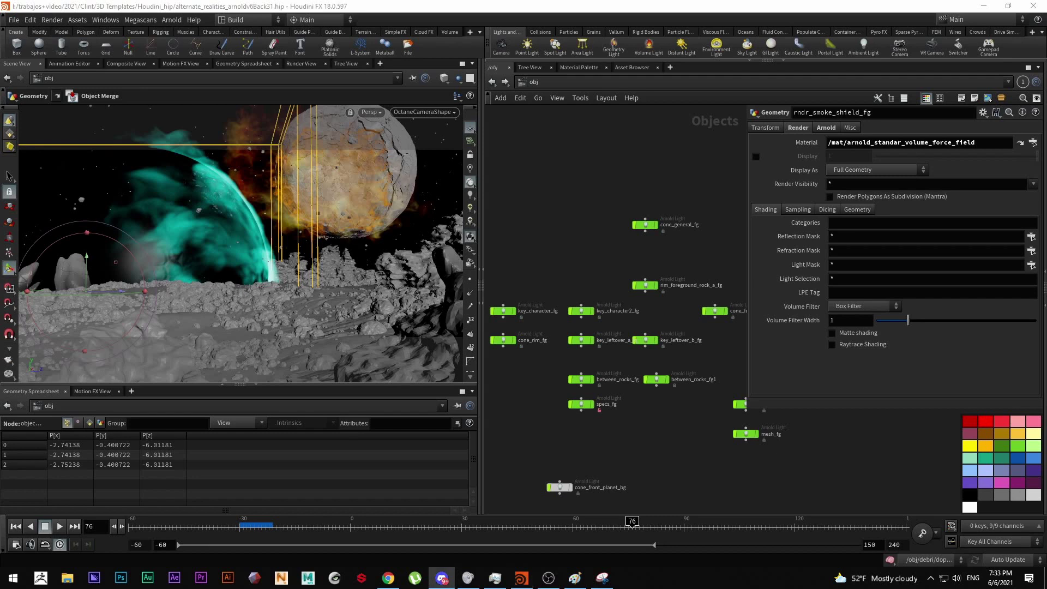
pyautogui.moveTo(538, 422); pyautogui.dragTo(537, 454, button='middle')
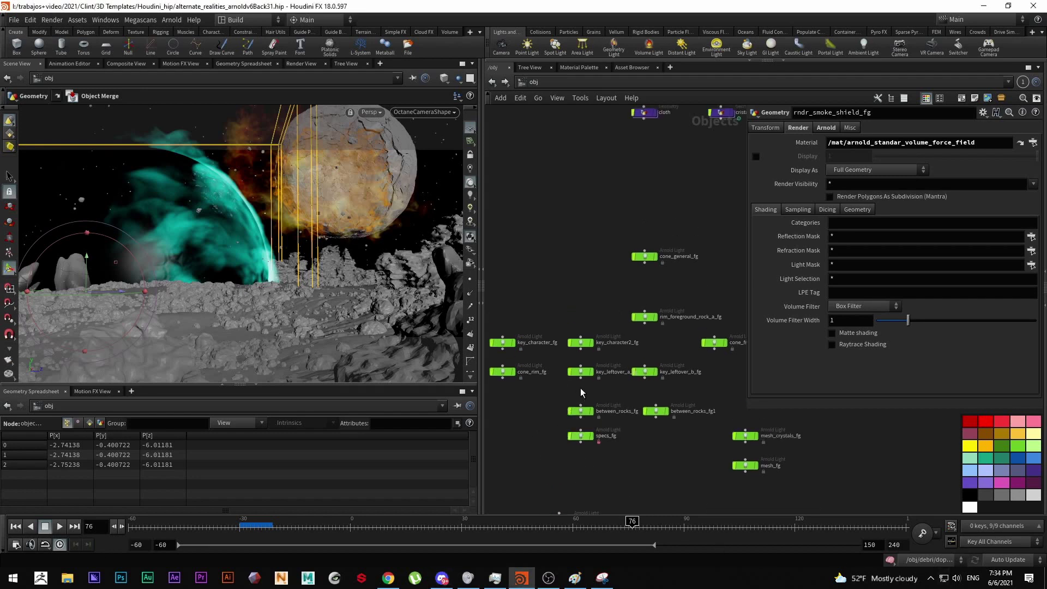
pyautogui.scroll(5, 602, 436)
pyautogui.moveTo(656, 434); pyautogui.dragTo(583, 439, button='middle')
pyautogui.scroll(4, 619, 401)
# Examine the light_decay1 filter inside the specs_fg light's arnold_vopnet shader network, then return to the object level.
pyautogui.doubleClick(620, 401)
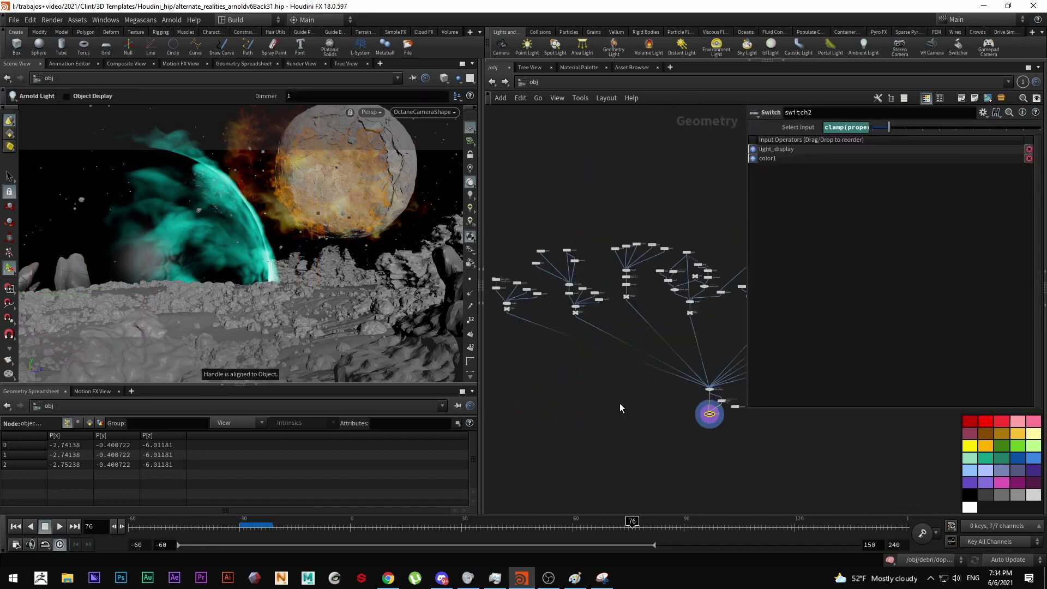
pyautogui.scroll(3, 685, 407)
pyautogui.doubleClick(685, 408)
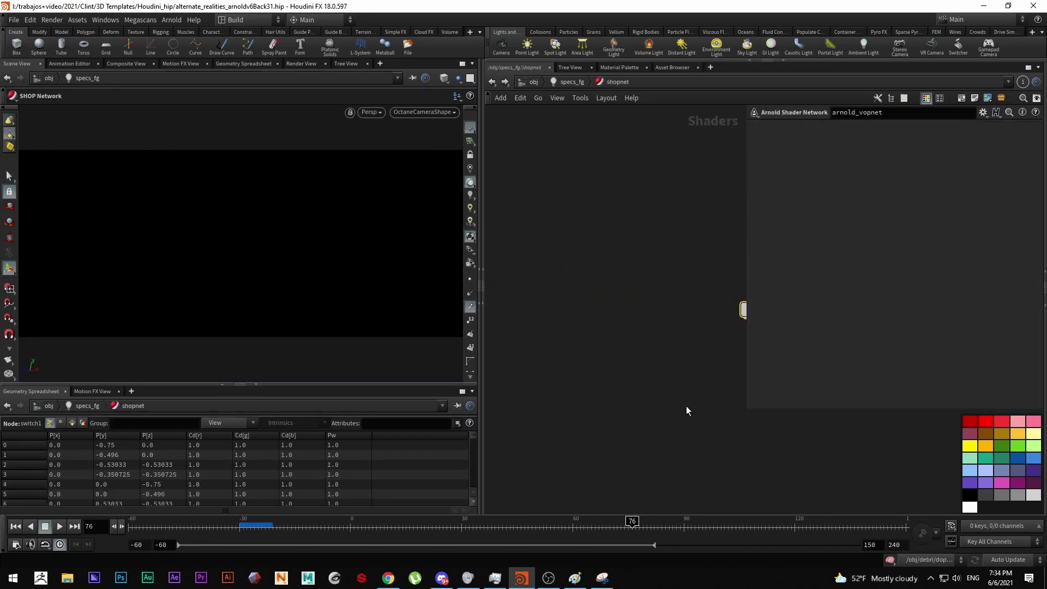
pyautogui.doubleClick(537, 322)
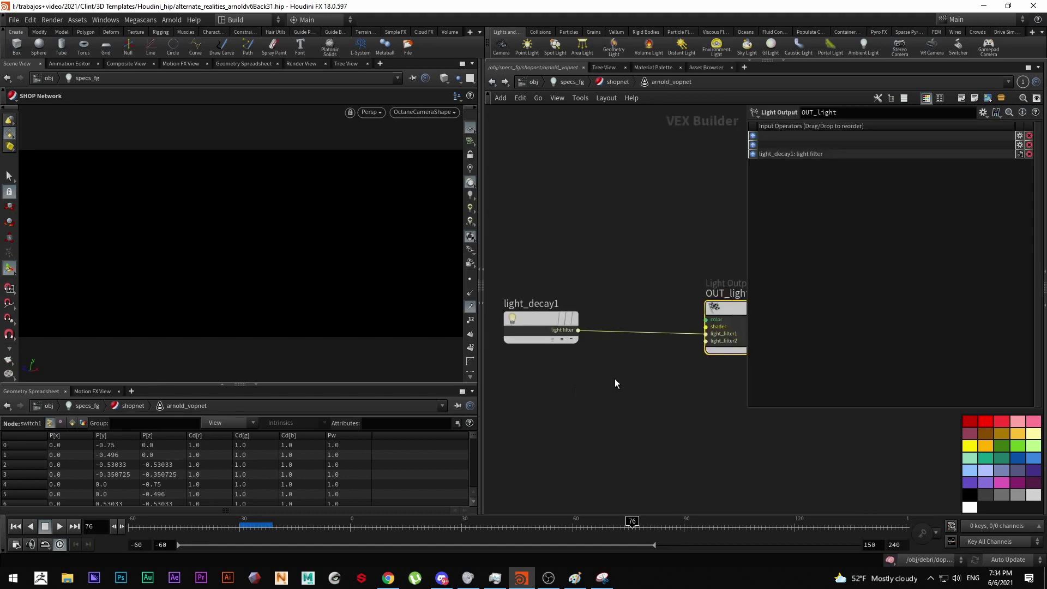
pyautogui.click(569, 322)
pyautogui.moveTo(643, 358); pyautogui.dragTo(565, 378, button='middle')
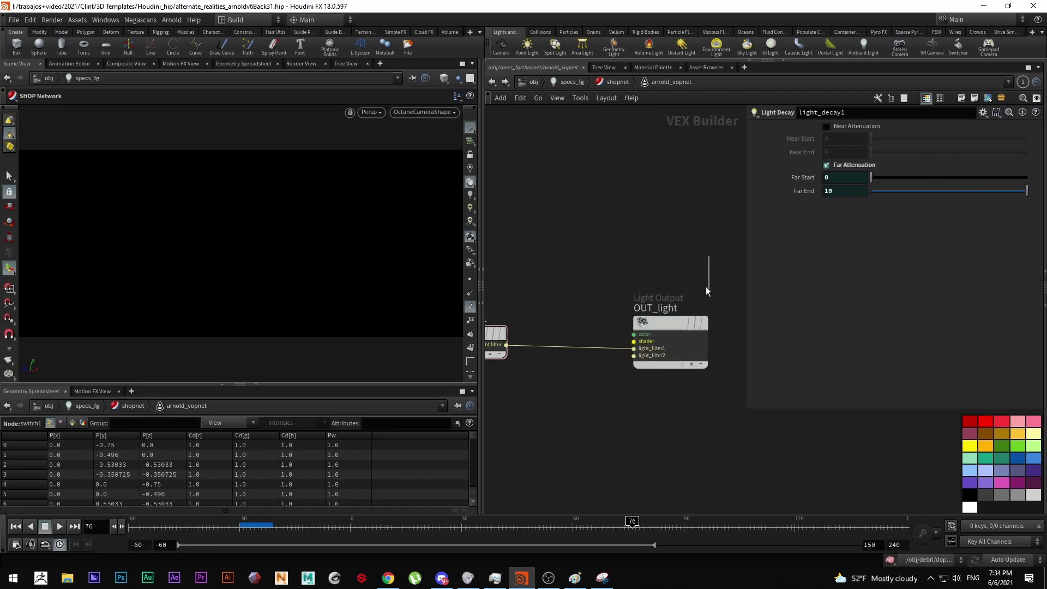
pyautogui.click(610, 83)
pyautogui.click(570, 83)
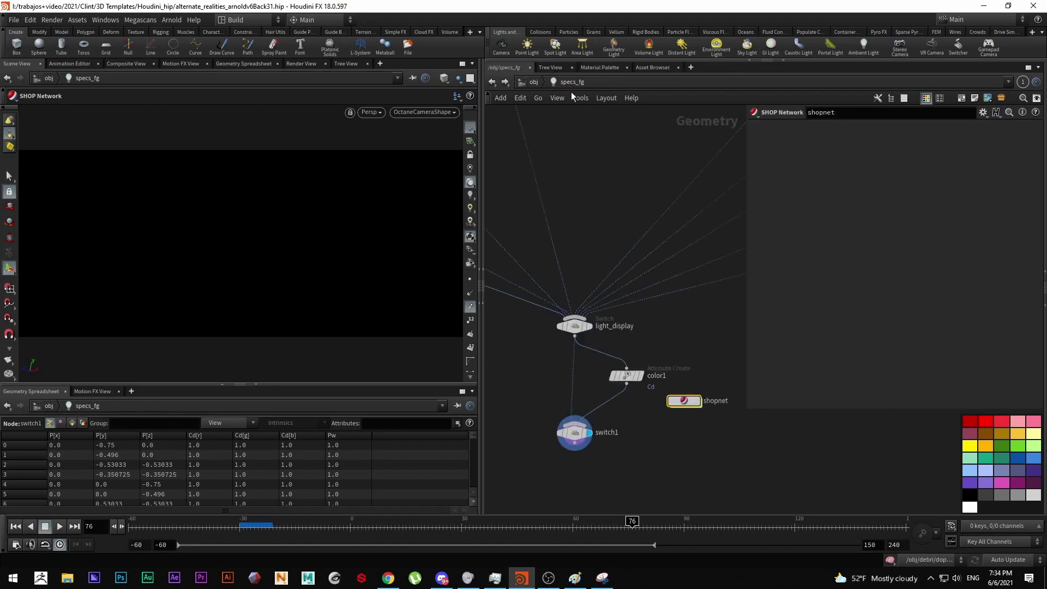
pyautogui.click(533, 82)
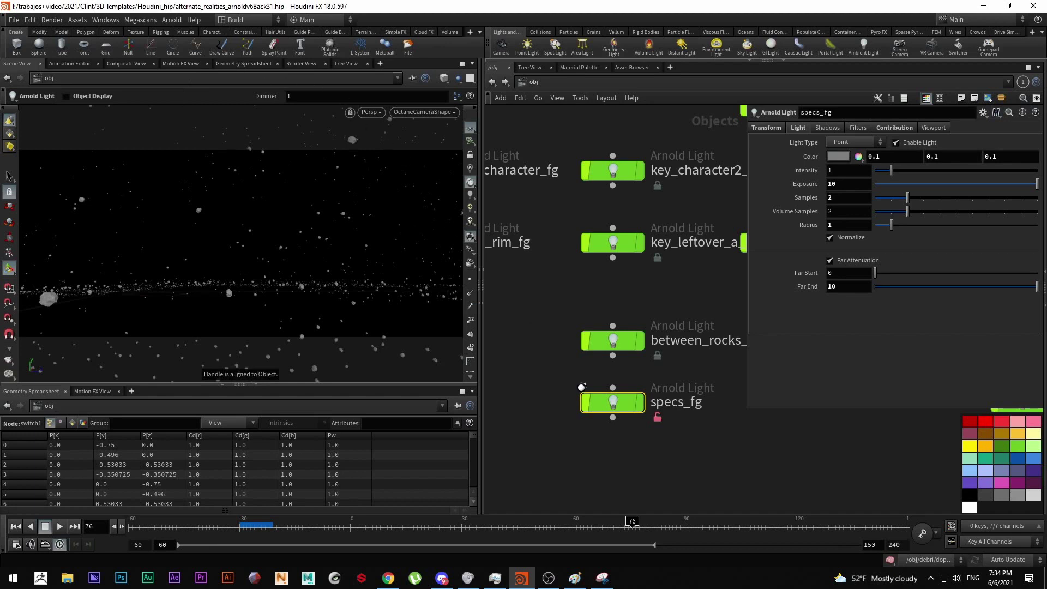
# Set the AOV Light Group of the specs_fg light to $OS.
pyautogui.moveTo(676, 449); pyautogui.dragTo(547, 377)
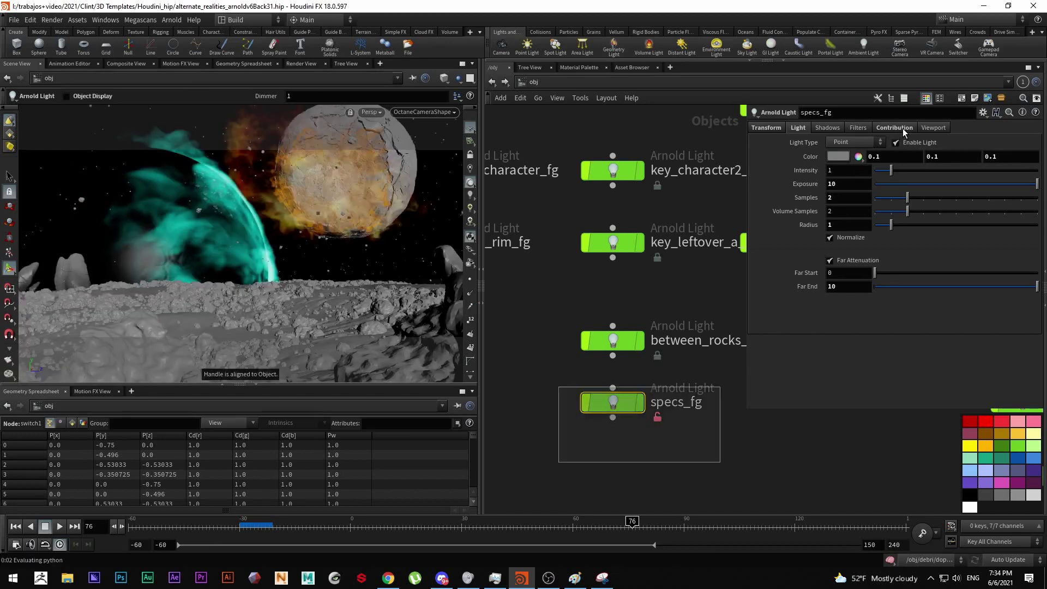
pyautogui.click(894, 127)
pyautogui.click(835, 251)
pyautogui.write('$OS')
pyautogui.press('Return')
pyautogui.click(791, 251)
pyautogui.press('h')
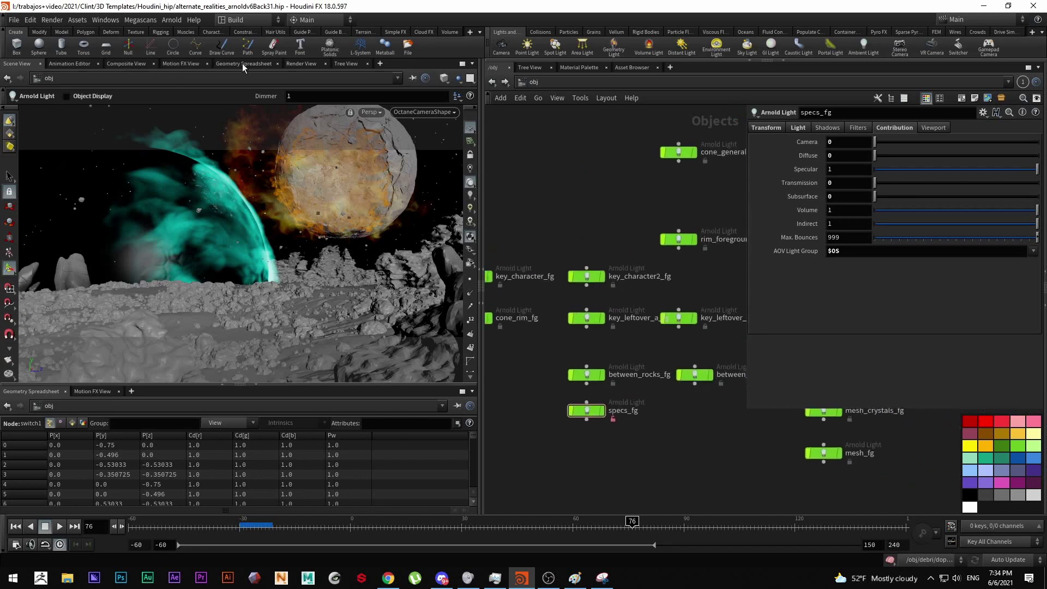
# View the last rendered image in full and select the arnold_fg output in the out network.
pyautogui.click(301, 64)
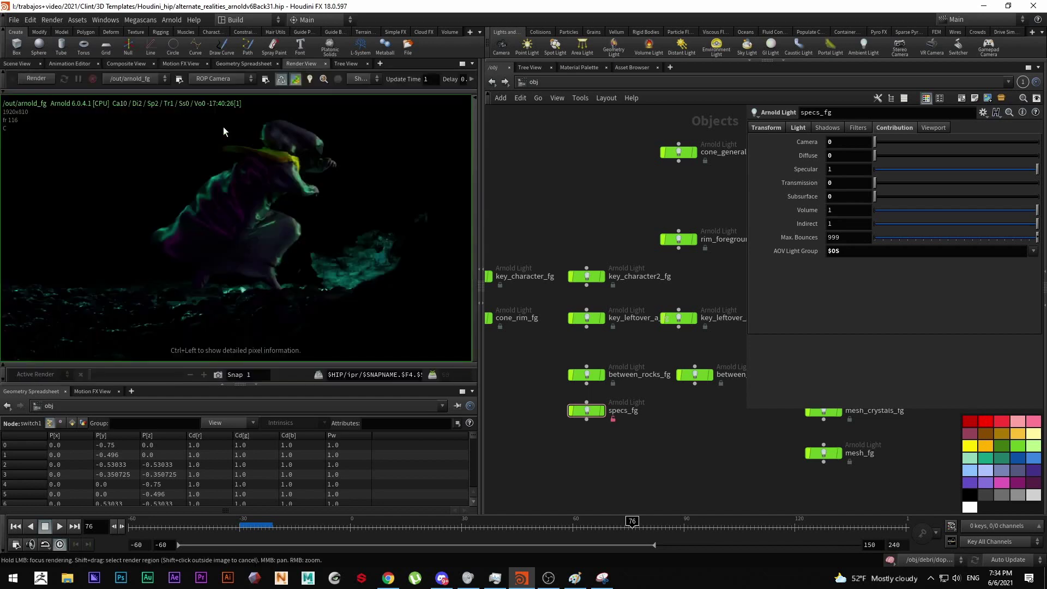
pyautogui.moveTo(216, 213); pyautogui.dragTo(214, 218, button='middle')
pyautogui.click(534, 82)
pyautogui.click(558, 145)
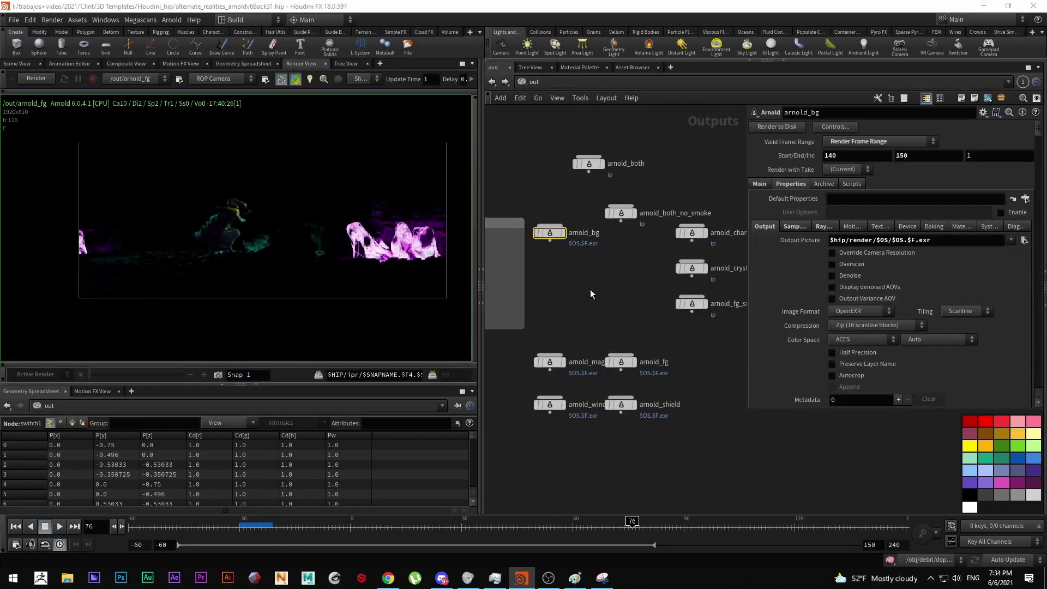
pyautogui.moveTo(624, 311); pyautogui.dragTo(625, 385)
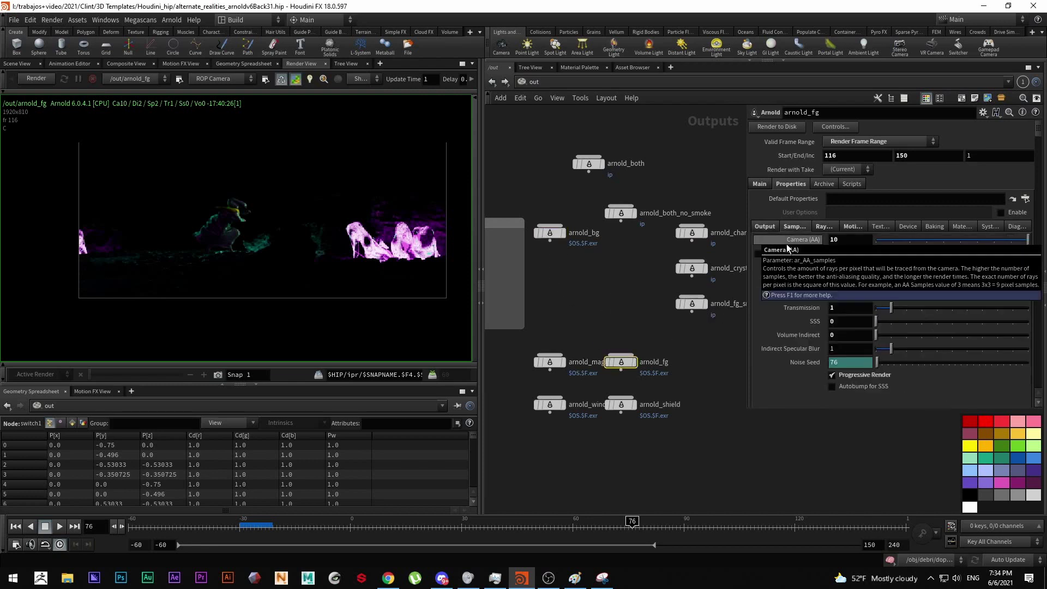
# Enable the arnold_fg AOVs RGBA_mesh_crystals_fg, RGBA_specs_fg, RGBA_between_rocks_fg1, RGBA_rim_foreground_rock_a_fg and RGBA_key_leftover_b_fg.
pyautogui.click(765, 226)
pyautogui.scroll(-5, 796, 345)
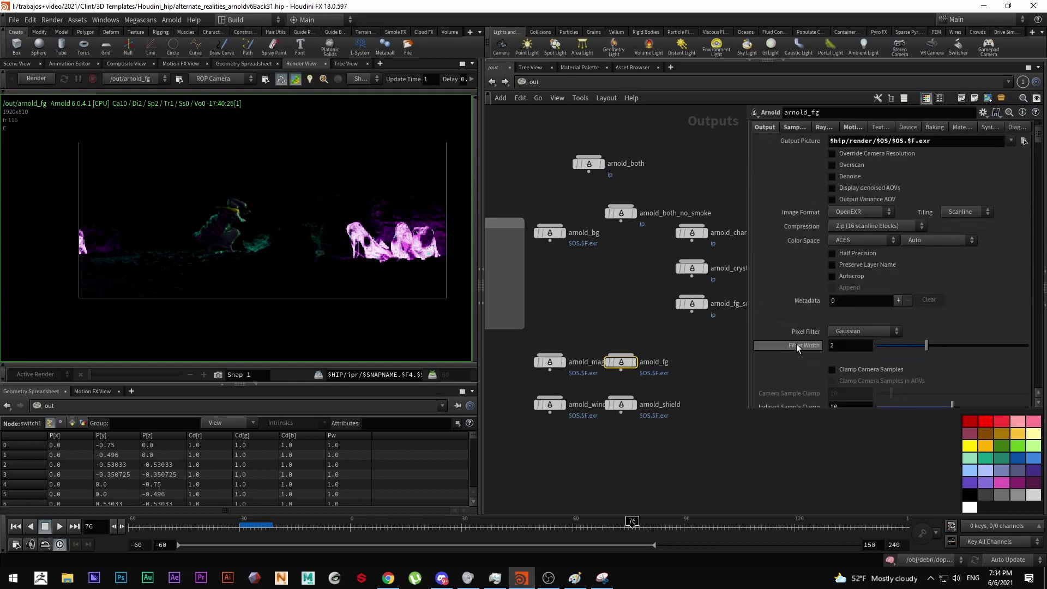
pyautogui.scroll(-10, 1020, 338)
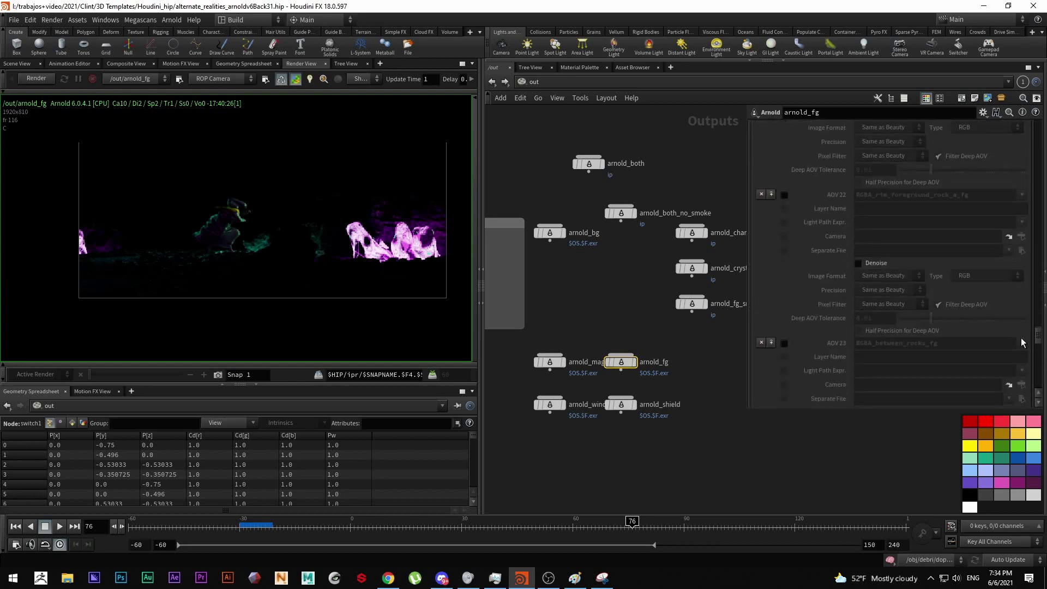
pyautogui.scroll(-10, 1017, 345)
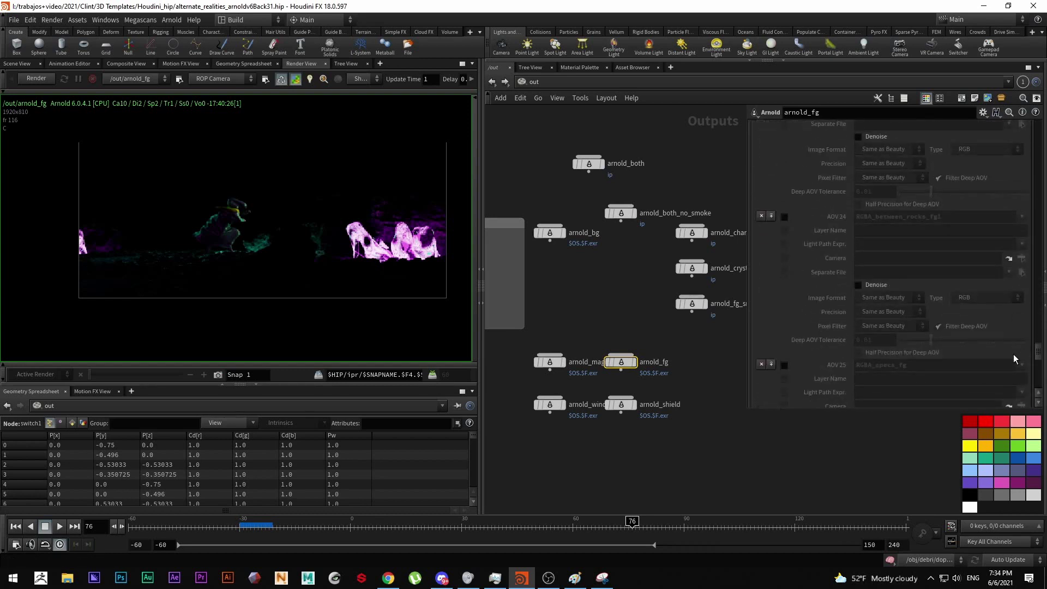
pyautogui.scroll(-3, 1010, 366)
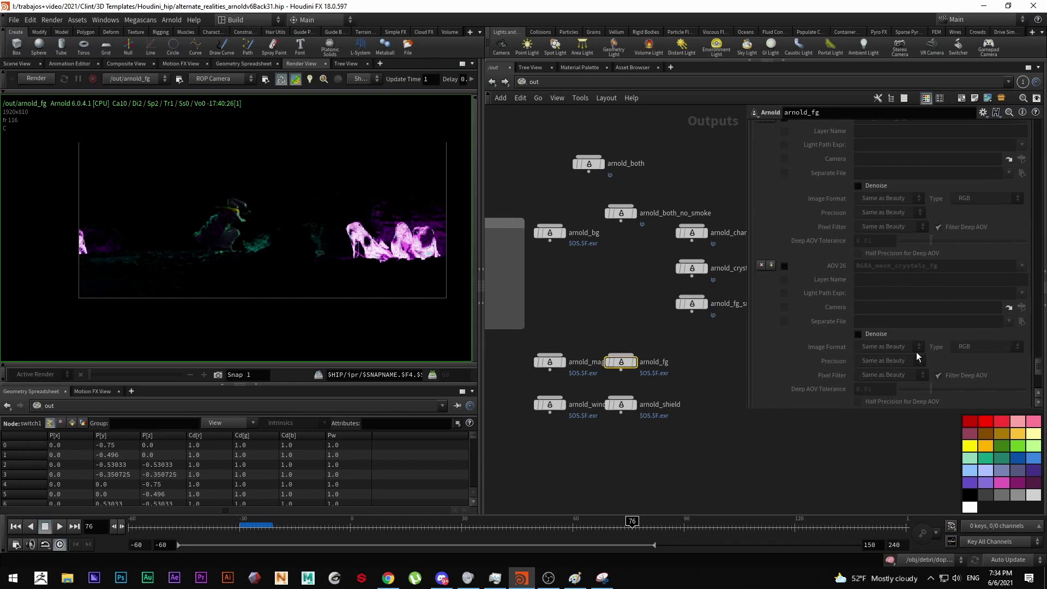
pyautogui.click(783, 266)
pyautogui.scroll(8, 789, 237)
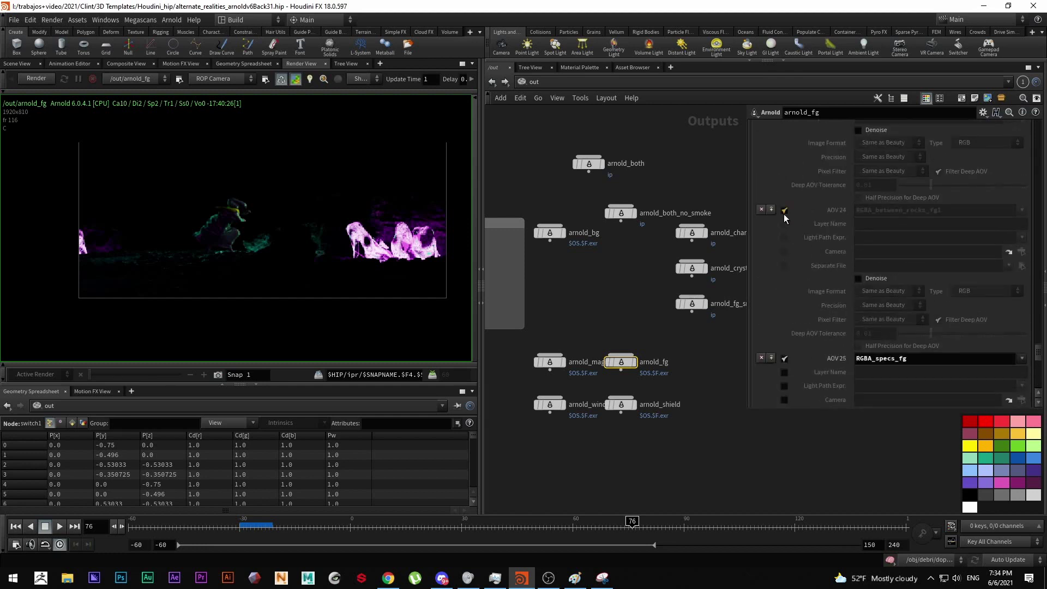
pyautogui.click(784, 210)
pyautogui.scroll(14, 788, 215)
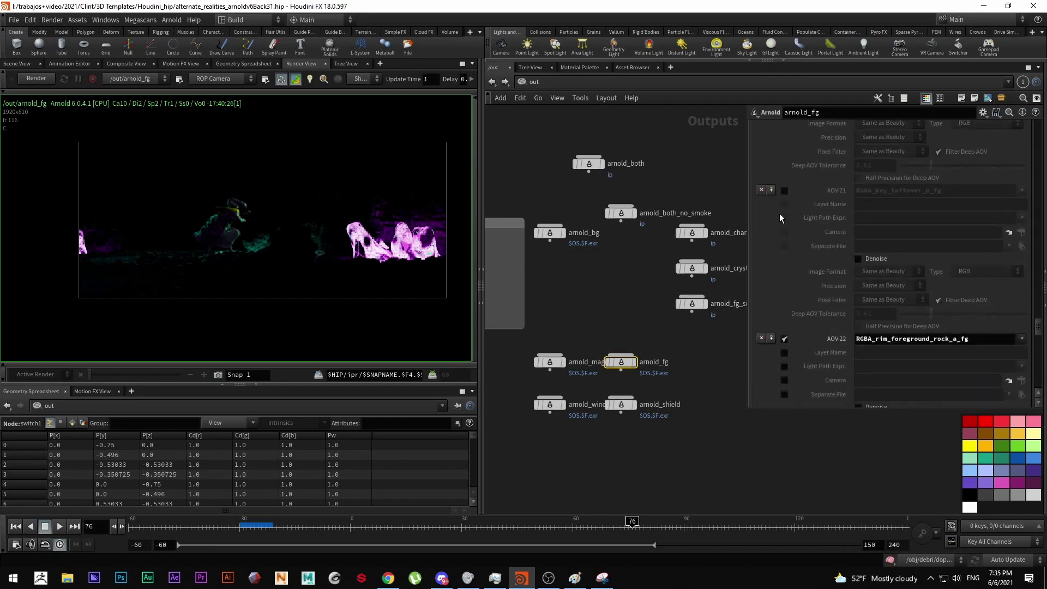
pyautogui.click(784, 190)
# Start a preview render of arnold_fg and set its colour view to Rec.709.
pyautogui.click(31, 82)
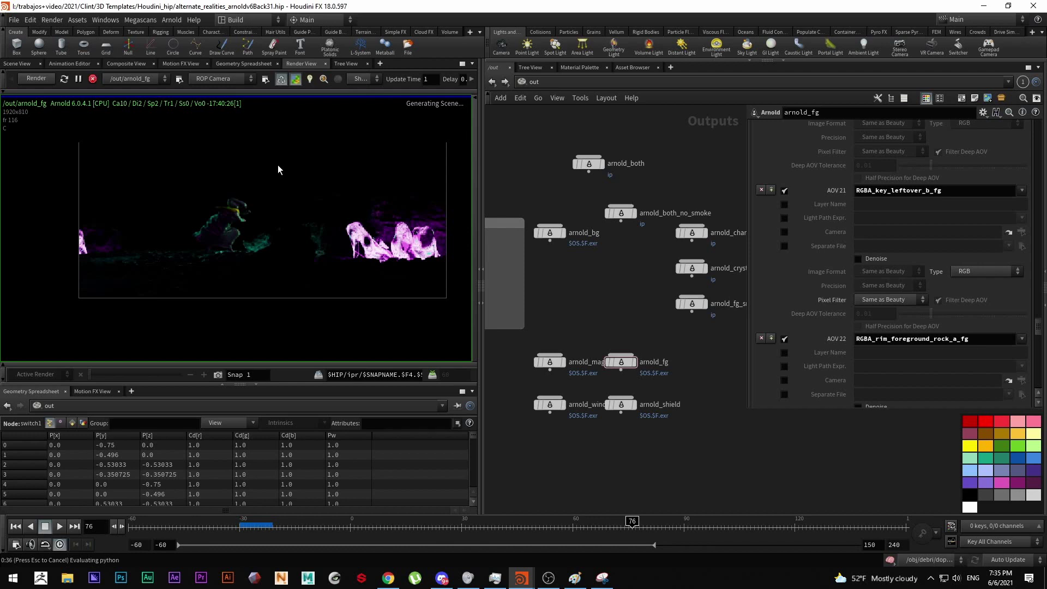
pyautogui.click(312, 364)
pyautogui.click(380, 360)
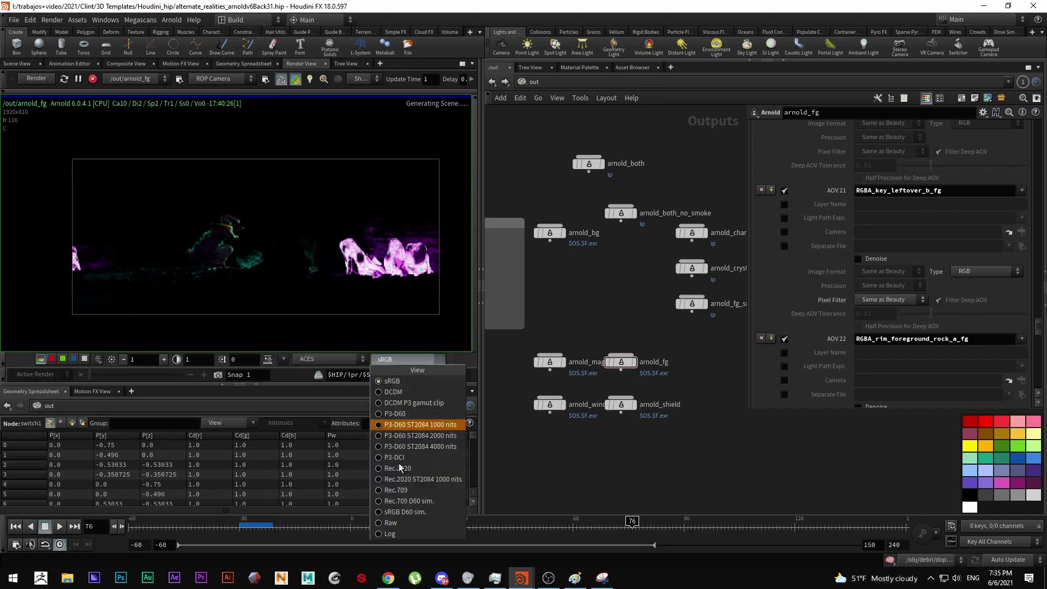
pyautogui.click(402, 490)
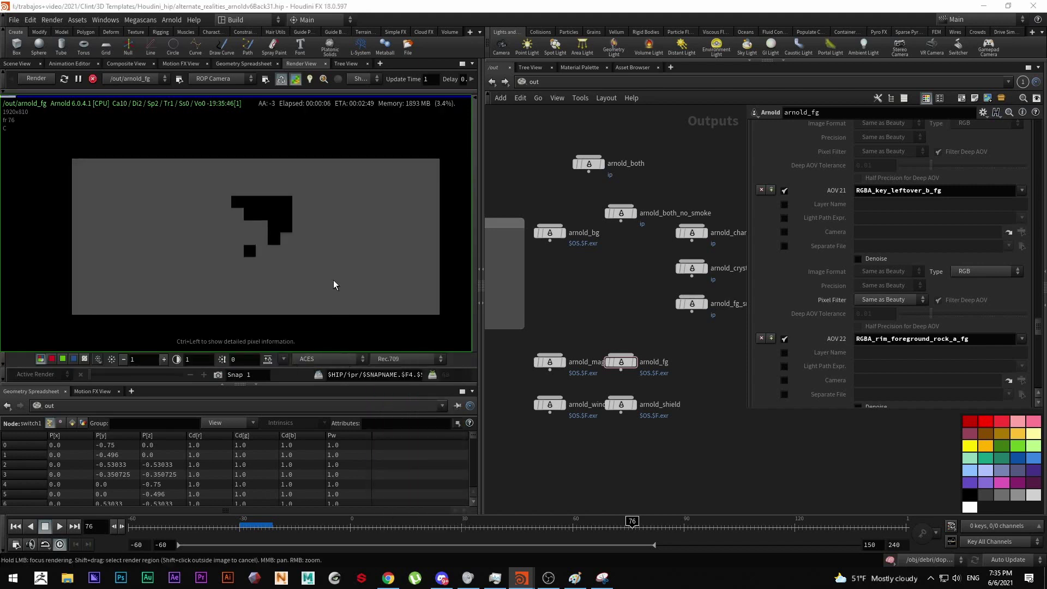
pyautogui.scroll(1, 326, 279)
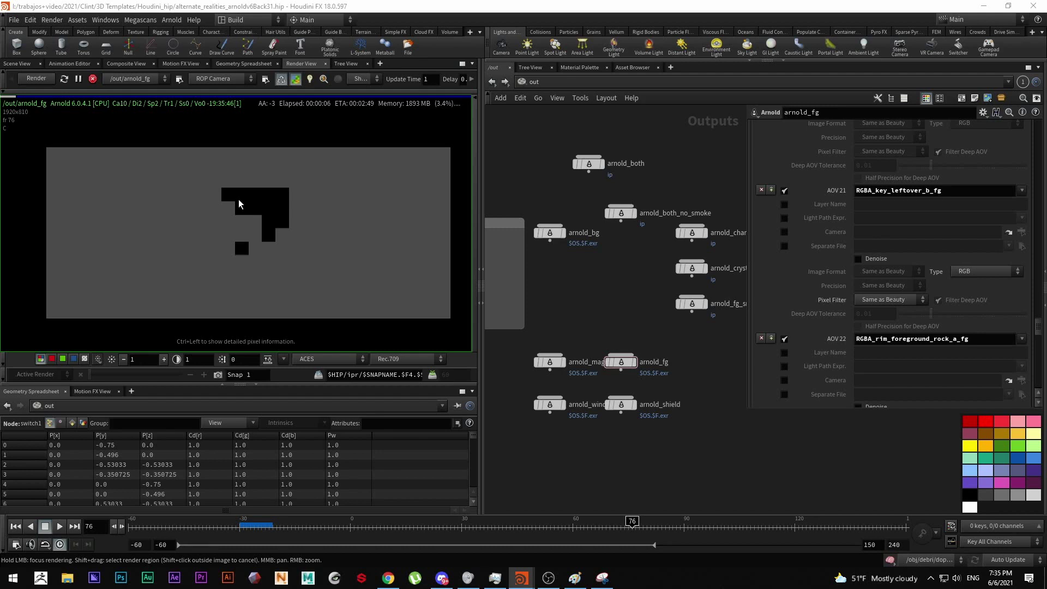
# Check the RGBA_key_leftover_b_fg light pass in the render and switch back to the C beauty plane.
pyautogui.click(109, 103)
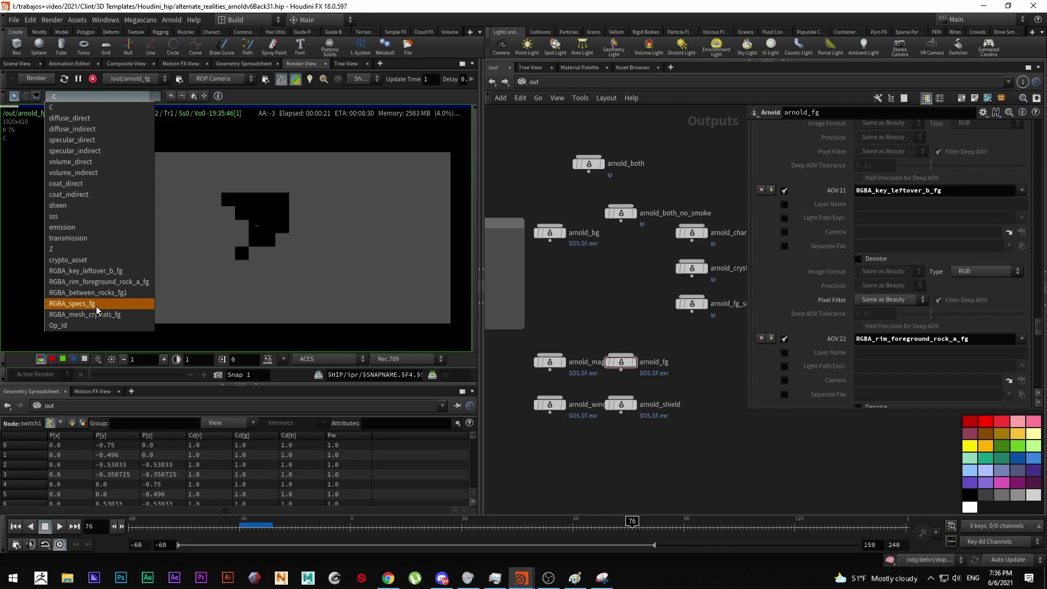
pyautogui.click(116, 269)
pyautogui.moveTo(236, 262); pyautogui.dragTo(241, 283, button='right')
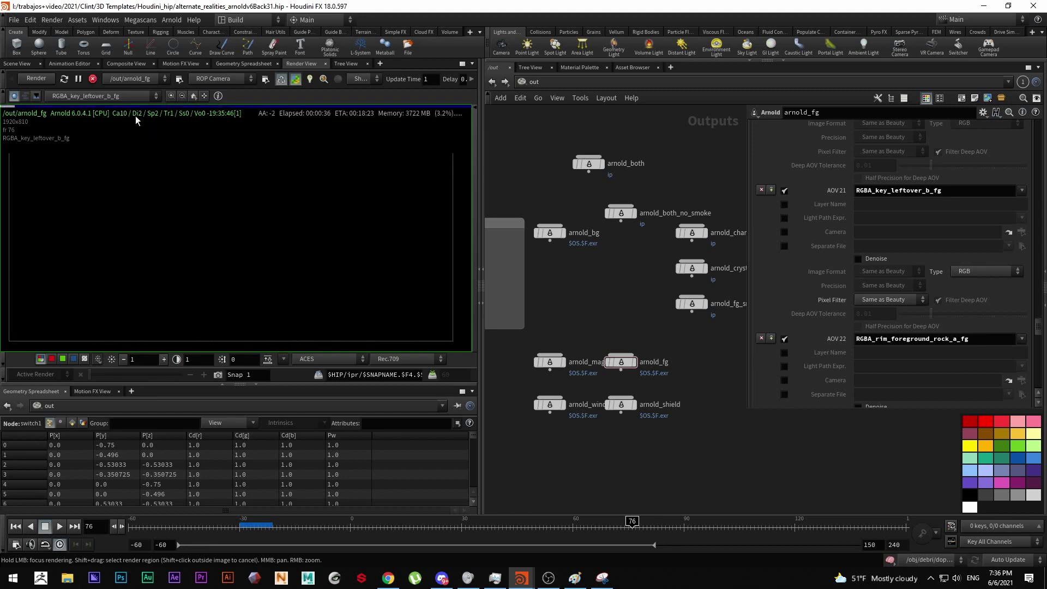
pyautogui.click(109, 96)
pyautogui.click(103, 109)
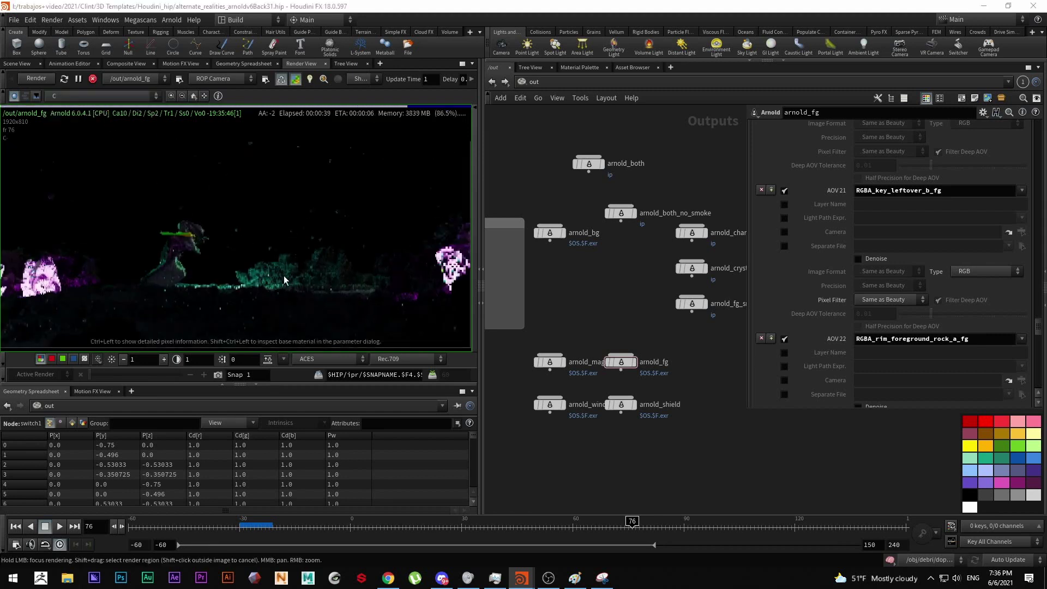
# Limit the preview render to a region over the character, from pixel 667, 273 to 944, 431.
pyautogui.scroll(3, 248, 218)
pyautogui.keyDown('shift'); pyautogui.moveTo(269, 185); pyautogui.dragTo(87, 289); pyautogui.keyUp('shift')
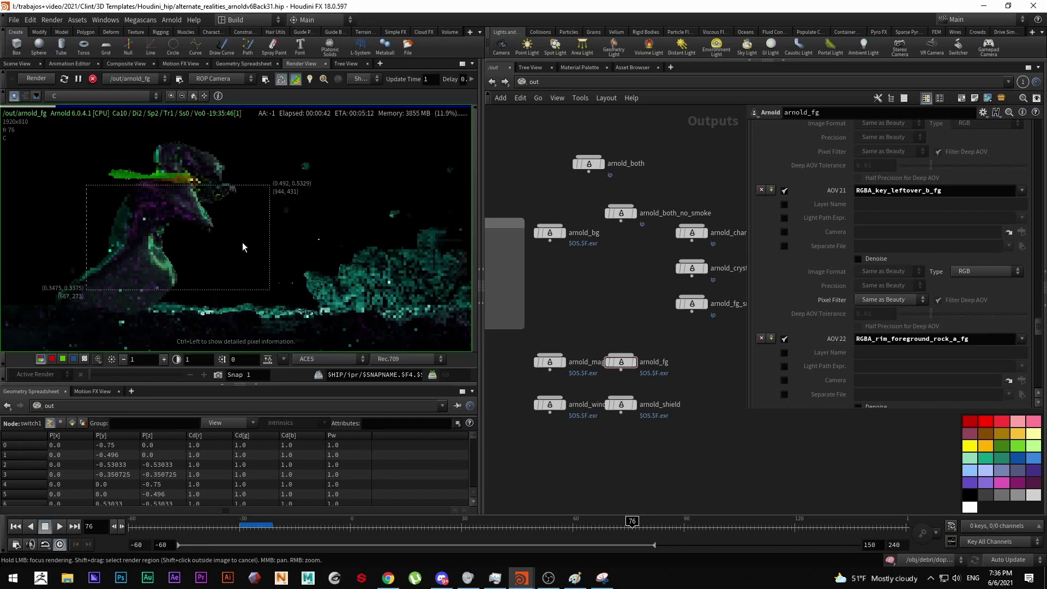
pyautogui.moveTo(263, 227); pyautogui.dragTo(416, 227, button='right')
pyautogui.moveTo(232, 212); pyautogui.dragTo(180, 233, button='middle')
# Compare the diffuse_direct, specular_indirect and diffuse_indirect passes of the character in the preview render.
pyautogui.click(101, 96)
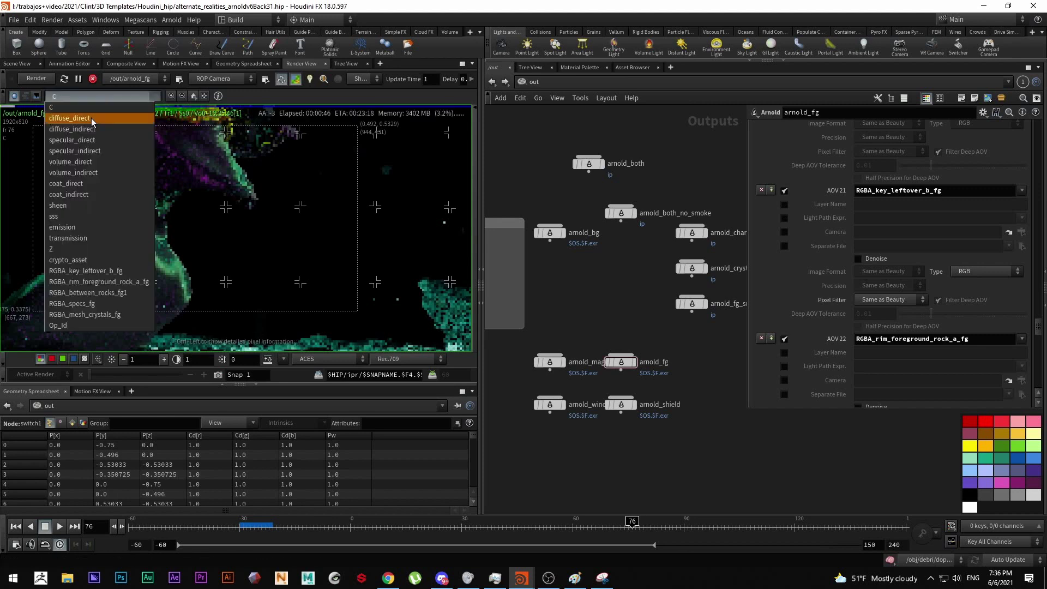
pyautogui.click(91, 118)
pyautogui.click(97, 97)
pyautogui.click(93, 118)
pyautogui.click(101, 97)
pyautogui.click(100, 148)
pyautogui.click(98, 97)
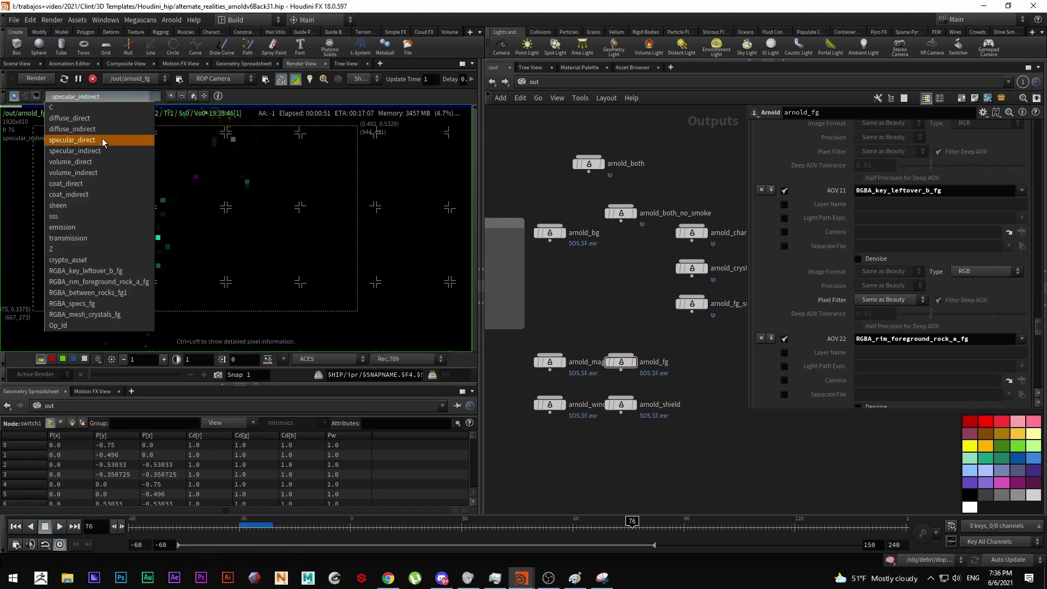
pyautogui.click(88, 118)
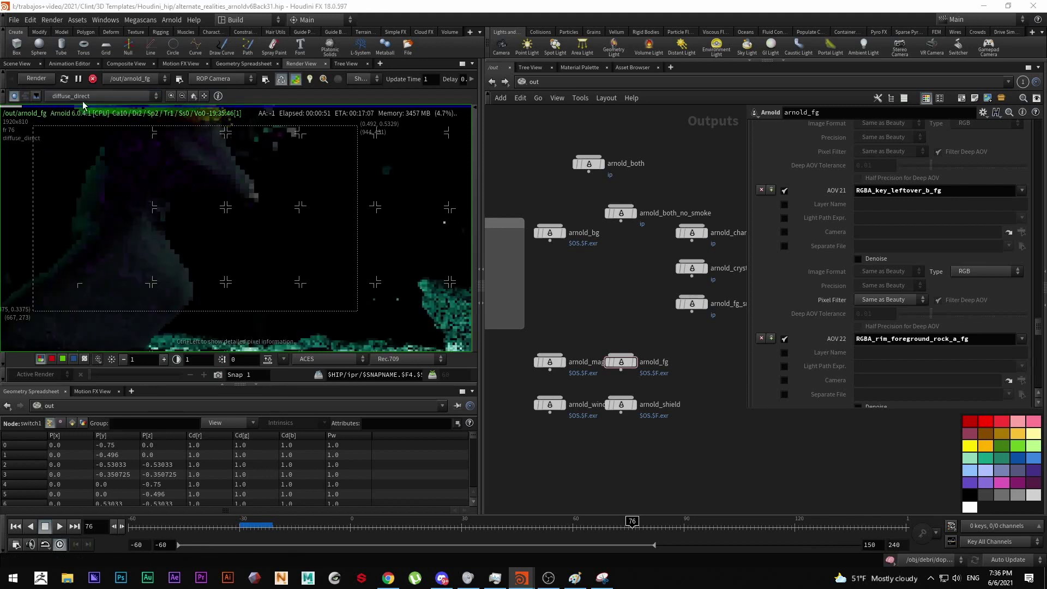
pyautogui.click(84, 99)
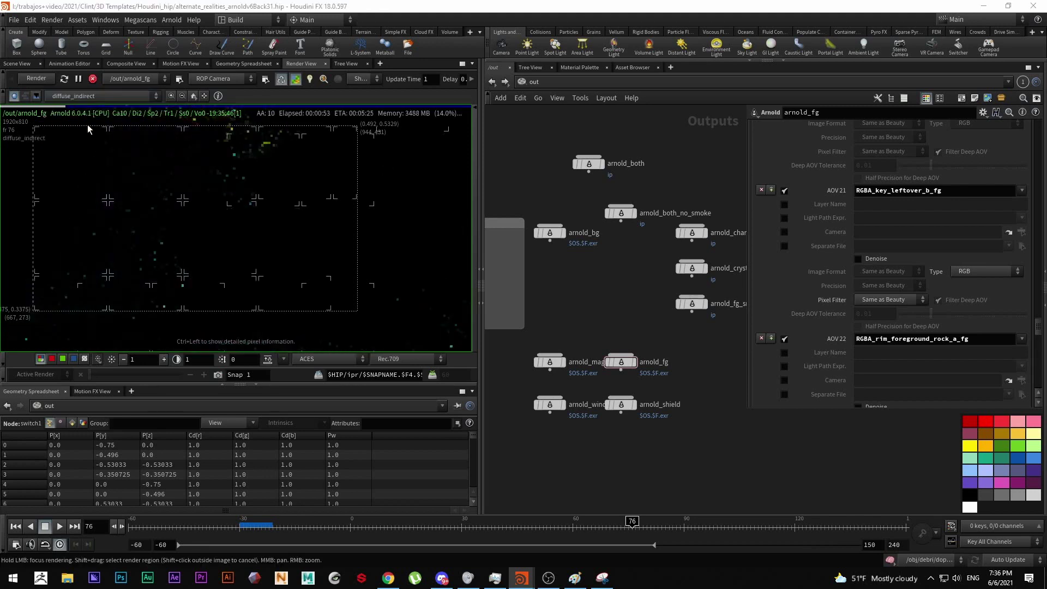
# Review the RGBA_key_leftover_b_fg, RGBA_rim_foreground_rock_a_fg, RGBA_between_rocks_fg1 and RGBA_specs_fg light passes in the preview render.
pyautogui.click(96, 97)
pyautogui.click(104, 97)
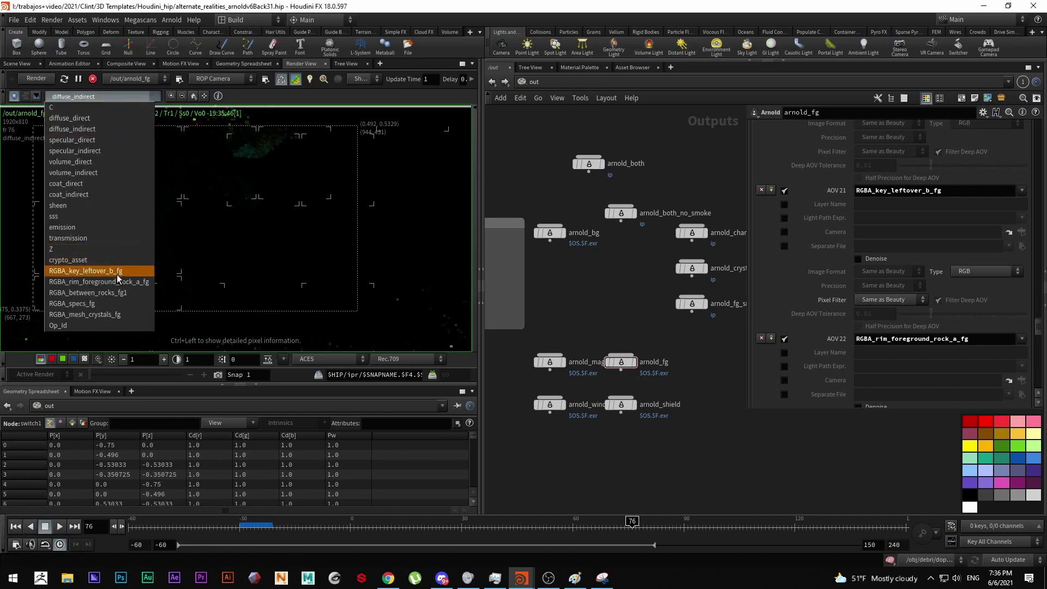
pyautogui.click(117, 271)
pyautogui.click(102, 96)
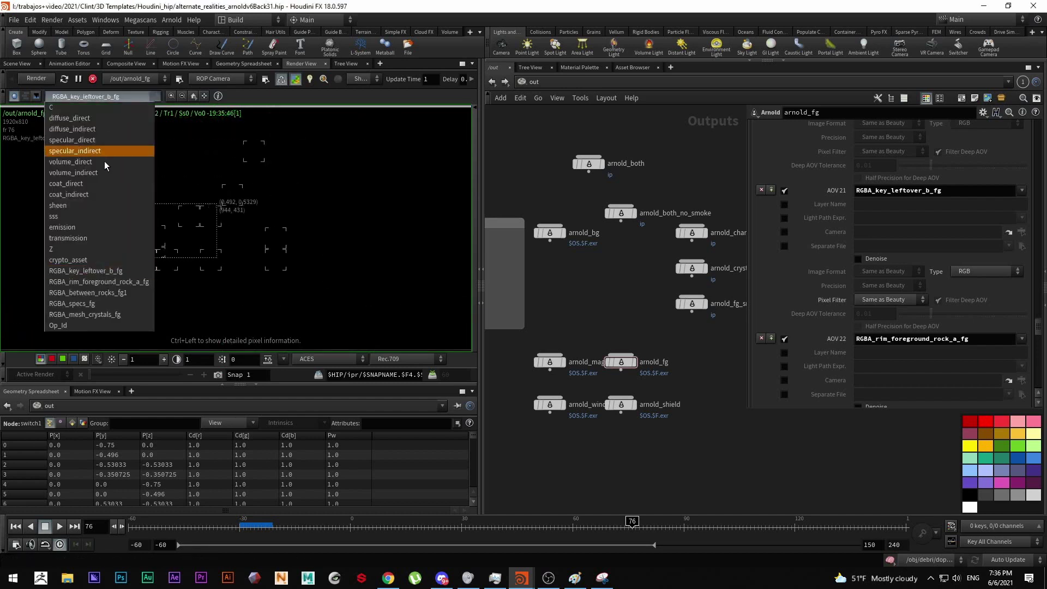
pyautogui.click(114, 280)
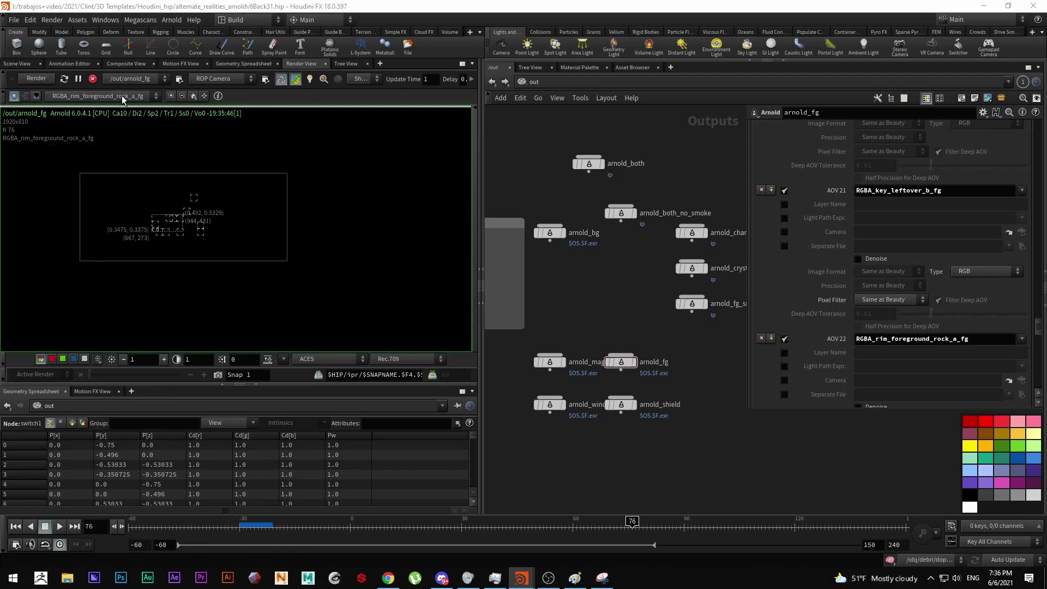
pyautogui.click(122, 96)
pyautogui.click(112, 293)
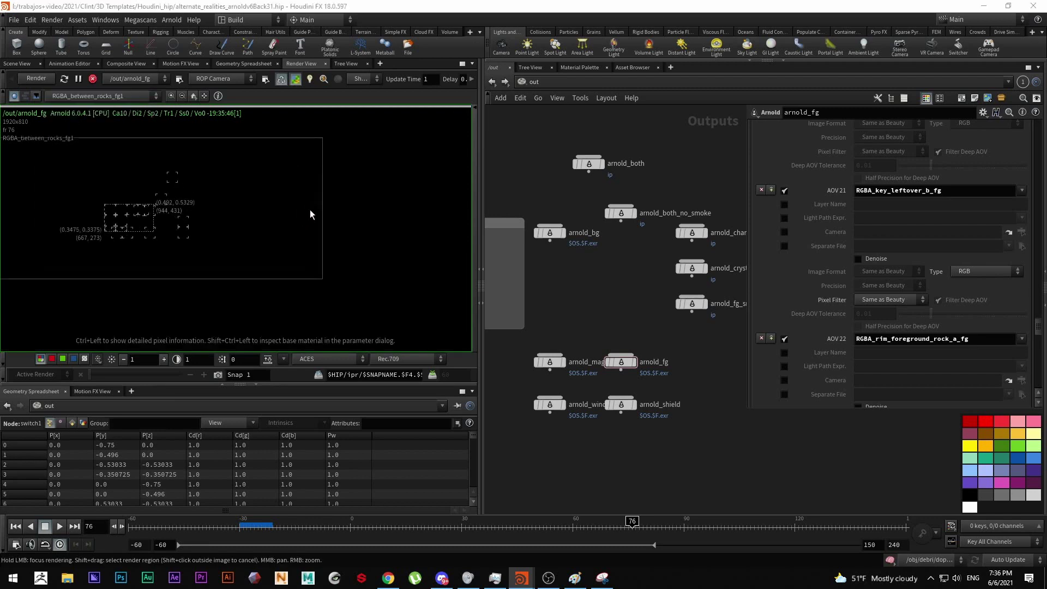
pyautogui.click(126, 97)
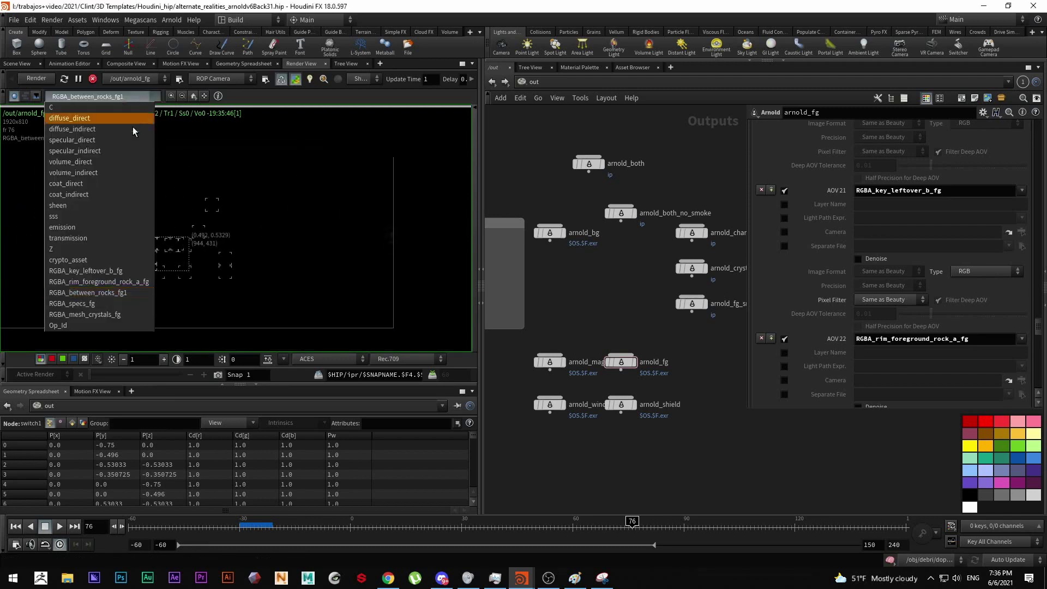
pyautogui.click(123, 303)
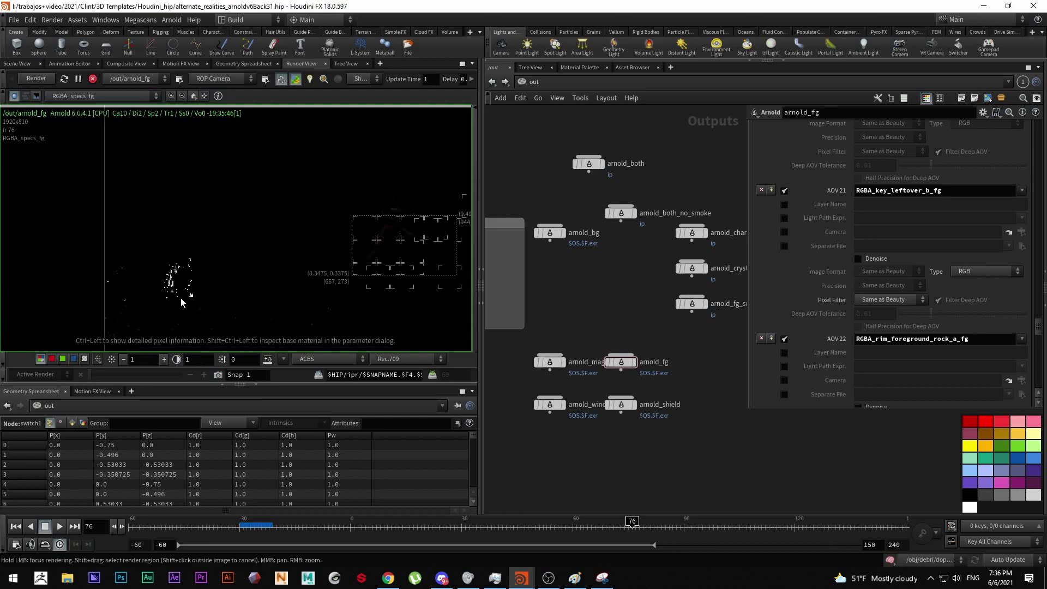
# Limit the preview render to the region from pixel 0, 0 to 495, 479 and display the RGBA_mesh_crystals_fg pass.
pyautogui.keyDown('shift'); pyautogui.moveTo(270, 170); pyautogui.dragTo(93, 322); pyautogui.keyUp('shift')
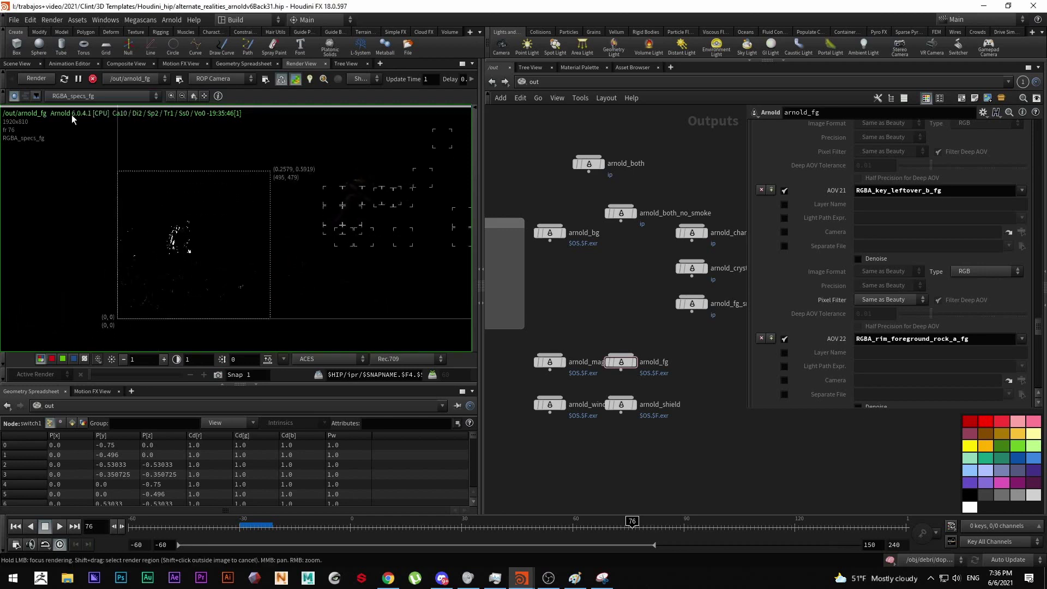
pyautogui.click(75, 98)
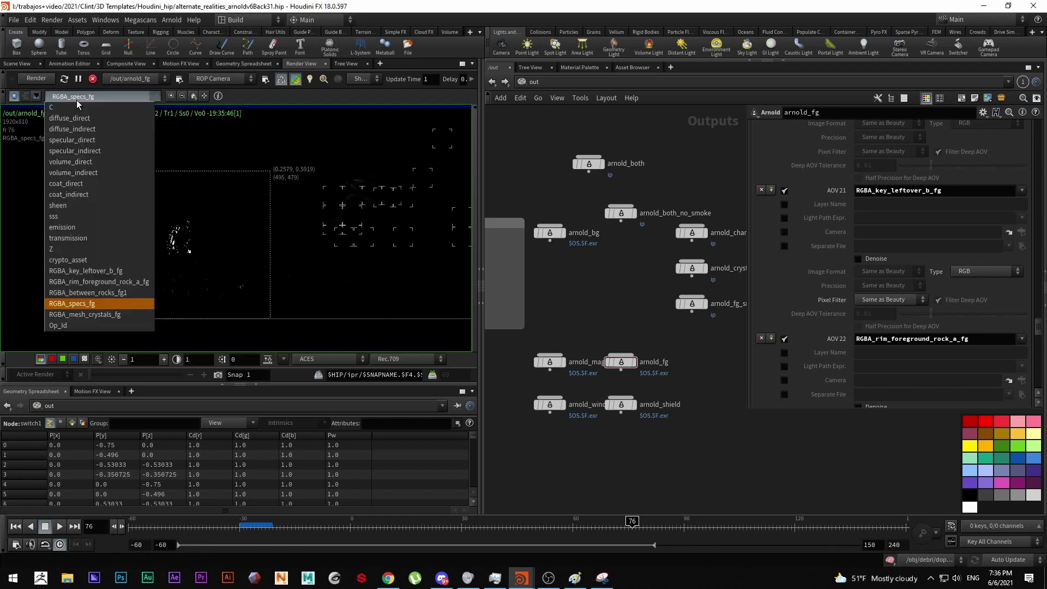
pyautogui.click(104, 314)
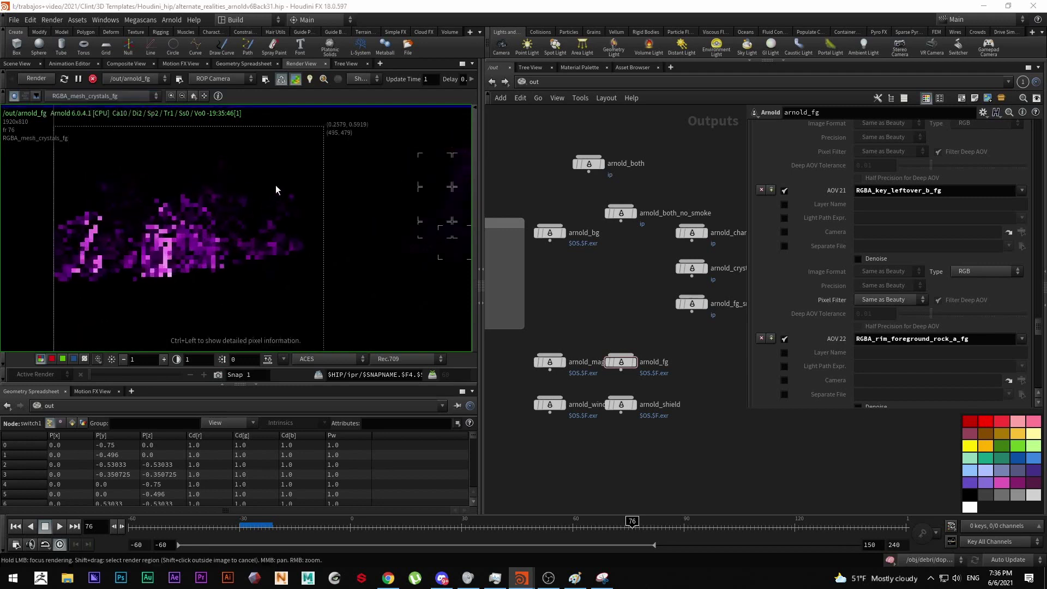
# Redraw the render region around the crystals from pixel 0, 115 to 700, 525 and examine their light pass as it refines.
pyautogui.scroll(-3, 277, 194)
pyautogui.moveTo(288, 198); pyautogui.dragTo(215, 254, button='middle')
pyautogui.moveTo(294, 197)
pyautogui.keyDown('shift'); pyautogui.mouseDown()
pyautogui.moveTo(90, 328)
pyautogui.moveTo(48, 322)
pyautogui.mouseUp(); pyautogui.keyUp('shift')
pyautogui.scroll(-2, 202, 252)
pyautogui.scroll(3, 205, 248)
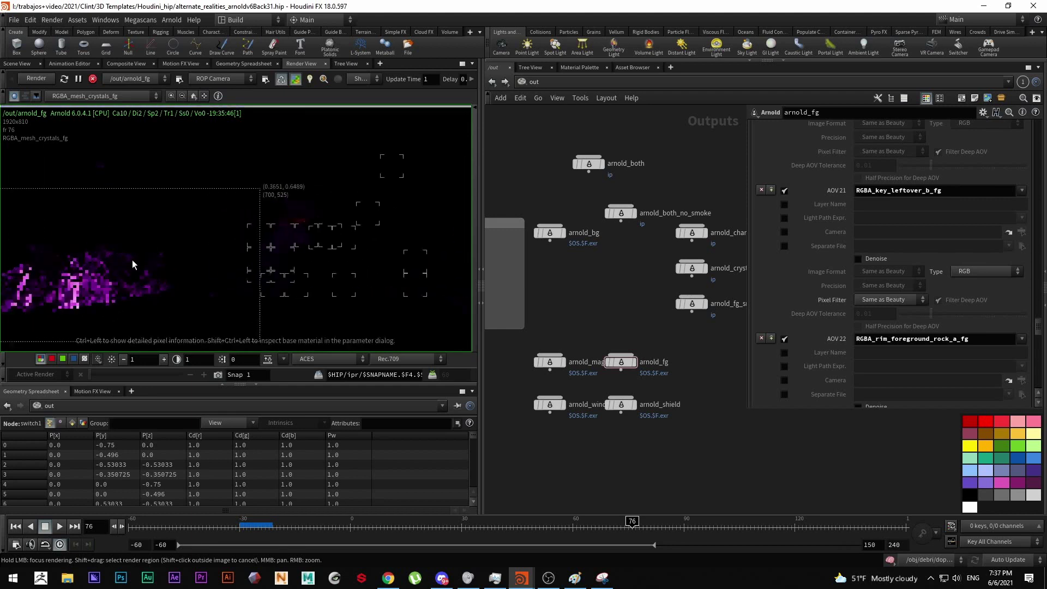
pyautogui.scroll(2, 227, 222)
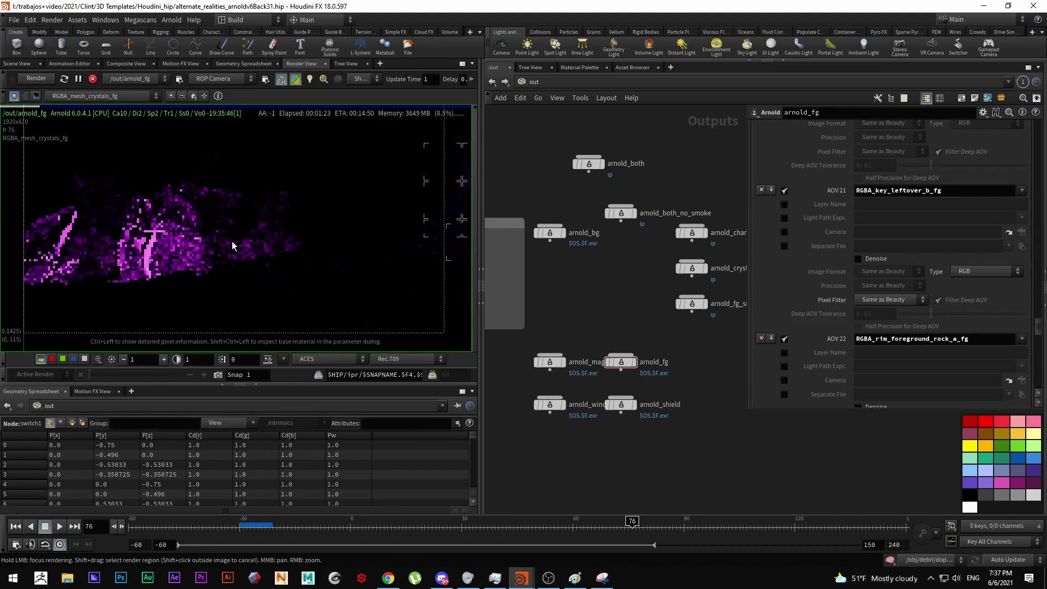
pyautogui.scroll(-1, 231, 241)
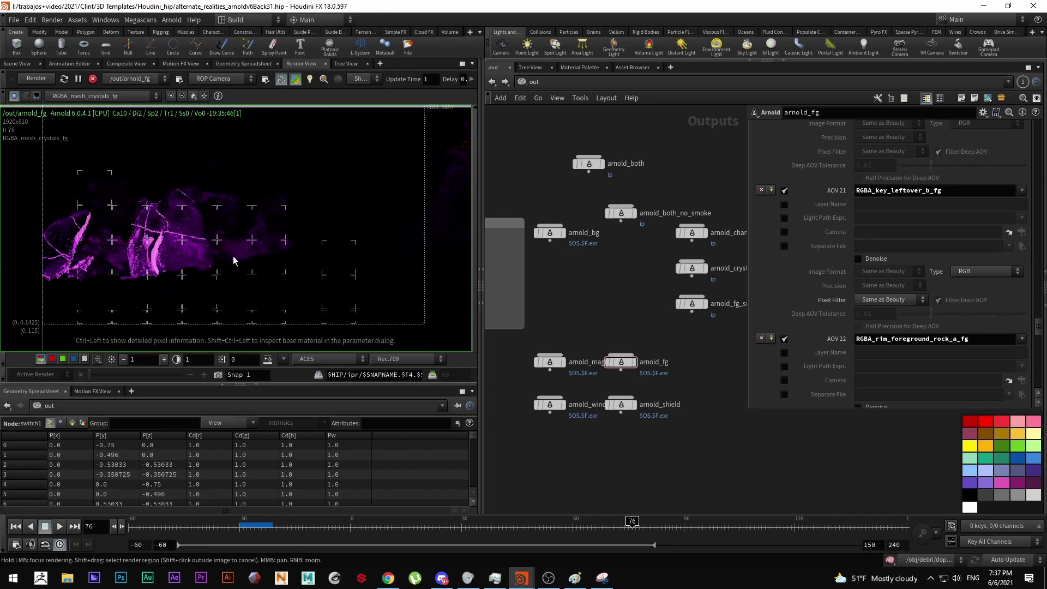
# Switch the preview render to the C beauty plane and examine the glowing crystals and the neighbouring character.
pyautogui.click(106, 96)
pyautogui.click(106, 104)
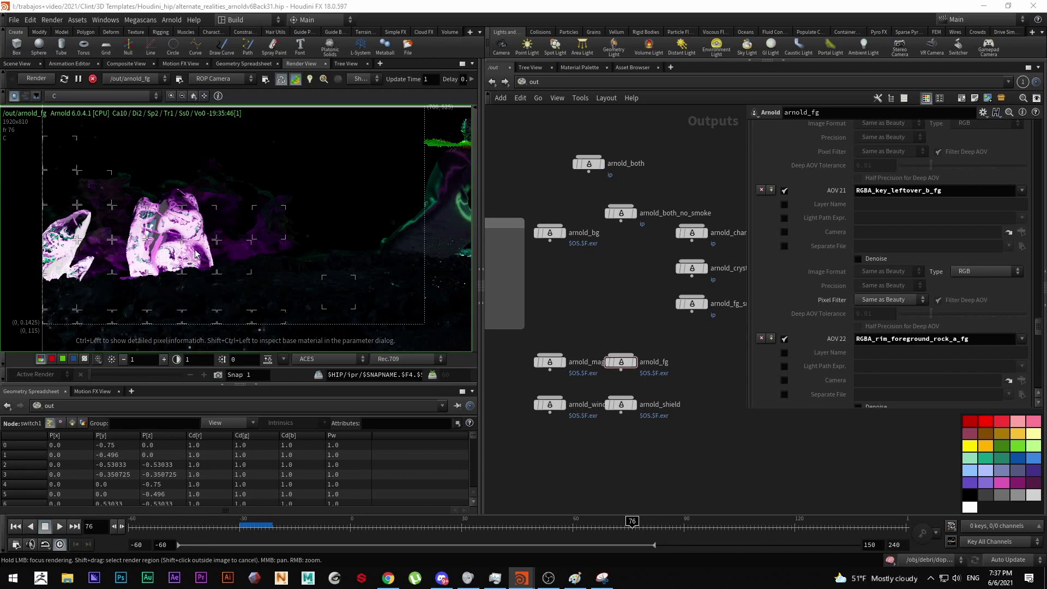
pyautogui.moveTo(199, 190); pyautogui.dragTo(188, 178, button='middle')
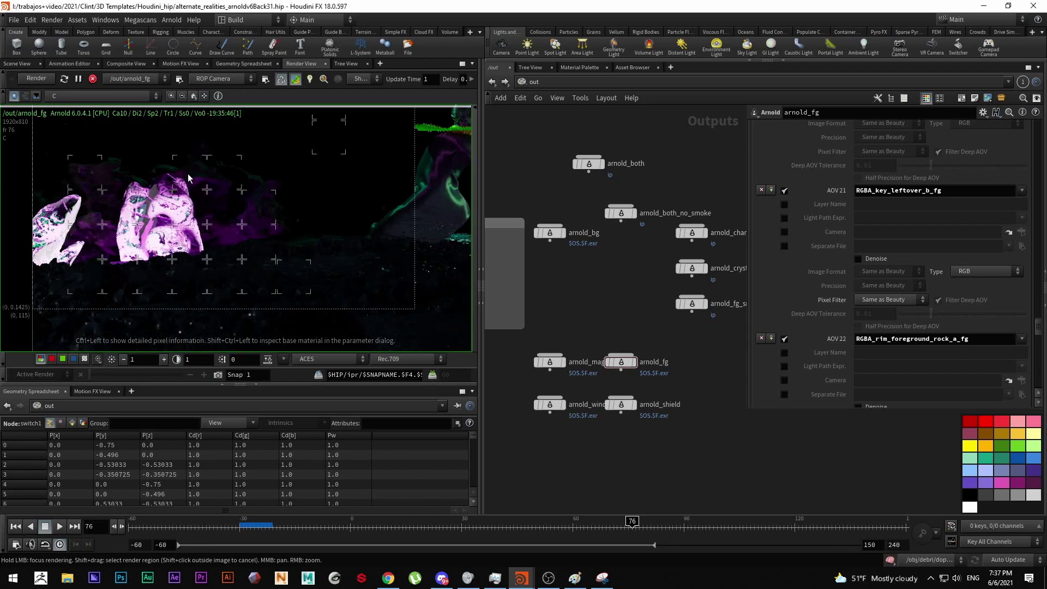
pyautogui.moveTo(232, 224); pyautogui.dragTo(30, 234, button='middle')
pyautogui.scroll(-3, 277, 235)
pyautogui.moveTo(277, 234); pyautogui.dragTo(223, 267, button='middle')
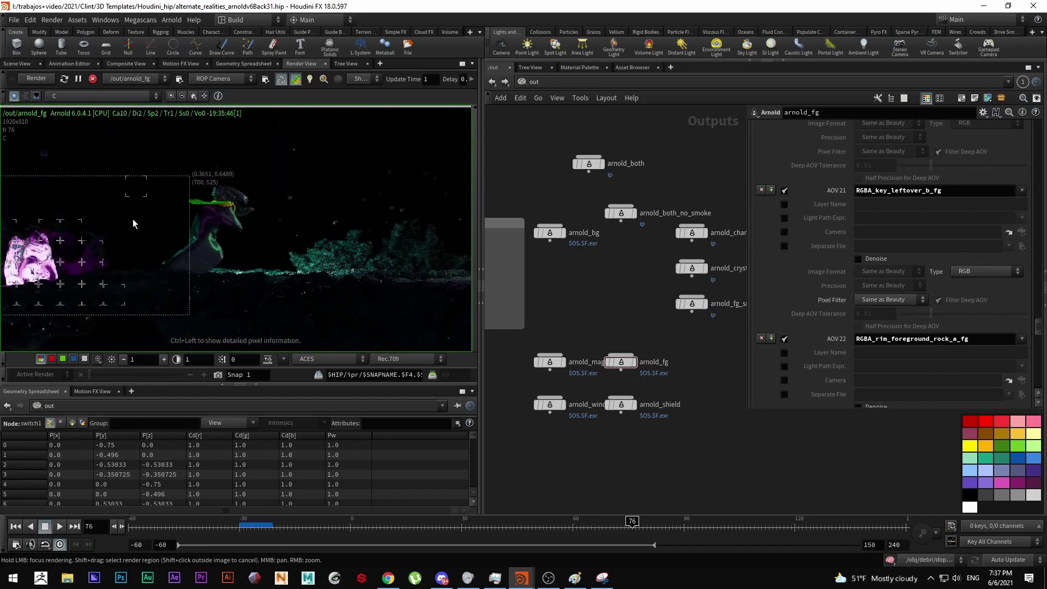
# Check the RGBA_rim_foreground_rock_a_fg light pass again and return to the C beauty plane.
pyautogui.click(128, 95)
pyautogui.click(113, 278)
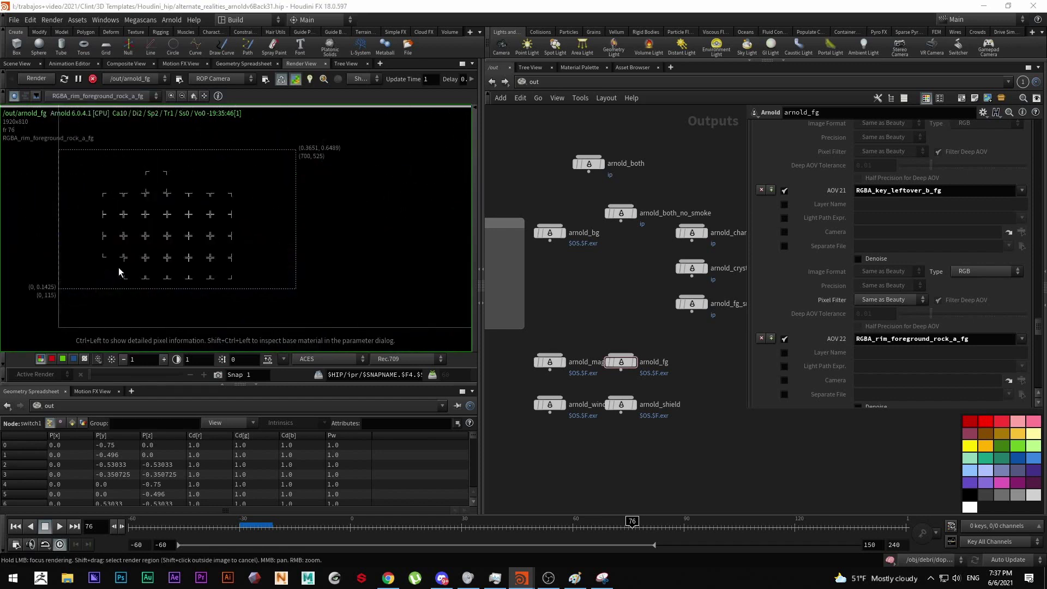
pyautogui.click(79, 94)
pyautogui.click(81, 104)
# Limit the preview render to a region around the whole character, from pixel 519, 103 to 992, 652.
pyautogui.scroll(-5, 233, 210)
pyautogui.moveTo(257, 219); pyautogui.dragTo(127, 260, button='middle')
pyautogui.keyDown('shift'); pyautogui.moveTo(203, 188); pyautogui.dragTo(105, 303); pyautogui.keyUp('shift')
pyautogui.scroll(7, 145, 258)
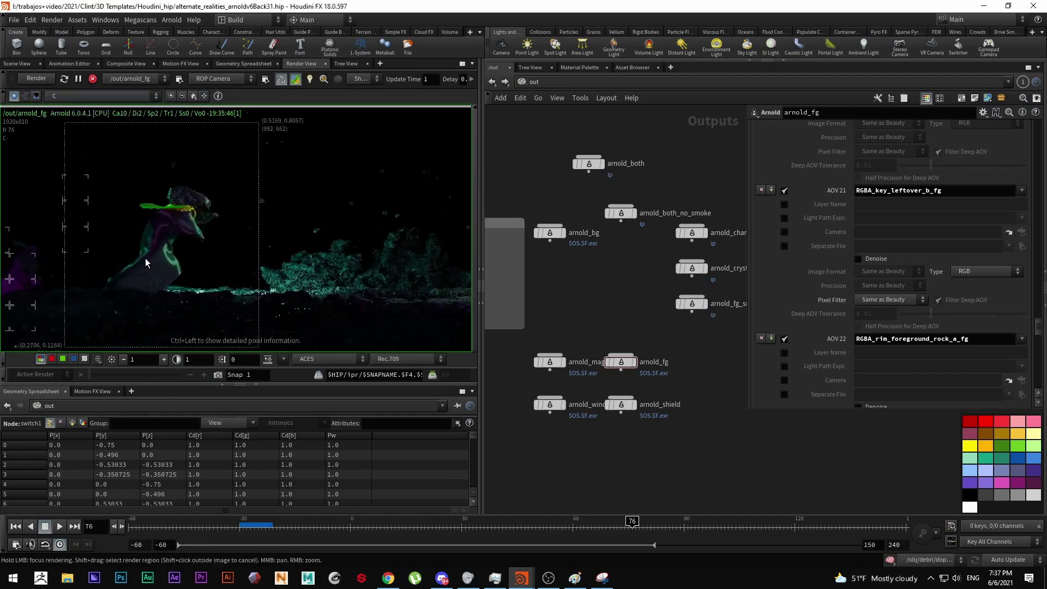
pyautogui.moveTo(145, 257); pyautogui.dragTo(194, 226, button='middle')
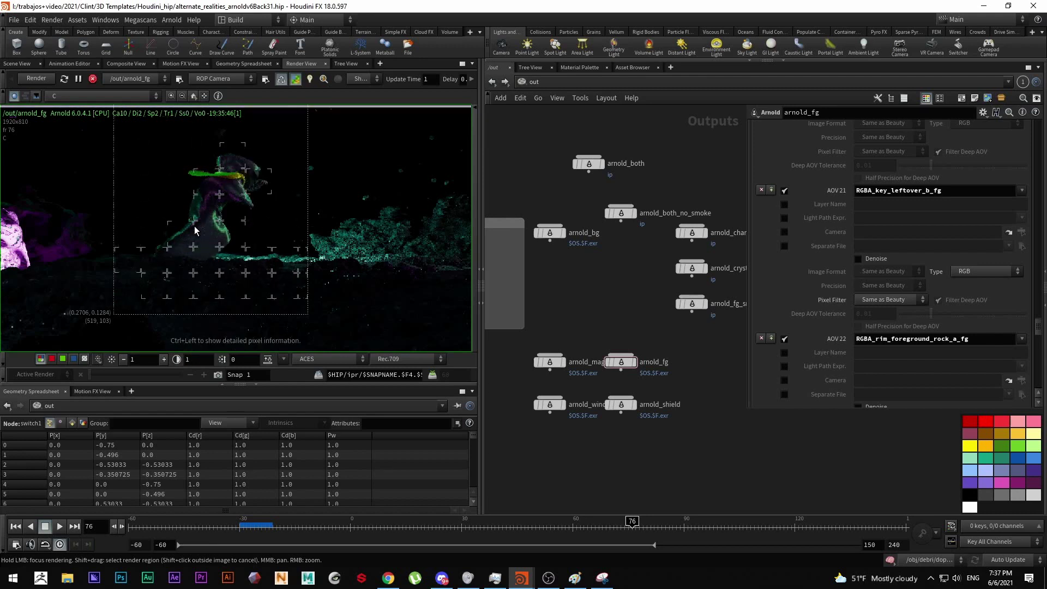
pyautogui.moveTo(548, 578)
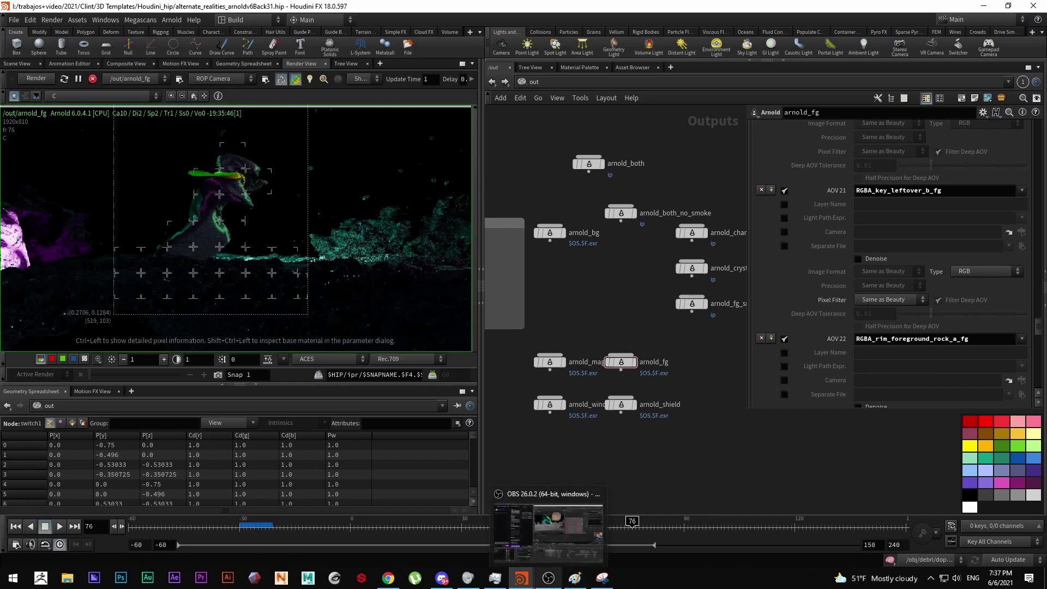